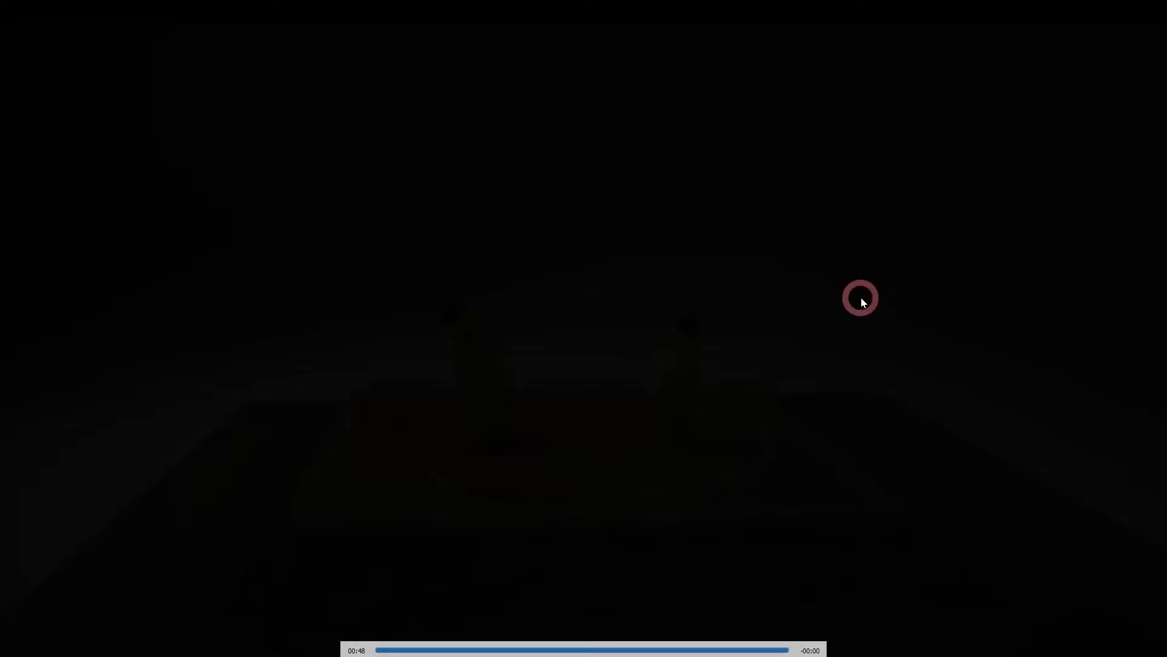
Step: Leave the full-screen playback of the sumo video and close the media player to return to the Quill scene
key("Escape")
left_click_drag(1106, 37, 1042, 55)
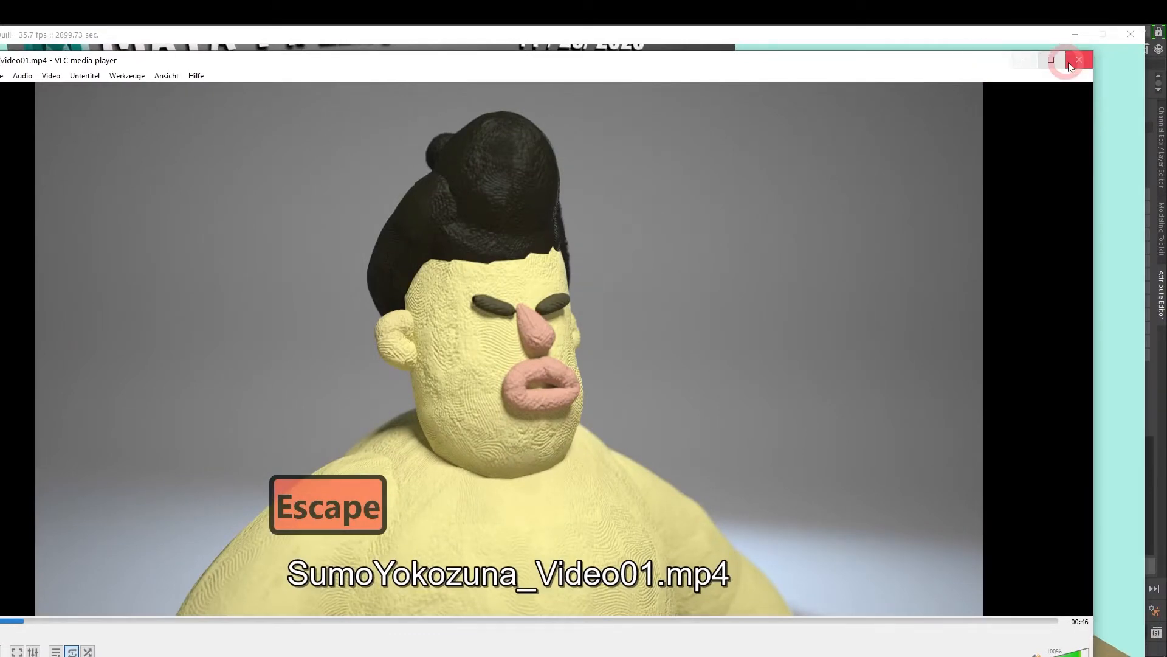
left_click(1070, 65)
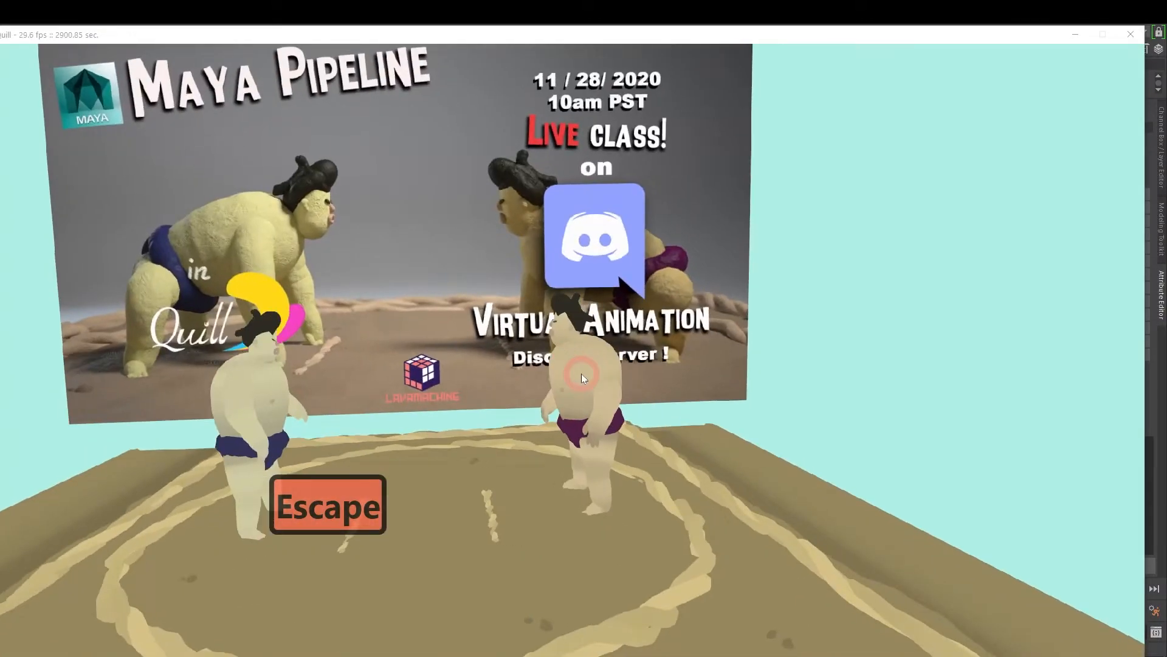
left_click_drag(581, 374, 574, 364)
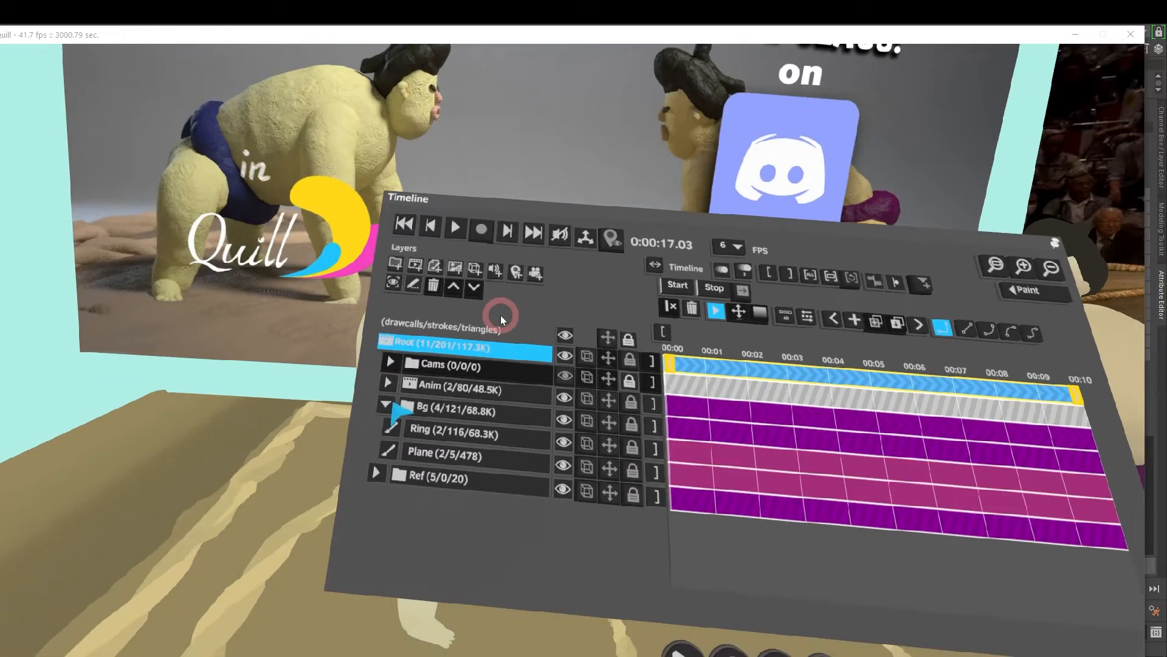
Step: Collapse the Bg layer group and expand the Anim group in the scene's layer list
left_click(419, 409)
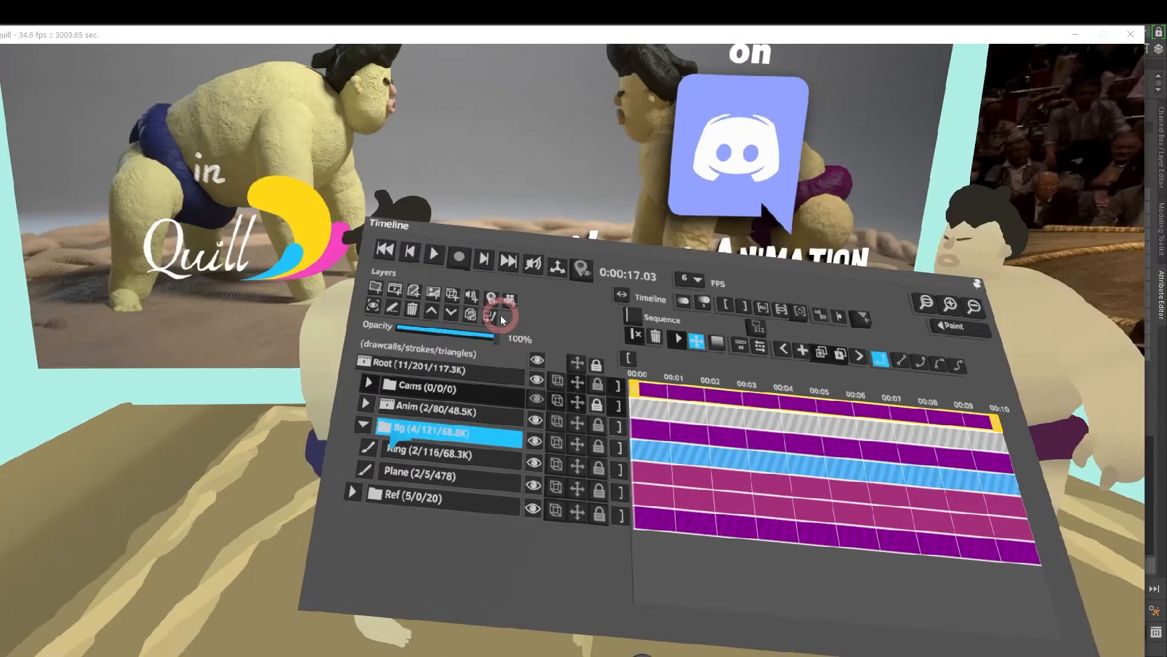
left_click(363, 424)
left_click(365, 404)
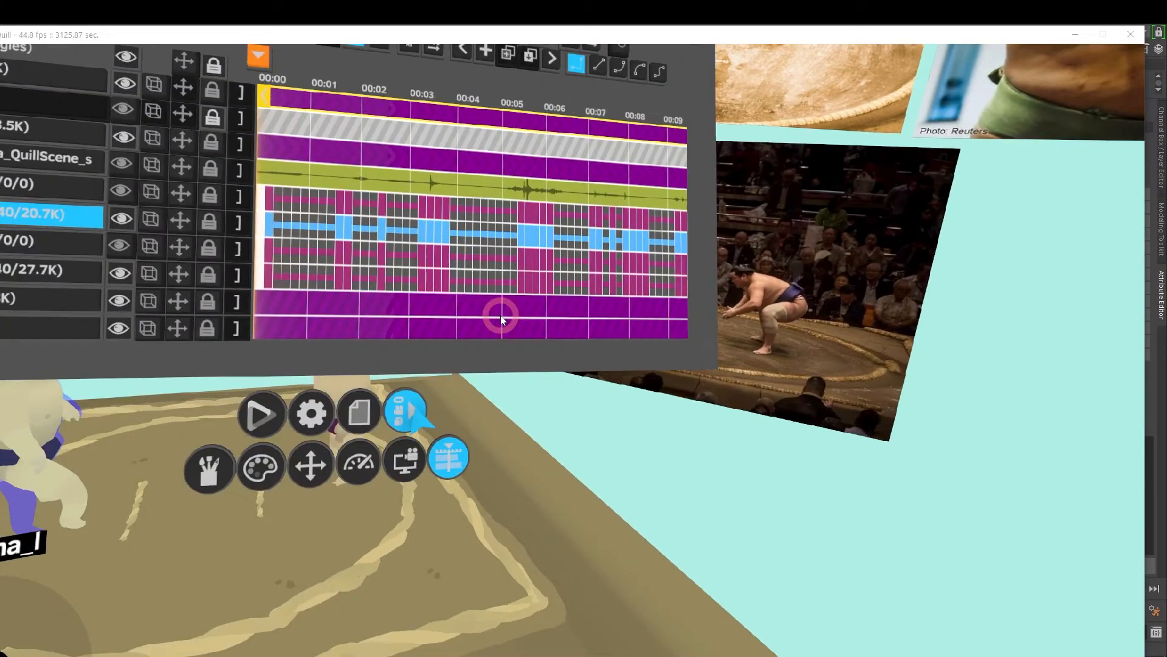
Step: Open the export settings and look through the 3D file, Capture Animation and Render Camera modes
left_click(404, 411)
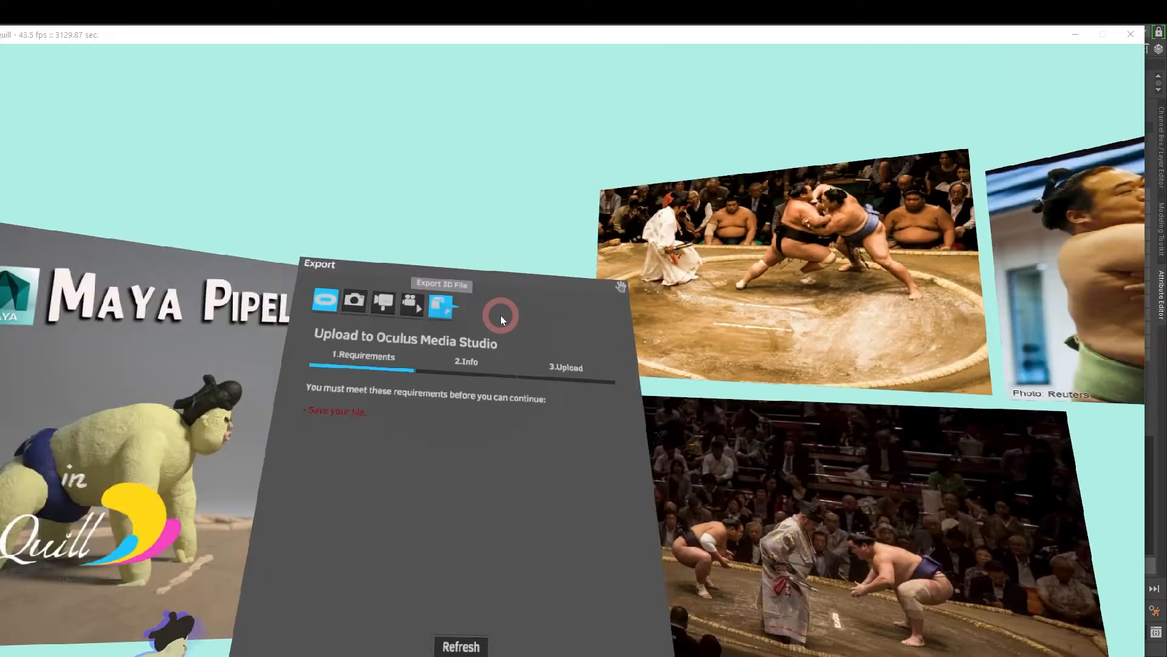
left_click(442, 302)
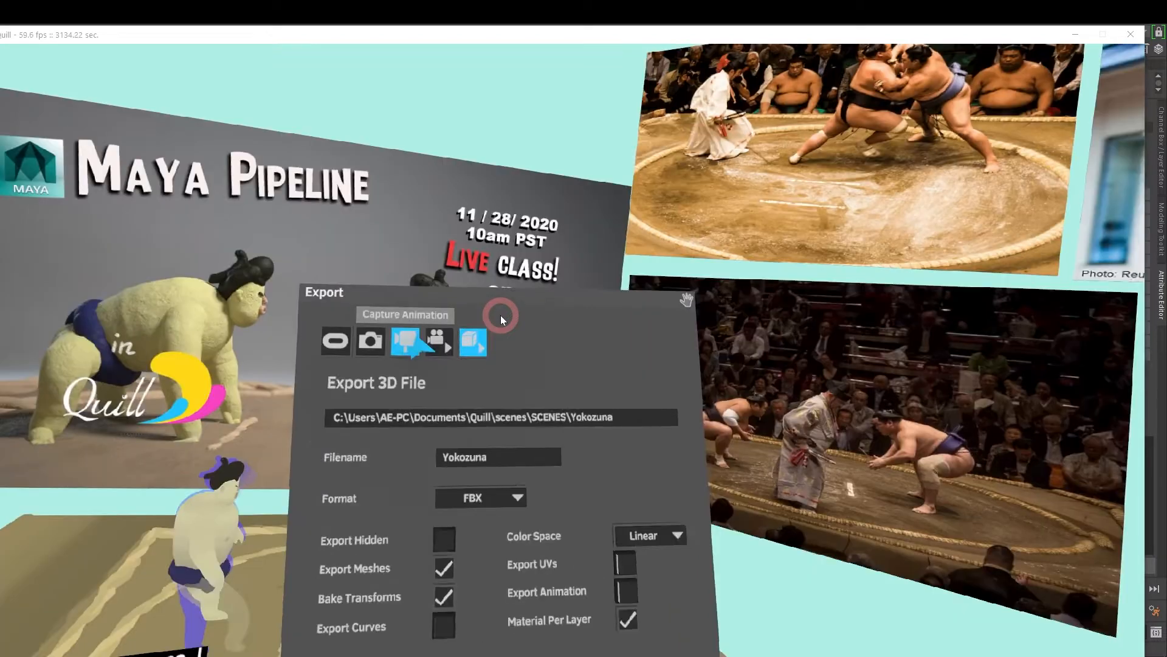
left_click(394, 313)
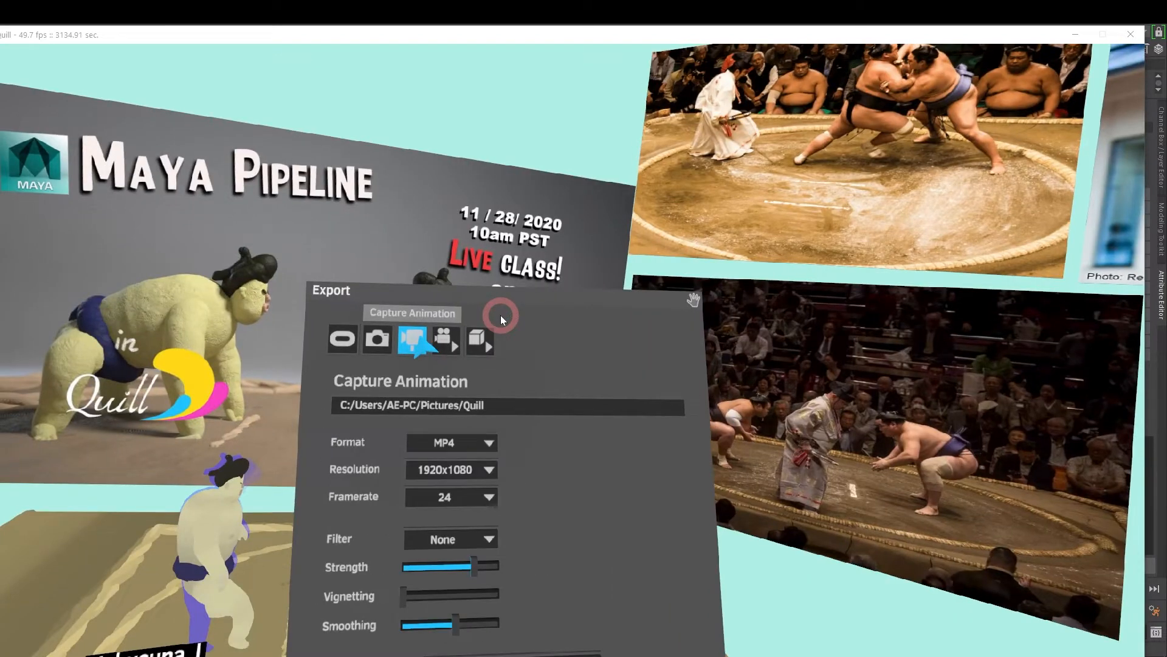
left_click(446, 340)
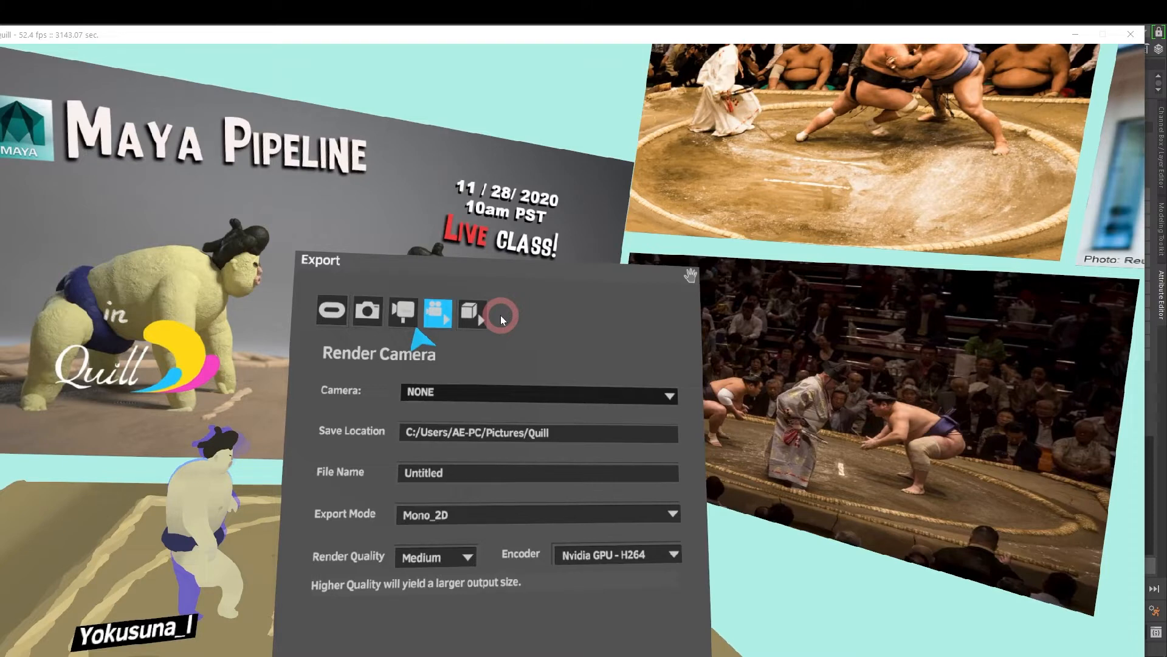
Step: Set up a 3D file export in FBX format with Export Animation enabled and the filename sumo
left_click(470, 311)
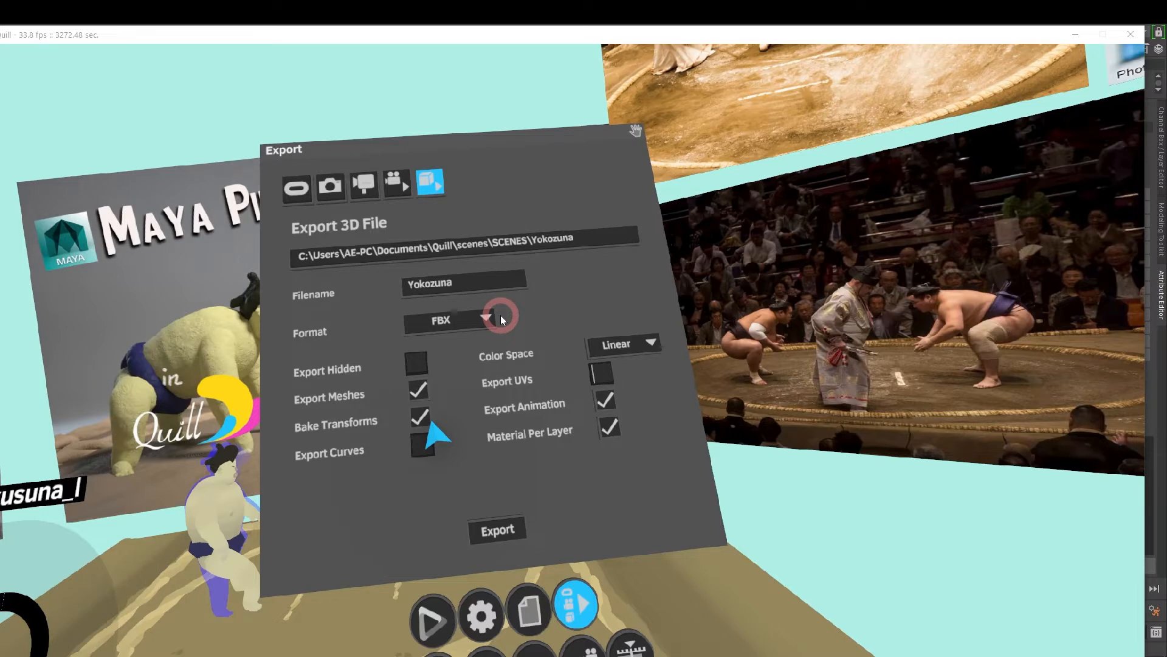
left_click(422, 445)
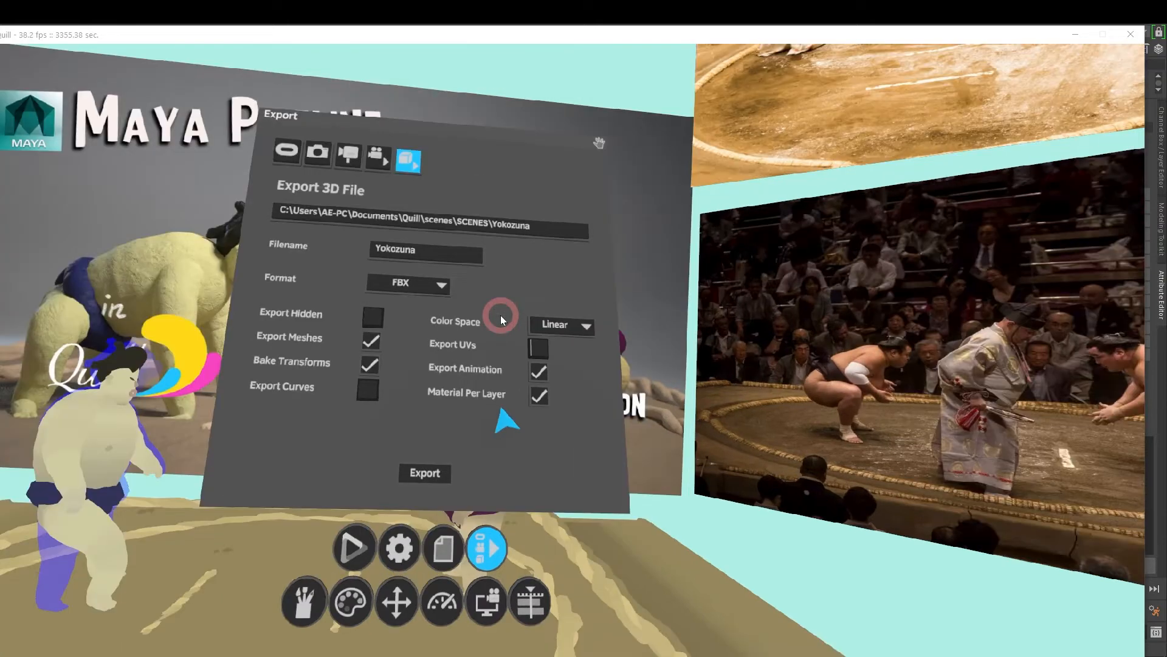
left_click(530, 602)
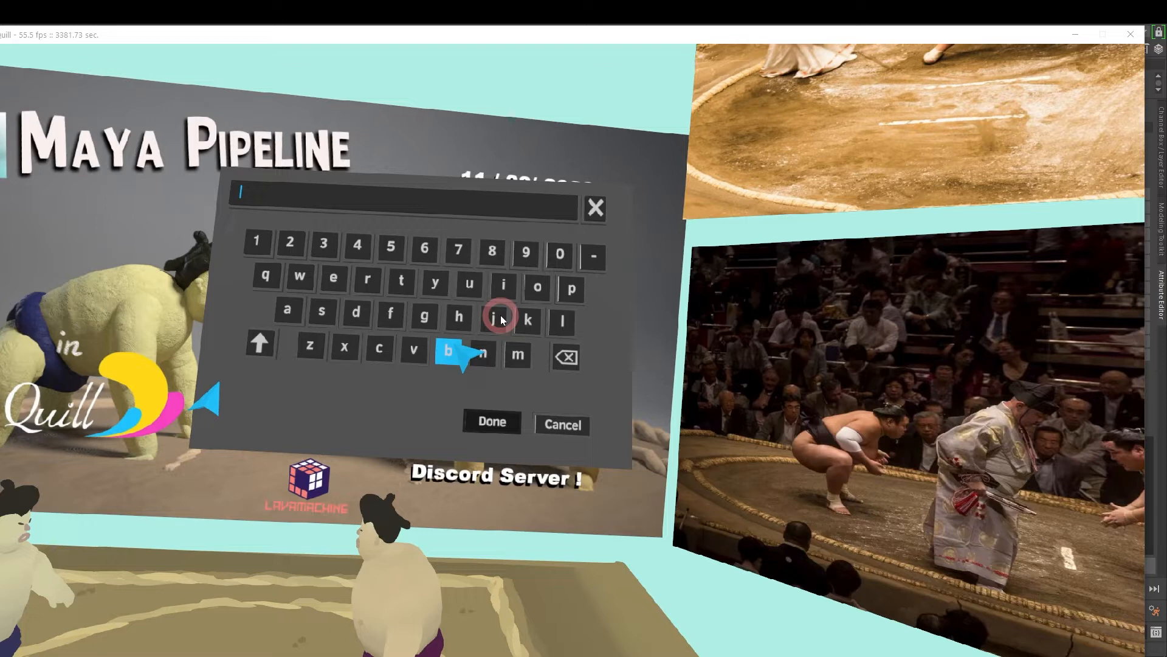
type("sumoo")
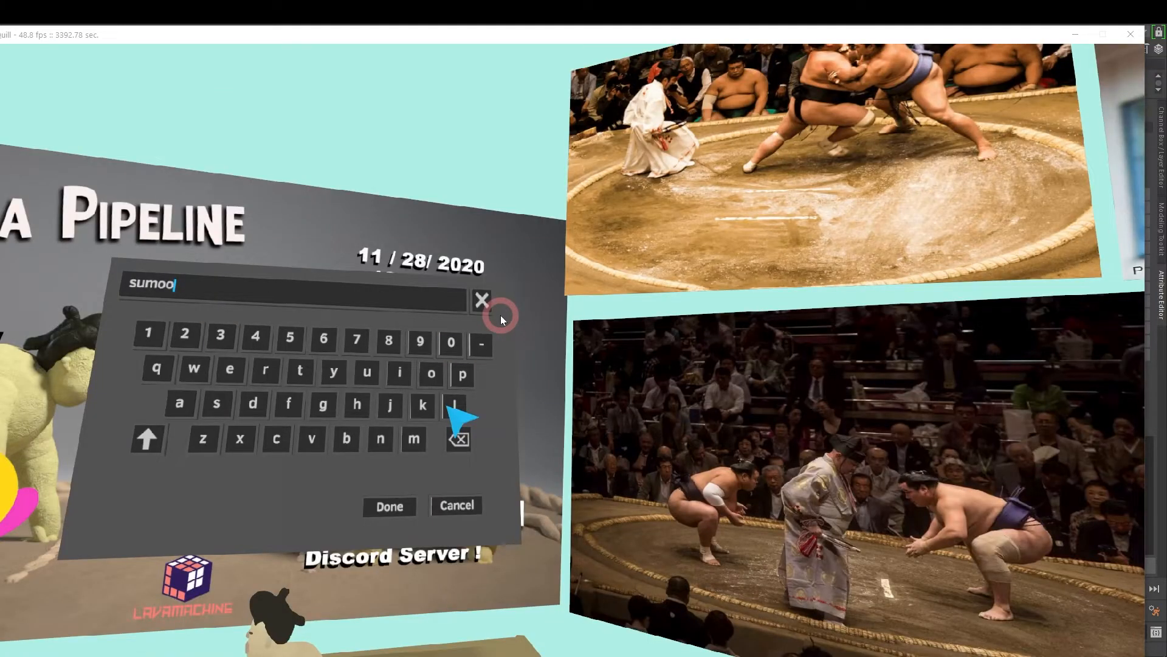
key("BackSpace")
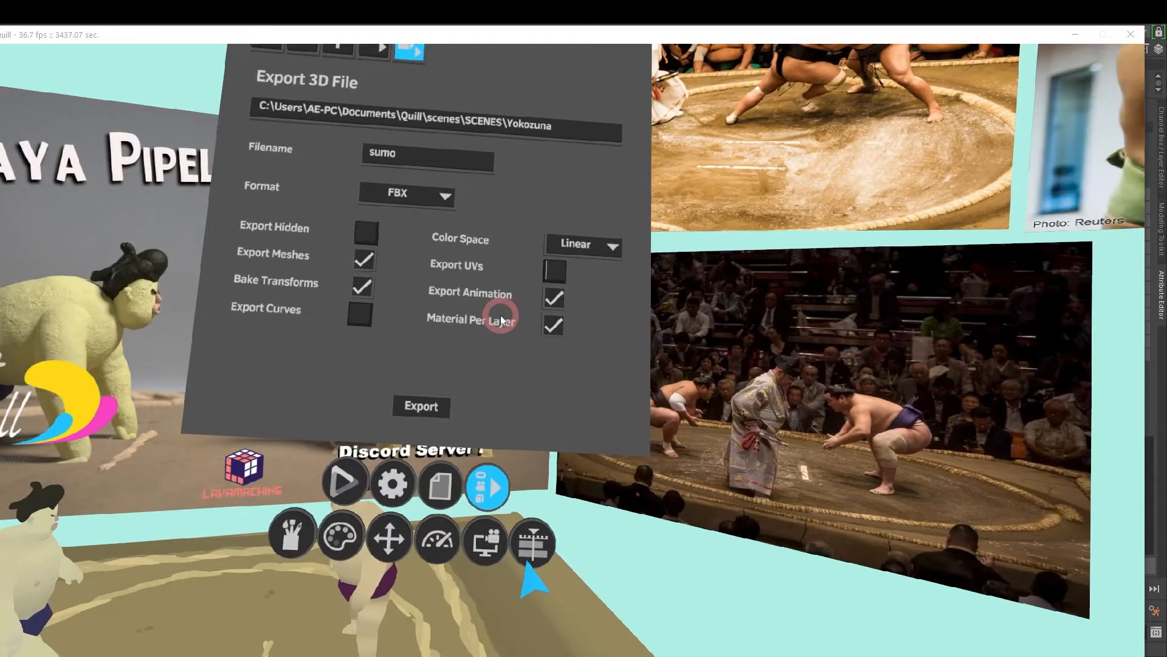
Step: Close the Quill window, switch to Maya and delete the cube from the scene
left_click(1040, 187)
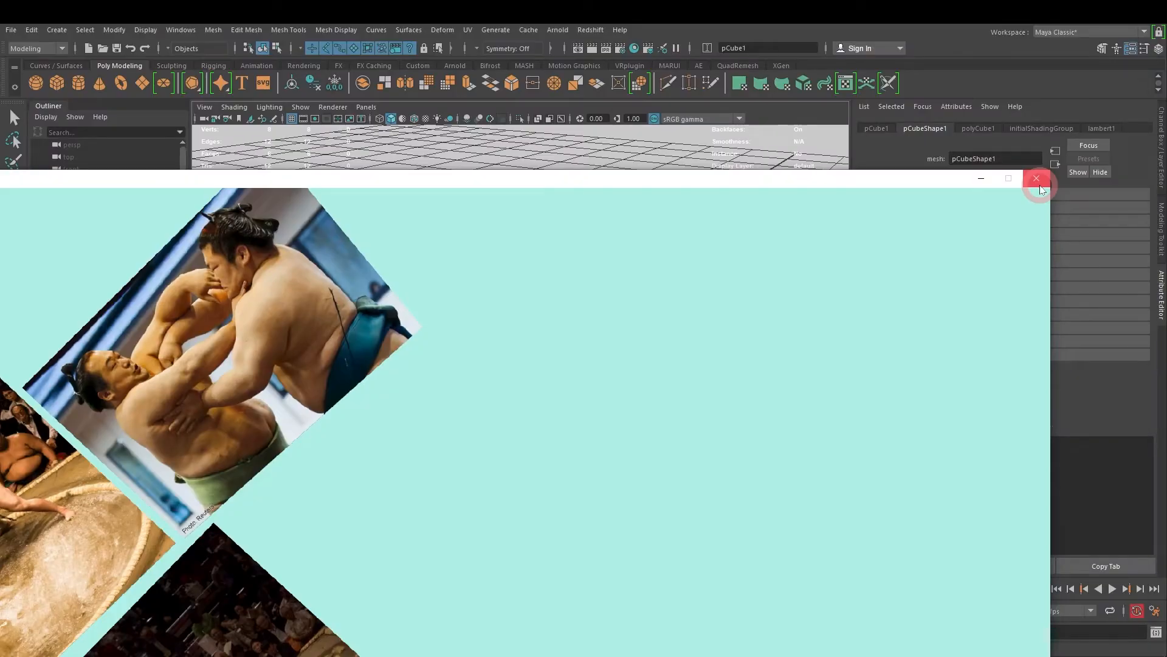
left_click(1040, 187)
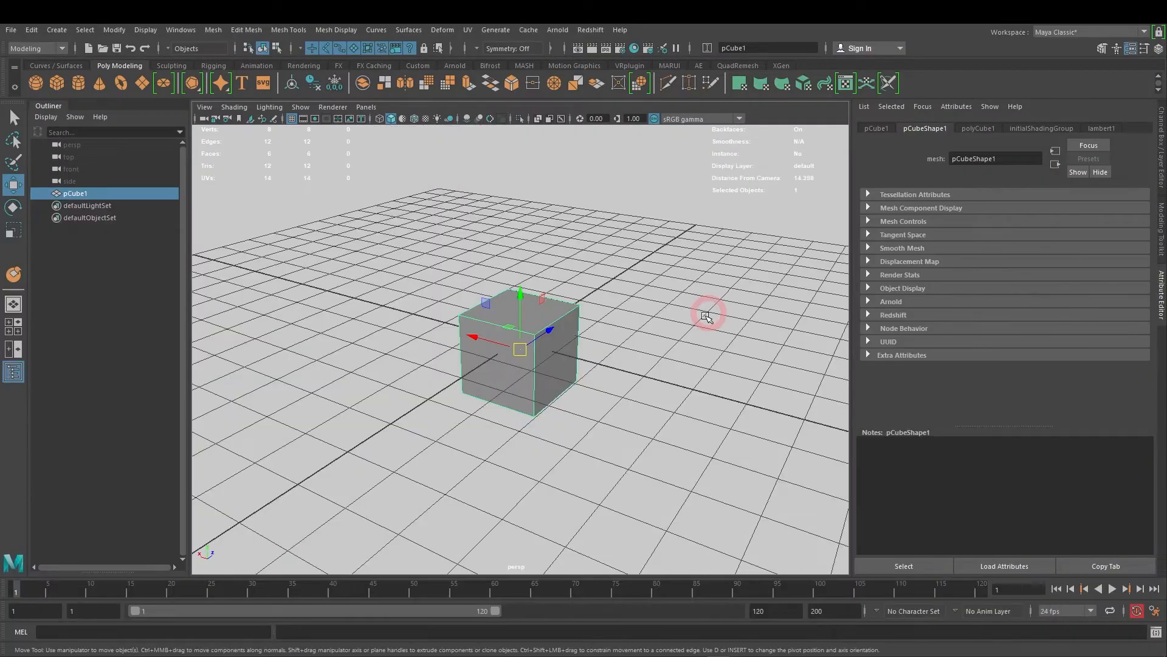
right_click_drag(705, 316, 576, 308, "alt")
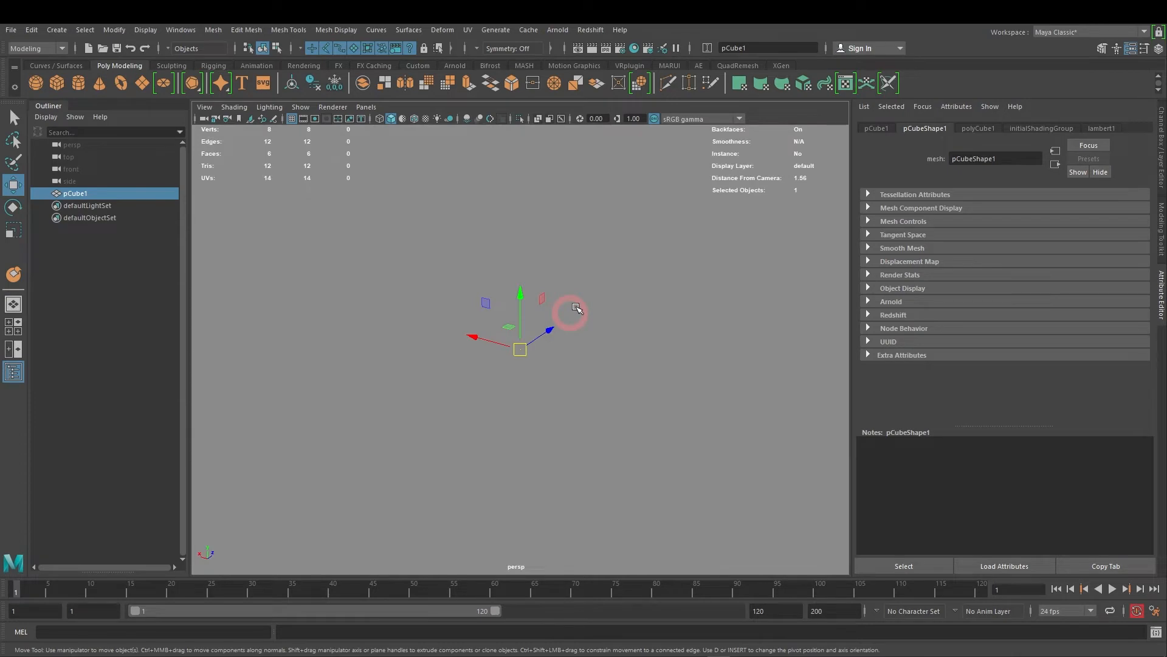
key("Delete")
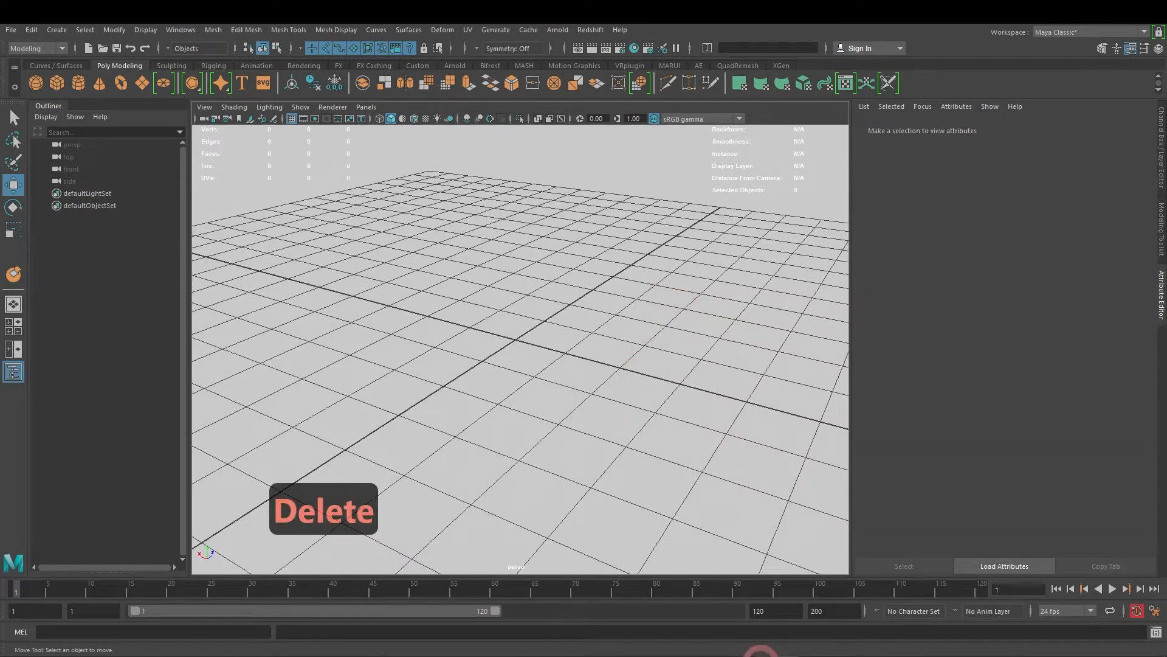
Step: Start a file import and browse to the Yokozuna folder inside Quill's SCENES folder
left_click_drag(571, 372, 632, 361, "alt")
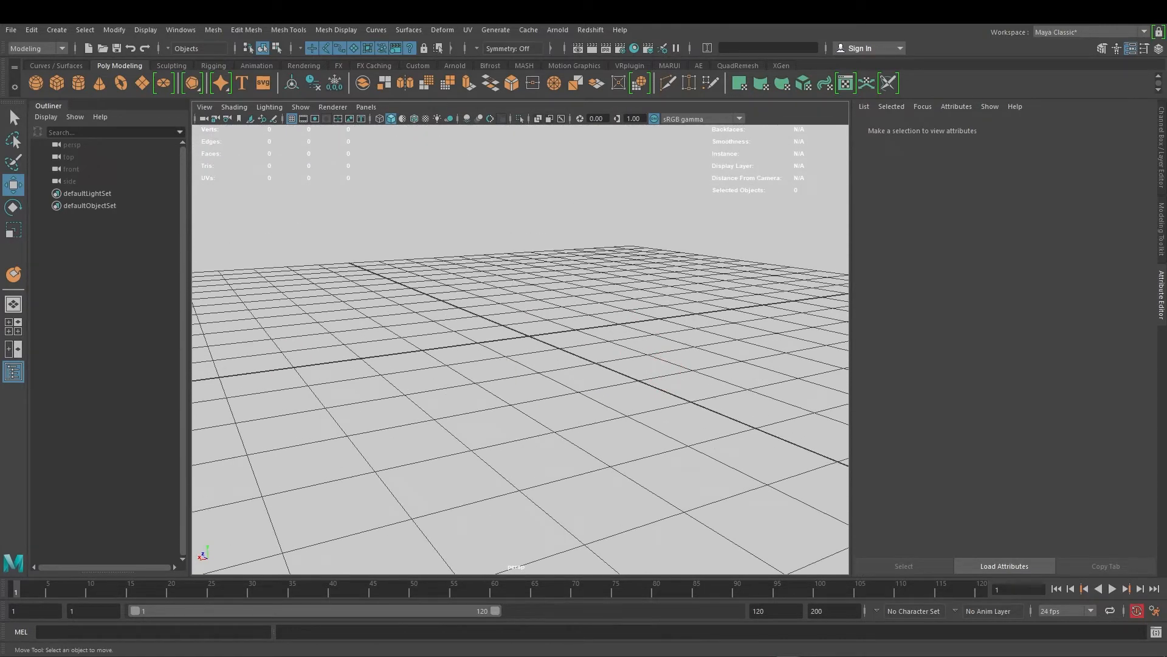
left_click_drag(715, 388, 515, 361, "alt")
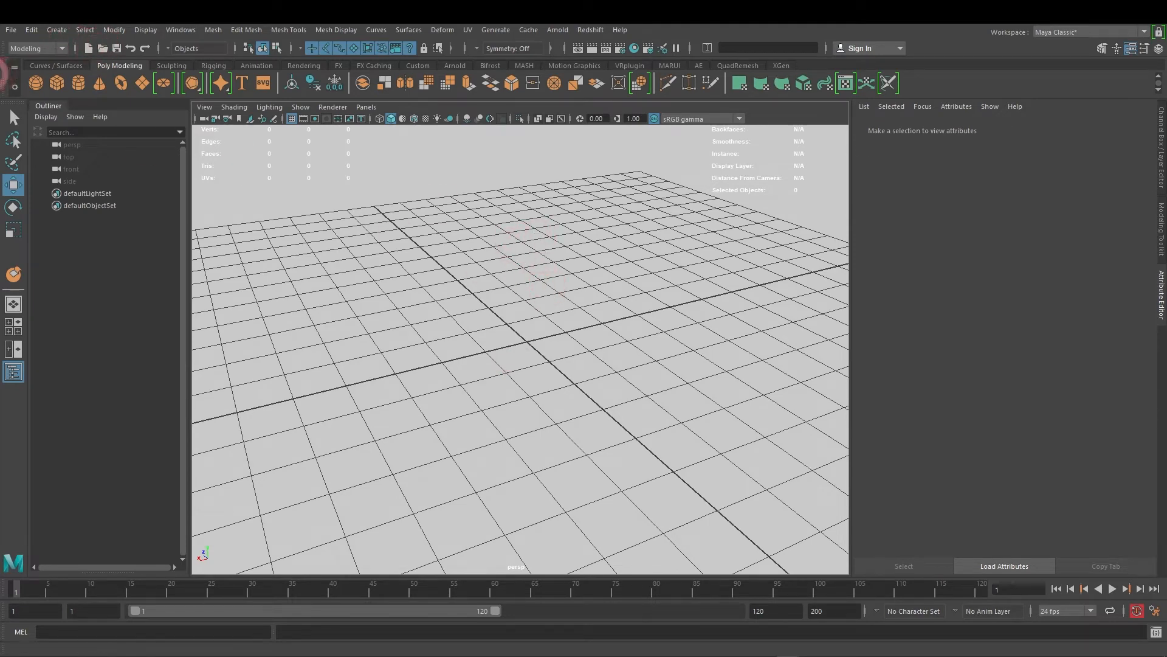
left_click(12, 30)
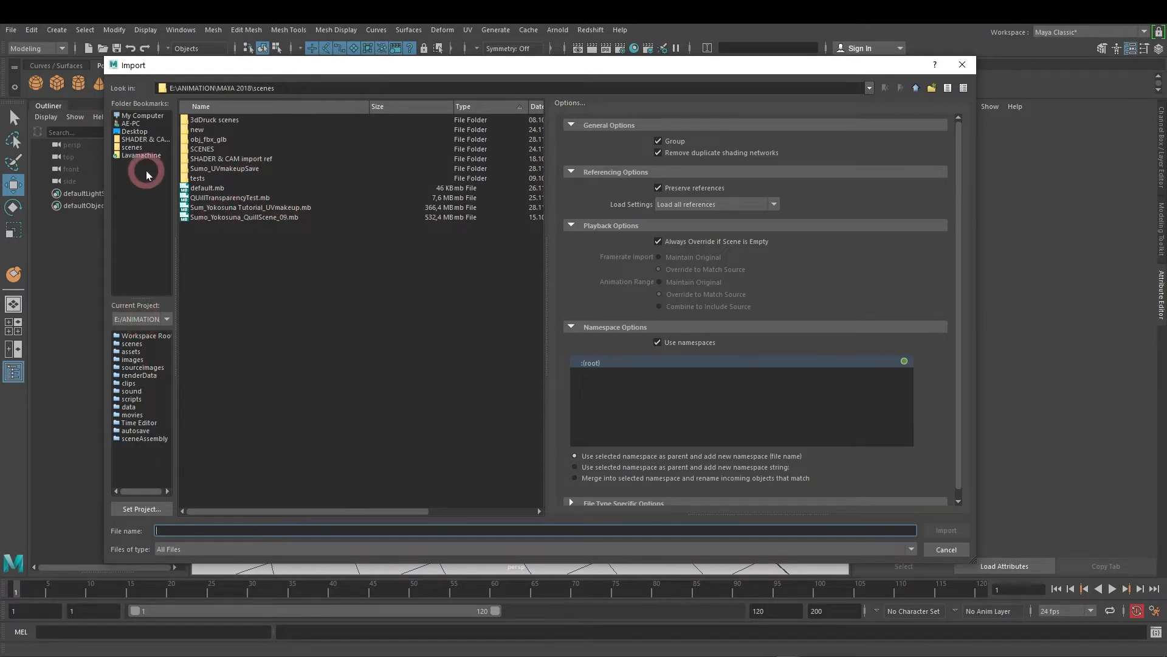
left_click(132, 147)
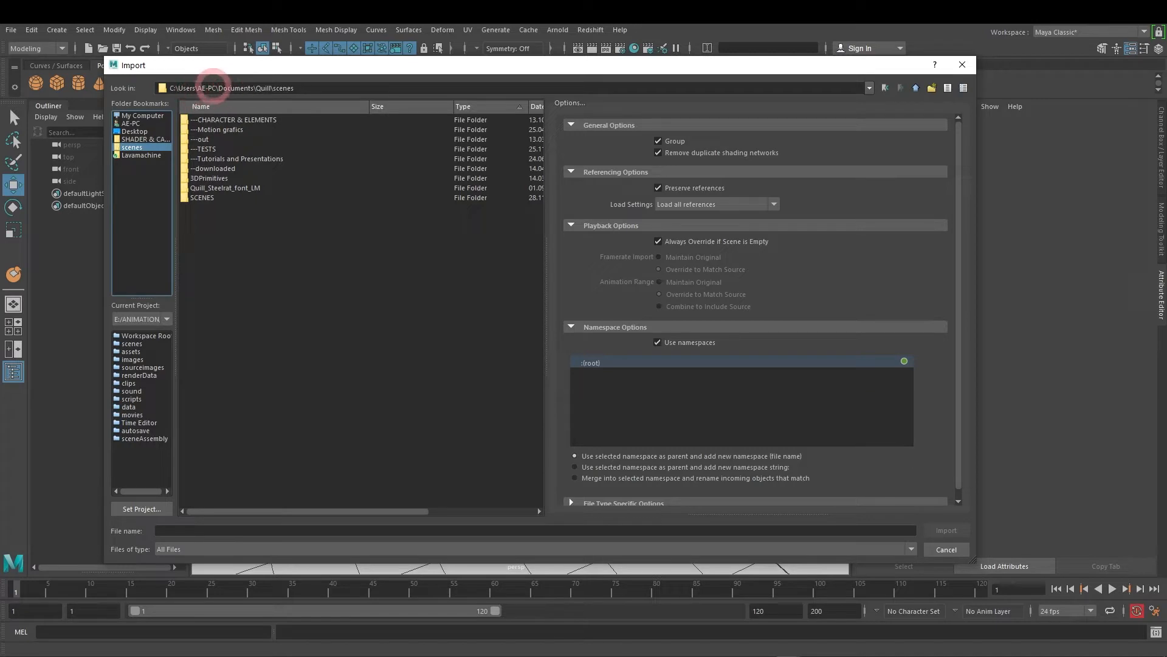
double_click(202, 198)
left_click(240, 411)
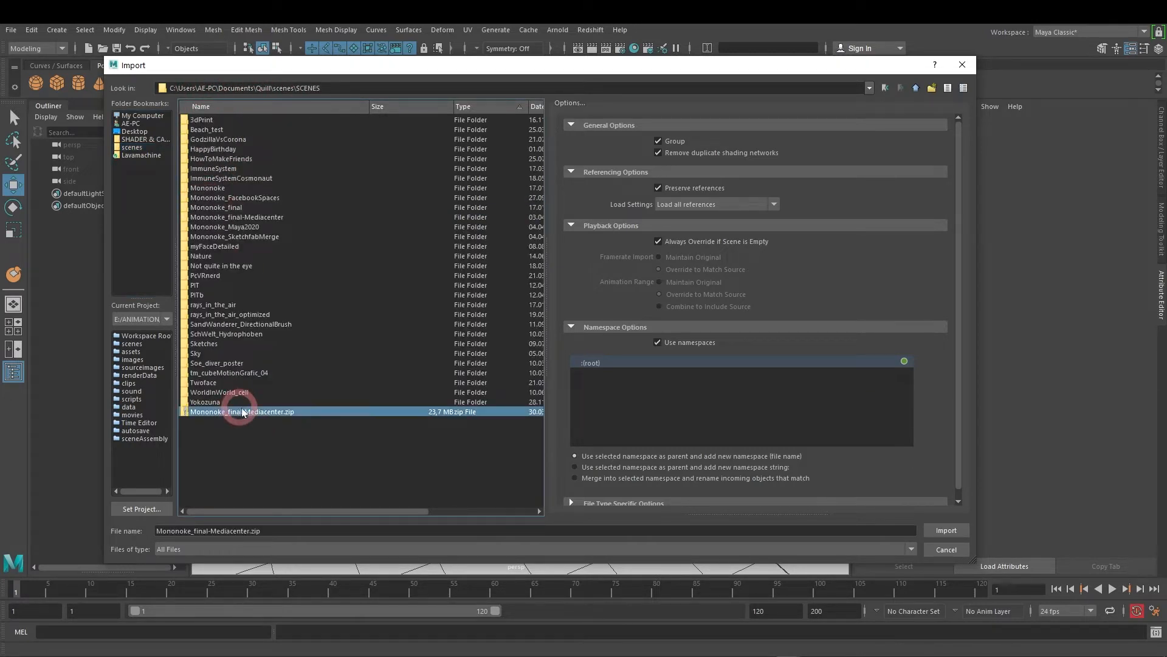
double_click(205, 402)
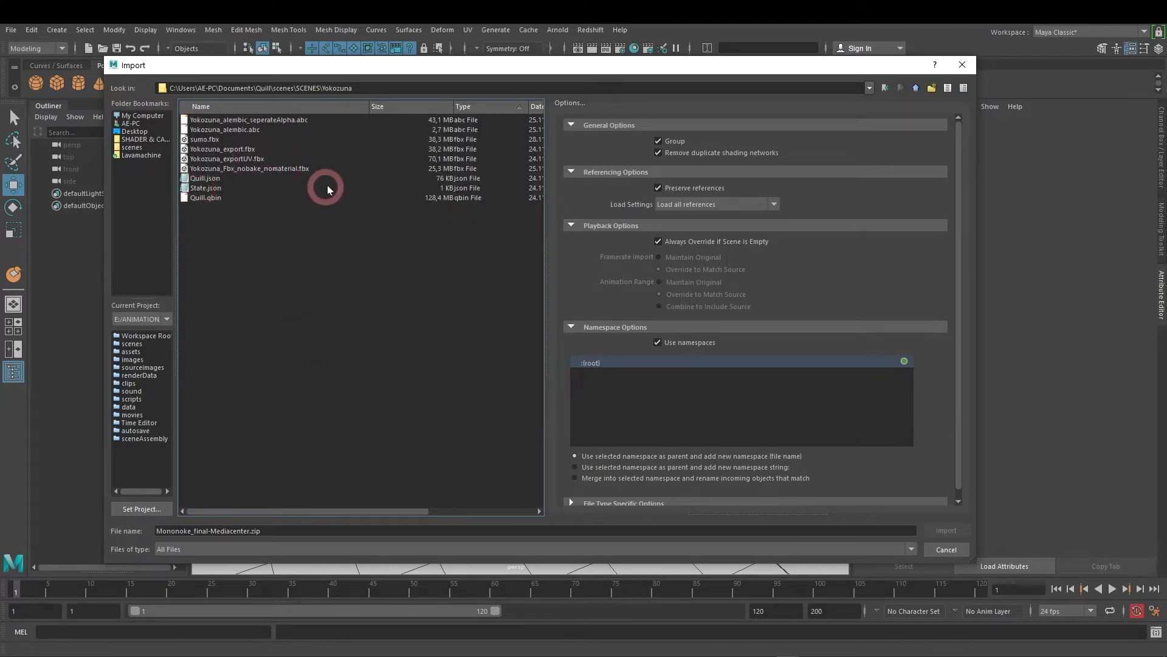
Step: Import sumo.fbx into the empty scene with Use namespaces turned off
left_click(356, 169)
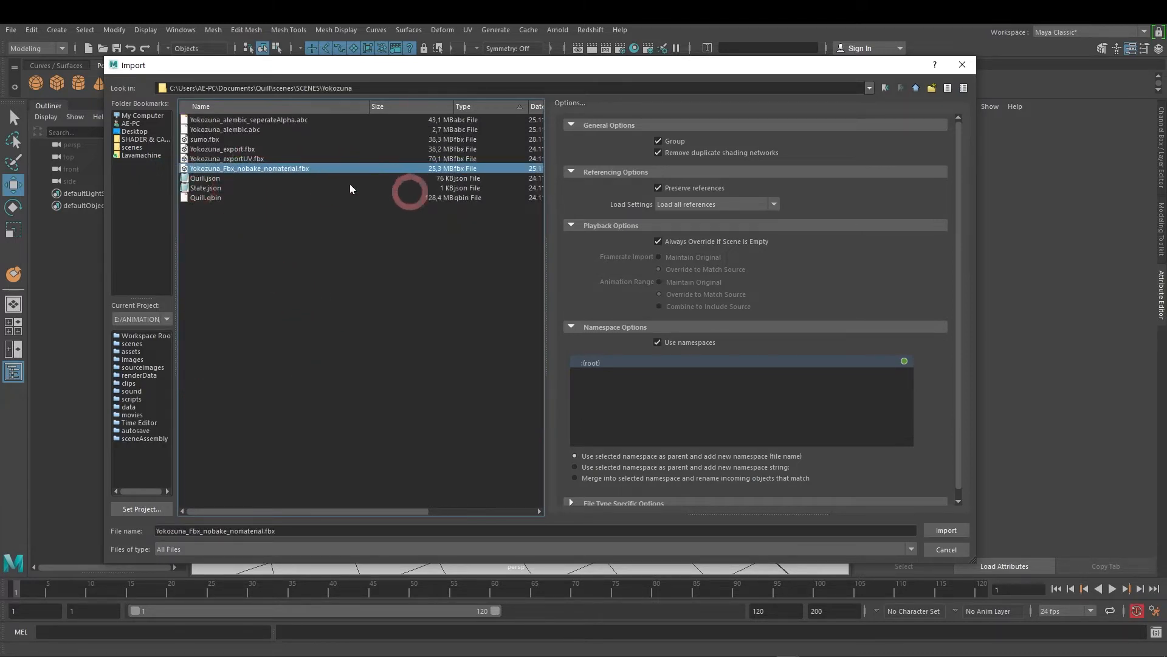
left_click(225, 150)
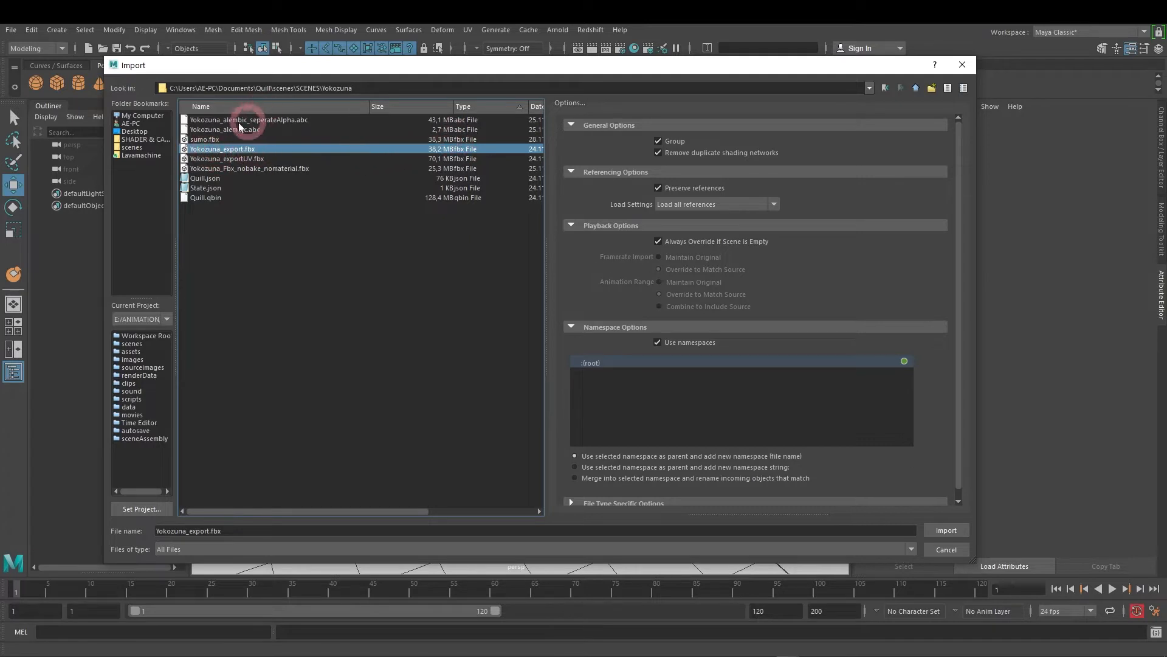
left_click(207, 140)
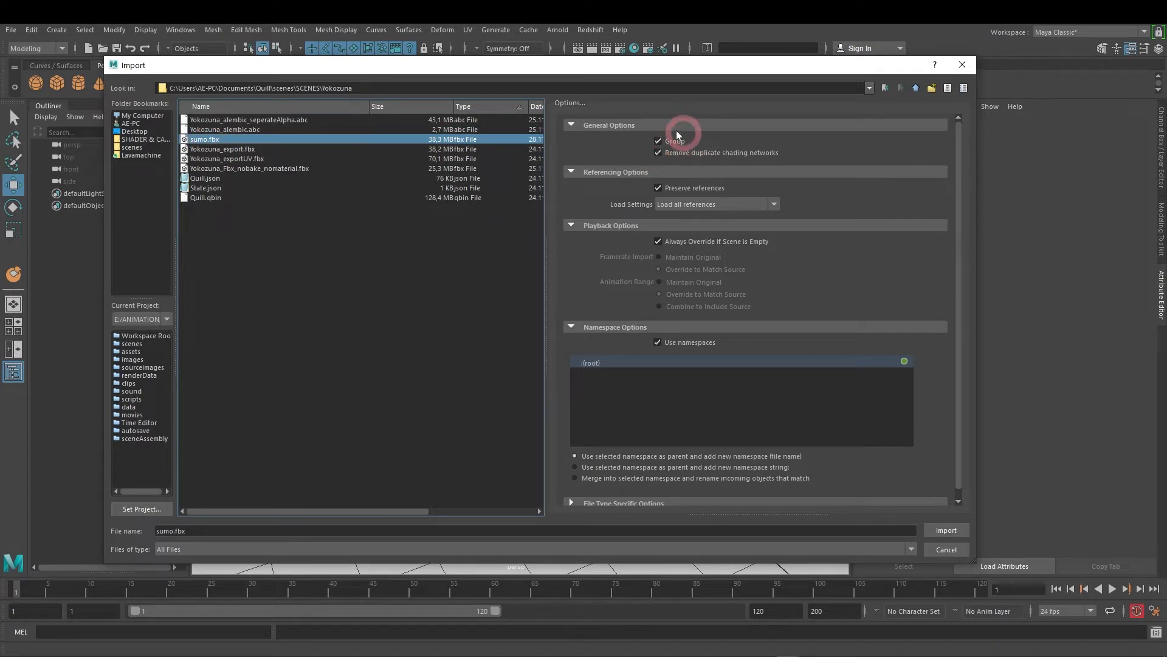
left_click(665, 341)
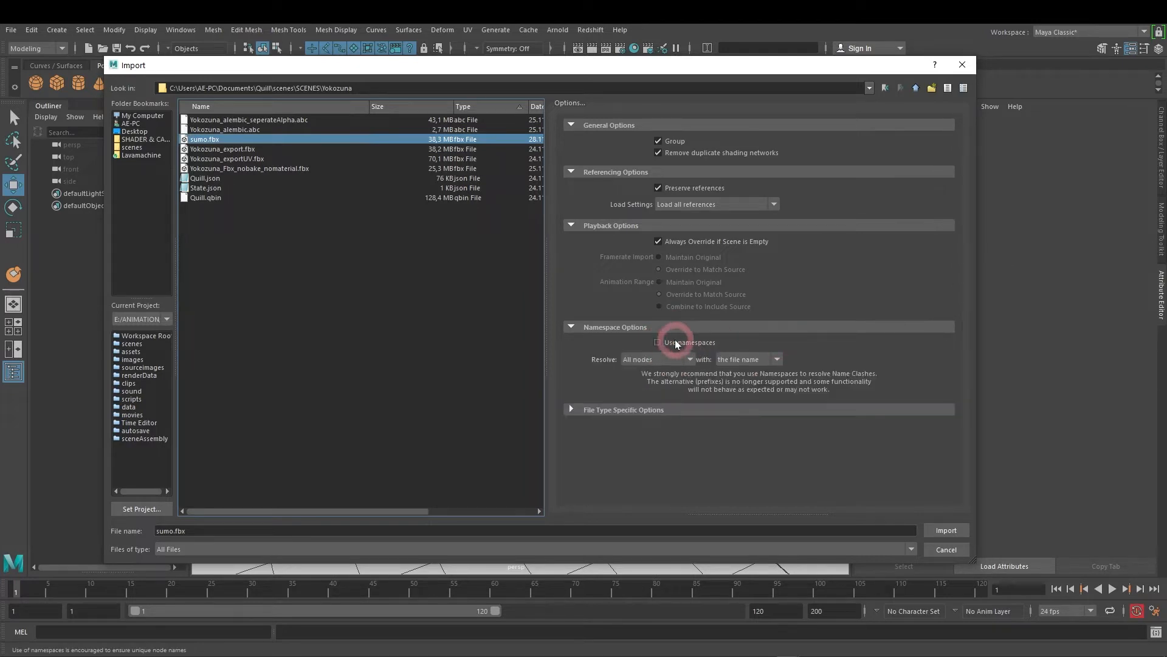
left_click(593, 328)
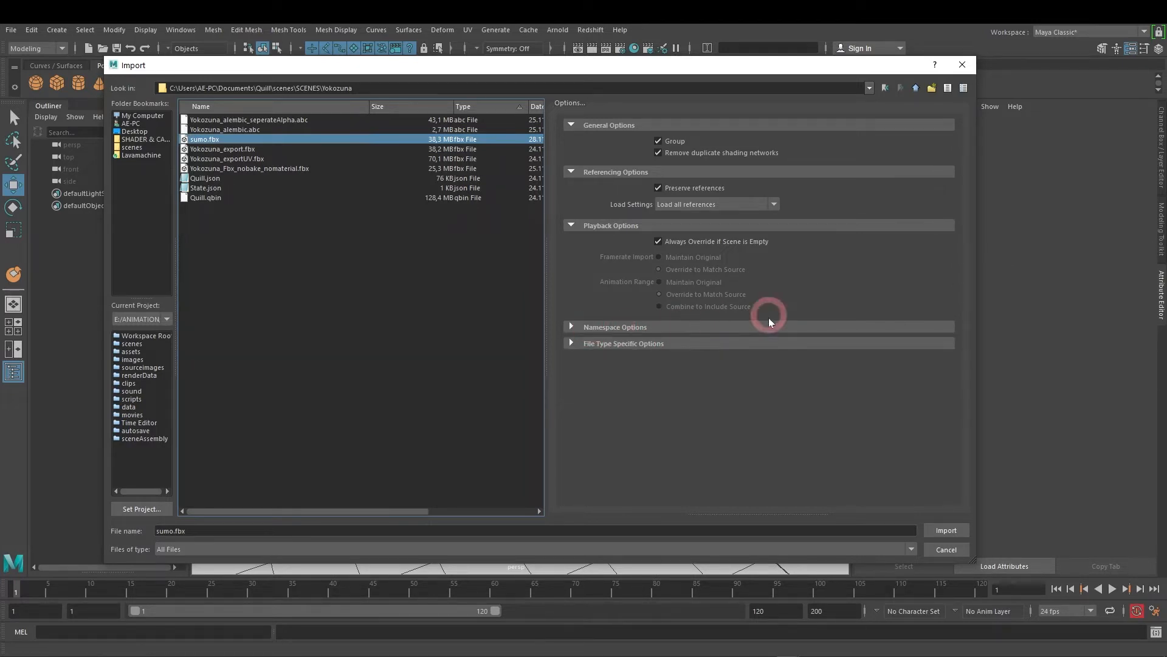
left_click(615, 328)
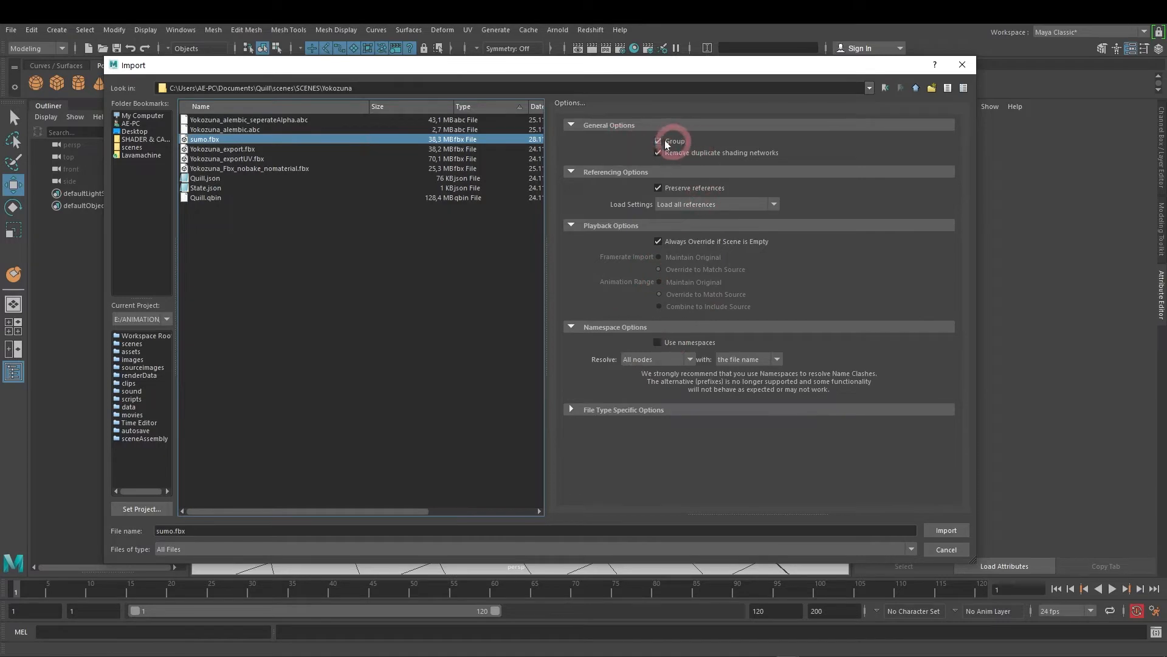
left_click(946, 530)
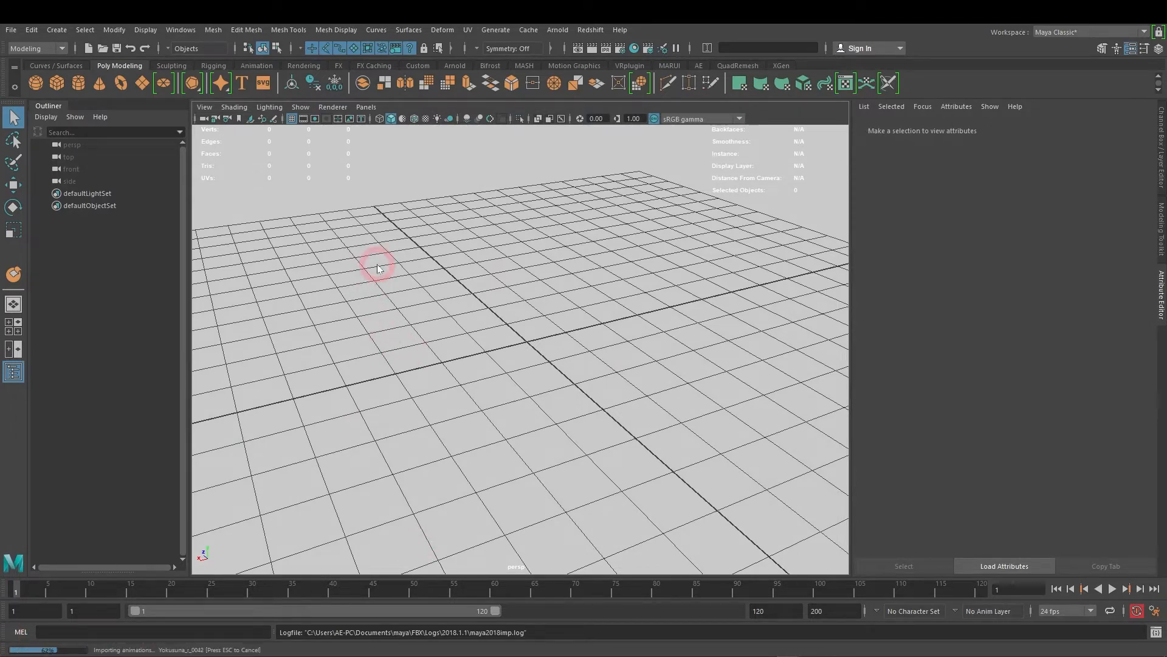
Step: Examine the imported wrestlers, ring and surrounding reference planes from several angles and distances
key("w")
scroll(480, 302, "down", 10)
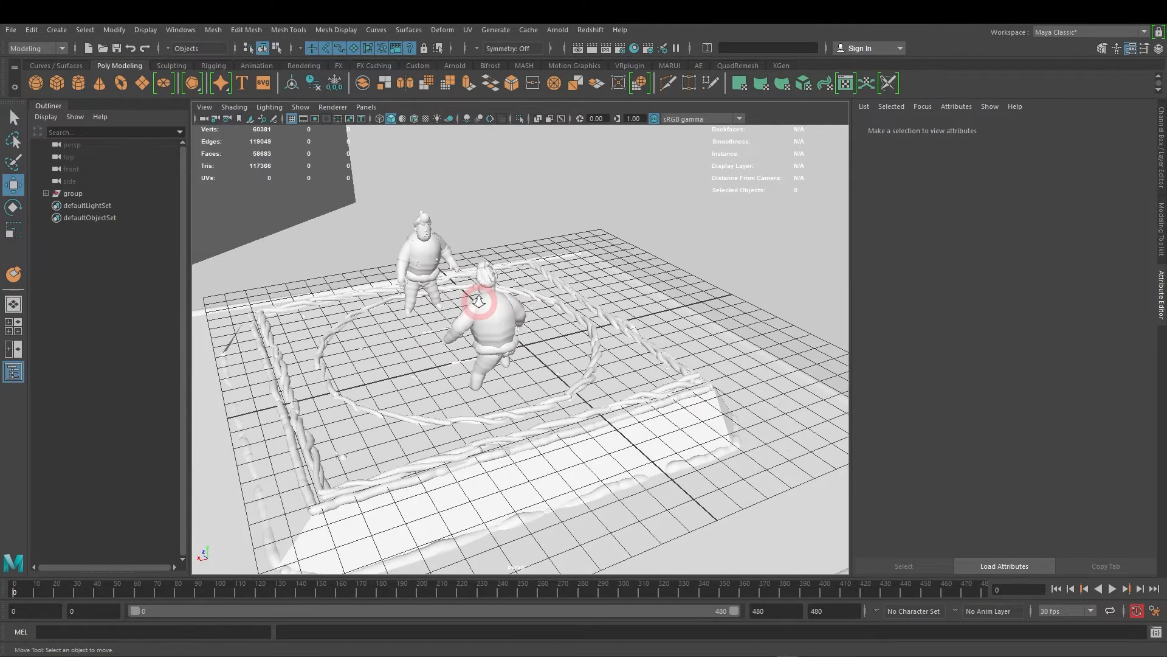
left_click_drag(623, 338, 490, 318, "alt")
left_click_drag(686, 268, 575, 347, "alt")
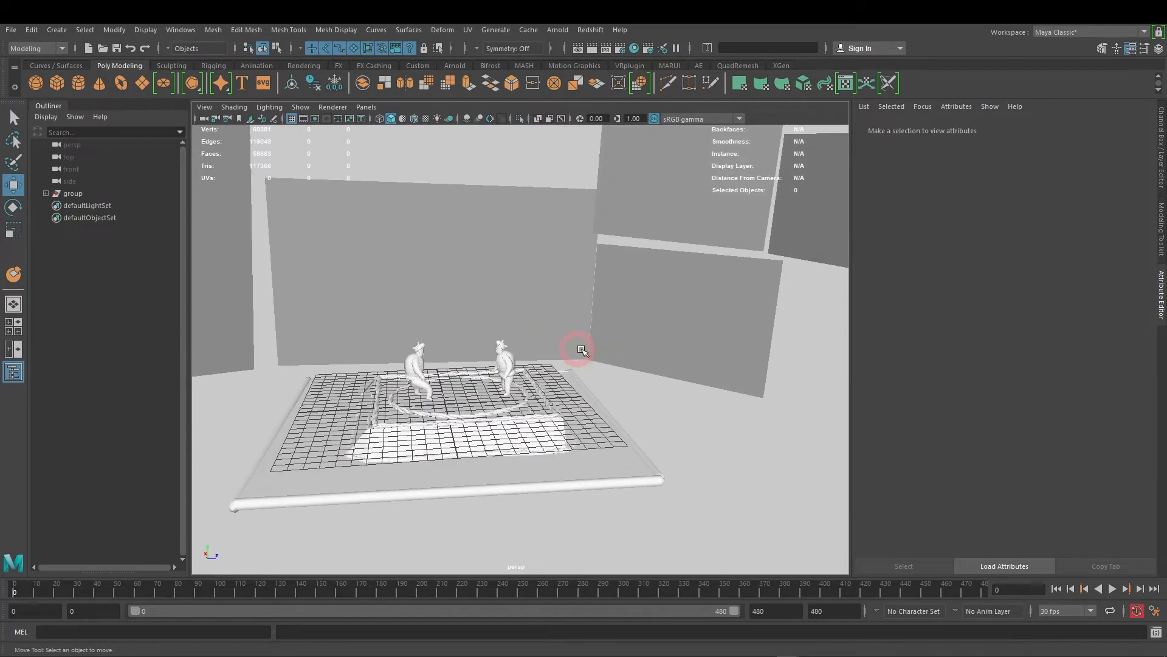
scroll(577, 349, "up", 6)
left_click_drag(592, 396, 526, 333, "alt")
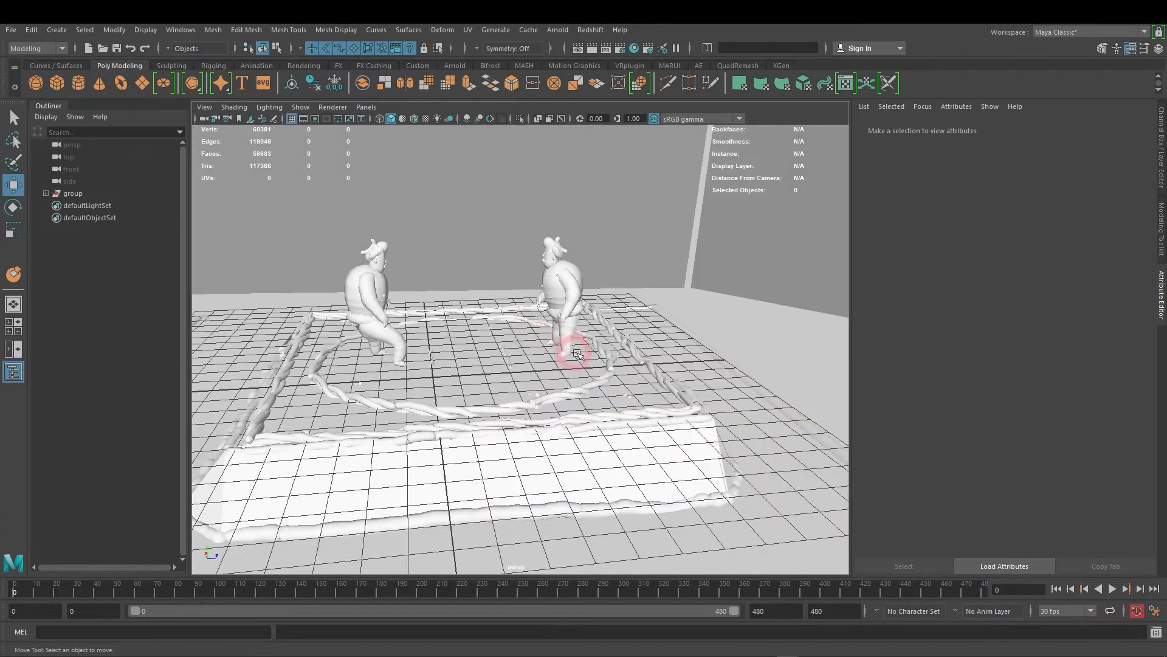
scroll(612, 341, "down", 5)
left_click_drag(628, 328, 531, 218, "alt")
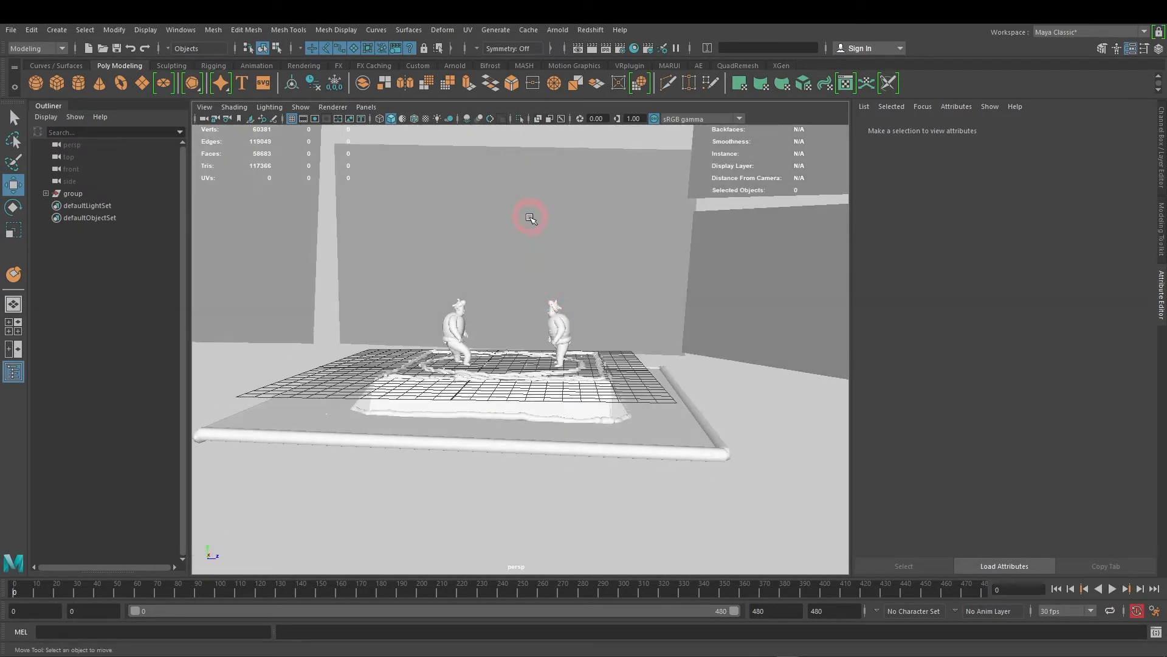
Step: Hide the large reference plane behind the wrestlers and the neighbouring plane beside it
left_click(647, 211)
scroll(521, 308, "down", 5)
left_click_drag(574, 344, 578, 370, "alt")
scroll(570, 344, "up", 8)
scroll(565, 357, "down", 4)
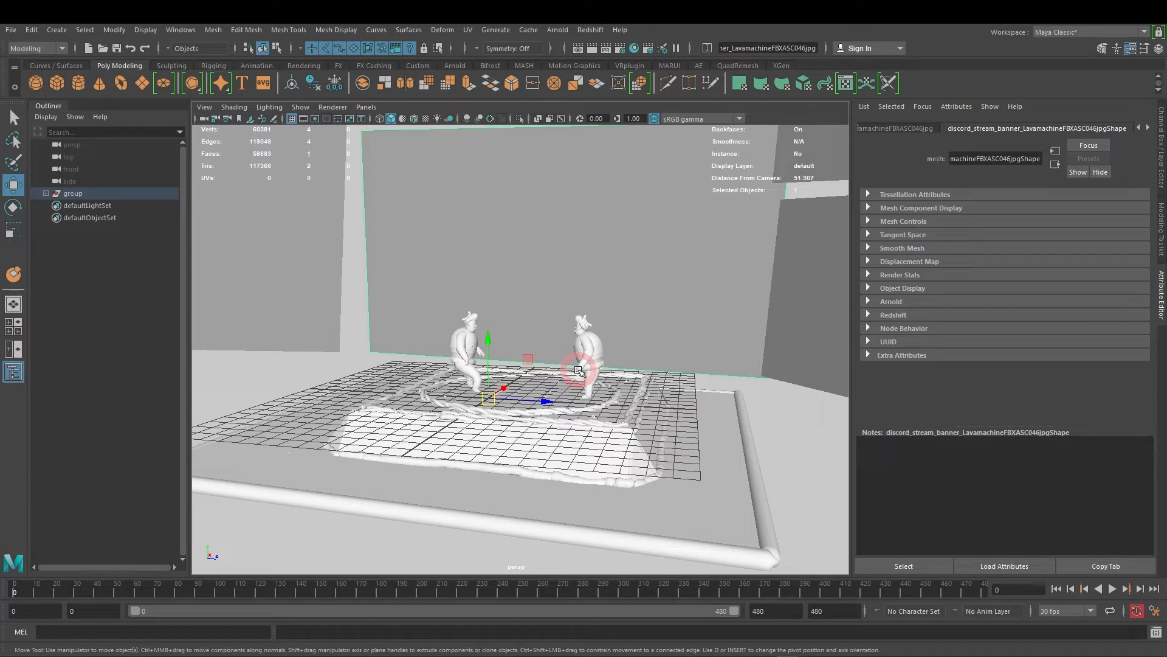
key("ctrl+h")
left_click(325, 256)
key("ctrl+h")
Step: Hide the three remaining reference image planes standing to the side of the ring
scroll(546, 276, "down", 4)
left_click(793, 337)
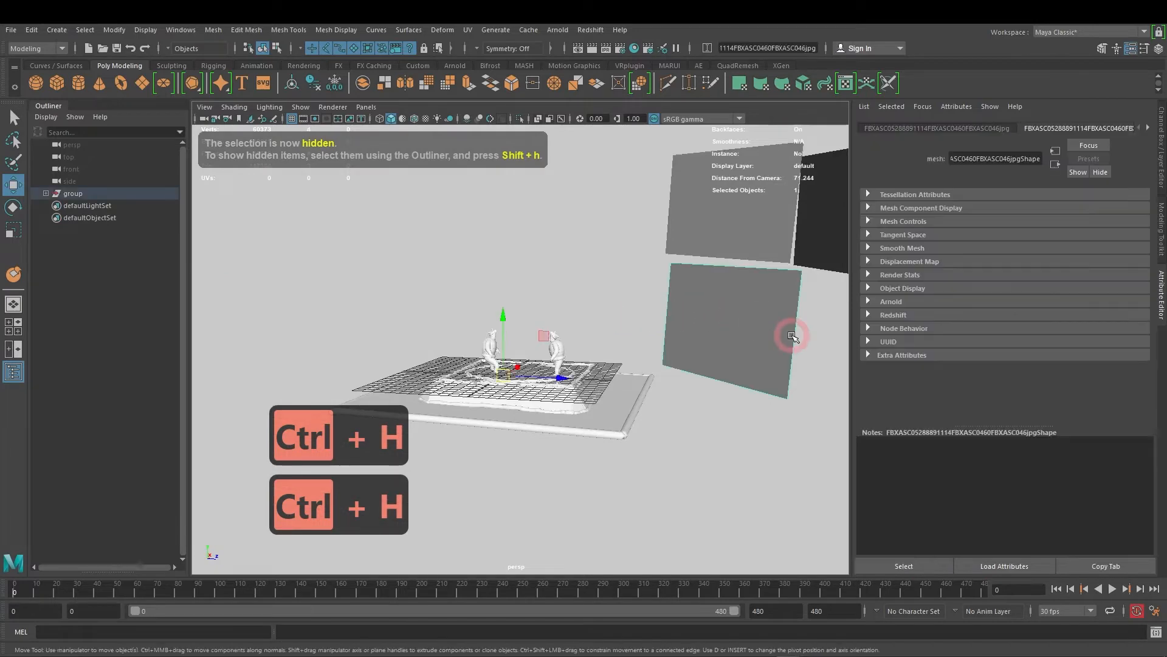
key("ctrl+h")
left_click(790, 231)
key("ctrl+h")
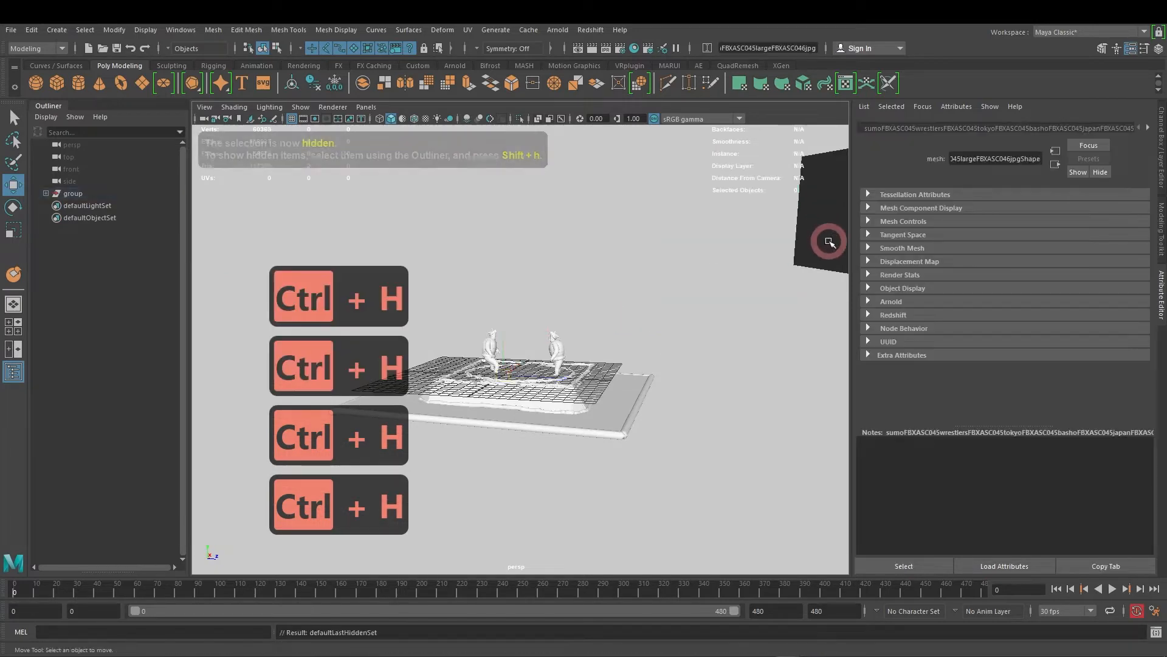
left_click(834, 249)
key("ctrl+h")
Step: Turn off the viewport grid around the sumo ring
scroll(541, 397, "up", 5)
left_click_drag(539, 401, 615, 420, "alt")
middle_click_drag(615, 420, 667, 347, "alt")
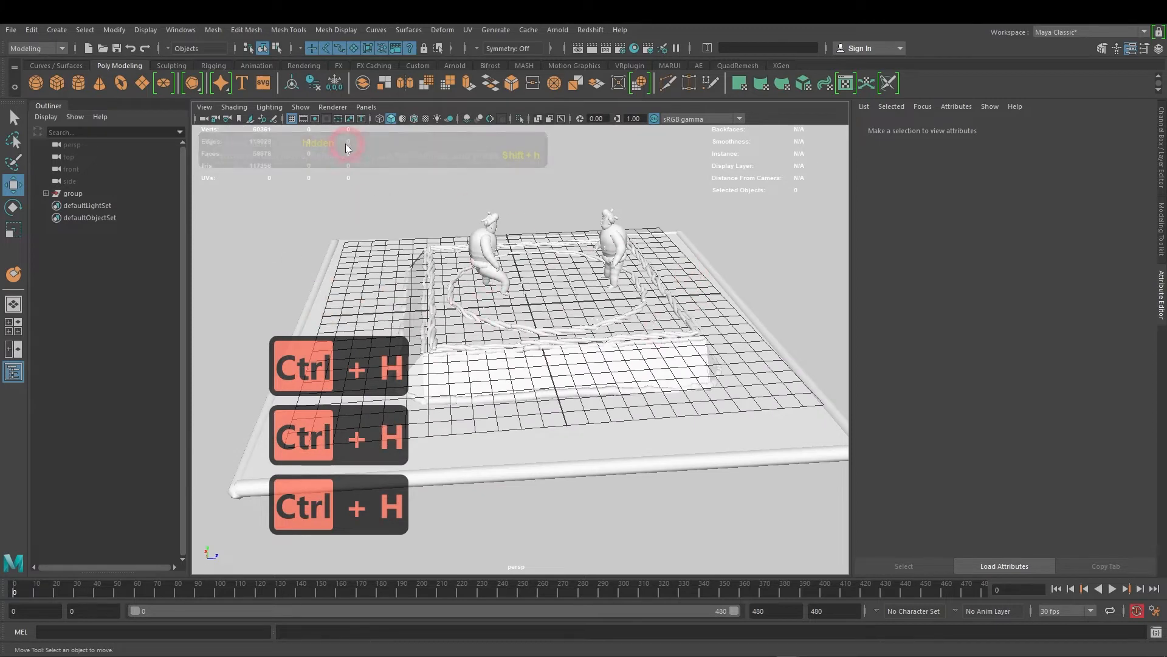
left_click(296, 118)
Step: Examine both wrestlers and the rope ring up close at frame 0, selecting each mesh to inspect its wireframe
left_click_drag(753, 347, 554, 354, "alt")
mouse_move(14, 589)
left_mouse_down()
mouse_move(121, 581)
mouse_move(2, 579)
left_mouse_up()
right_click_drag(523, 329, 693, 279, "alt")
middle_click_drag(508, 321, 735, 397, "alt")
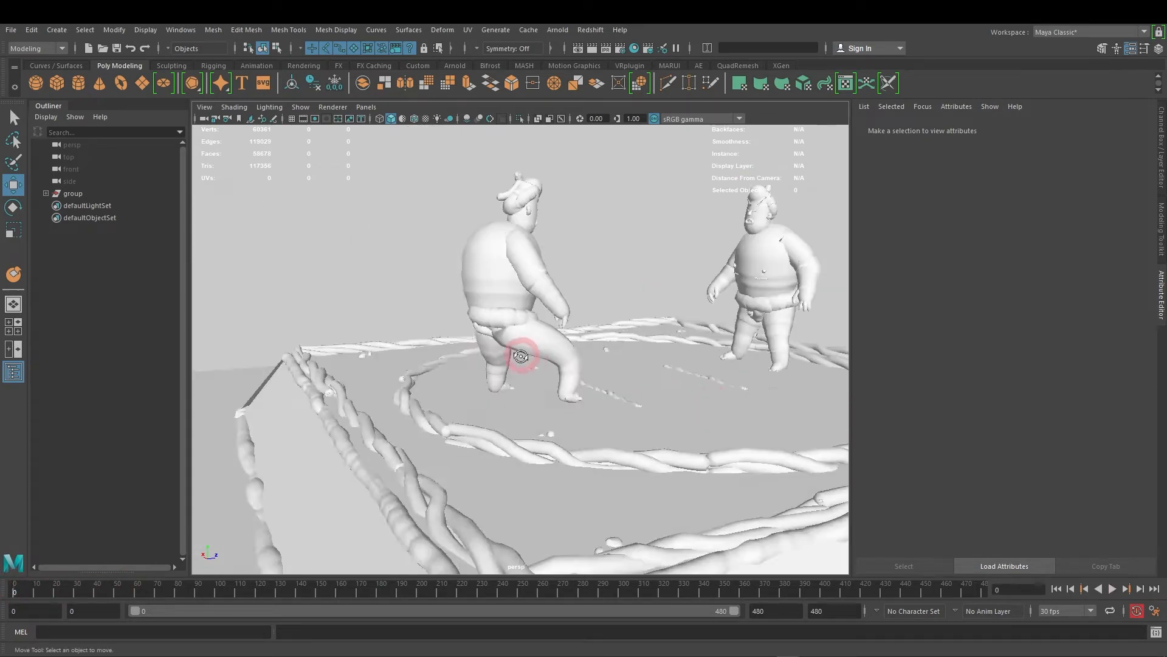
left_click_drag(521, 352, 507, 361, "alt")
left_click(526, 352)
left_click_drag(550, 315, 698, 358, "alt")
right_click_drag(698, 358, 682, 365, "alt")
left_click_drag(682, 365, 484, 302, "alt")
right_click_drag(485, 302, 575, 372, "alt")
left_click_drag(575, 373, 555, 373, "alt")
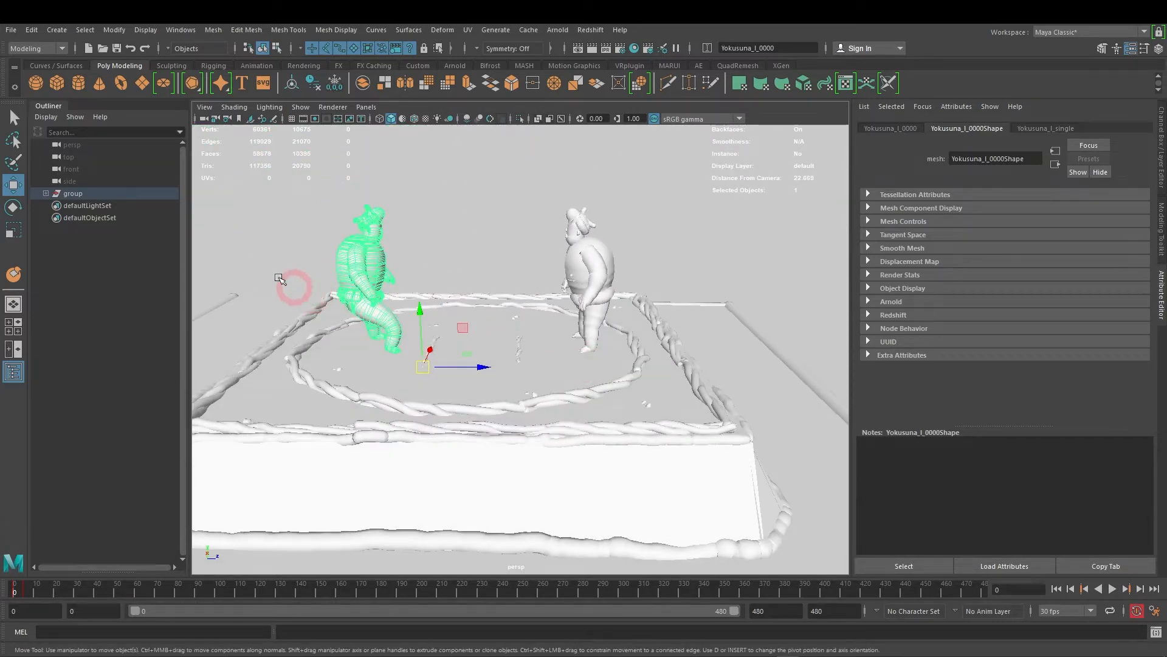
right_click_drag(383, 177, 513, 305, "alt")
left_click_drag(492, 304, 560, 312, "alt")
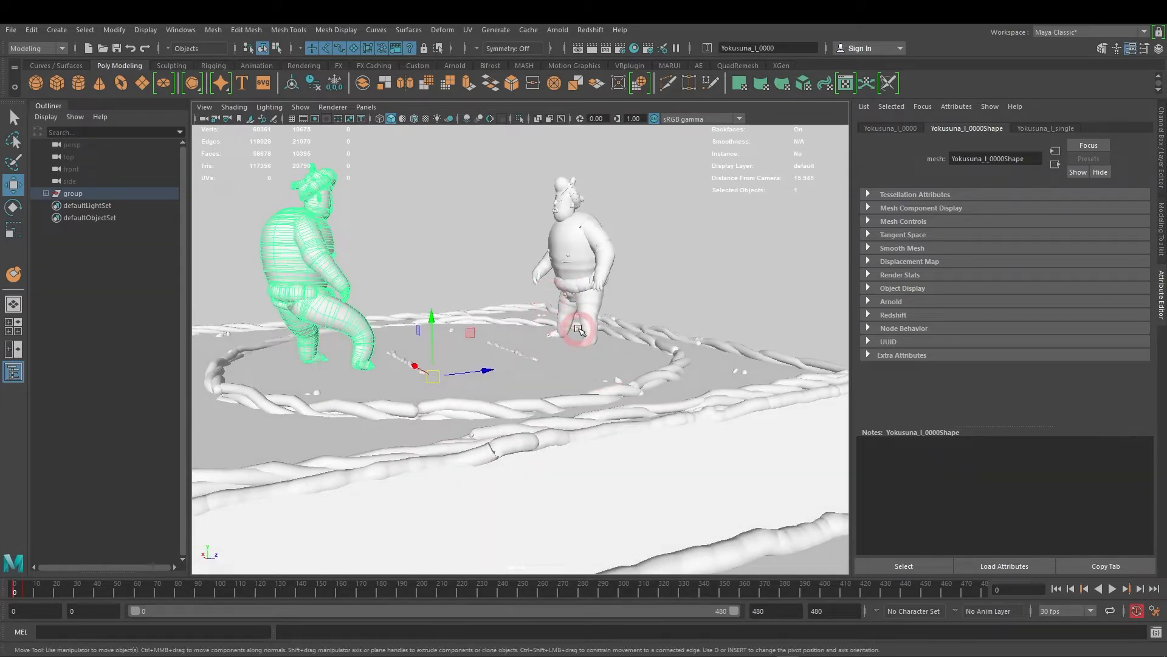
mouse_move(477, 290)
left_mouse_down("alt")
mouse_move(417, 292)
mouse_move(476, 307)
left_mouse_up("alt")
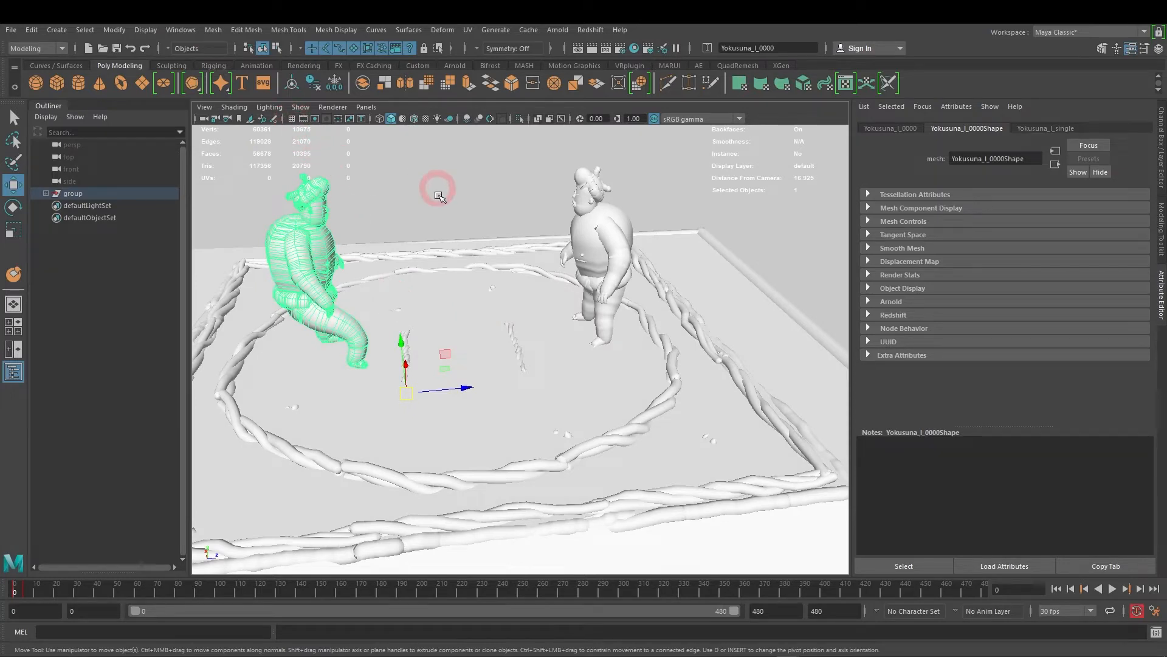
left_click(616, 254)
key("[")
left_click(511, 278)
key("[")
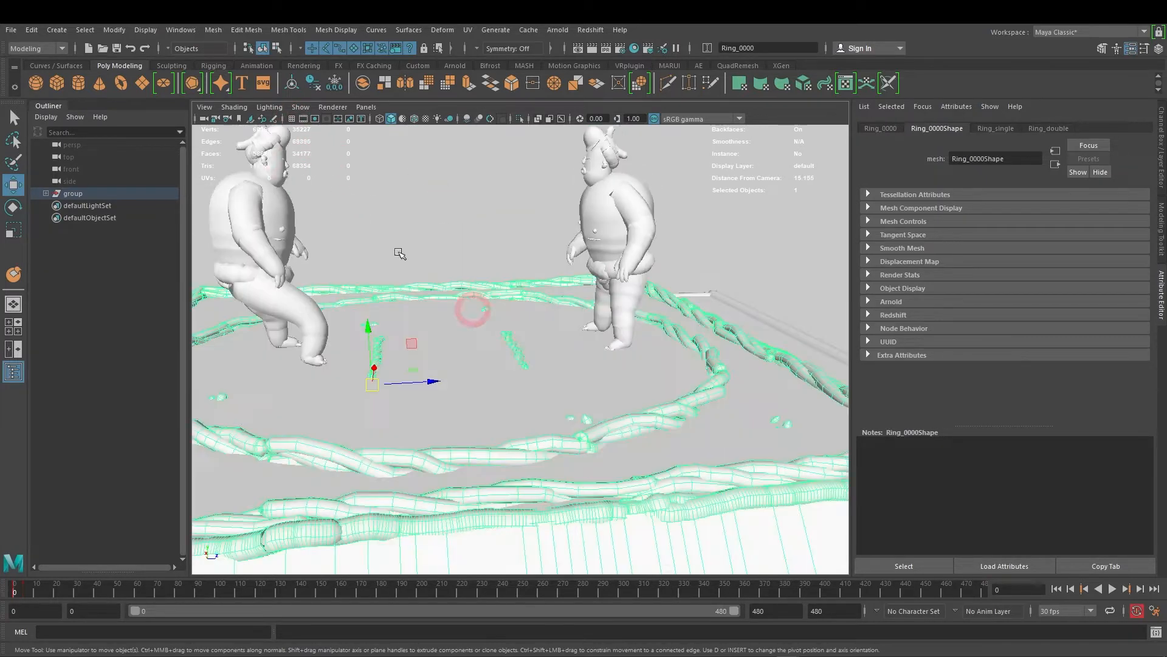
Step: Turn on Wireframe on Shaded for the viewport and deselect the ring
left_click(234, 107)
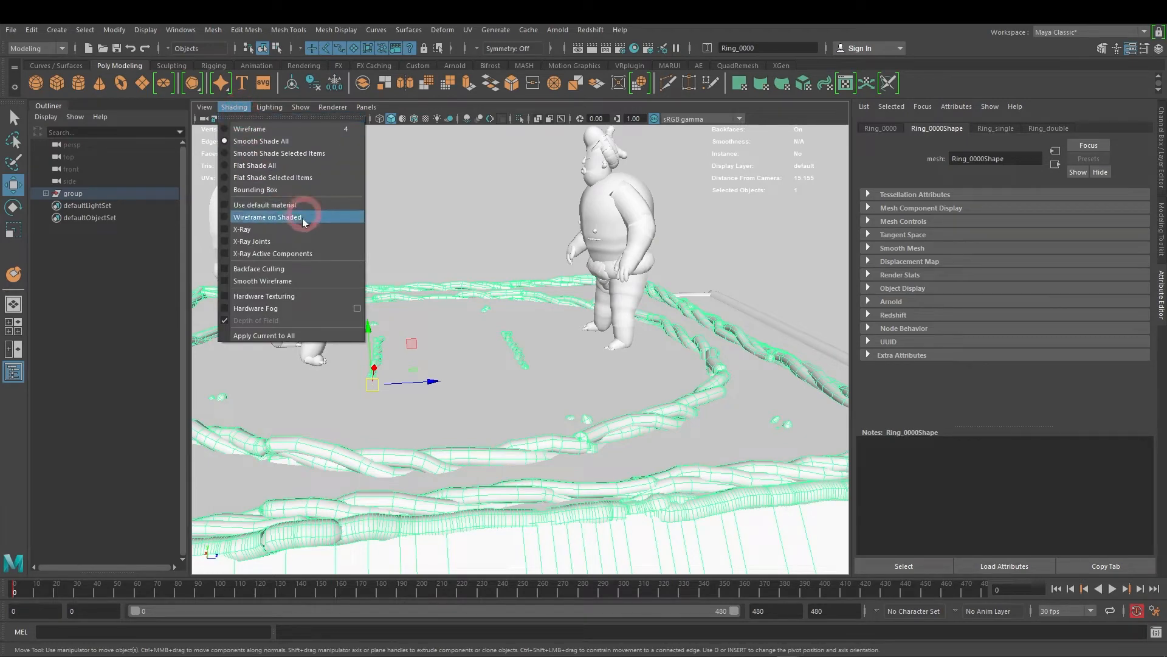
left_click(258, 217)
left_click(549, 221)
key("[")
left_click_drag(645, 360, 575, 330, "alt")
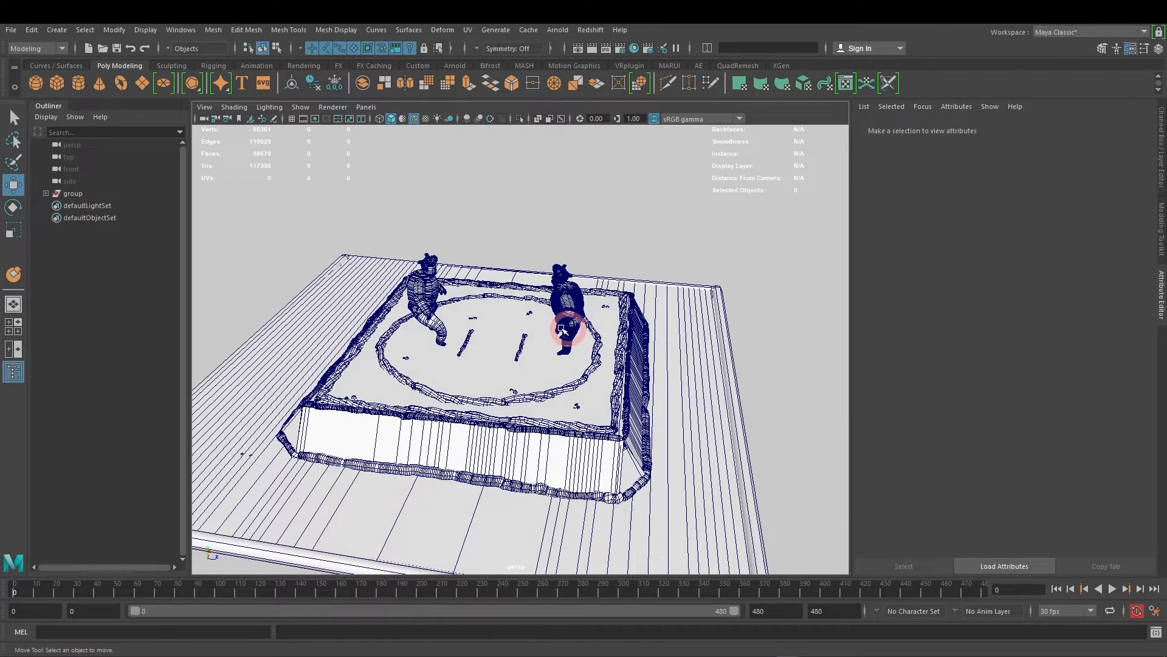
left_click_drag(465, 313, 534, 326, "alt")
Step: Create a reference to Yokozuna_export.fbx from the Yokozuna folder in the current scene
left_click(11, 30)
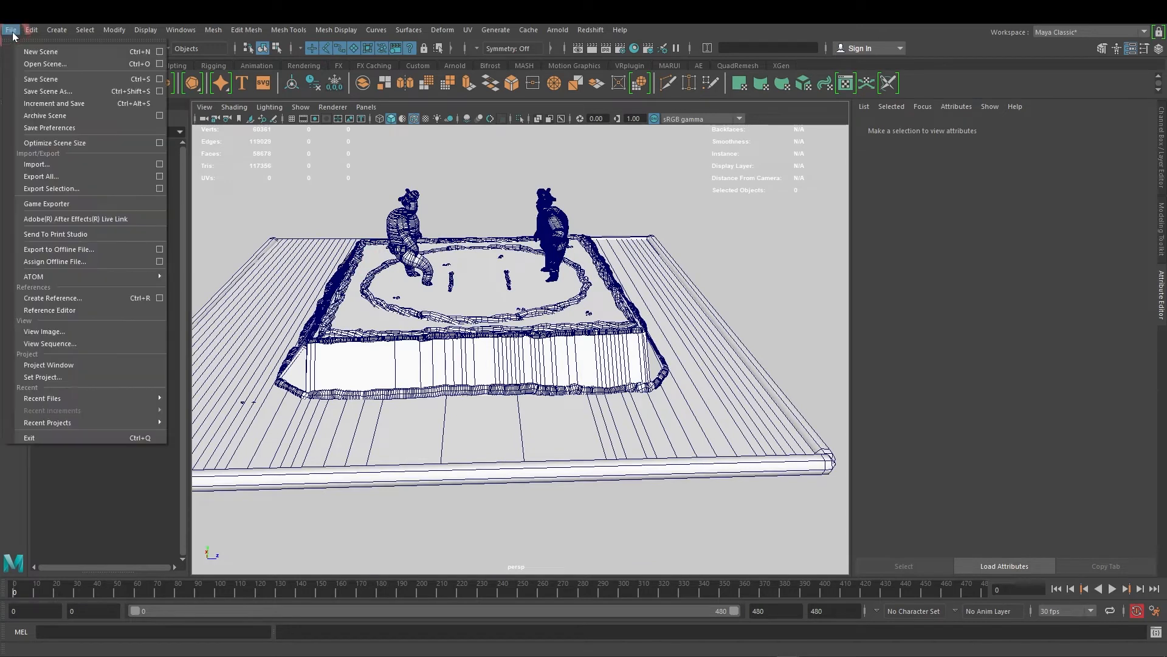
left_click(76, 296)
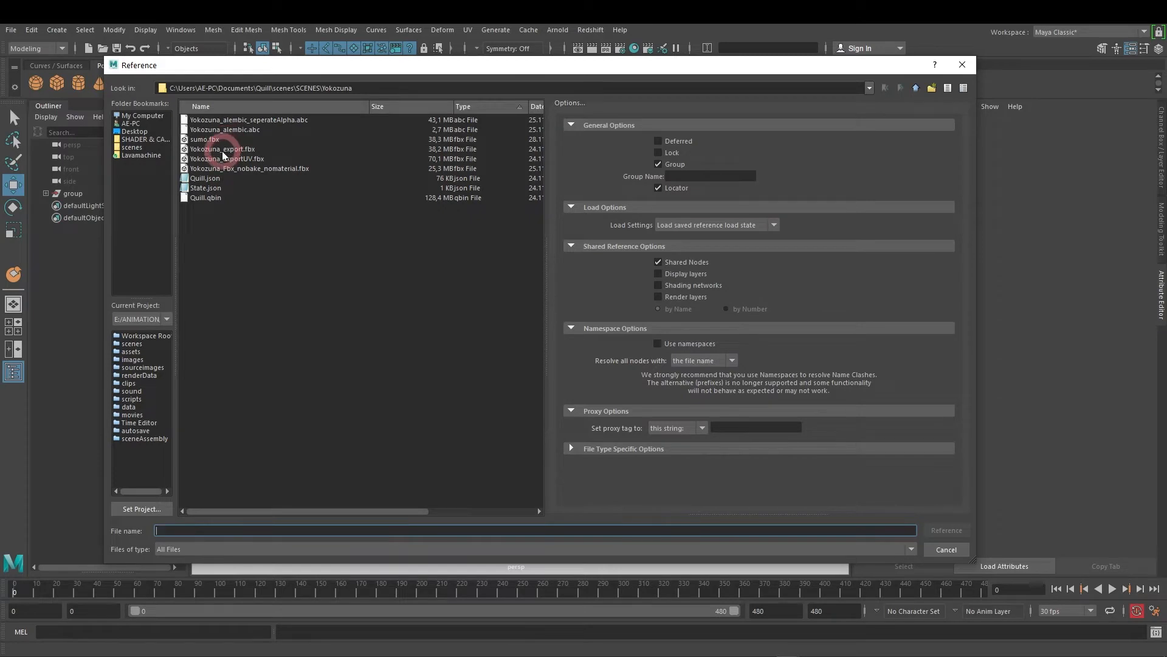
left_click(222, 140)
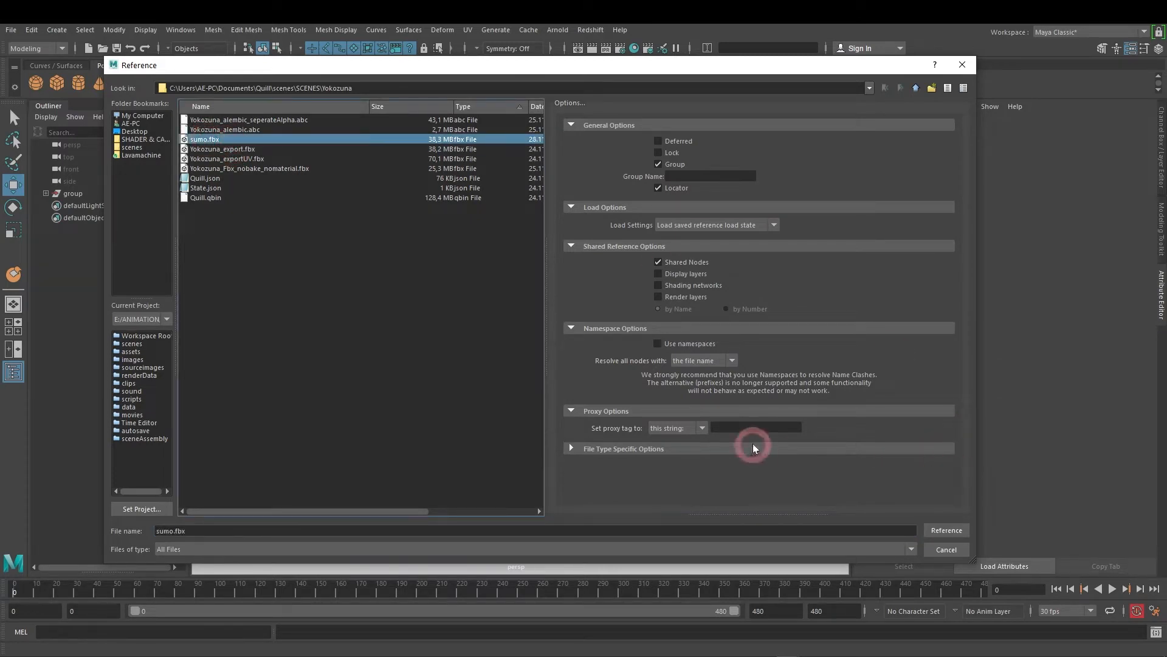
left_click(229, 149)
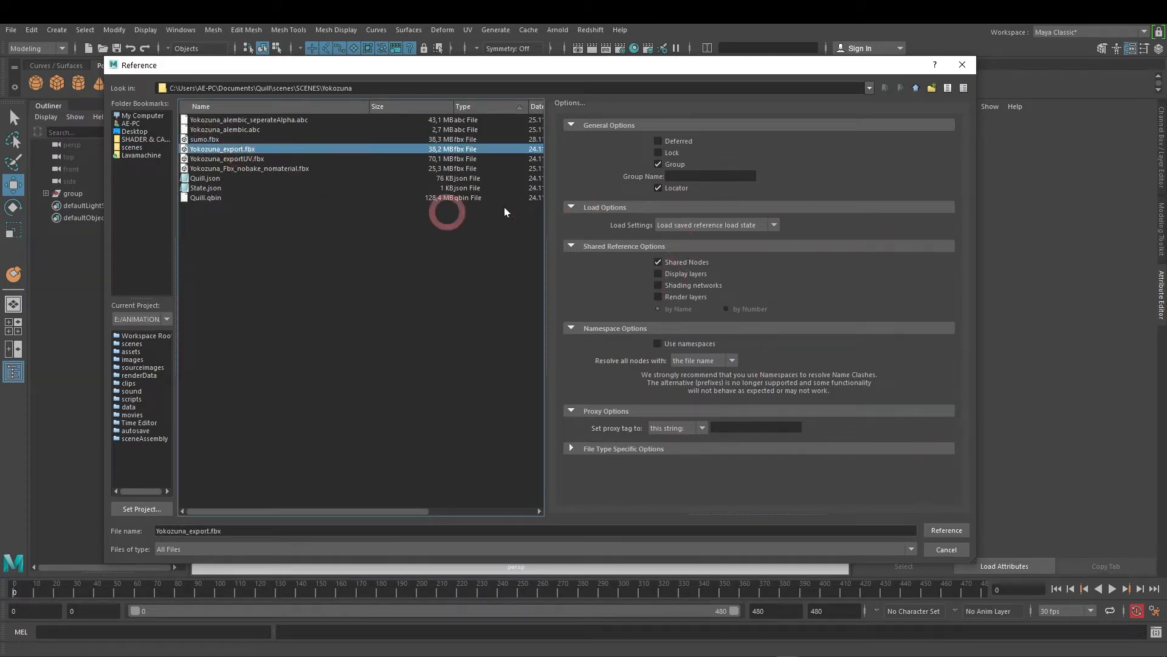
left_click(947, 530)
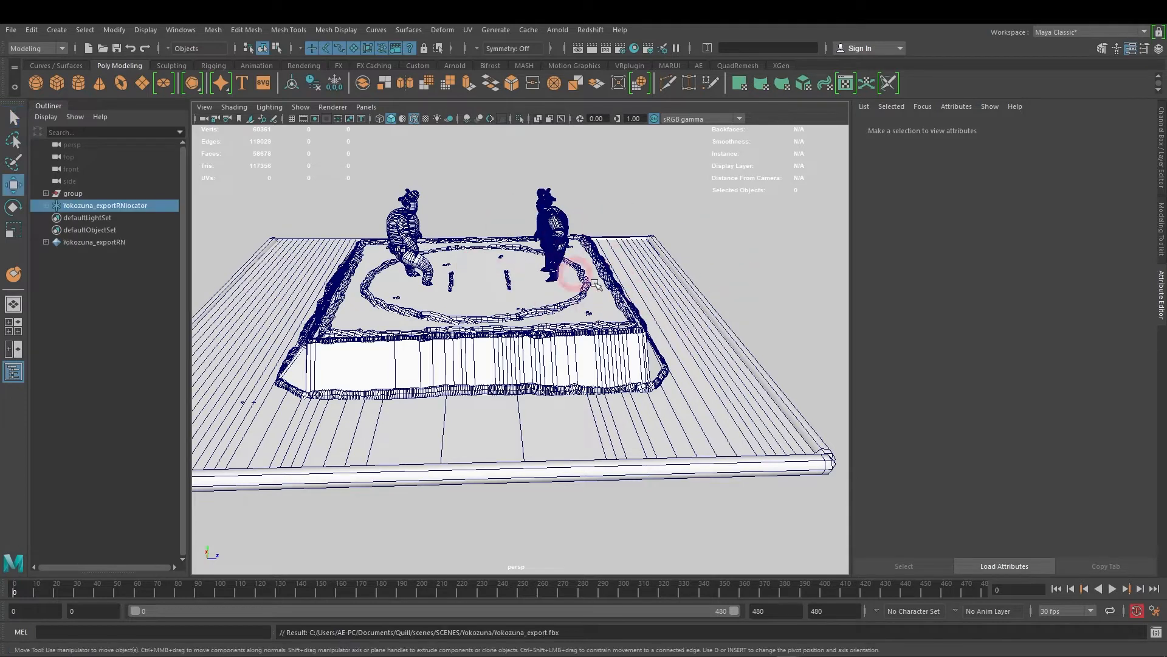
Step: Display the Channel Box for the referenced scene's locator and highlight its local position and local scale attributes
key("w")
scroll(588, 287, "down", 5)
left_click_drag(571, 292, 672, 326, "alt")
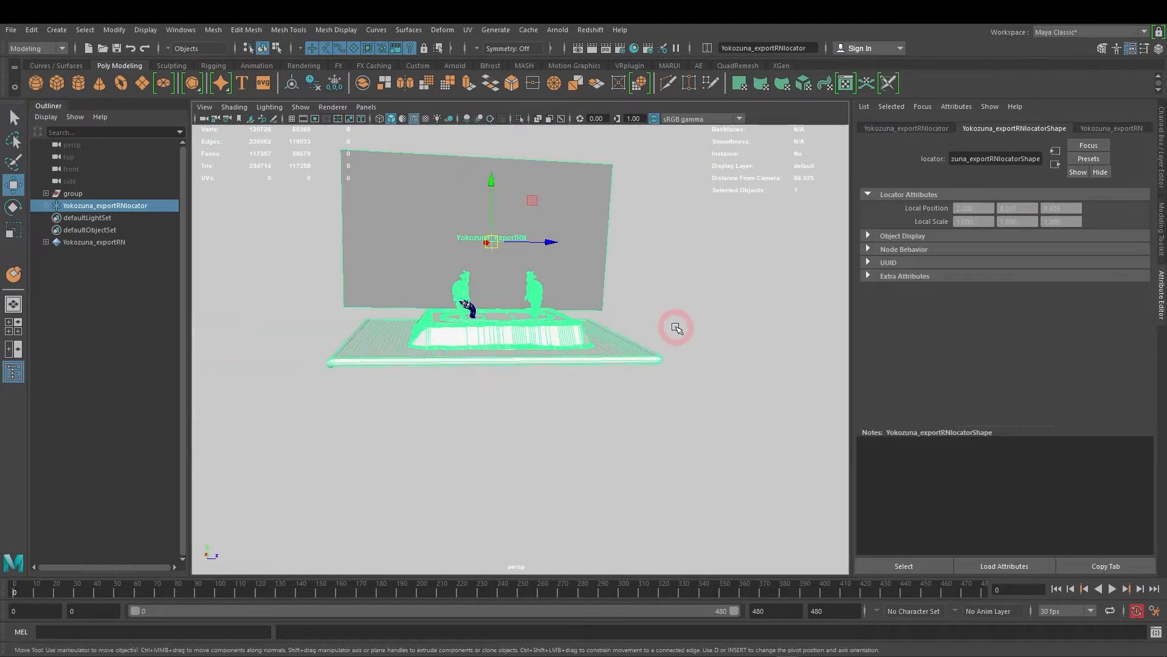
scroll(648, 318, "up", 3)
scroll(639, 429, "up", 3)
key("ctrl+a")
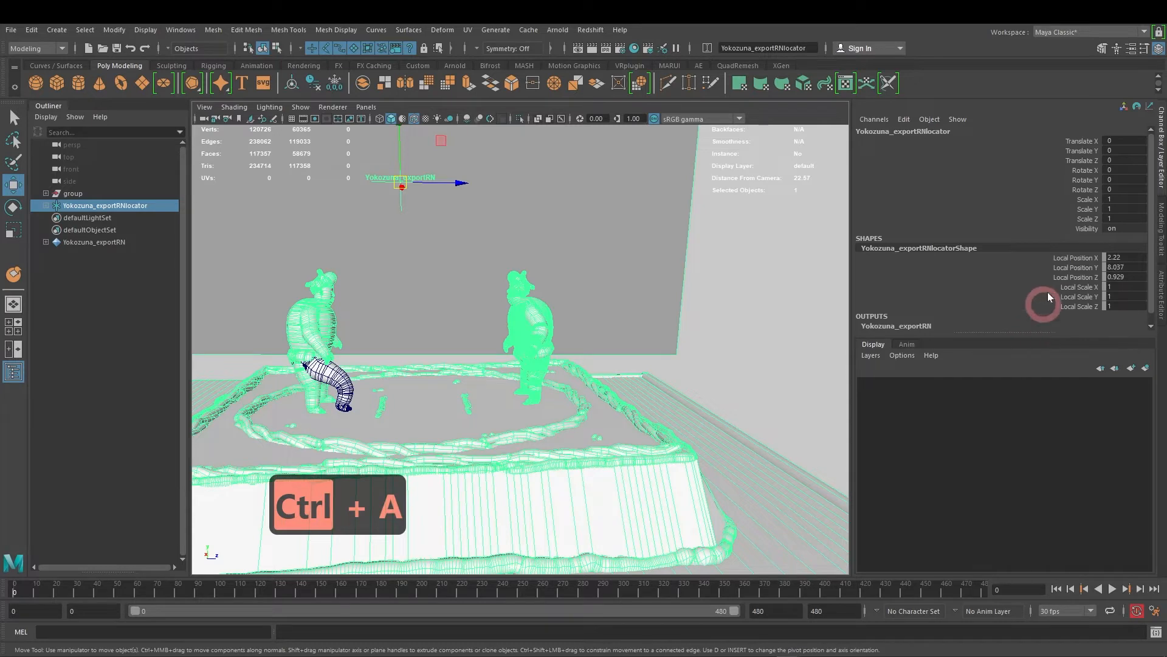
left_click_drag(1092, 262, 1088, 306)
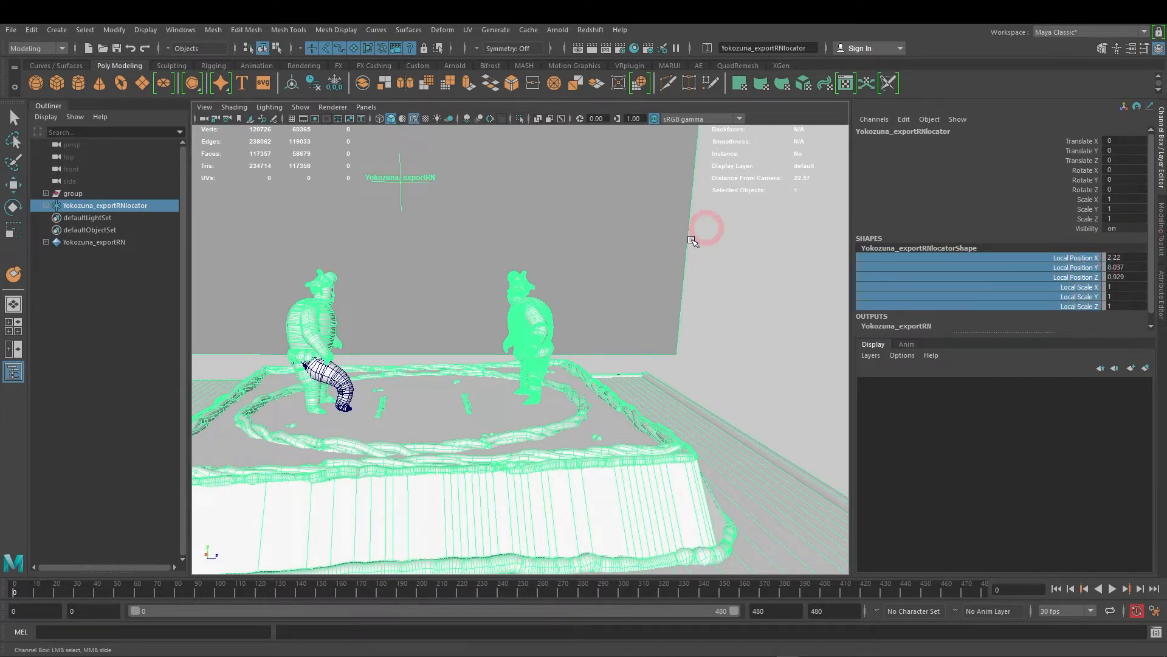
scroll(632, 299, "down", 5)
left_click_drag(644, 302, 540, 292, "alt")
scroll(719, 320, "up", 5)
scroll(704, 312, "down", 3)
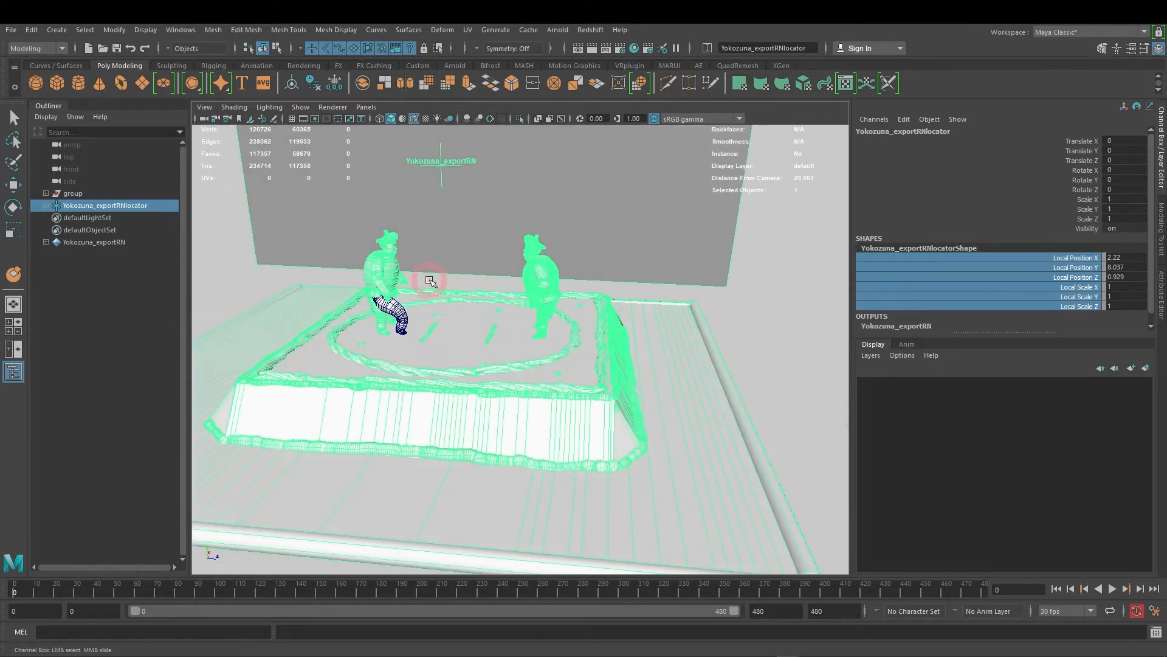
Step: Examine how the referenced scene overlaps the imported wrestlers and ring from several distances and angles
key("w")
scroll(541, 349, "down", 5)
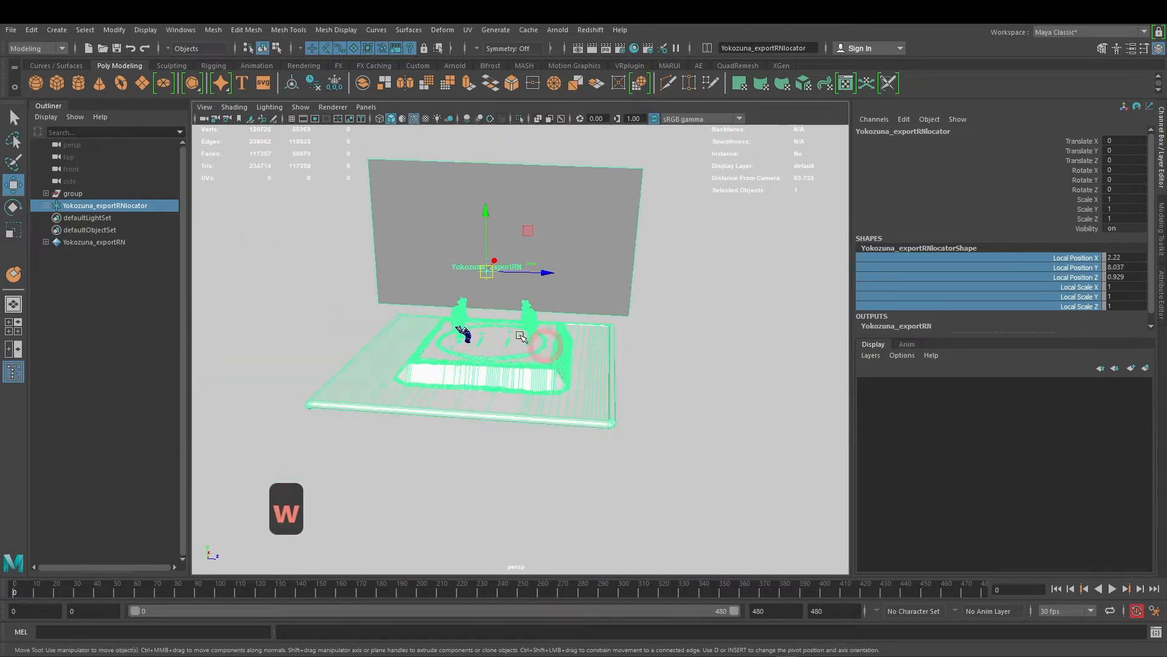
scroll(620, 304, "up", 5)
key("w")
left_click_drag(541, 363, 602, 380, "alt")
scroll(520, 334, "up", 4)
left_click_drag(518, 334, 555, 316, "alt")
scroll(555, 316, "down", 3)
Step: Move the Yokozuna_exportRNlocator along Z to about -29.45 so the referenced arena sits beside the imported one
left_click(85, 204)
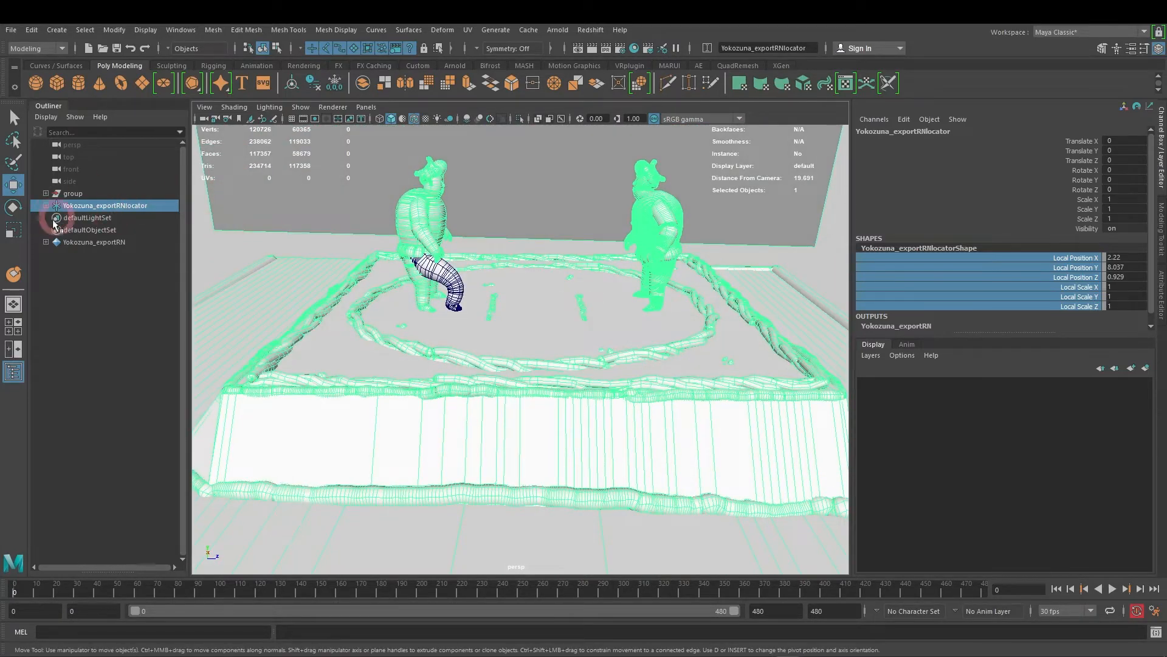
left_click(94, 224)
left_click(104, 205)
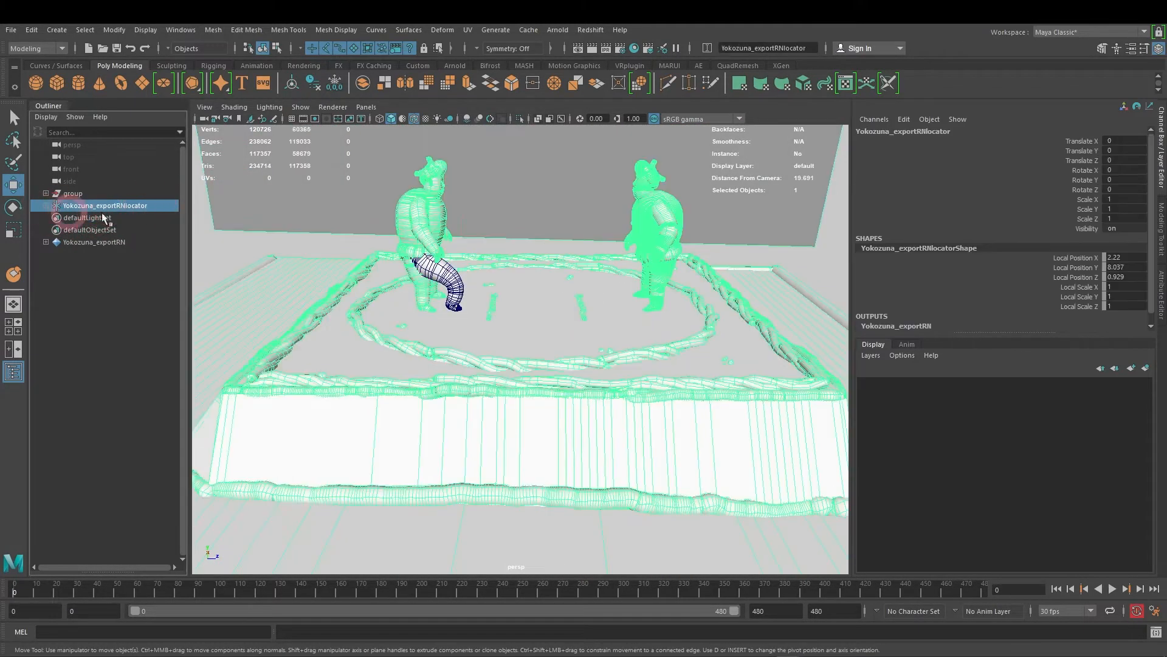
key("f")
key("w")
left_click_drag(585, 222, 176, 240)
left_click_drag(608, 292, 652, 337, "alt")
left_click(11, 30)
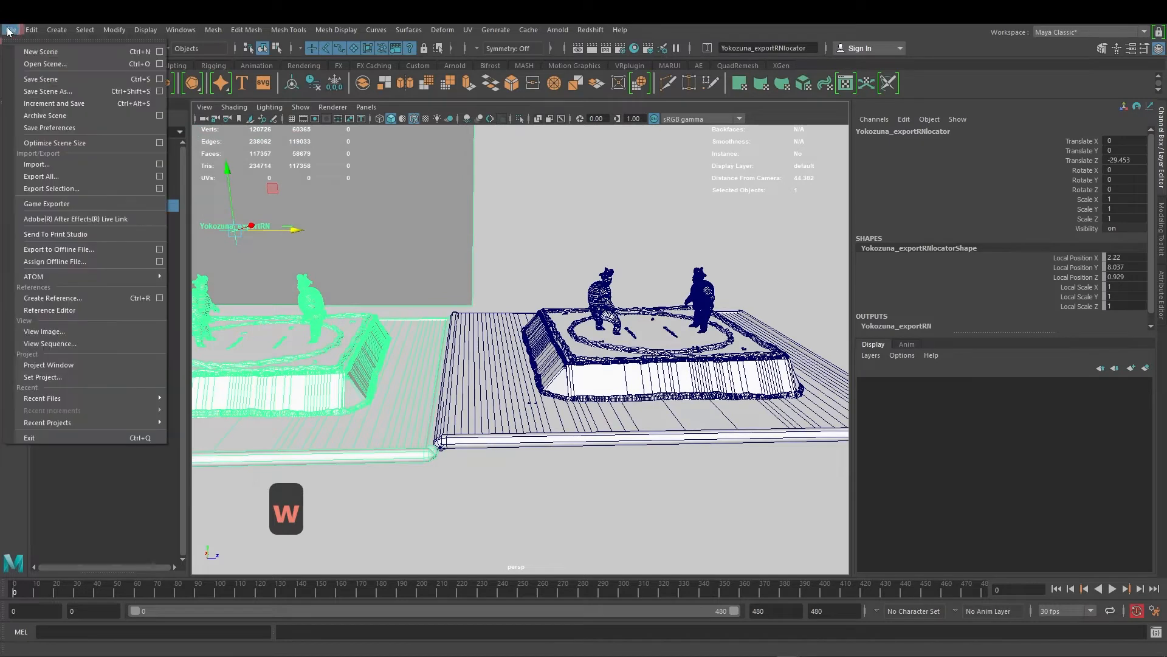
left_click(90, 164)
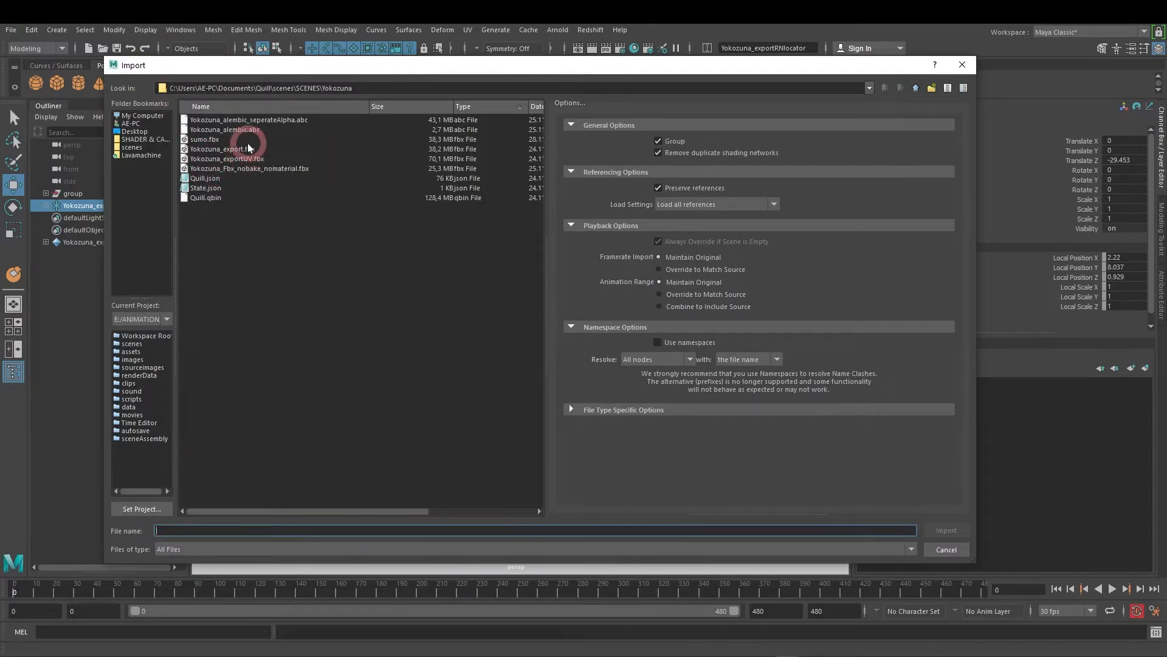
left_click(963, 65)
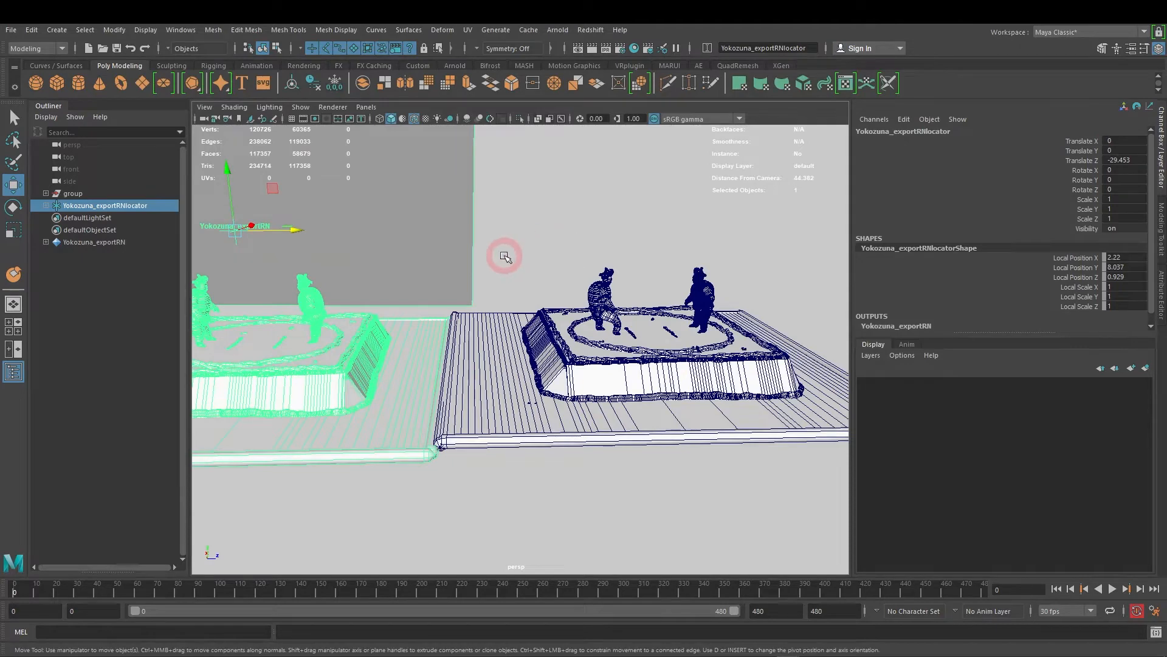
Step: Open the Reference Editor and duplicate the Yokozuna_export.fbx reference
scroll(503, 253, "down", 5)
left_click_drag(482, 261, 590, 266, "alt")
scroll(590, 266, "up", 3)
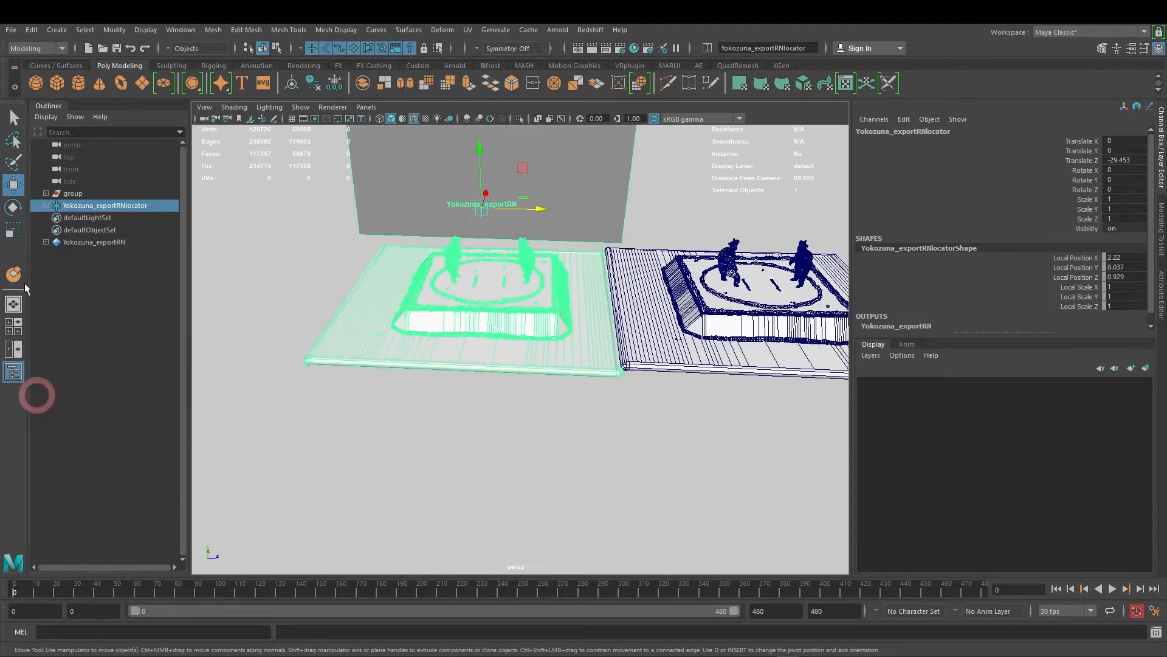
left_click(11, 29)
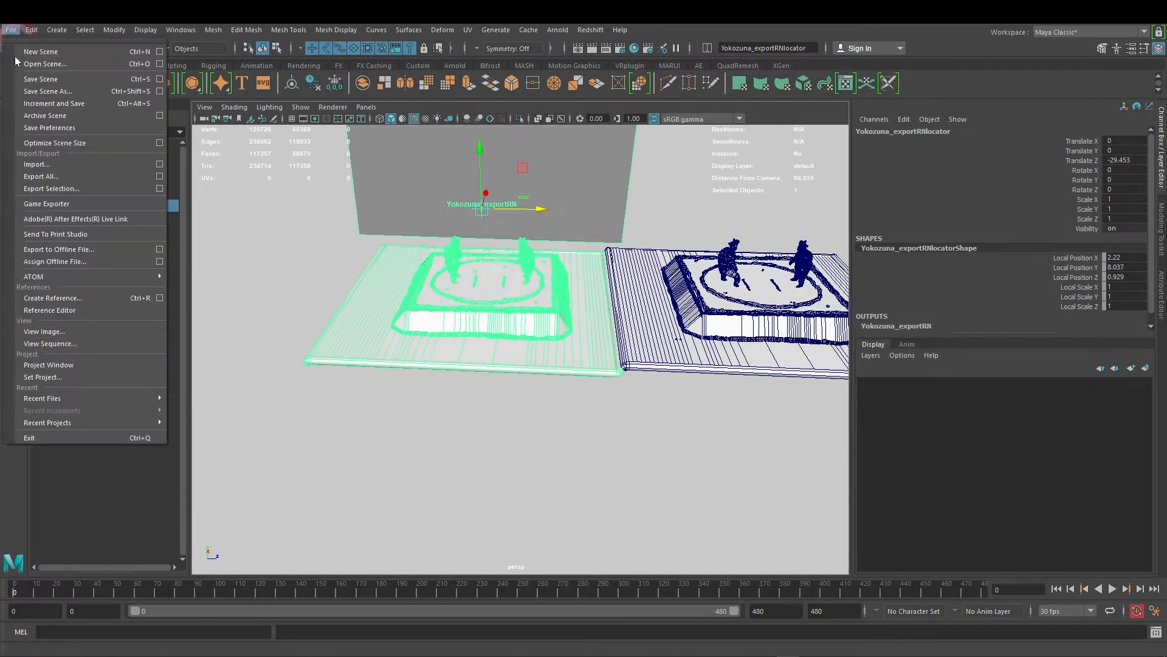
left_click(89, 310)
double_click(651, 31)
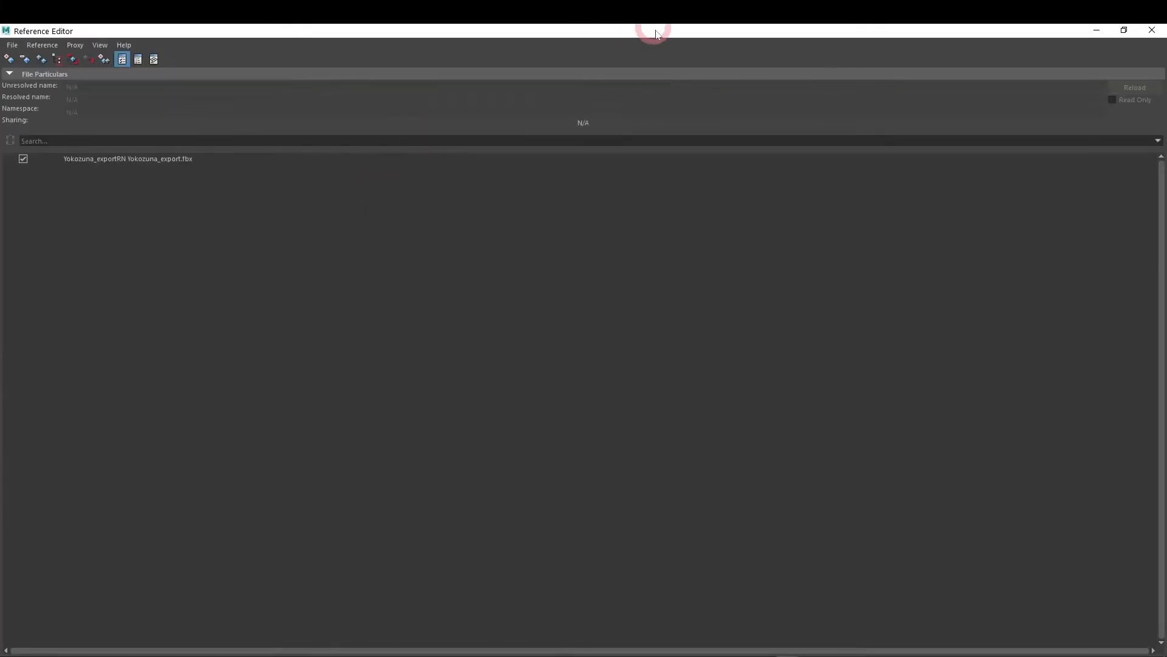
left_click(328, 215)
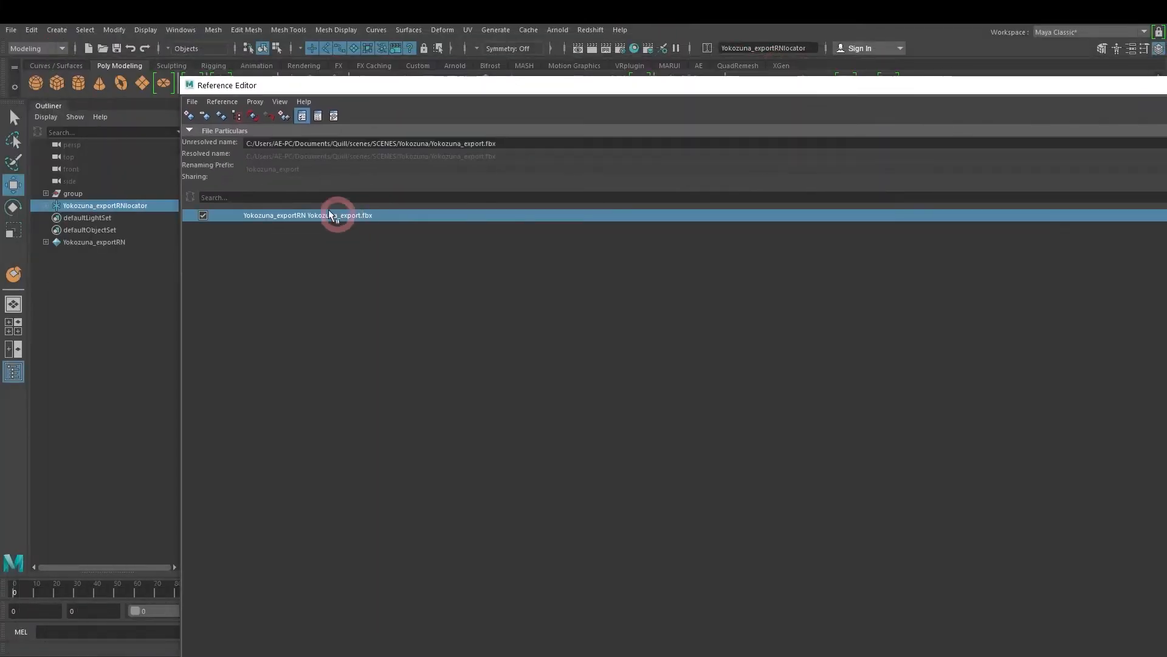
left_click(222, 116)
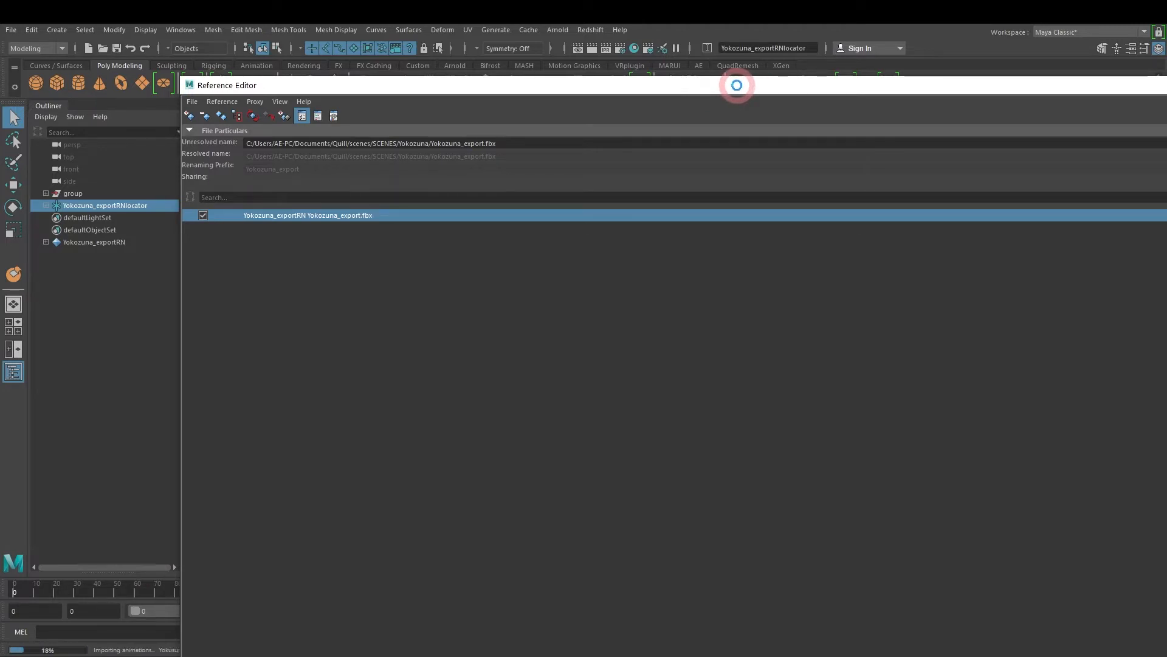
Step: Shrink the Reference Editor window and reposition it so the outliner and referenced arenas can be seen
left_click_drag(737, 85, 547, 118)
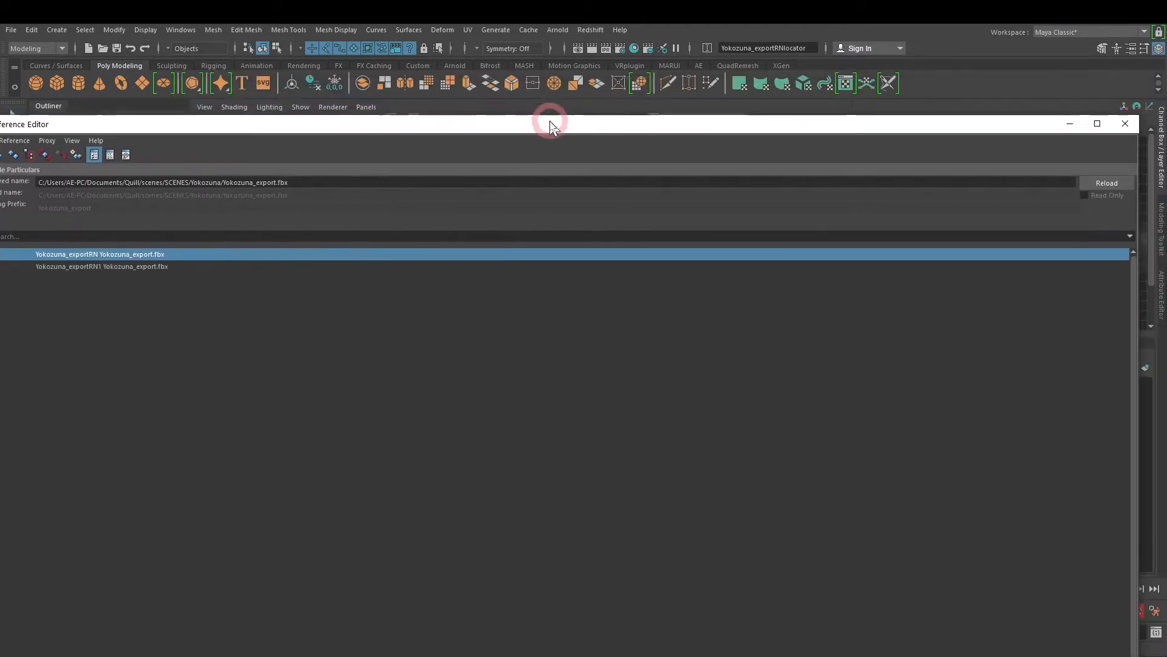
left_click_drag(1134, 115, 304, 386)
left_click_drag(173, 398, 782, 156)
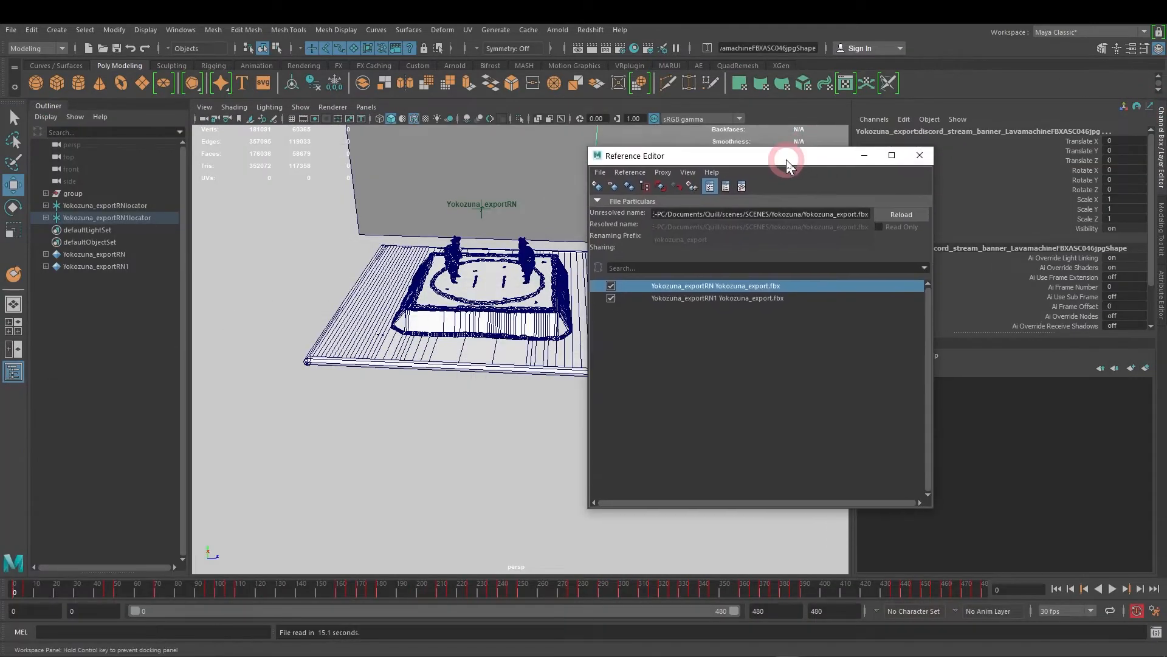
Step: Hide the background reference planes behind both referenced arenas
left_click_drag(496, 413, 503, 436, "alt")
middle_click_drag(462, 467, 389, 517, "alt")
left_click(531, 271)
key("ctrl+h")
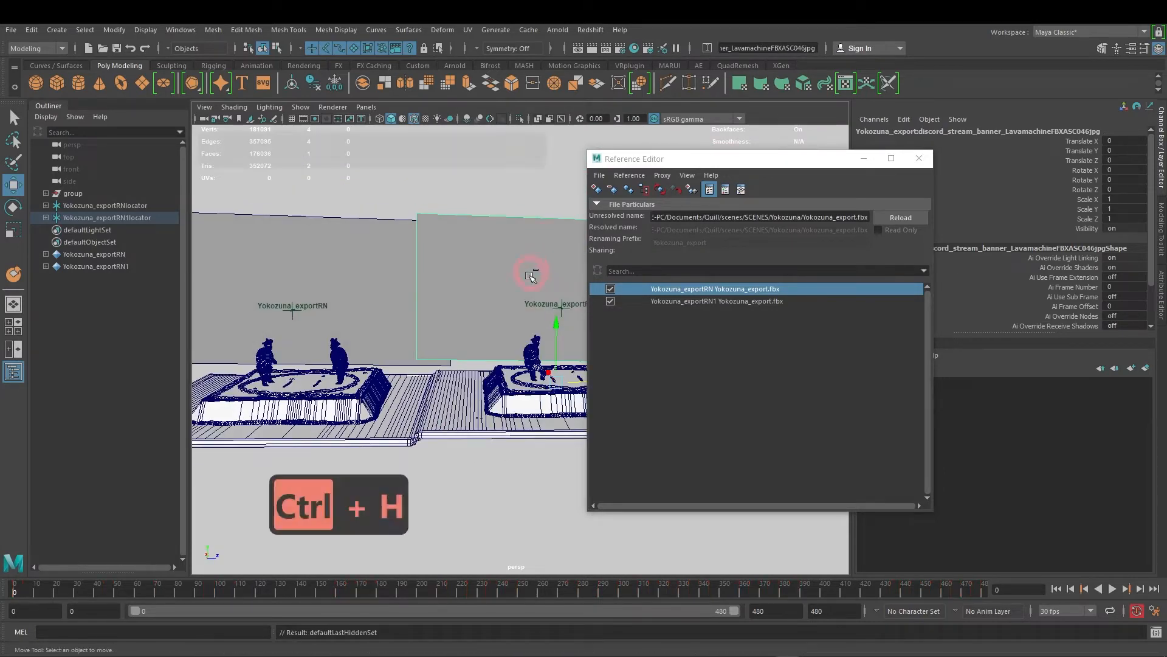
left_click(429, 308)
key("ctrl+h")
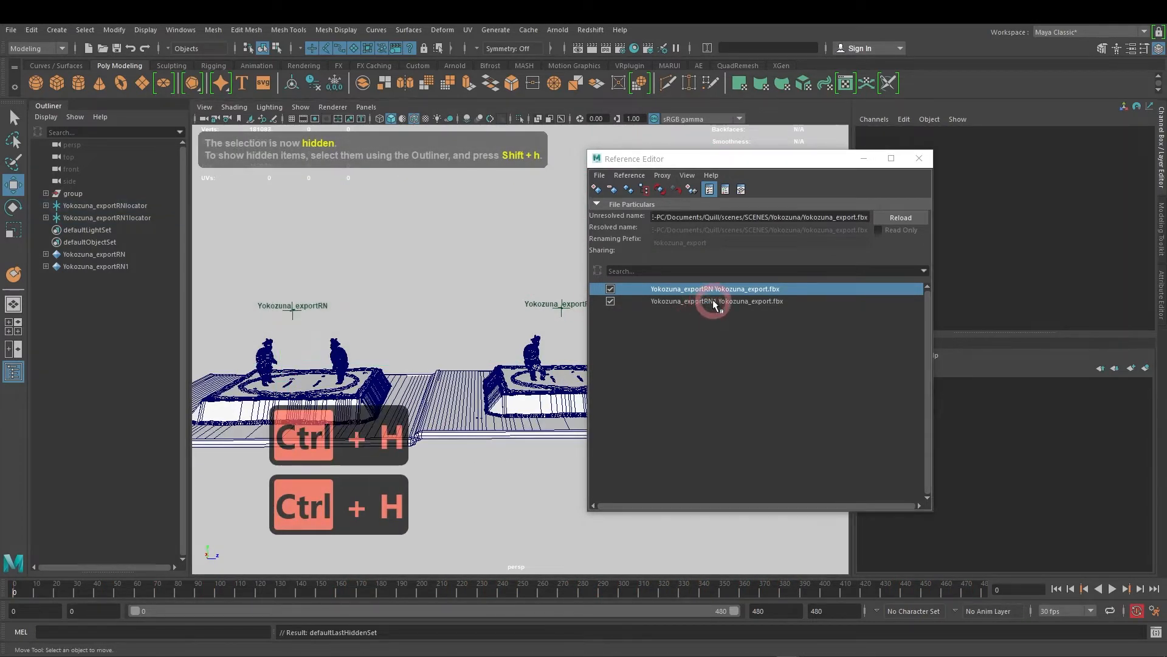
Step: Import the objects of both Yokozuna_export.fbx references into the scene through the Reference Editor
left_click(713, 300, "shift")
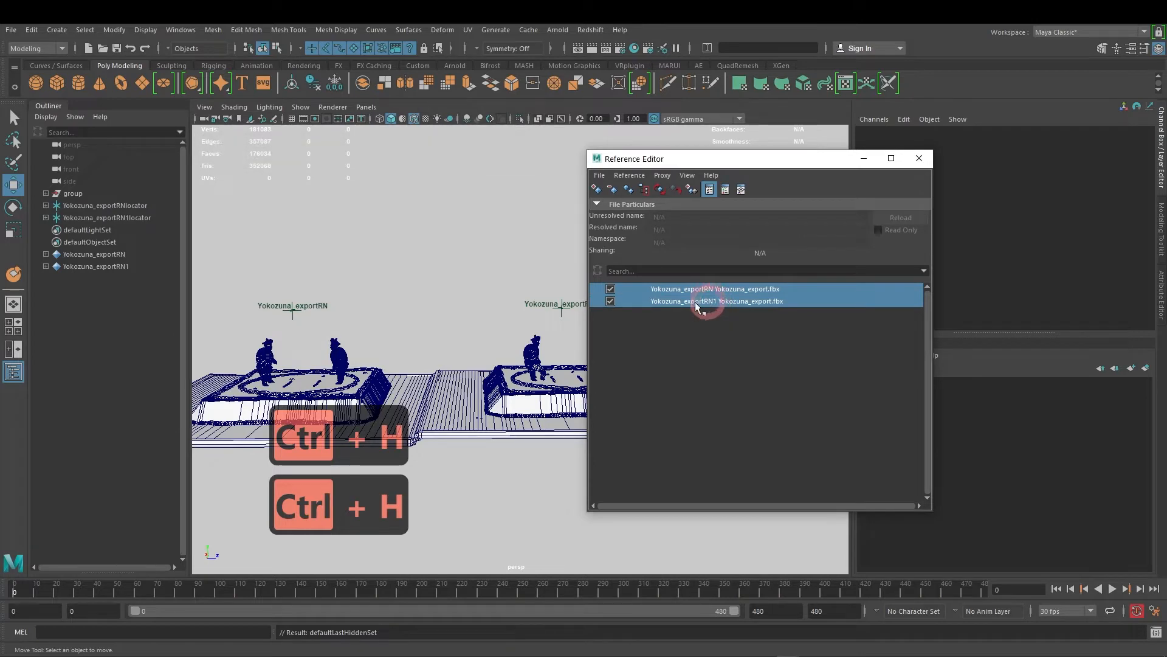
left_click_drag(503, 339, 450, 356, "alt")
middle_click_drag(450, 356, 531, 357, "alt")
left_click_drag(450, 359, 535, 355, "alt")
mouse_move(437, 340)
left_mouse_down("alt")
mouse_move(369, 341)
mouse_move(442, 343)
left_mouse_up("alt")
right_click(754, 296)
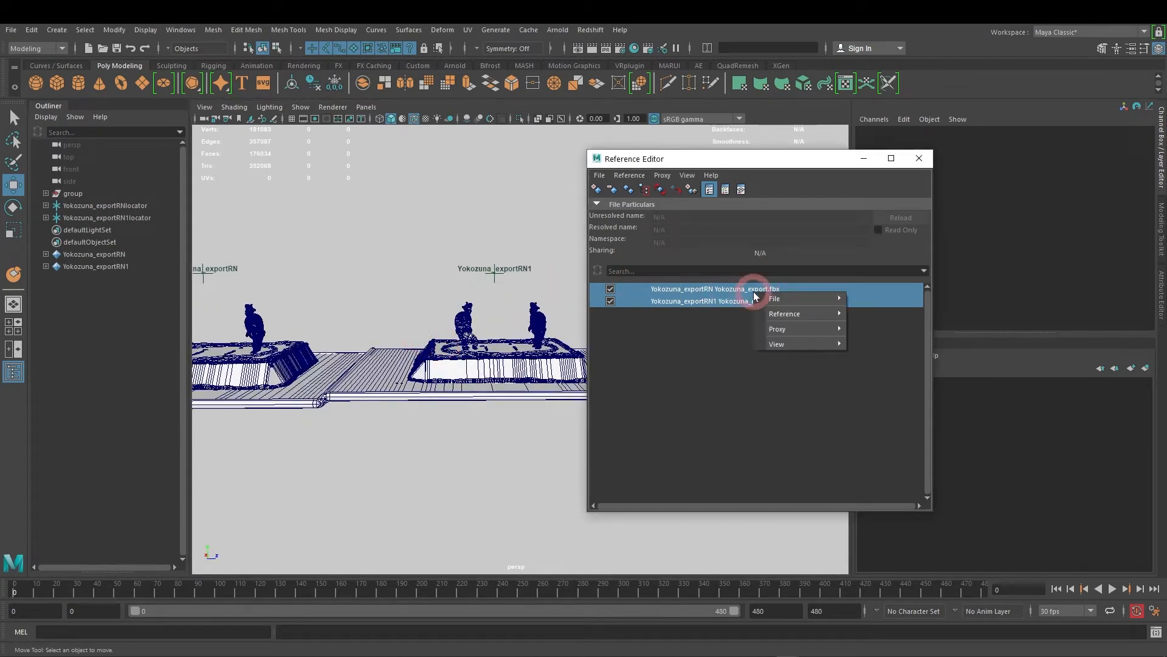
mouse_move(790, 296)
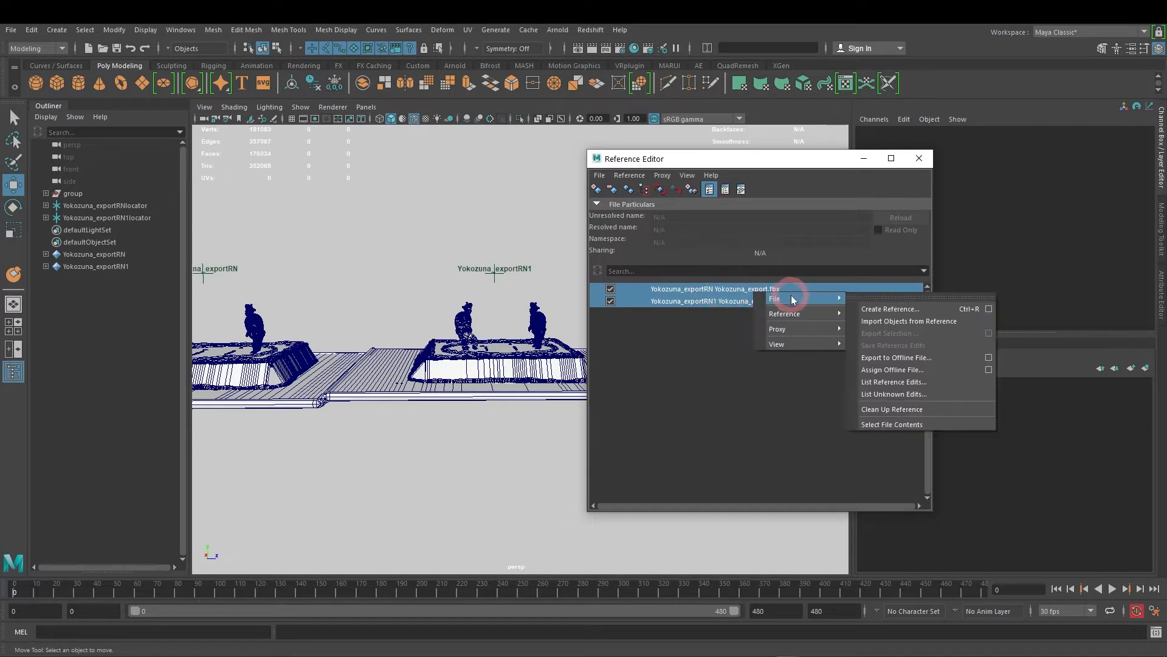
left_click(912, 321)
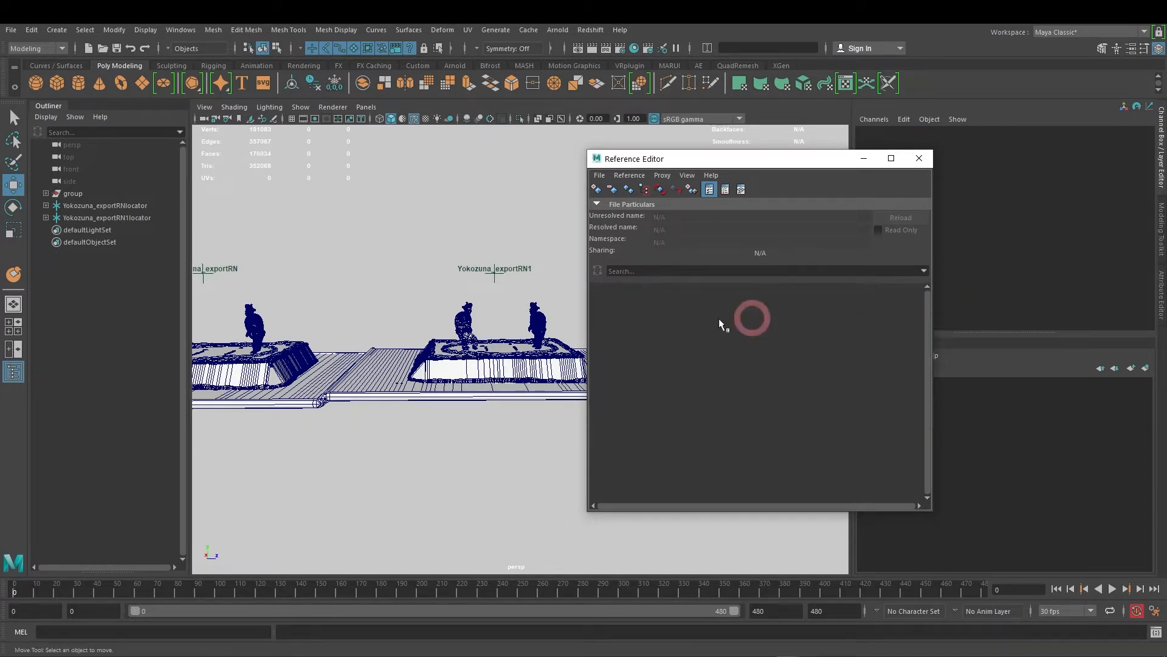
Step: Move the Yokozuna_exportRN1locator along Z to about 26.23 so its arena clears the middle one
left_click(97, 205)
left_click(101, 219, "shift")
scroll(475, 398, "down", 4)
scroll(473, 397, "up", 3)
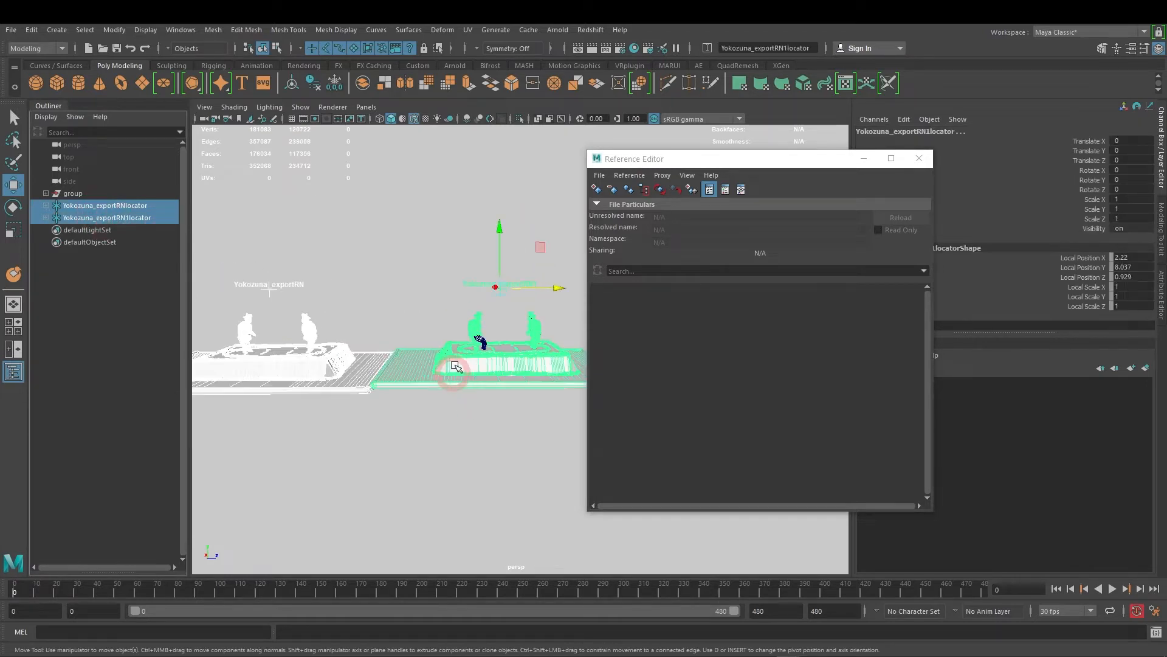
left_click(156, 218)
key("w")
left_click_drag(553, 287, 730, 316)
left_click_drag(357, 422, 459, 439, "alt")
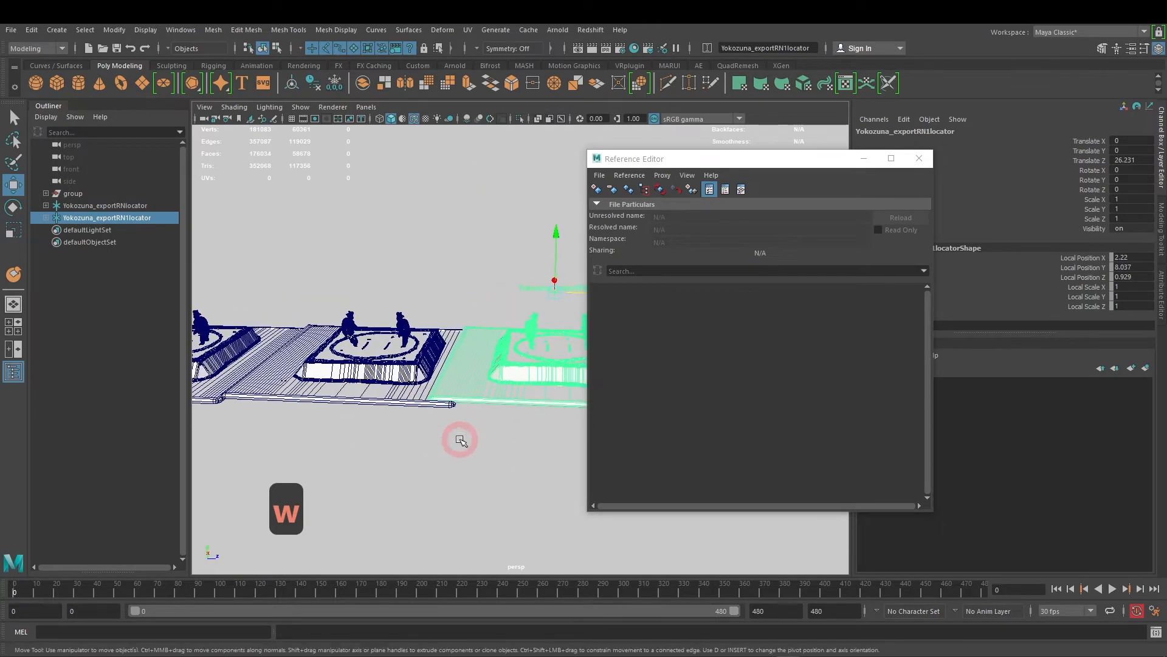
Step: Close the Reference Editor and delete both Yokozuna_export locators with their arenas
left_click_drag(724, 164, 789, 200)
left_click(660, 194)
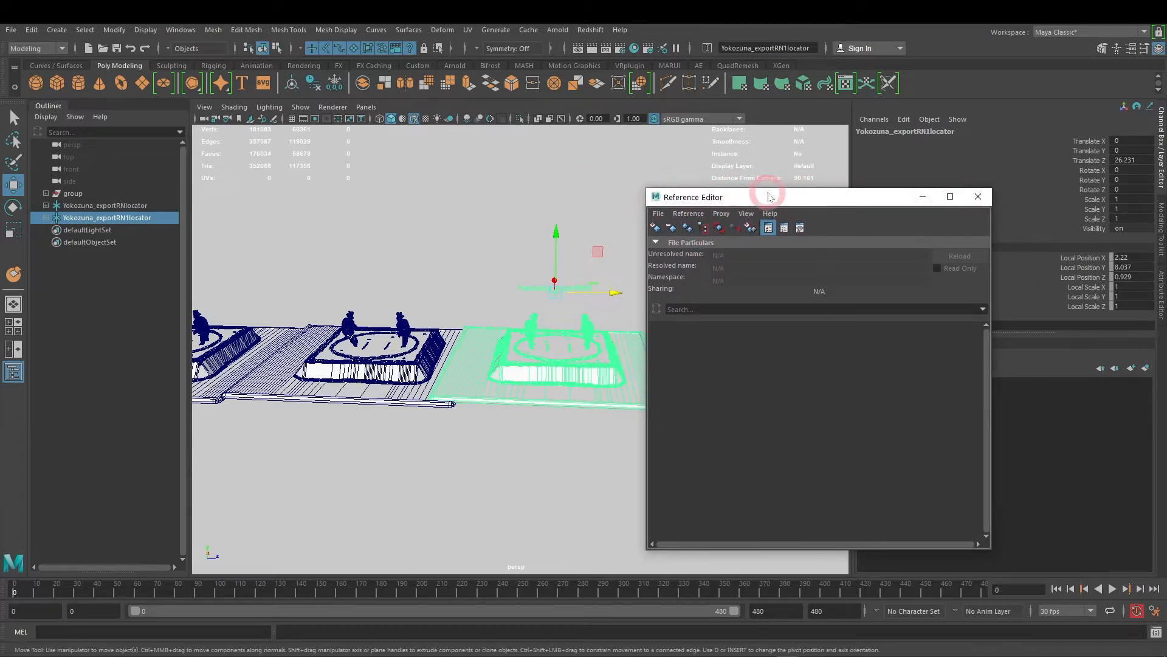
left_click_drag(714, 202, 669, 209)
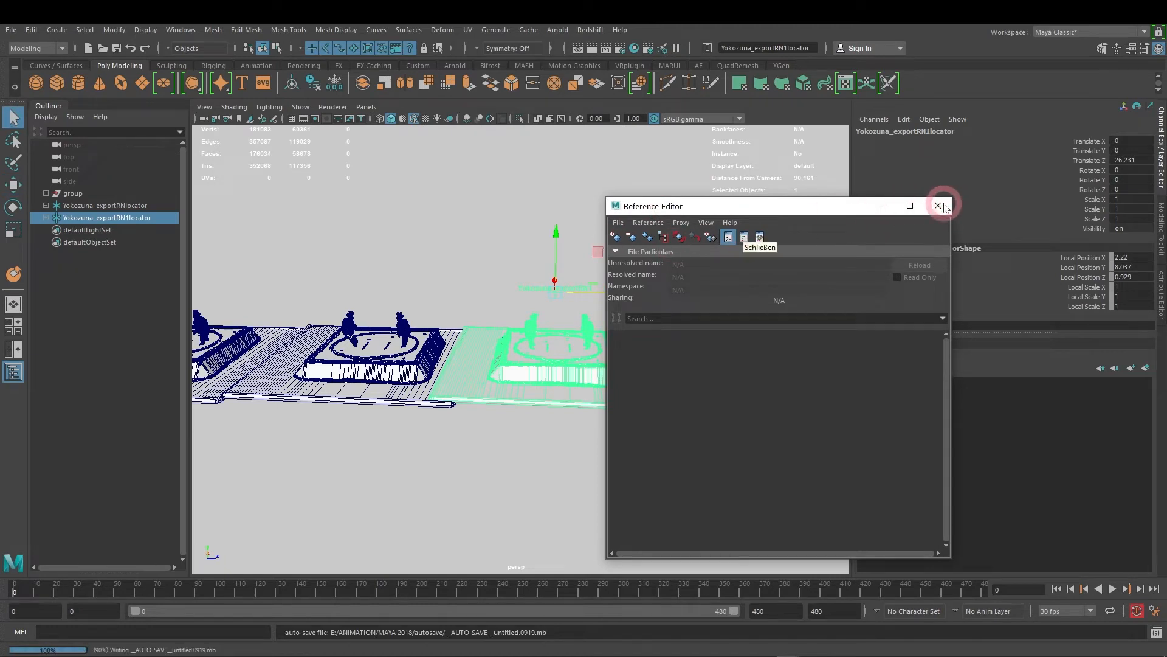
left_click(84, 211)
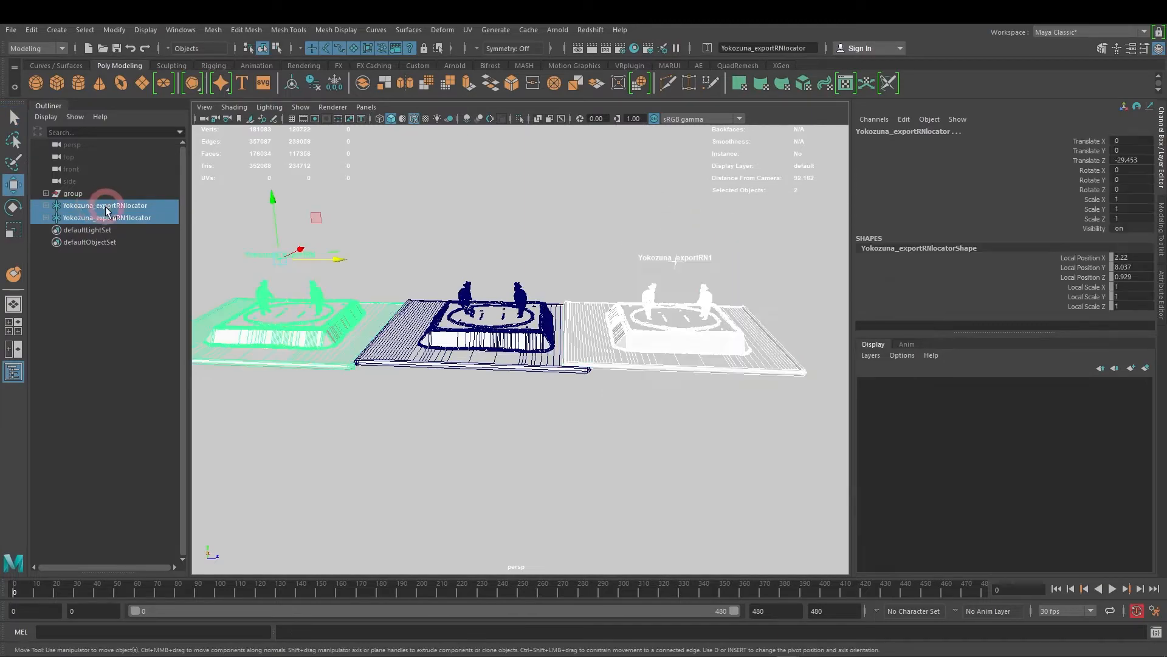
key("Delete")
Step: Turn off Wireframe on Shaded and display the remaining arena with the default material
scroll(468, 328, "up", 10)
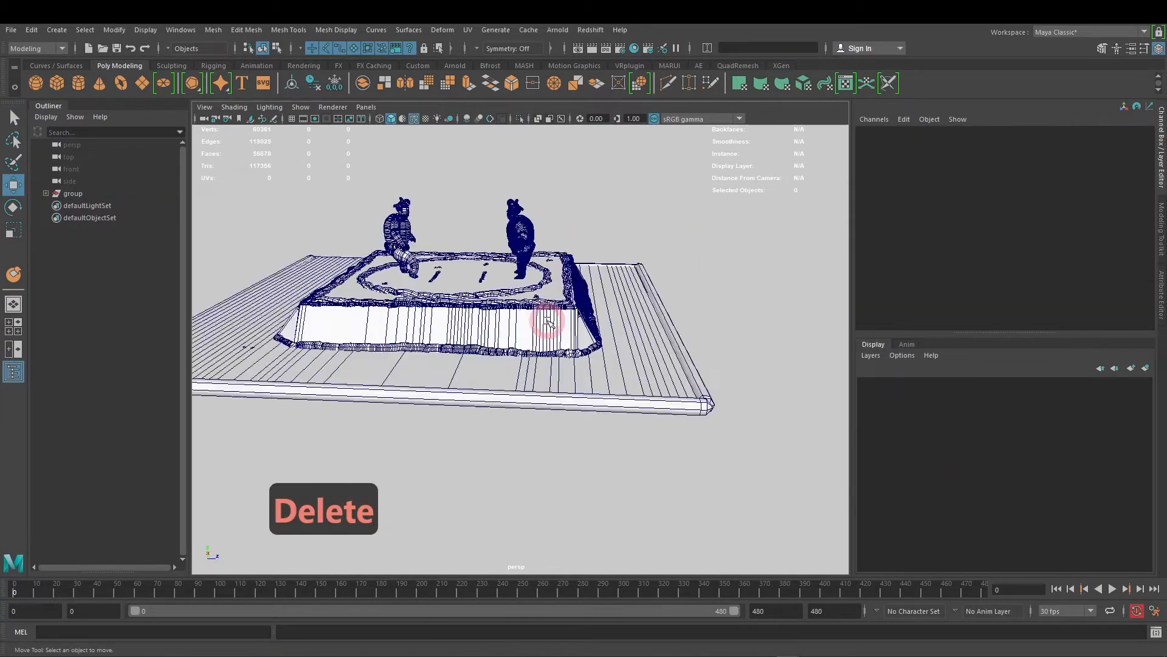
left_click_drag(459, 334, 605, 422, "alt")
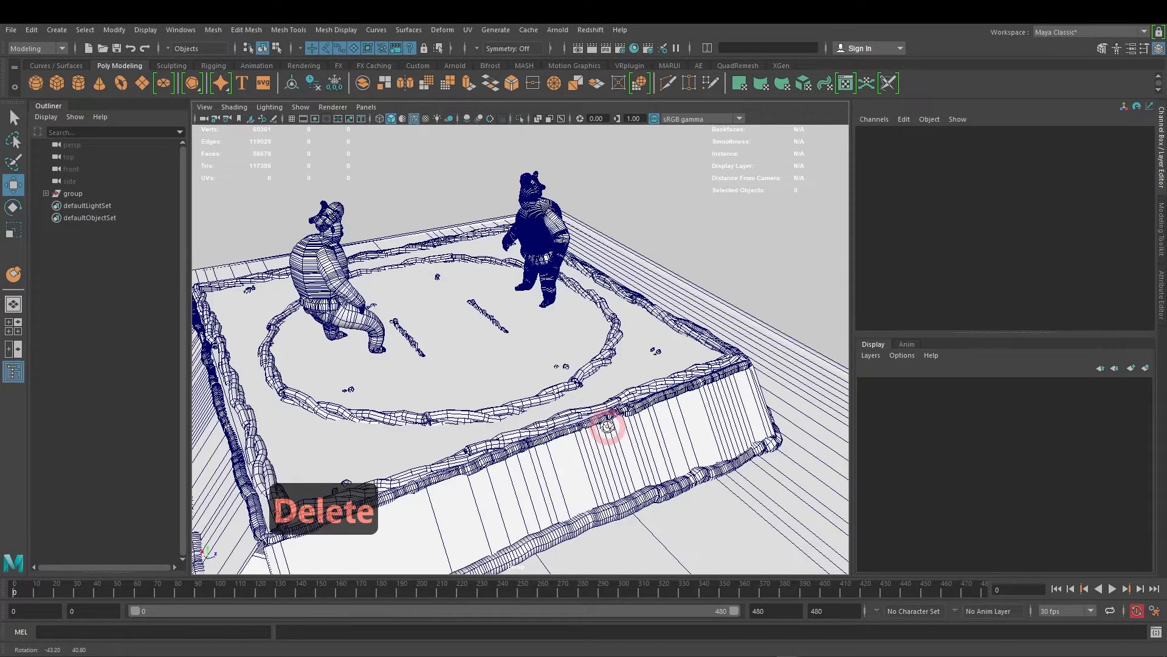
right_click_drag(593, 365, 623, 360, "alt")
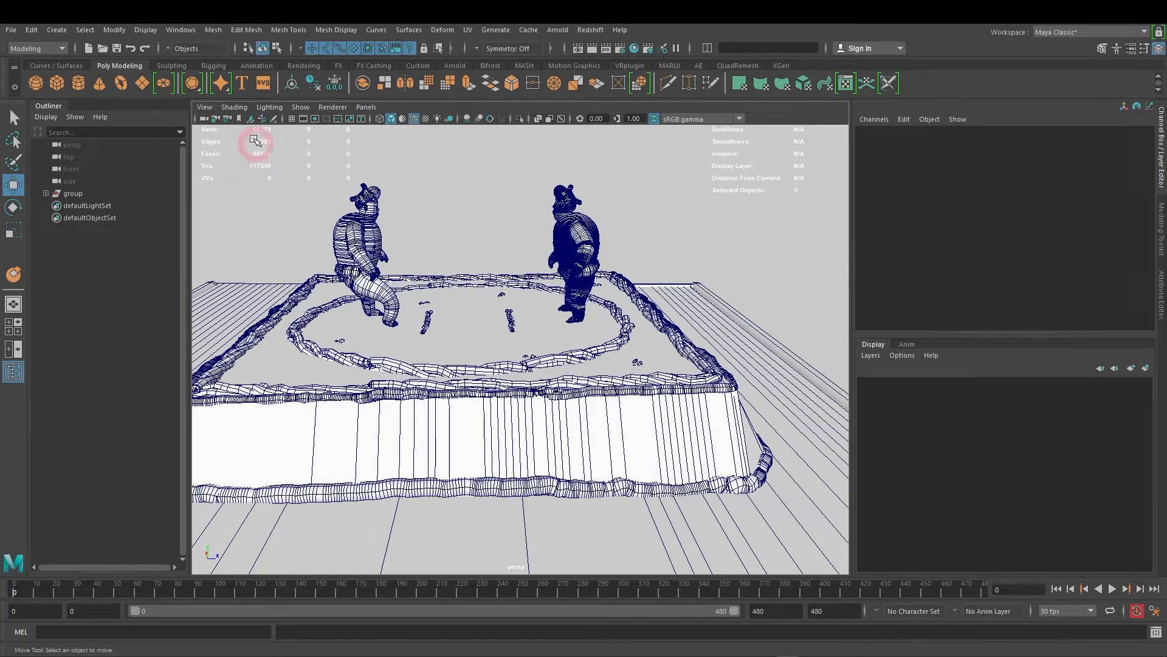
left_click(234, 107)
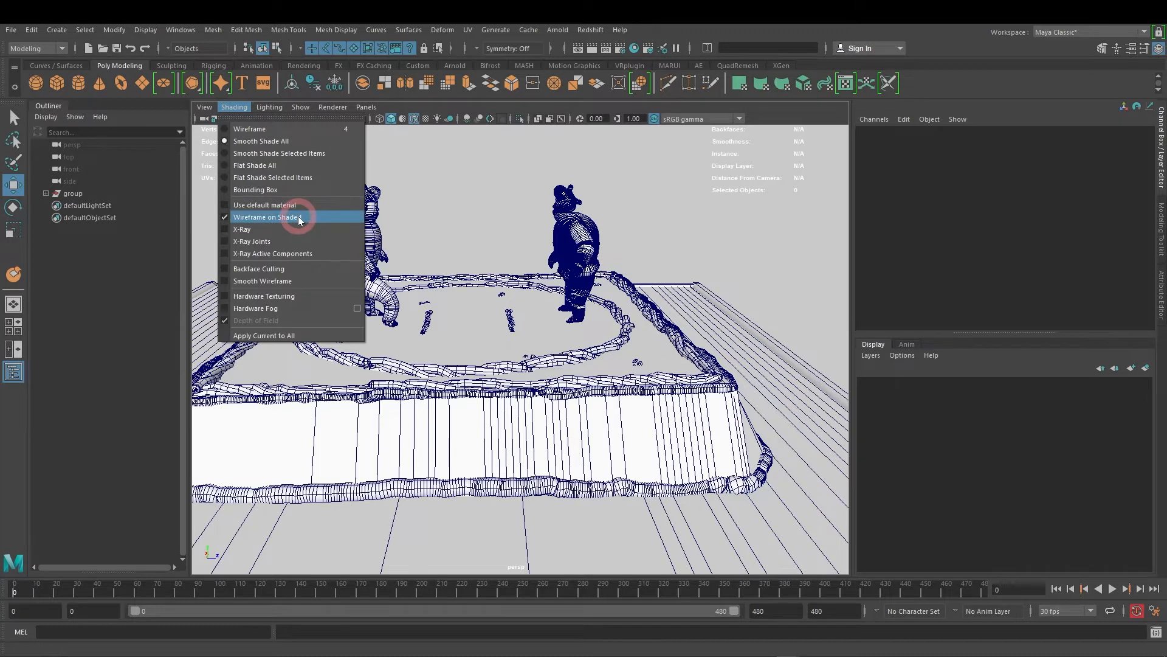
left_click(299, 217)
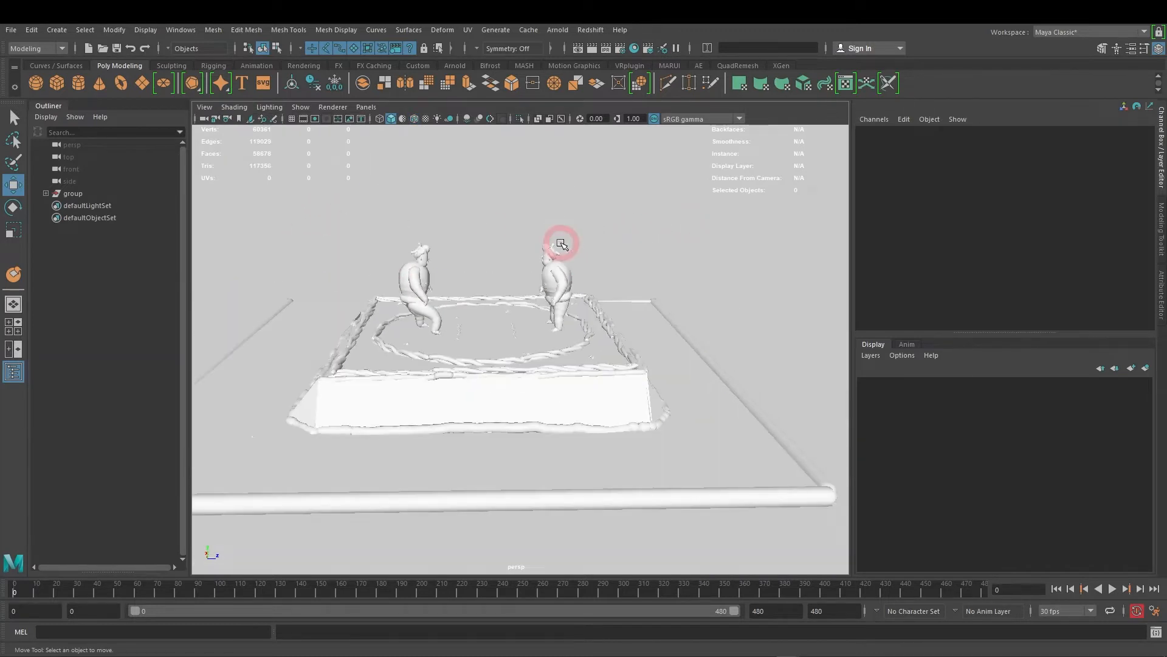
left_click(235, 107)
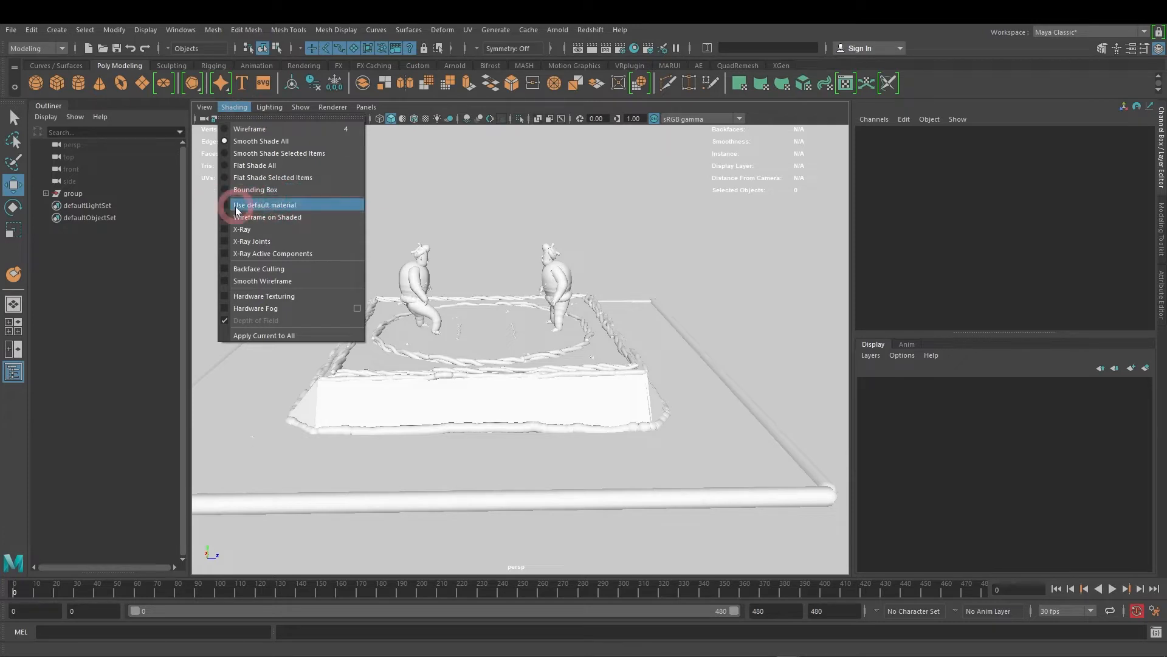
left_click(281, 205)
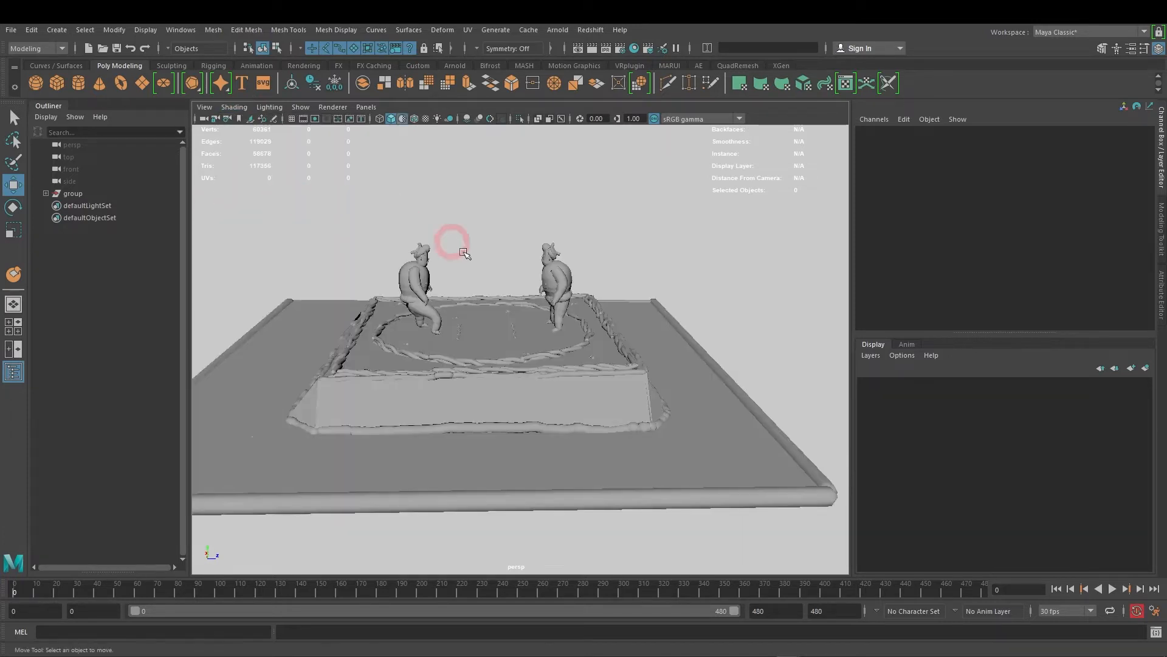
Step: Select the Ring_0000 mesh of the arena
left_click_drag(581, 261, 641, 260, "alt")
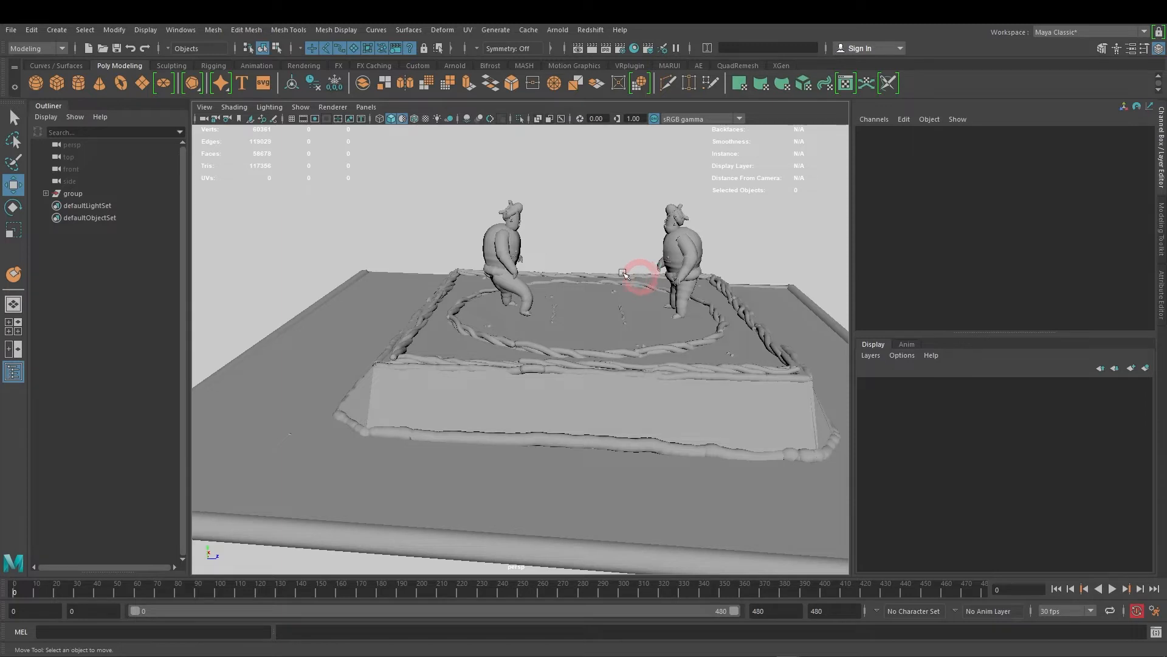
left_click(551, 266)
left_click_drag(764, 247, 420, 176, "alt")
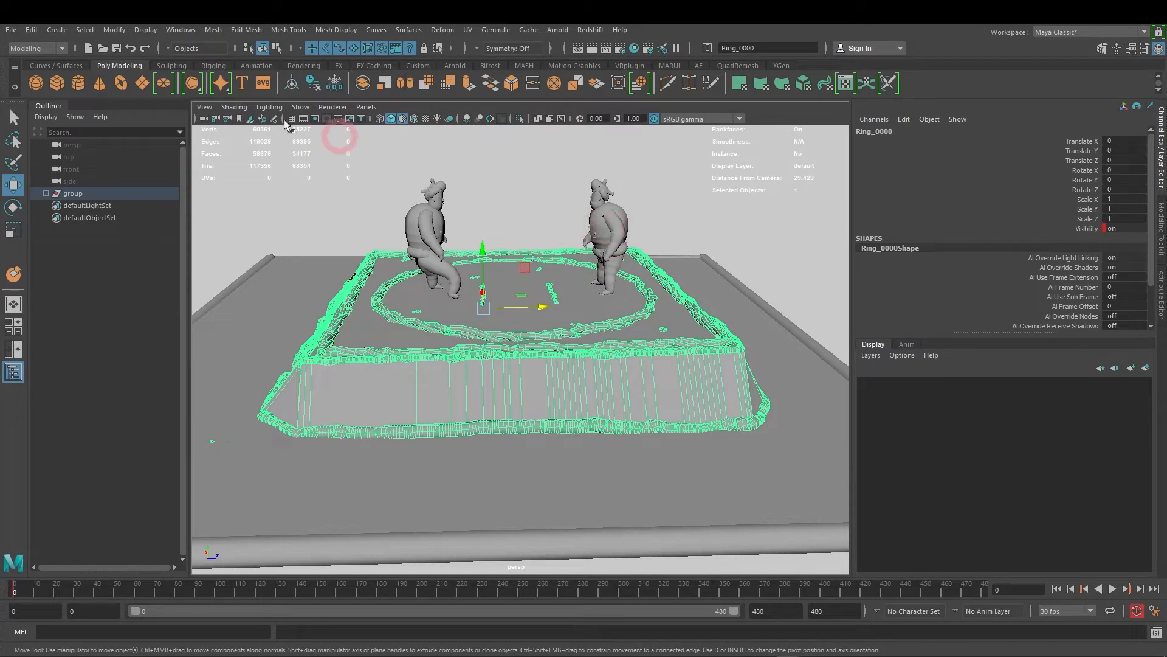
left_click(242, 107)
left_click(233, 107)
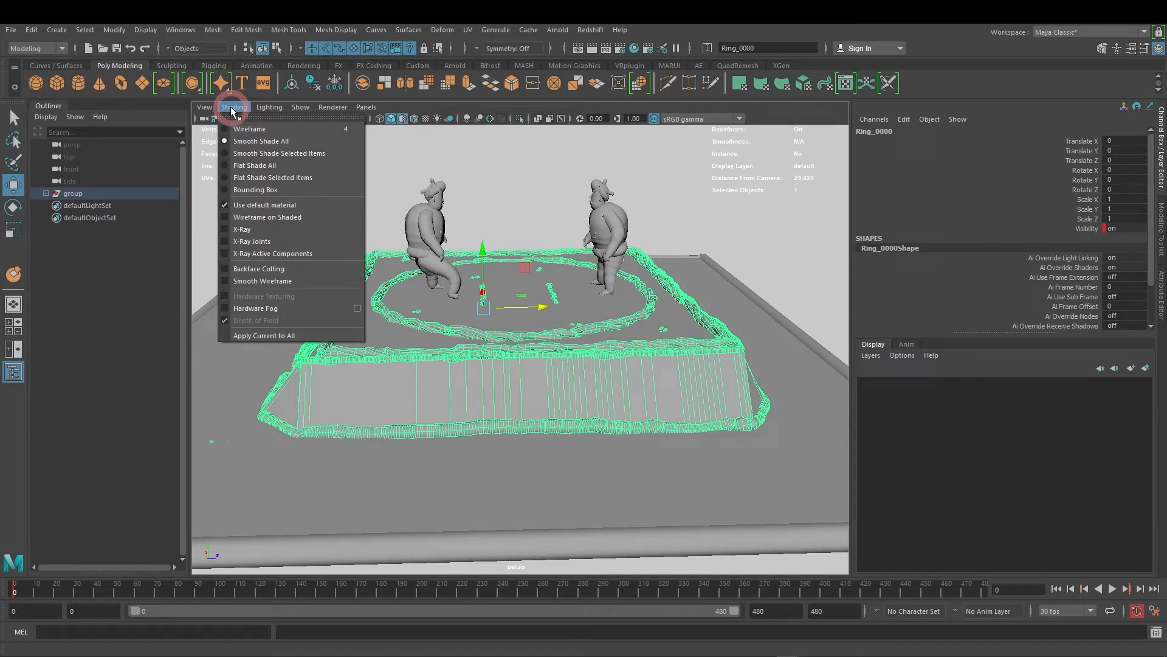
left_click(231, 108)
left_click(264, 110)
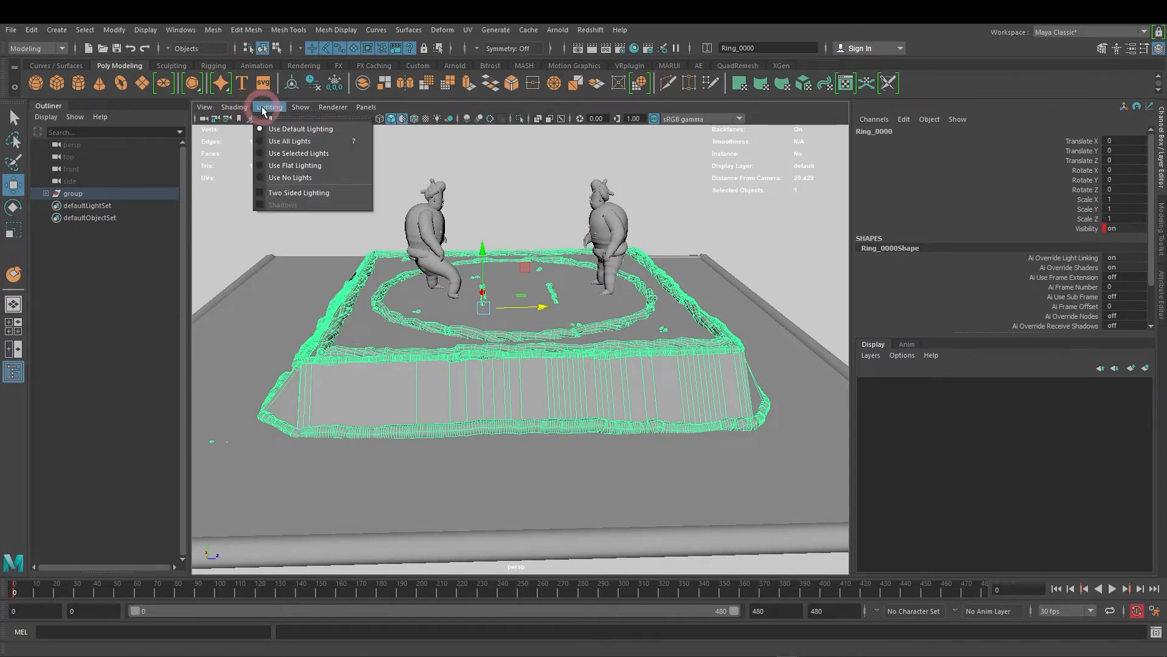
left_click(265, 108)
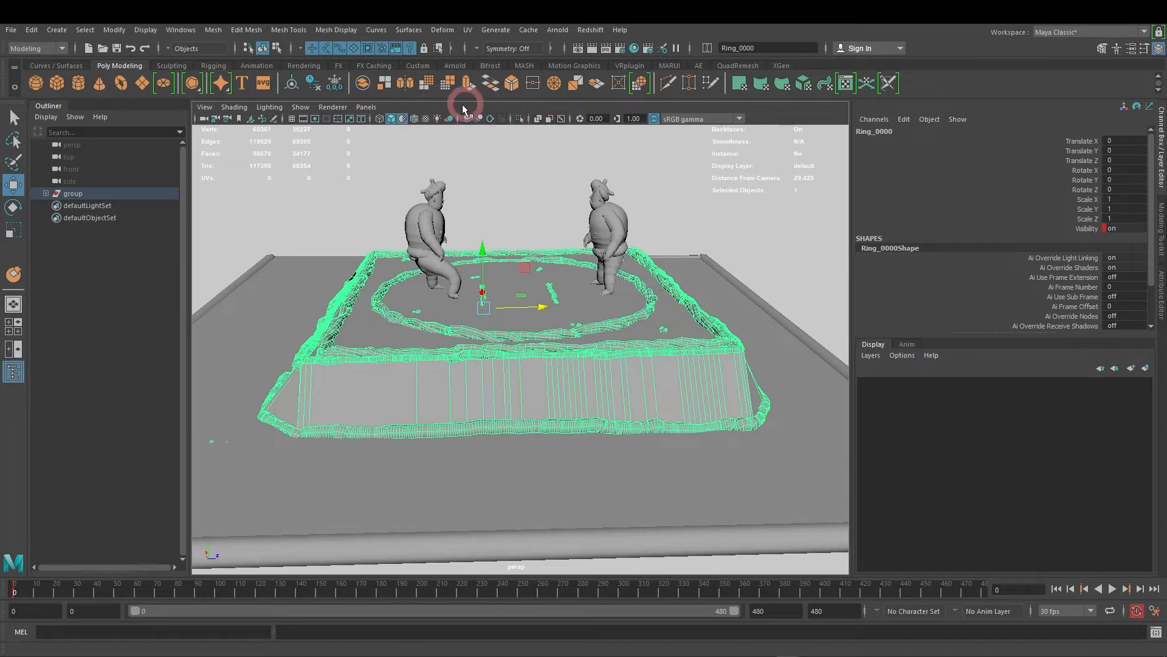
Step: Open the Color Set Editor for the ring mesh and move its window clear of the nearer wrestler
left_click(342, 32)
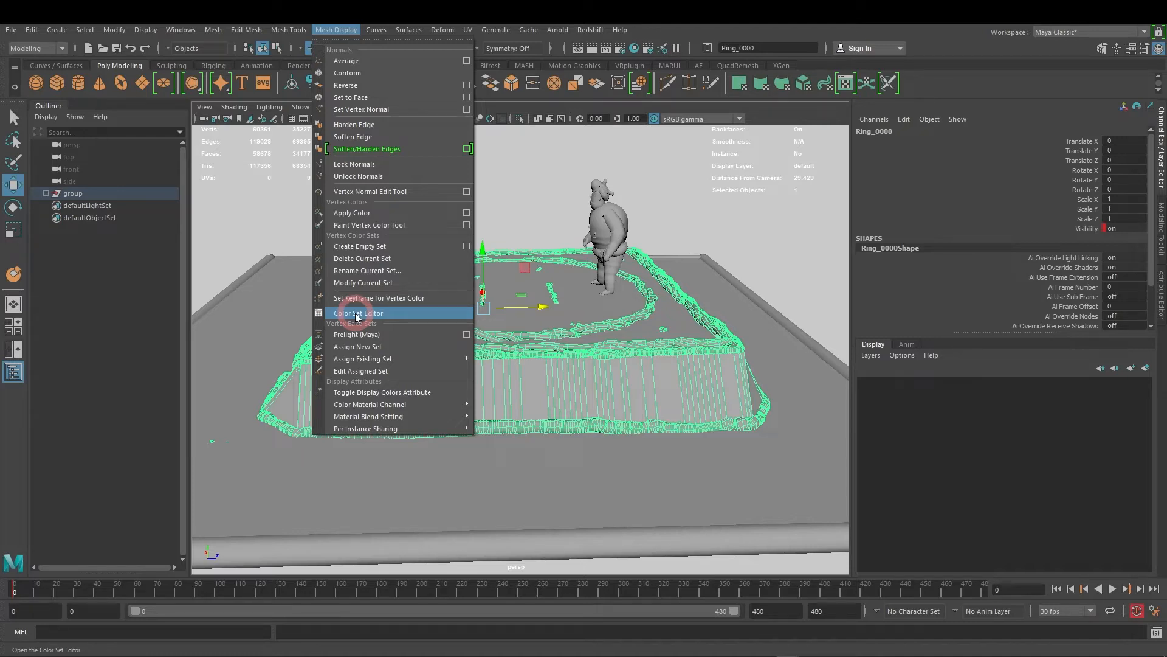
left_click(357, 314)
left_click_drag(458, 159, 678, 157)
left_click(433, 359)
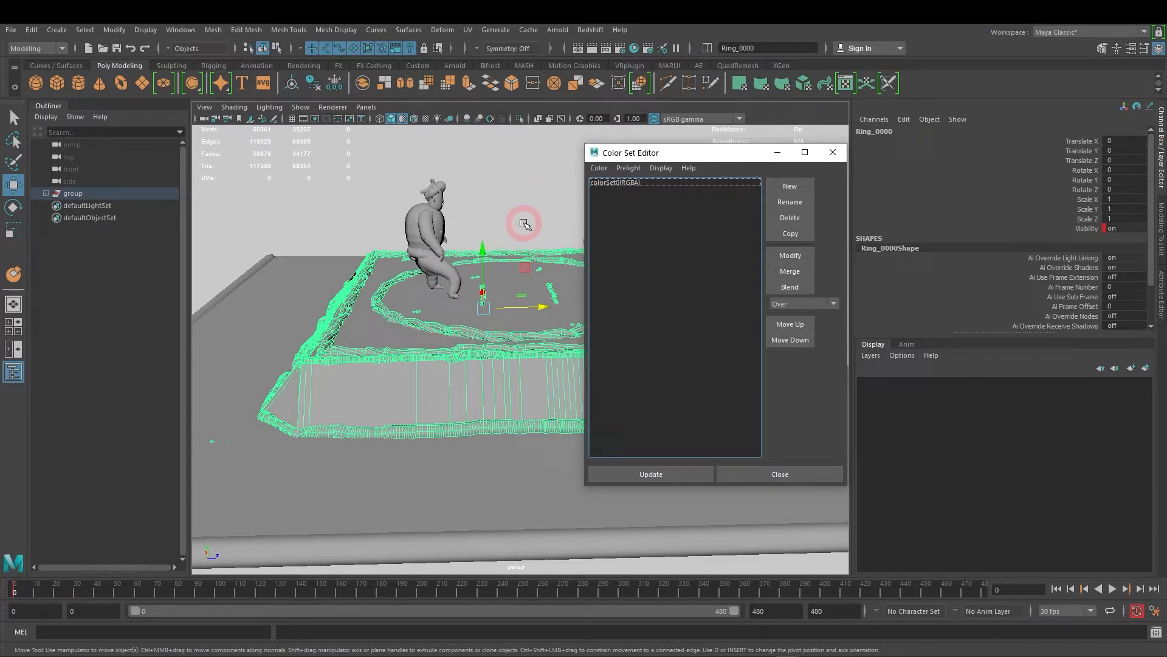
Step: Select the Yokusuna_l_0000 wrestler mesh and make colorSet0 its current color set
key("f")
left_click(530, 200)
left_click_drag(525, 202, 486, 346, "alt")
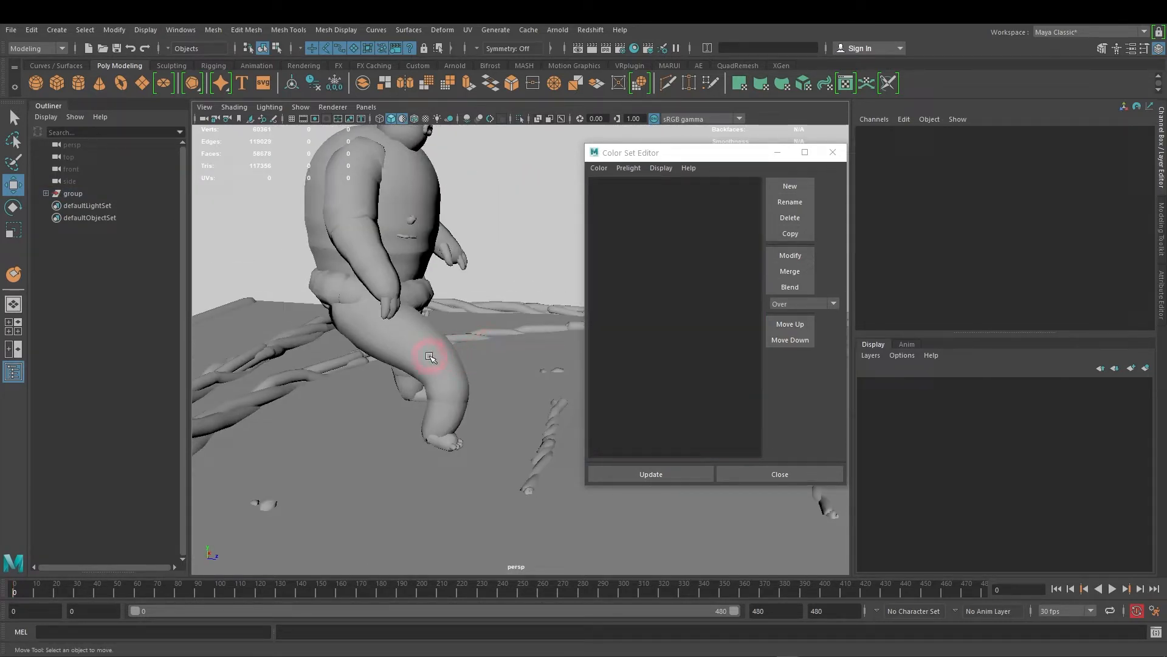
left_click(430, 362)
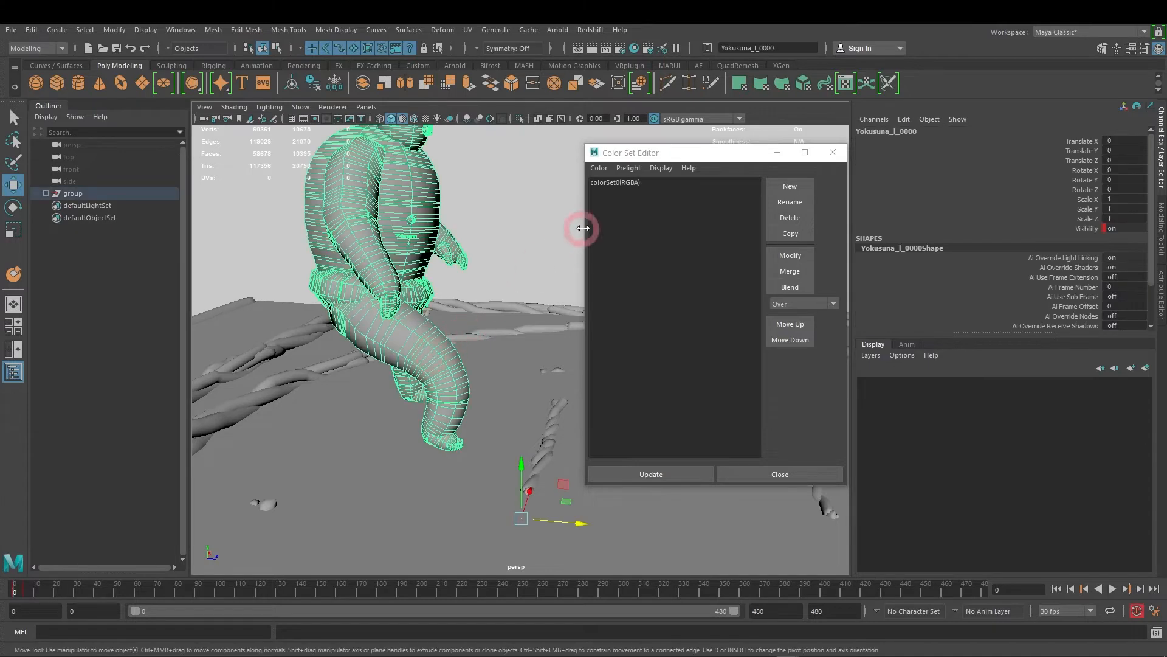
left_click(624, 186)
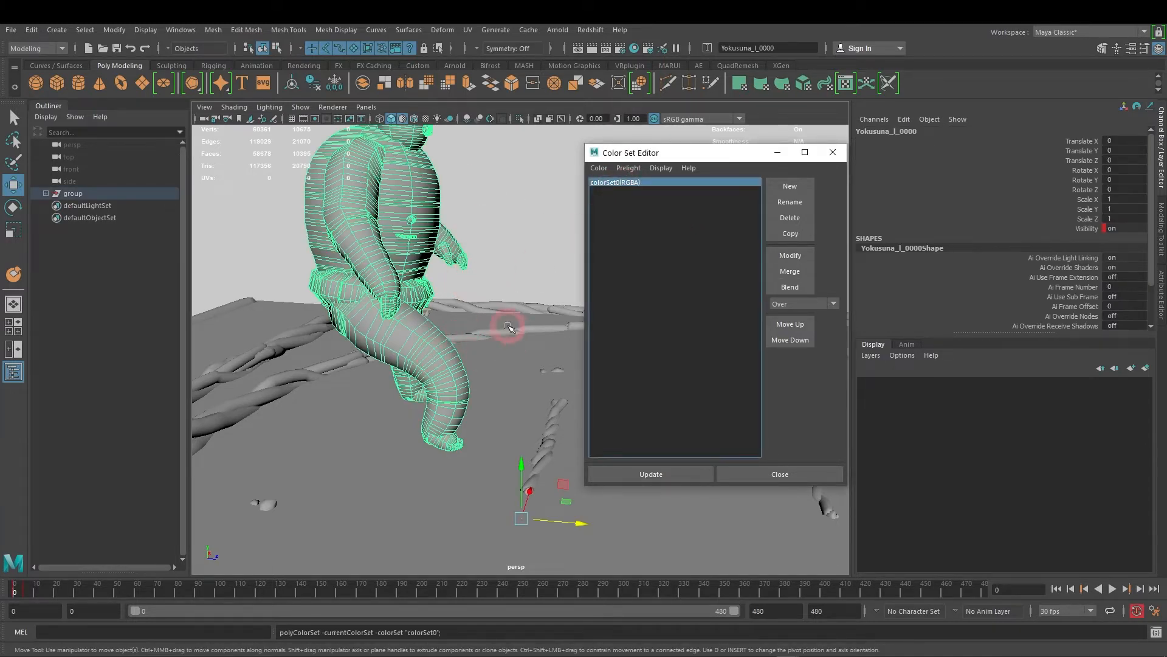
Step: Examine the Yokusuna_l_0000 wrestler from several sides alongside its entry in the Color Set Editor
left_click_drag(538, 302, 514, 269, "alt")
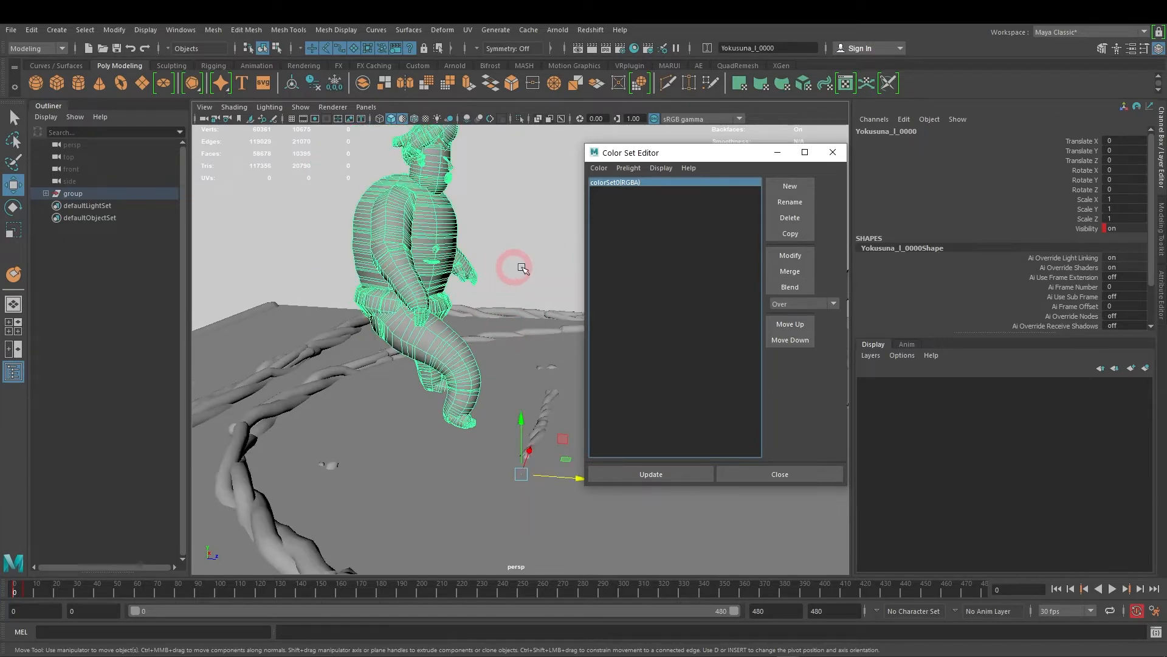
left_click(531, 268)
left_click(424, 241)
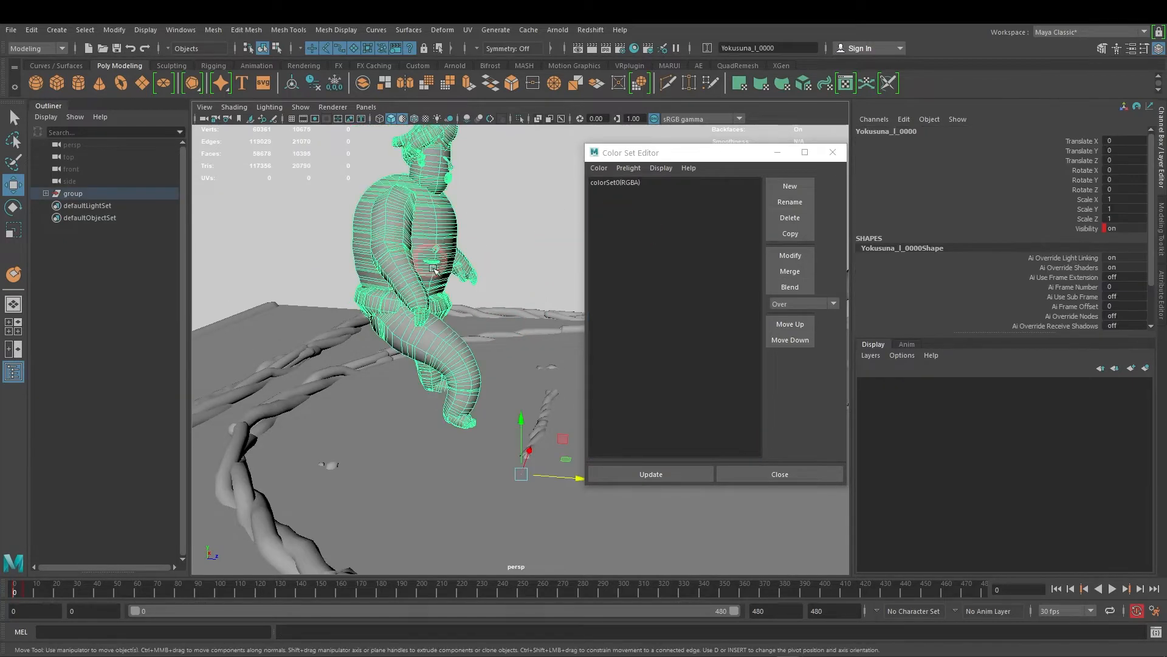
left_click_drag(659, 152, 664, 149)
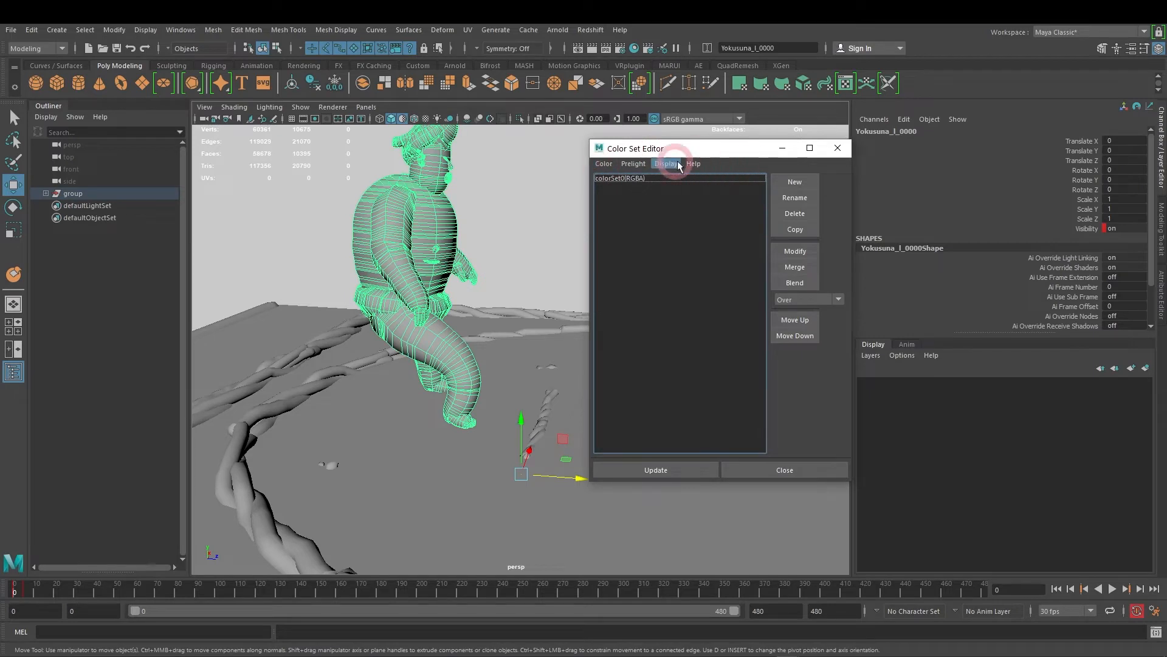
left_click(661, 150)
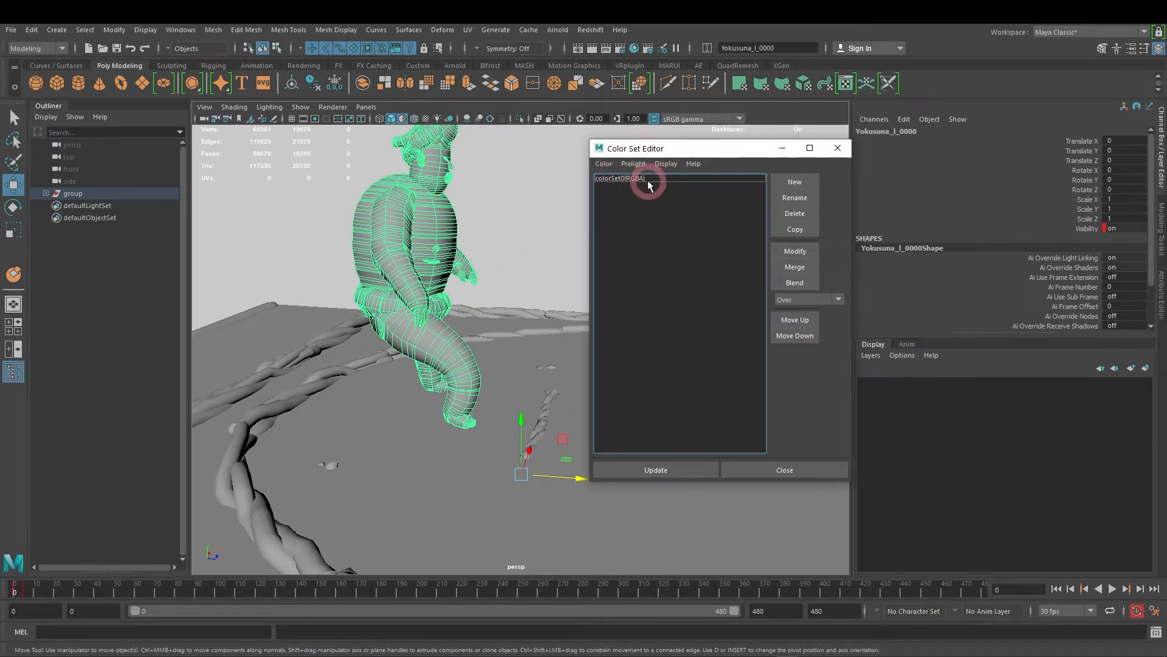
scroll(480, 256, "down", 5)
left_click_drag(535, 297, 477, 246, "alt")
mouse_move(527, 282)
left_mouse_down("alt")
mouse_move(472, 271)
mouse_move(532, 258)
mouse_move(518, 255)
mouse_move(524, 279)
mouse_move(542, 287)
mouse_move(534, 276)
left_mouse_up("alt")
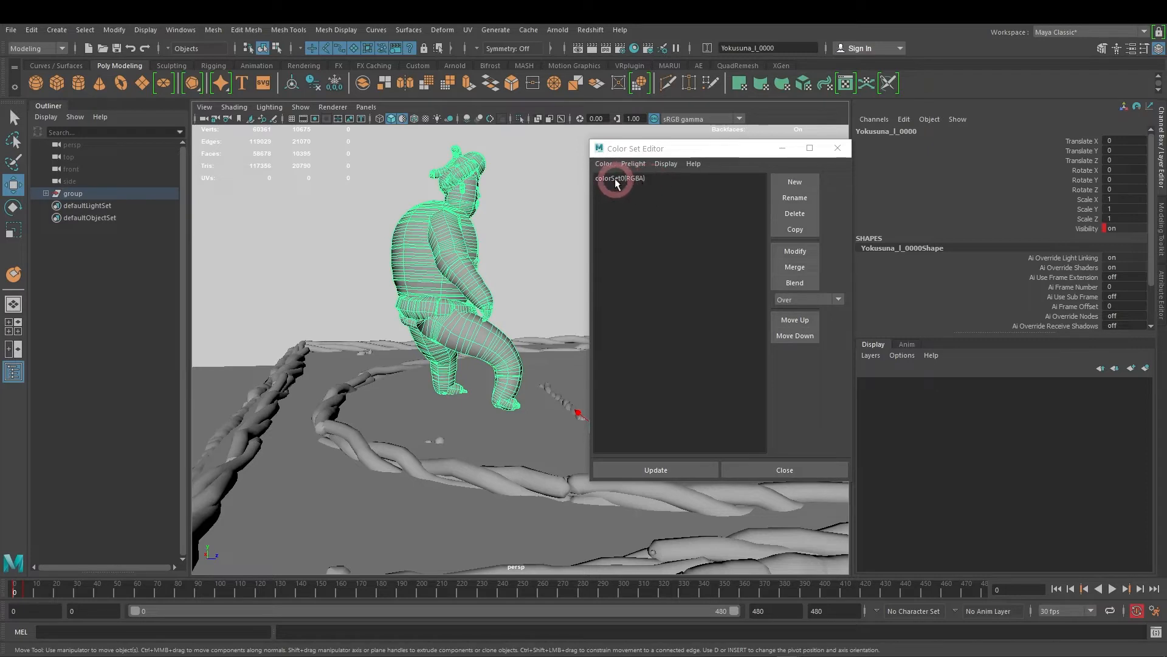
Step: Try to open the Redshift Render View, shifting the Color Set Editor aside and back beside the wrestler
left_click_drag(673, 153, 751, 157)
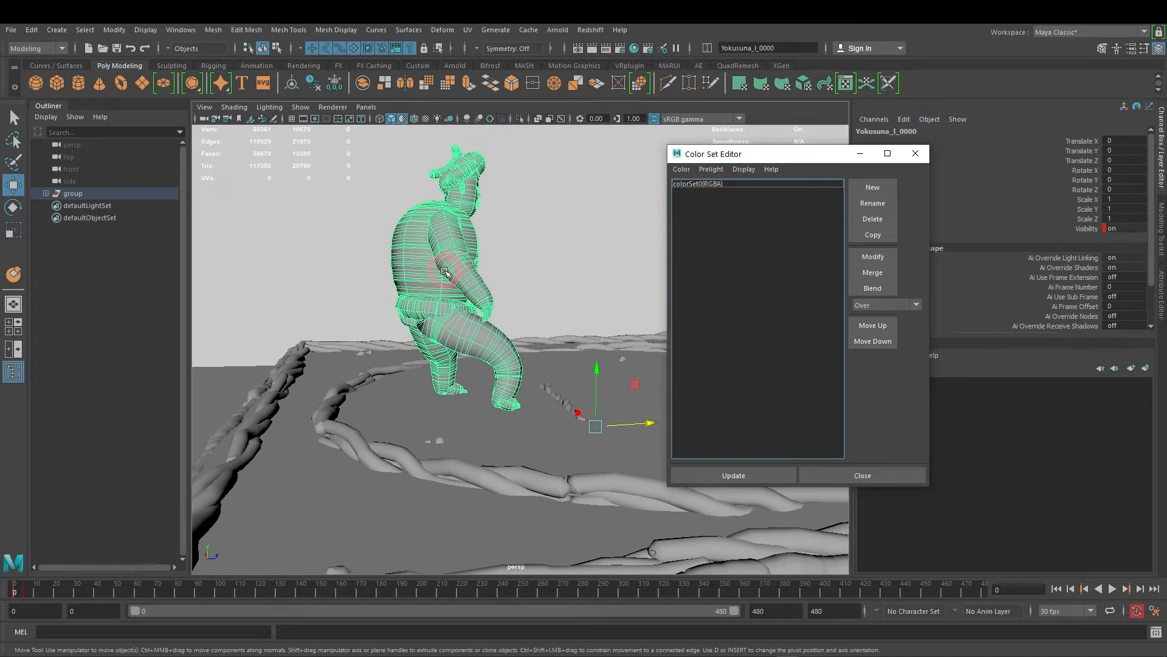
left_click(599, 30)
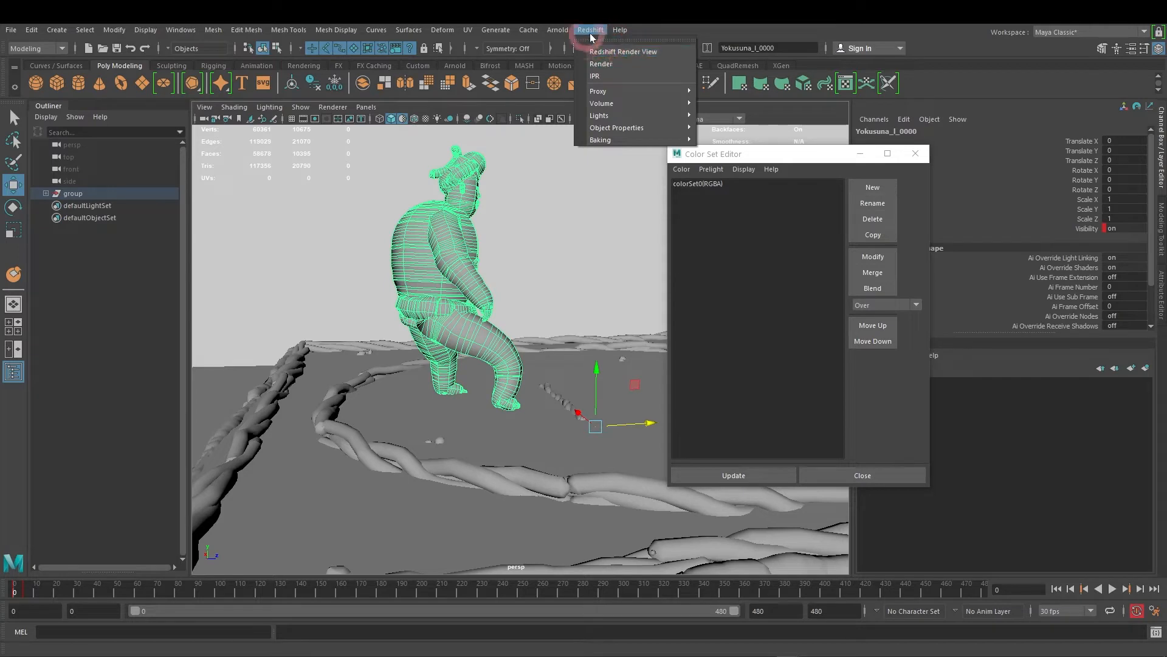
left_click(639, 53)
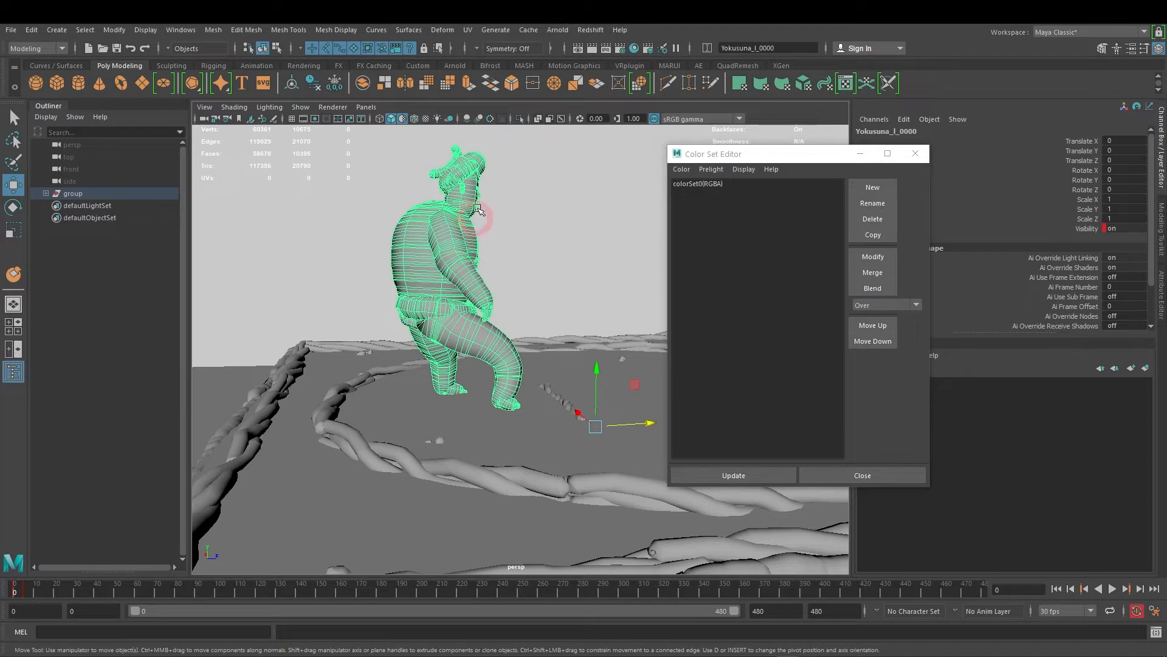
left_click_drag(774, 149, 688, 155)
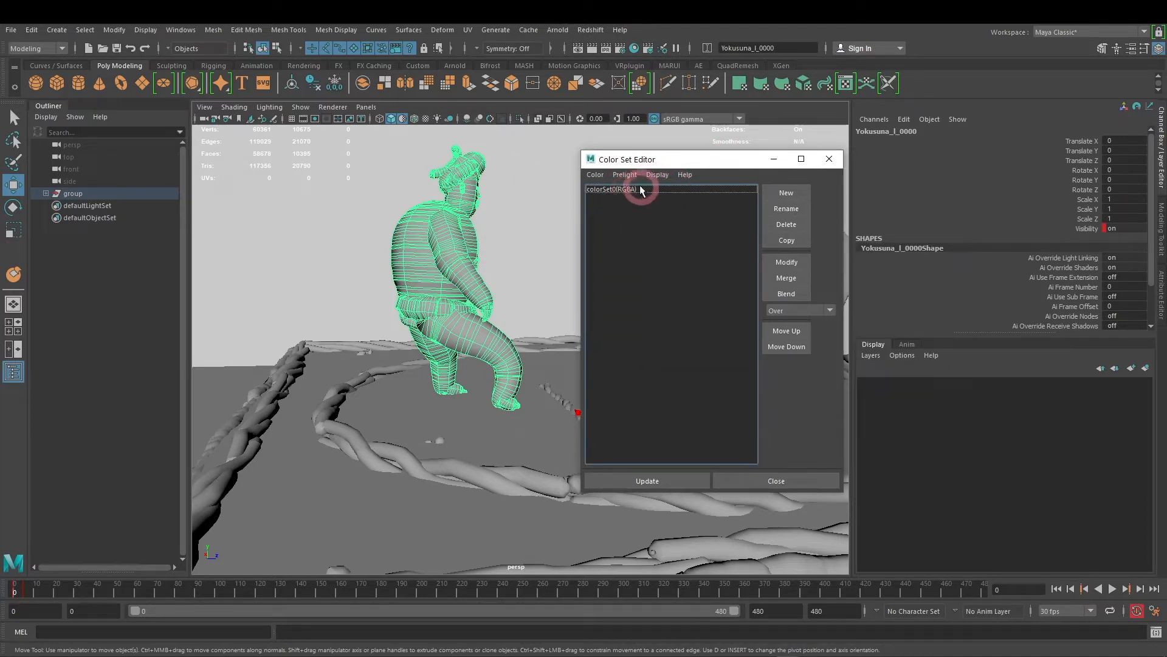
Step: With colorSet0 current, set the color material channel to None and turn on color in shaded display for all meshes
left_click(668, 190)
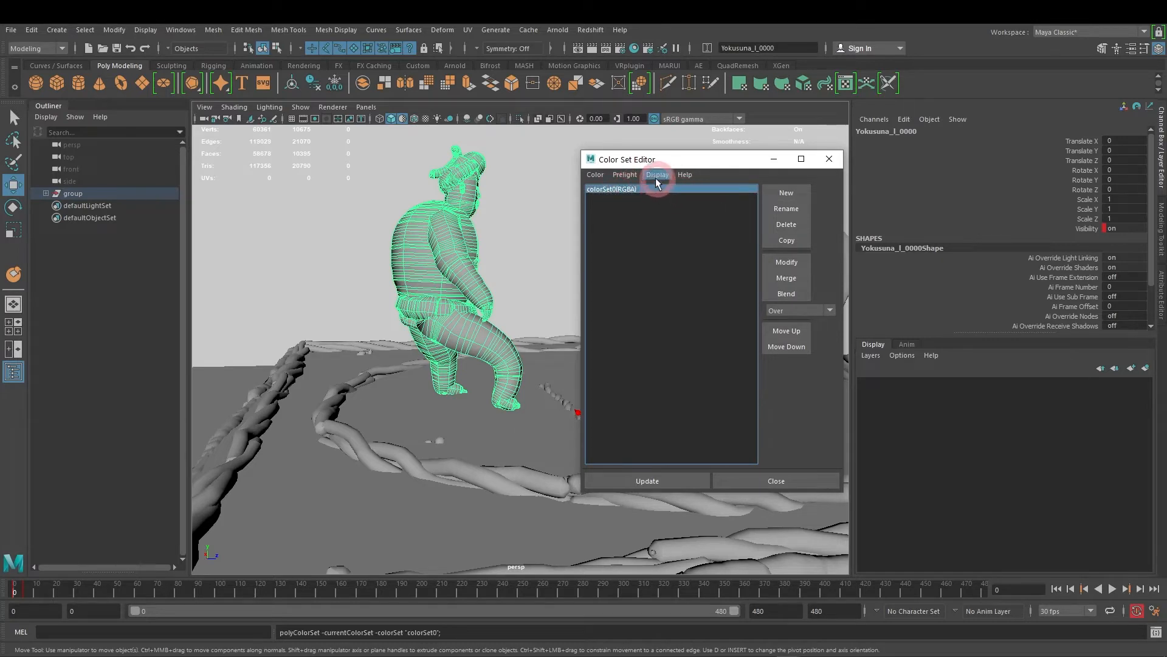
left_click(657, 174)
mouse_move(669, 197)
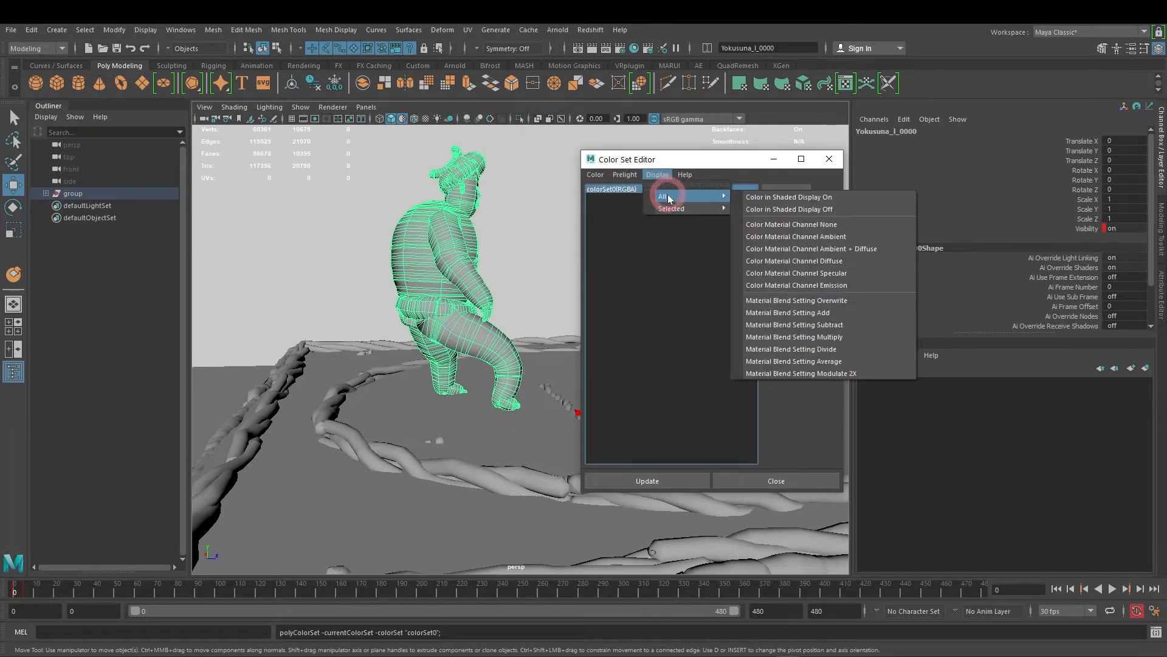
left_click(823, 226)
left_click(667, 175)
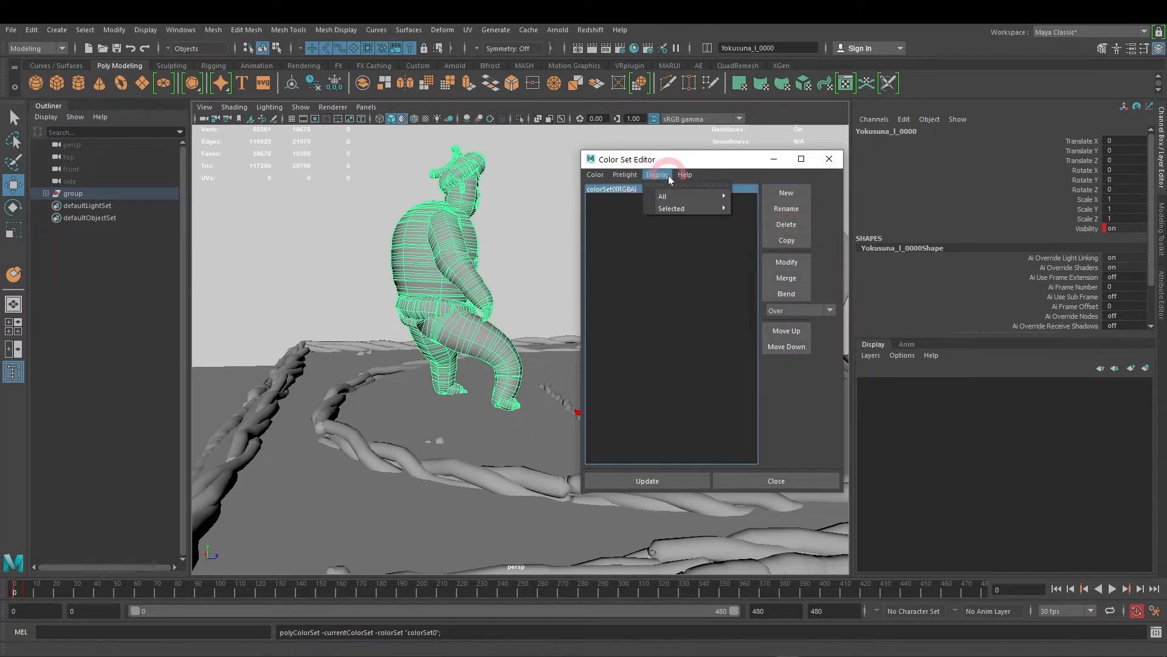
left_click(673, 196)
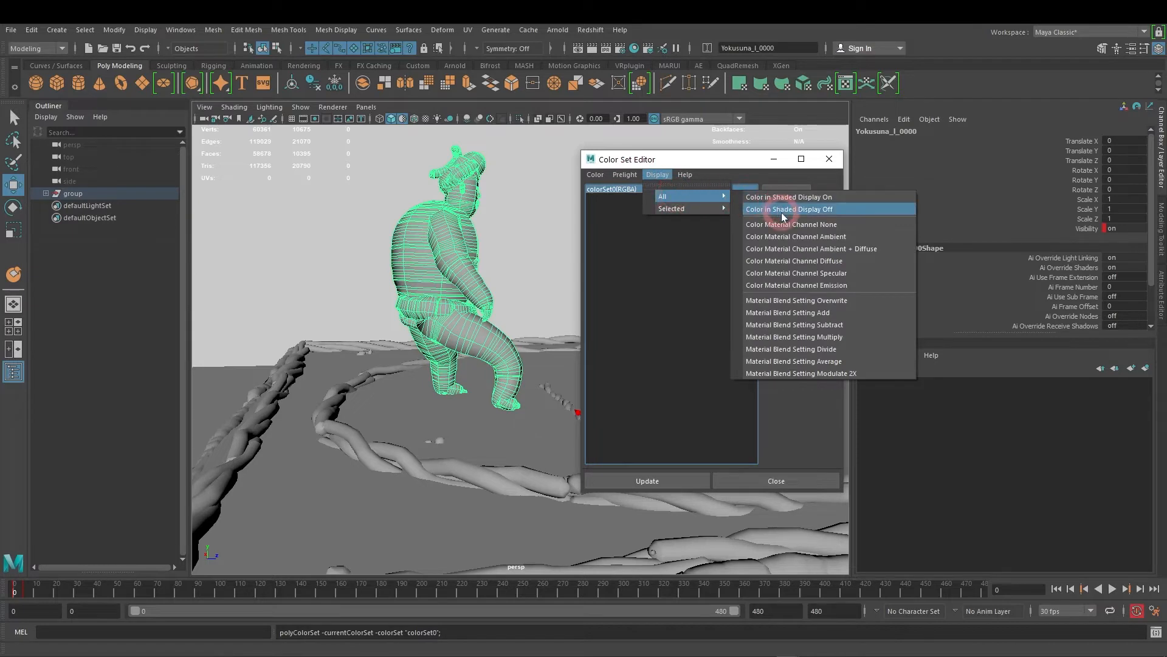
left_click(817, 199)
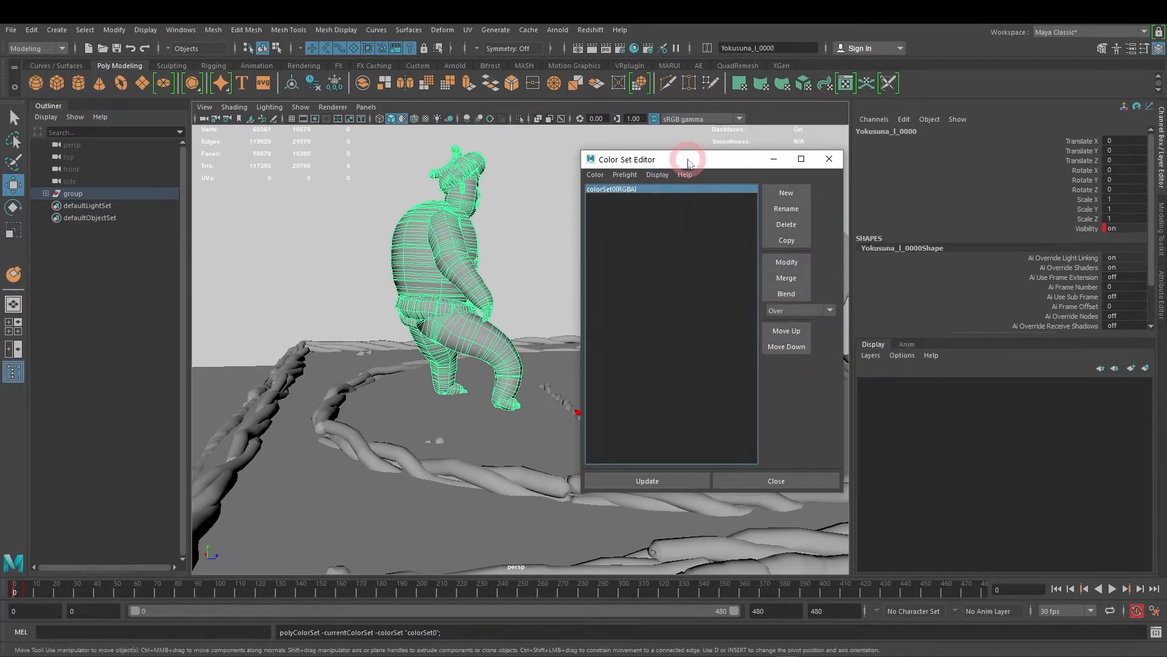
Step: Turn off the default material in the viewport shading, move the Color Set Editor aside and deselect the wrestler
left_click(234, 107)
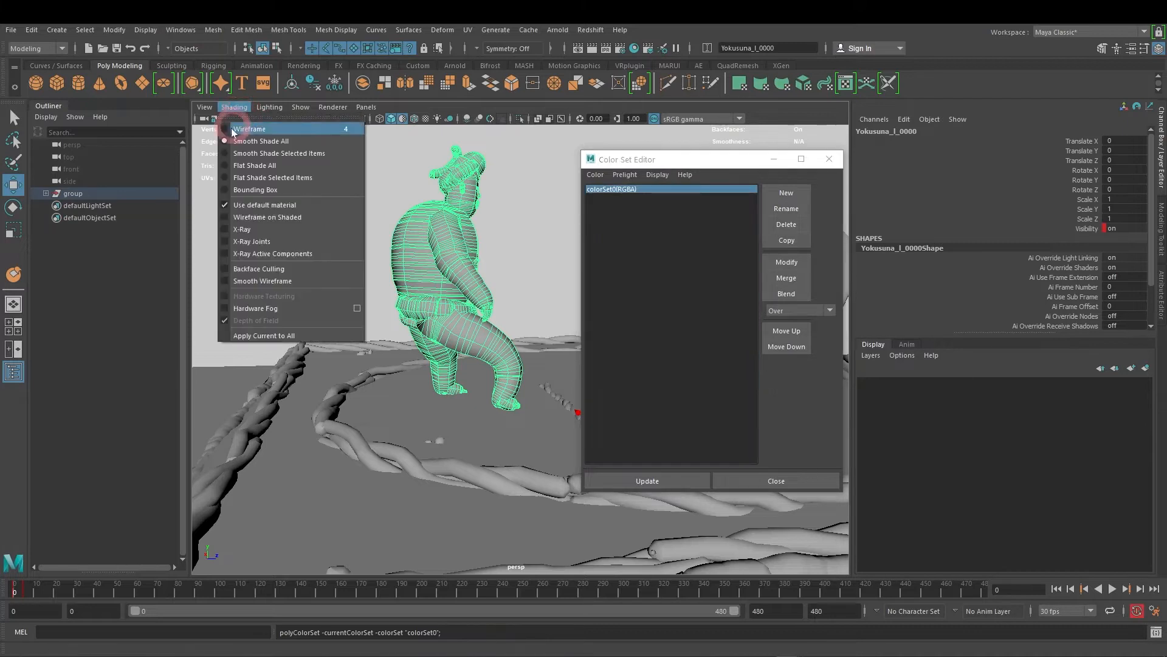
left_click(225, 207)
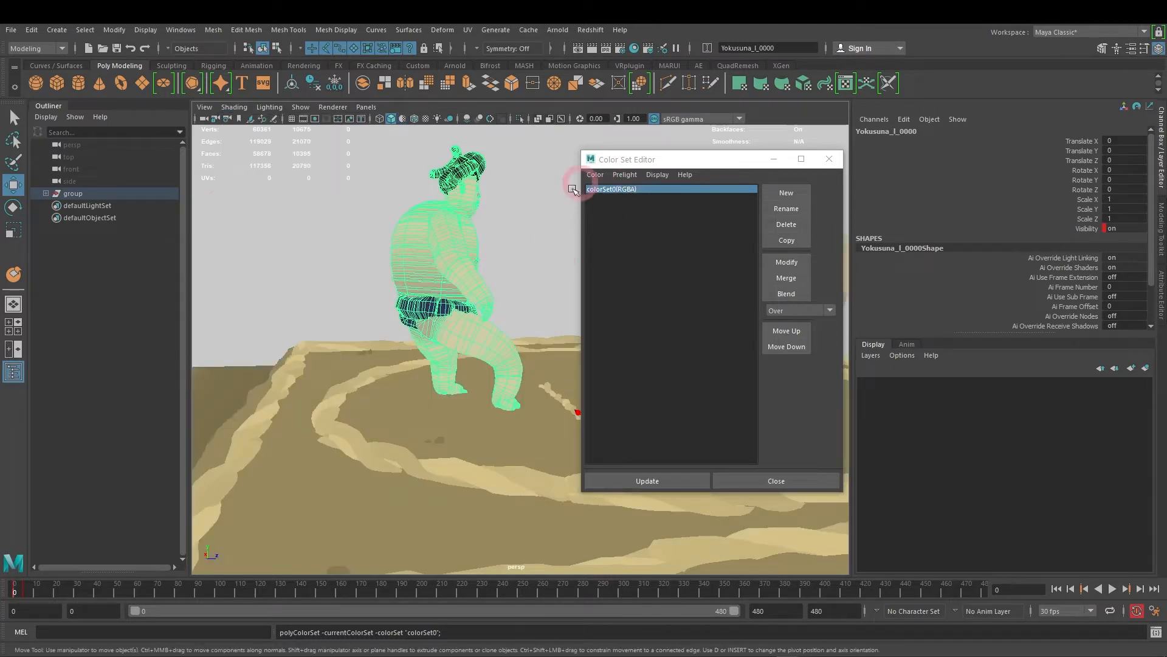
left_click_drag(660, 160, 749, 149)
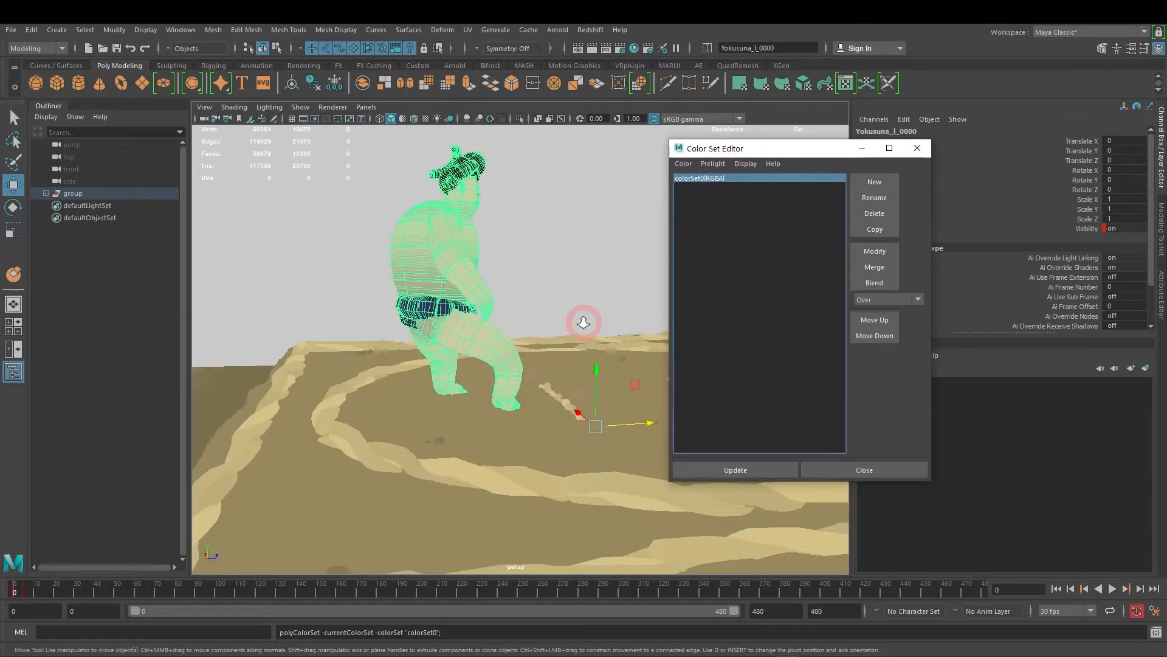
scroll(584, 323, "down", 5)
left_click_drag(628, 309, 522, 292, "alt")
left_click(511, 253)
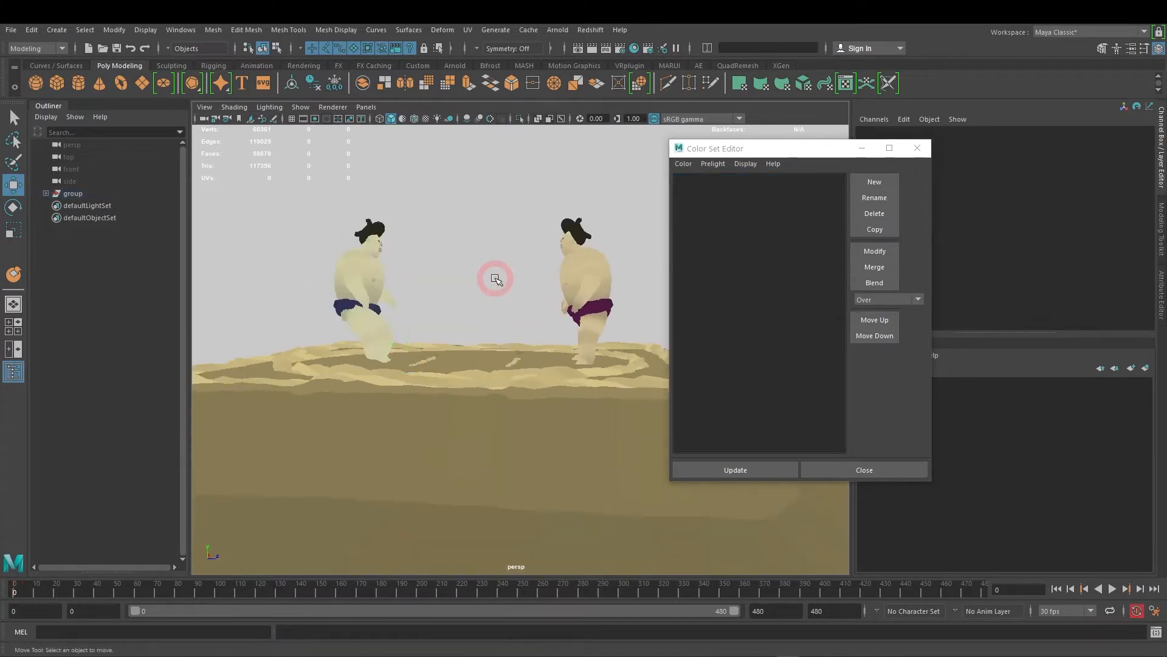
left_click_drag(464, 321, 470, 382, "alt")
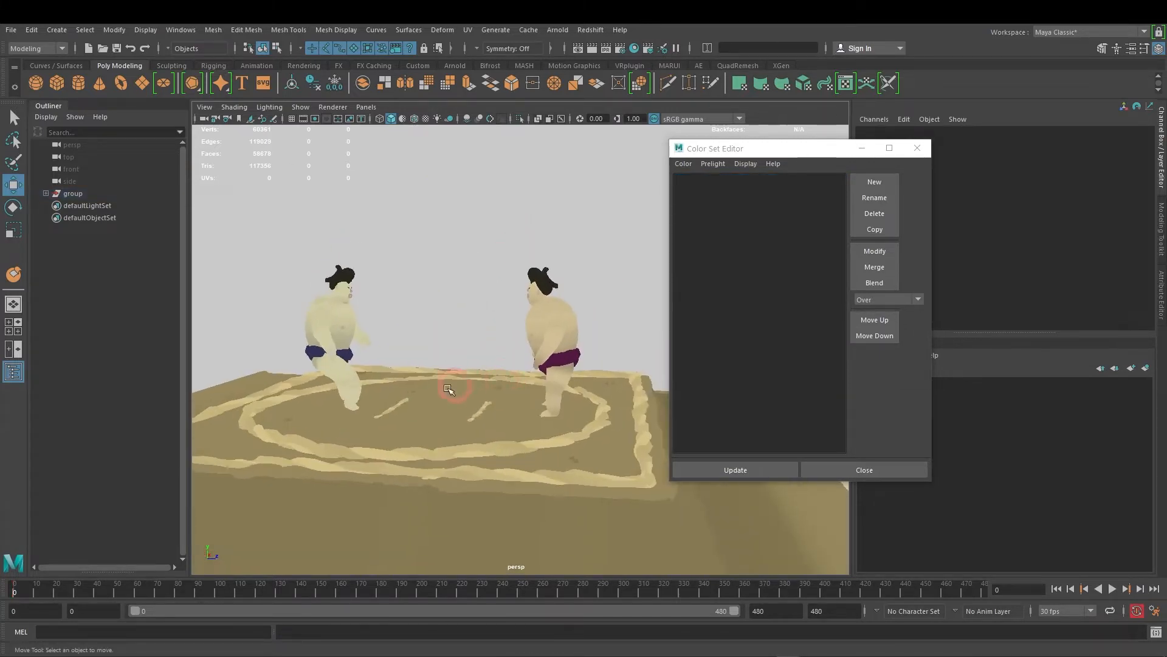
Step: Switch the Yokusuna_l_0000 wrestler to face mode and select the faces of its nearer leg
left_click(344, 383)
left_click_drag(361, 419, 413, 411, "alt")
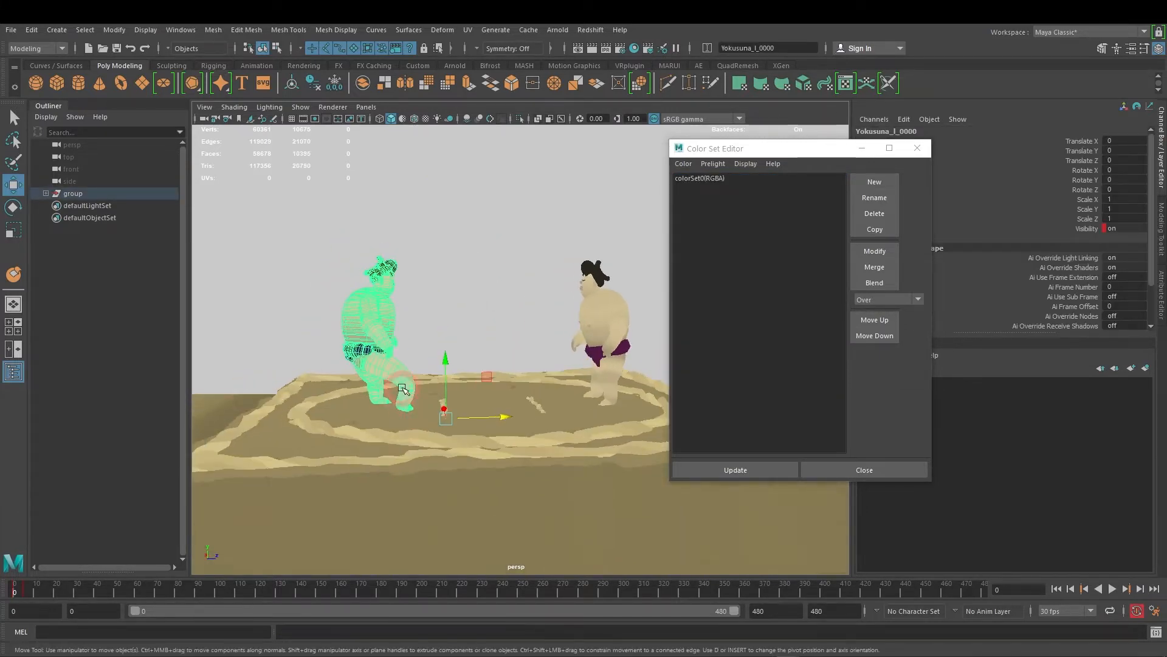
scroll(389, 398, "up", 6)
scroll(390, 399, "down", 3)
middle_click_drag(391, 399, 524, 370, "alt")
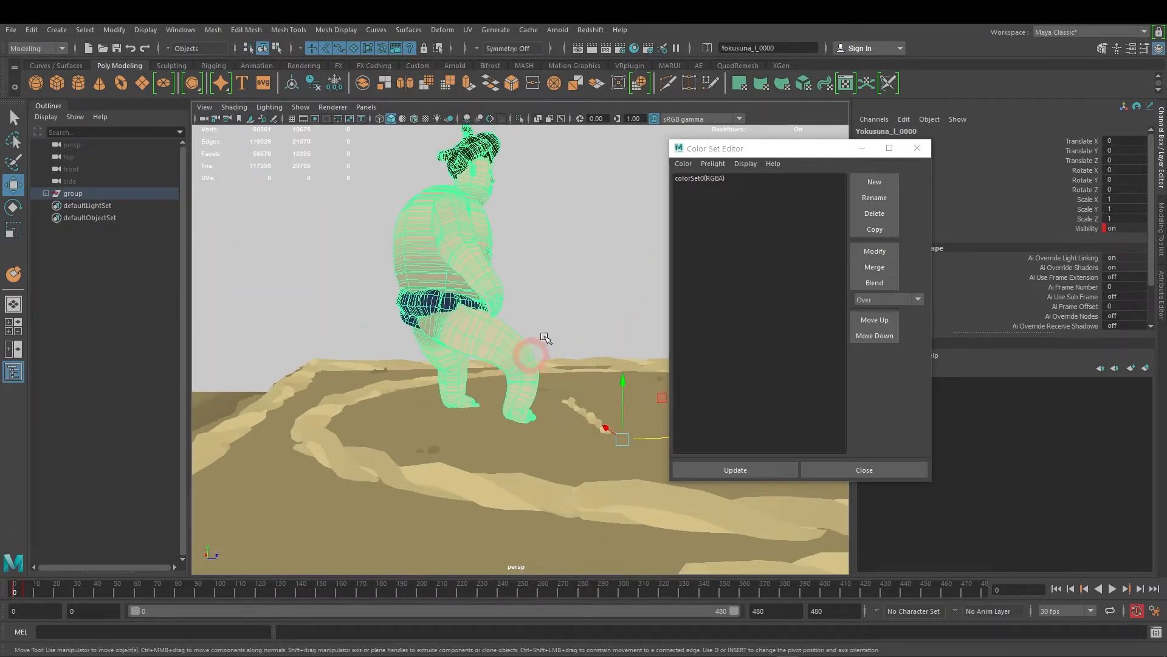
right_click_drag(497, 318, 495, 351)
left_click(492, 362)
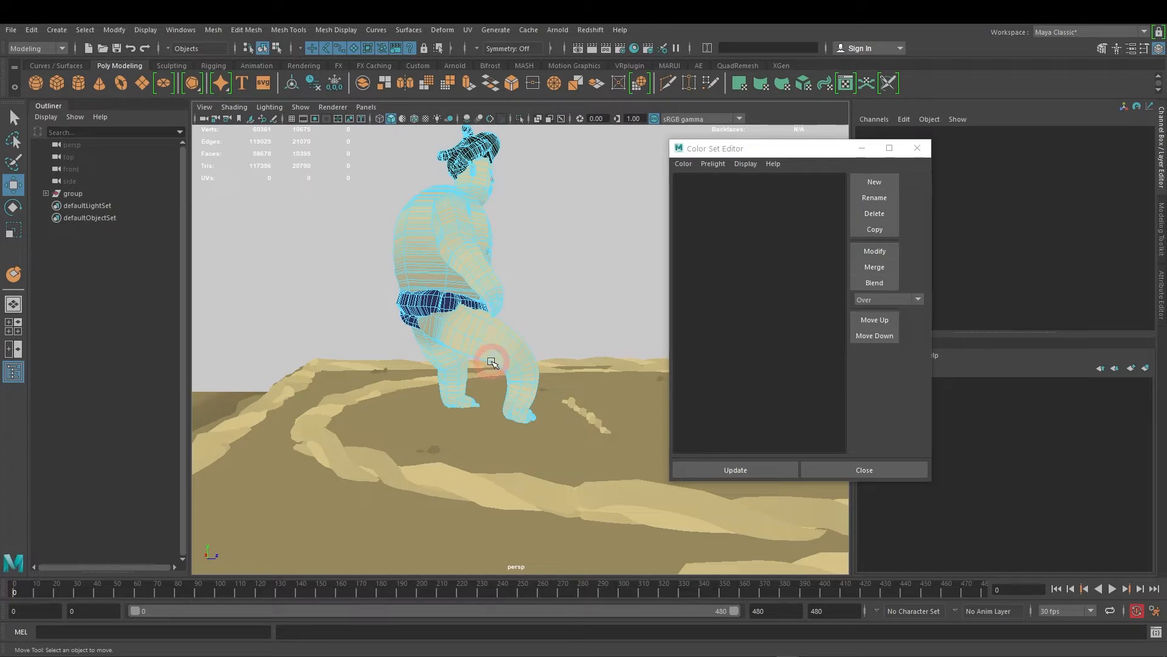
left_click(489, 334)
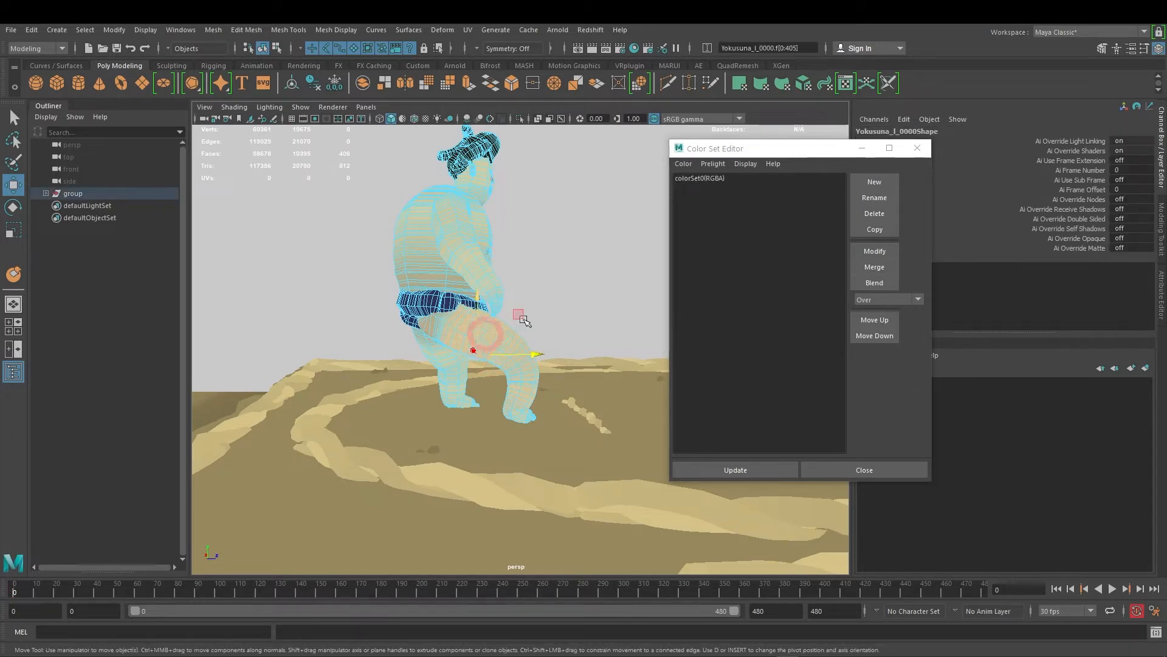
Step: Try rotating and moving the selected leg faces while inspecting the leg up close
scroll(568, 316, "up", 7)
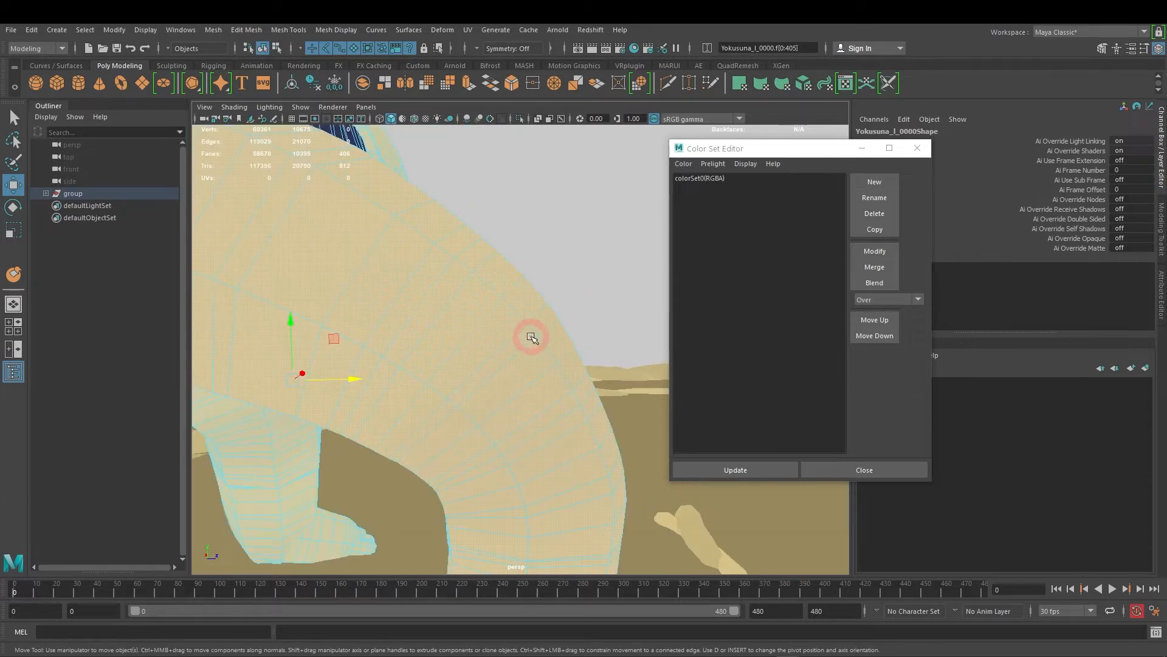
scroll(528, 336, "down", 7)
left_click_drag(516, 338, 522, 336, "alt")
key("e")
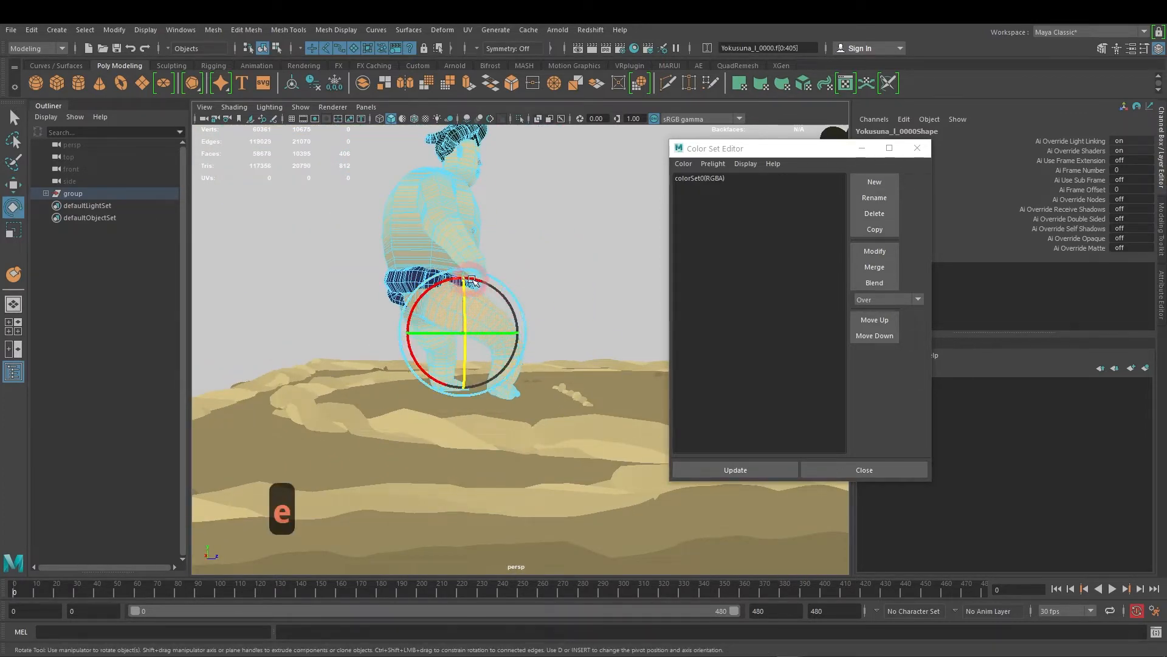
left_click_drag(482, 284, 504, 313)
key("w")
left_click_drag(433, 347, 434, 349)
key("f")
scroll(508, 379, "down", 6)
left_click_drag(519, 383, 423, 395, "alt")
scroll(559, 393, "up", 6)
Step: Select the toe faces of the wrestler's foot and move them away from the foot
middle_click_drag(465, 400, 498, 406)
left_click(580, 460)
left_click_drag(609, 506, 636, 495, "alt")
double_click(637, 462)
middle_click_drag(637, 463, 551, 462)
left_click_drag(608, 479, 518, 485, "alt")
middle_click_drag(529, 504, 589, 508)
left_click_drag(590, 510, 545, 505, "alt")
scroll(508, 440, "up", 4)
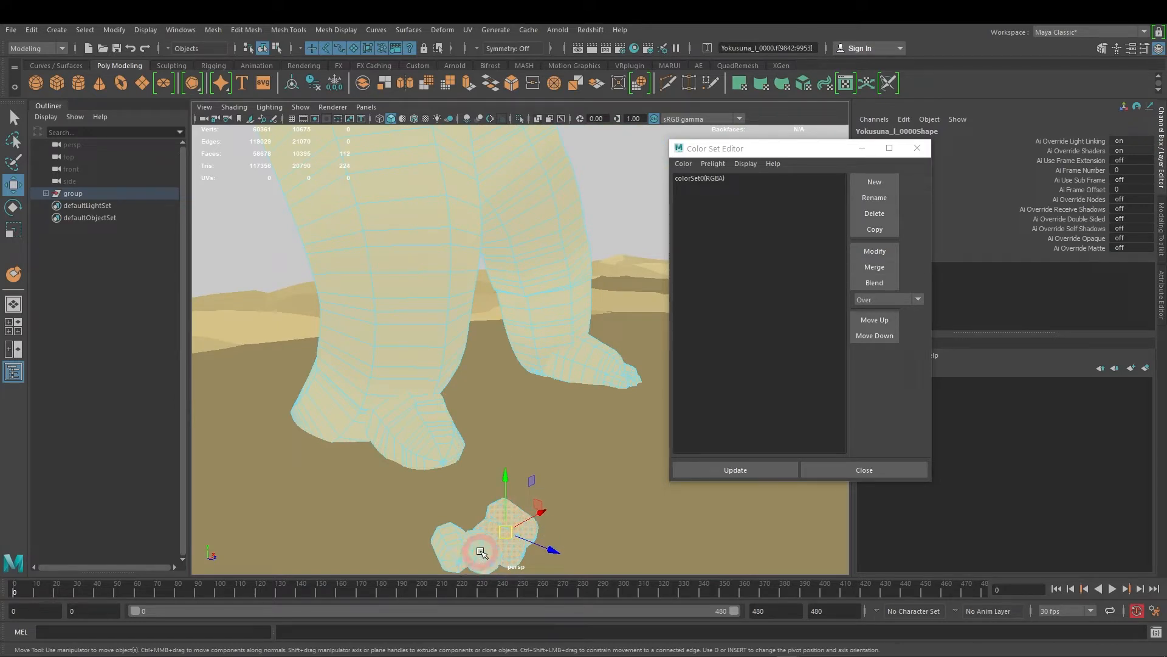
Step: Undo the last move of the toe faces and return to the single perspective view
left_click_drag(356, 477, 437, 436, "alt")
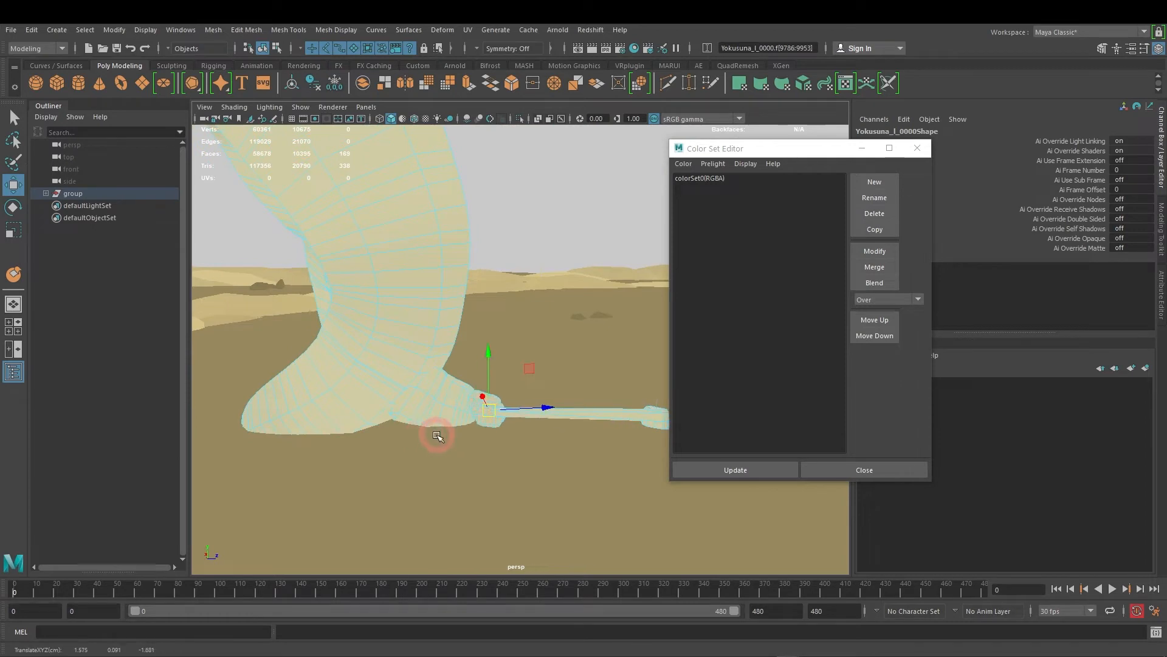
key("ctrl+z")
key("space")
left_click_drag(508, 430, 547, 403)
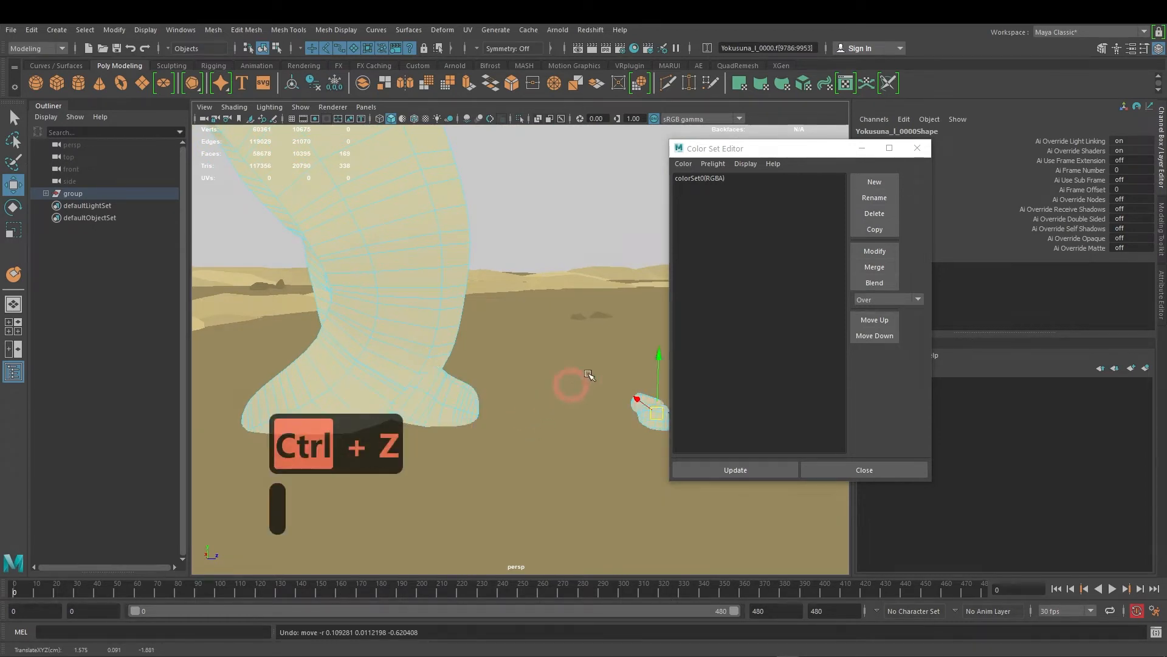
left_click(13, 303)
Step: Put the separated toe faces back against the wrestler's foot
left_click_drag(328, 336, 486, 428, "alt")
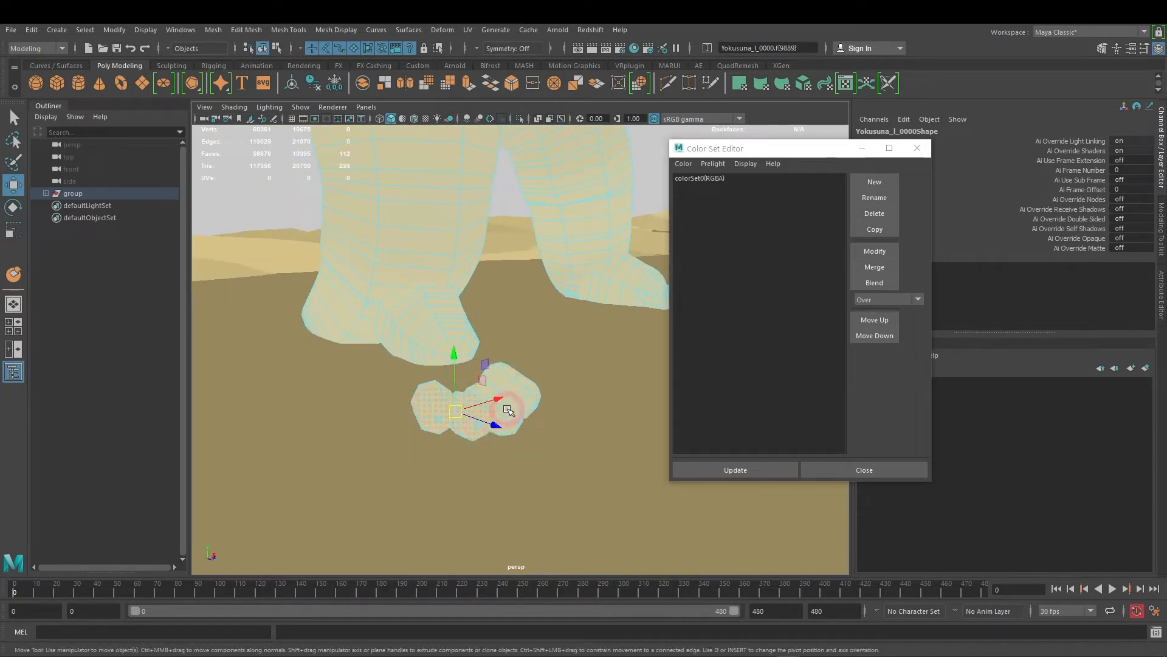
left_click_drag(523, 385, 490, 428, "shift")
middle_click_drag(490, 429, 434, 432, "alt")
left_click_drag(434, 432, 508, 396, "alt")
key("w")
left_click_drag(469, 438, 434, 435, "alt")
middle_click_drag(435, 436, 477, 414)
left_click_drag(425, 402, 417, 229, "alt")
Step: Apply the default material in the viewport and select the leg's faces to examine how the separate strokes meet
left_click(434, 262)
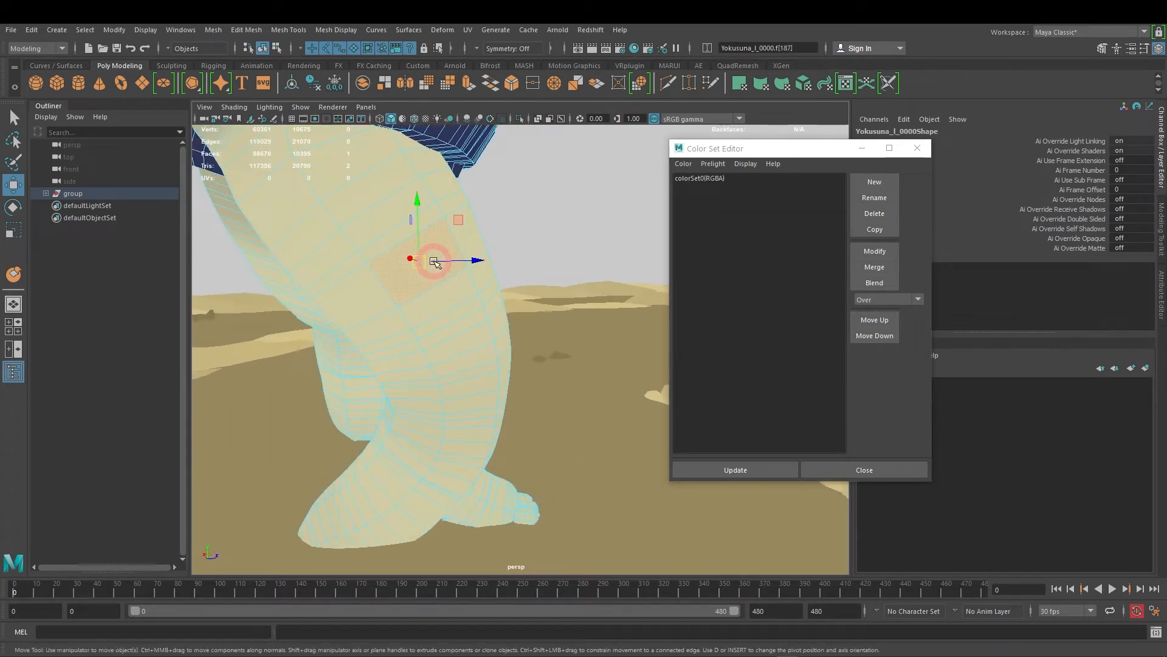
left_click(235, 107)
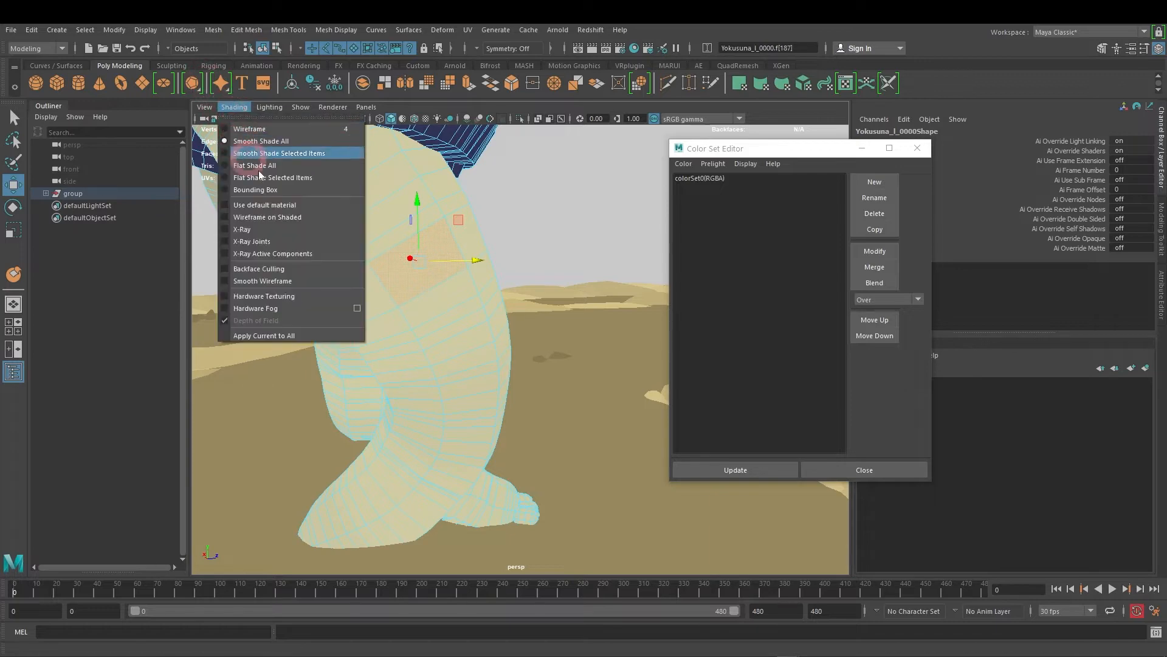
left_click(264, 205)
double_click(384, 233)
left_click_drag(449, 235, 470, 249, "alt")
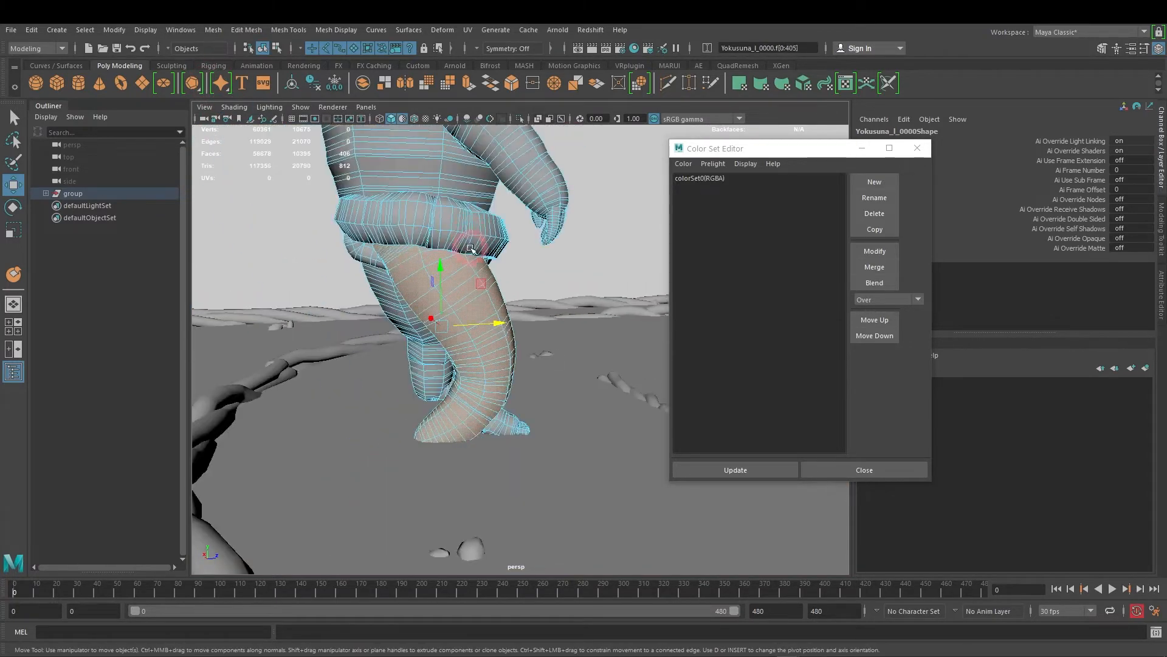
left_click_drag(510, 284, 540, 331, "alt")
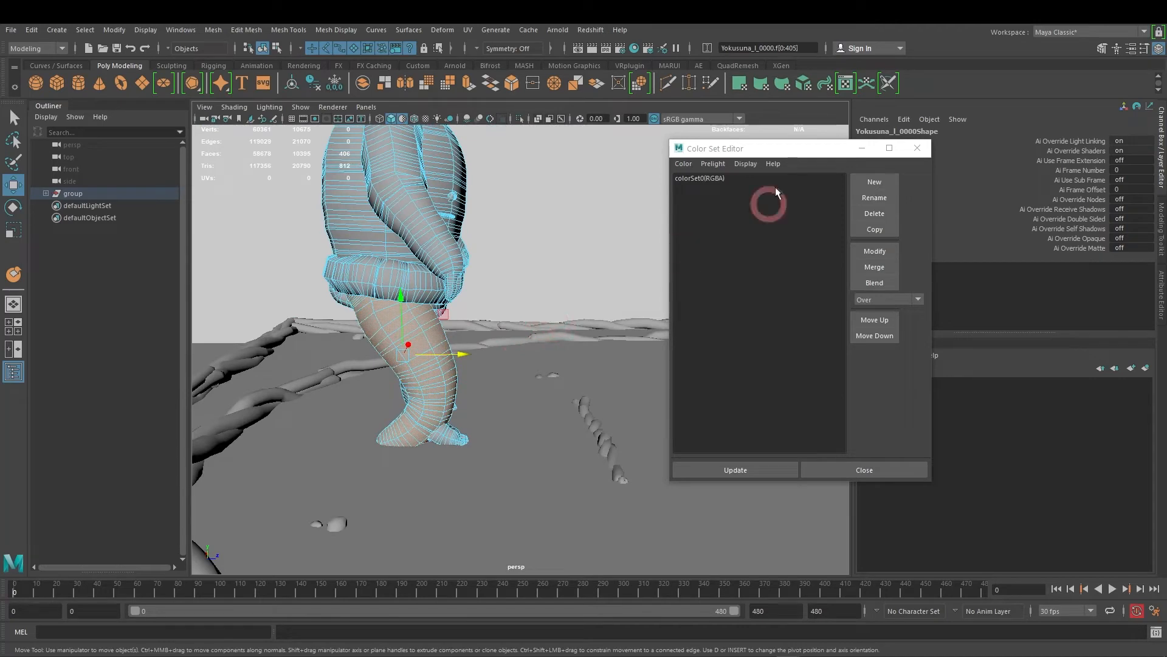
Step: Turn off the default material and examine the wrestler's leg and loincloth in their vertex colors
left_click(234, 108)
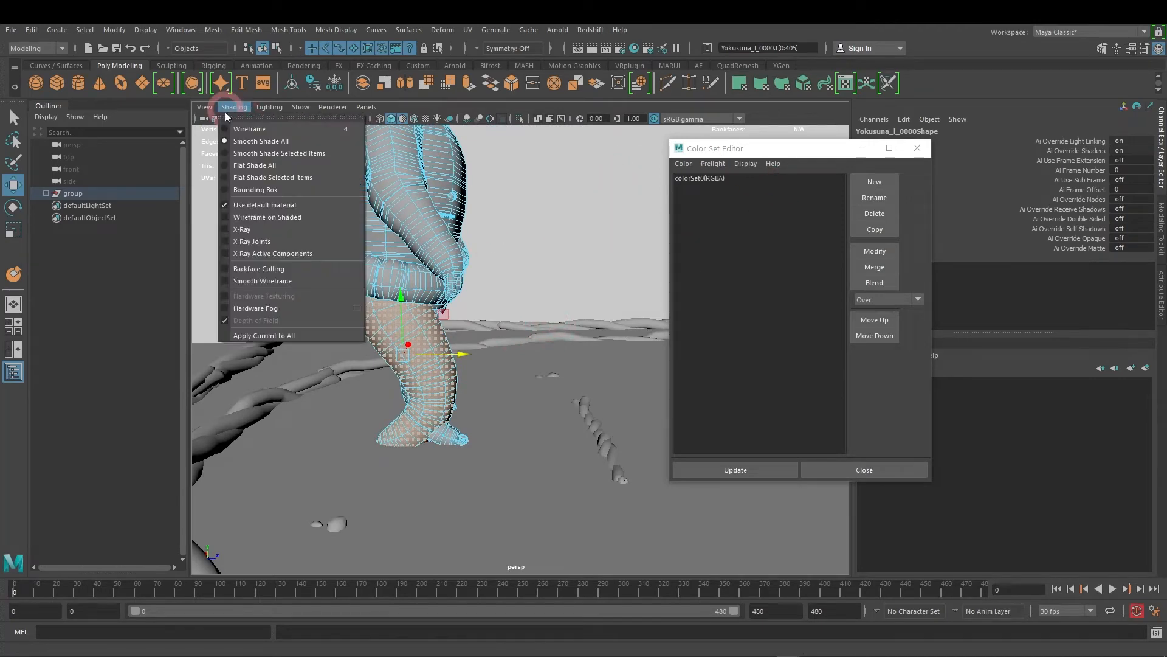
left_click(261, 205)
left_click_drag(498, 299, 461, 335, "alt")
left_click(481, 367)
key("f")
left_click_drag(480, 406, 550, 347, "alt")
key("w")
key("e")
left_click_drag(566, 257, 883, 267, "alt")
key("w")
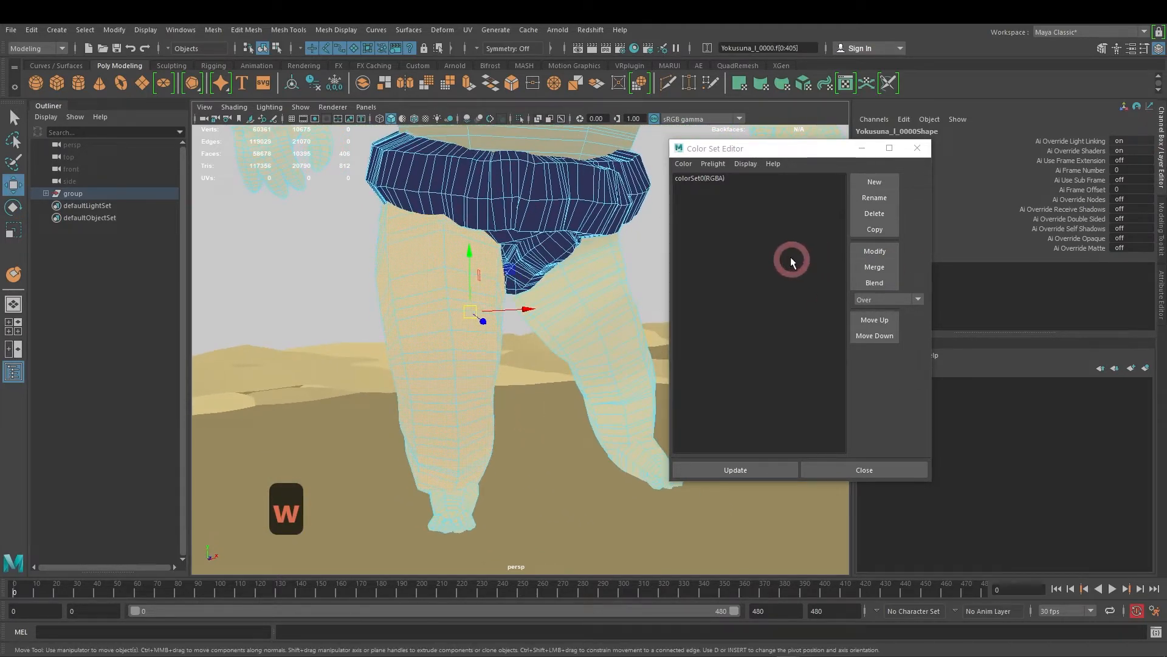
Step: Bring both wrestlers into view and open the Viewport 2.0 renderer settings, placing the window over the viewport
left_click_drag(747, 152, 772, 159)
left_click(510, 233)
right_click_drag(509, 233, 495, 297, "alt")
left_click_drag(495, 297, 497, 324, "alt")
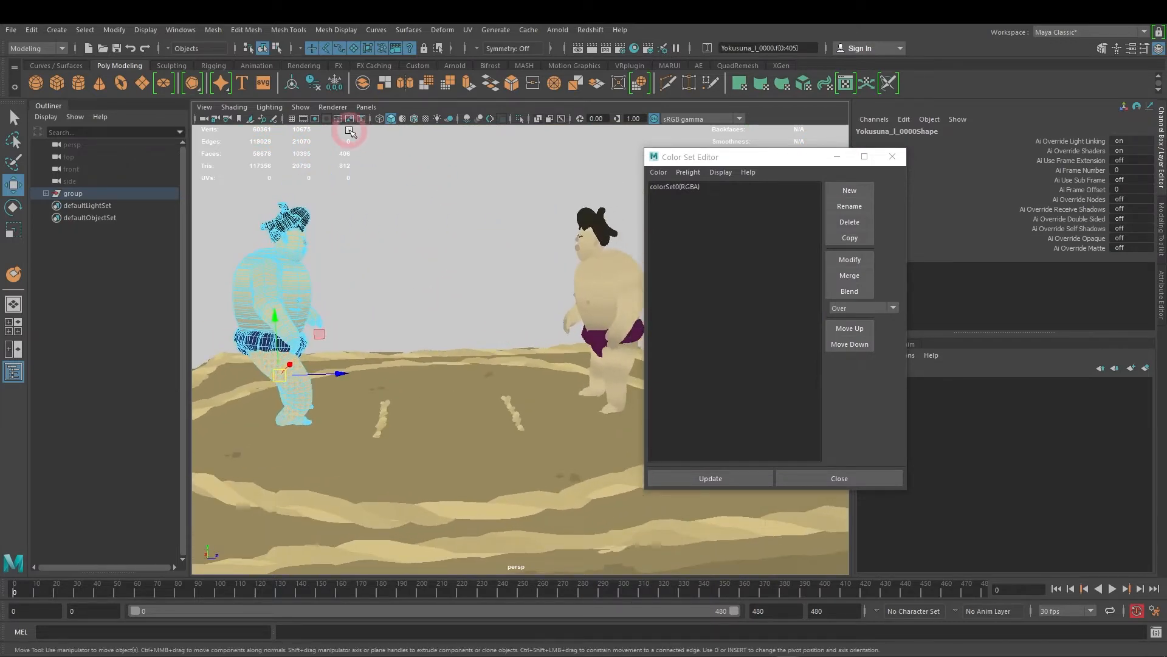
left_click(301, 108)
left_click(322, 108)
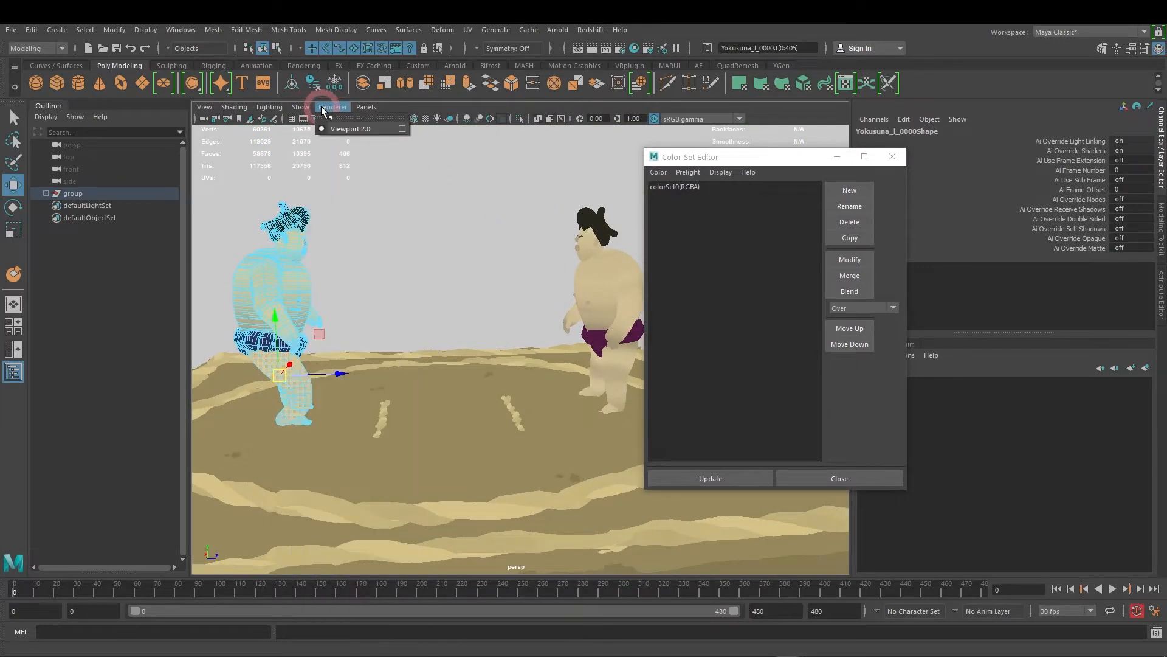
left_click(402, 130)
left_click_drag(868, 42, 497, 116)
left_click(492, 249)
left_click(389, 241)
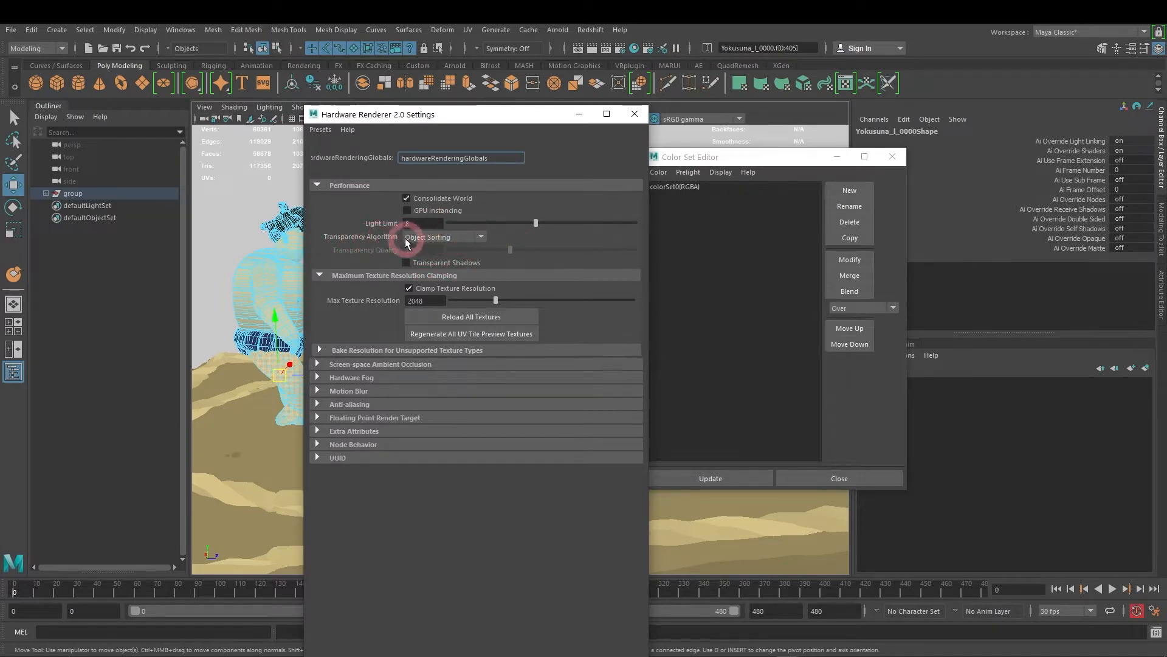
Step: Set the transparency algorithm to Depth Peeling with a transparency quality of 1.000, and shift the settings window aside
left_click(480, 237)
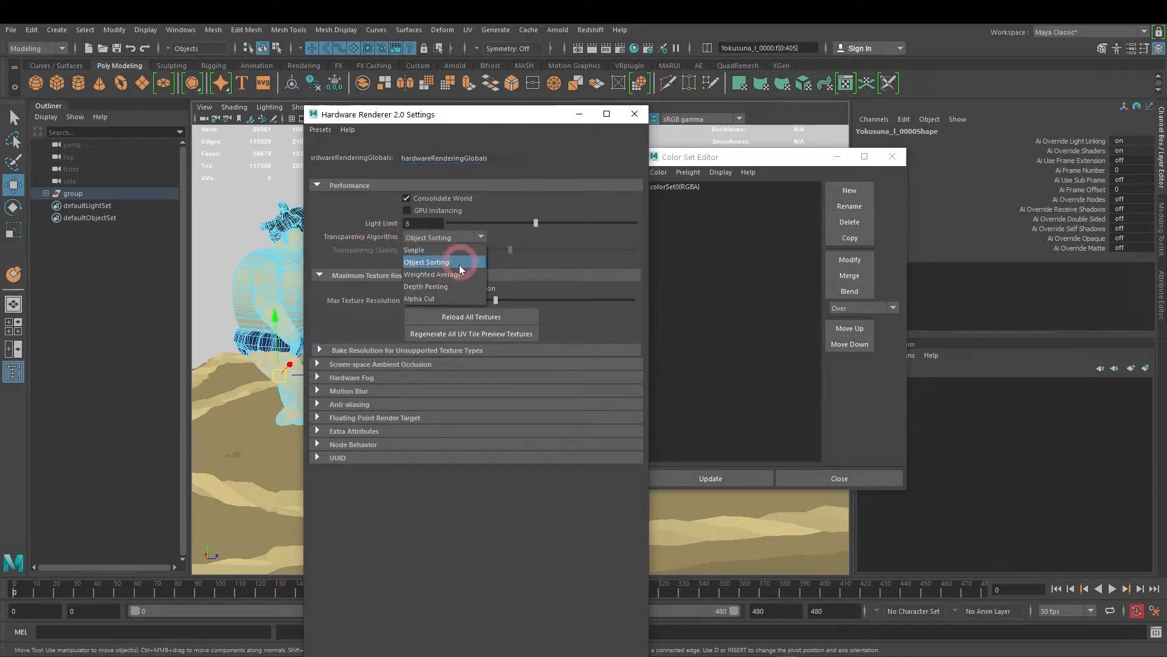
left_click(451, 286)
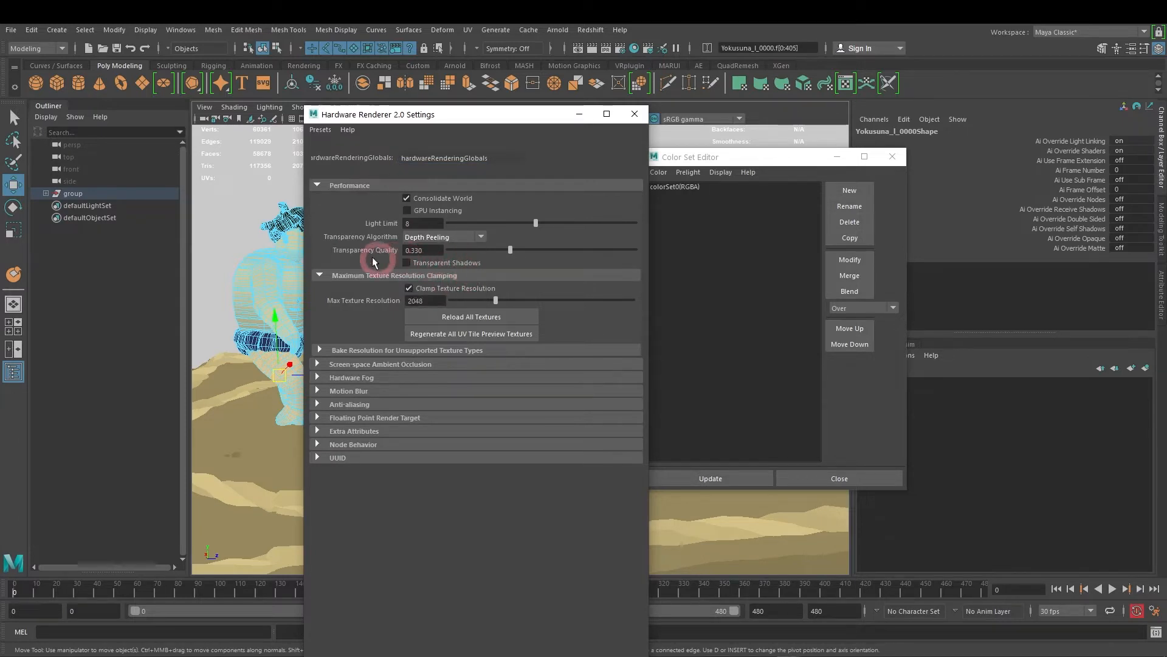
left_click_drag(518, 250, 699, 252)
left_click_drag(495, 114, 694, 72)
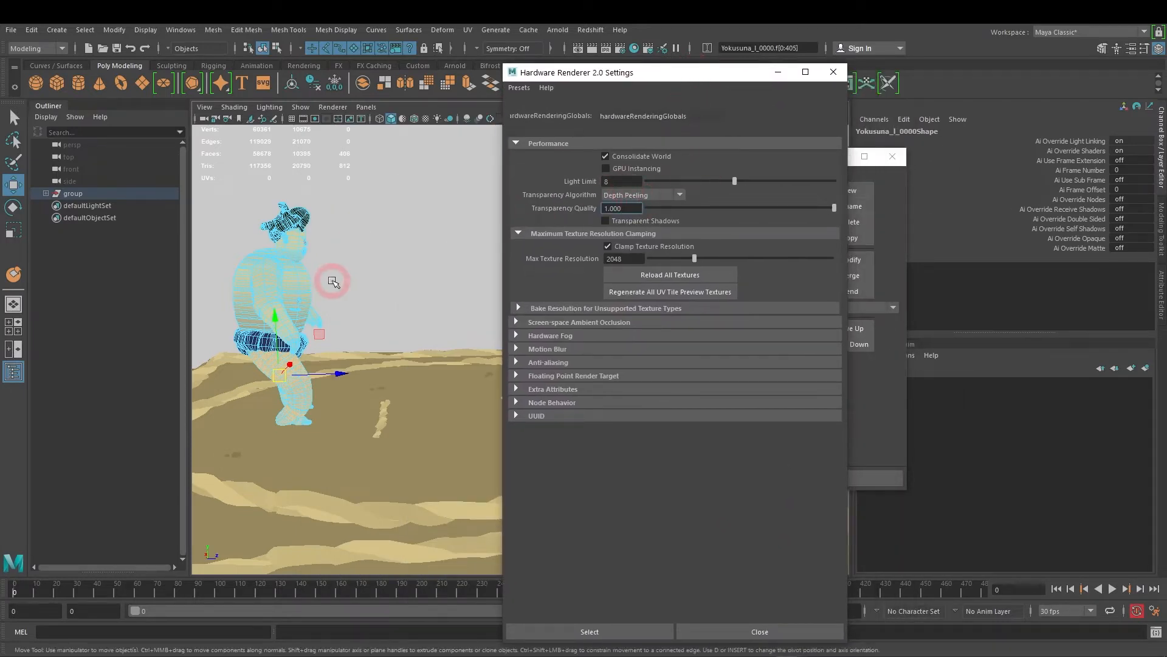
Step: Clear the face selection and move the Hardware Renderer 2.0 Settings away to view both wrestlers in the ring
left_click(443, 260)
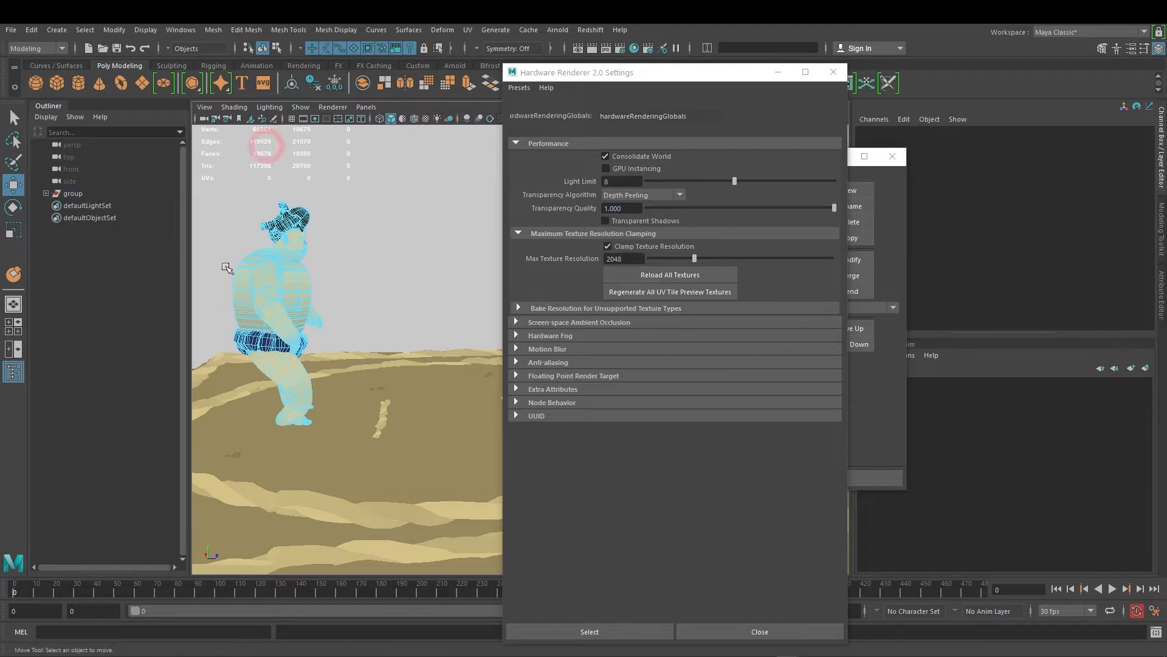
left_click_drag(639, 76, 0, 214)
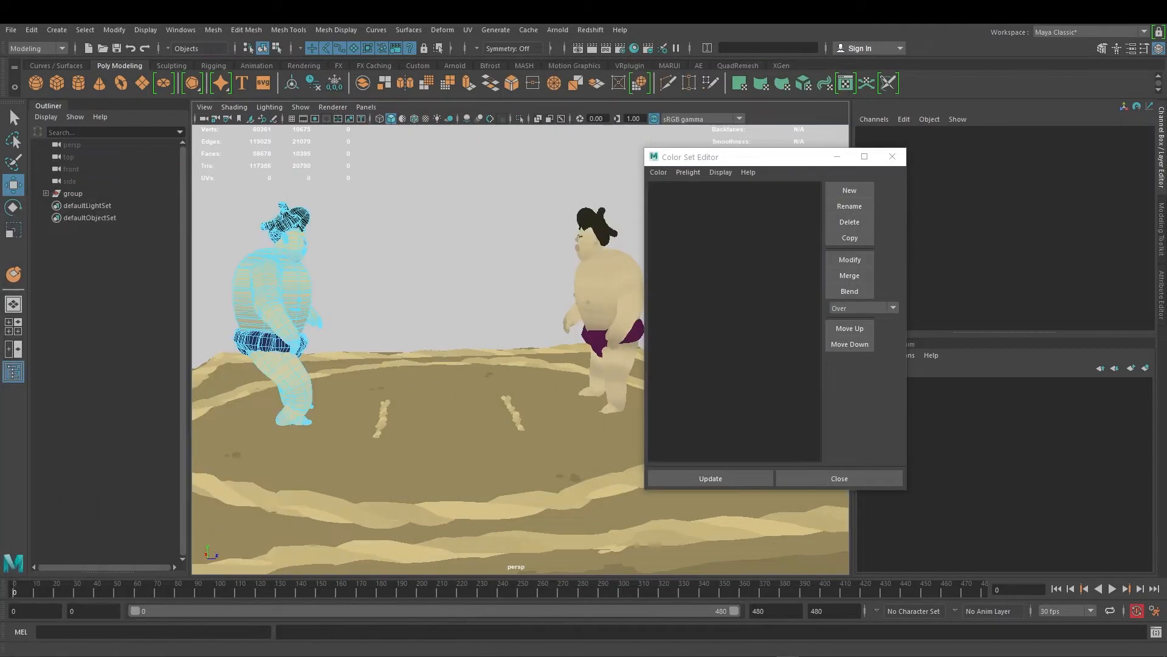
left_click_drag(488, 294, 495, 300, "alt")
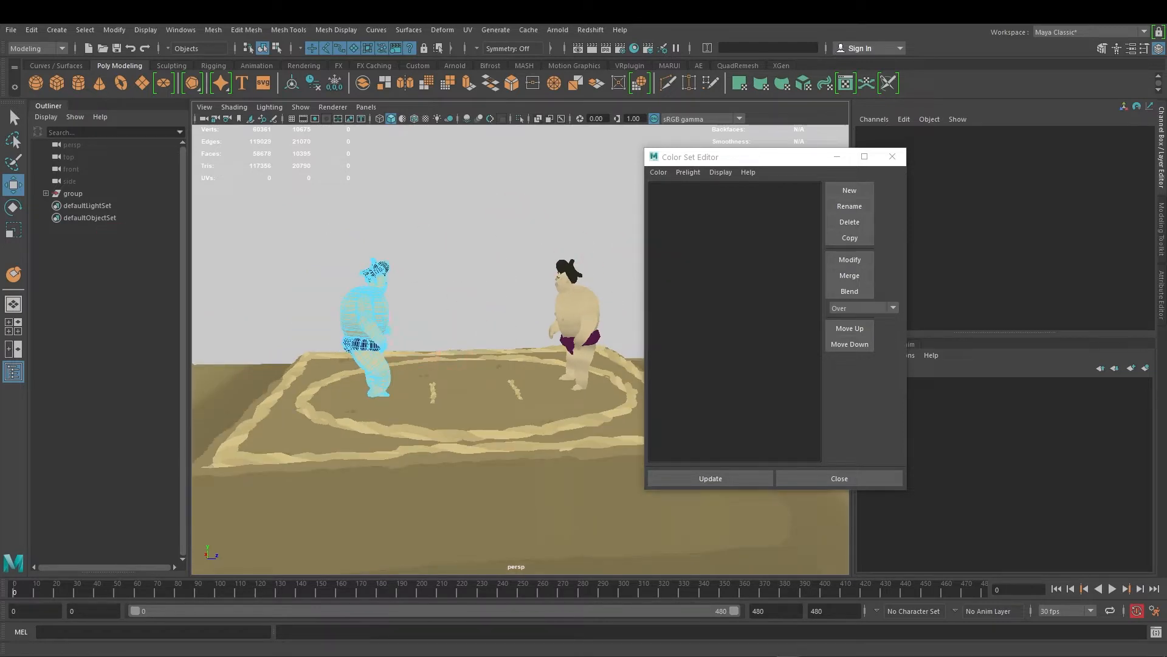
Step: Return to object selection, select the Yokusuna_l_0000 wrestler mesh, and view it up close from the front
key("w")
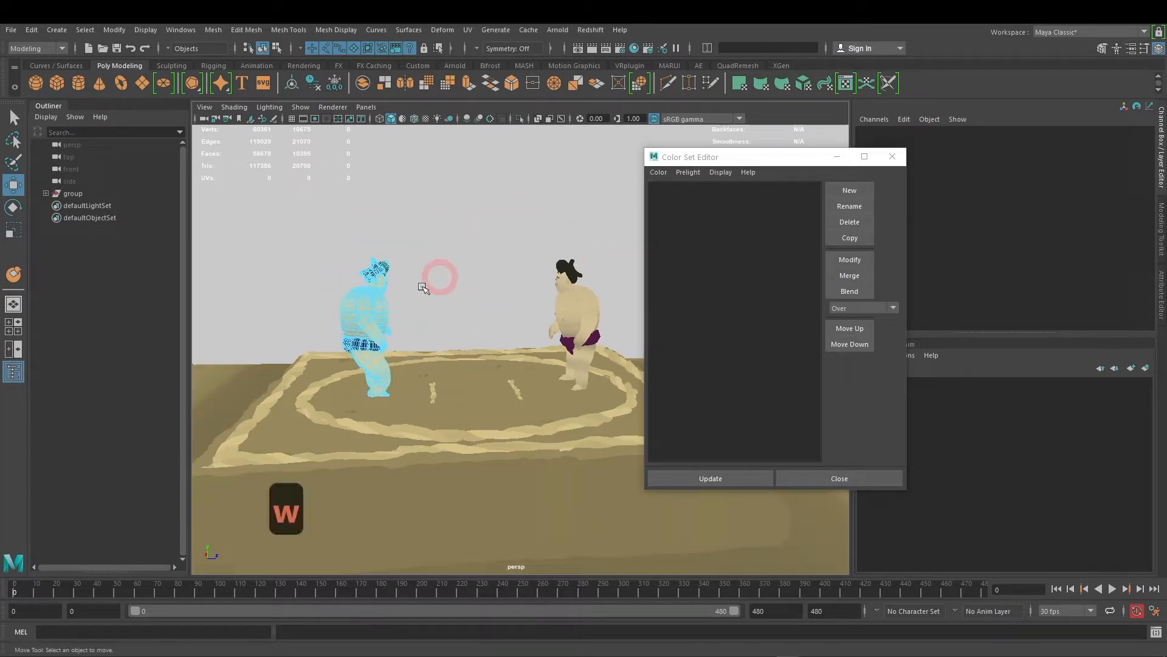
right_click_drag(549, 212, 549, 212)
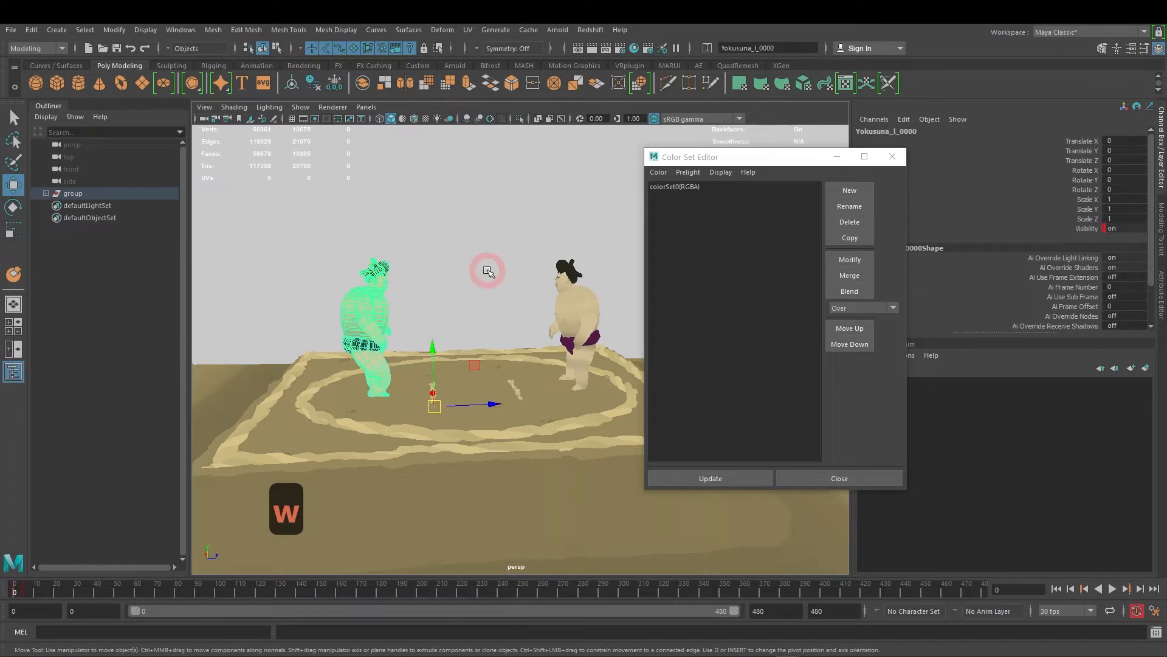
scroll(489, 270, "up", 5)
left_click_drag(530, 293, 437, 322, "alt")
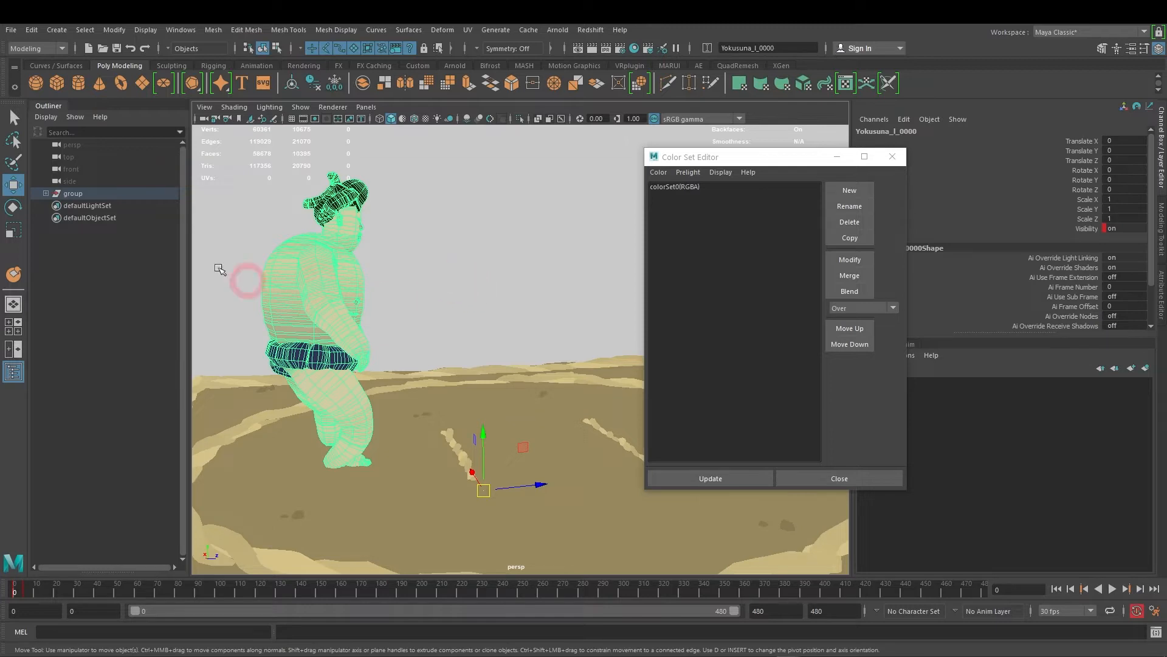
left_click_drag(440, 318, 503, 326, "alt")
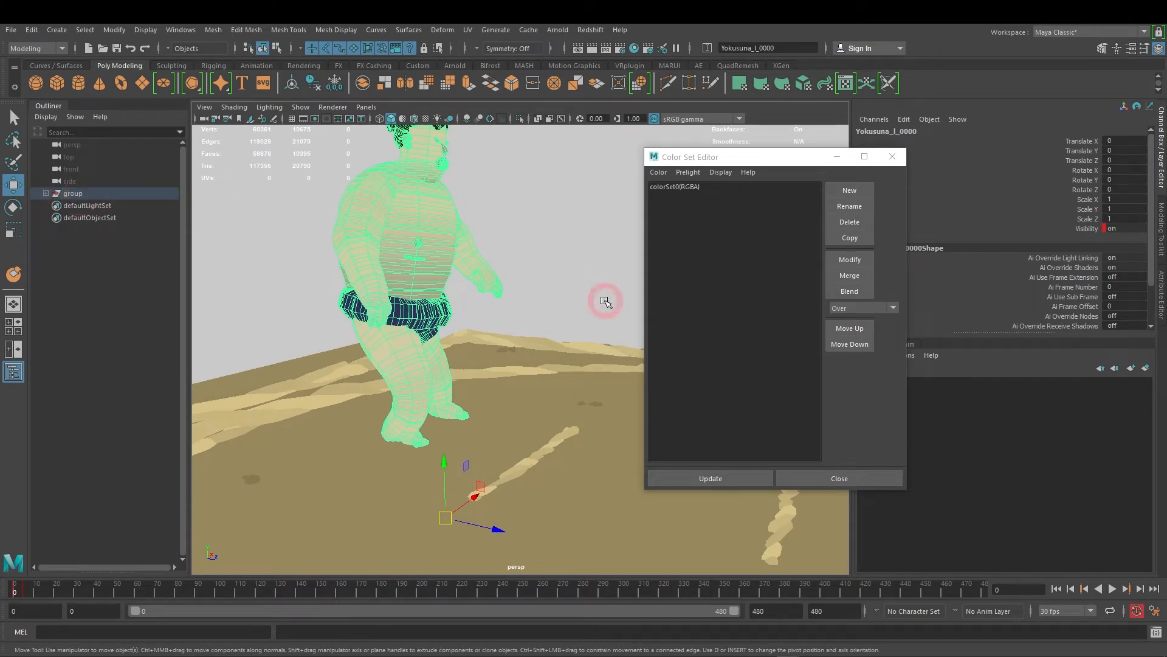
Step: Expand the group hierarchy down to the children of Root, select the Ref node, and clear the Color Set Editor from the viewport
left_click(45, 193)
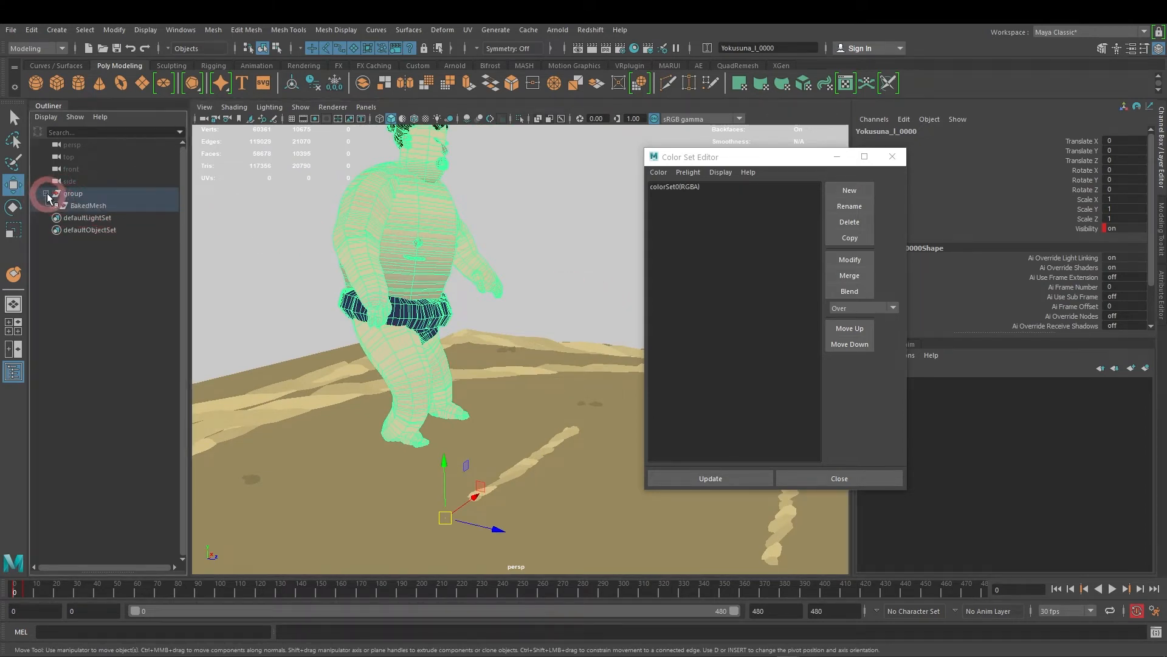
left_click(53, 206)
left_click(60, 217)
left_click(89, 267)
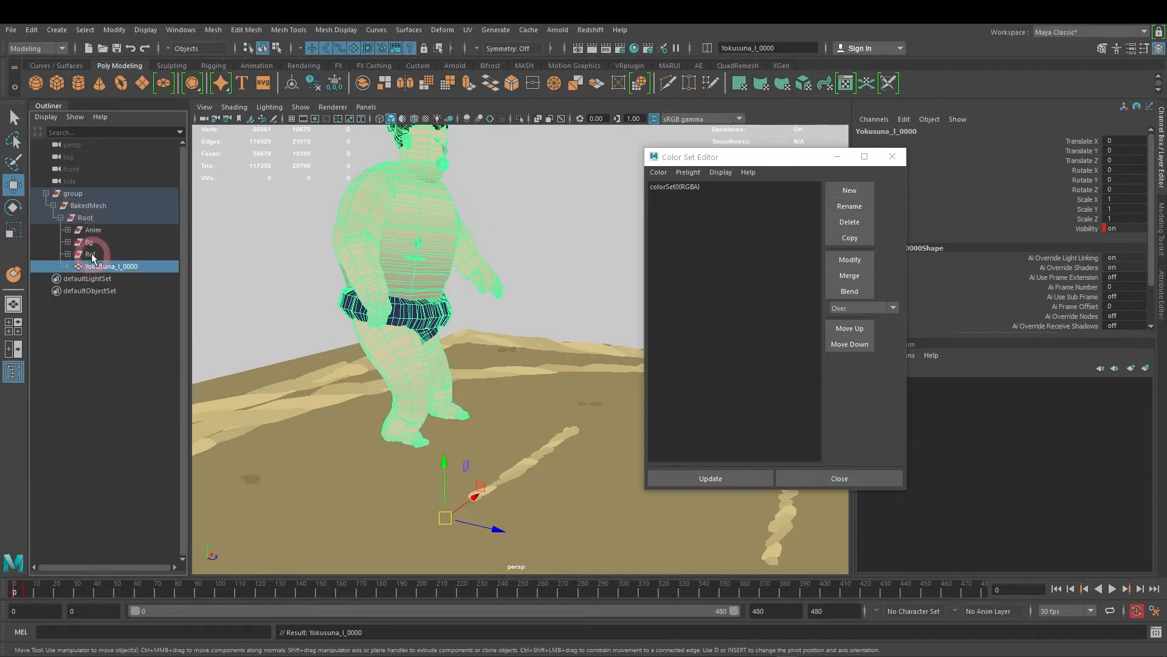
left_click(90, 254)
left_click_drag(748, 153, 1166, 203)
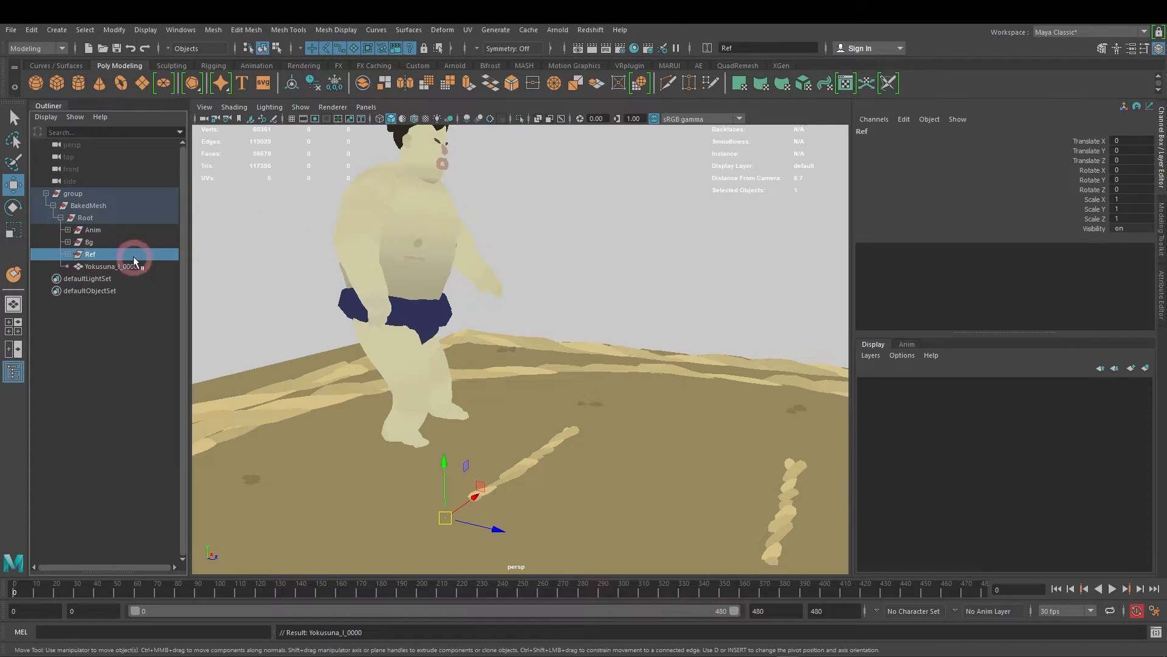
Step: Expand the Ref, Bg, Anim and Yokusuna_r nodes, then select the Yokusuna_r_0000 mesh and examine it in the viewport
left_click_drag(560, 268, 132, 315, "alt")
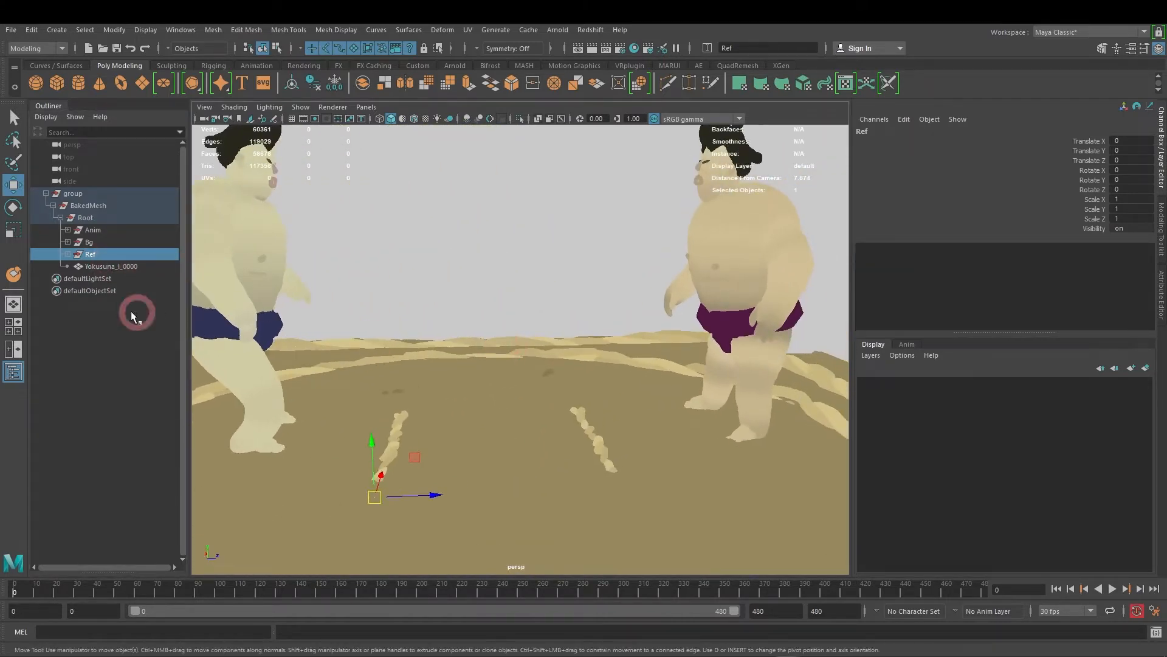
left_click(68, 254)
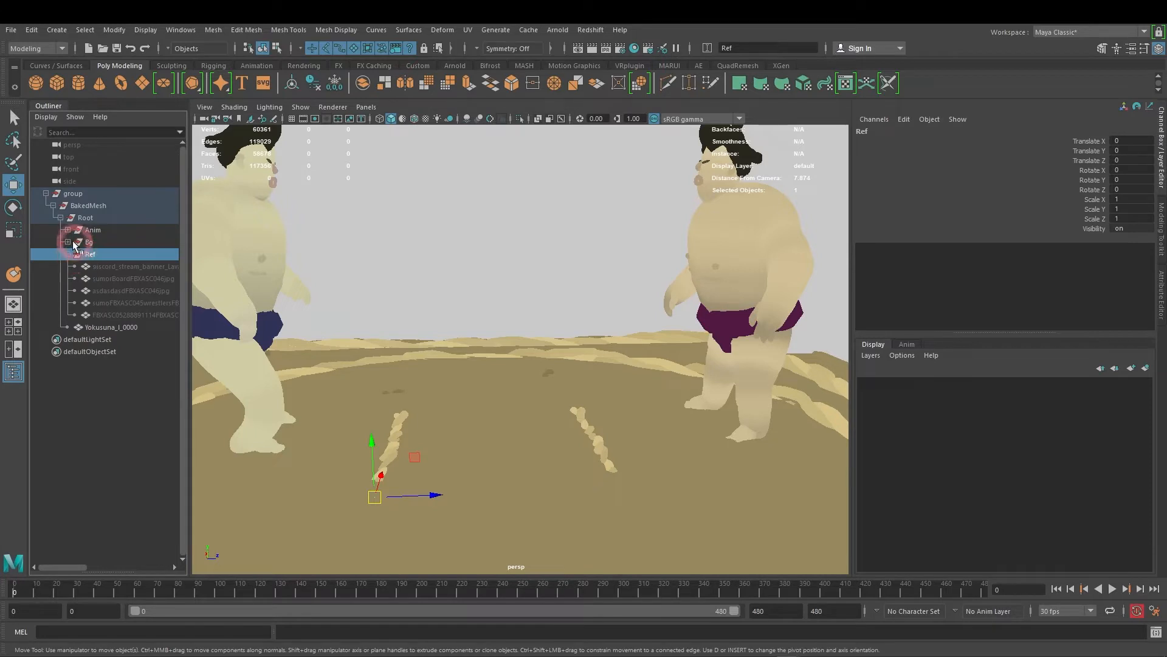
left_click(68, 242)
left_click(67, 230)
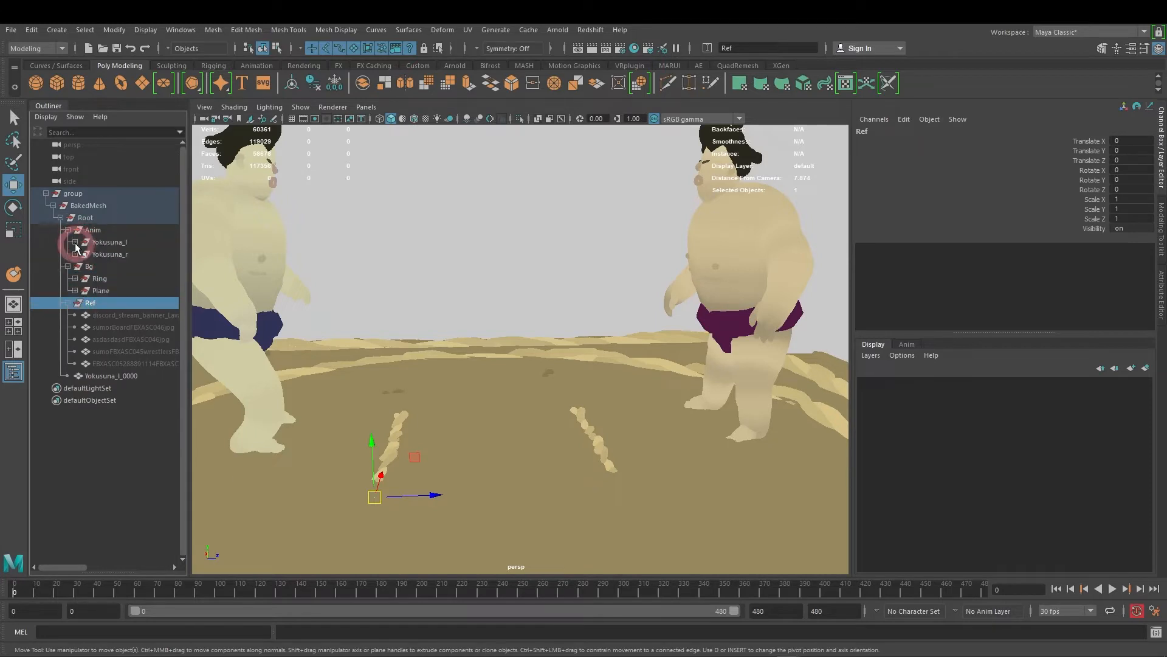
left_click(75, 254)
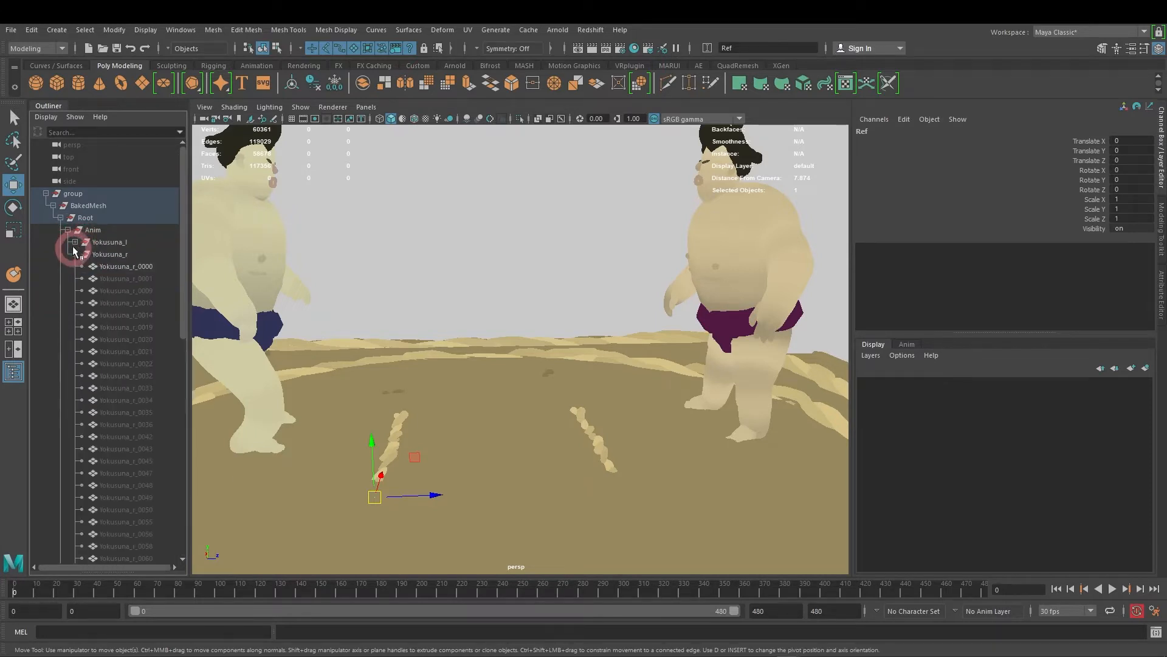
left_click(126, 267)
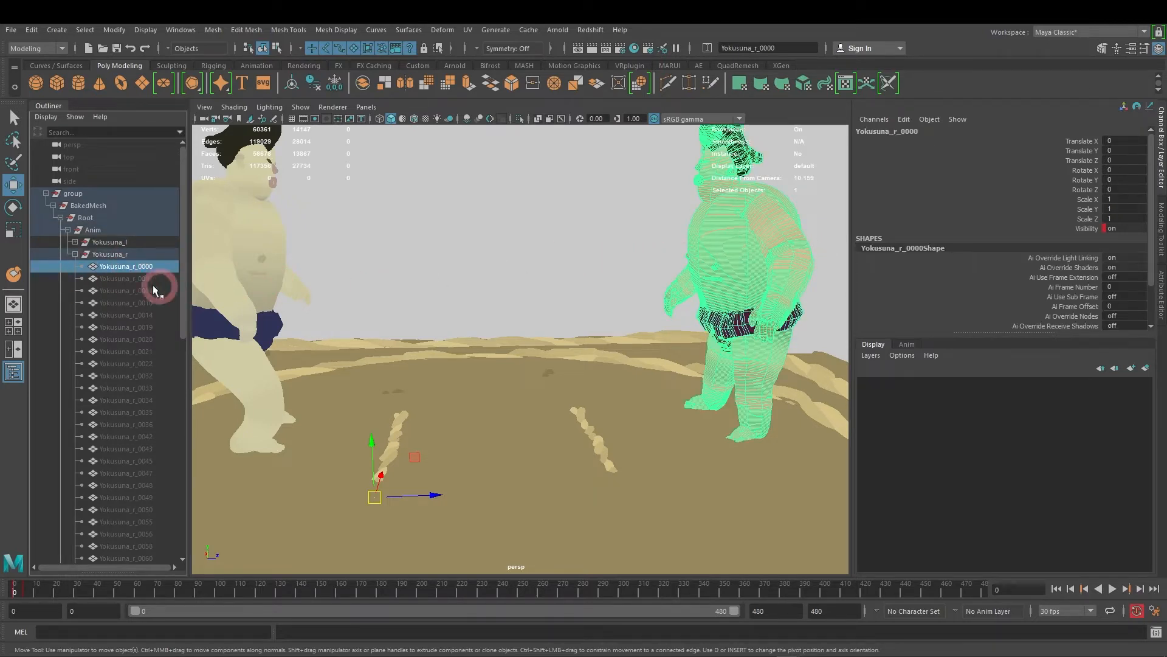
scroll(633, 295, "down", 3)
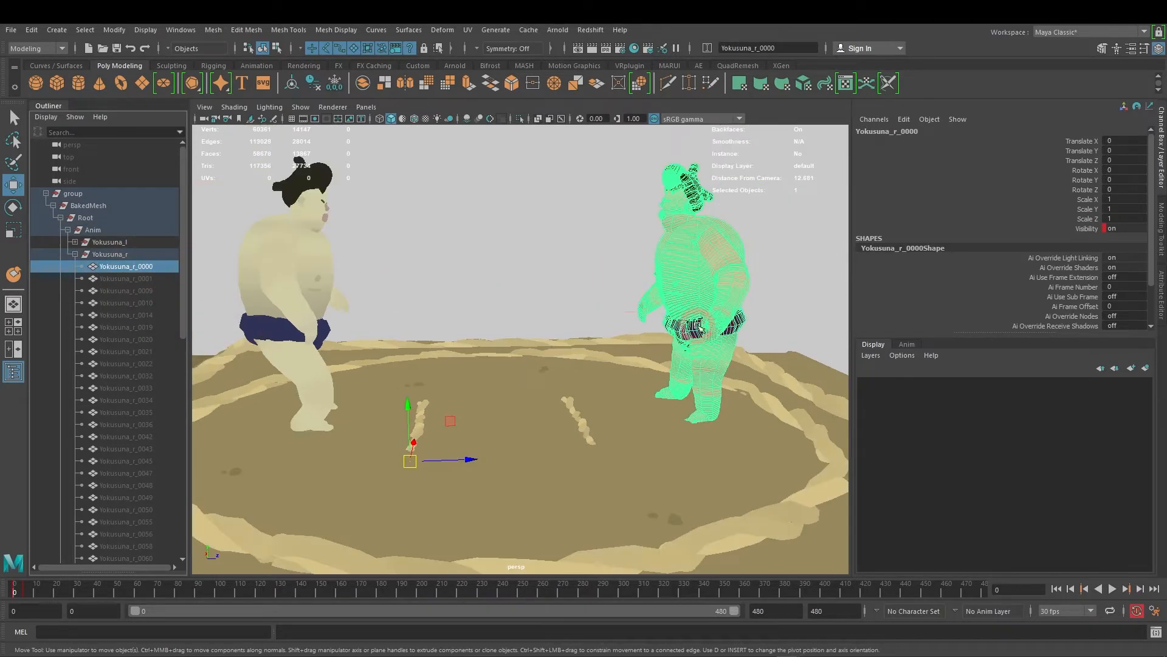
middle_click_drag(696, 325, 538, 340, "alt")
scroll(536, 338, "up", 3)
left_click_drag(536, 338, 193, 508, "alt")
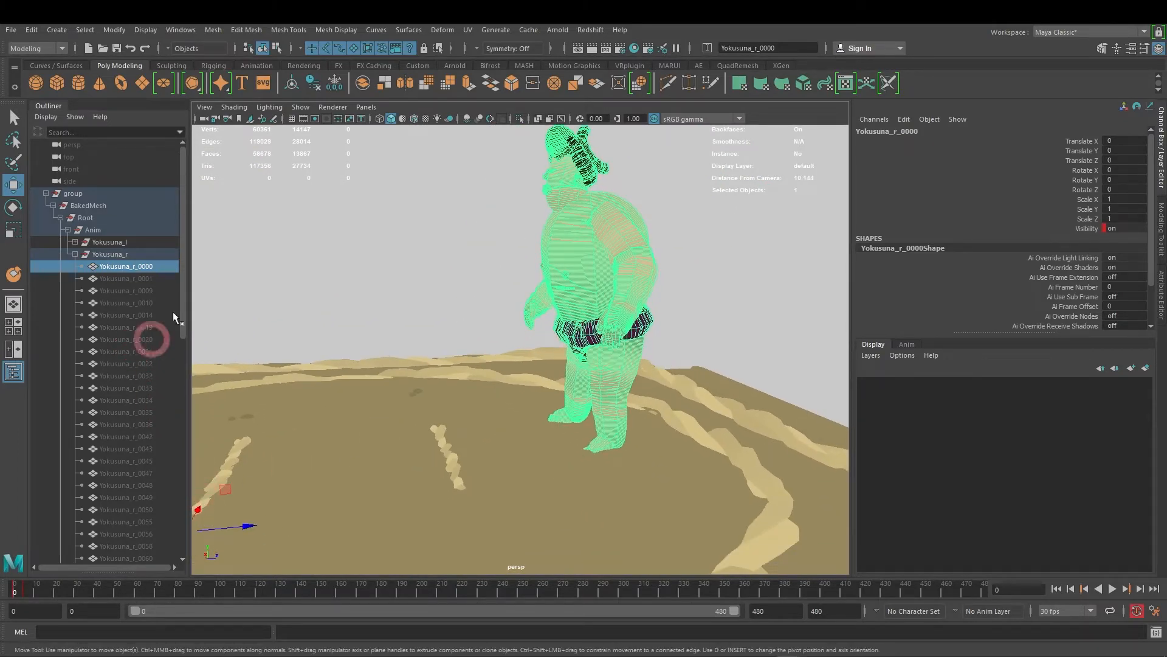
Step: Compare the Yokusuna_r group with its frame meshes, leaving Yokusuna_r_0000 selected
left_click(98, 254)
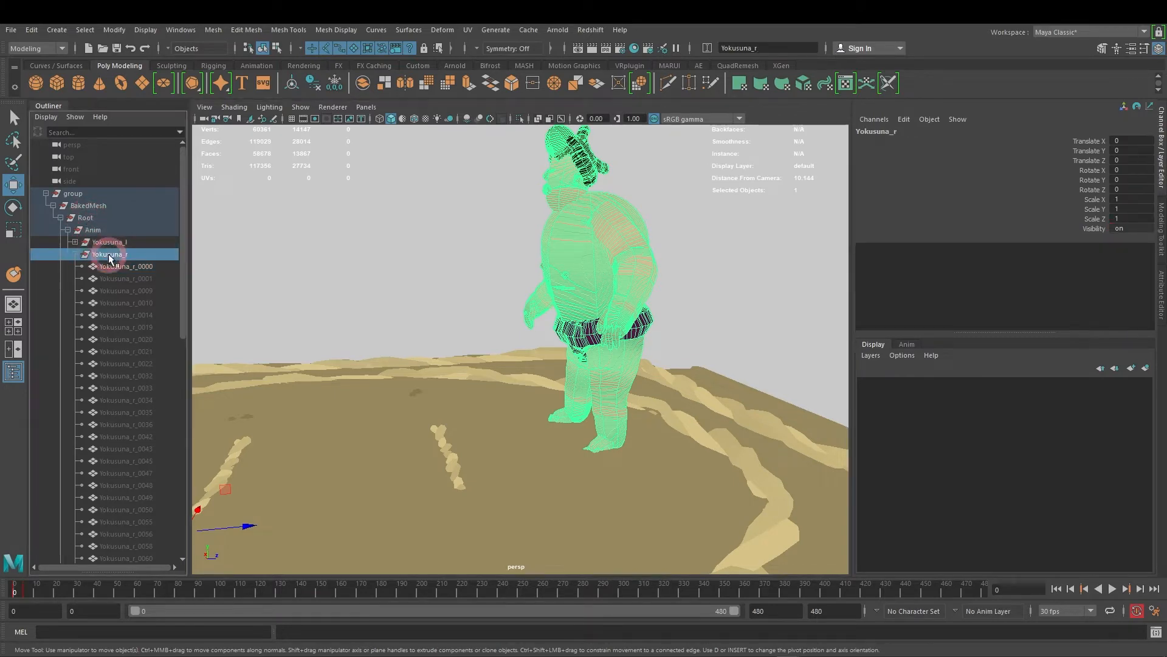
left_click_drag(443, 297, 603, 373, "alt")
key("w")
left_click(701, 257)
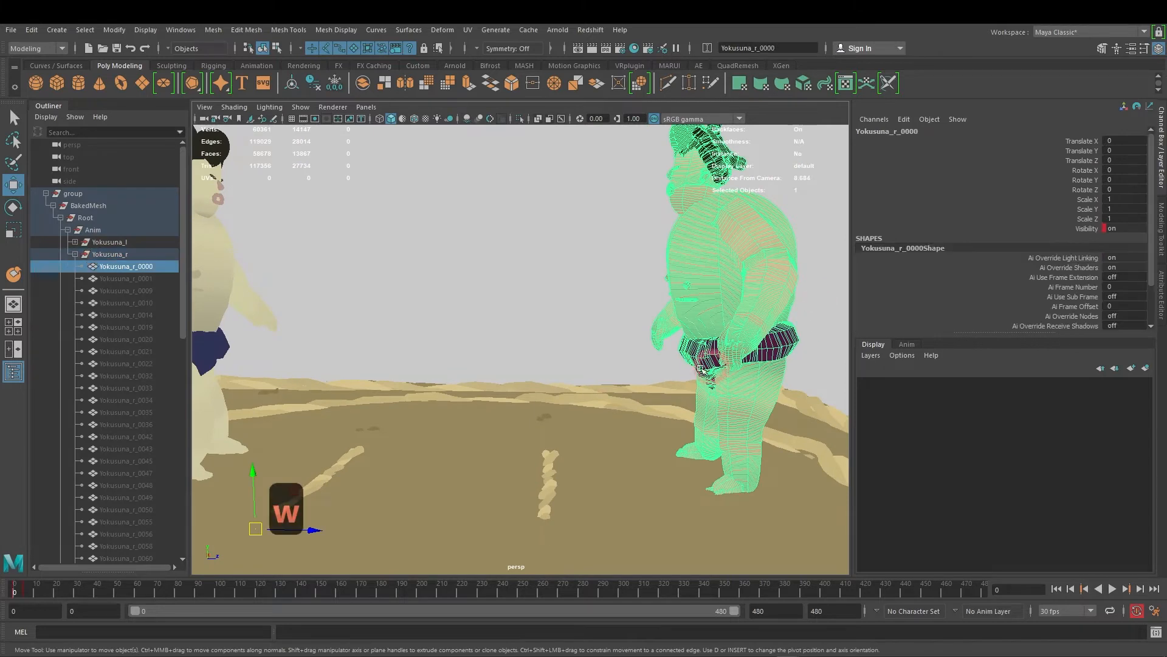
middle_click_drag(708, 363, 615, 355, "alt")
left_click(97, 254)
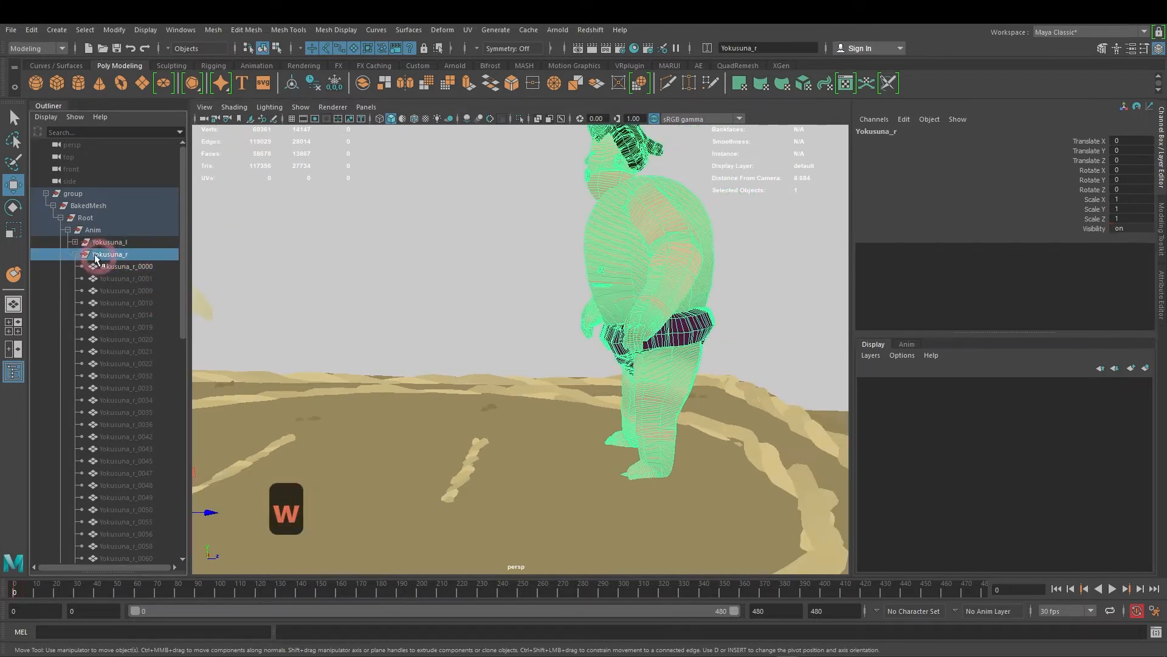
left_click(74, 254)
left_click(75, 254)
left_click(141, 266)
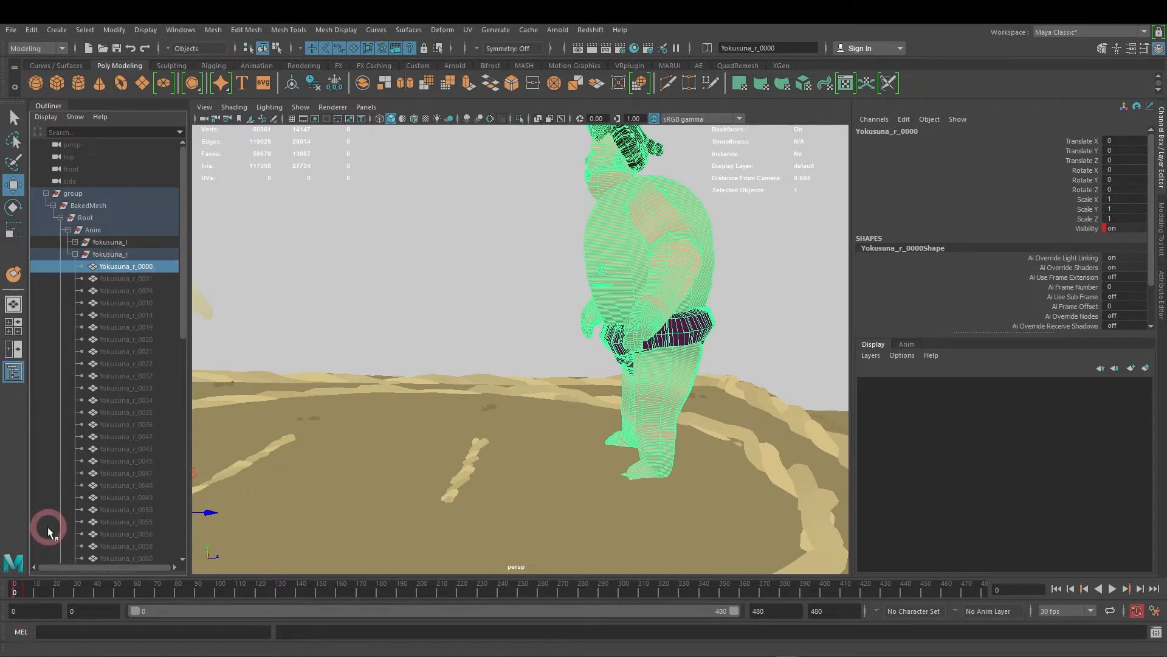
Step: Scrub through the first few frames to examine the keyed visibility of Yokusuna_r_0000
left_click_drag(19, 593, 30, 592)
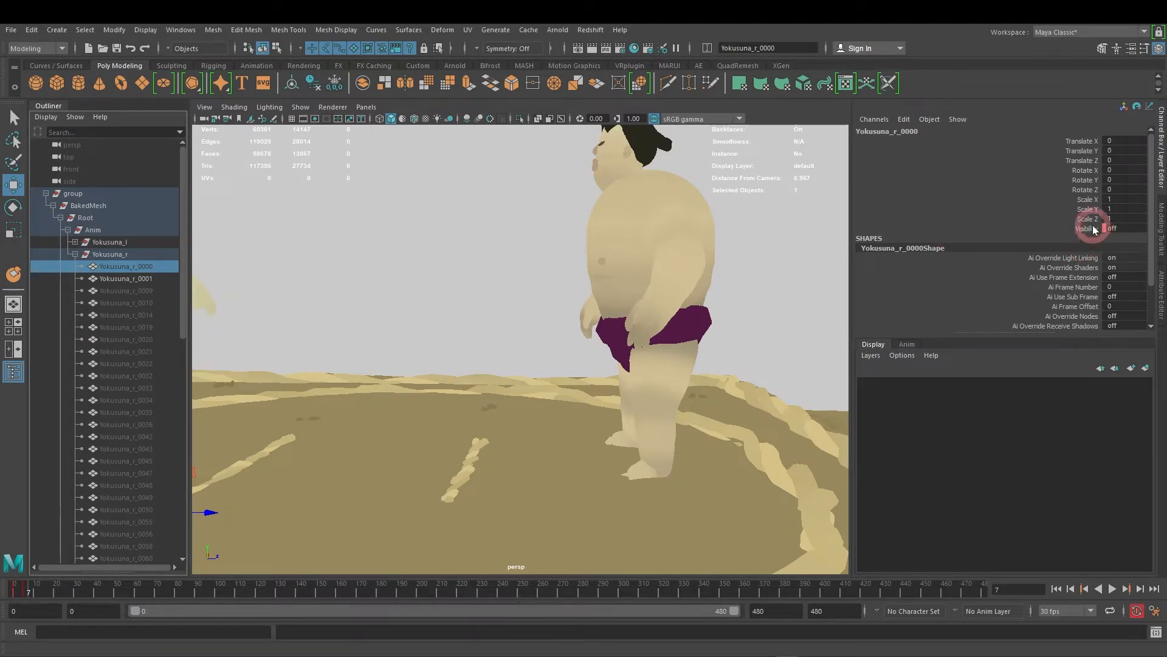
left_click(18, 588)
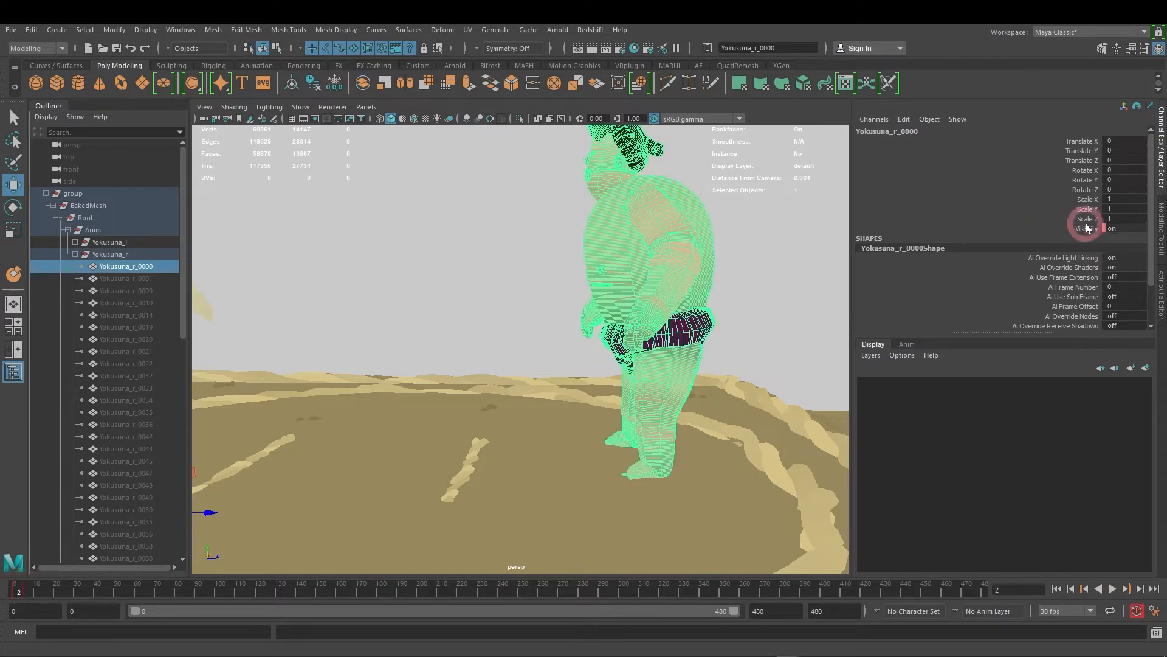
left_click(26, 590)
left_click_drag(26, 592, 28, 594)
Step: Bring both wrestlers into view and scrub between frames 3 and 6 to examine the pose change
scroll(426, 353, "down", 3)
middle_click_drag(419, 350, 620, 369, "alt")
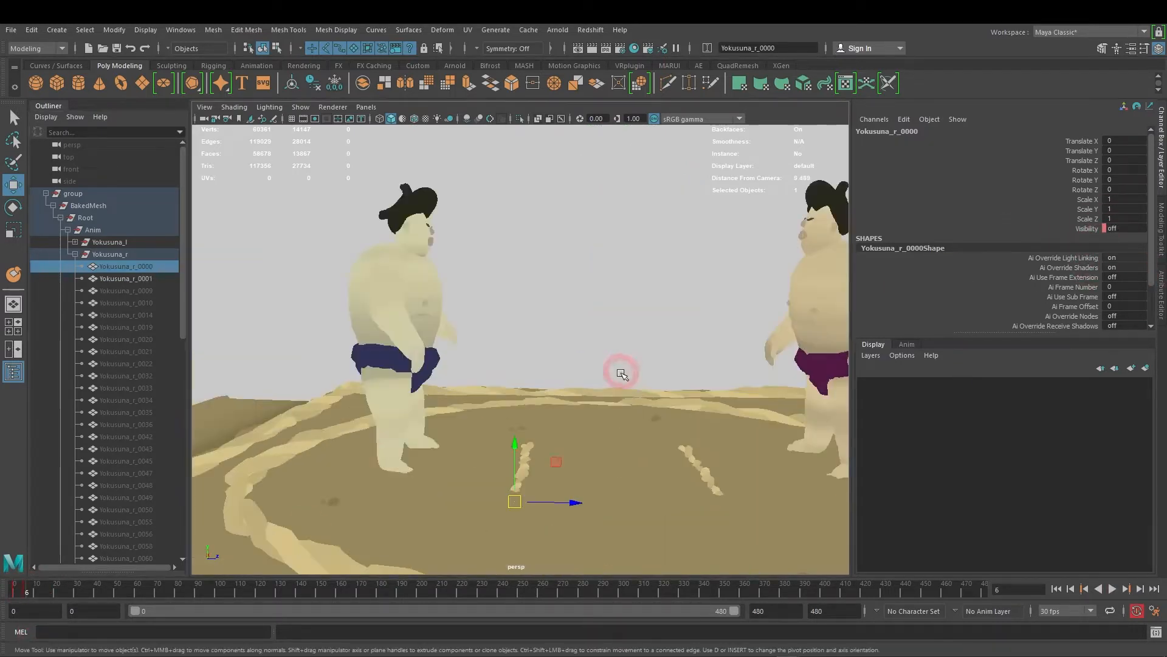
left_click(24, 595)
left_click_drag(25, 598, 20, 594)
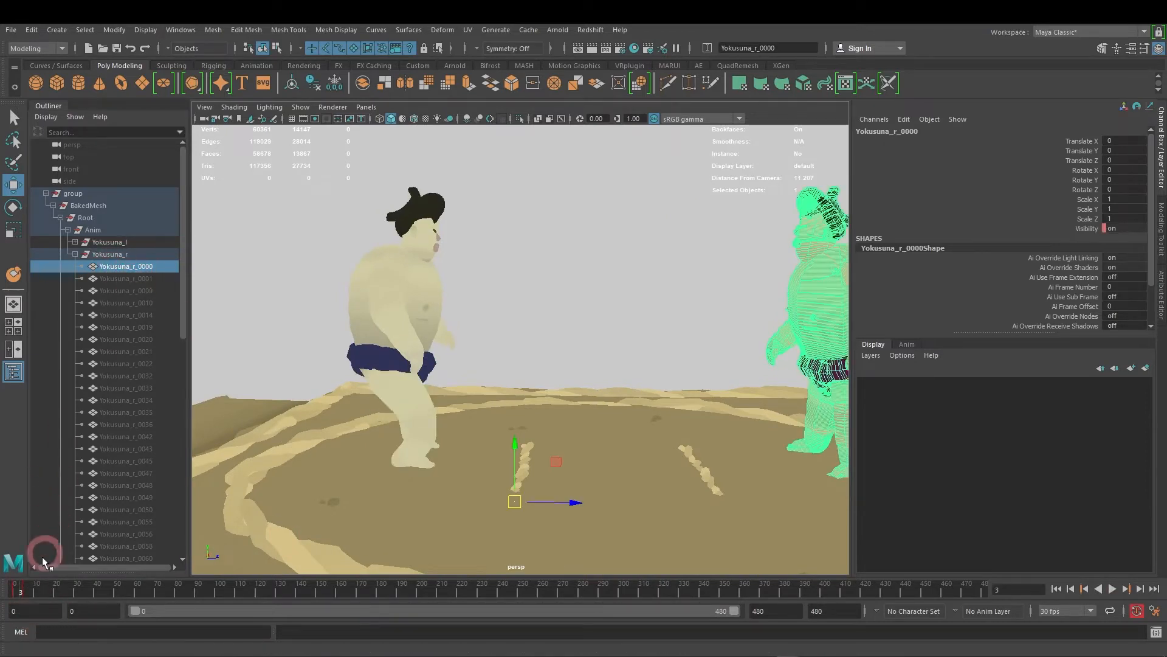
left_click(26, 595)
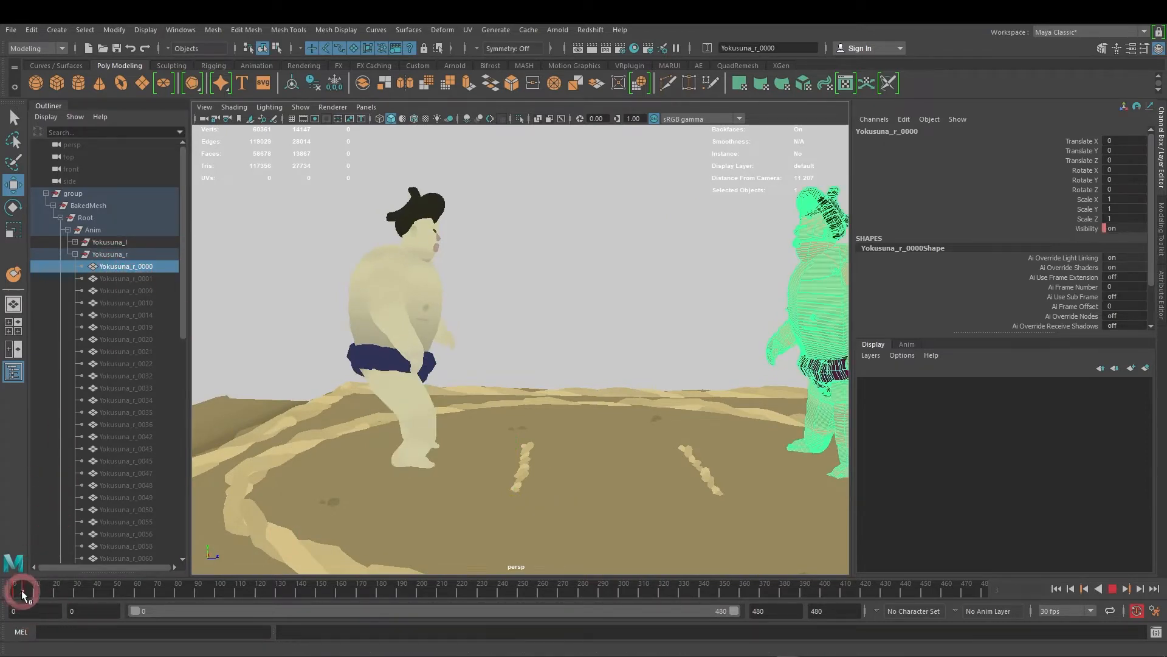
Step: Scrub up to frame 47 while checking Yokusuna_r_0001 and Yokusuna_r_0000 to examine when each mesh switches visibility
left_click(144, 283)
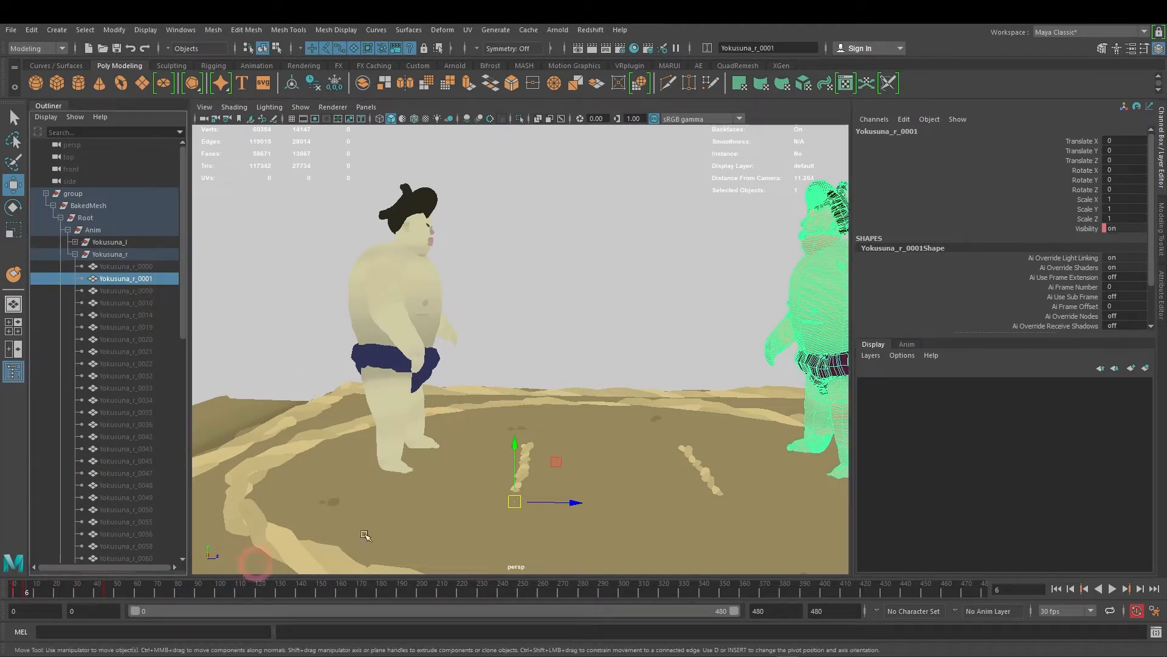
left_click_drag(687, 371, 509, 381, "alt")
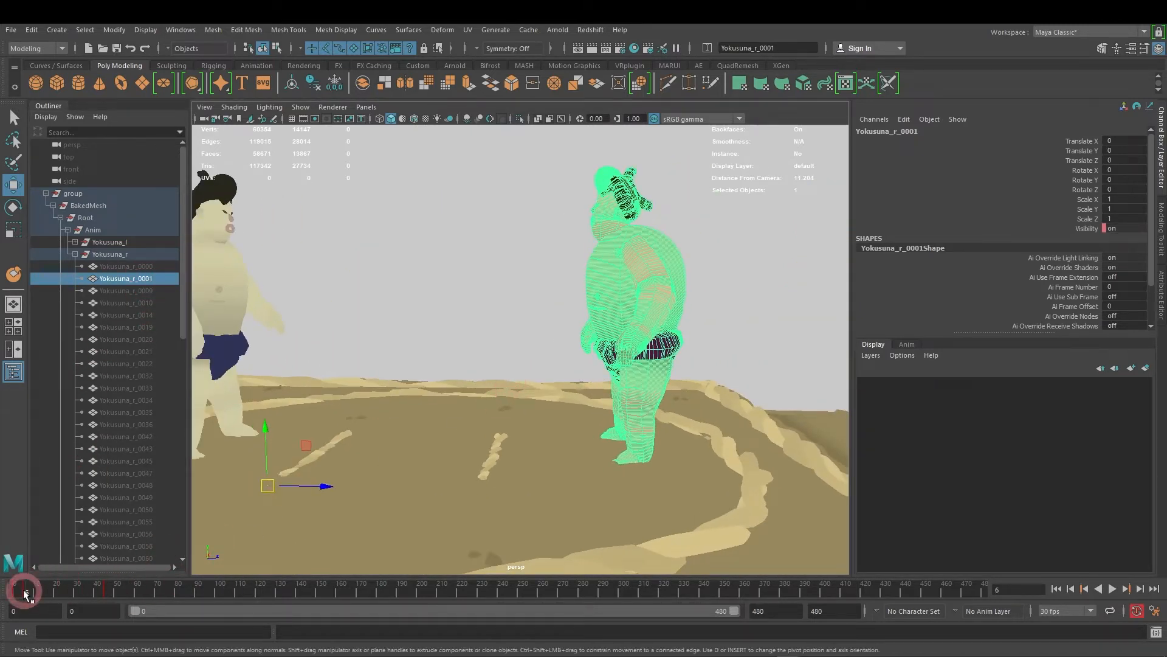
left_click_drag(25, 593, 30, 598)
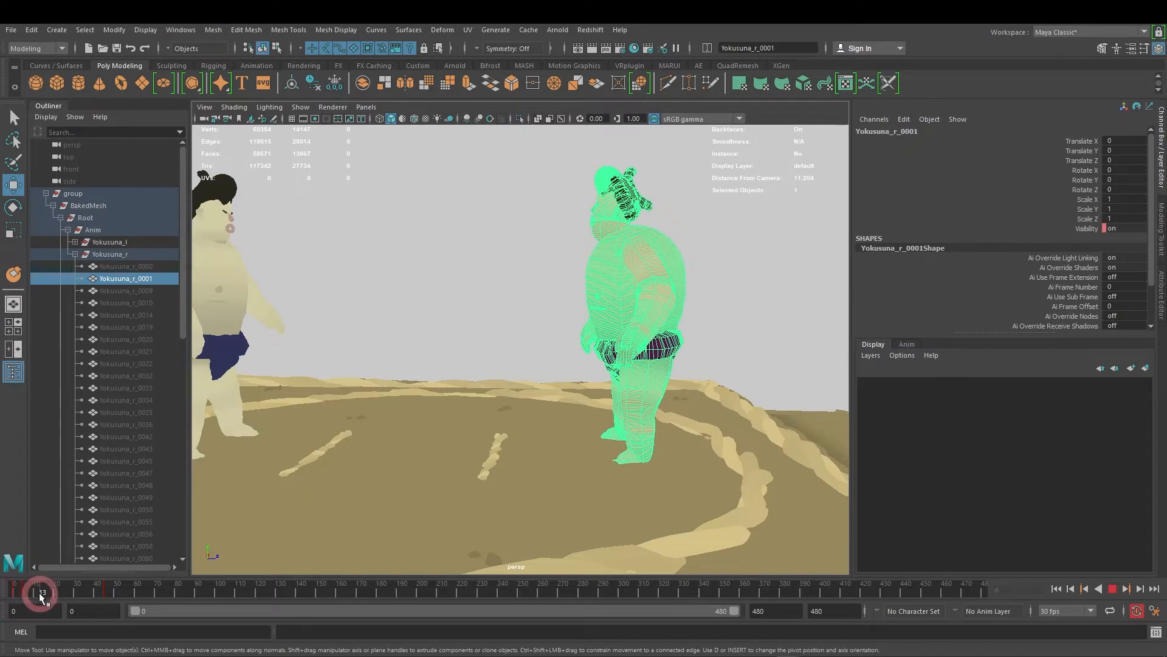
left_click(141, 265)
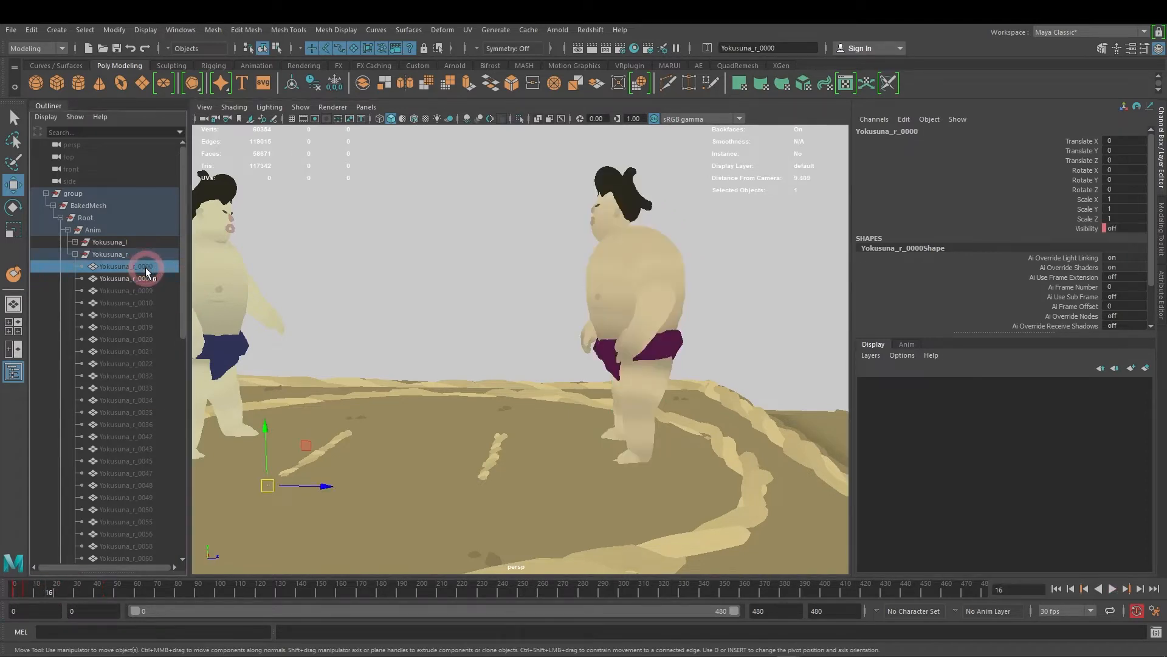
left_click_drag(22, 590, 108, 589)
left_click(123, 283)
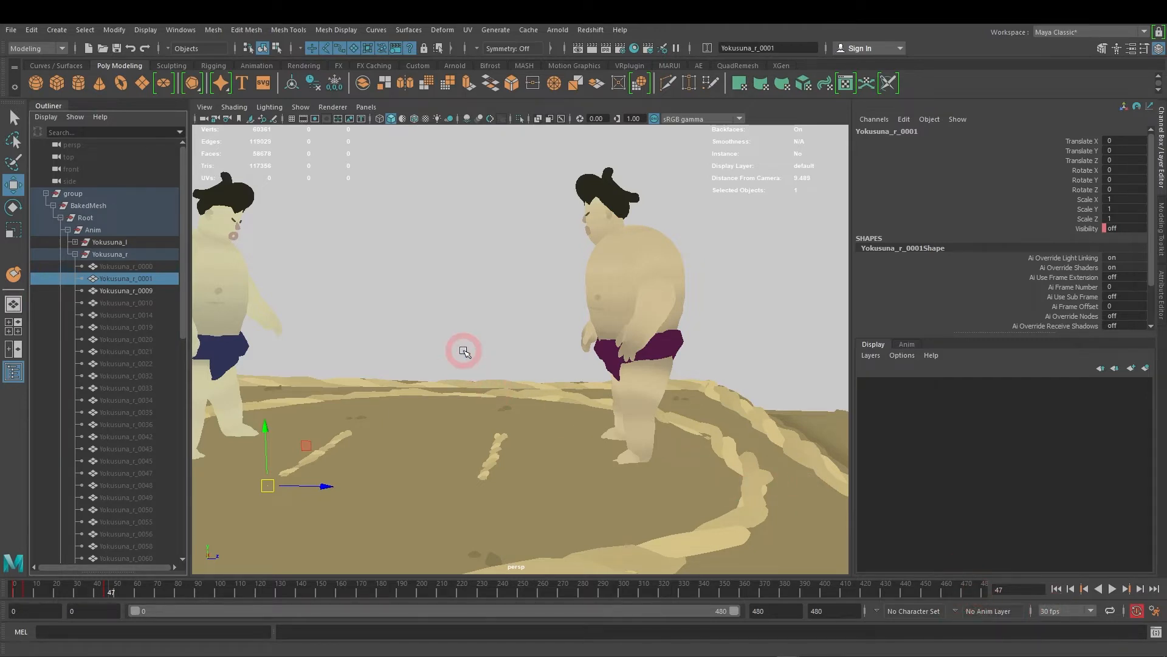
Step: Frame both wrestlers in the ring and set the scene's playback rate to 6 fps
scroll(463, 351, "down", 5)
left_click_drag(482, 357, 509, 377, "alt")
right_click_drag(509, 377, 575, 387, "alt")
mouse_move(575, 388)
left_mouse_down("alt")
mouse_move(608, 392)
mouse_move(581, 389)
left_mouse_up("alt")
scroll(582, 390, "up", 5)
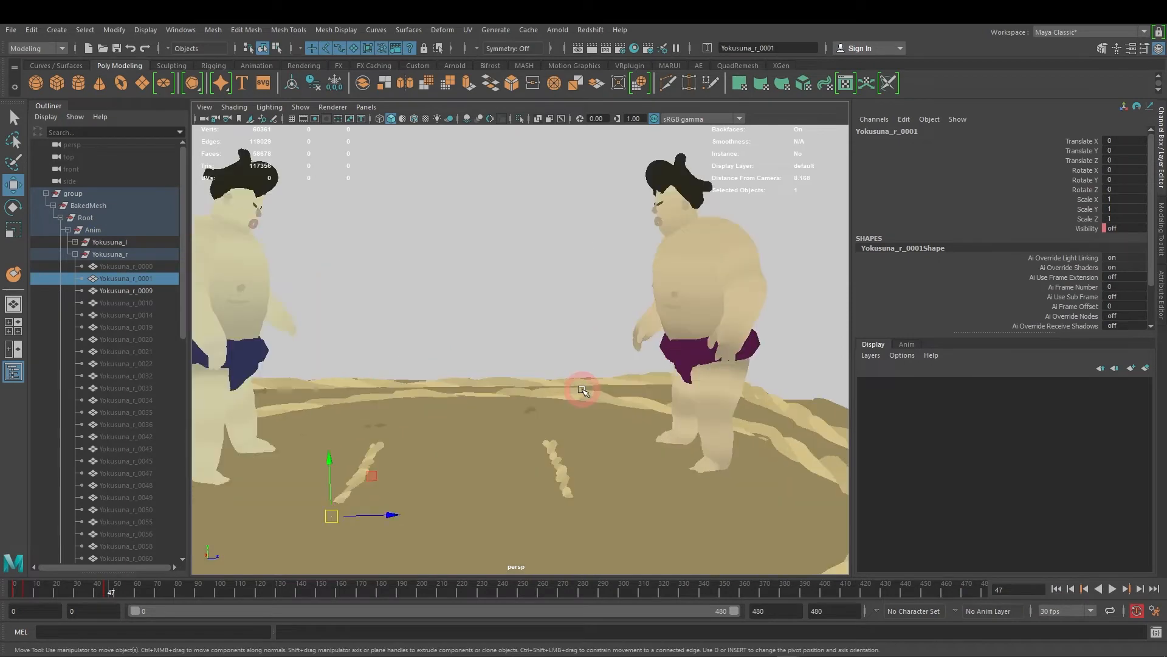
left_click(1088, 612)
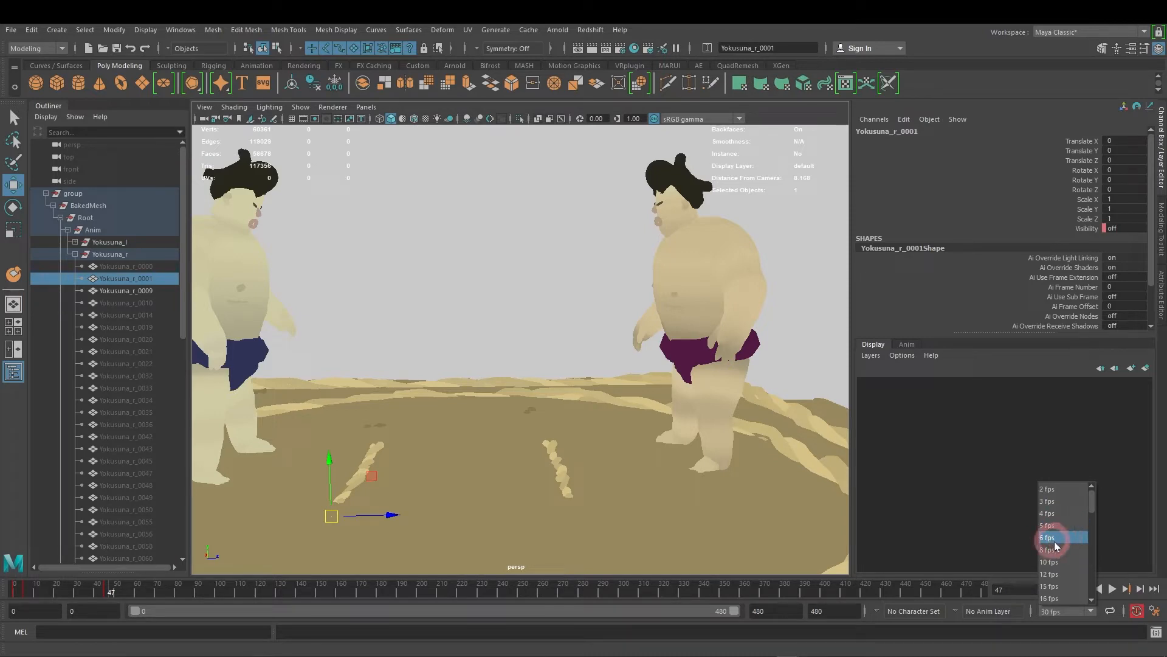
left_click(1062, 541)
Step: Scrub the opening frames at the new frame rate and stop at frame 2 to check the mesh swaps
left_click_drag(88, 595, 28, 596)
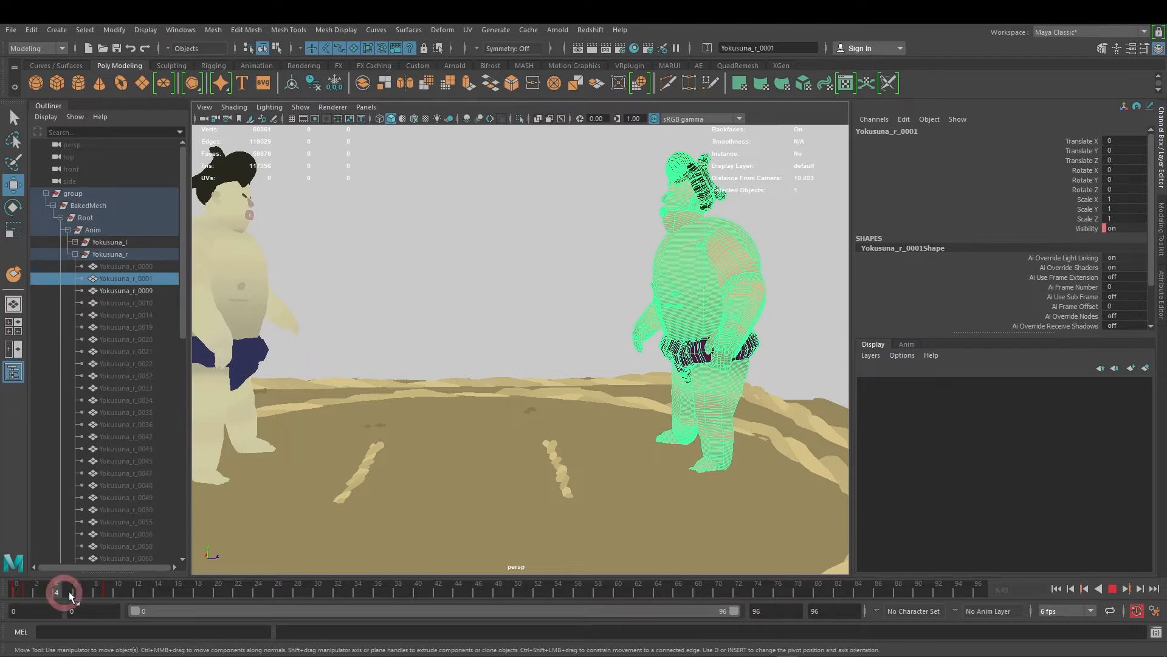
mouse_move(101, 589)
left_mouse_down()
mouse_move(133, 592)
mouse_move(24, 595)
mouse_move(35, 596)
left_mouse_up()
left_click(1112, 589)
left_click(55, 630)
mouse_move(84, 590)
left_mouse_down()
mouse_move(141, 590)
mouse_move(35, 590)
left_mouse_up()
left_click(1116, 545)
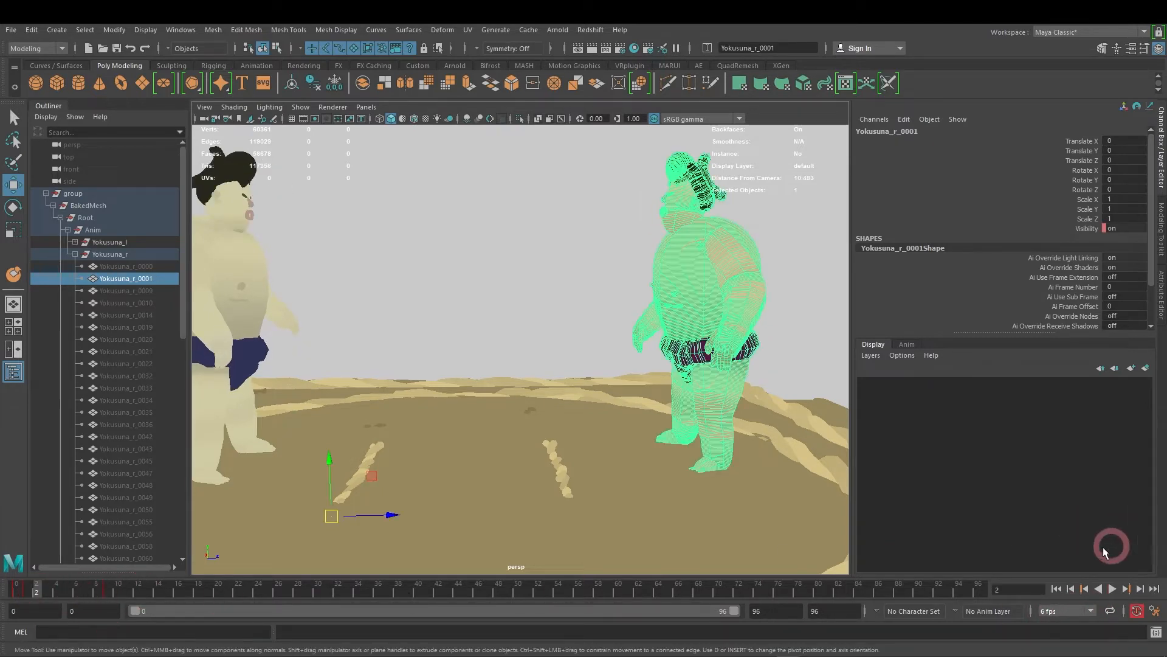
Step: Return to the start of the animation and play it forward with the whole ring in view
left_click(1073, 612)
left_click(30, 586)
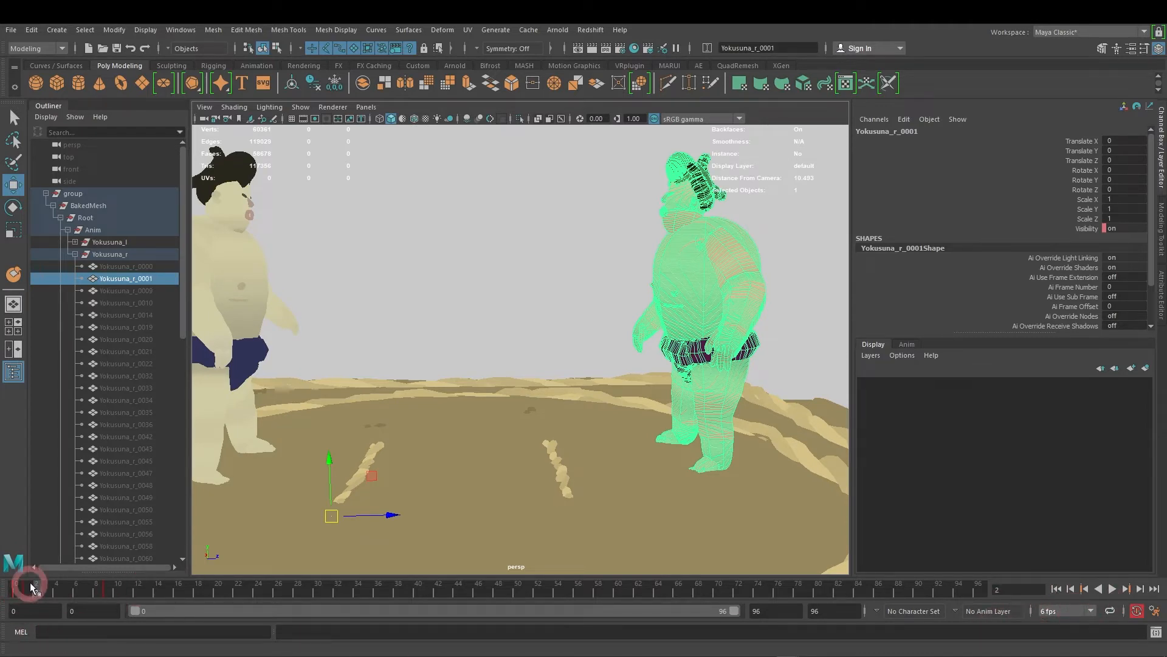
left_click(1057, 588)
left_click(1112, 589)
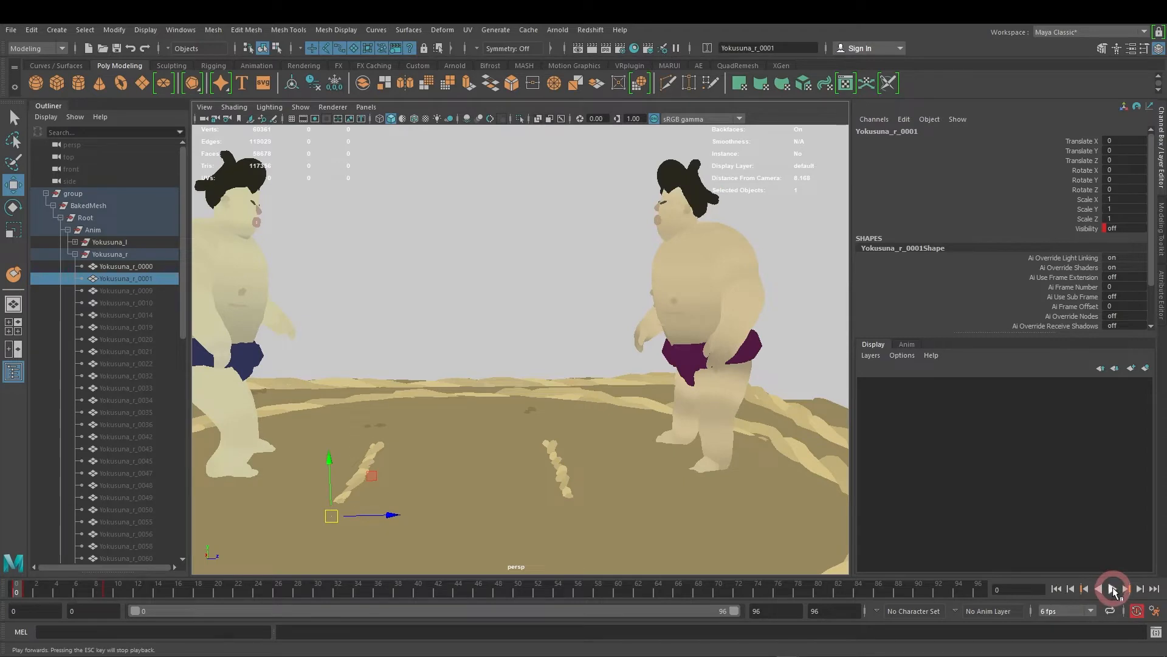
scroll(511, 337, "down", 5)
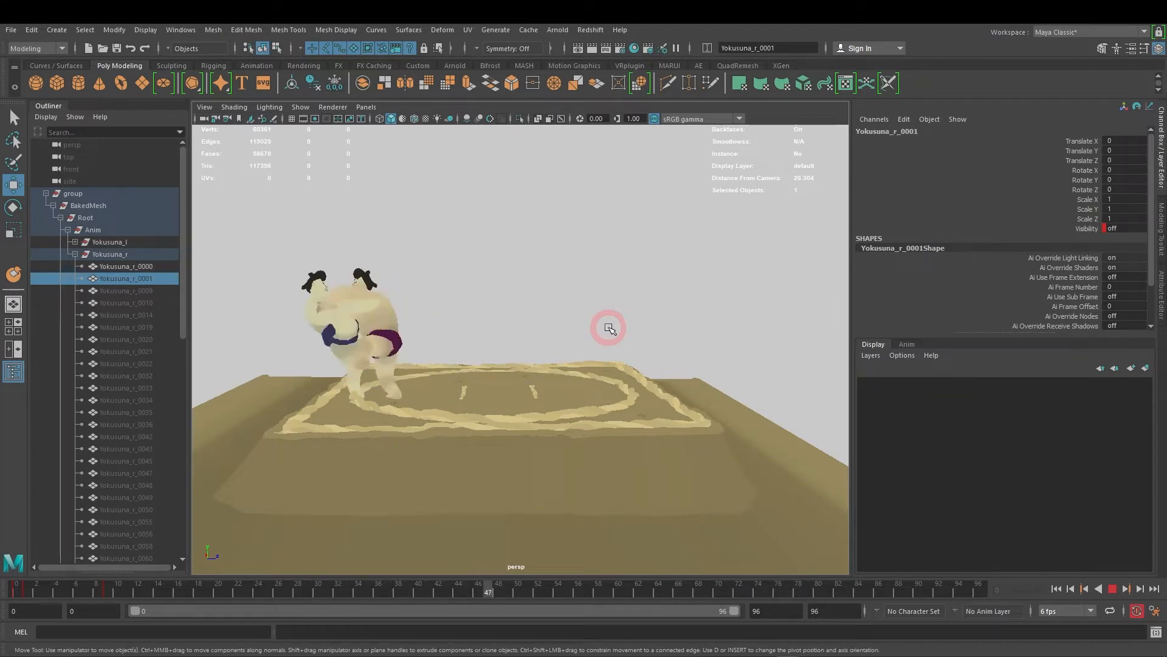
Step: Stop the playback and collapse the Yokusuna_r group in the Outliner
left_click(1112, 589)
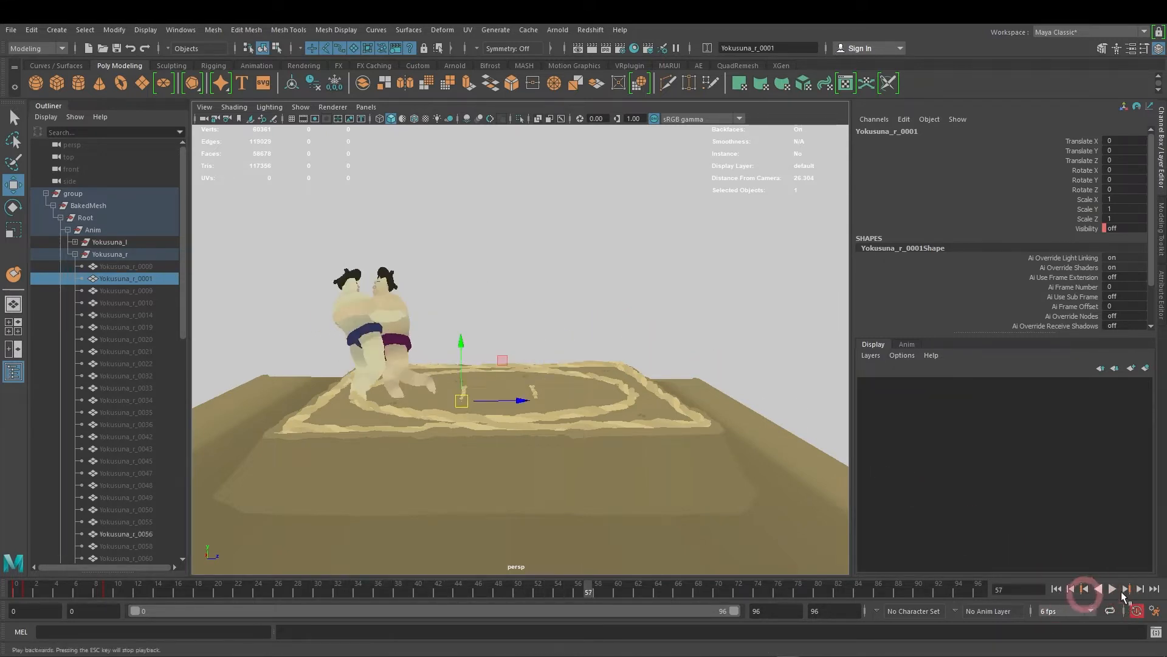
left_click(76, 254)
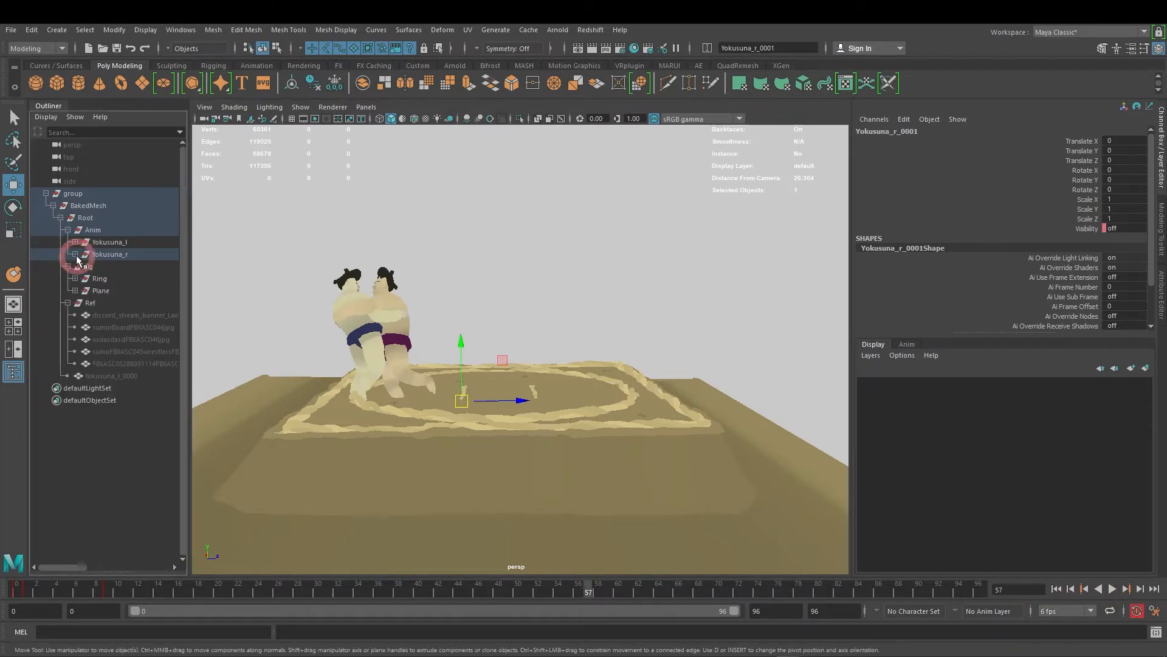
Step: Set the playback rate to 24 fps and scrub the opening frames up to frame 10
left_click(1073, 611)
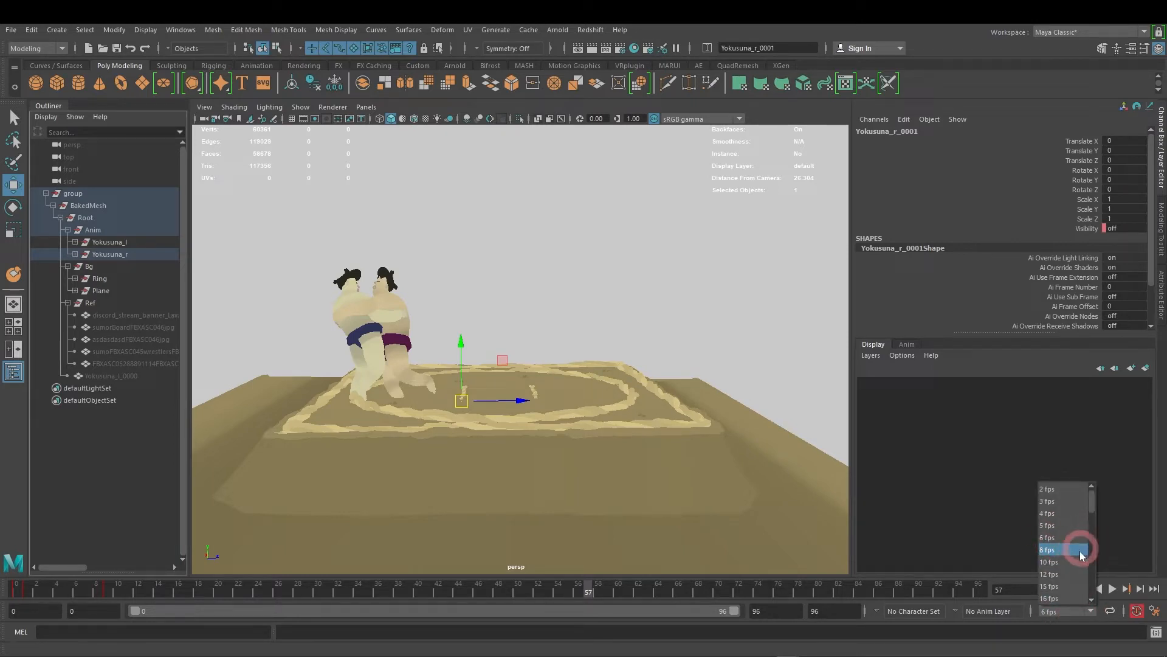
scroll(1064, 566, "down", 1)
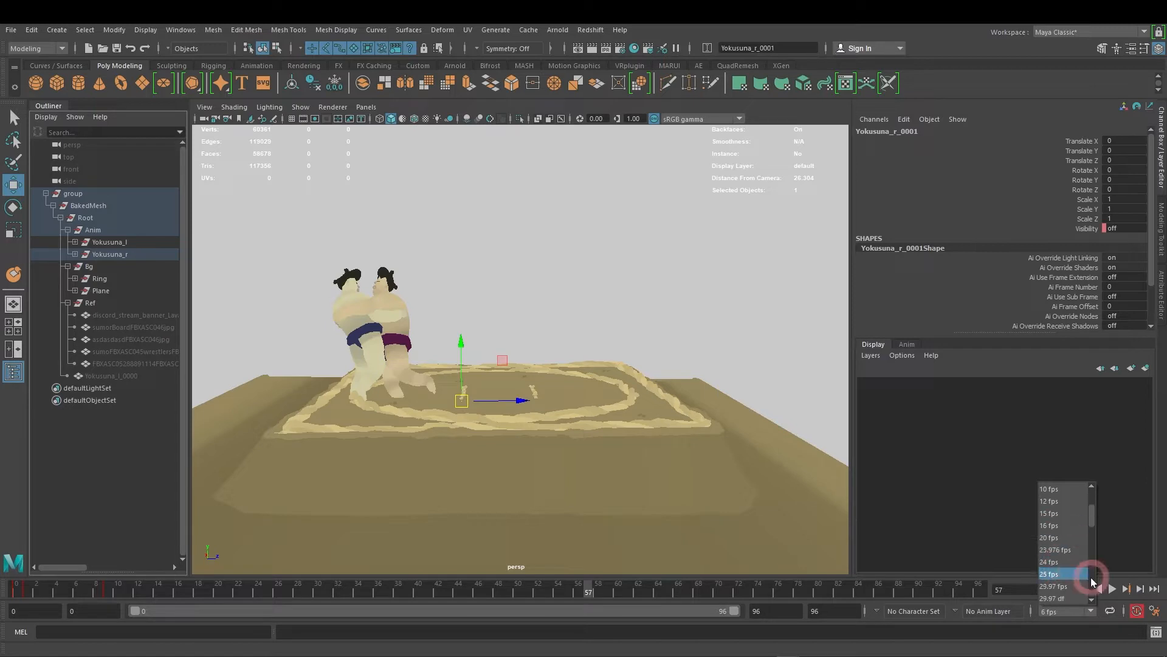
left_click(1060, 563)
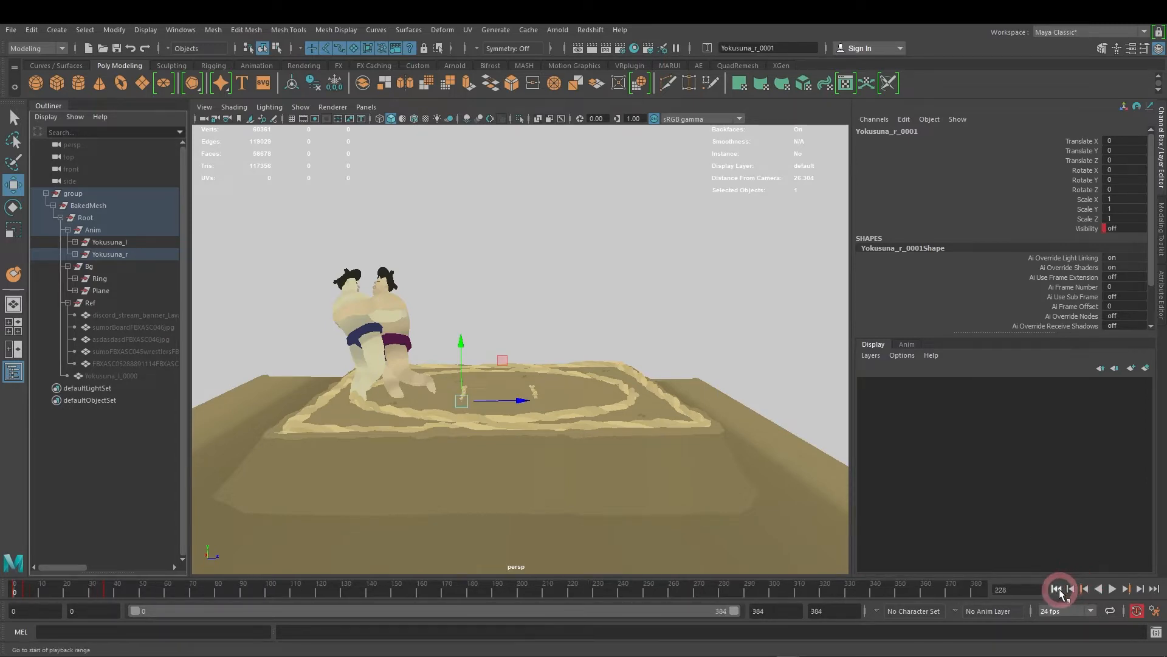
left_click(16, 590)
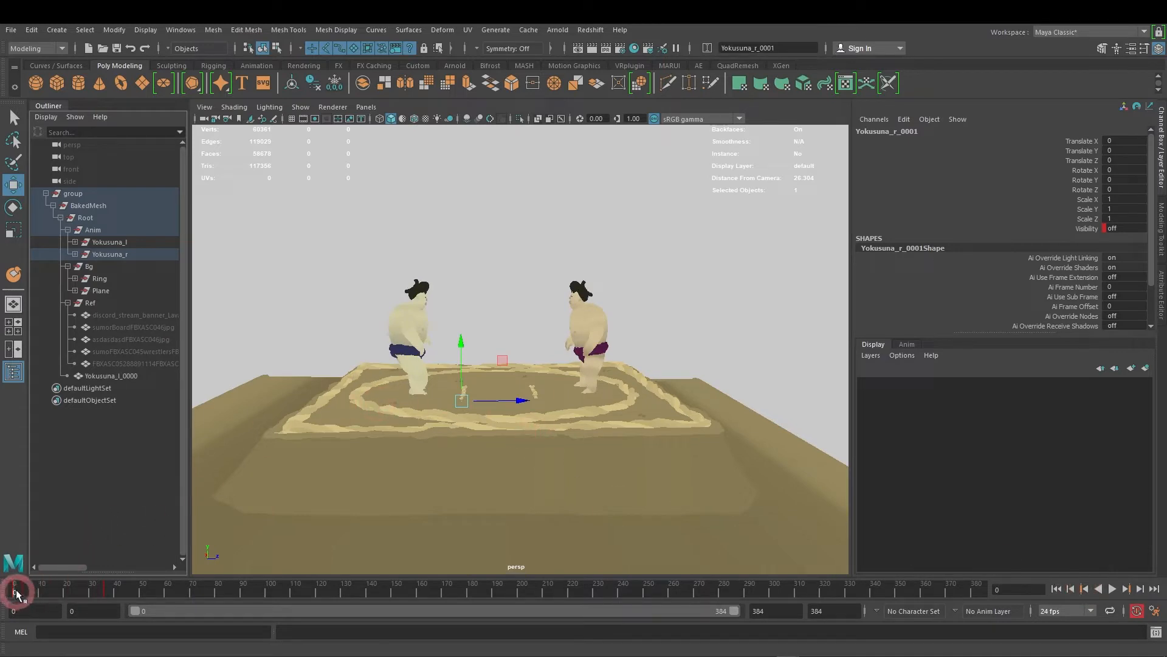
mouse_move(18, 592)
left_mouse_down()
mouse_move(99, 593)
mouse_move(41, 593)
left_mouse_up()
scroll(547, 372, "up", 5)
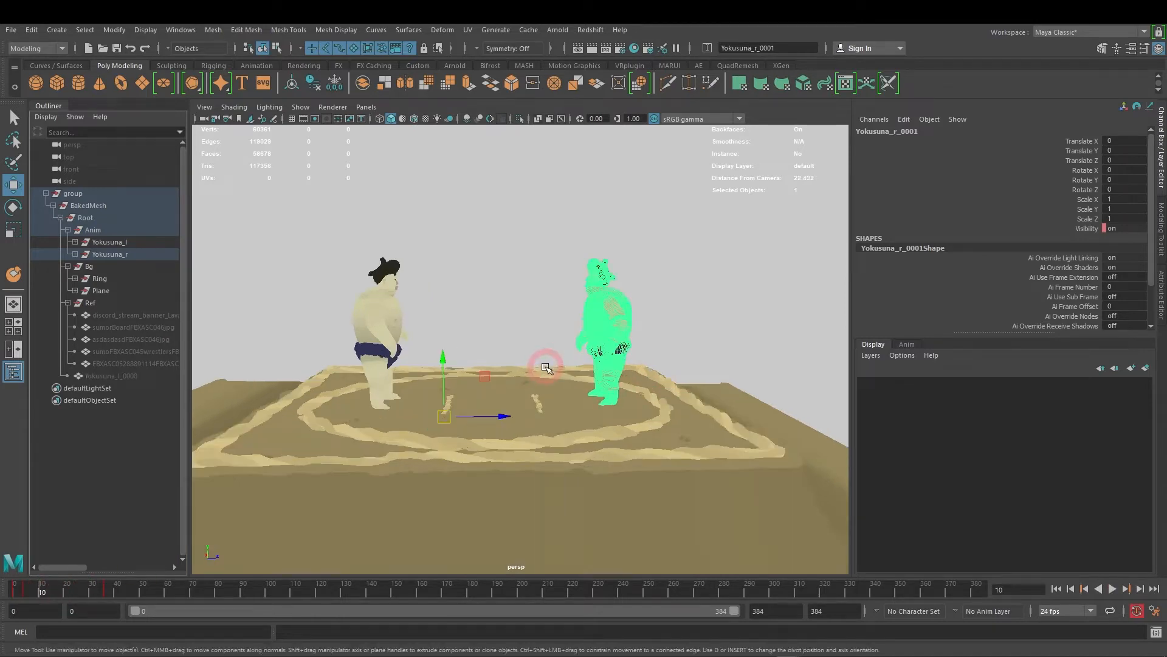
Step: Browse the available playback rates and choose 24 fps again
left_click(1082, 611)
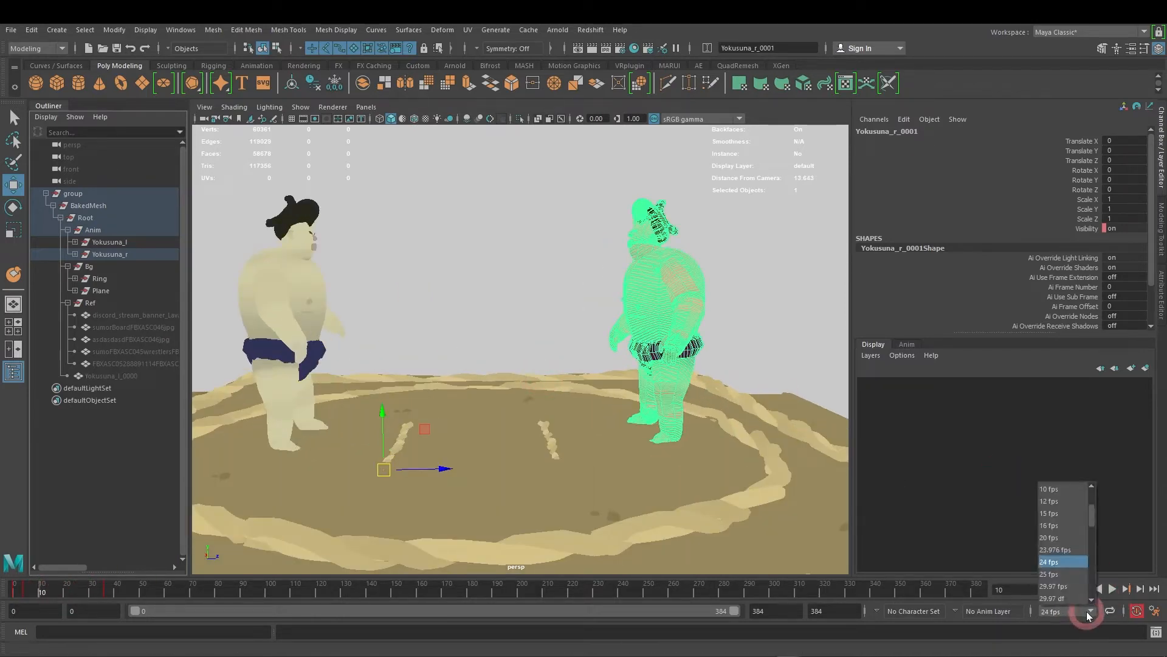
left_click_drag(1094, 522, 1089, 509)
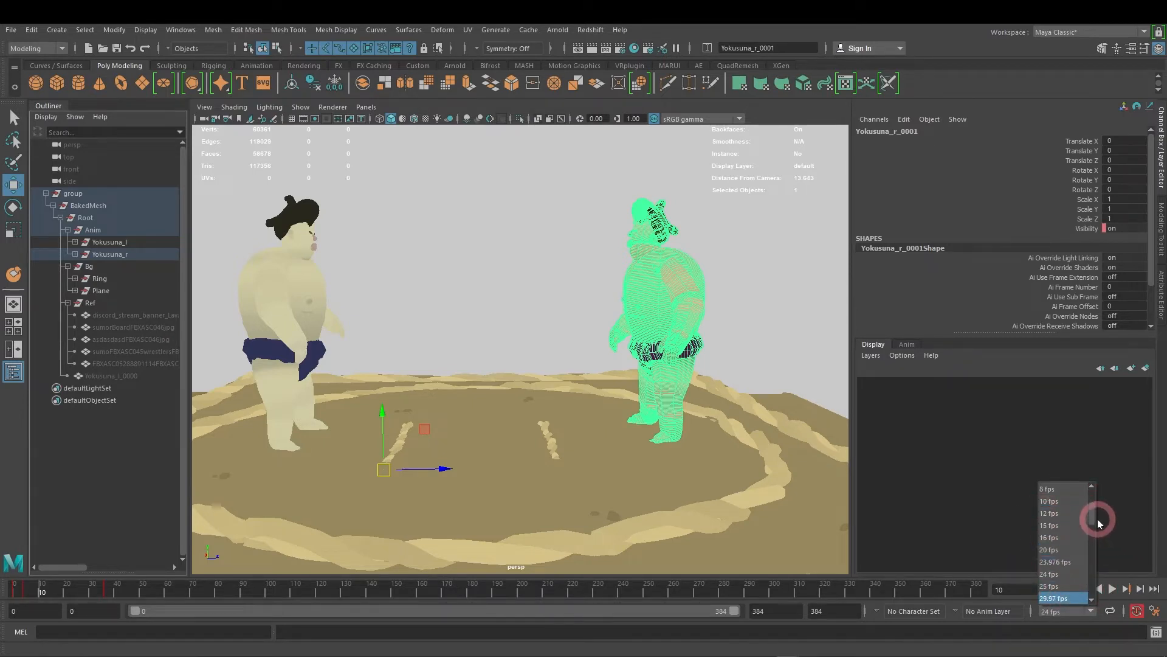
left_click(1031, 625)
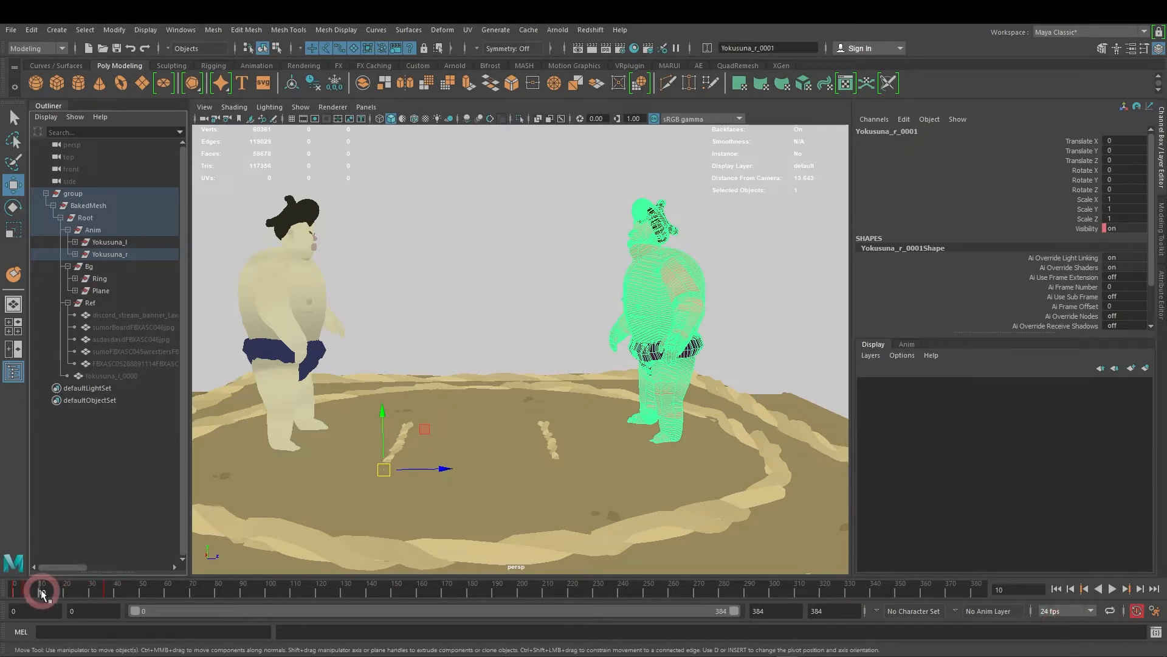
left_click(1074, 612)
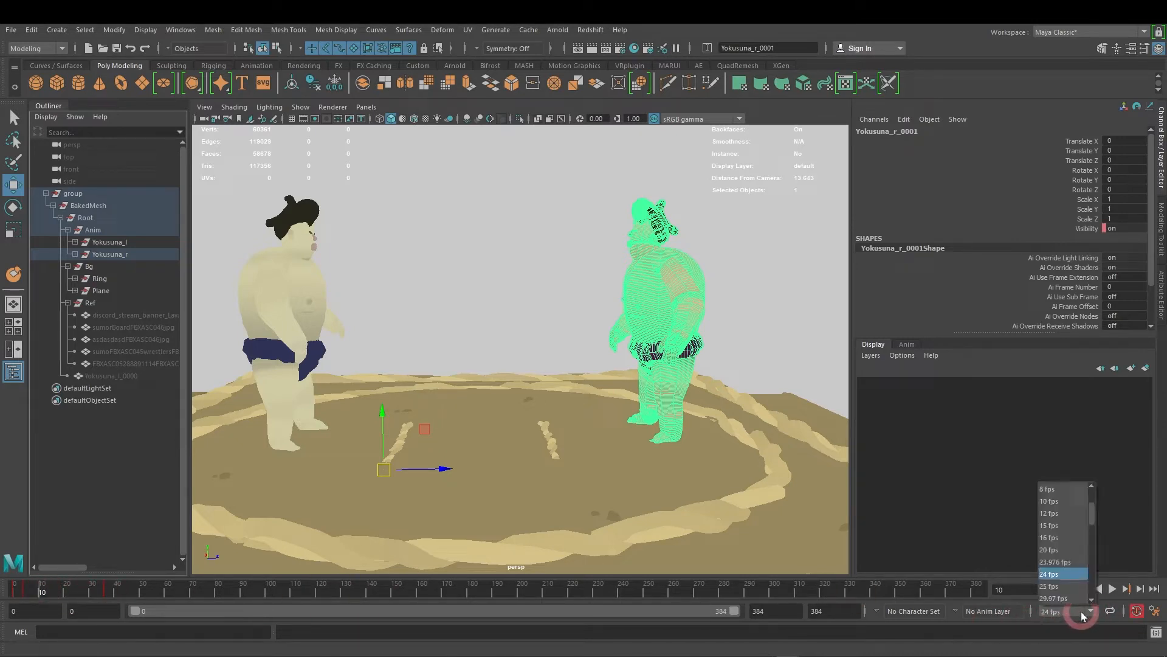
left_click(1072, 574)
Step: Play the animation from the start at 24 fps with the whole ring in view, stopping at frame 328
left_click_drag(502, 454, 408, 456, "alt")
mouse_move(39, 592)
left_mouse_down()
mouse_move(18, 593)
mouse_move(61, 593)
left_mouse_up()
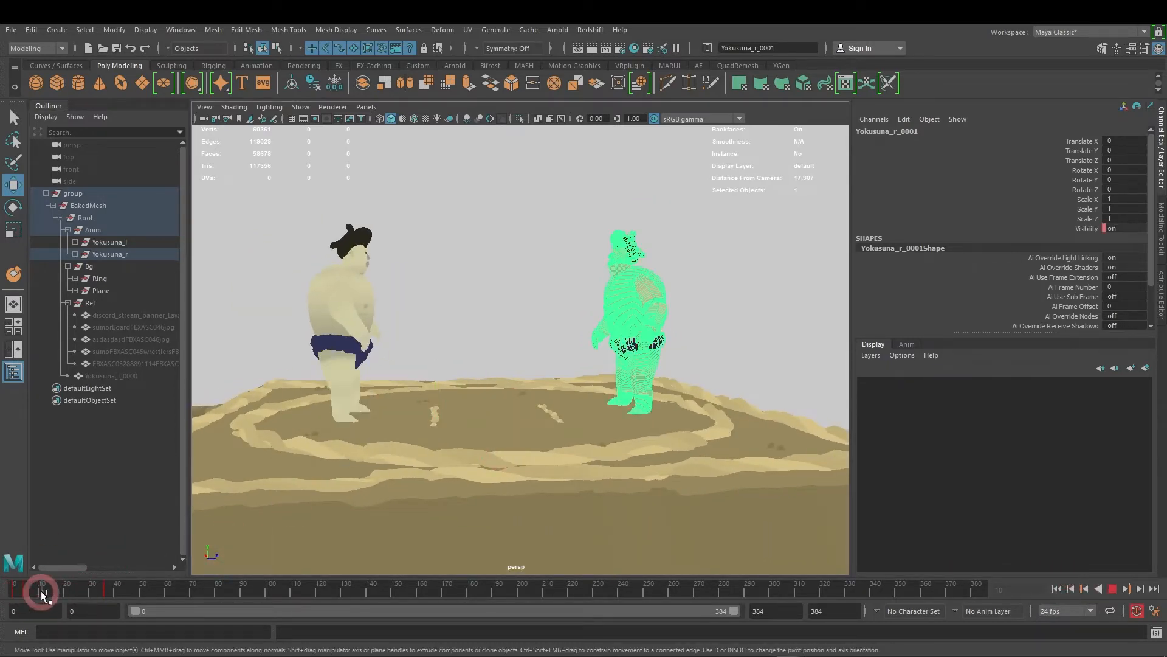
left_click(1056, 588)
left_click(1112, 589)
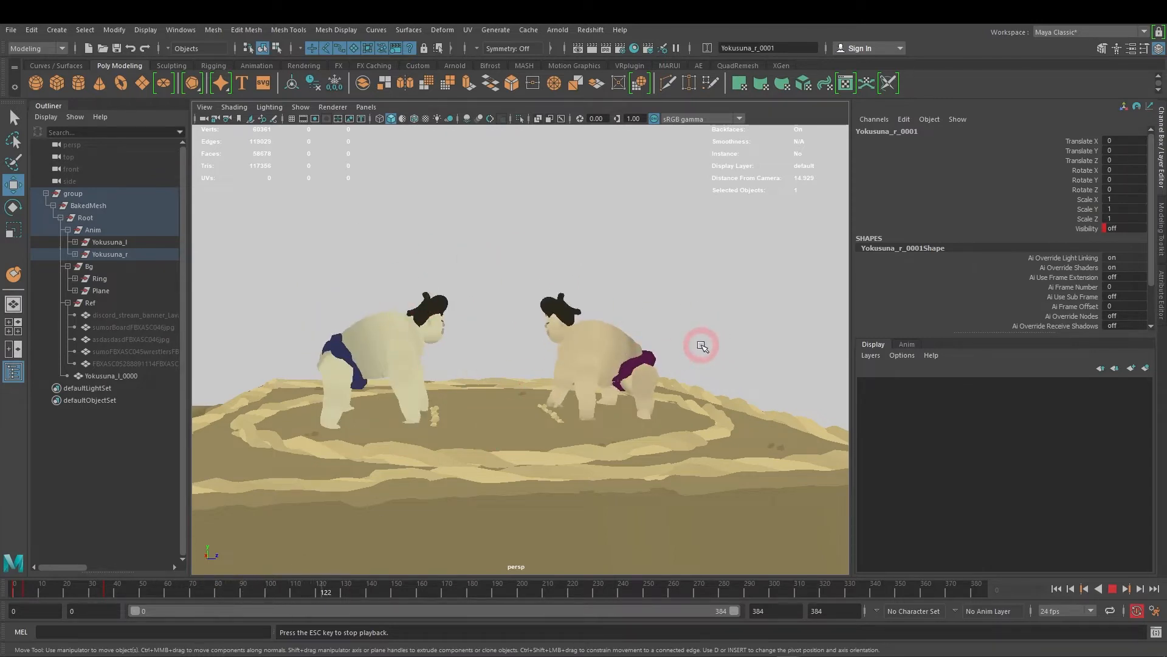
scroll(698, 345, "down", 5)
mouse_move(697, 347)
left_mouse_down("alt")
mouse_move(666, 352)
mouse_move(676, 353)
left_mouse_up("alt")
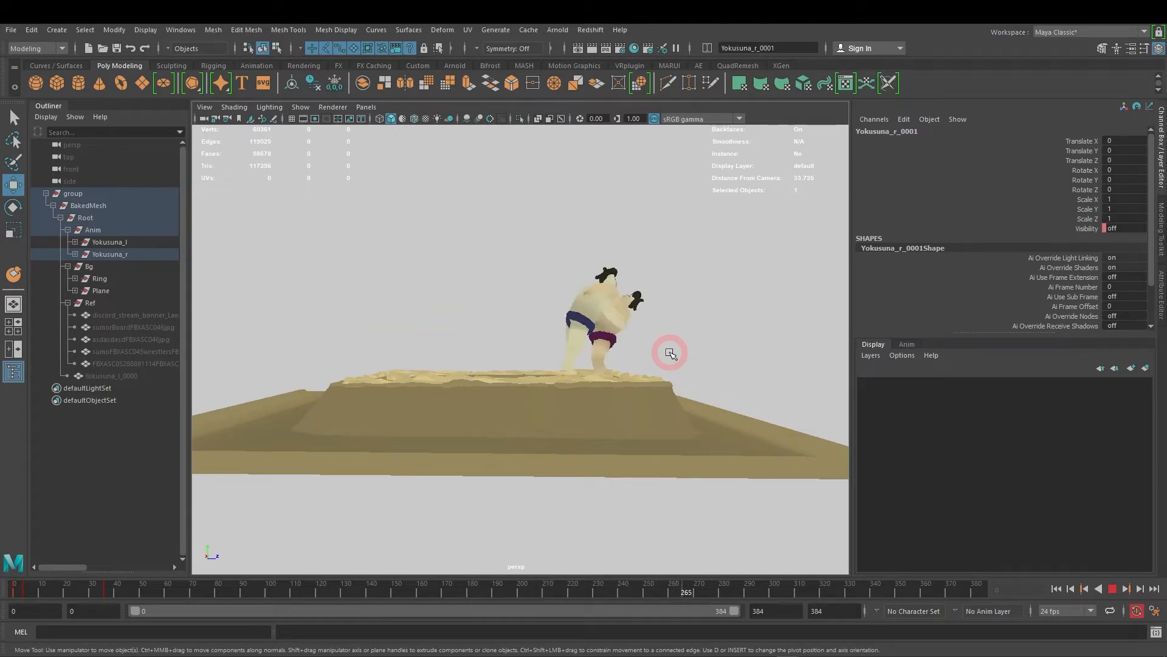
left_click_drag(607, 396, 742, 404, "alt")
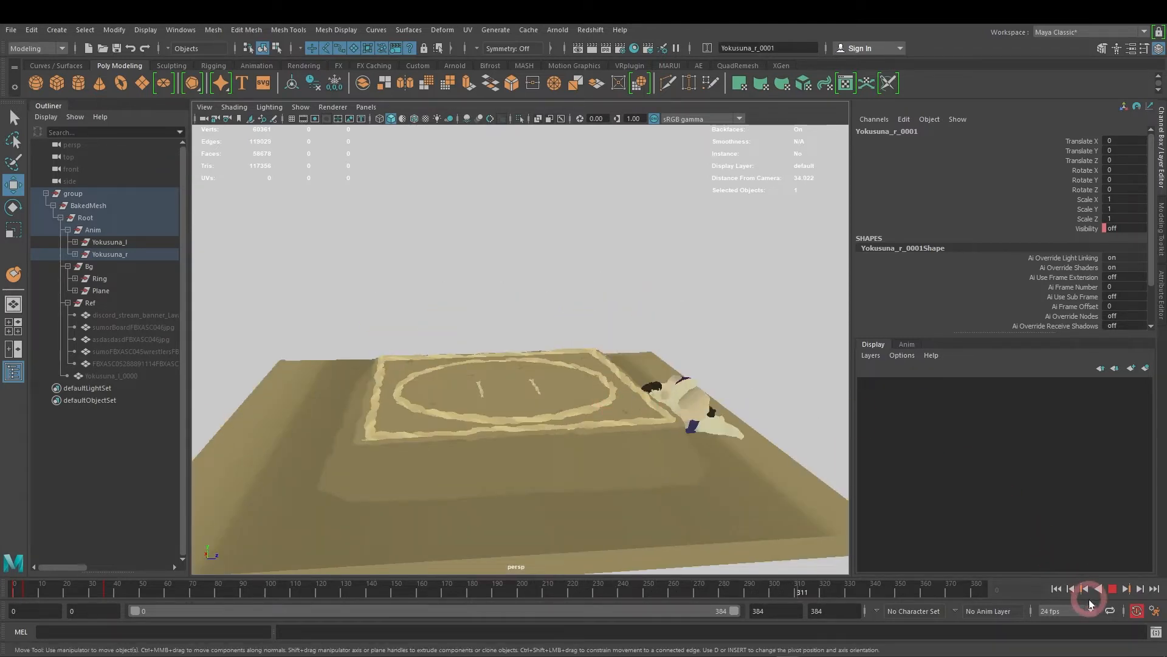
left_click(1112, 590)
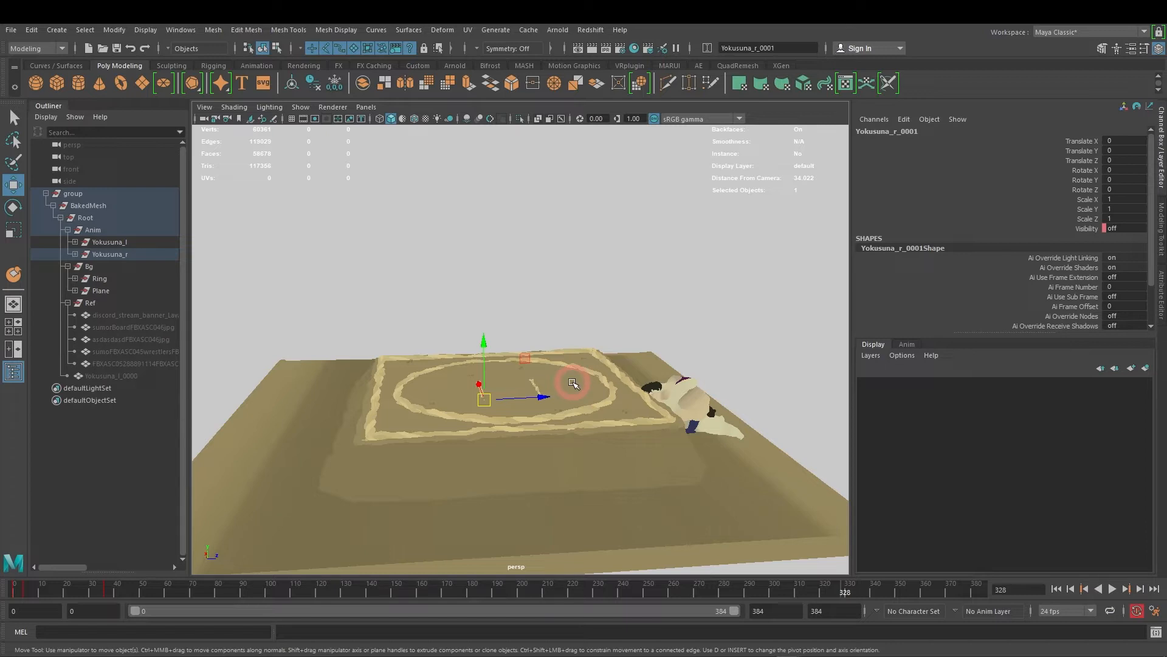
Step: Scrub the opening frames up to frame 31 and set the playback rate to 6 fps
left_click(55, 594)
left_click_drag(35, 586, 94, 594)
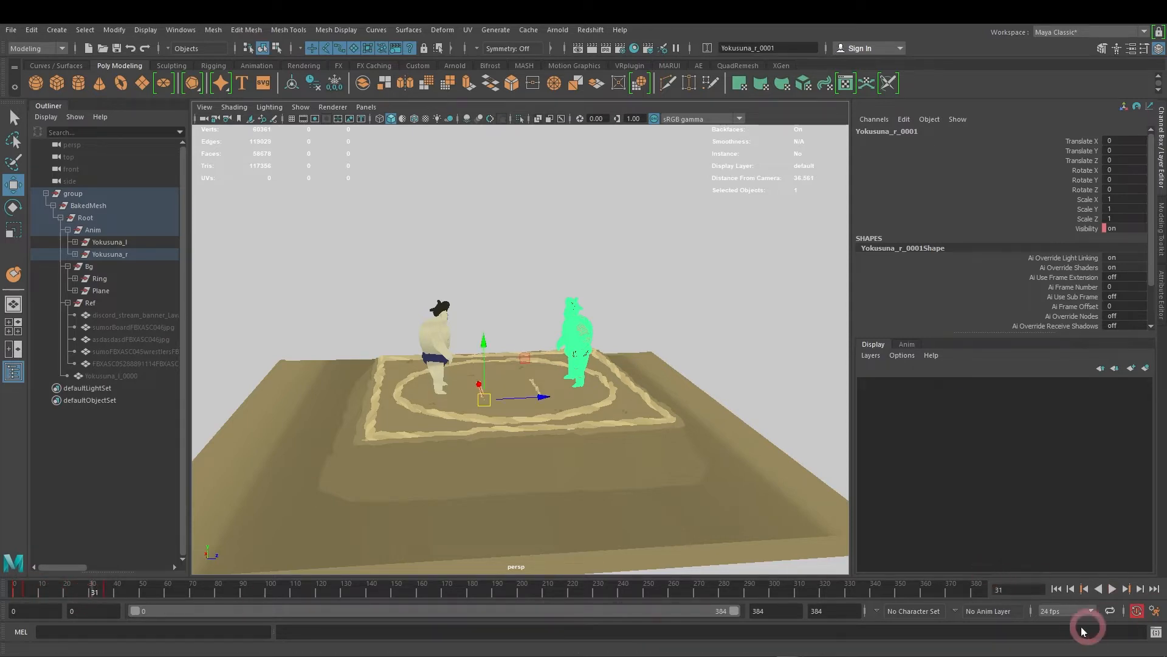
left_click(1070, 611)
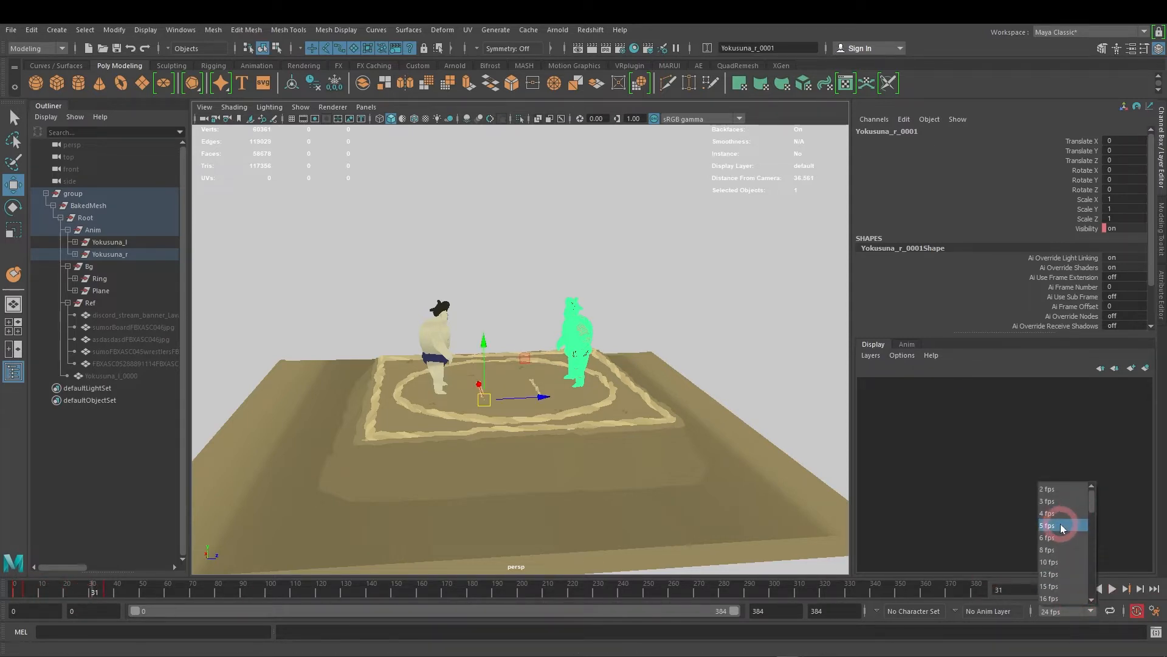
left_click(1059, 537)
Step: Play the bout from the first frame at 6 fps with the full ring in view, and return to frame 0
left_click(1056, 588)
left_click(1112, 589)
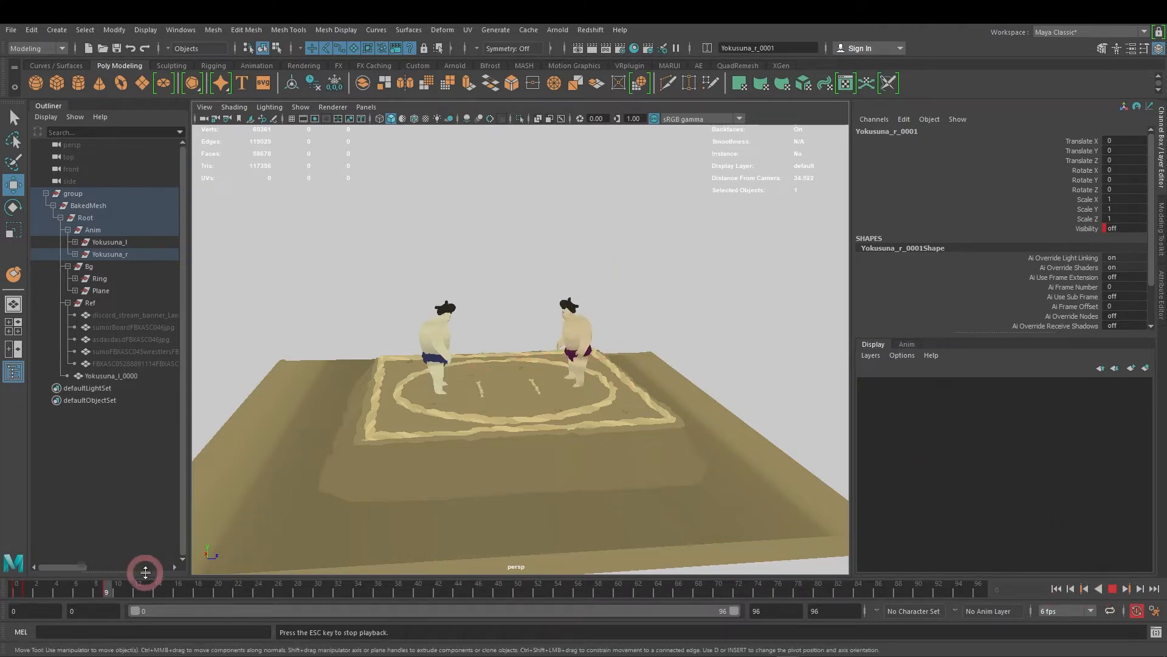
left_click_drag(745, 387, 658, 401, "alt")
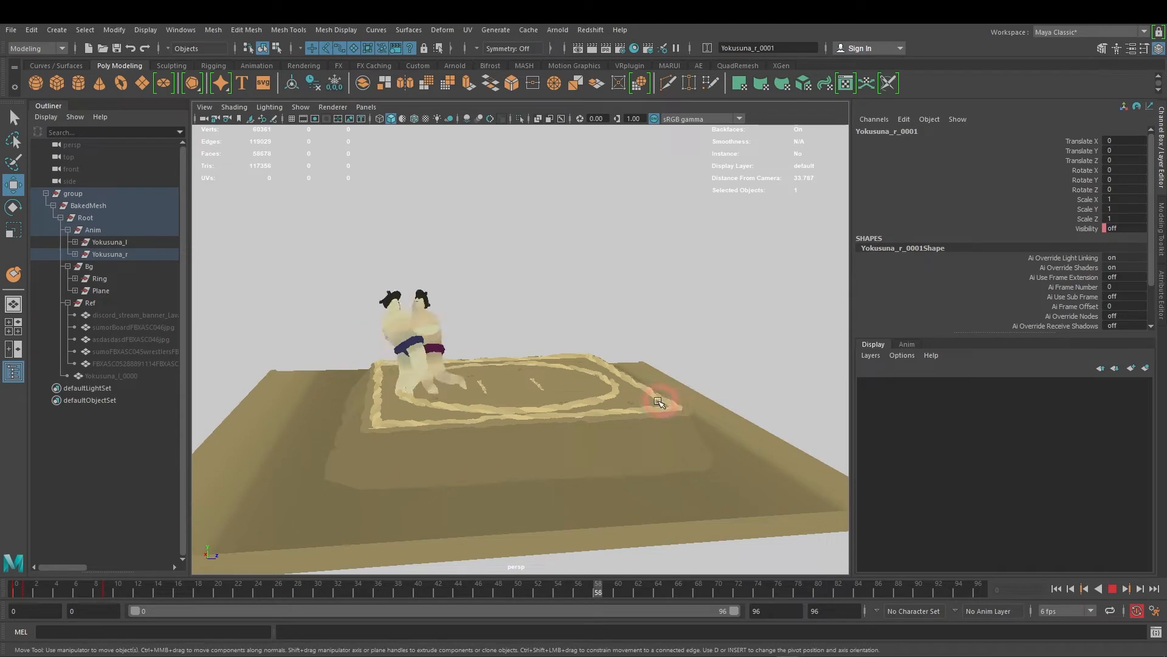
left_click_drag(735, 397, 698, 399, "alt")
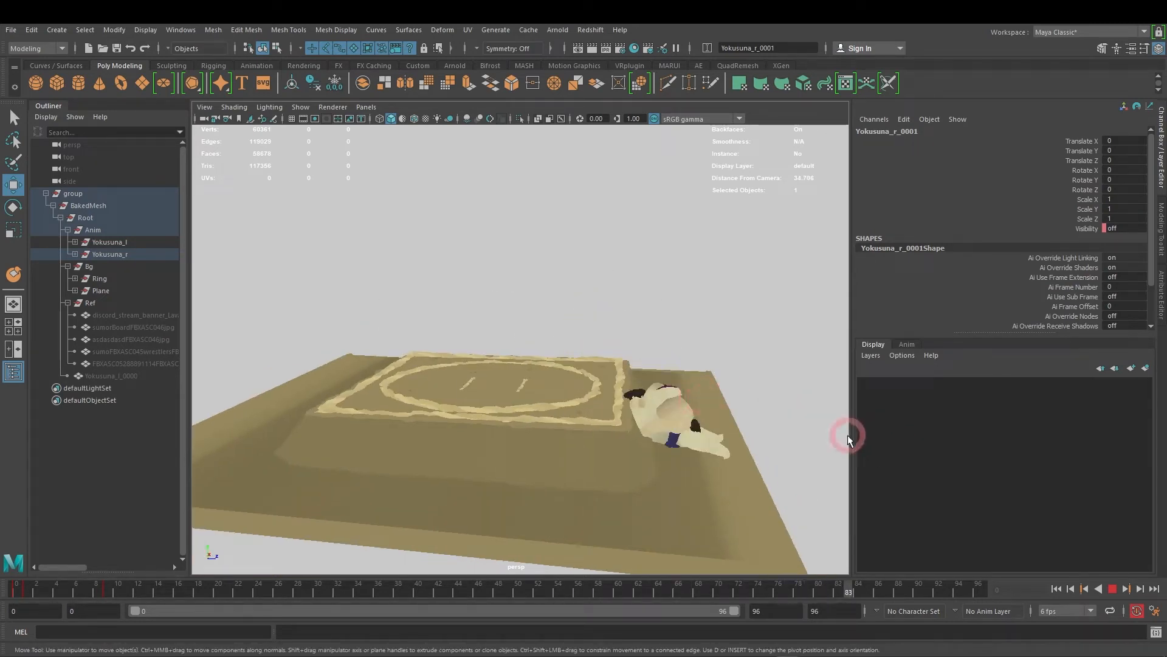
left_click(1113, 588)
left_click(1057, 591)
left_click_drag(571, 393, 612, 387, "alt")
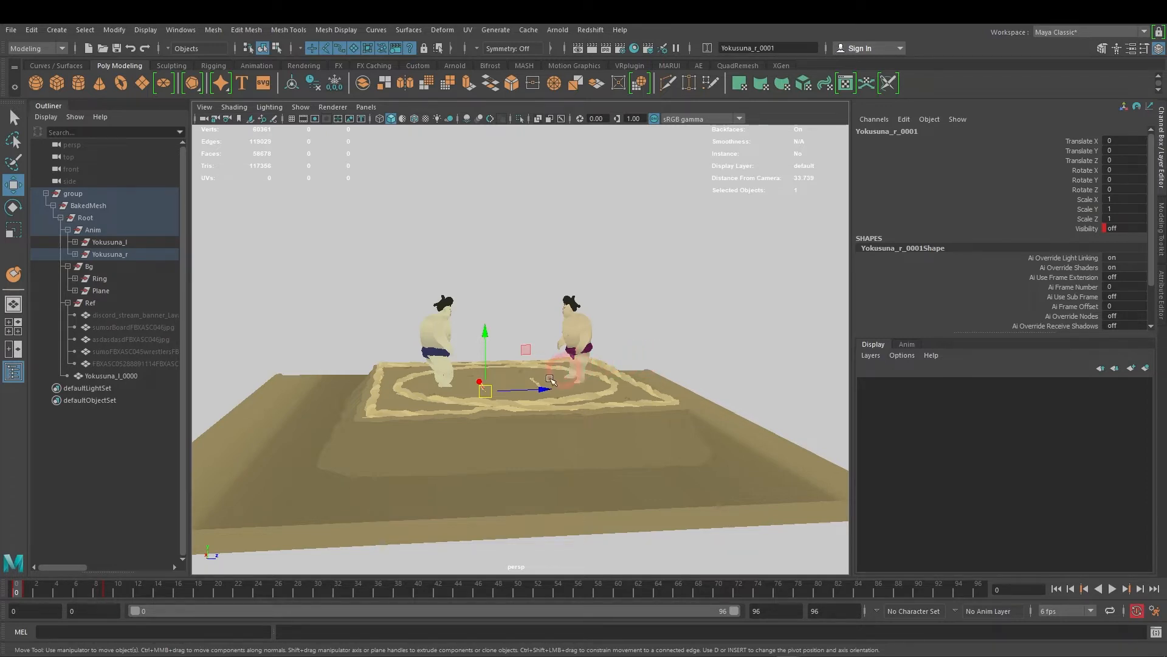
Step: Try to shift the visibility key of Yokusuna_r_0001 along the timeline and undo the change
left_click_drag(48, 596, 348, 602)
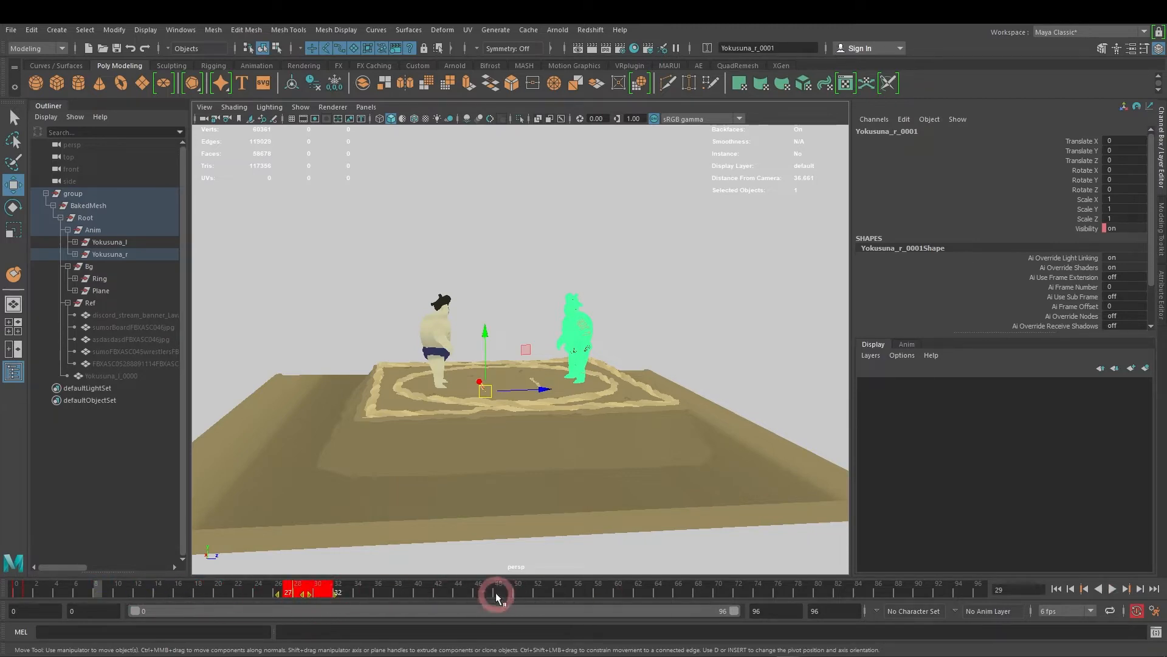
key("ctrl+z")
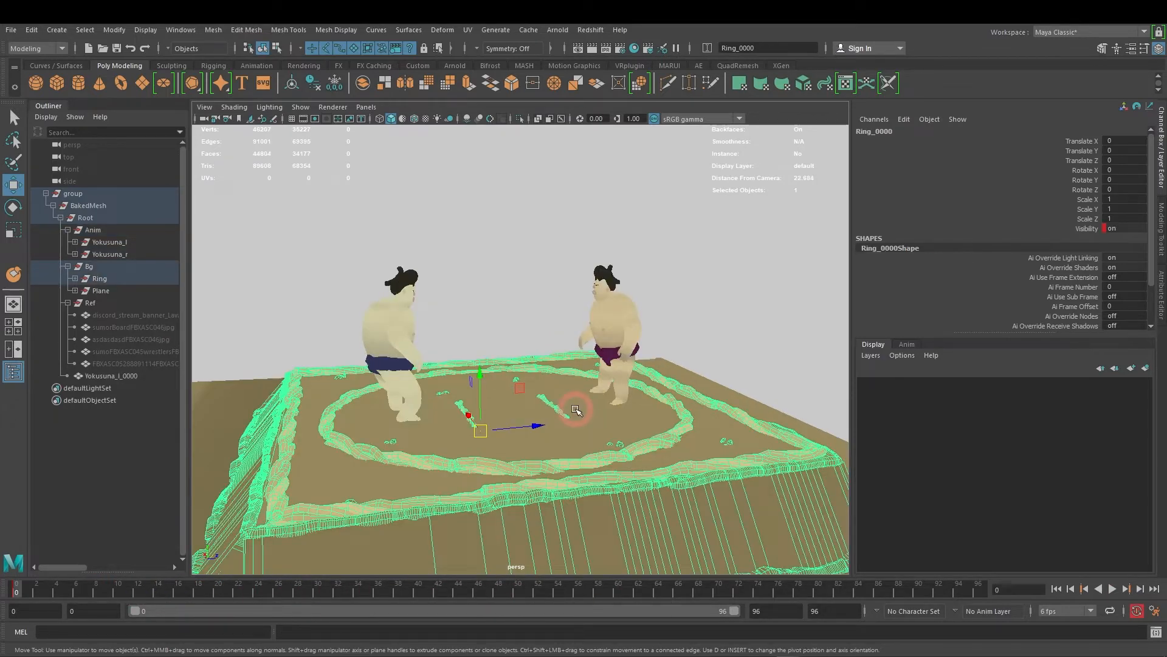
left_click_drag(696, 426, 627, 434, "alt")
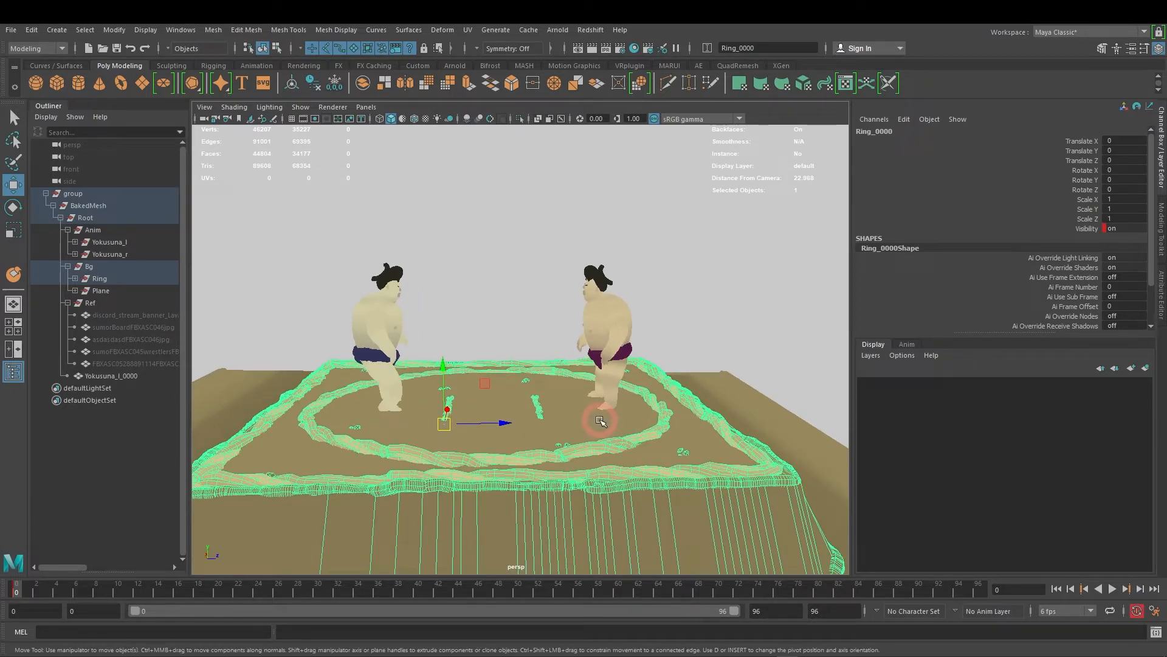
Step: Check the viewport's renderer choices, and clear the selection of the ring mesh
left_click(333, 107)
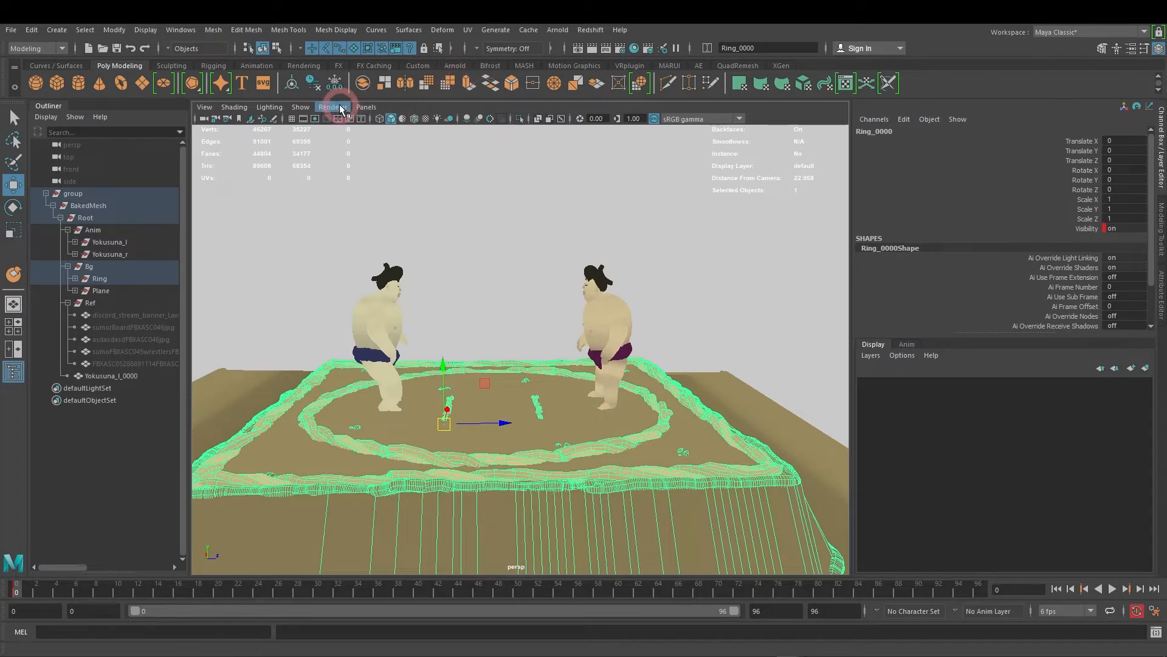
left_click(537, 346)
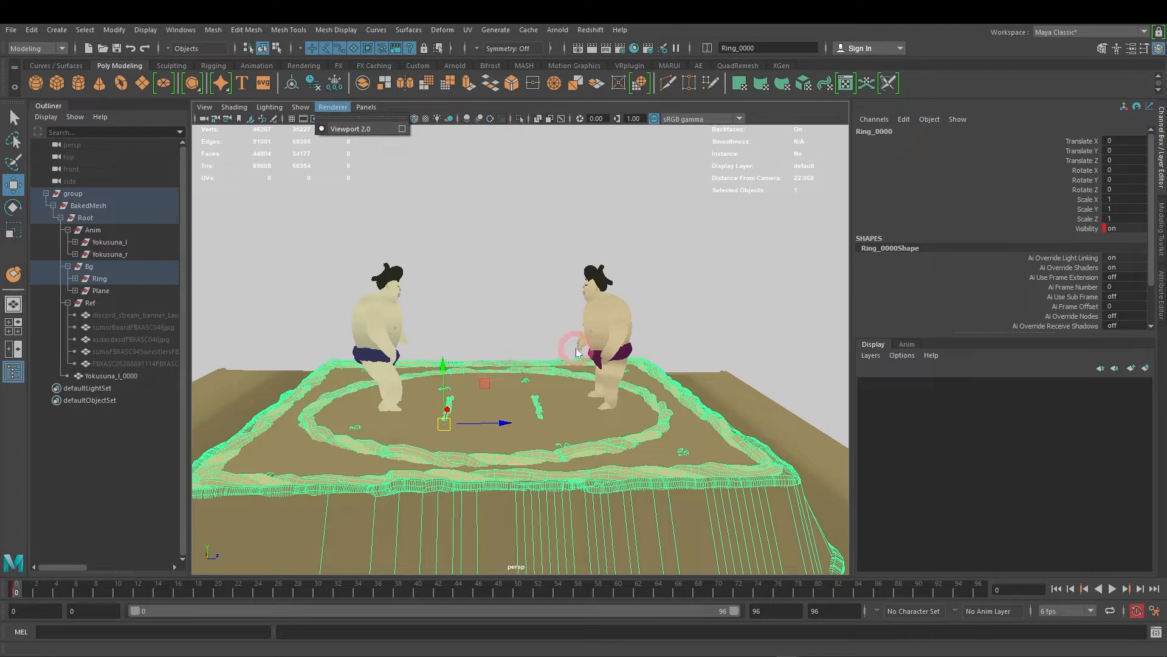
left_click(457, 273)
left_click_drag(520, 299, 539, 264, "alt")
Step: Compare the Arnold and Redshift render commands and open the Redshift Render View
left_click(602, 33)
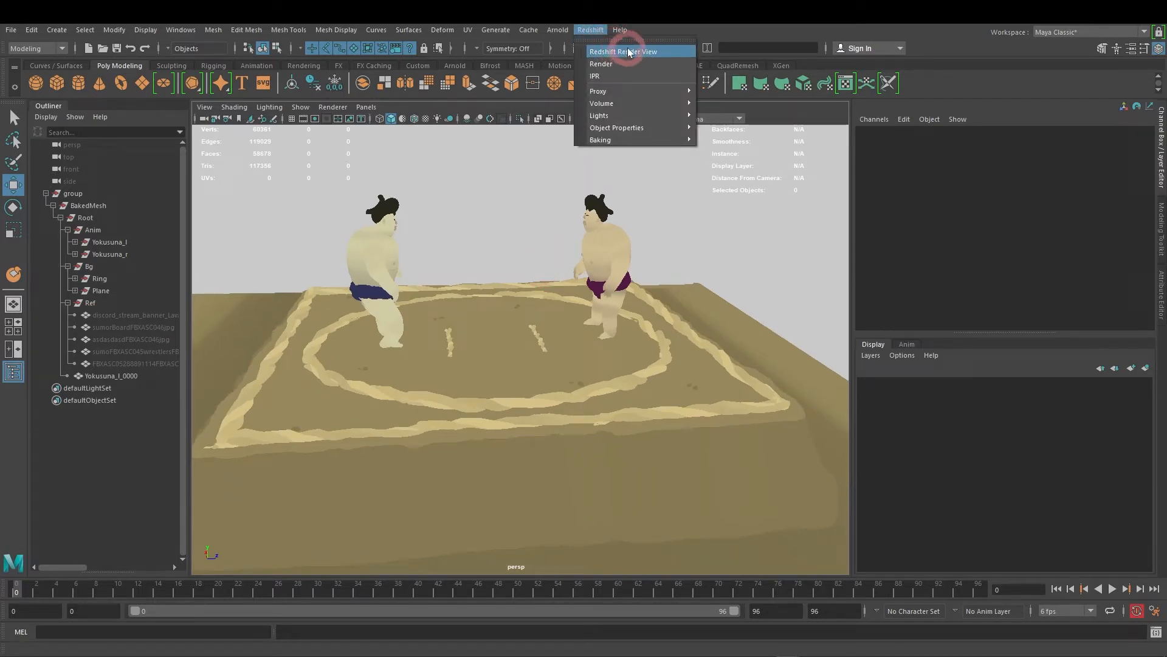
mouse_move(566, 32)
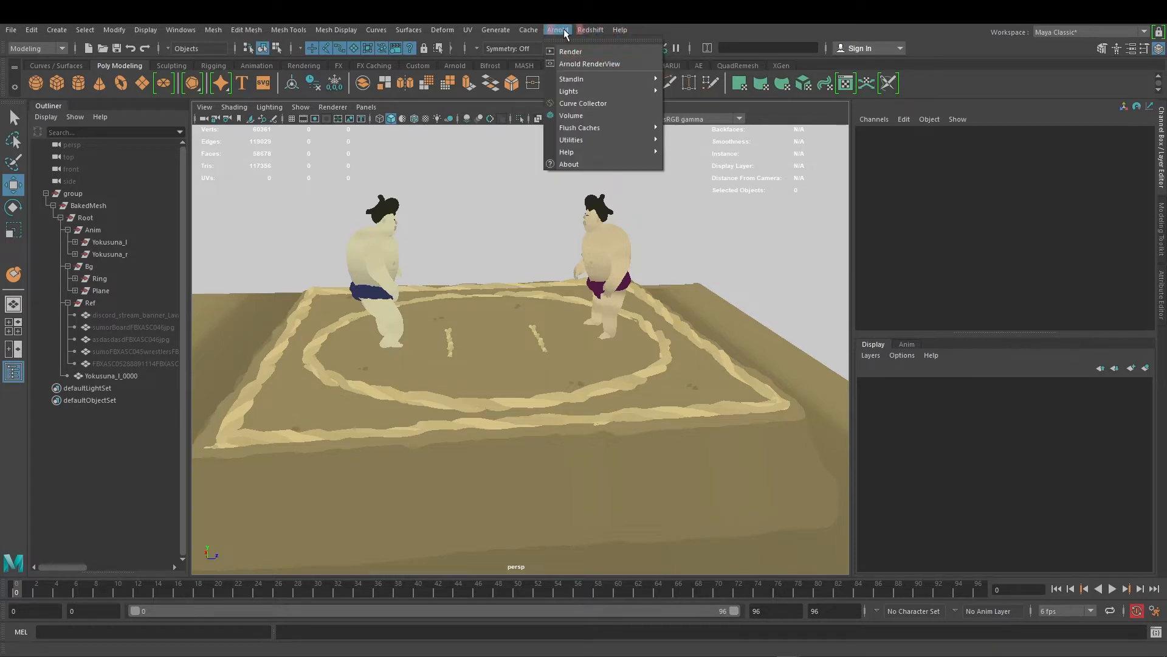
left_click(560, 32)
left_click(562, 32)
mouse_move(577, 35)
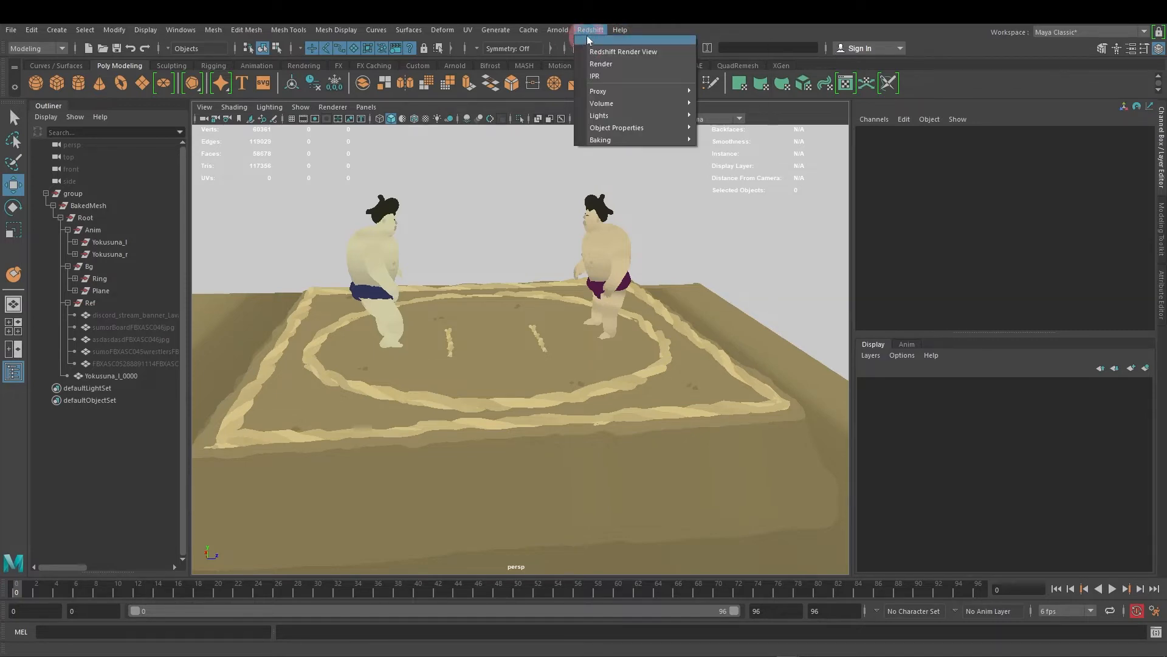
left_click(635, 52)
left_click_drag(671, 89, 610, 92)
left_click(765, 268)
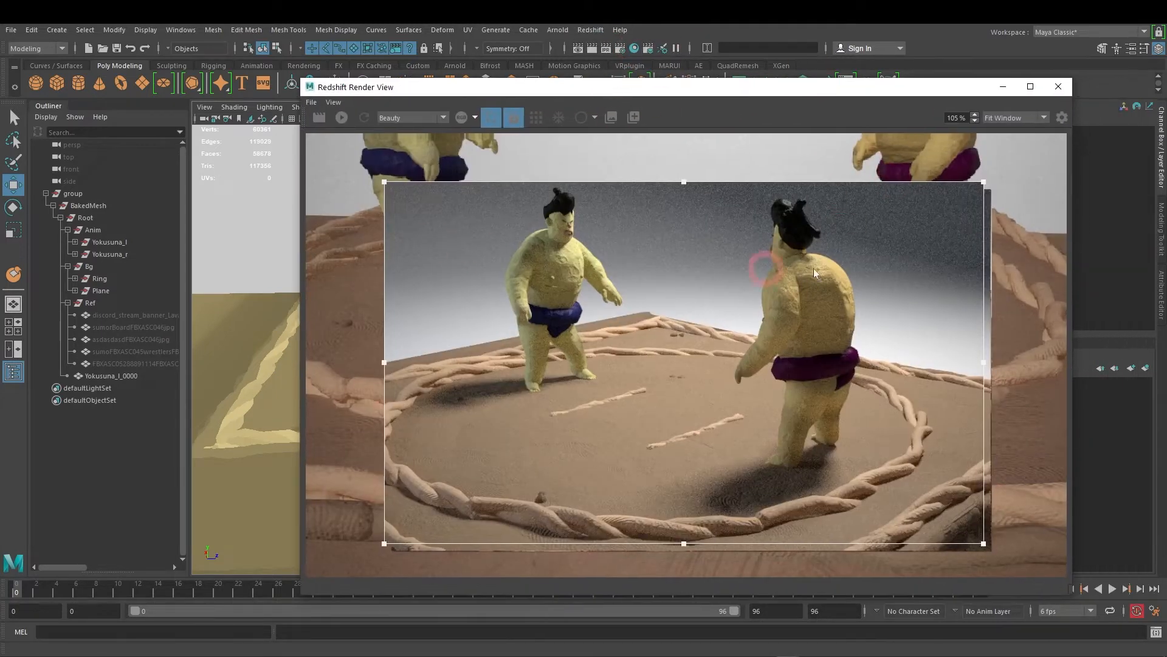
Step: Start an interactive Redshift render of the scene and place a smaller Render View window beside the blue-belted wrestler in the viewport
left_click(342, 119)
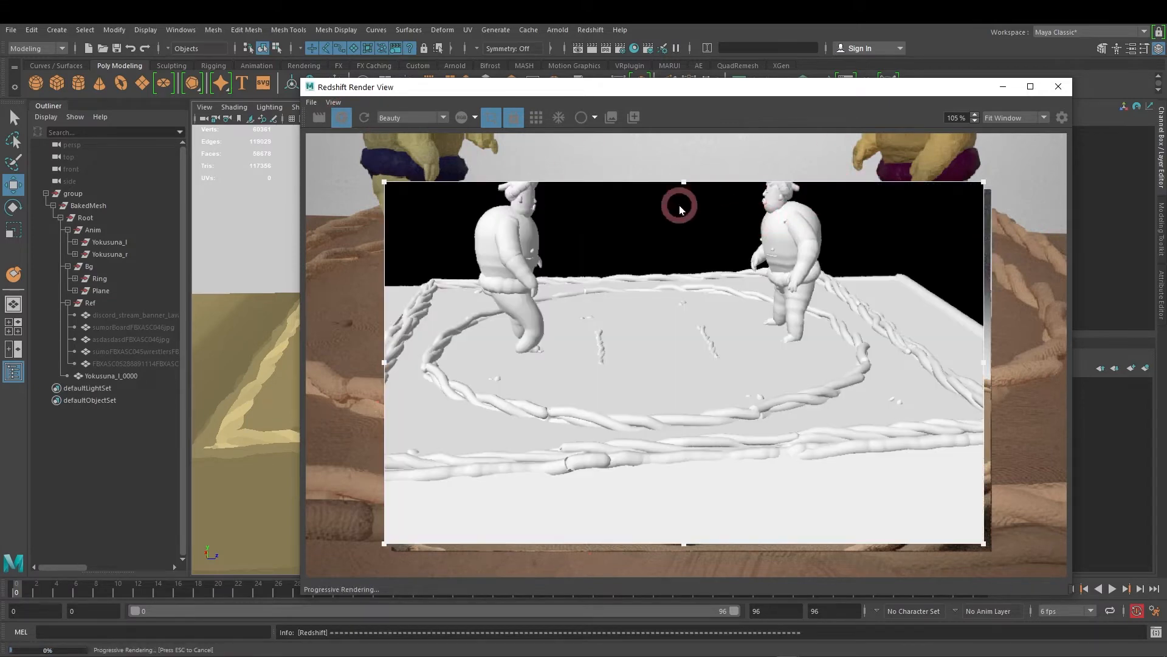
left_click_drag(751, 96, 774, 65)
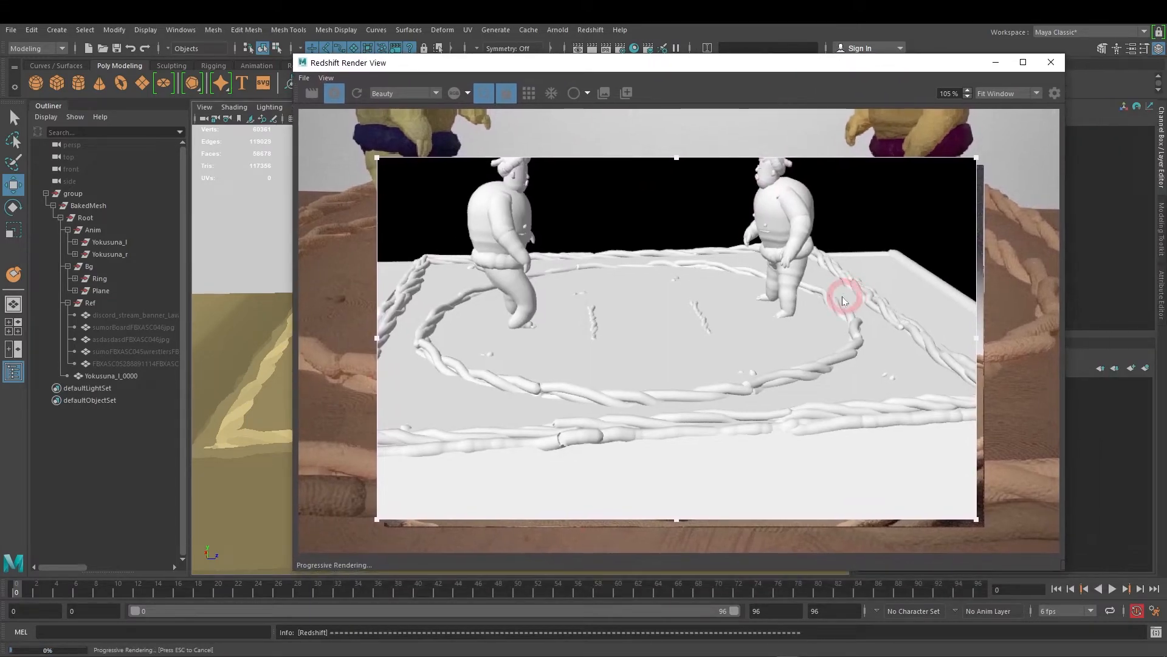
scroll(847, 289, "down", 2)
left_click_drag(707, 89, 645, 101)
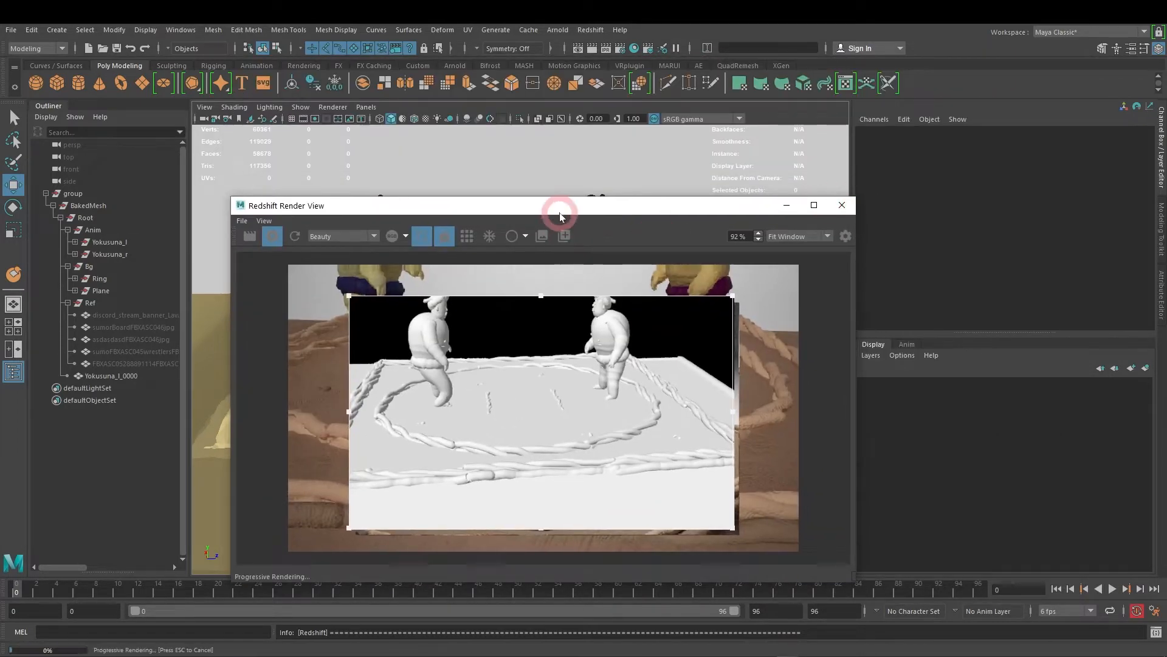
left_click_drag(553, 209, 847, 120)
left_click(698, 294)
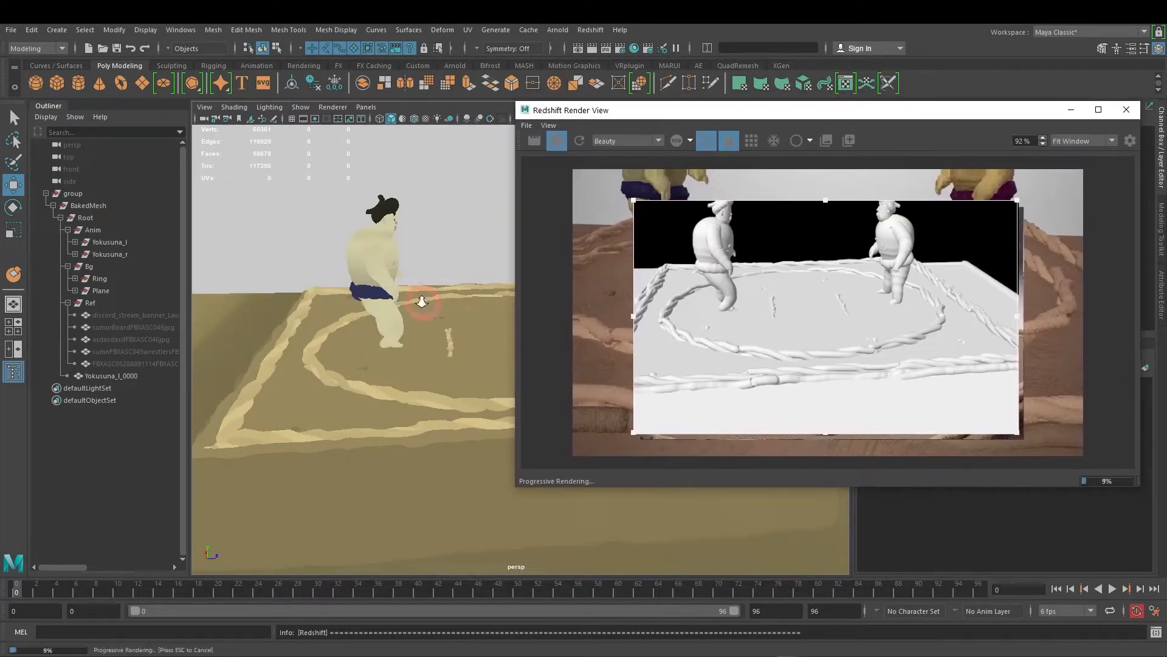
Step: Turn off the region render in the Redshift Render View and reframe the viewport closer on the blue-belted wrestler
scroll(422, 303, "up", 5)
scroll(308, 248, "down", 4)
left_click(699, 140)
left_click(672, 208)
left_click(391, 338)
right_click_drag(382, 372, 439, 352, "alt")
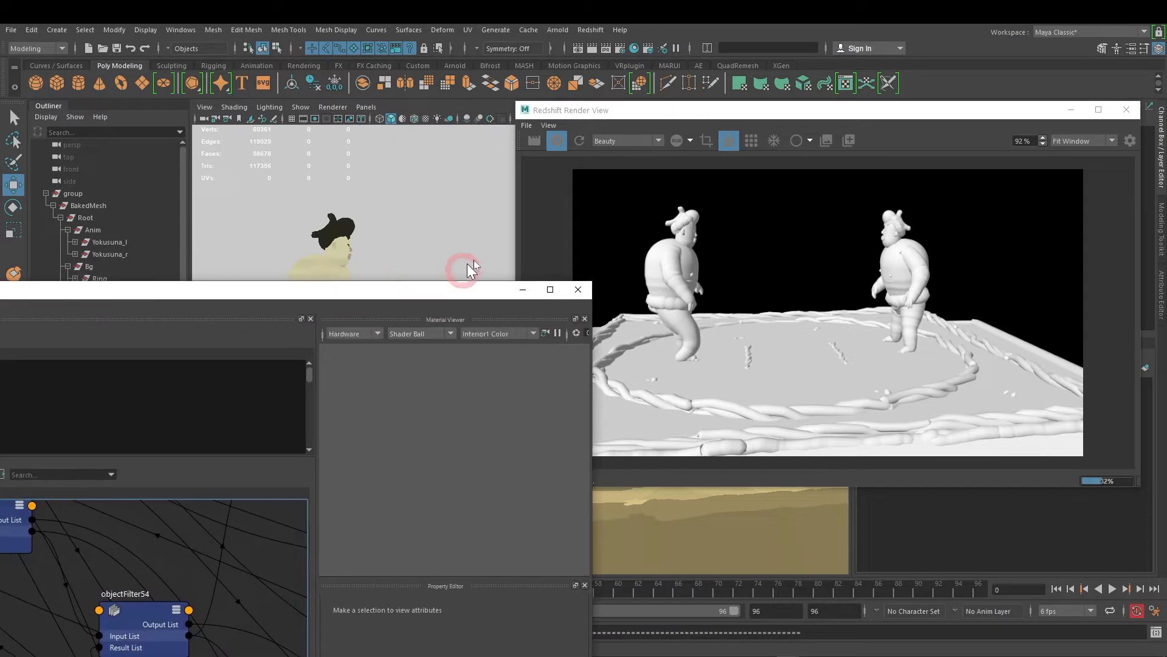
Step: Arrange the Hypershade and Redshift Render View windows so the Outliner and viewport stay accessible
left_click_drag(348, 290, 841, 102)
double_click(842, 102)
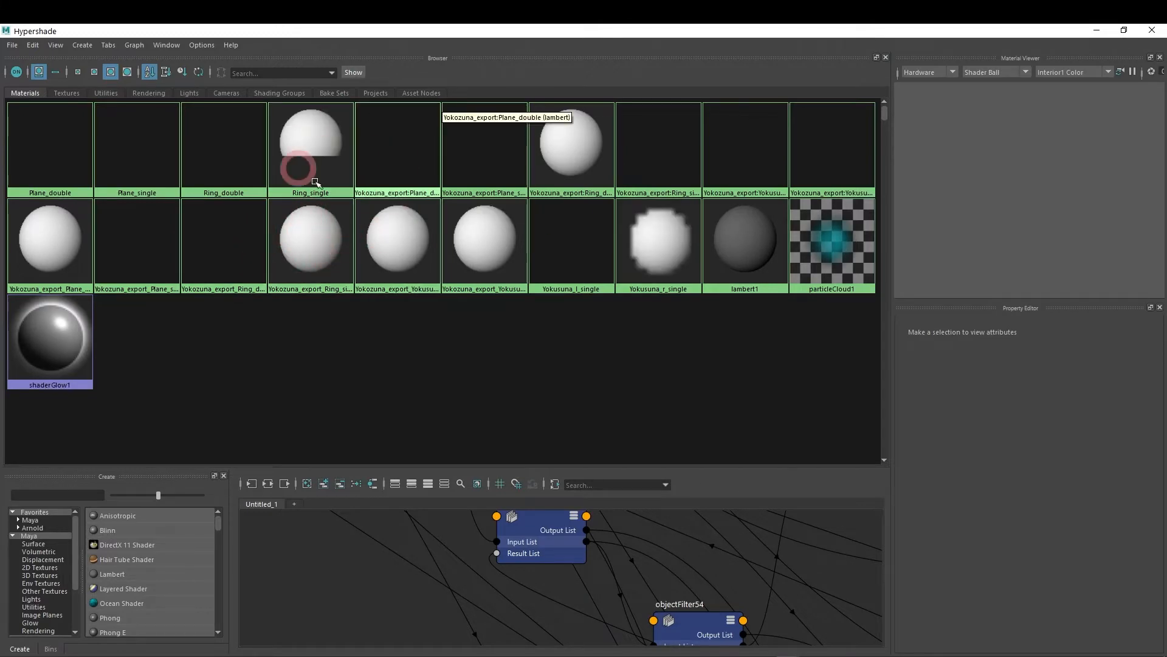
left_click_drag(638, 31, 678, 71)
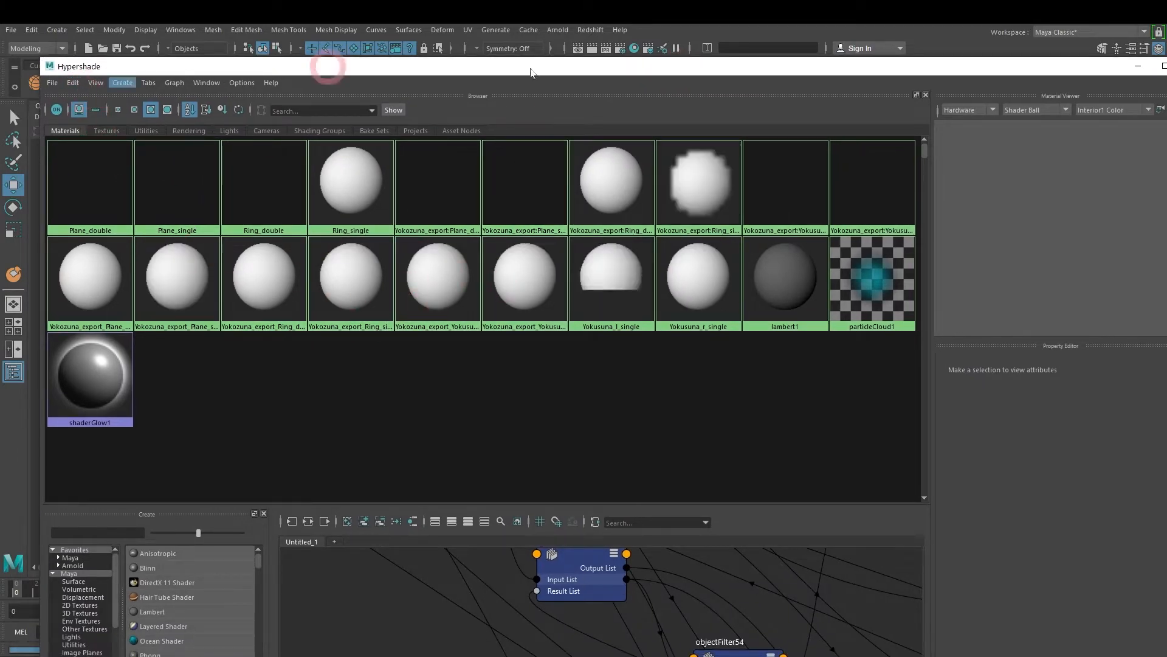
left_click_drag(602, 83, 521, 437)
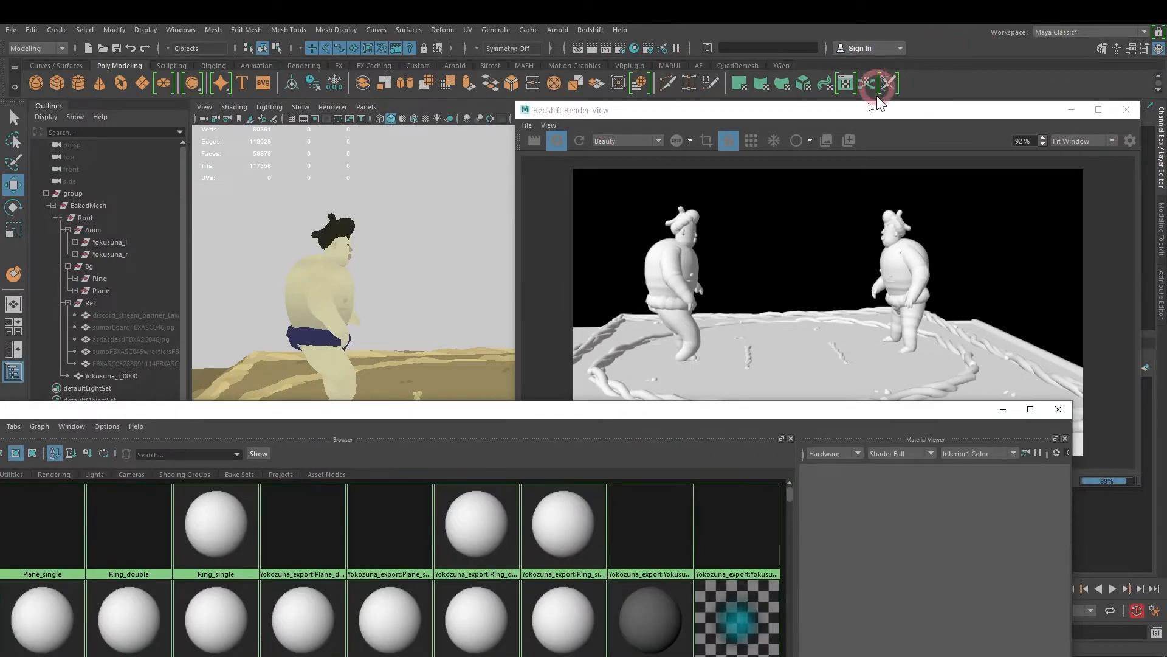
left_click_drag(842, 109, 881, 83)
Step: Select the top-level group of the sumo scene and shrink the material swatches in the Hypershade
left_click(357, 286)
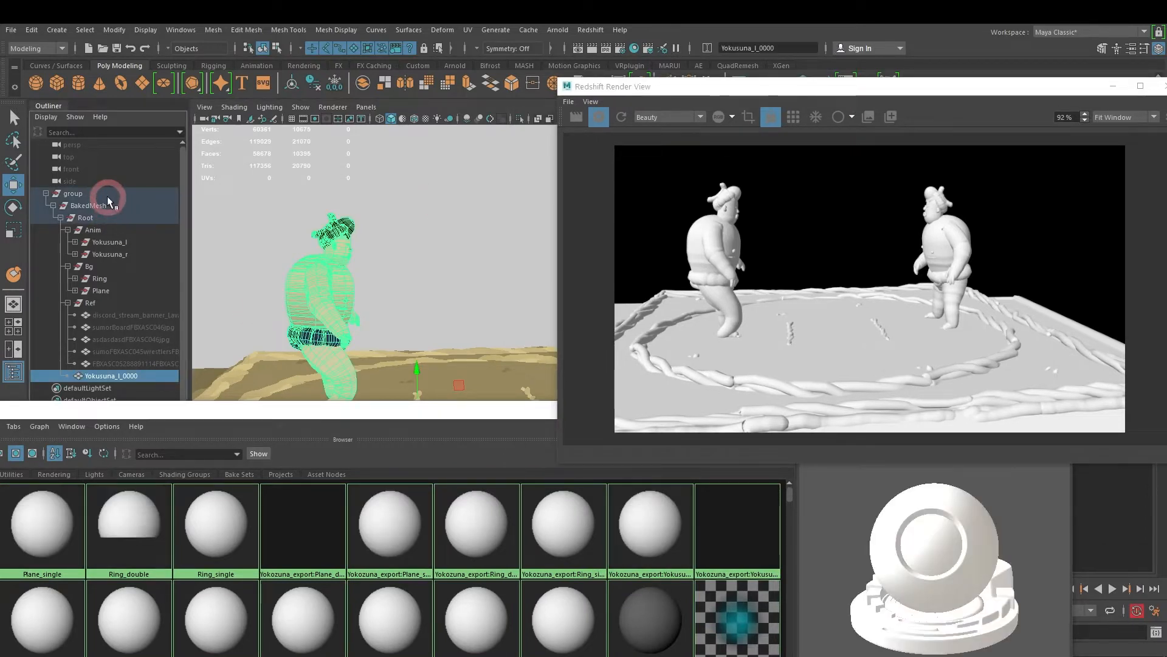
left_click(107, 191)
left_click_drag(473, 416, 593, 361)
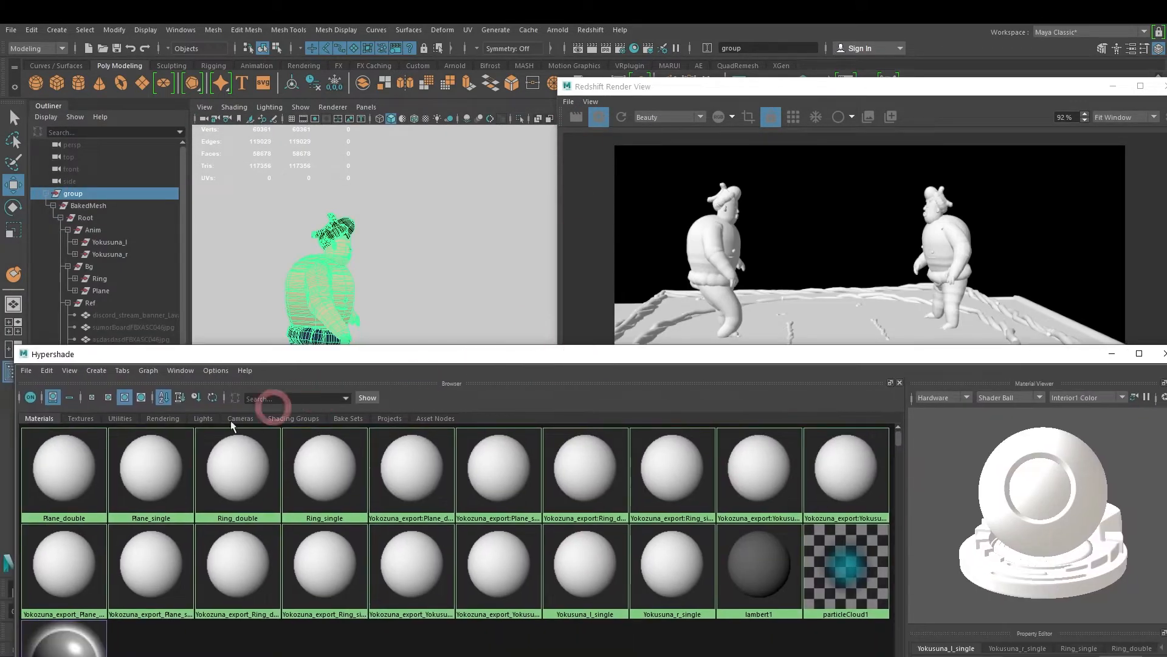
left_click(108, 396)
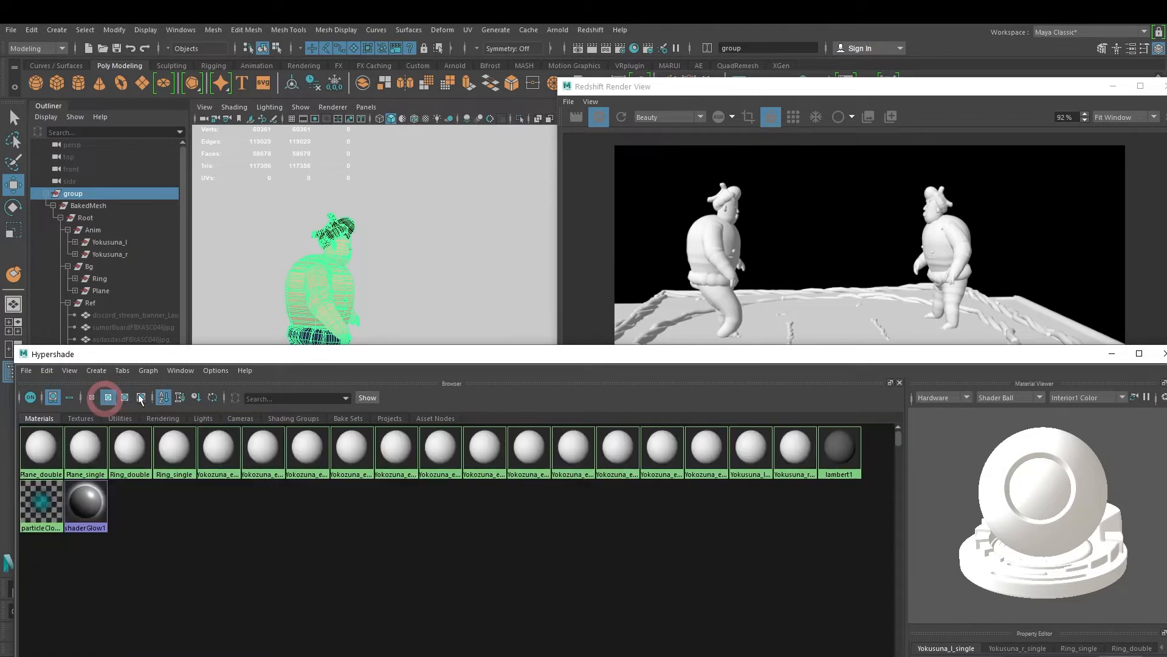
Step: Select all geometry in the scene by type and assign the lambert1 material to it
left_click(91, 195)
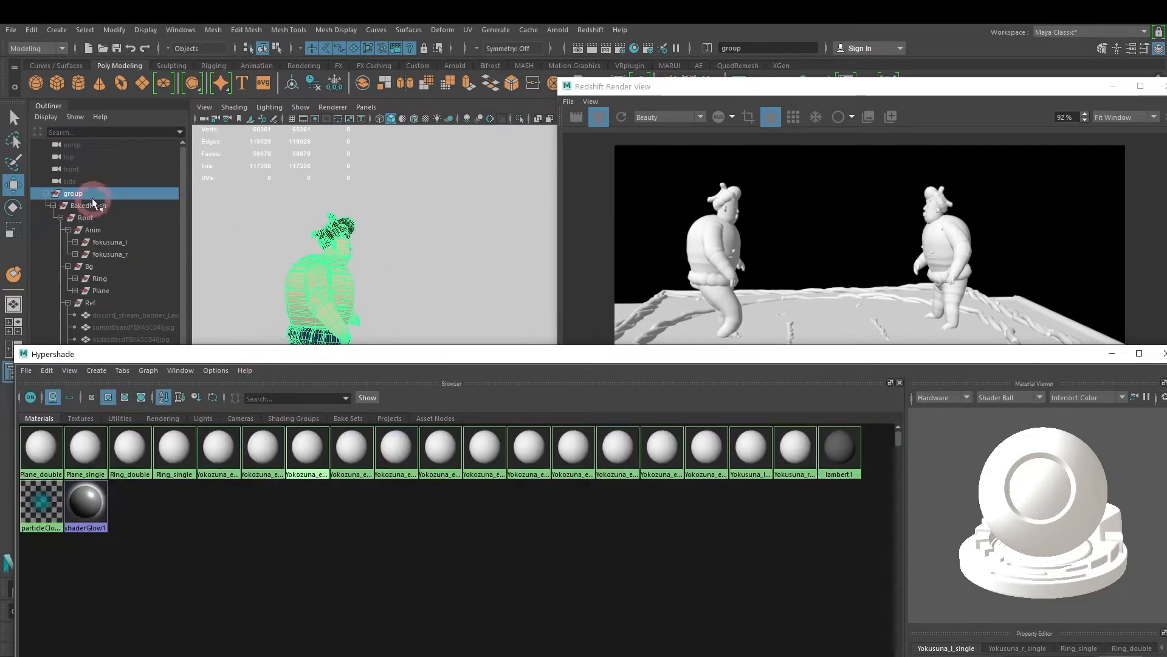
left_click(86, 30)
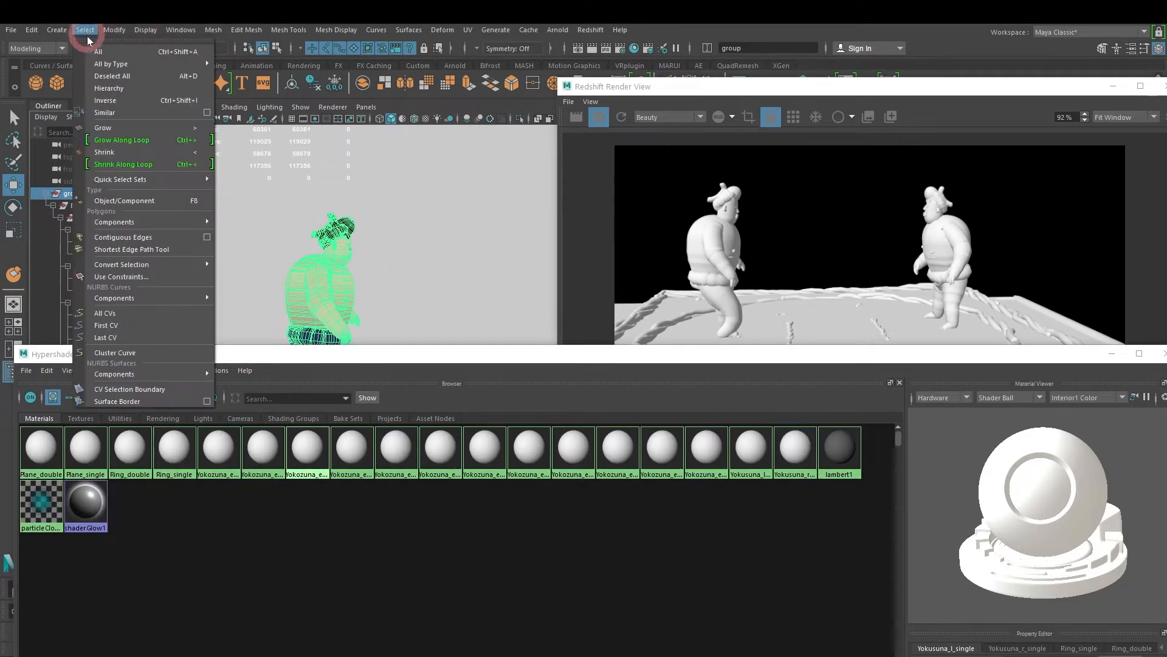
left_click(94, 49)
left_click(80, 30)
left_click(115, 63)
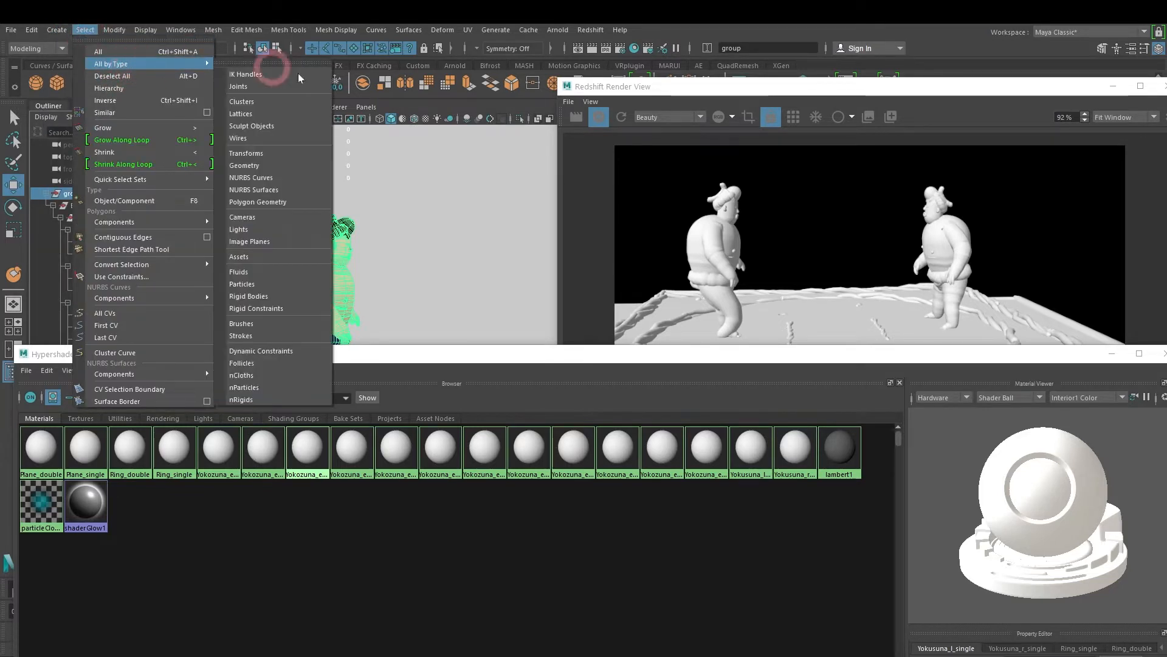
left_click(270, 165)
left_click_drag(465, 356, 488, 251)
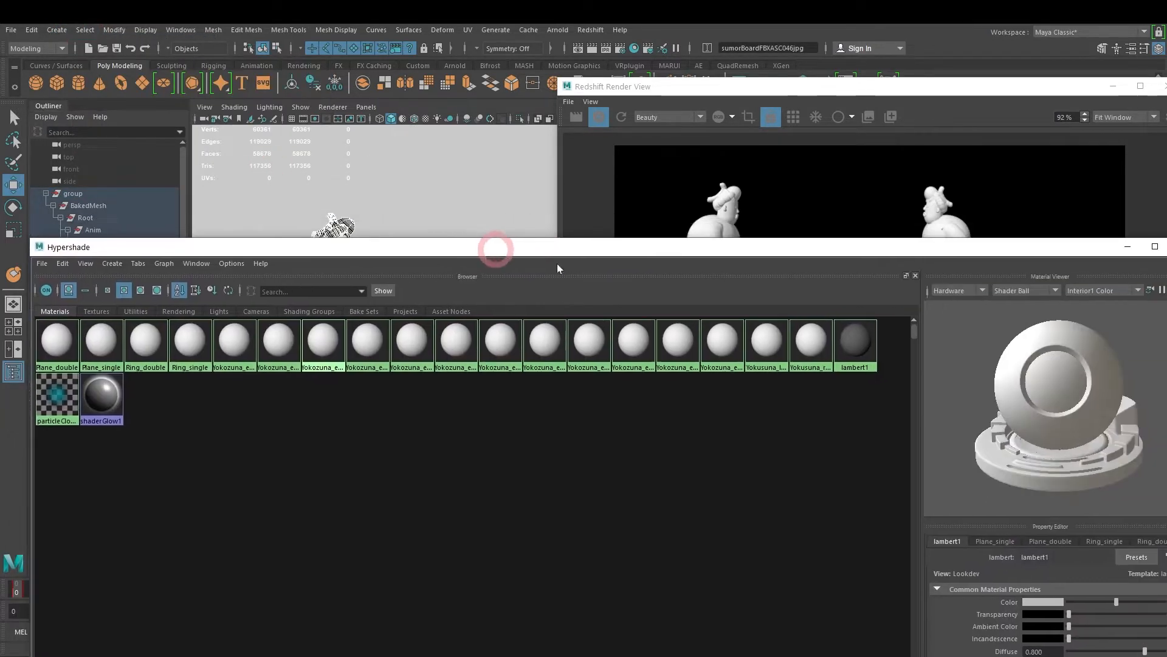
right_click_drag(857, 344, 851, 311)
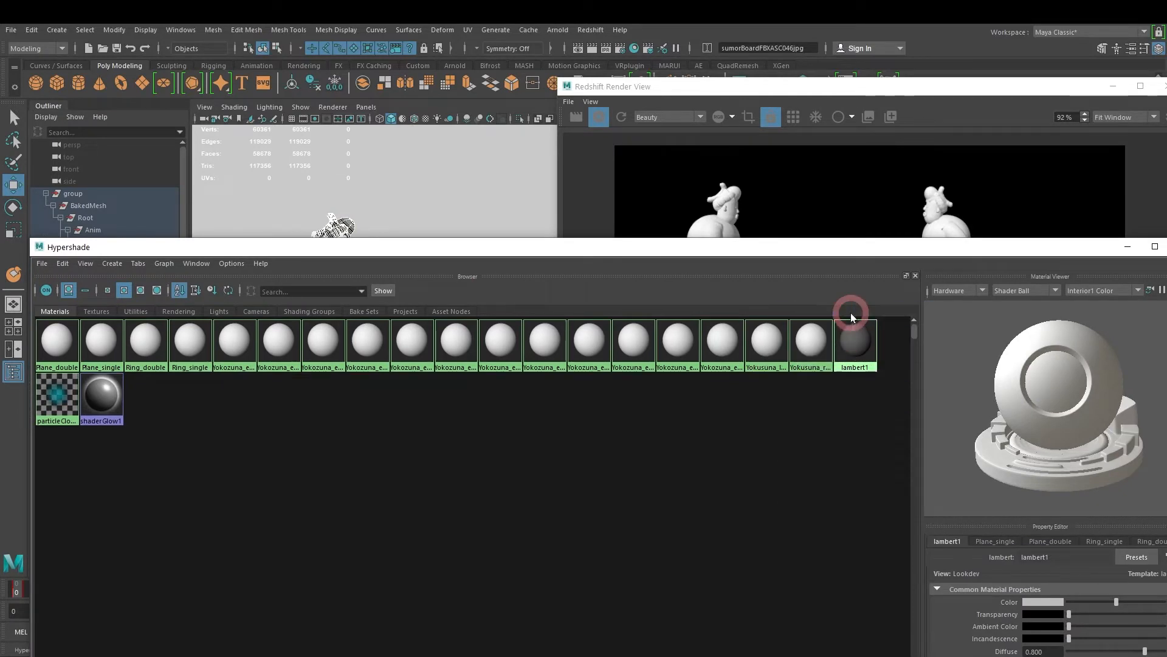
Step: Delete the unused material nodes from the scene in the Hypershade
key("q")
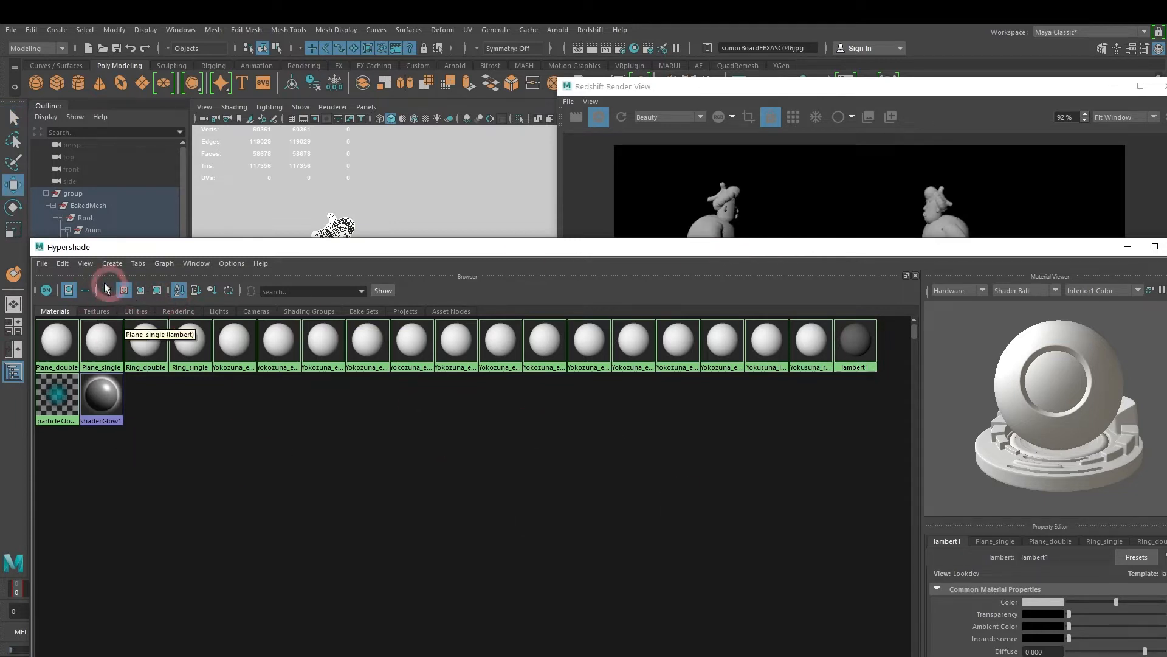
left_click(63, 266)
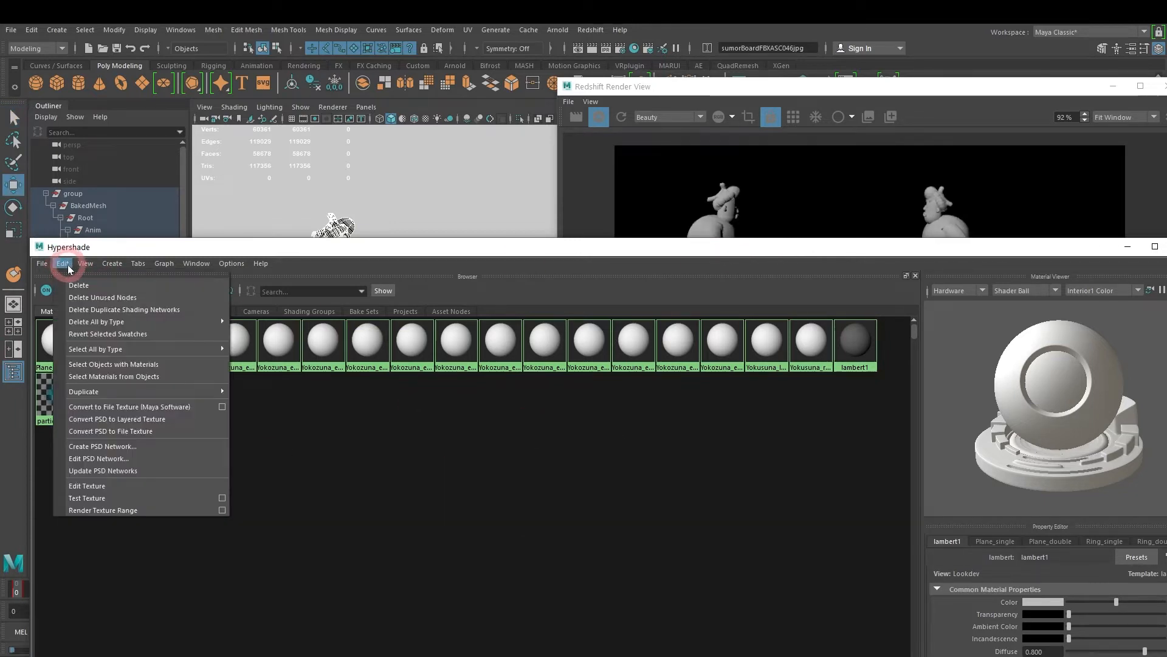
left_click(130, 297)
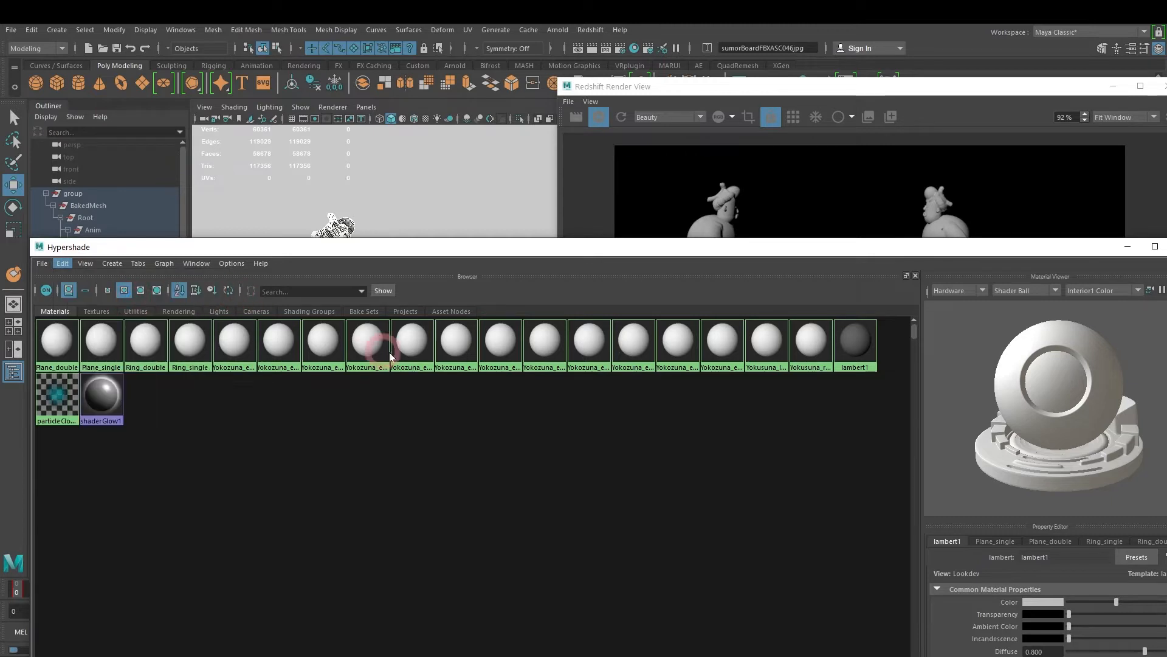
Step: Shrink the Hypershade and Redshift Render View windows and stack them beside the viewport
left_click_drag(697, 237, 747, 344)
left_click_drag(617, 320, 430, 180)
left_click_drag(1093, 172, 282, 482)
left_click_drag(397, 434, 975, 331)
left_click(927, 86)
left_click_drag(927, 87, 905, 73)
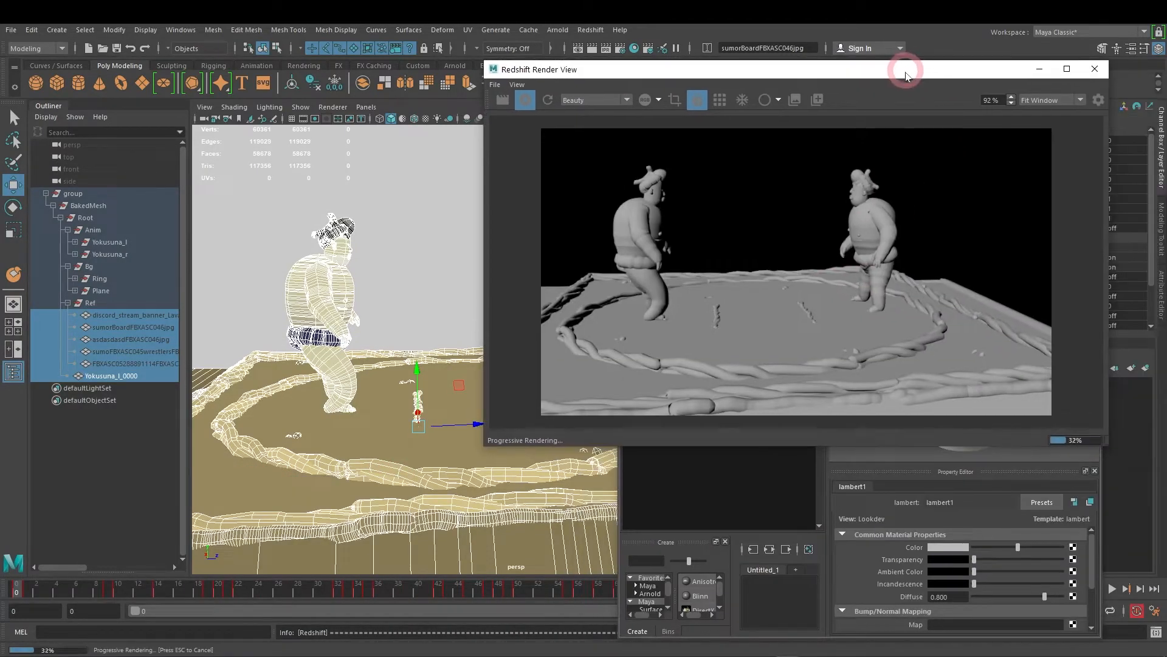
left_click_drag(1055, 426, 955, 387)
left_click_drag(717, 80, 851, 45)
Step: Clear the selection of the scene geometry and lower the Hypershade so the whole render is uncovered
left_click(808, 505)
left_click(845, 326)
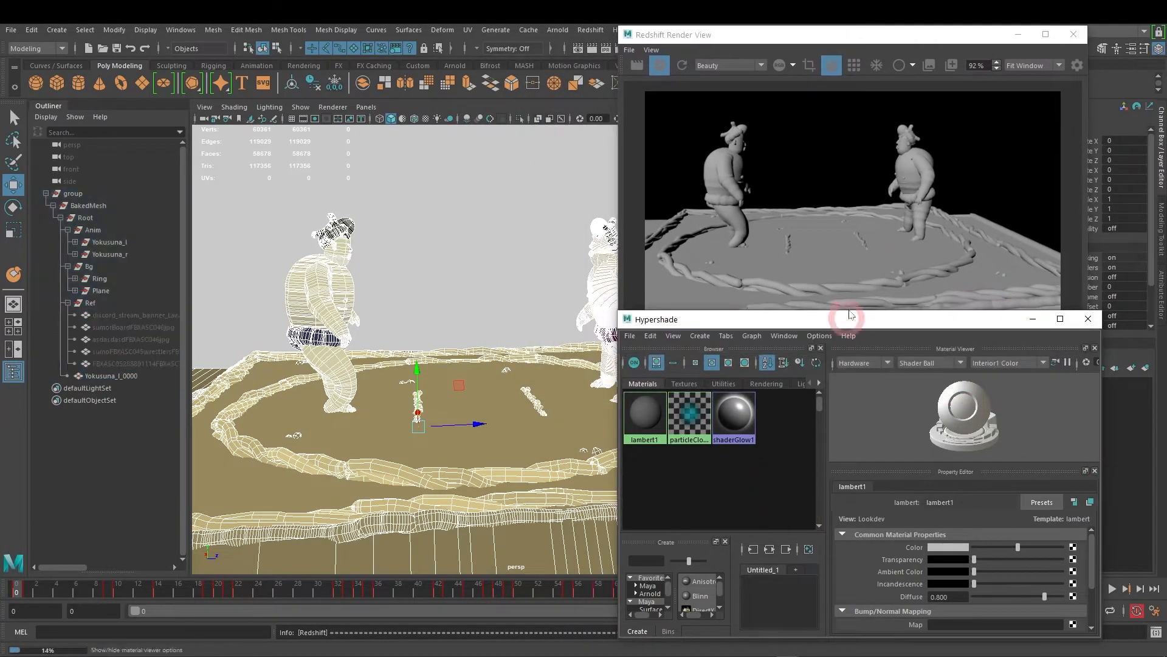
left_click(850, 322)
left_click(770, 526)
left_click_drag(833, 325, 840, 370)
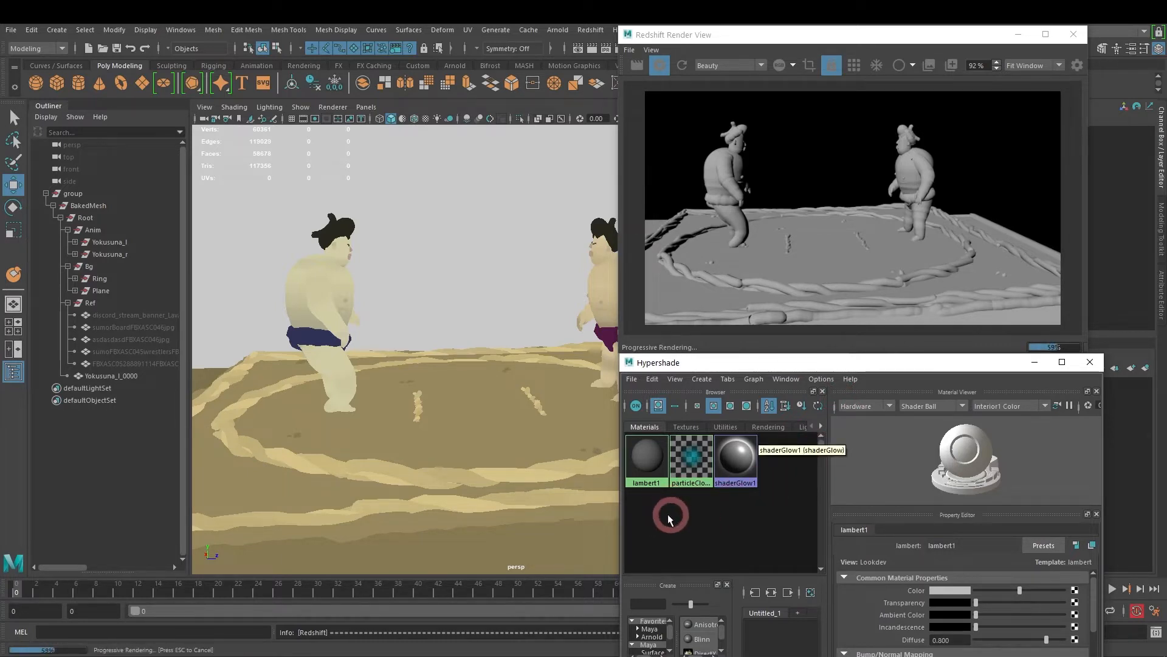
Step: Examine the remaining default materials lambert1, particleCloud1 and shaderGlow1 in the Hypershade
left_click(658, 473)
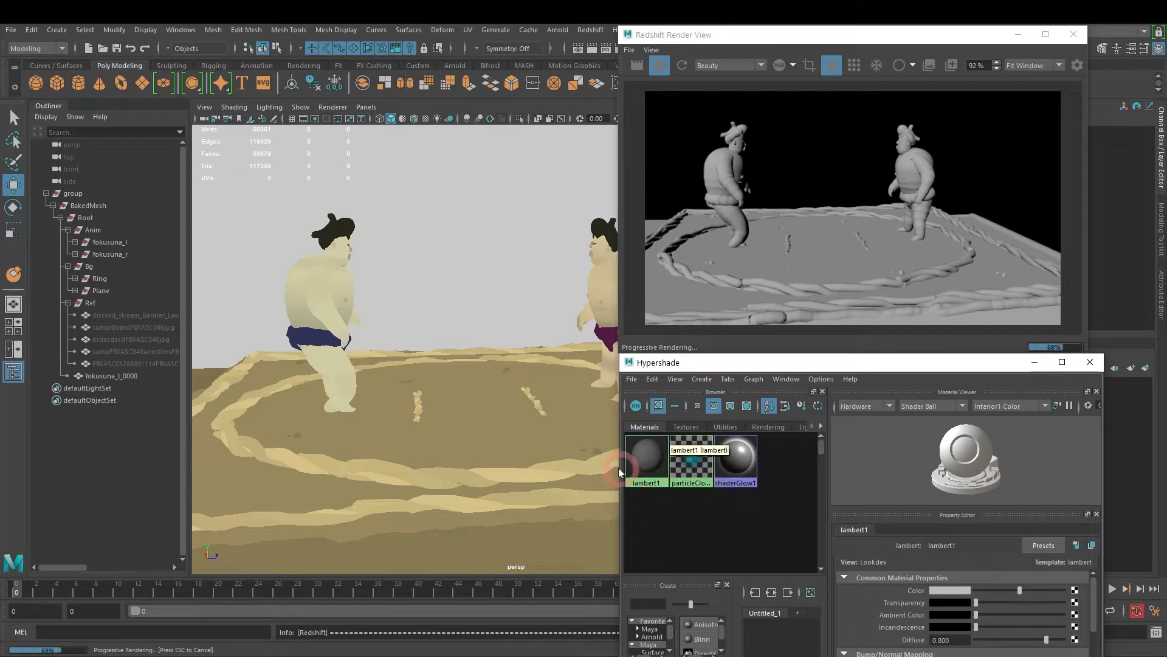
left_click(661, 464)
middle_click_drag(660, 479, 616, 461)
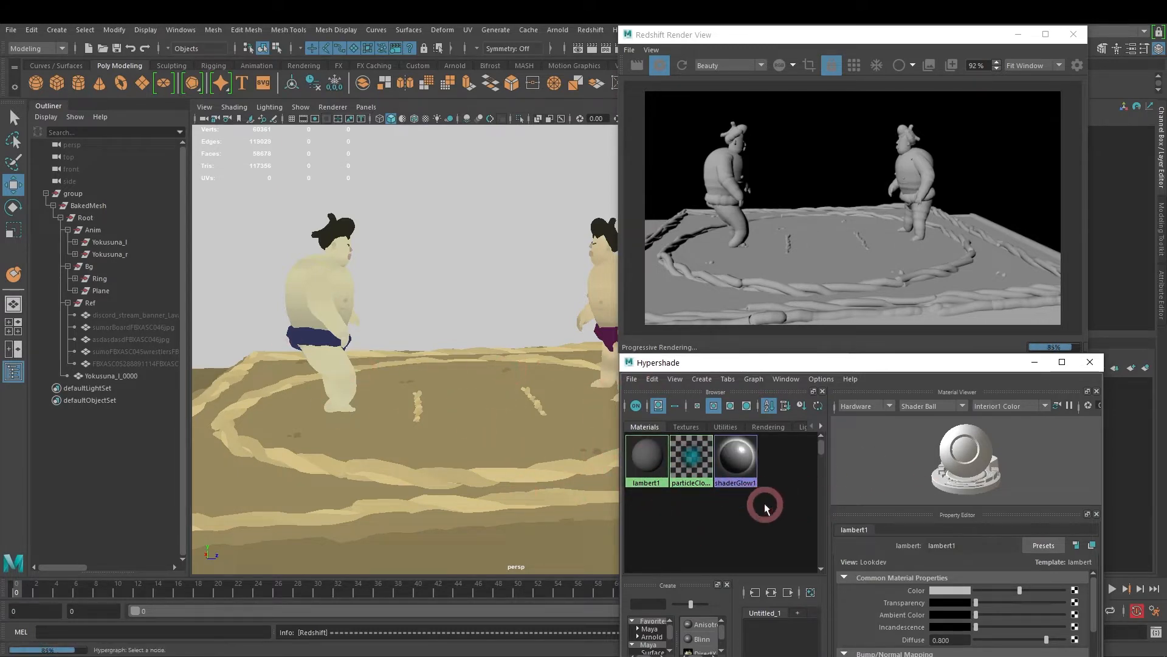
left_click_drag(791, 515, 630, 449)
left_click_drag(788, 531, 654, 457)
left_click(784, 532)
Step: Maximize the Hypershade, widen its node creation list and show the Redshift nodes
mouse_move(823, 355)
left_mouse_down()
mouse_move(830, 370)
mouse_move(839, 360)
mouse_move(823, 333)
mouse_move(833, 357)
left_mouse_up()
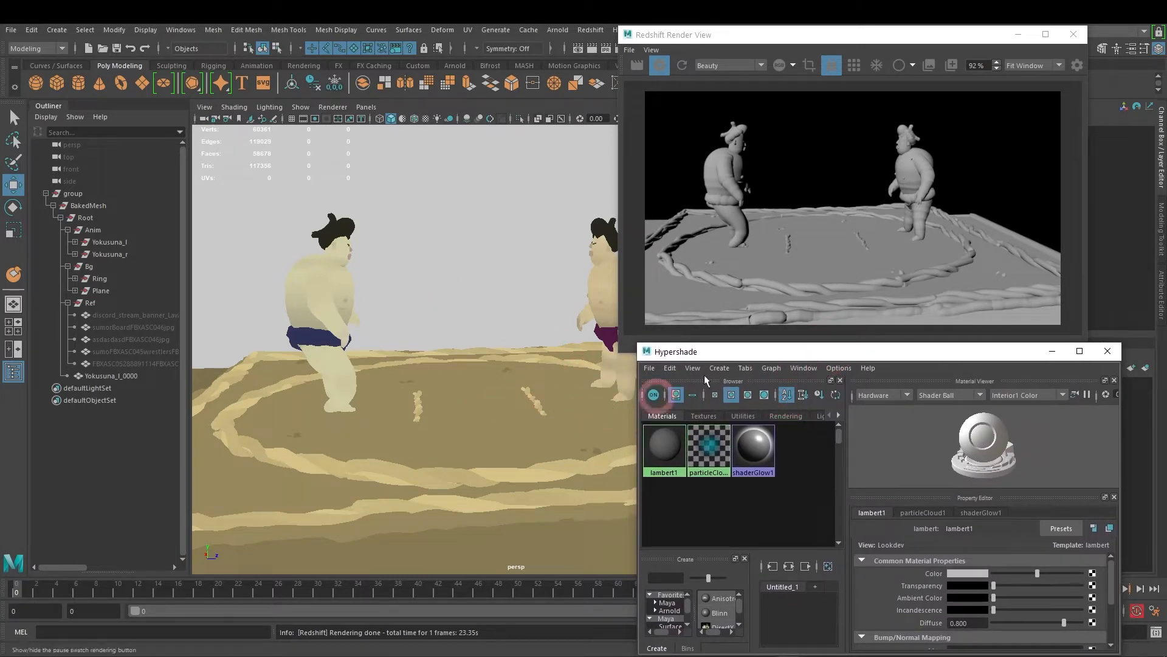
left_click_drag(876, 351, 358, 213)
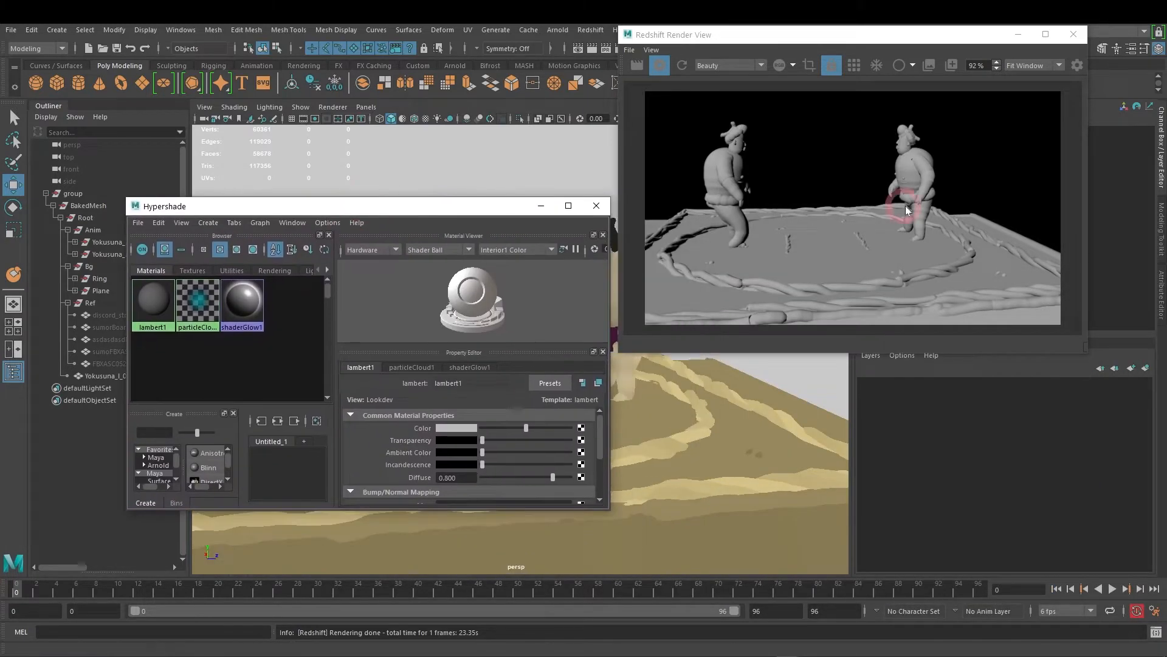
left_click_drag(487, 208, 432, 152)
double_click(432, 149)
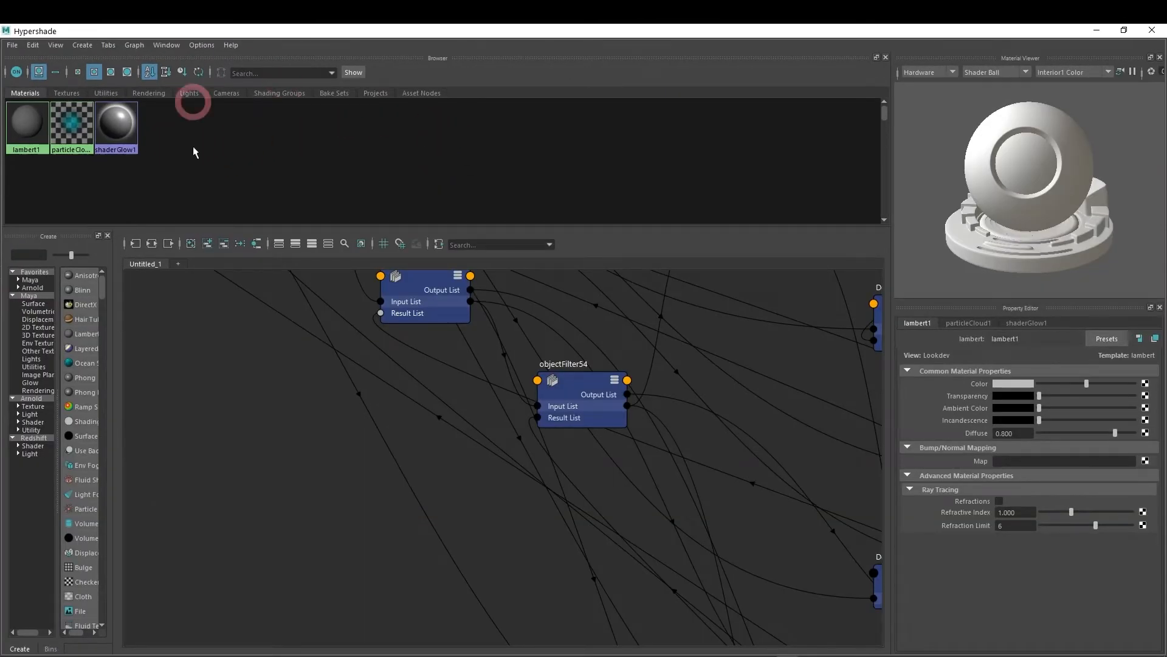
left_click_drag(118, 364, 224, 353)
left_click(38, 438)
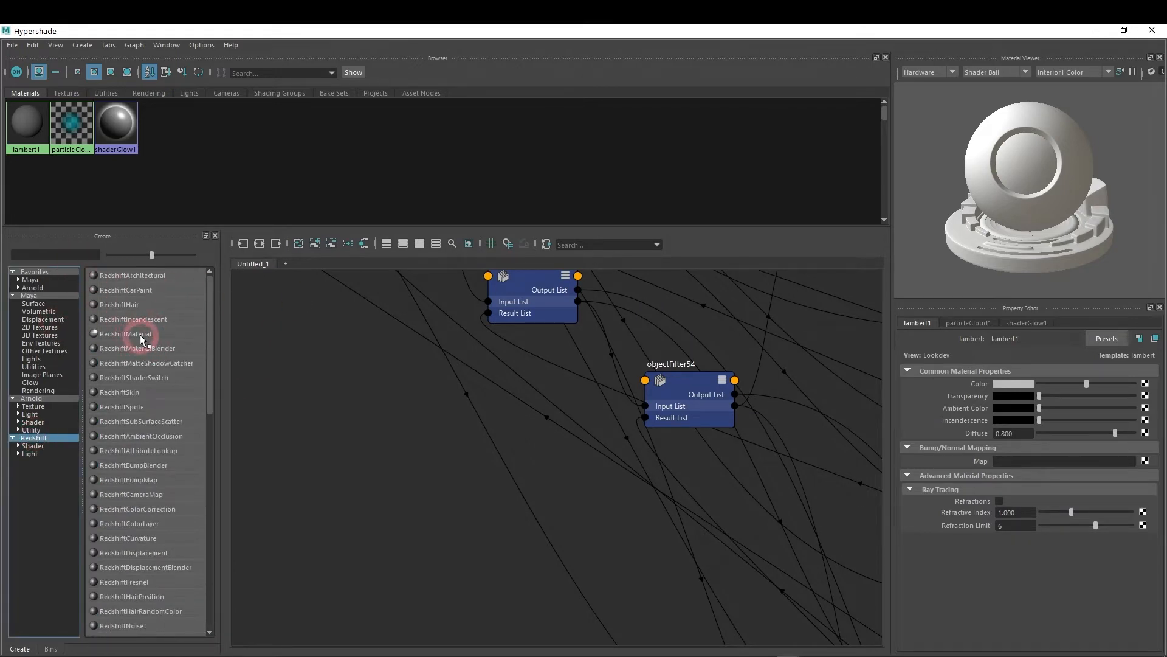
Step: Compare the Arnold and Redshift node lists and look over the existing nodes in the Hypershade work area
left_click(260, 244)
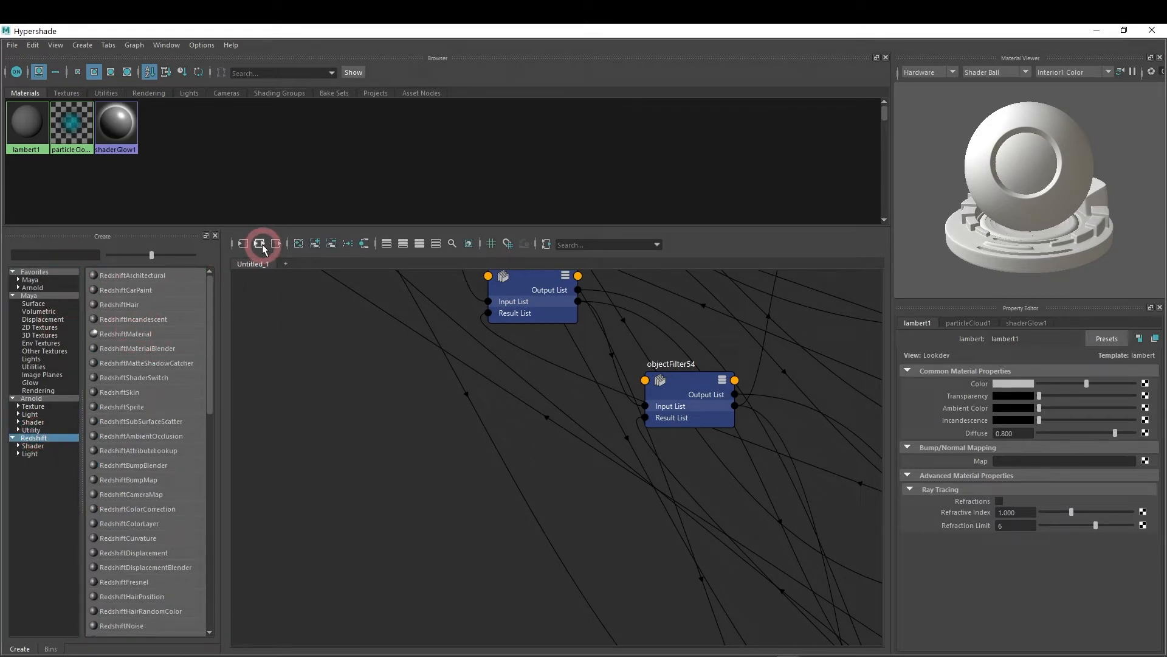
left_click(39, 400)
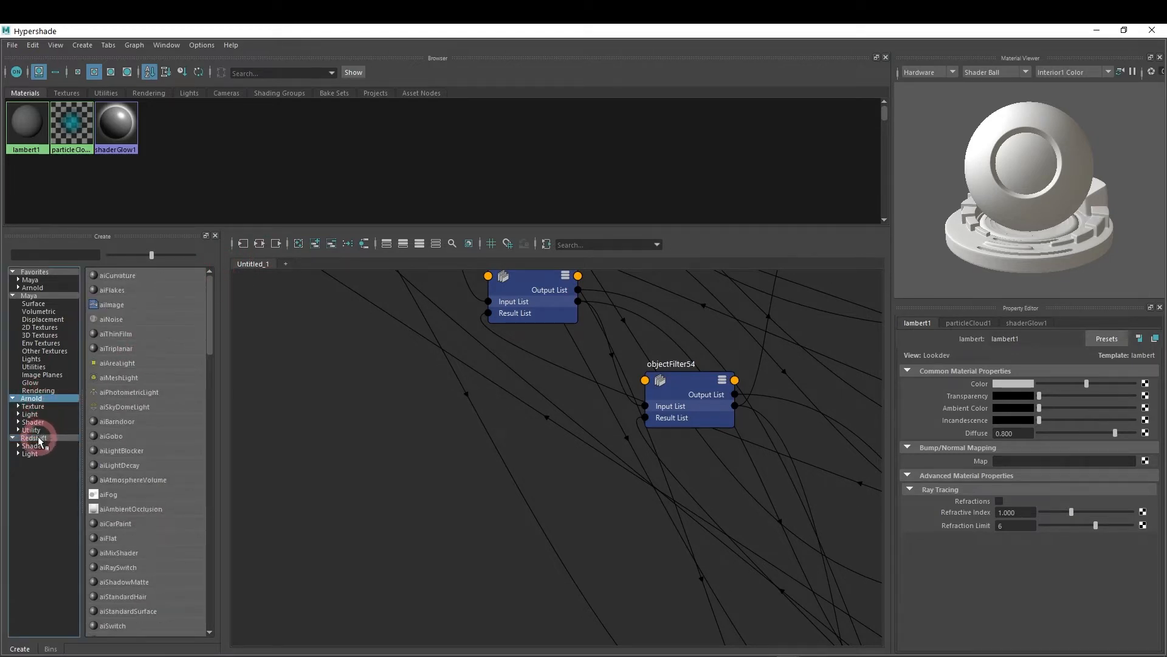
left_click(36, 438)
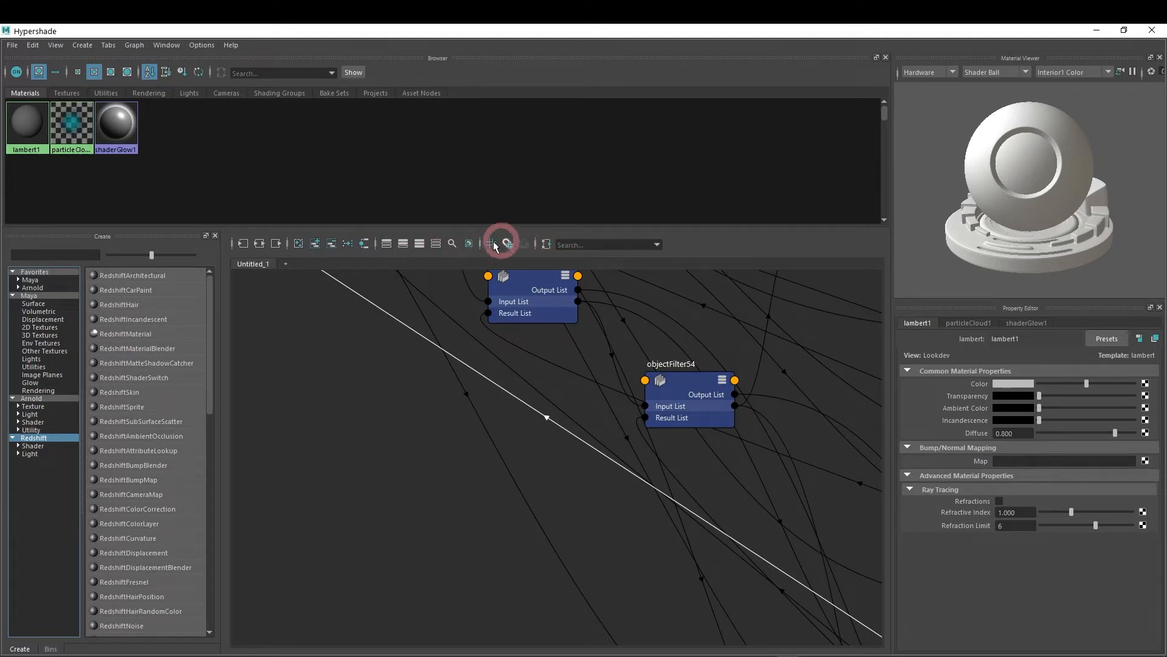
left_click(366, 245)
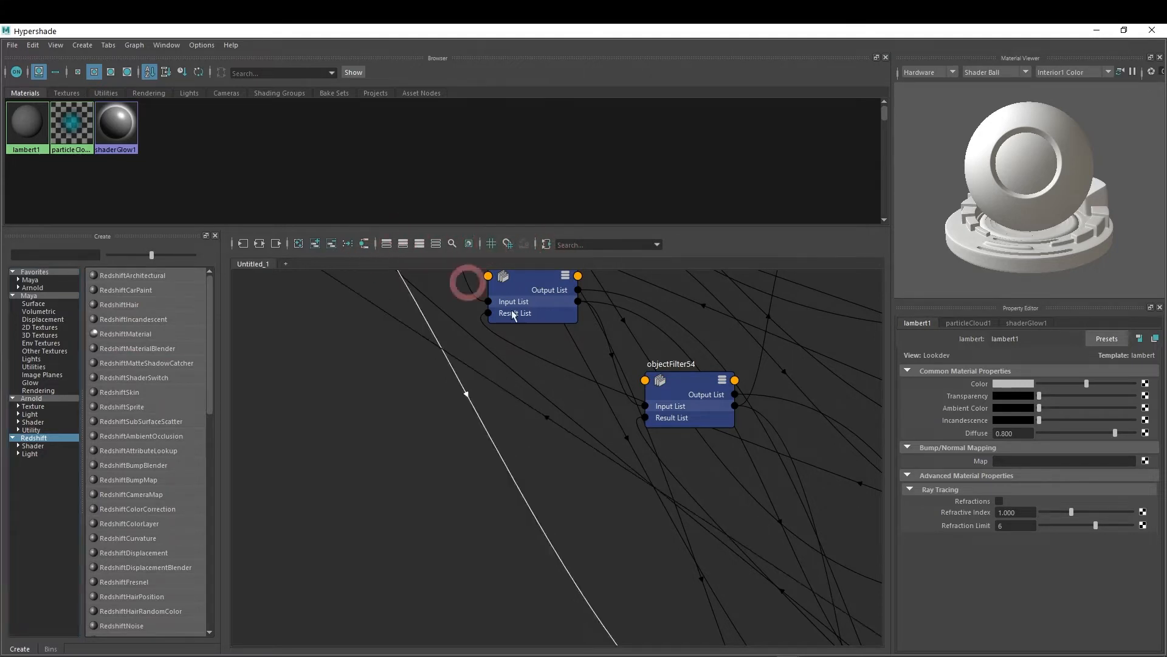
scroll(586, 413, "down", 1)
middle_click_drag(834, 428, 732, 427, "alt")
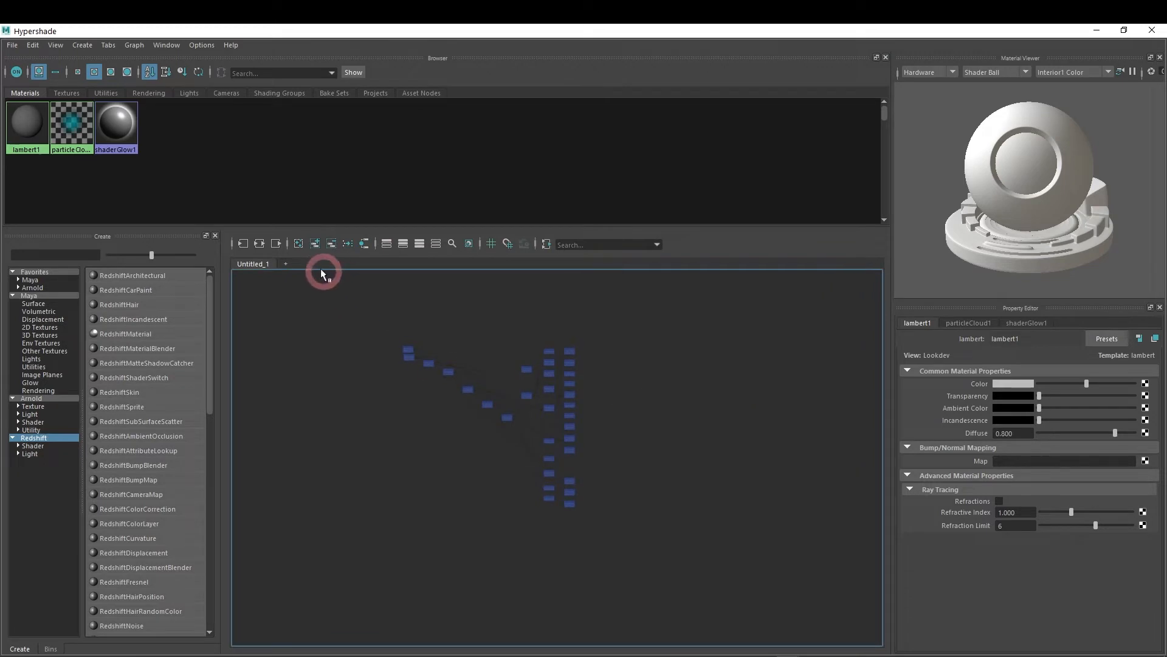
left_click(249, 242)
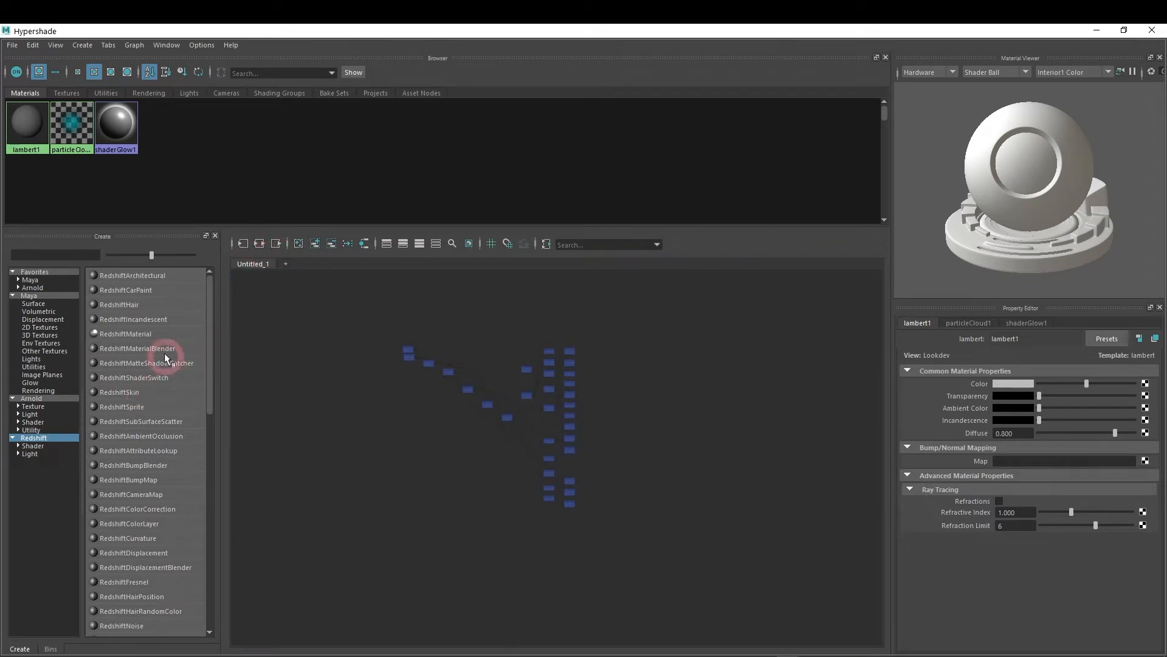
Step: Create a RedshiftMaterial, graph only its input and output connections, and restore the Hypershade to a smaller window
left_click(144, 334)
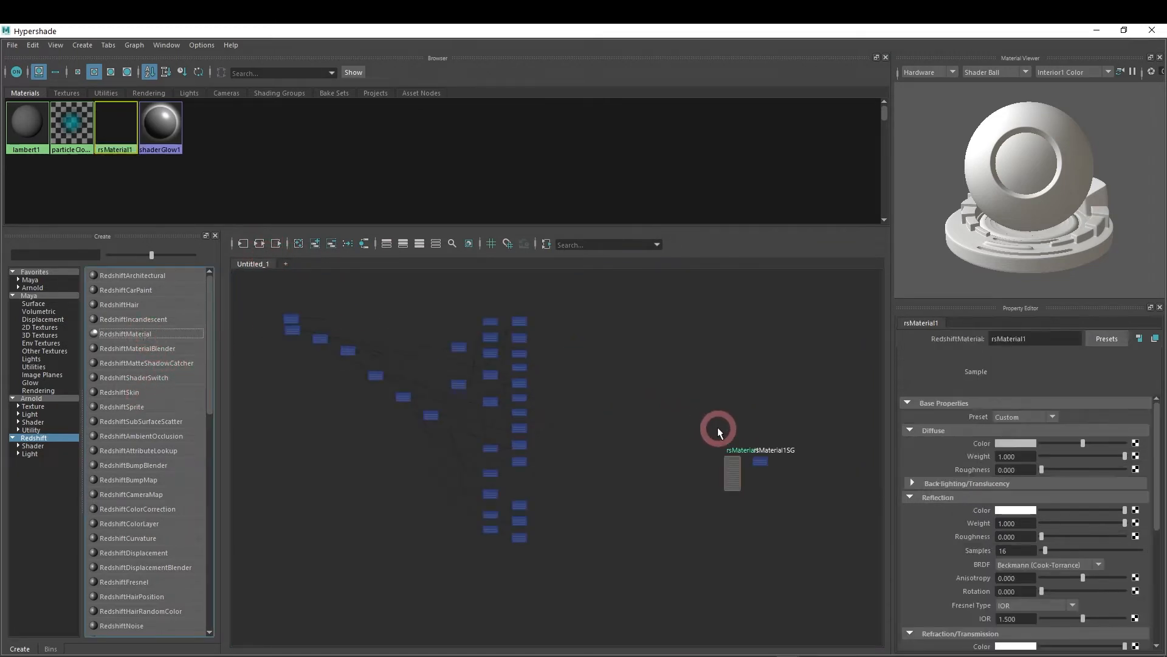
middle_click_drag(695, 435, 645, 323)
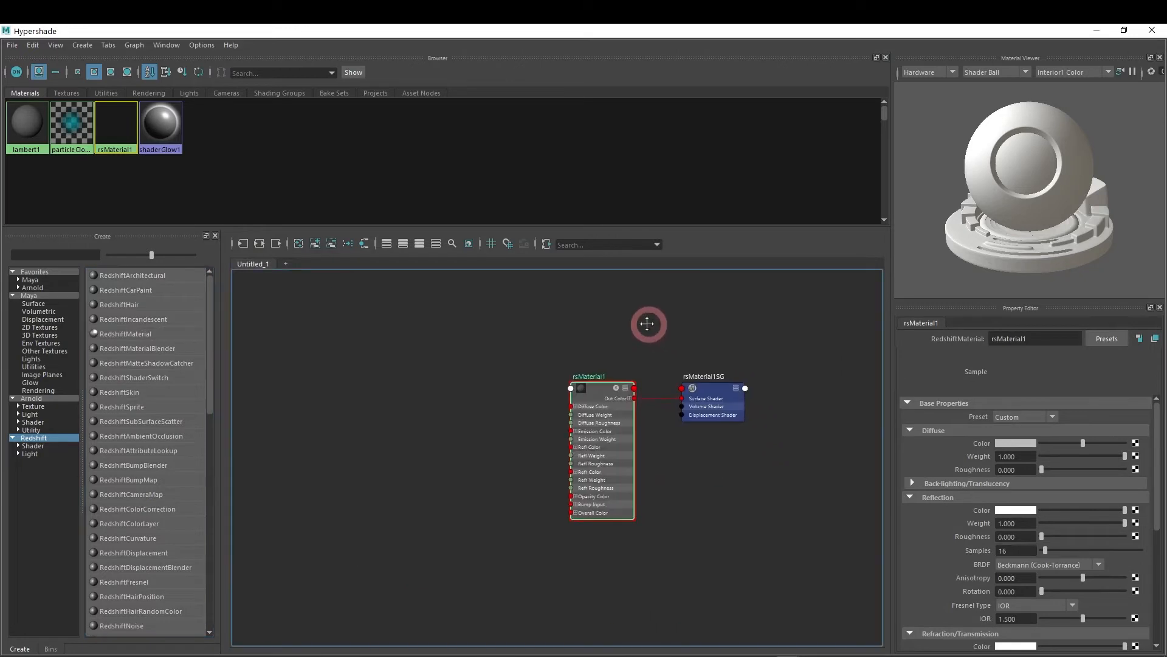
left_click(261, 245)
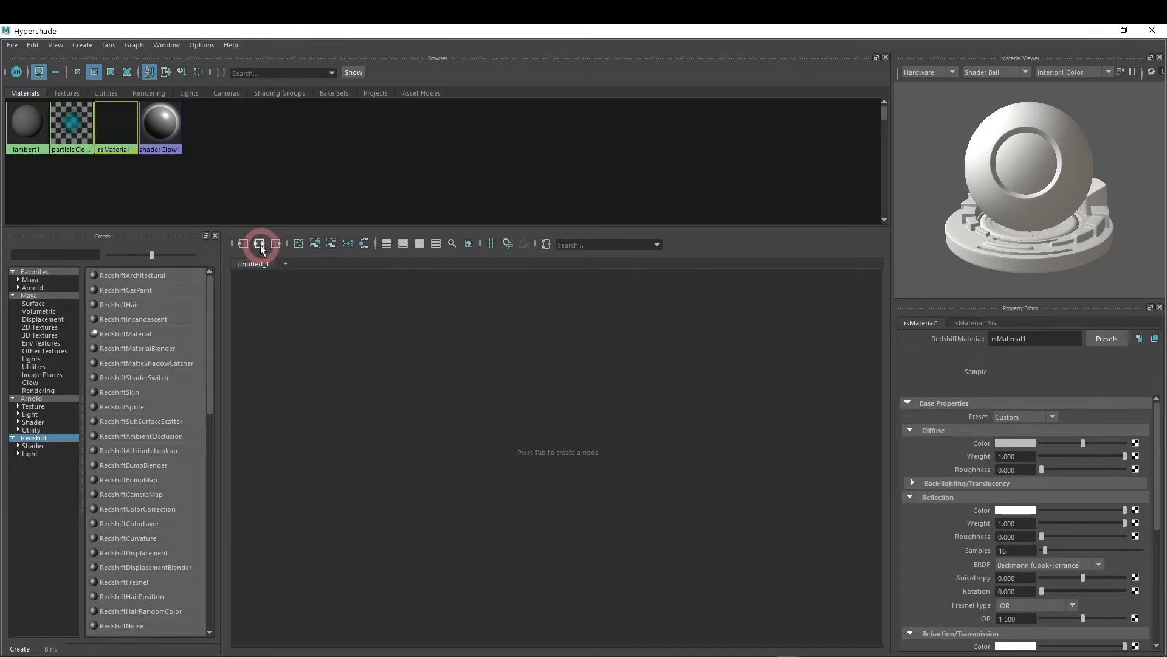
left_click(504, 365)
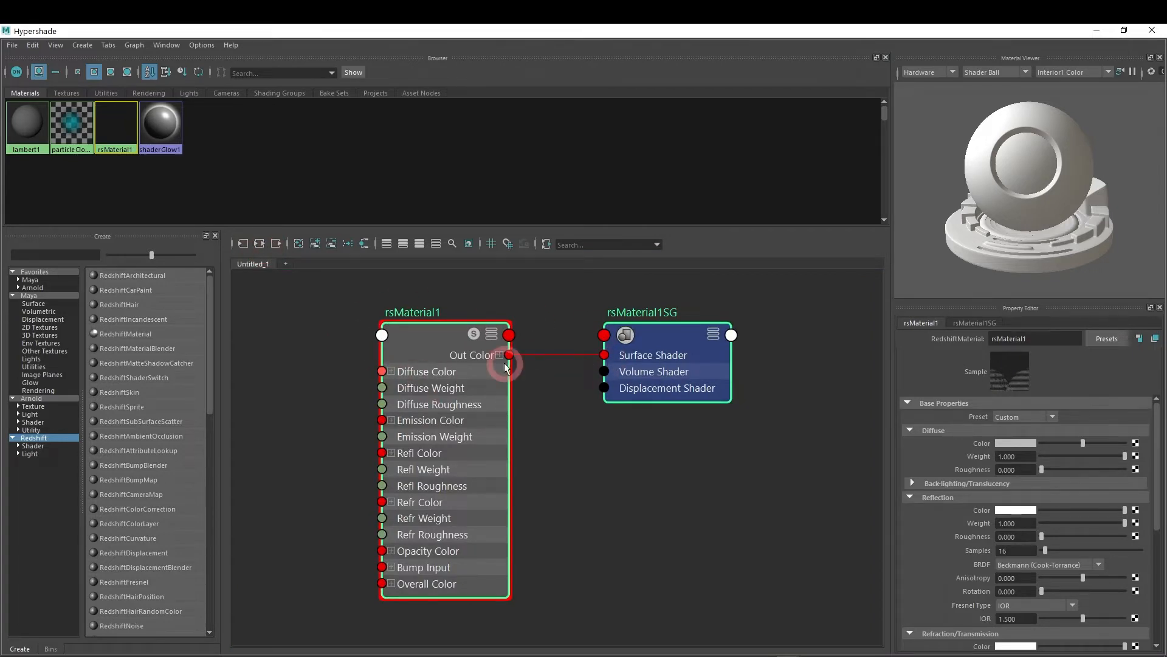
double_click(731, 41)
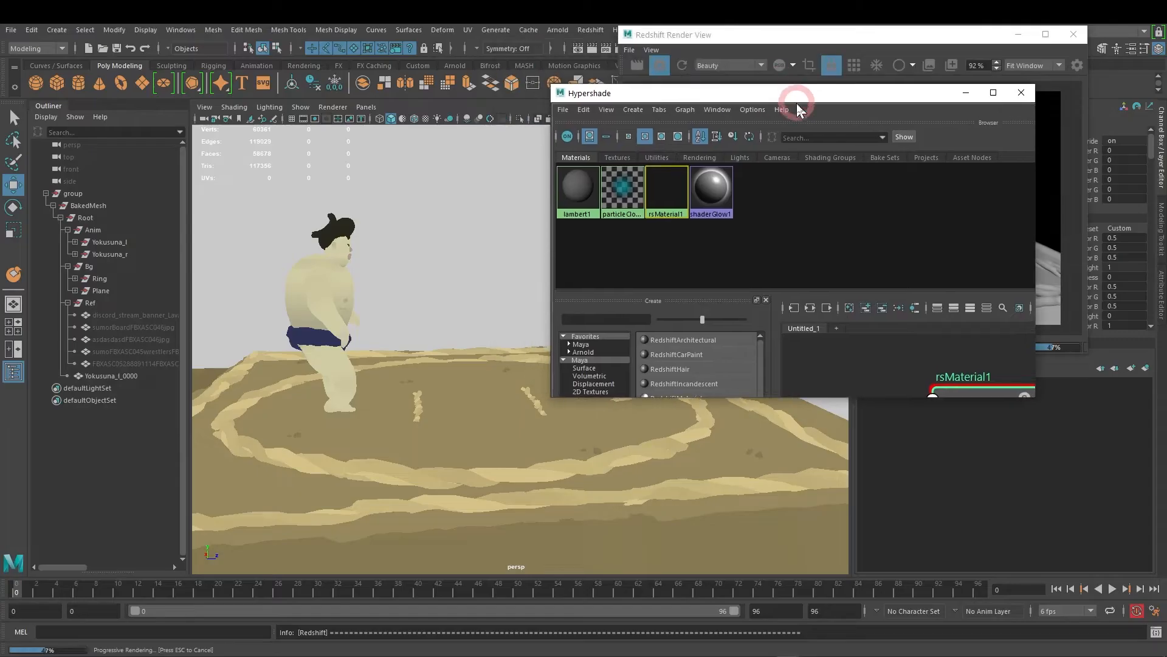
Step: In the maximized Hypershade, search the widened Redshift node list for "verte" and create a RedshiftVertexColor node beside rsMaterial1's input side
left_click_drag(789, 91, 583, 86)
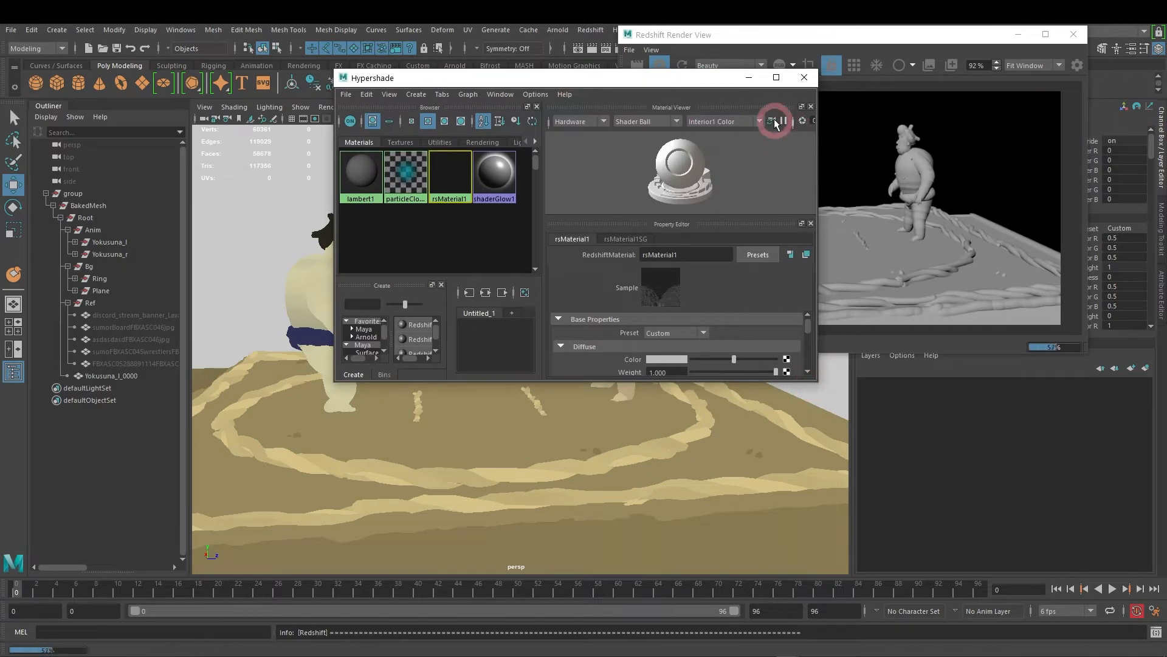
left_click(776, 77)
left_click_drag(517, 341, 707, 381)
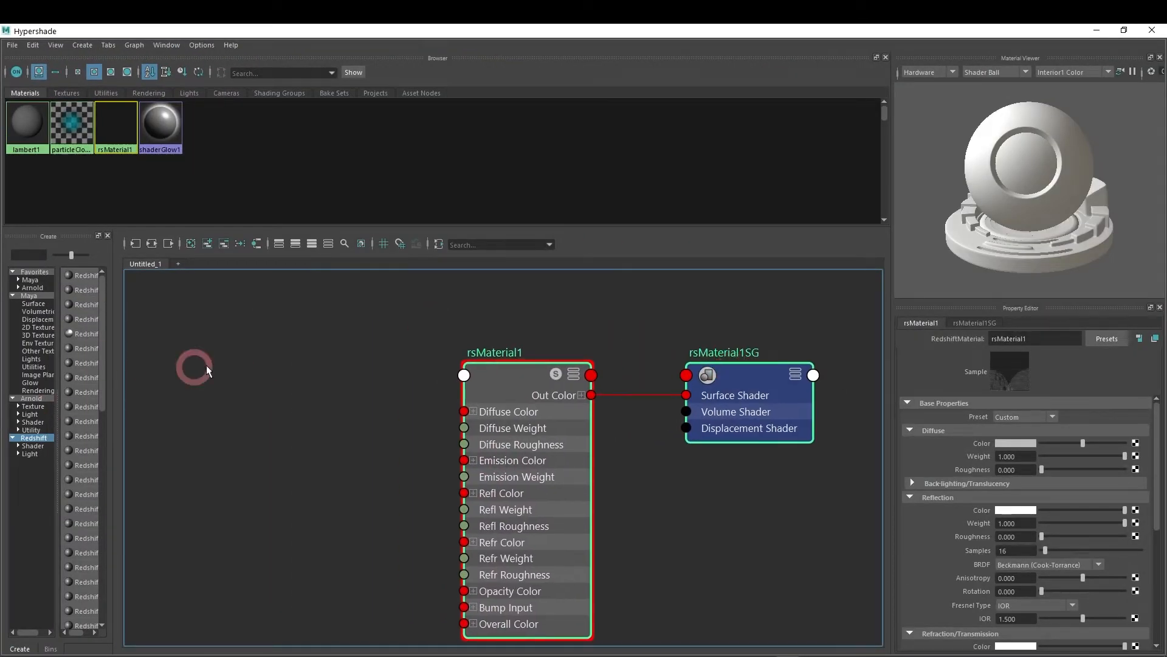
left_click_drag(115, 383, 274, 382)
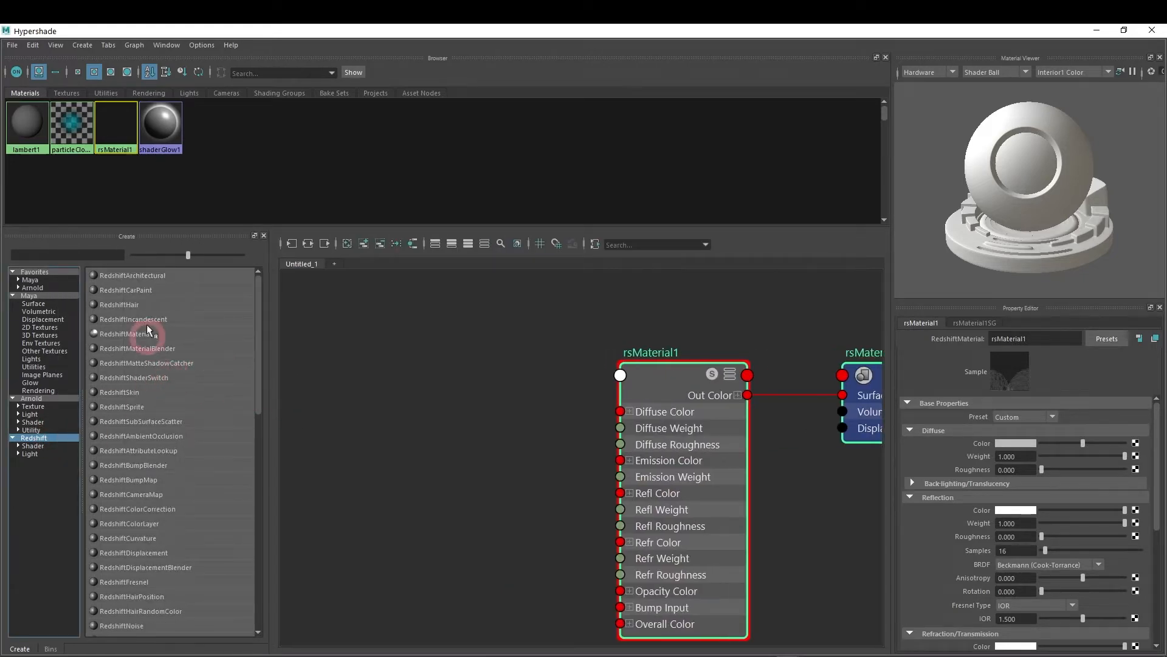
left_click(90, 255)
type("verte")
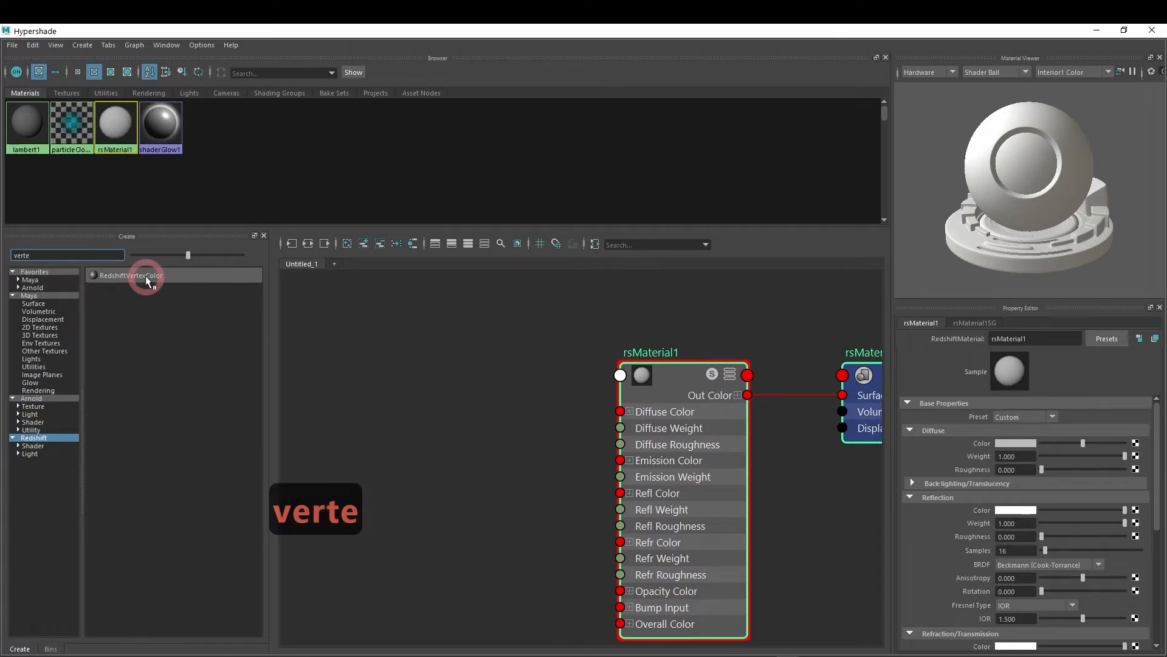
left_click(124, 277)
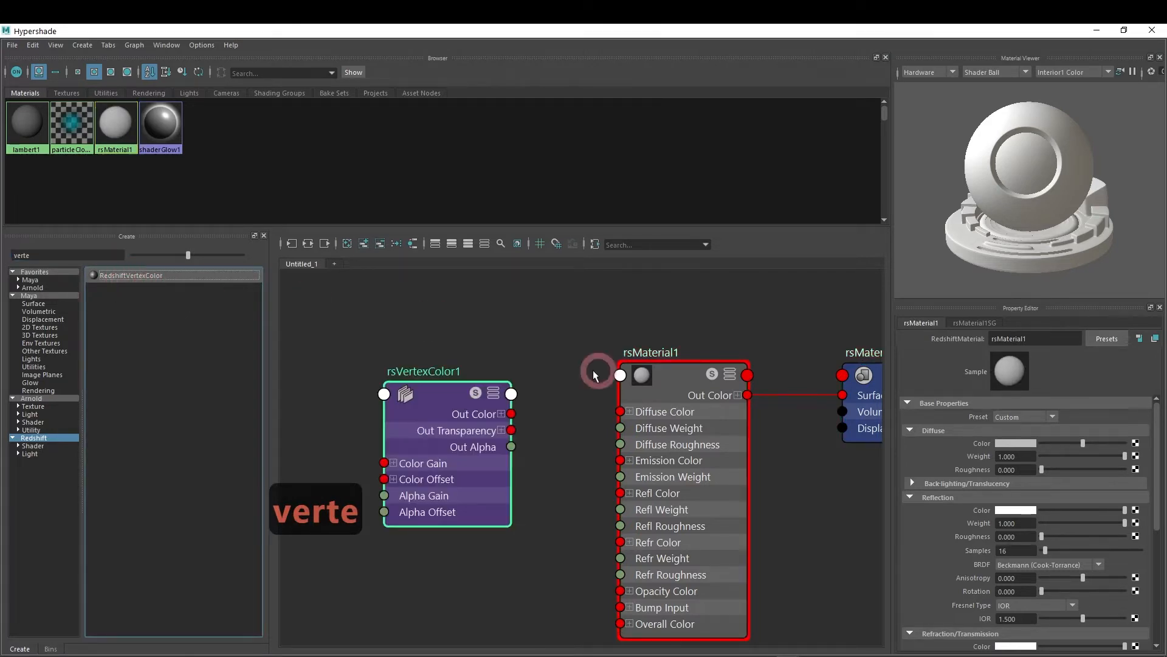
left_click_drag(449, 403, 435, 429)
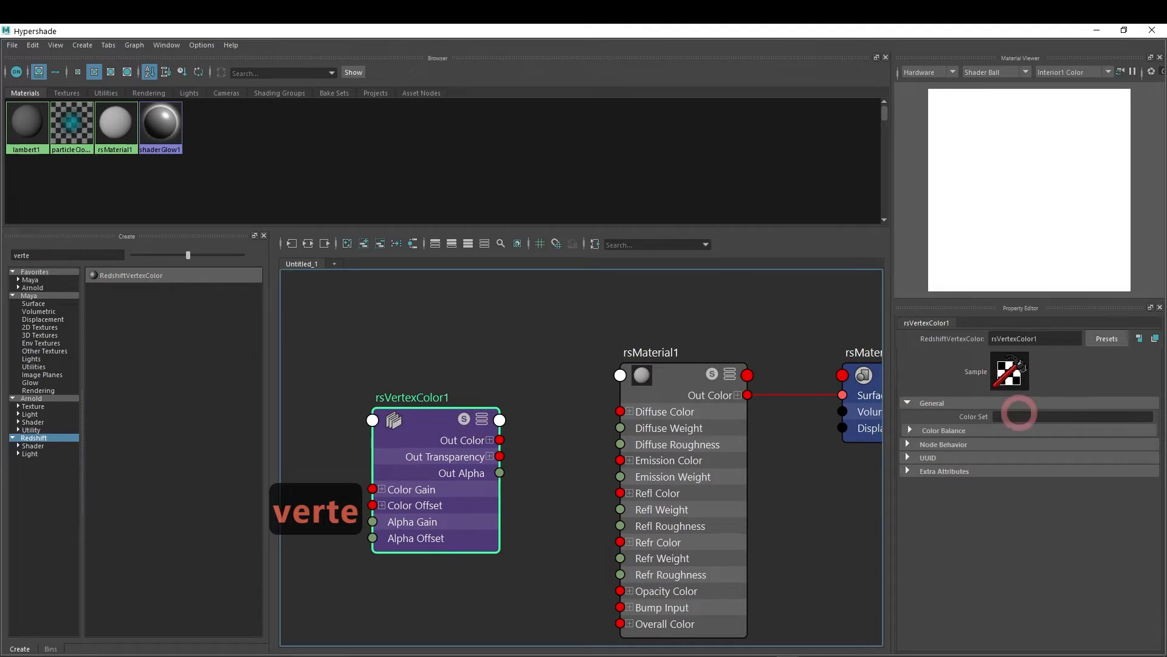
Step: Shrink the Hypershade beside the viewport, open the Color Set Editor and select the sumo wrestler mesh Yokusuna_l_0000
left_click(1011, 417)
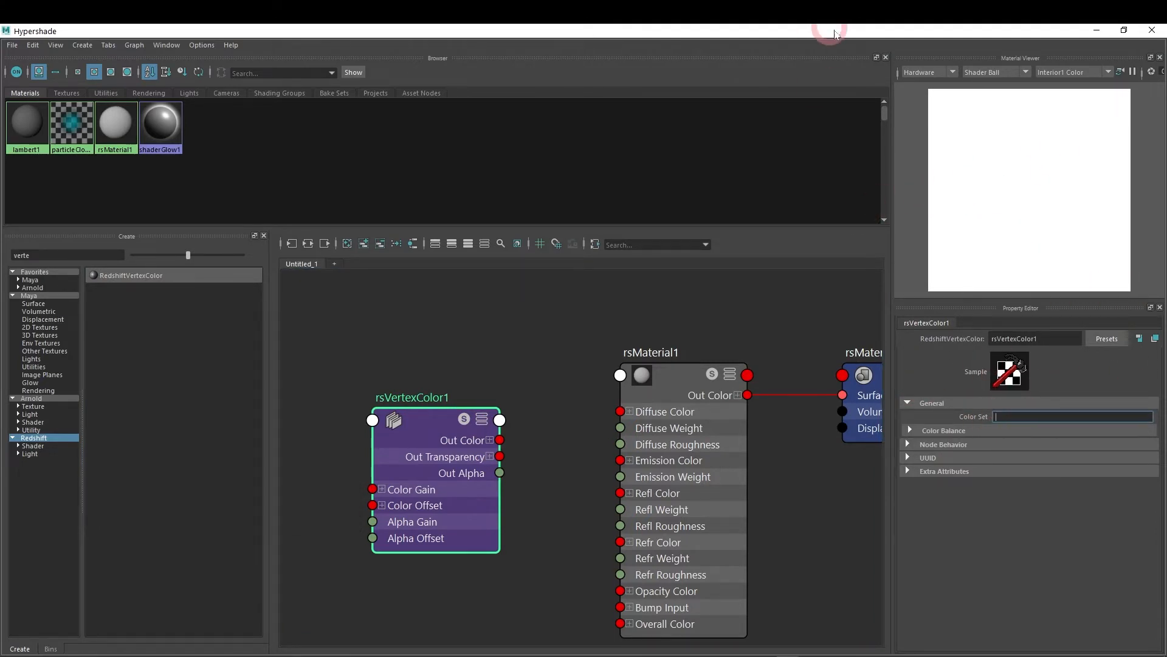
double_click(891, 35)
left_click_drag(797, 47, 554, 61)
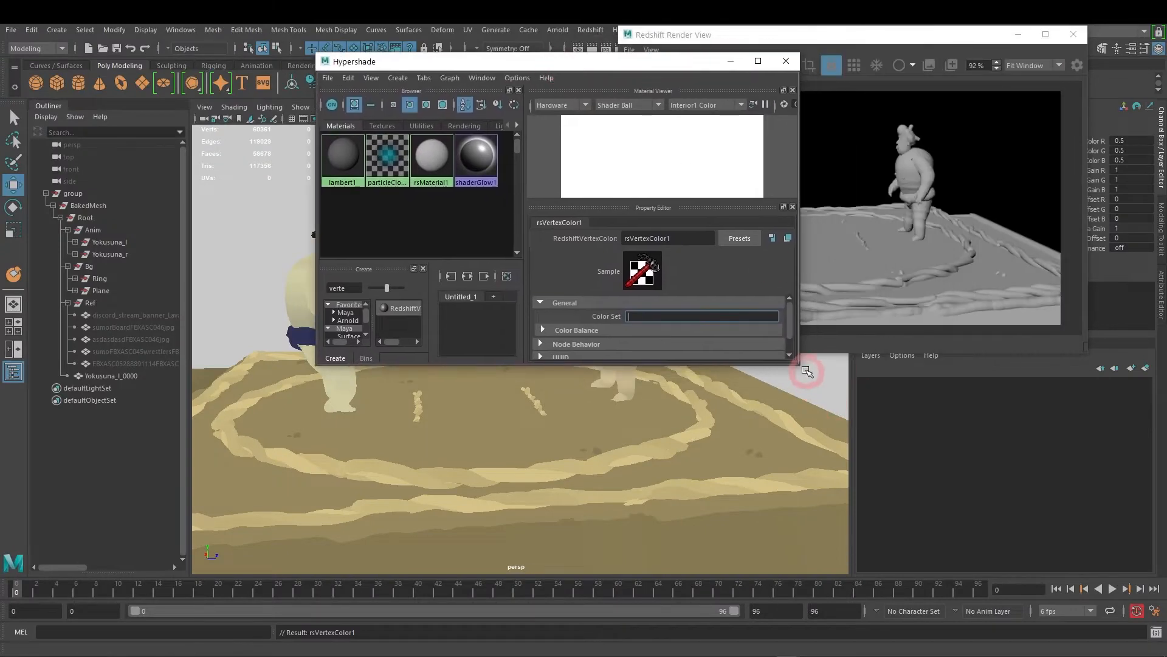
left_click_drag(800, 368, 1000, 555)
left_click_drag(696, 64, 867, 106)
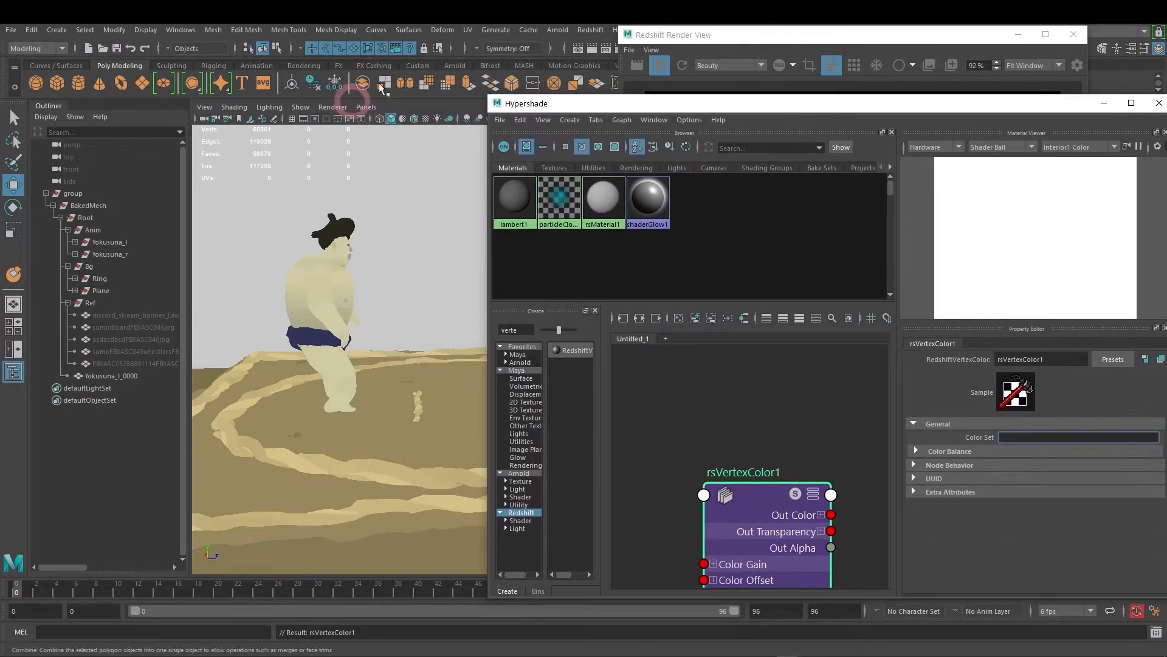
left_click(343, 30)
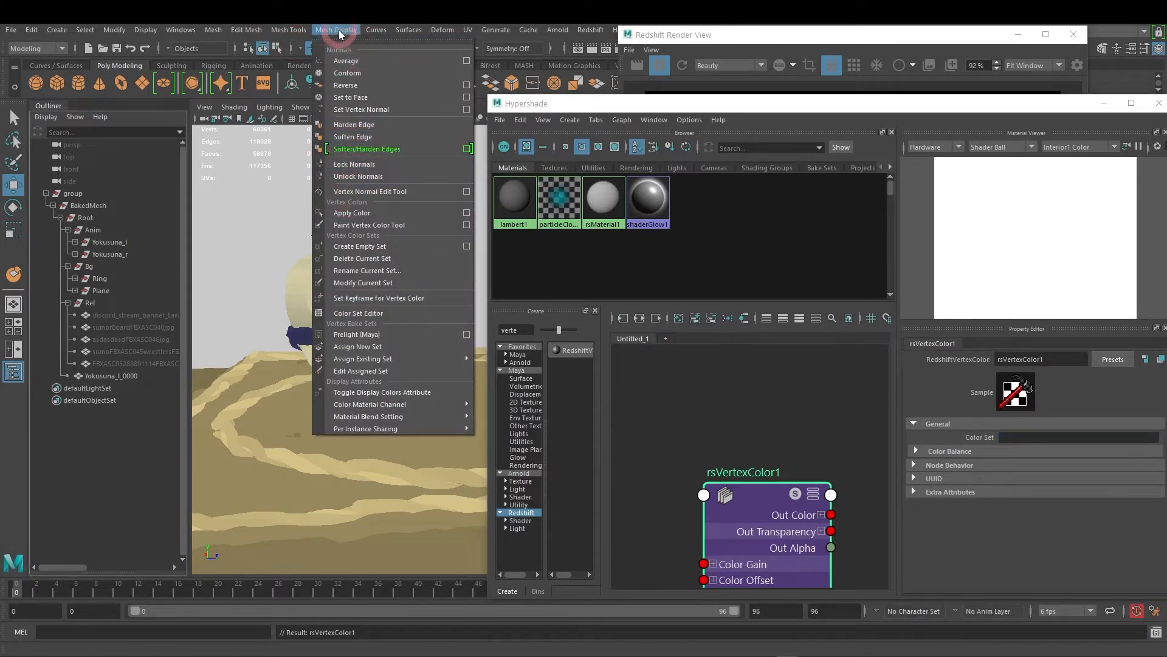
left_click(378, 313)
left_click_drag(1166, 225, 479, 171)
left_click(317, 281)
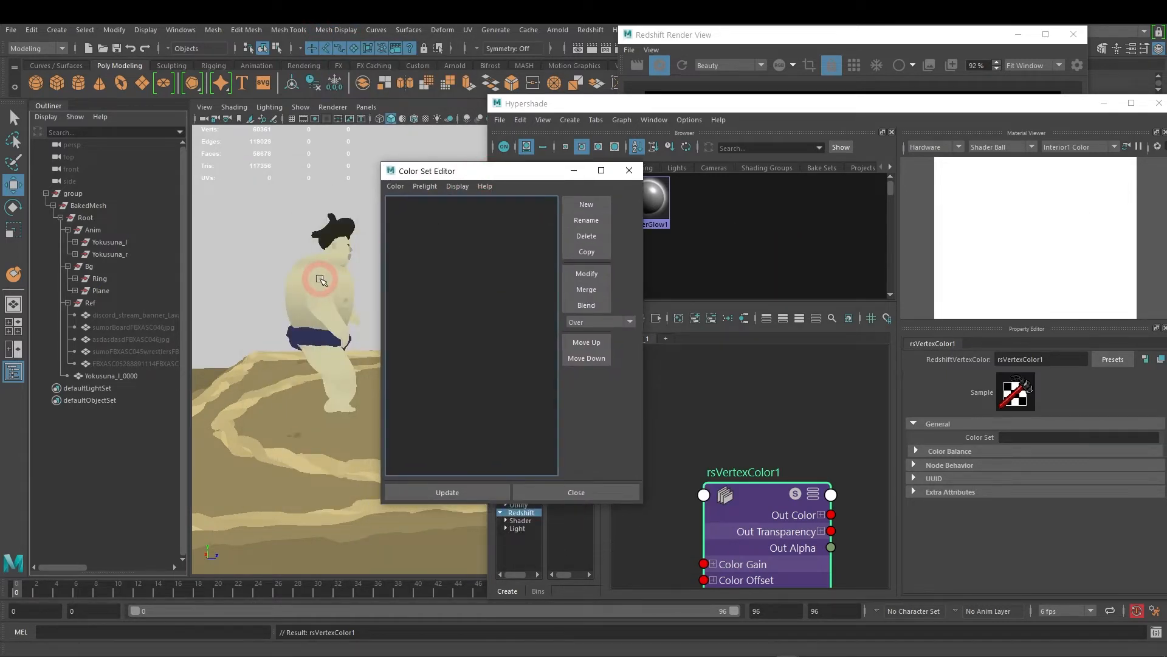
Step: Copy the name colorSet0 of the wrestler mesh's color set from the Color Set Editor, keeping the name as it is
left_click(412, 198)
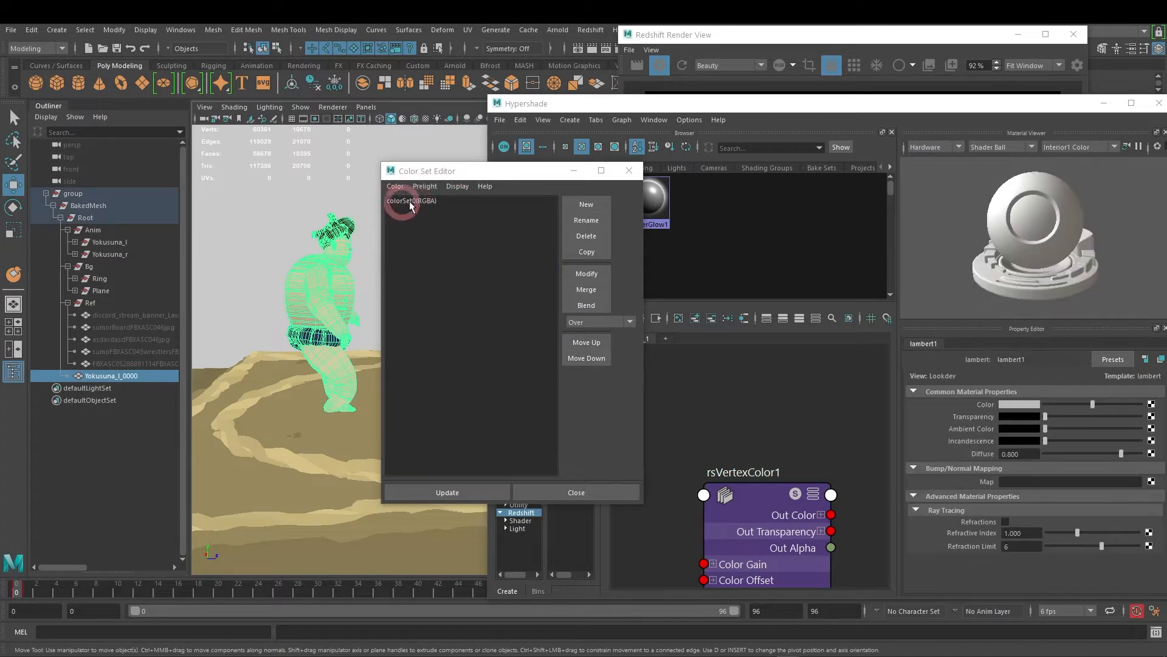
left_click(586, 220)
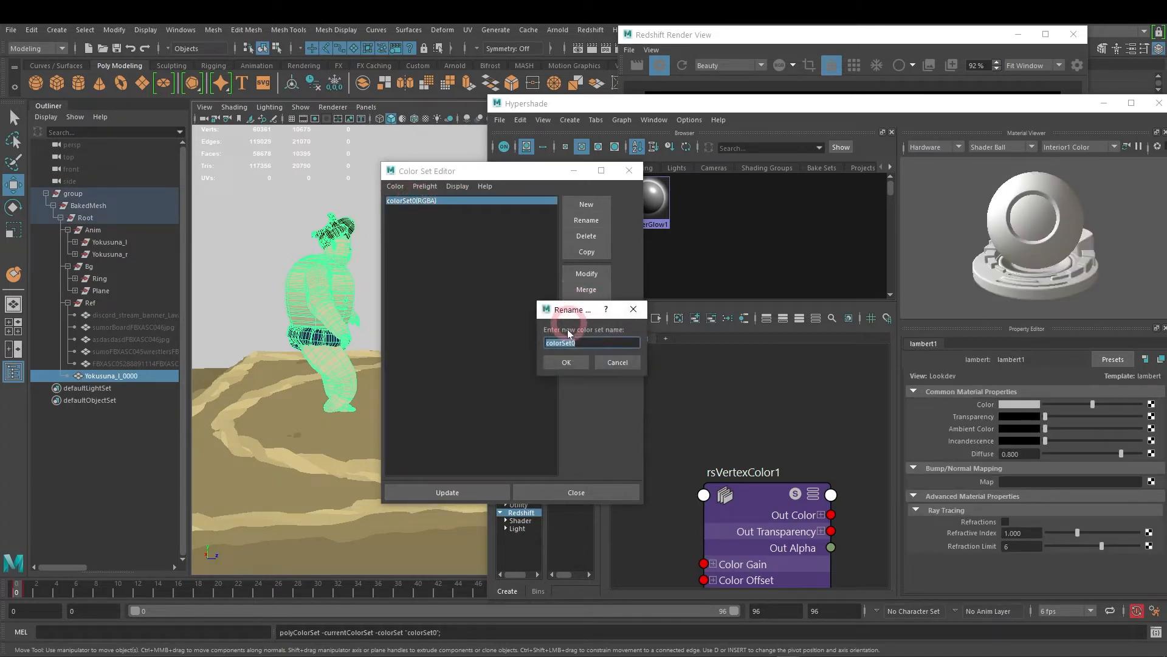
left_click(566, 361)
left_click(582, 202)
double_click(461, 207)
key("ctrl+c")
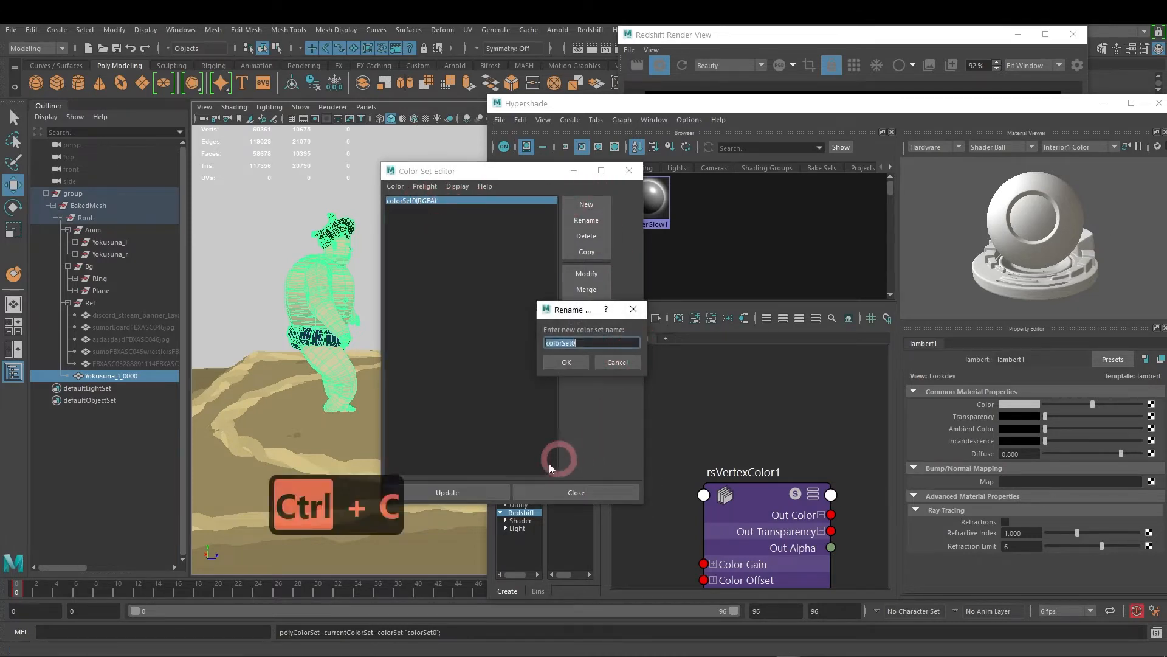
left_click(564, 361)
Step: Set rsVertexColor1's Color Set to colorSet0 and connect its Out Color to rsMaterial1's Diffuse Color in the maximized Hypershade
left_click(803, 416)
left_click(1027, 497)
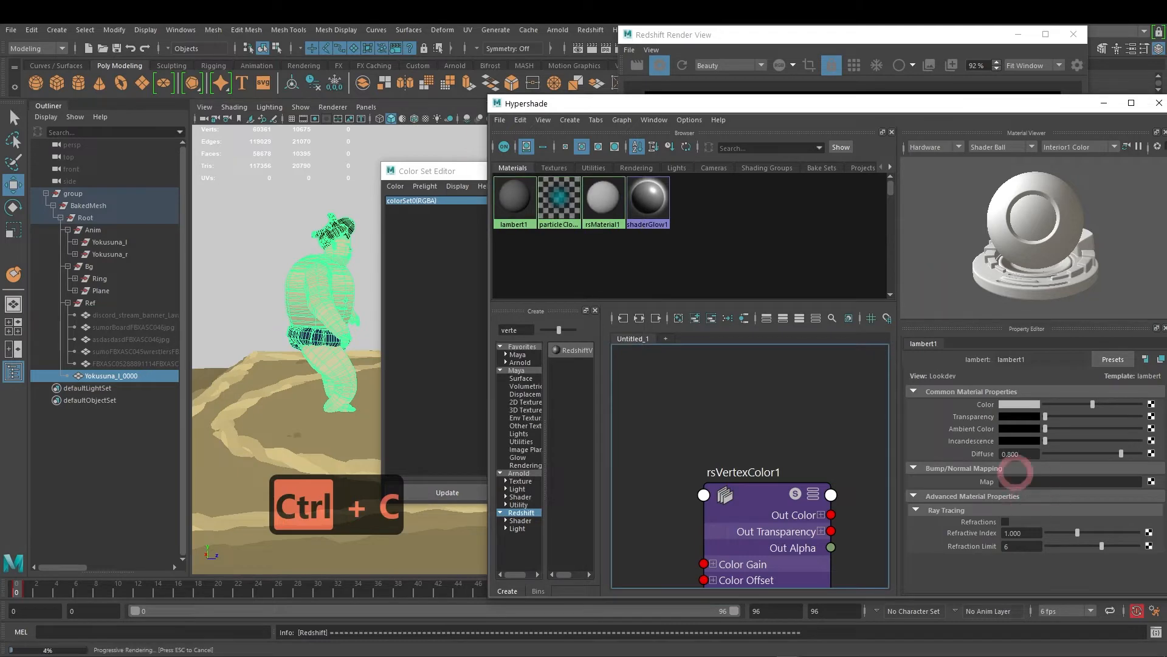
left_click_drag(873, 100, 691, 91)
double_click(690, 86)
left_click(572, 500)
left_click(248, 413)
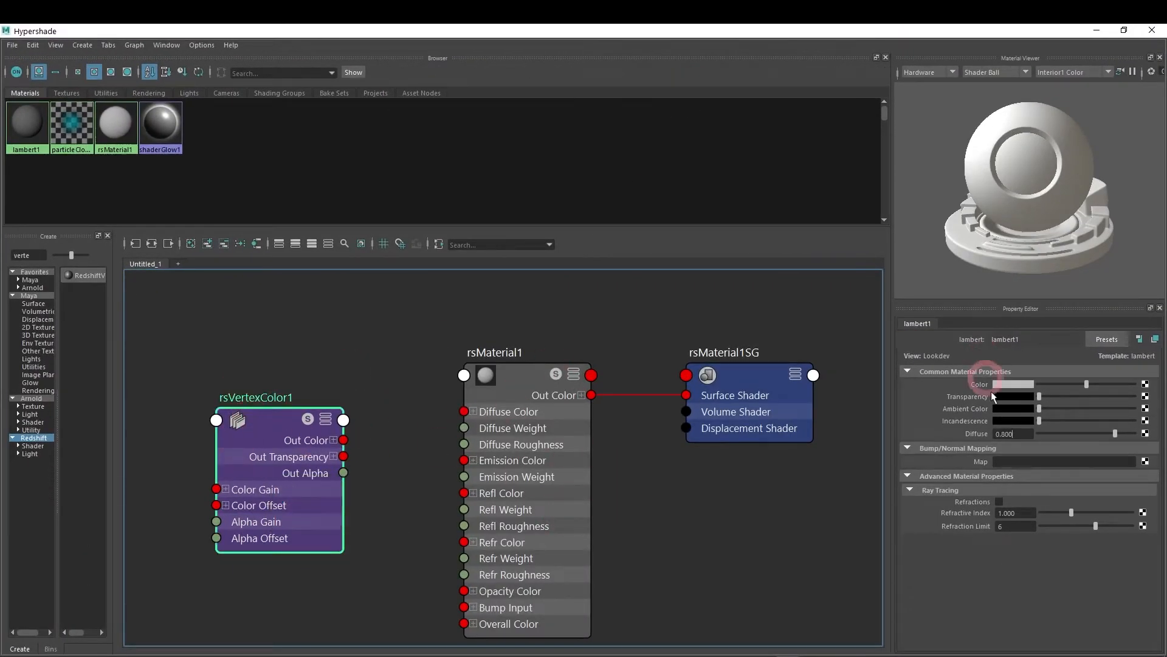
left_click(1032, 469)
left_click(1014, 420)
left_click(1094, 424)
left_click(993, 409)
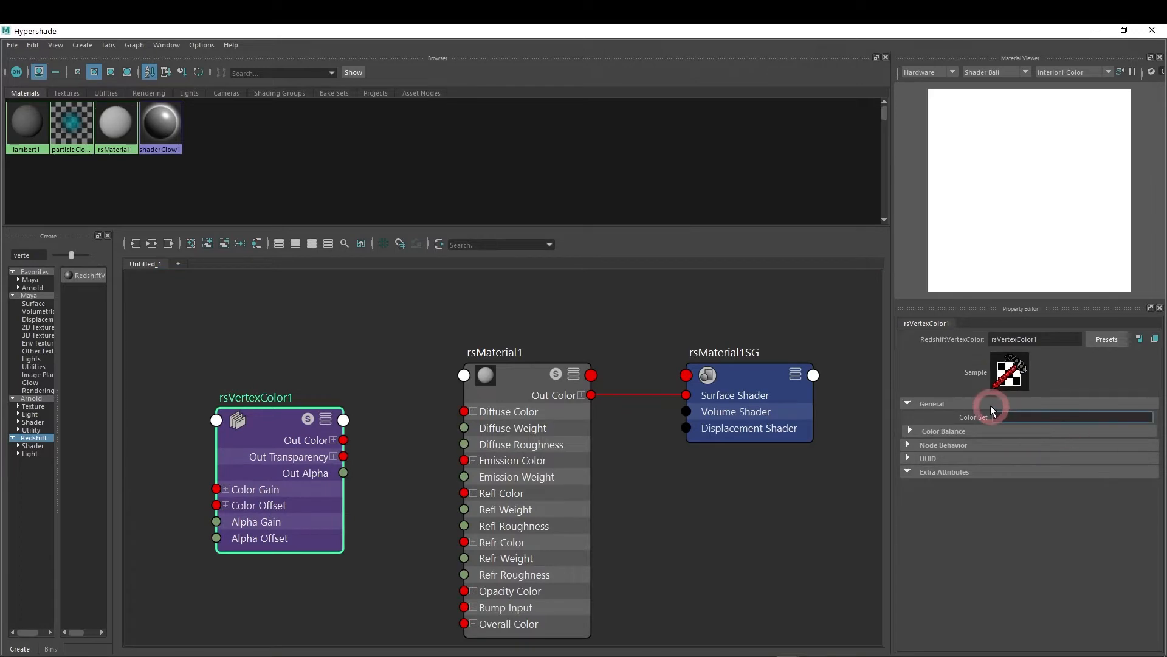
key("ctrl+v")
left_click(796, 511)
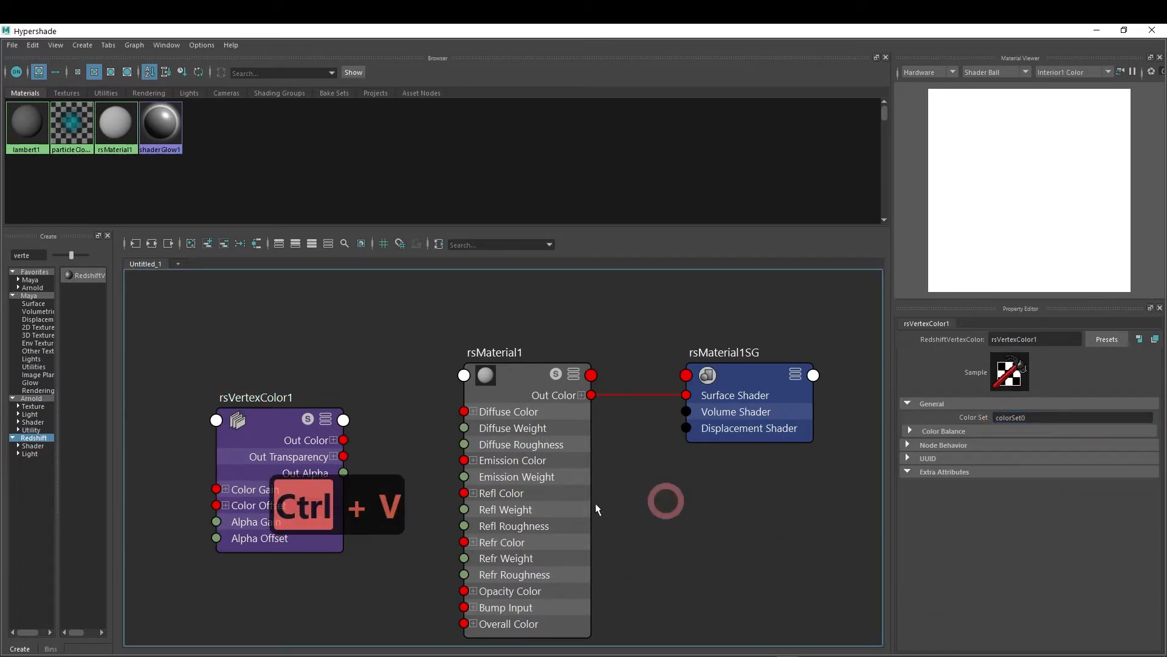
left_click_drag(345, 441, 490, 417)
Step: Restore the Hypershade to a smaller window and select all geometry in the scene by type
left_click_drag(690, 37, 728, 169)
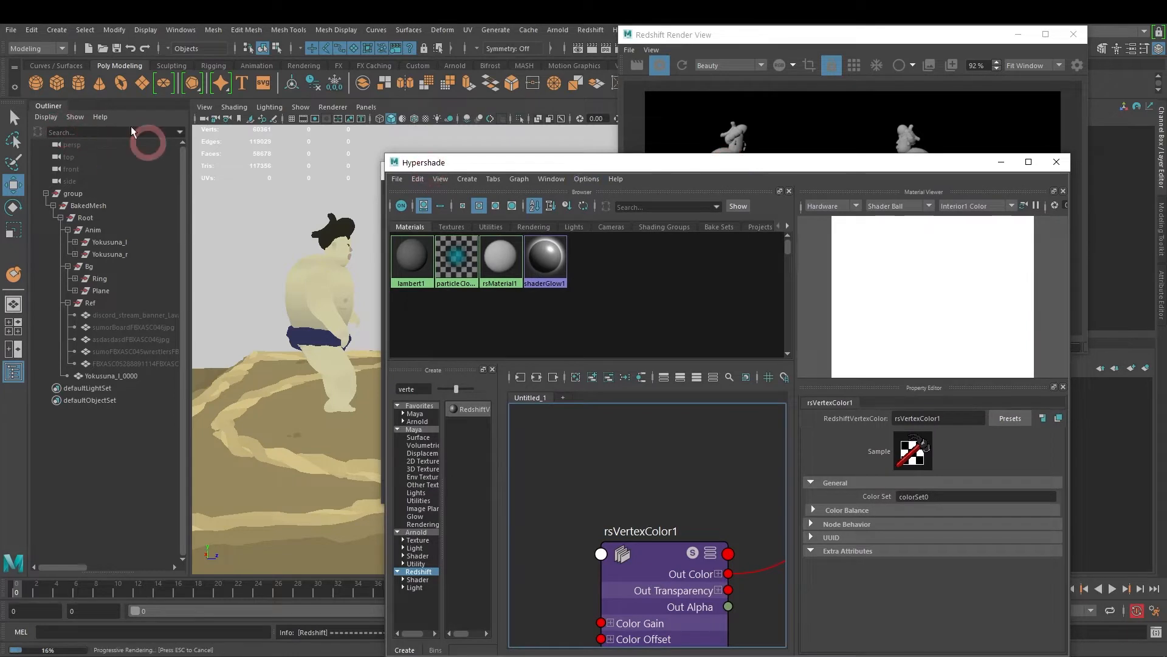
left_click(85, 30)
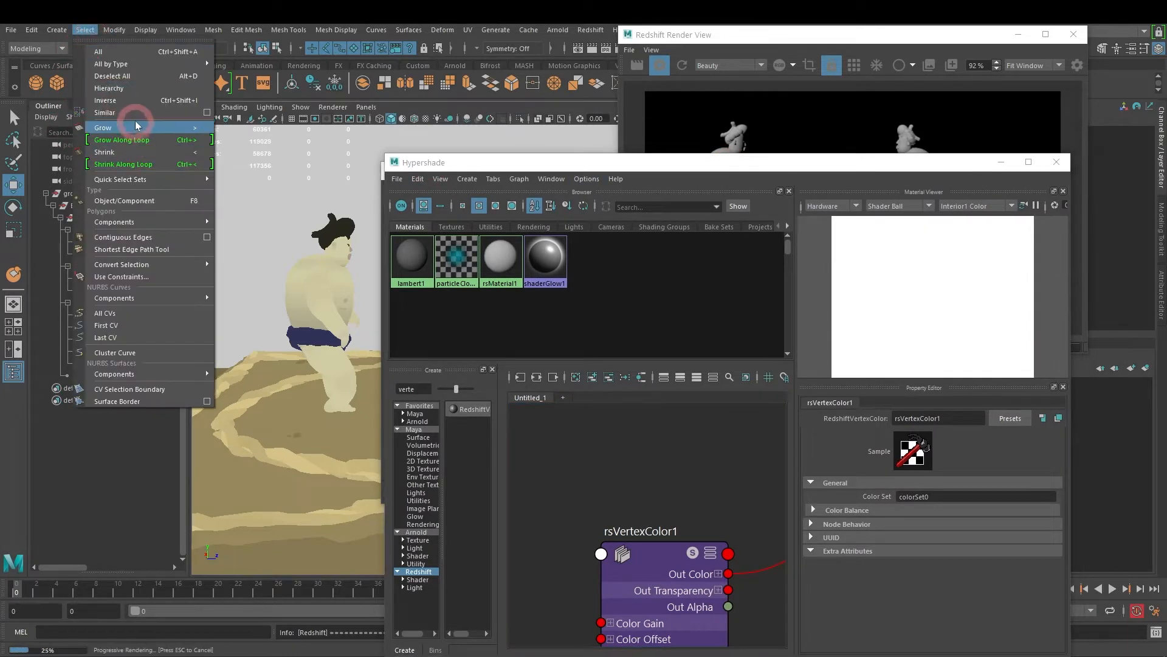
mouse_move(122, 63)
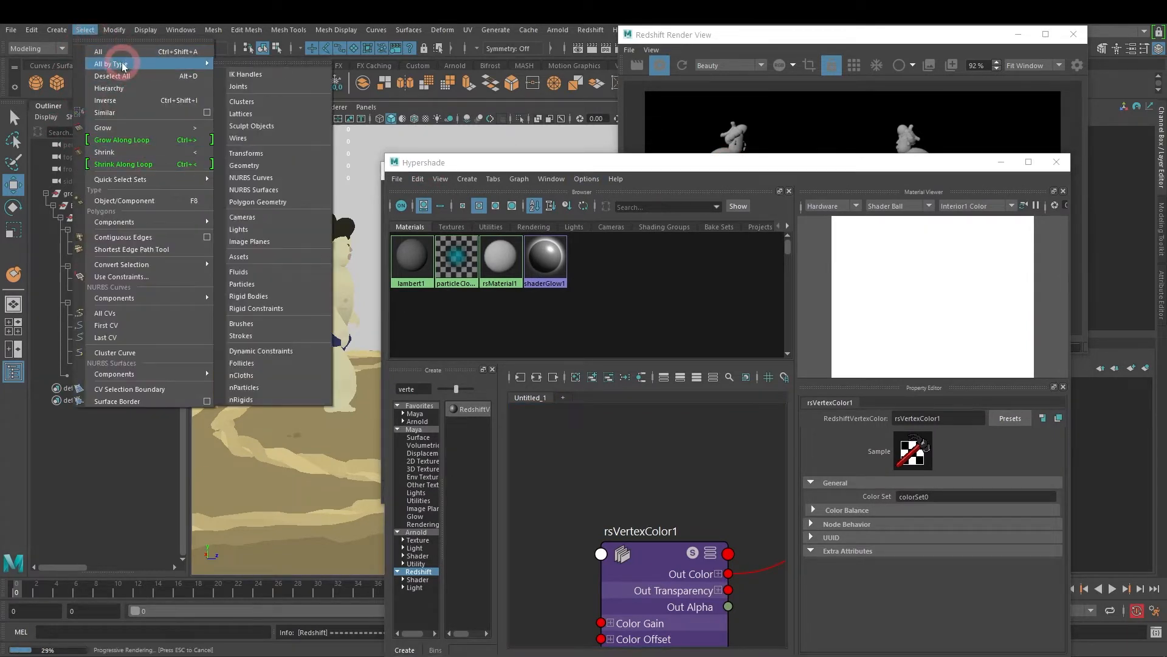
left_click(270, 165)
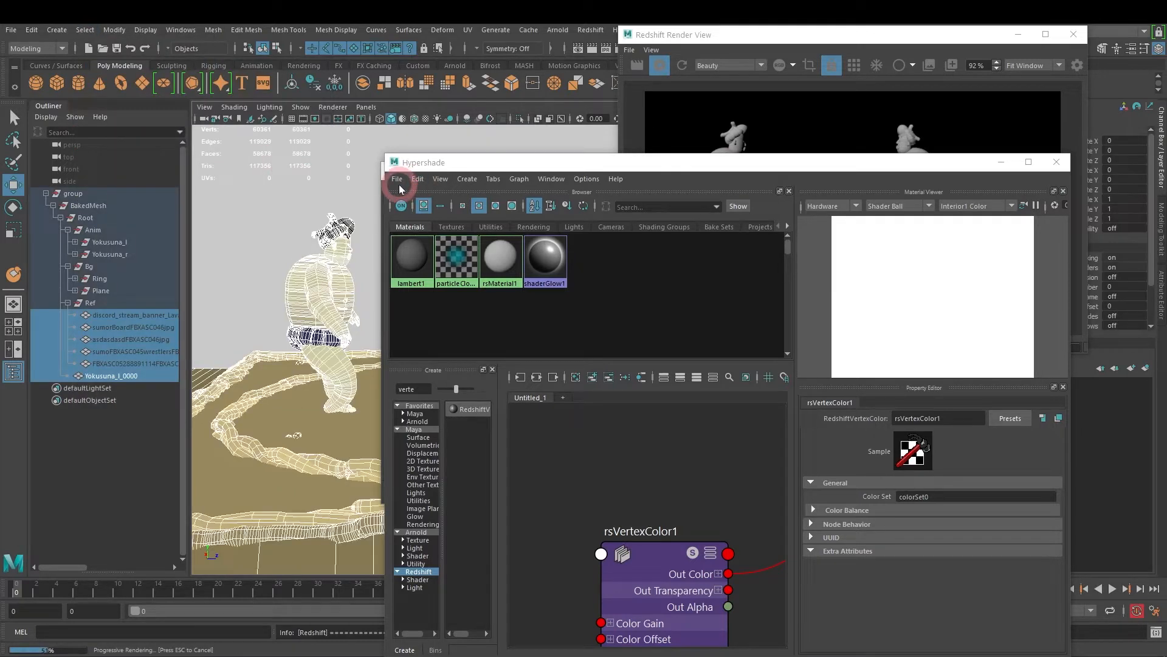
Step: Assign rsMaterial1 to the selected geometry from its node in the Hypershade work area
left_click_drag(809, 163, 694, 120)
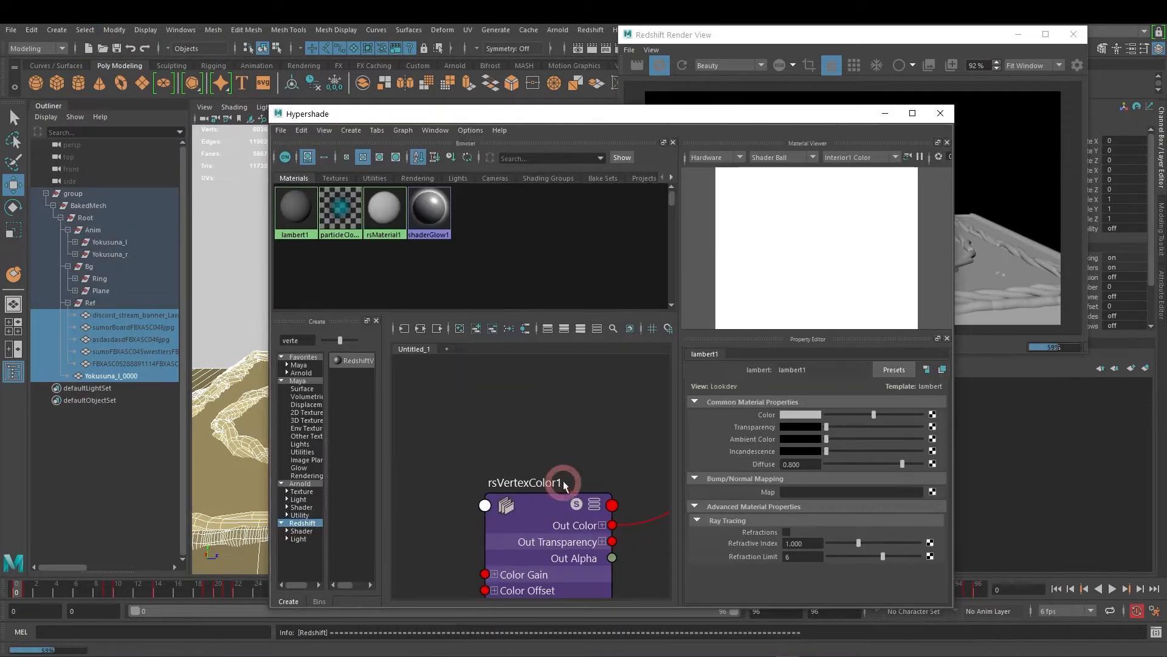
middle_click_drag(589, 430, 380, 408, "alt")
right_click_drag(596, 430, 578, 398)
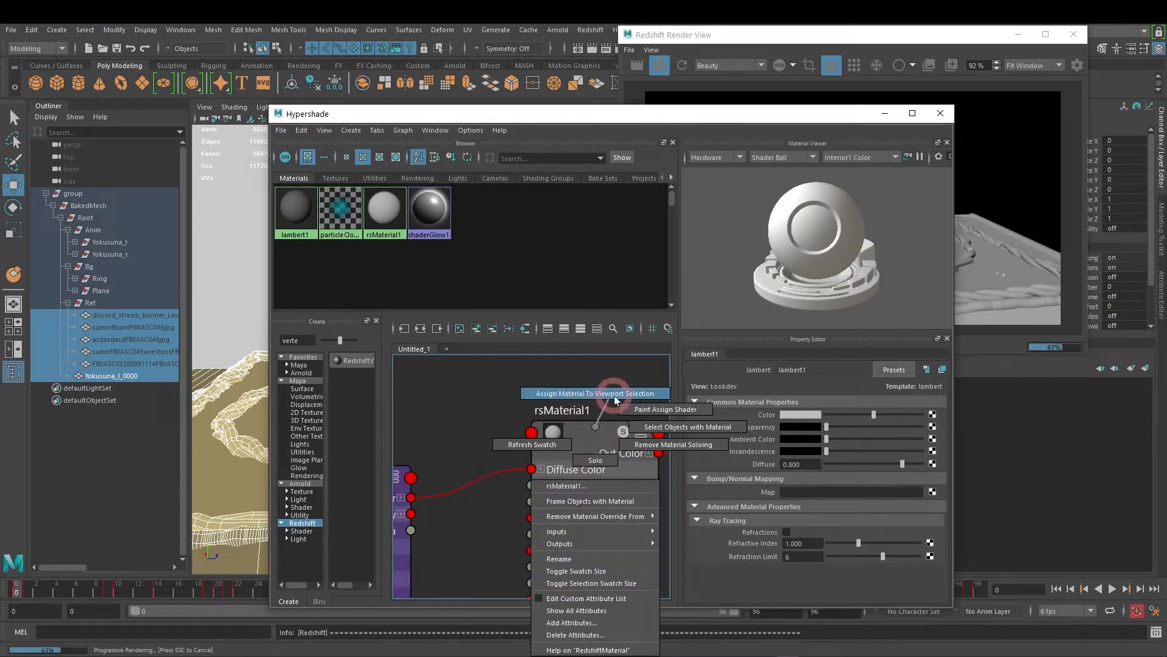
right_click_drag(606, 398, 490, 404)
right_click_drag(595, 431, 616, 403)
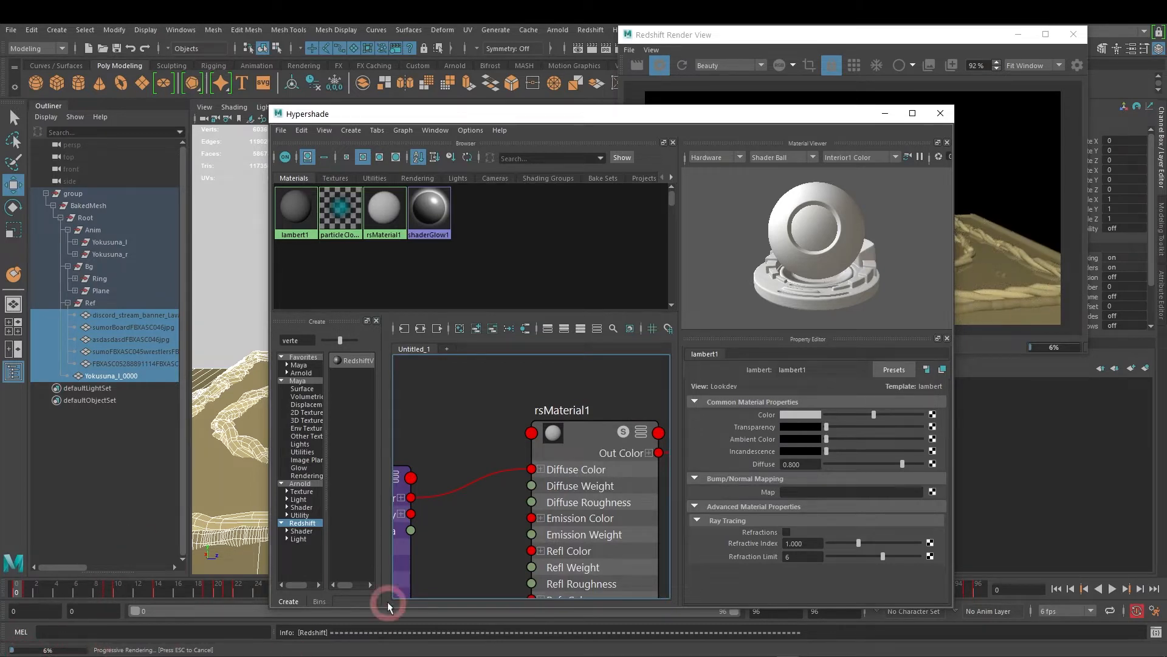
Step: Arrange the Redshift Render View and the Hypershade side by side and reposition the rsMaterial1 and rsVertexColor1 nodes
left_click(810, 35)
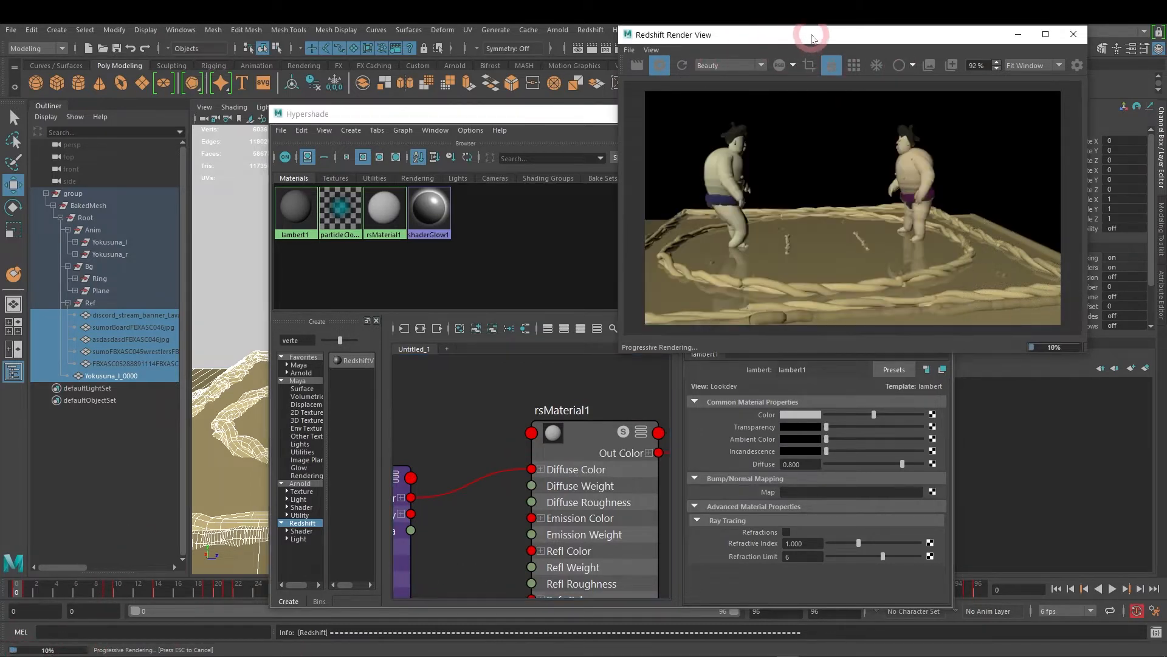
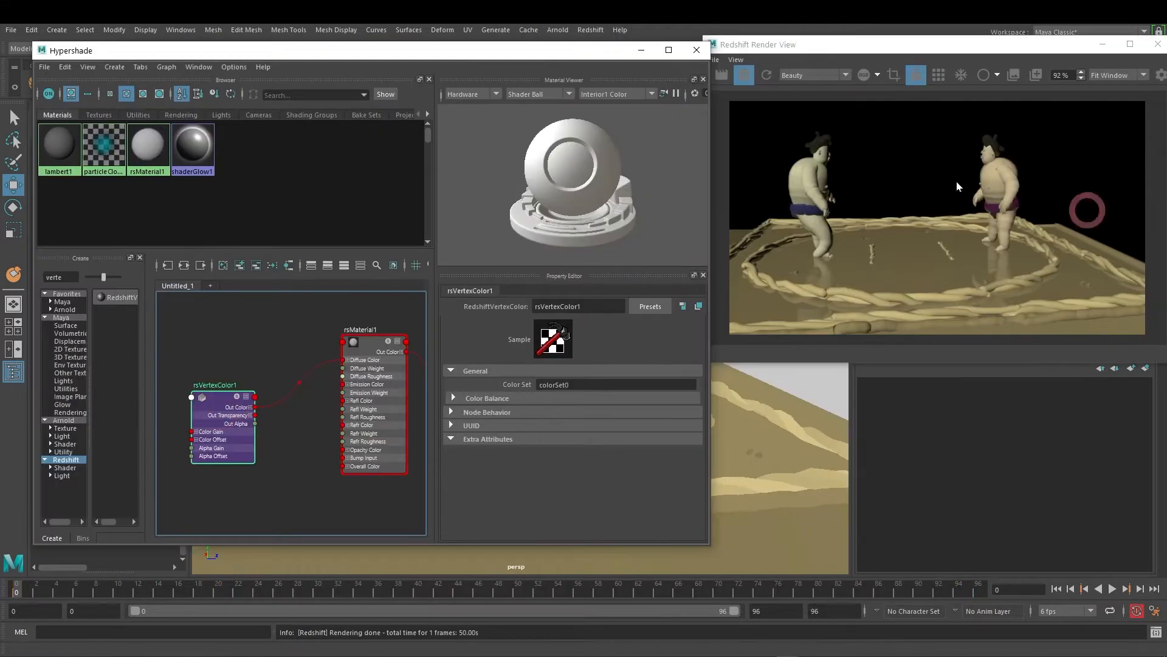
mouse_move(596, 51)
left_mouse_down()
mouse_move(606, 53)
mouse_move(571, 45)
mouse_move(582, 51)
left_mouse_up()
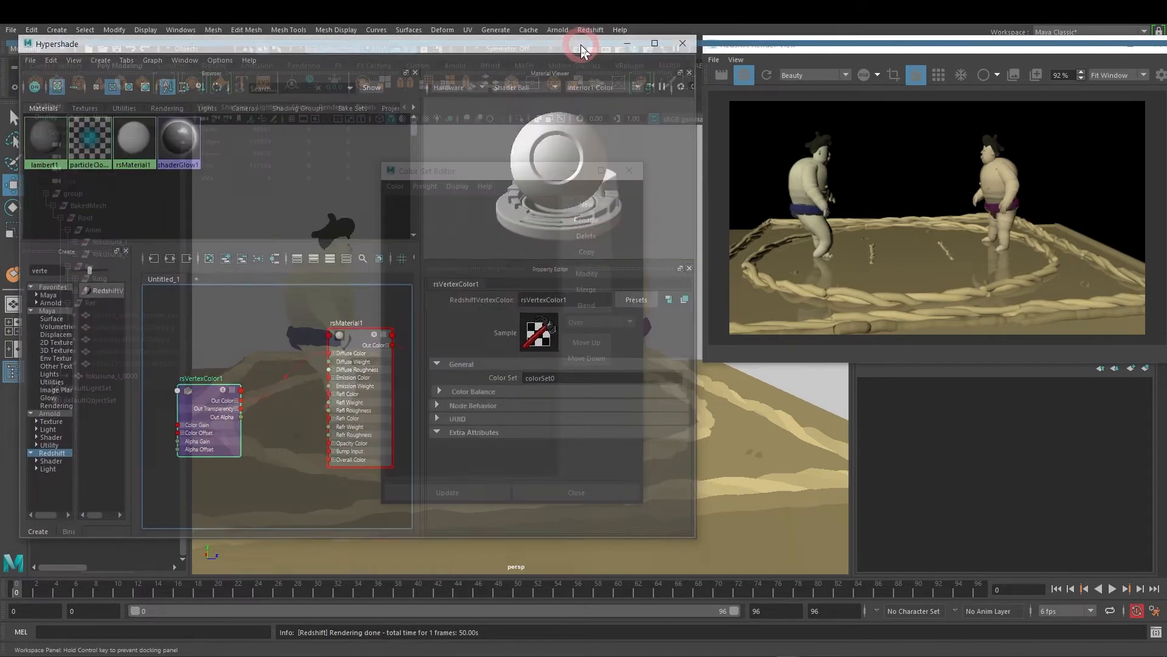
left_click_drag(581, 50, 587, 57)
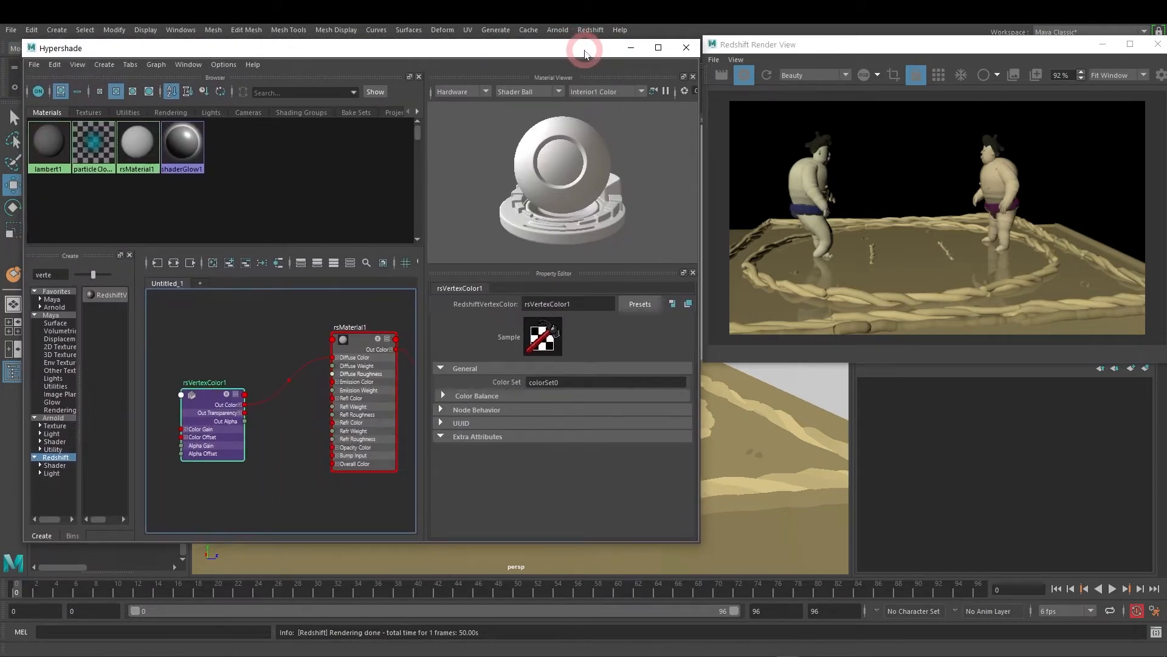
left_click_drag(570, 58, 575, 53)
left_click_drag(385, 338, 361, 357)
left_click_drag(206, 402, 190, 414)
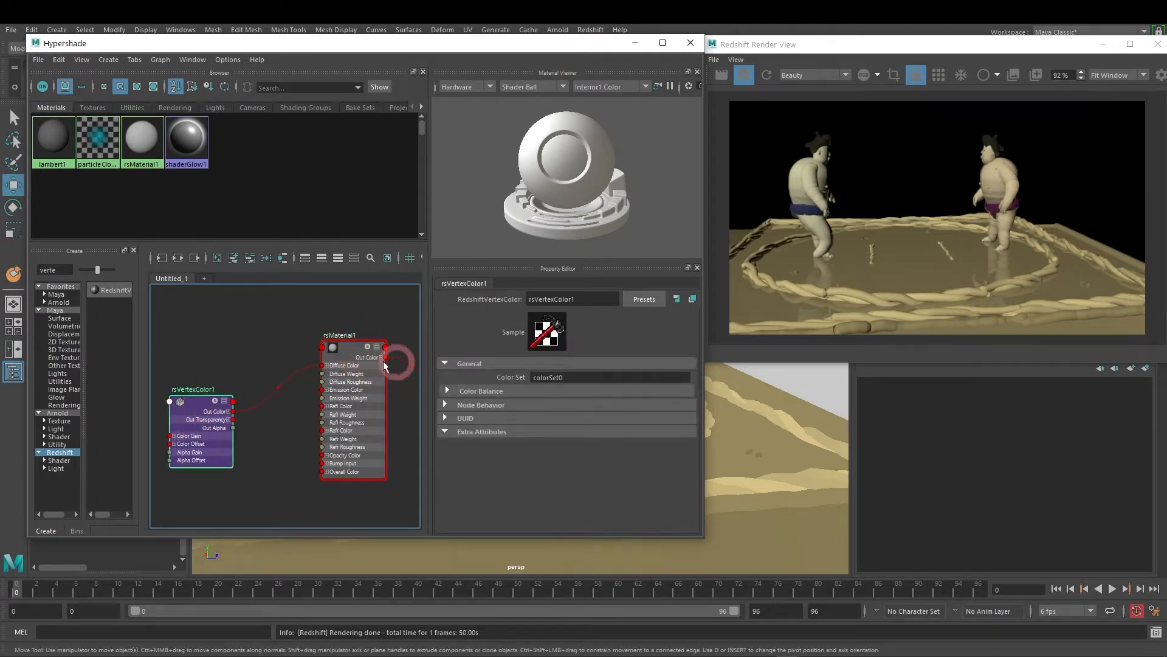
left_click(66, 272)
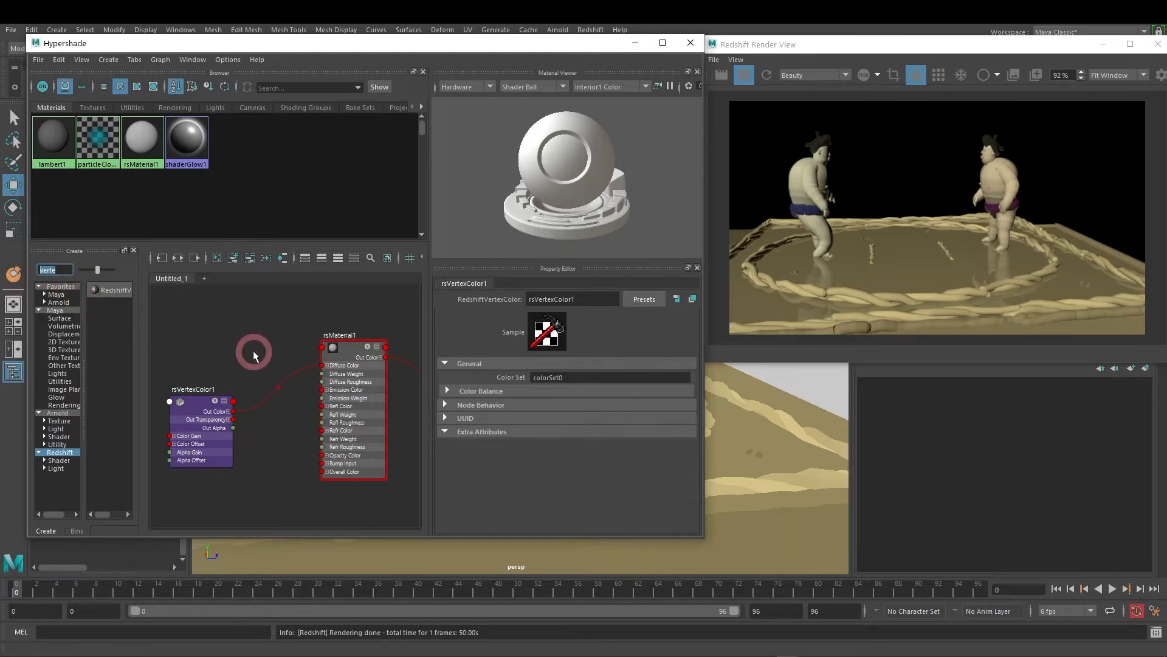
left_click_drag(906, 44, 877, 57)
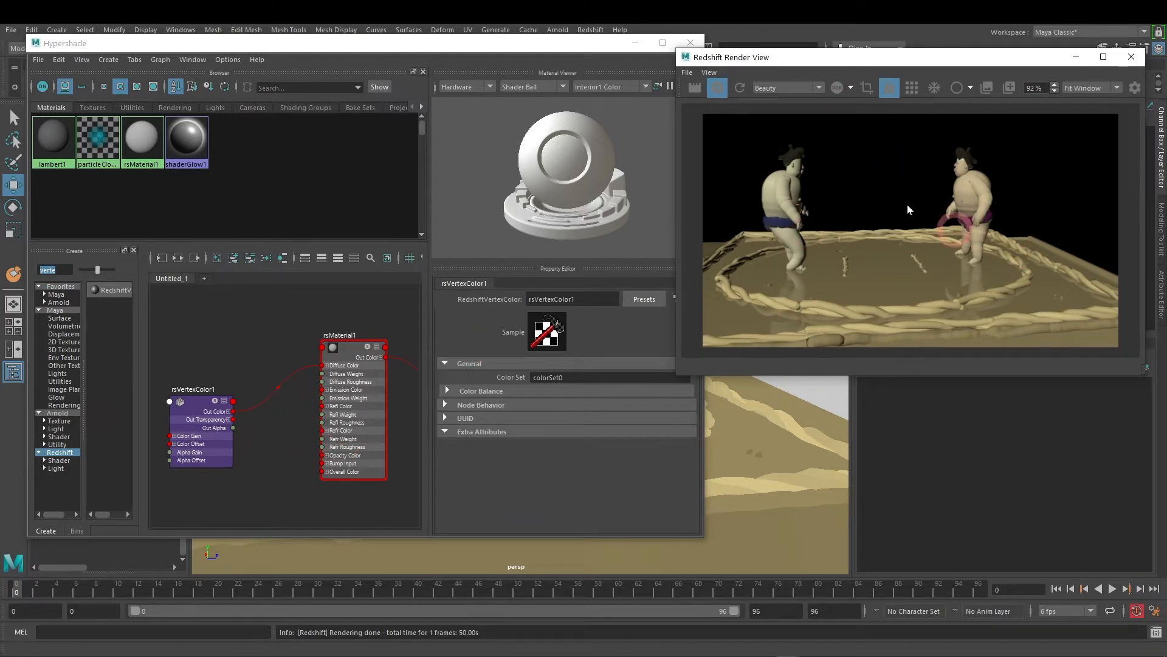
Step: Search the create list for color nodes and add a Redshift Color Correction node to the Hypershade work area
left_click_drag(208, 411, 203, 432)
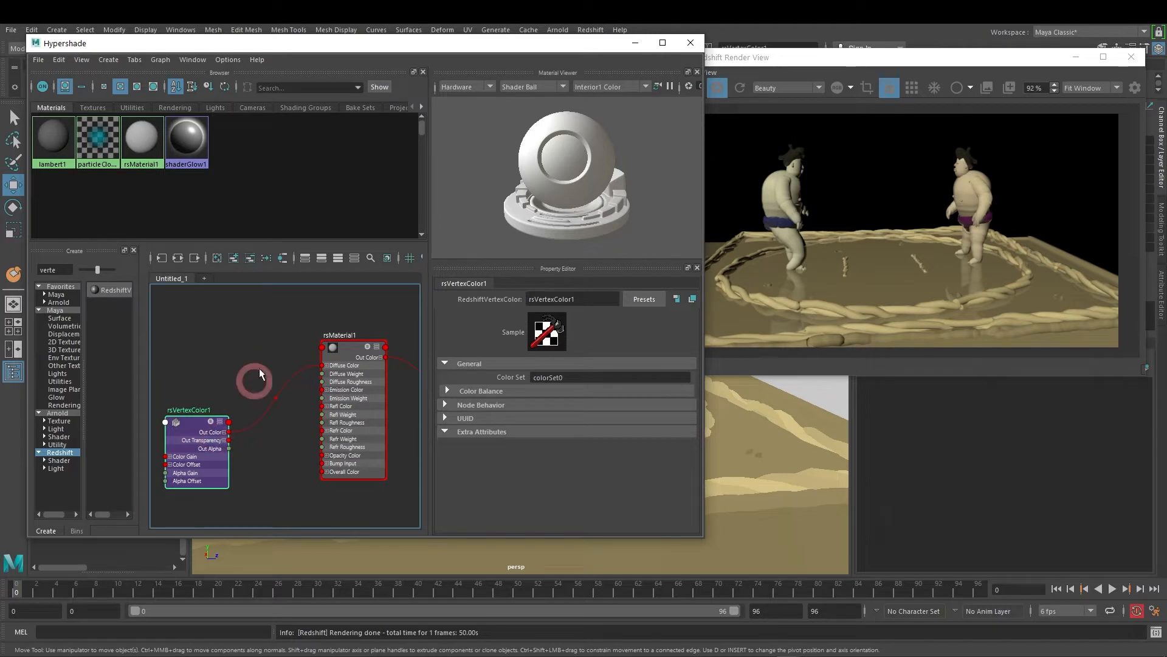
left_click(65, 270)
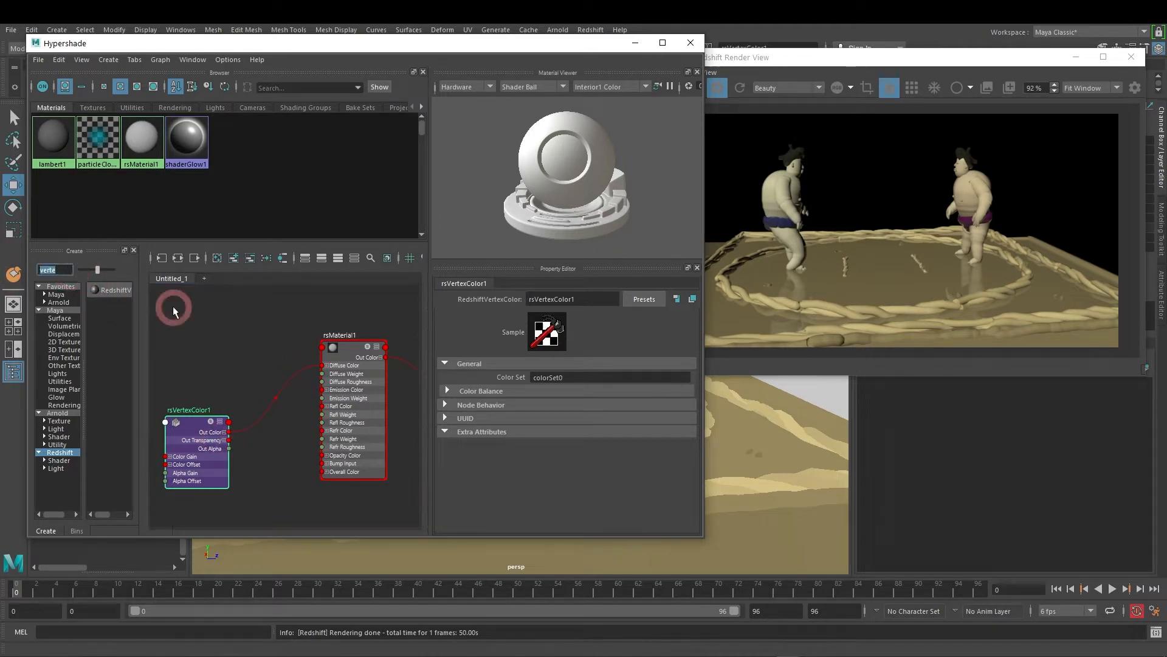
type("color")
left_click_drag(146, 316, 212, 314)
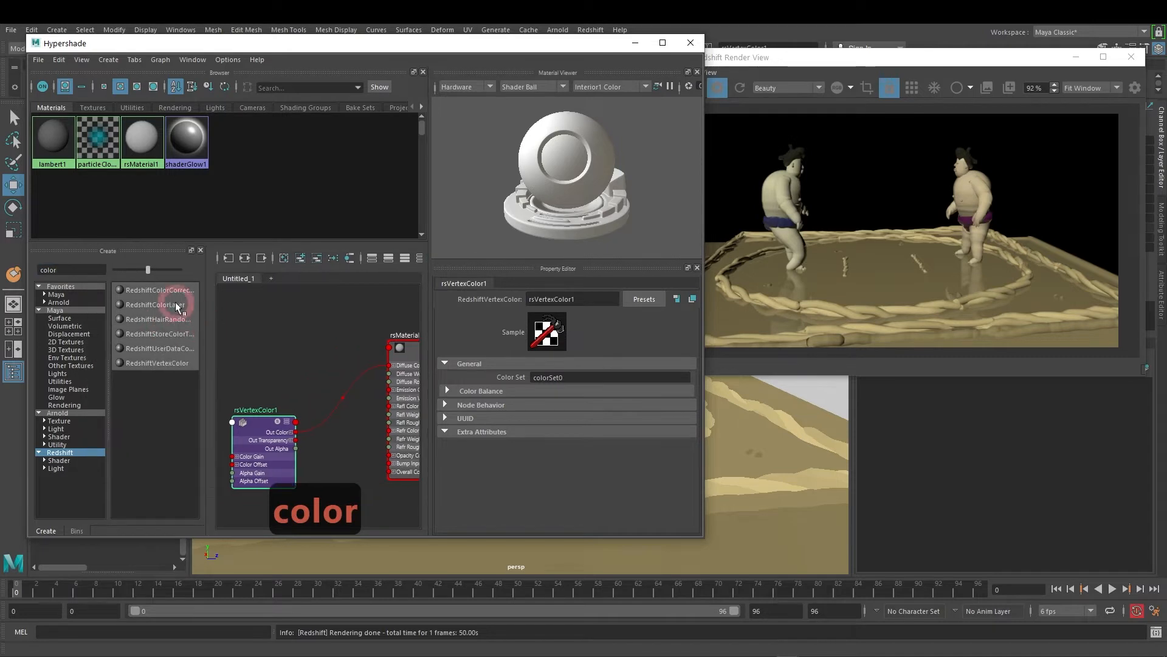
left_click(178, 290)
Step: Insert rsColorCorrection1 between rsVertexColor1 and rsMaterial1, feeding its Input from Out Color and its Out Color into Diffuse Color
middle_click_drag(332, 378, 266, 346, "alt")
left_click_drag(240, 302, 290, 398)
middle_click_drag(280, 327, 315, 336, "alt")
left_click_drag(378, 334, 401, 340)
left_click_drag(267, 409, 292, 435)
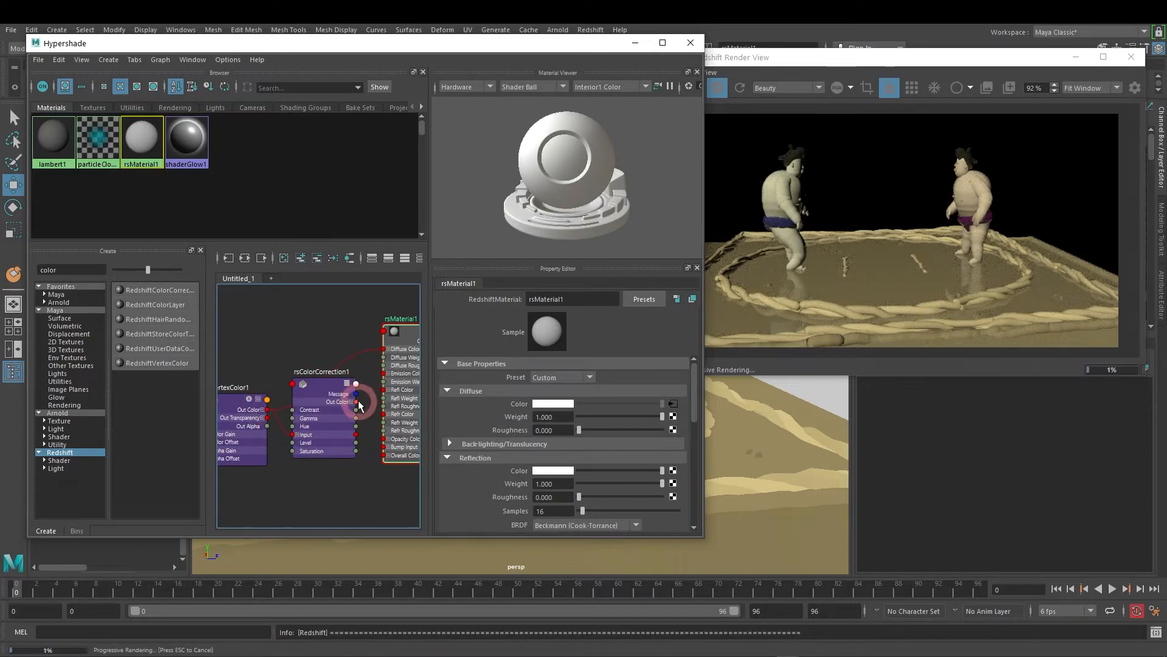
left_click_drag(365, 388, 383, 349)
left_click_drag(332, 403, 323, 363)
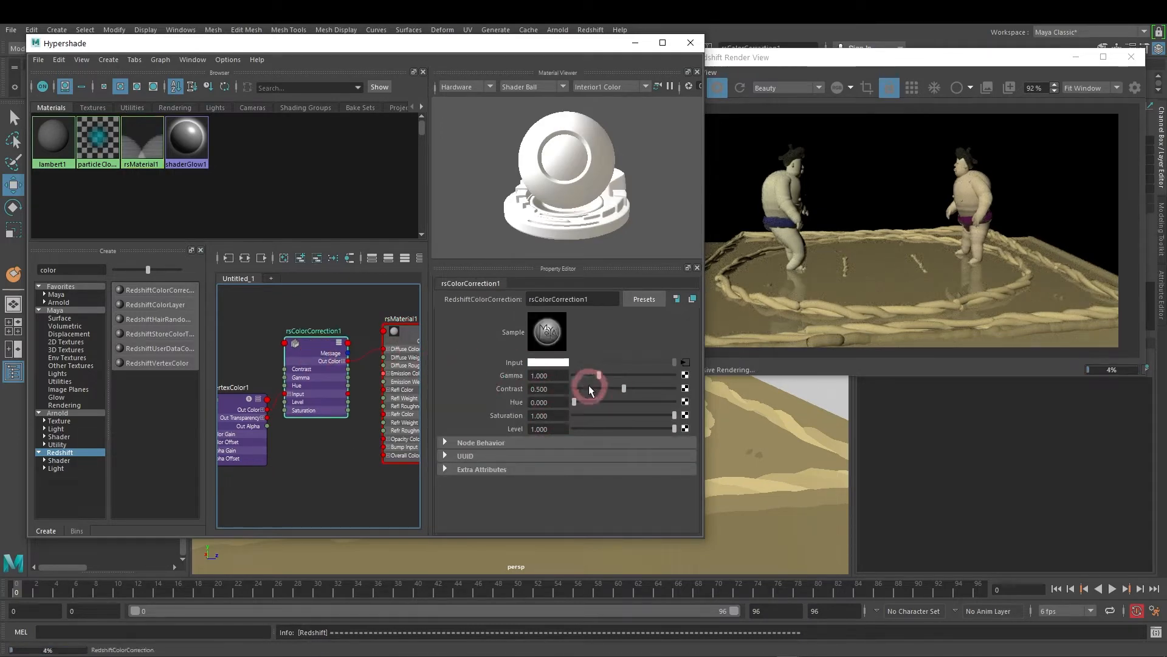
Step: Try a Gamma of 0.333 on rsColorCorrection1 and set it back to 1, keeping the Redshift render in view
left_click(532, 375)
type("0.333")
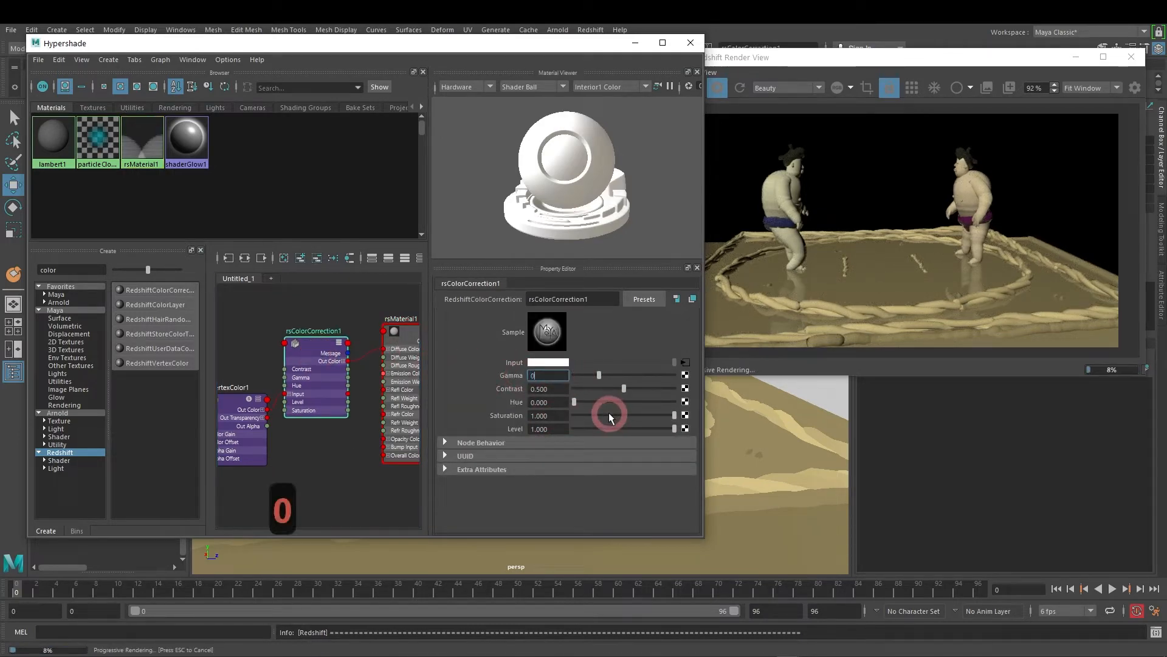
key("Tab")
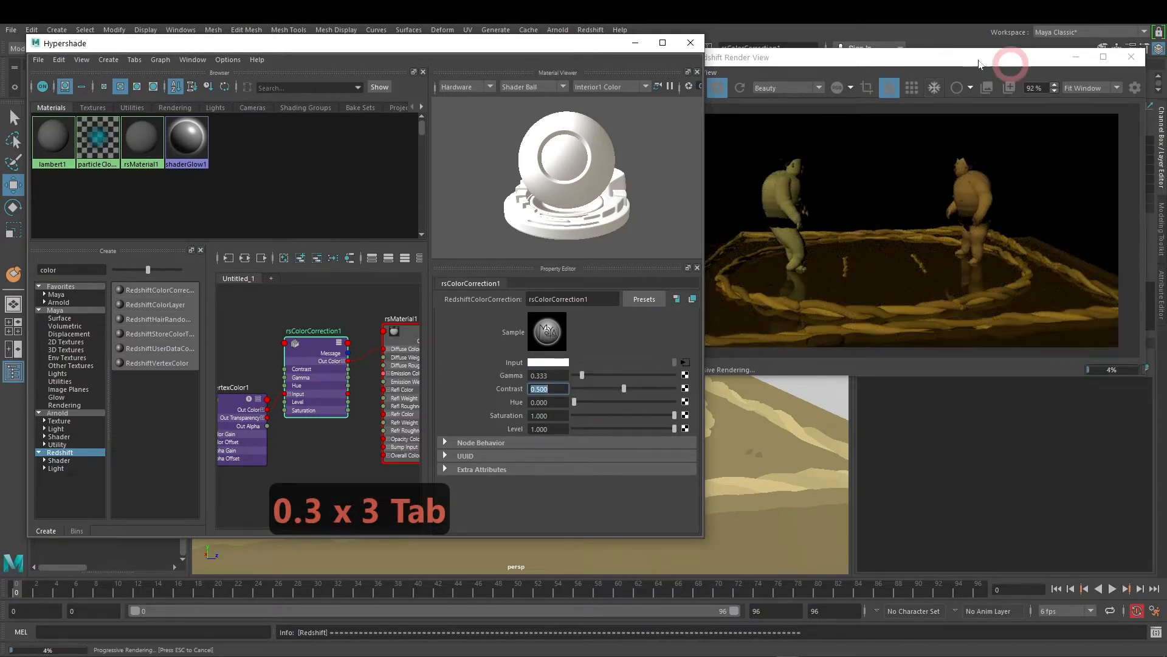
left_click_drag(894, 56, 901, 62)
left_click(538, 375)
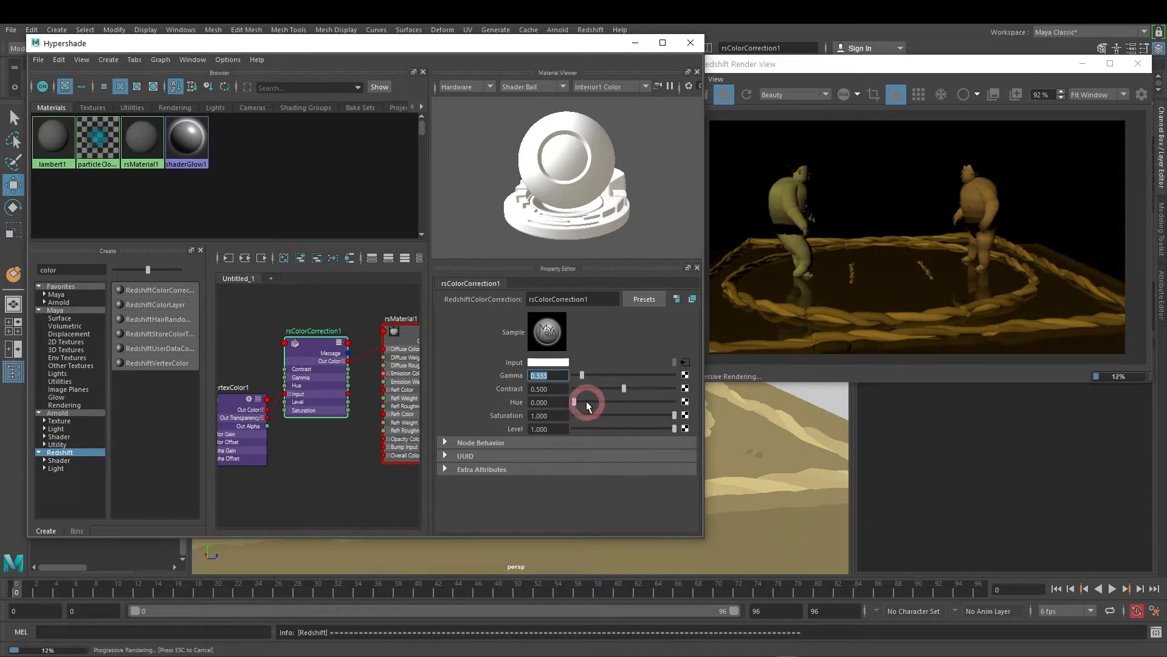
type("1")
key("Return")
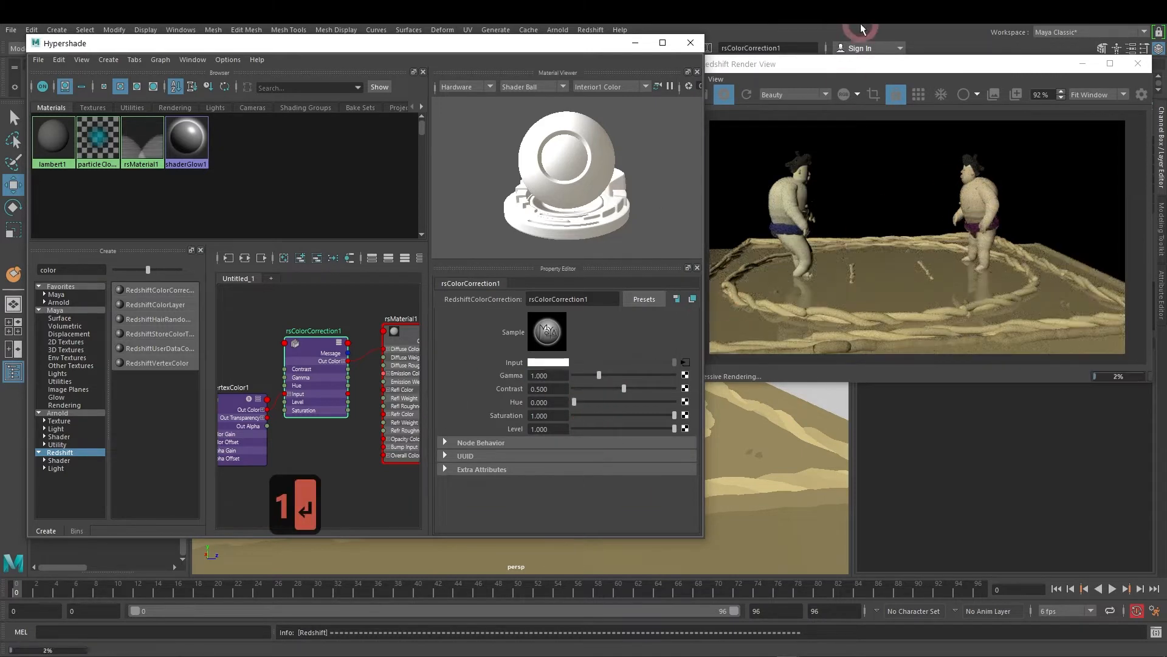
left_click_drag(870, 65, 851, 82)
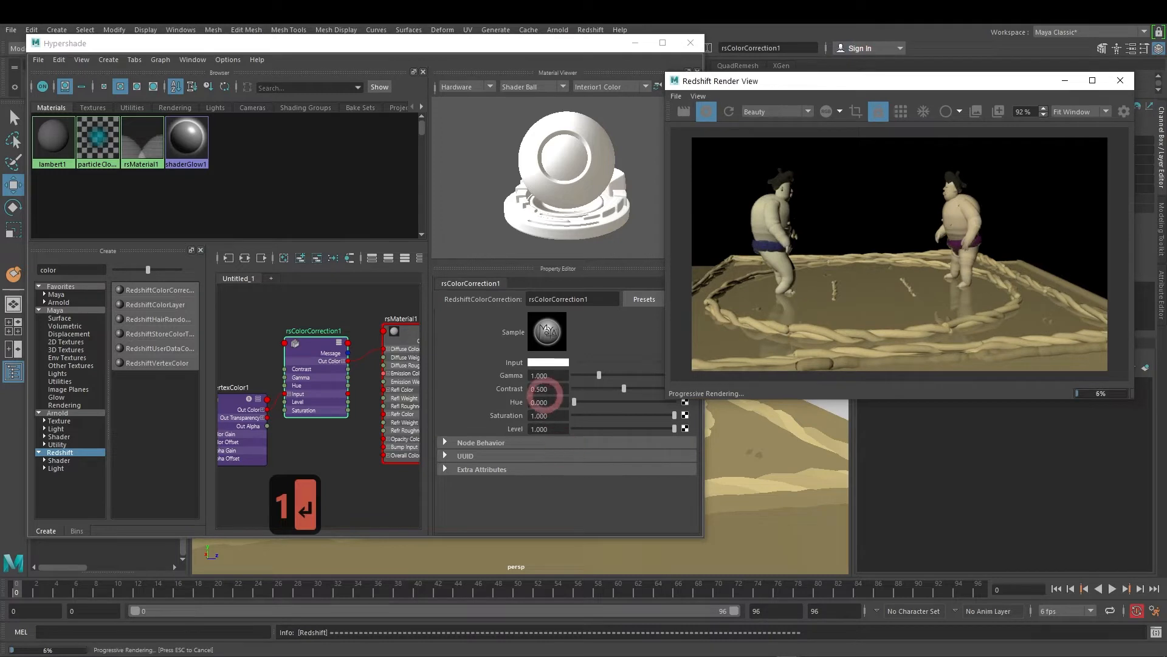
Step: Raise rsColorCorrection1's Contrast to about 0.607 and its Gamma to about 1.374
left_click(570, 373)
left_click_drag(292, 345, 300, 362)
left_click(492, 340)
left_click(328, 321)
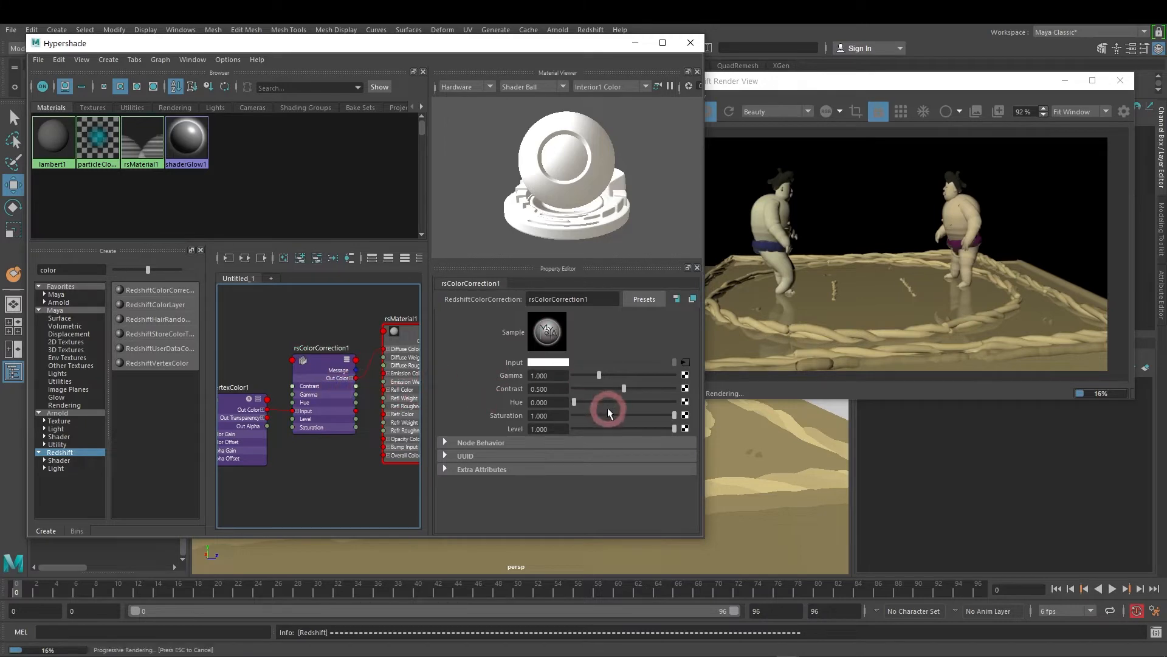
left_click_drag(624, 388, 637, 388)
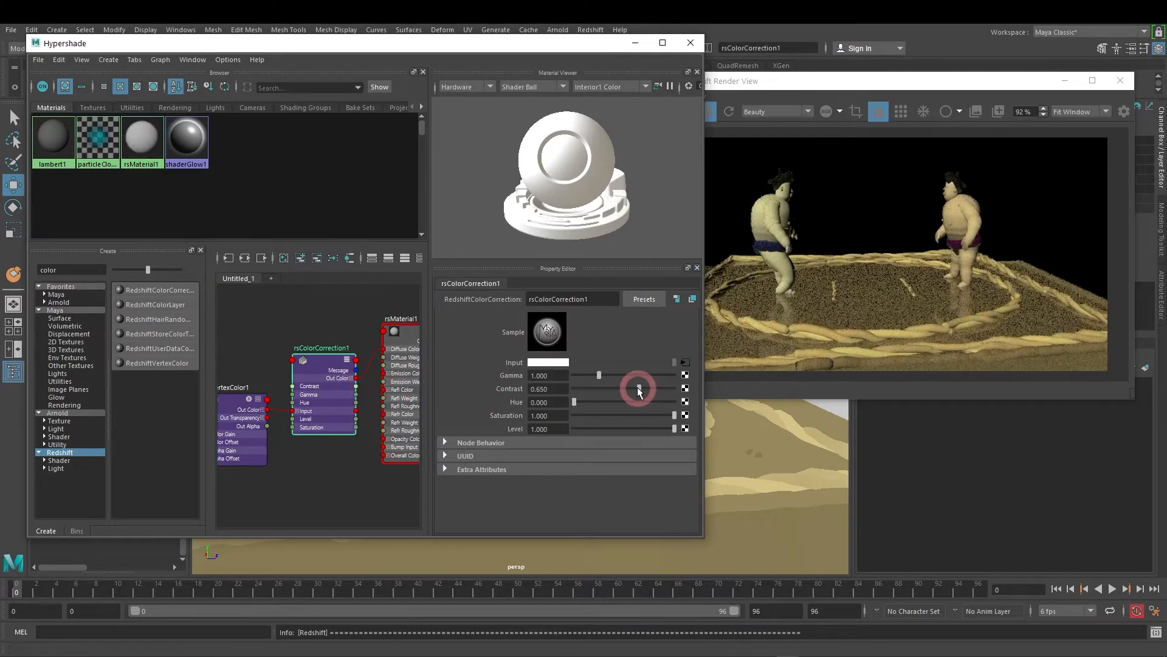
left_click_drag(601, 370, 608, 374)
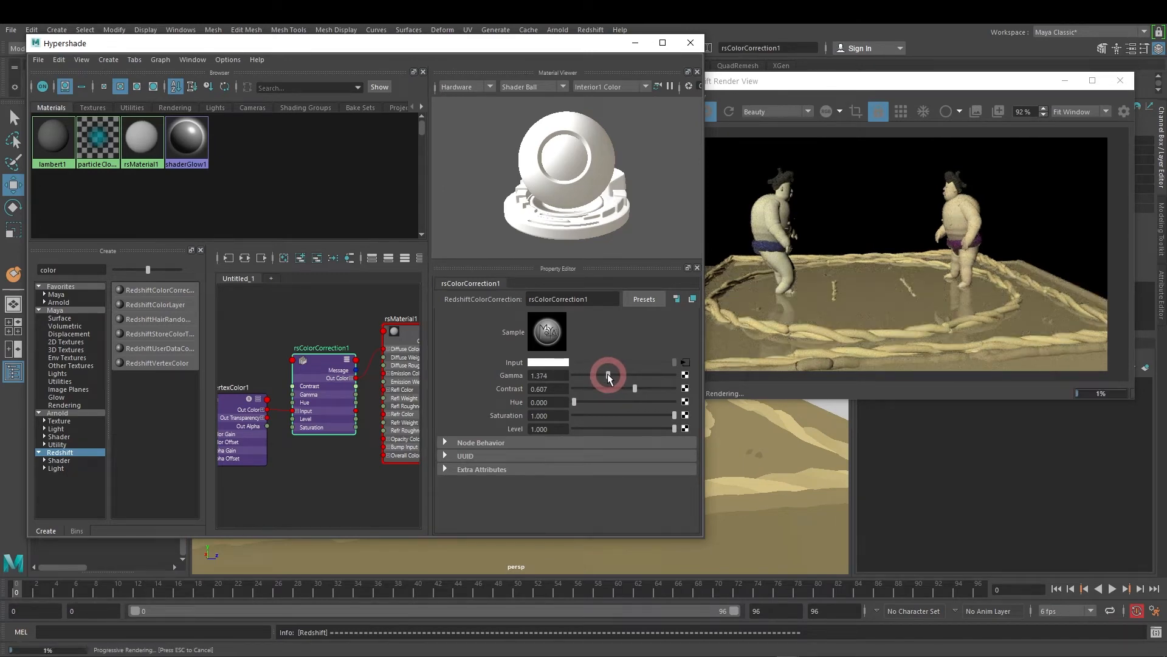
Step: Set rsColorCorrection1's Saturation to 1.2
left_click_drag(669, 415, 664, 415)
left_click(547, 415)
type("1")
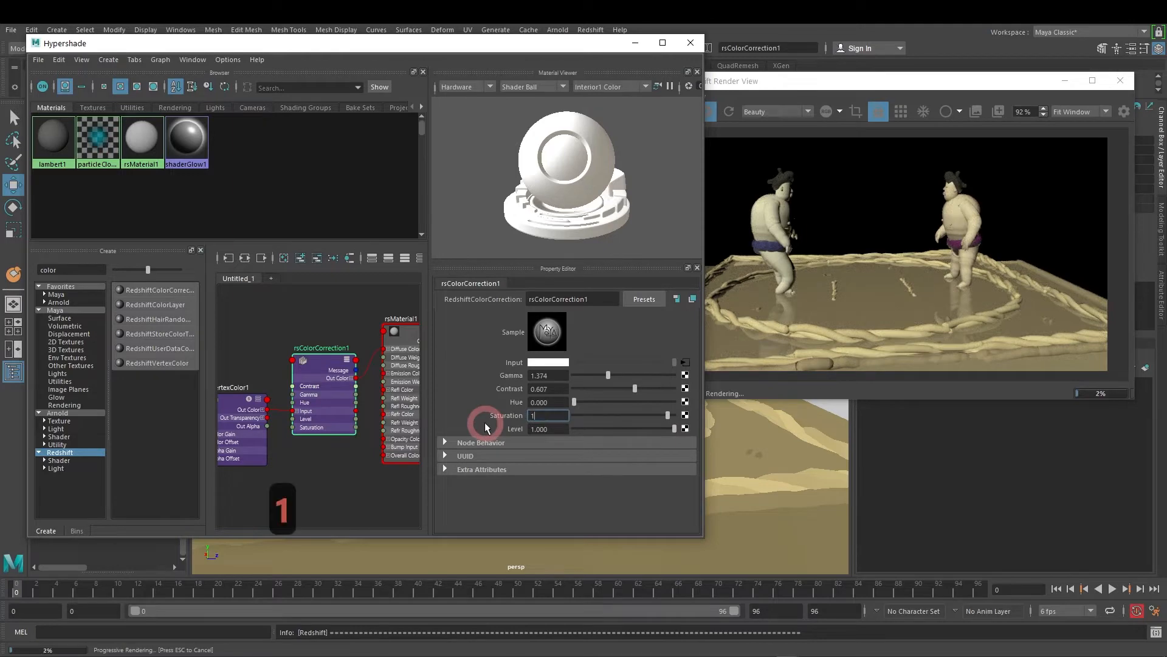
type(".2")
key("Tab")
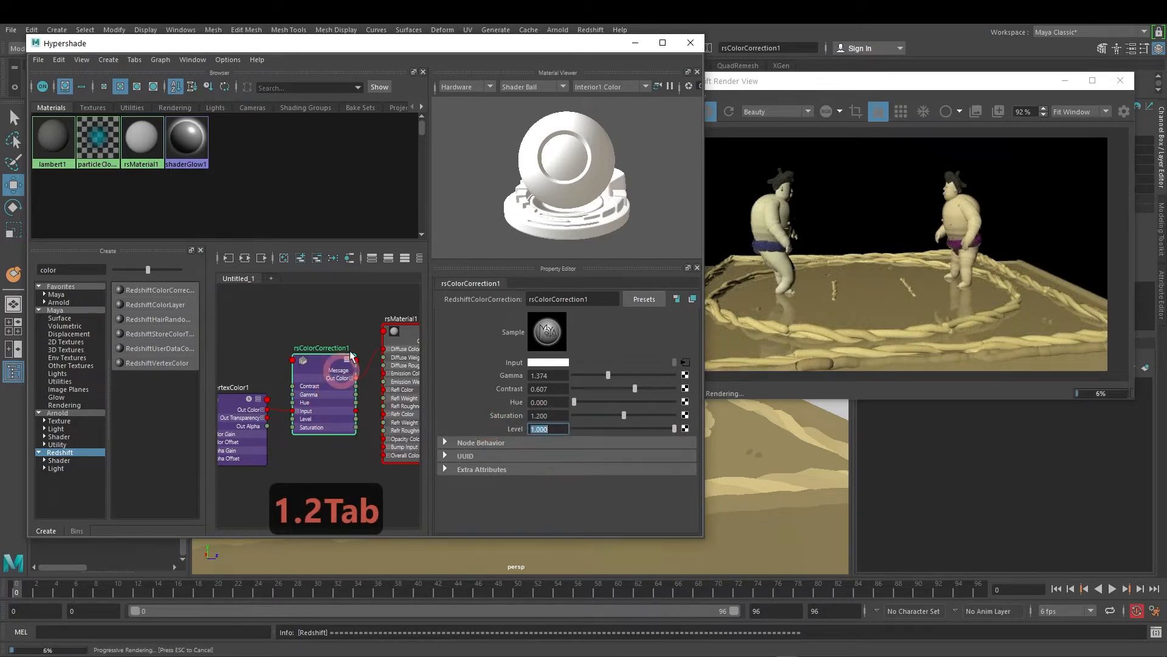
Step: Rearrange the rsVertexColor1 and rsColorCorrection1 nodes in a row beside rsMaterial1
left_click_drag(320, 371, 311, 366)
middle_click_drag(326, 459, 382, 465, "alt")
left_click_drag(271, 408, 264, 370)
middle_click_drag(341, 405, 299, 457, "alt")
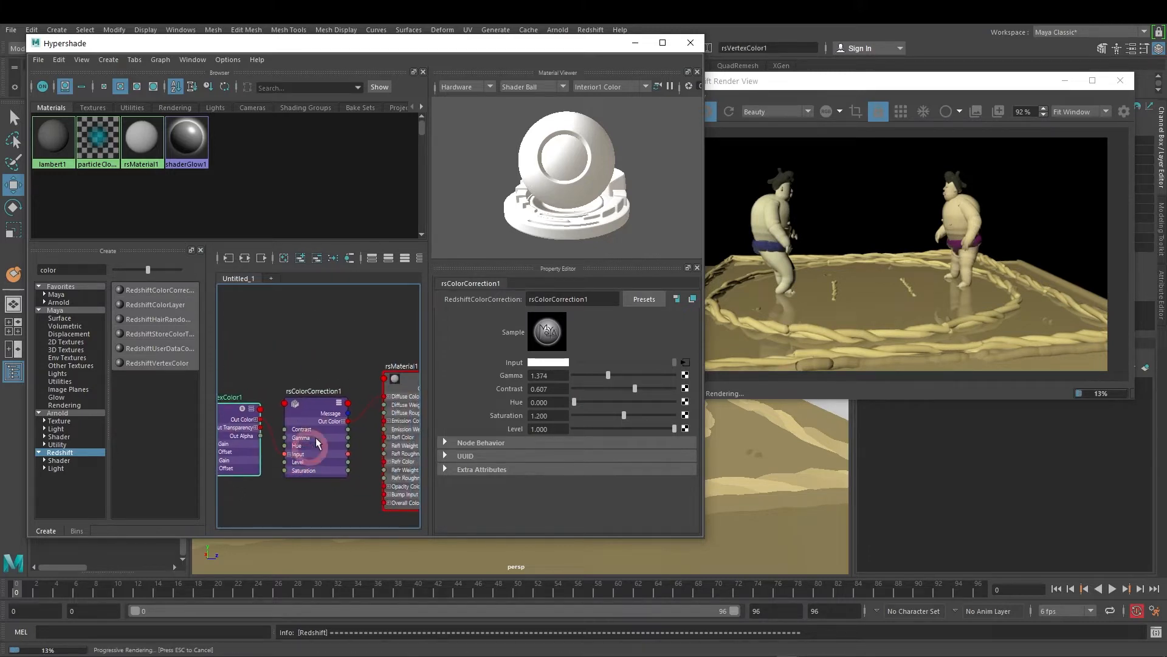
left_click_drag(320, 416, 321, 389)
middle_click_drag(362, 443, 344, 390, "alt")
Step: Reposition the Redshift Render View and minimize the Hypershade to uncover the viewport and Outliner
left_click_drag(920, 89, 889, 102)
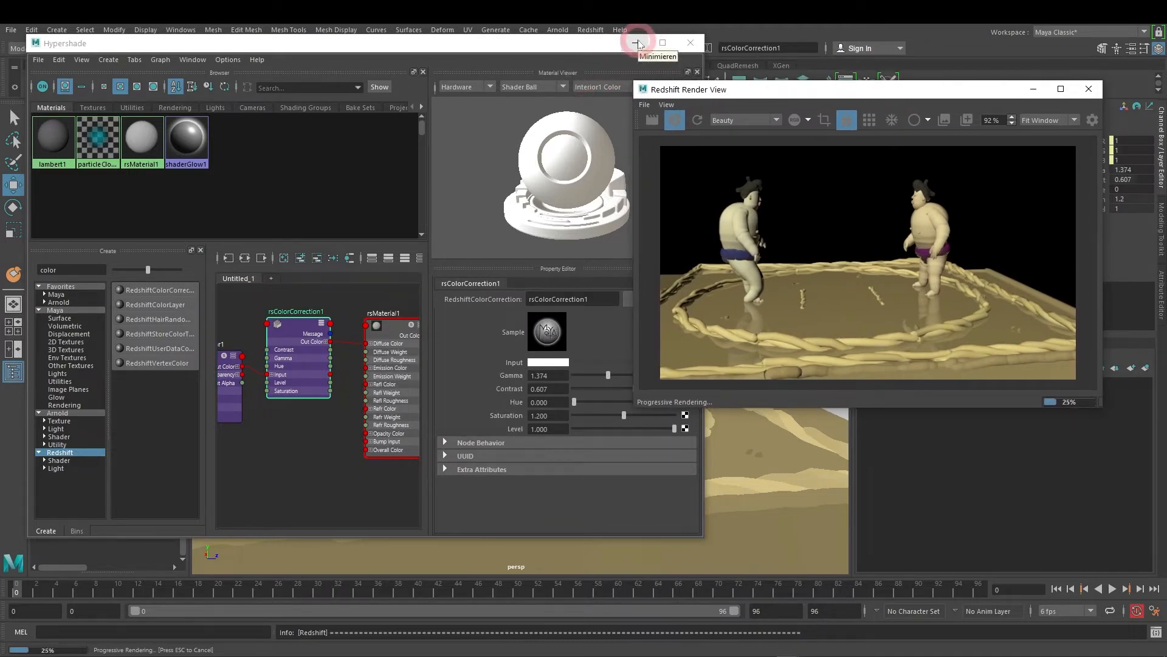
left_click_drag(592, 44, 553, 50)
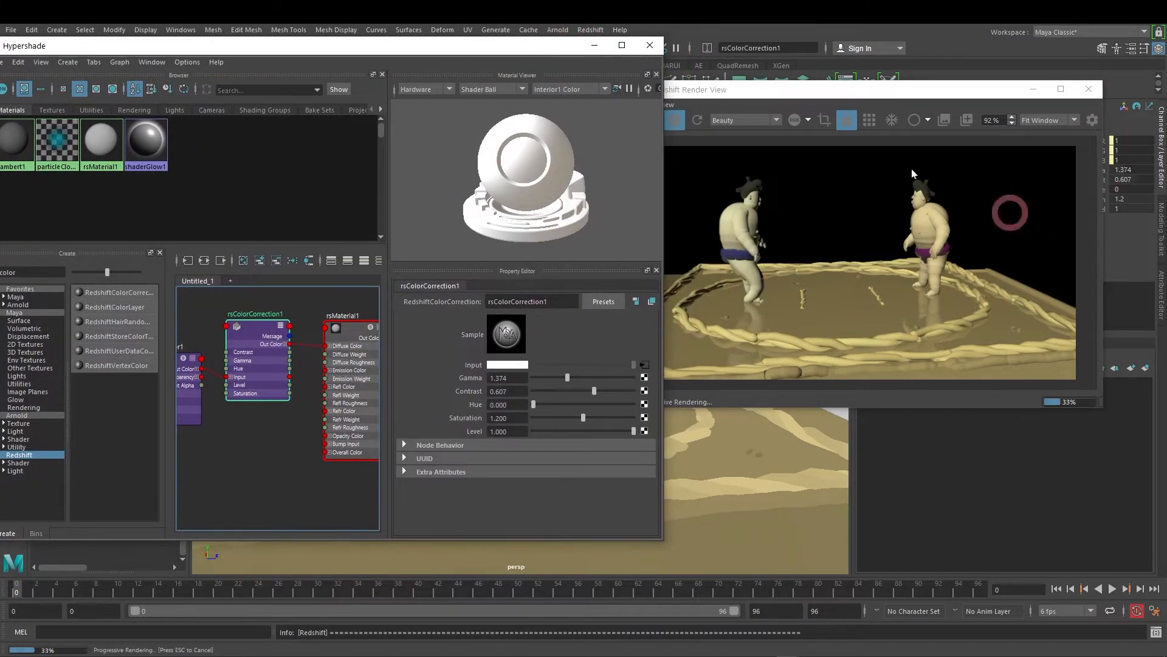
left_click(883, 98)
left_click_drag(883, 100, 888, 109)
left_click(833, 244)
left_click(595, 46)
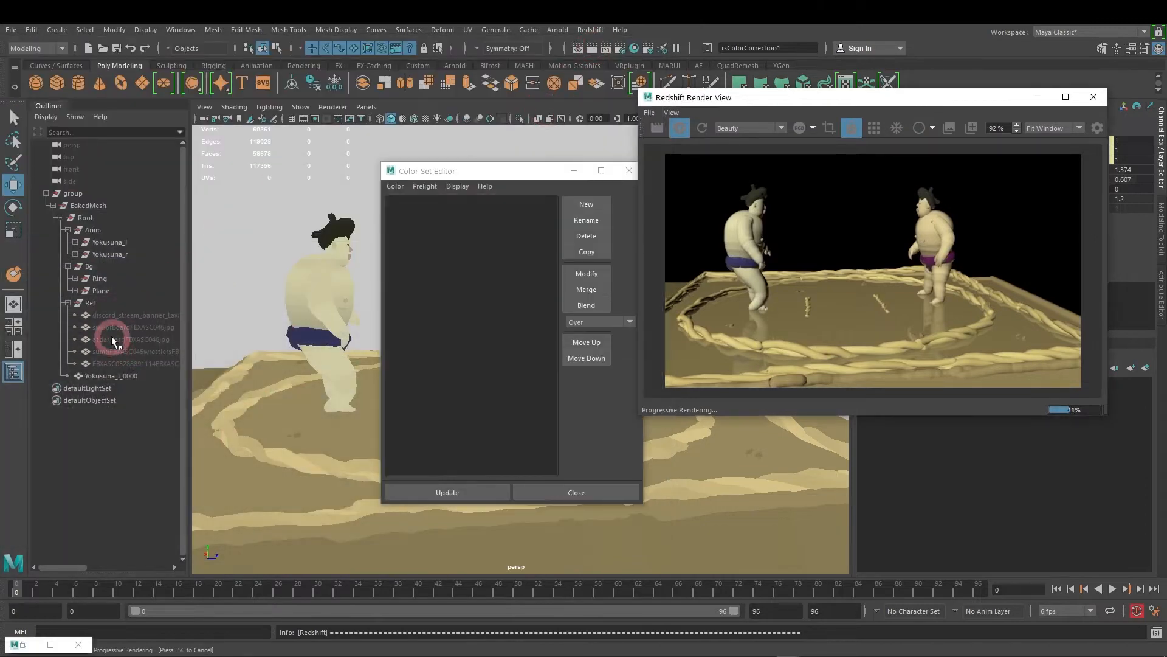
Step: Import rsStandart_BGObjects.mb from the bookmarked SHADER & CAM folder into the scene
left_click(12, 31)
left_click(412, 209)
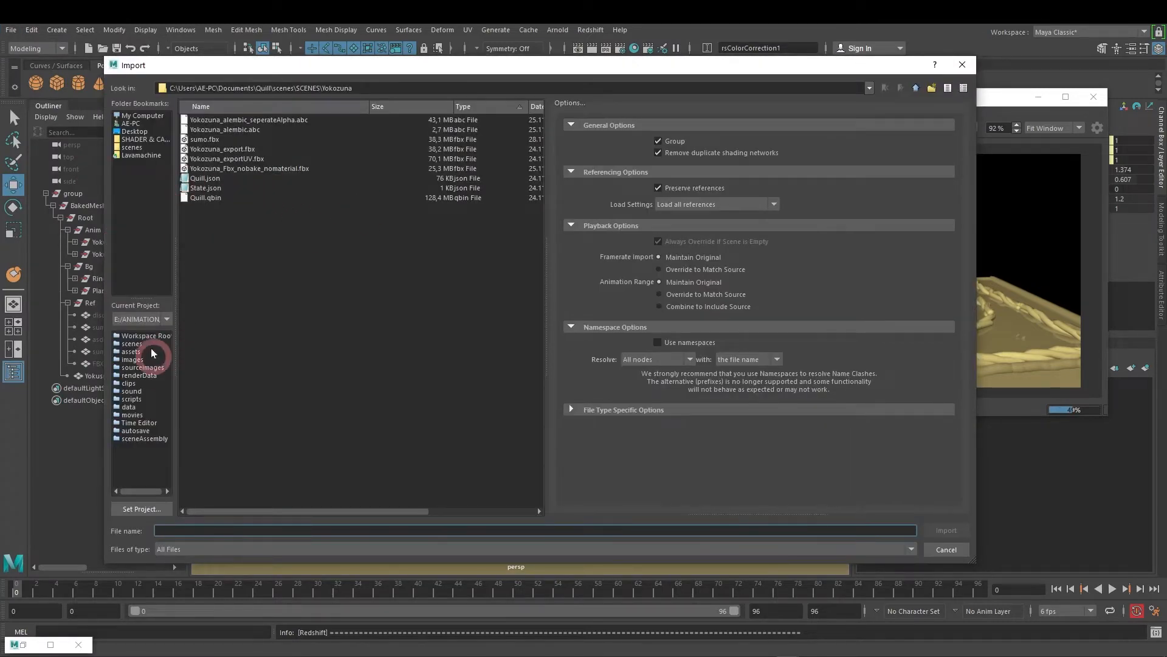
left_click(140, 139)
left_click(222, 188)
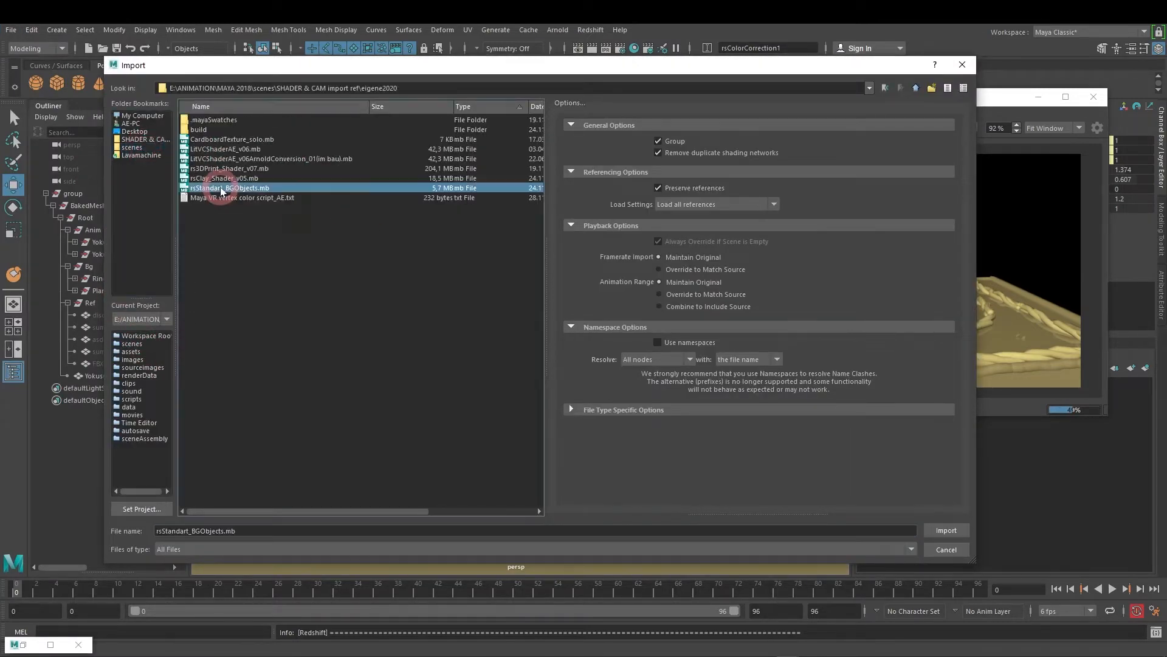
left_click(222, 189)
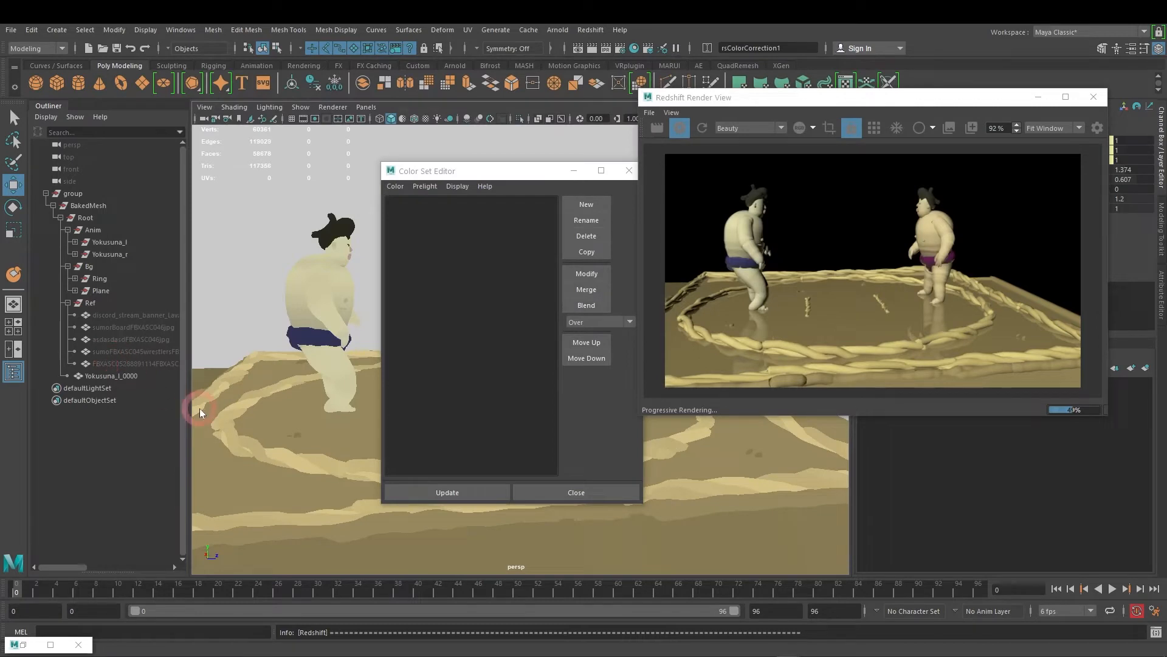
Step: Widen the Outliner, minimize the Color Set Editor and unhide the rsStandart_BGObjects_BG_Planes group
left_click_drag(189, 392, 286, 391)
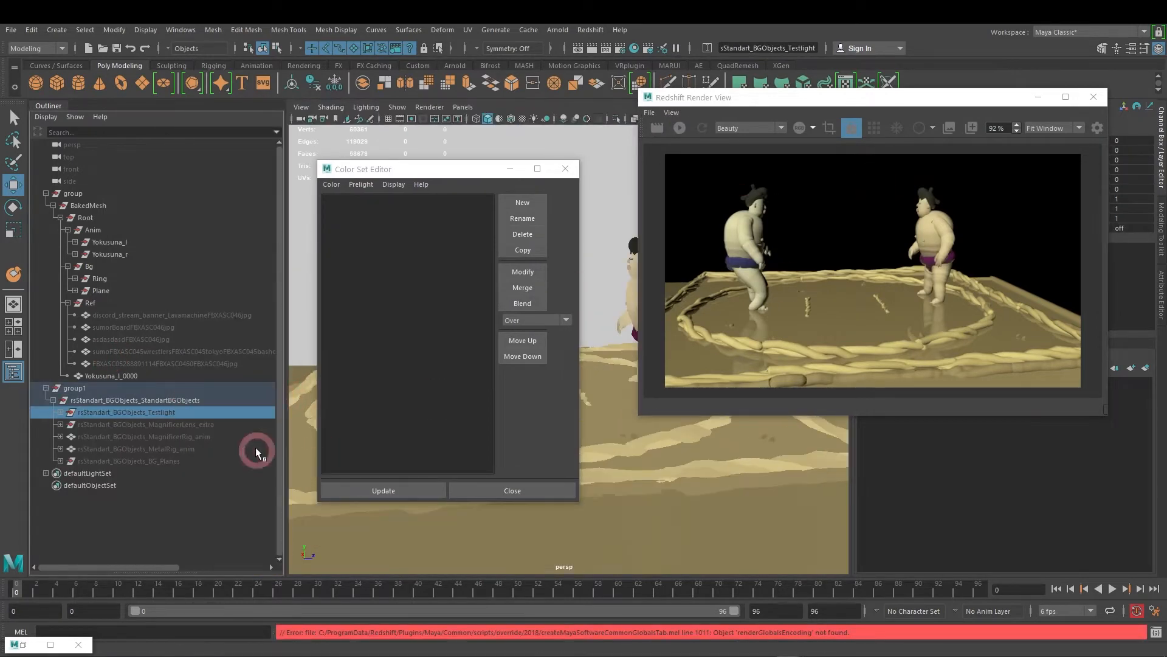
left_click(510, 168)
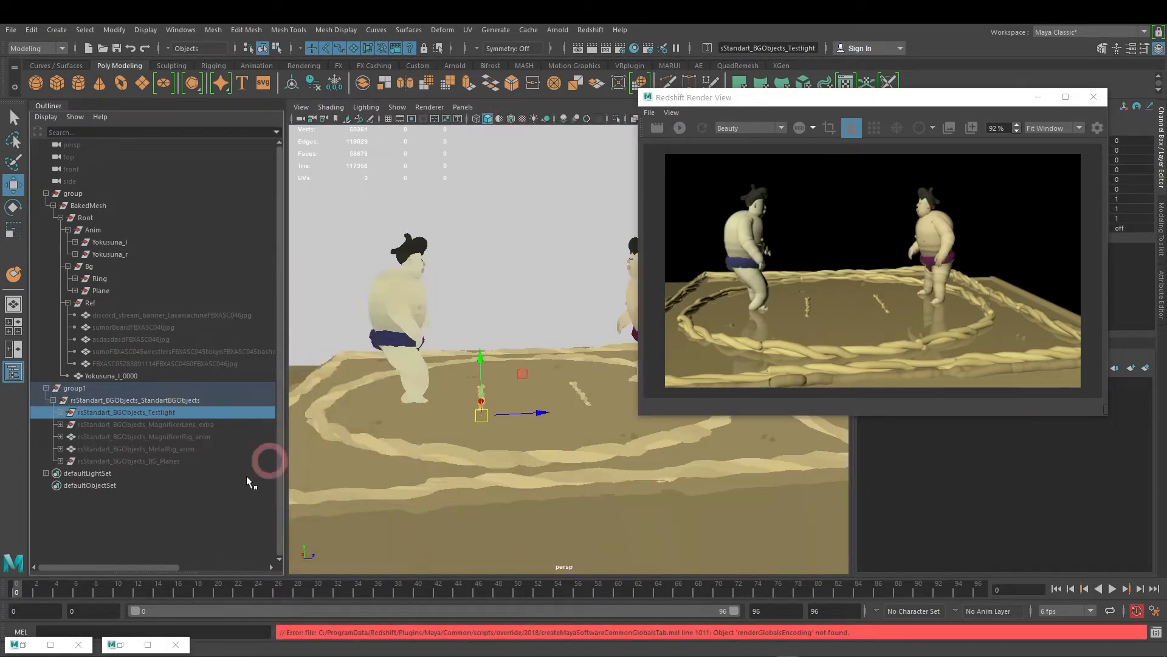
left_click(166, 461)
key("h")
scroll(519, 334, "down", 5)
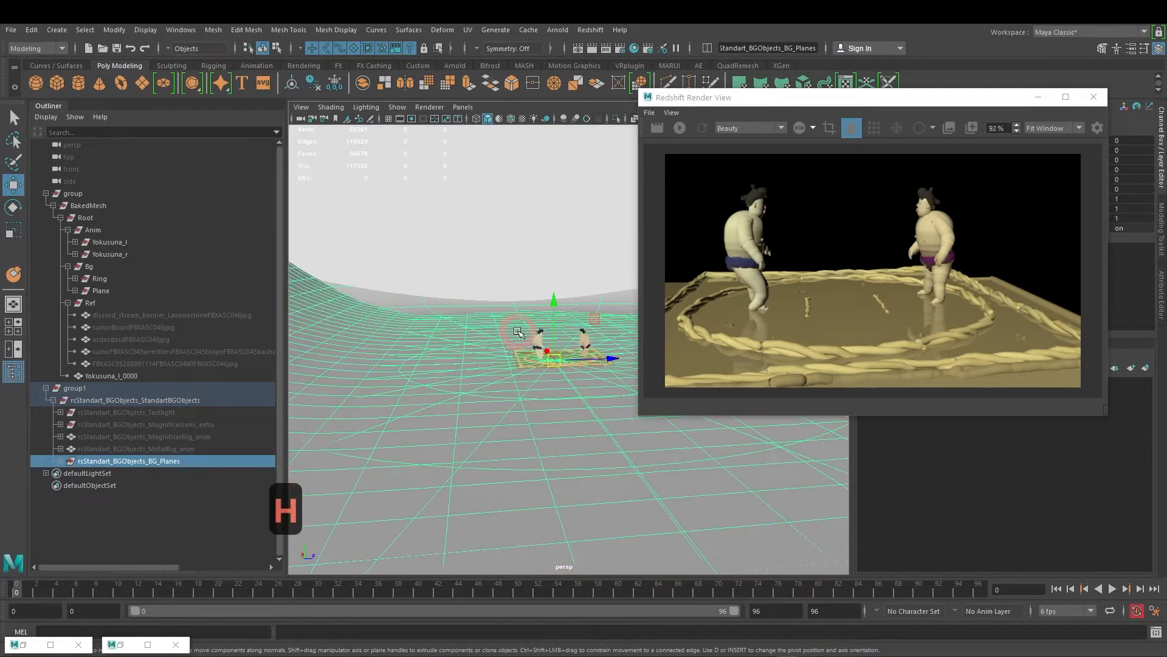
left_click_drag(444, 341, 529, 378, "alt")
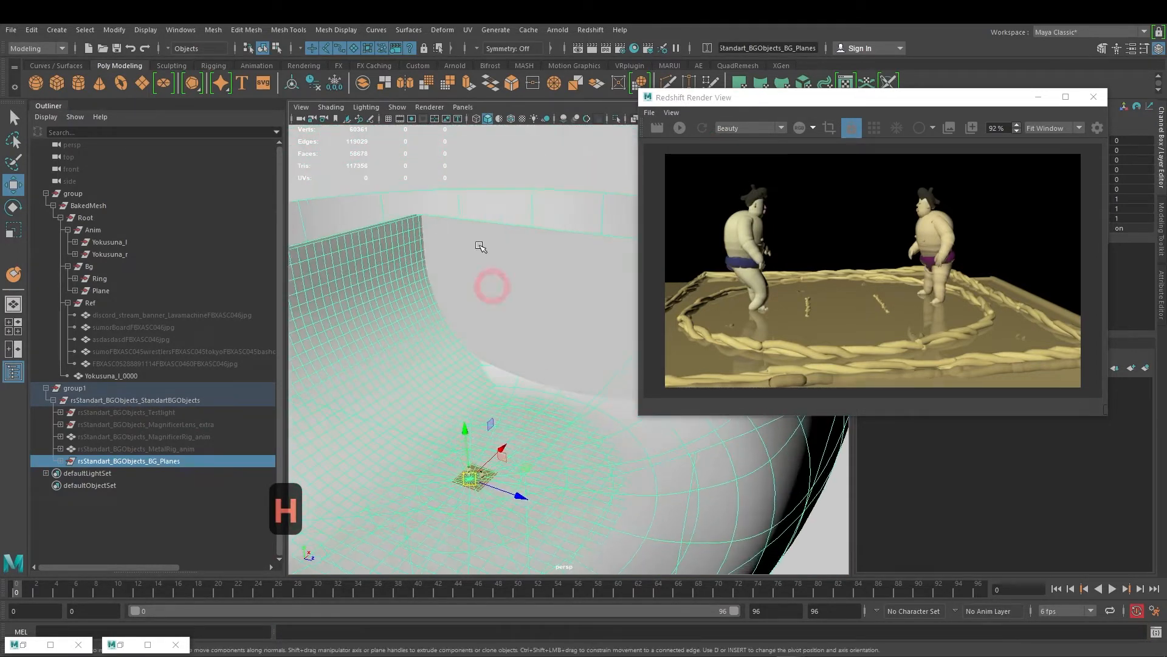
Step: Hide the WhitePlane backdrop and the second backdrop surface, leaving the half dome as background
left_click(524, 243)
left_click(392, 334)
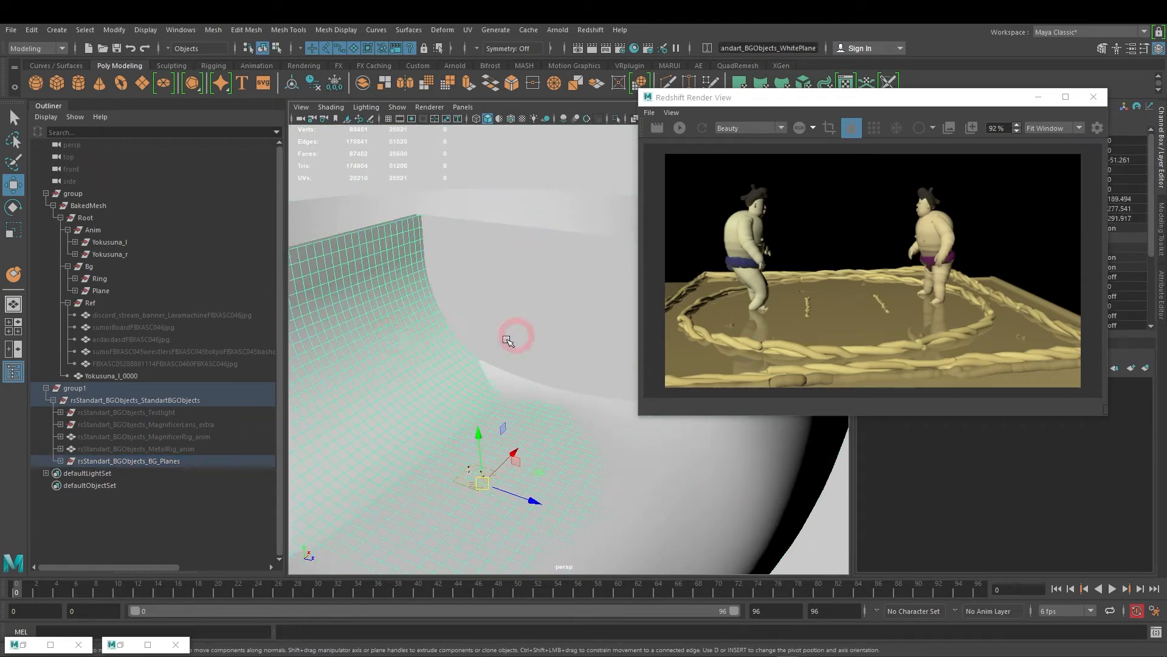
key("ctrl+h")
left_click(541, 277)
key("ctrl+h")
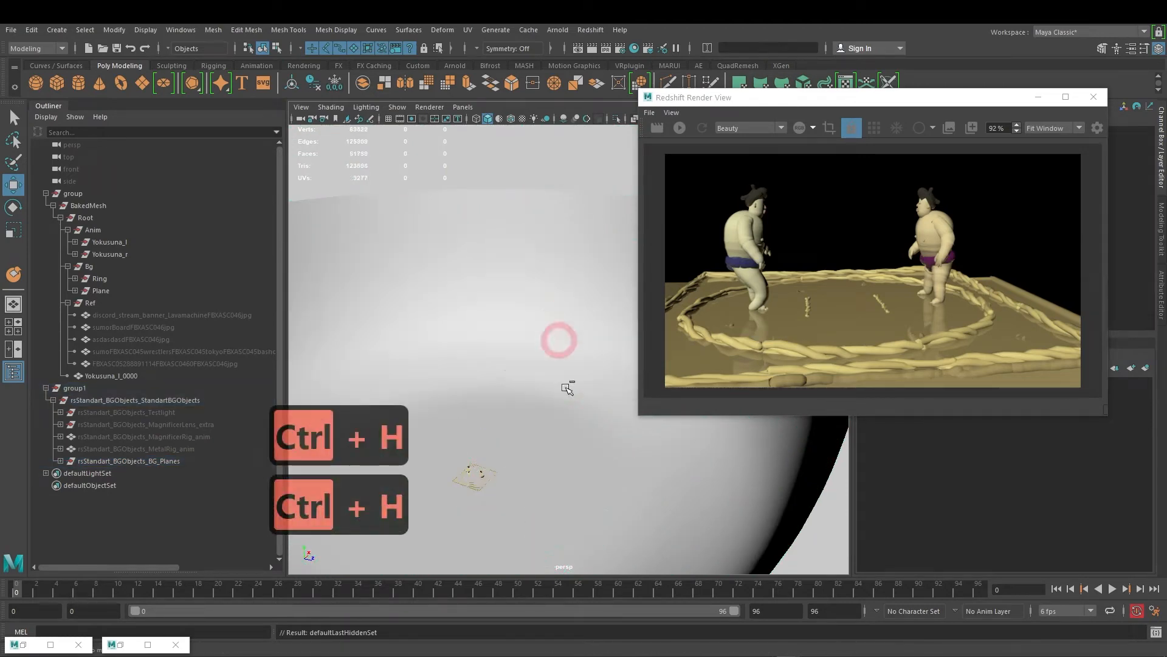
Step: Move the BG_halfdome down below the sumo platform and frame the wrestlers in front of it
mouse_move(597, 321)
left_mouse_down("alt")
mouse_move(495, 435)
mouse_move(563, 391)
mouse_move(578, 316)
left_mouse_up("alt")
left_click(586, 243)
left_click_drag(505, 313, 506, 353)
key("f")
left_click_drag(521, 401, 566, 419, "alt")
middle_click_drag(566, 419, 573, 395, "alt")
scroll(520, 390, "up", 5)
scroll(572, 398, "up", 9)
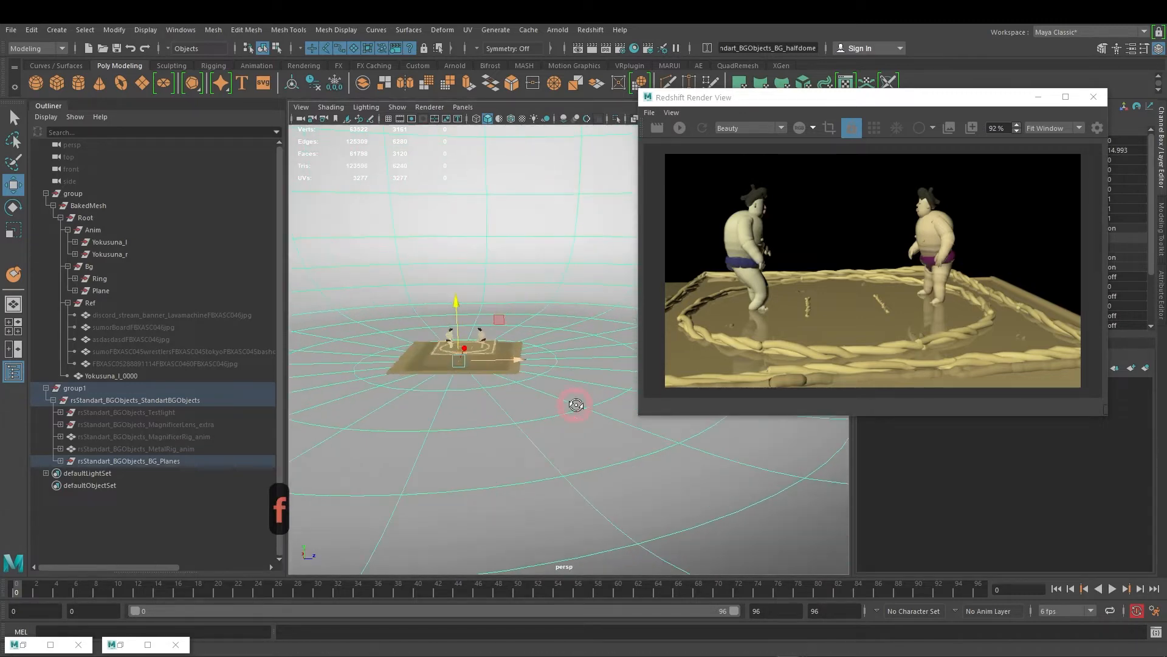
left_click_drag(494, 411, 443, 401, "alt")
middle_click_drag(444, 401, 598, 395, "alt")
scroll(547, 396, "up", 8)
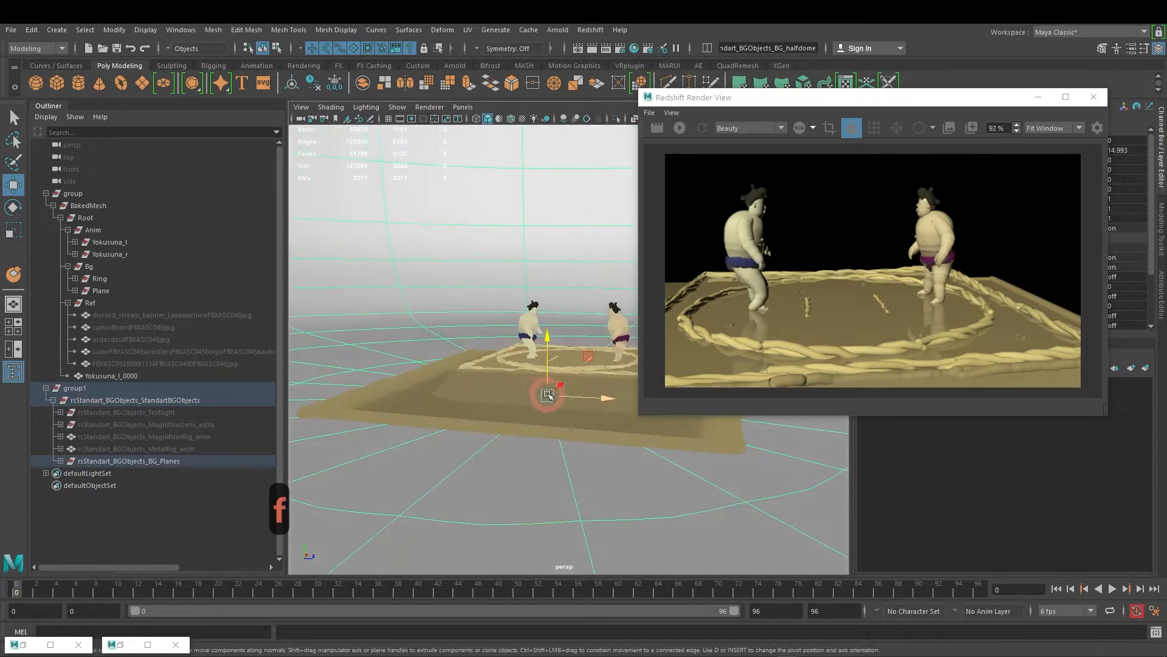
Step: Start the Redshift IPR with the new background, view the wrestlers from another angle and select the standing sumo mesh
left_click(680, 128)
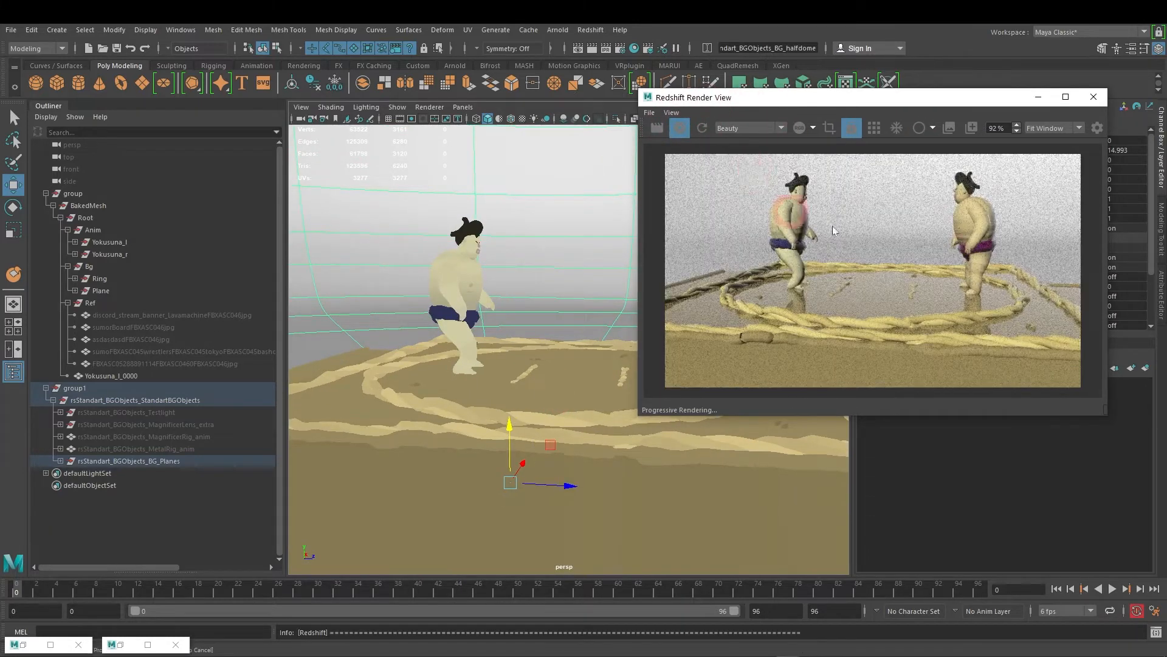
left_click_drag(868, 100, 882, 61)
left_click_drag(409, 318, 469, 329, "alt")
left_click(426, 275)
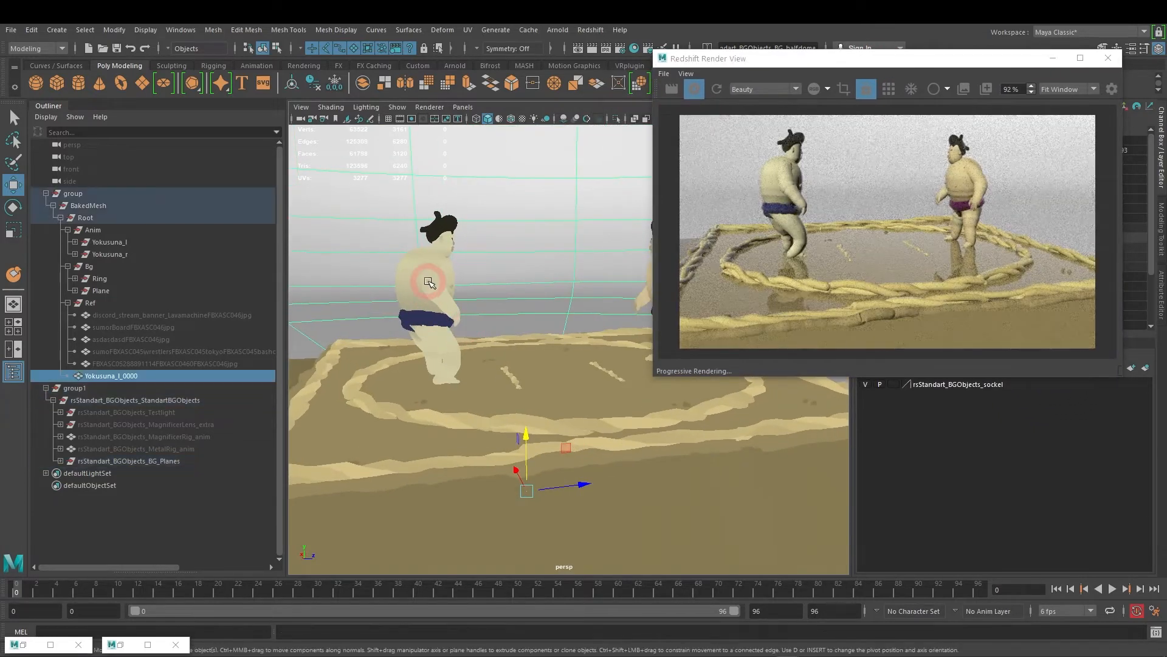
Step: Close the Color Set Editor and restore the Hypershade with the whole rsMaterial1 network framed
left_click(147, 646)
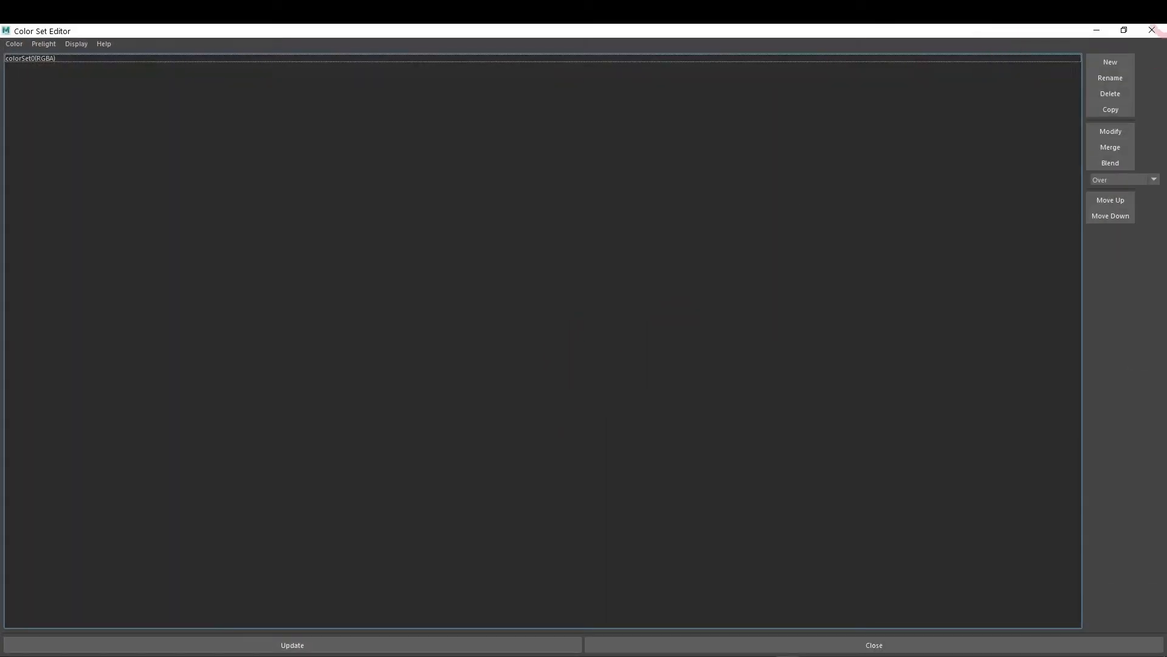
left_click(1151, 31)
left_click(51, 644)
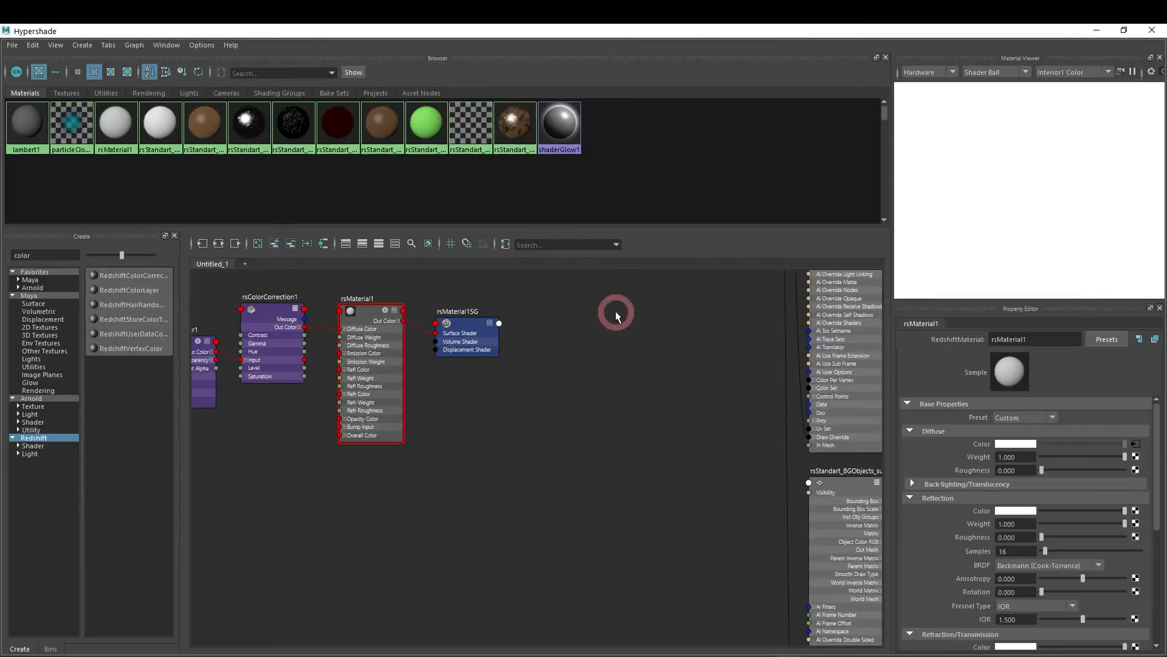
key("a")
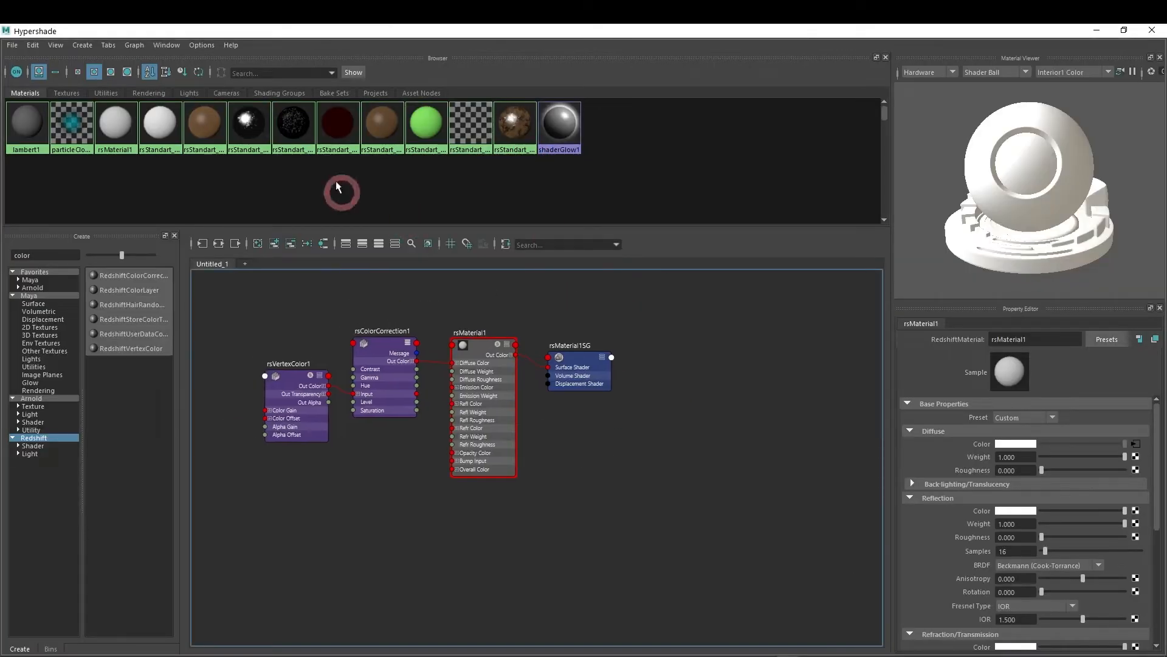
Step: Shrink the Hypershade beside the render view and set rsMaterial1's reflection color to black
double_click(820, 37)
left_click_drag(860, 154, 346, 43)
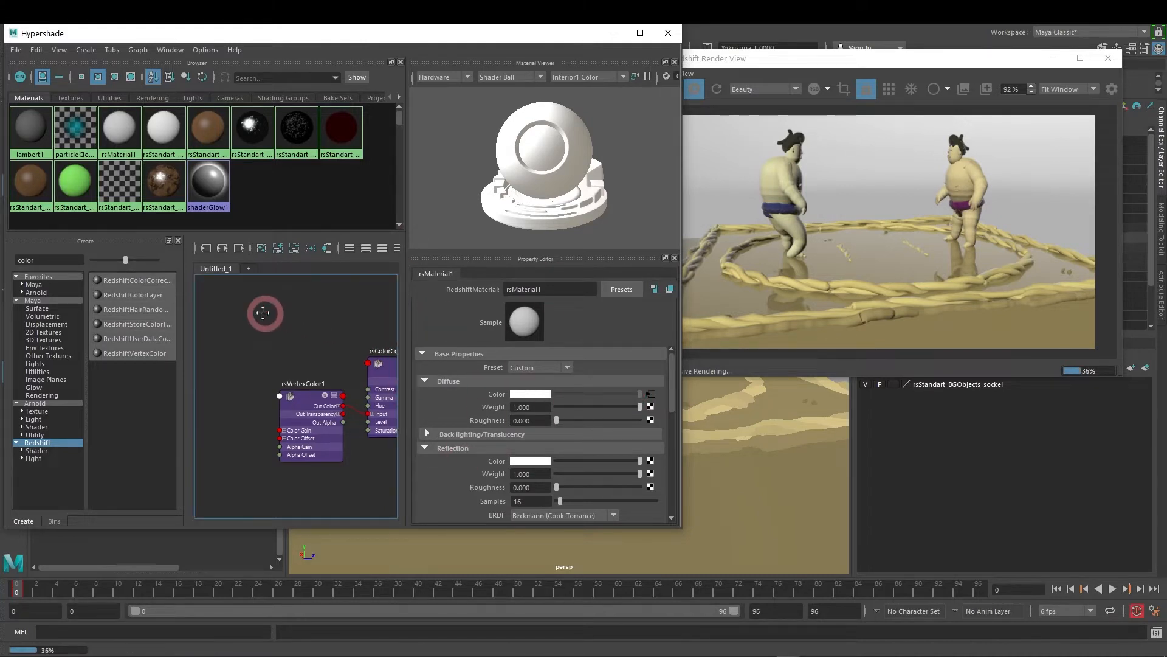
key("f")
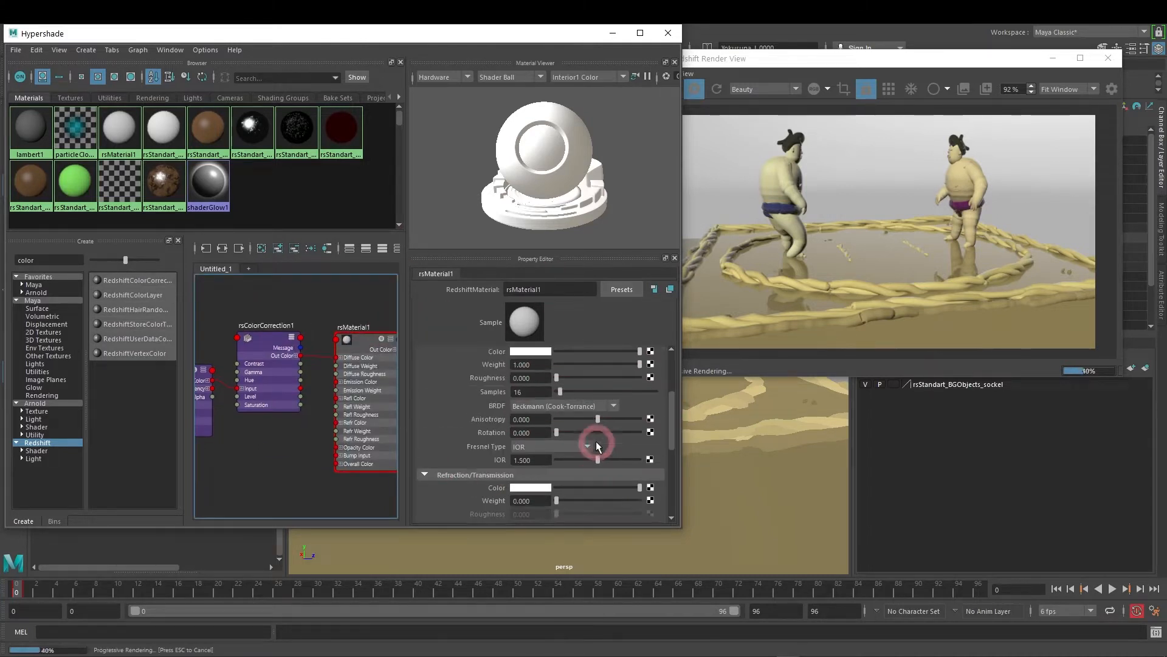
left_click(553, 460)
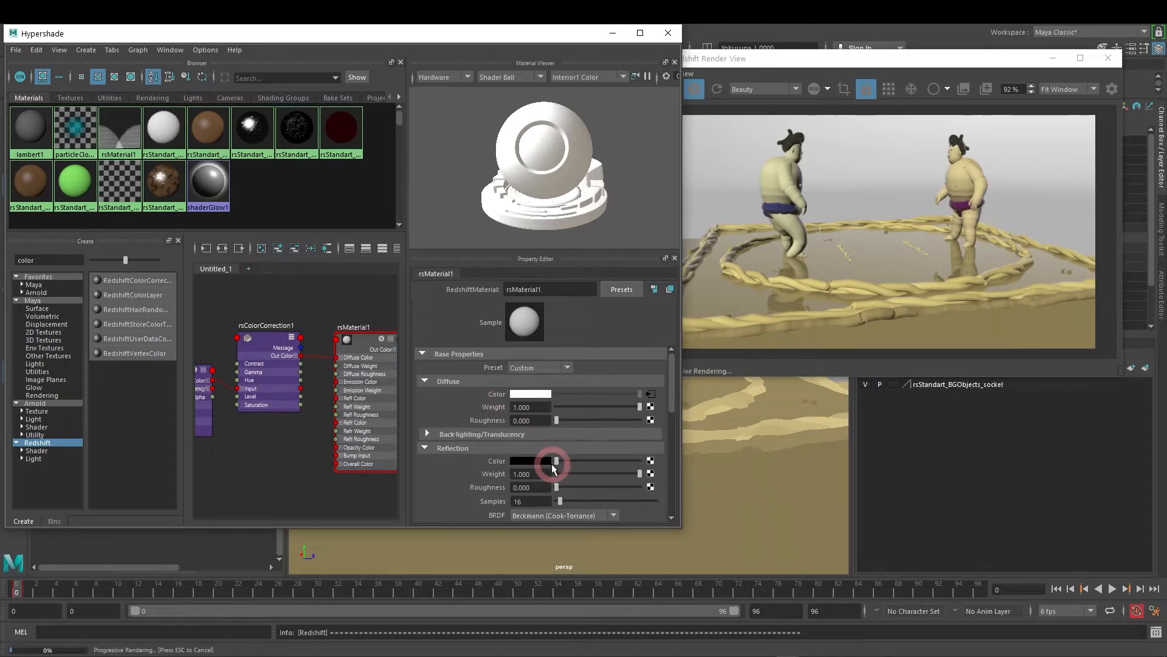
Step: Set the refraction color of rsMaterial1 to black
scroll(462, 481, "down", 2)
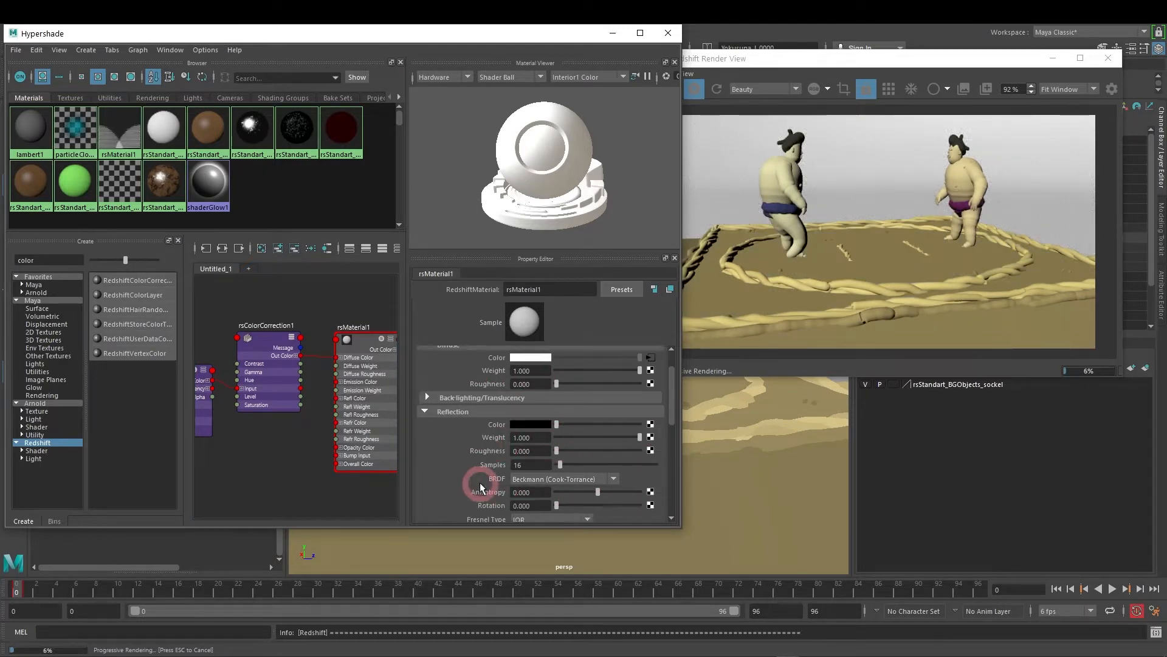
scroll(477, 466, "down", 2)
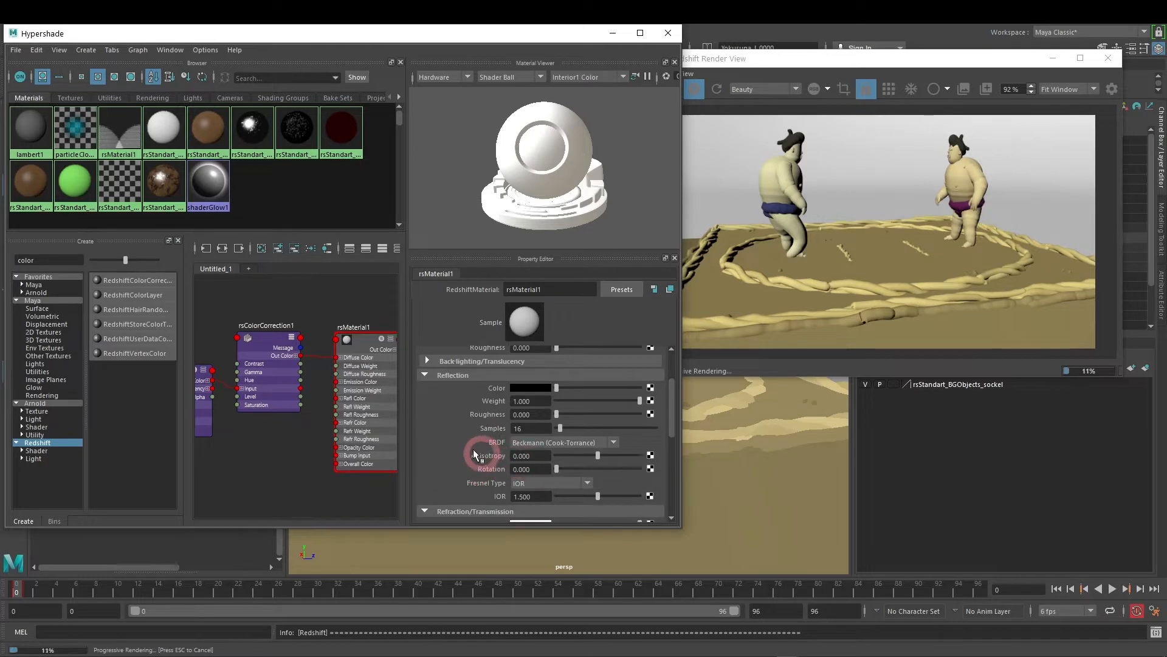
scroll(485, 457, "down", 2)
scroll(433, 453, "down", 2)
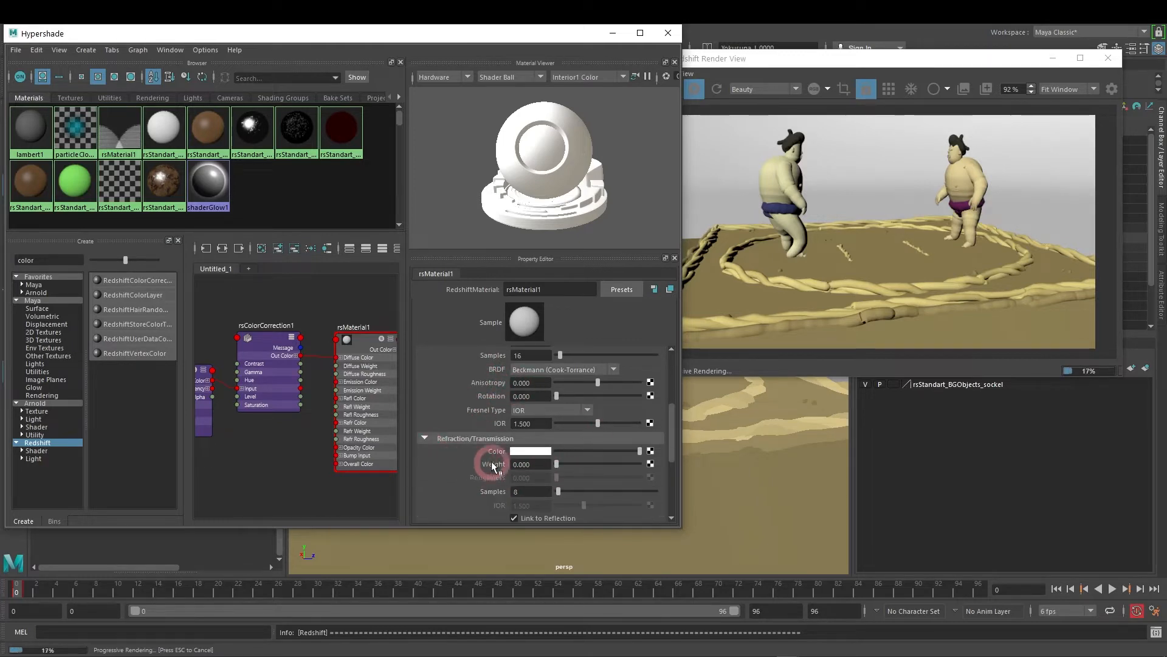
left_click_drag(593, 452, 556, 456)
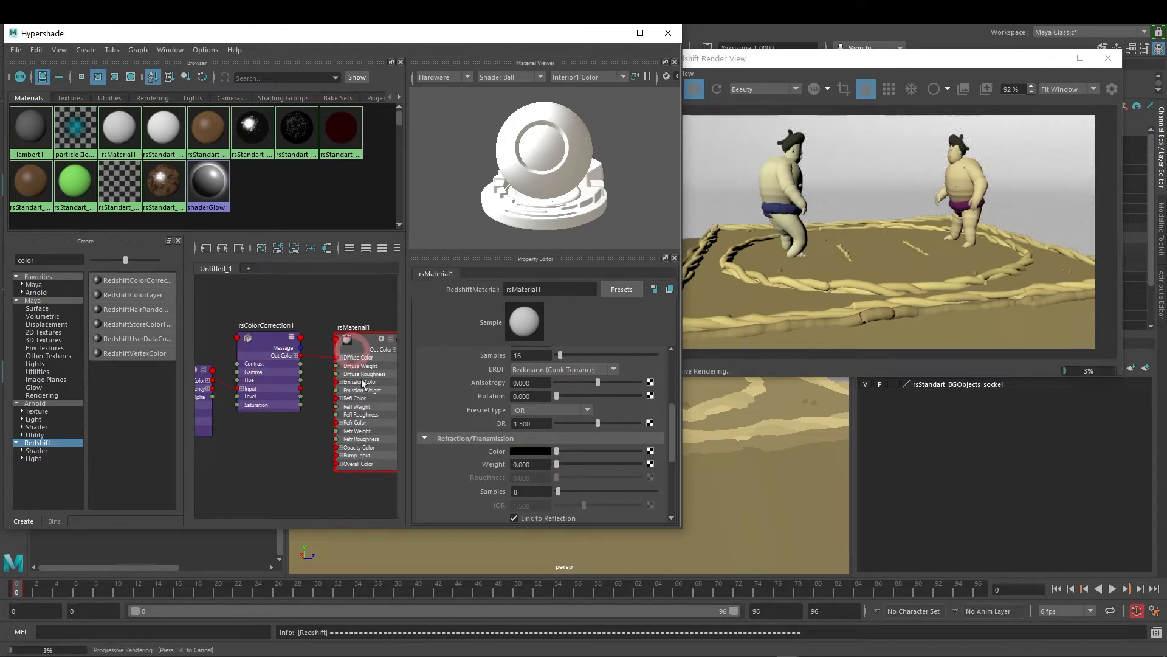
scroll(626, 494, "down", 4)
scroll(508, 456, "down", 4)
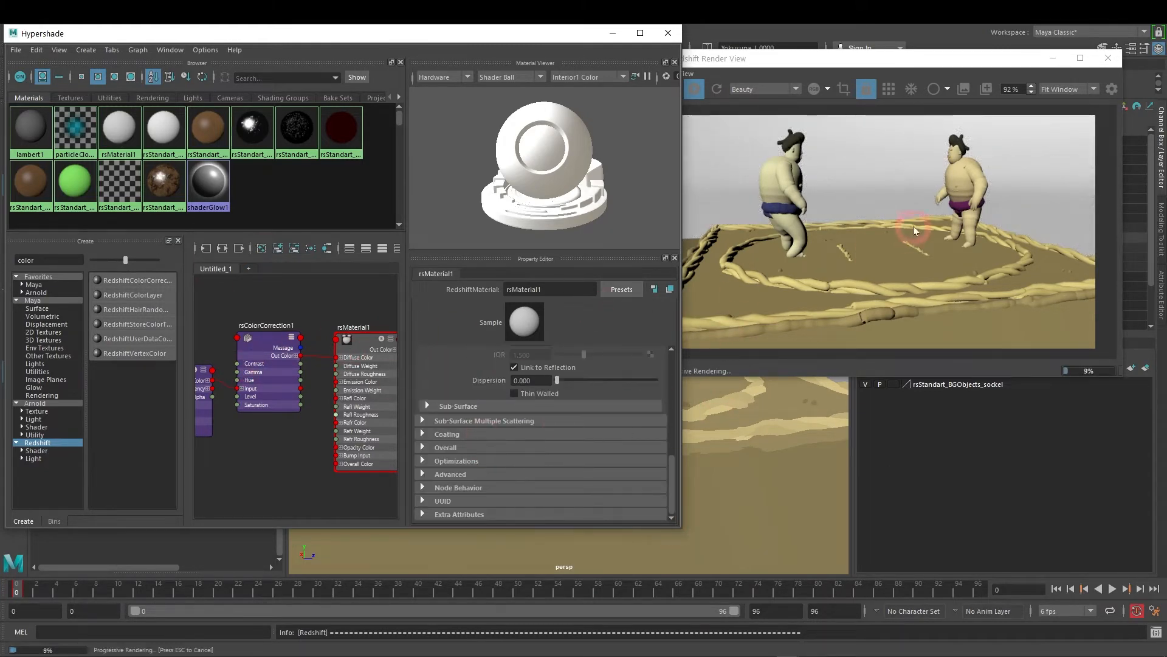
Step: Enlarge the Redshift Render View for a bigger wrestler preview and center rsMaterial1 in the Hypershade graph
left_click_drag(912, 58, 934, 43)
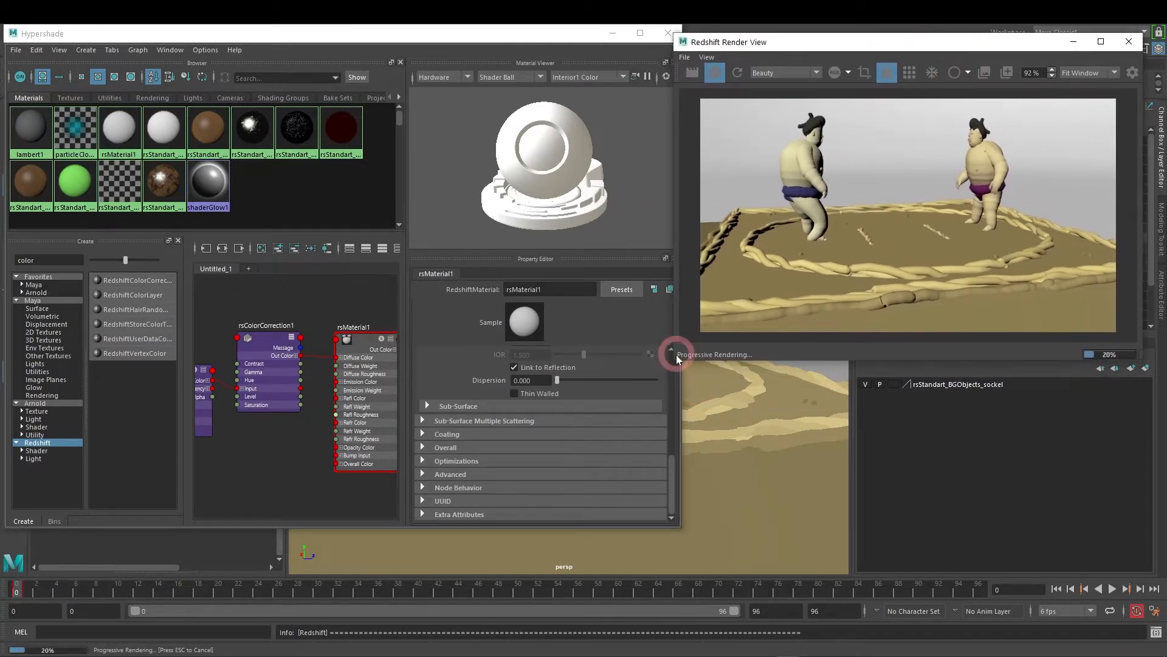
left_click_drag(673, 363, 469, 520)
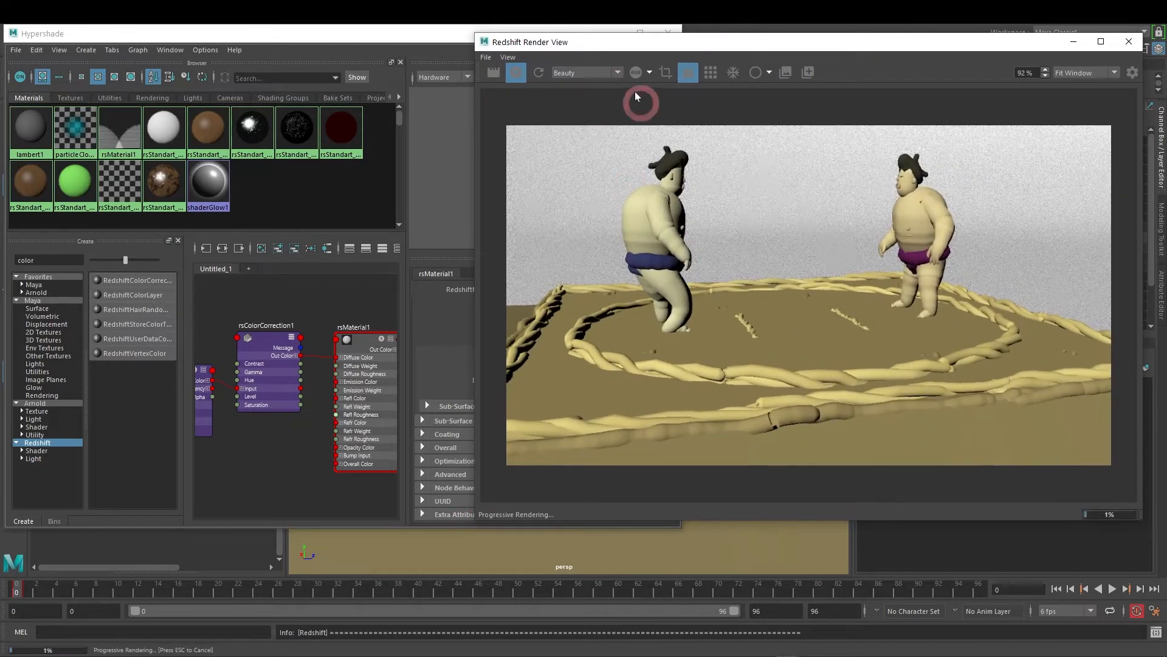
left_click_drag(662, 42, 707, 41)
left_click(294, 460)
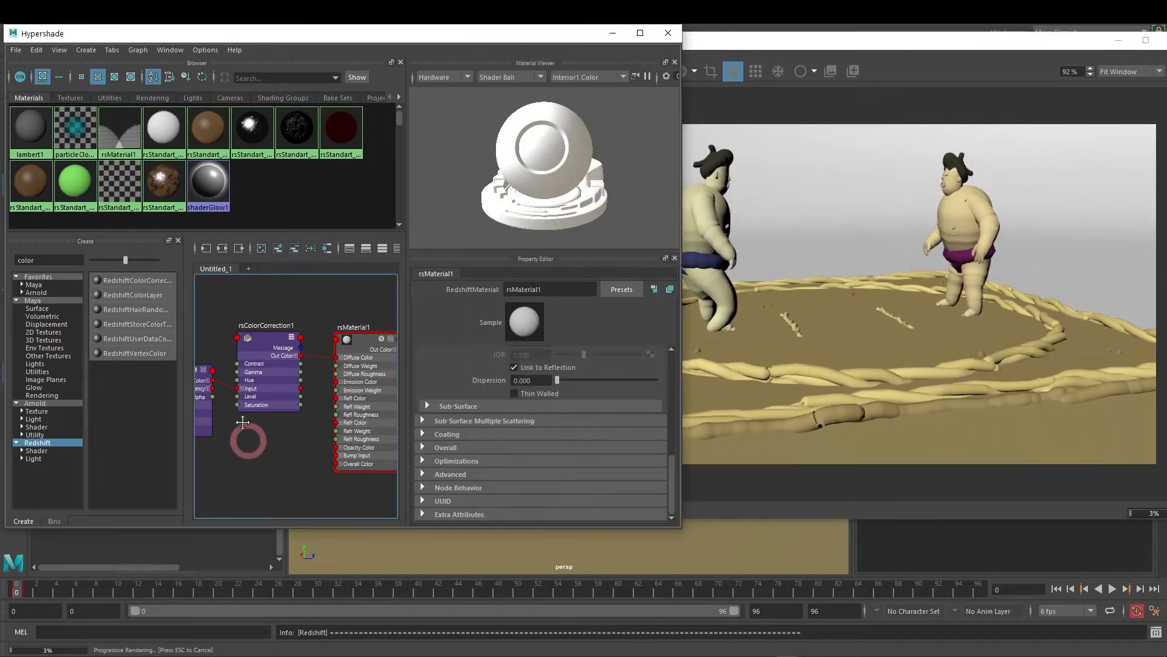
middle_click_drag(308, 469, 257, 422, "alt")
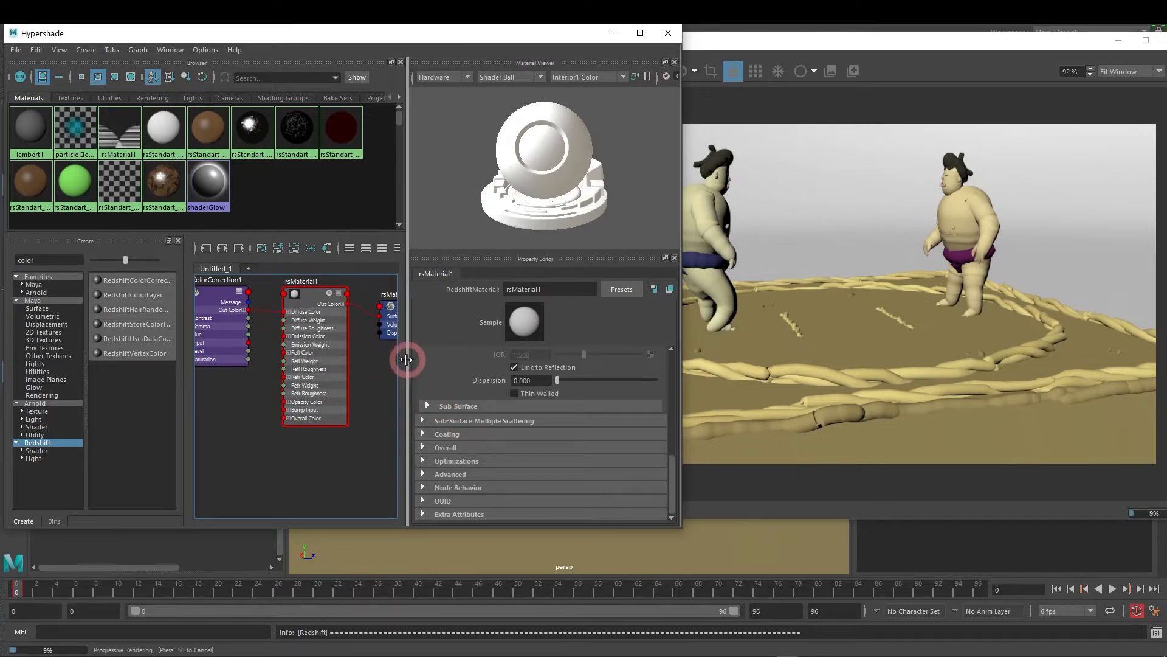
Step: Minimize the Hypershade and arrange the Redshift Render View beside the viewport with both wrestlers visible
left_click_drag(529, 35, 545, 357)
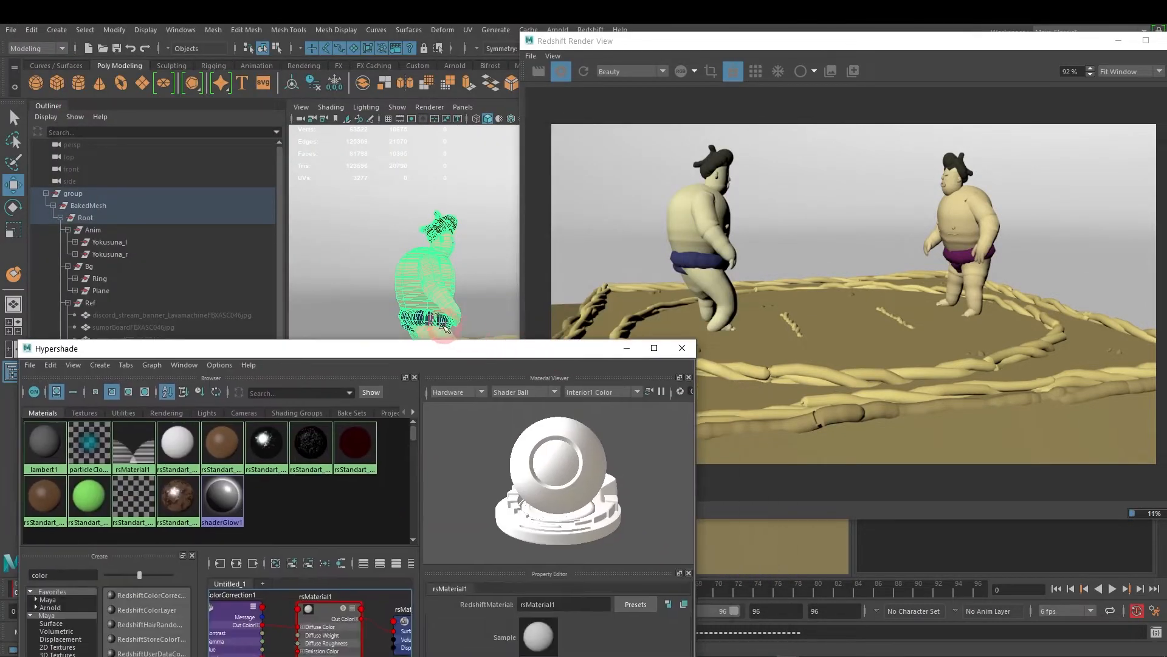
left_click_drag(444, 343, 476, 206)
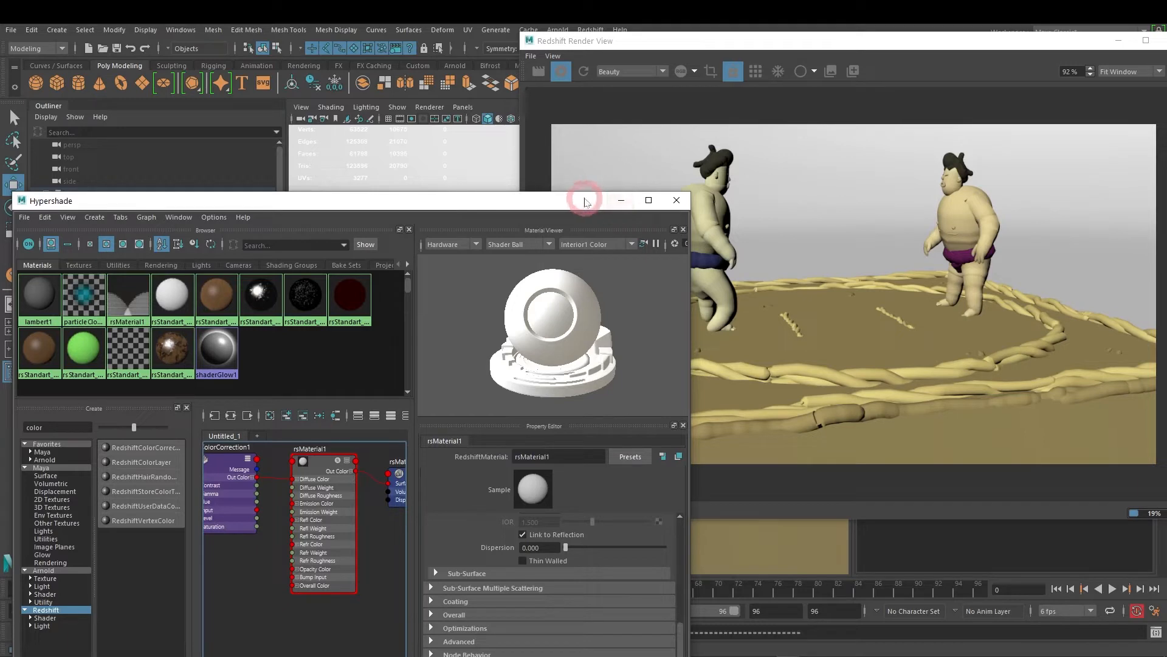
left_click(621, 200)
left_click(892, 159)
left_click_drag(725, 48, 634, 111)
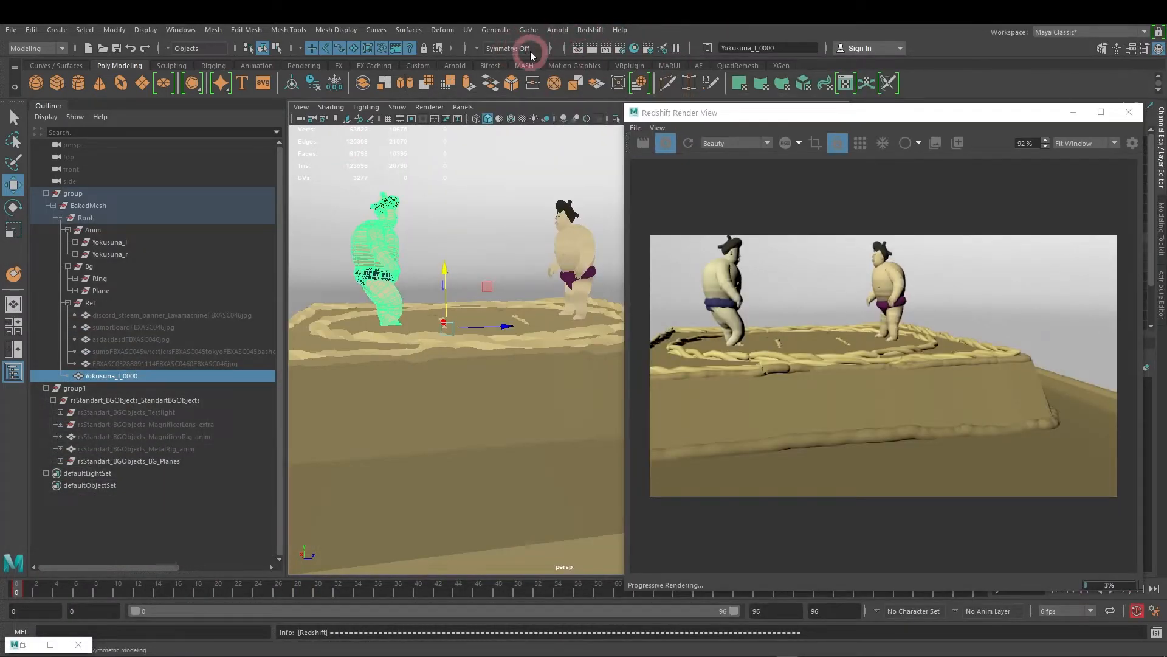
Step: Create a Redshift Physical Light in the sumo scene
left_click(295, 66)
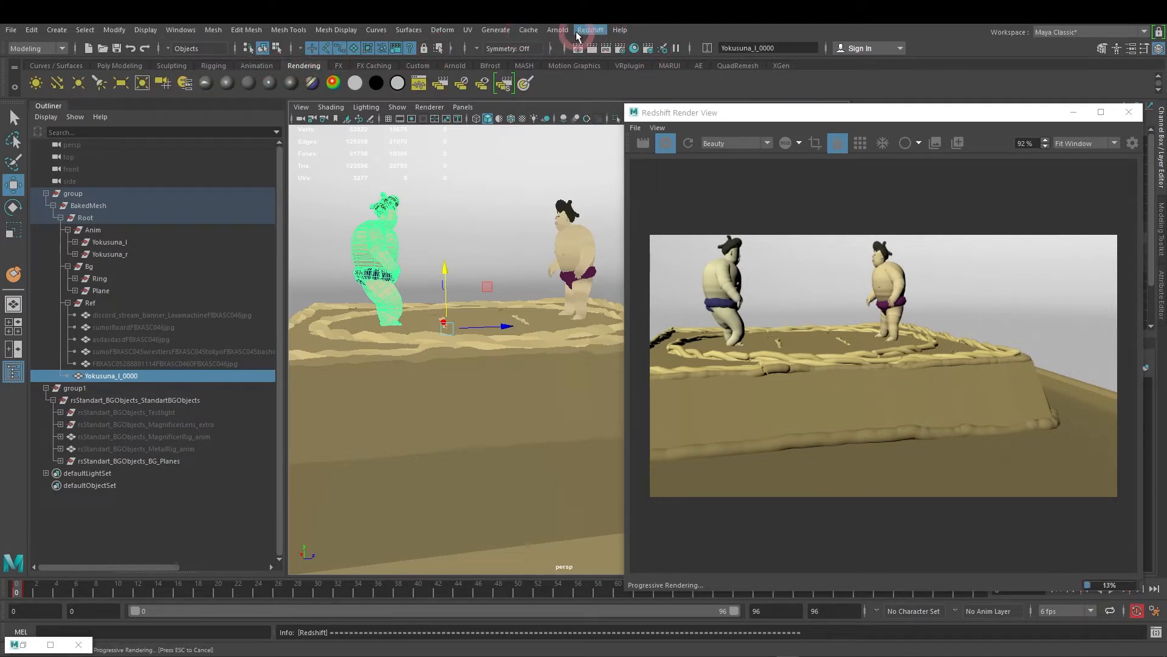
left_click(588, 30)
mouse_move(555, 32)
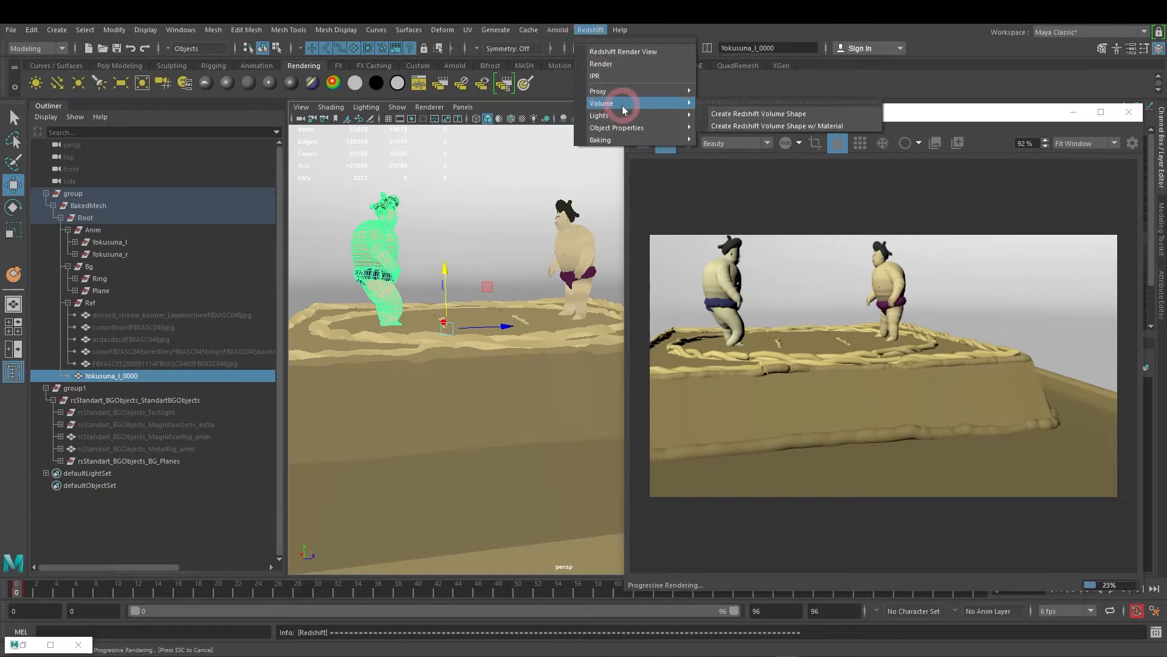
mouse_move(622, 118)
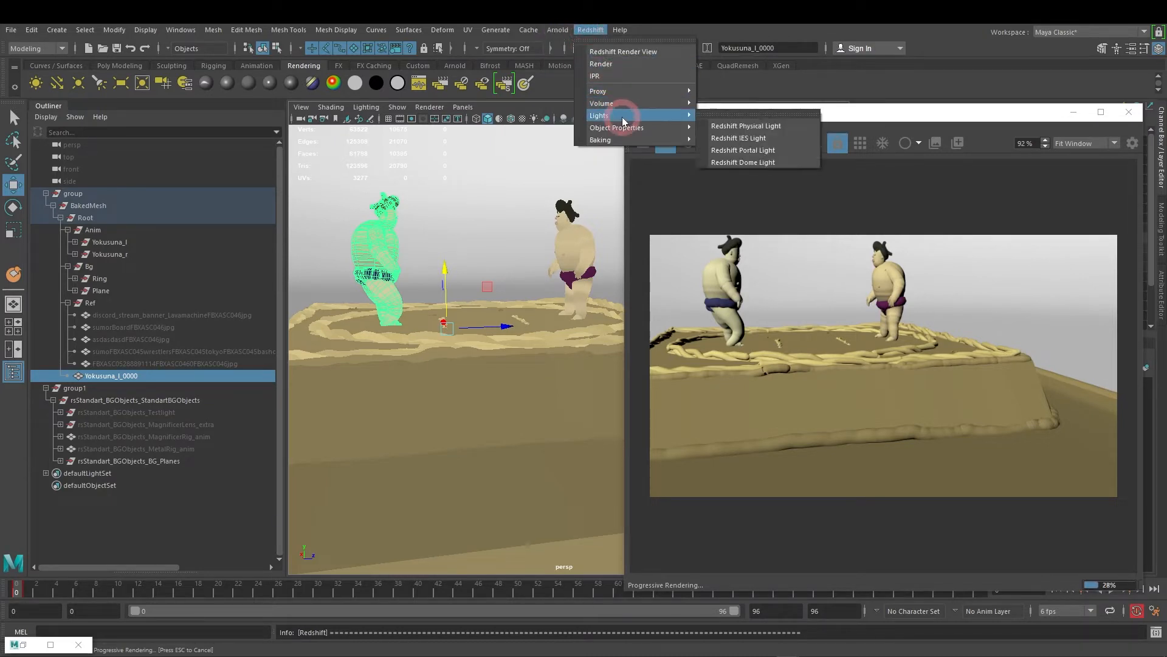
left_click(752, 126)
Step: Look through the physical light to aim it between the two wrestlers and stop the IPR
left_click_drag(492, 287, 464, 307, "alt")
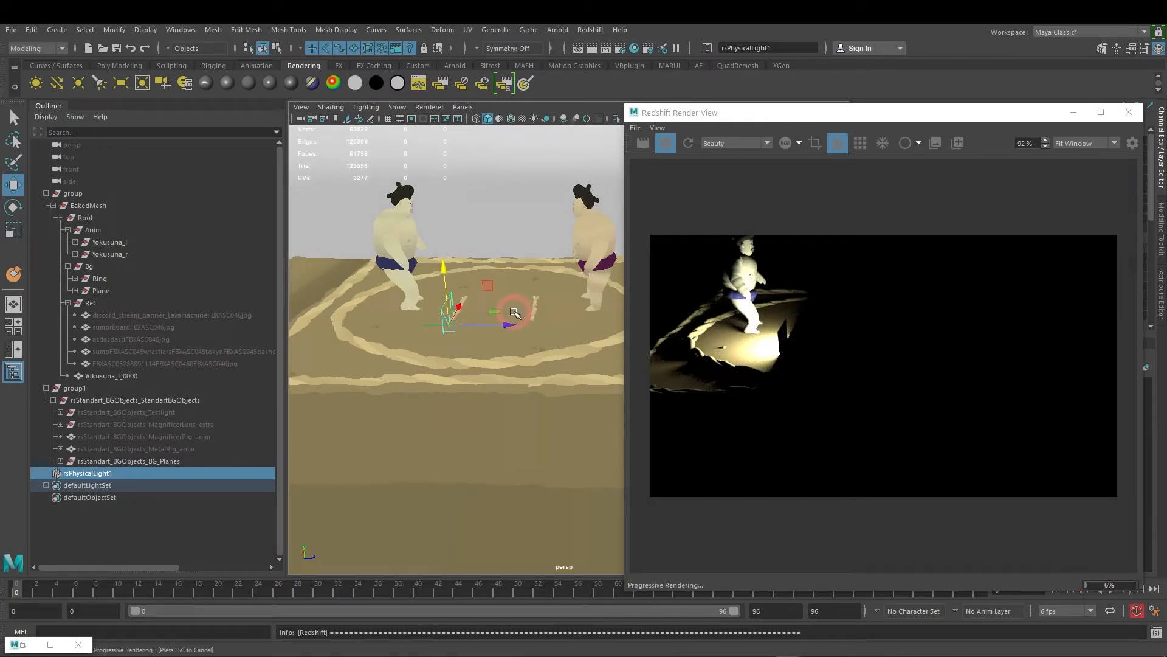
key("l")
left_click_drag(452, 307, 449, 340, "alt")
left_click(665, 144)
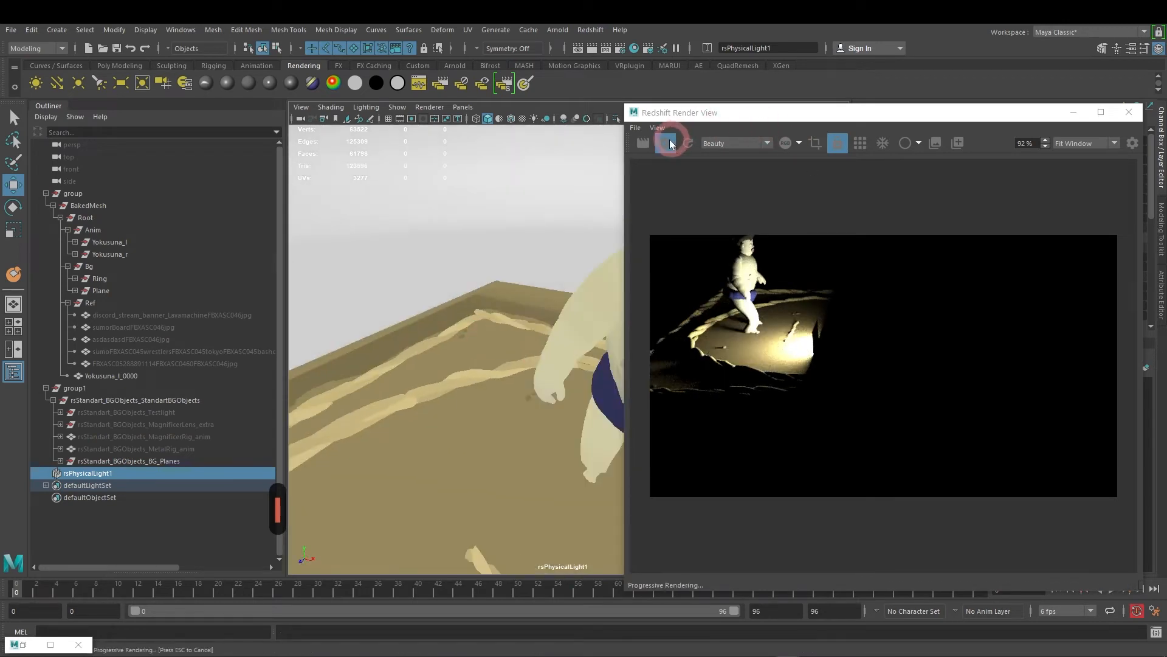
left_click_drag(793, 104, 958, 88)
left_click_drag(487, 261, 521, 286, "alt")
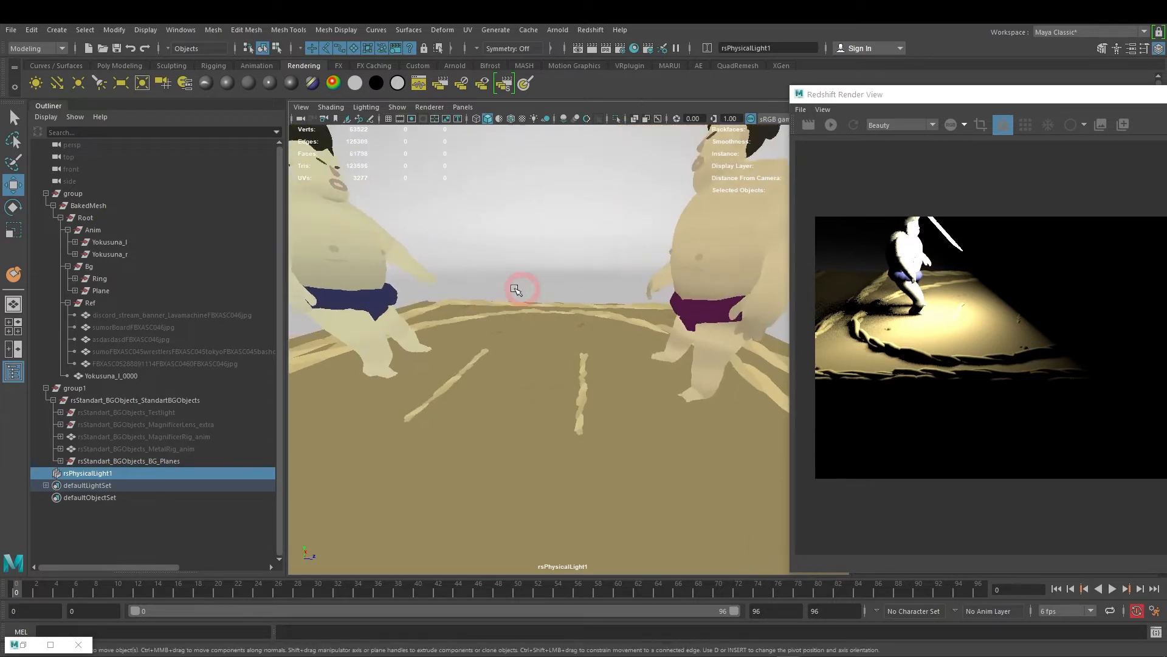
Step: Check the light in perspective and place it through its own view at translate 9.782, 7.156, 12.342 and rotate -37.8, 45.6, 0
left_click(13, 304)
mouse_move(573, 330)
left_mouse_down("alt")
mouse_move(540, 310)
mouse_move(625, 333)
mouse_move(593, 327)
left_mouse_up("alt")
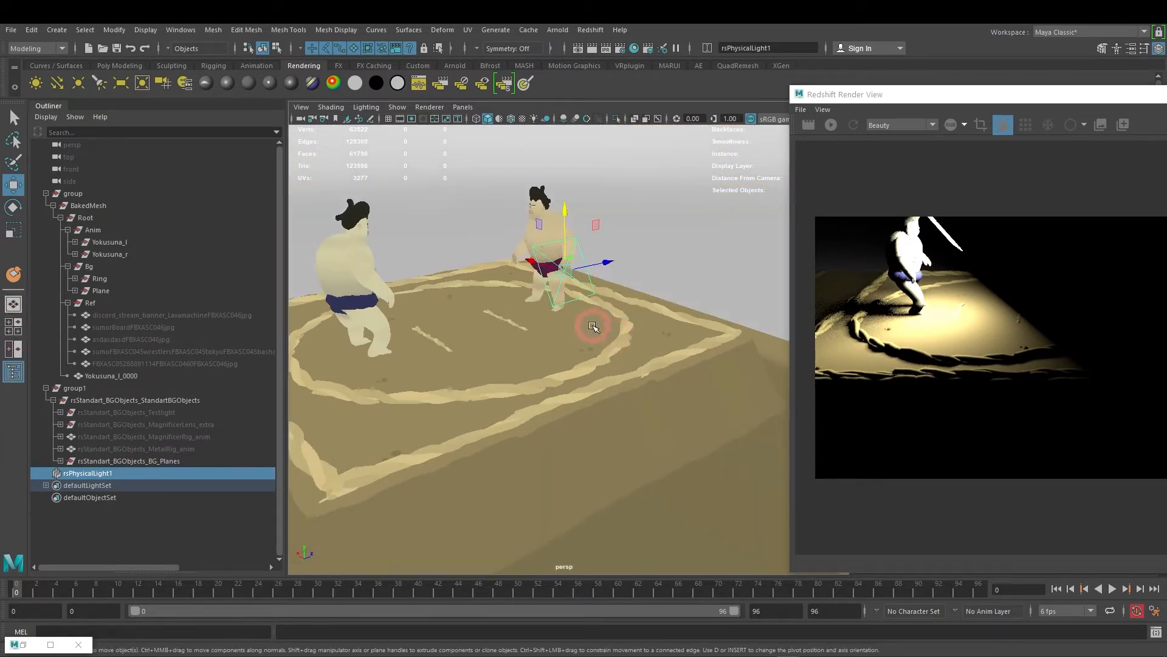
key("space")
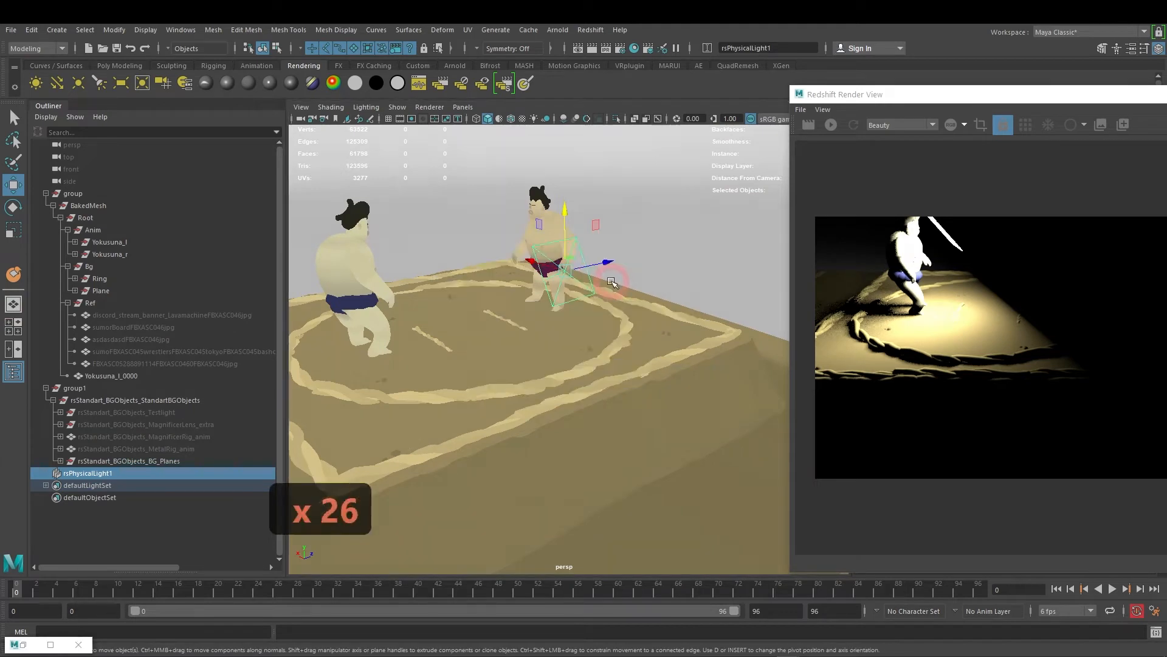
left_click_drag(690, 260, 722, 306)
scroll(538, 345, "down", 5)
left_click_drag(537, 352, 588, 378, "alt")
left_click_drag(928, 104, 595, 92)
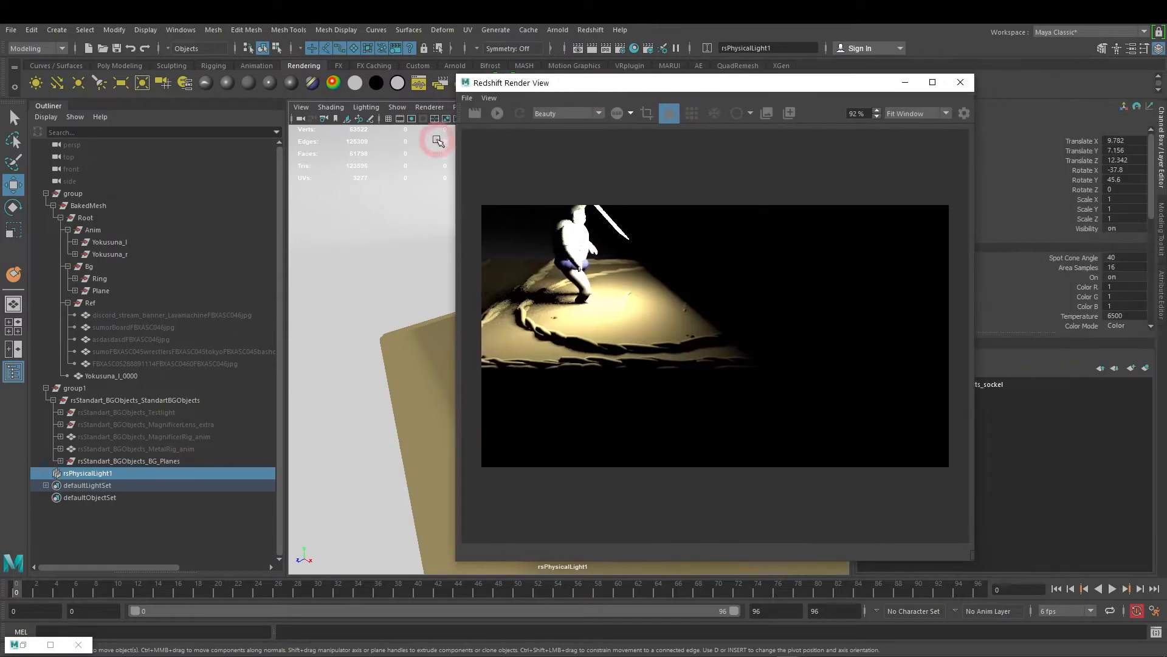
Step: Start the interactive Redshift render and re-aim rsPhysicalLight1 at the ring from about X 6.8, Y 8.9, Z 11.0
left_click(498, 113)
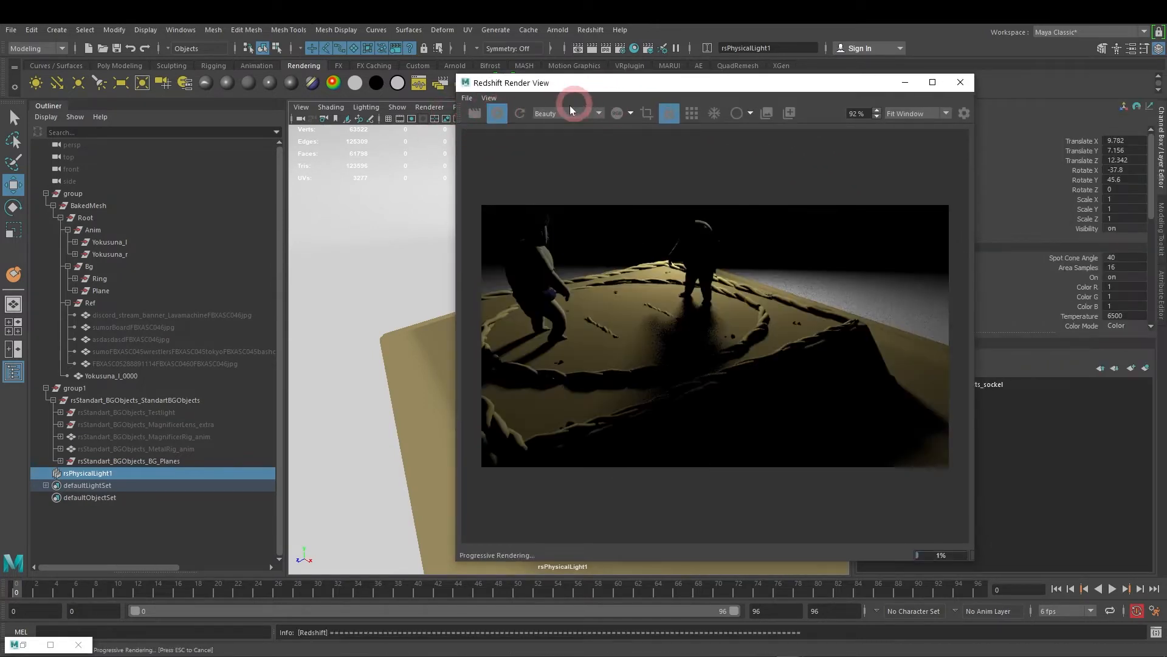
left_click_drag(724, 83, 931, 79)
right_click_drag(425, 312, 477, 326, "alt")
middle_click_drag(480, 326, 432, 399, "alt")
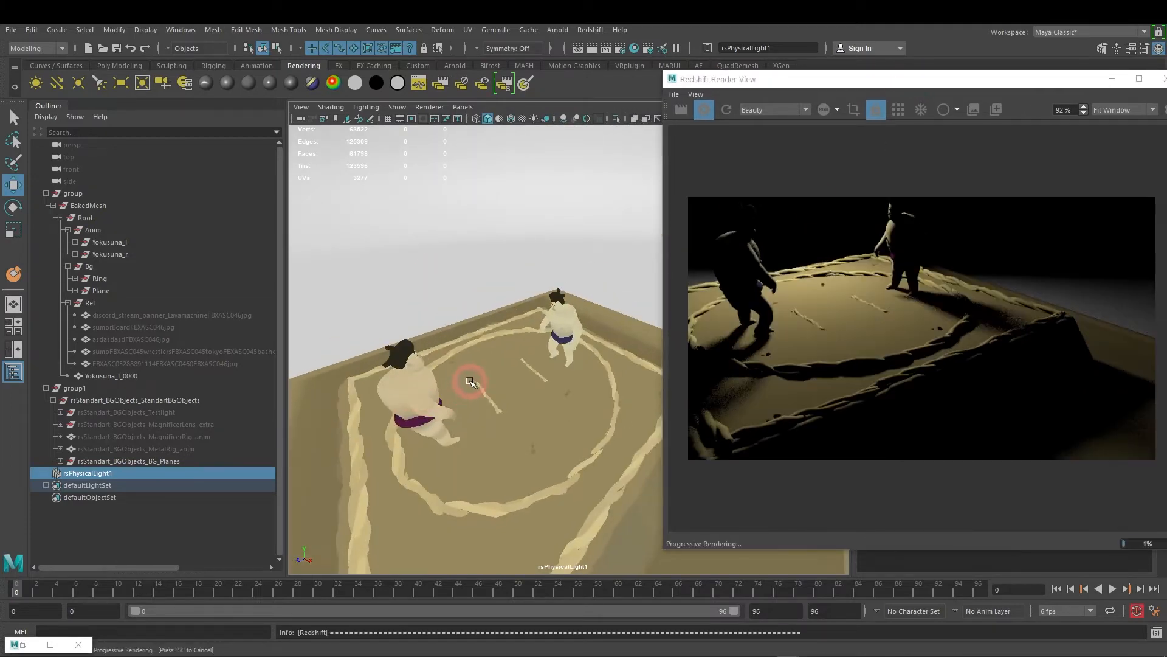
right_click_drag(471, 383, 433, 393, "alt")
left_click_drag(434, 392, 538, 340, "alt")
left_click_drag(947, 84, 811, 69)
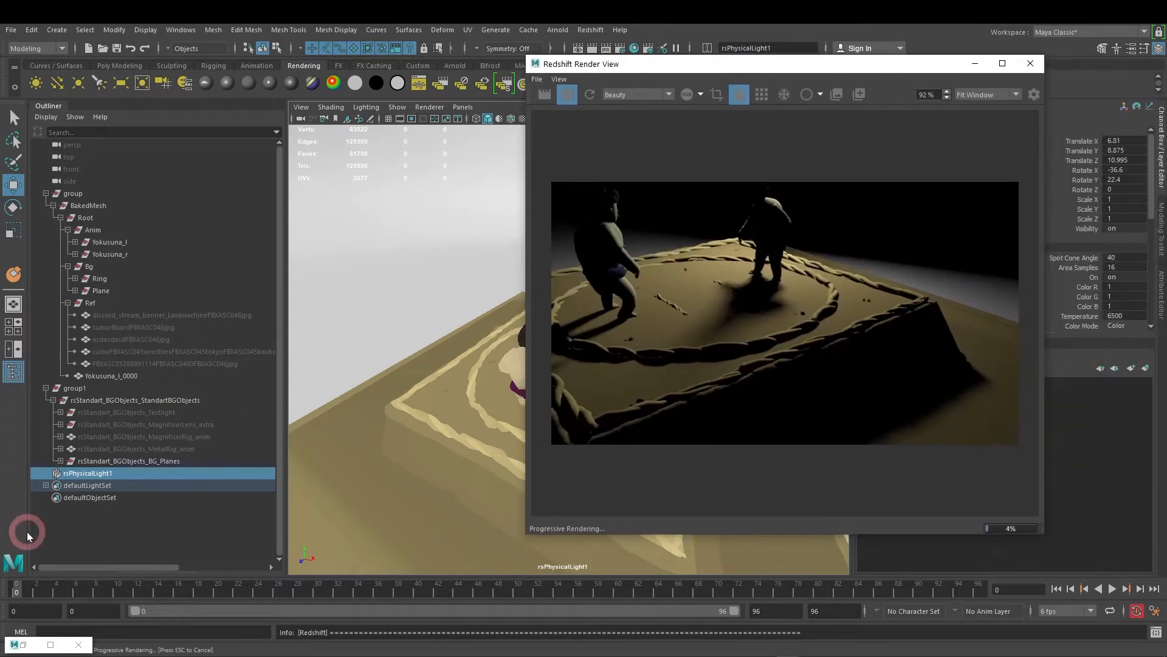
left_click(121, 462)
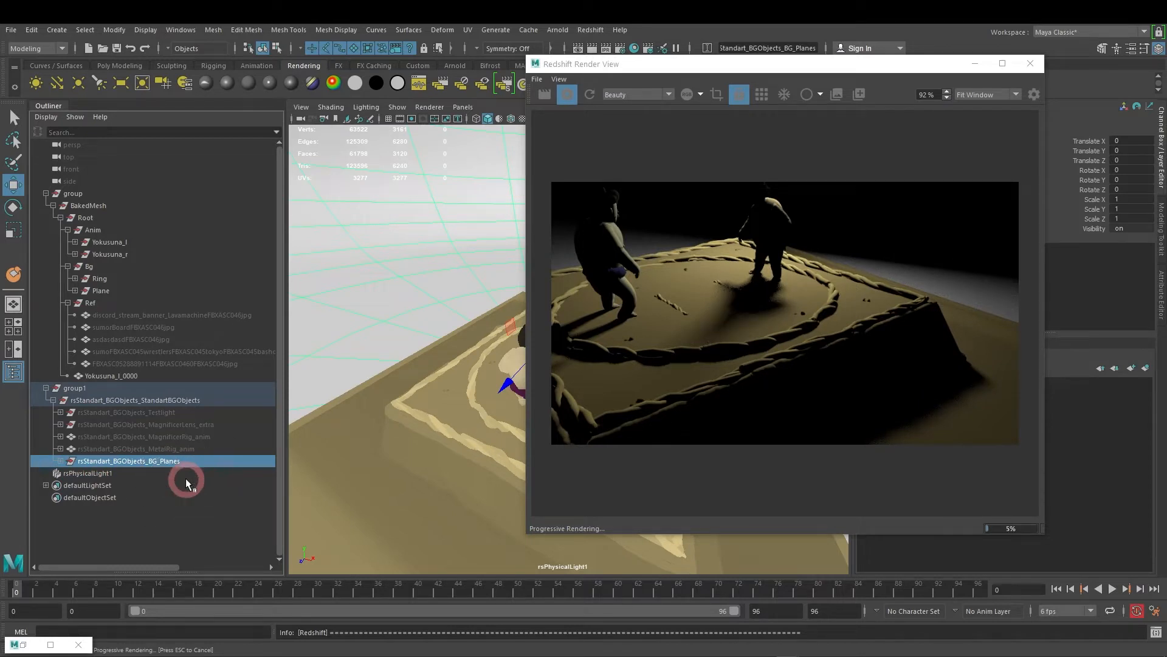
key("ctrl+d")
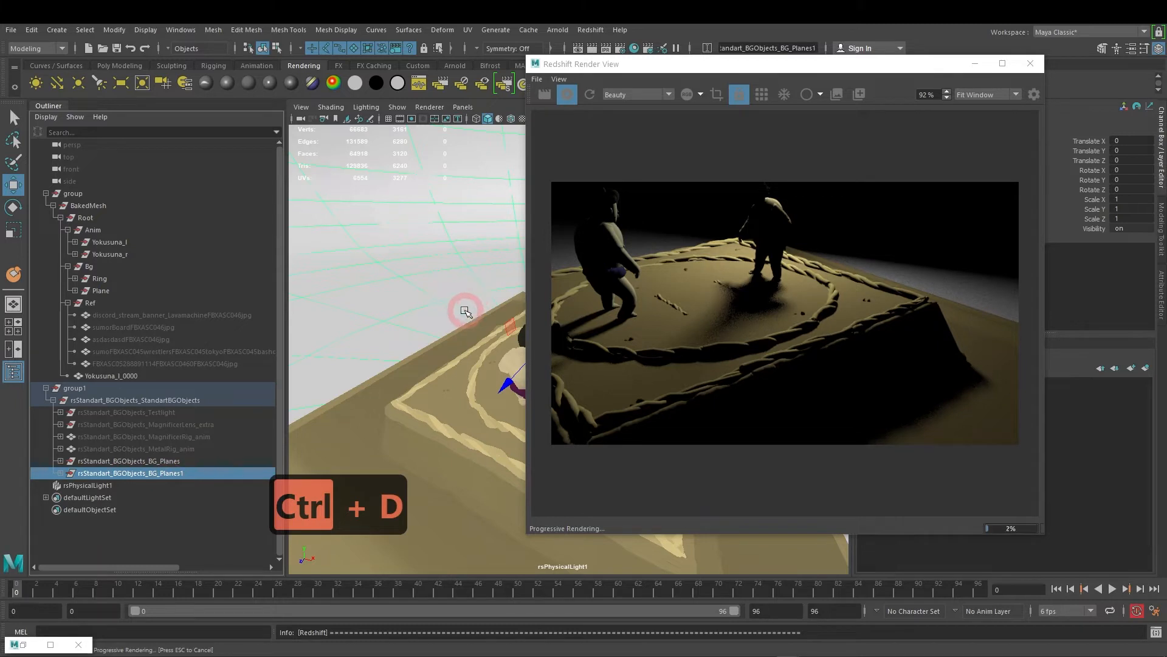
key("ctrl+d")
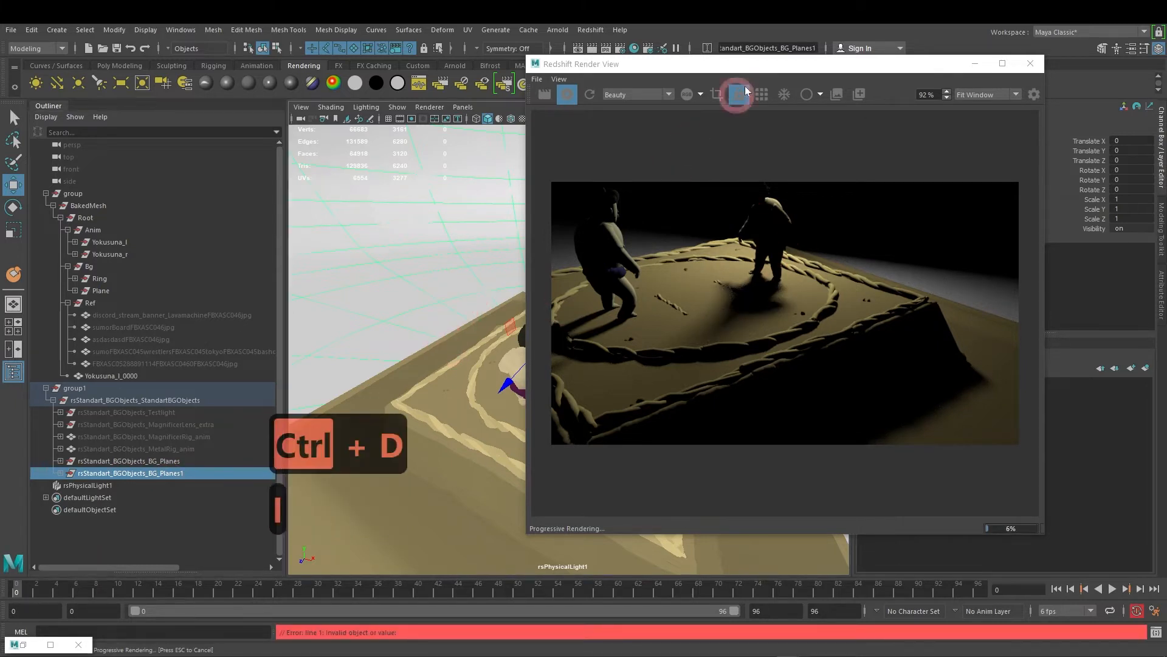
Step: Swing rsPhysicalLight1 around the ring to about X 11.2, Y 8.2, Z -2.0 and duplicate the light
left_click_drag(748, 67, 896, 74)
mouse_move(468, 340)
left_mouse_down("alt")
mouse_move(407, 339)
mouse_move(443, 334)
mouse_move(503, 404)
mouse_move(532, 402)
mouse_move(510, 292)
mouse_move(472, 286)
mouse_move(483, 315)
mouse_move(466, 318)
mouse_move(484, 344)
left_mouse_up("alt")
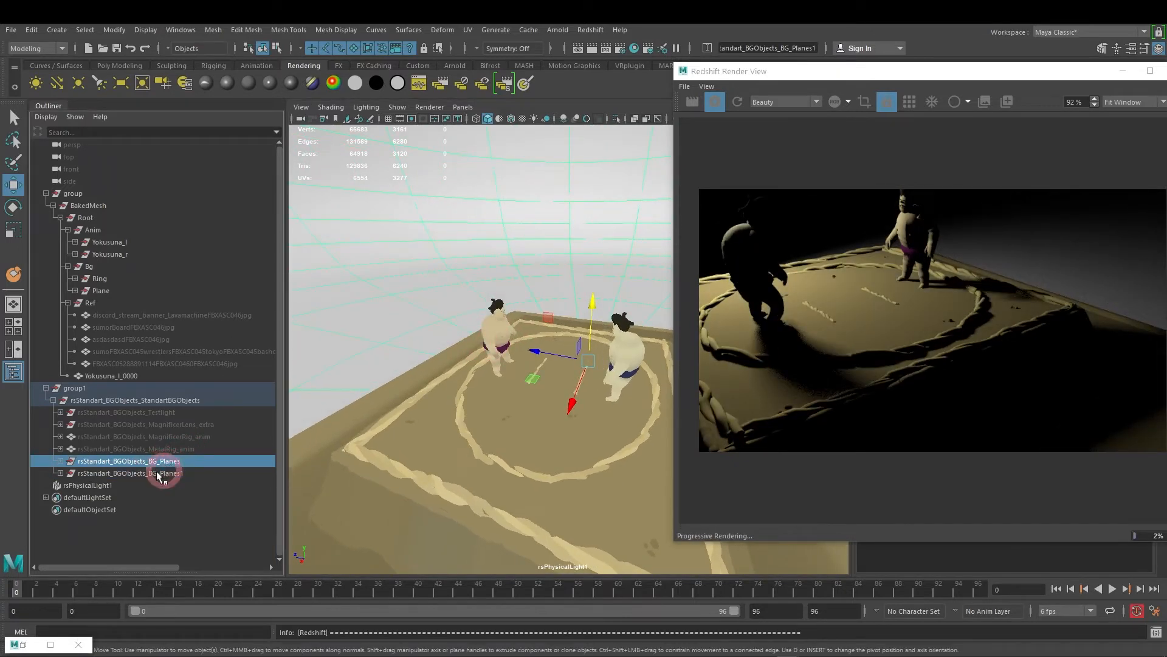
left_click(97, 485)
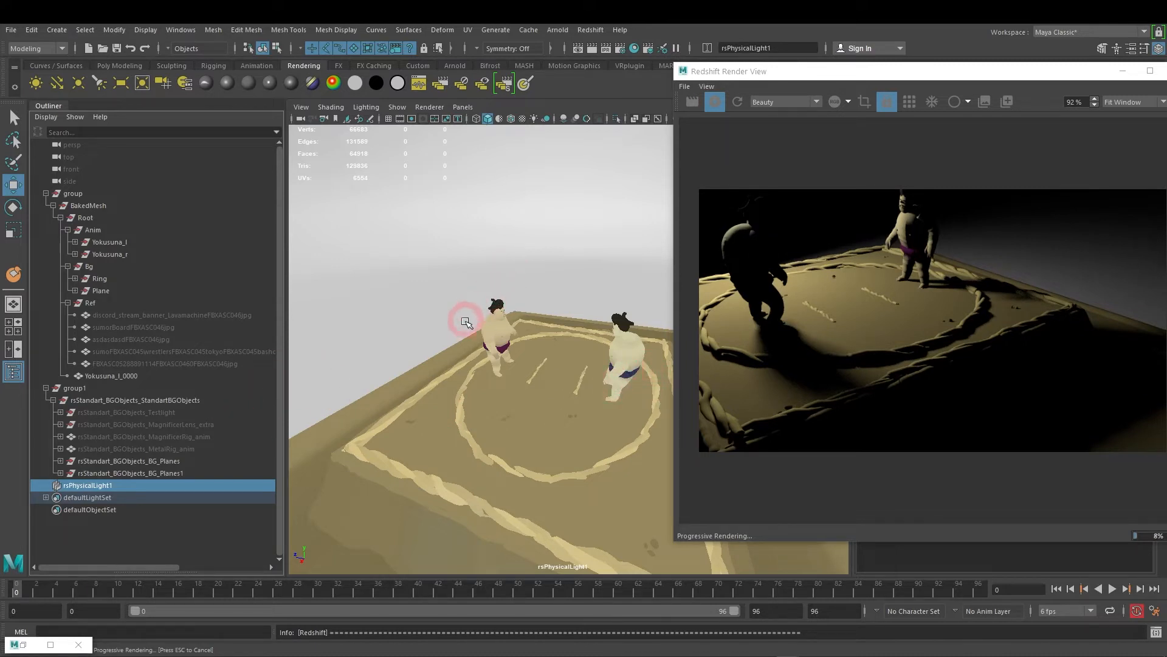
key("ctrl+d")
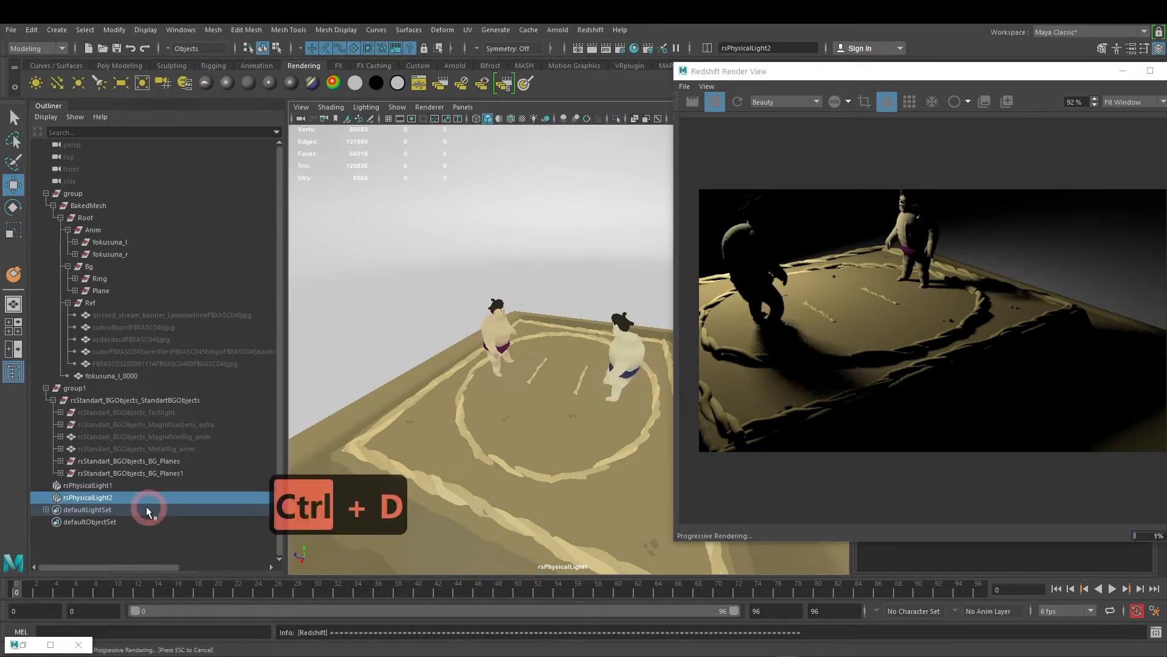
Step: Delete the duplicated background planes group rsStandart_BGObjects_BG_Planes1
left_click(163, 471)
key("Delete")
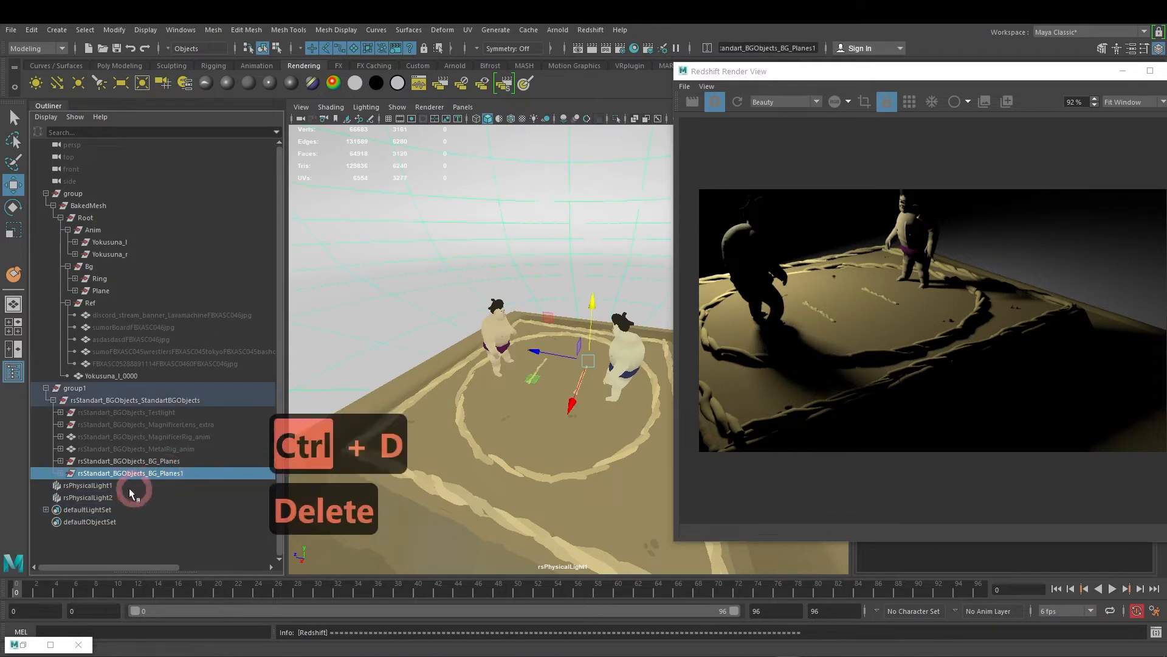
Step: Select rsPhysicalLight2 and look through it in the viewport
left_click(113, 485)
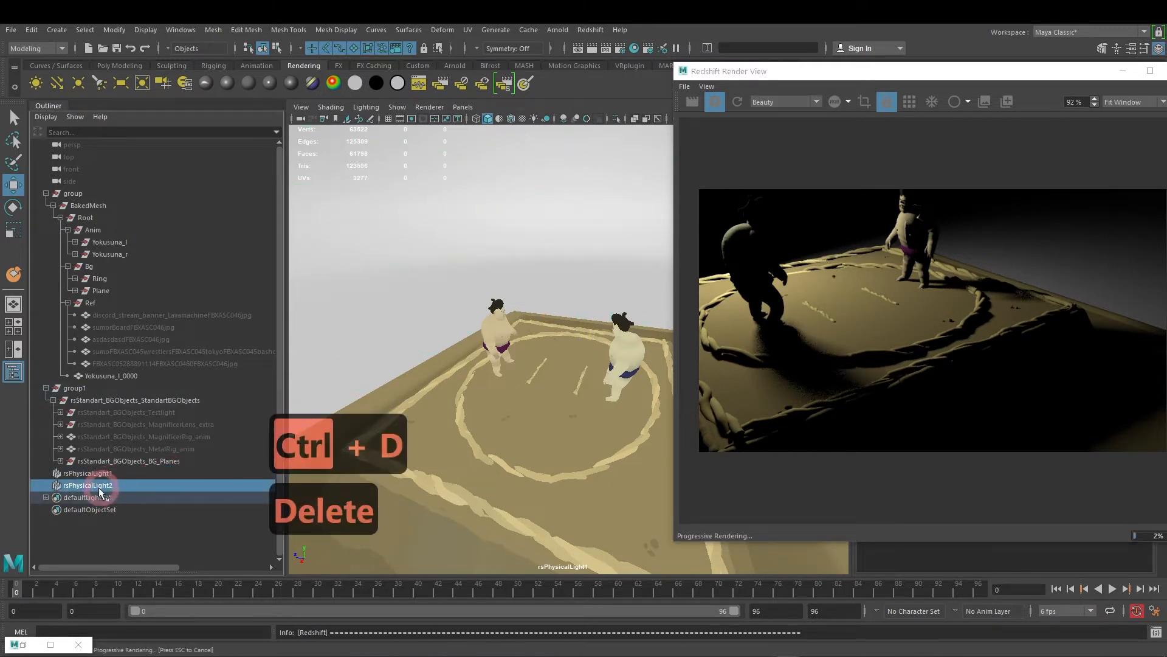
left_click(614, 405)
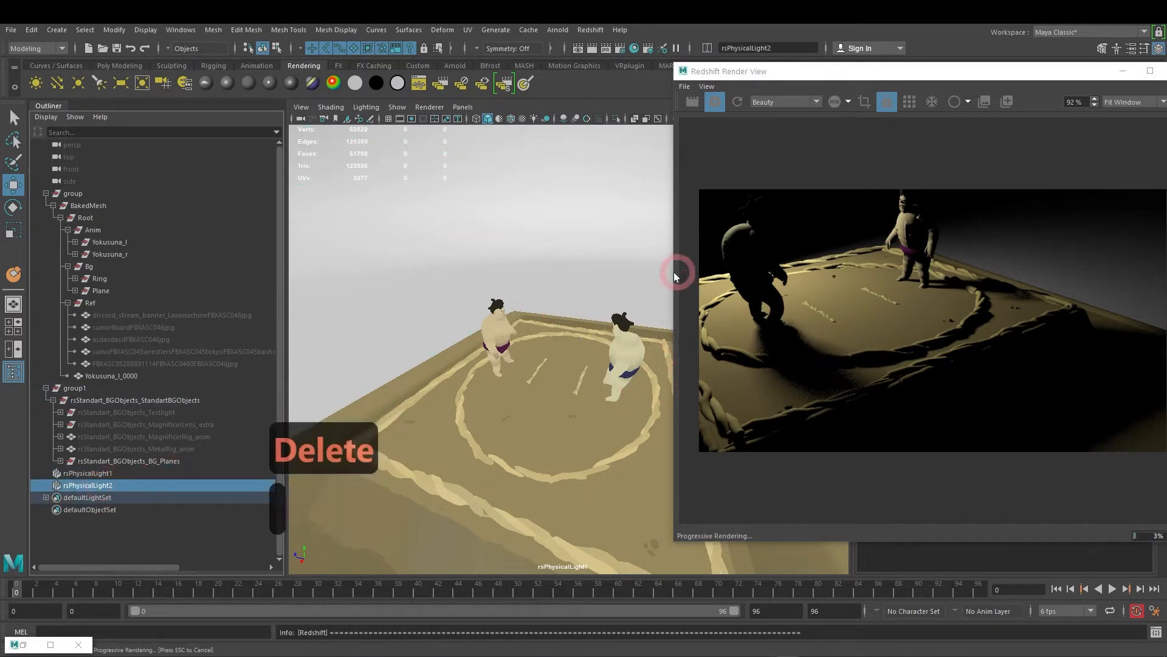
key("Delete")
key("Delete")
key("Delete")
key("Delete")
key("Delete")
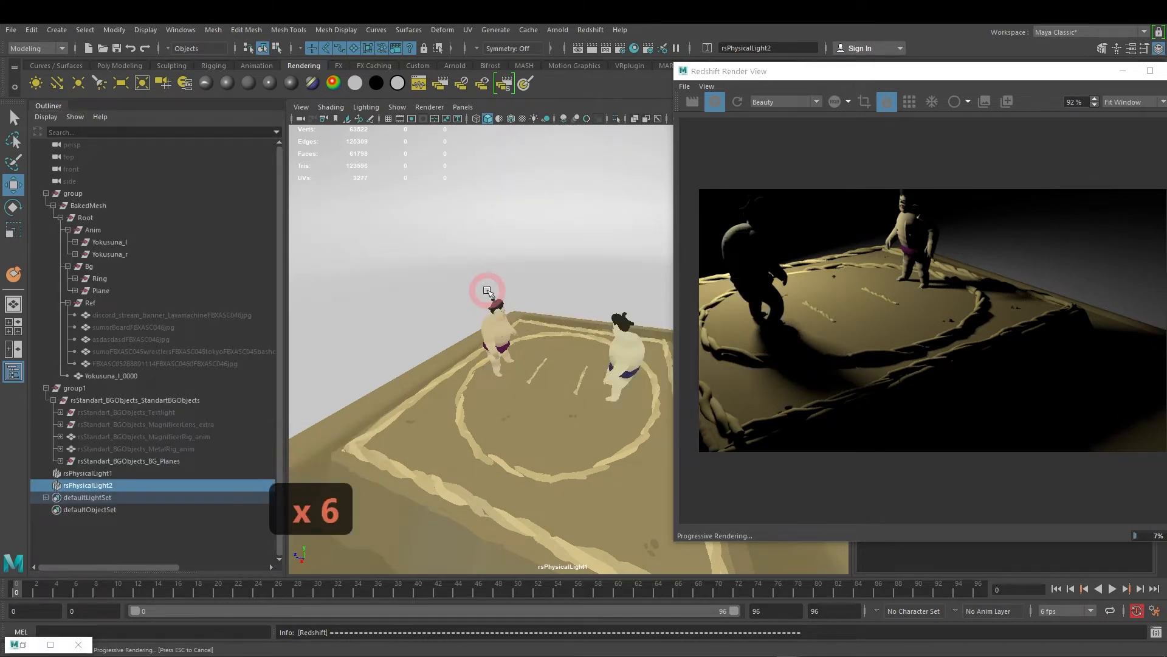
key("space")
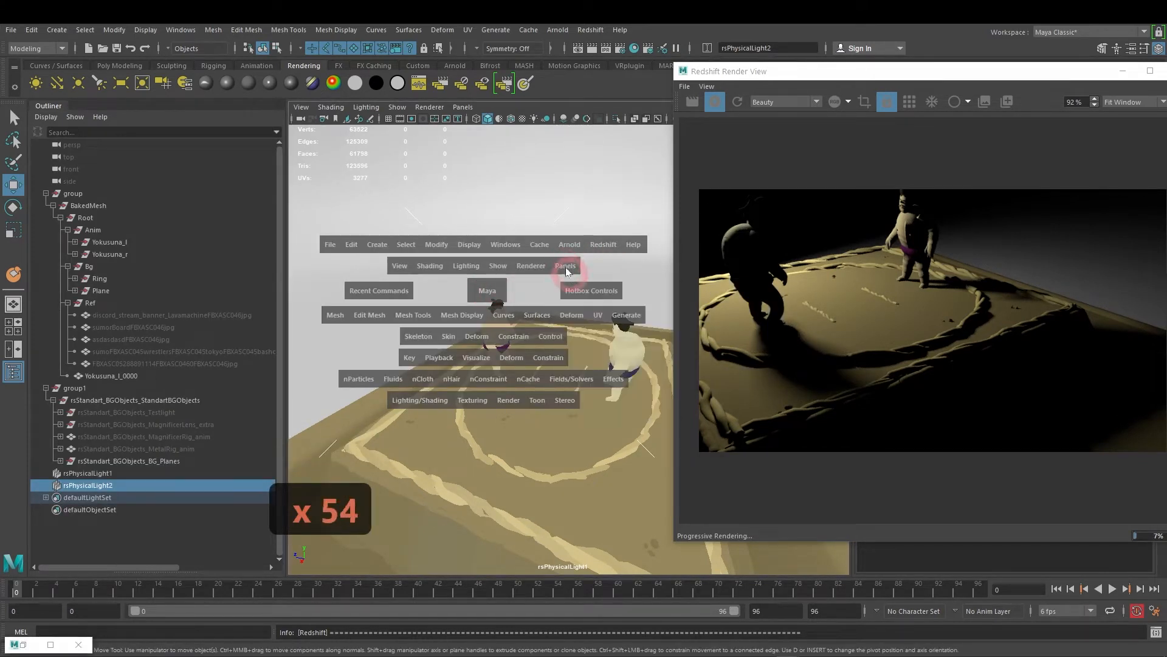
left_click_drag(565, 267, 586, 307)
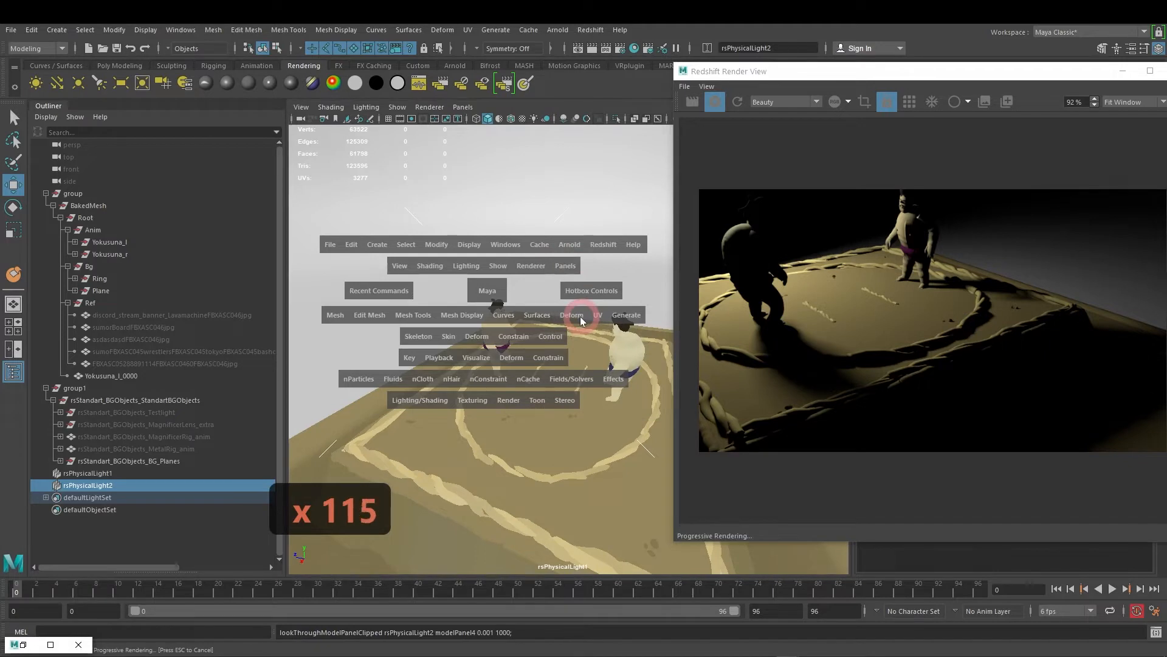
Step: Position rsPhysicalLight2 above another side of the ring at about X 0.3, Y 11.0, Z 13.1, aimed at the wrestlers
mouse_move(523, 384)
left_mouse_down("alt")
mouse_move(589, 381)
mouse_move(533, 391)
left_mouse_up("alt")
left_click(901, 201)
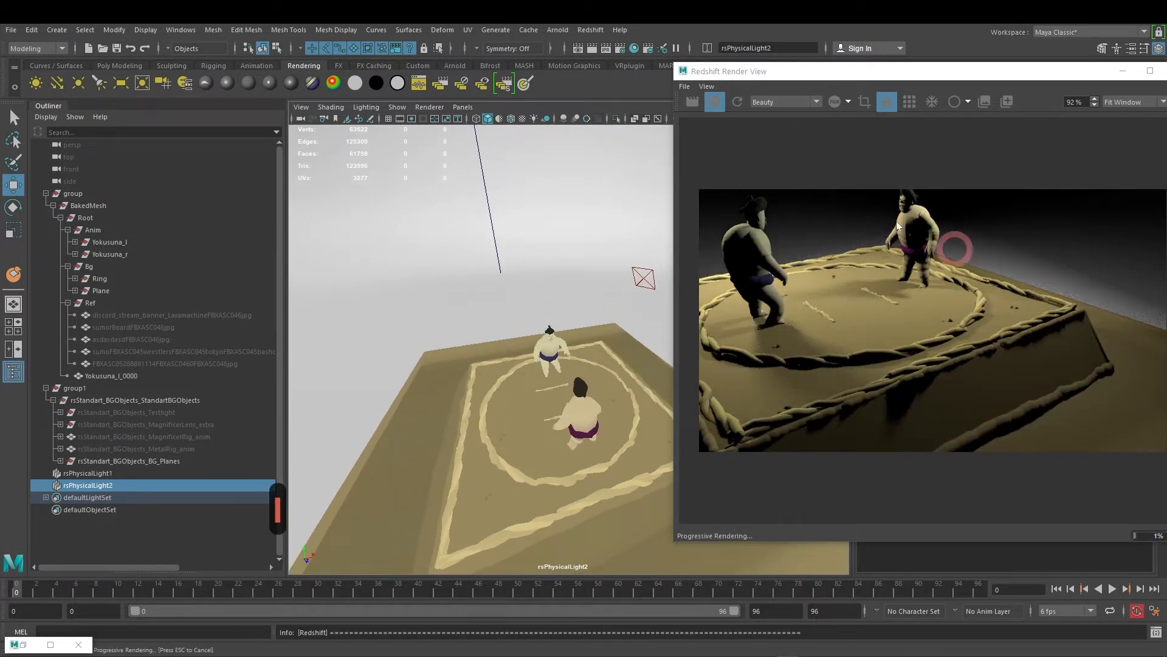
left_click_drag(960, 63, 869, 45)
left_click_drag(495, 406, 333, 296, "alt")
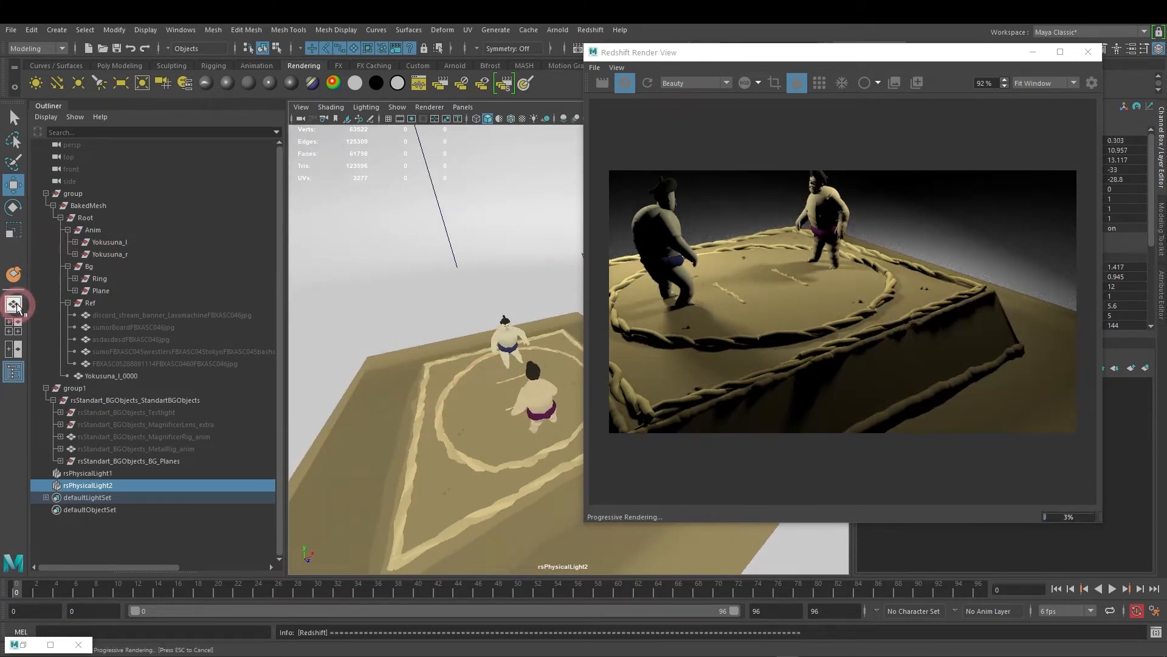
Step: Return the viewport to the perspective camera with a clear view of the ring and rsPhysicalLight1
left_click(14, 305)
left_click_drag(857, 55, 1166, 256)
scroll(570, 305, "down", 8)
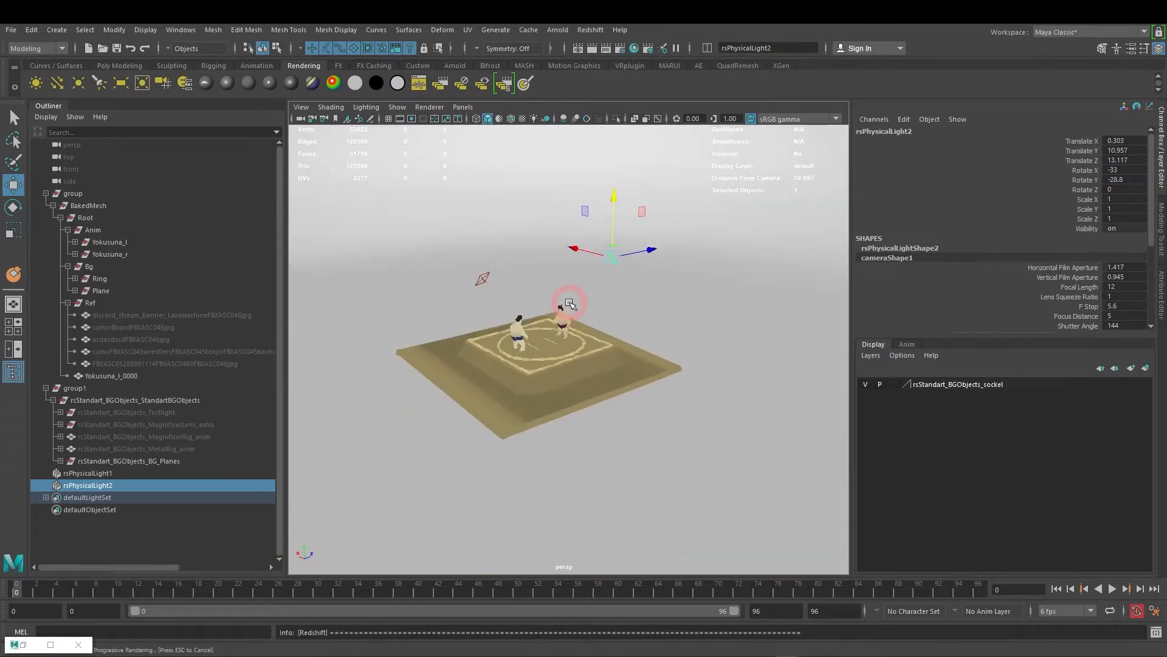
scroll(547, 311, "up", 5)
left_click_drag(531, 315, 714, 341, "alt")
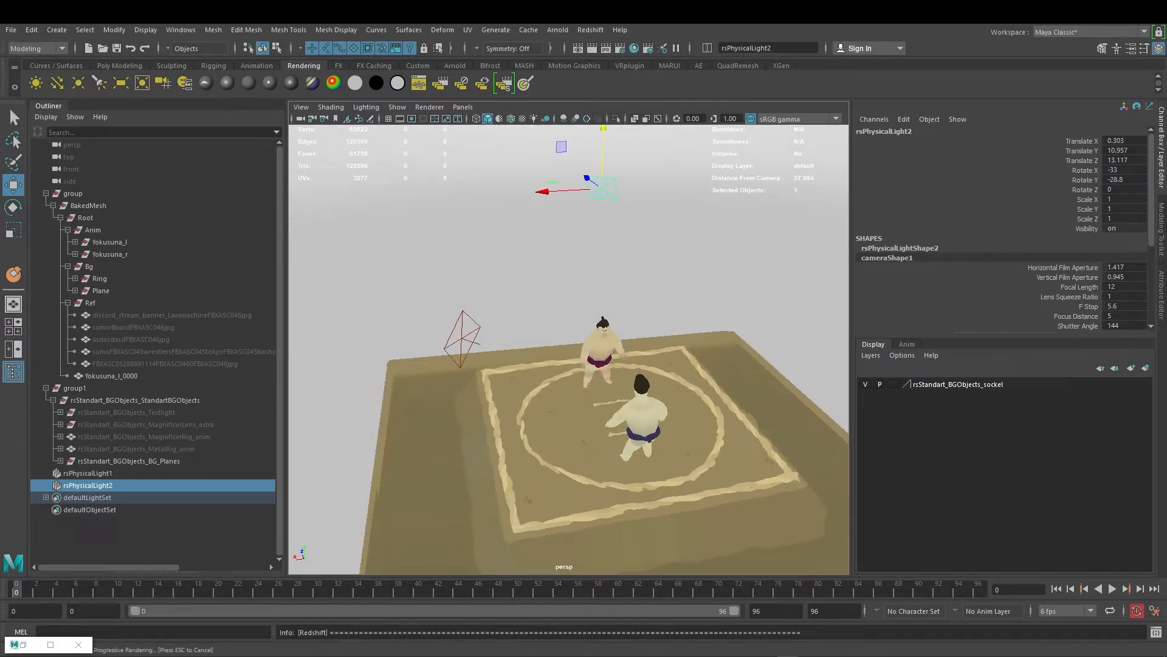
left_click_drag(714, 341, 627, 350, "alt")
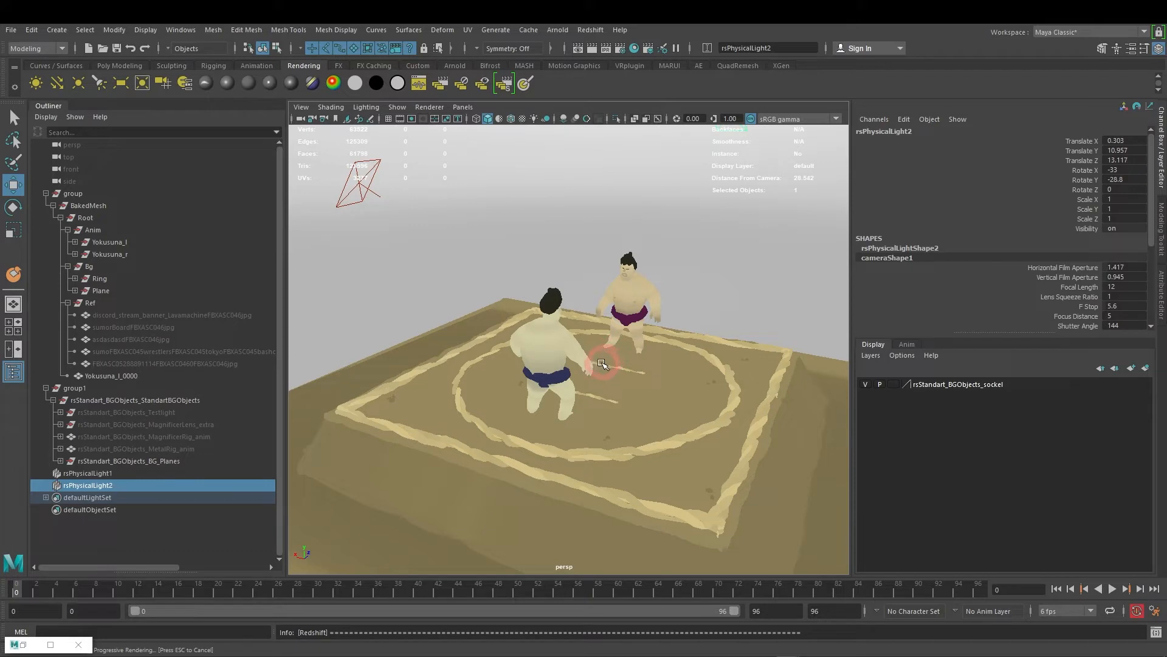
Step: Look through rsPhysicalLight1 and reposition it to about X 7.5, Y 10.4, Z -8.6, aimed at the wrestlers
left_click(363, 183)
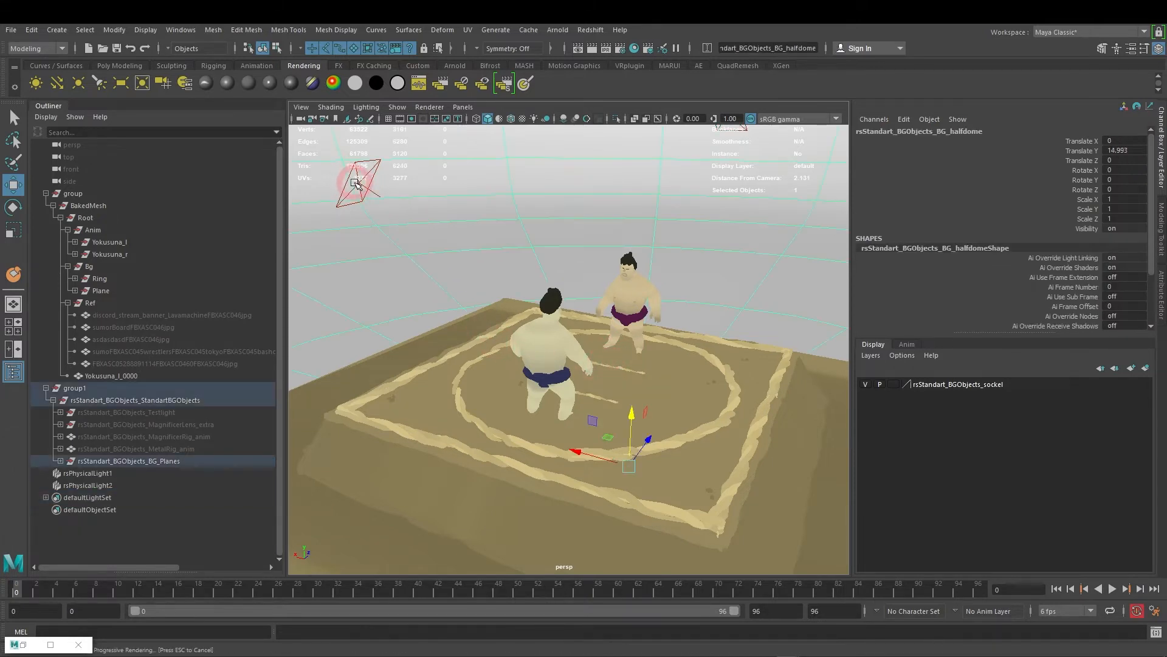
left_click(367, 181)
key("l")
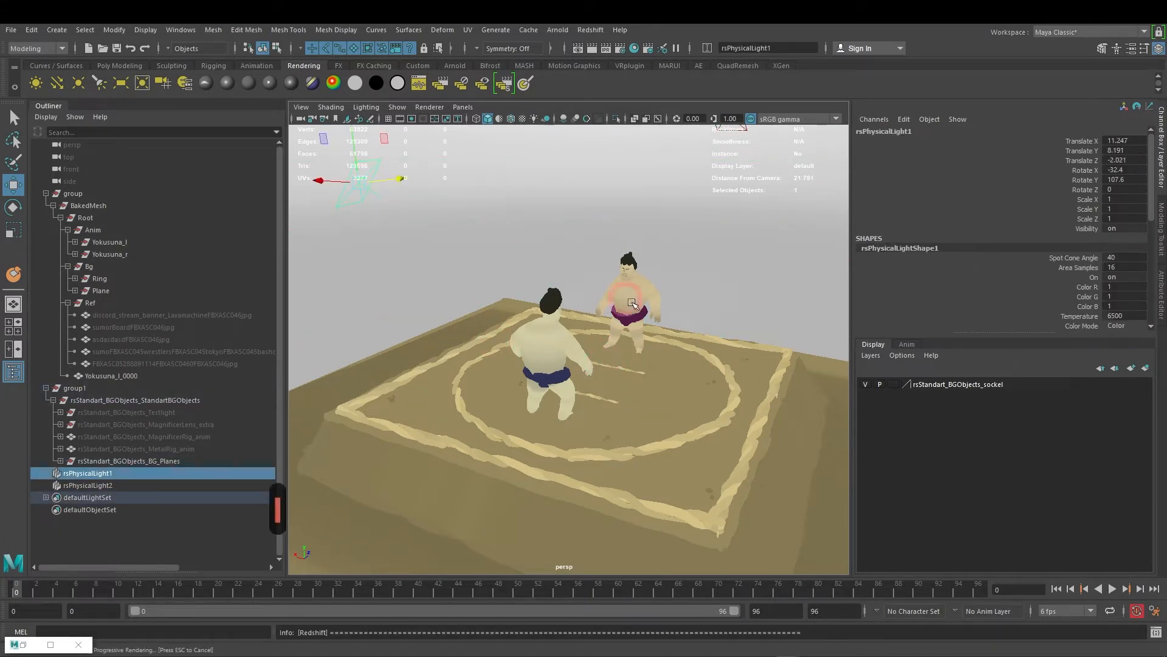
mouse_move(592, 351)
left_mouse_down("alt")
mouse_move(553, 357)
mouse_move(615, 349)
mouse_move(607, 328)
mouse_move(626, 337)
mouse_move(616, 362)
mouse_move(611, 350)
left_mouse_up("alt")
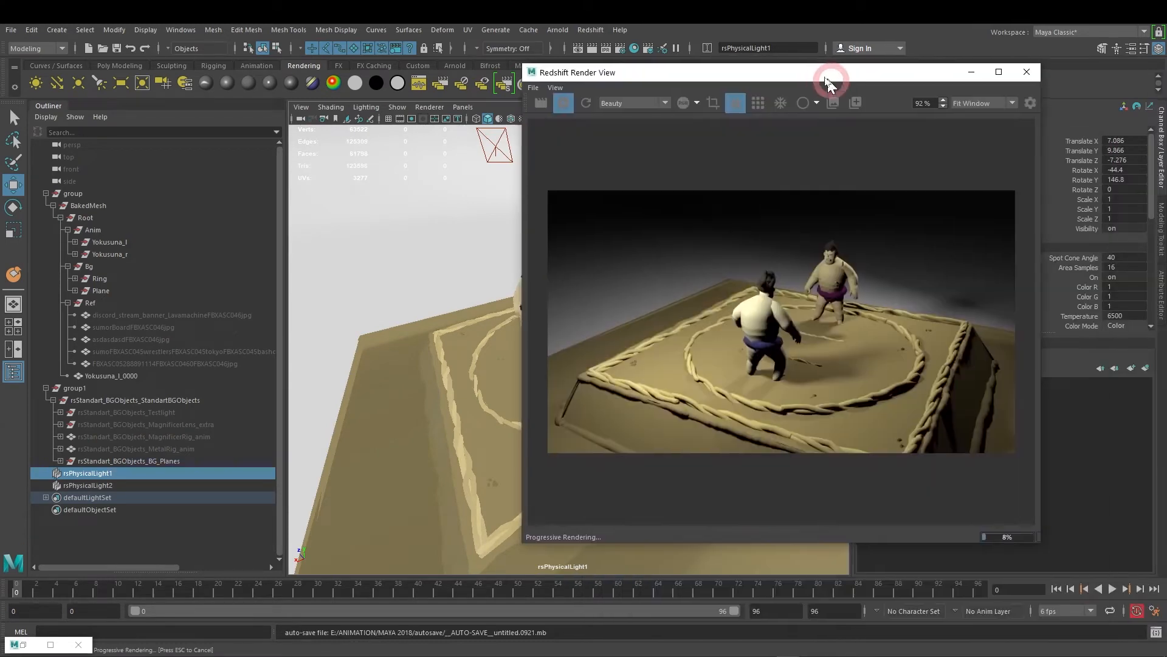
left_click_drag(840, 83, 855, 87)
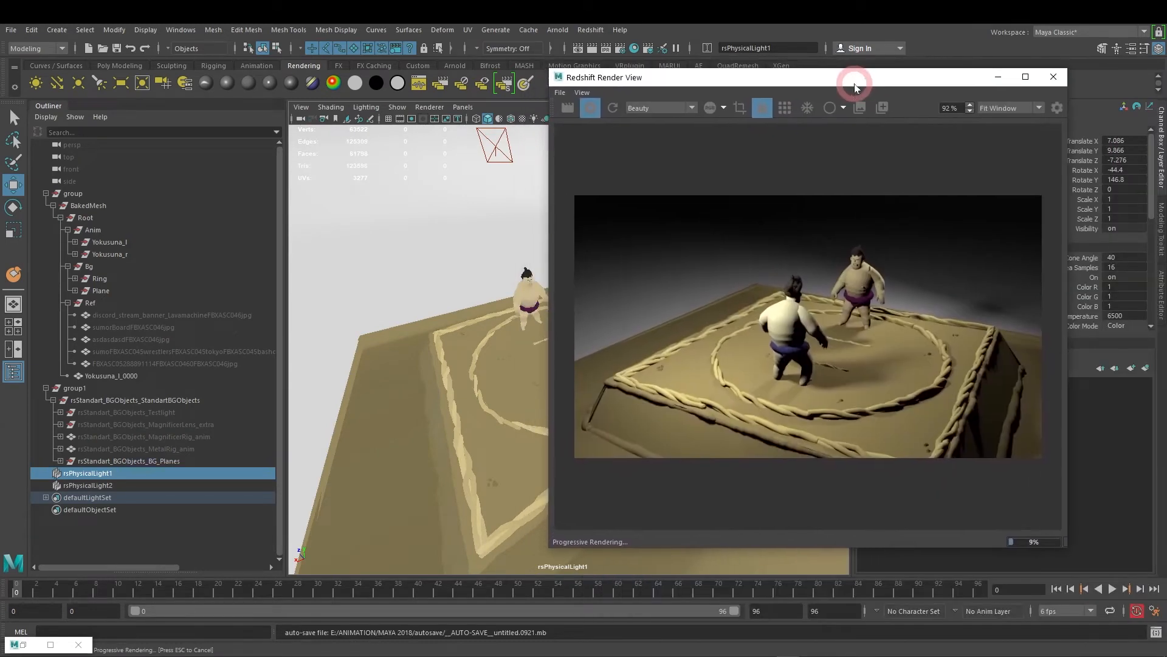
left_click_drag(488, 298, 474, 364, "alt")
left_click_drag(716, 78, 797, 61)
left_click_drag(482, 326, 530, 339, "alt")
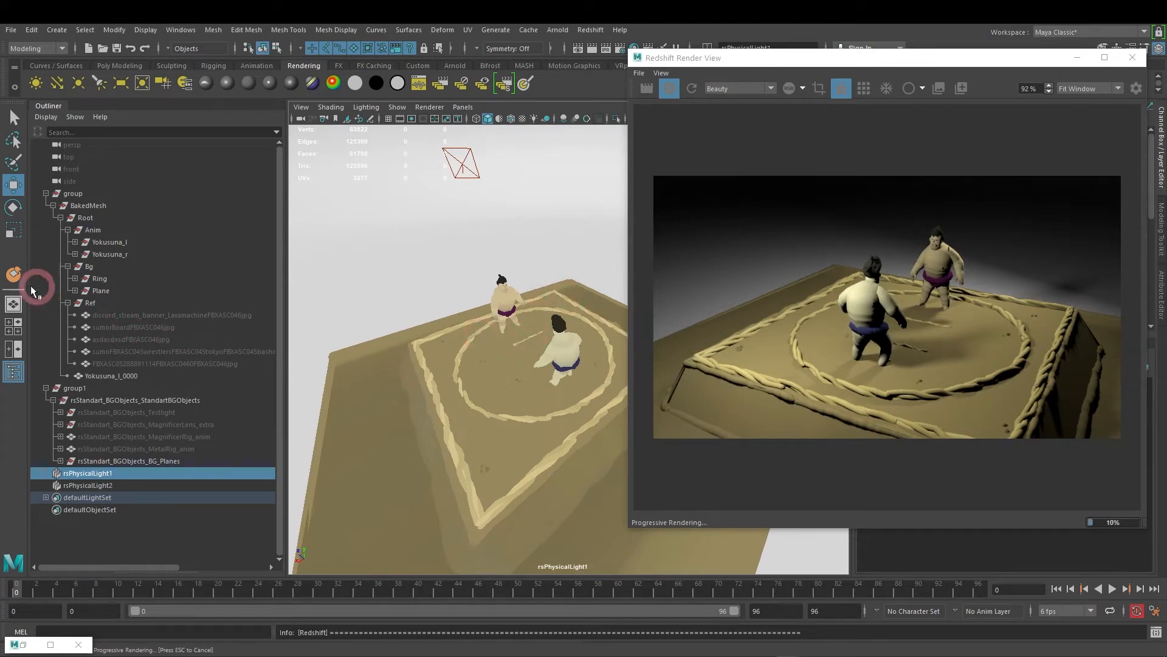
Step: Switch back to the perspective camera and frame the ring with both area lights in the Redshift render
left_click(13, 304)
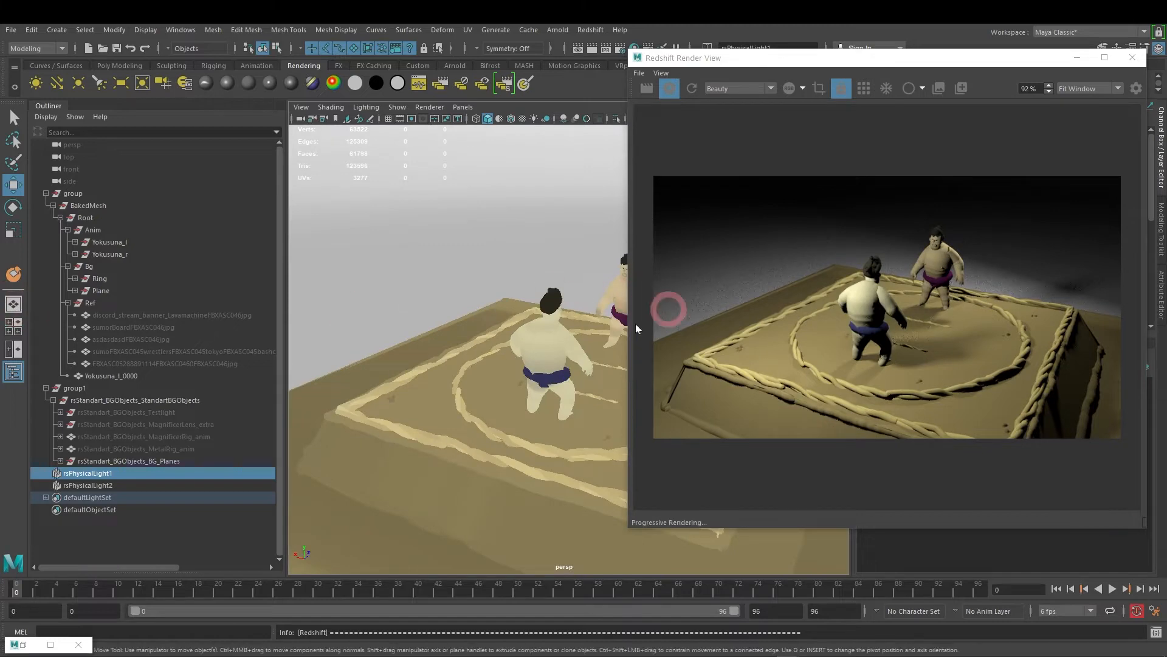
left_click_drag(495, 331, 540, 367, "alt")
right_click_drag(539, 367, 545, 365, "alt")
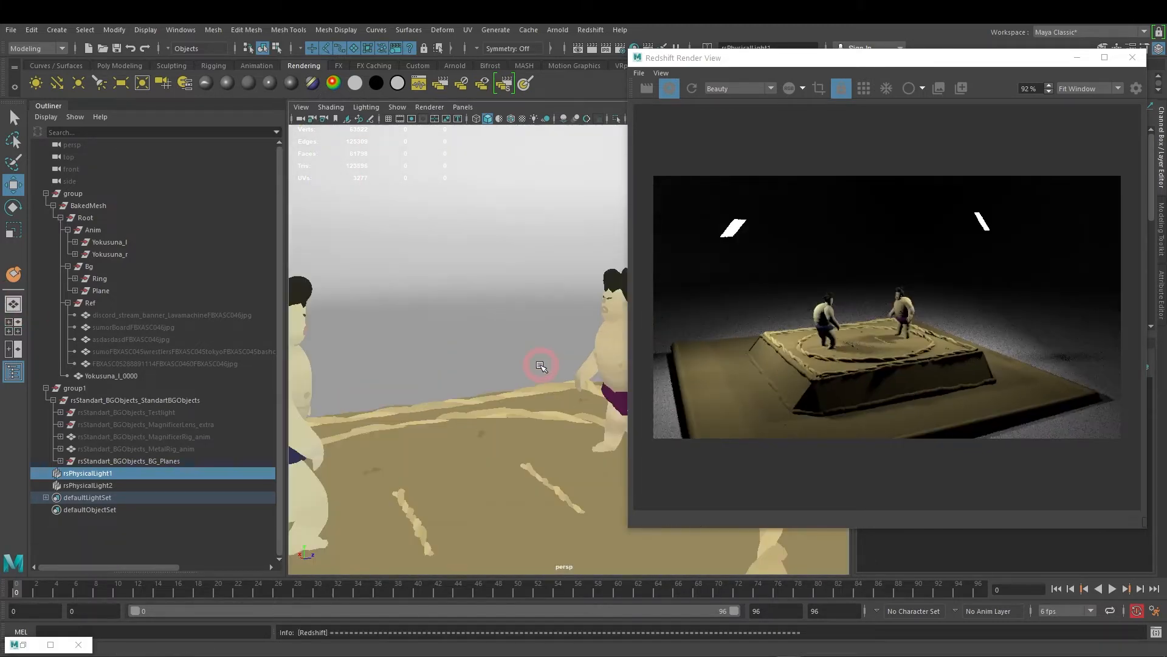
middle_click_drag(545, 364, 578, 364, "alt")
right_click_drag(578, 364, 536, 344, "alt")
left_click_drag(924, 38, 874, 116)
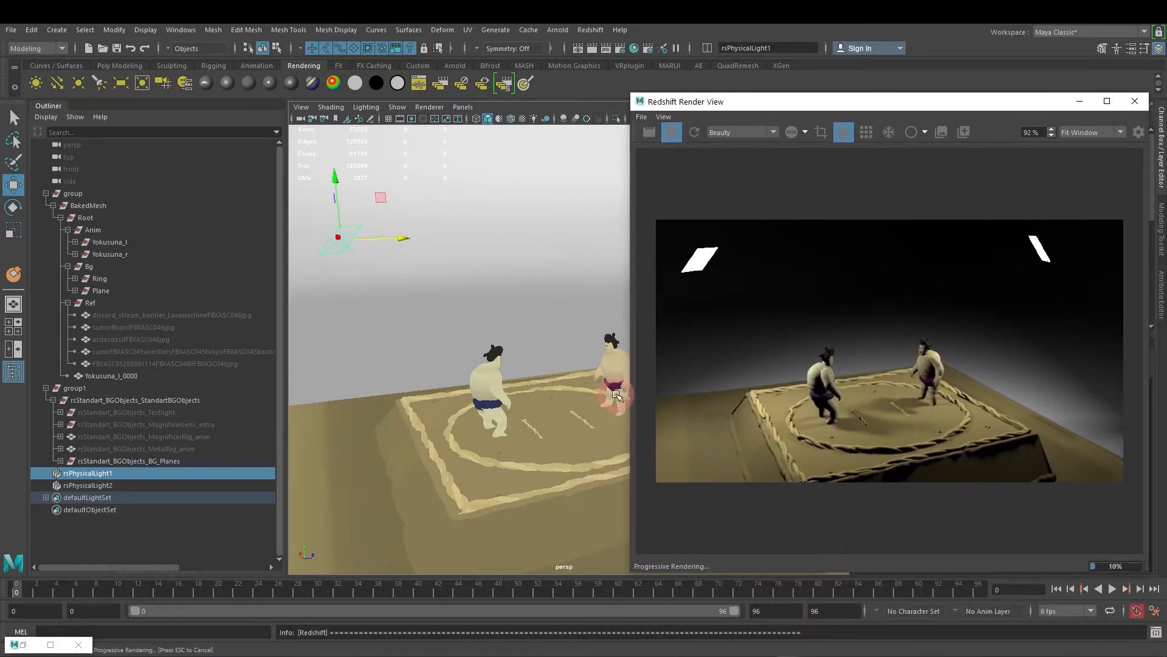
Step: Show the attributes of rsPhysicalLight1 and place the render window clear of both lights and the attribute settings
left_click_drag(887, 109, 494, 219)
key("ctrl+a")
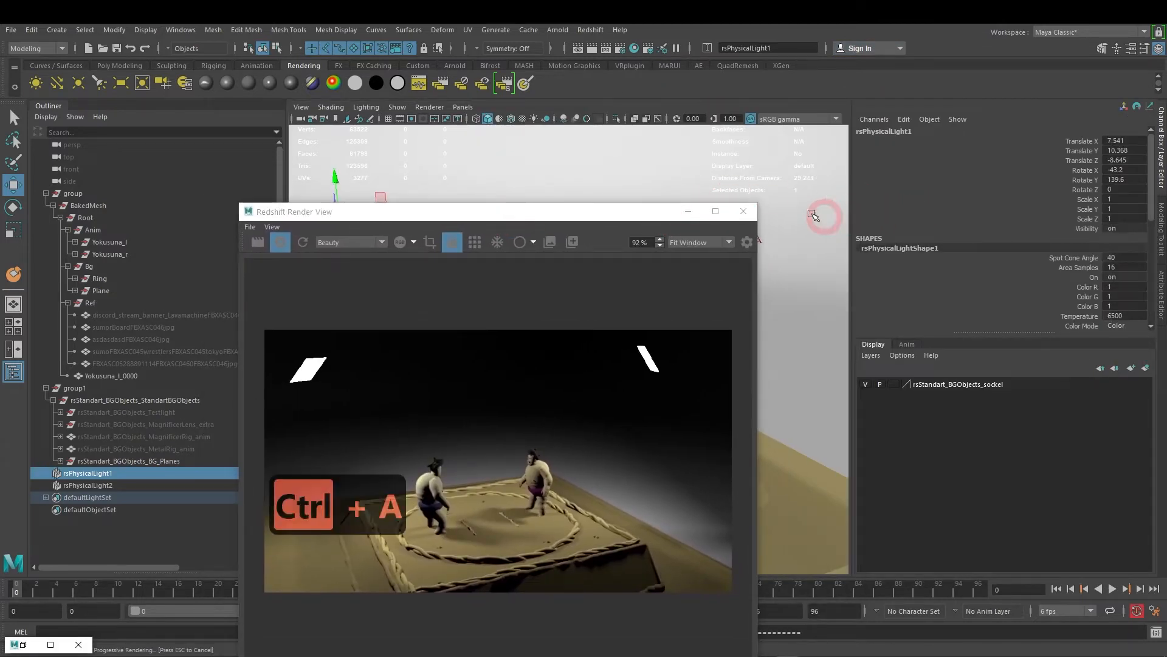
key("ctrl+a")
left_click_drag(574, 212, 603, 282)
Step: Scale up rsPhysicalLight2 so it forms a larger area light
left_click(747, 229)
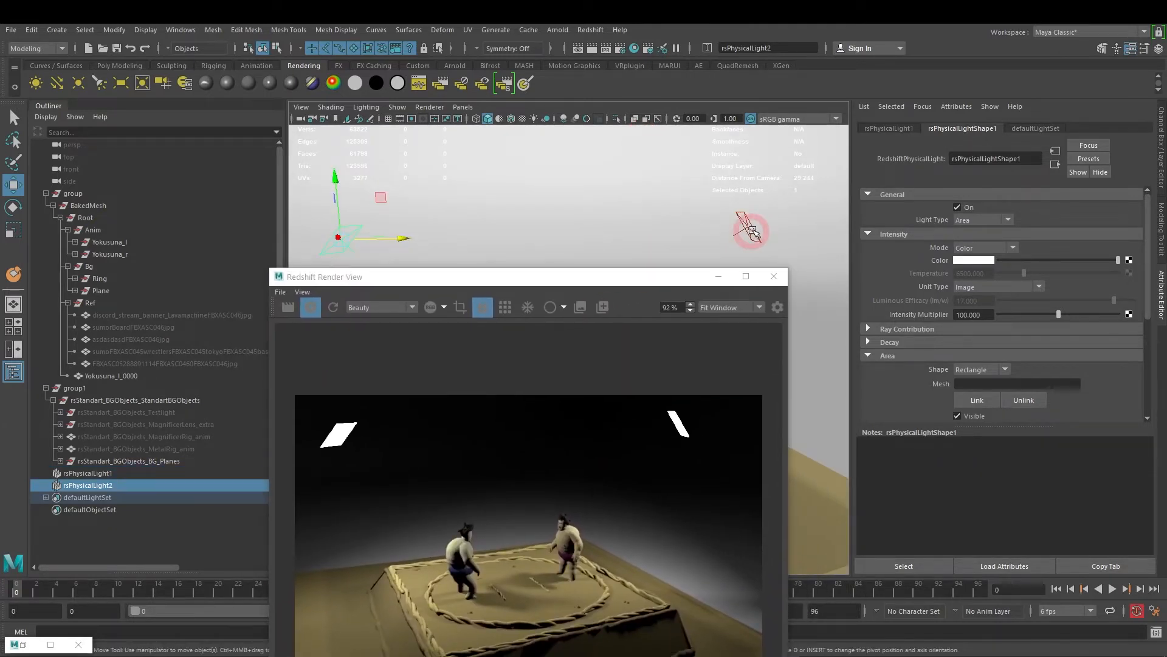
key("e")
key("r")
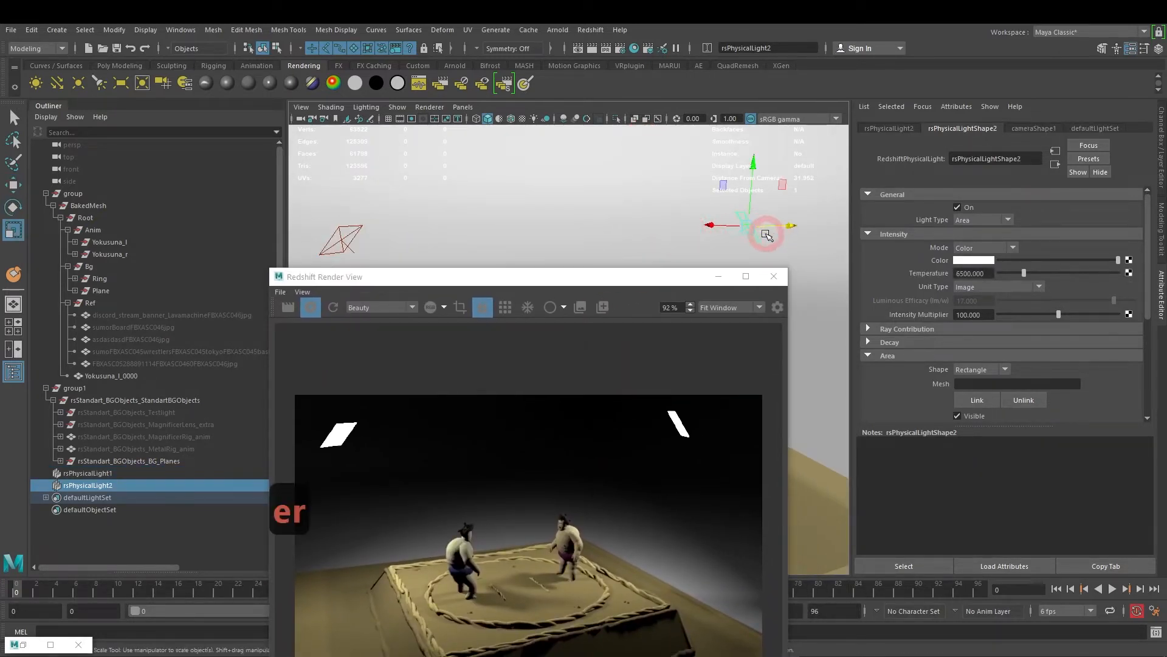
left_click_drag(746, 231, 709, 235)
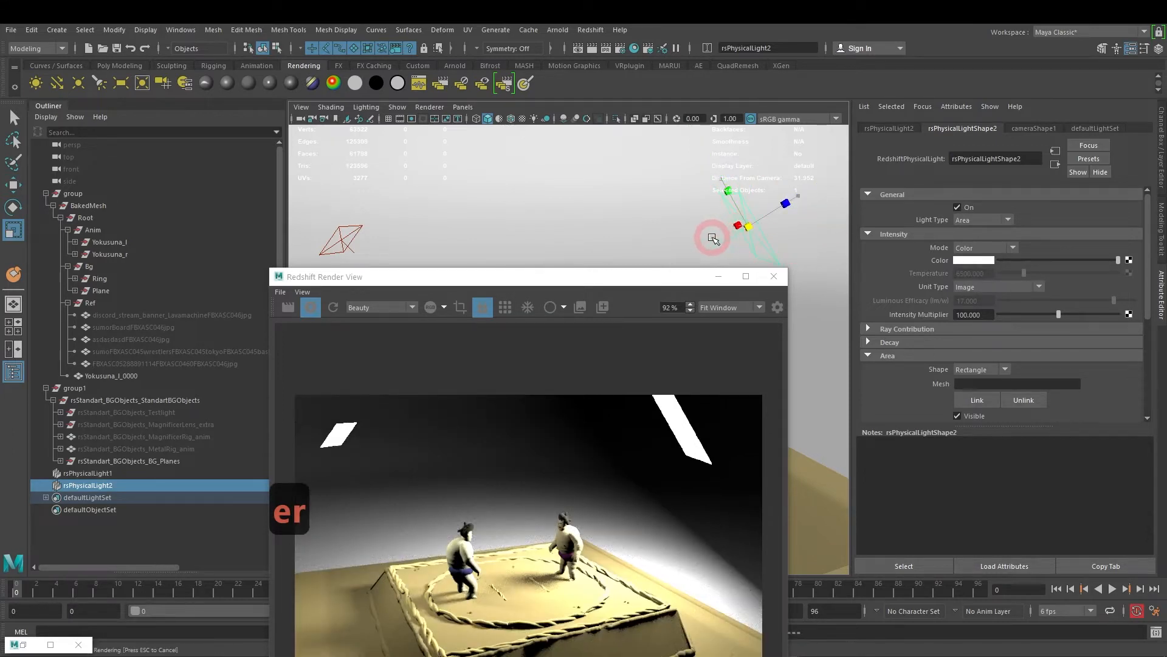
key("w")
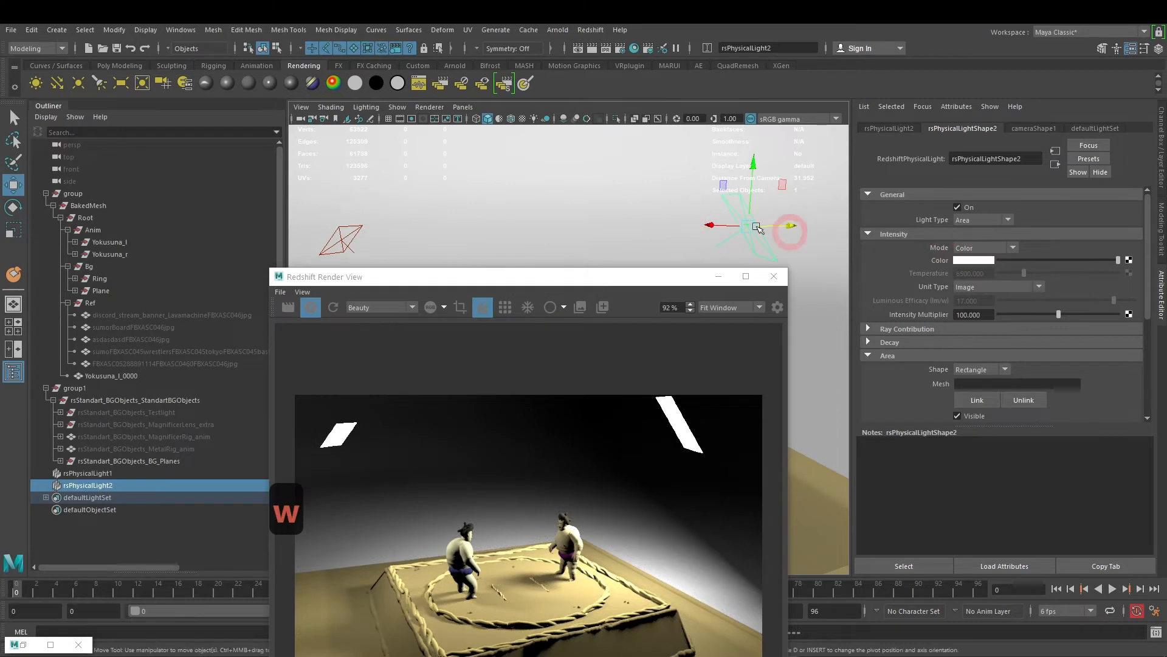
Step: Give rsPhysicalLight2 a warm tint with hue 34.615 and saturation 0.186
left_click(966, 263)
left_click(960, 266)
left_click(972, 264)
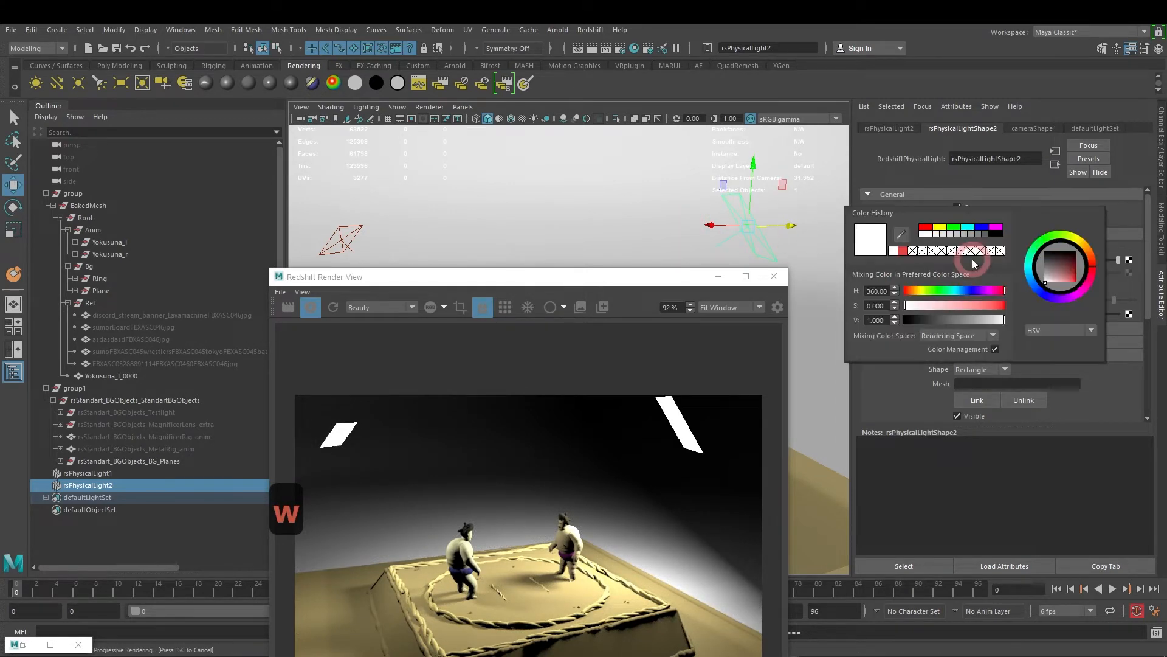
left_click(916, 294)
left_click_drag(919, 308, 933, 307)
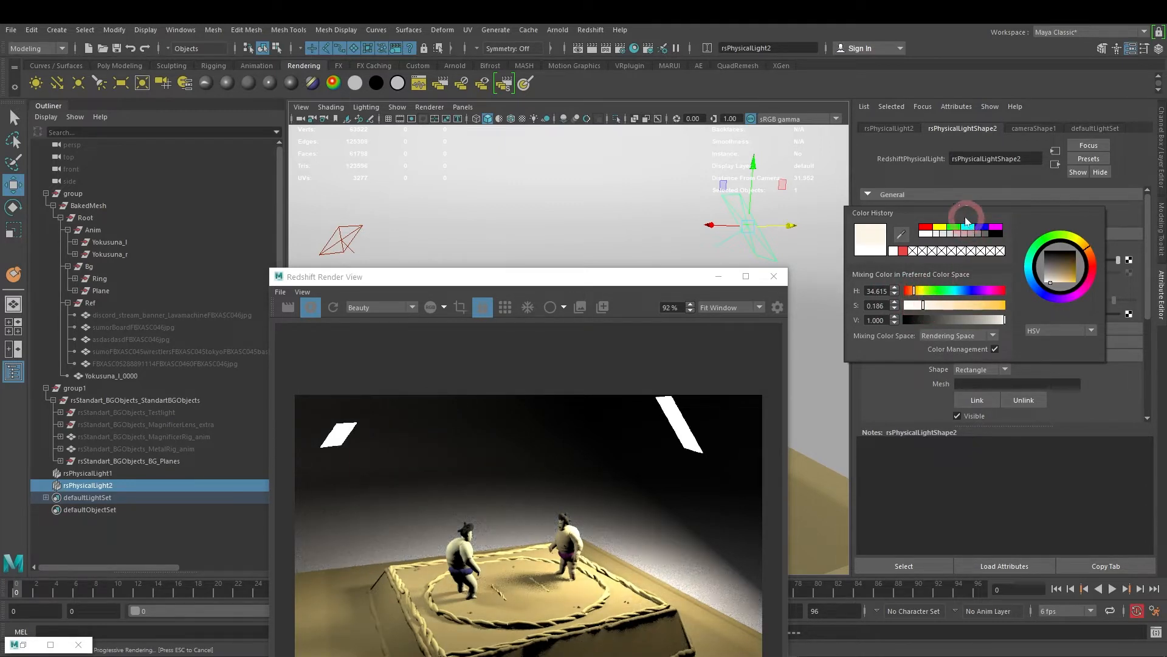
Step: Give rsPhysicalLight1 a faint cool blue tint with hue 210
left_click(961, 185)
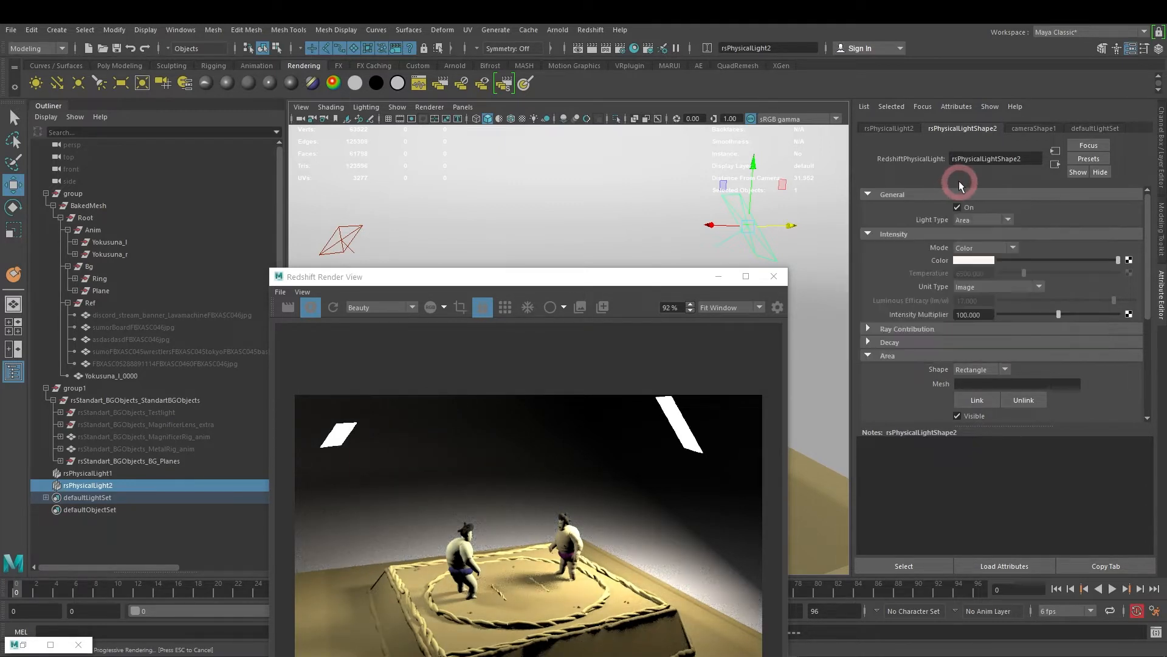
left_click(343, 239)
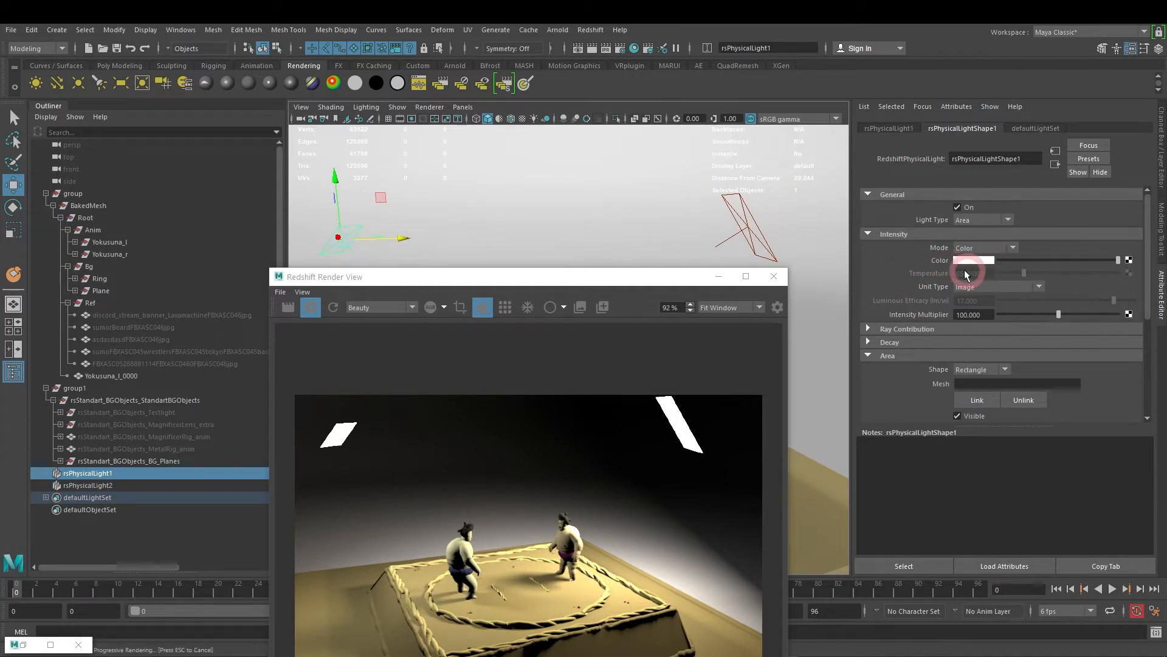
left_click(981, 261)
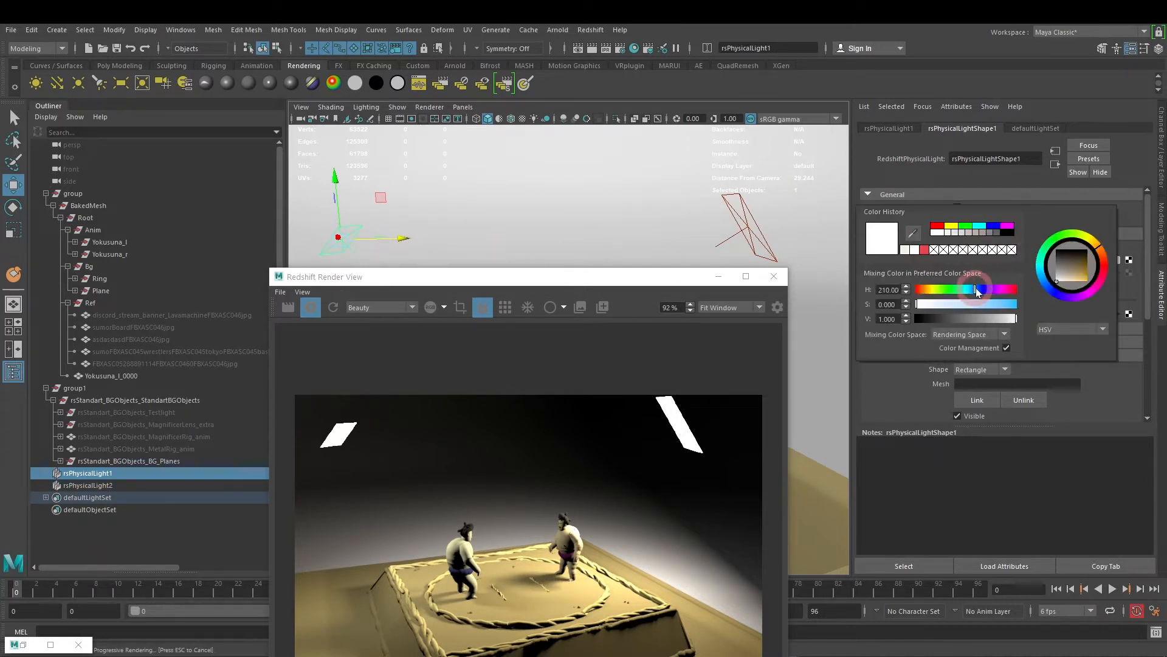
left_click_drag(939, 306, 936, 306)
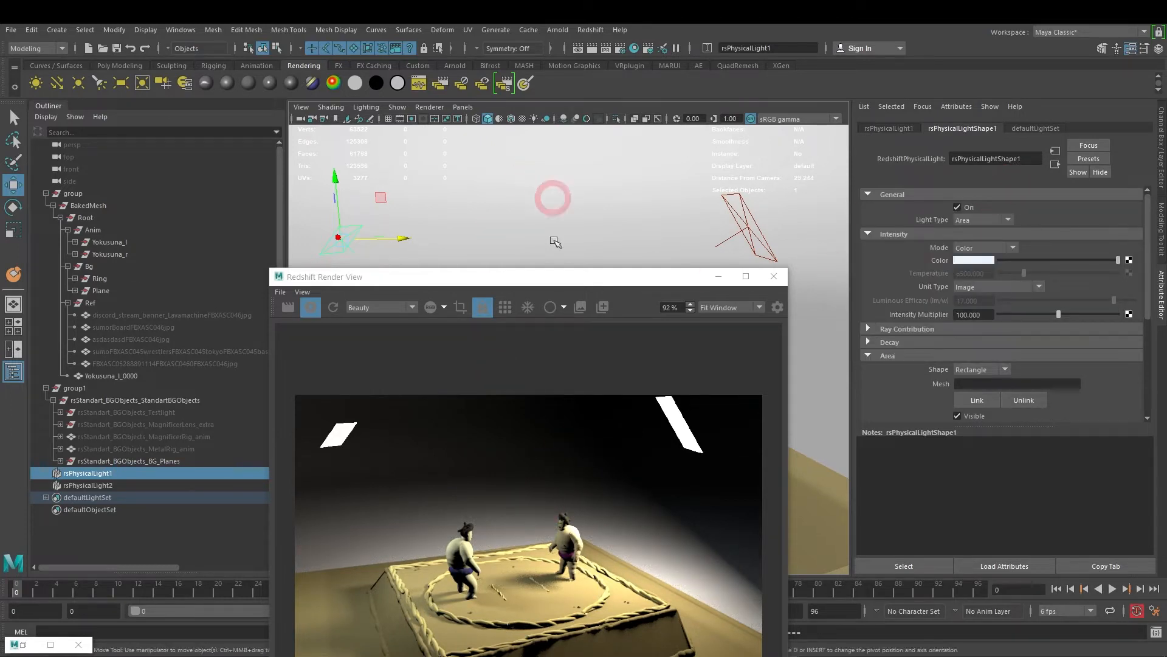
Step: Rotate rsPhysicalLight1 and lower it beside the ring so it lights the wrestlers from the side
left_click_drag(555, 274, 848, 91)
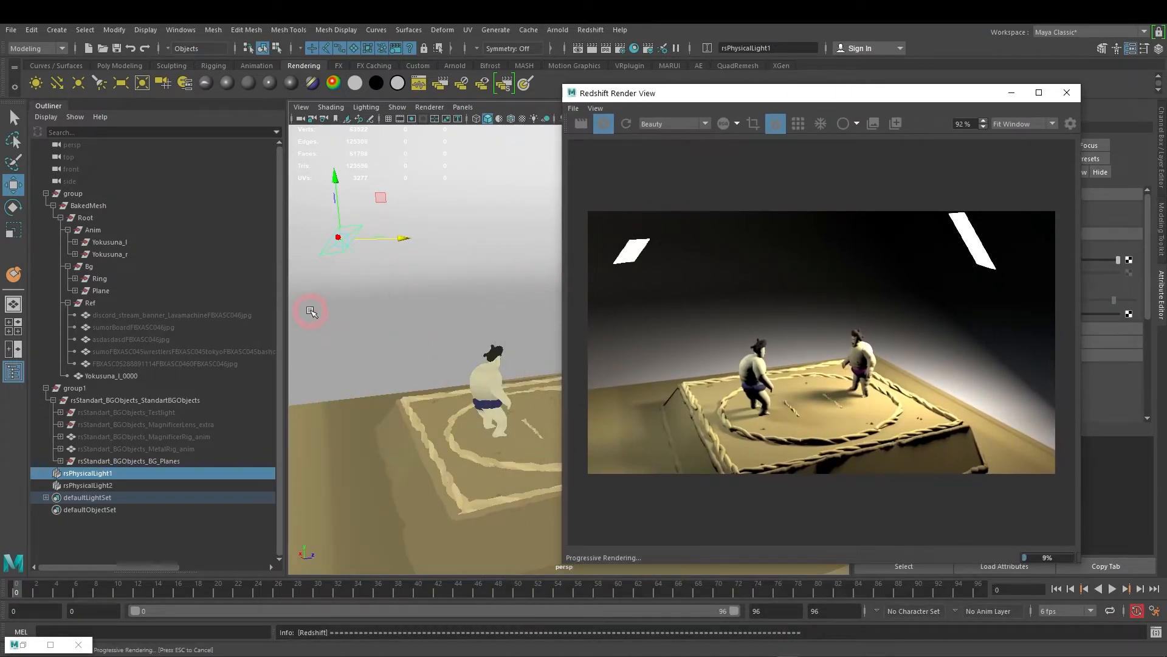
key("w")
key("e")
left_click_drag(385, 223, 369, 301)
key("w")
left_click_drag(341, 239, 343, 394)
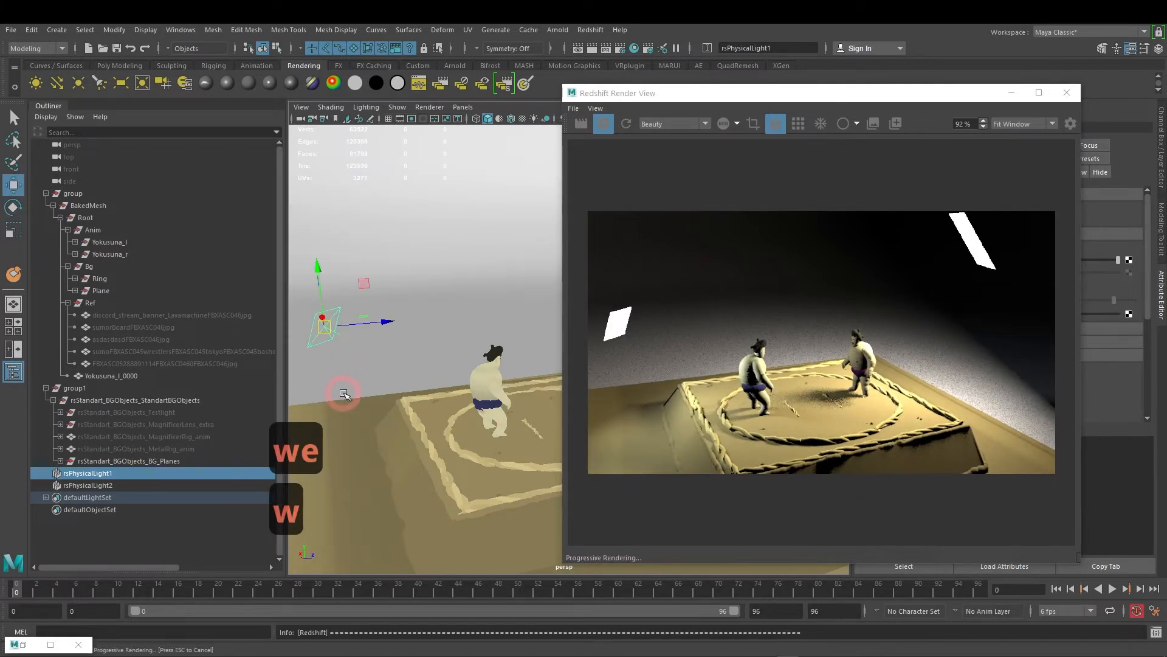
Step: Hide the shapes of rsPhysicalLight1 and rsPhysicalLight2 from the render by disabling Visible on both
left_click_drag(881, 96, 576, 72)
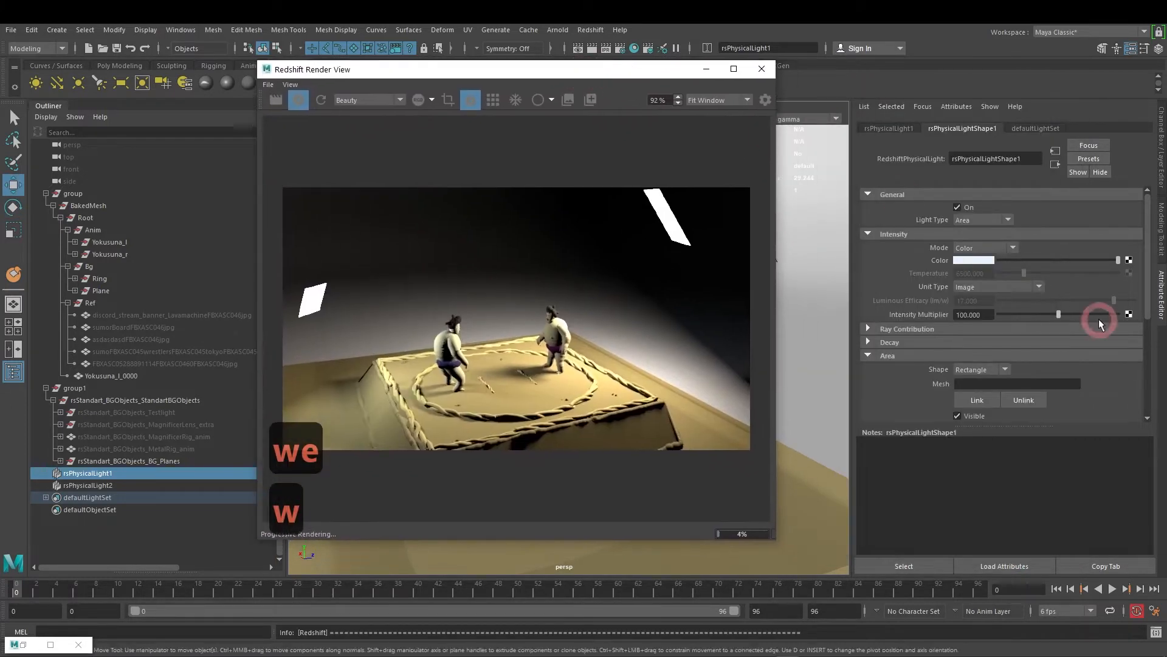
left_click(338, 361)
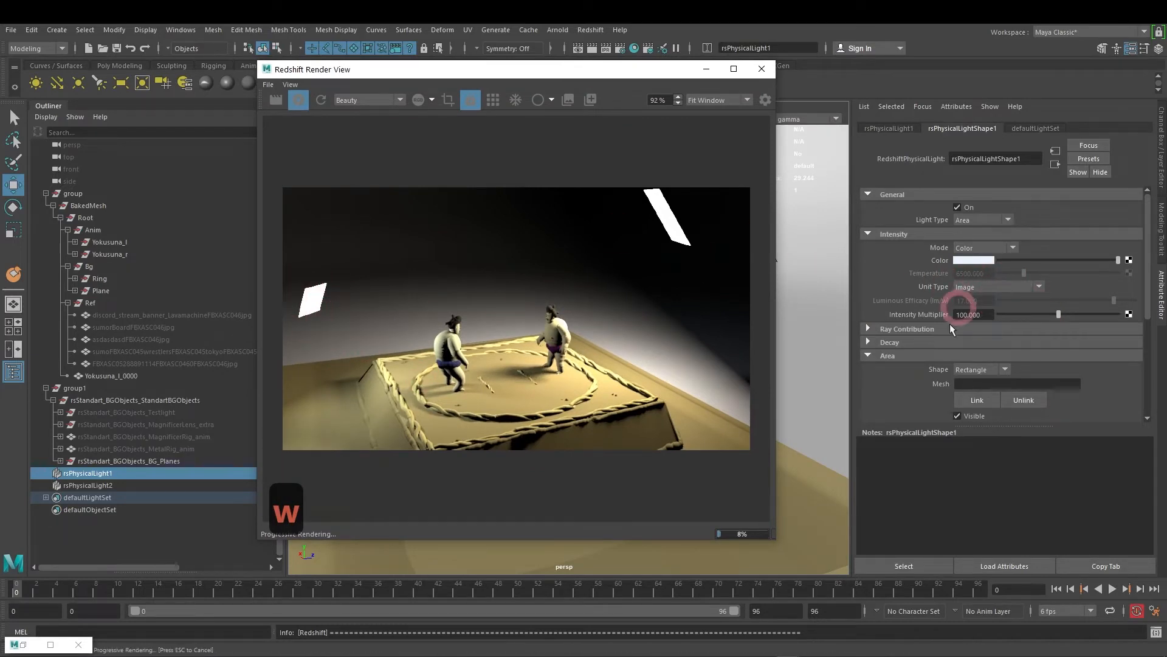
scroll(1003, 374, "down", 2)
left_click(958, 379)
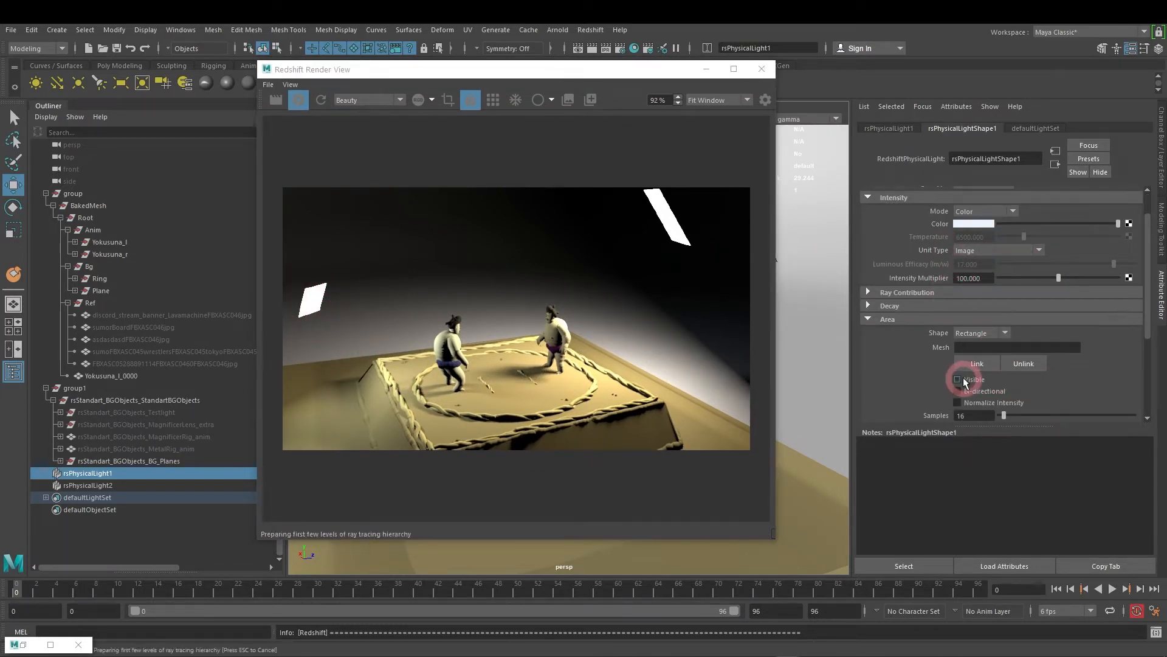
left_click_drag(722, 78, 560, 75)
left_click(759, 227)
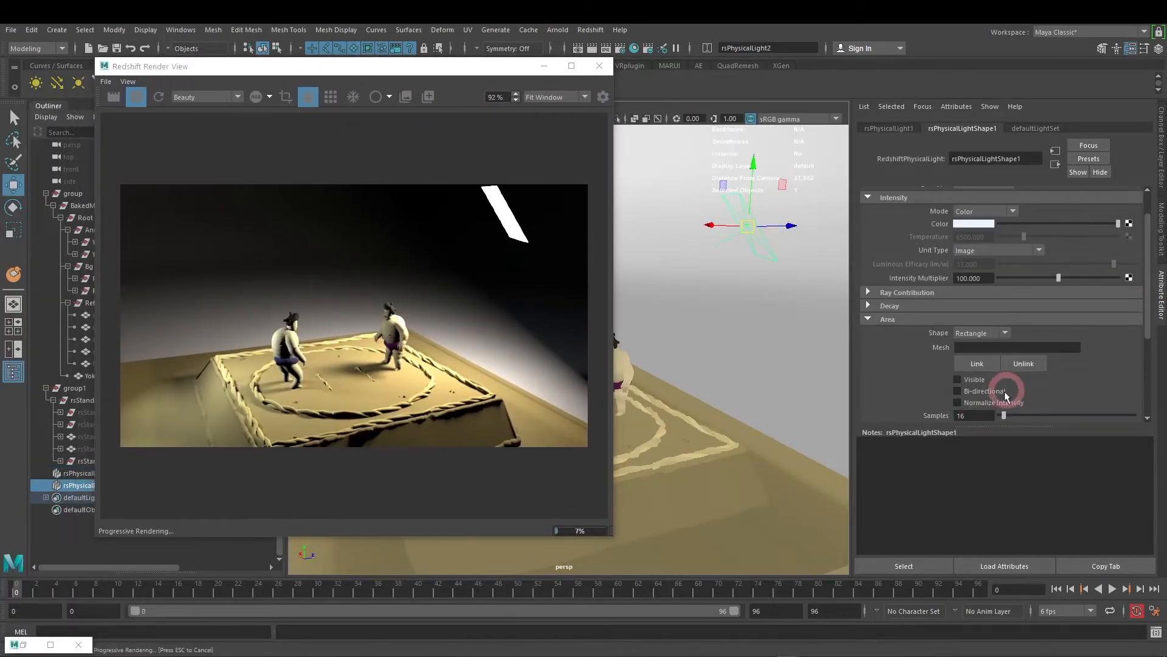
left_click(959, 380)
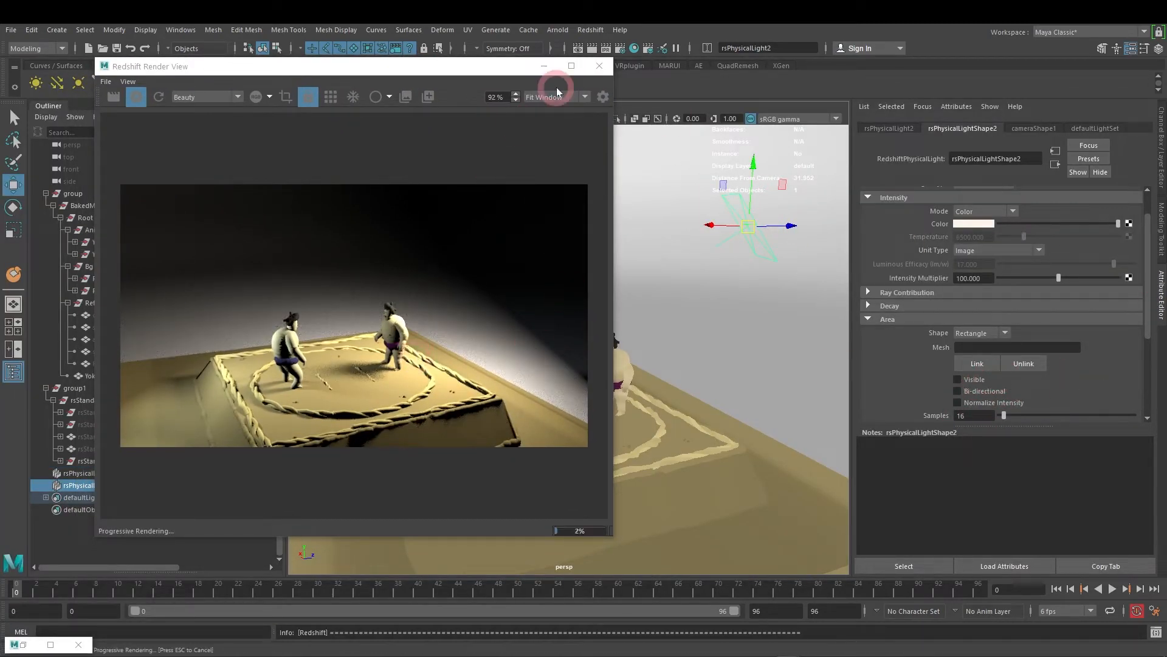
Step: Open the render settings and set the scene to render using Redshift
left_click_drag(483, 77, 666, 77)
left_click_drag(509, 74, 903, 91)
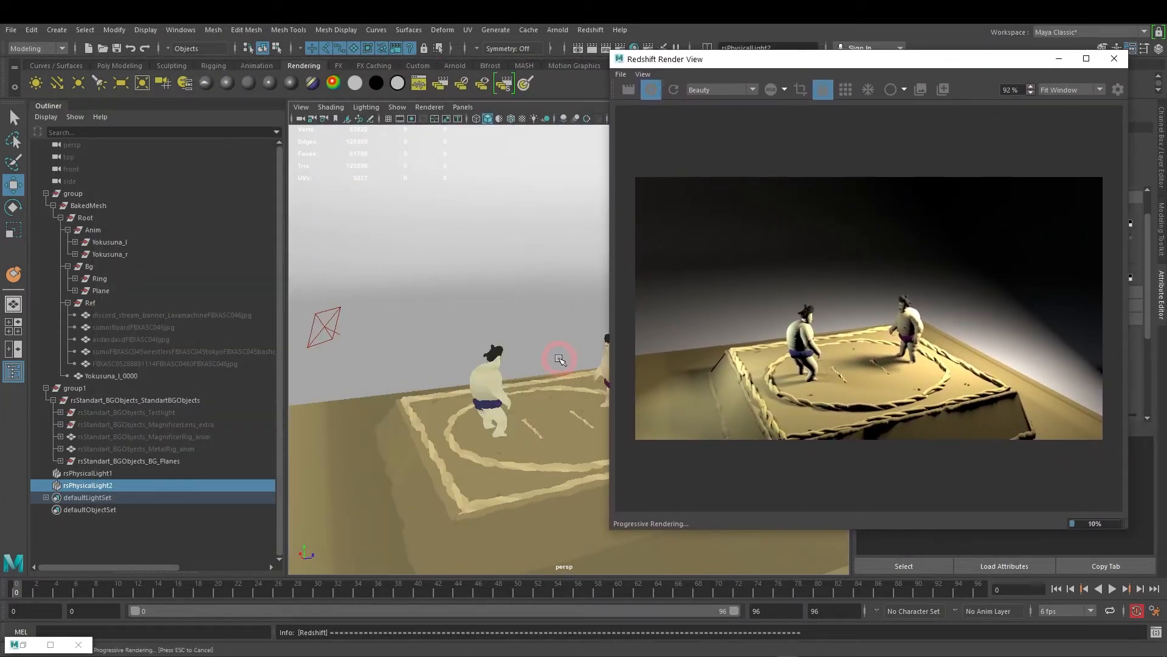
mouse_move(543, 344)
left_mouse_down("alt")
mouse_move(511, 357)
mouse_move(511, 334)
mouse_move(464, 329)
mouse_move(484, 365)
mouse_move(547, 334)
left_mouse_up("alt")
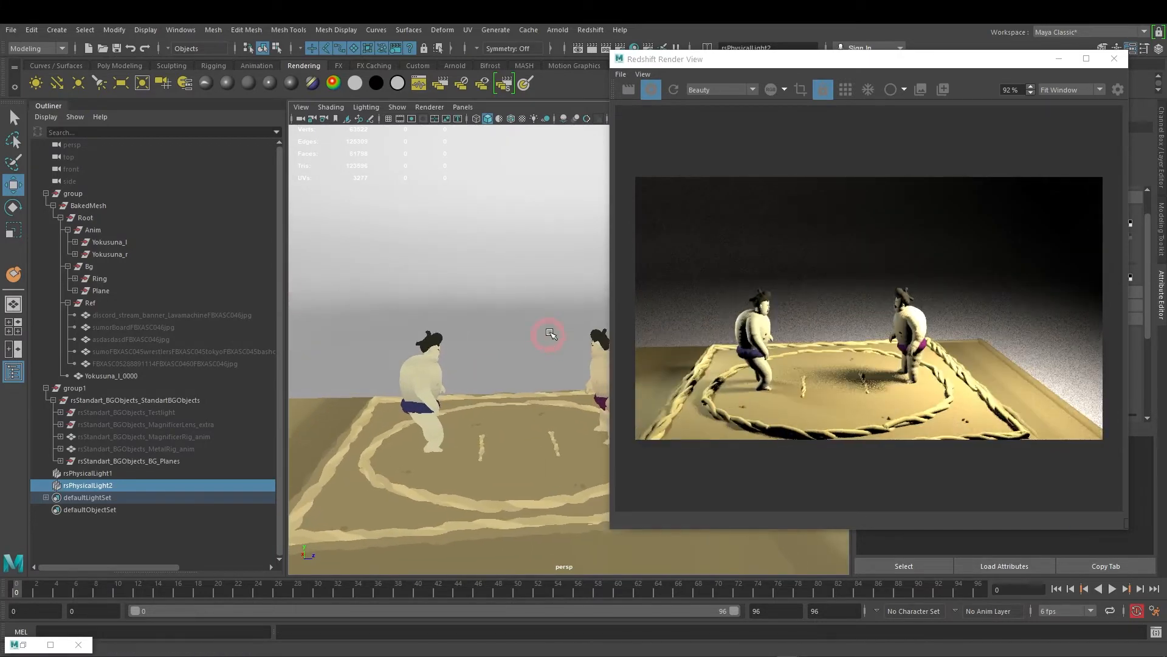
left_click_drag(723, 66, 693, 103)
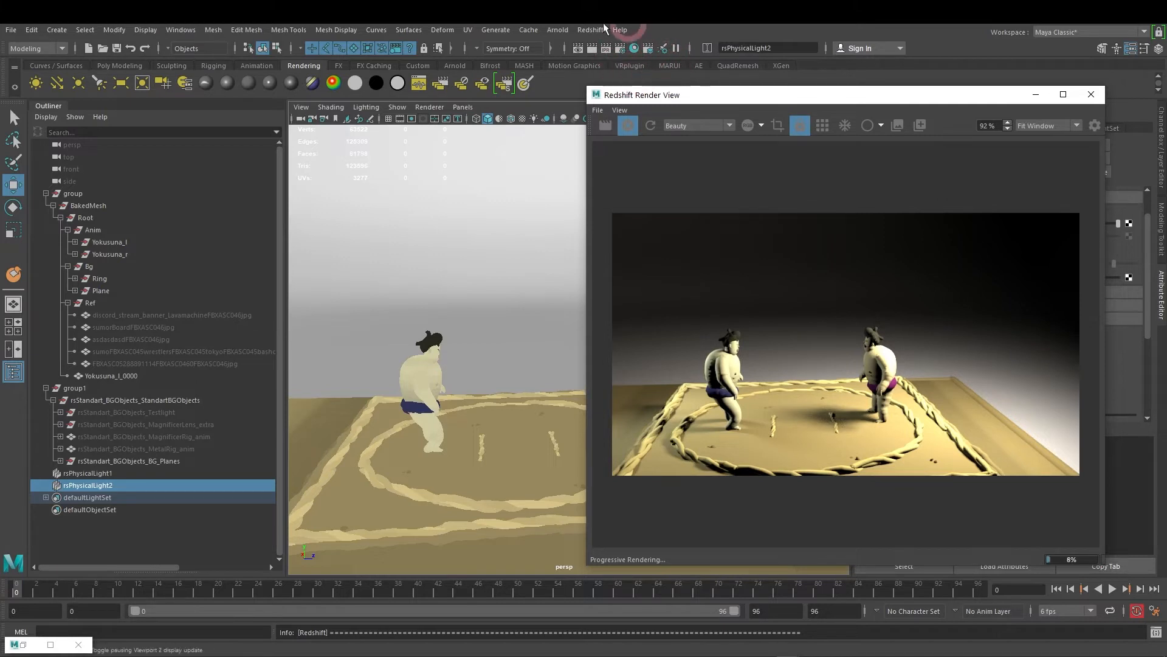
left_click(620, 50)
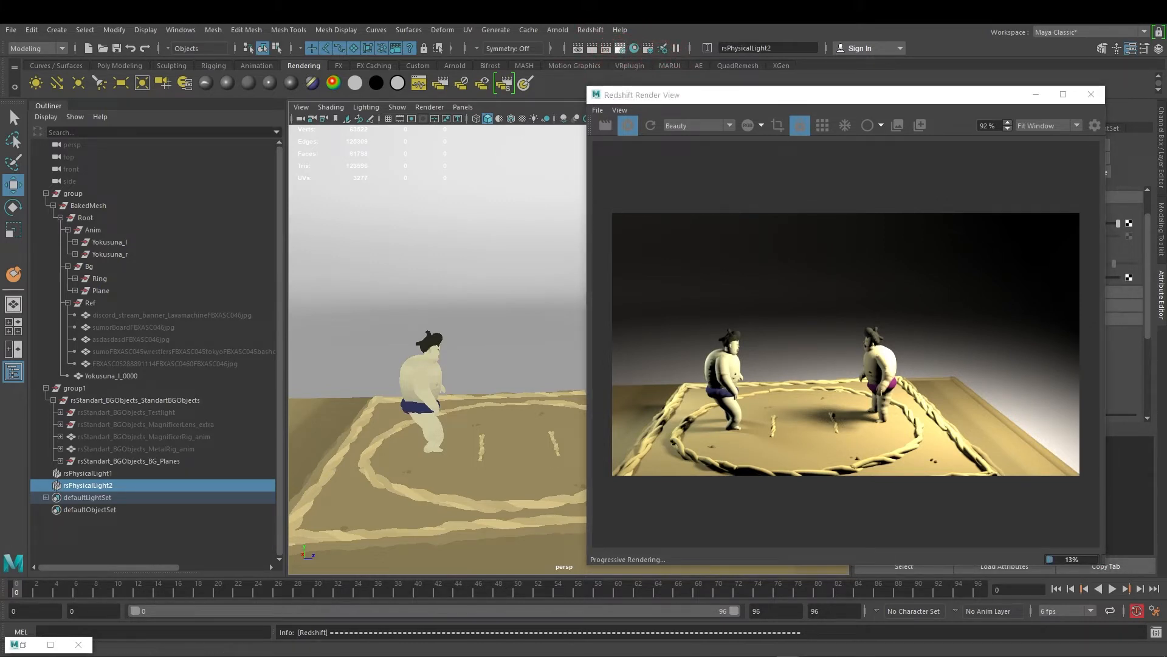
left_click_drag(742, 221, 629, 155)
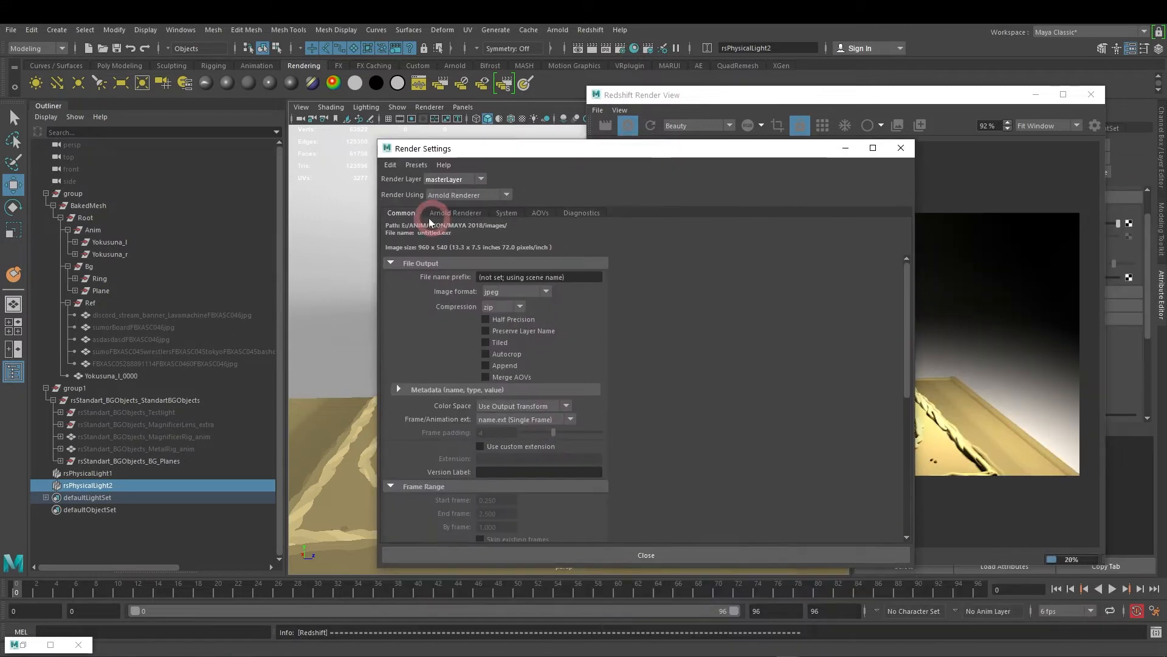
left_click(480, 197)
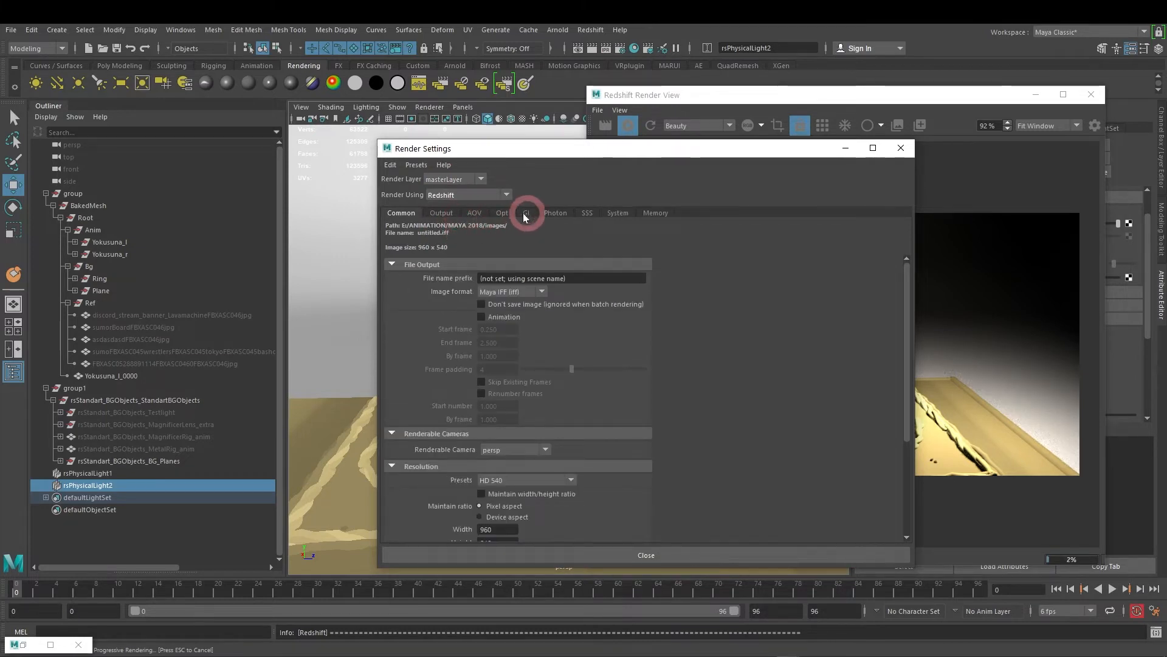
Step: Set both the primary and secondary GI engines to Brute Force
left_click(526, 213)
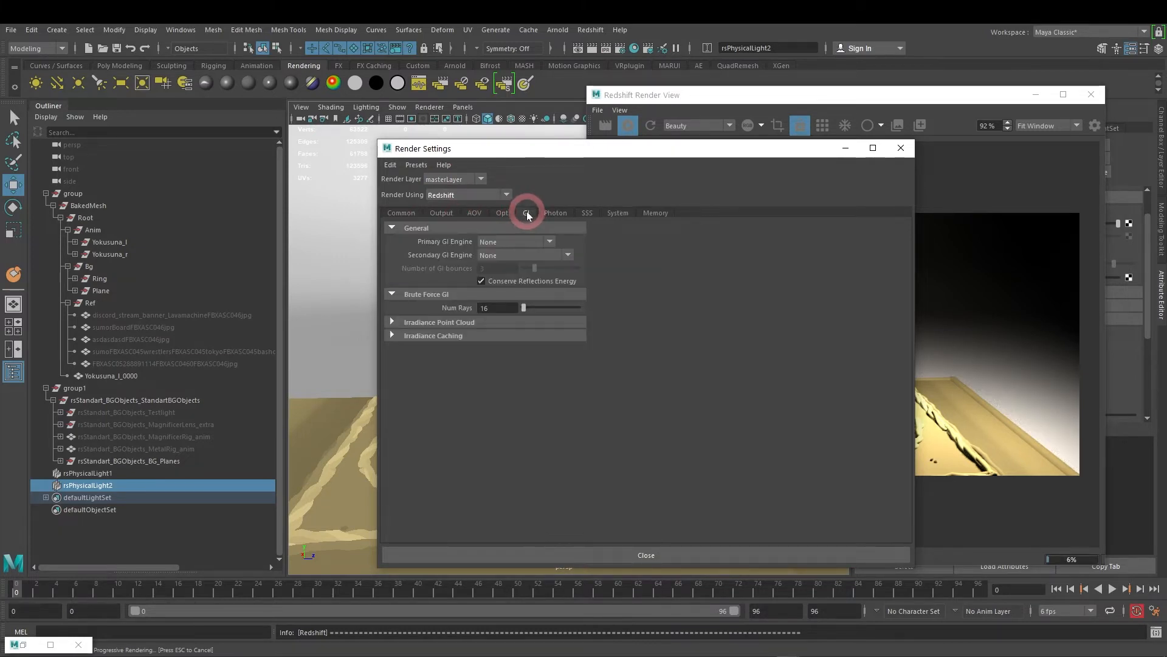
left_click(515, 241)
left_click(622, 152)
left_click_drag(622, 152, 395, 137)
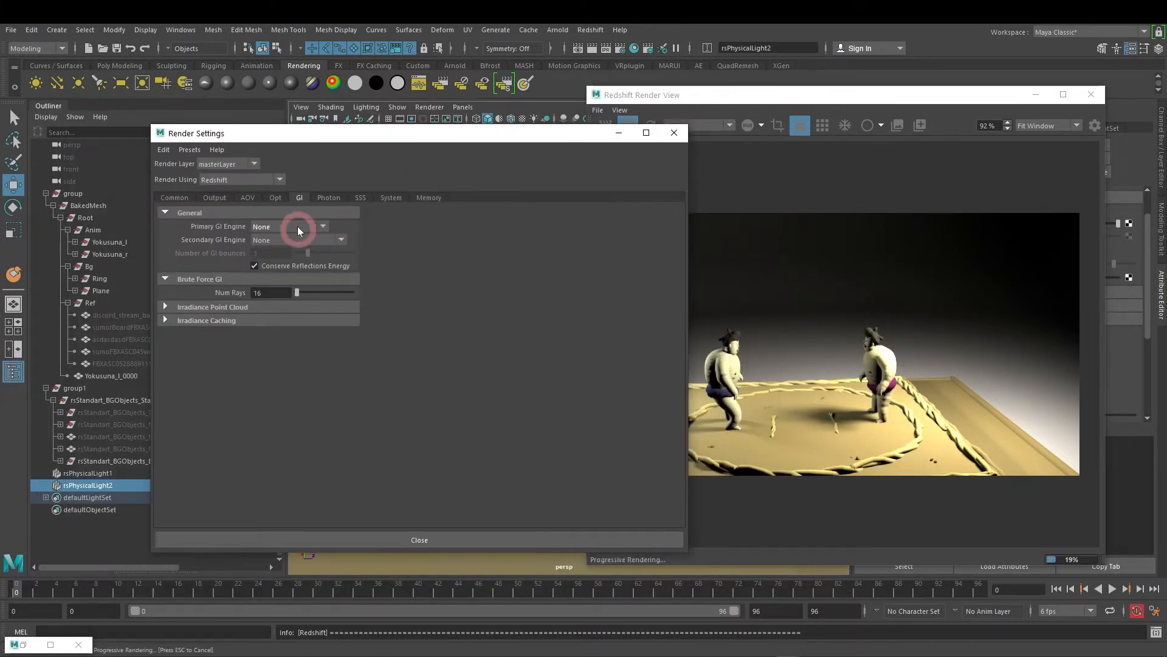
left_click(304, 228)
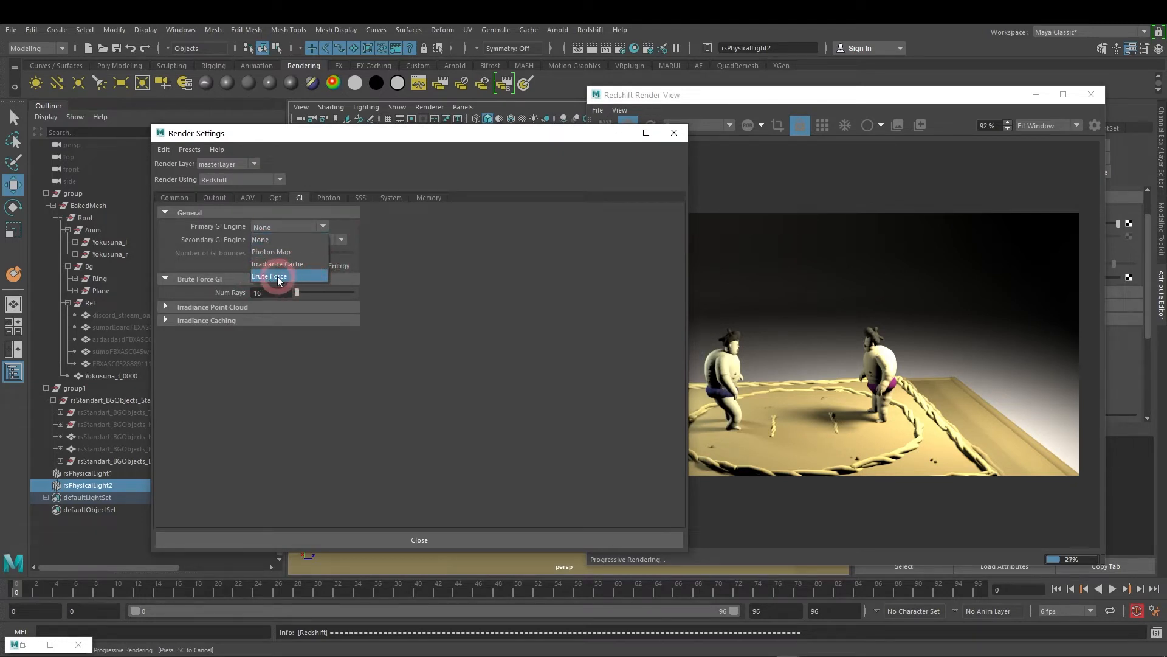
left_click(279, 281)
left_click(304, 241)
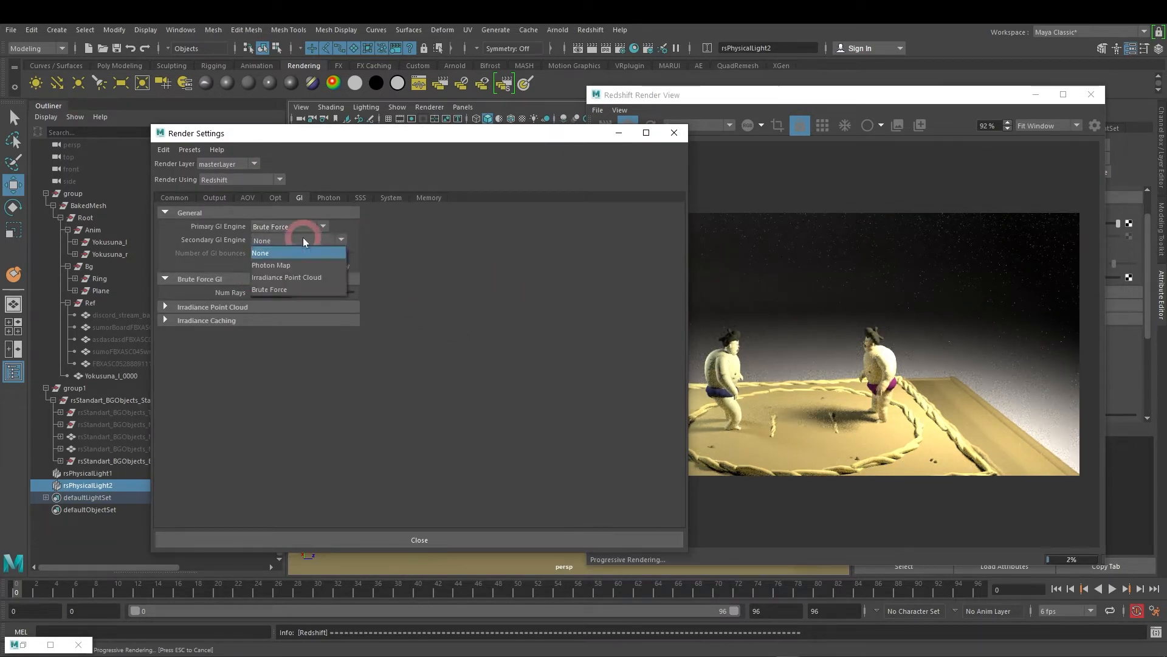
left_click(293, 289)
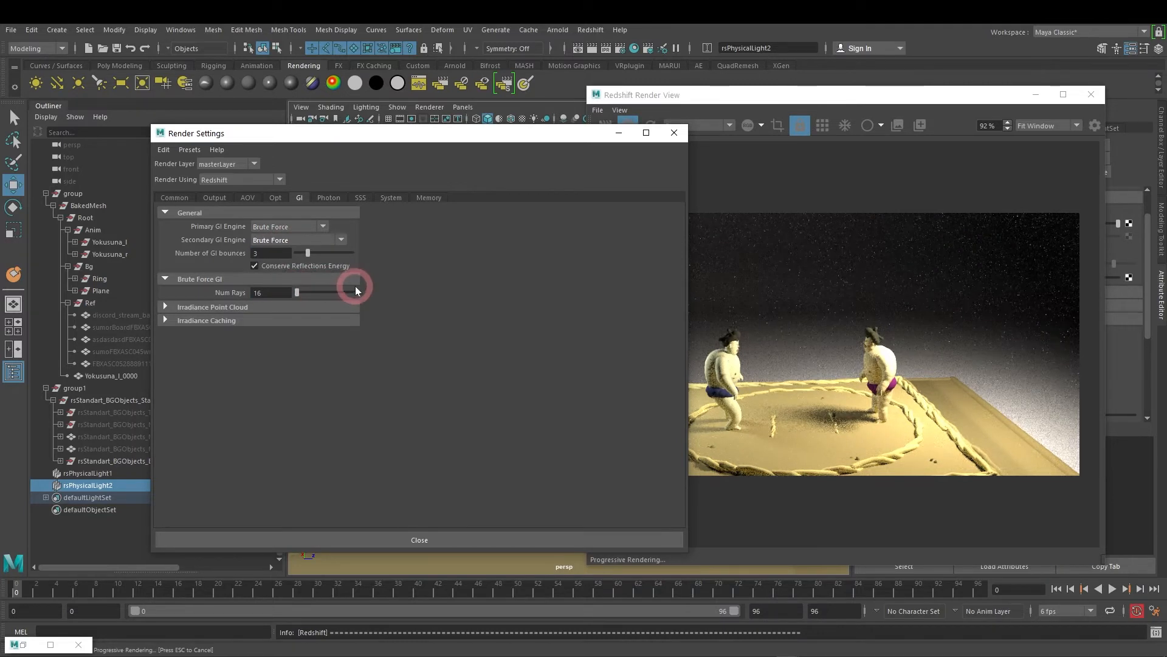
Step: Enlarge the Redshift render window beside the render settings and centre the two wrestlers in the image
left_click_drag(469, 135, 379, 93)
left_click(798, 97)
left_click_drag(798, 97, 556, 60)
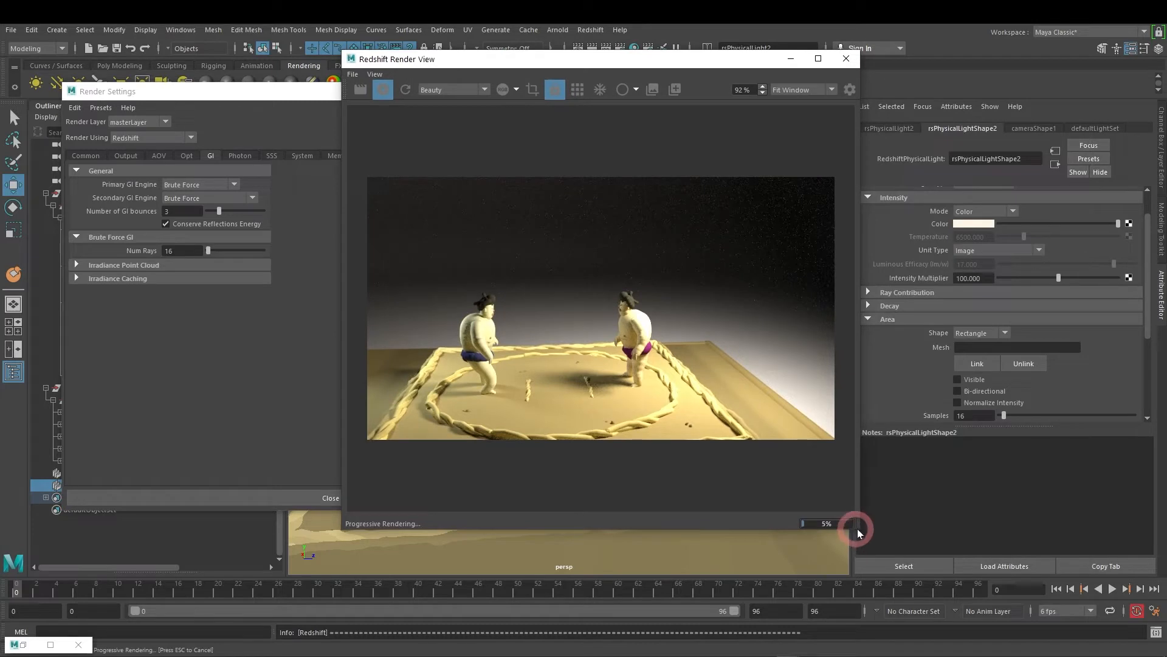
scroll(571, 305, "up", 2)
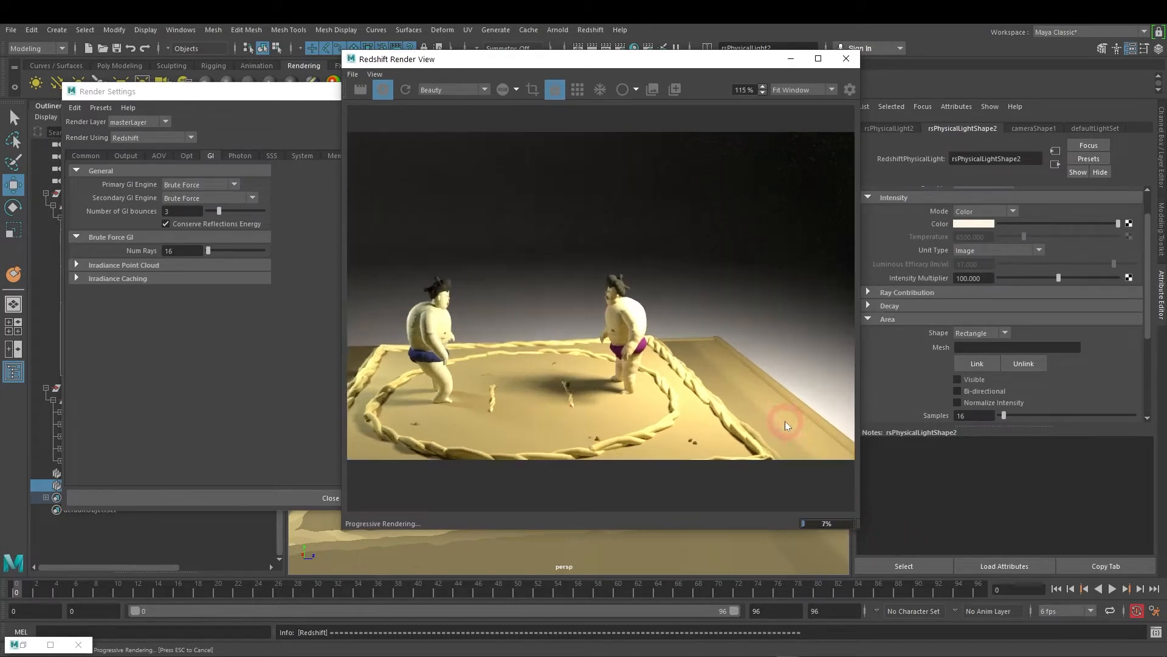
left_click_drag(861, 530, 1126, 587)
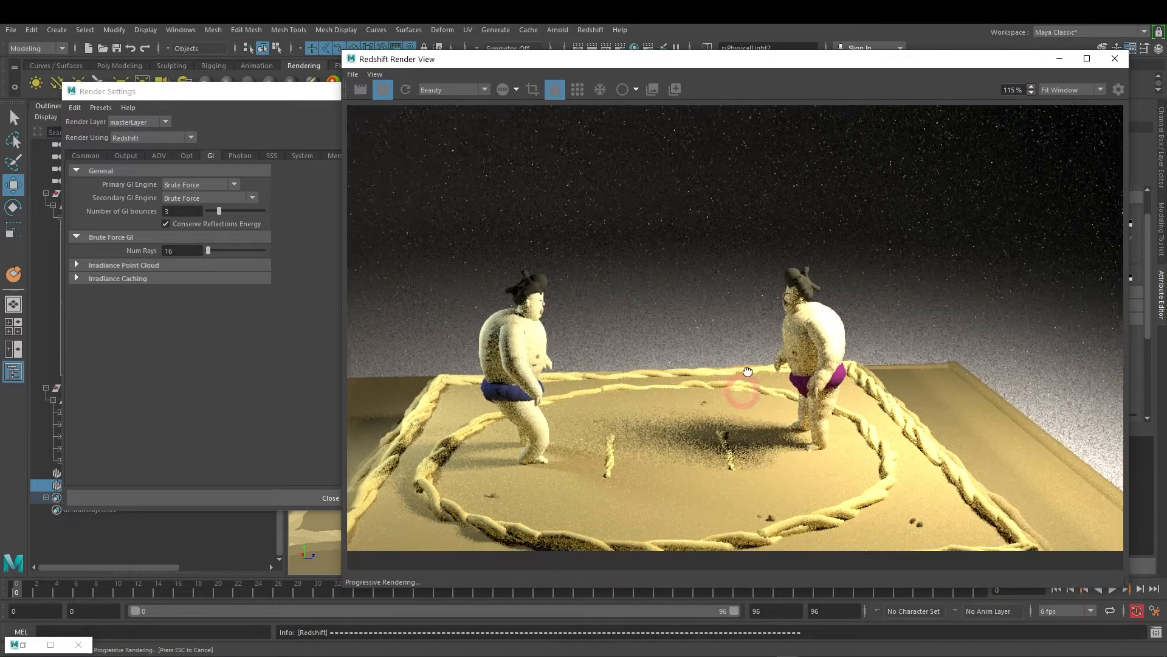
left_click_drag(742, 386, 754, 351)
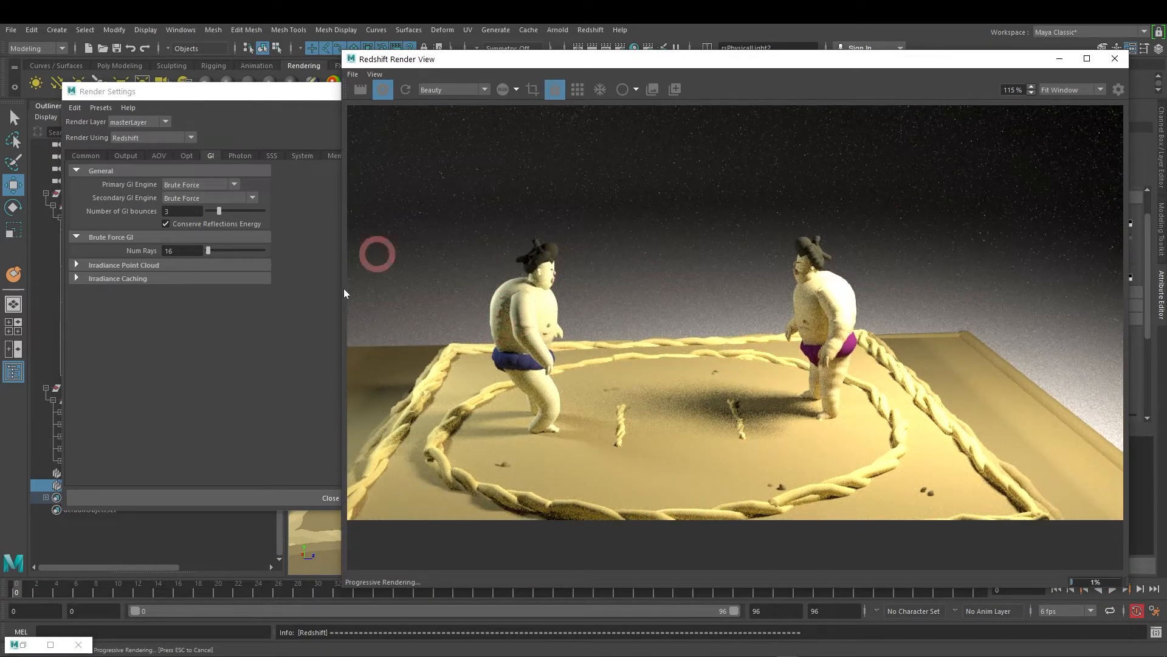
Step: Set the primary GI engine to None to compare the wrestlers' shading without global illumination
left_click(218, 186)
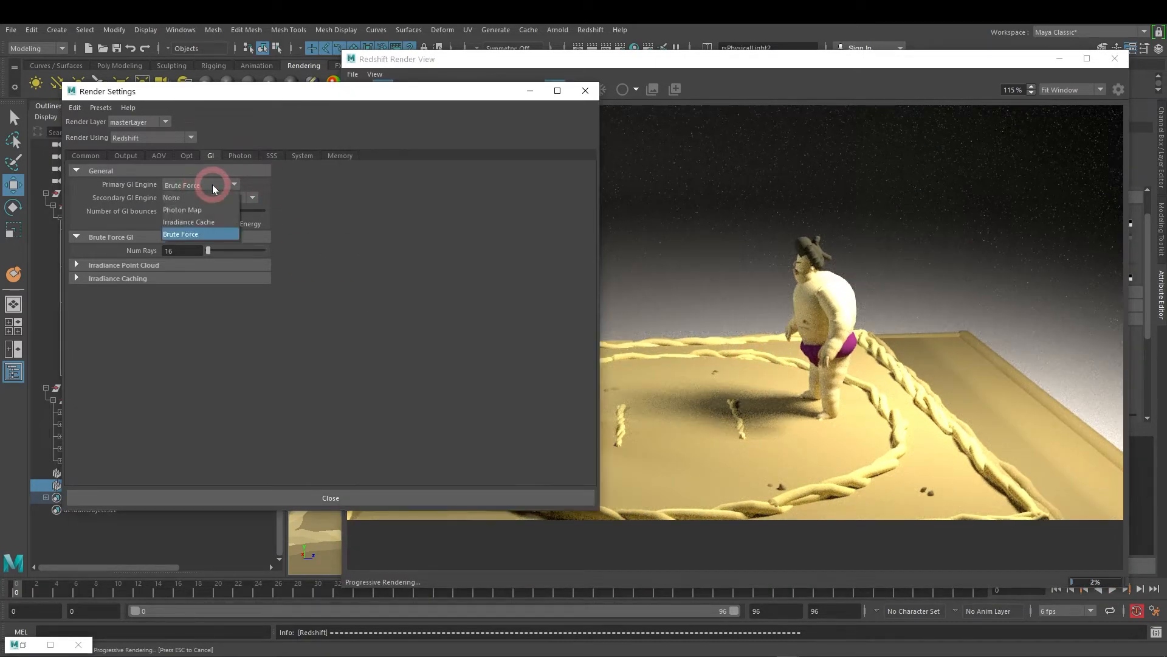
left_click(417, 92)
left_click_drag(354, 104, 248, 132)
left_click(125, 212)
left_click(85, 233)
left_click(521, 302)
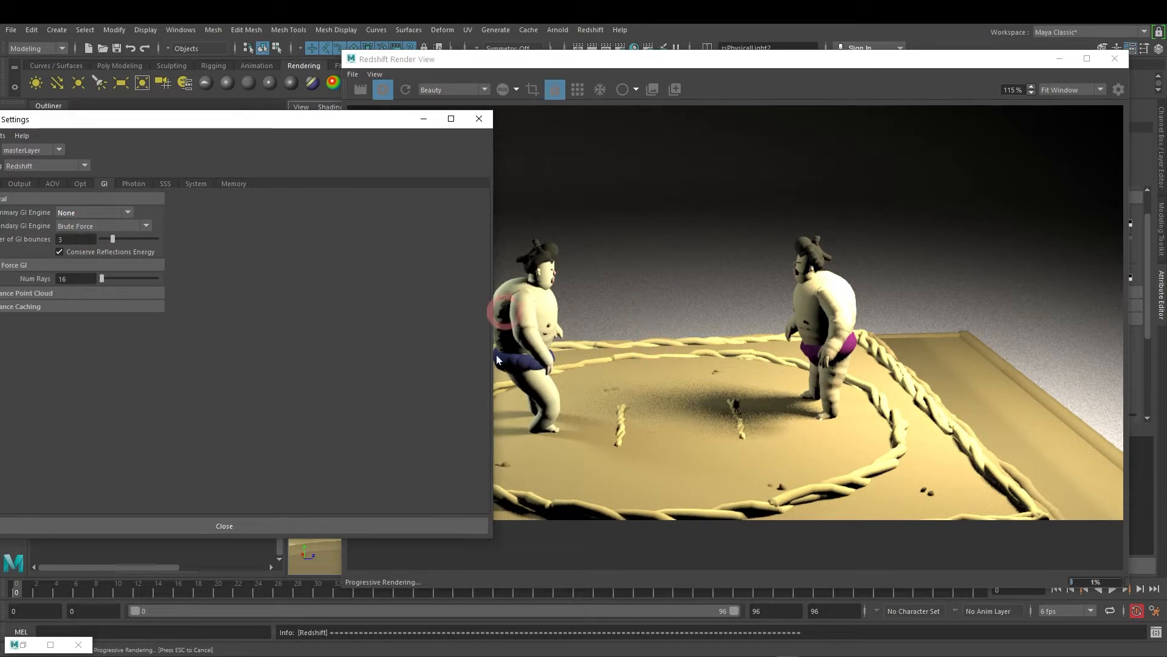
Step: Set the primary GI engine back to Brute Force and compare the shadows on the wrestlers
left_click_drag(494, 254, 363, 254)
left_click(198, 150)
left_click_drag(202, 126, 272, 113)
left_click(560, 299)
left_click(146, 200)
left_click(160, 245)
left_click(514, 351)
left_click(522, 413)
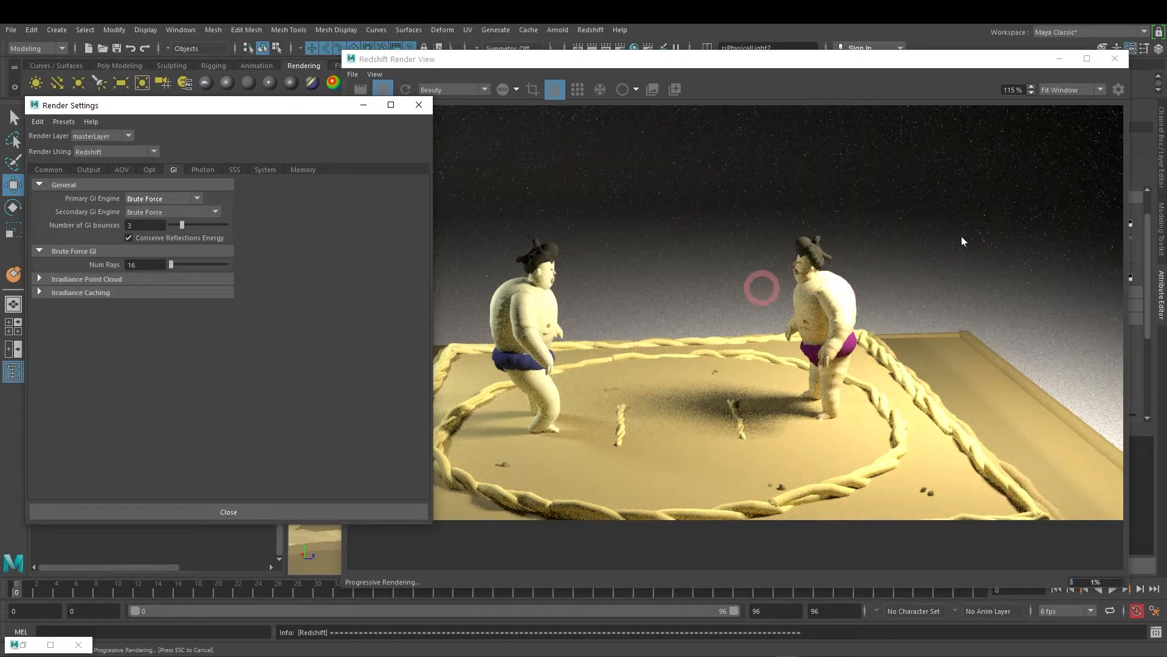
Step: Minimize the render settings and examine the light falloff around the ring and on a wrestler's back
left_click_drag(318, 104, 349, 111)
left_click_drag(982, 59, 1150, 97)
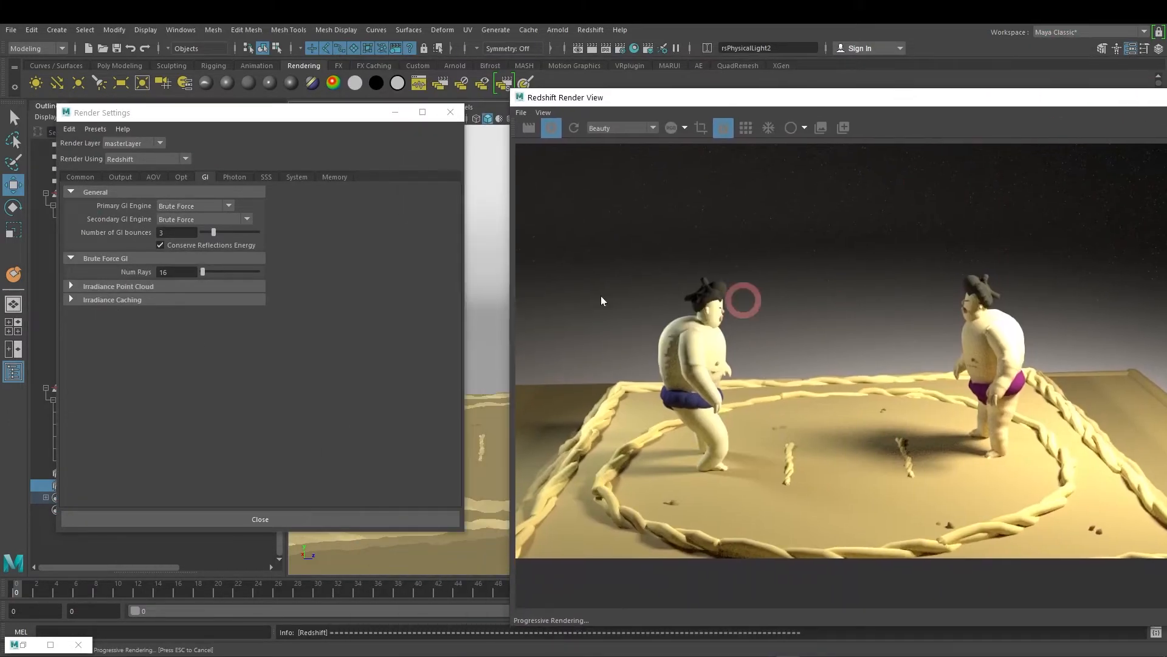
left_click(395, 112)
left_click_drag(417, 130, 534, 341, "alt")
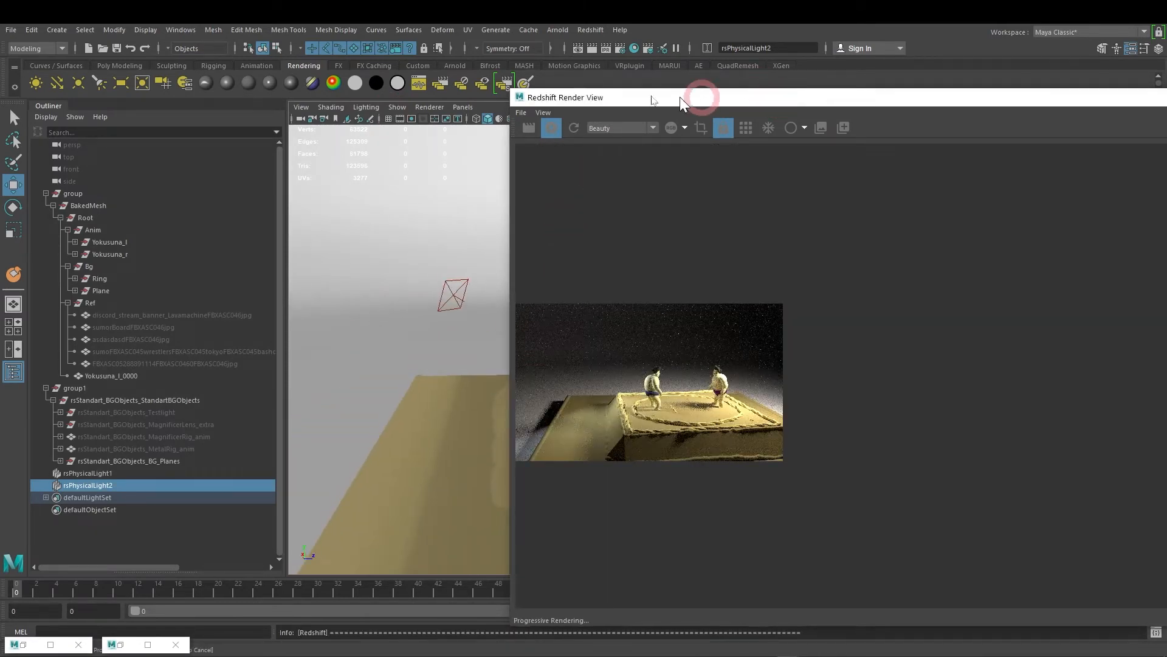
left_click_drag(774, 100, 541, 76)
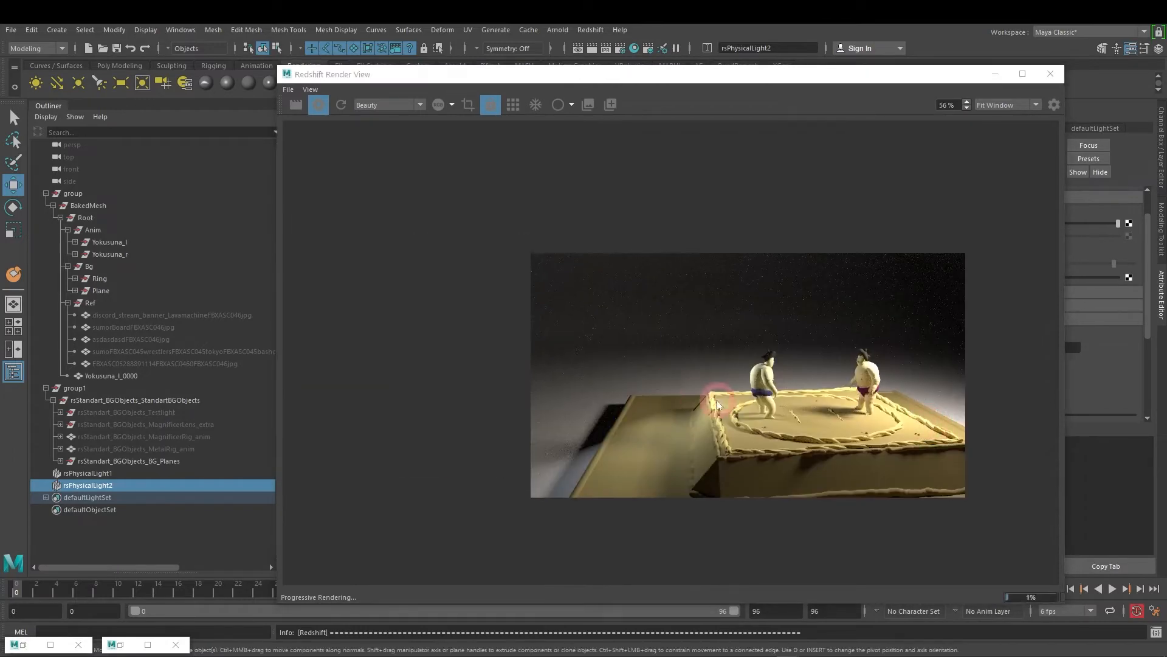
left_click_drag(992, 78, 1034, 52)
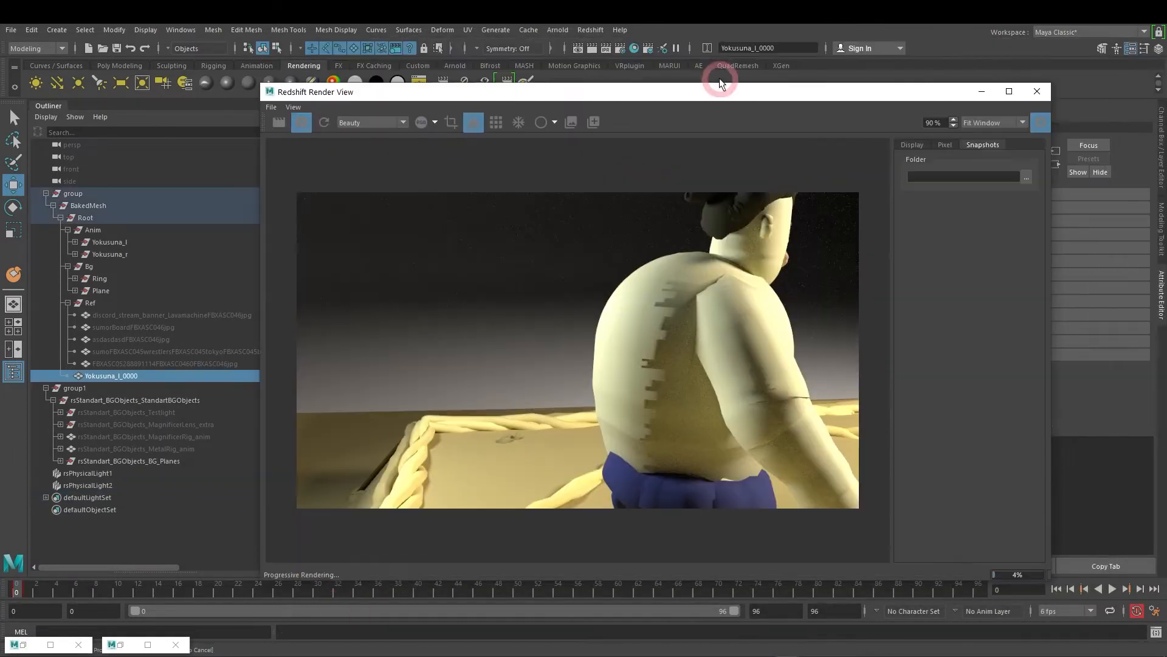
left_click_drag(719, 78, 742, 101)
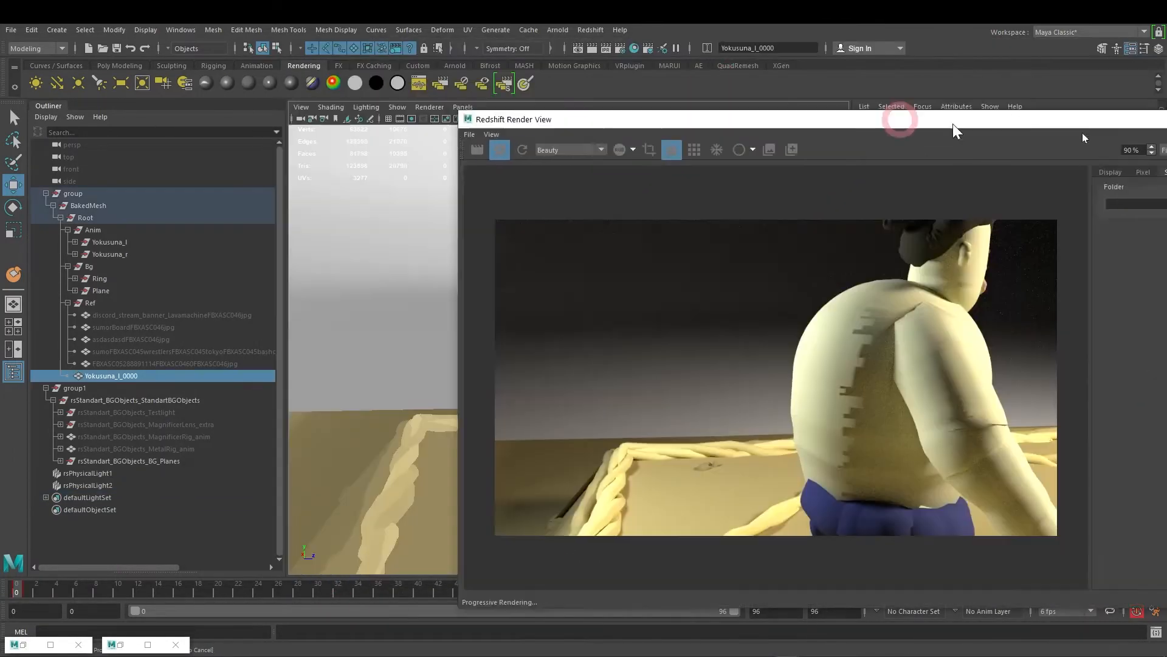
Step: Restore the minimized Render Settings window and close it
left_click(125, 644)
left_click(160, 646)
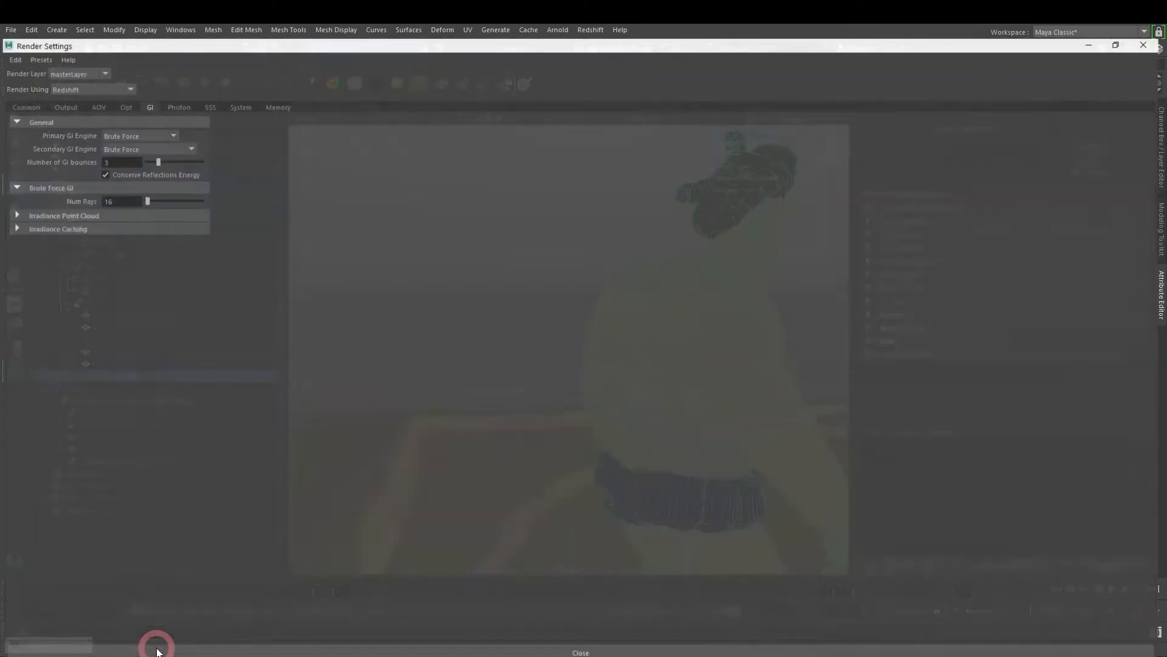
double_click(633, 31)
left_click_drag(834, 99, 776, 111)
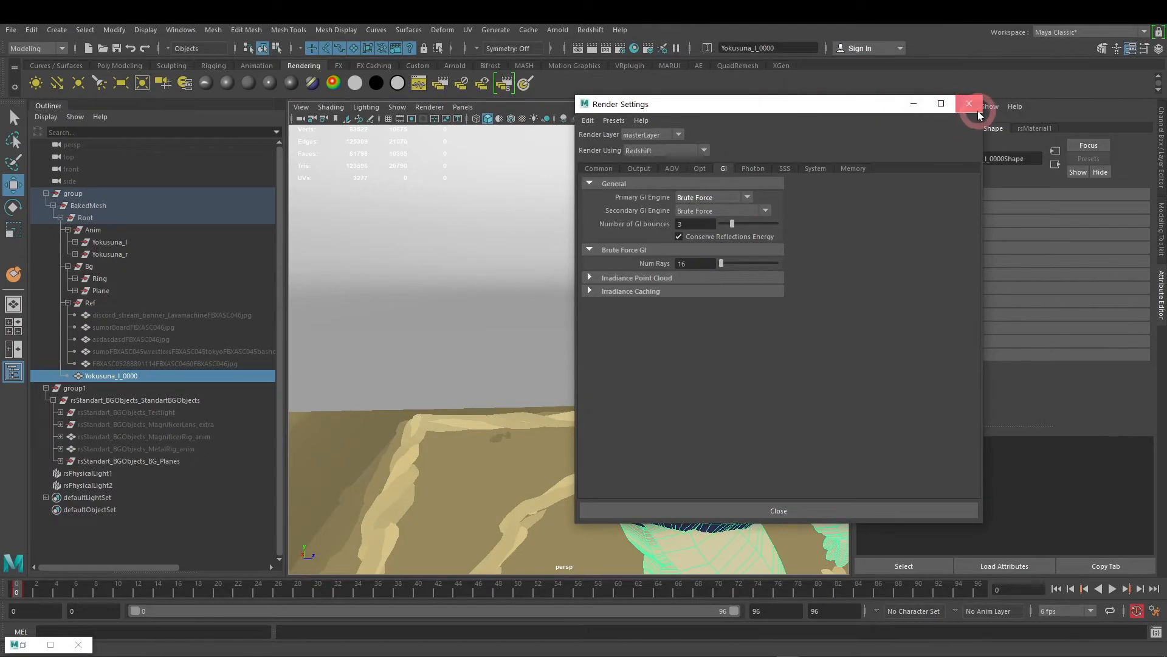
left_click(957, 115)
Step: Bring back the minimized Hypershade and enlarge it to fill the screen
left_click(104, 638)
left_click(146, 621)
double_click(855, 31)
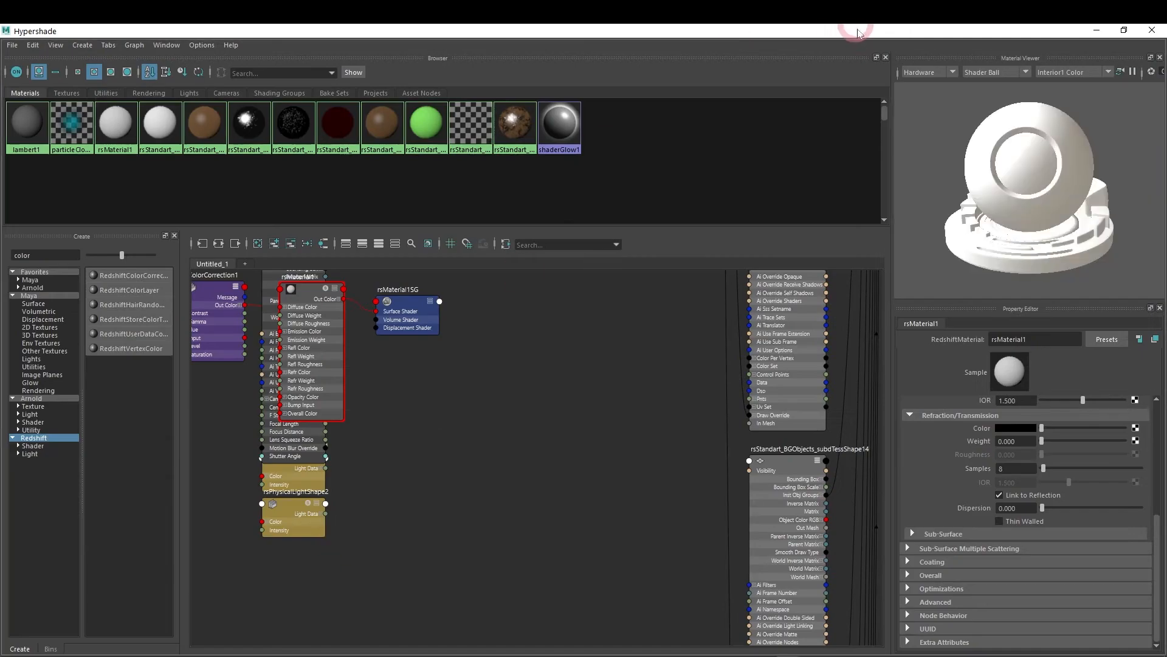
left_click_drag(865, 81, 750, 63)
left_click(936, 72)
left_click_drag(936, 72, 894, 60)
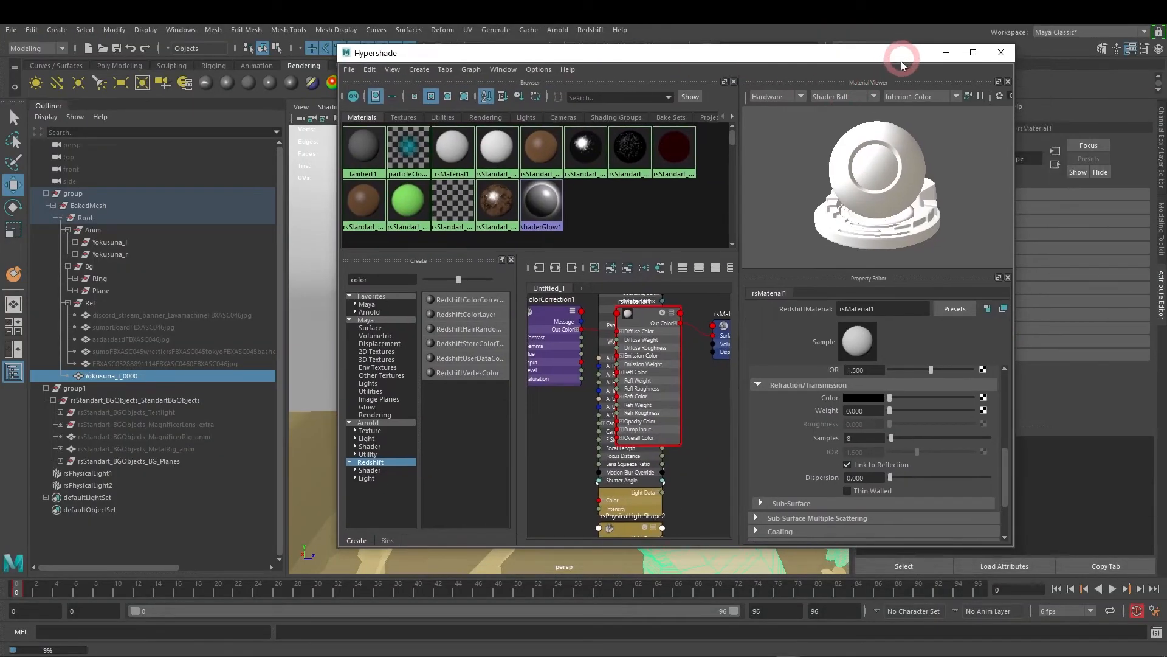
left_click(973, 52)
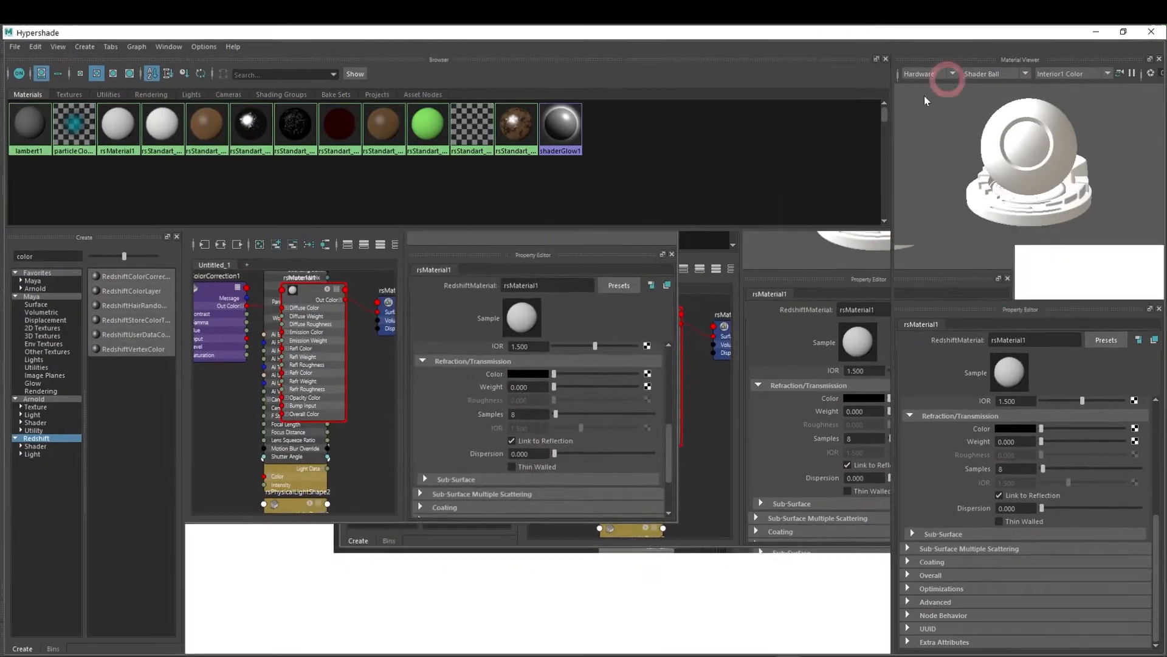
Step: Graph only the input and output network of rsMaterial1 and align the rsVertexColor1 node with the colour correction node
middle_click_drag(446, 493, 538, 425, "alt")
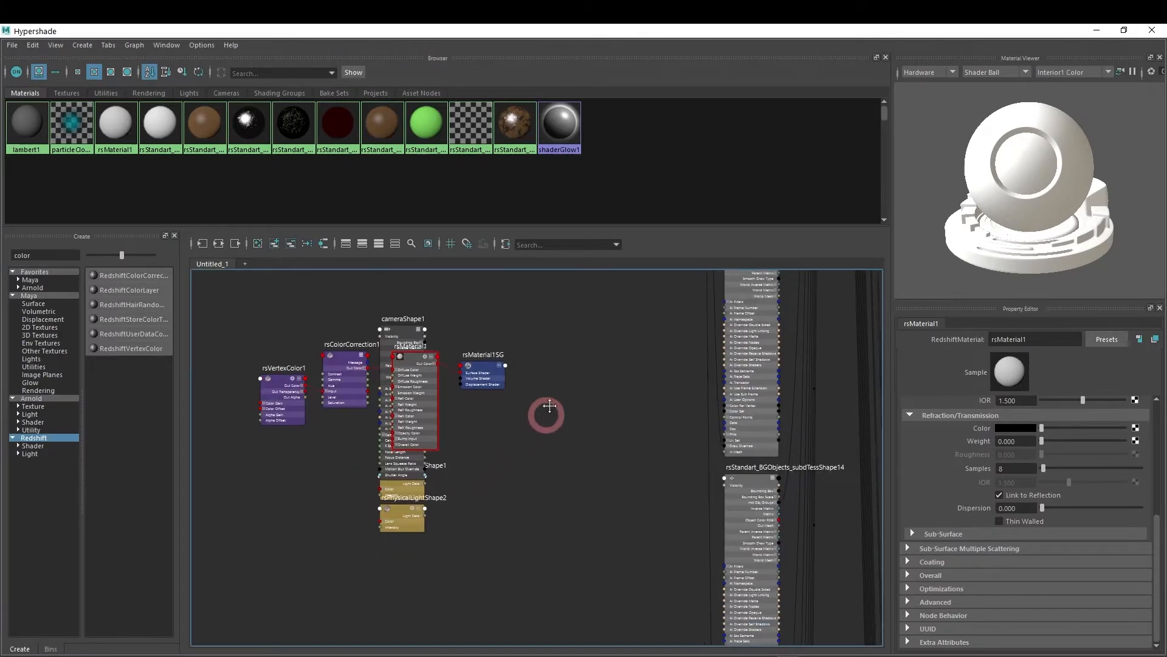
left_click(219, 243)
left_click(573, 351)
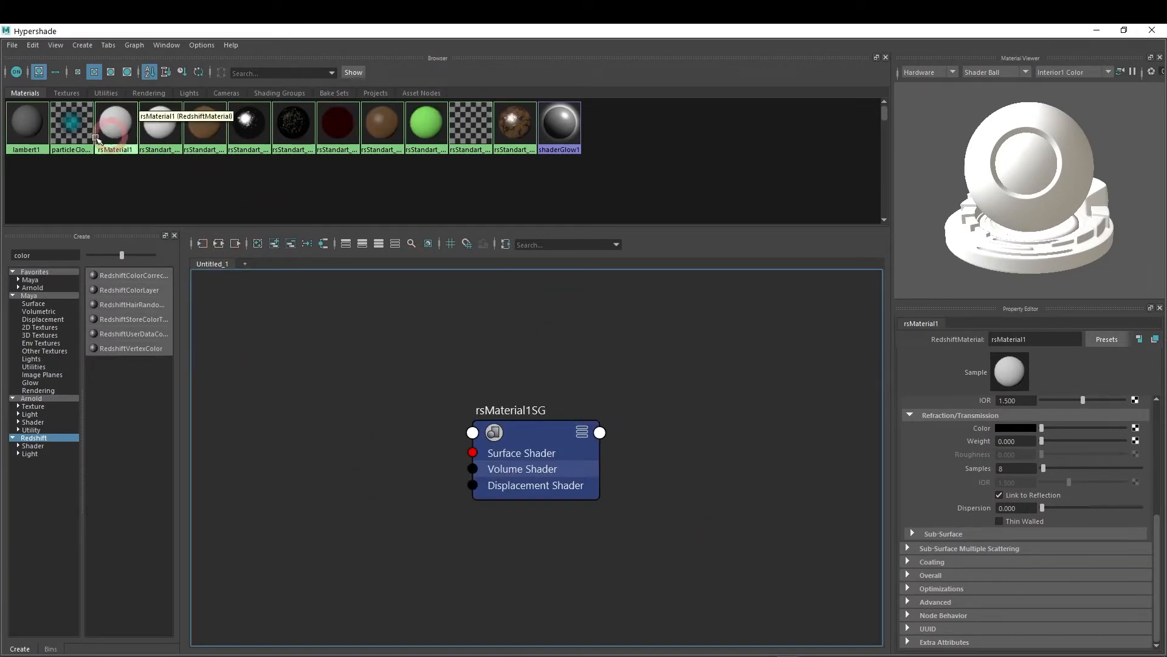
middle_click_drag(496, 132, 539, 173)
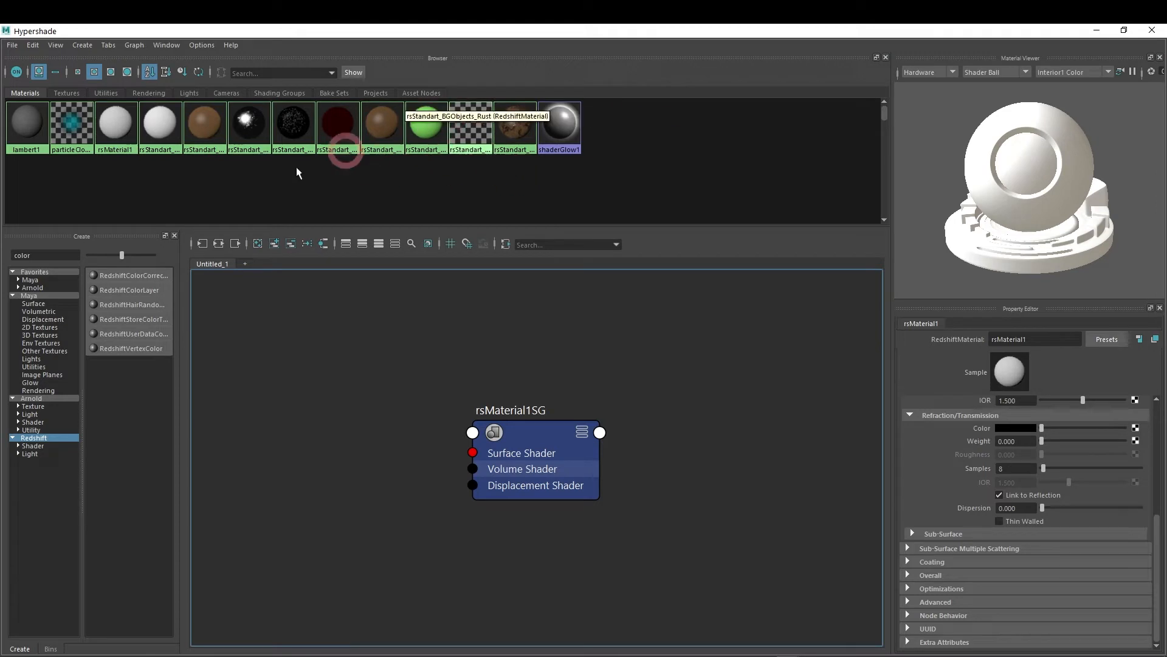
left_click_drag(518, 170, 285, 138)
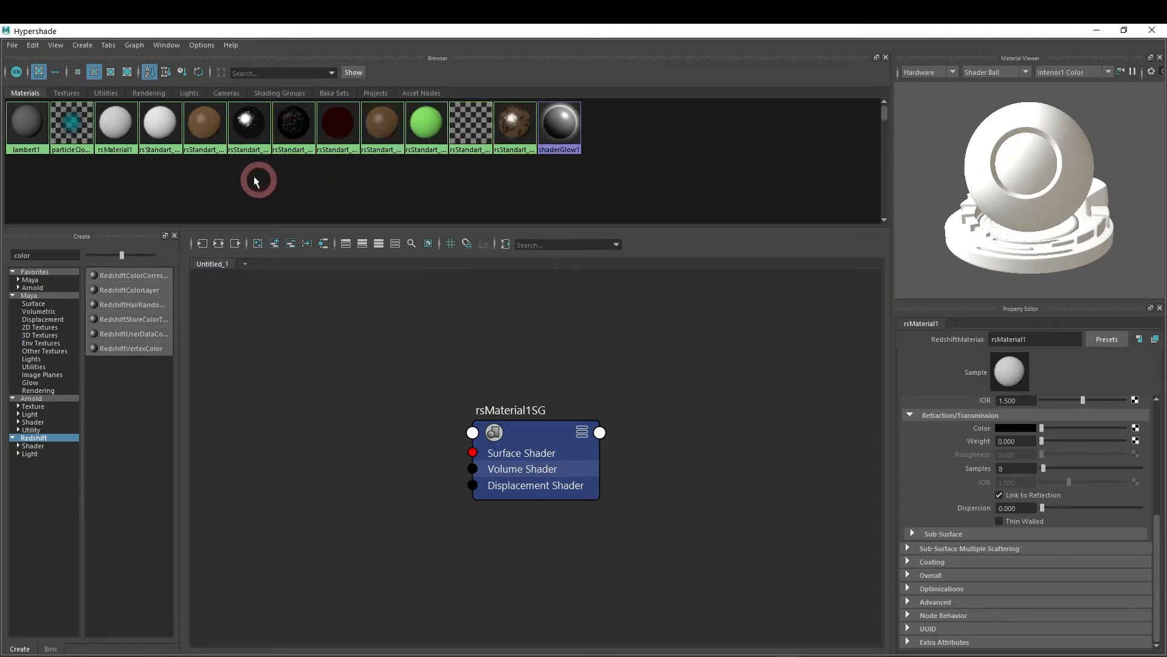
left_click_drag(438, 174, 172, 124)
left_click(219, 243)
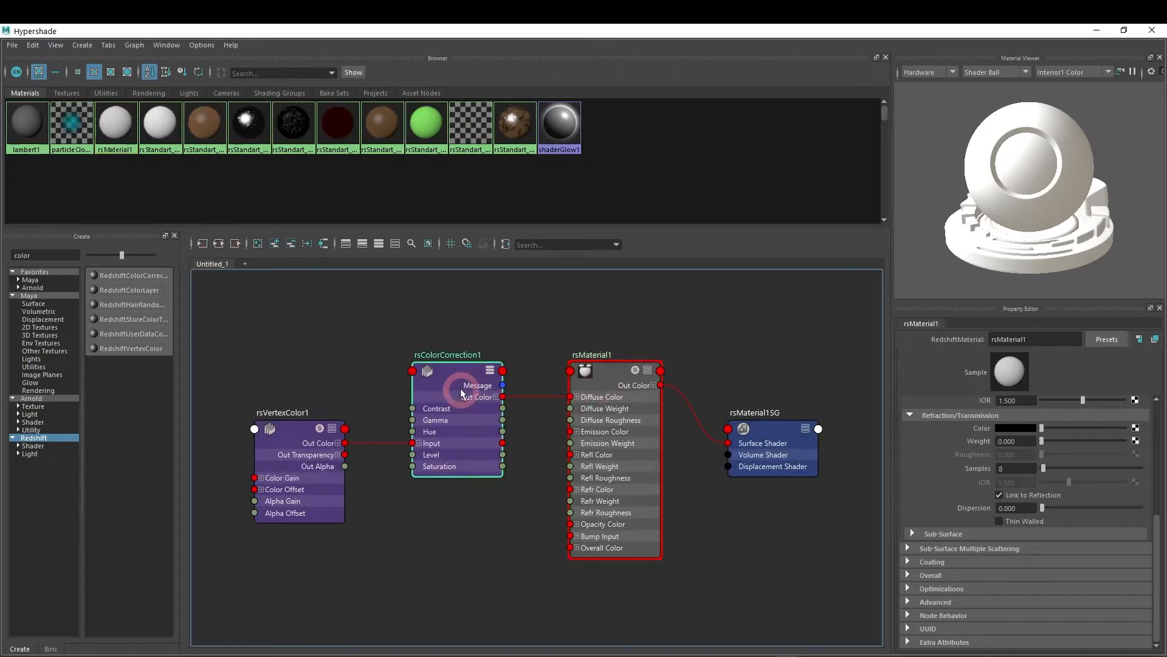
left_click_drag(243, 474, 245, 417)
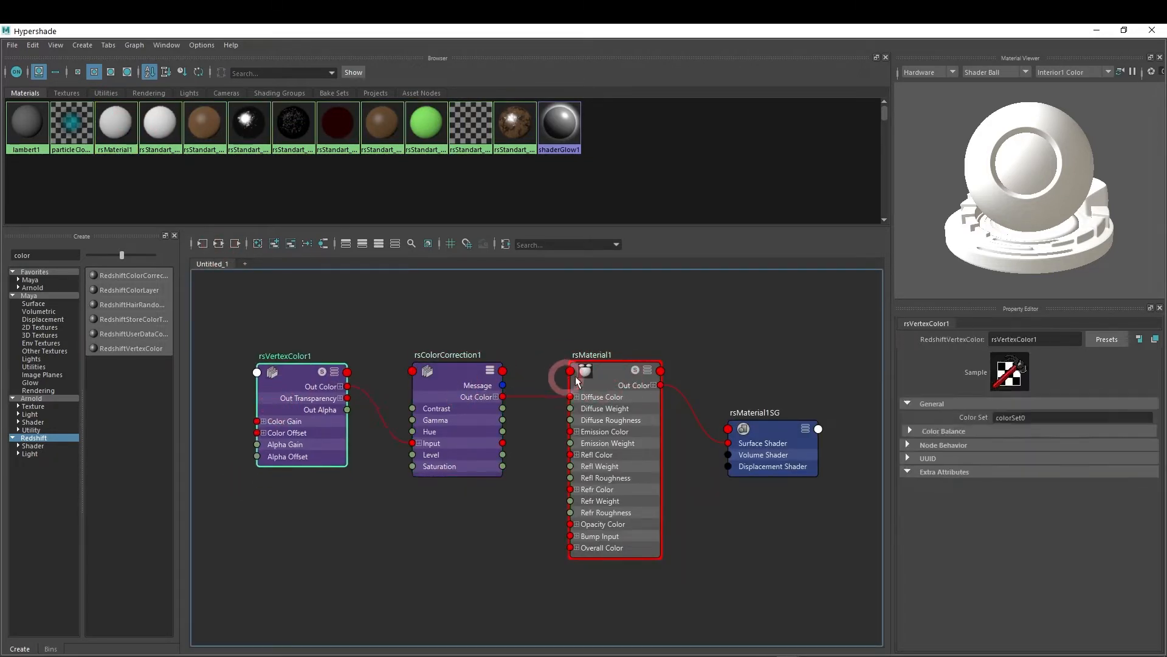
Step: Rename the rsMaterial1 material to "sumo shader"
double_click(602, 356)
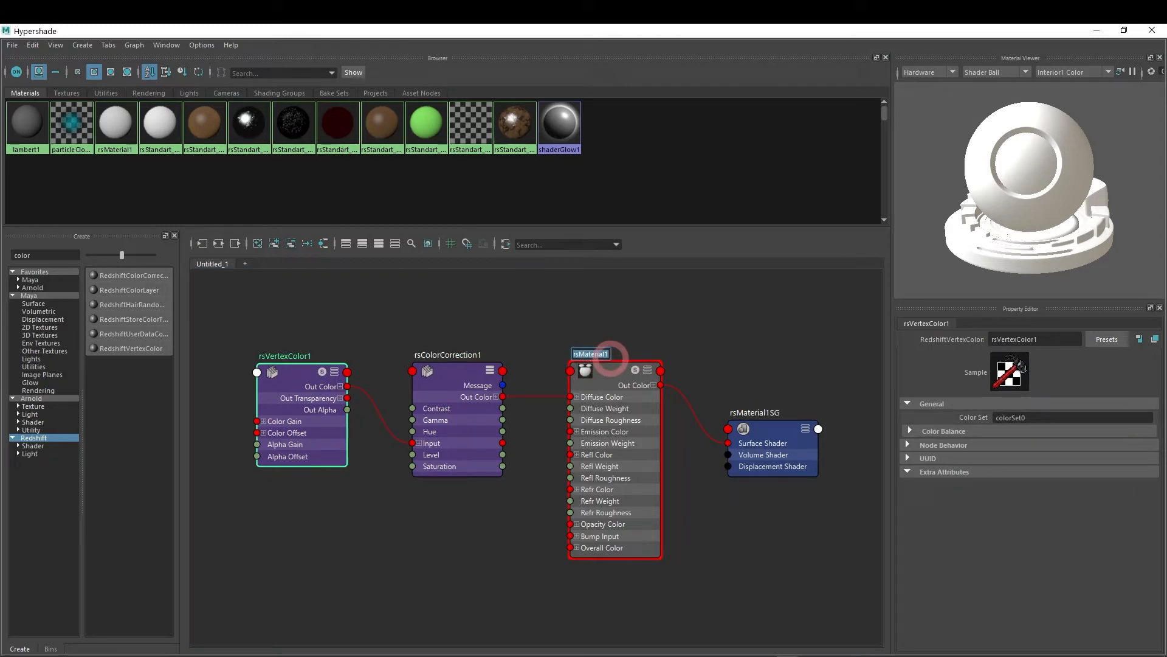
type("sumo shader")
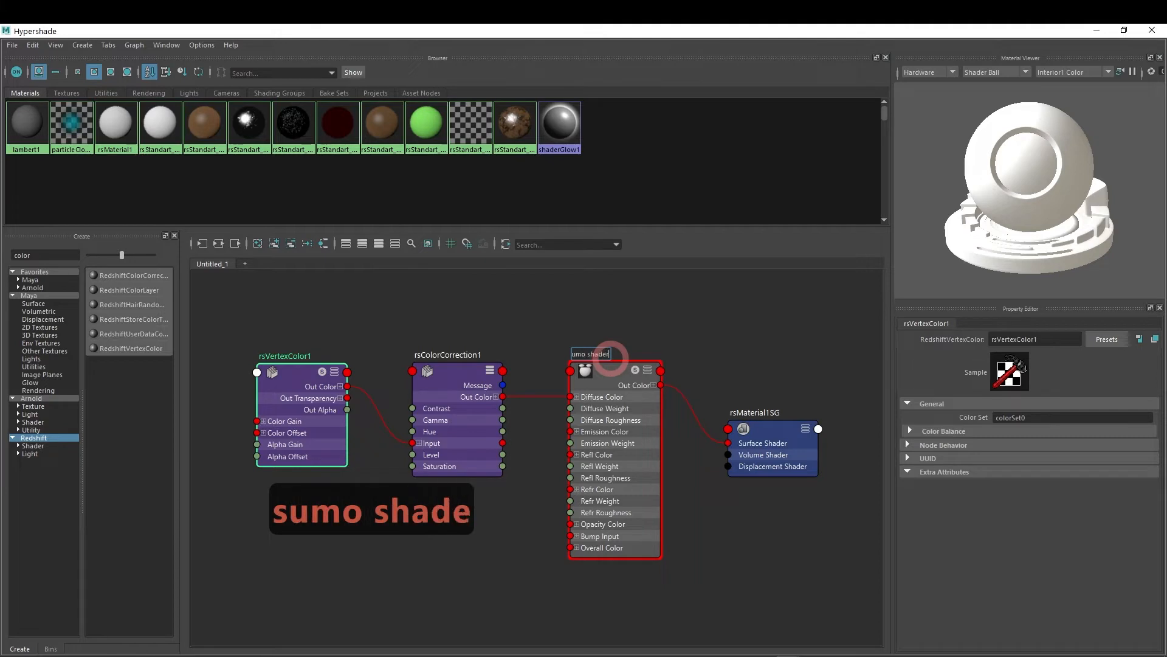
key("Return")
Step: Move the sumo_shader node below the colour correction and shading group nodes, keeping Hypershade maximized
middle_click_drag(747, 395, 767, 307, "alt")
left_click_drag(654, 417, 650, 475)
middle_click_drag(798, 516, 693, 451, "alt")
left_click_drag(662, 422, 655, 457)
left_click_drag(751, 31, 538, 98)
middle_click_drag(607, 385, 401, 429, "alt")
left_click(976, 155)
left_click(849, 78)
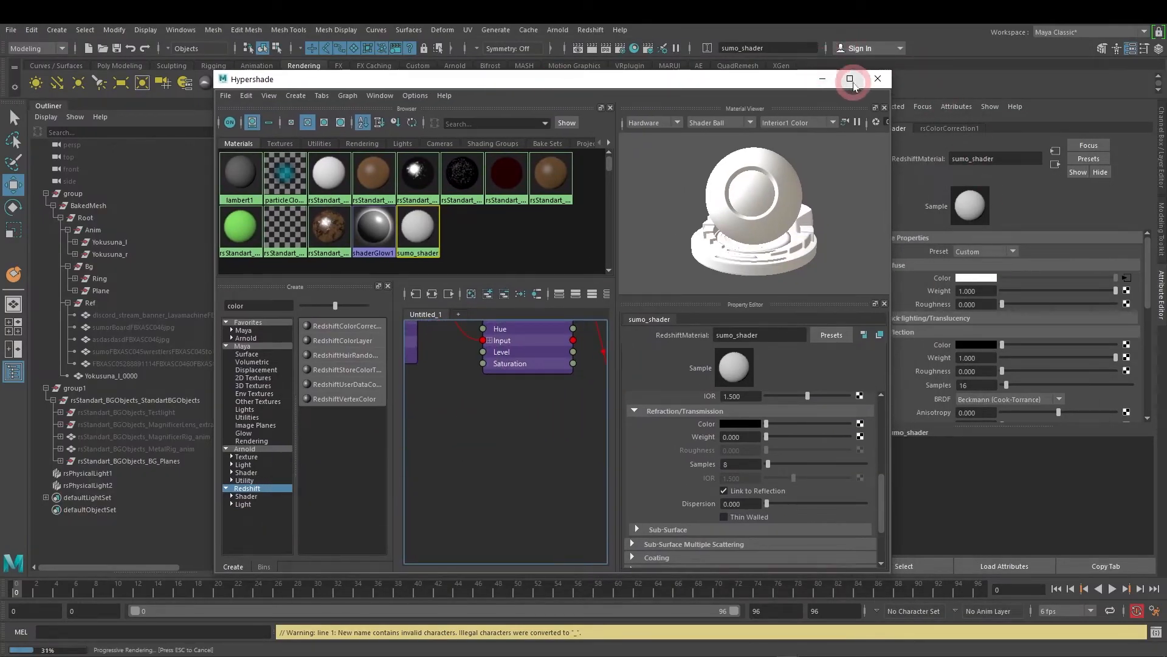
Step: Connect a file texture through a Redshift bump map node to the Overall Bump Map of sumo_shader
left_click(553, 402)
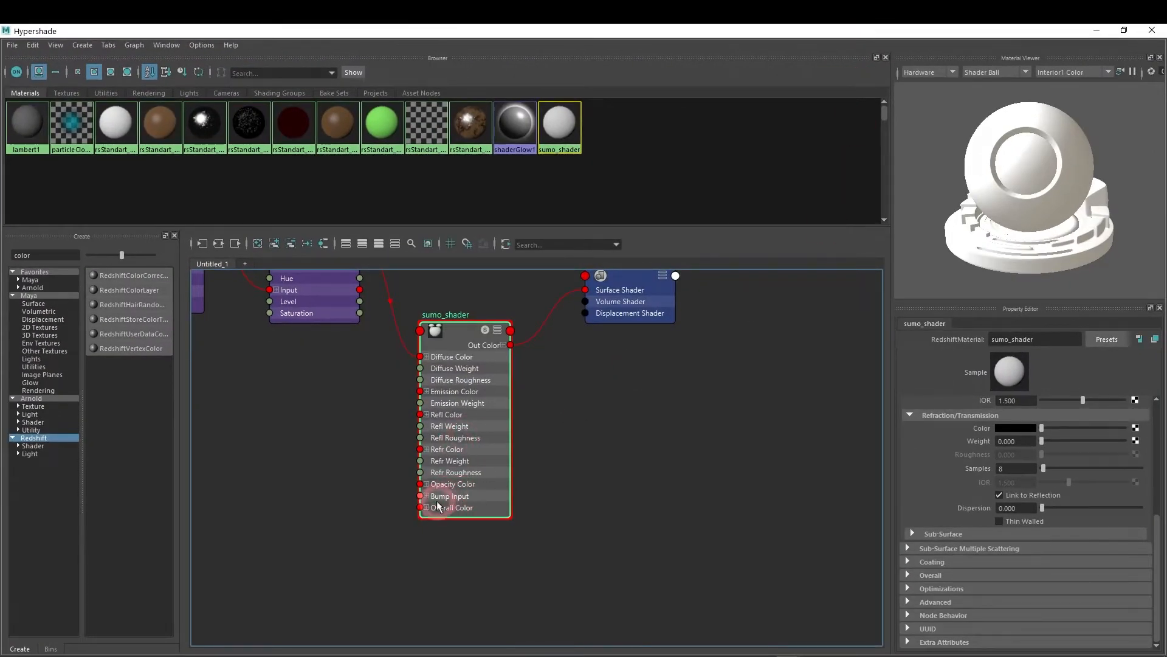
left_click(907, 574)
scroll(1033, 571, "down", 2)
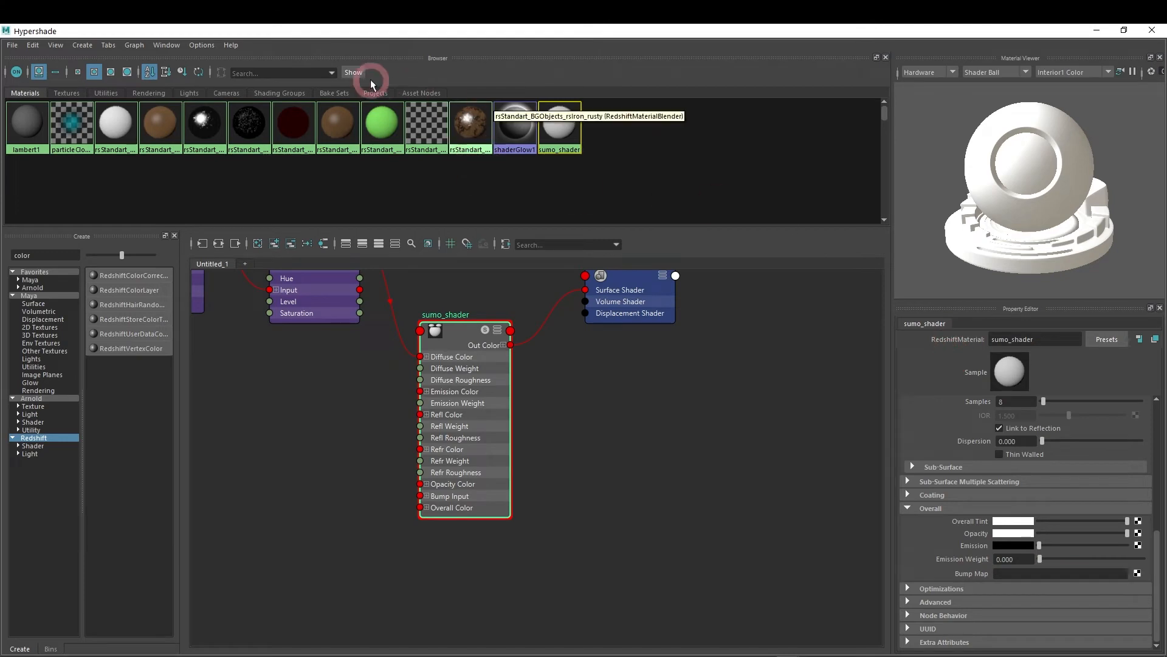
left_click(1137, 574)
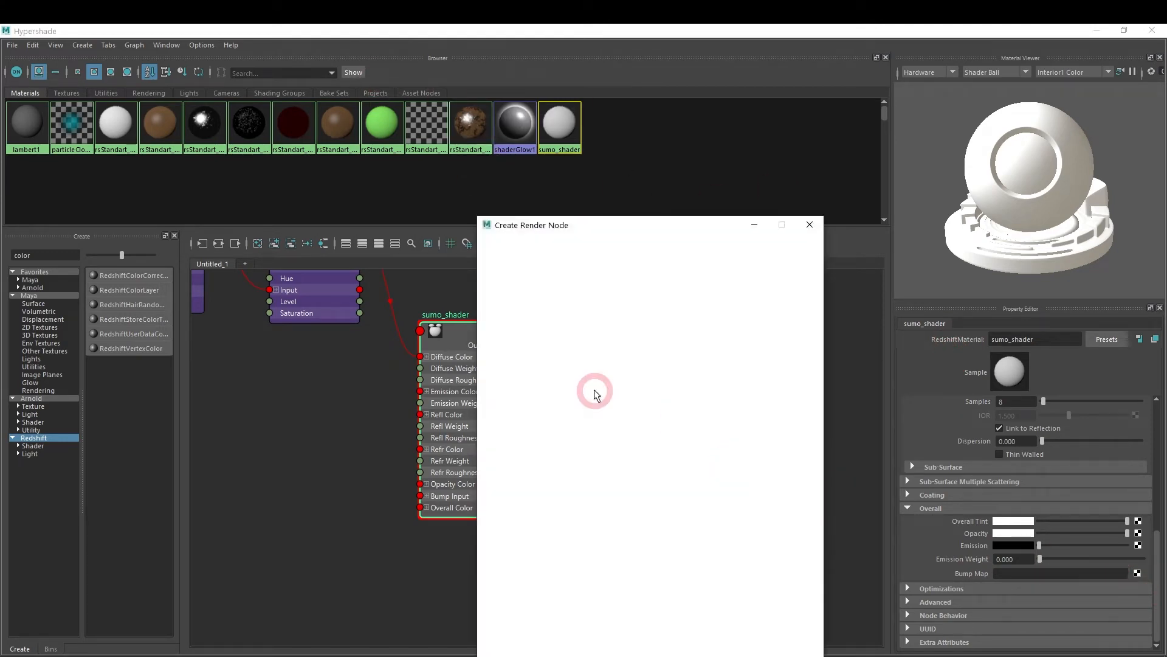
left_click(514, 333)
left_click(600, 327)
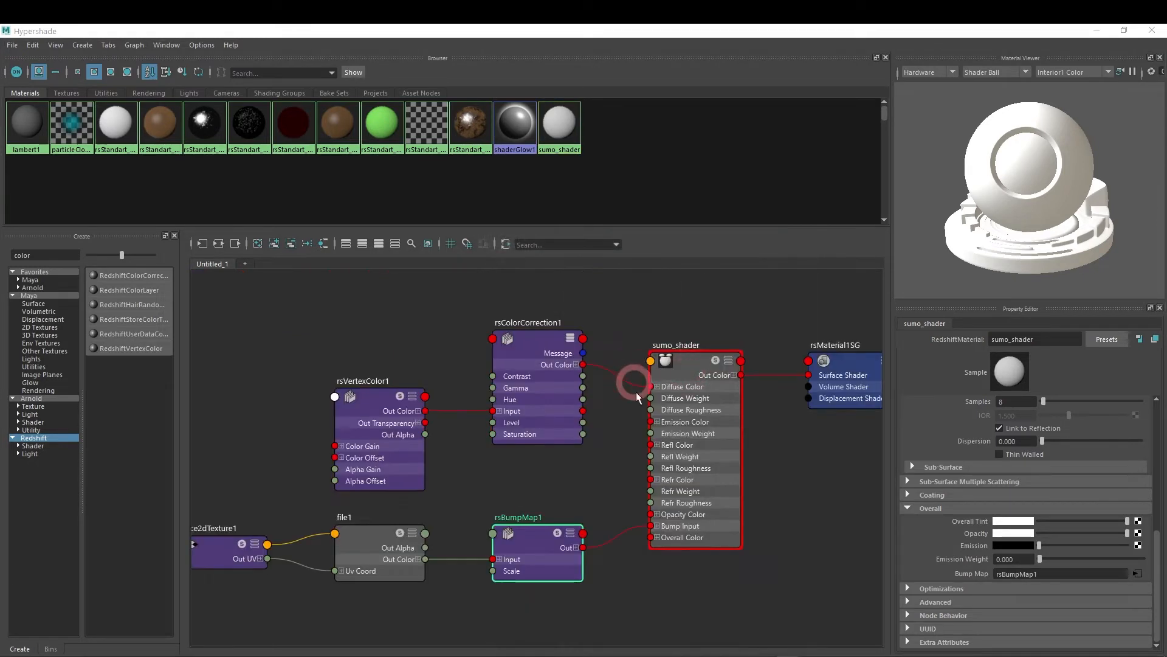
Step: Rearrange the rsBumpMap1 and file1 nodes and show the file1 texture's attributes
middle_click_drag(533, 492, 617, 391, "alt")
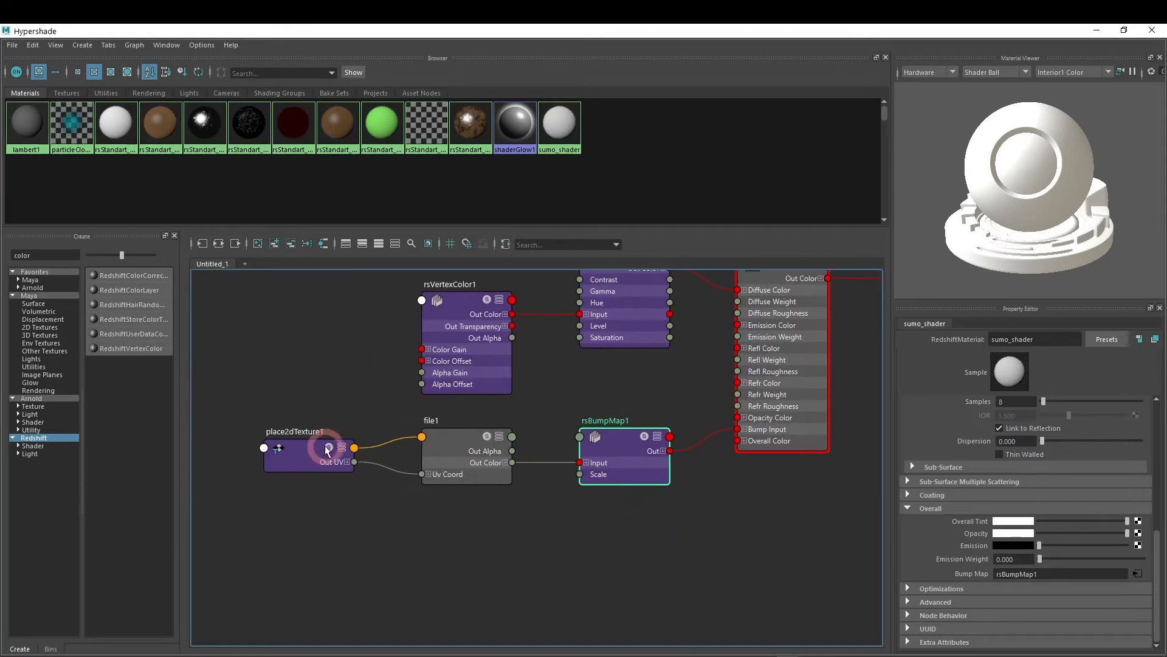
left_click(526, 472)
mouse_move(645, 433)
left_mouse_down()
mouse_move(654, 453)
mouse_move(637, 437)
left_mouse_up()
left_click_drag(469, 457, 466, 488)
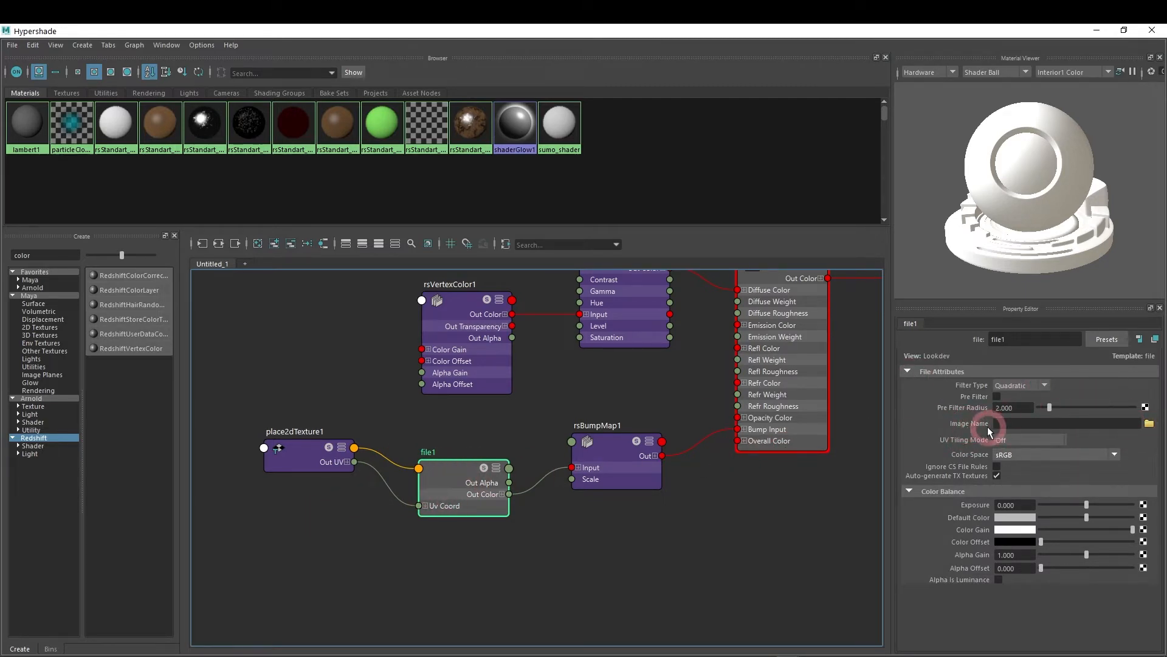
Step: Load fingerprint_til02.JPG from the sourceimages/3dPaintTextures folder as the image of file1
left_click(1149, 424)
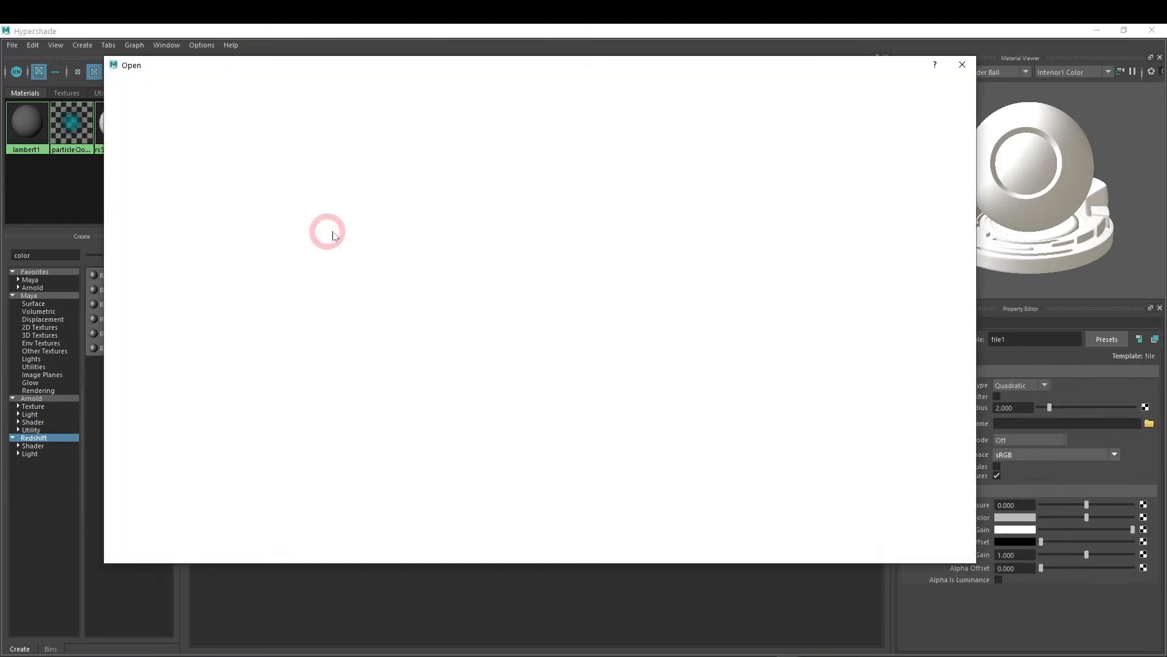
left_click(226, 149)
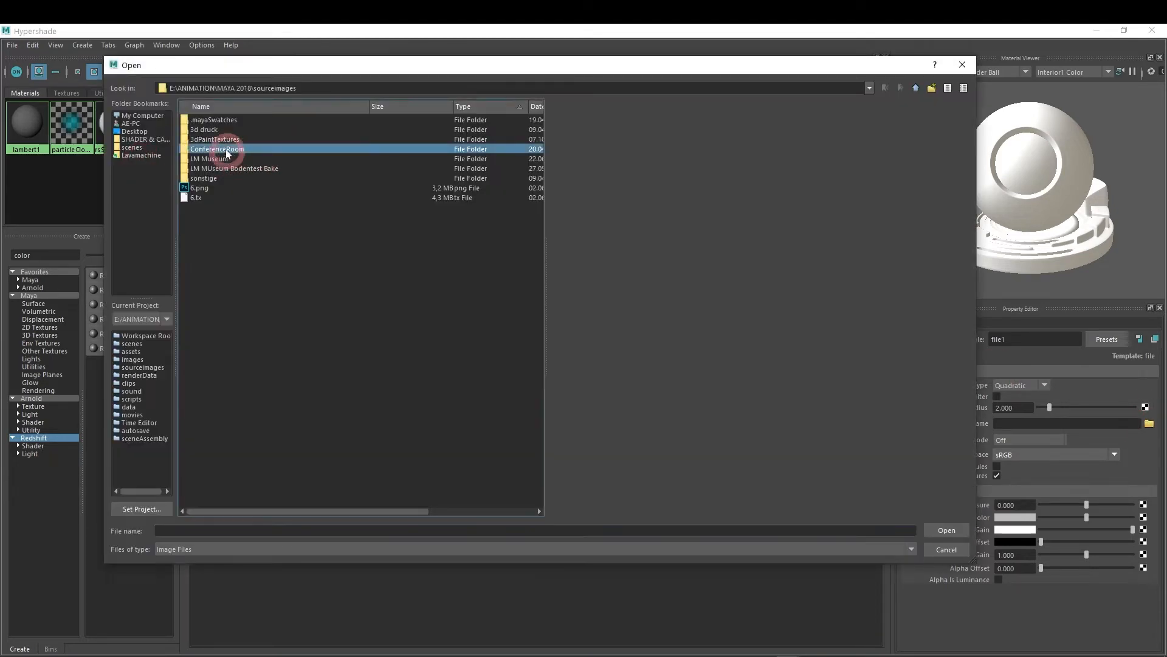
left_click(253, 141)
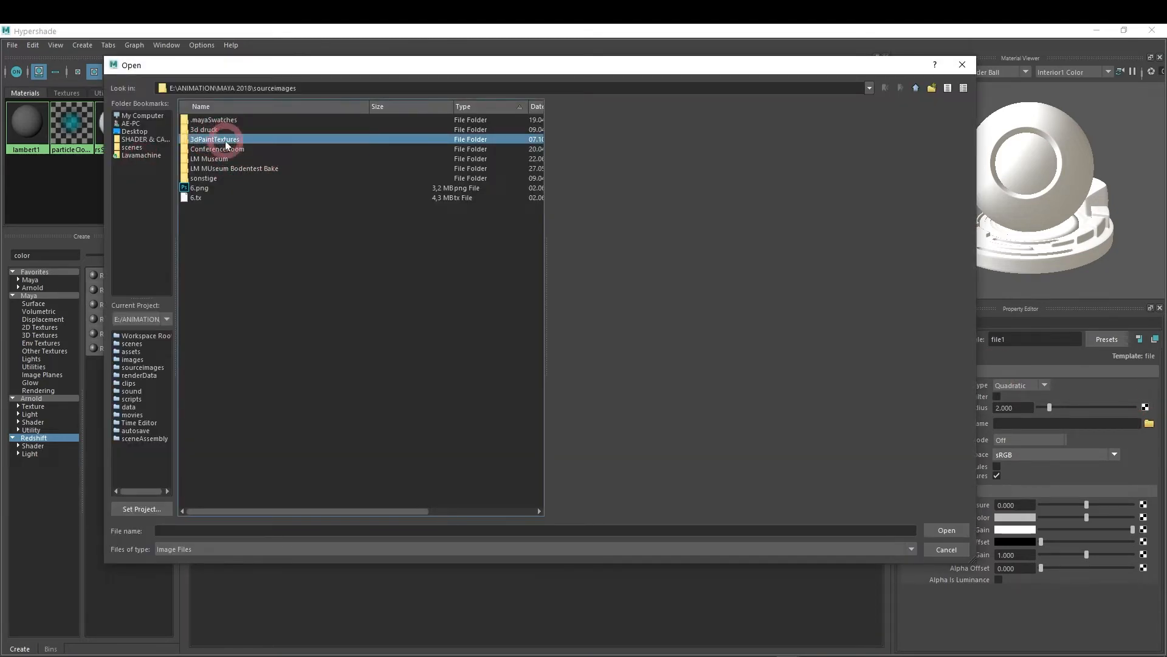
double_click(226, 141)
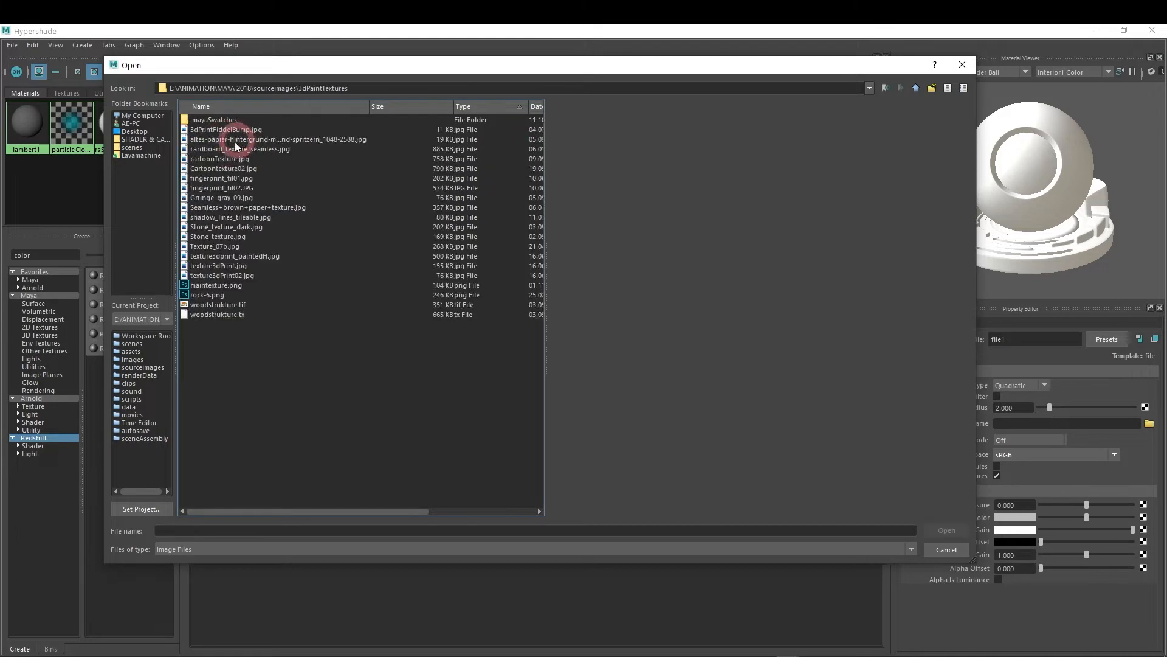
left_click(222, 188)
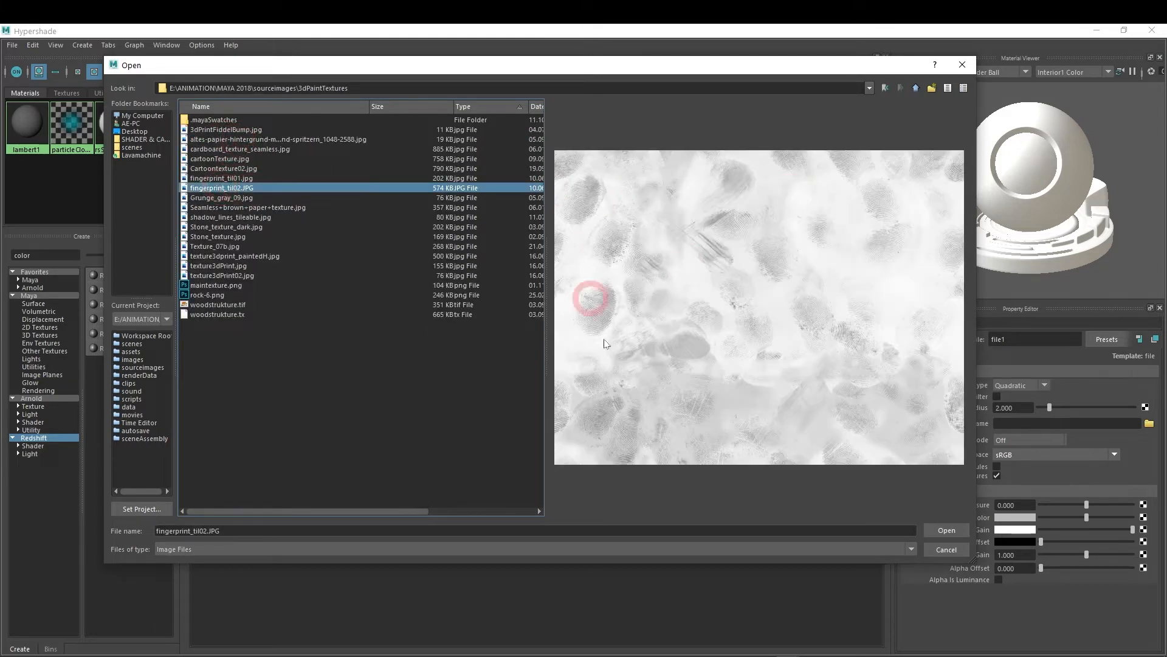
left_click_drag(810, 65, 768, 54)
left_click_drag(928, 546, 955, 610)
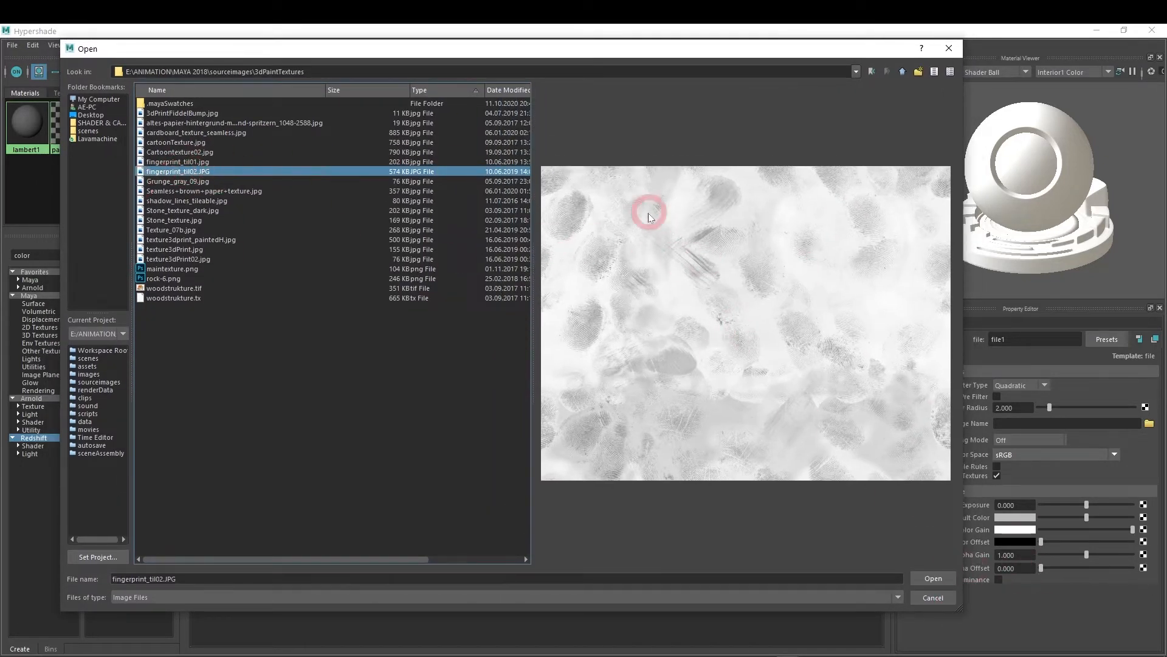
left_click(934, 578)
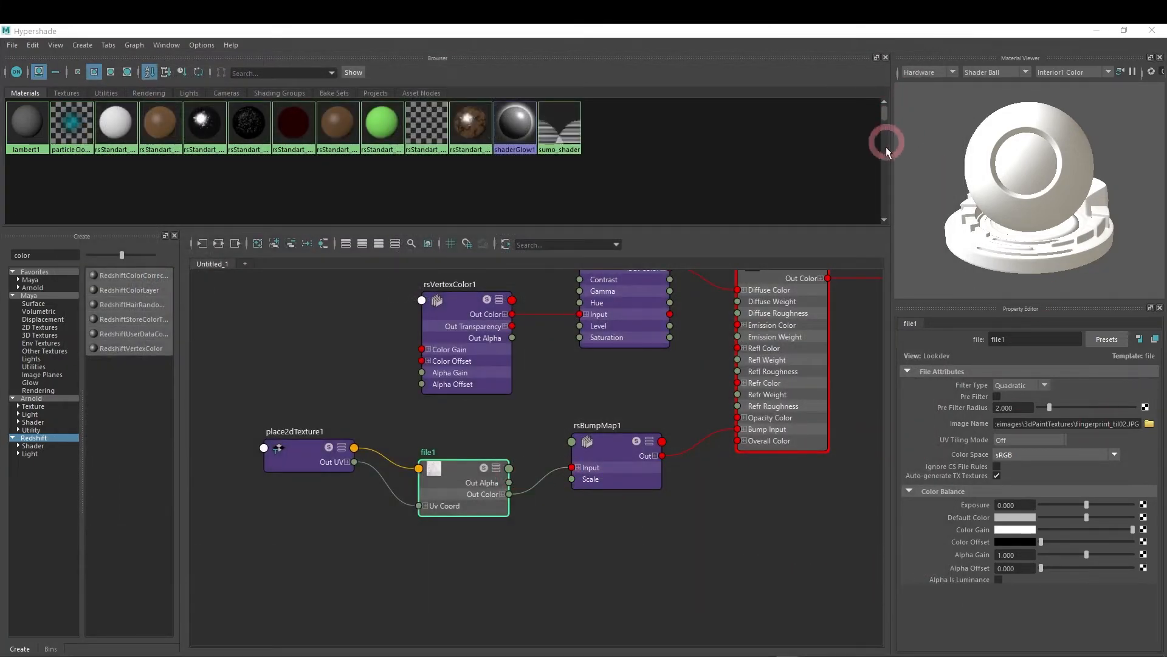
Step: Shrink the Redshift Render View beside the perspective viewport and minimize Hypershade
left_click_drag(858, 162, 705, 69)
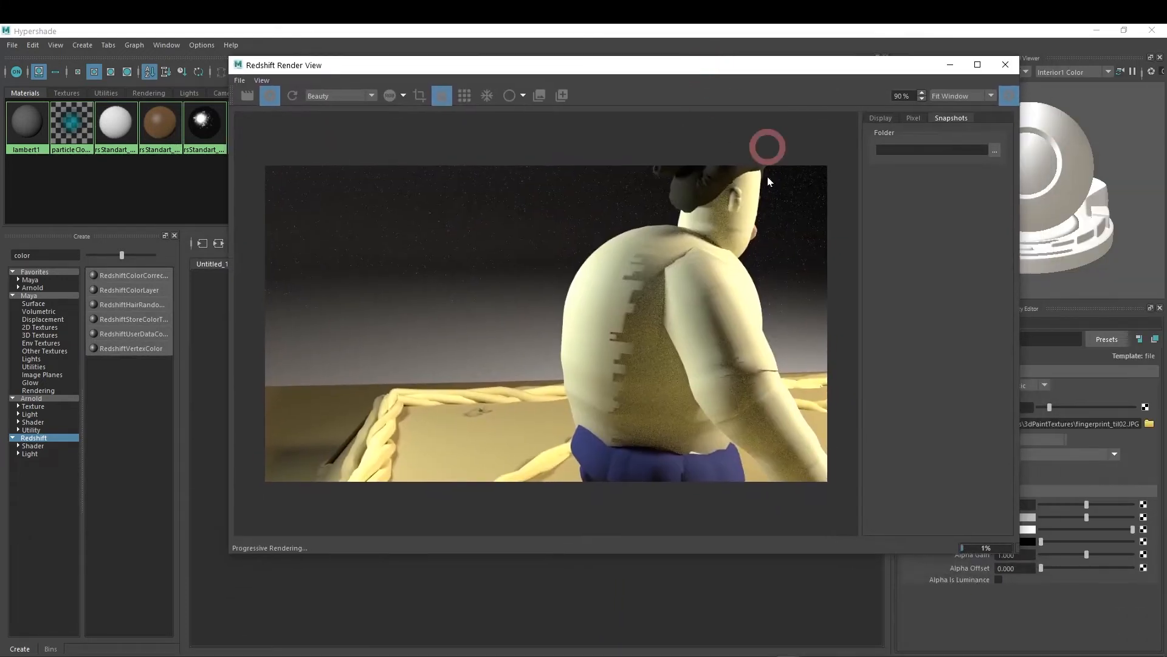
scroll(668, 258, "down", 2)
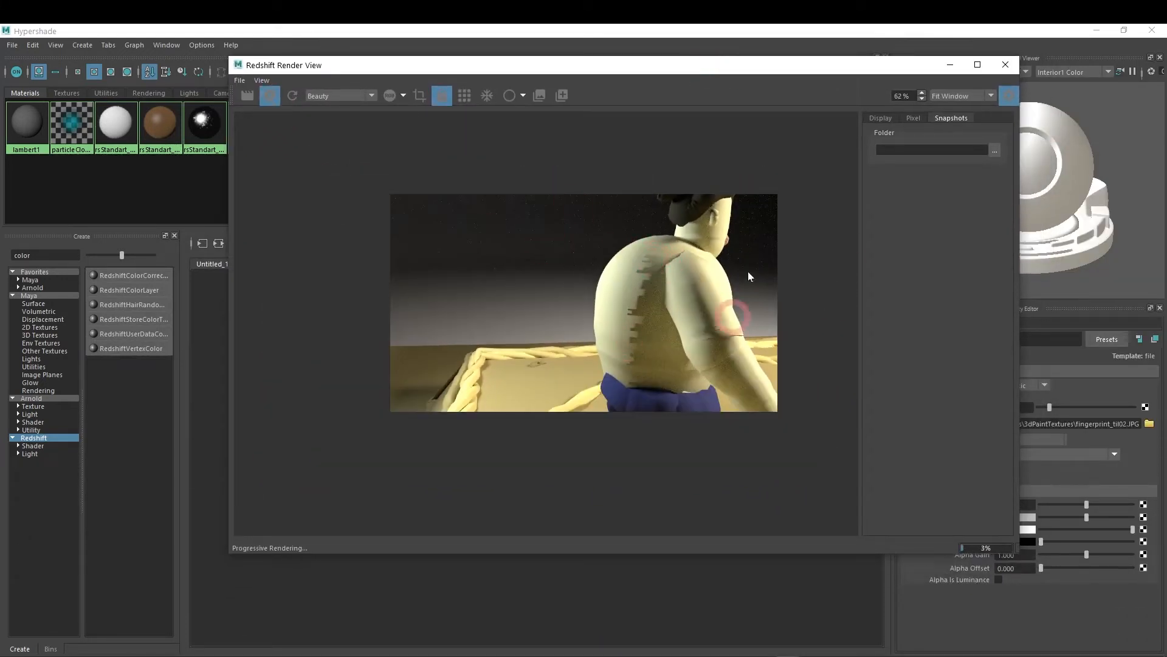
left_click_drag(817, 69, 553, 91)
left_click_drag(956, 33, 821, 82)
left_click_drag(243, 95, 346, 84)
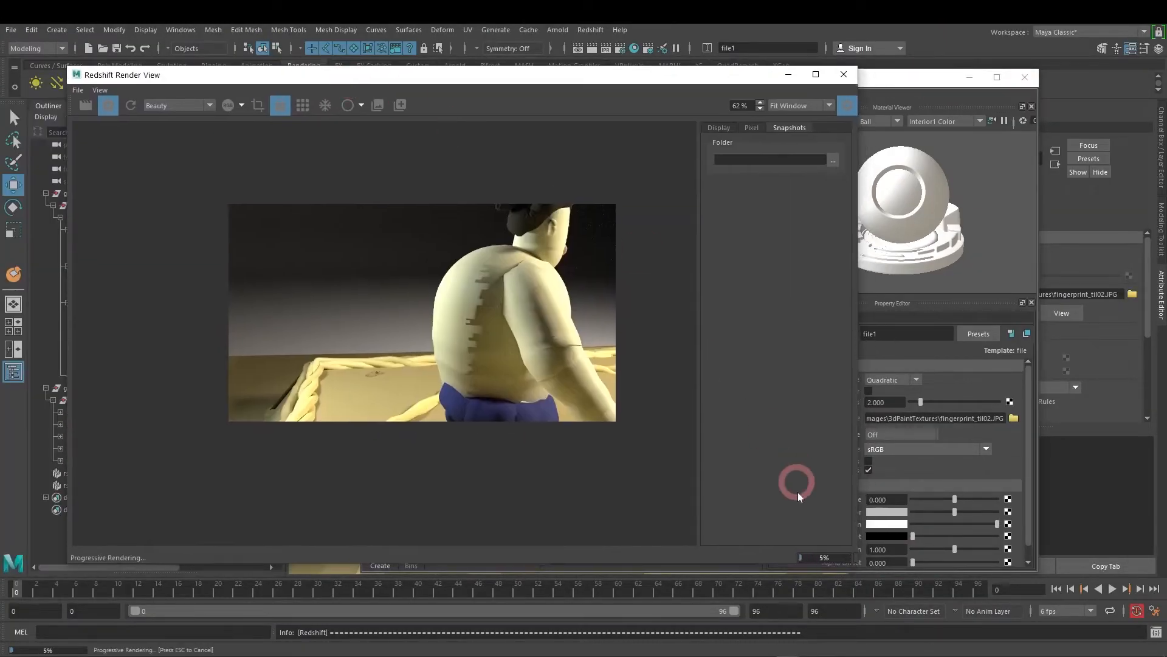
left_click_drag(856, 562, 597, 552)
left_click(1025, 77)
Step: Select the wrestler mesh in the viewport and place a reduced Hypershade window below the rendered image
left_click(755, 351)
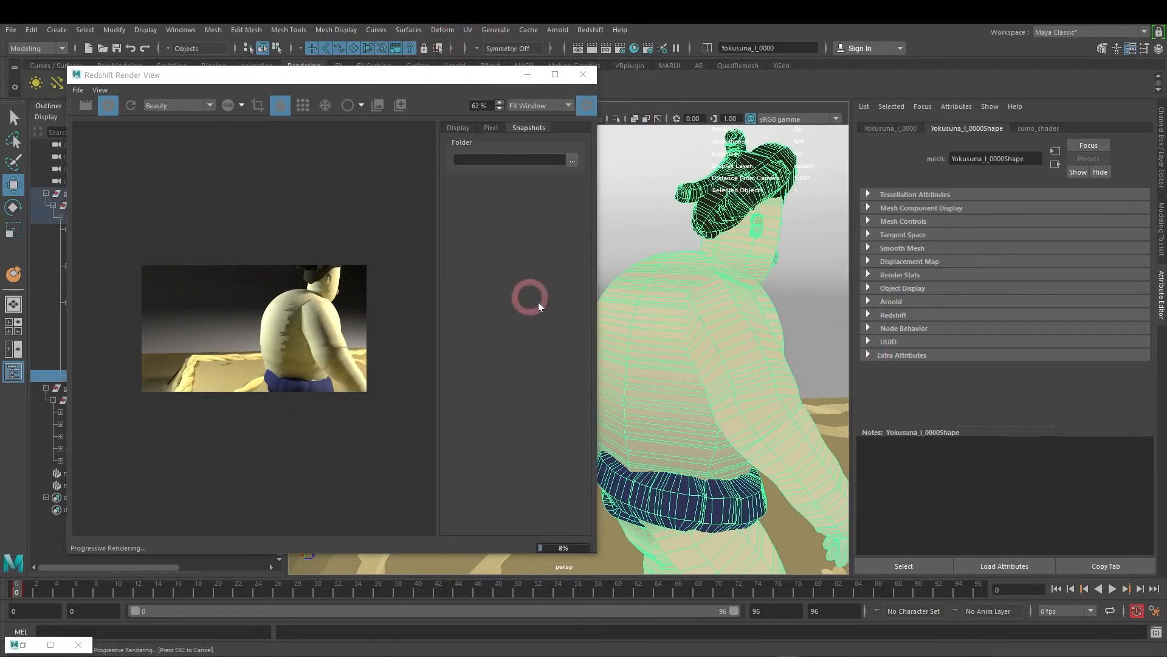
left_click(50, 645)
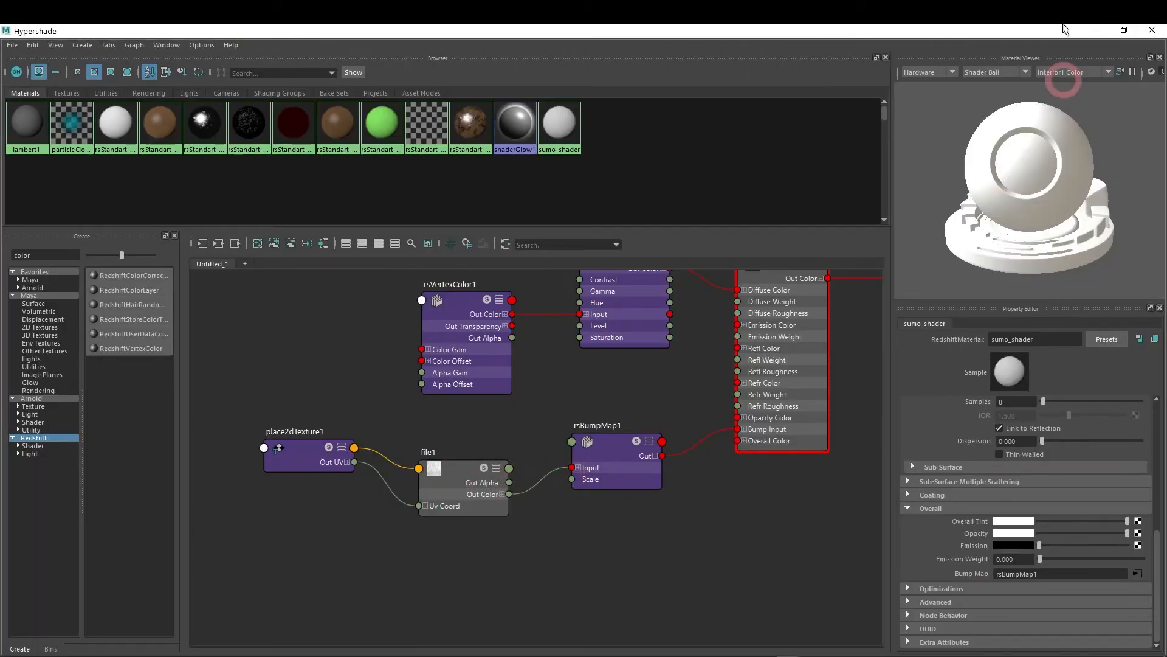
left_click(1124, 30)
left_click_drag(738, 229, 286, 436)
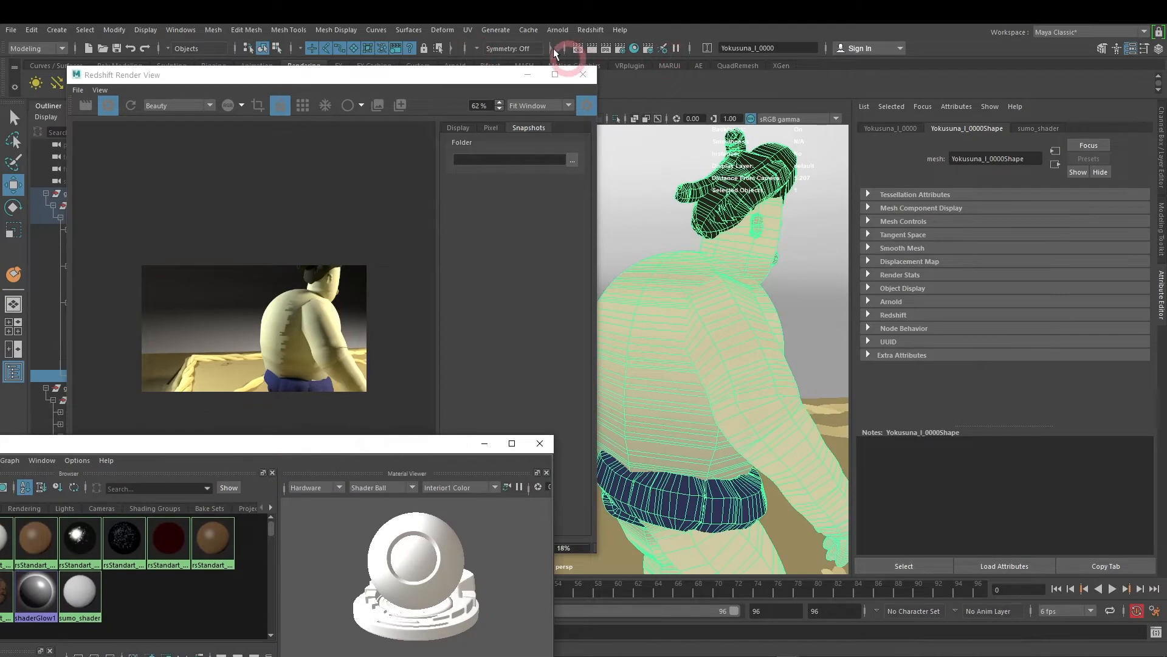
Step: Open the UV Editor for the selected wrestler mesh
left_click(467, 30)
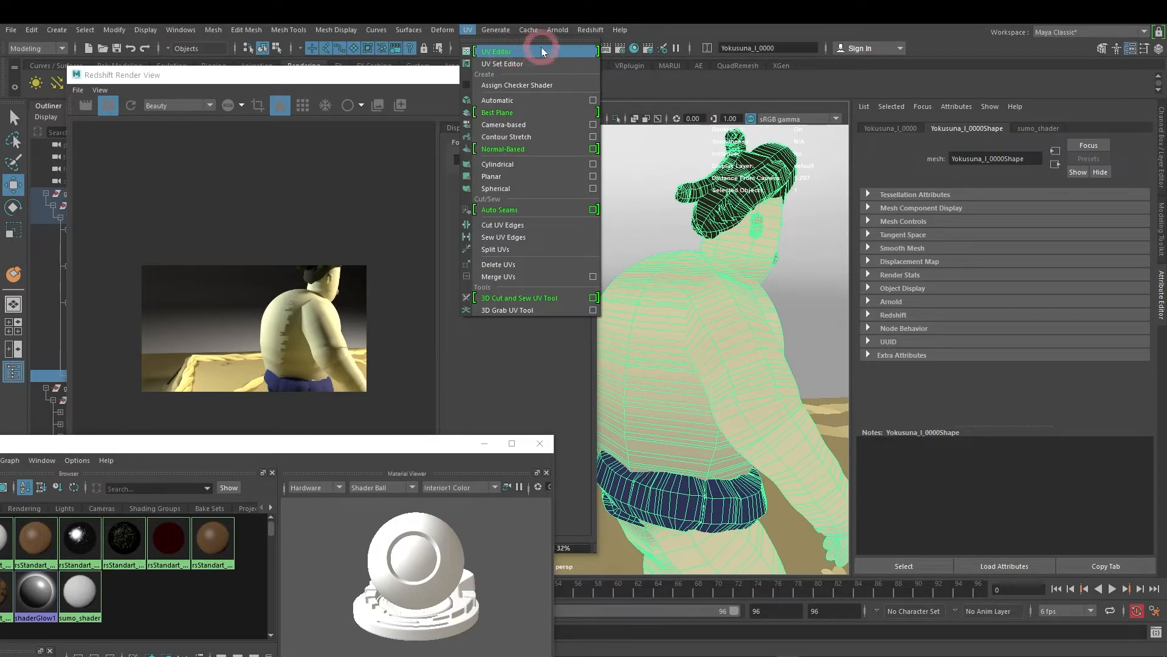
left_click(526, 54)
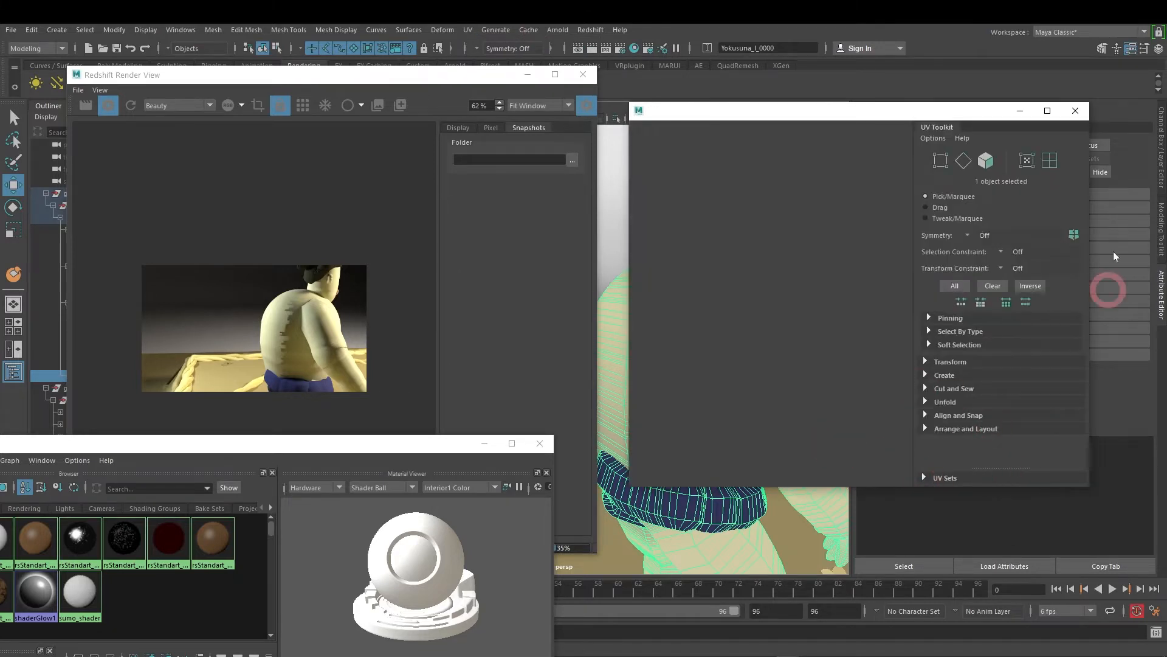
Step: Frame the whole fingerprint texture in the UV Editor and move the editor window higher above the wrestler in the viewport
scroll(716, 306, "up", 10)
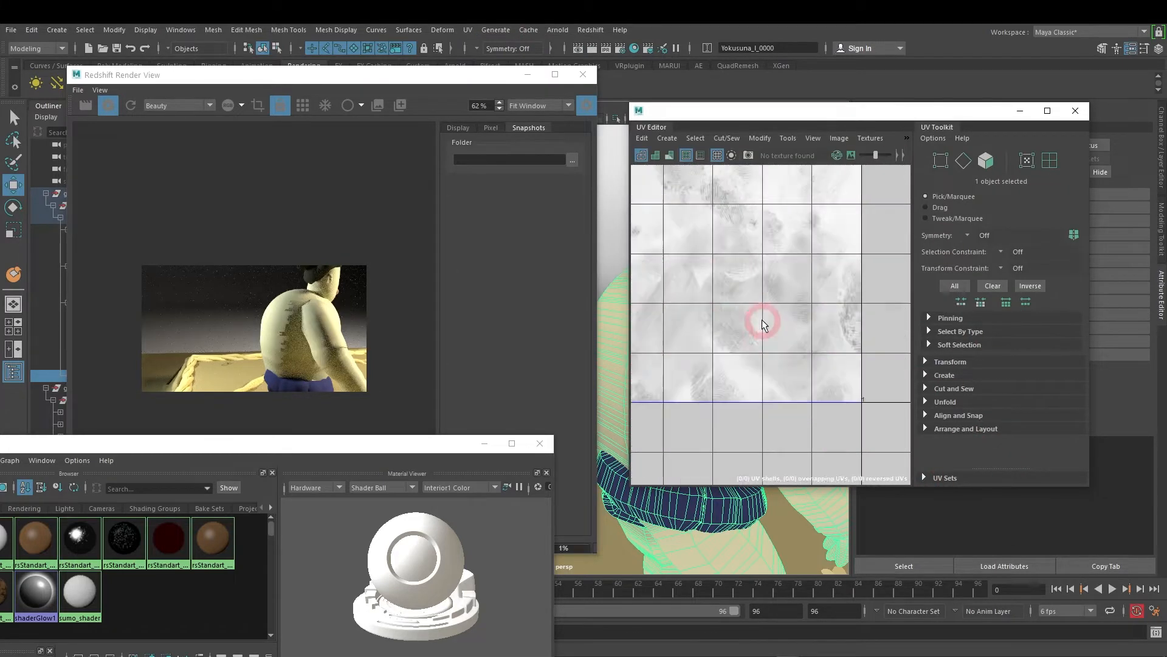
middle_click_drag(780, 340, 821, 396, "alt")
scroll(811, 380, "down", 4)
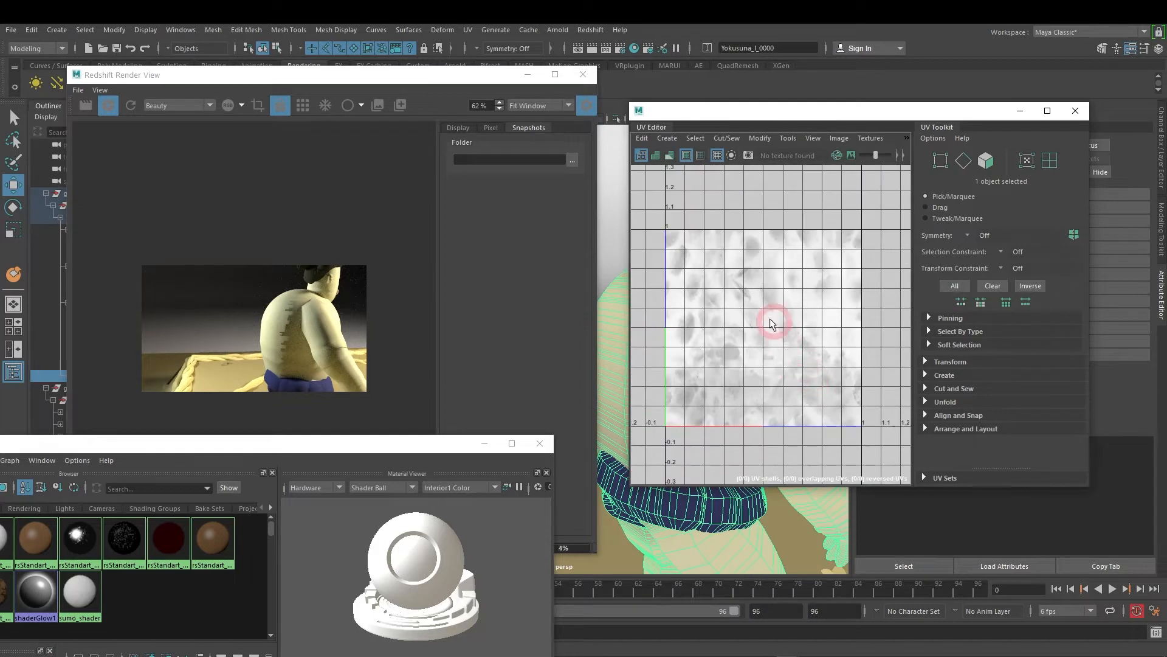
left_click(767, 512)
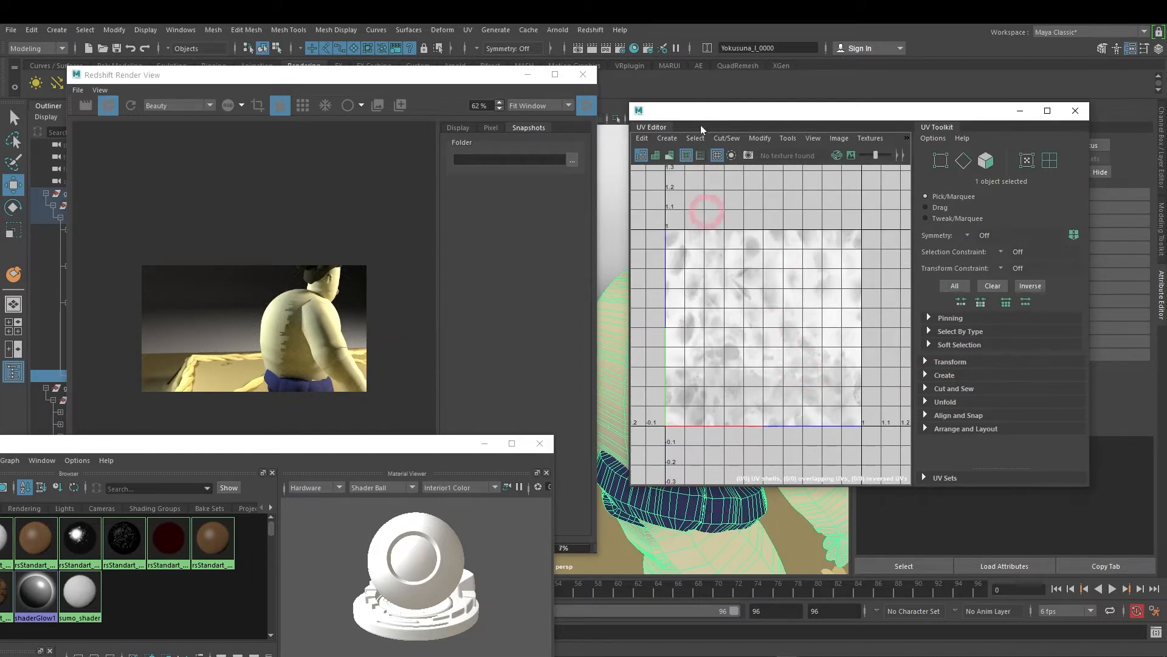
left_click_drag(754, 114, 760, 84)
left_click(719, 231)
left_click(599, 464)
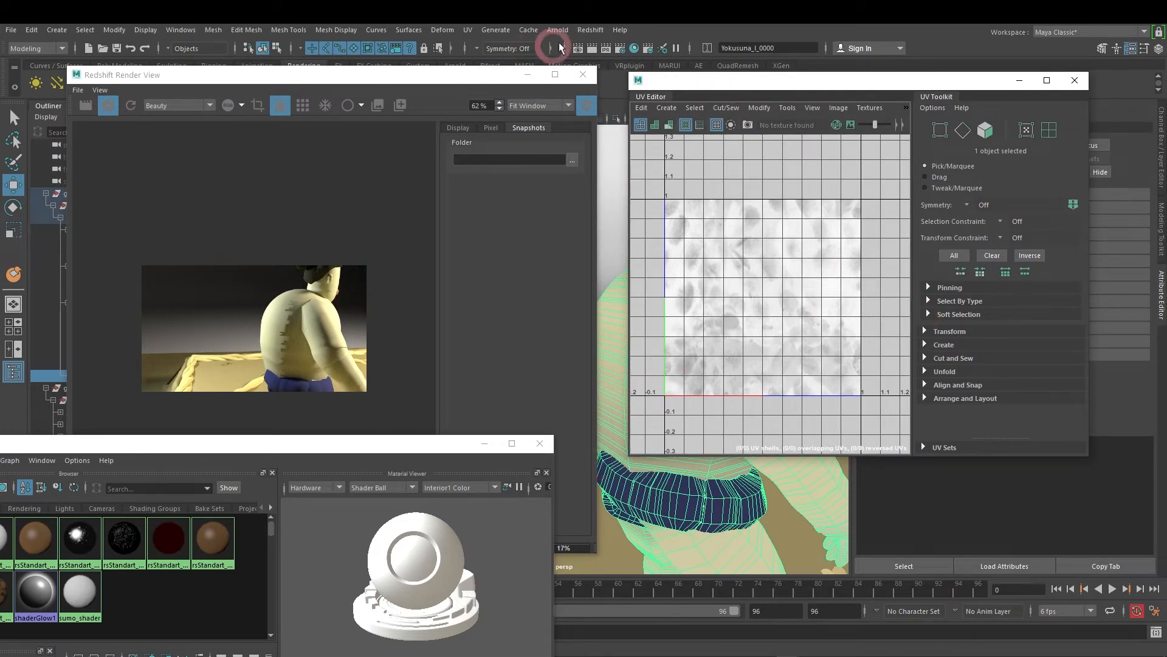
Step: Apply automatic UV mapping to the selected wrestler mesh
left_click(556, 29)
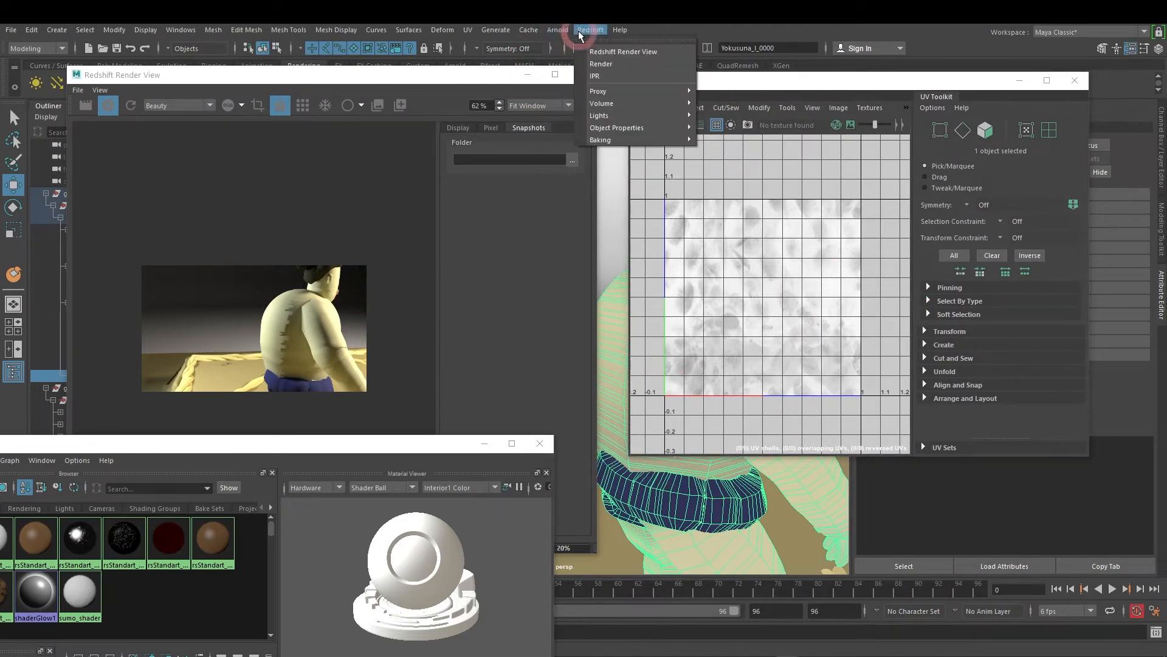
left_click(479, 31)
left_click(466, 31)
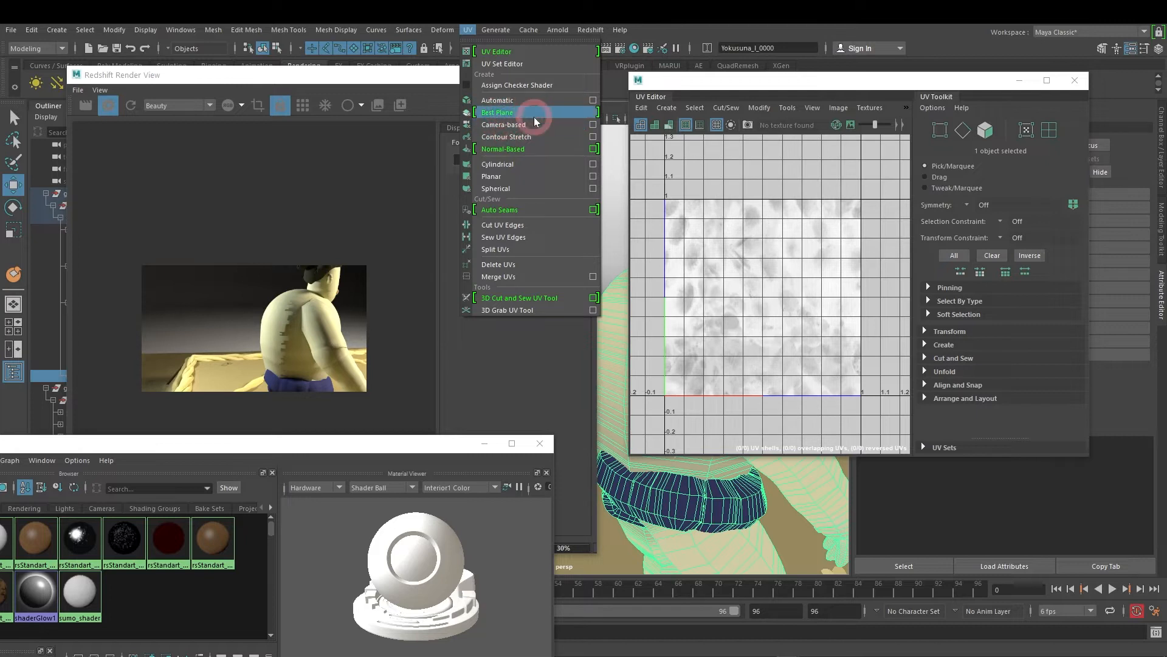
left_click(497, 103)
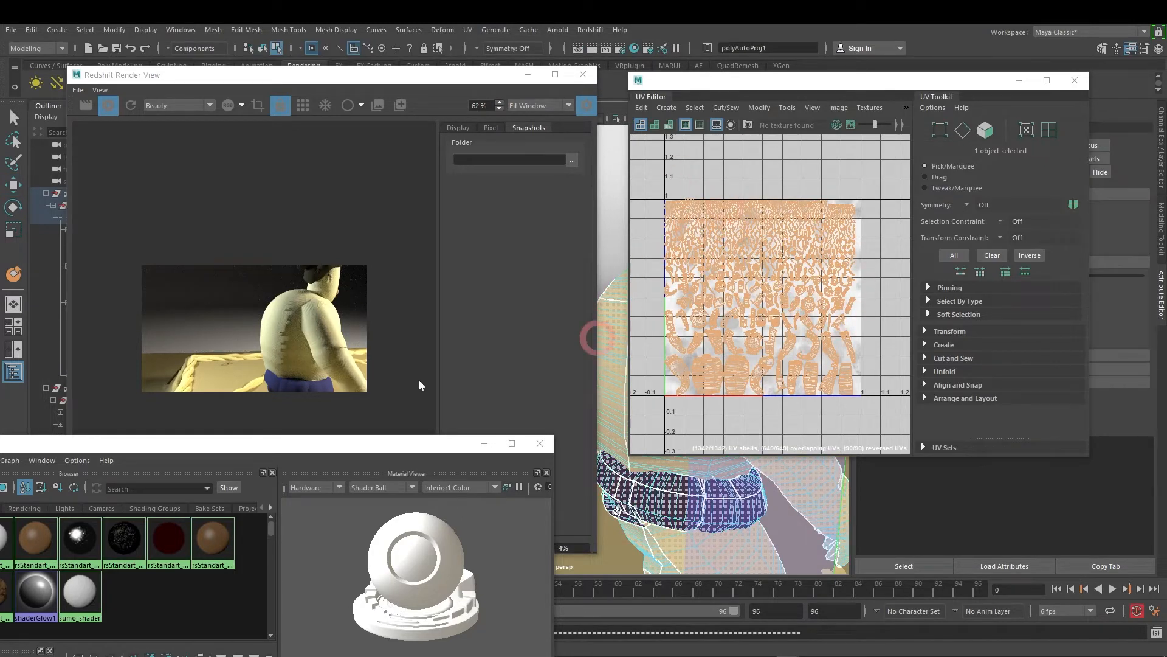
Step: Examine the fingerprint bump on the wrestler's belly, back and head in the live Redshift render from several angles
scroll(298, 325, "up", 1)
left_click_drag(747, 537, 533, 175, "alt")
middle_click_drag(653, 517, 672, 500, "alt")
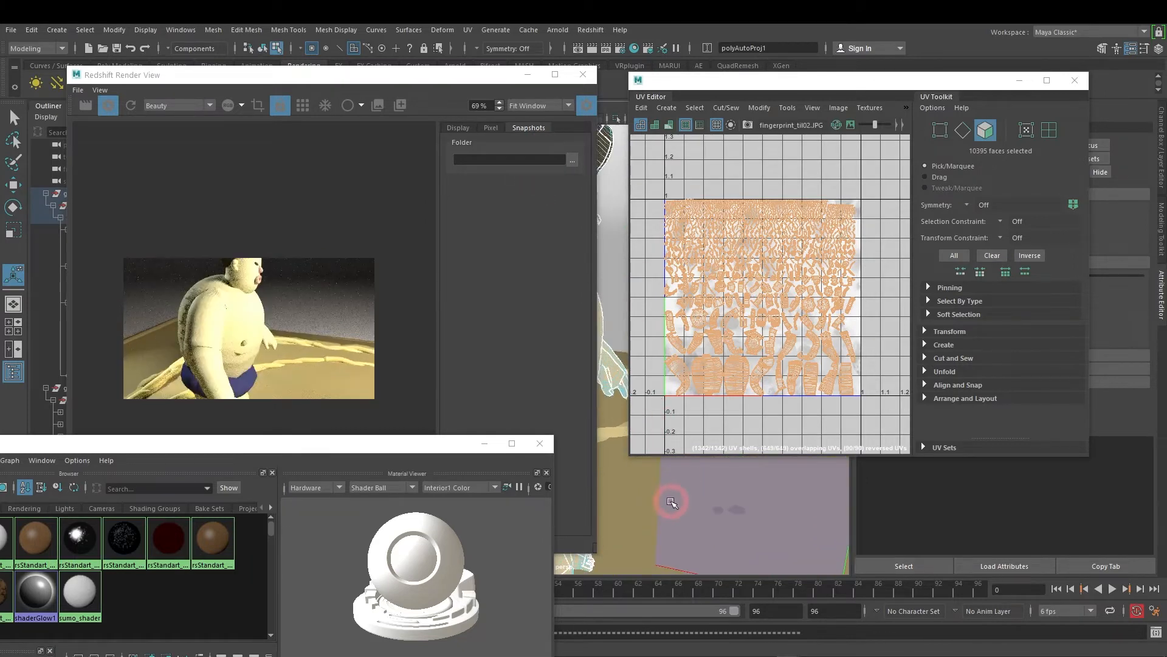
right_click_drag(672, 501, 419, 372, "alt")
left_click(408, 243)
scroll(307, 316, "up", 3)
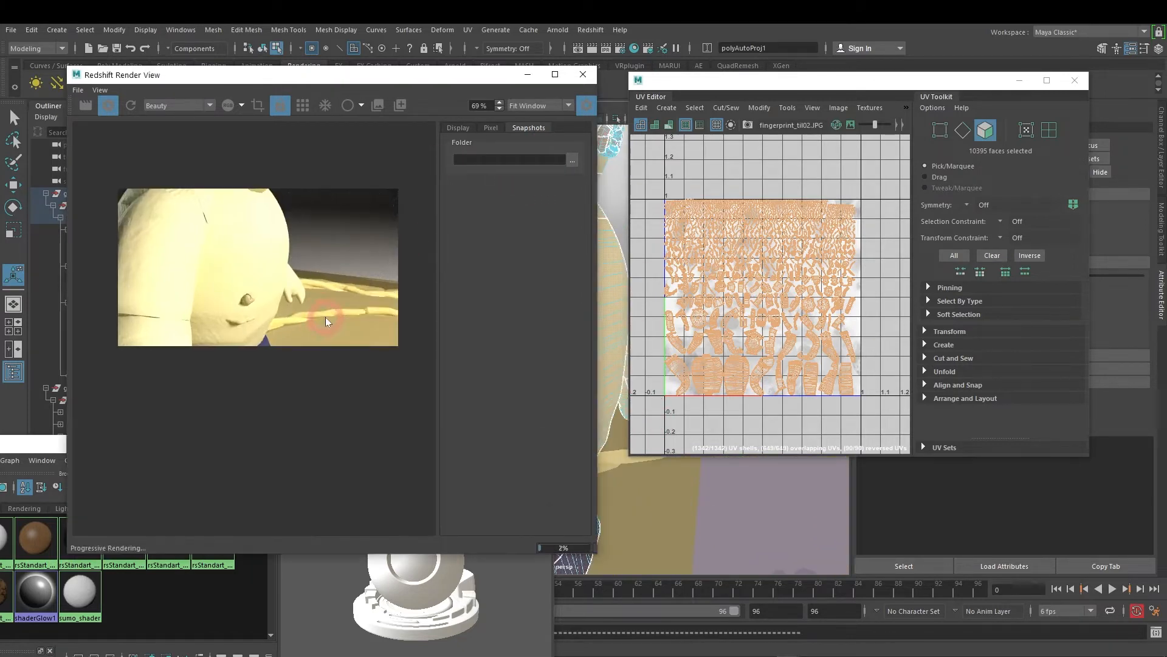
mouse_move(731, 531)
left_mouse_down("alt")
mouse_move(709, 533)
mouse_move(724, 528)
left_mouse_up("alt")
right_click_drag(724, 529, 671, 307, "alt")
left_click(434, 360)
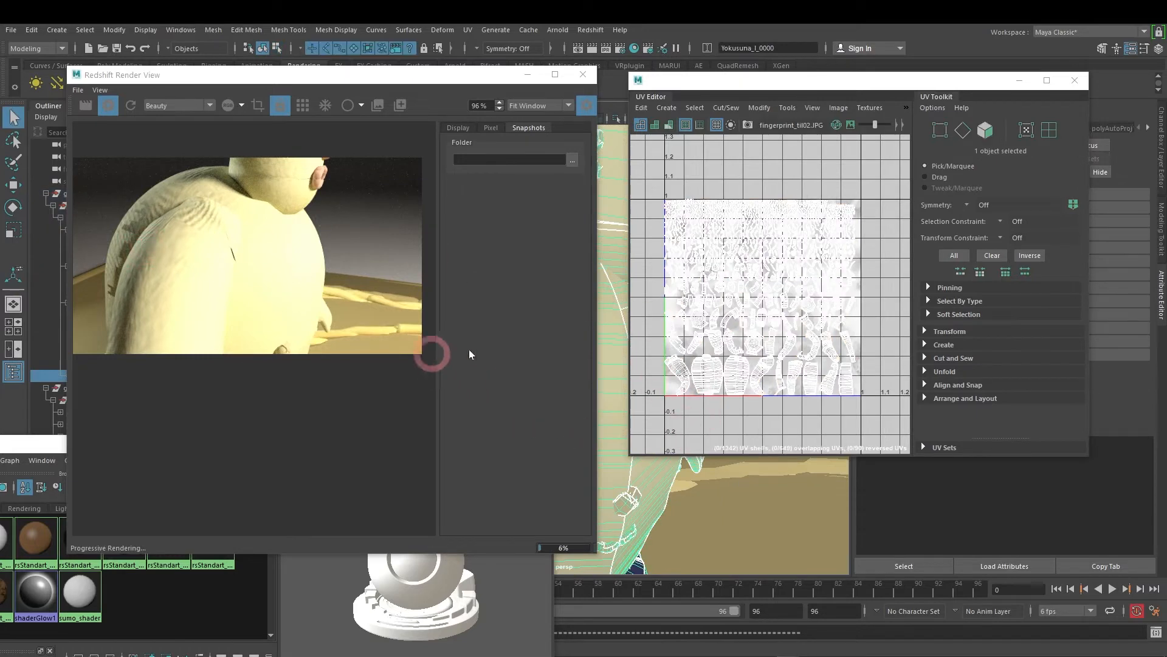
left_click_drag(712, 493, 705, 419, "alt")
left_click_drag(484, 75, 547, 108)
left_click_drag(450, 229, 278, 519)
left_click(836, 535)
left_click_drag(836, 535, 808, 520, "alt")
left_click(491, 175)
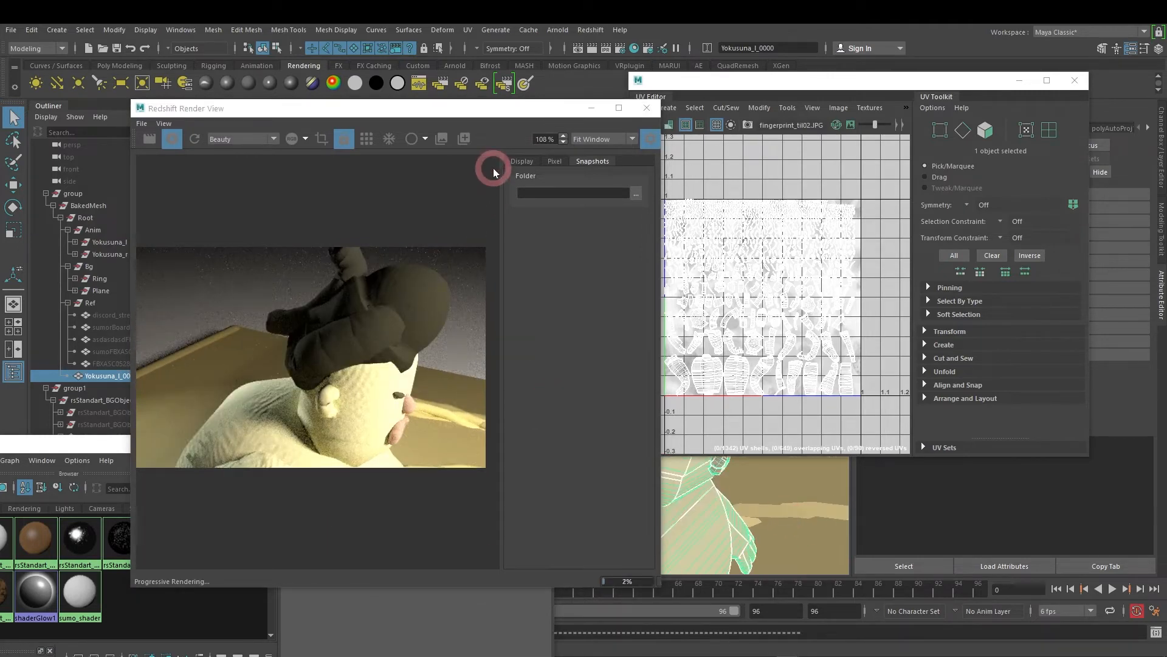
Step: Move the Redshift Render View aside, place the UV Editor over the viewport's far side and minimize Hypershade
left_click_drag(486, 113, 1166, 389)
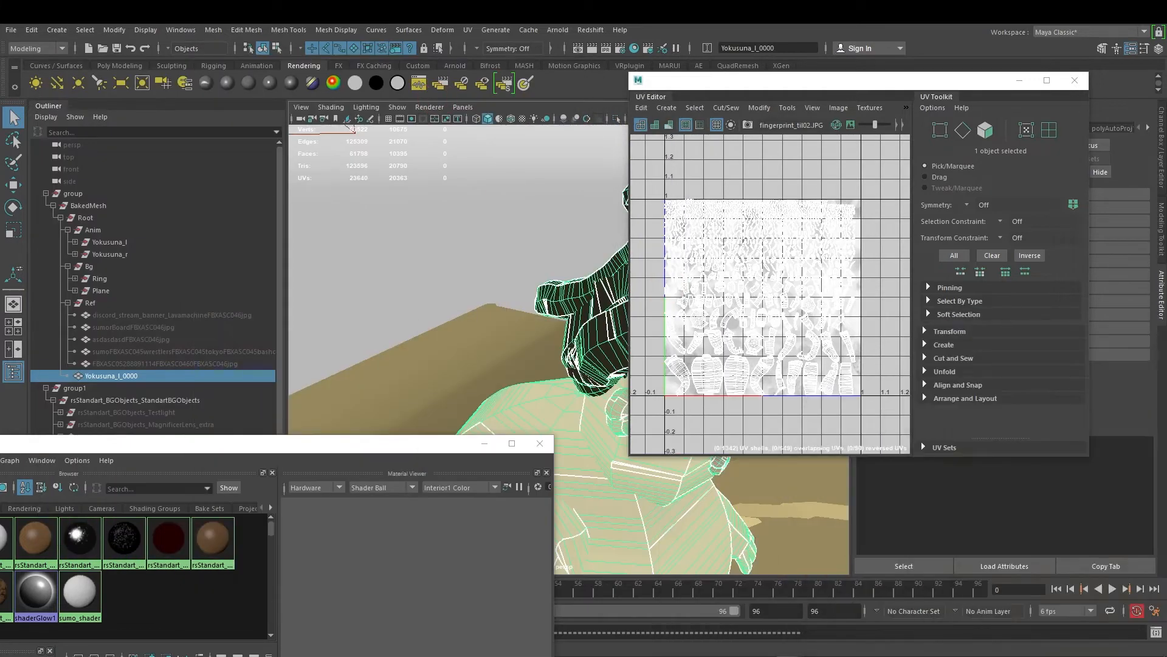
left_click_drag(385, 444, 537, 86)
left_click_drag(863, 79, 834, 79)
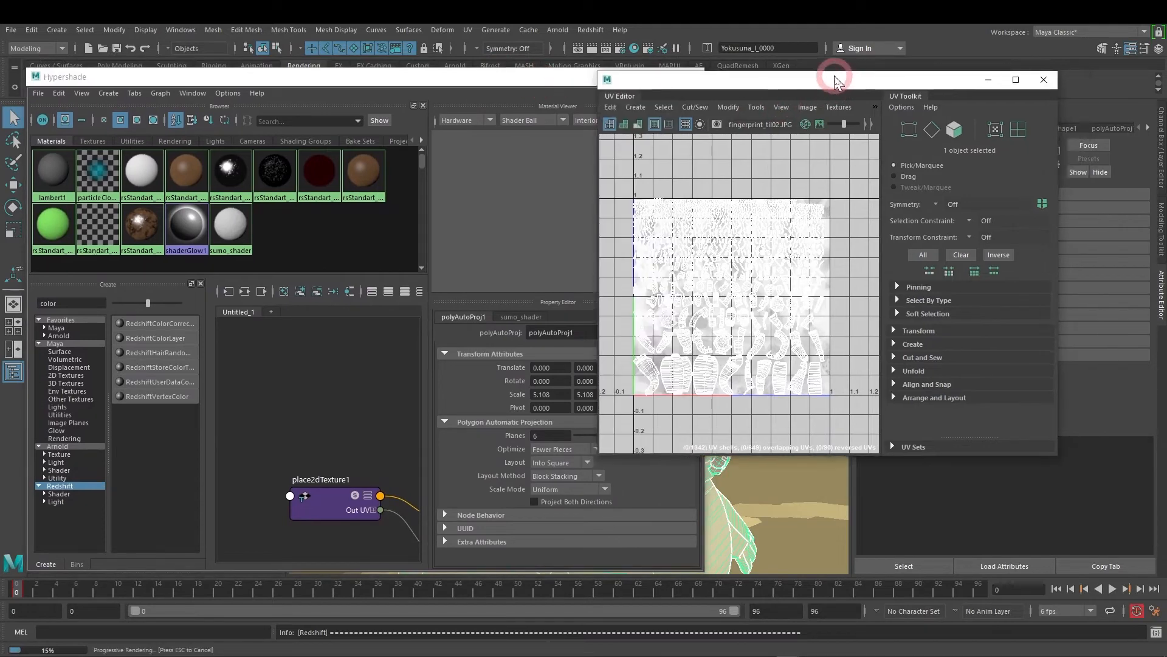
left_click_drag(529, 77, 508, 71)
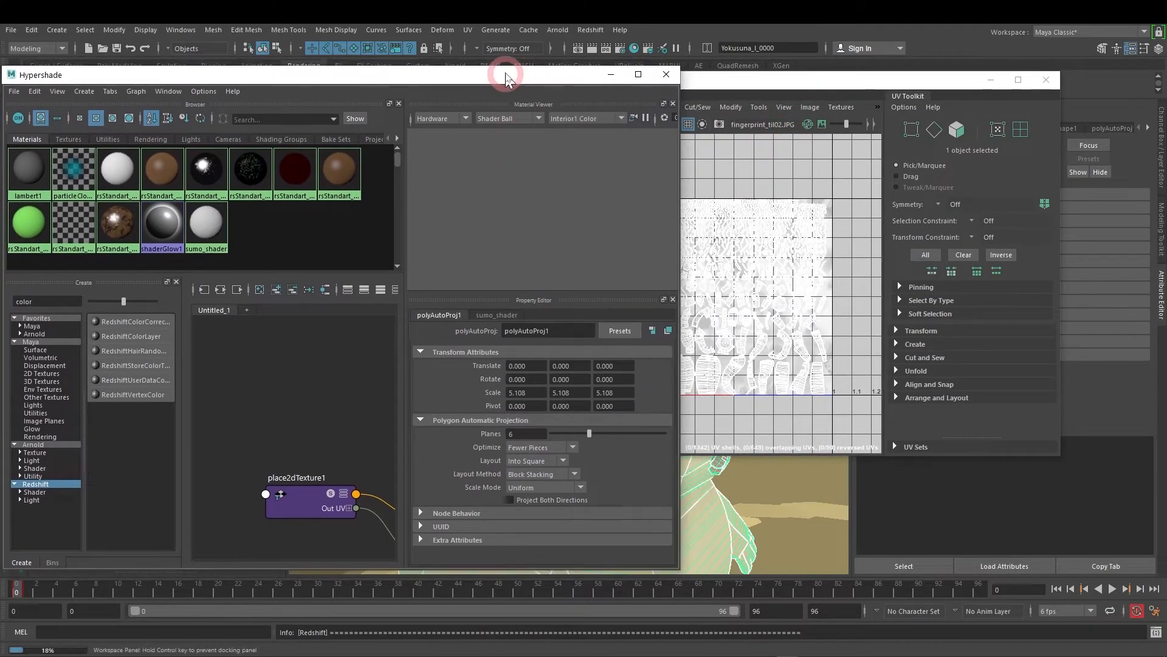
left_click_drag(759, 81, 772, 82)
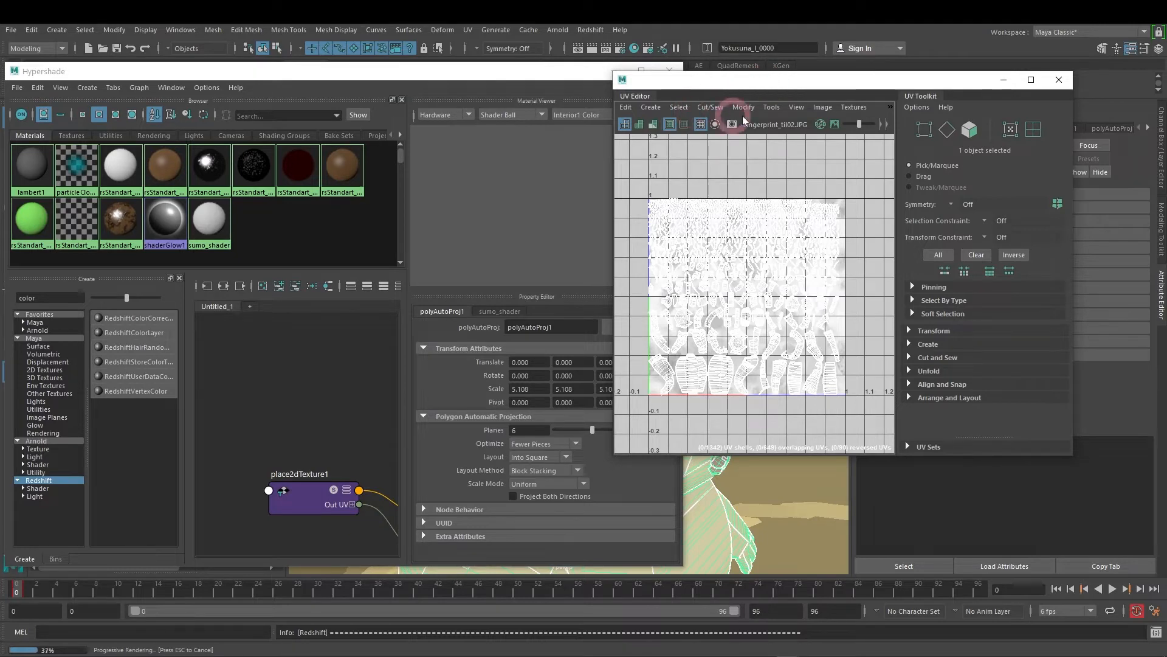
left_click_drag(568, 67, 529, 126)
left_click(507, 96)
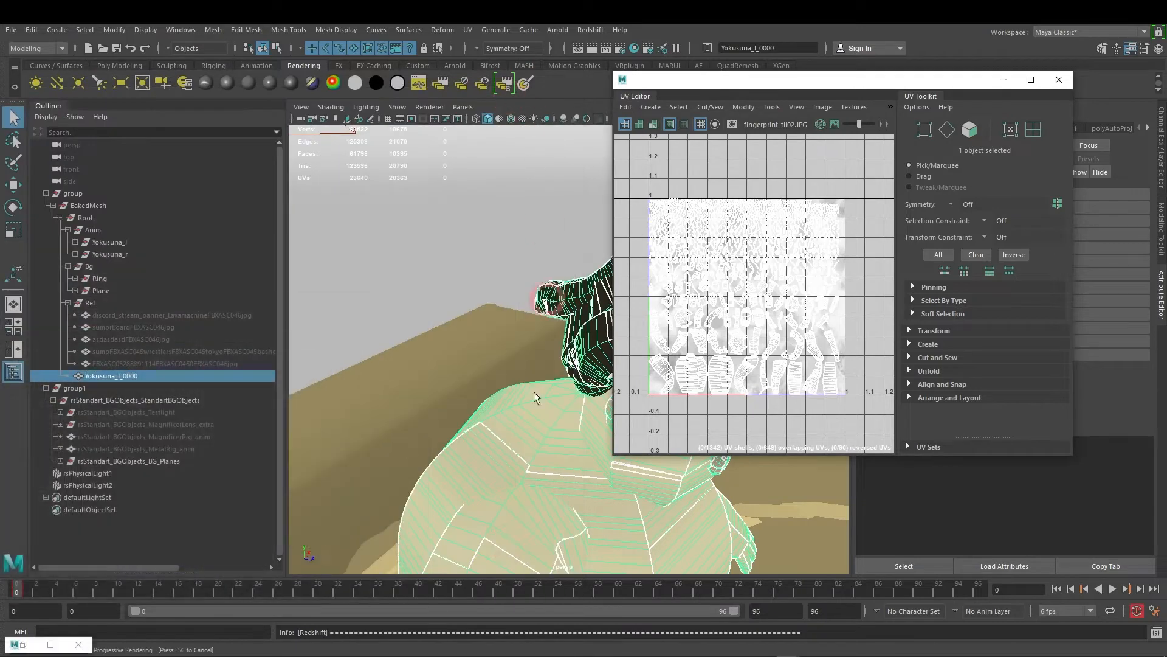
Step: Bring the Redshift Render View back beside the wrestler and select all geometry in the scene by type
scroll(632, 531, "down", 3)
left_click_drag(578, 464, 504, 422, "alt")
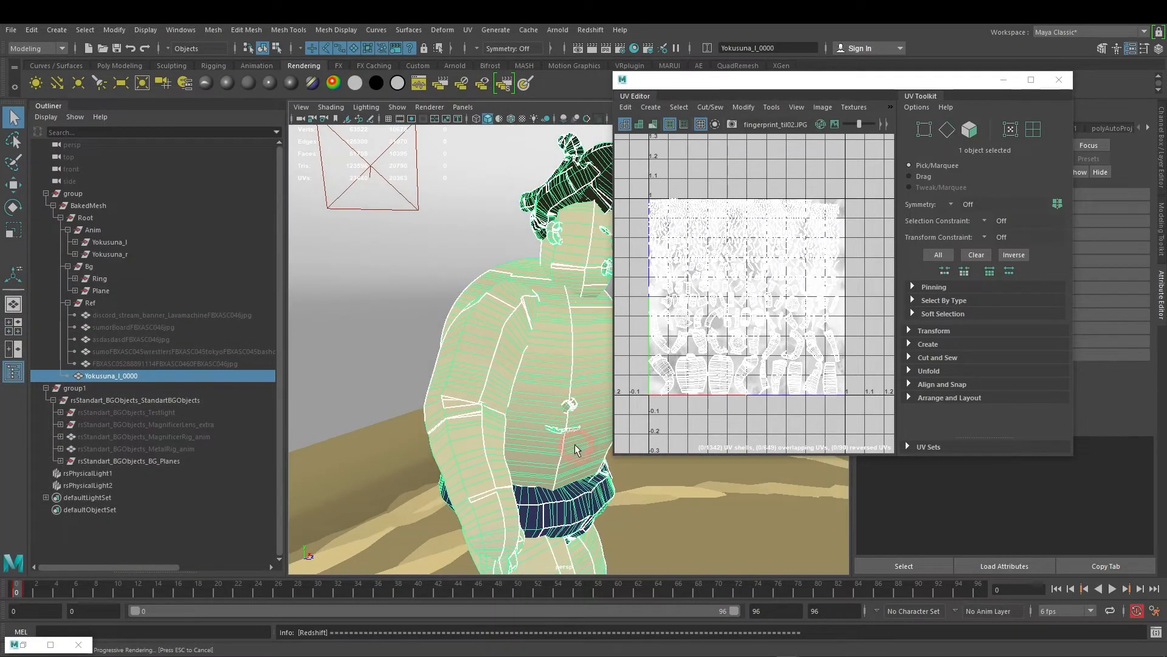
left_click_drag(504, 353, 528, 363, "alt")
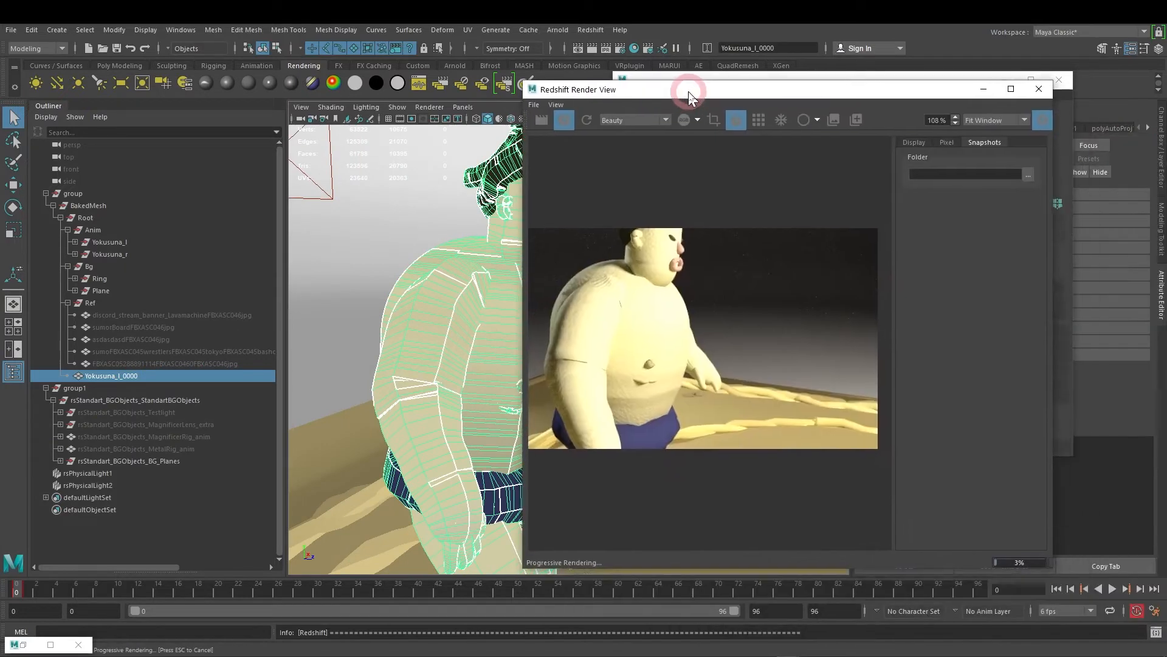
left_click(85, 30)
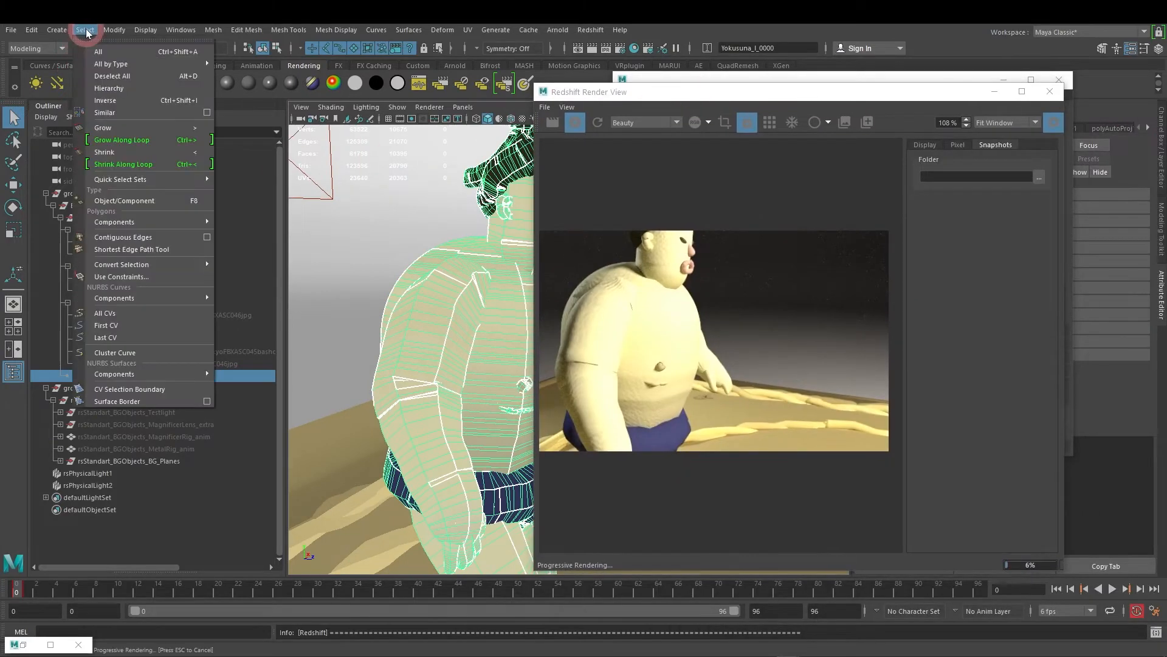
mouse_move(131, 64)
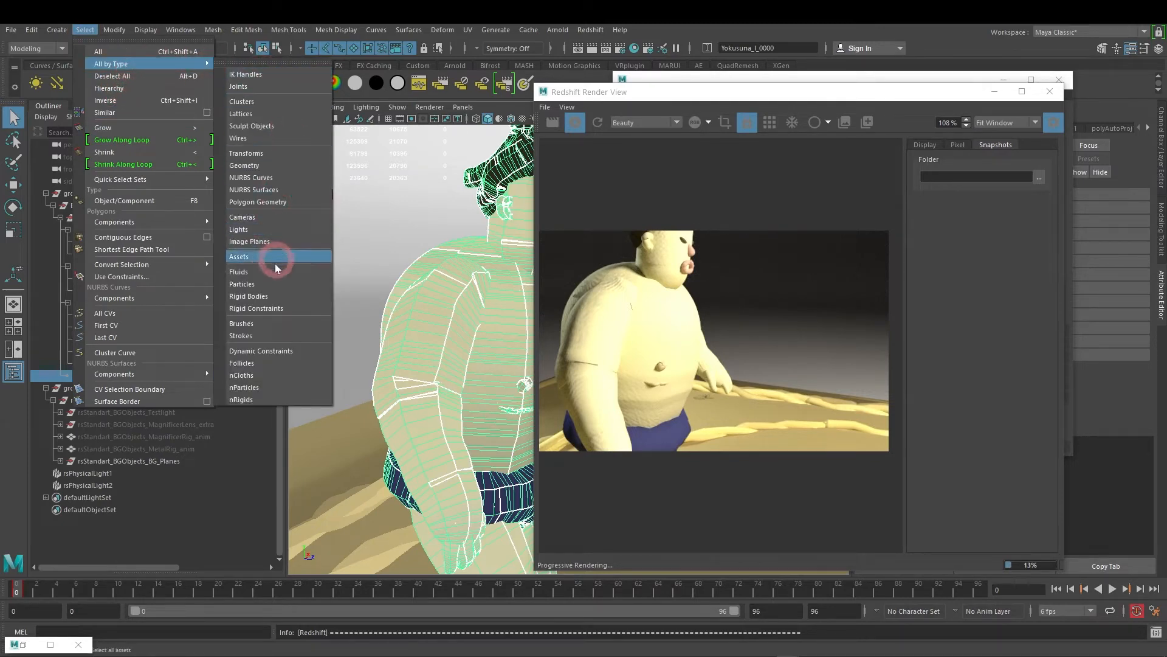
left_click(262, 167)
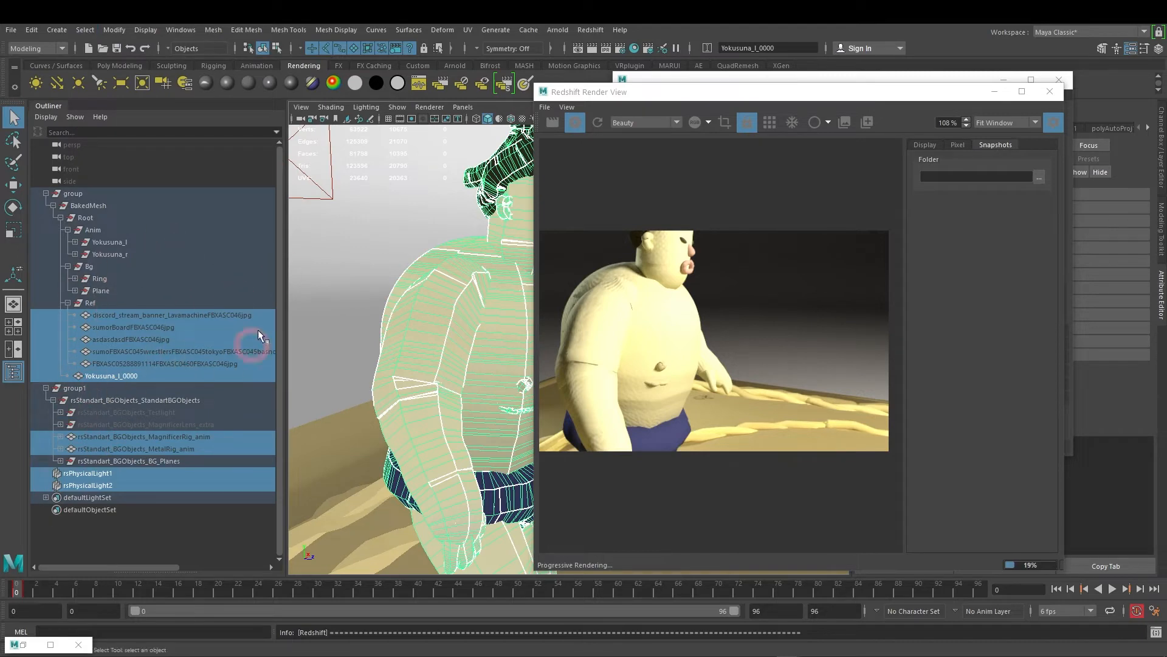
left_click(85, 31)
left_click(498, 383)
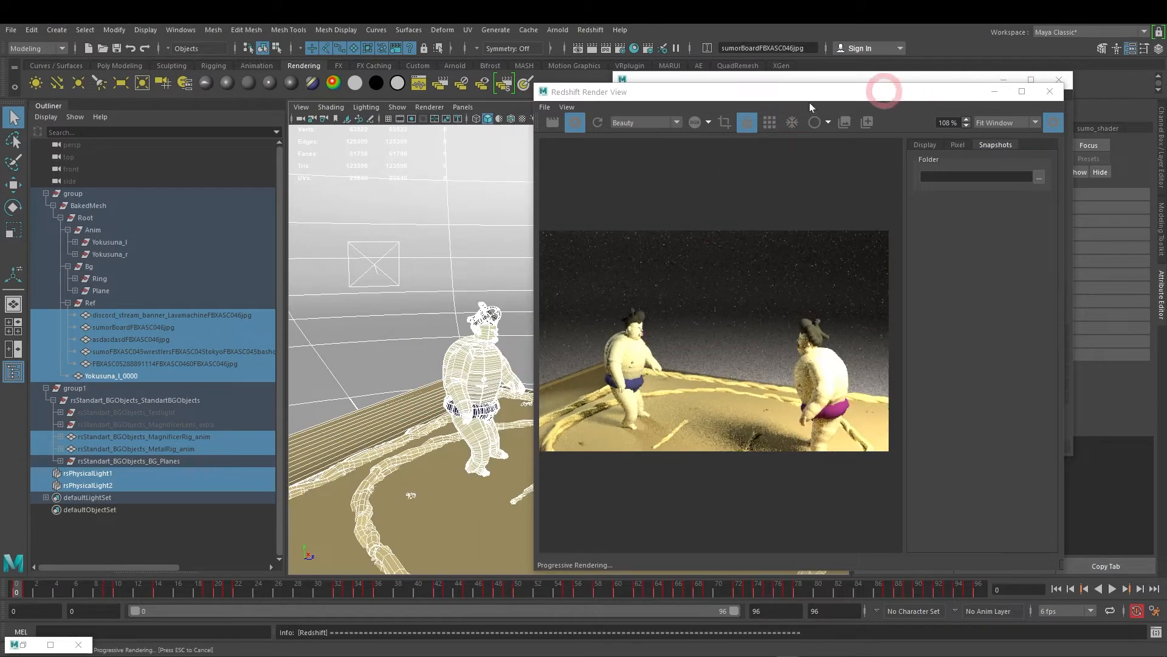
Step: Stop the Redshift IPR render and try to apply automatic UV mapping to all selected geometry
left_click(576, 123)
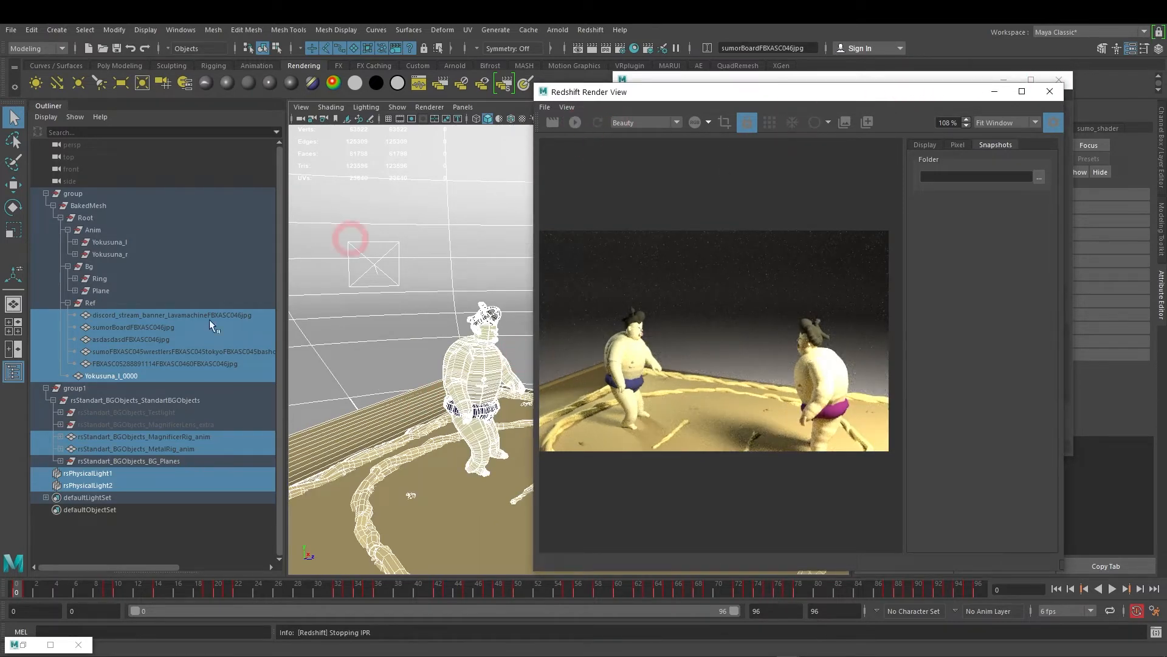
left_click(559, 31)
left_click(591, 30)
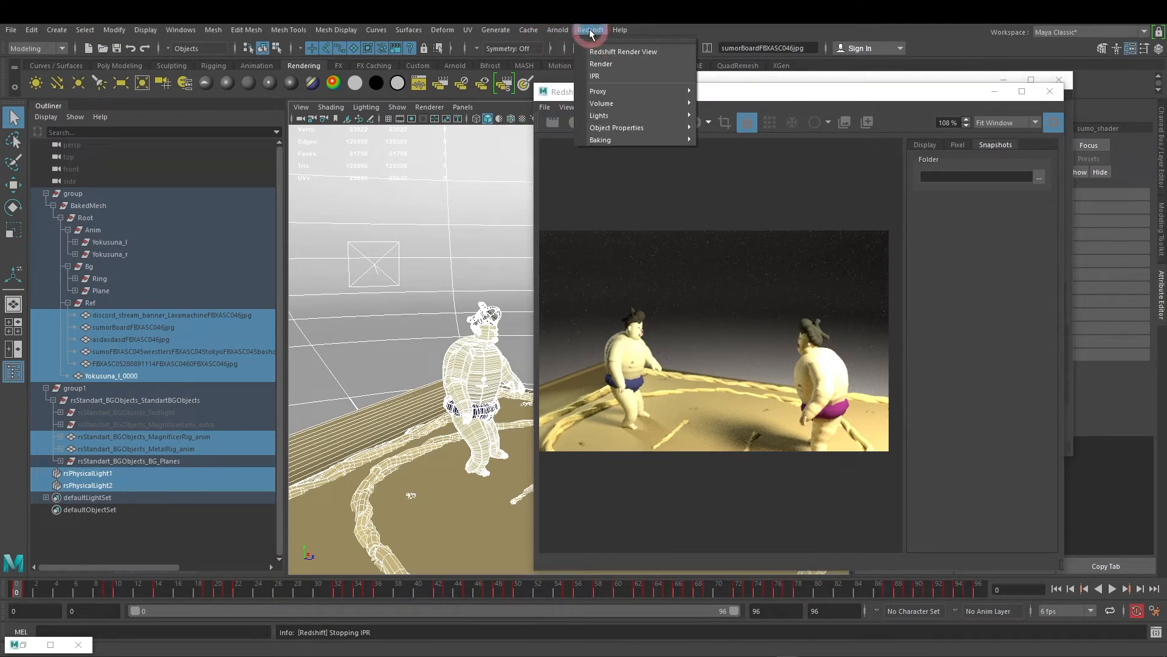
mouse_move(468, 30)
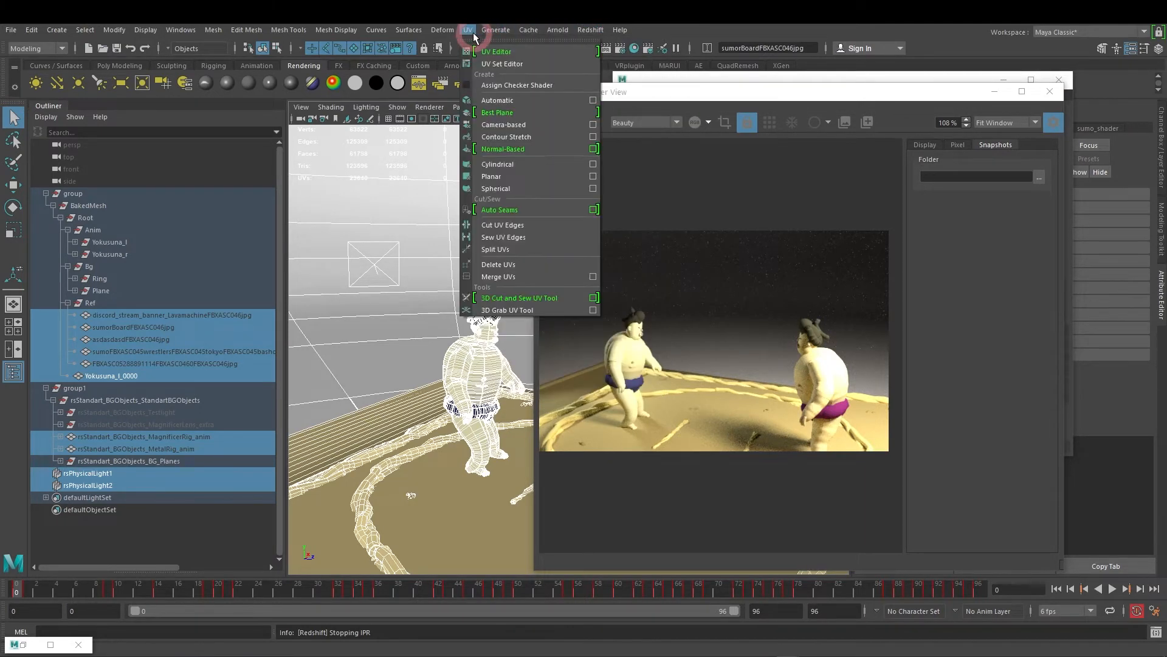
left_click(534, 100)
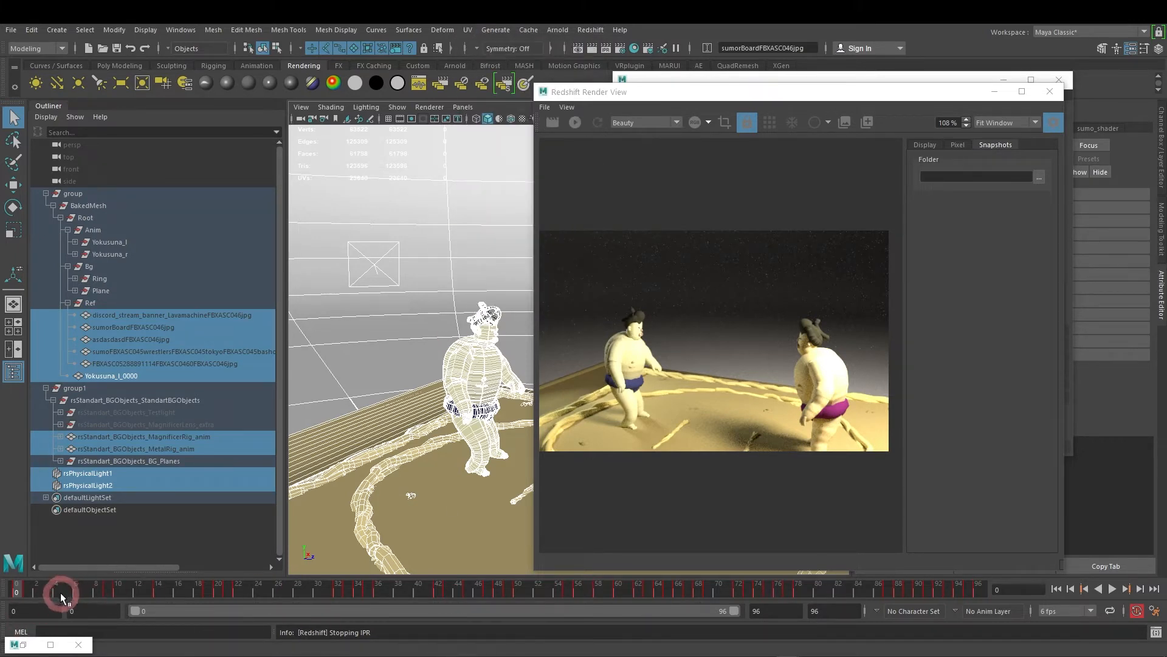
Step: Go to frame 3 with the UV Editor in view, and minimize the Redshift Render View
left_click_drag(859, 91, 703, 108)
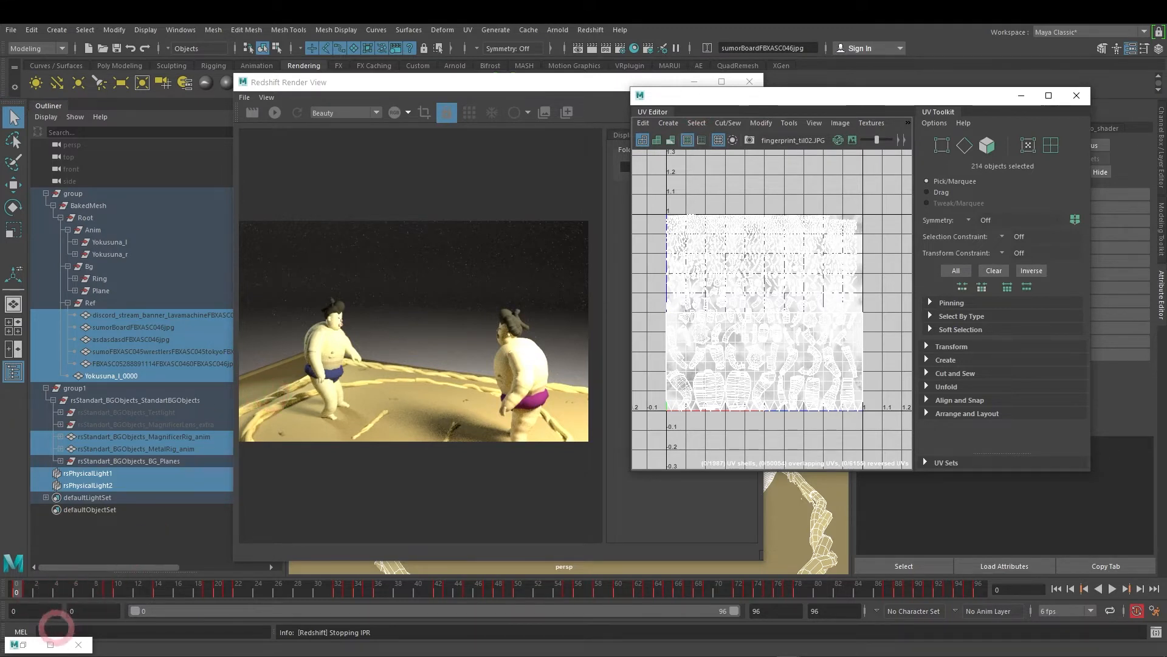
left_click(48, 590)
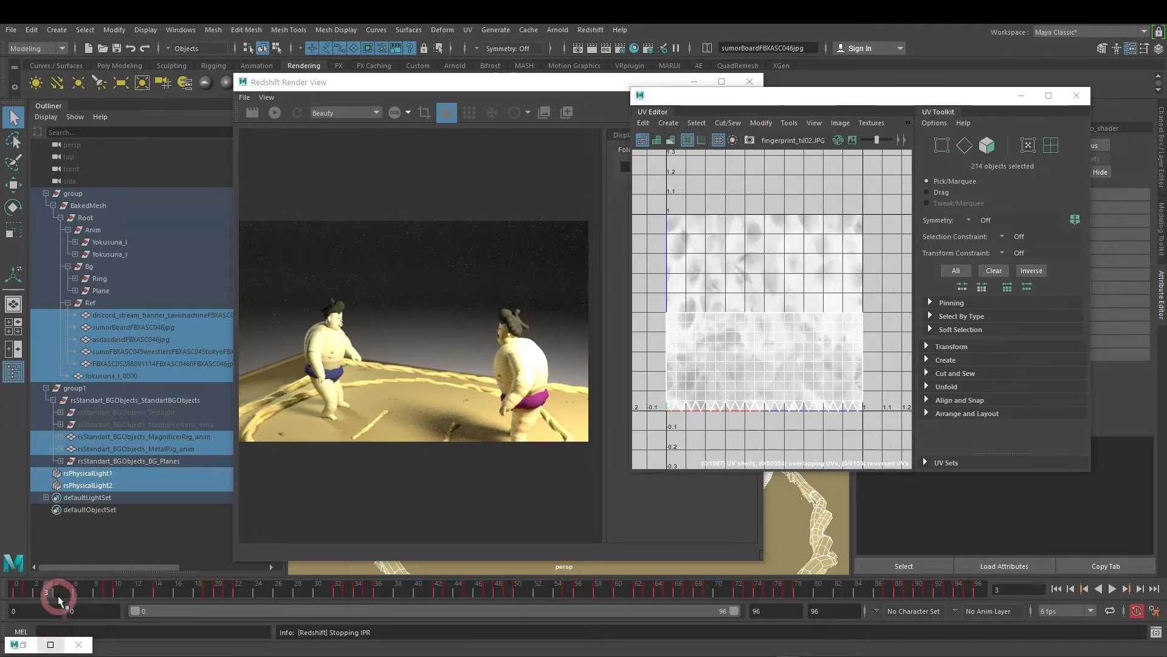
left_click_drag(520, 89, 400, 84)
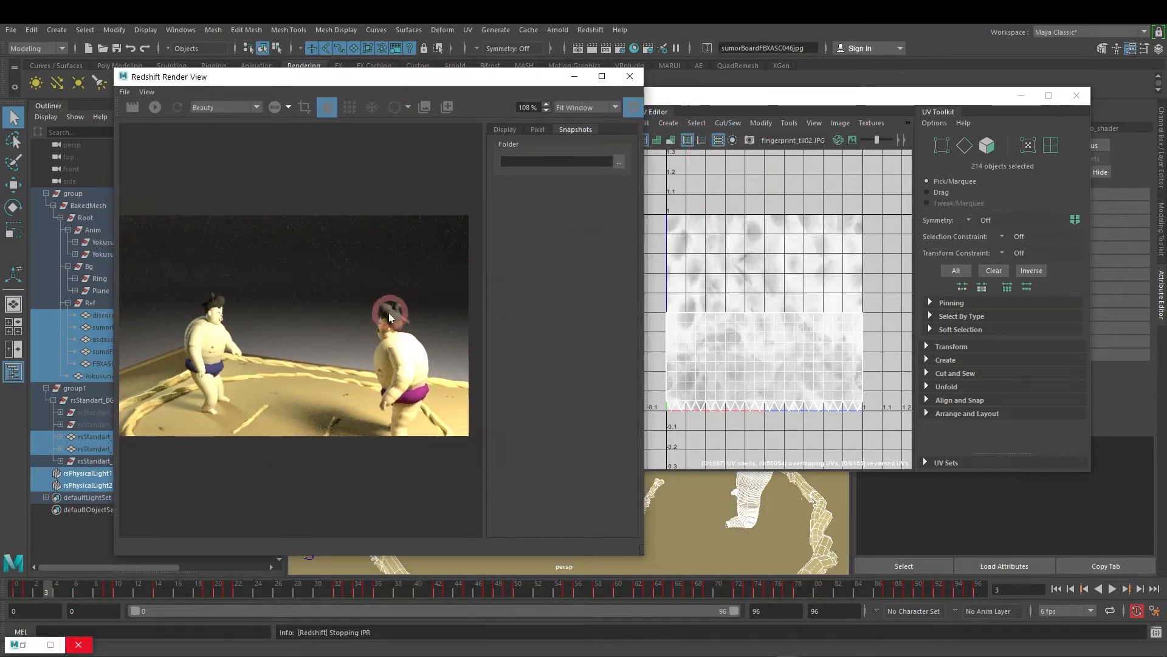
left_click(575, 76)
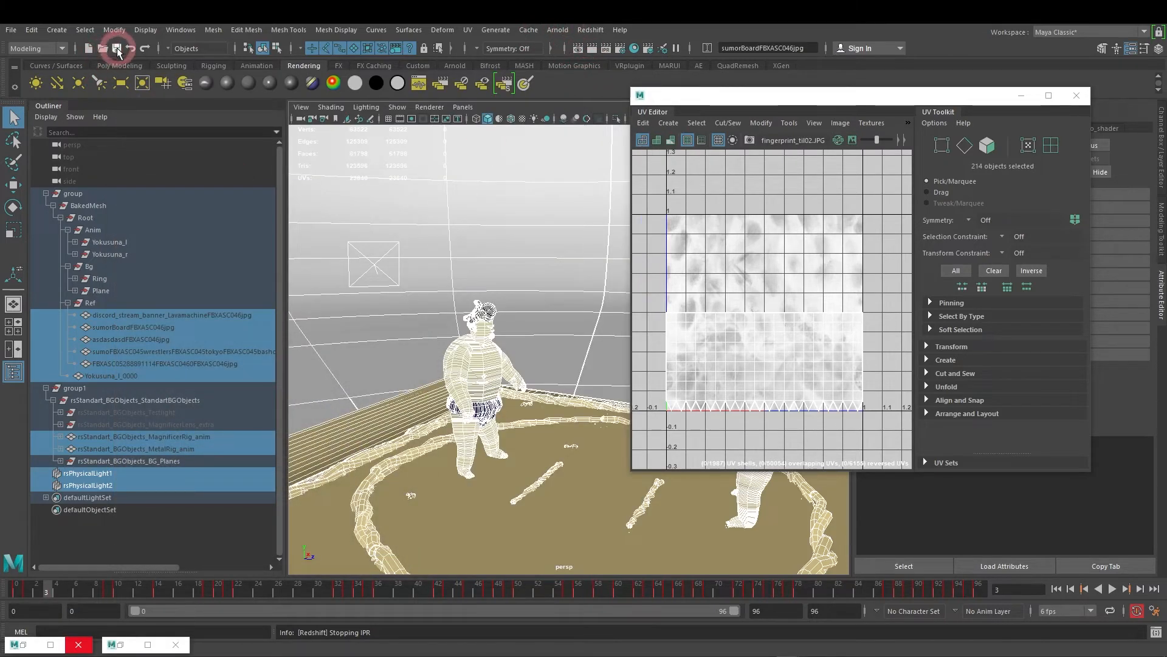
Step: Open the scene Sum_Yokosuna_Tutorial_UVmakeup.mb from the project's scenes folder
left_click(103, 50)
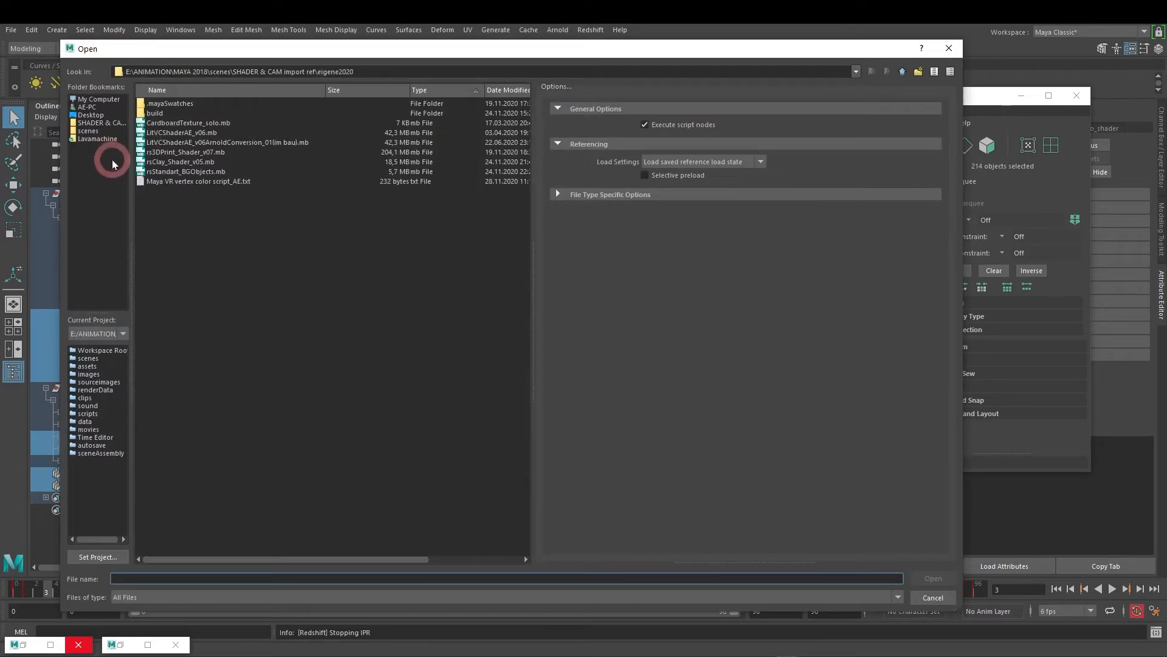
left_click(90, 359)
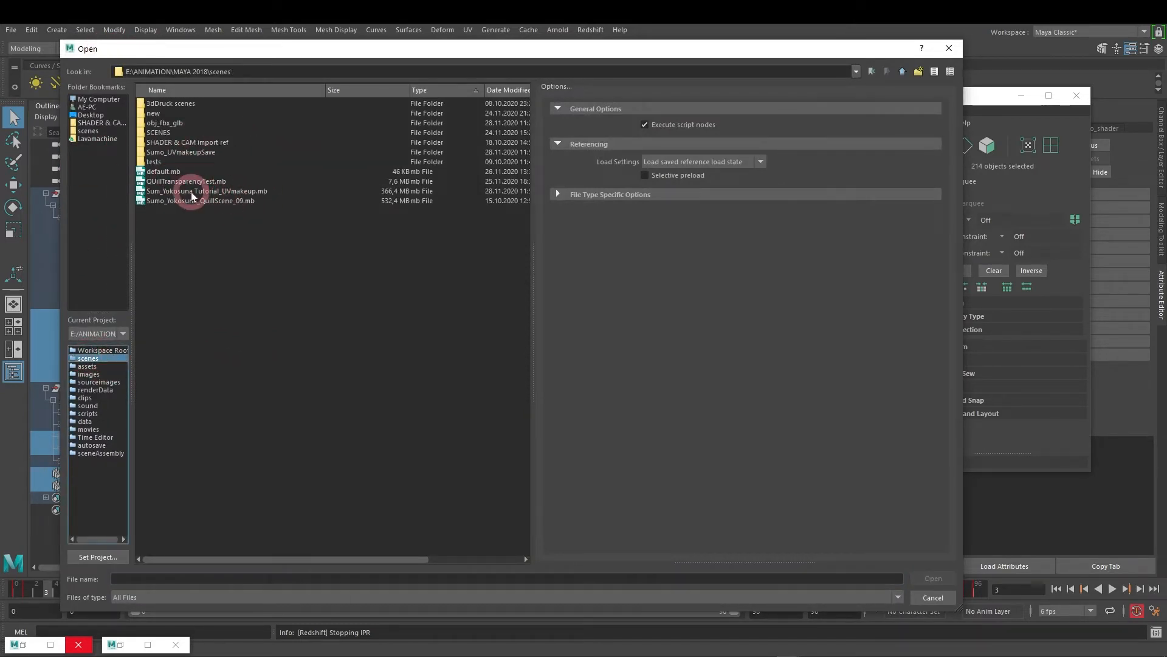
left_click(226, 191)
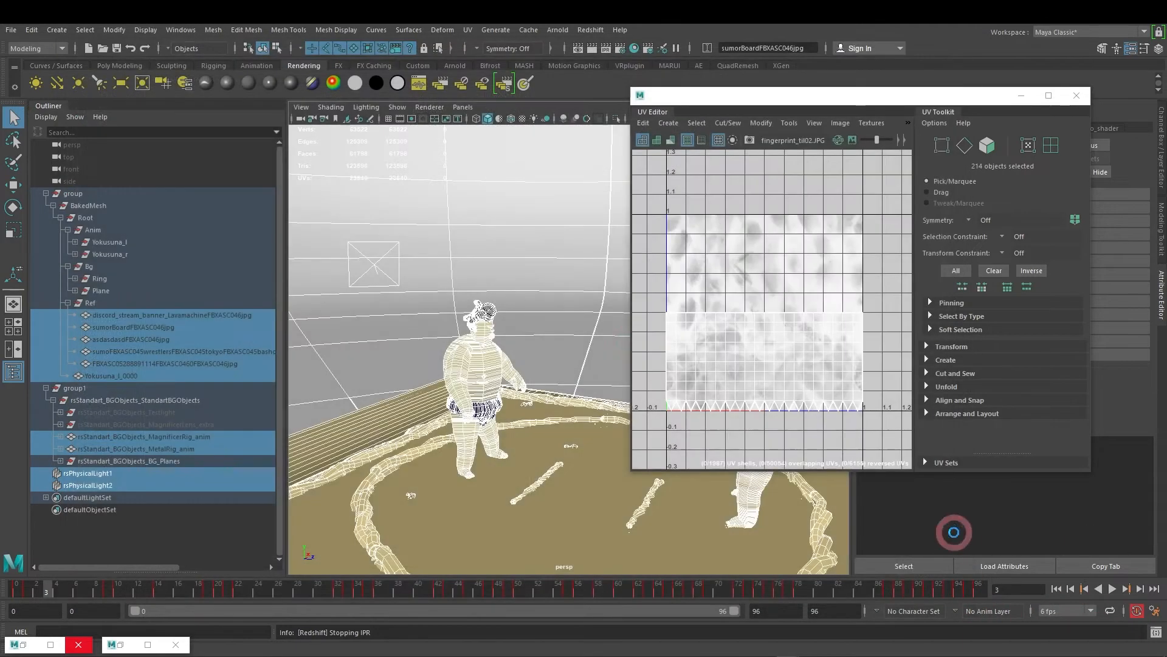
left_click(574, 349)
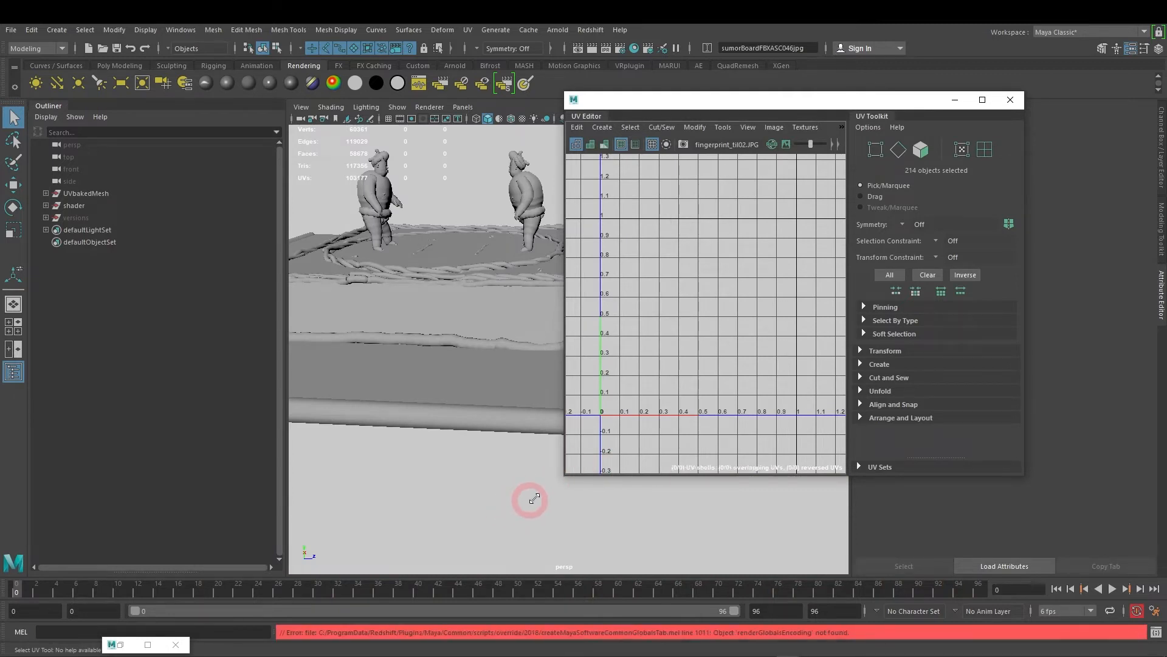
Step: Close the UV Editor covering the viewport of the opened scene
left_click_drag(527, 501, 537, 492)
left_click_drag(717, 104, 687, 188)
left_click(1000, 192)
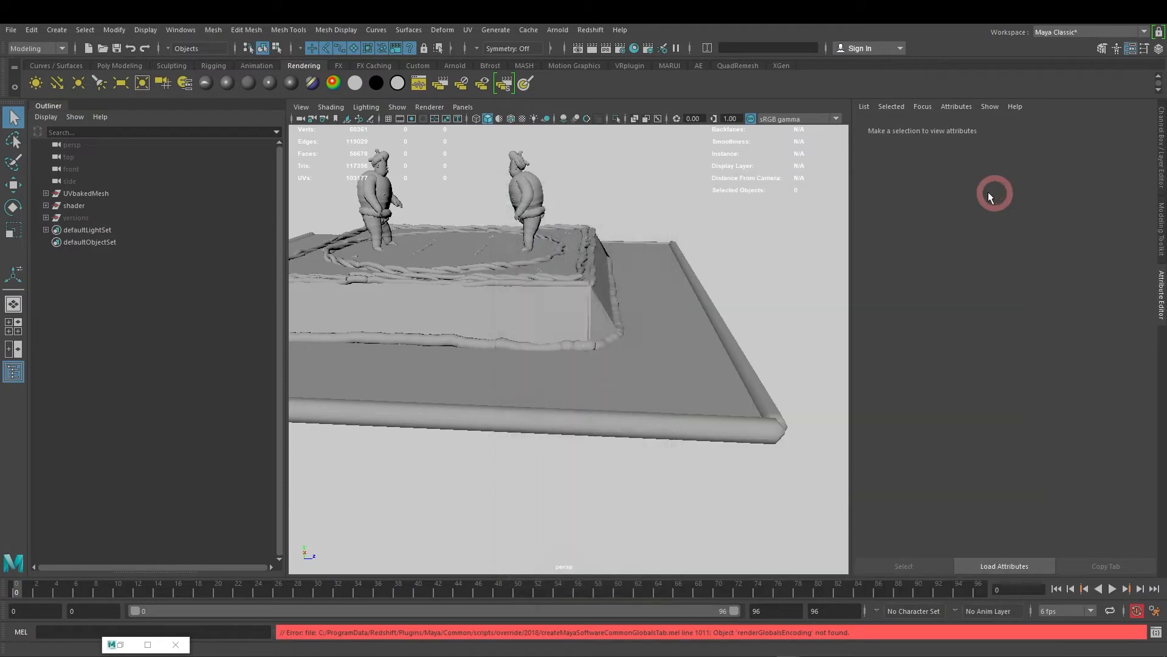
Step: Frame the ring with both wrestlers facing each other and close the minimized leftover window
left_click_drag(540, 318, 665, 372, "alt")
right_click_drag(665, 372, 596, 416, "alt")
scroll(657, 396, "down", 10)
left_click_drag(658, 396, 623, 358, "alt")
scroll(587, 372, "up", 5)
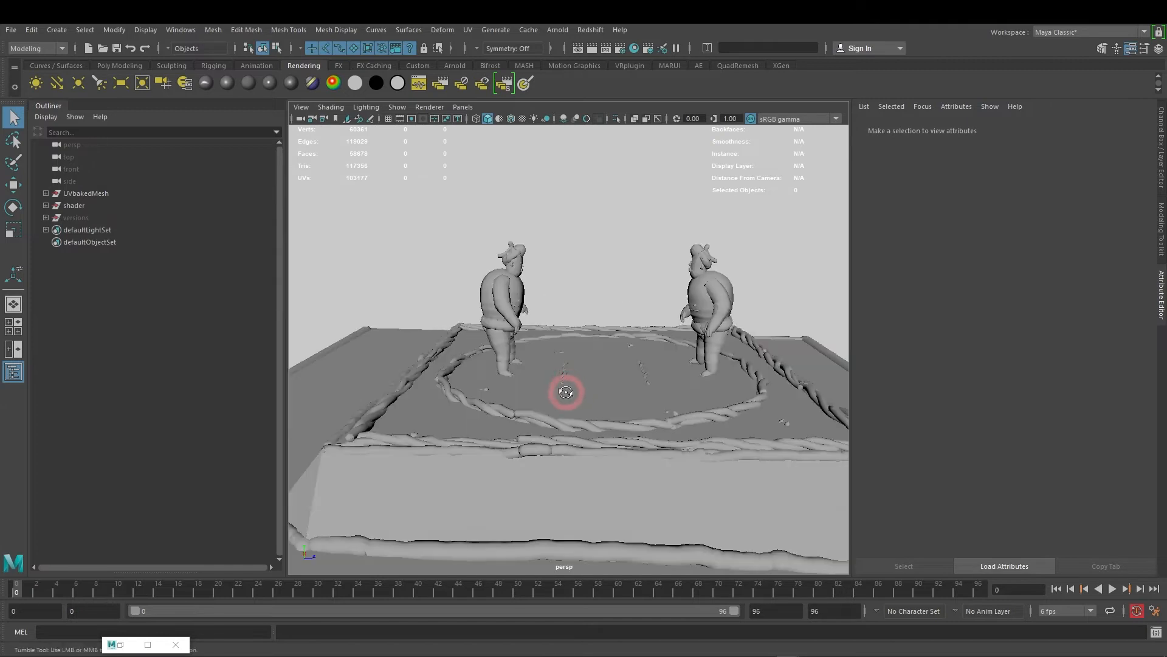
left_click_drag(565, 391, 608, 400, "alt")
left_click(153, 646)
left_click_drag(674, 30, 605, 87)
left_click(846, 87)
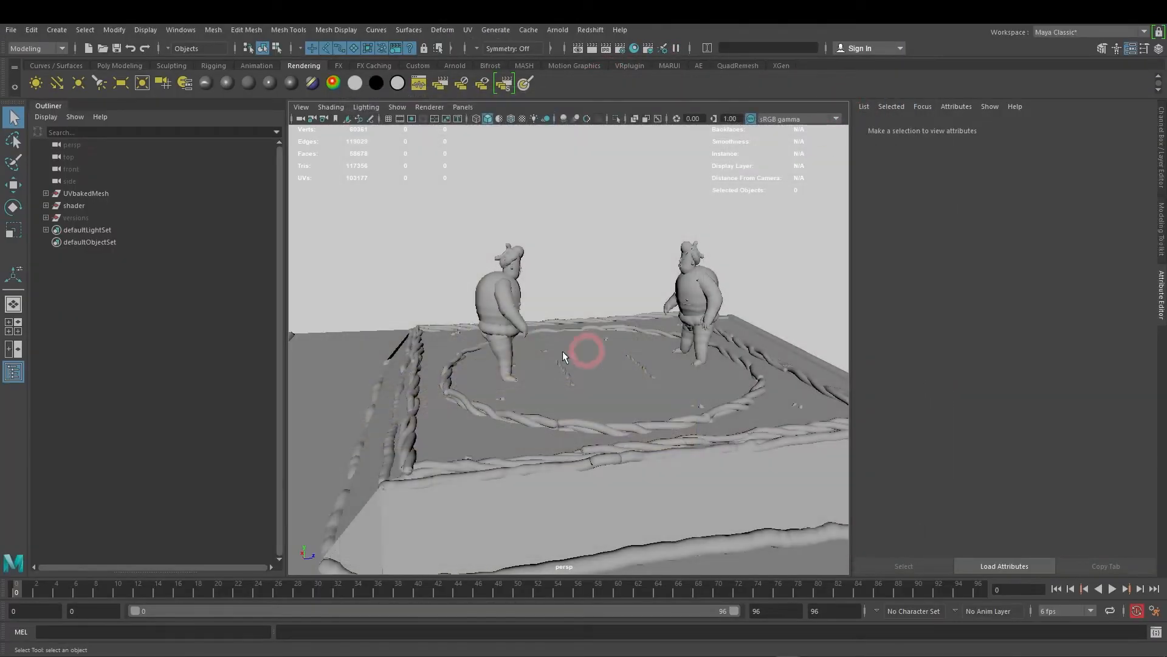
Step: Open the Color Set Editor with the foreground wrestler selected, show the scene's vertex colors, and close the editor
left_click(501, 310)
left_click(397, 82)
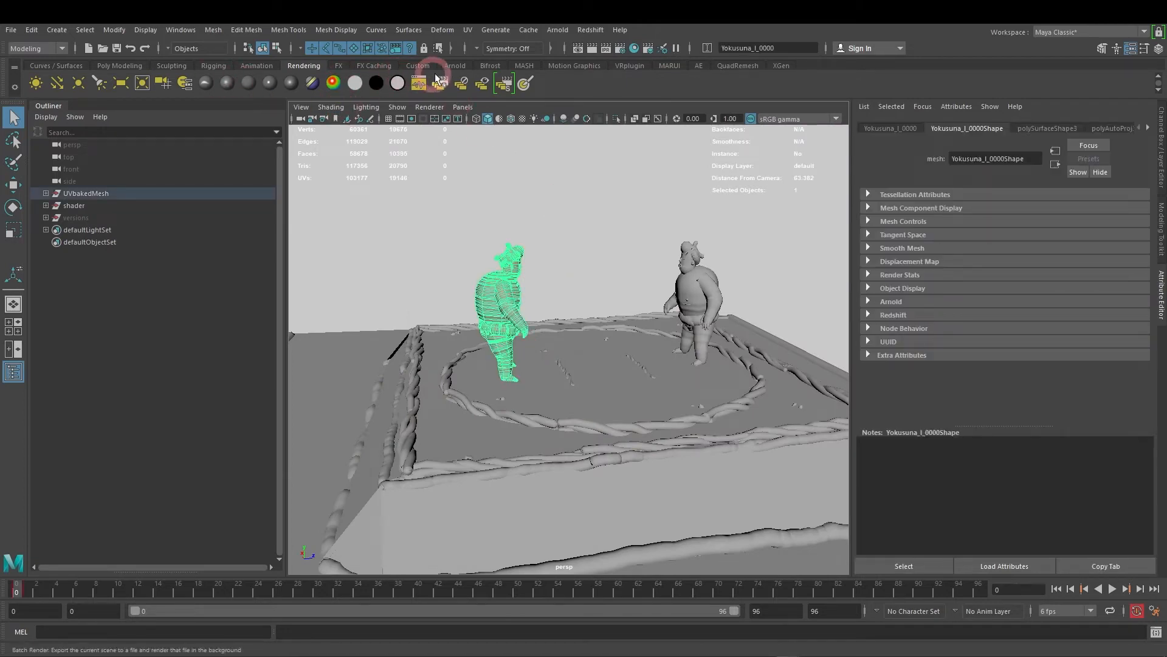
left_click(698, 67)
left_click(44, 83)
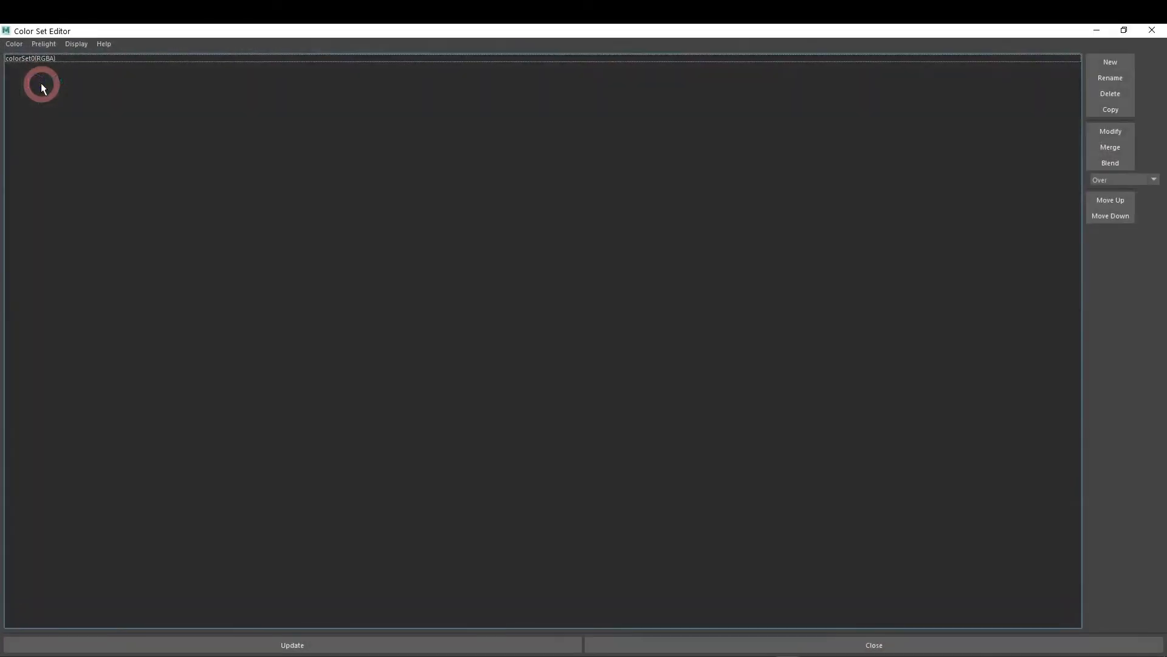
left_click_drag(986, 30, 700, 155)
left_click(824, 138)
left_click(814, 154)
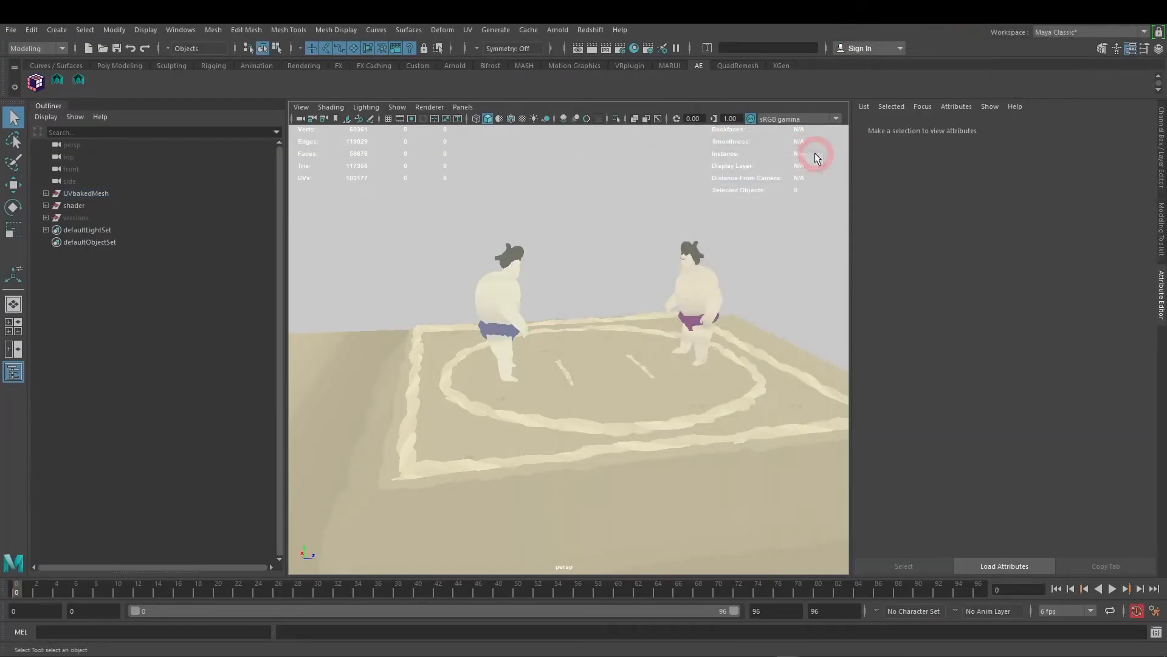
Step: Expand the versions and shader groups and unhide the Background object behind the ring
key("a")
scroll(608, 304, "up", 10)
left_click(68, 218)
left_click(47, 218)
left_click(46, 206)
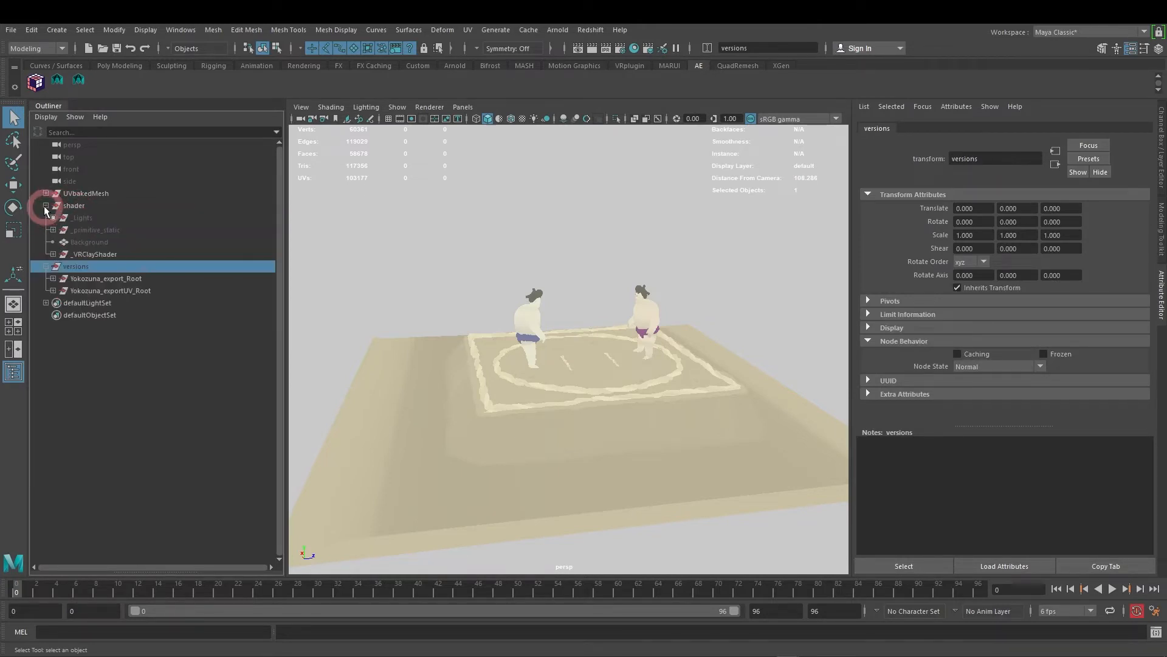
left_click(83, 242)
key("shift+h")
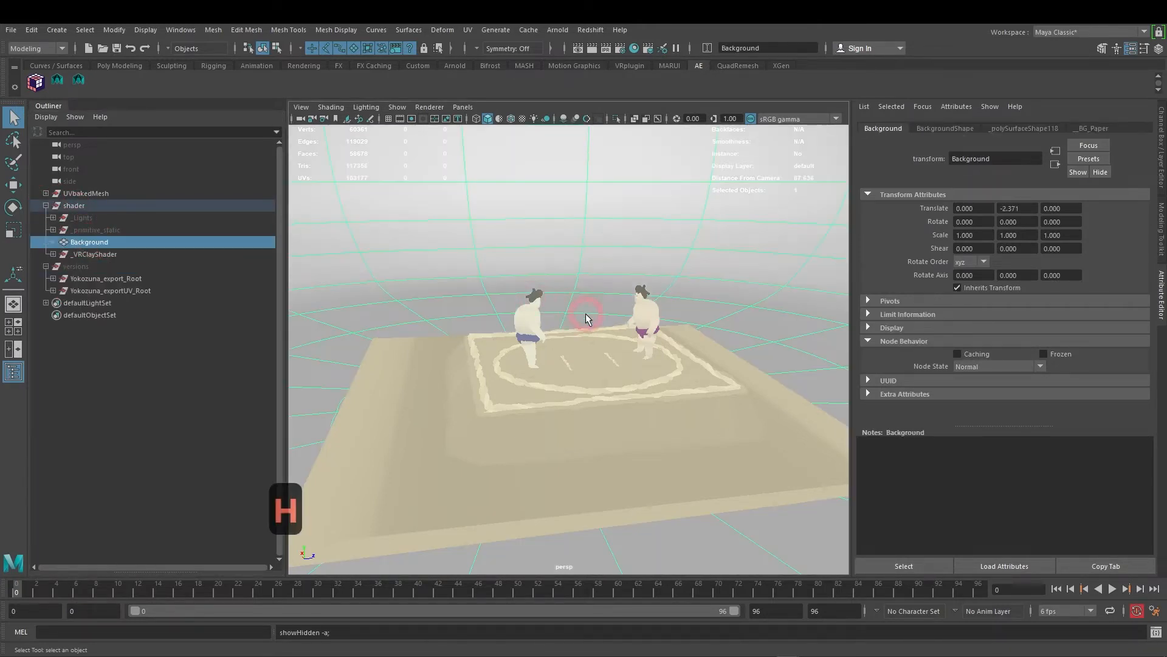
scroll(603, 308, "up", 5)
left_click_drag(648, 321, 585, 344, "alt")
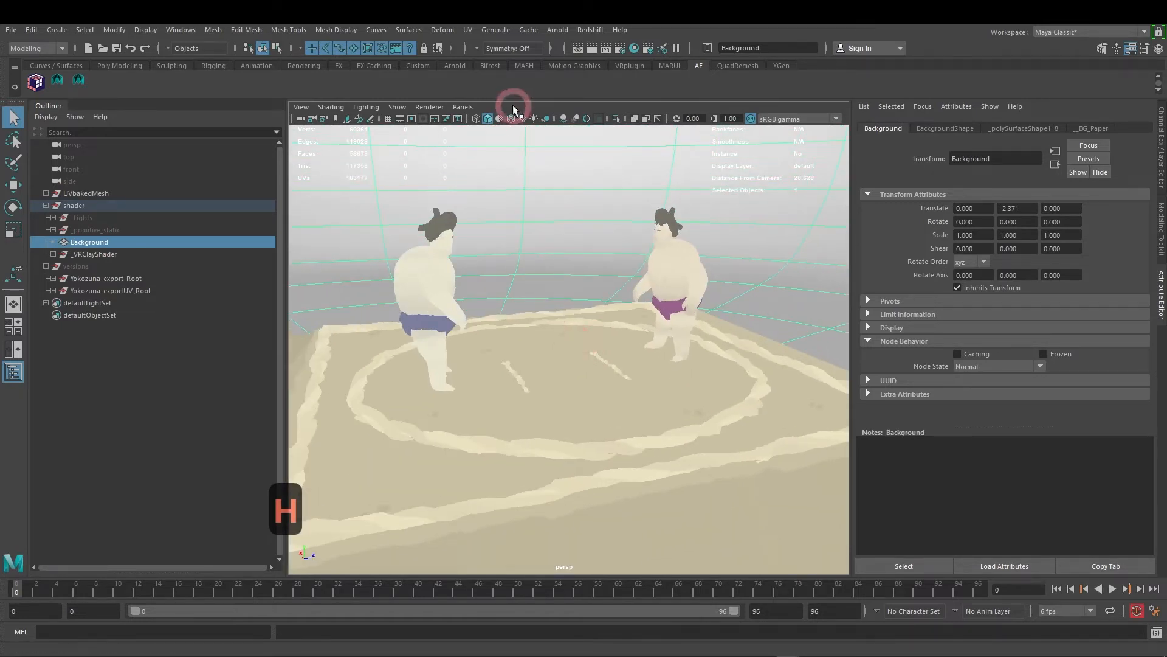
Step: Open the Hypershade and graph the input and output connections of the _rsClayVC_static material
left_click(421, 284)
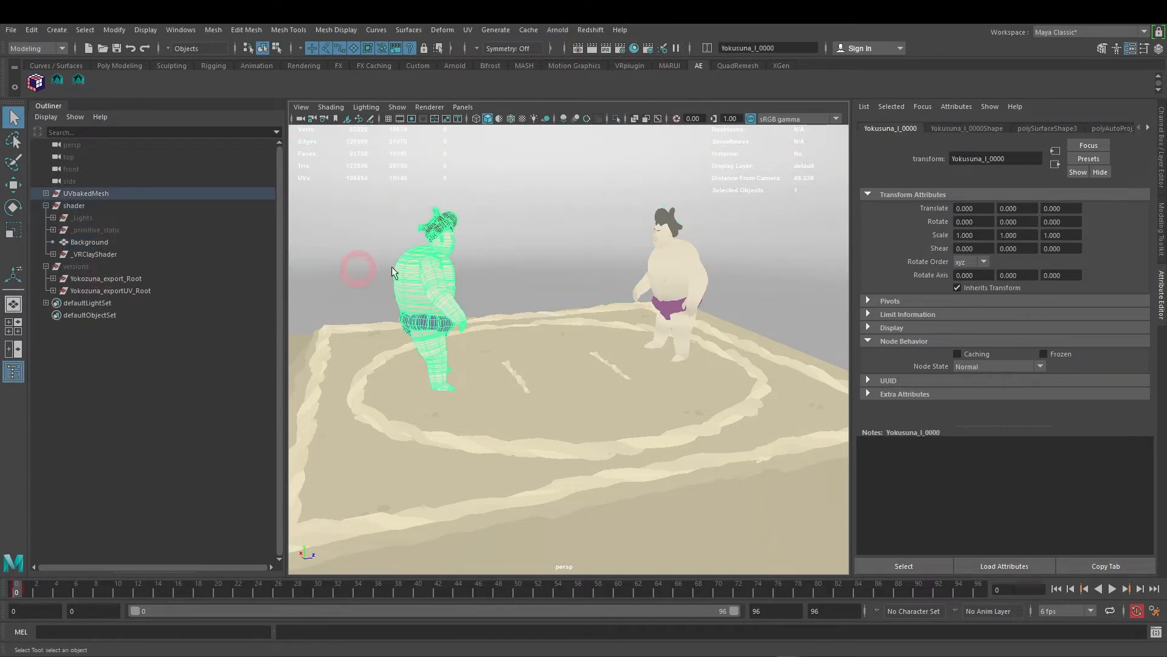
left_click(634, 48)
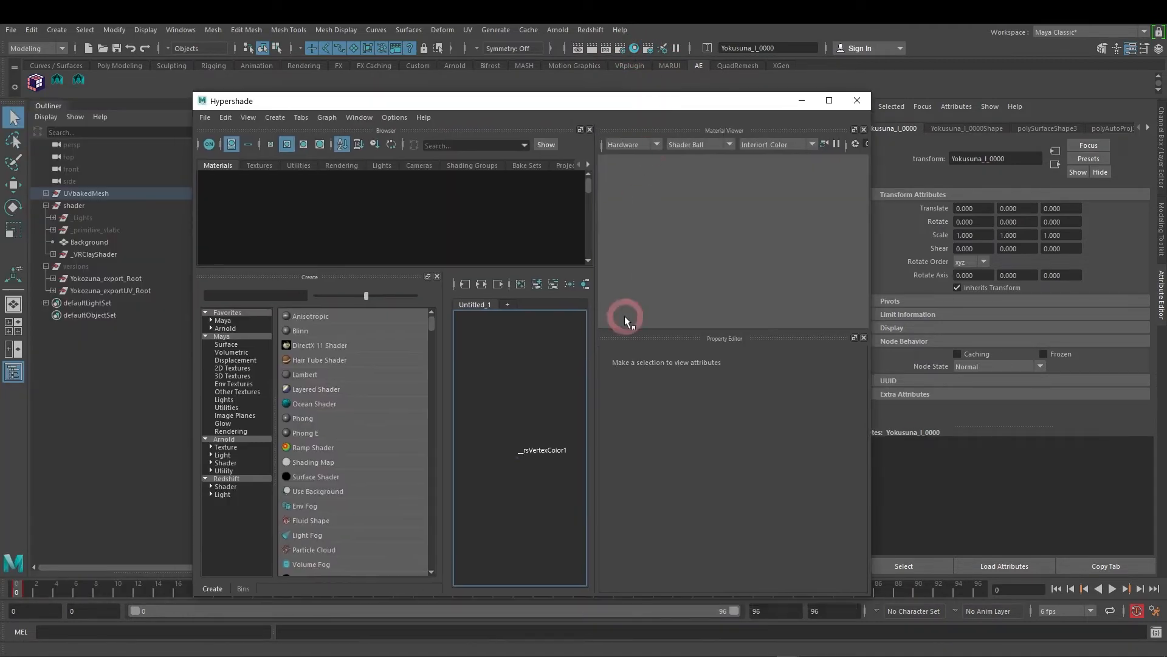
left_click(264, 196)
left_click(357, 201)
left_click(330, 235)
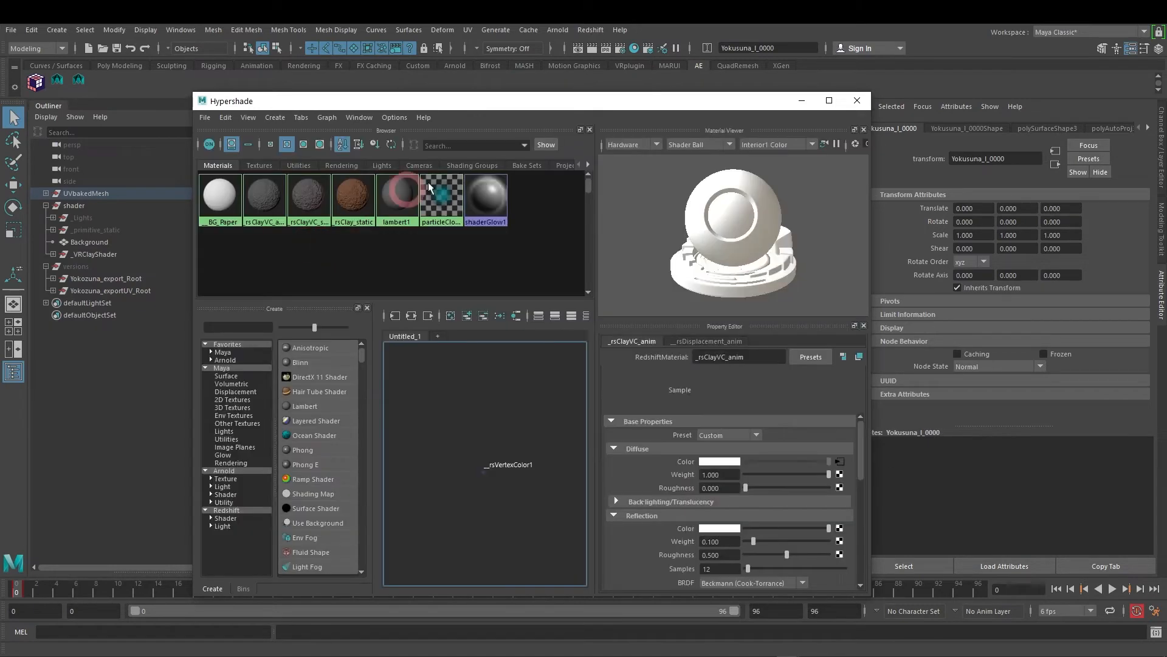
left_click(318, 253)
left_click(307, 196)
left_click(405, 263)
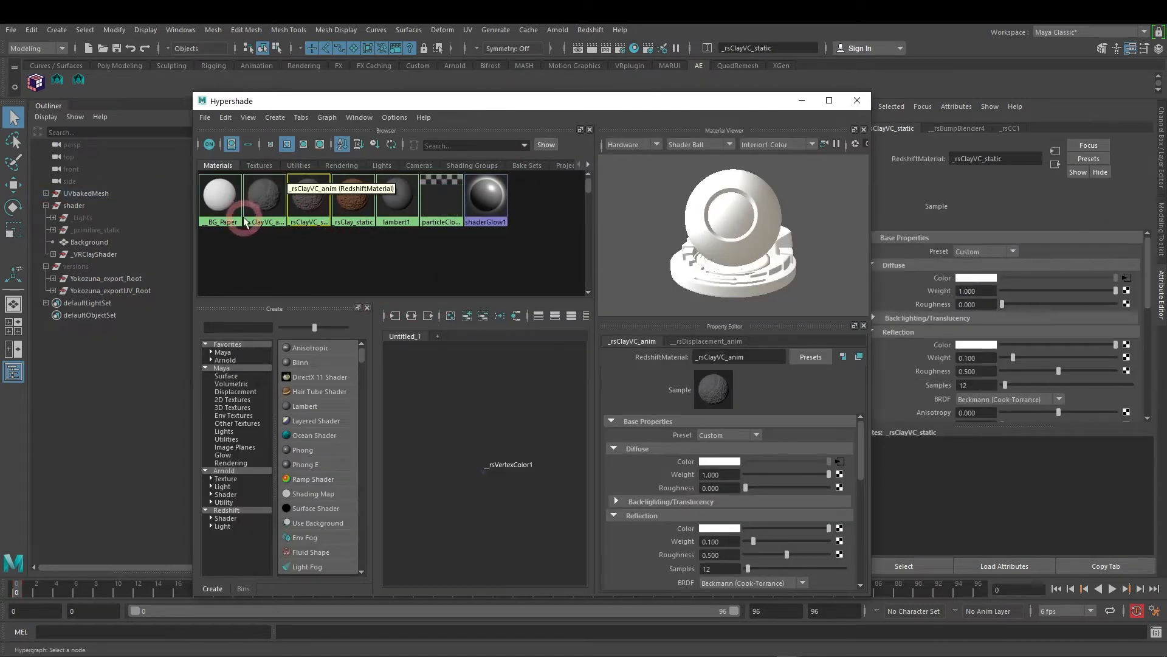
left_click(278, 203)
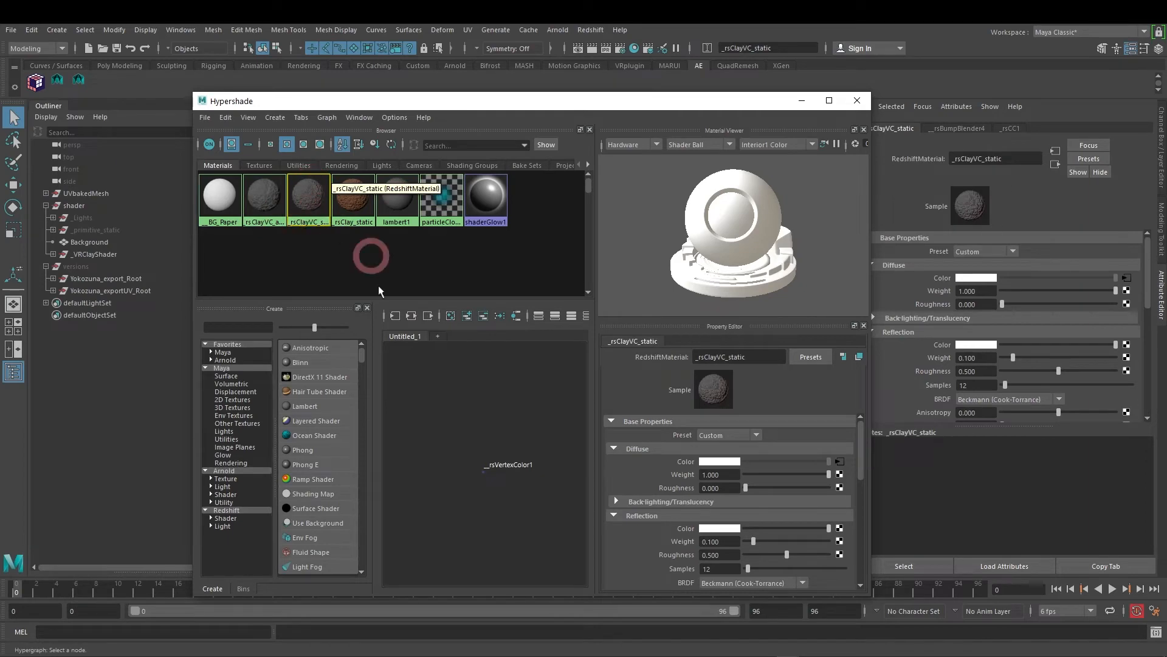
left_click(410, 316)
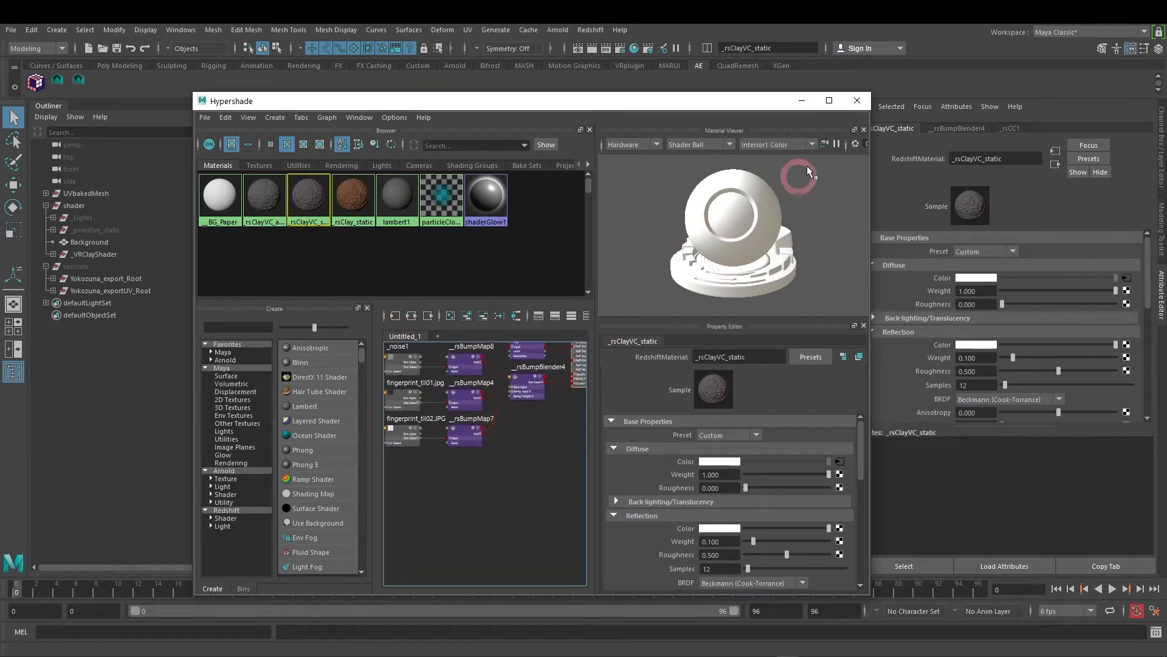
Step: Maximize the Hypershade and spread out the bump nodes, the _rsClayVC_static material and its shading group in the graph
left_click(828, 100)
middle_click_drag(393, 389, 534, 469, "alt")
left_click_drag(485, 479, 268, 368)
left_click_drag(470, 390, 432, 471)
left_click_drag(550, 366, 555, 424)
left_click(628, 413)
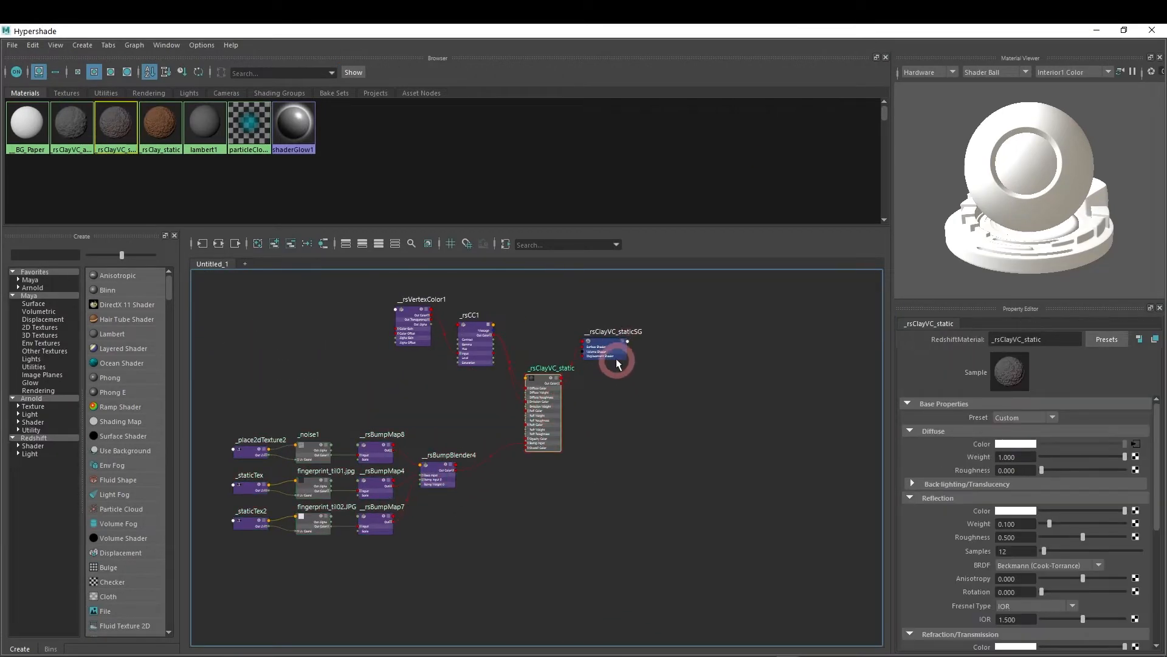
left_click_drag(618, 363, 620, 417)
scroll(575, 480, "up", 3)
middle_click_drag(415, 467, 522, 414, "alt")
mouse_move(523, 449)
left_mouse_down()
mouse_move(505, 438)
mouse_move(518, 459)
left_mouse_up()
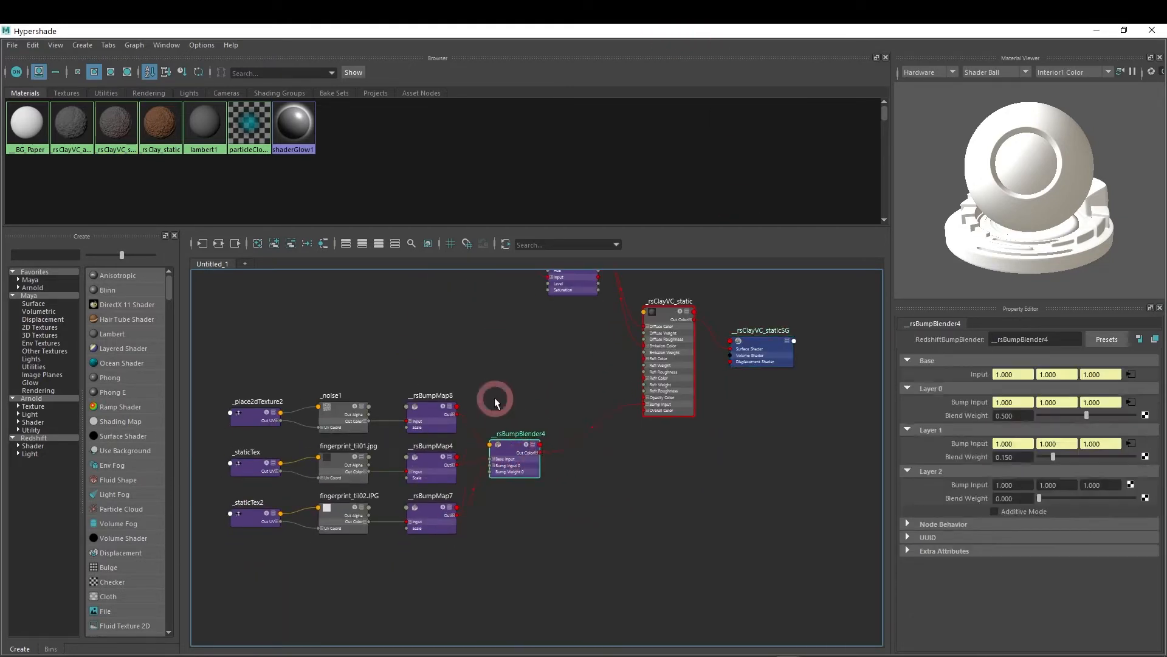
Step: Separate the noise bump branch from the two fingerprint bump branches and place __rsBumpBlender4 between them
left_click_drag(465, 549, 236, 460)
left_click_drag(450, 462, 461, 533)
left_click_drag(531, 461, 530, 544)
scroll(539, 465, "up", 3)
middle_click_drag(457, 477, 567, 425, "alt")
scroll(552, 429, "down", 1)
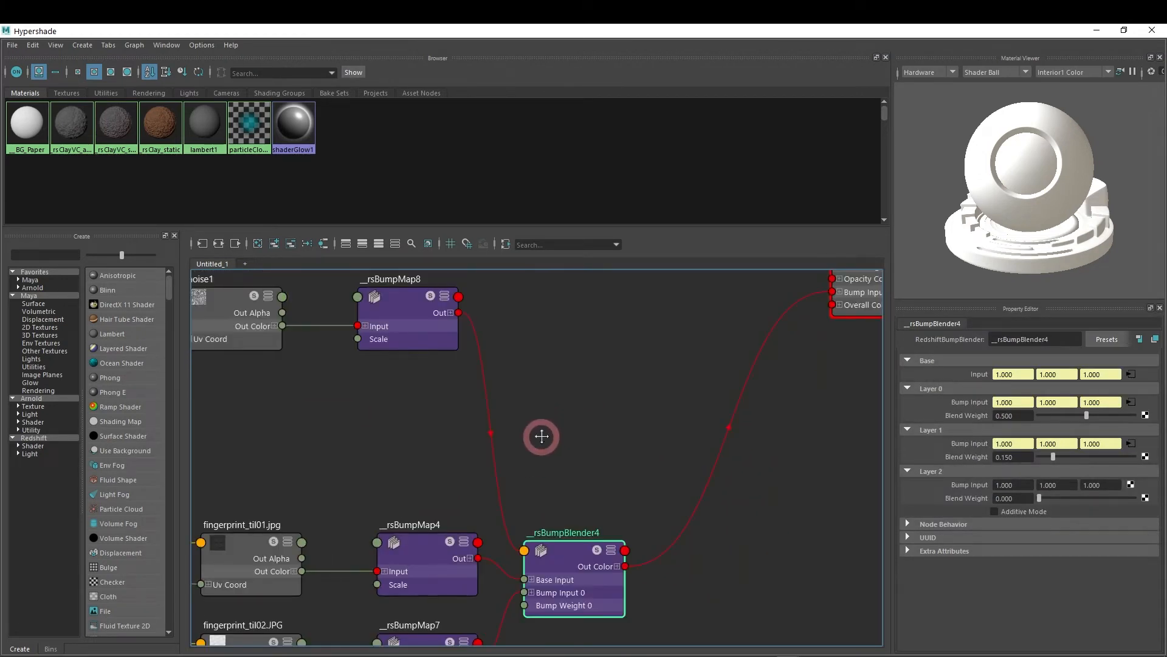
scroll(566, 426, "down", 3)
left_click_drag(422, 335, 439, 574)
left_click_drag(610, 495, 614, 425)
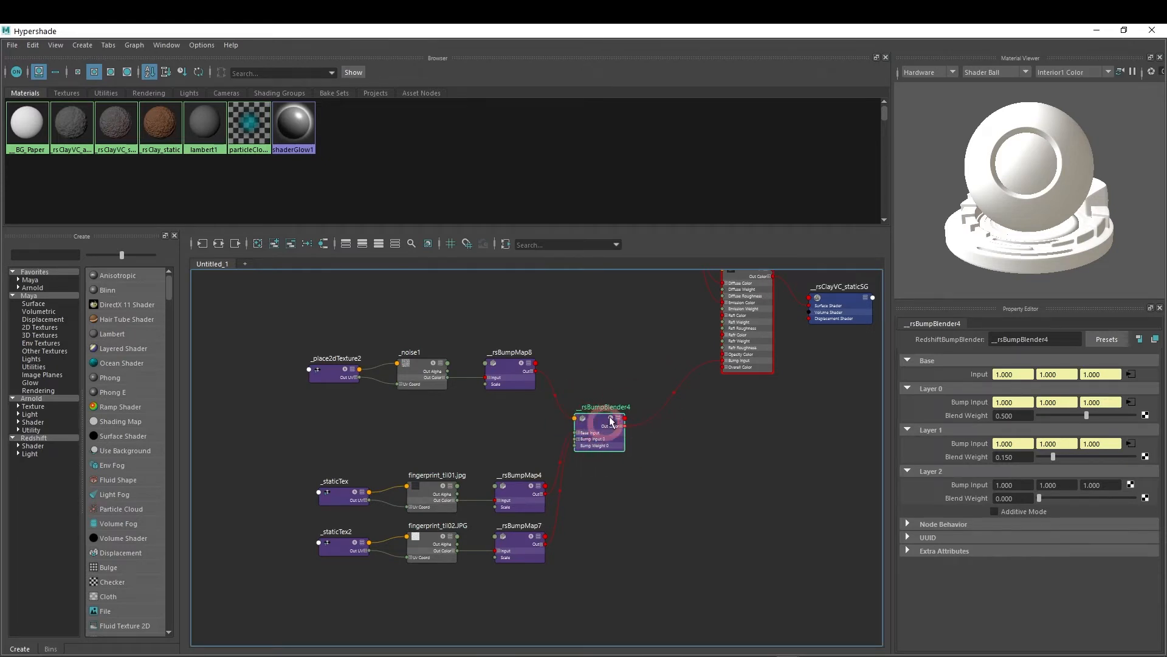
Step: Search the Redshift nodes for "blender" and create a RedshiftBumpBlender node near __rsBumpBlender4
left_click(34, 253)
left_click(58, 436)
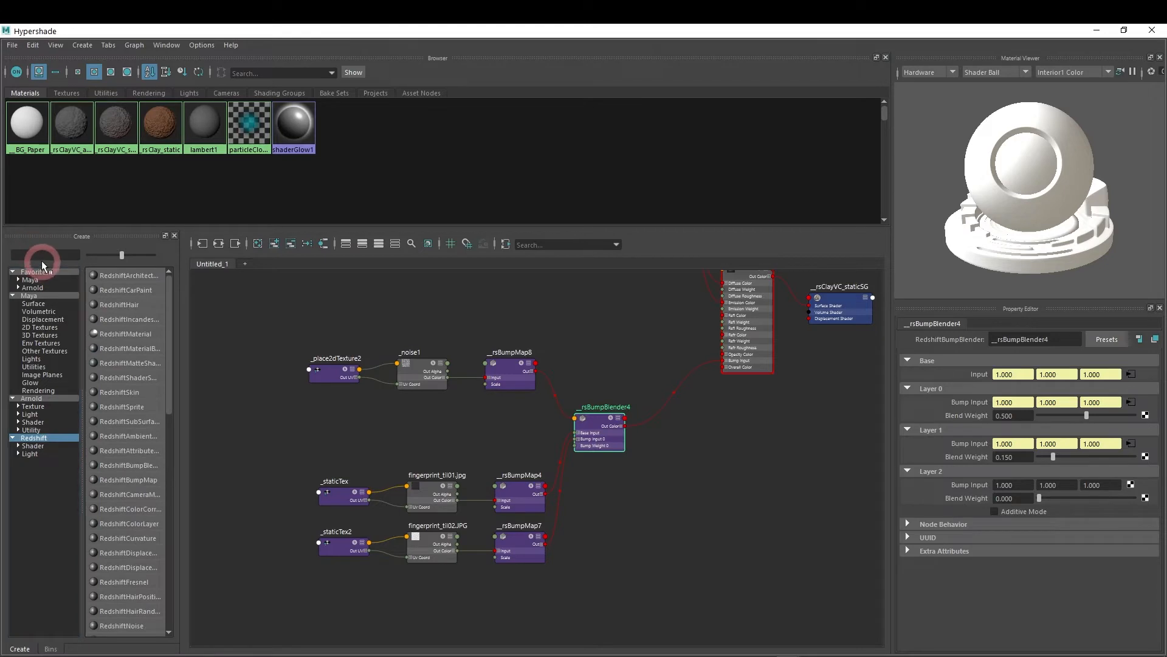
type("bu,mb")
key("BackSpace")
key("BackSpace")
key("BackSpace")
key("BackSpace")
key("BackSpace")
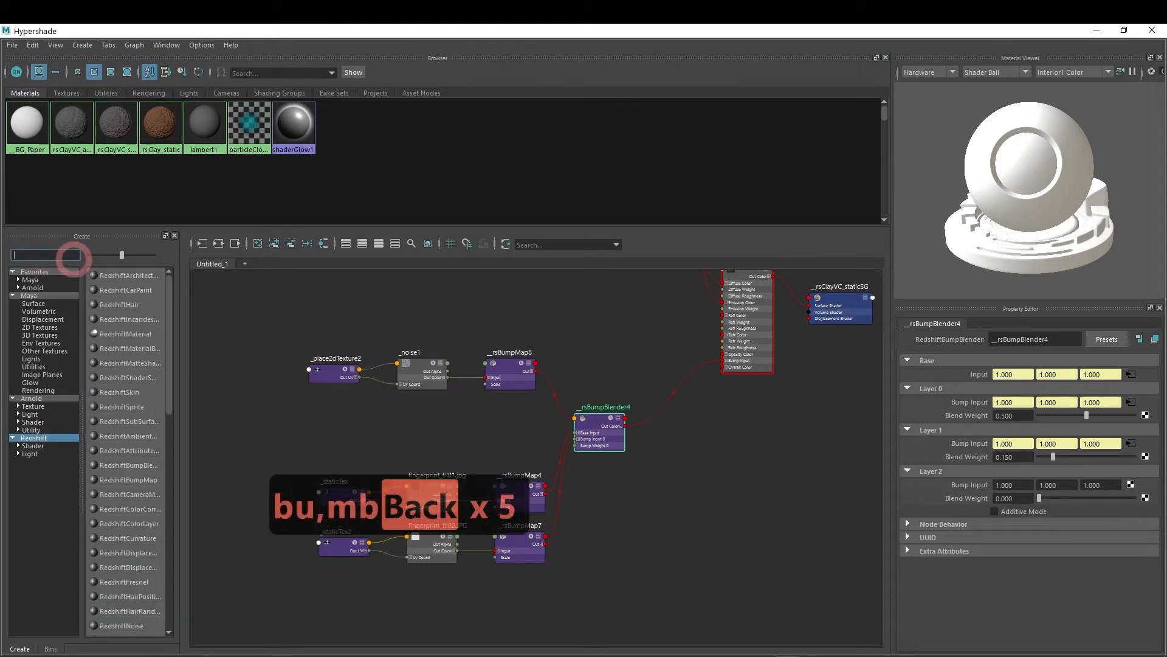
type("blender")
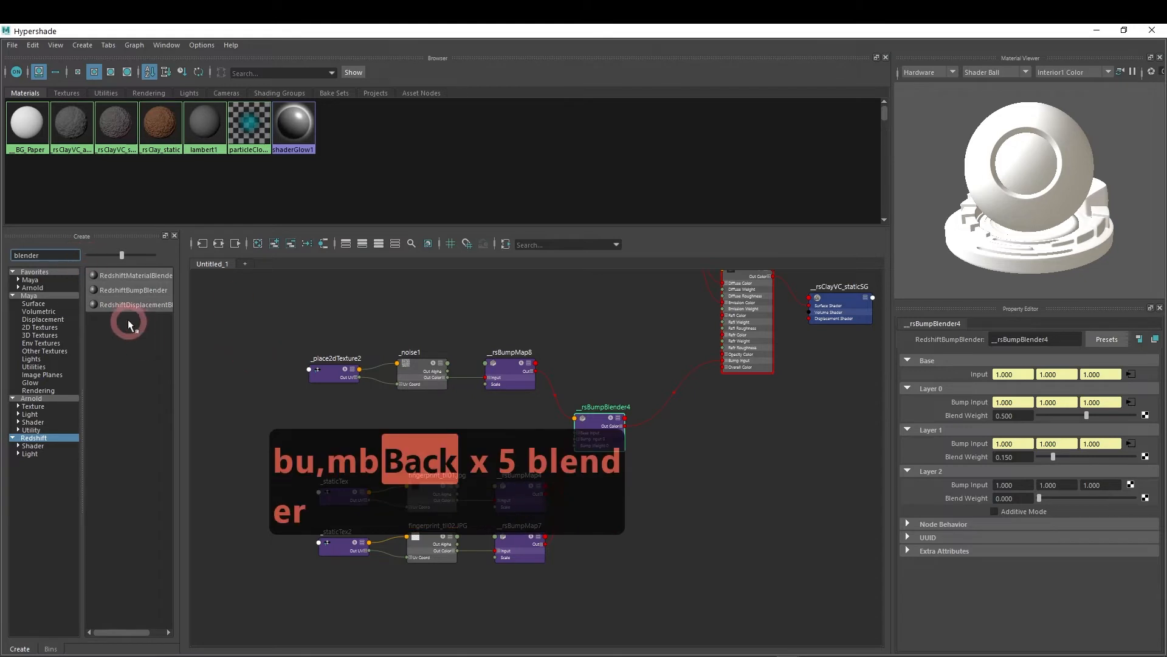
left_click(127, 299)
left_click(760, 473)
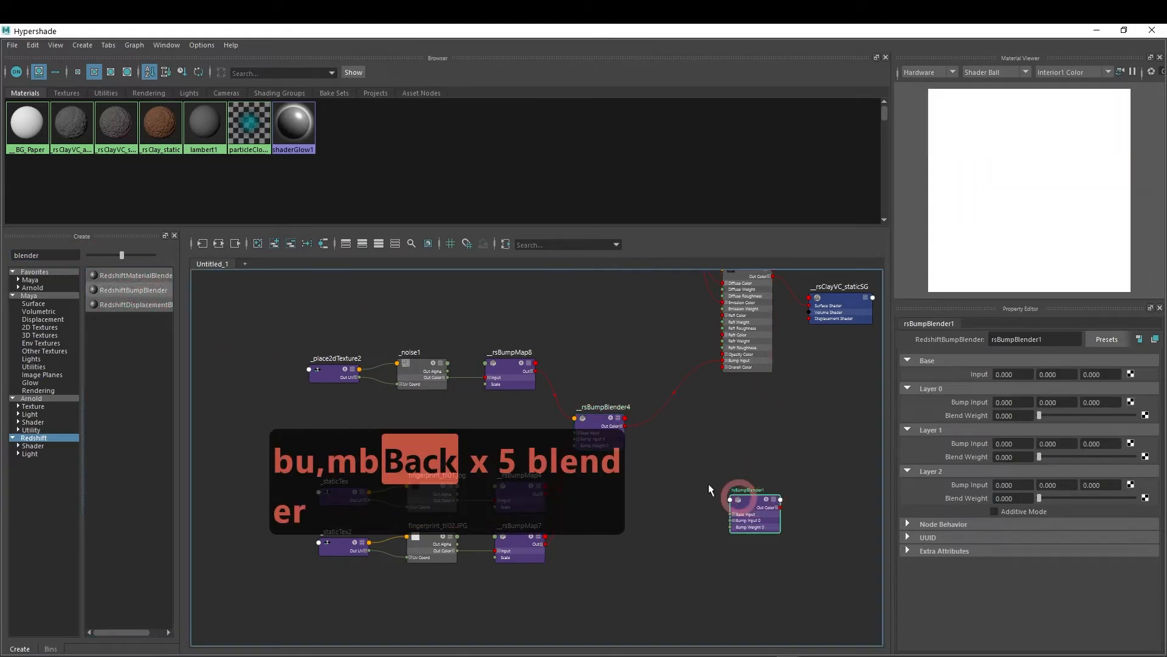
left_click_drag(751, 491, 675, 465)
left_click(764, 597)
scroll(683, 565, "up", 5)
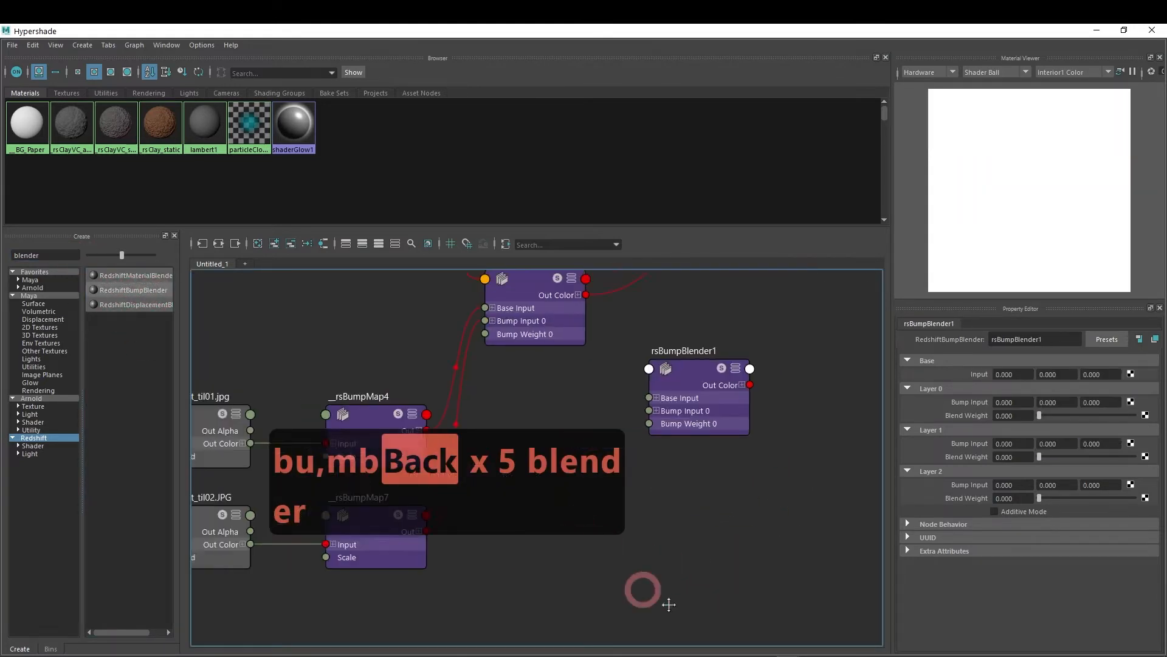
Step: Connect __rsBumpMap8 to the new bump blender's Base Input and __rsBumpMap4 to its Bump Input 0
middle_click_drag(298, 368, 455, 450)
left_click(392, 384)
left_click_drag(760, 508, 651, 524)
middle_click_drag(485, 331, 490, 353)
left_click_drag(429, 293, 563, 519)
left_click_drag(460, 533, 494, 538)
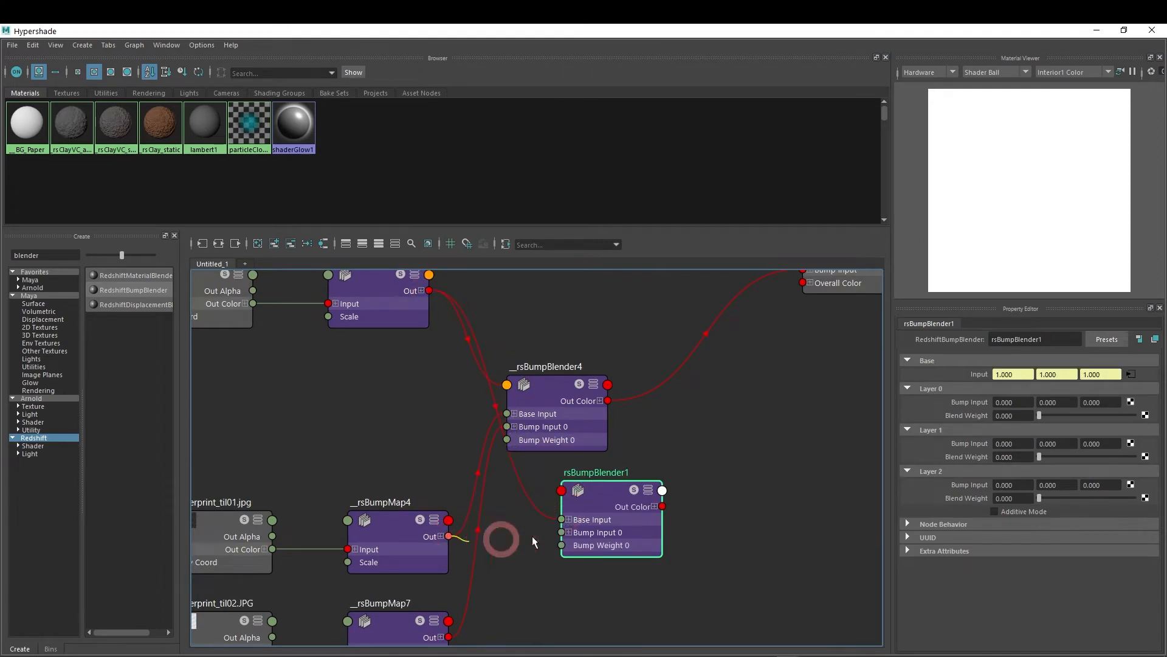
left_click_drag(569, 535, 569, 533)
scroll(611, 506, "down", 3)
middle_click_drag(653, 387, 640, 426, "alt")
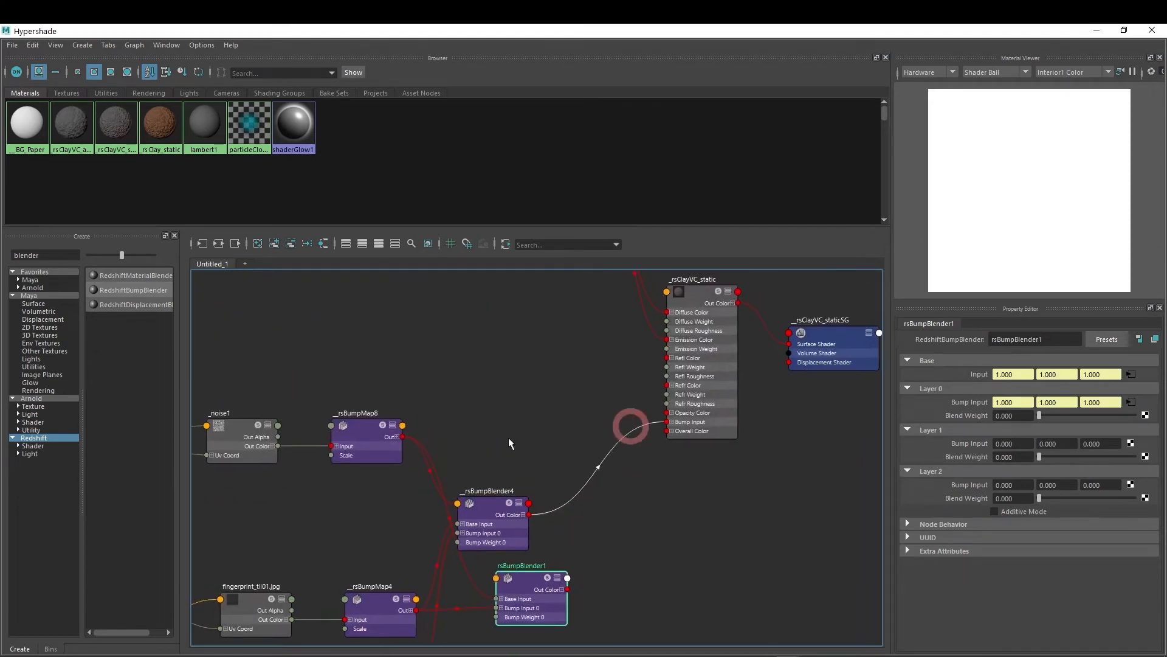
middle_click_drag(606, 521, 589, 514, "alt")
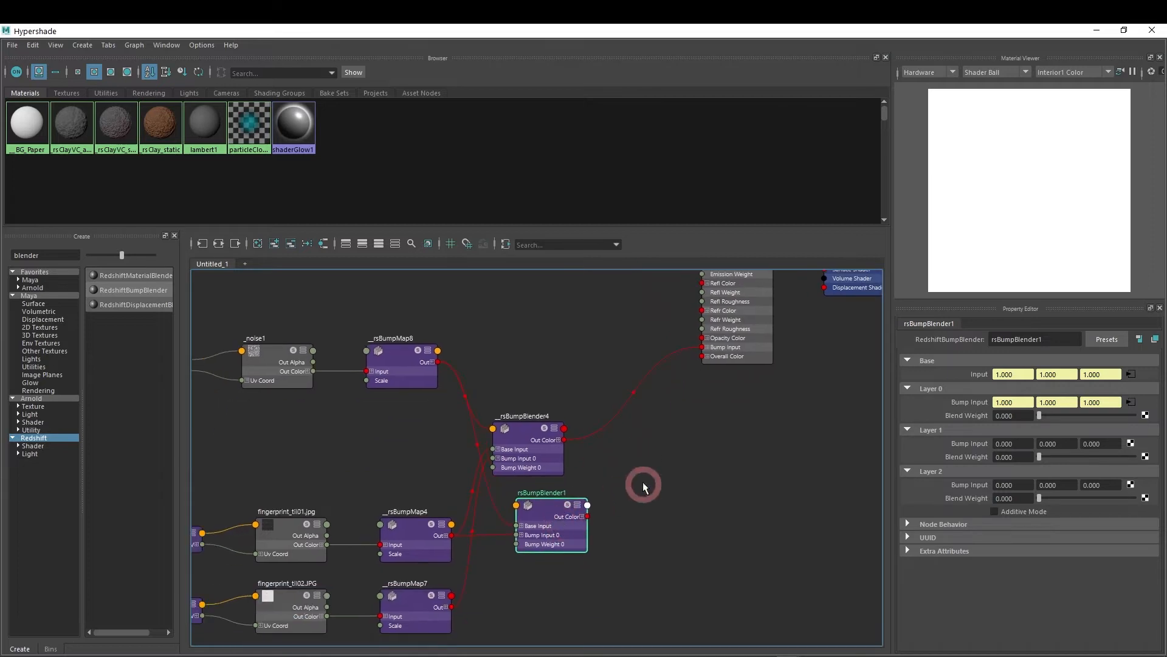
Step: Delete the new bump blender node and shift __rsBumpBlender4 slightly in the graph
key("Delete")
mouse_move(543, 428)
left_mouse_down()
mouse_move(522, 434)
mouse_move(538, 439)
left_mouse_up()
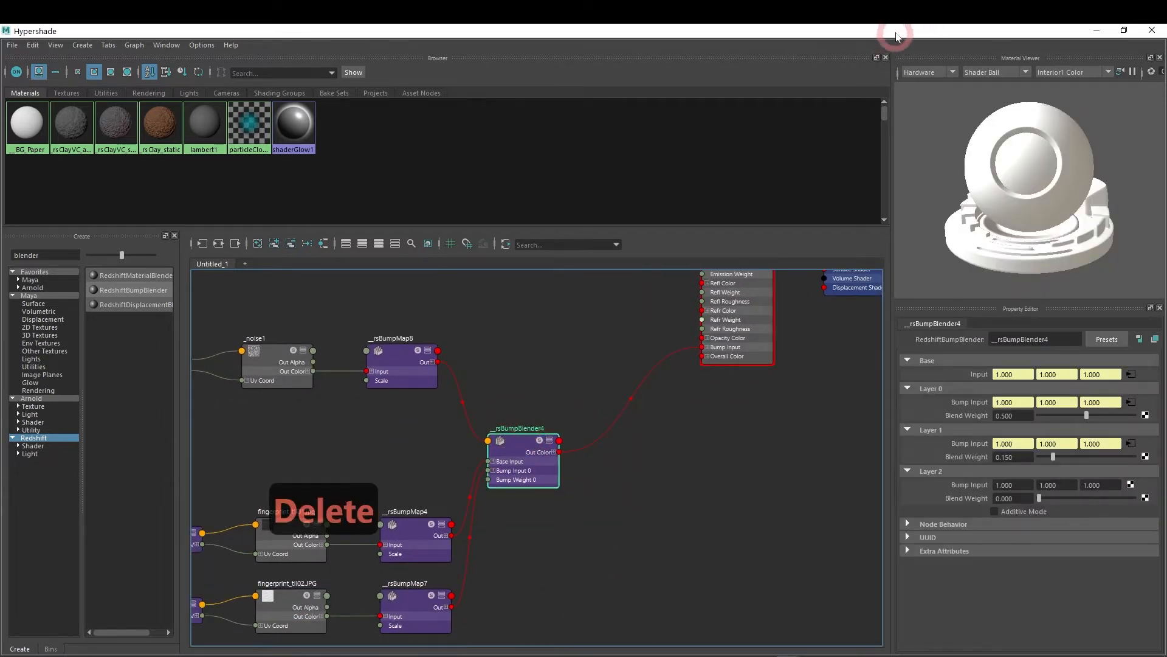
left_click_drag(881, 55, 528, 25)
left_click(601, 413)
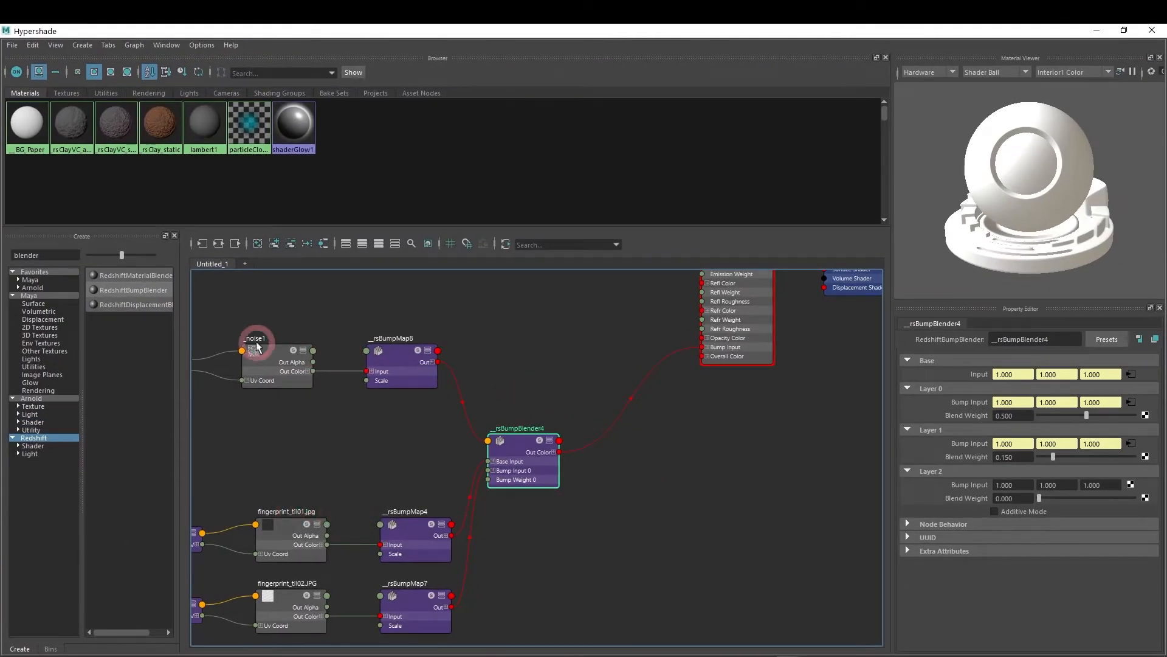
Step: Search the Redshift node types for "projection"
double_click(45, 255)
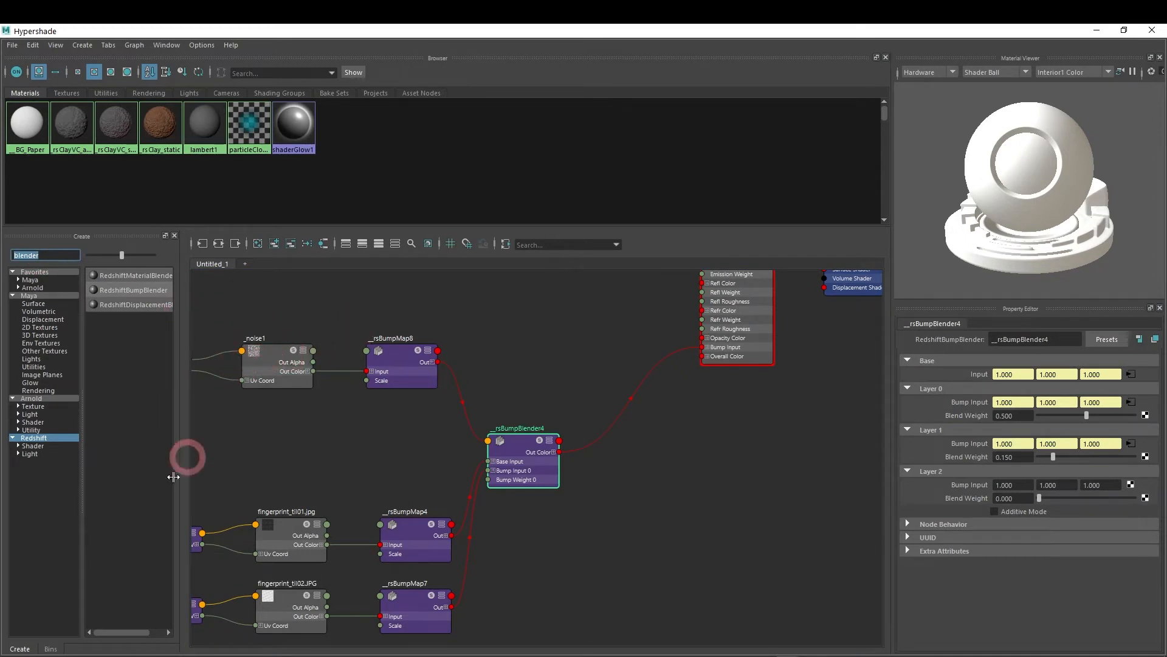
type("projection")
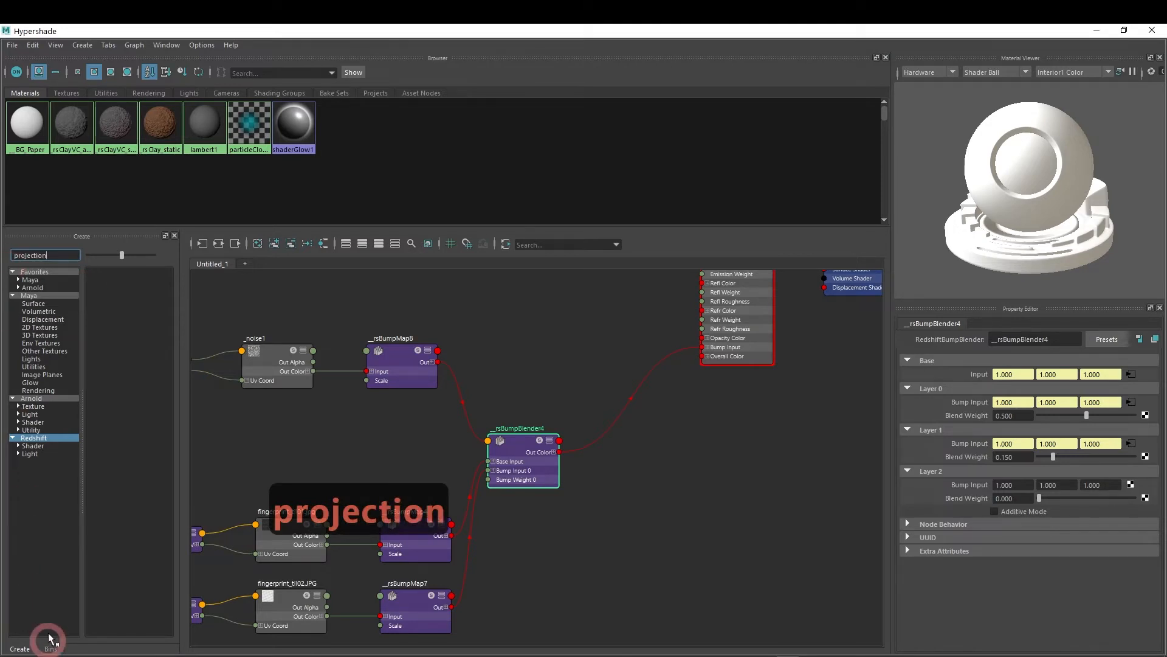
left_click(40, 439)
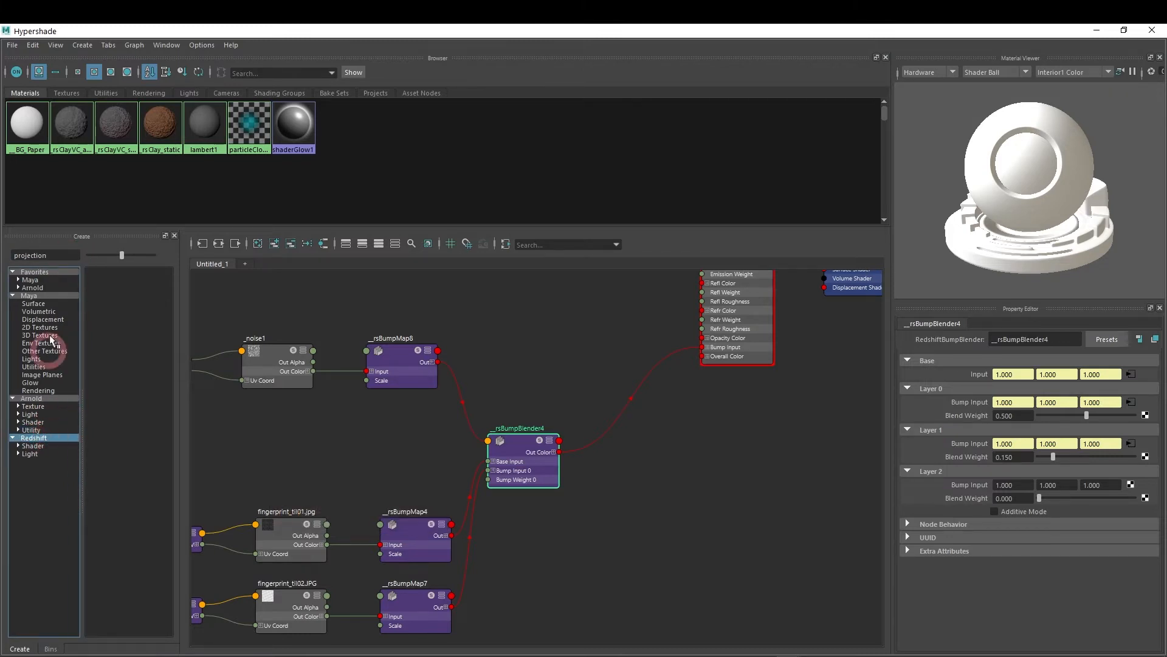
left_click(655, 450)
Step: Search the Maya node types for "pro" and create a Projection node just after __rsBumpBlender4 in the graph
double_click(58, 256)
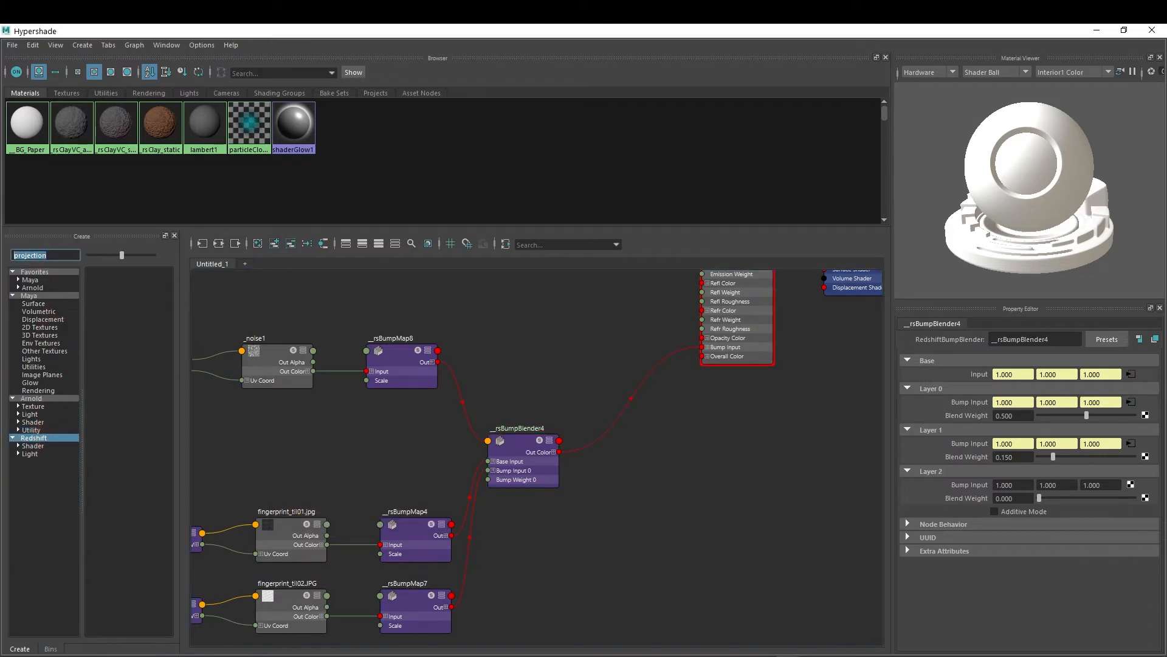
type("pro")
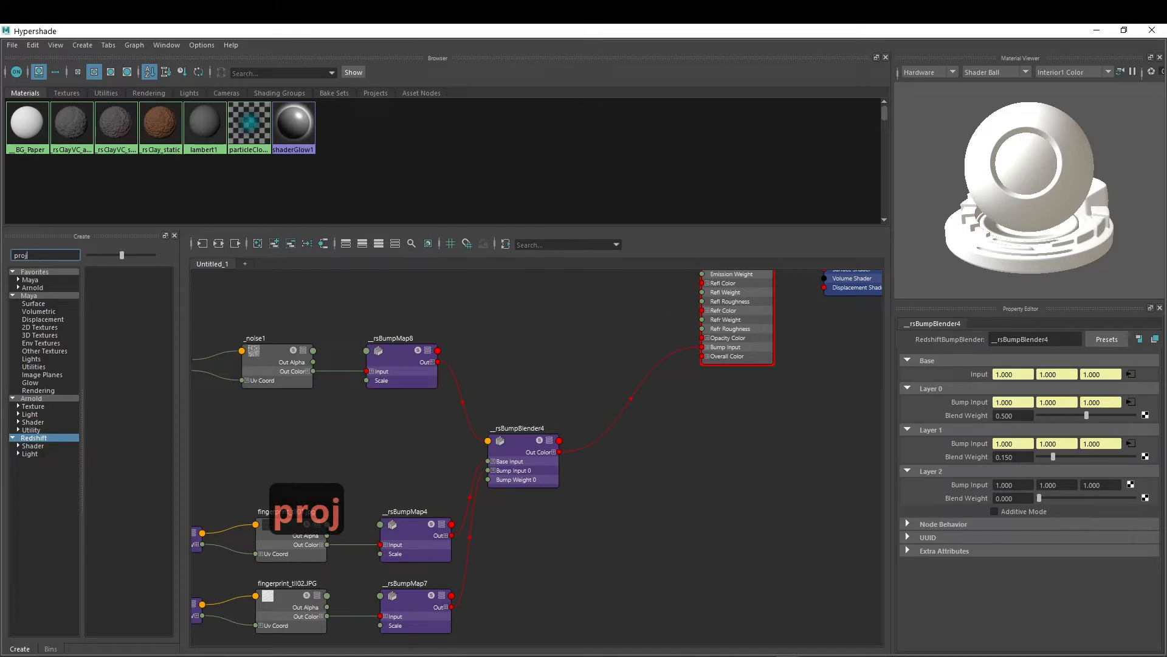
type("j")
key("BackSpace")
key("BackSpace")
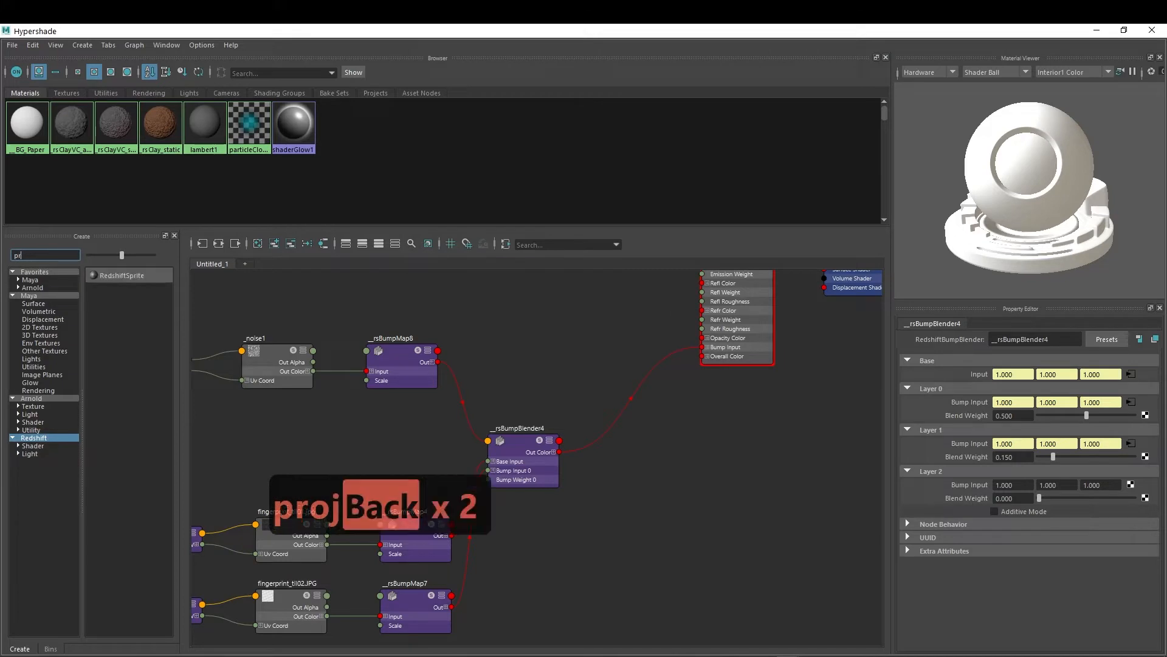
left_click(61, 296)
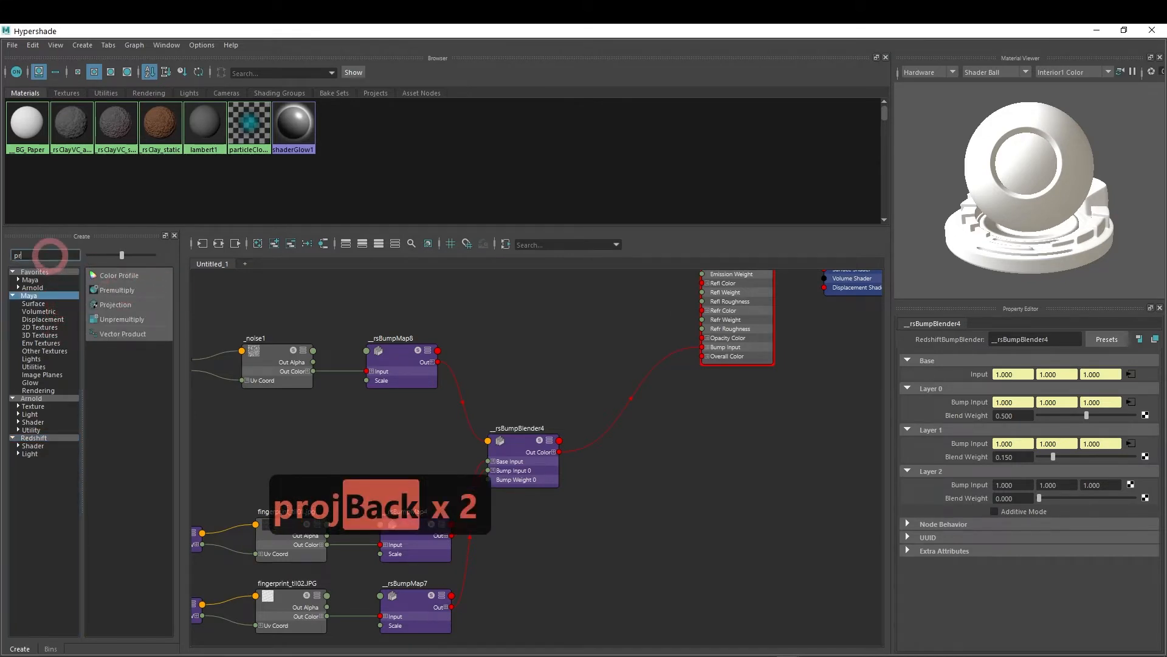
type("o")
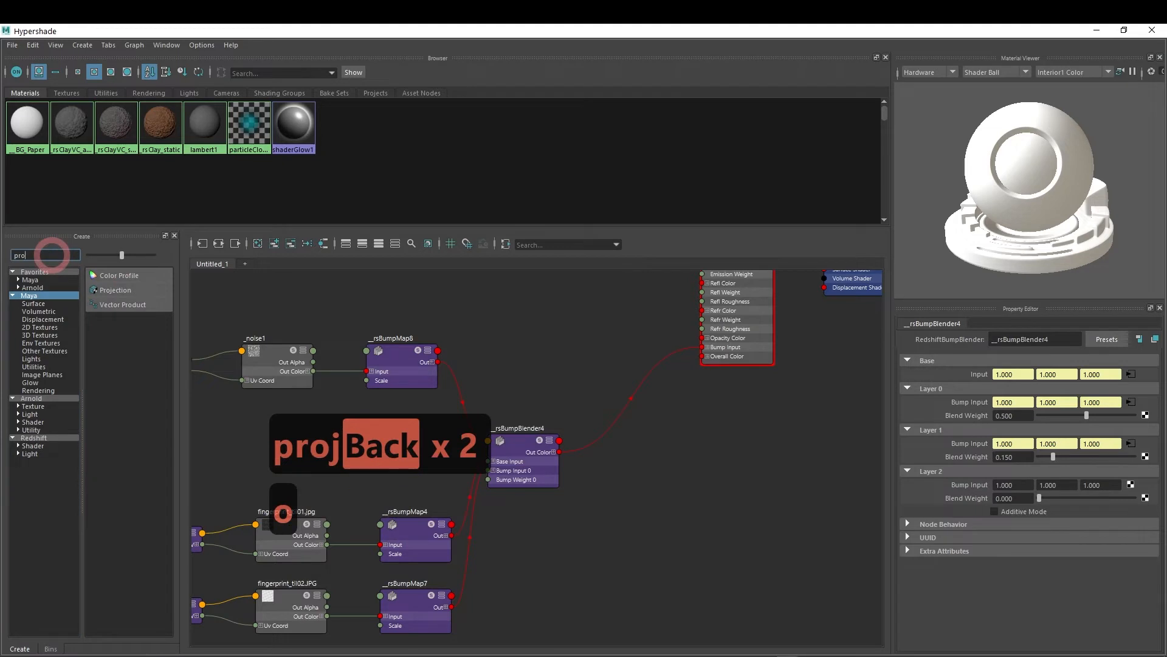
left_click(135, 297)
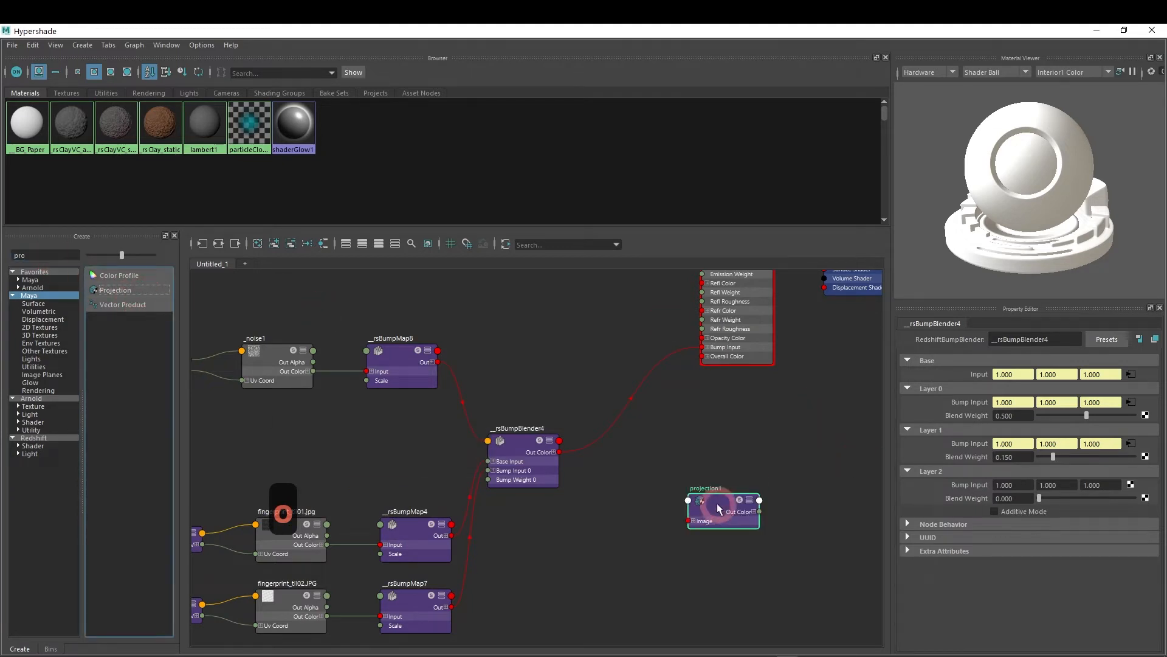
left_click_drag(719, 508, 630, 448)
Step: Connect __rsBumpBlender4's Out Color to projection1's Image and projection1's Out Color to the clay material's Bump Input
left_click(559, 453)
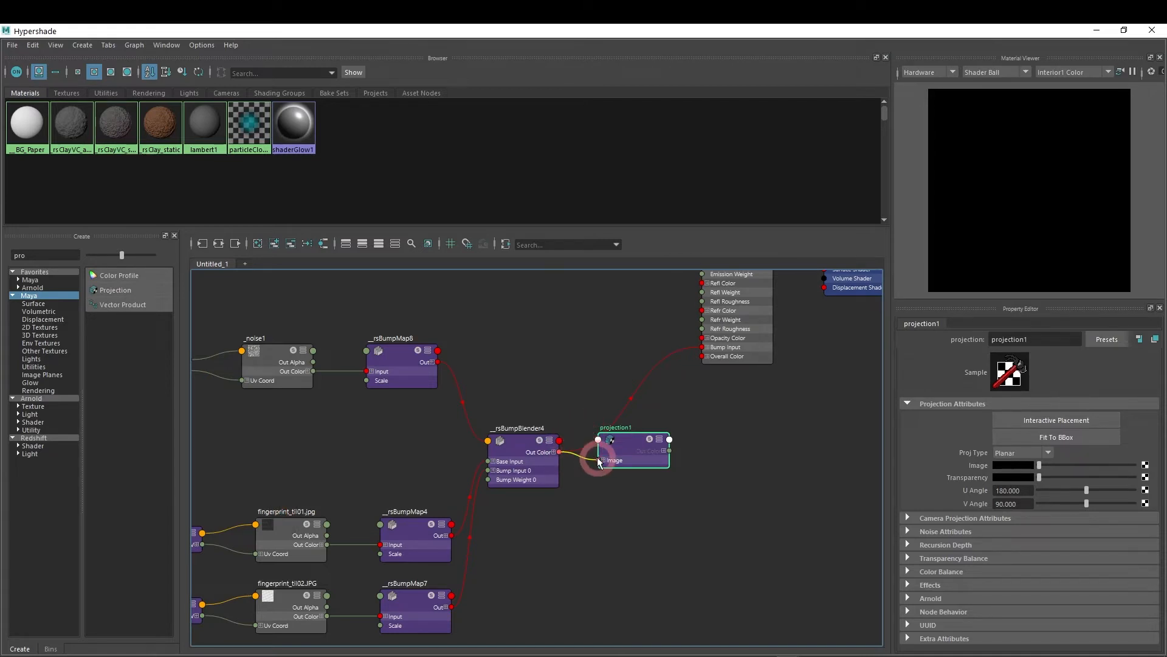
left_click(599, 459)
left_click_drag(669, 450, 702, 347)
left_click(680, 399)
Step: Create a 3D placement node for projection1 through Interactive Placement and select place3dTexture1 in the main scene
left_click_drag(720, 27, 712, 67)
middle_click_drag(679, 445, 630, 461, "alt")
left_click(942, 408)
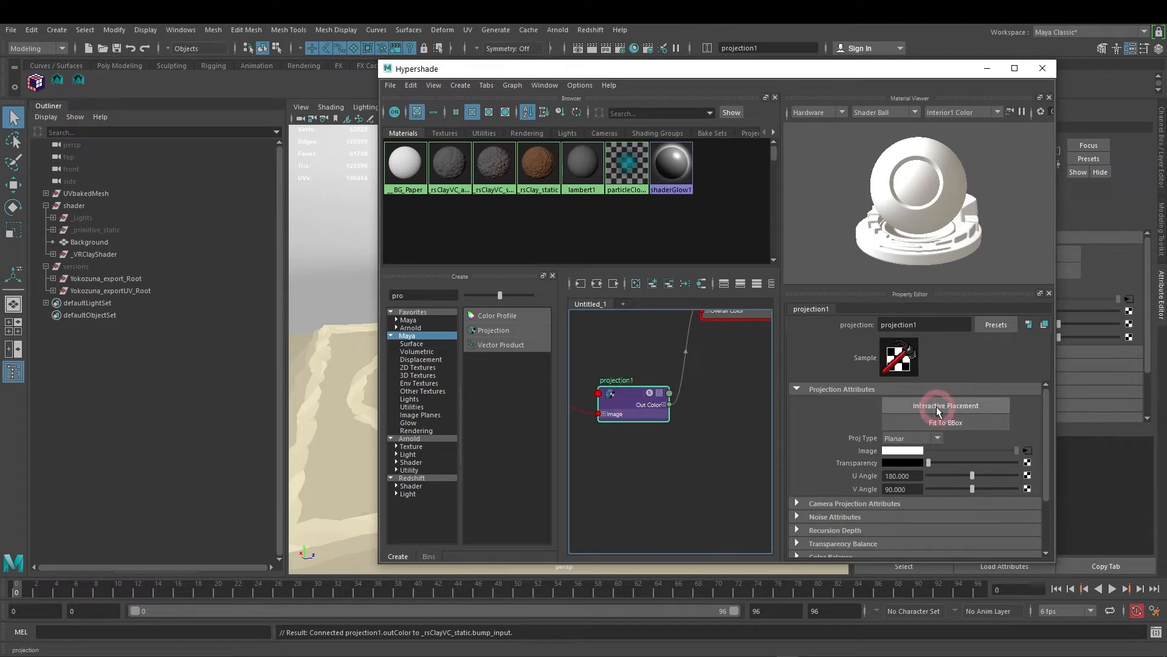
left_click(567, 352)
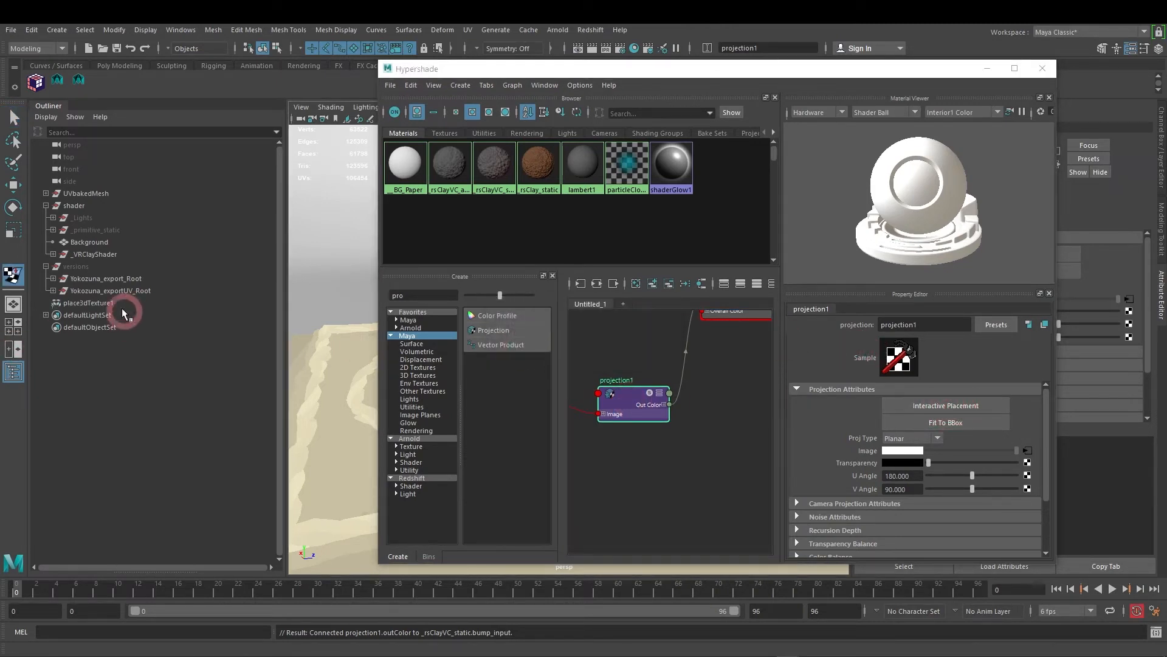
left_click(115, 303)
left_click(987, 68)
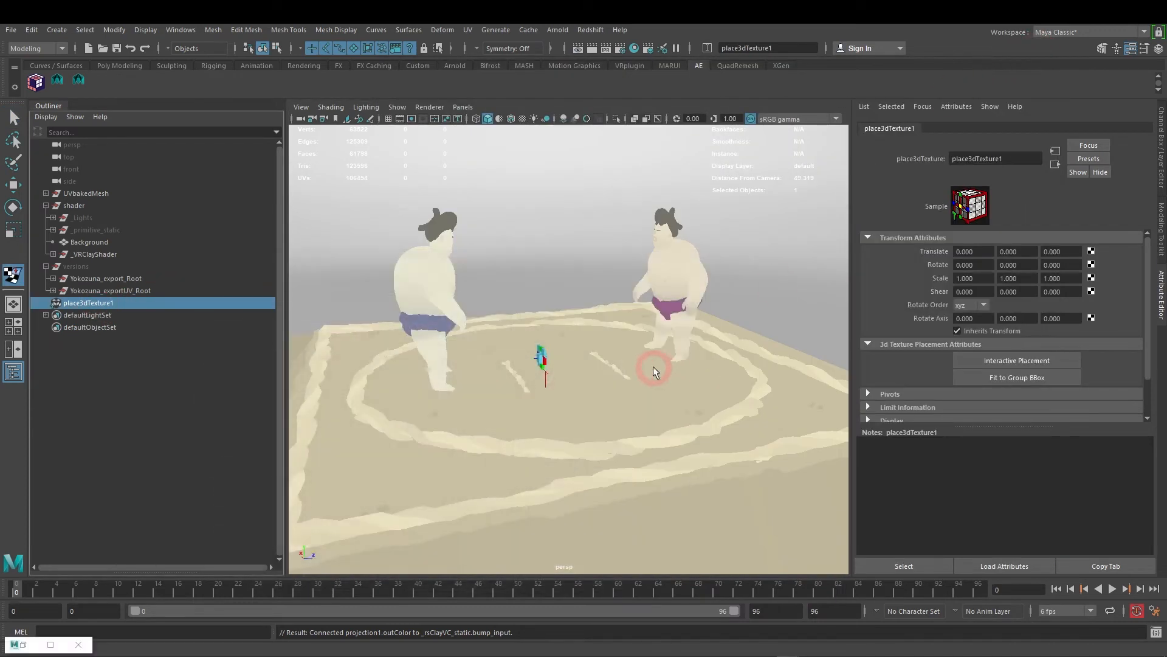
Step: Scale place3dTexture1 to about 5.5, rotate it about -51.7 in X and move it above the purple-belted wrestler, near 0.15, 14.06, 11.69
key("e")
key("r")
left_click_drag(535, 367, 699, 315)
key("w")
key("e")
left_click_drag(516, 406, 512, 434)
key("w")
middle_click_drag(513, 434, 646, 274)
middle_click_drag(665, 323, 584, 447, "alt")
left_click_drag(583, 447, 672, 424, "alt")
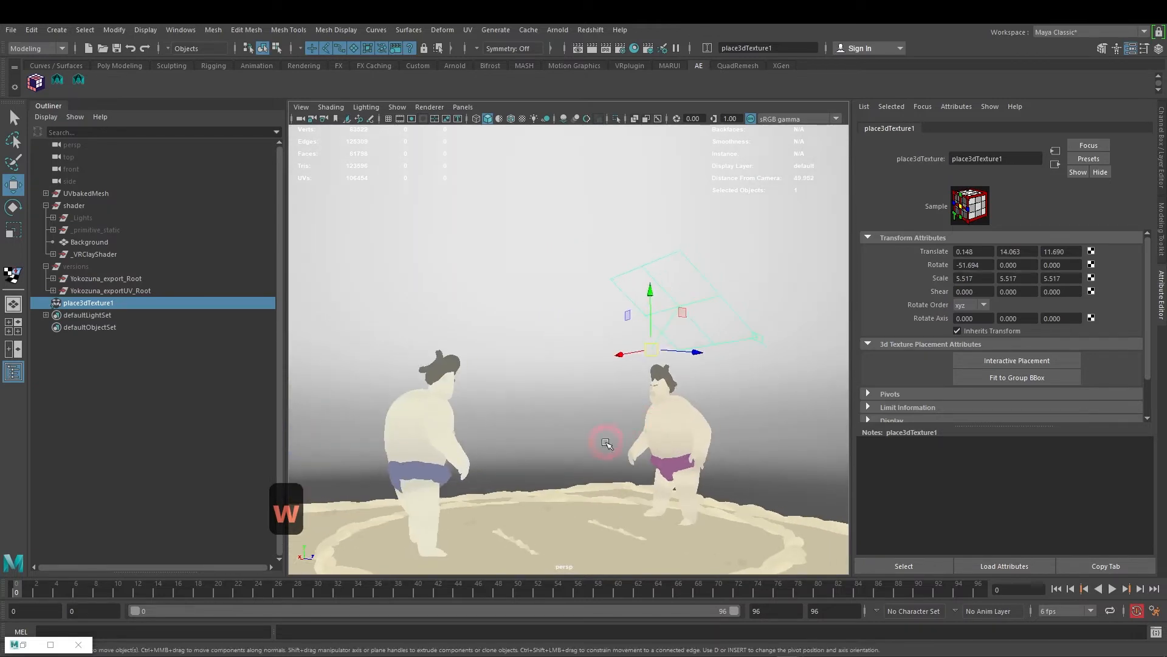
Step: Enlarge the projection placement uniformly to a scale of about 10.5
left_click_drag(607, 442, 696, 461, "alt")
key("e")
key("r")
left_click_drag(606, 337, 470, 322)
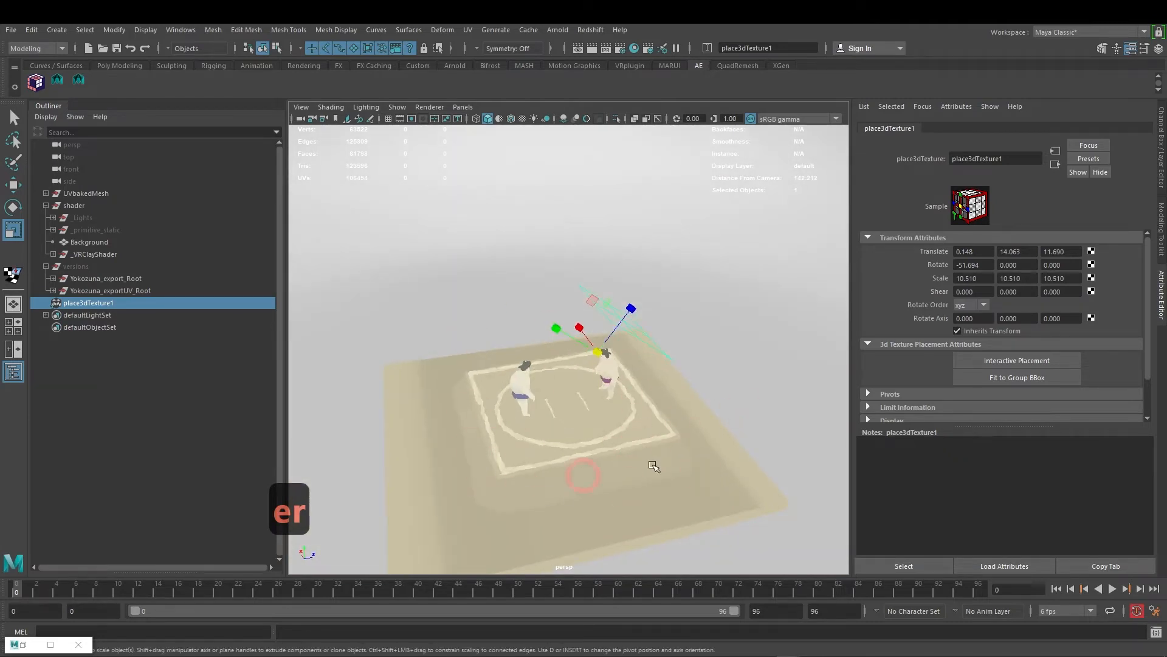
Step: Move the purple-belted wrestler mesh about -0.41 along Z beneath the projection plane, keeping Hypershade open below the view
left_click(51, 645)
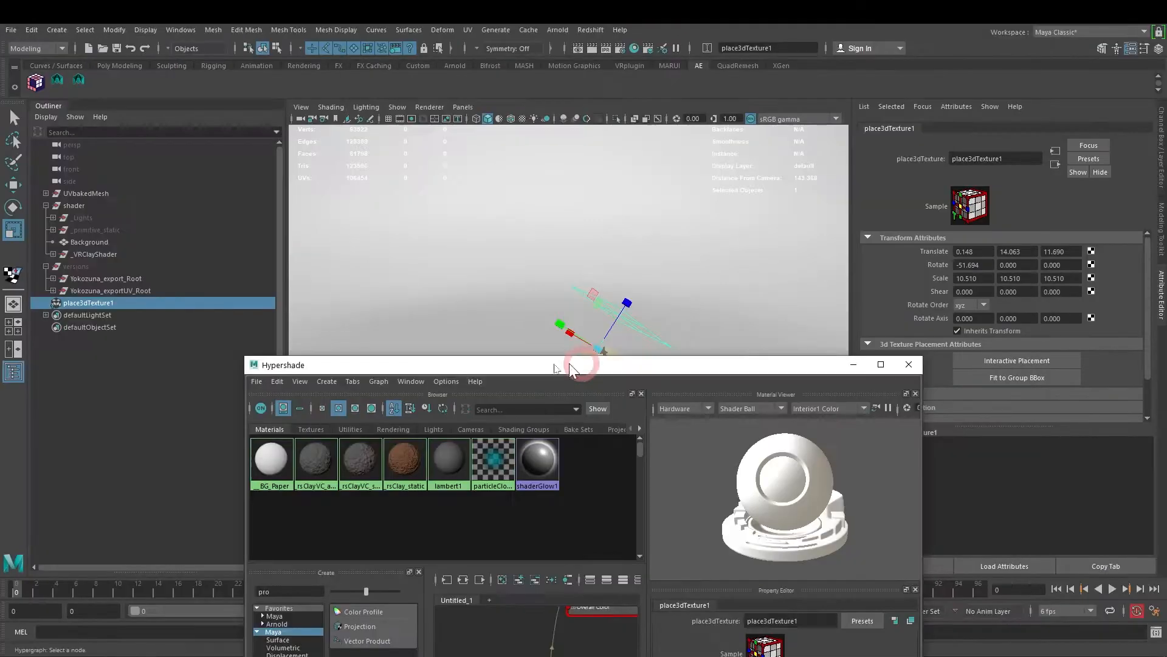
left_click_drag(572, 369, 429, 447)
scroll(618, 389, "up", 9)
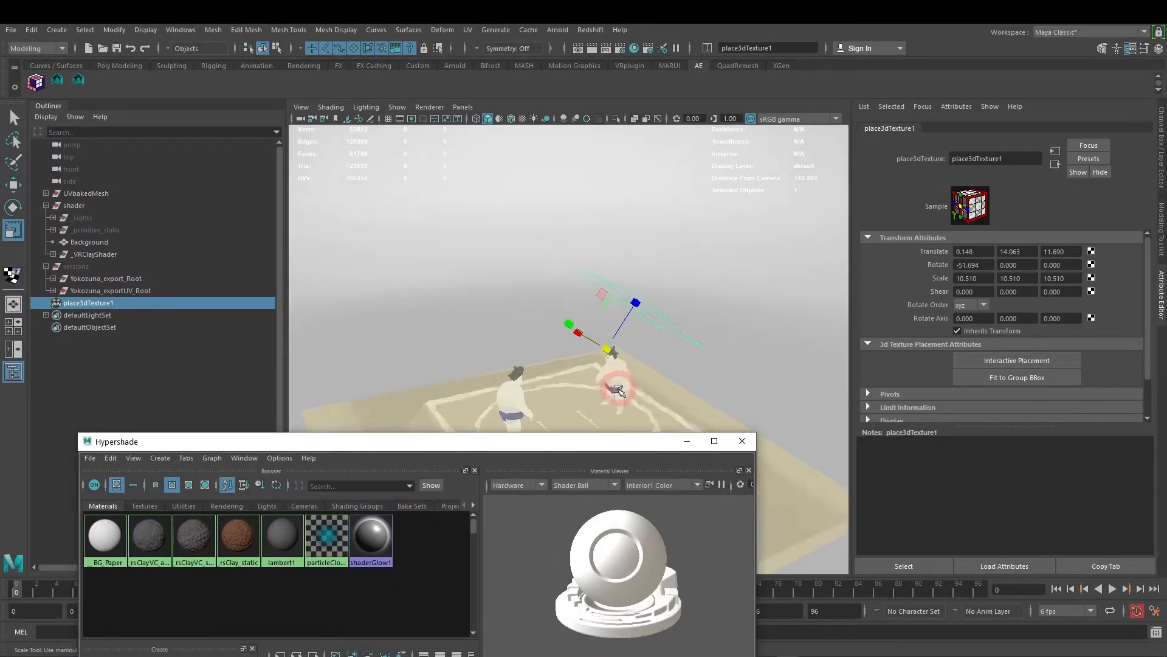
left_click_drag(619, 391, 617, 365, "alt")
middle_click_drag(617, 365, 535, 193, "alt")
left_click_drag(534, 192, 649, 298, "alt")
left_click(631, 270)
key("w")
scroll(679, 310, "down", 6)
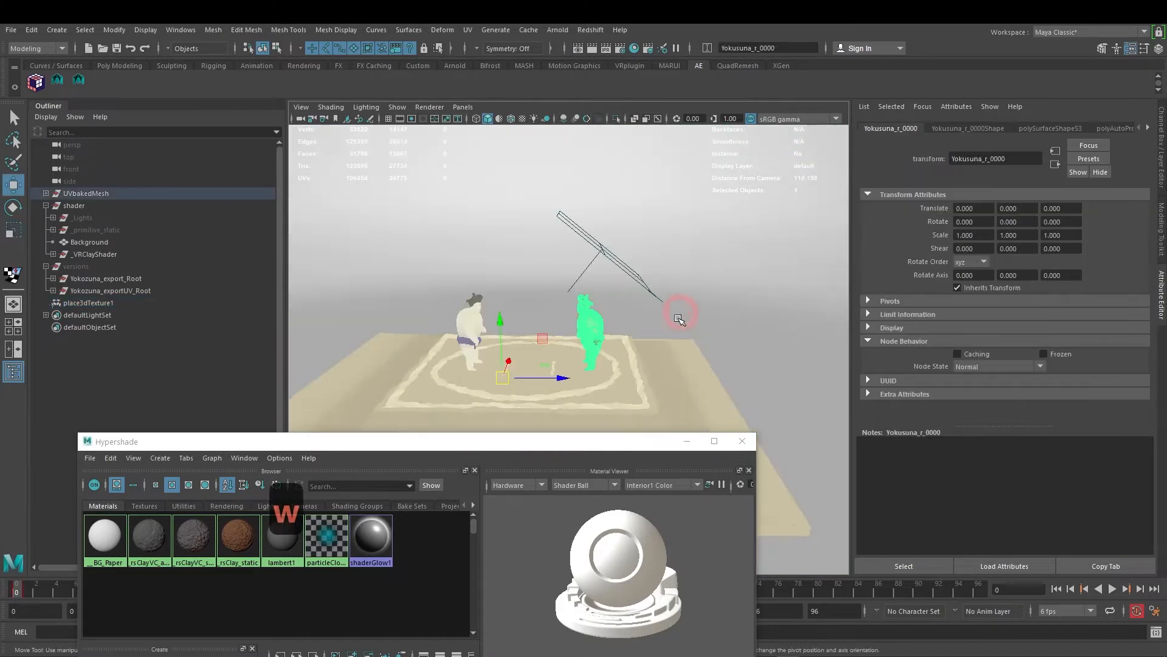
middle_click_drag(681, 328, 690, 289, "alt")
scroll(642, 323, "up", 6)
left_click_drag(641, 324, 665, 306, "alt")
middle_click_drag(664, 306, 630, 368, "alt")
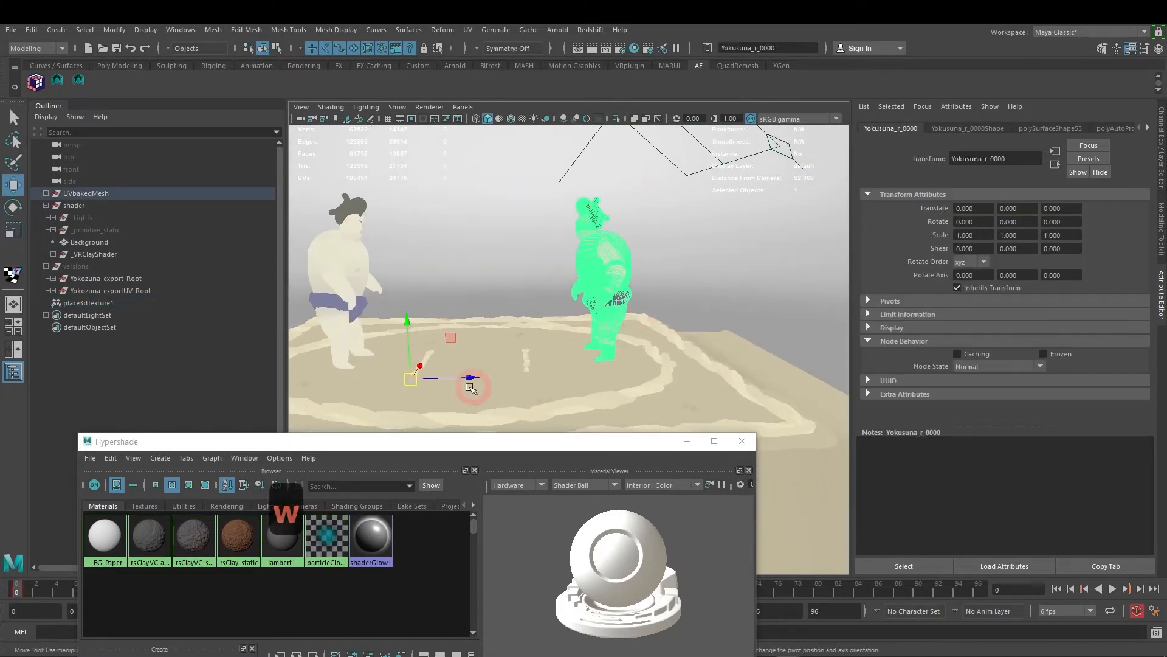
mouse_move(473, 379)
left_mouse_down()
mouse_move(448, 375)
mouse_move(484, 378)
mouse_move(436, 378)
mouse_move(491, 379)
mouse_move(459, 377)
left_mouse_up()
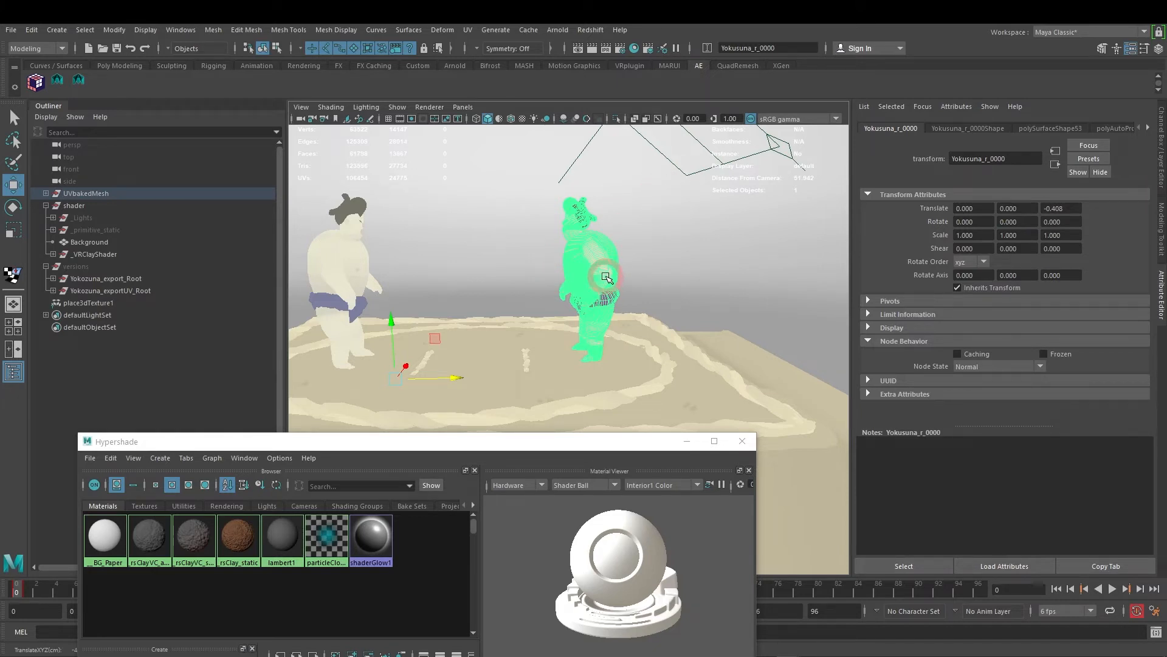
Step: Review the available UV projection types and the link from __rsBumpBlender4 through projection1 to the material in Hypershade
left_click_drag(582, 454, 587, 160)
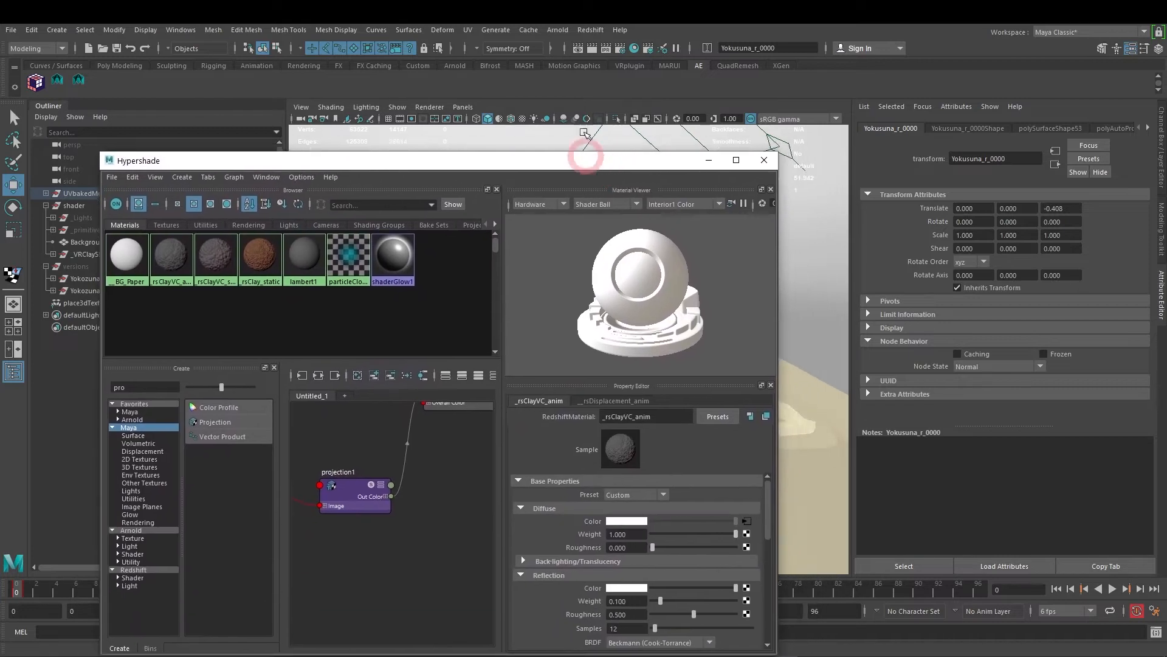
left_click(467, 30)
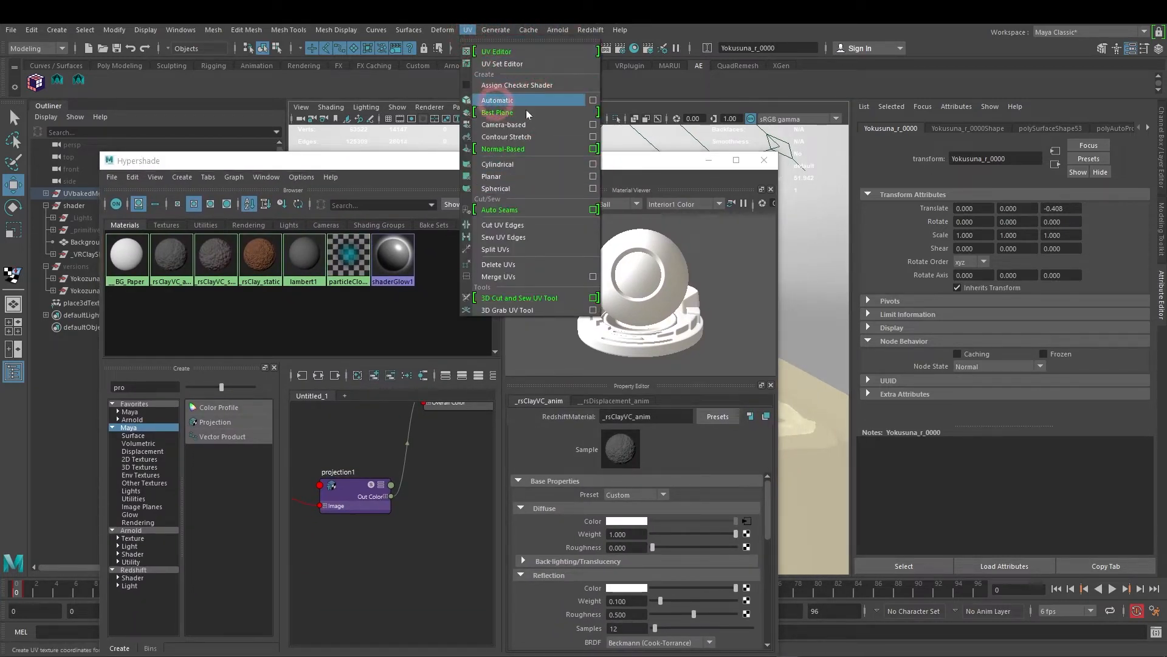
middle_click_drag(421, 527, 430, 628, "alt")
scroll(404, 550, "down", 5)
mouse_move(400, 527)
middle_mouse_down("alt")
mouse_move(417, 507)
mouse_move(381, 528)
middle_mouse_up("alt")
scroll(407, 525, "up", 5)
scroll(414, 525, "down", 2)
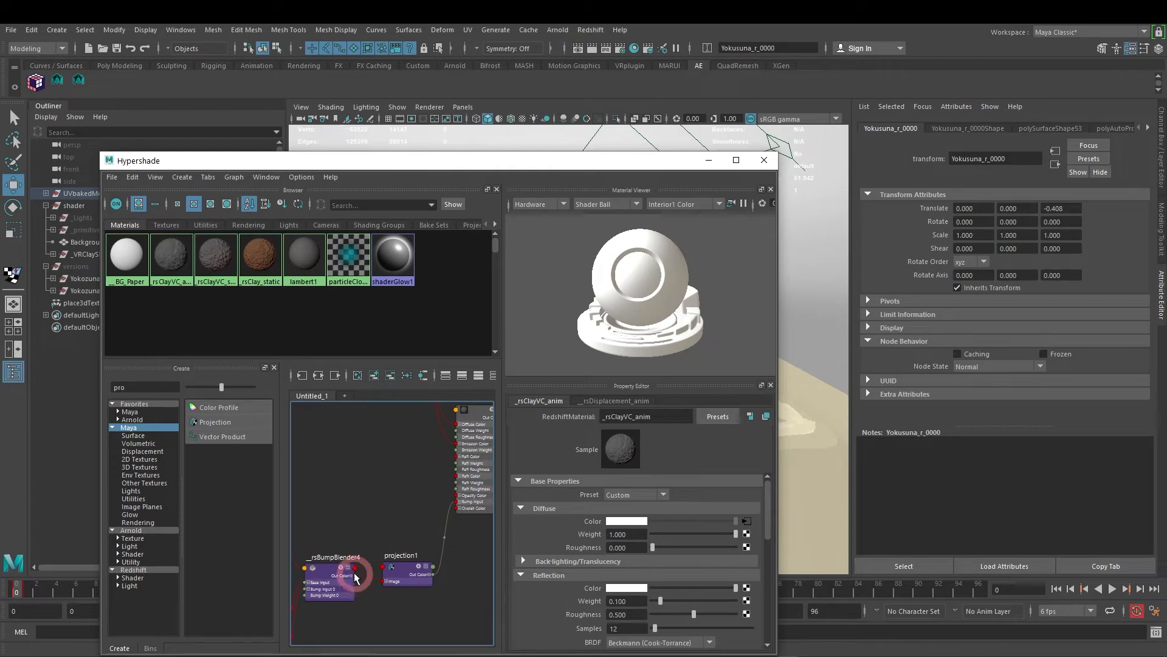
left_click_drag(356, 577, 382, 581)
left_click(734, 159)
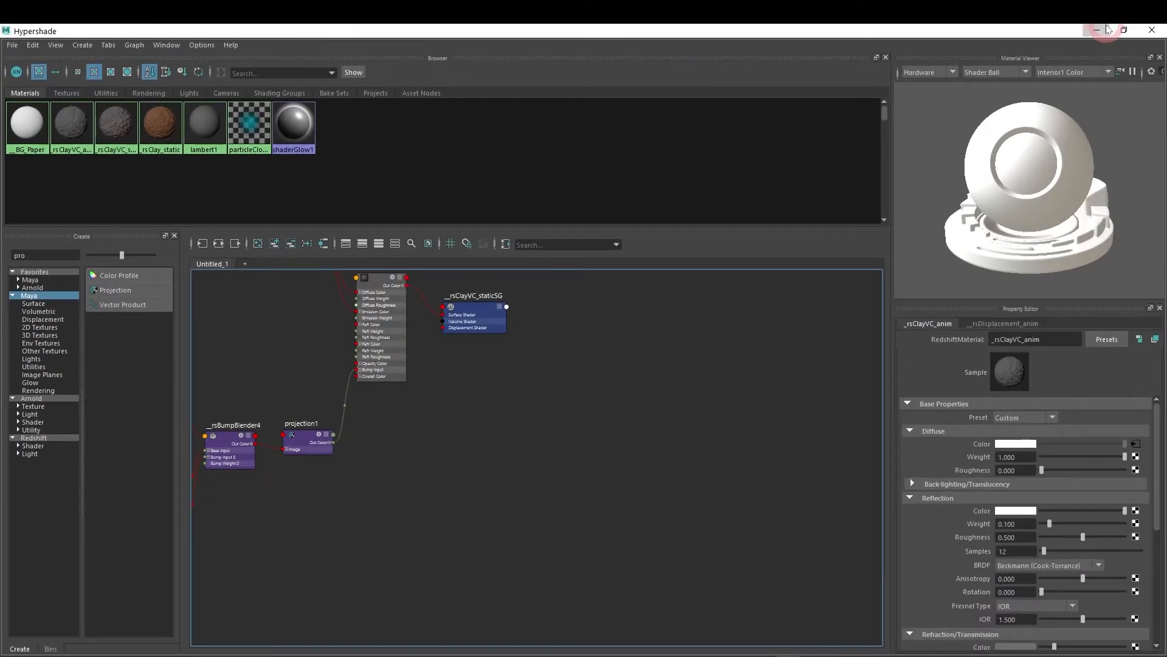
left_click(1104, 29)
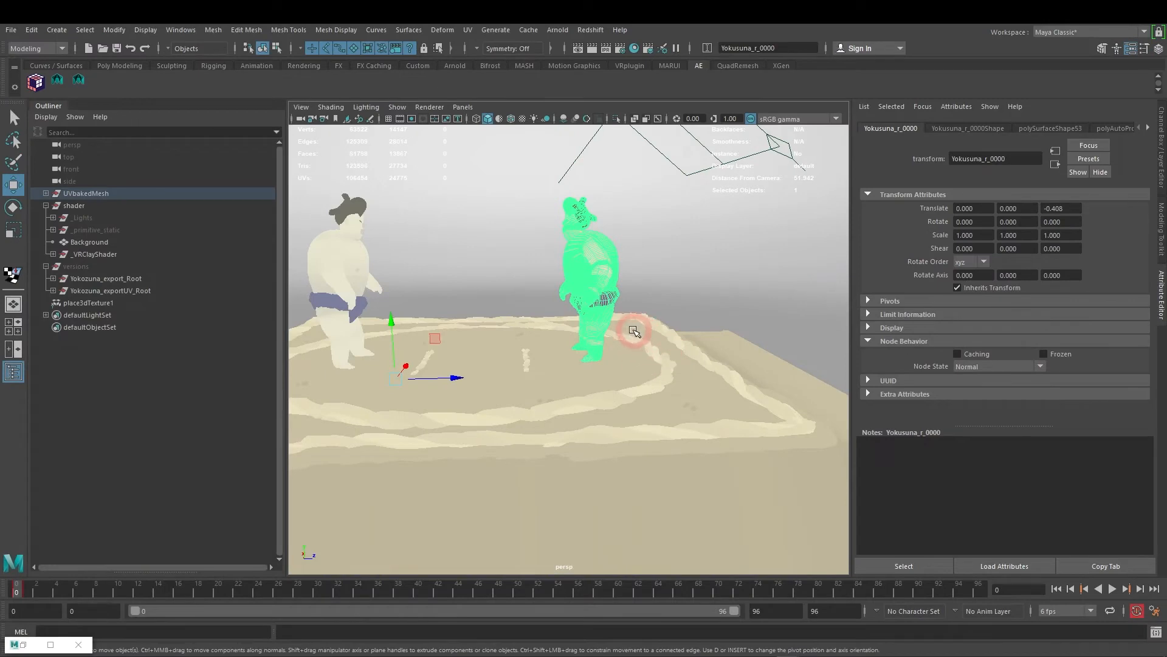
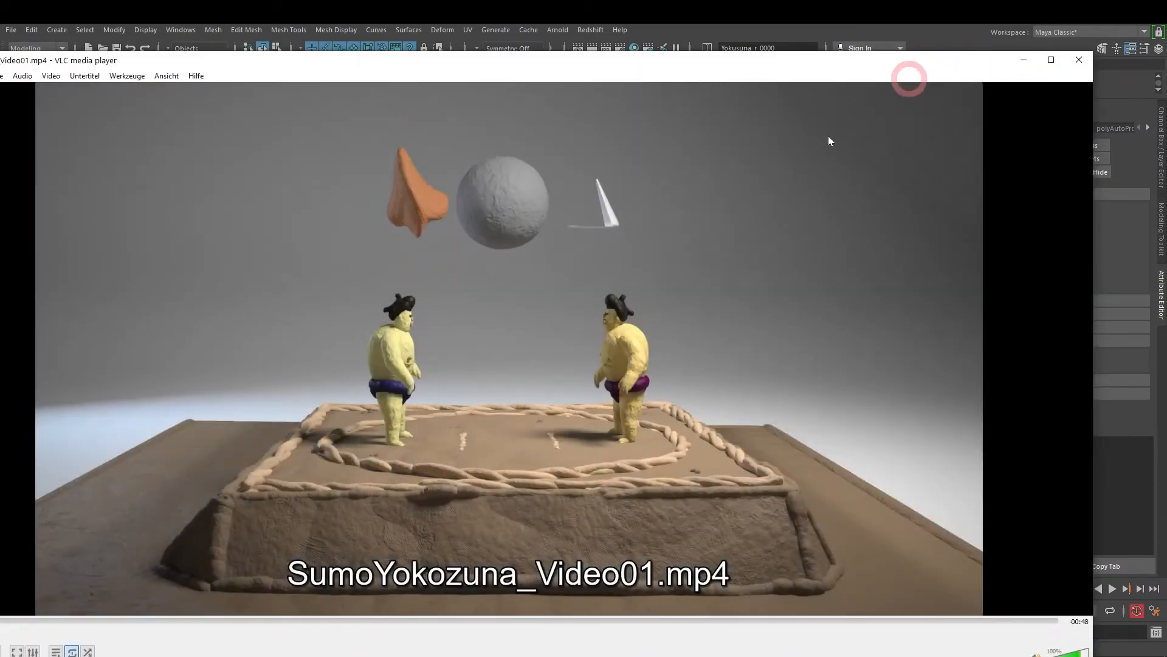
Step: Switch to VLC and examine the wrestlers' clay surface in SumoYokozuna_Video01.mp4, pausing at 00:19
double_click(630, 65)
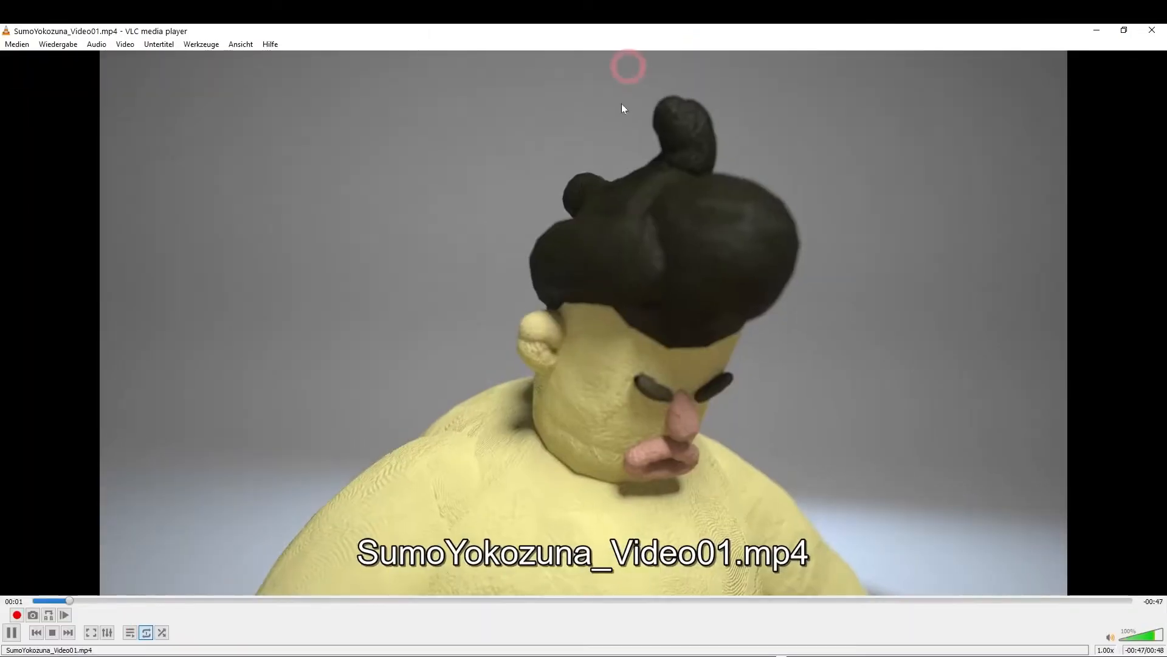
left_click(169, 601)
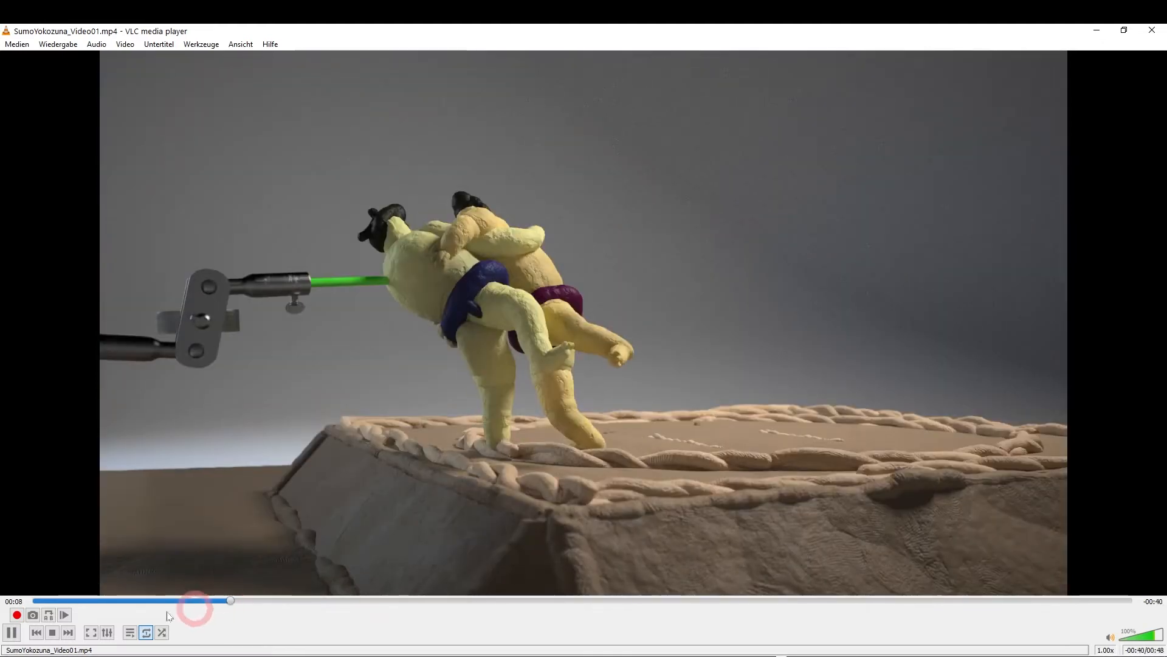
left_click(11, 634)
left_click(16, 634)
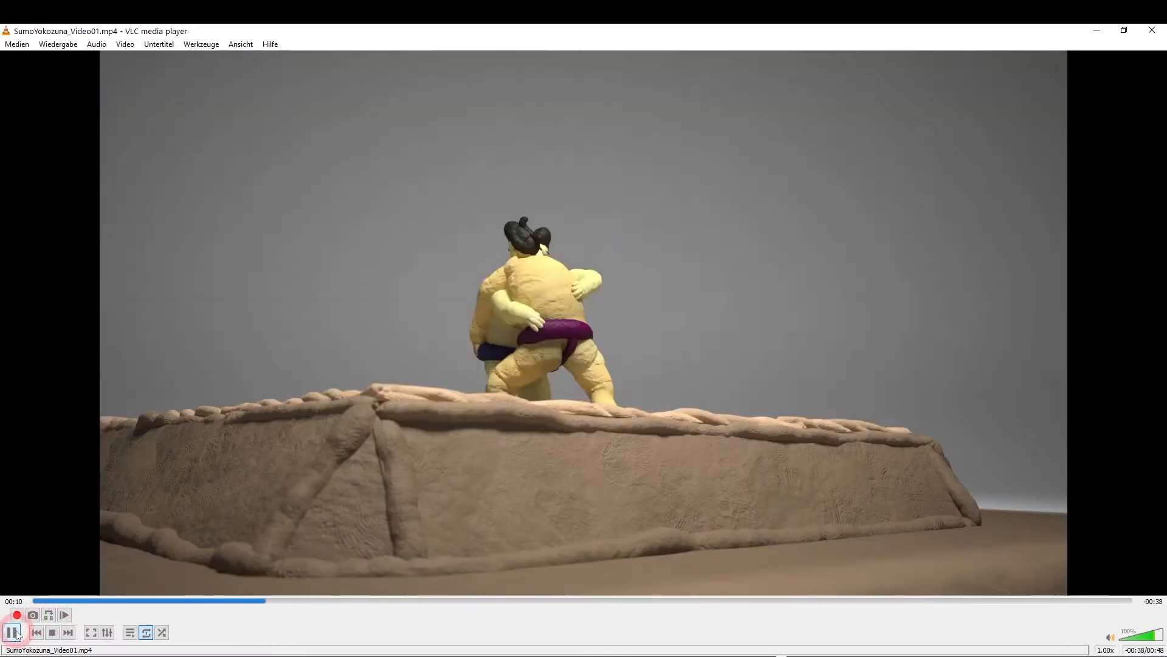
left_click(17, 635)
left_click_drag(277, 604, 477, 613)
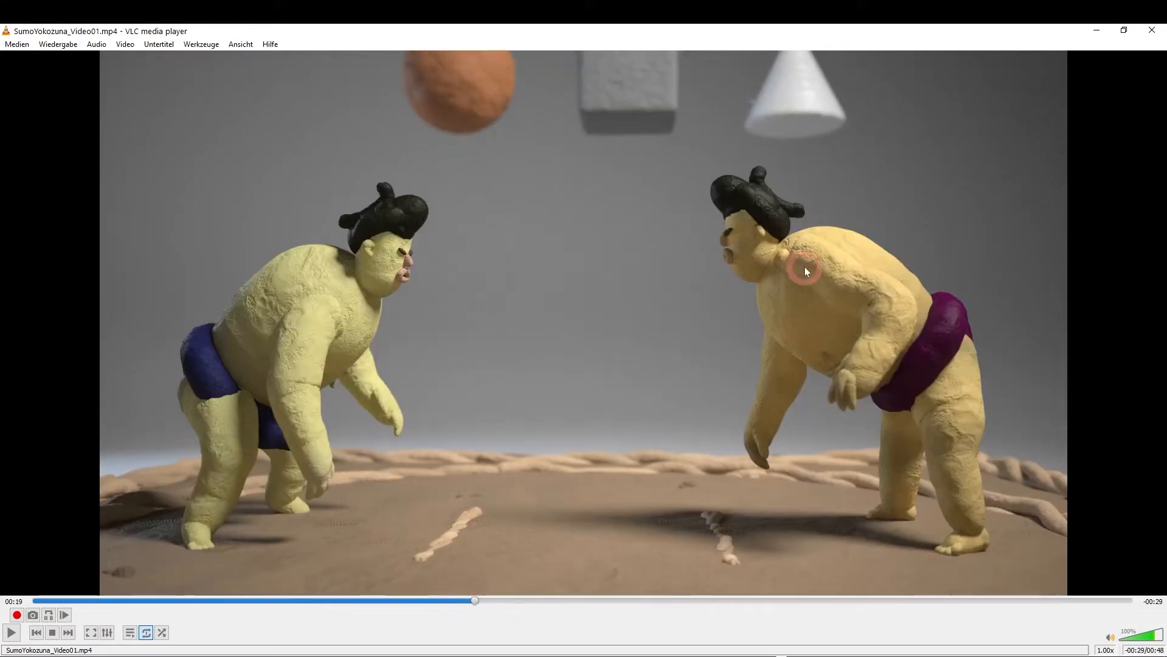
left_click(1098, 30)
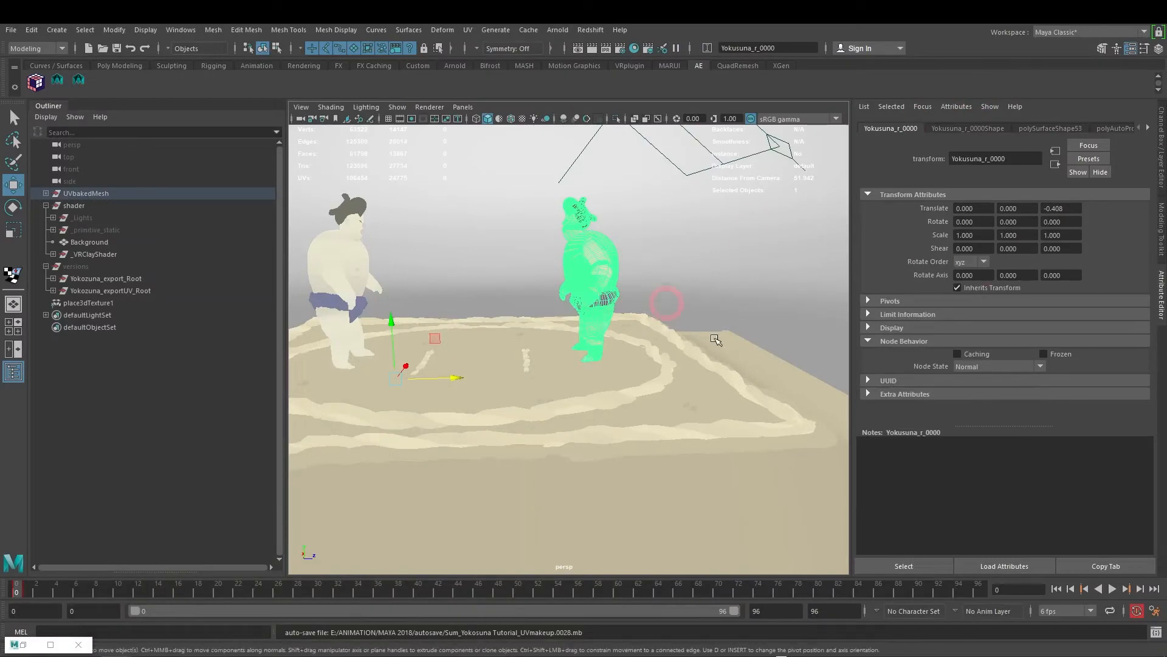
Step: Examine the place3dTexture1 projection against the purple-belted wrestler by selecting each and checking the placement node's attributes
left_click(757, 267)
left_click(714, 165)
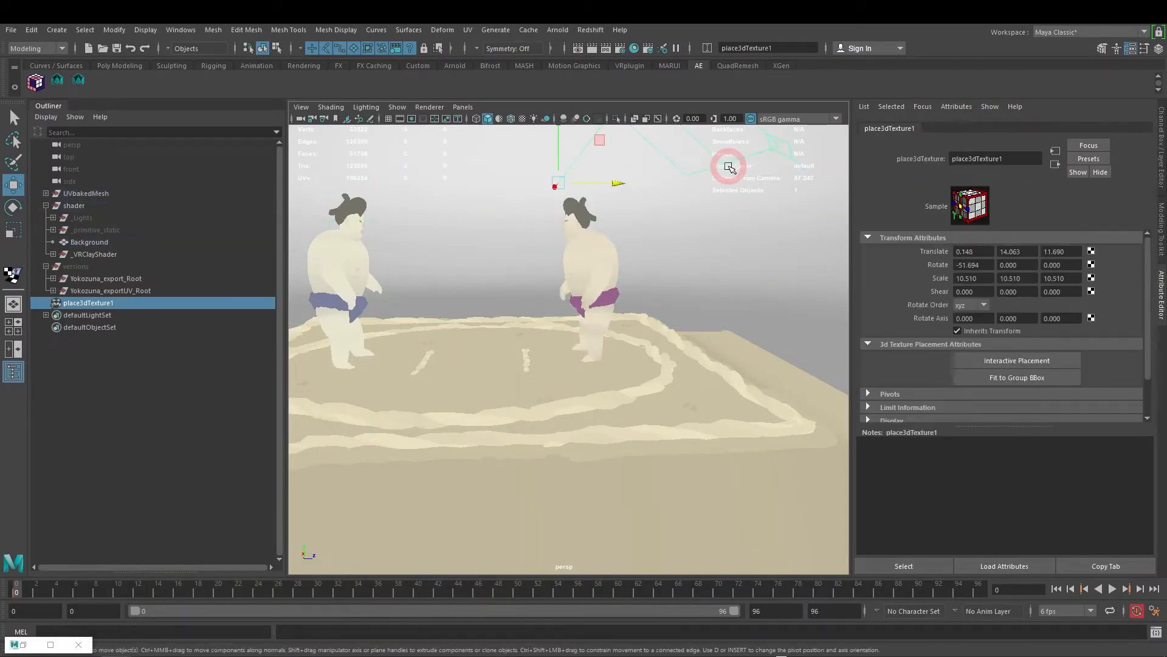
left_click(597, 271)
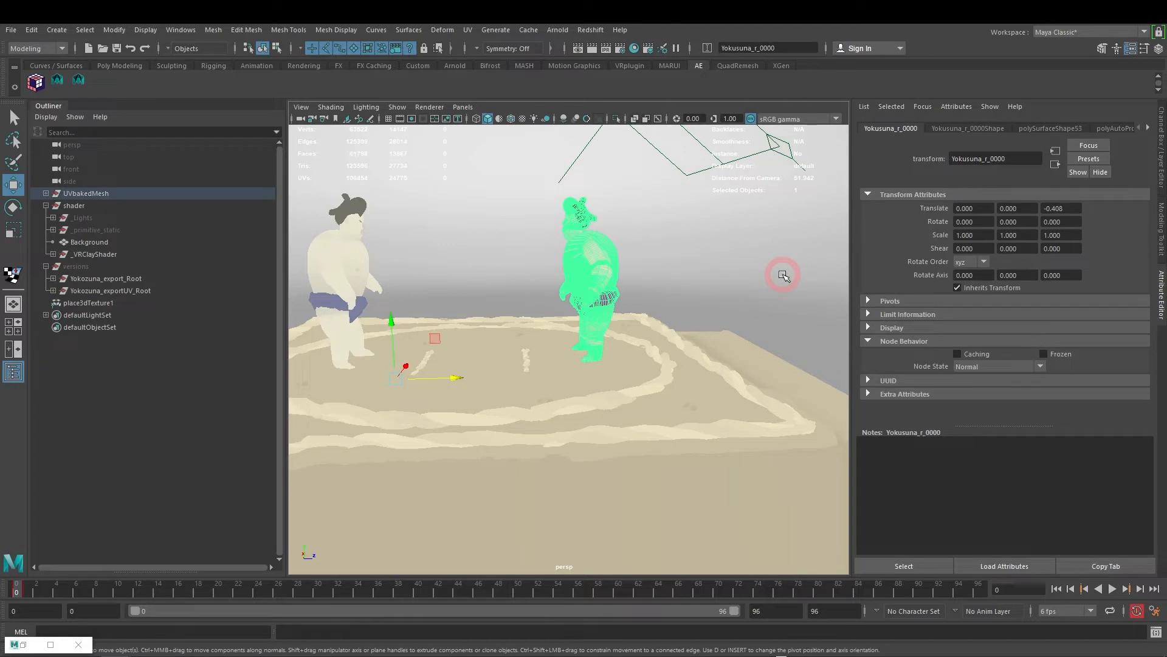
left_click(704, 141)
left_click(702, 142)
scroll(690, 349, "down", 6)
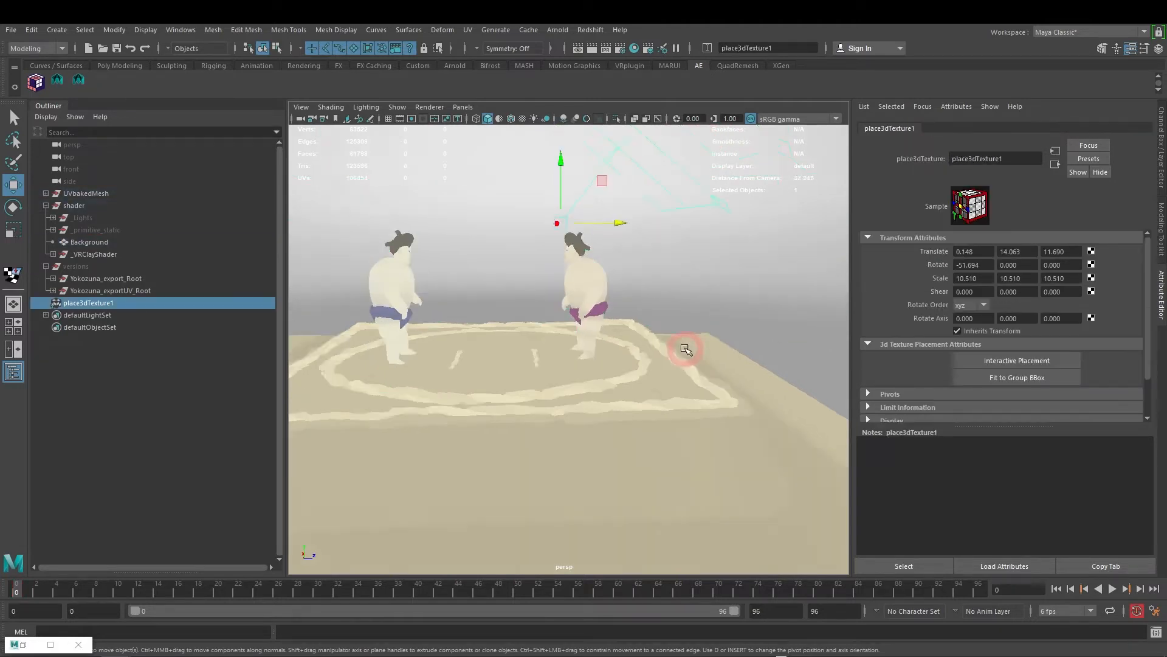
left_click_drag(604, 392, 586, 357, "alt")
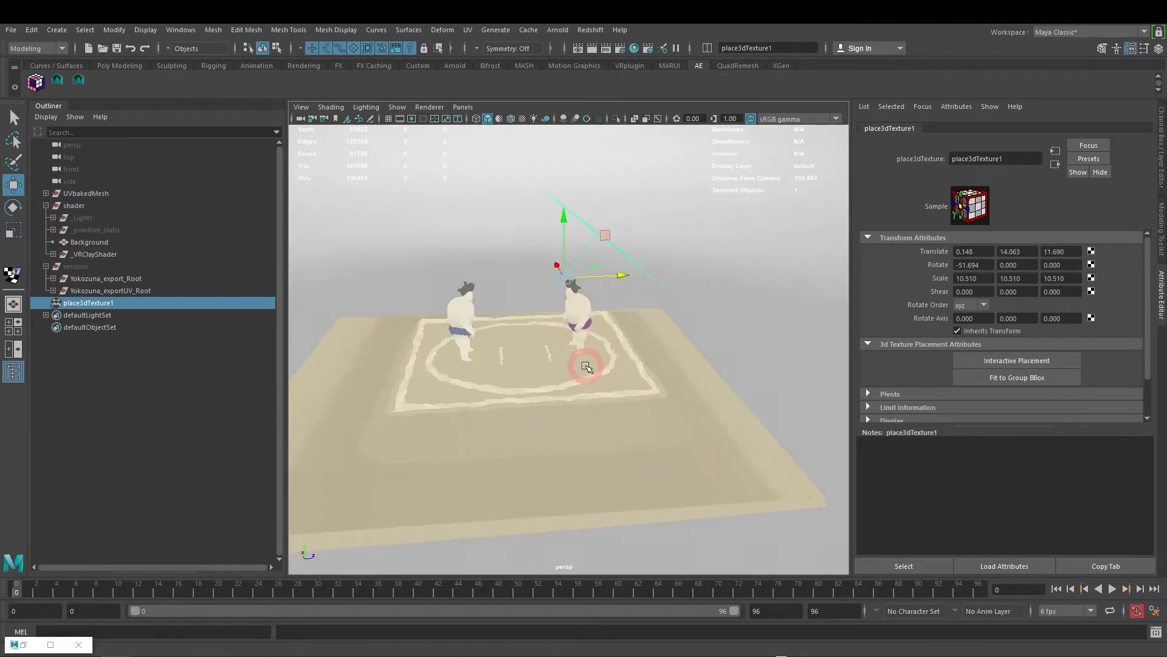
left_click(52, 645)
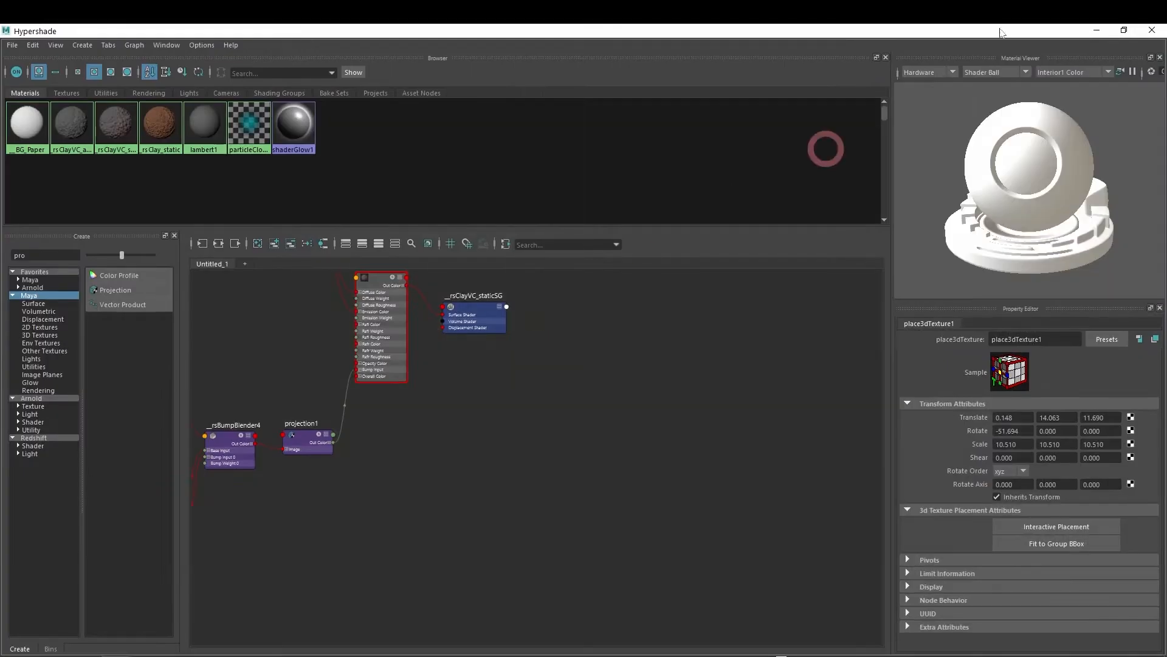
left_click(1108, 29)
left_click_drag(597, 368, 608, 221, "alt")
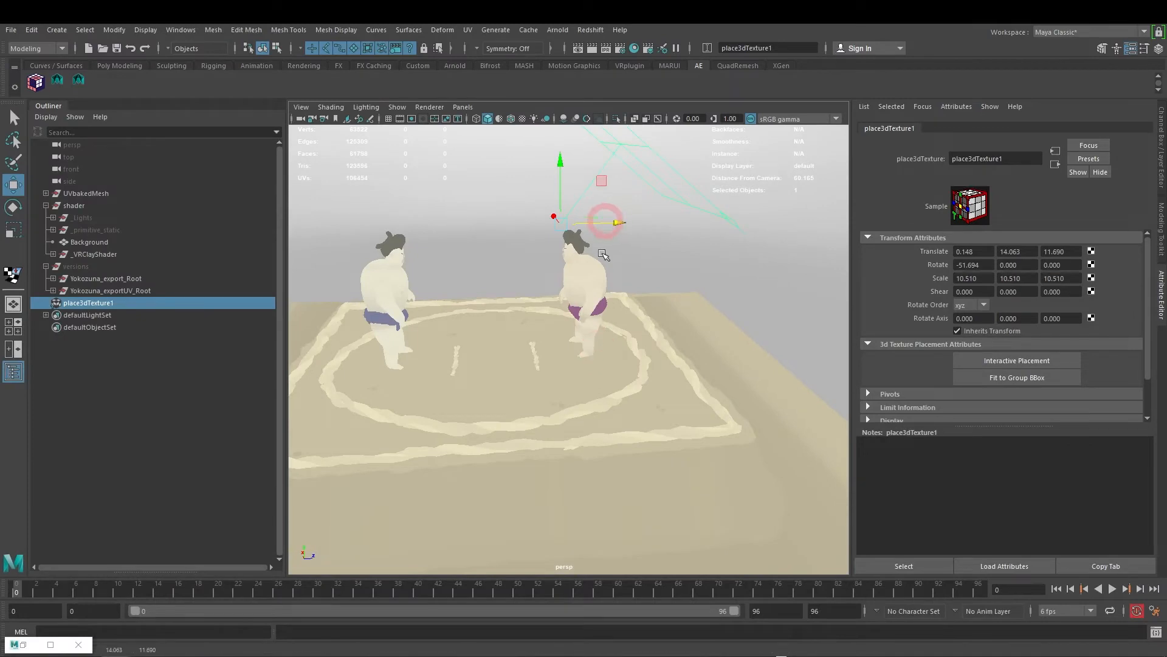
Step: Select the hidden versions group and show it beside the sumo ring
left_click(598, 299)
key("f")
left_click_drag(607, 401, 518, 439, "alt")
middle_click_drag(517, 439, 587, 320, "alt")
left_click(79, 267)
right_click_drag(812, 385, 741, 368, "alt")
key("shift+h")
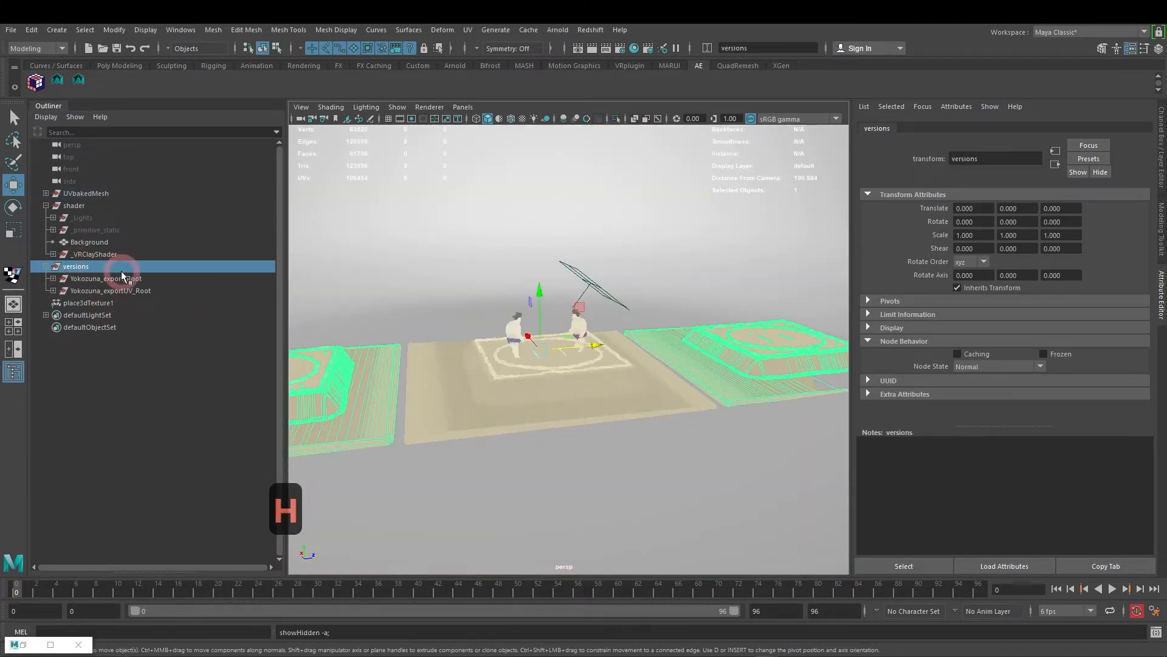
Step: Compare the Yokozuna_export_Root and Yokozuna_exportUV_Root versions and open the UV Editor for the Yokozuna_export ground plane
left_click(126, 280)
left_click(144, 290)
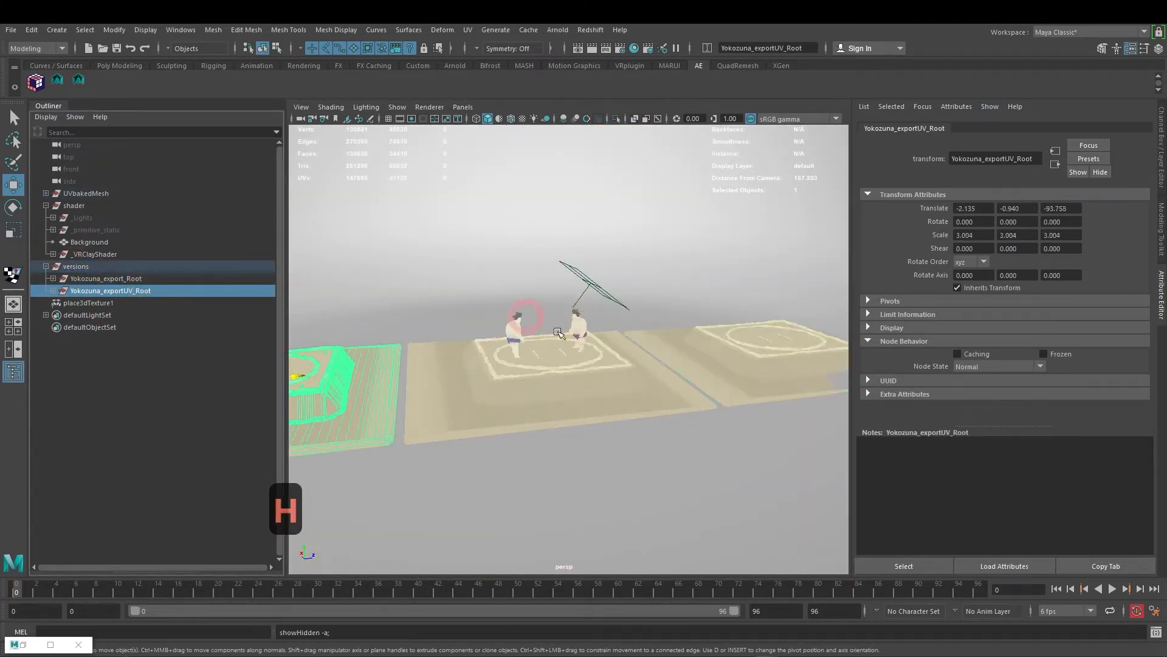
left_click(776, 298)
left_click_drag(755, 317, 588, 28, "alt")
left_click(470, 31)
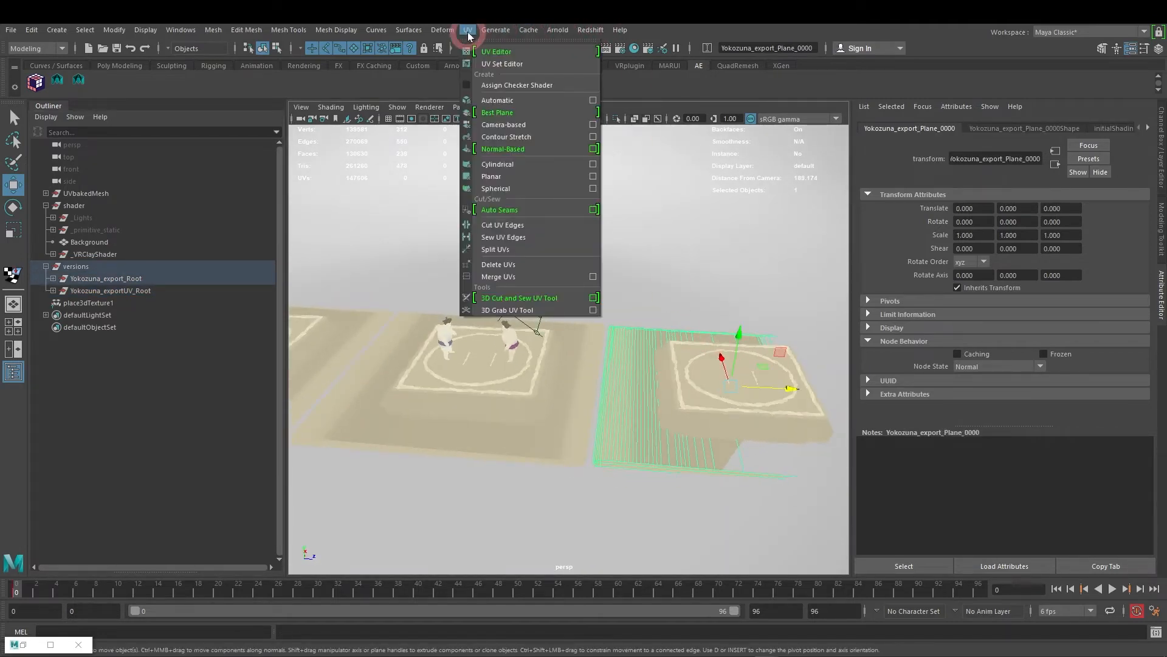
left_click(538, 57)
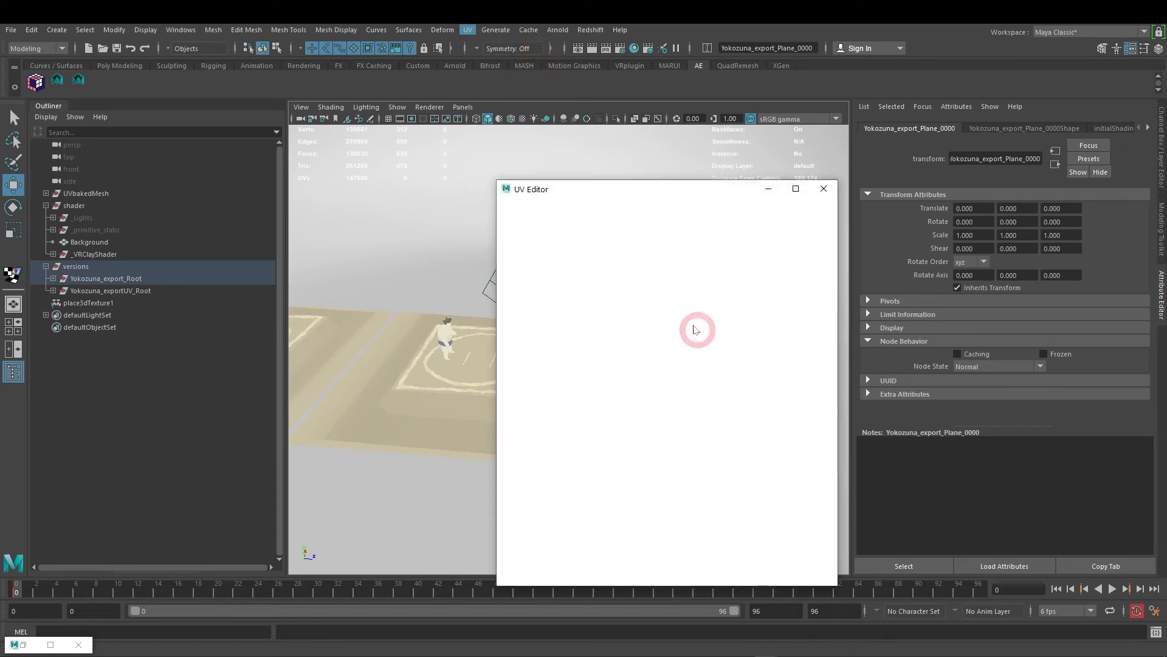
Step: Select the ring mesh of the Yokozuna_exportUV version and examine its full UV layout in the UV Editor
middle_click_drag(334, 353, 452, 346, "alt")
left_click_drag(397, 433, 443, 308, "alt")
left_click(445, 324)
scroll(637, 415, "down", 5)
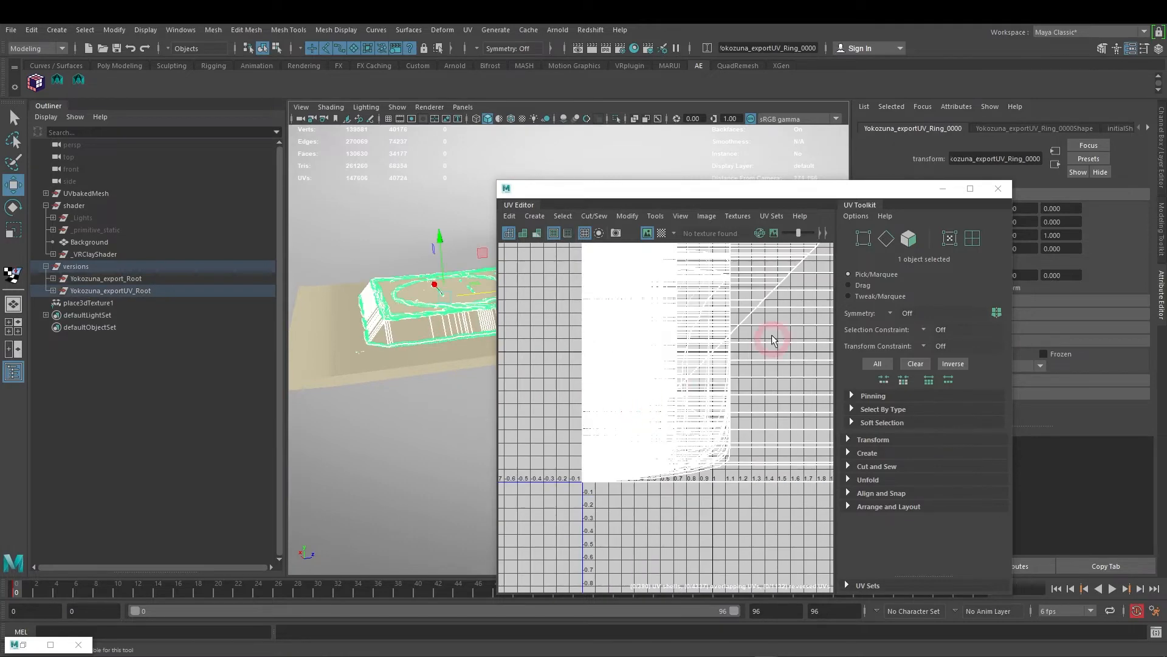
scroll(669, 444, "down", 4)
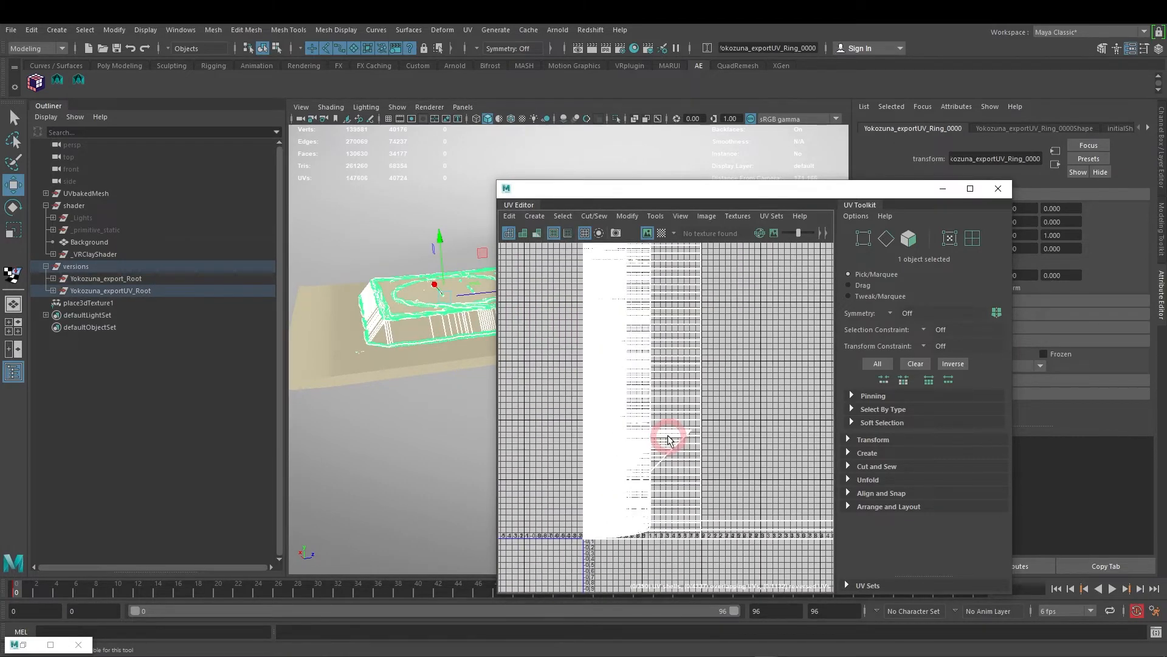
scroll(669, 461, "down", 5)
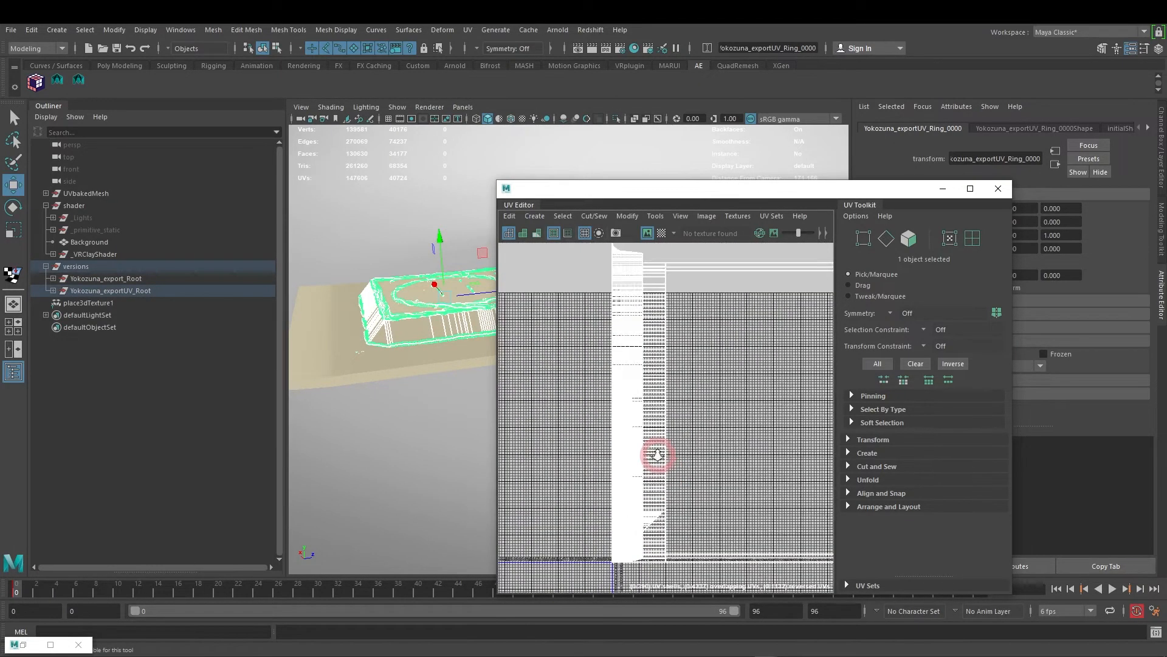
middle_click_drag(660, 422, 658, 429, "alt")
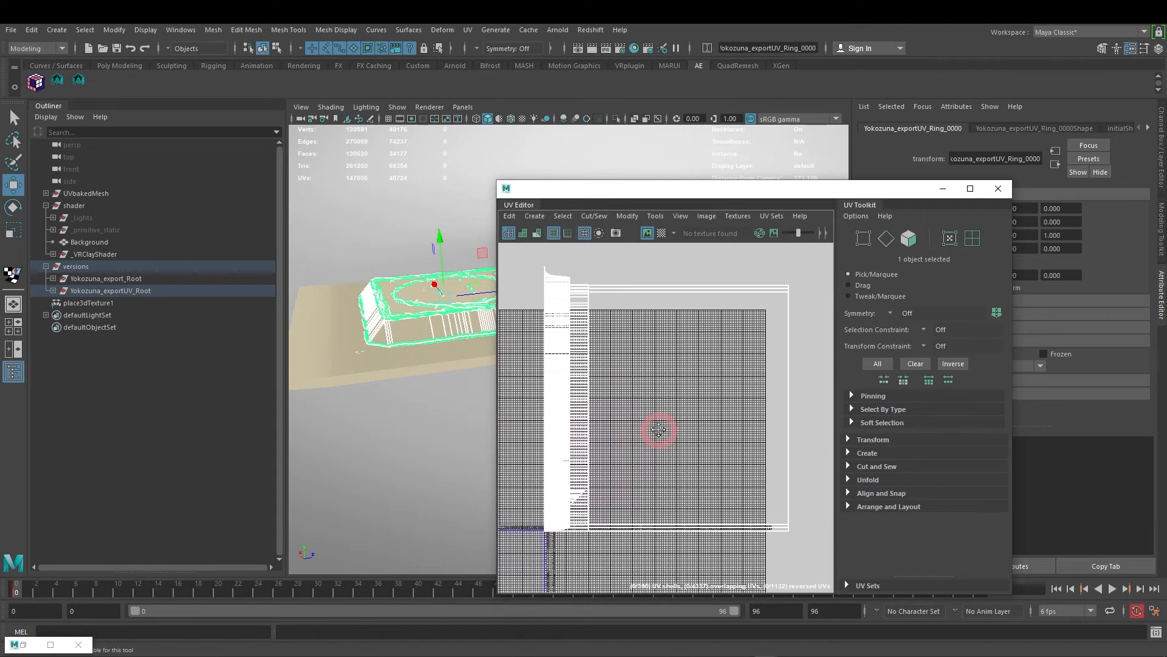
mouse_move(598, 406)
right_mouse_down("alt")
mouse_move(553, 480)
mouse_move(625, 425)
mouse_move(578, 495)
mouse_move(632, 450)
mouse_move(672, 443)
mouse_move(672, 412)
mouse_move(583, 485)
mouse_move(659, 424)
mouse_move(620, 472)
mouse_move(661, 460)
mouse_move(612, 413)
right_mouse_up("alt")
left_click_drag(526, 308, 791, 575)
middle_click_drag(775, 562, 671, 445, "alt")
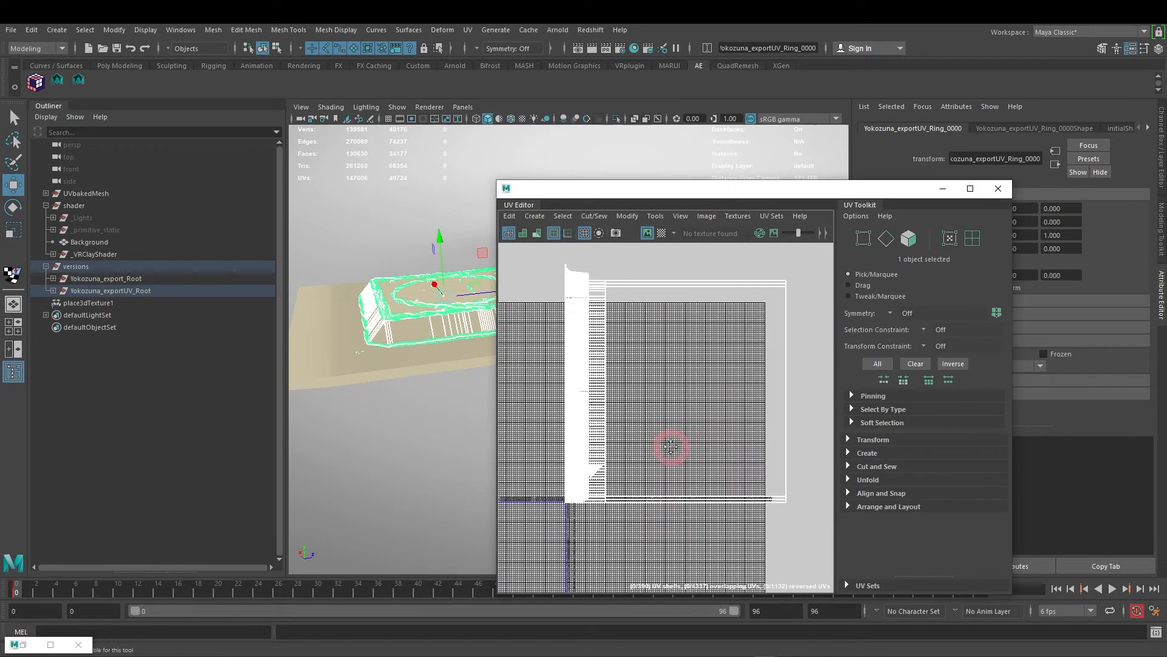
Step: Apply automatic UV mapping to the Yokozuna_exportUV ring and frame its new UV shells in the UV Editor
left_click(470, 31)
left_click(516, 107)
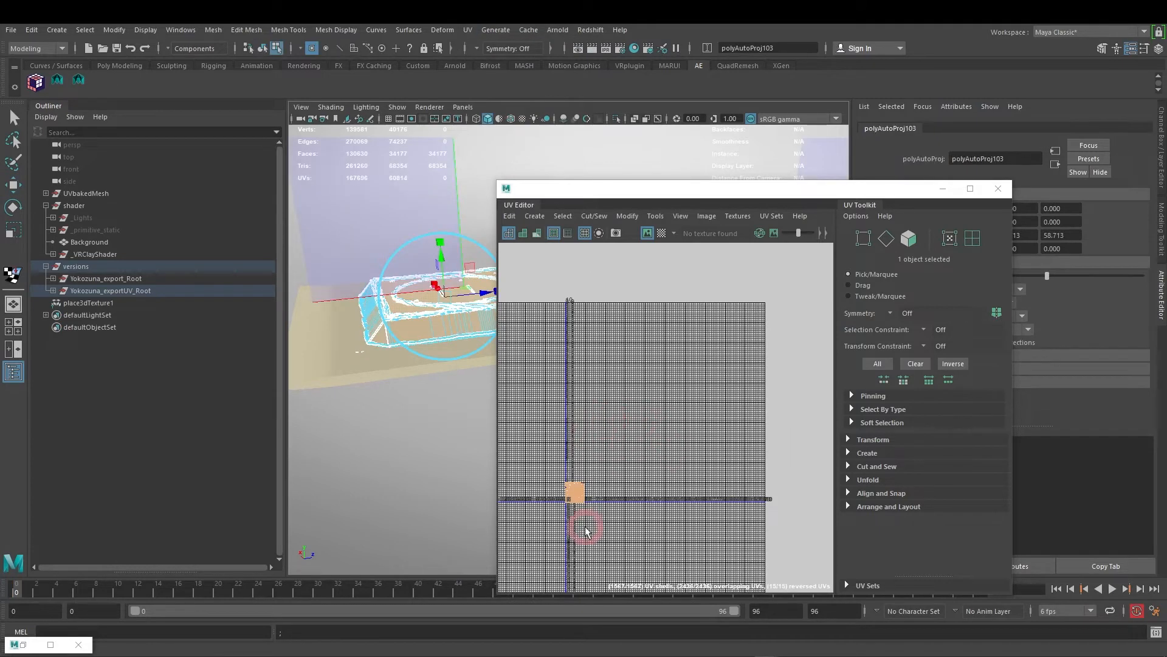
scroll(585, 527, "up", 3)
key("f")
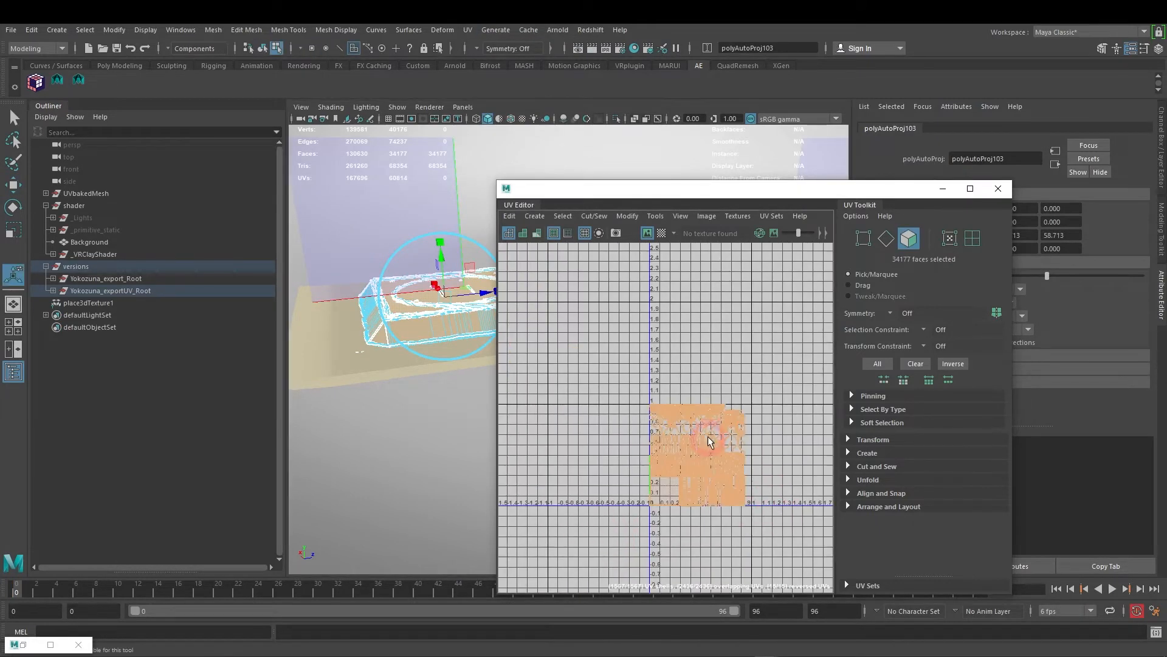
scroll(720, 389, "up", 3)
scroll(673, 414, "down", 3)
middle_click_drag(670, 408, 670, 409, "alt")
key("q")
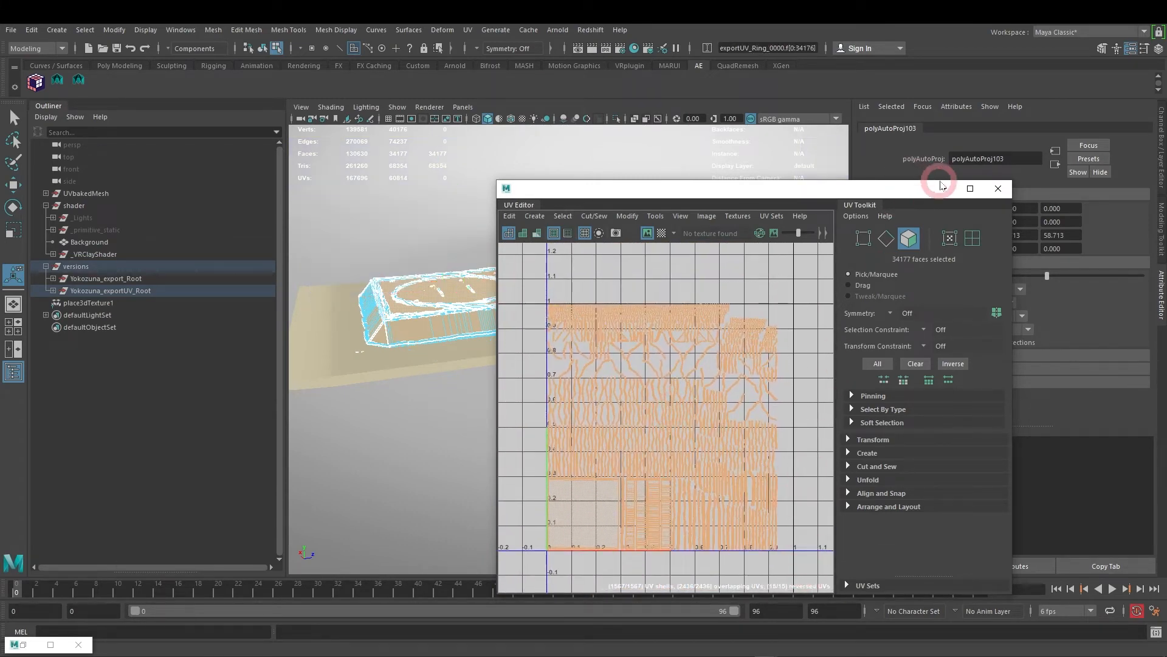
Step: Check the ring and ground plane of the Yokozuna_export version for UVs in the UV Editor
left_click(943, 188)
left_click_drag(710, 325, 667, 351, "alt")
left_click(842, 336)
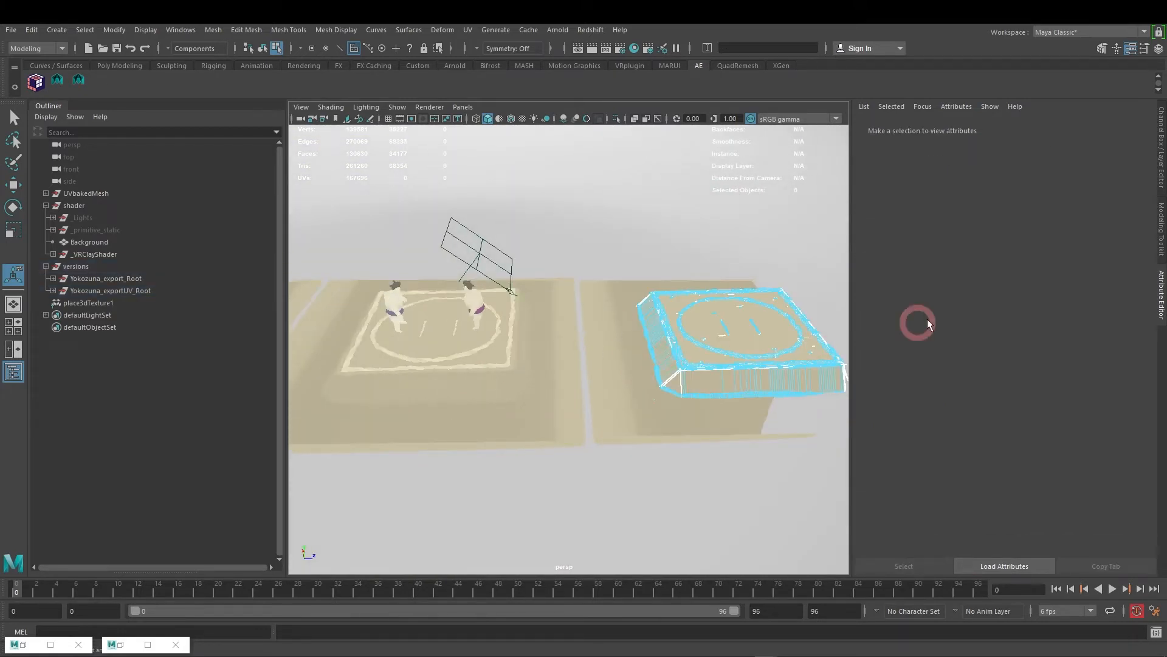
key("ctrl+a")
left_click(662, 380)
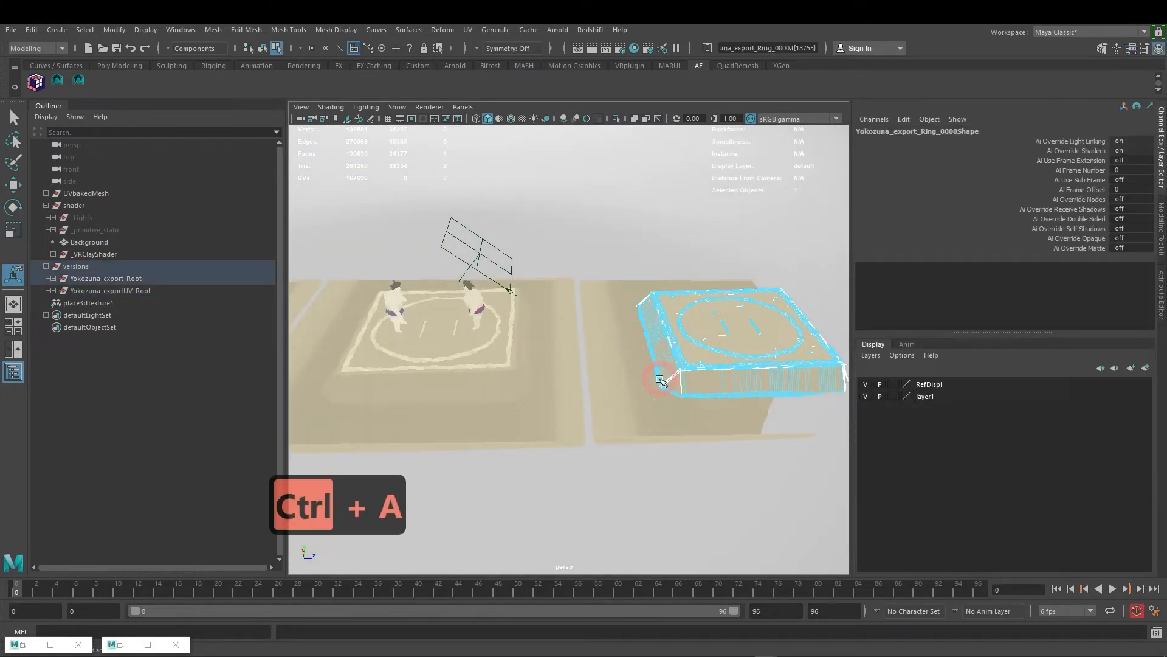
left_click(650, 384)
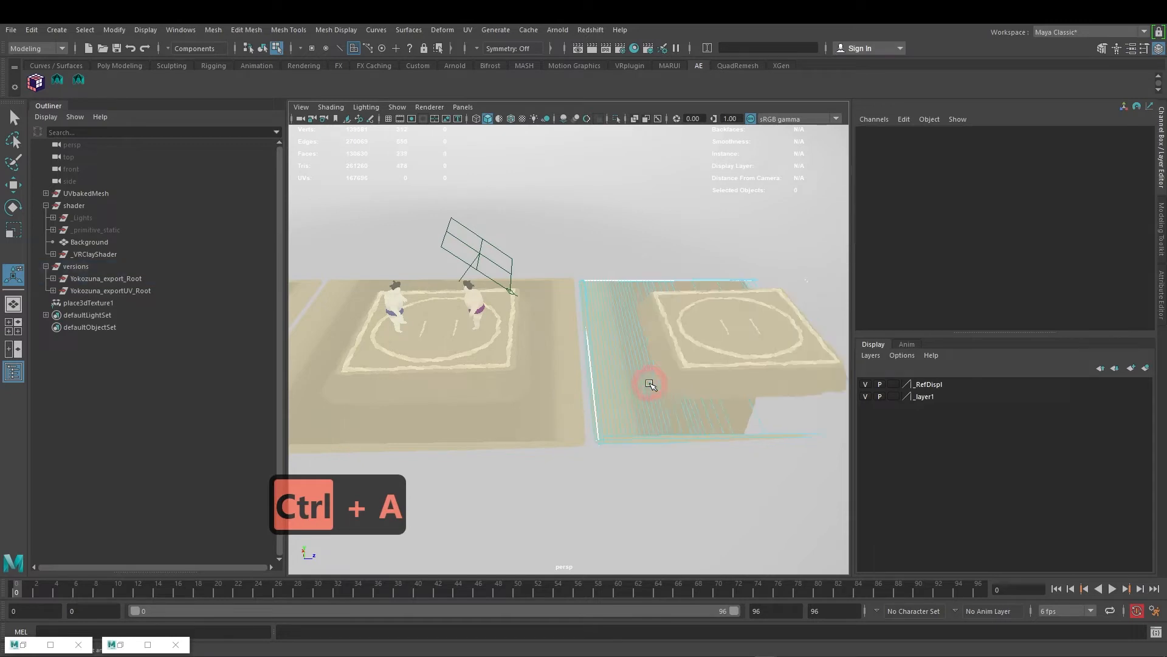
left_click(466, 30)
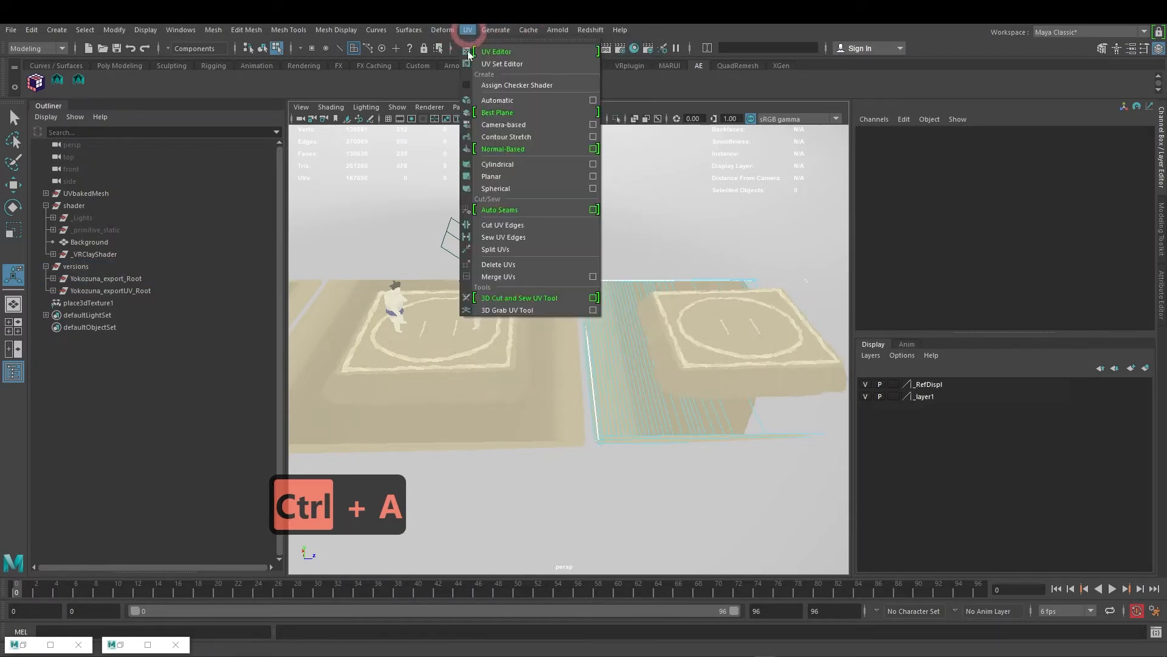
left_click(512, 52)
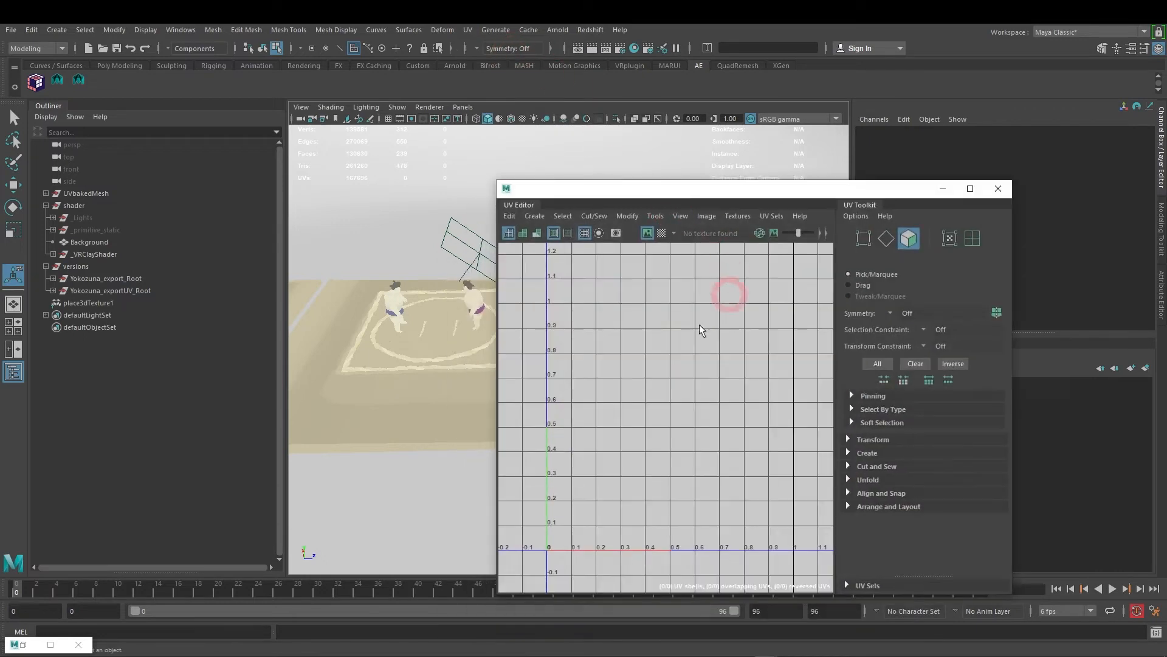
left_click(941, 189)
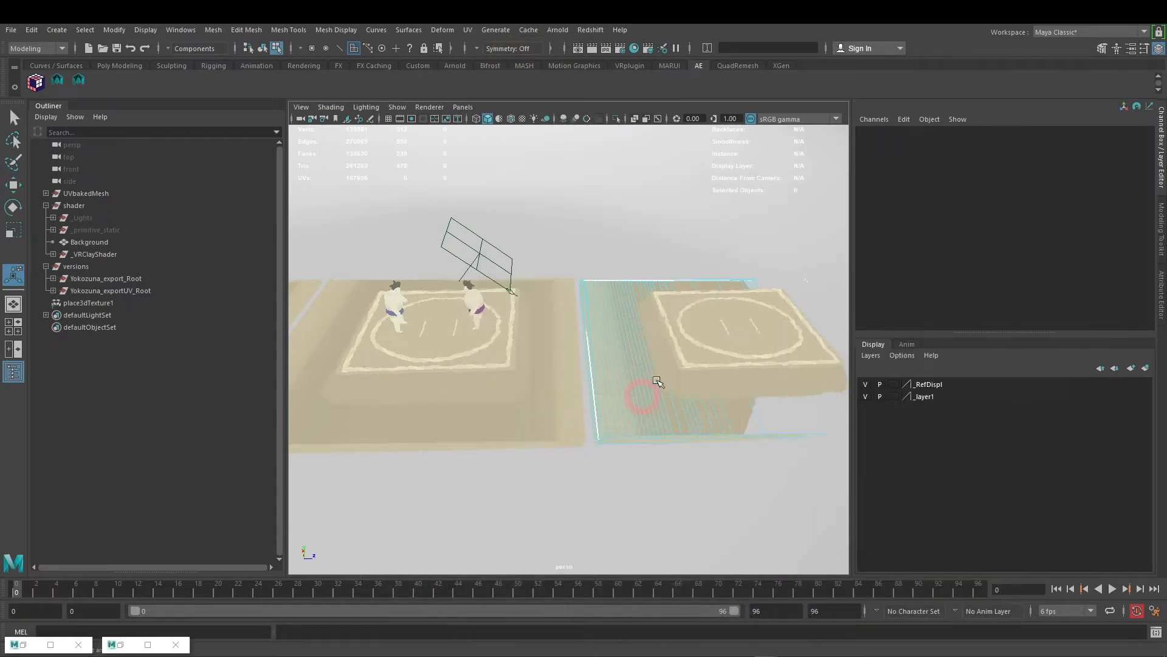
Step: Hide both the Yokozuna_export_Root and Yokozuna_exportUV_Root versions, leaving the central sumo ring in view
left_click_drag(97, 279, 162, 290)
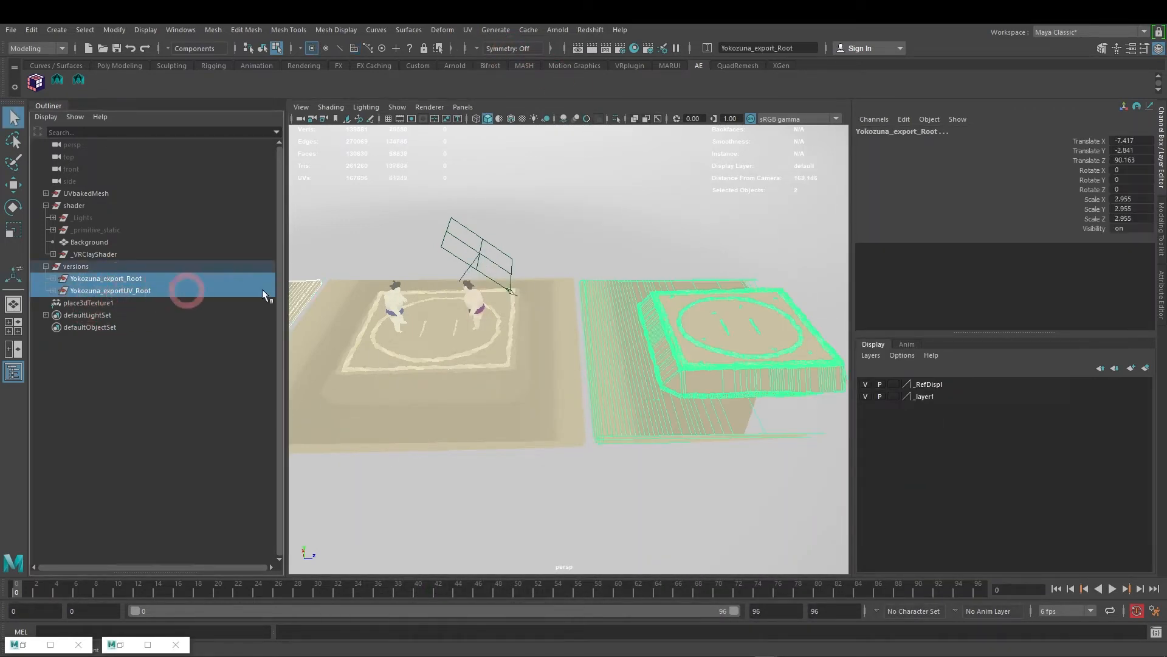
right_click_drag(720, 355, 608, 383, "alt")
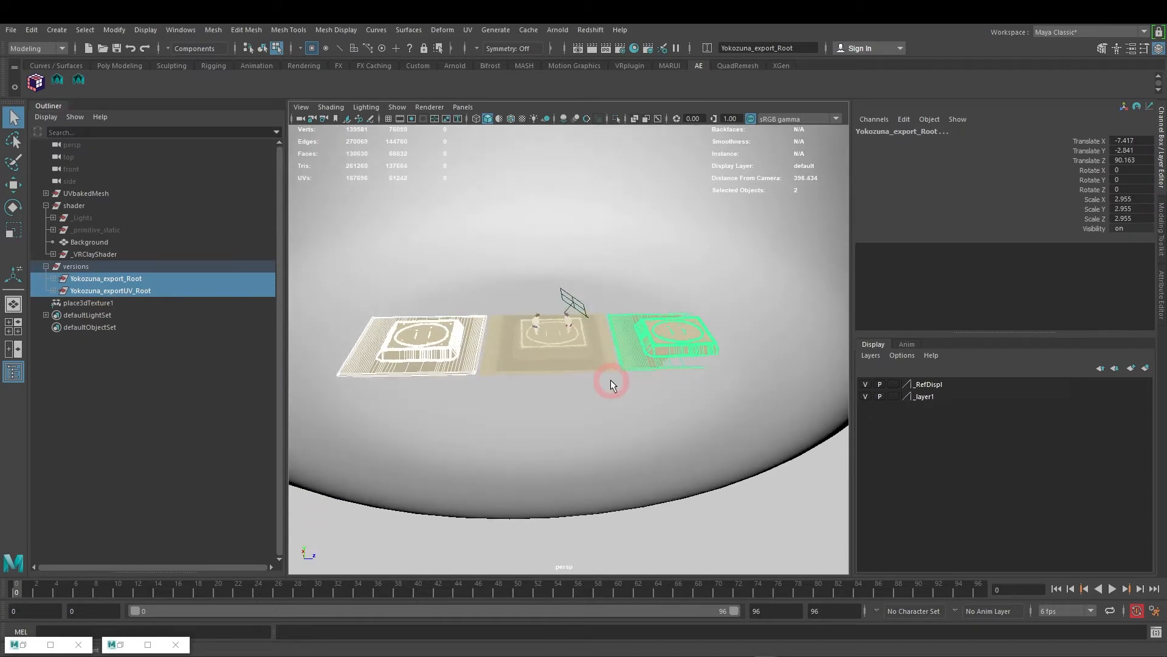
key("ctrl+h")
scroll(566, 373, "up", 5)
left_click_drag(599, 417, 490, 487, "alt")
left_click(148, 642)
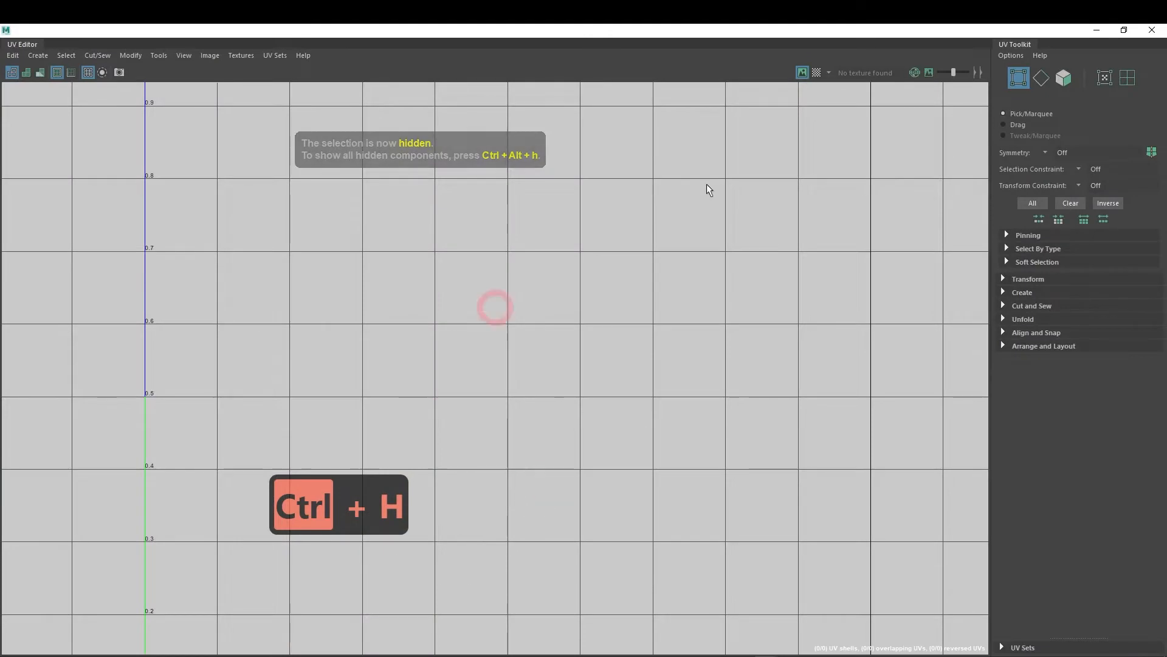
left_click(1096, 30)
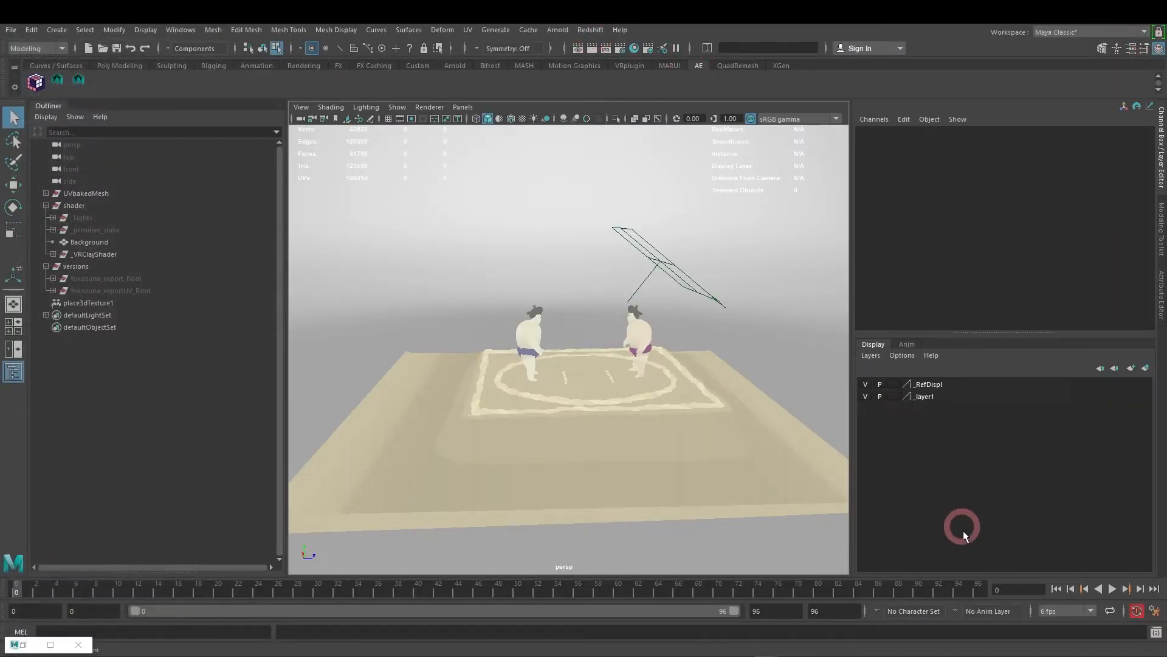
left_click(737, 293)
scroll(664, 317, "up", 10)
scroll(659, 322, "down", 8)
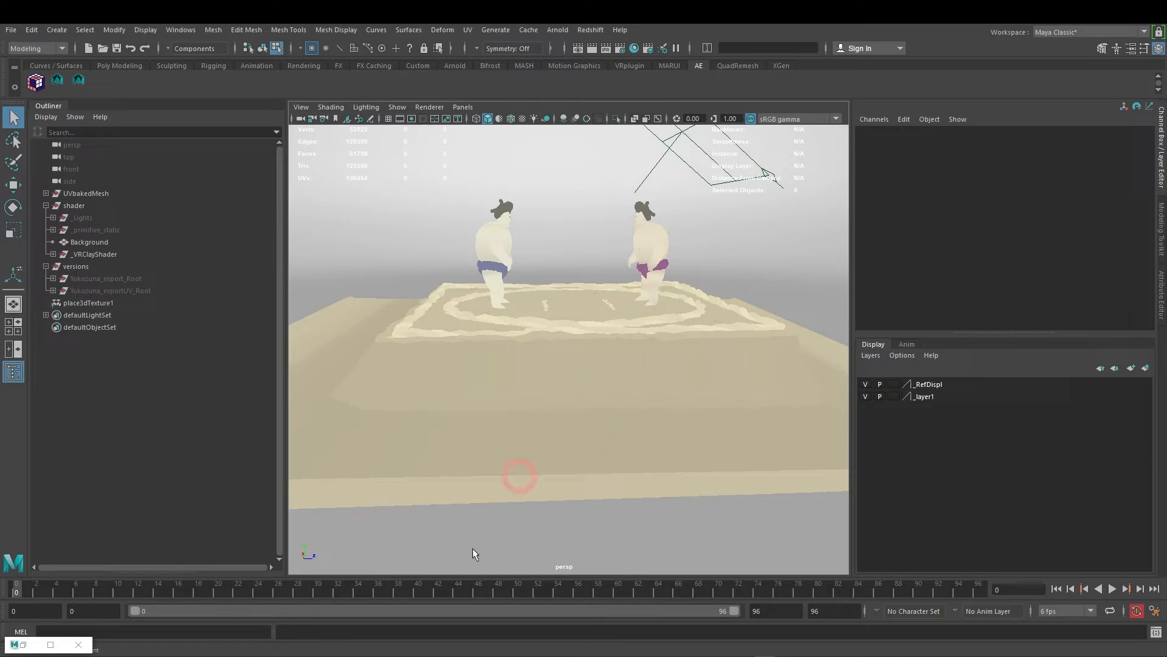
Step: Bring back Hypershade, select the _rsClayVC_static material and place the window clear of the wrestlers in the viewport
left_click(34, 641)
left_click_drag(837, 32, 529, 113)
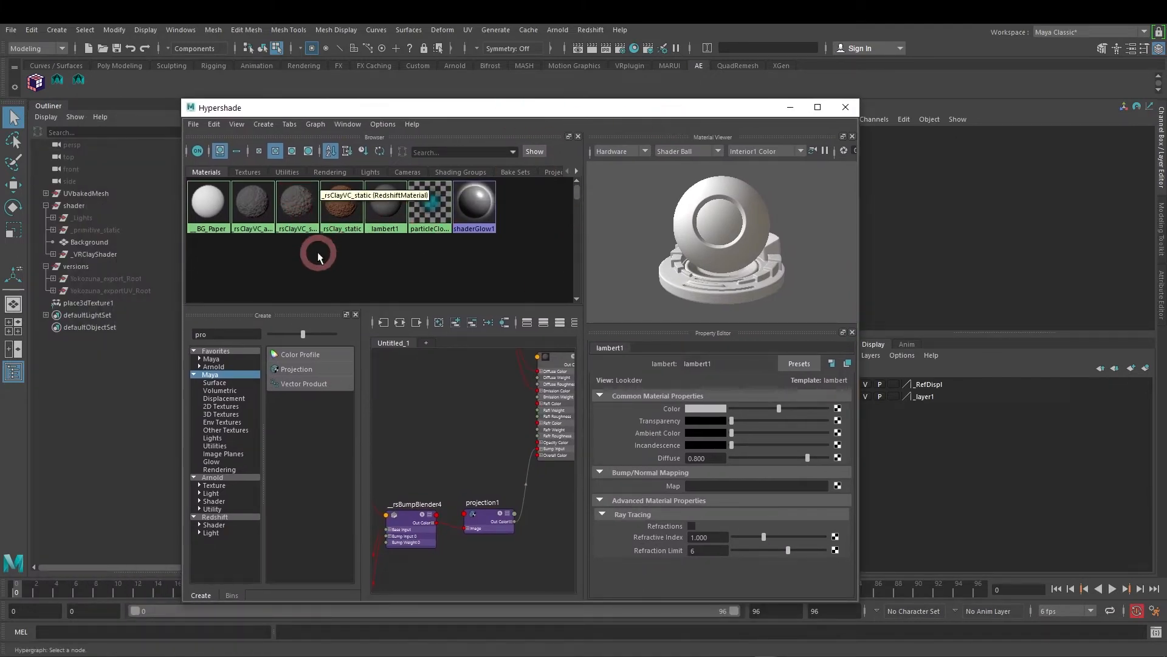
left_click(300, 205)
left_click_drag(604, 110, 588, 523)
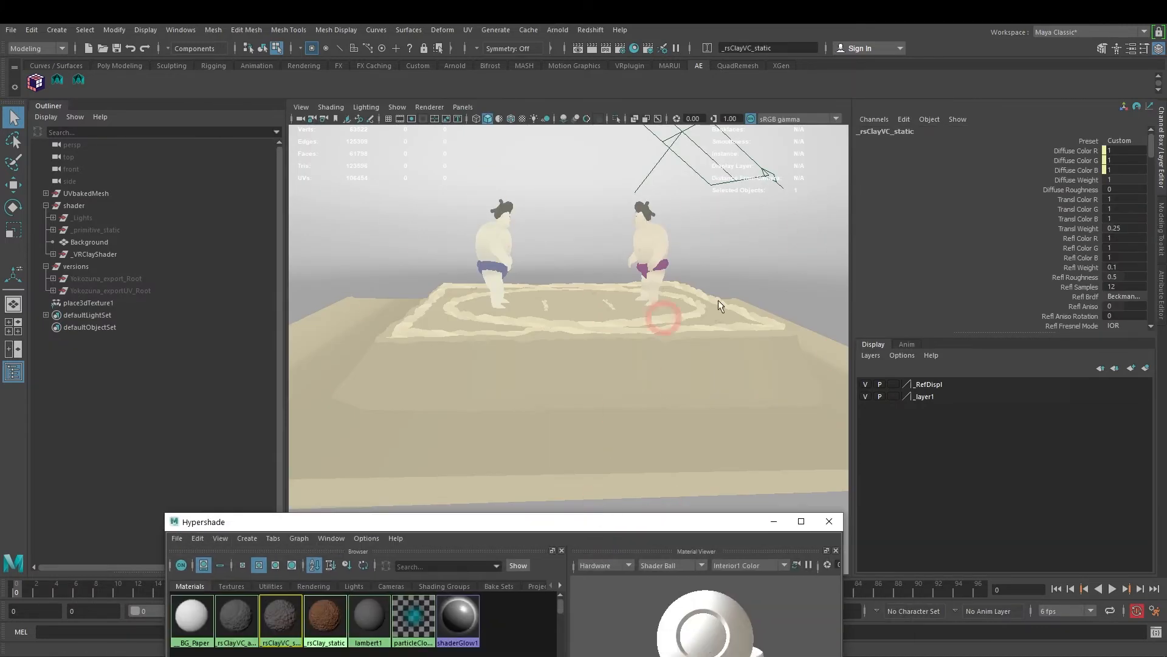
Step: Hide the place3dTexture1 projection node
left_click(681, 135)
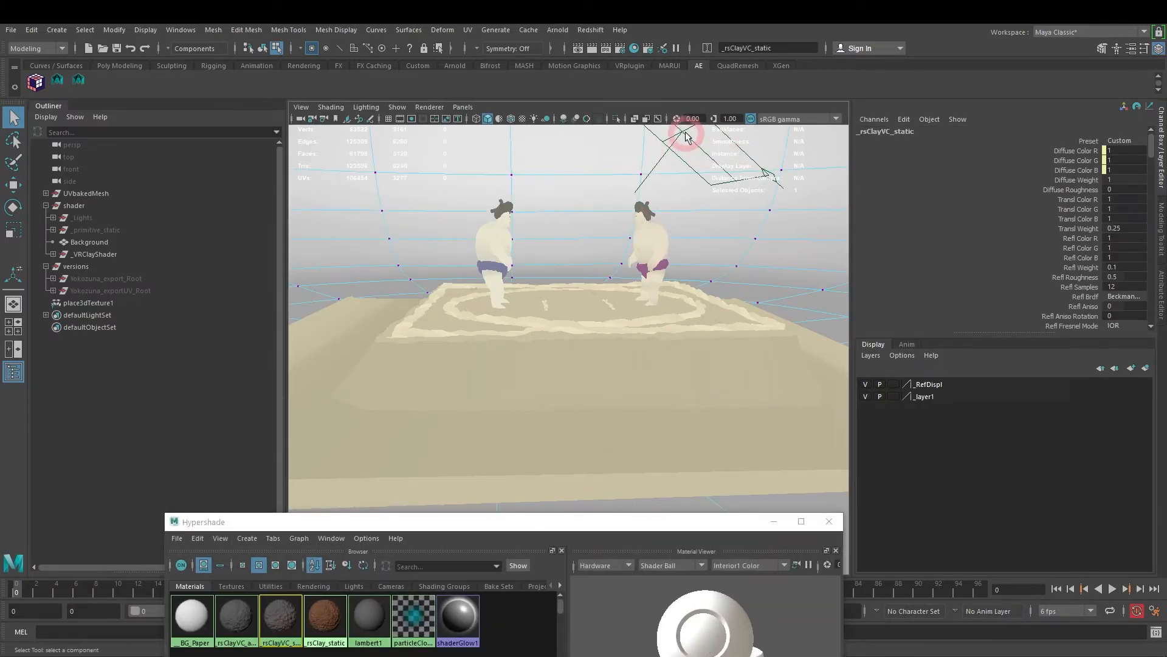
left_click(113, 302)
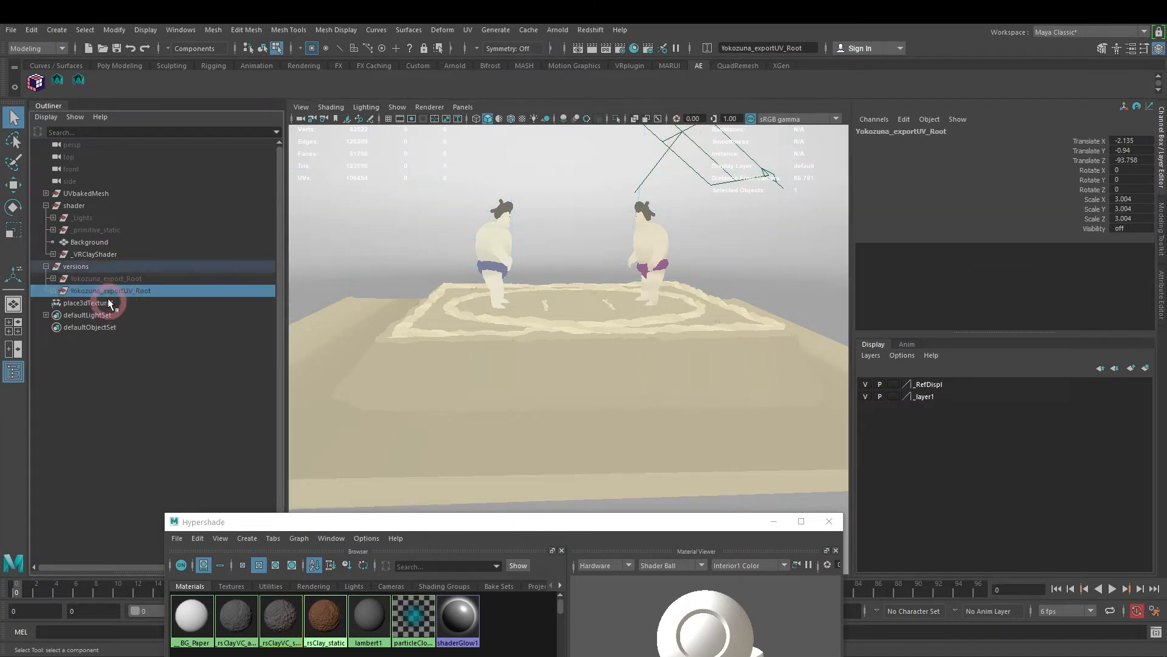
key("ctrl+h")
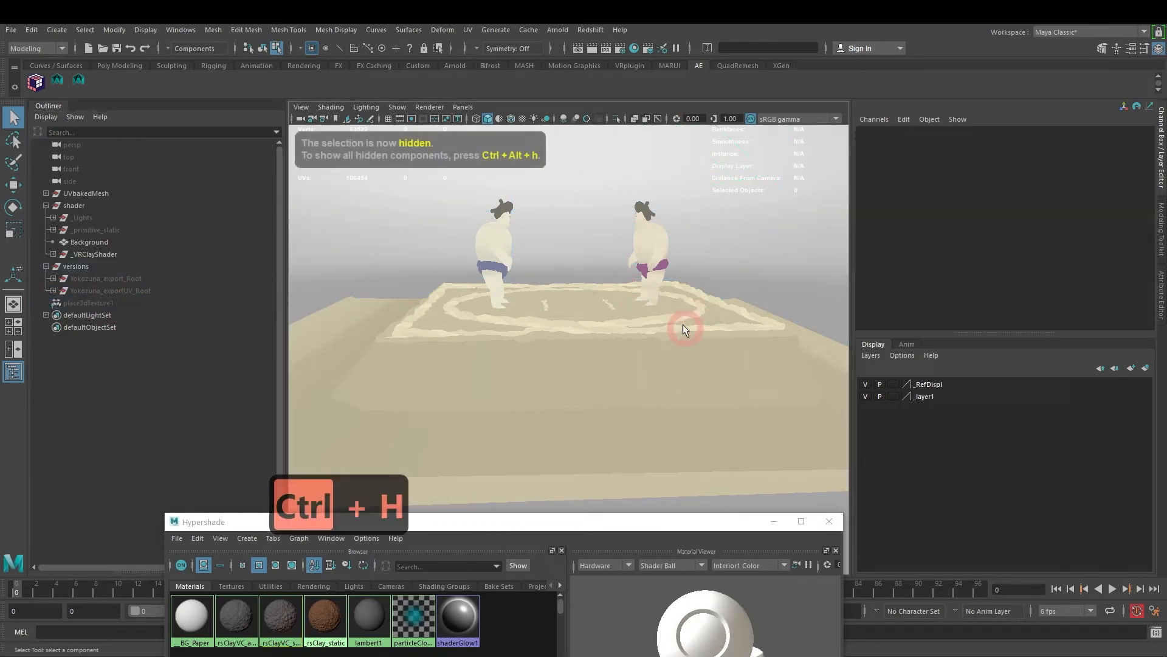
scroll(665, 324, "down", 3)
scroll(665, 326, "up", 3)
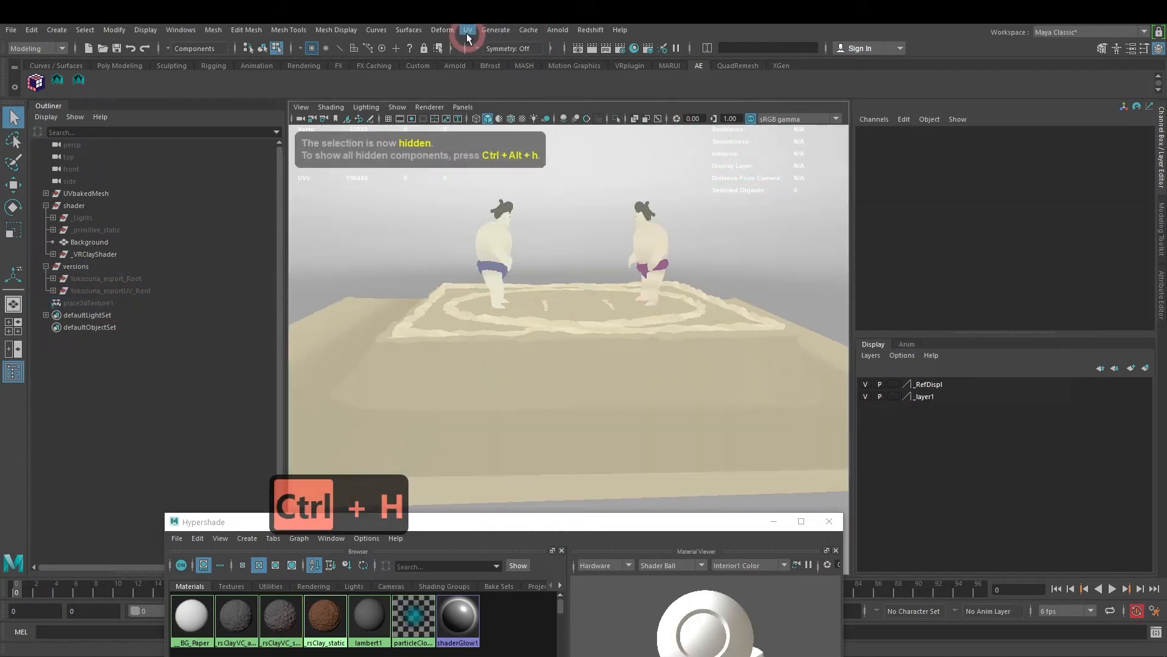
Step: Start an interactive render in the Redshift Render View and arrange it beside Hypershade so the viewport stays visible
left_click(590, 29)
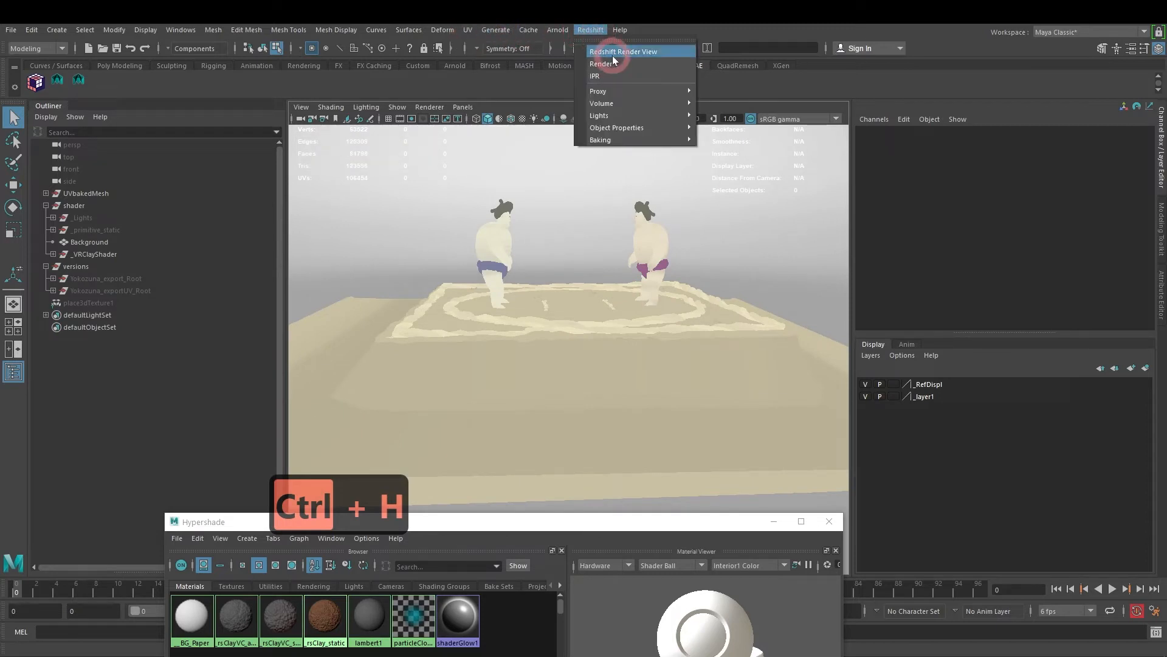
left_click(612, 58)
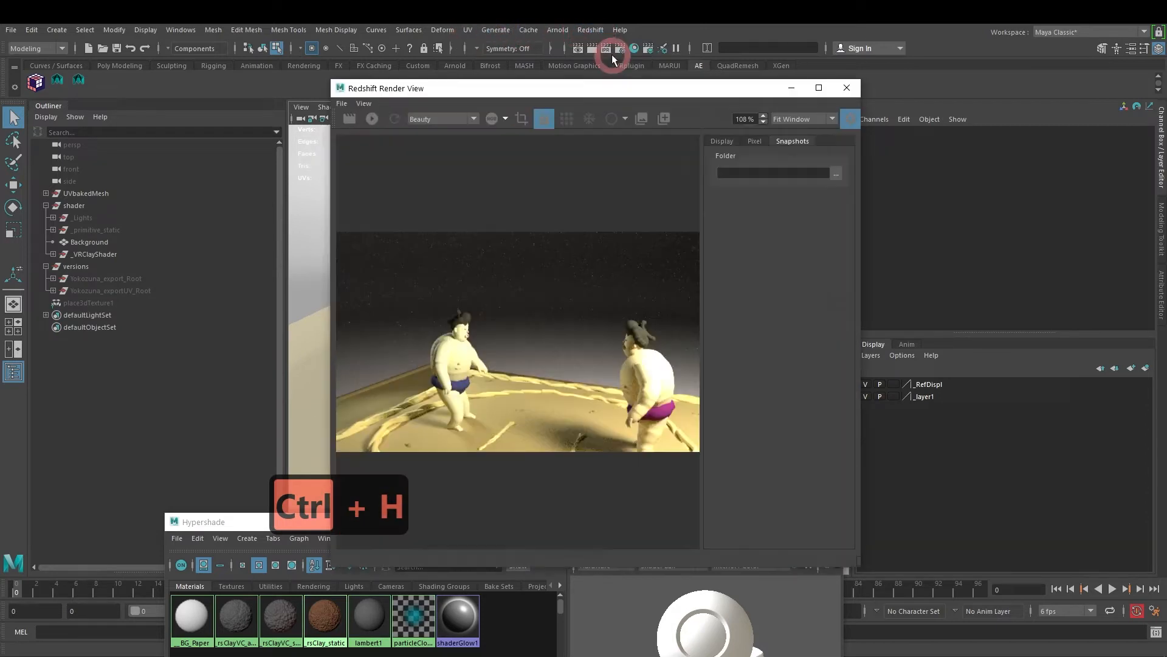
left_click(372, 119)
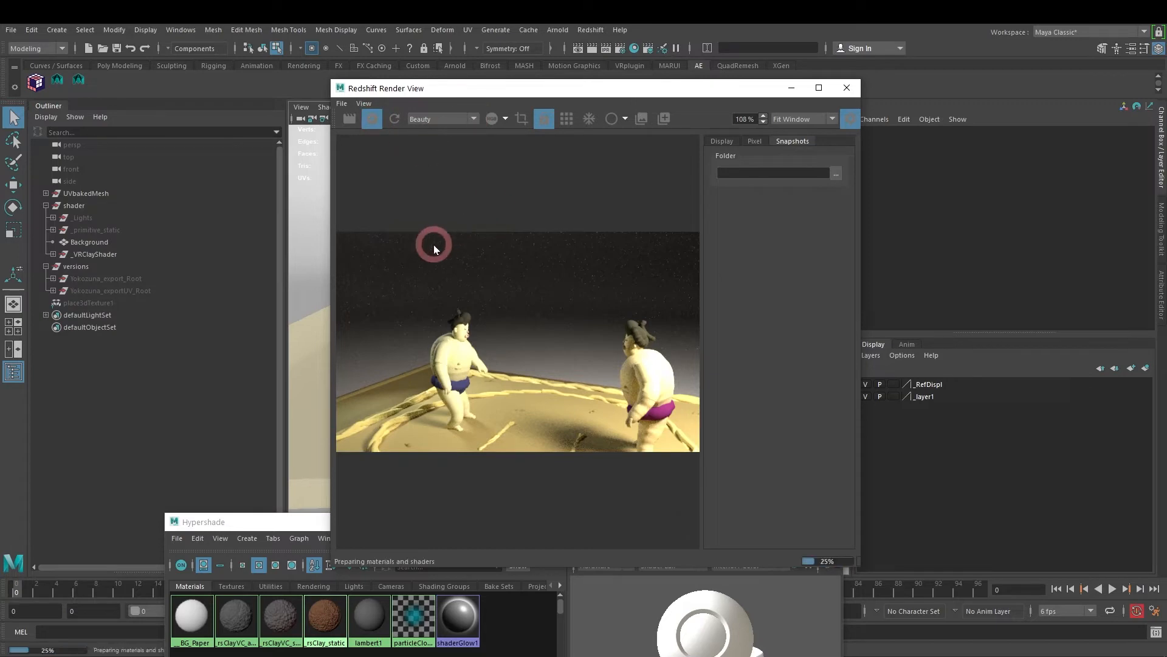
left_click_drag(295, 530, 283, 159)
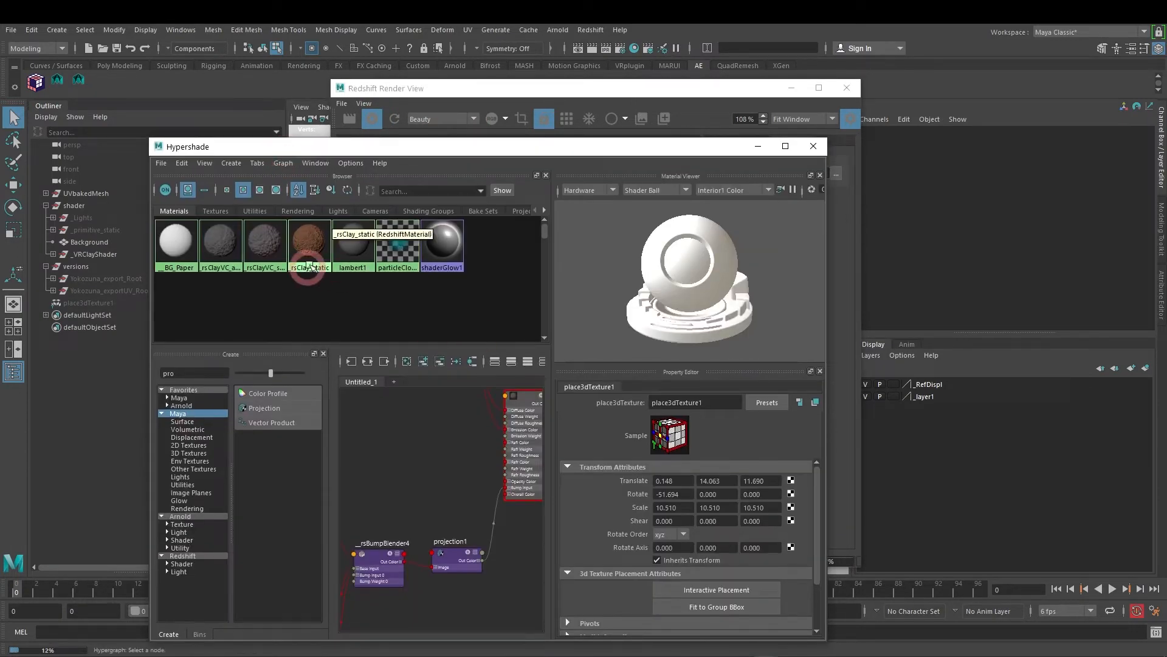
left_click_drag(518, 151, 413, 323)
left_click_drag(649, 90, 877, 88)
left_click(510, 202)
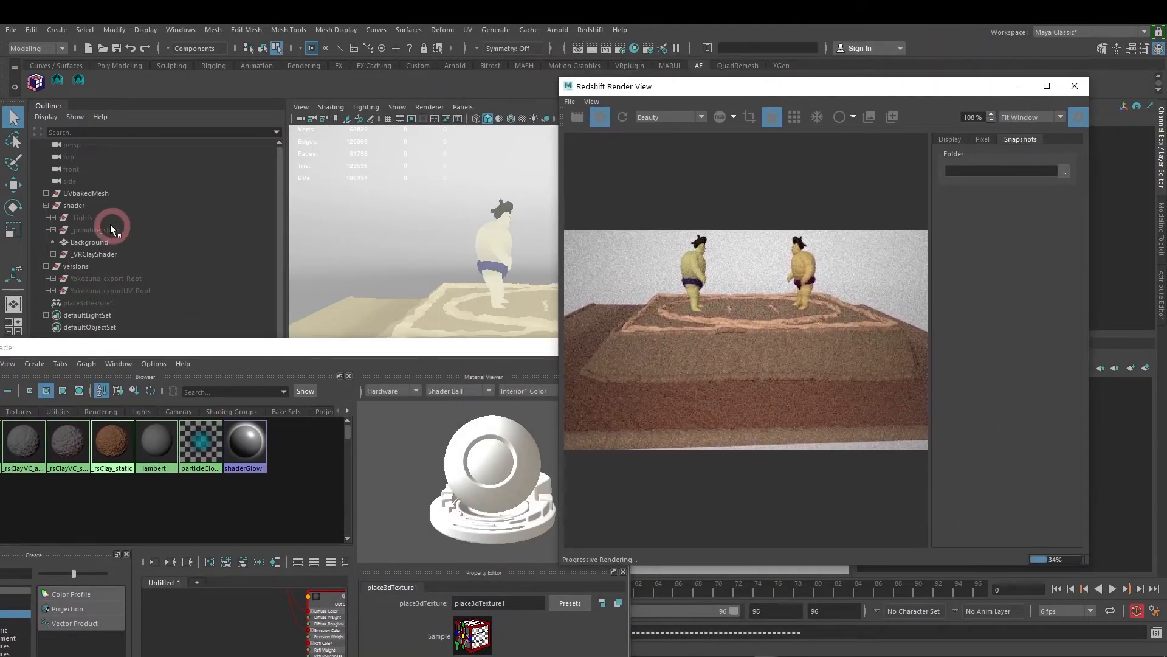
Step: Unhide the _Lights group and frame the two wrestlers in the perspective view for the interactive render
left_click(88, 218)
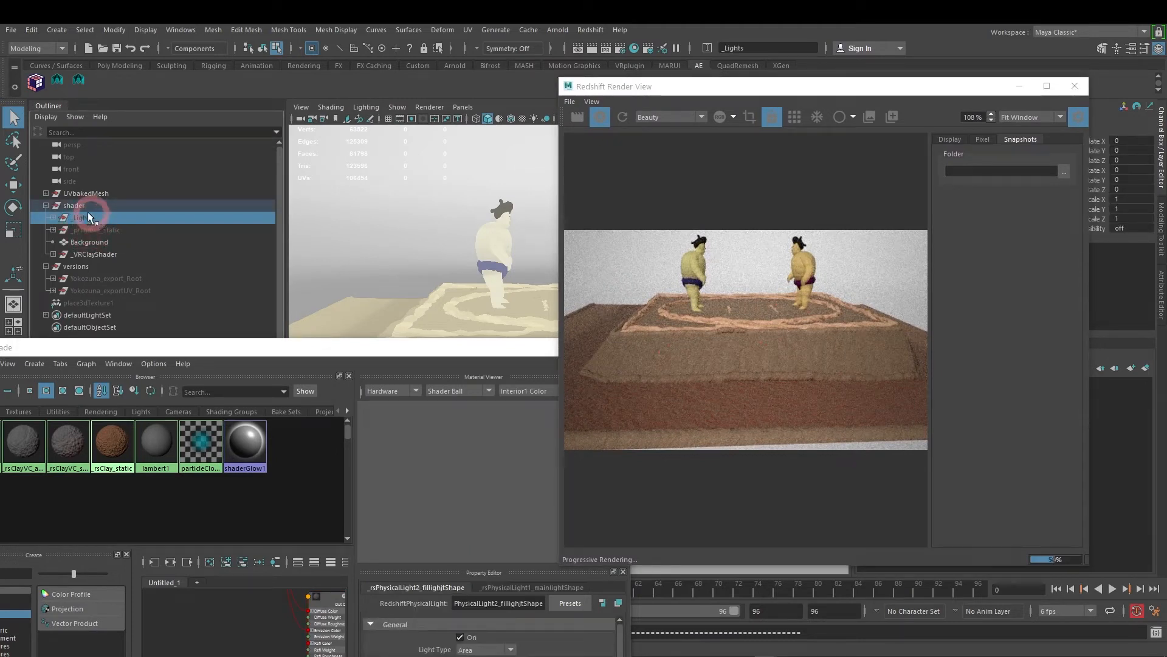
key("h")
left_click_drag(396, 231, 495, 298, "alt")
left_click_drag(367, 211, 461, 266, "alt")
middle_click_drag(460, 265, 494, 336, "alt")
scroll(473, 272, "up", 5)
left_click_drag(463, 279, 501, 304, "alt")
middle_click_drag(502, 304, 620, 398, "alt")
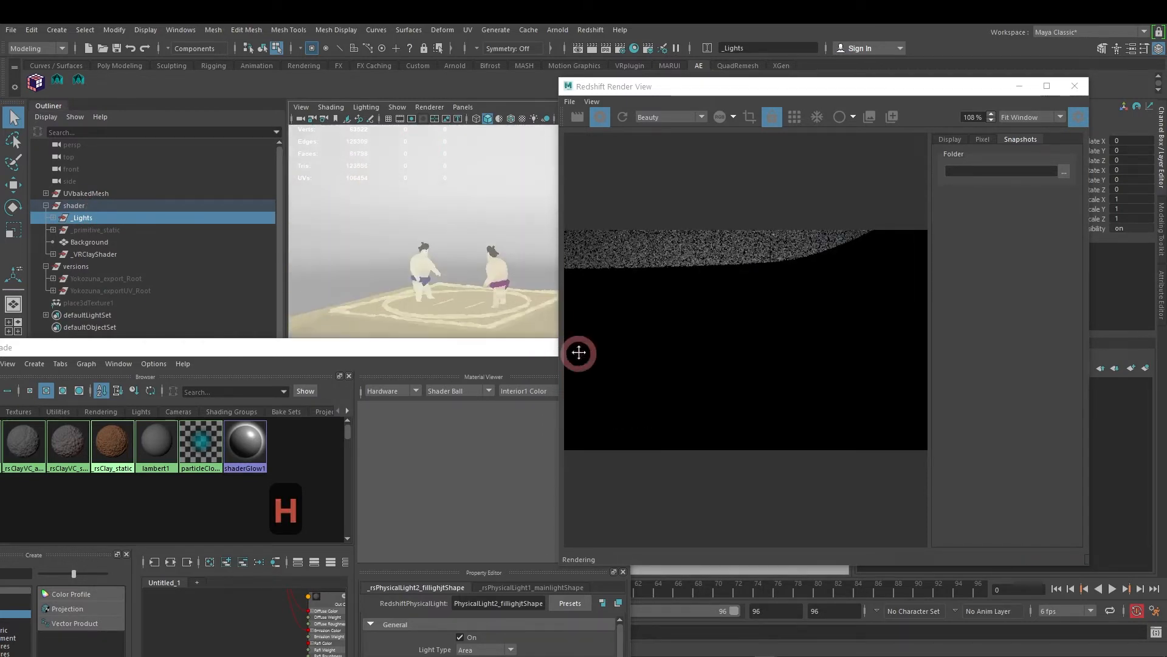
Step: Minimise Hypershade and move the perspective view in close on the two wrestlers for the interactive render
left_click_drag(425, 205, 456, 251, "alt")
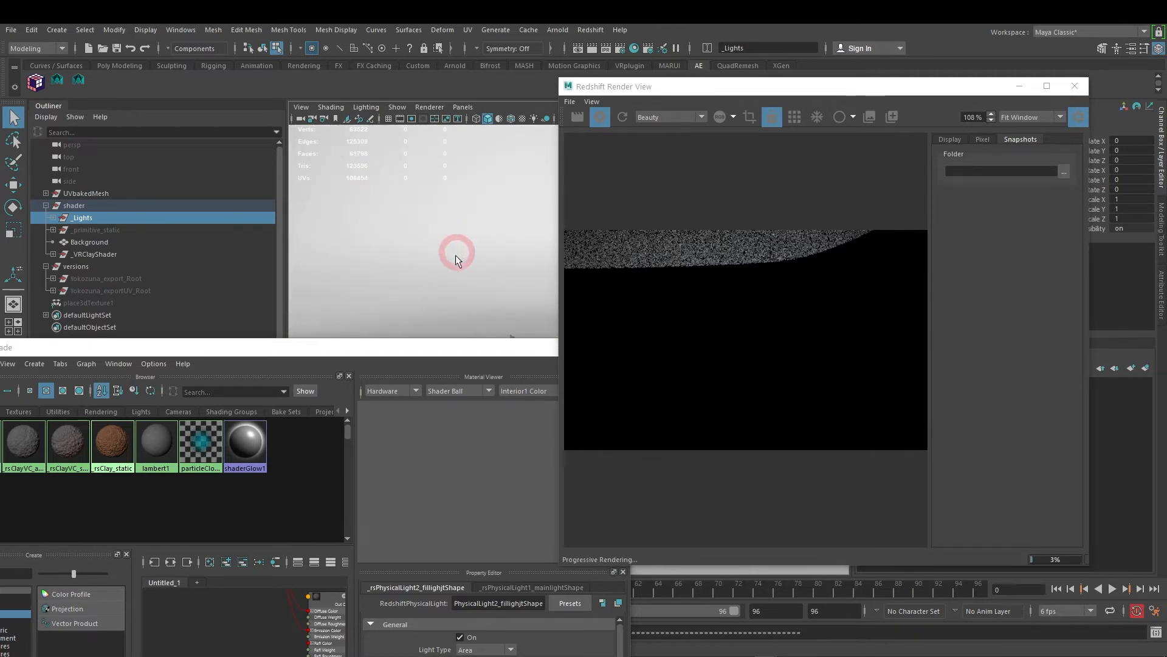
left_click(446, 329)
left_click_drag(469, 348, 455, 285)
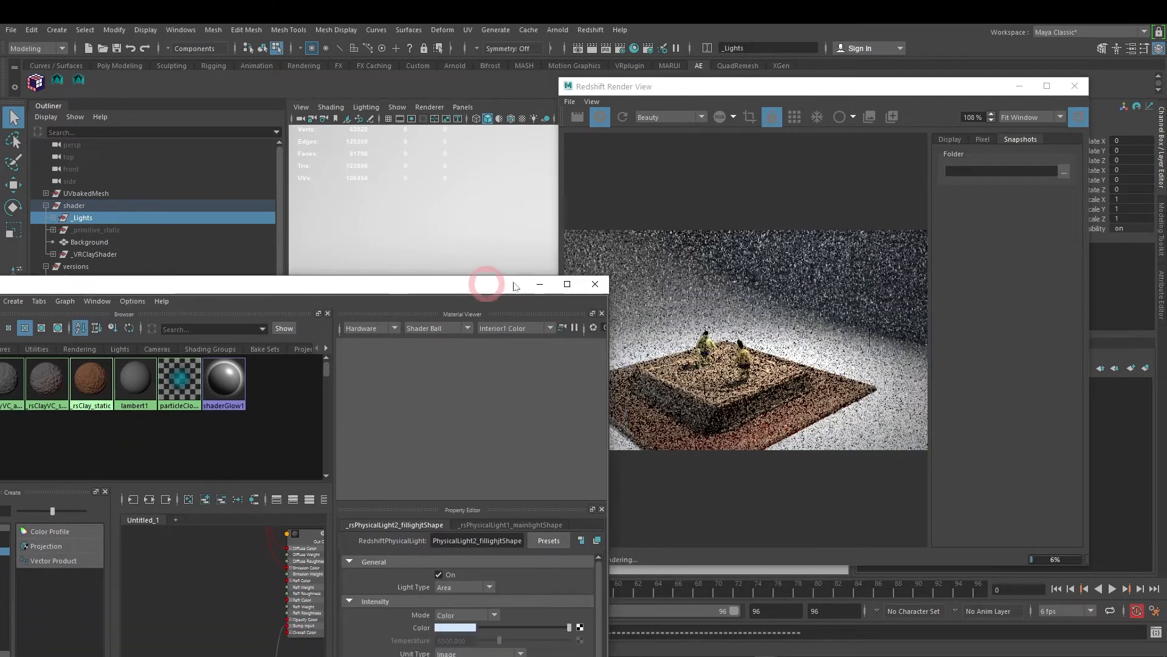
left_click(548, 282)
scroll(454, 407, "up", 6)
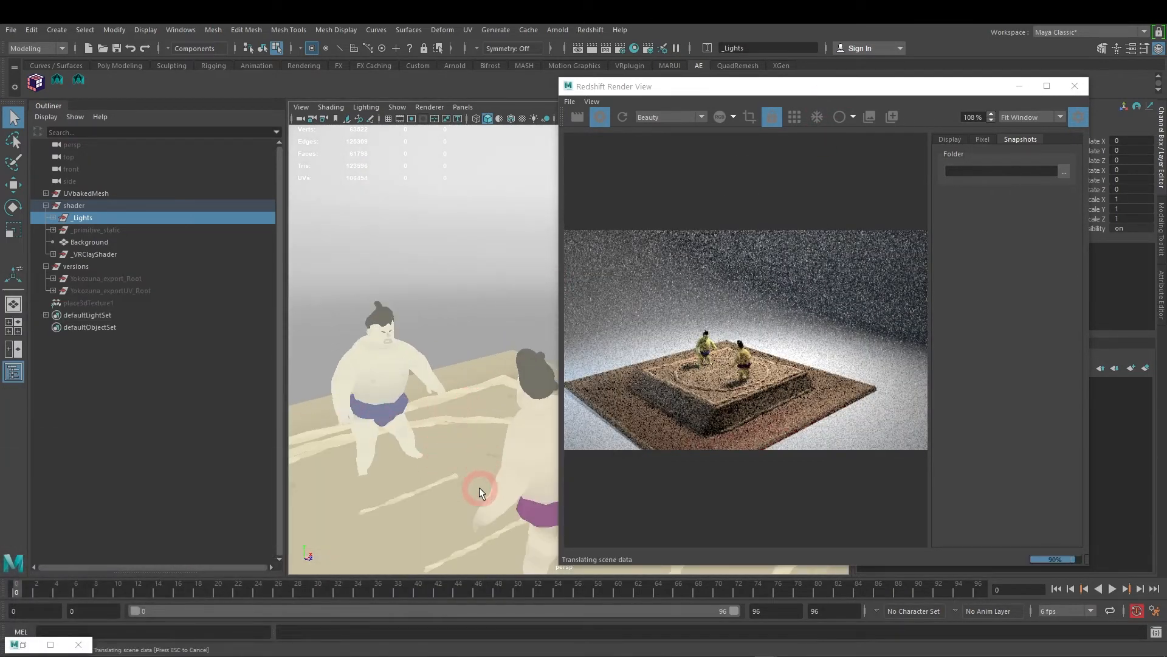
left_click_drag(502, 381, 472, 390, "alt")
left_click(856, 210)
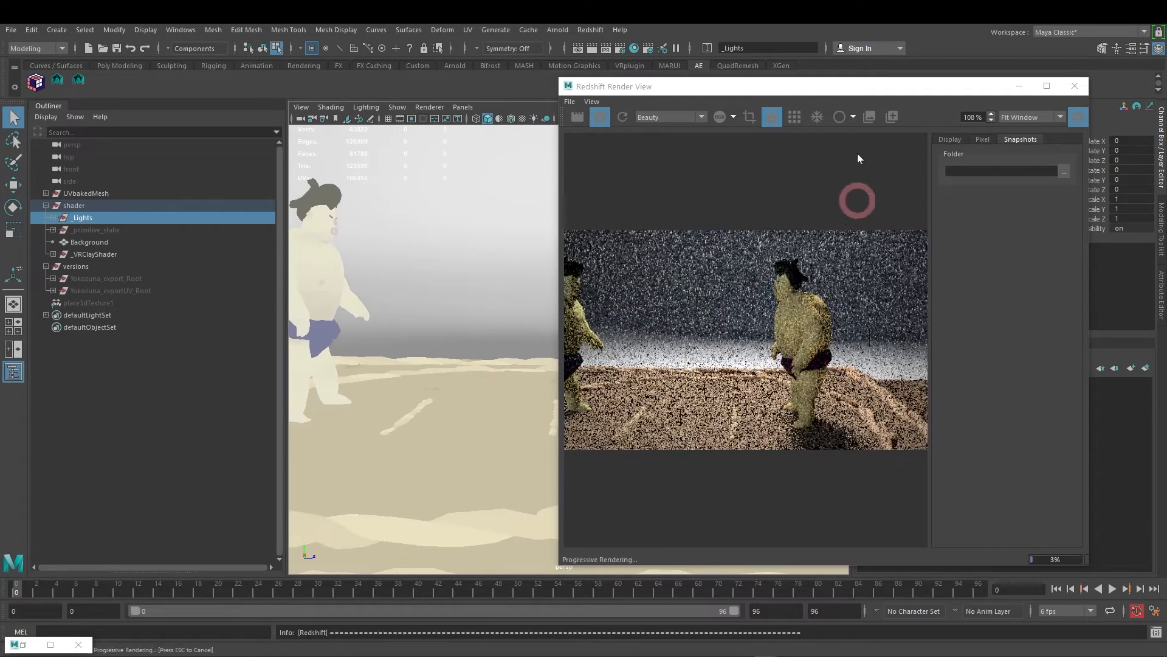
Step: Resize the Render View with Fit Window scaling, place it beside the viewport and frame the wrestler with the purple belt
left_click_drag(806, 85, 798, 61)
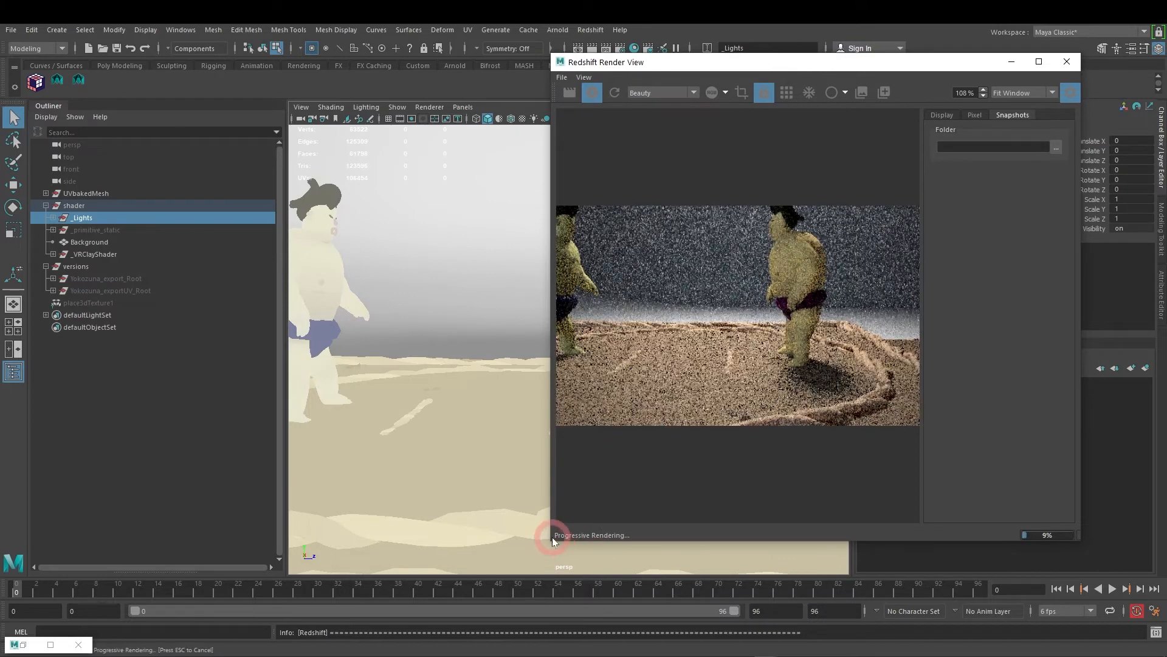
left_click_drag(546, 541, 344, 529)
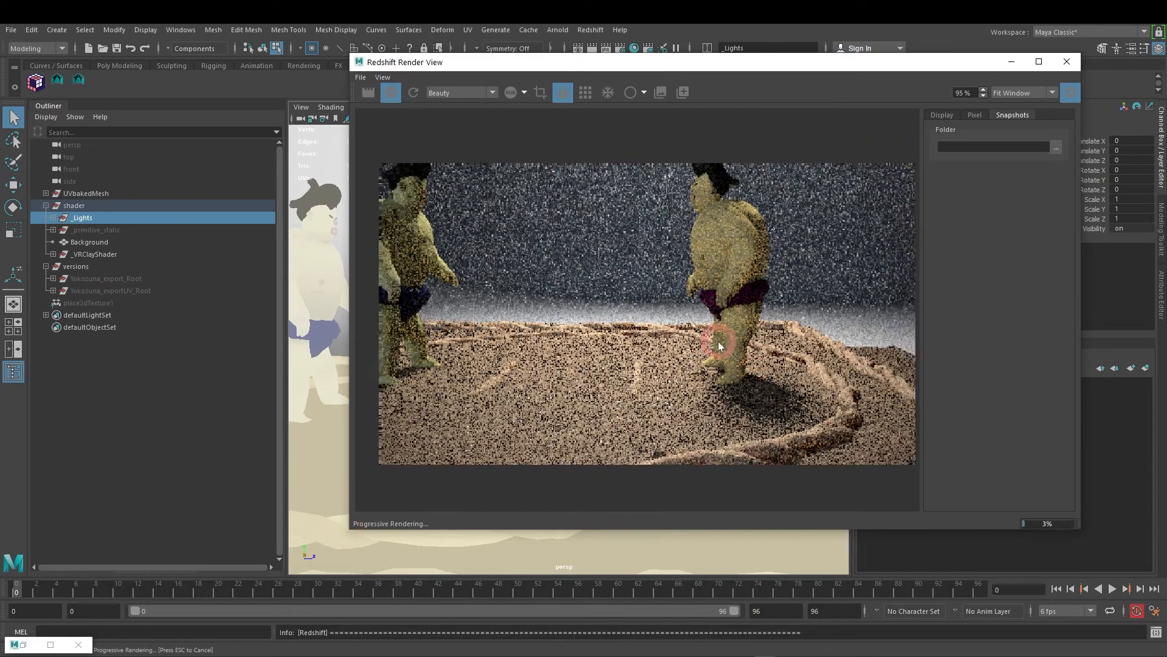
left_click(1028, 90)
left_click(1029, 113)
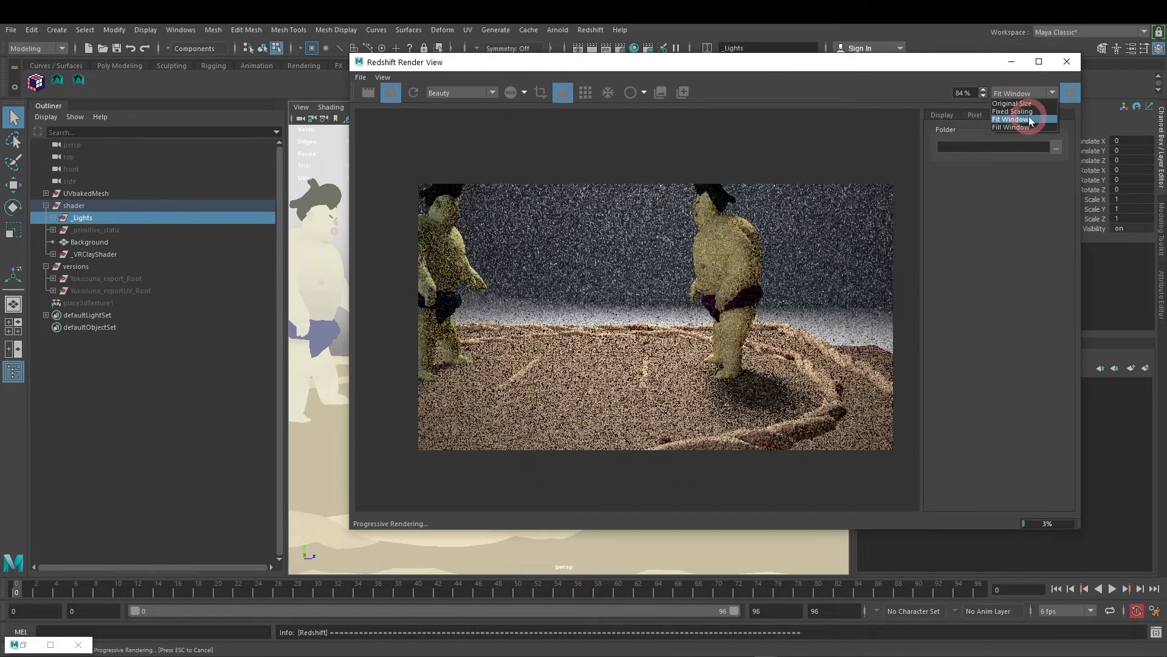
left_click_drag(601, 61, 691, 48)
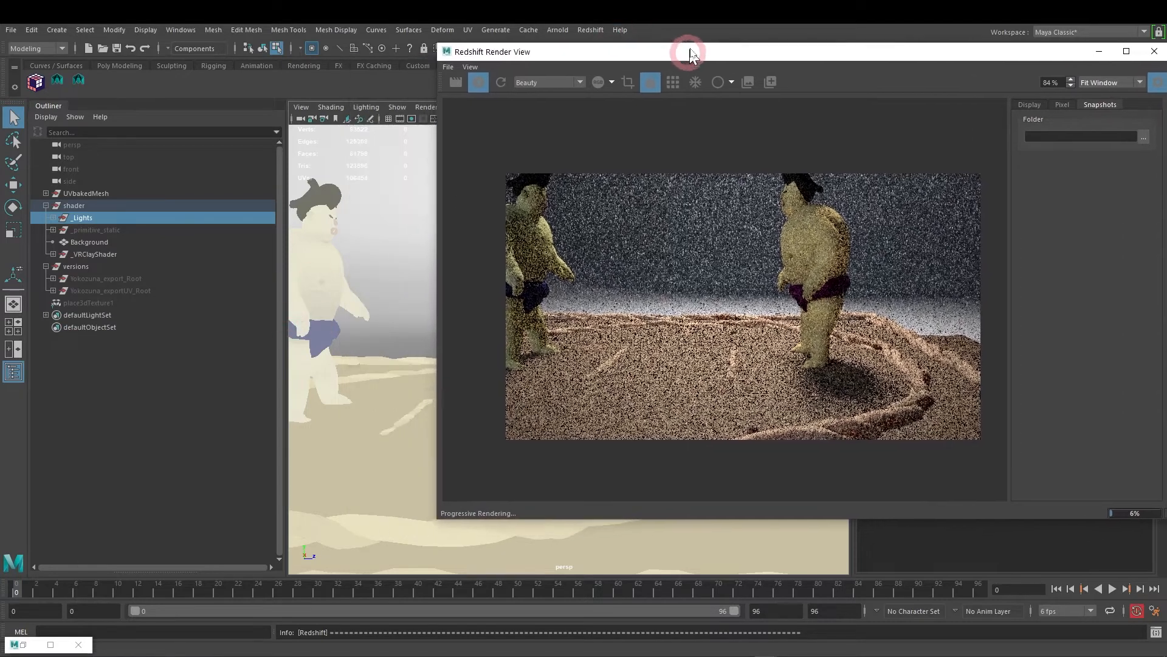
left_click(1105, 79)
left_click(1107, 113)
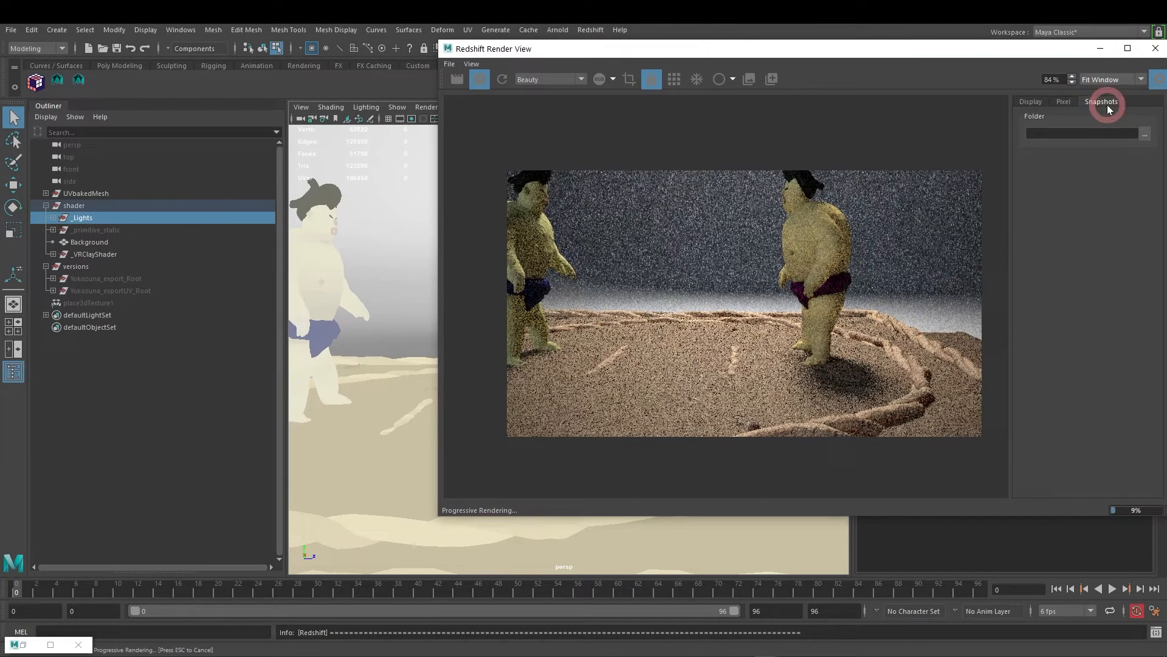
left_click_drag(442, 524, 528, 428)
left_click_drag(427, 403, 456, 385, "alt")
left_click_drag(645, 55, 642, 96)
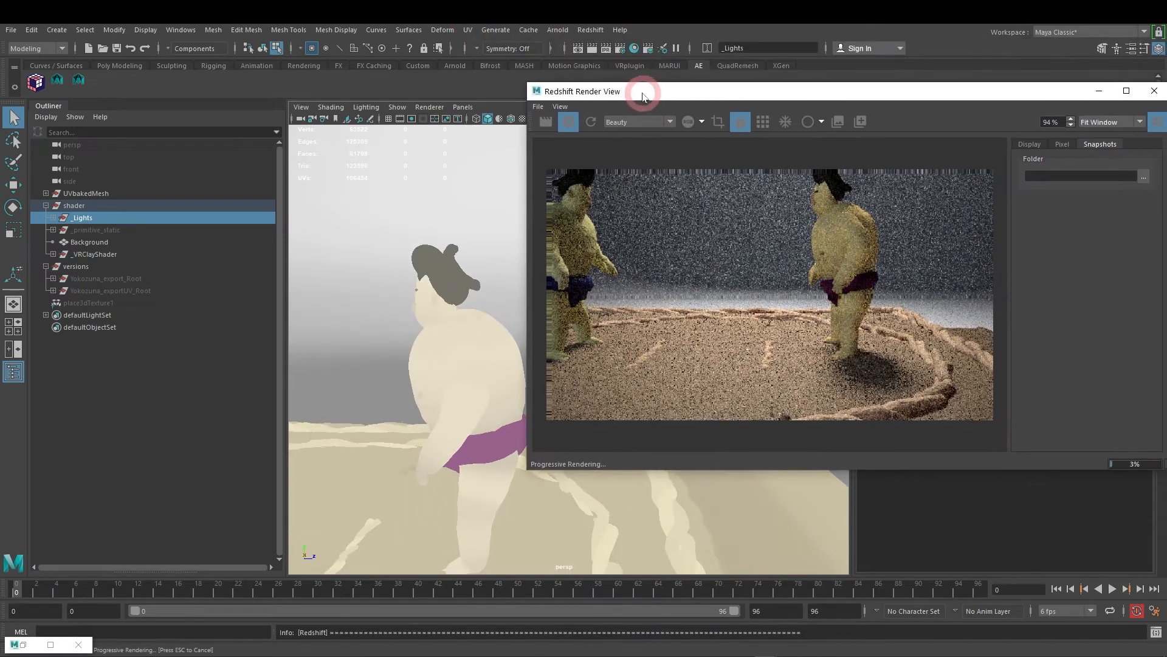
Step: Open the Render Settings and switch the renderer to Redshift
left_click(622, 54)
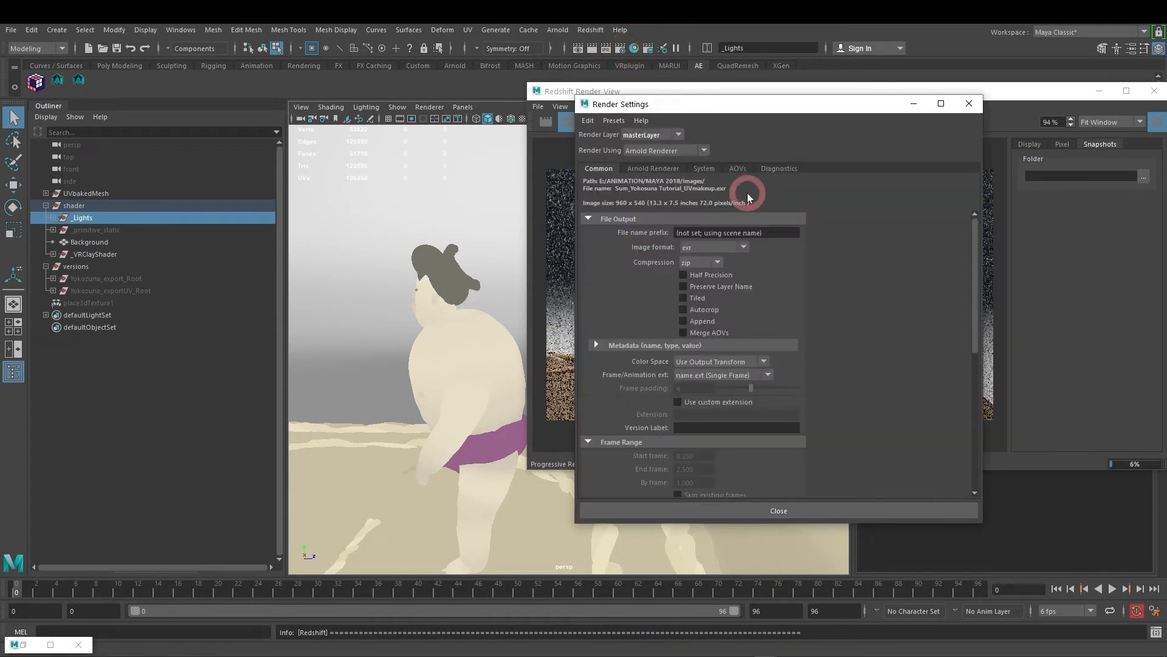
left_click(669, 152)
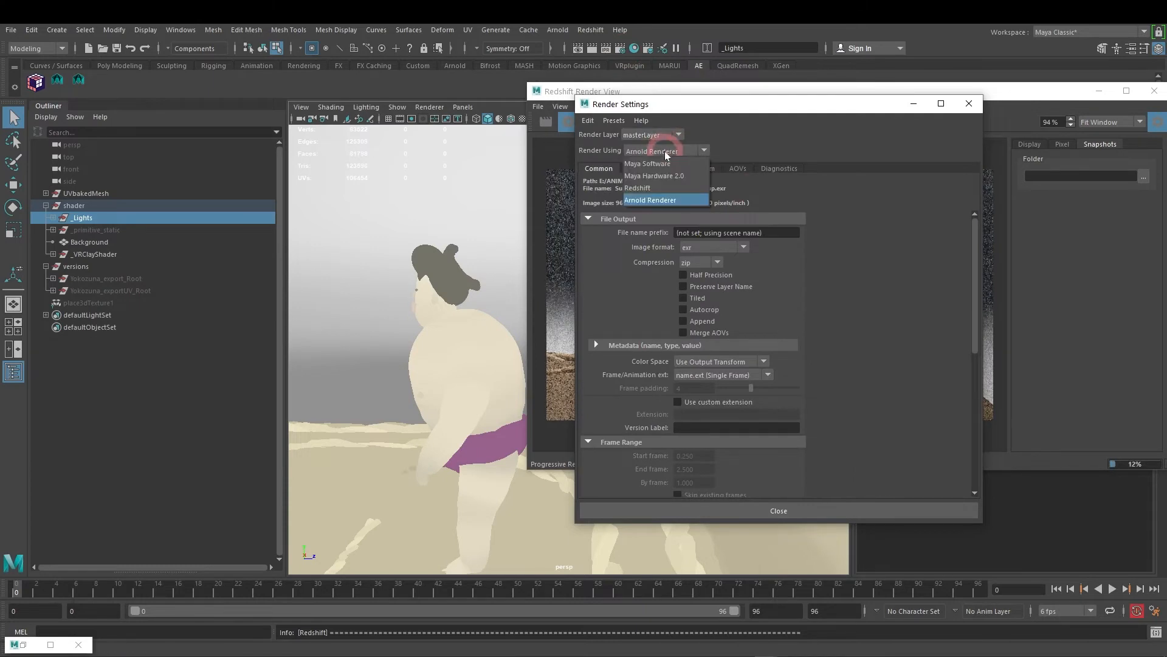
left_click(654, 189)
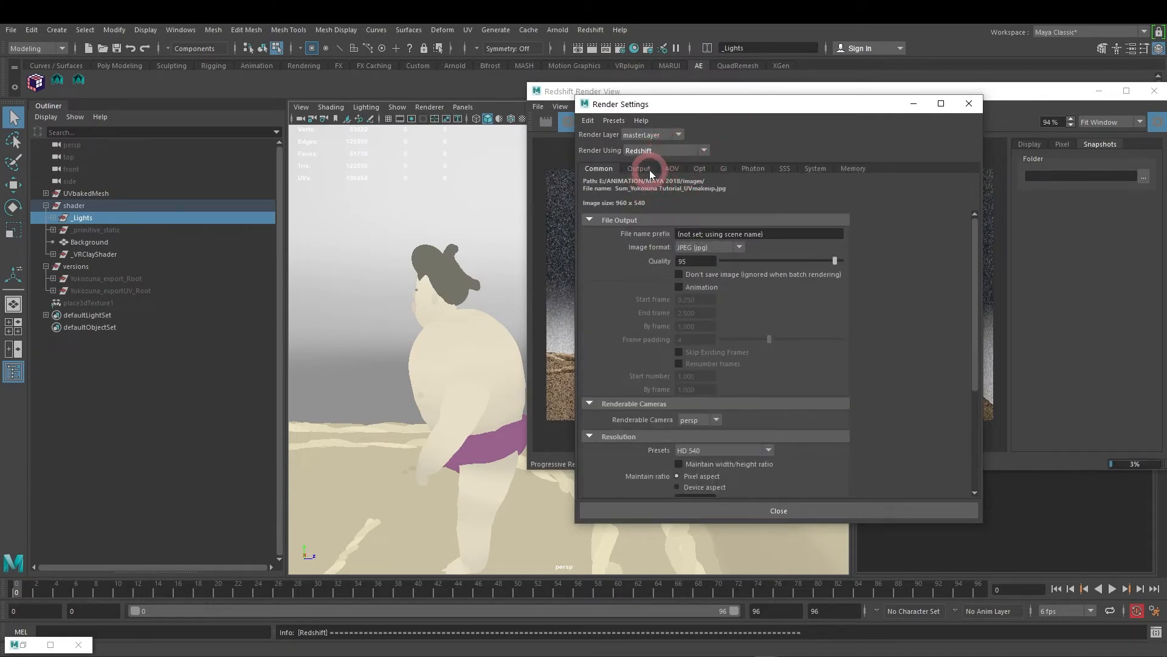
Step: Set the progressive rendering passes to 16 in Redshift's output settings, with the settings window placed beside the render
left_click(639, 169)
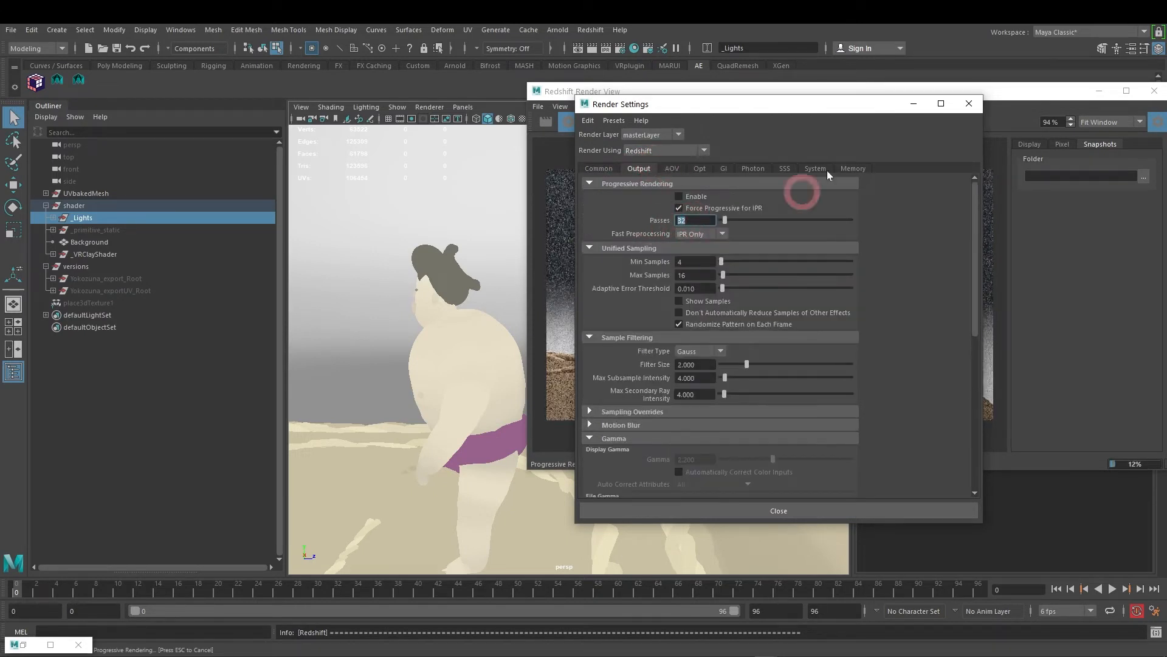
left_click_drag(833, 105, 350, 95)
left_click(672, 276)
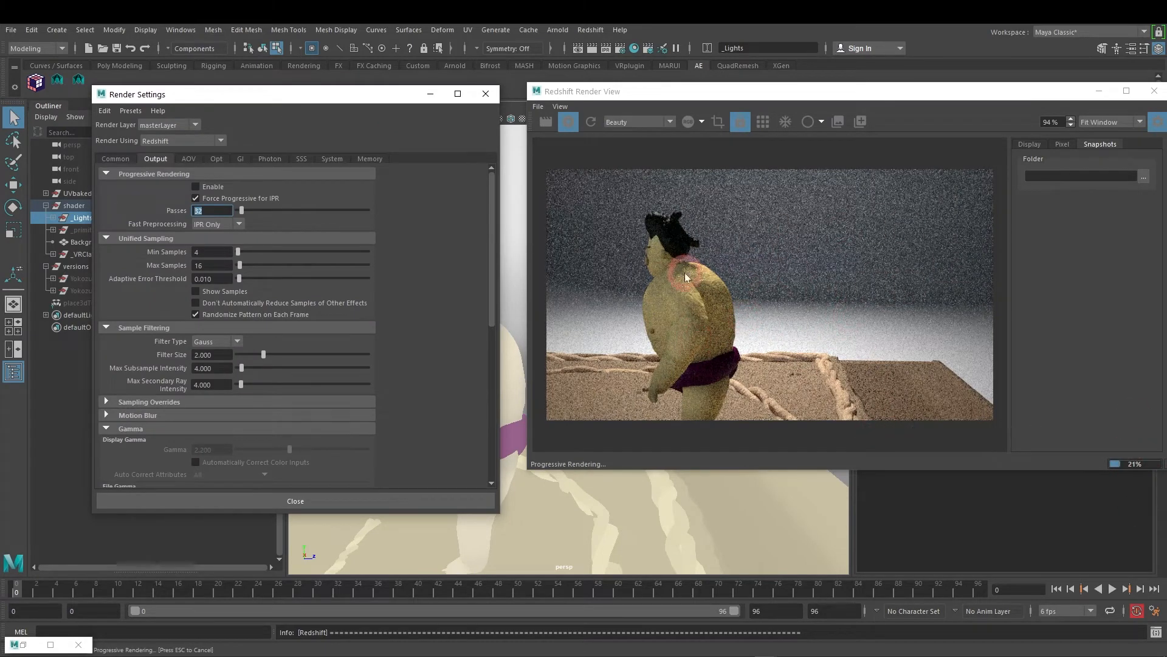
left_click_drag(803, 101, 782, 97)
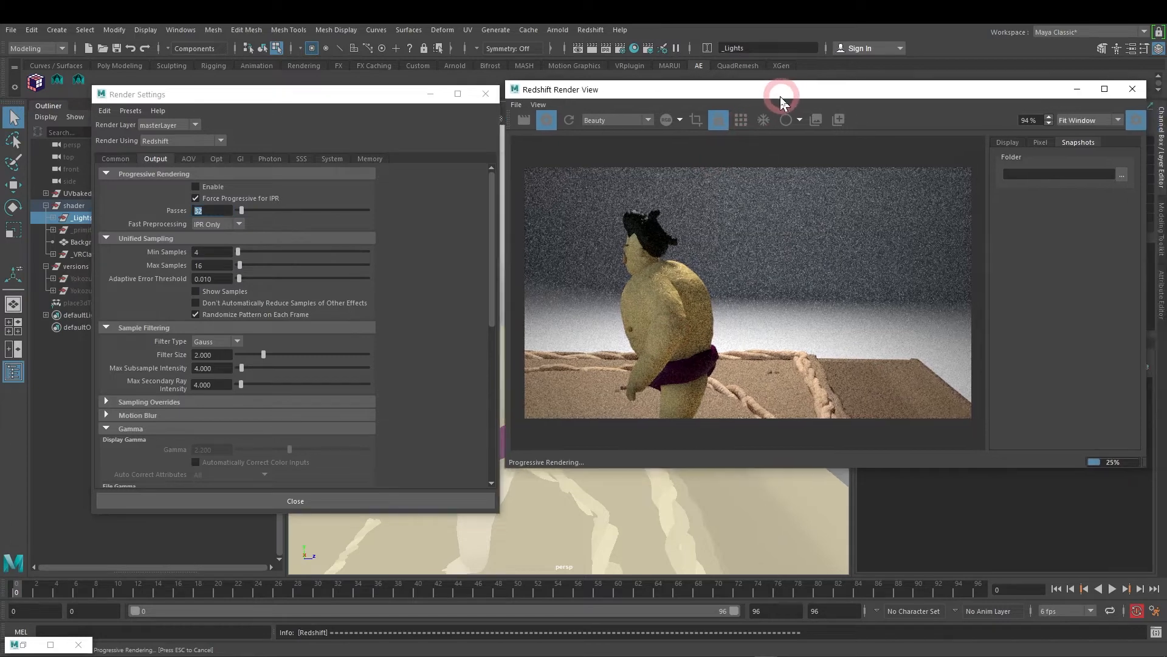
left_click(206, 213)
left_click(850, 295)
type("16")
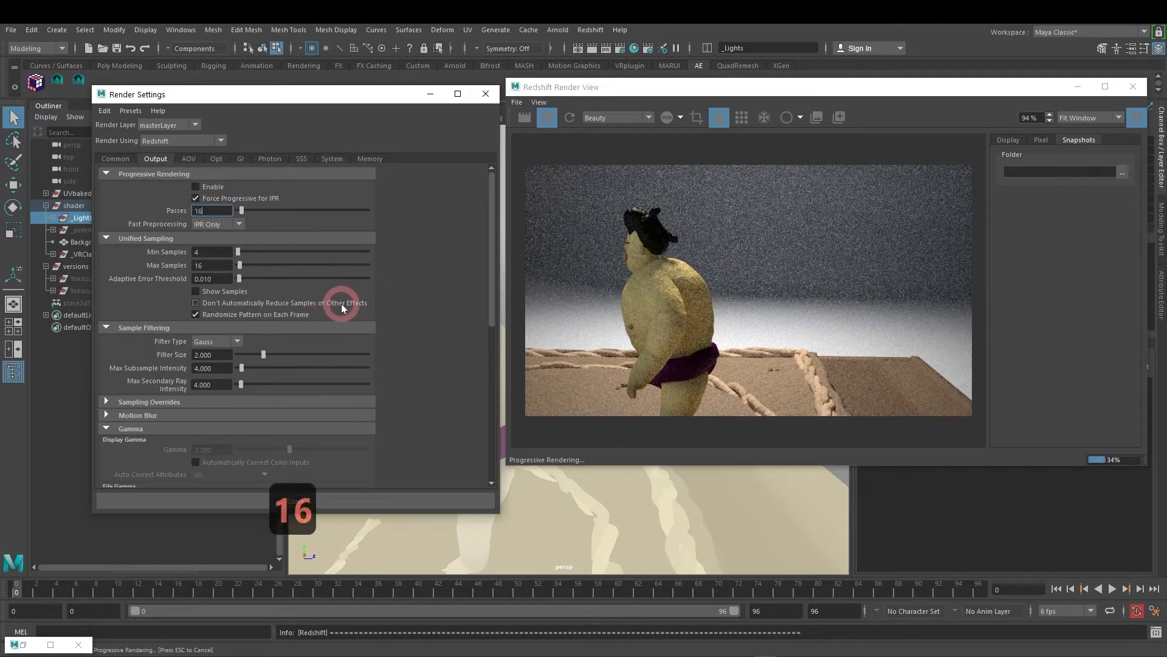
left_click(213, 252)
Step: Frame the wrestler's upper body and limit the interactive render to a region across his shoulders and upper back
left_click_drag(389, 99, 303, 132)
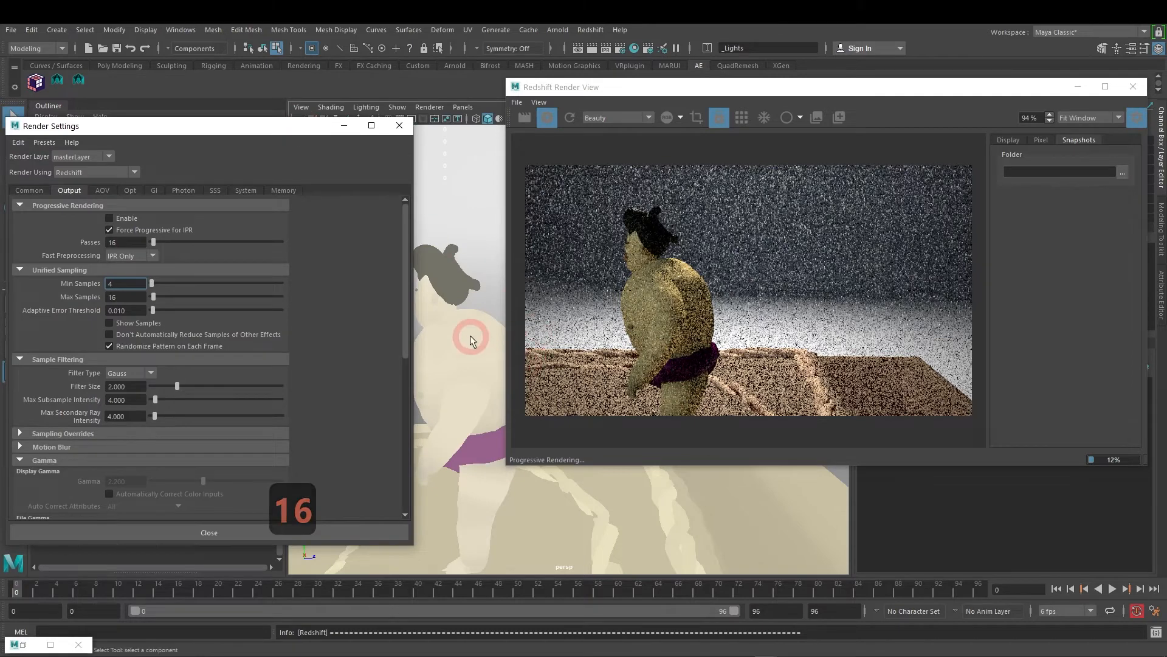
scroll(472, 341, "up", 5)
middle_click_drag(439, 334, 599, 342, "alt")
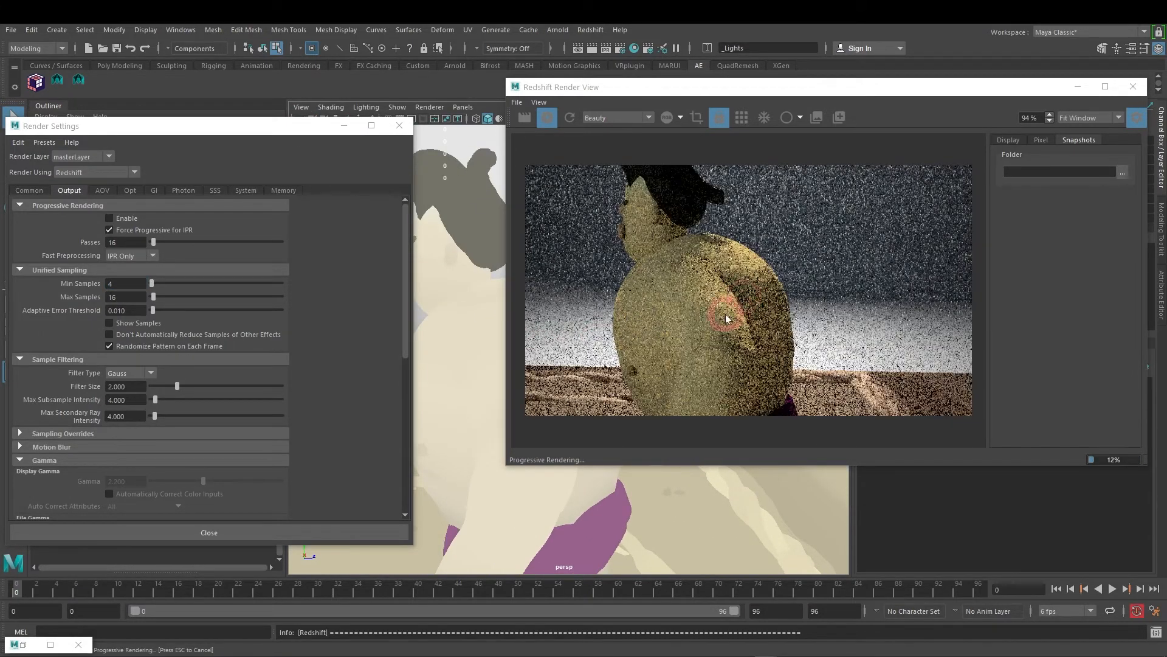
middle_click_drag(582, 234, 619, 239, "alt")
left_click_drag(603, 233, 857, 344)
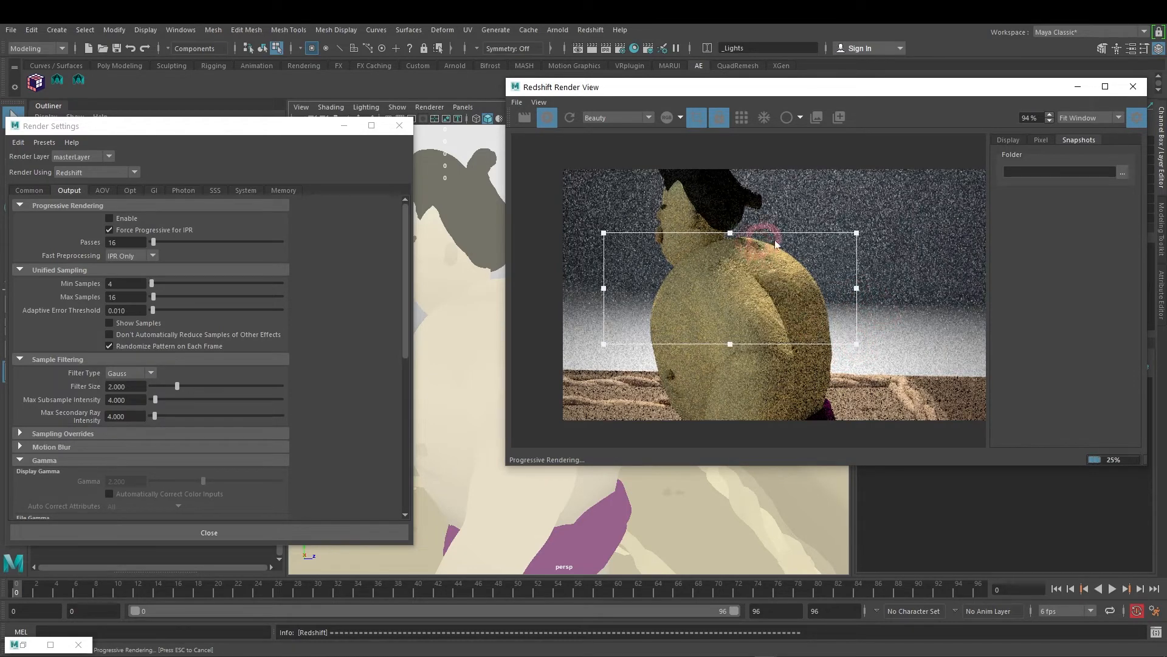
left_click_drag(877, 315, 656, 261)
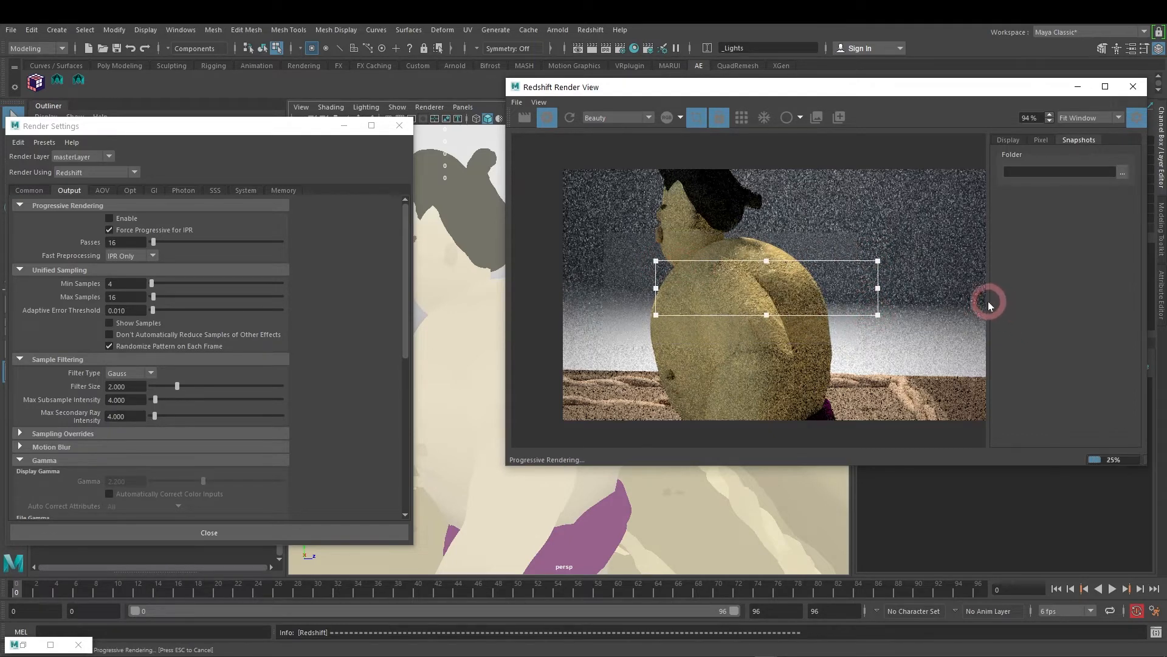
Step: Enlarge the Render View and redraw the render region around the wrestler's neck and shoulders
left_click_drag(928, 78, 830, 52)
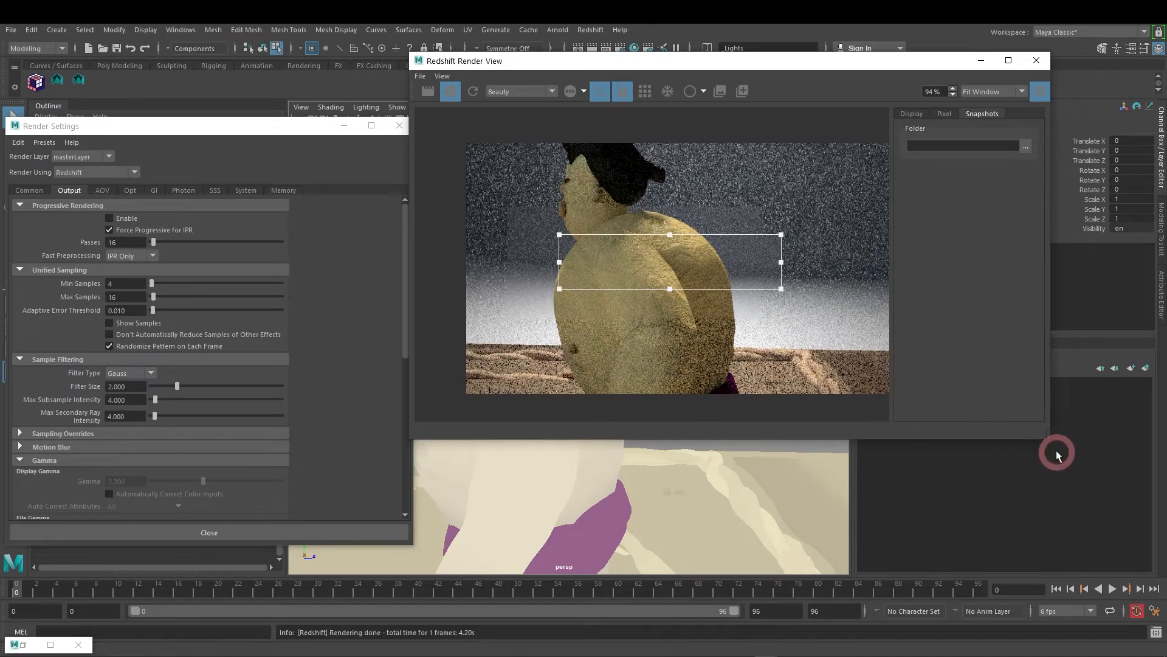
left_click_drag(1048, 443, 1114, 519)
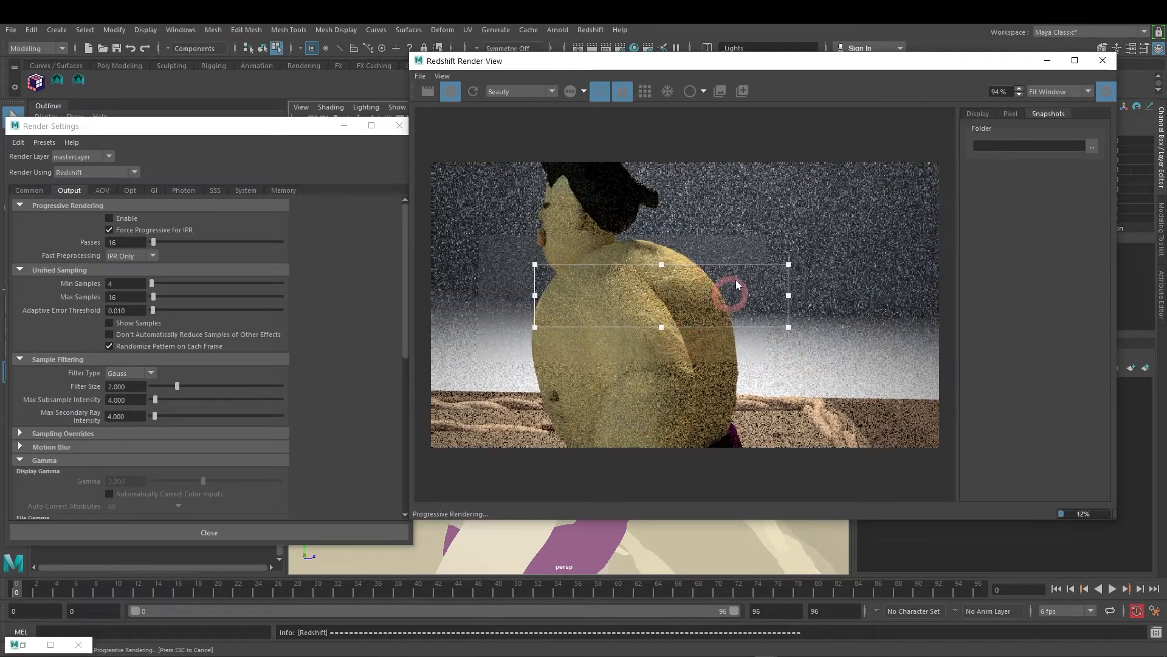
left_click_drag(779, 346, 509, 219)
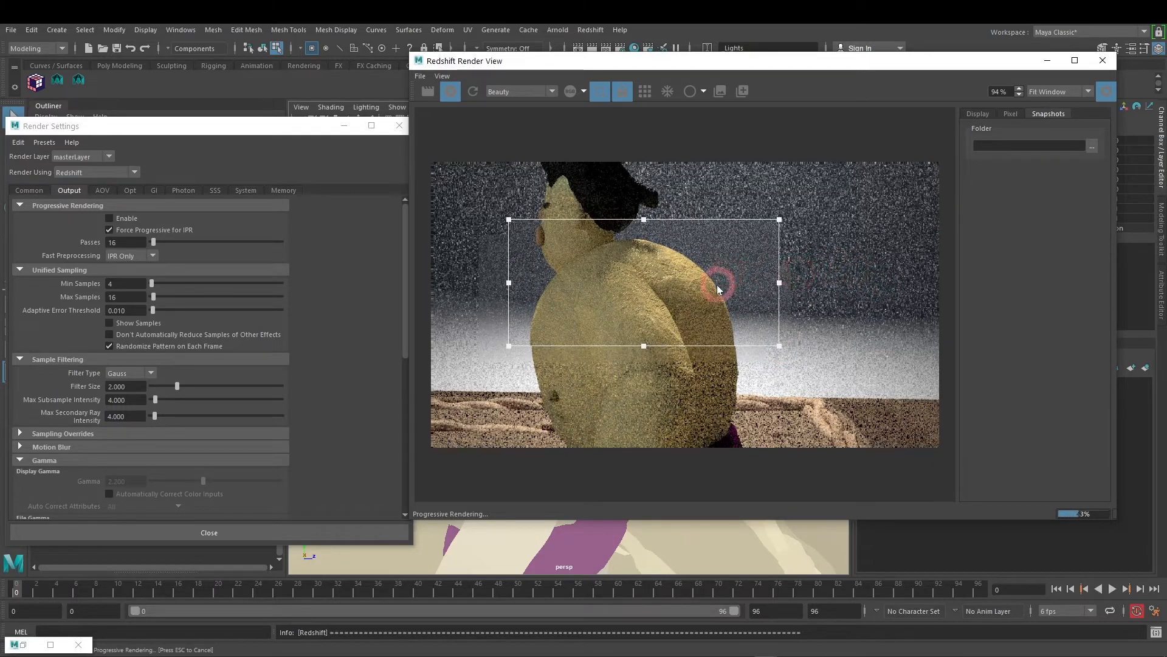
left_click_drag(767, 312, 536, 227)
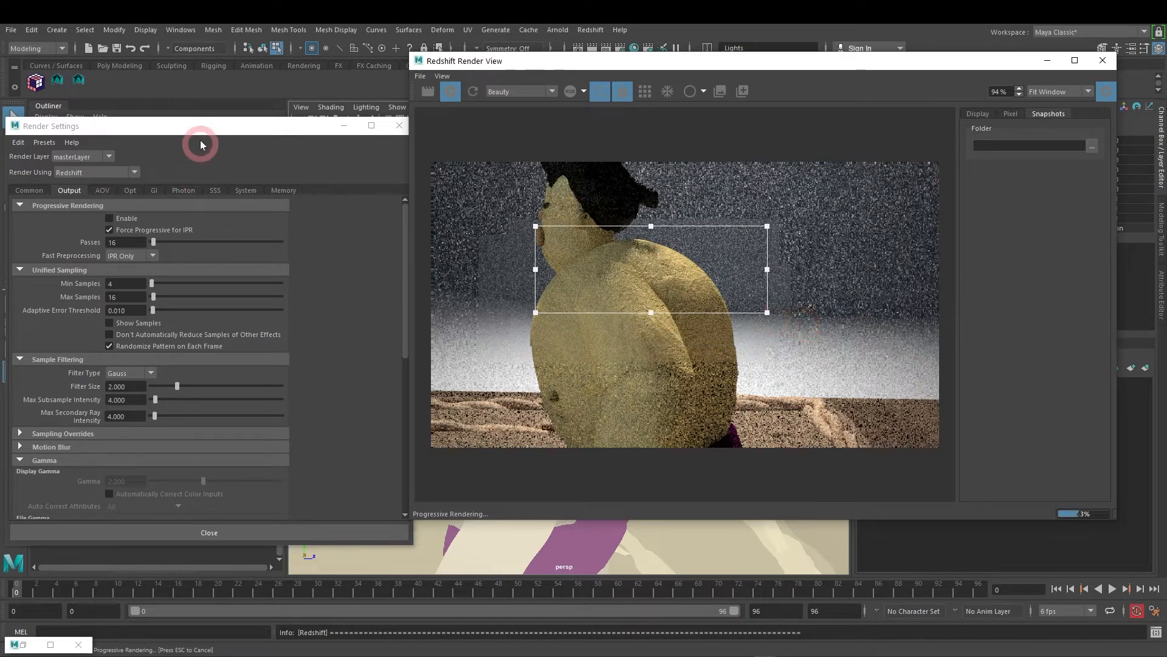
Step: Move the Render Settings out of the way and bring Hypershade back at full-screen size
left_click_drag(213, 127, 0, 231)
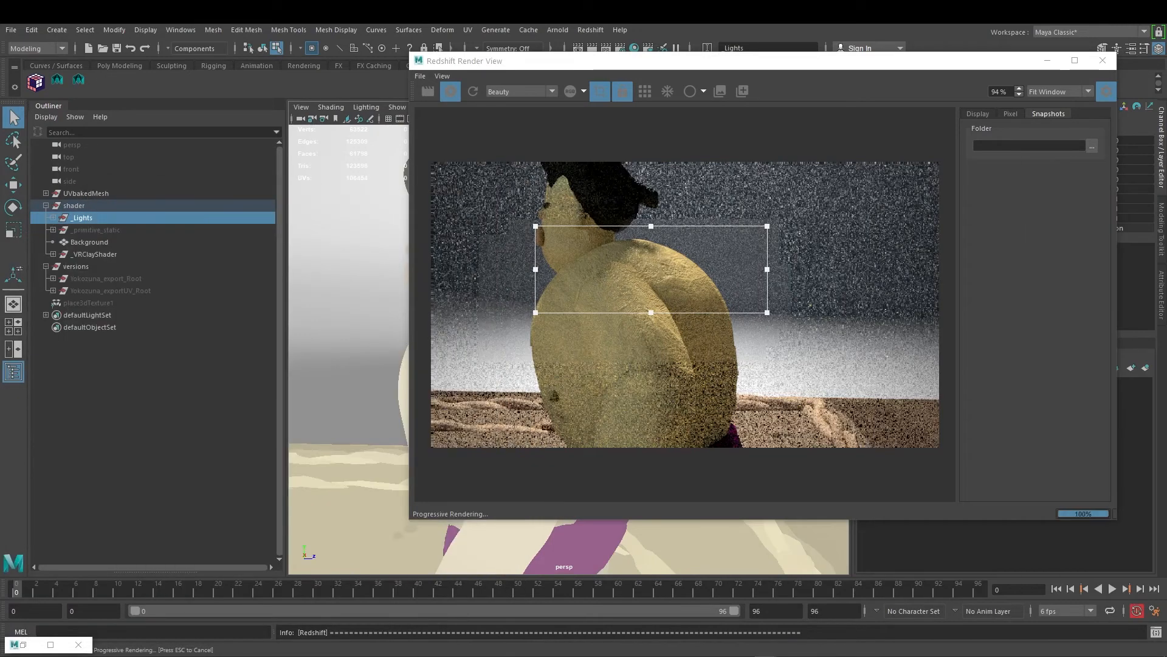
left_click_drag(786, 62, 804, 96)
left_click(42, 649)
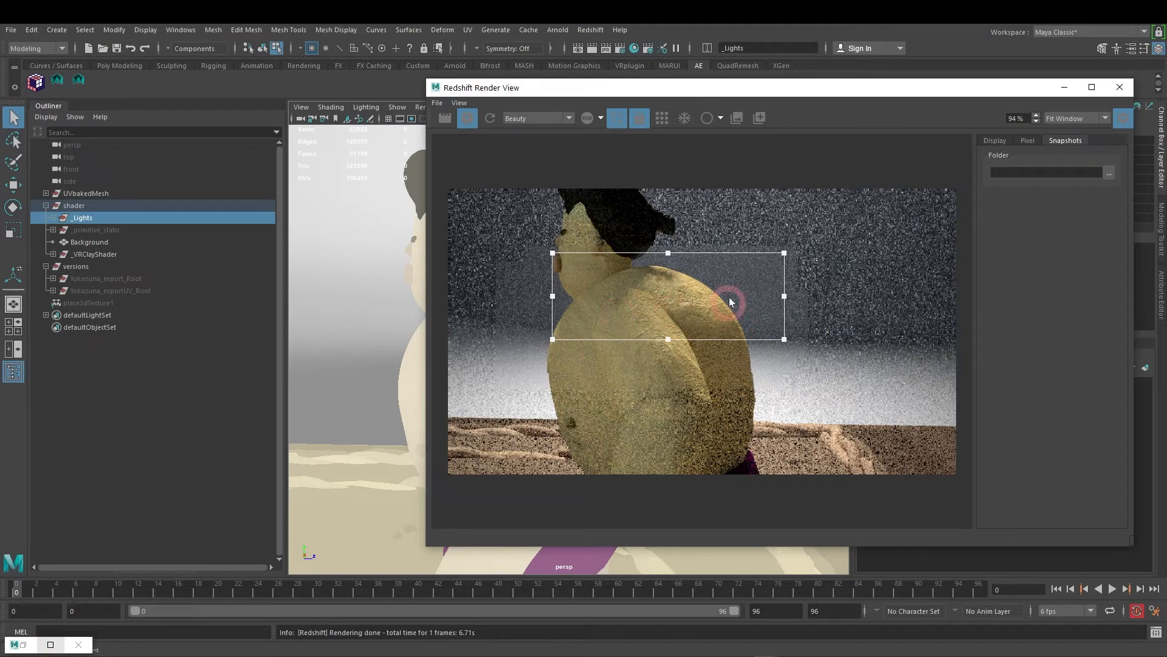
left_click(51, 645)
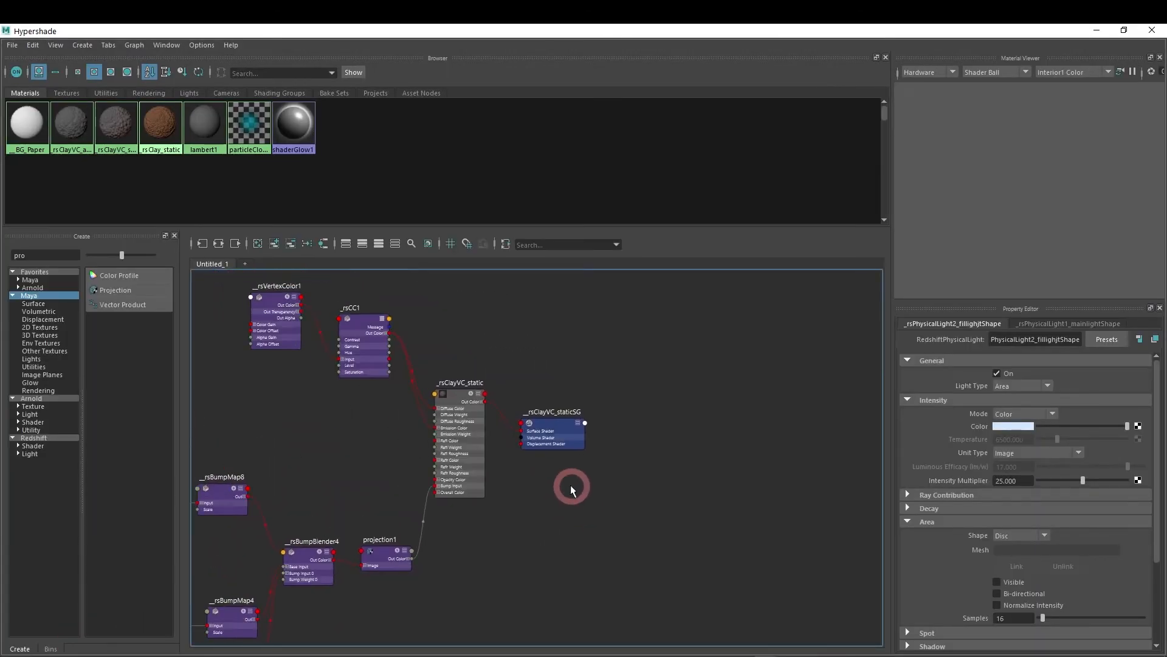
Step: Graph all connections of the __rsClayVC_staticSG shading group and reposition its displacement and noise nodes above the clay material
left_click(554, 387)
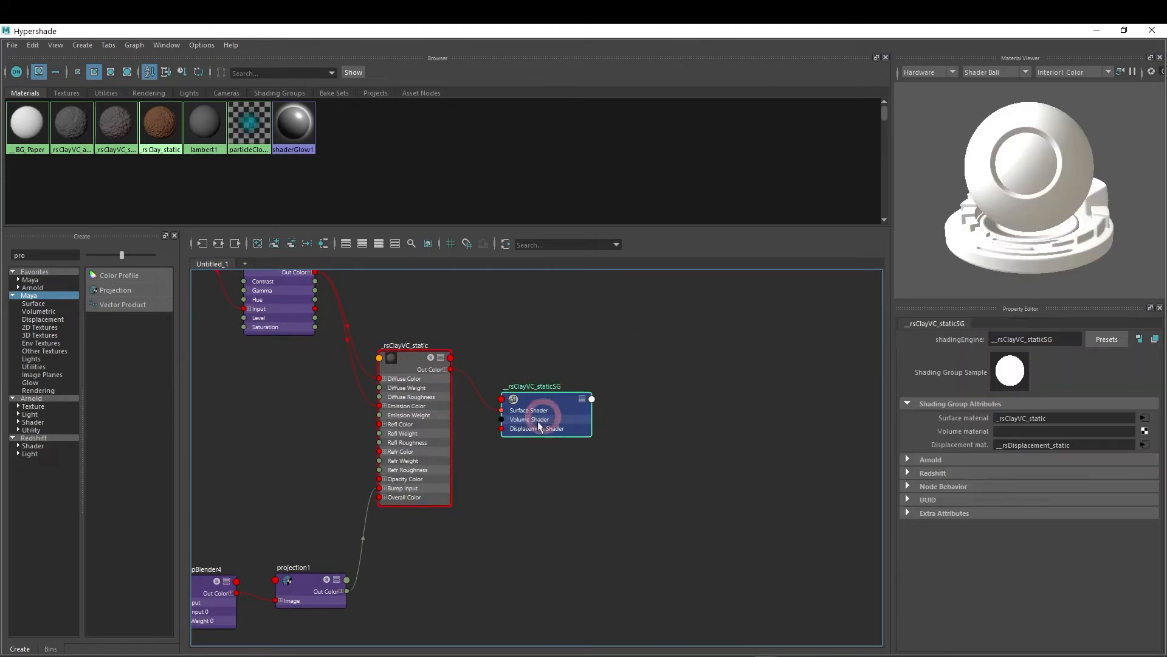
left_click(219, 245)
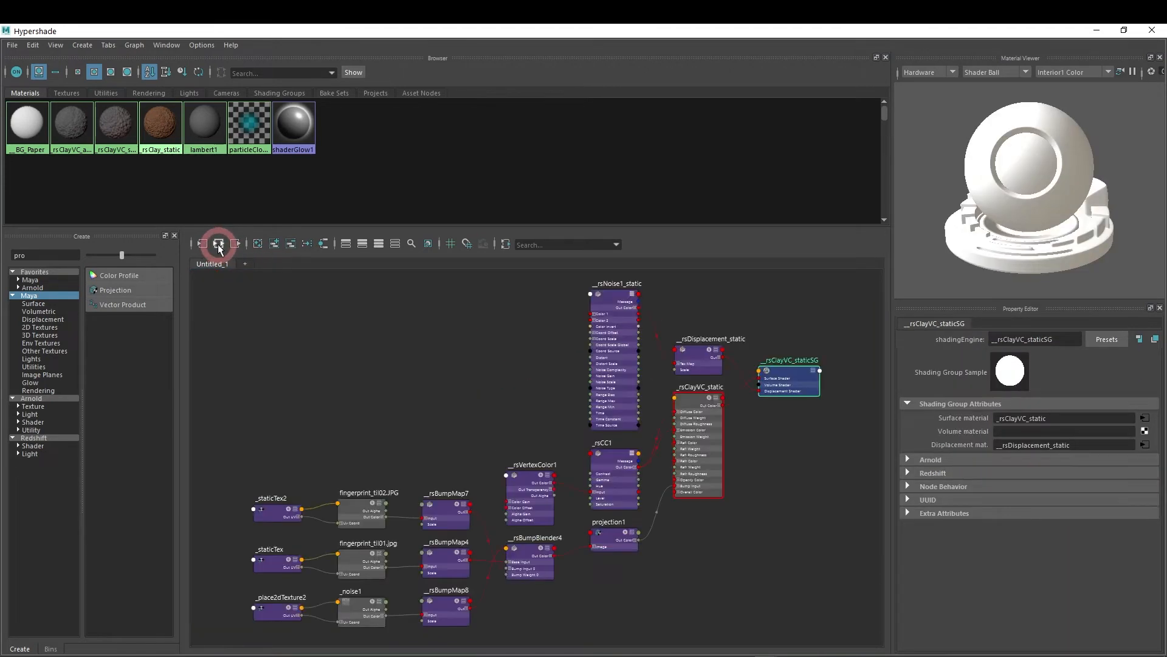
middle_click_drag(765, 338, 629, 387, "alt")
left_click_drag(574, 405, 628, 370)
left_click_drag(490, 365, 575, 339)
Step: Select the __rsDisplacement_static node and open its Scale value for editing
left_click(635, 386)
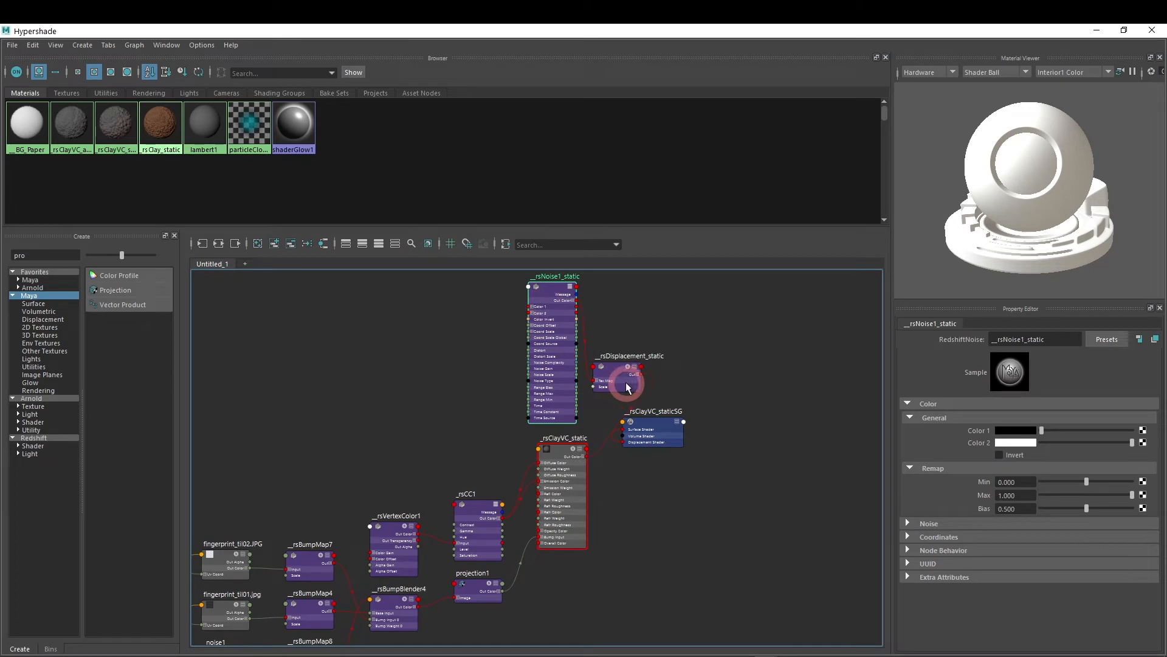
left_click(634, 386)
left_click(703, 355)
left_click(1047, 369)
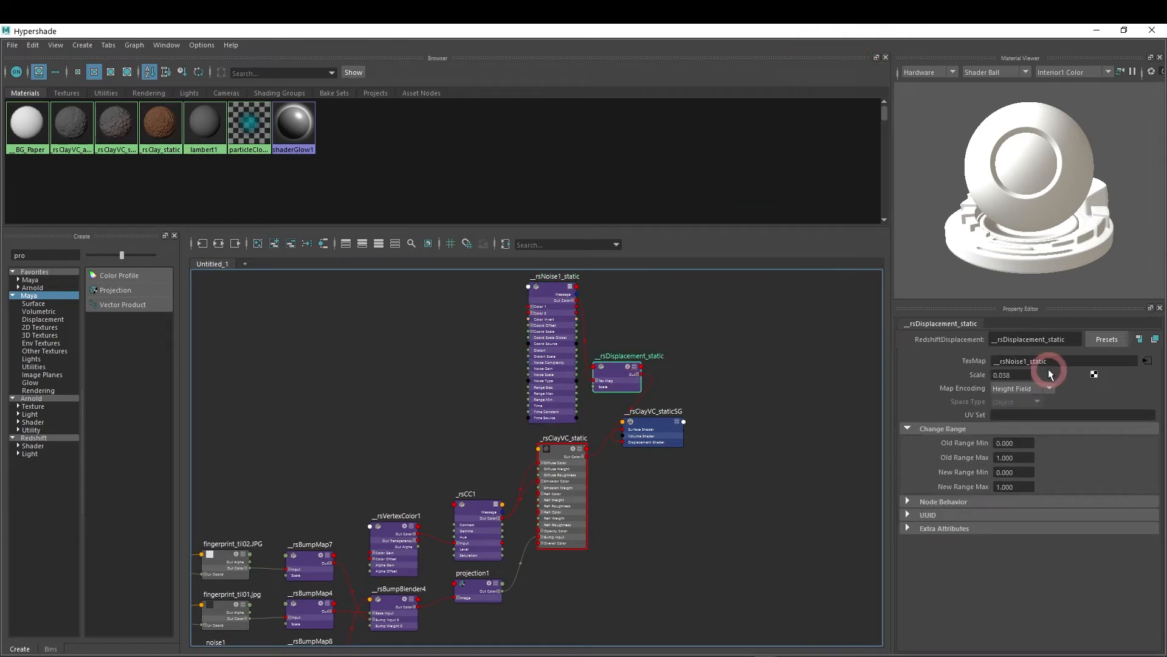
left_click(1027, 374)
Step: Restore Hypershade to a smaller window and position it over the main workspace beside the wrestler render
left_click_drag(809, 38, 311, 367)
left_click(351, 417)
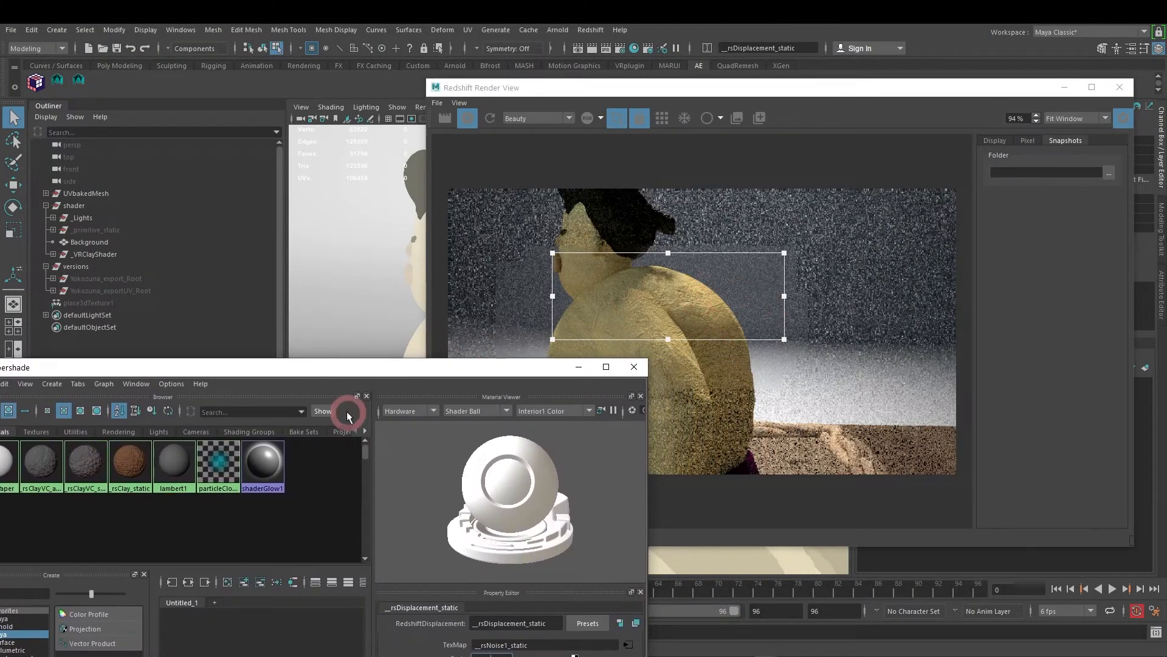
left_click_drag(395, 367, 500, 109)
left_click(336, 449)
left_click(376, 455)
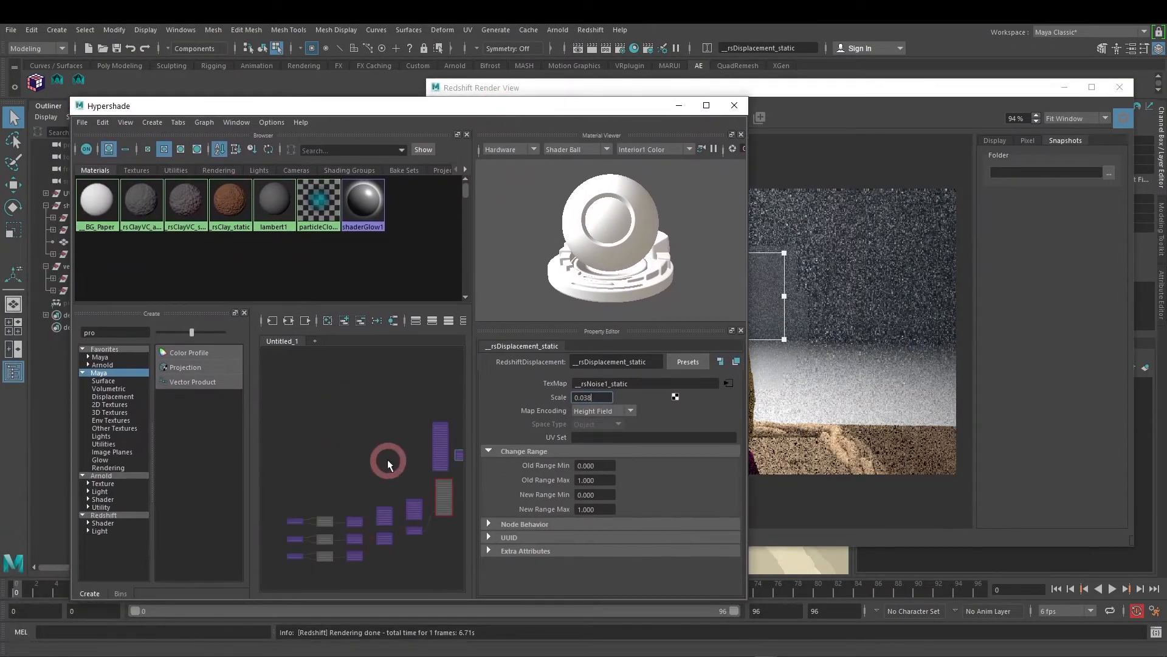
Step: Review the displacement chain from __rsNoise1_static through __rsDisplacement_static to the displacement input of the __rsClayVC_staticSG shading group
scroll(365, 468, "up", 5)
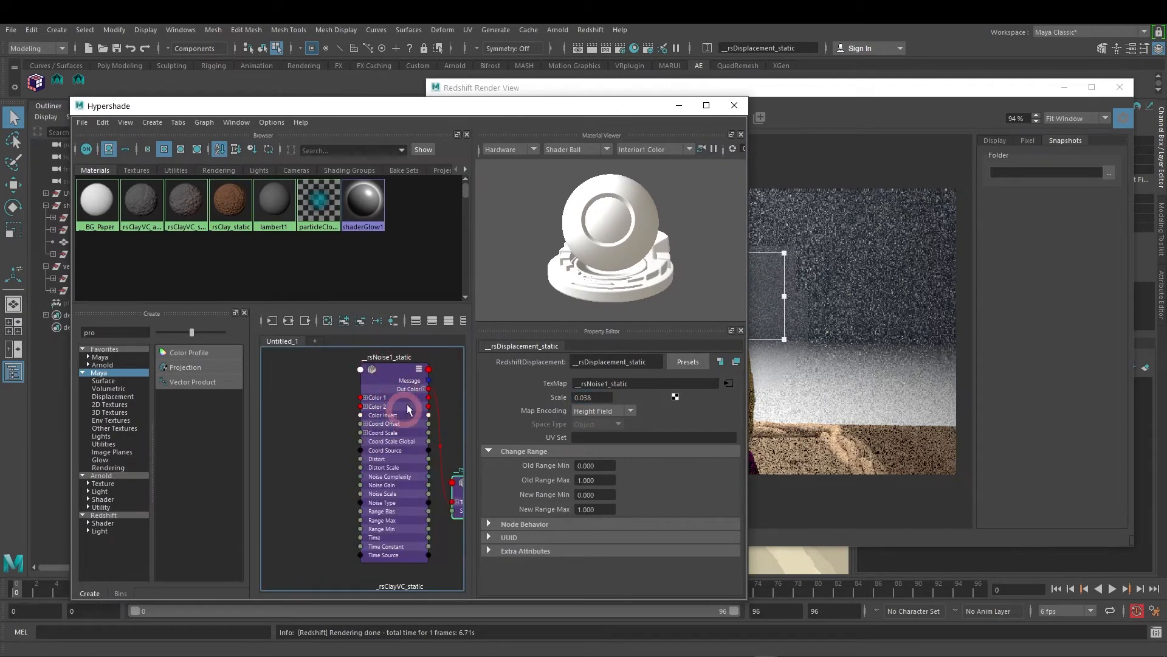
left_click_drag(413, 402, 378, 403)
middle_click_drag(421, 463, 361, 441, "alt")
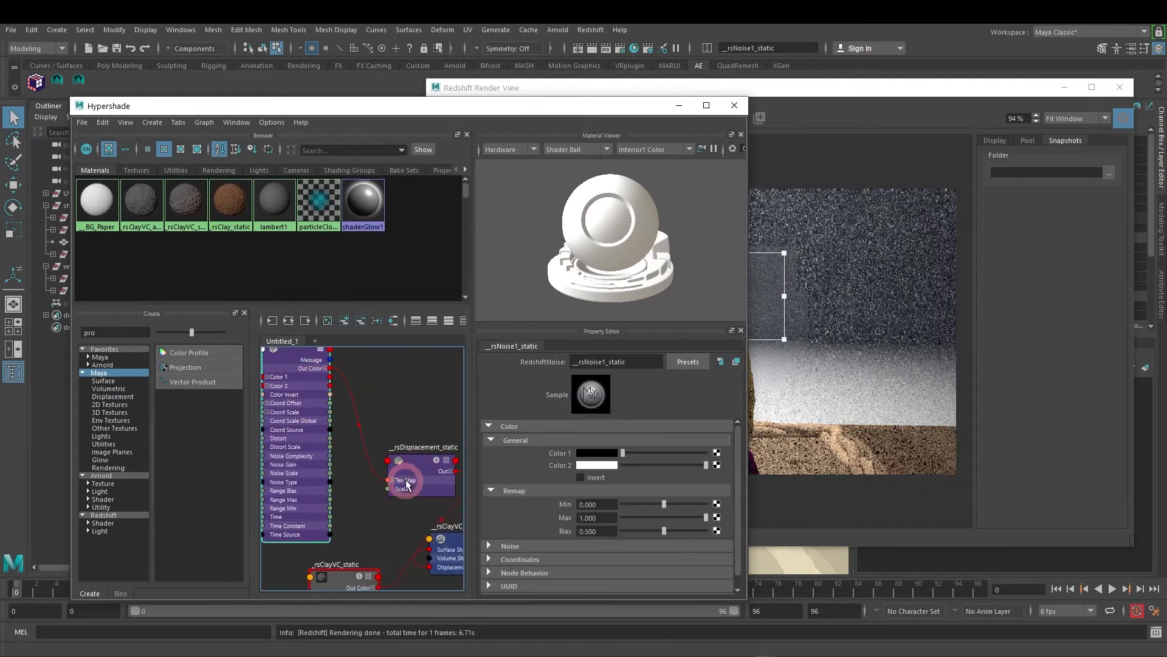
middle_click_drag(408, 506, 361, 481, "alt")
left_click_drag(374, 447, 356, 436)
middle_click_drag(424, 515, 395, 461, "alt")
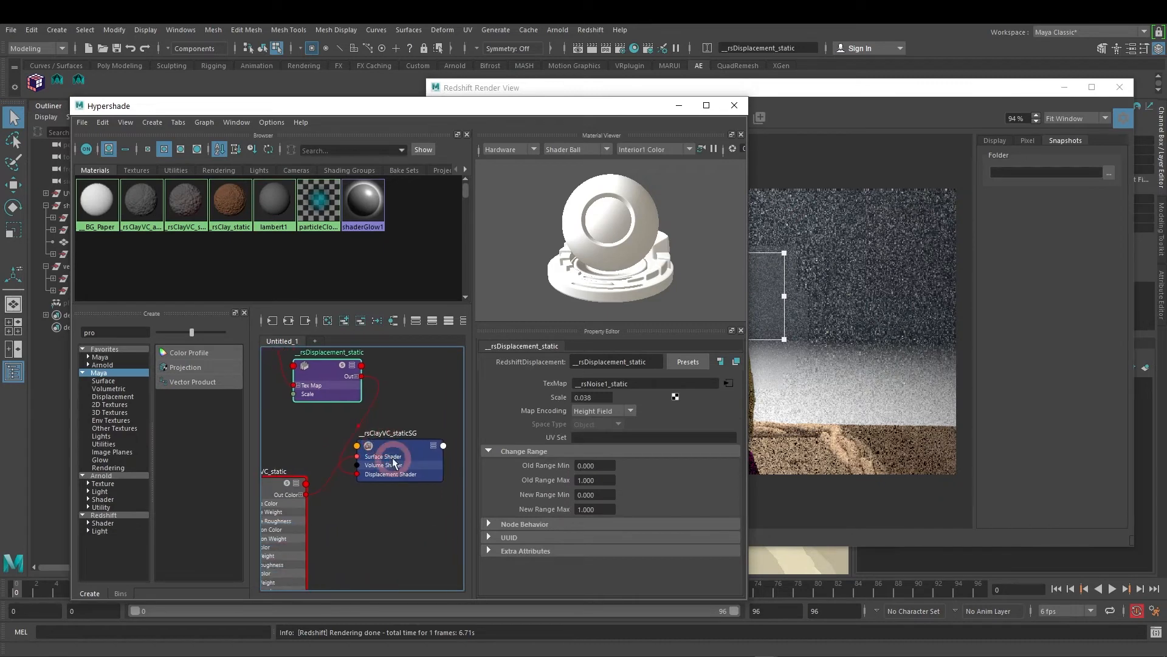
left_click(394, 481)
Step: Move Hypershade and the Render View aside and bring up the Attribute Editor with the clay shading group's nodes
left_click_drag(521, 112, 293, 348)
left_click(671, 351)
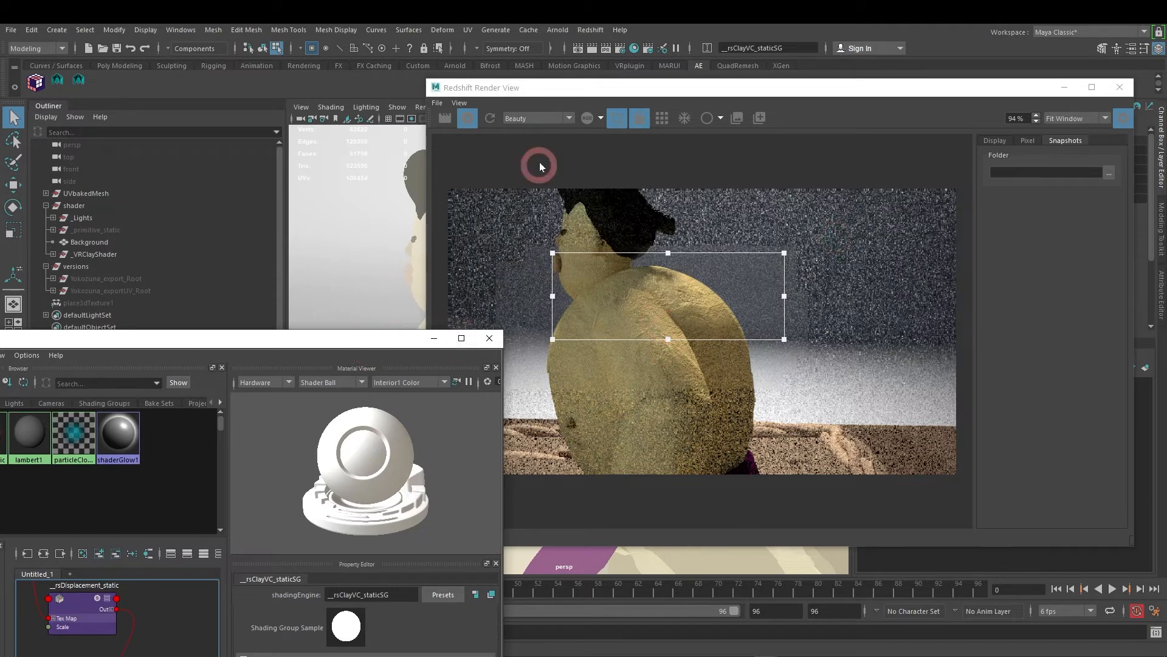
left_click_drag(625, 91, 778, 77)
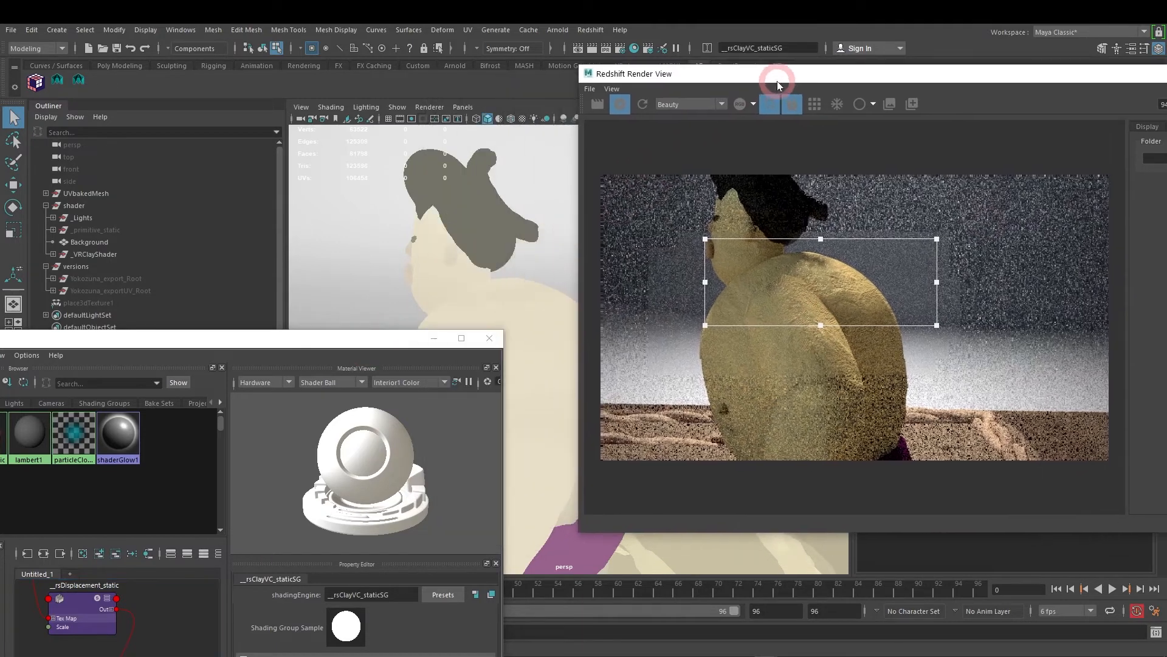
left_click(535, 326)
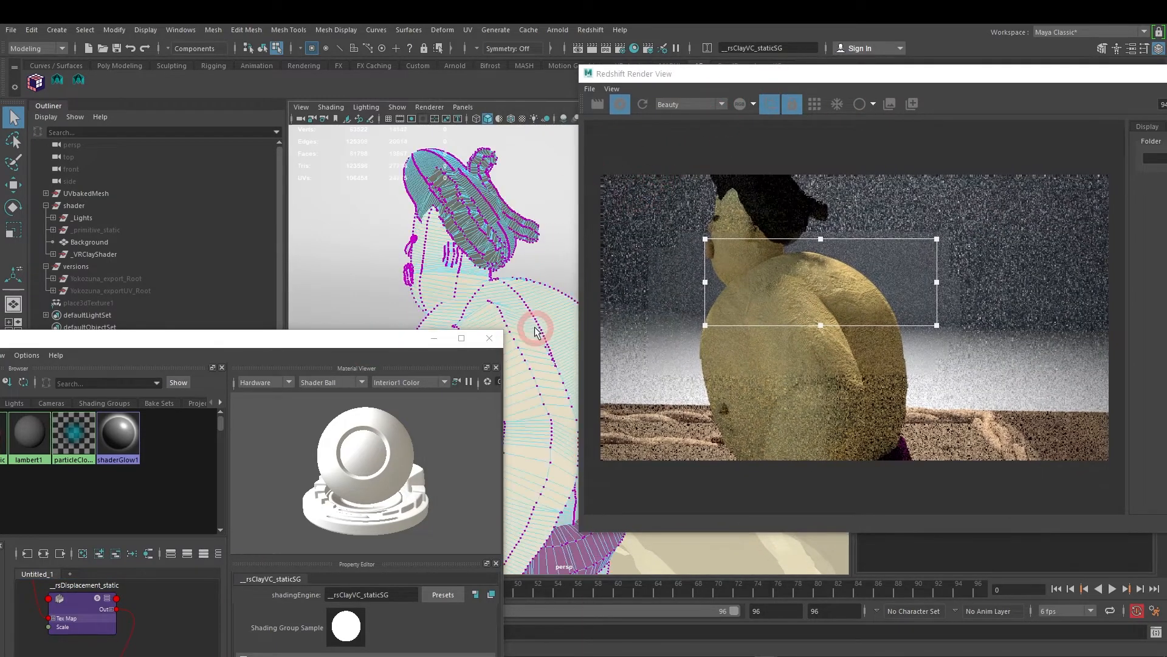
left_click_drag(830, 72, 499, 301)
key("ctrl+a")
left_click(916, 209)
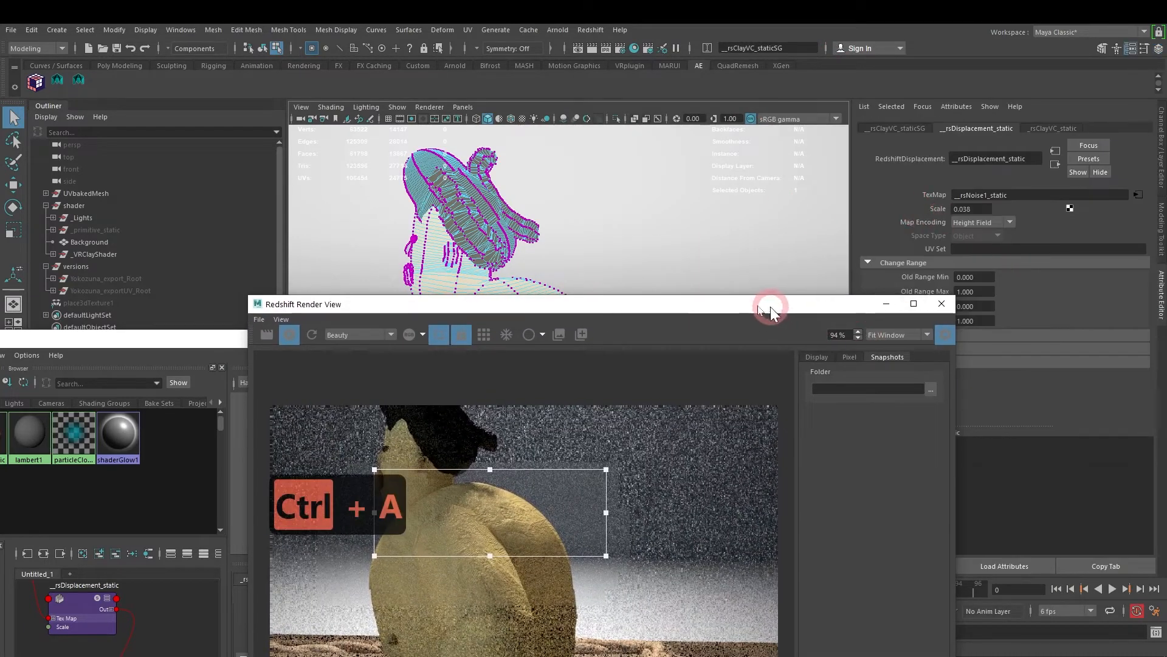
left_click_drag(771, 304, 594, 182)
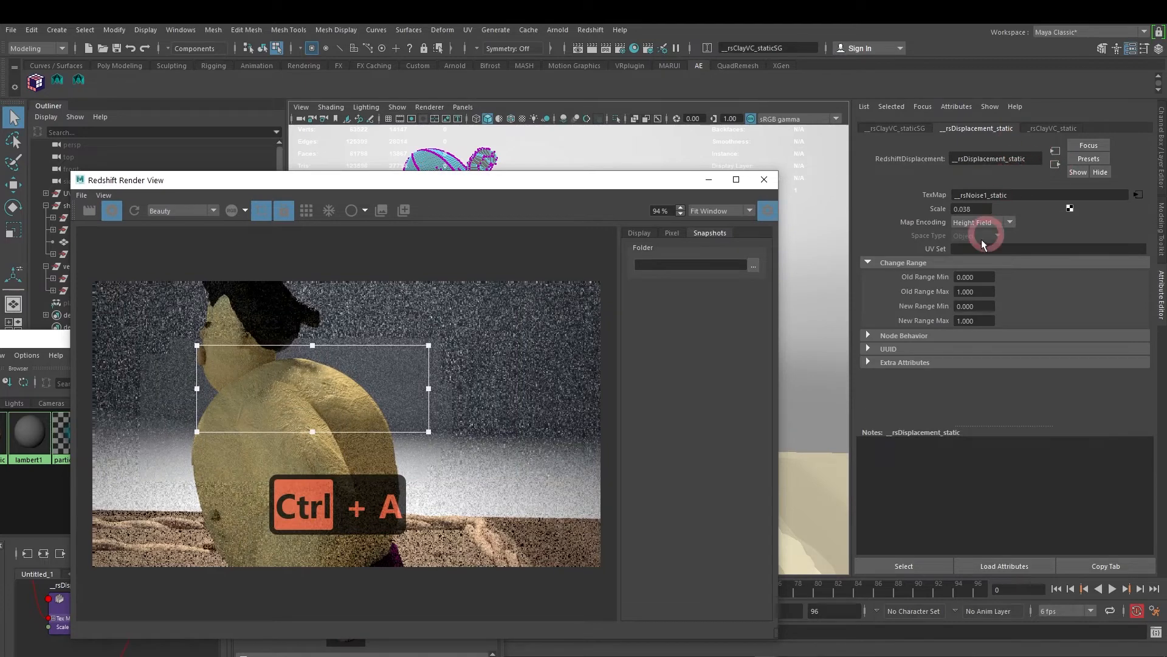
Step: Examine the attributes of the clay material, its displacement node and the shading group, including the shading group's Redshift section
left_click(906, 126)
left_click(1038, 128)
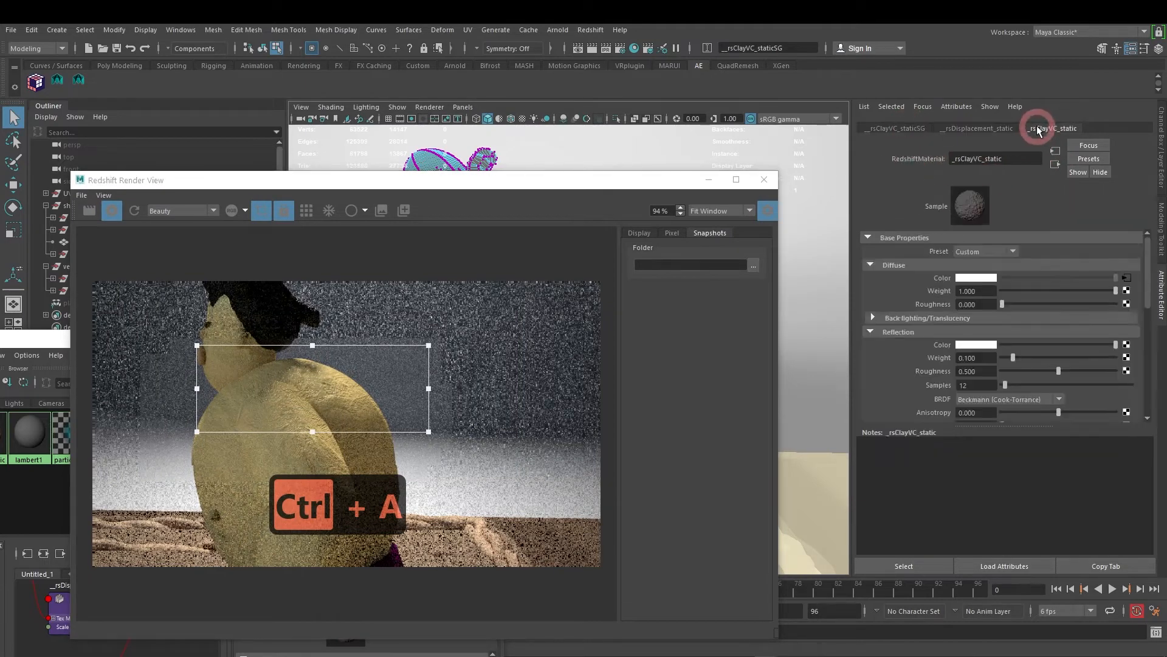
scroll(956, 305, "down", 5)
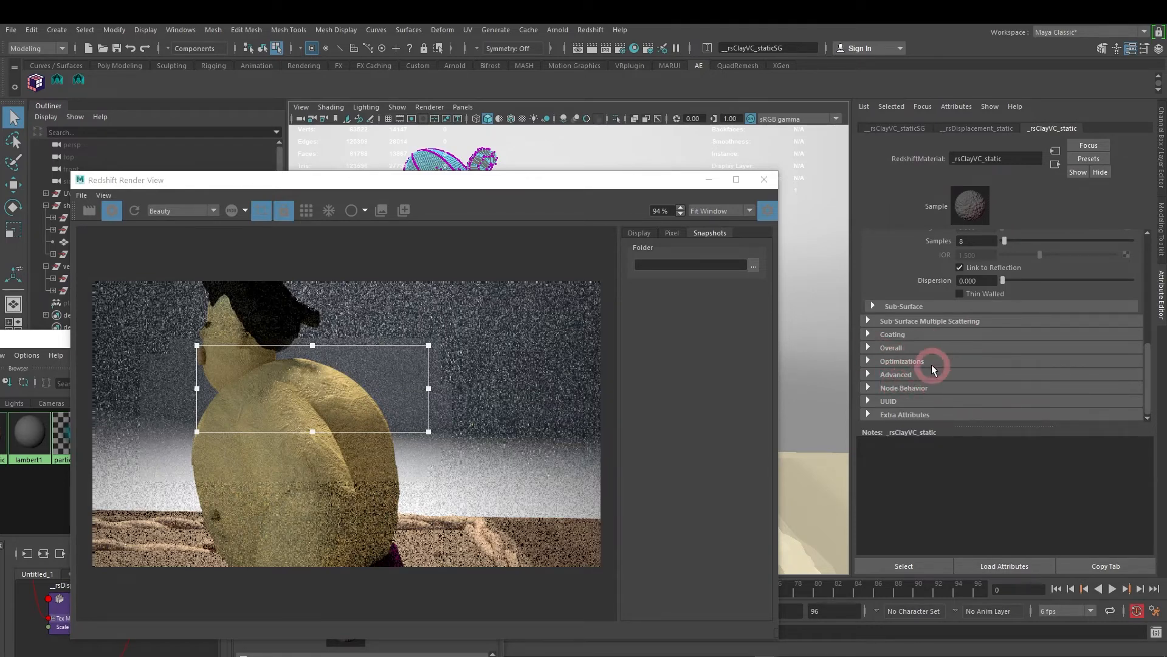
left_click(943, 326)
left_click(921, 333)
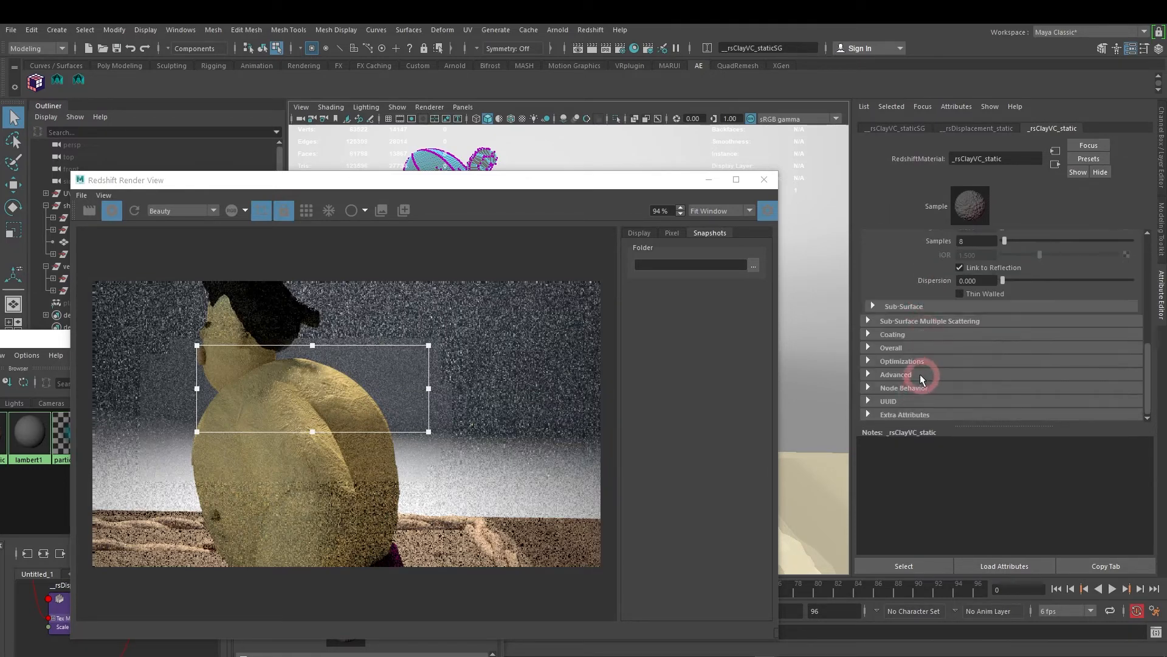
left_click(894, 353)
left_click(893, 354)
left_click(965, 127)
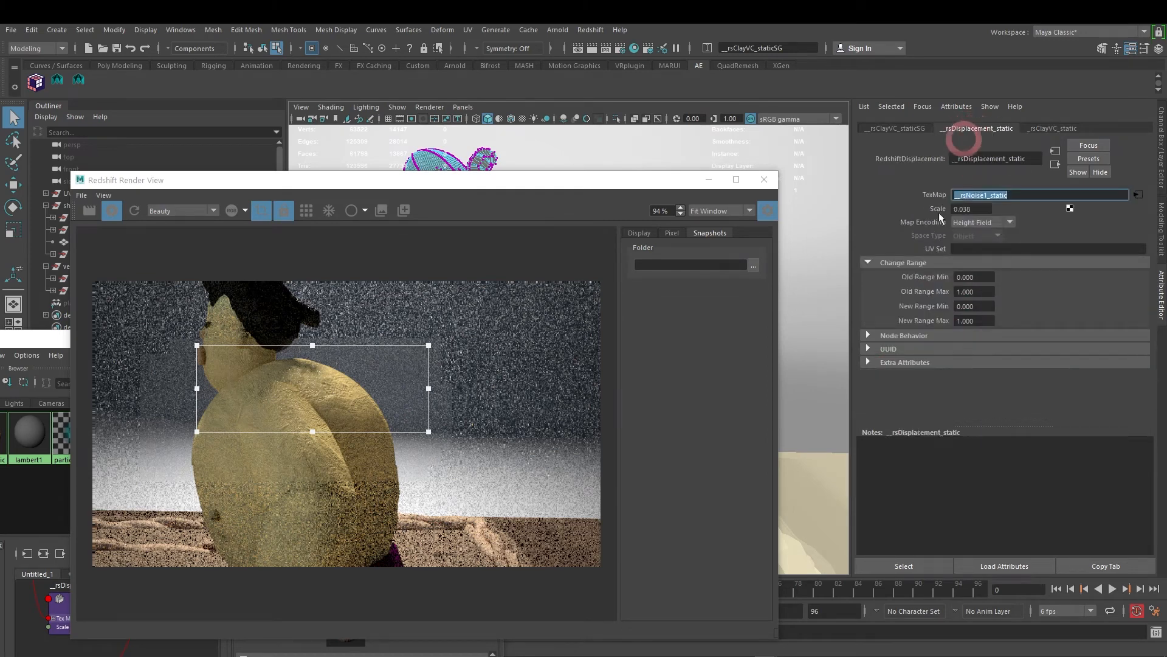
left_click(903, 128)
left_click(1058, 127)
left_click(917, 127)
left_click(894, 307)
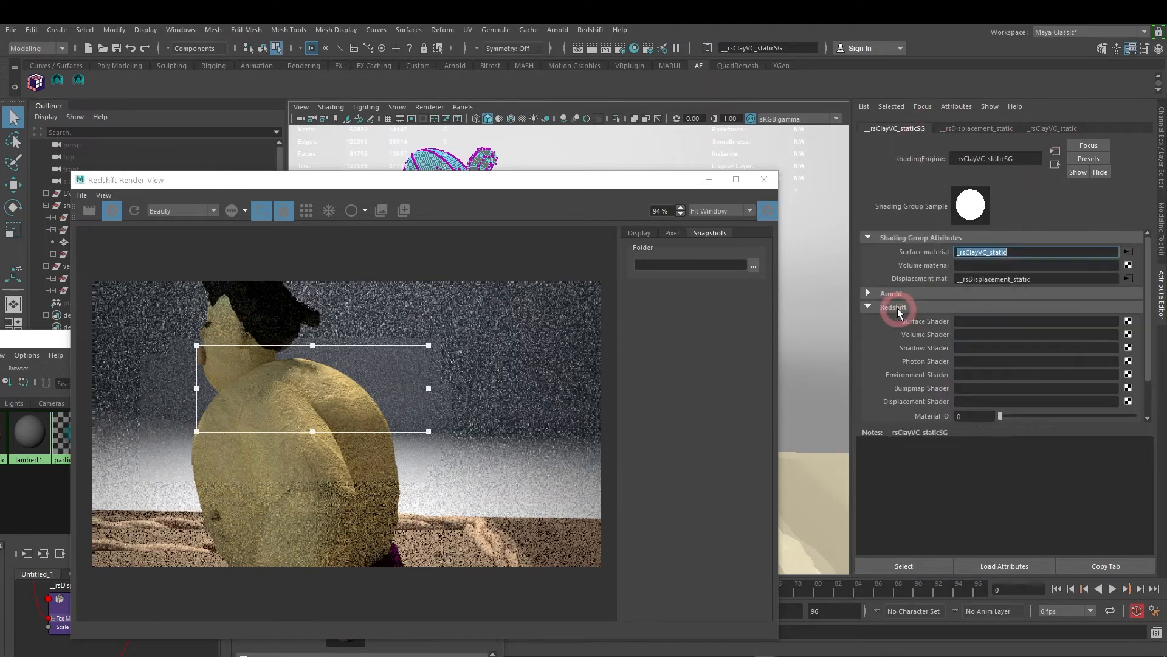
Step: Select the Yokusuna_r_0000 mesh in object mode and enable Redshift tessellation and displacement on its shape node
left_click_drag(559, 180, 553, 334)
right_click_drag(485, 240, 538, 223)
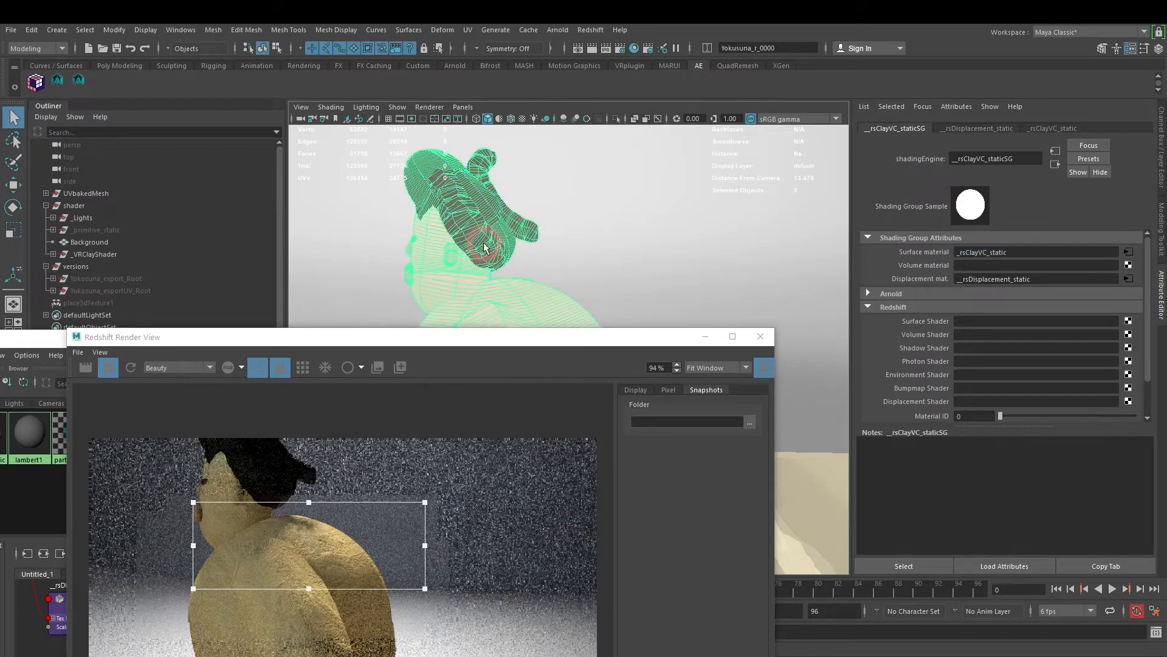
left_click(967, 129)
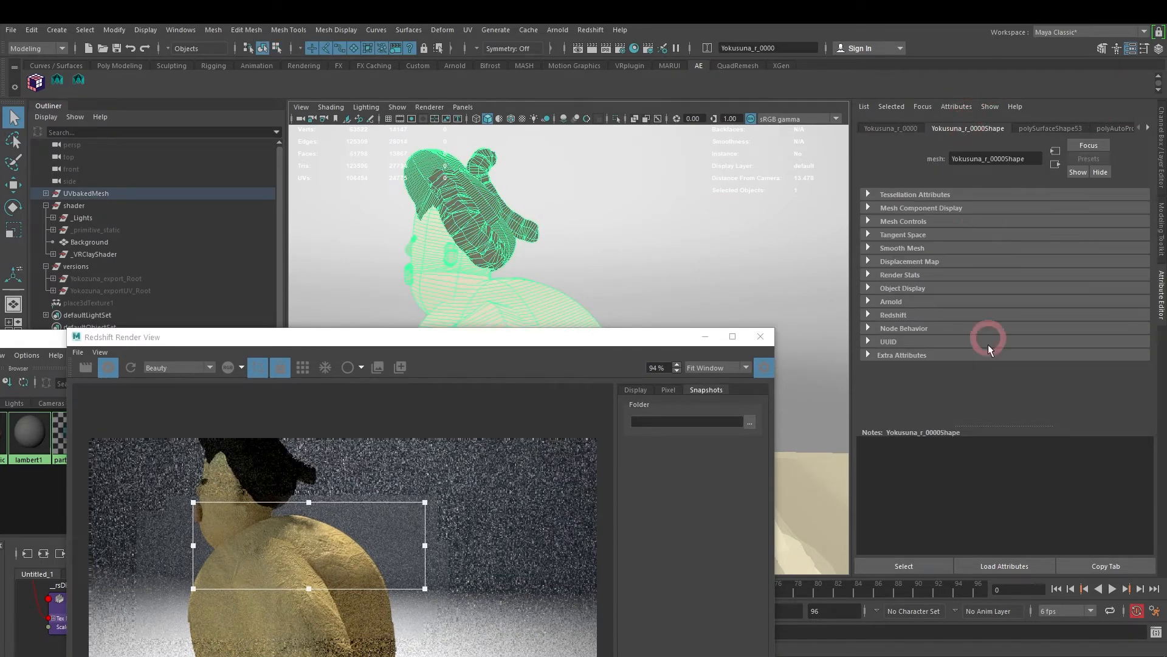
left_click(901, 316)
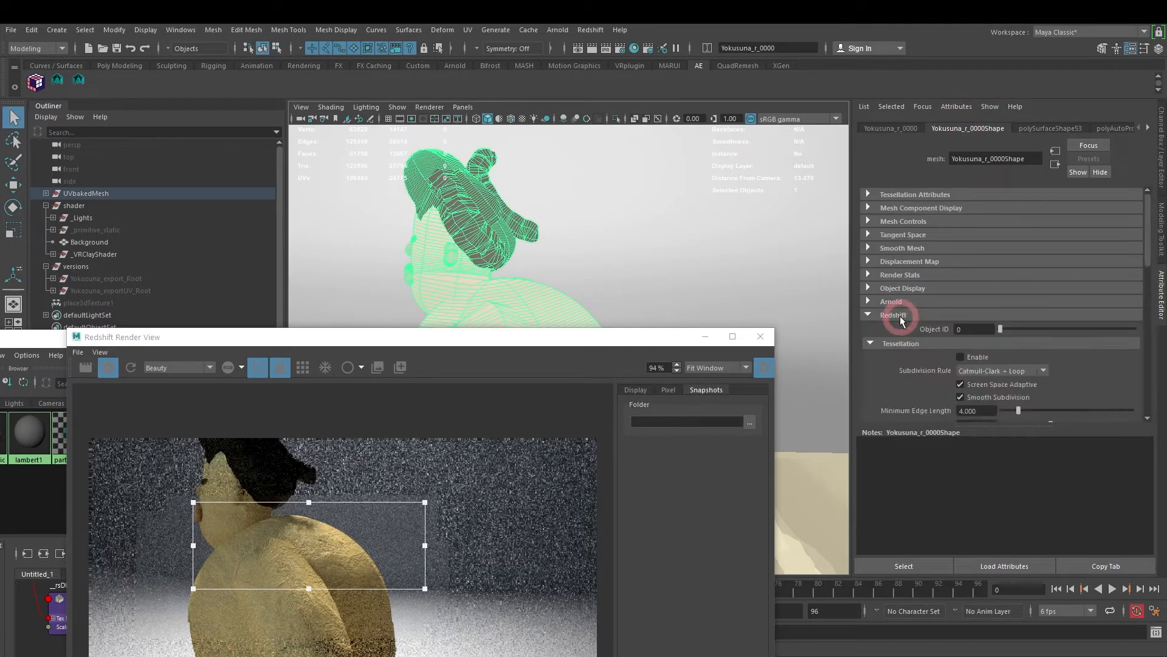
scroll(932, 329, "down", 3)
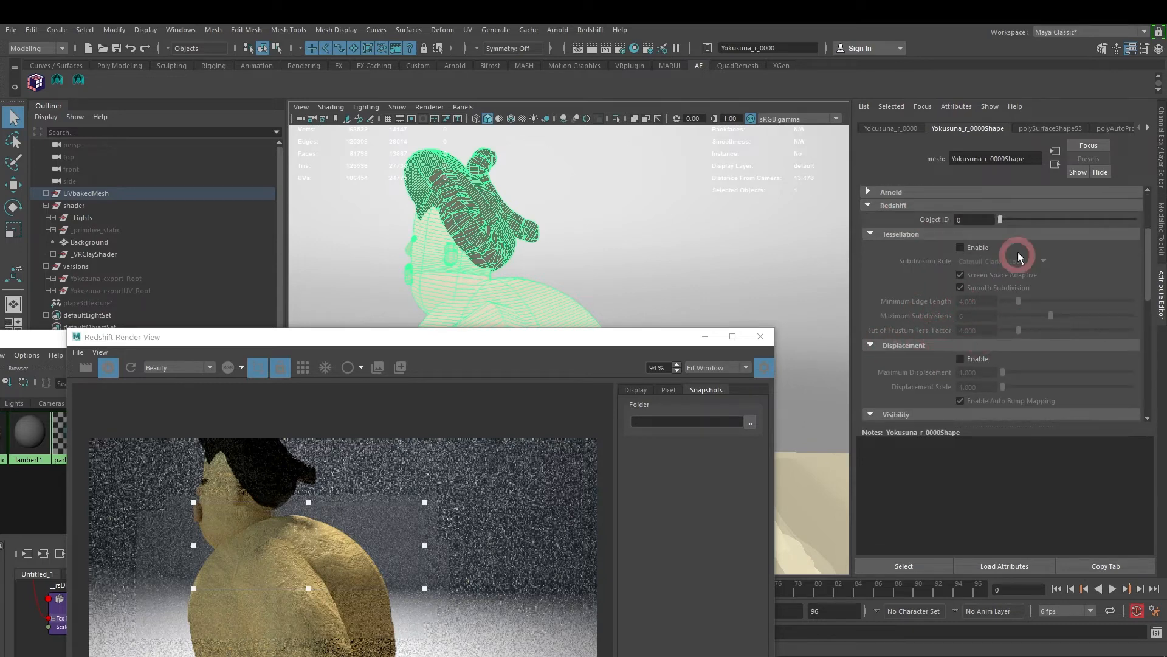
left_click(967, 249)
left_click(968, 358)
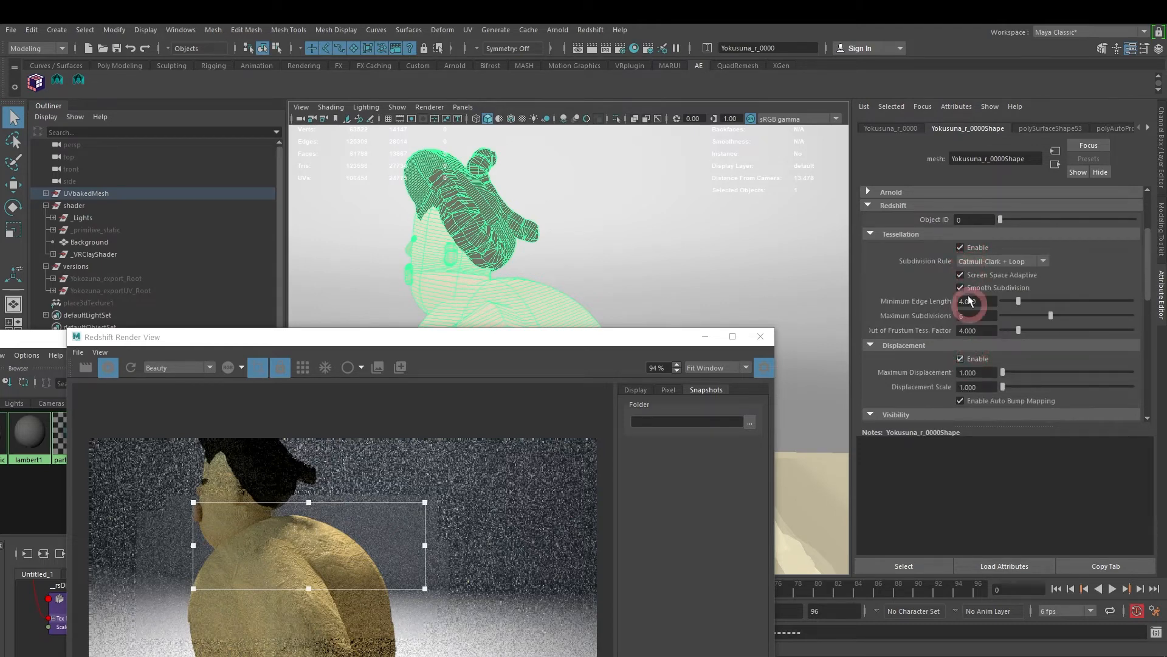
Step: Reposition the Render View and disable Redshift tessellation and displacement on the Yokusuna_r_0000 shape
left_click(552, 332)
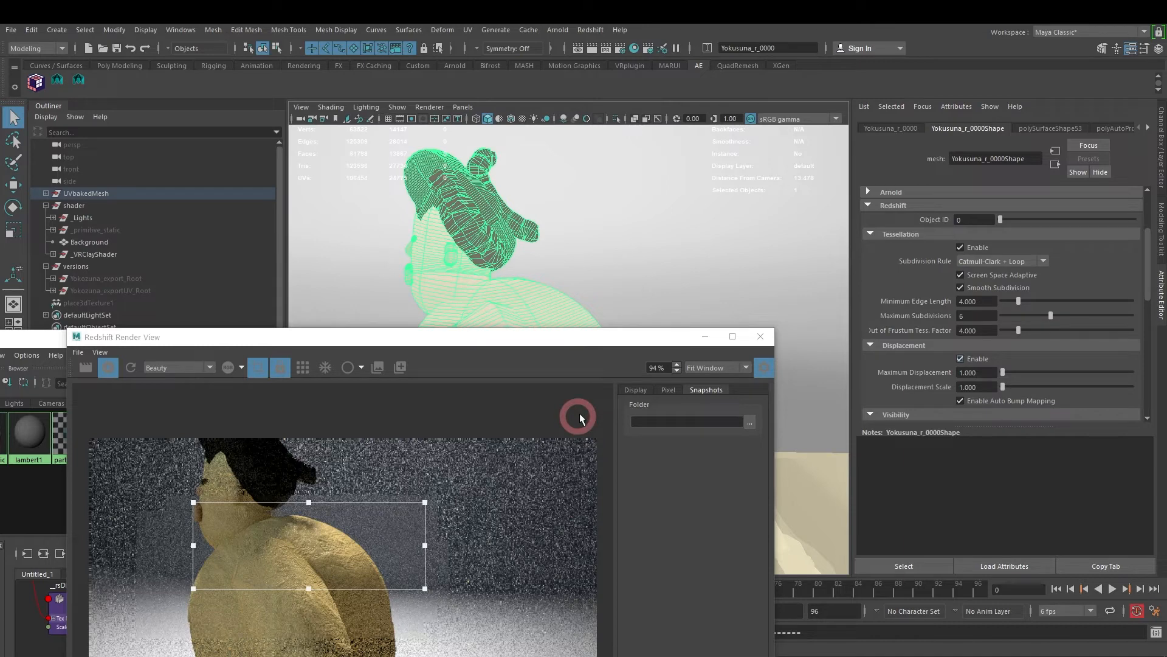
left_click(480, 285)
left_click(572, 329)
left_click_drag(572, 329, 546, 298)
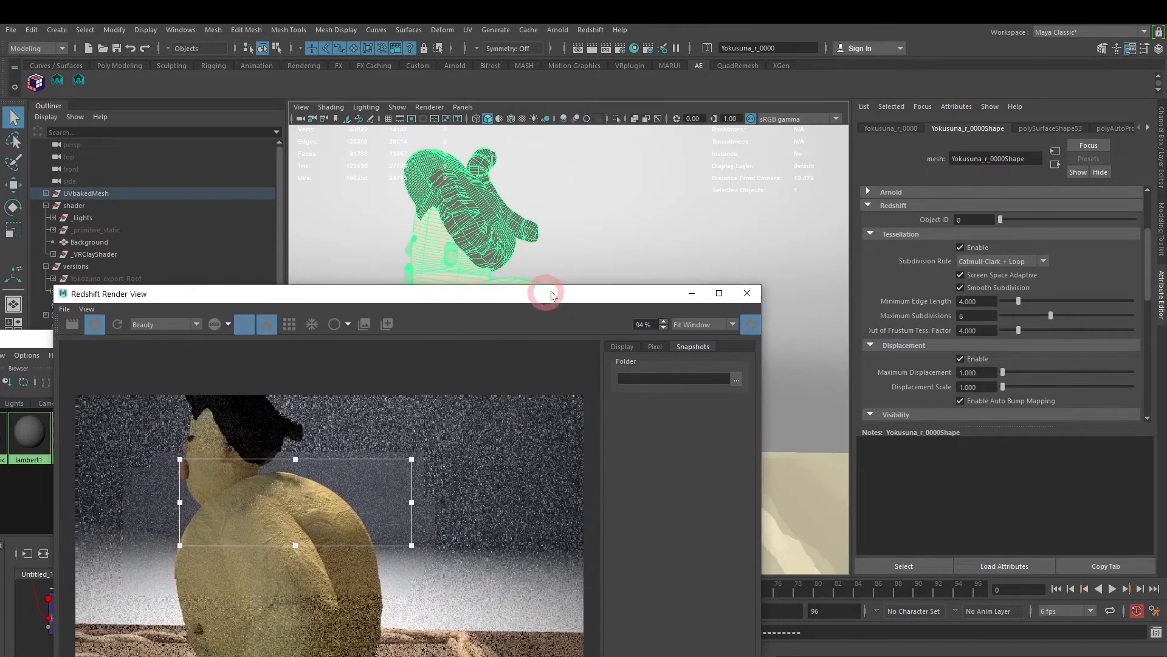
left_click(977, 252)
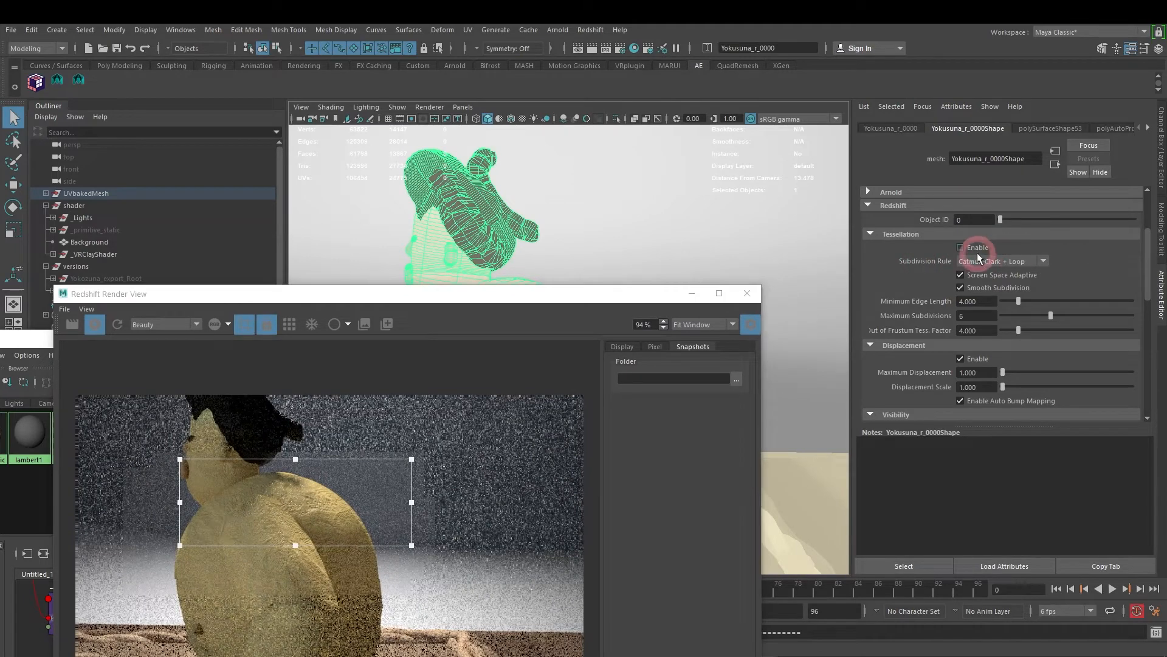
left_click(976, 359)
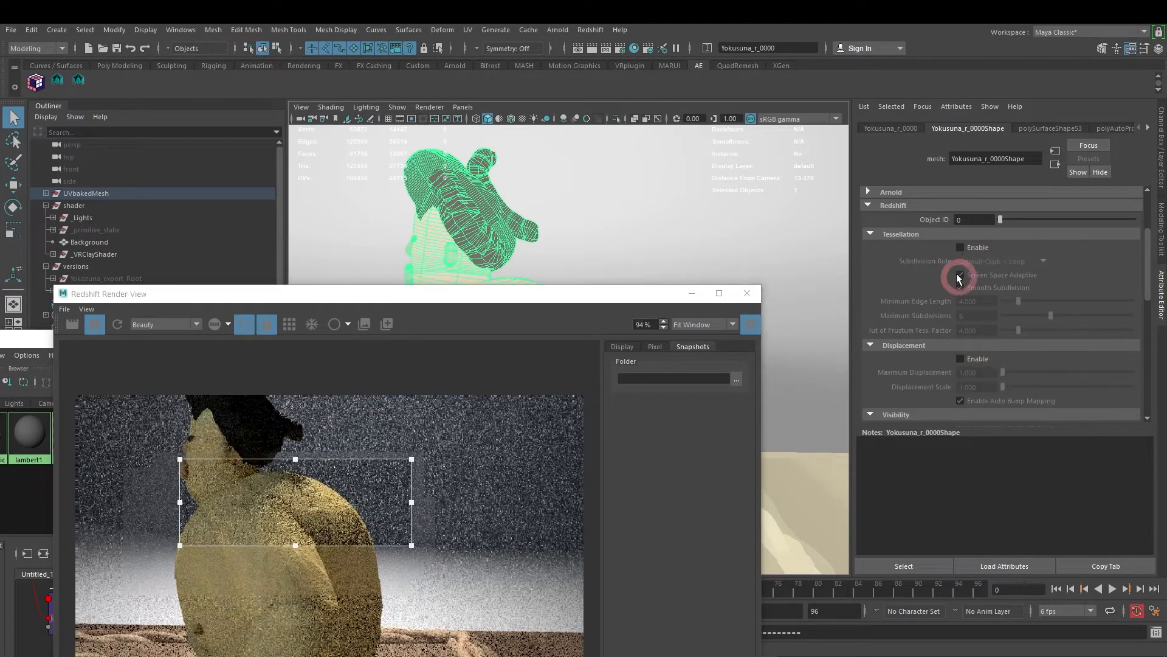
Step: Clear the windows from the Outliner and create a Redshift Mesh Parameters node for the UVbakedMesh group
left_click_drag(545, 294, 606, 200)
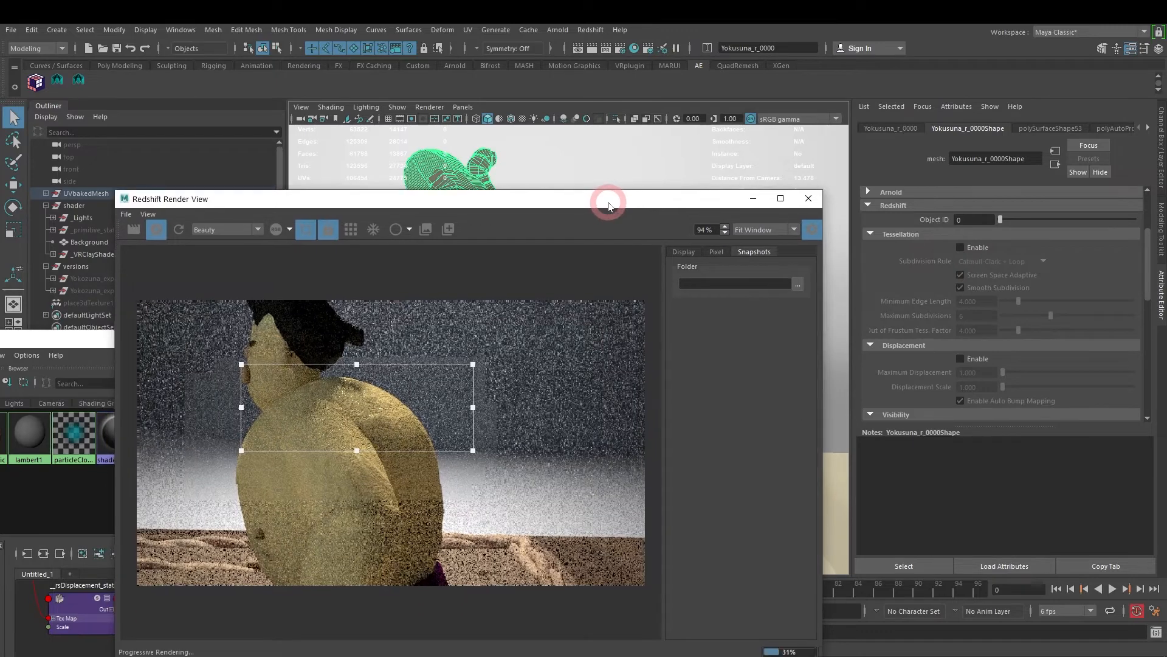
left_click_drag(474, 203, 748, 81)
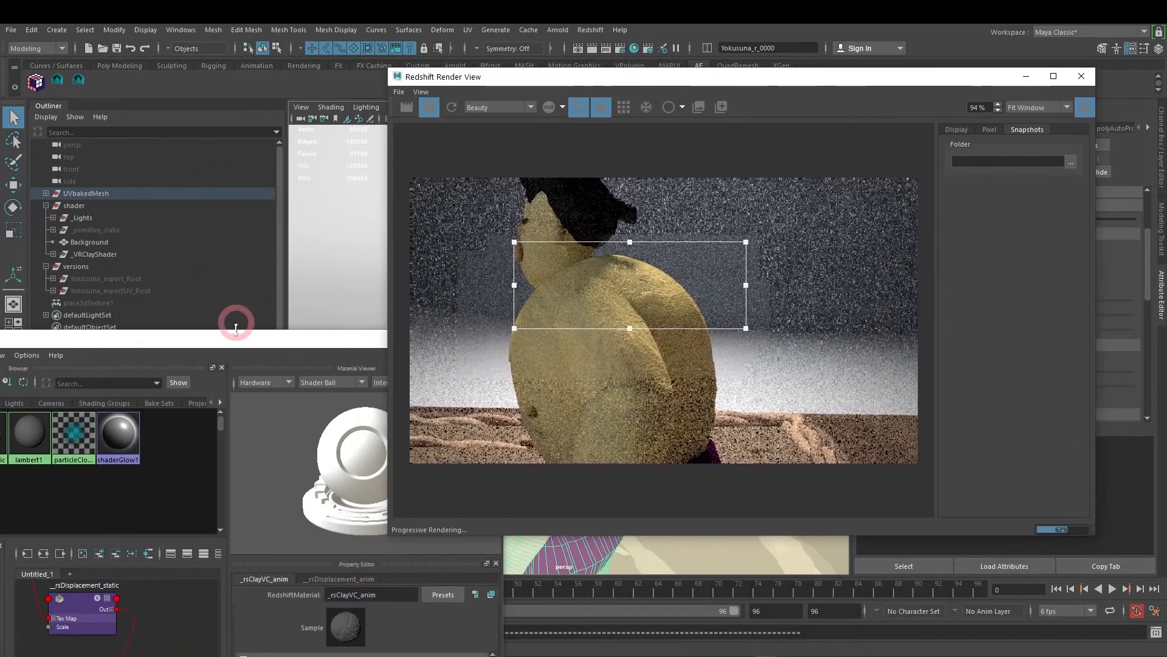
left_click_drag(250, 338, 274, 399)
left_click_drag(63, 207, 144, 191)
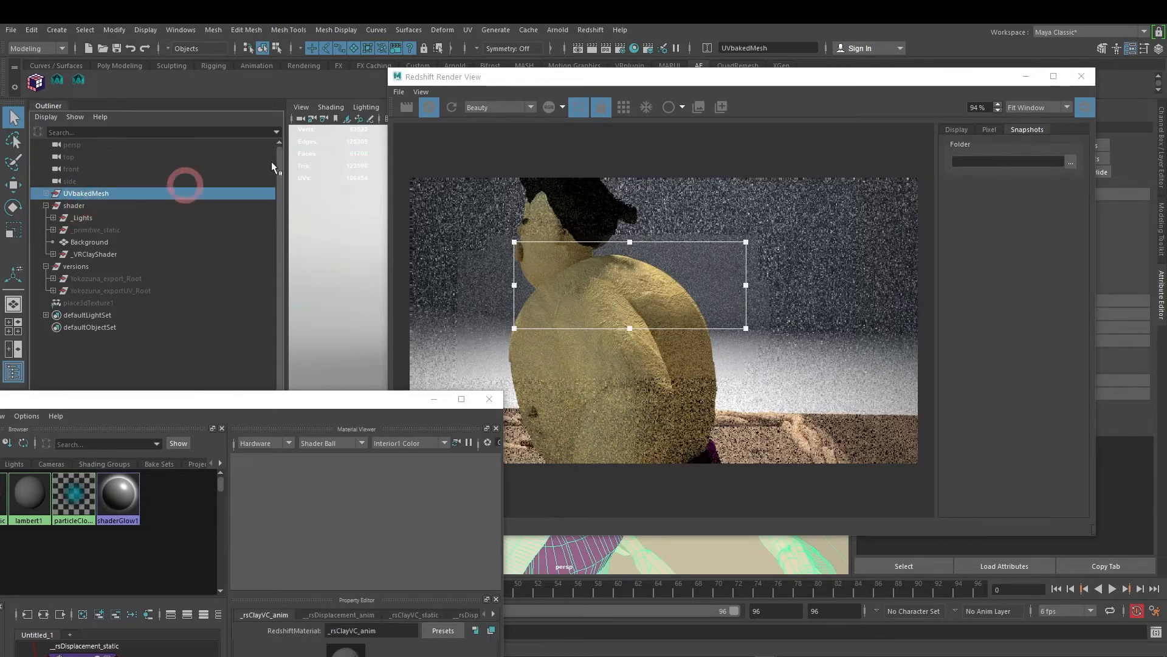
left_click(598, 33)
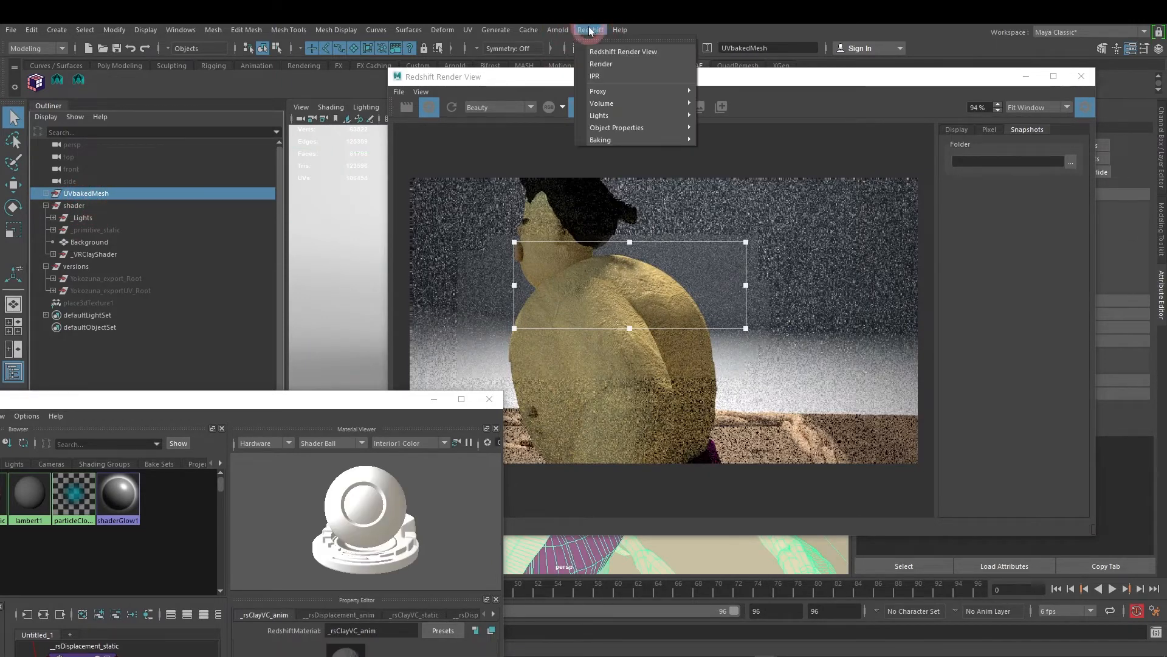
left_click(640, 139)
mouse_move(649, 128)
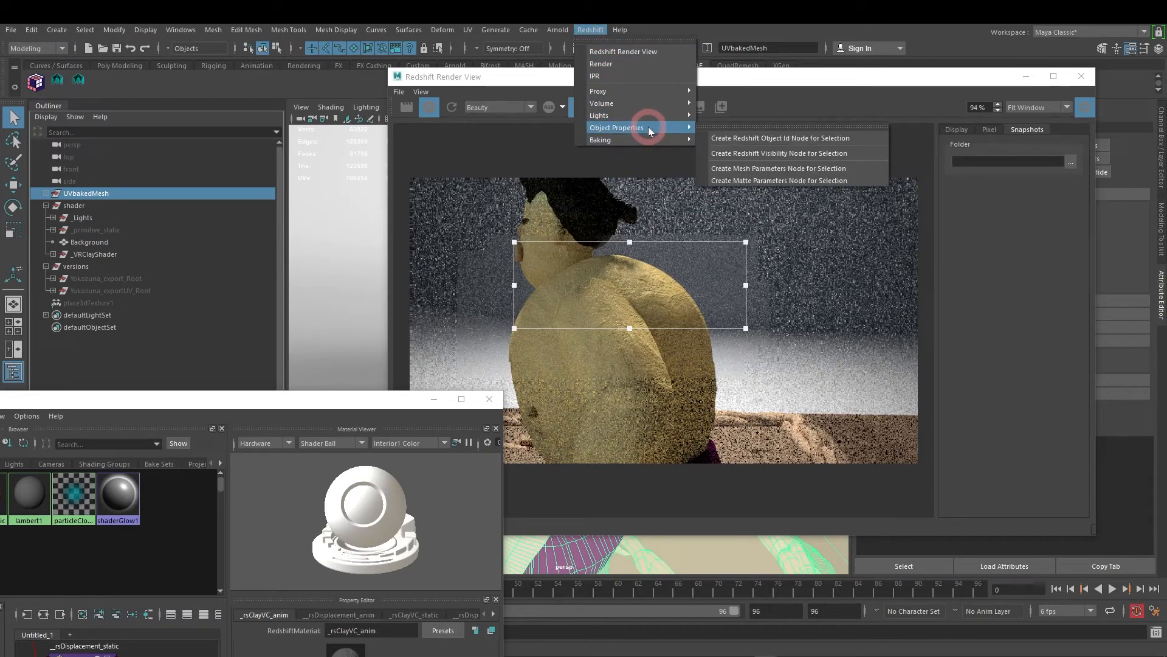
left_click(763, 140)
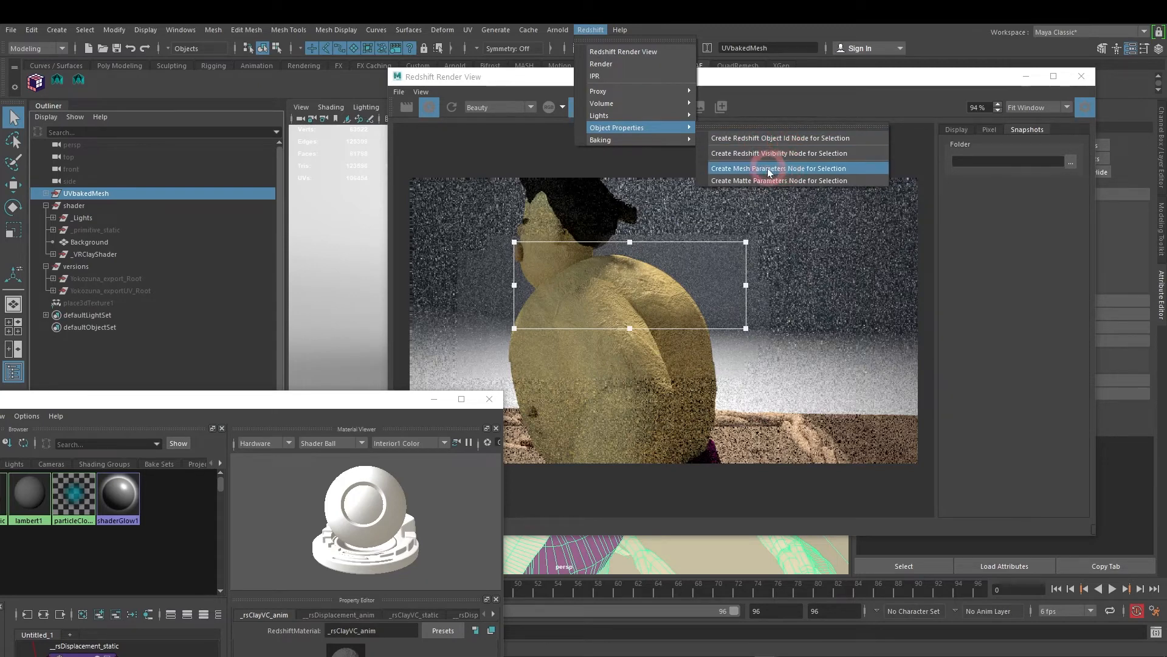
left_click(803, 169)
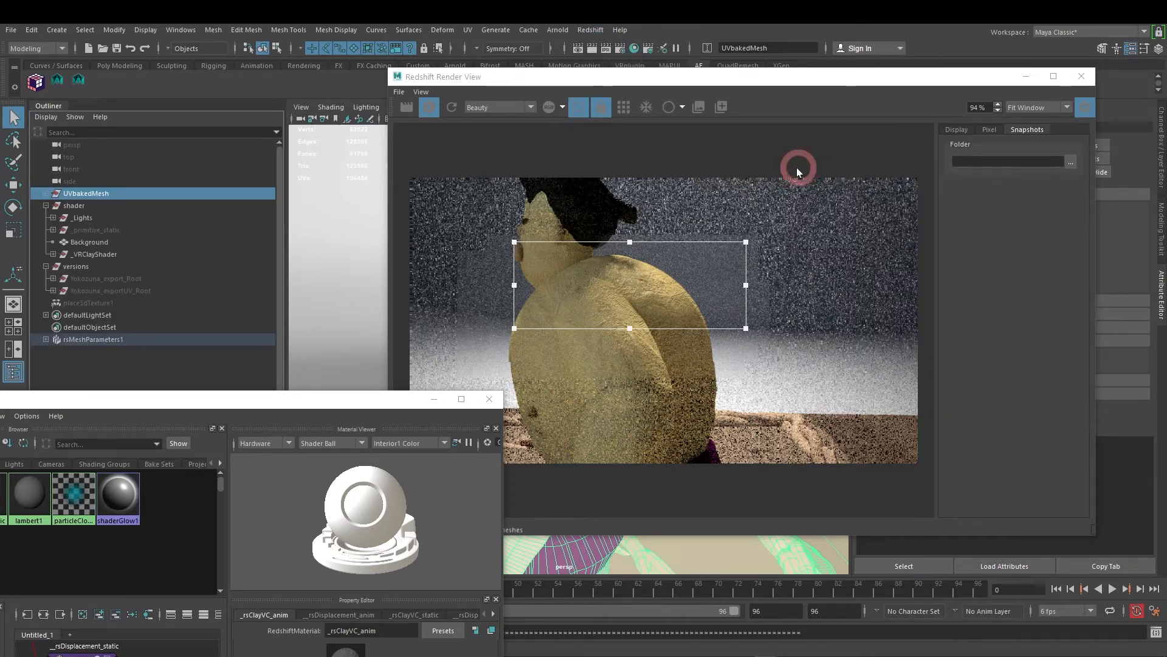
Step: Have tessellation and displacement enabled on the new mesh parameters node, turn off Screen Space Adaptive, and bring the render back into view
left_click(138, 338)
left_click_drag(898, 84, 593, 459)
left_click(199, 339)
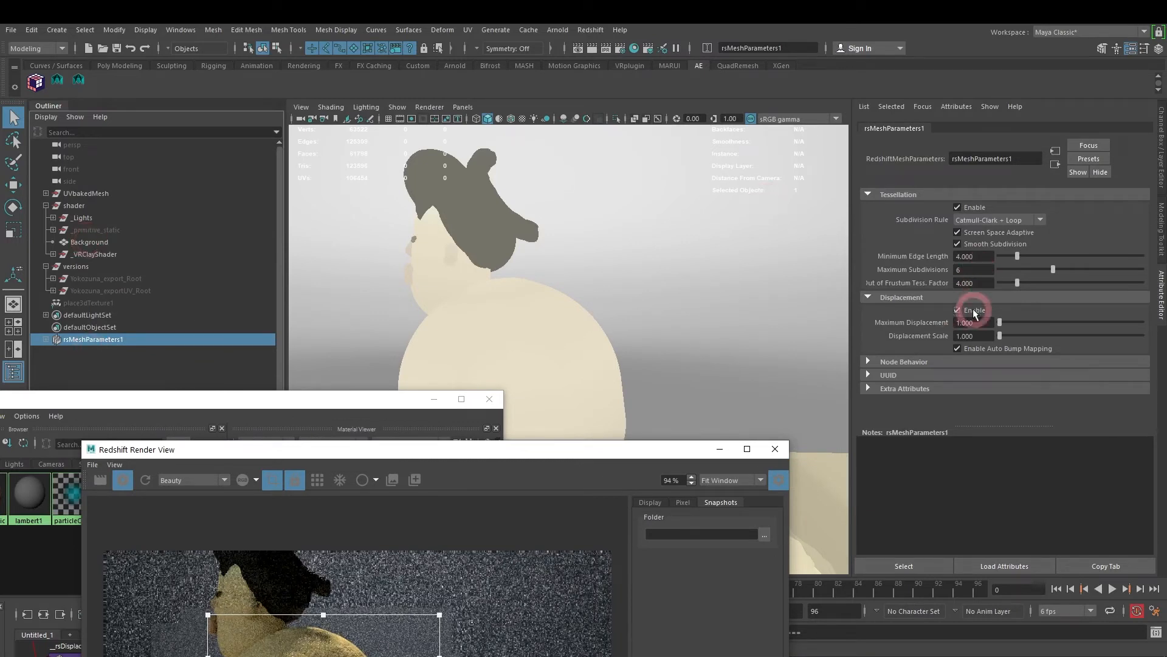
left_click(963, 207)
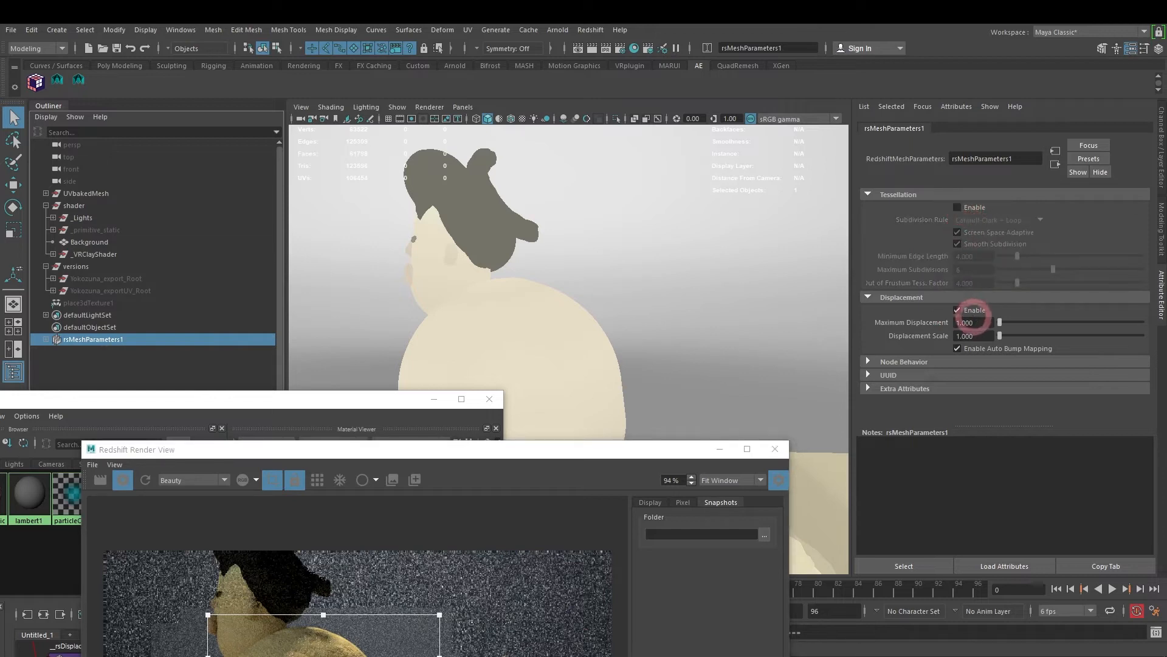
left_click(969, 314)
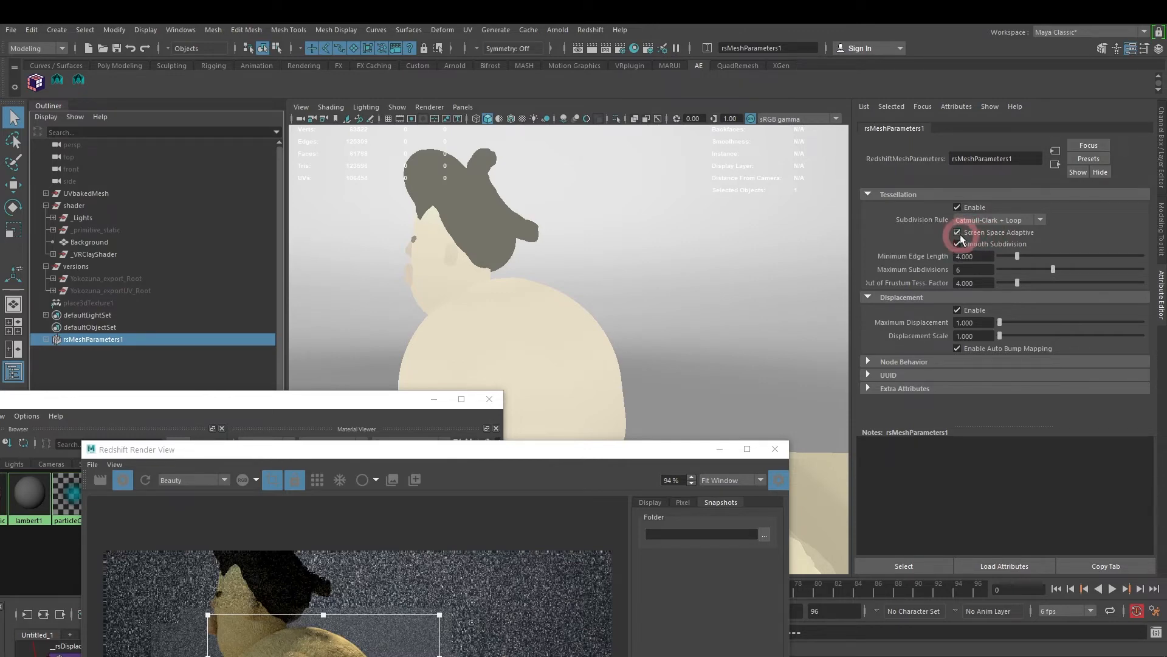
left_click(958, 234)
left_click_drag(624, 444, 724, 116)
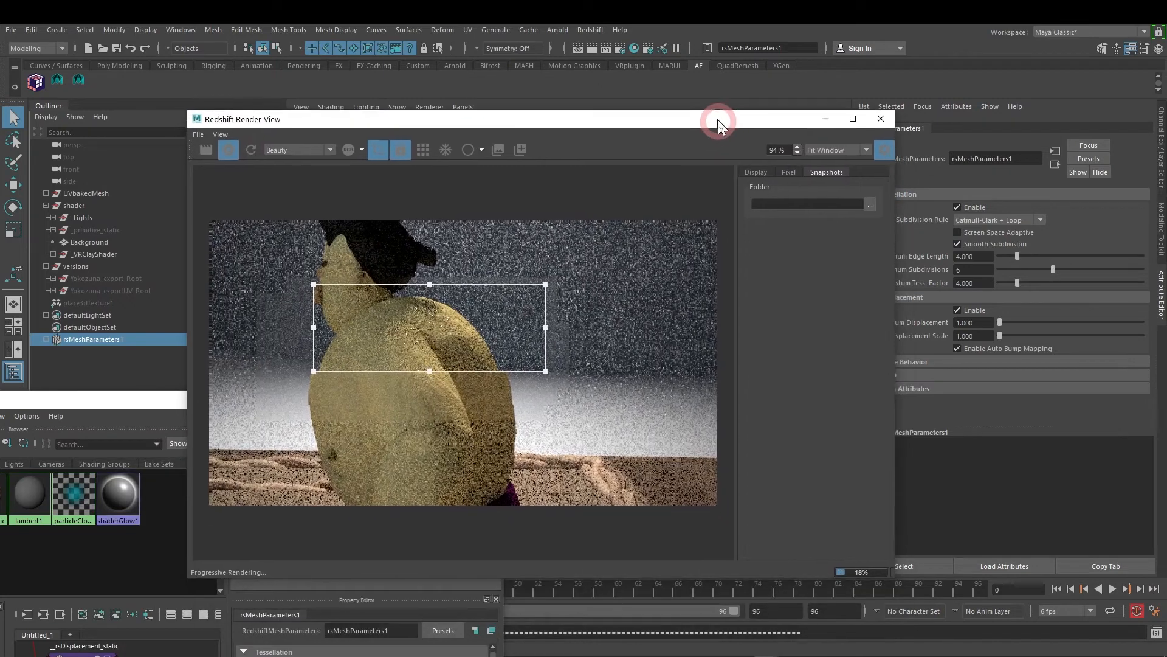
Step: Toggle Screen Space Adaptive on and off, and tessellation off and on, for the rsMeshParameters1 node
left_click(976, 234)
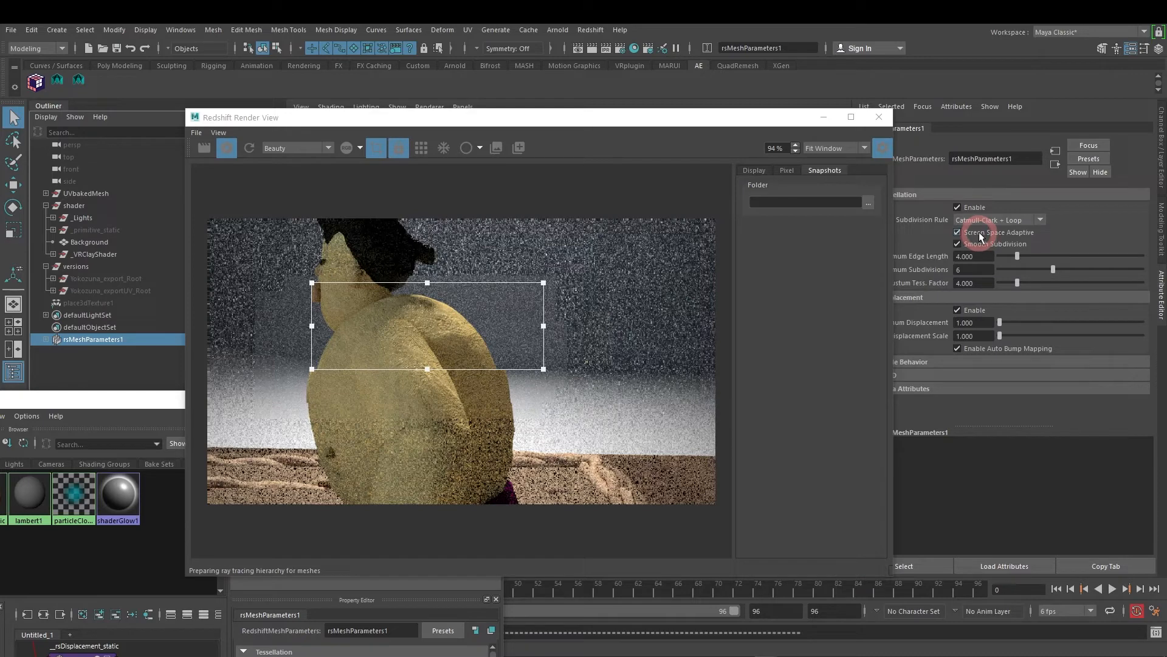
left_click(975, 236)
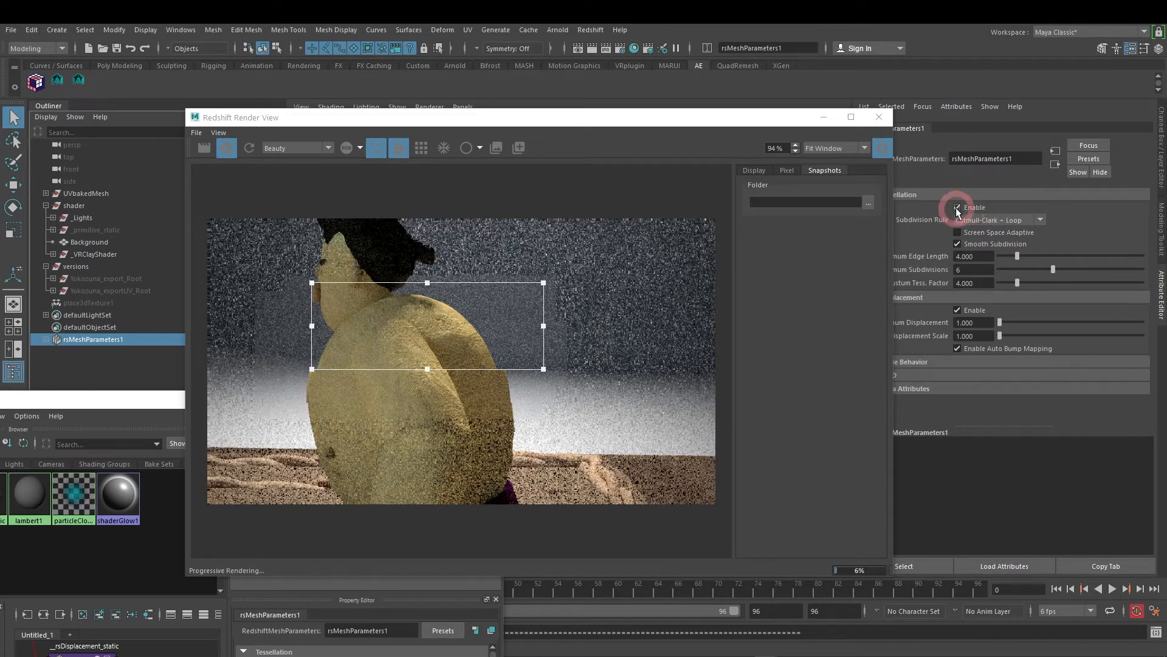
left_click(958, 208)
left_click(957, 208)
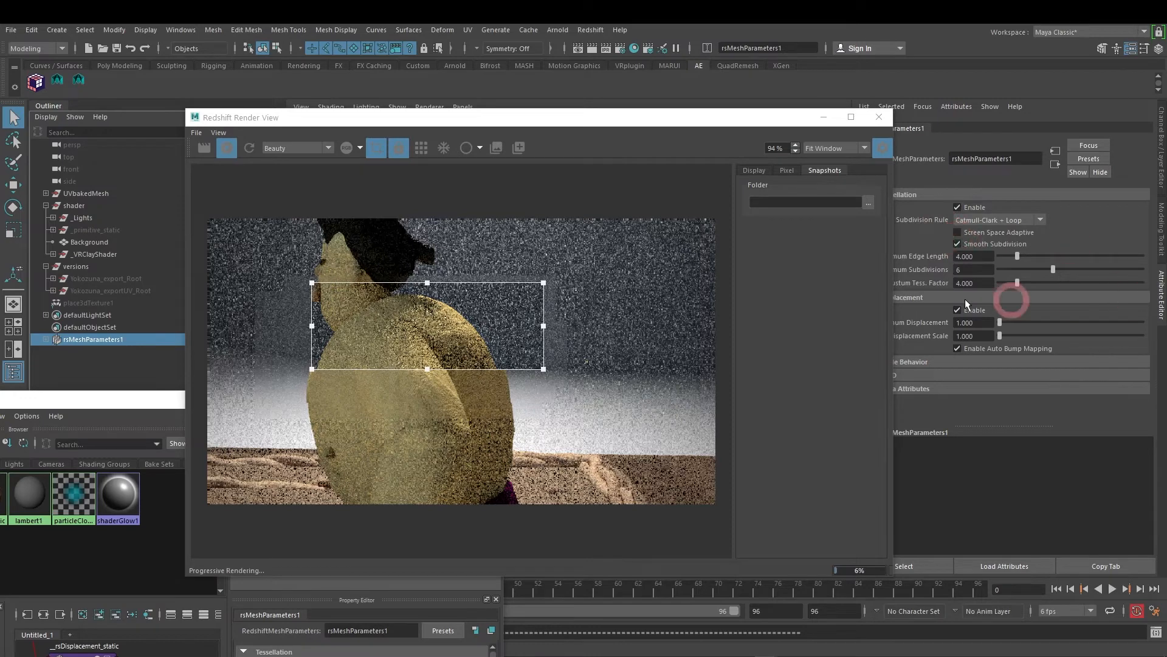
Step: Select the Yokusuna_r_0000 body mesh and compare its wireframe with and without smooth preview, ending with smooth preview on
left_click_drag(663, 119, 604, 344)
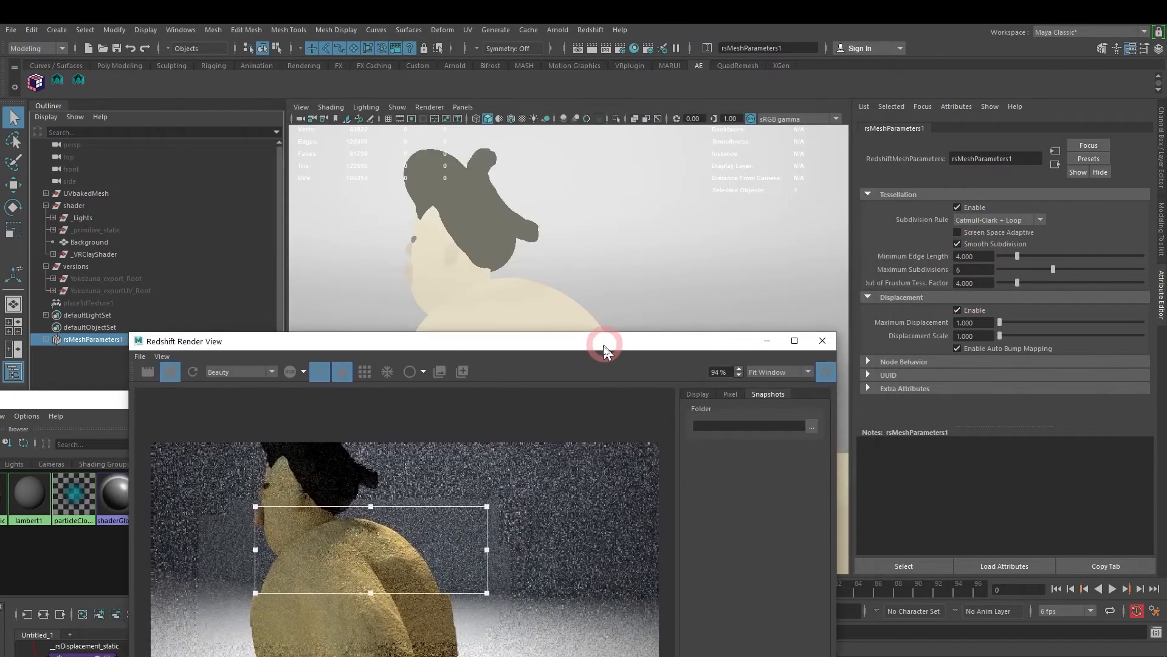
left_click(547, 312)
left_click(513, 353)
left_click_drag(594, 341, 706, 459)
left_click_drag(679, 389, 581, 242, "alt")
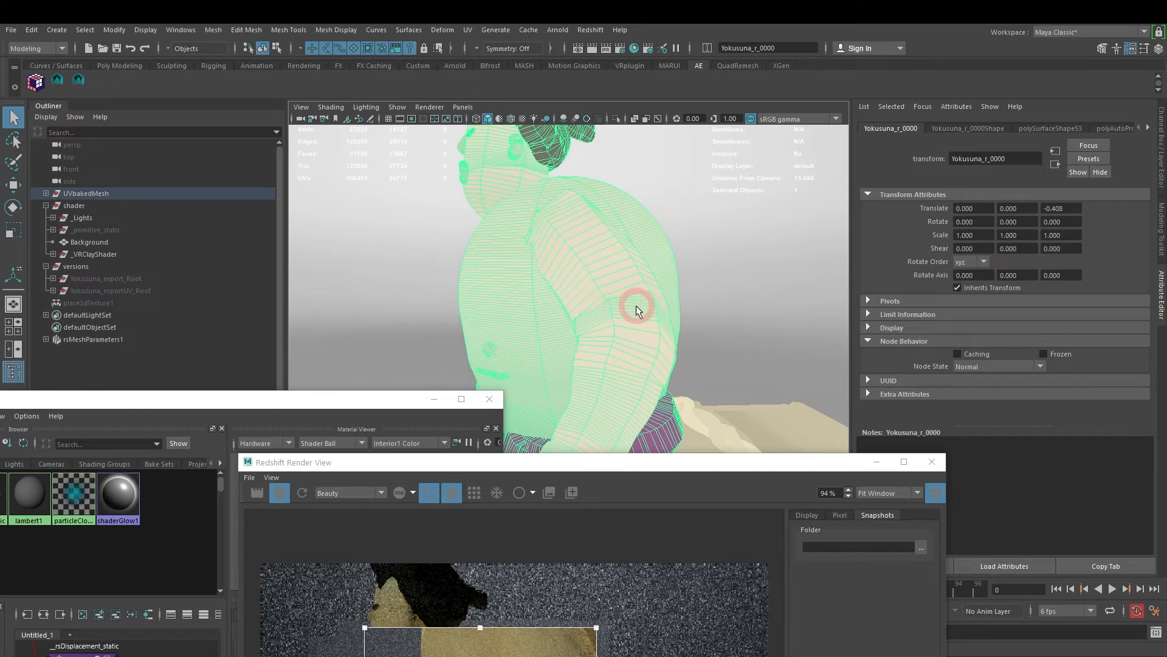
mouse_move(672, 312)
left_mouse_down("alt")
mouse_move(689, 314)
mouse_move(626, 305)
mouse_move(659, 305)
mouse_move(586, 255)
mouse_move(651, 318)
mouse_move(685, 319)
left_mouse_up("alt")
key("3")
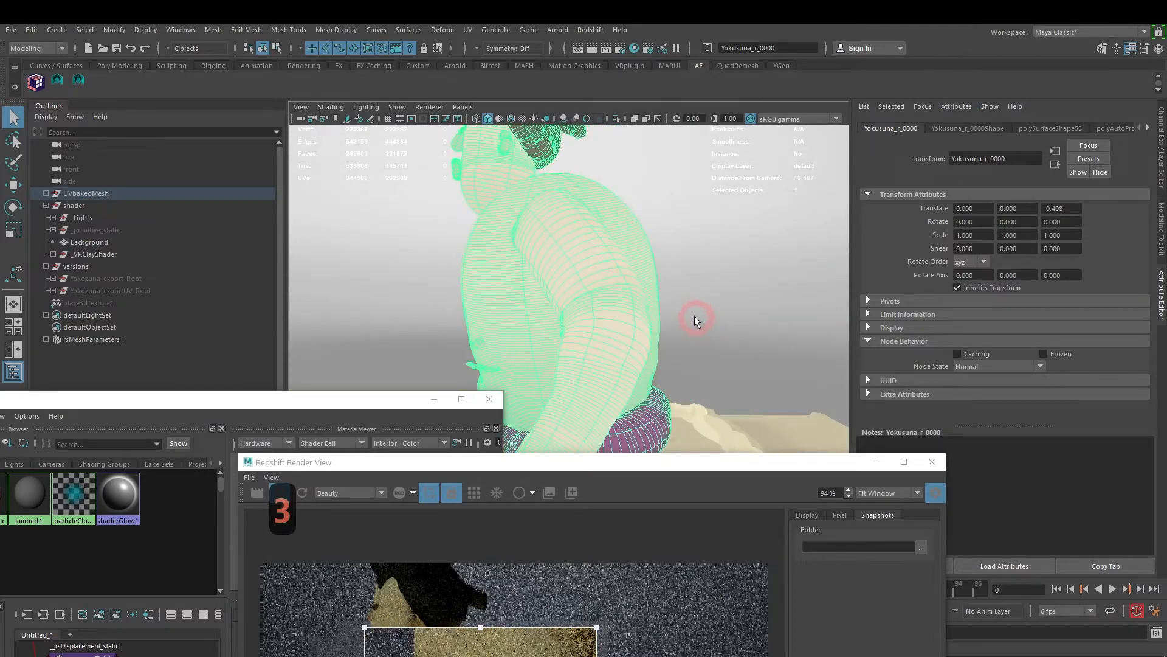
key("1")
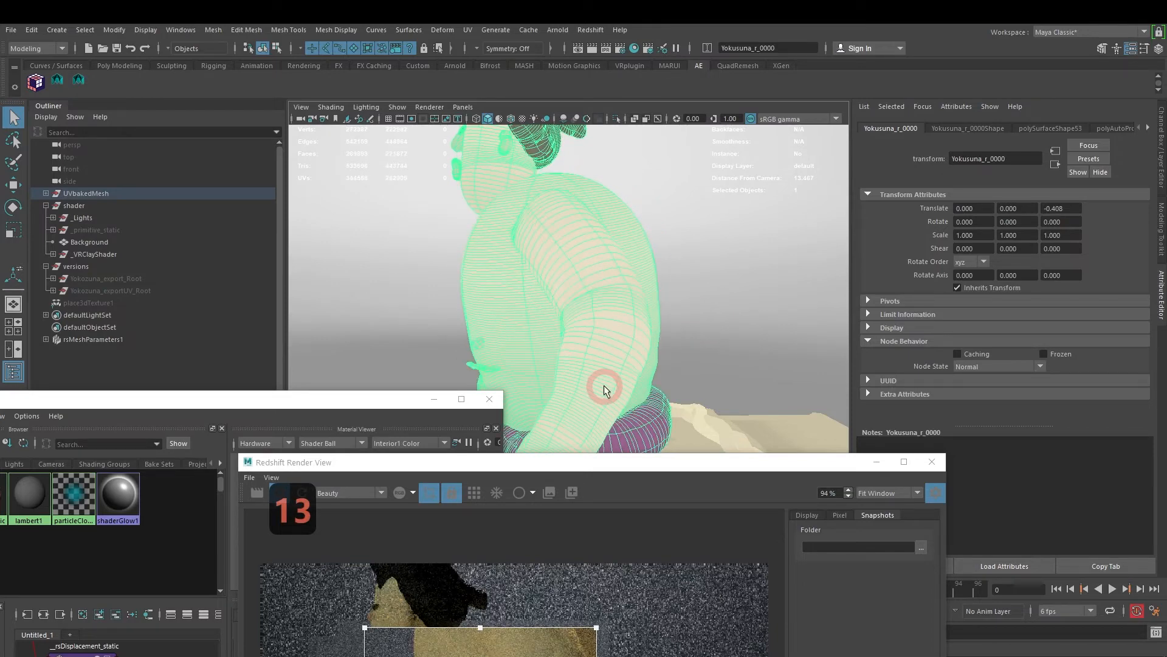
key("3")
key("1")
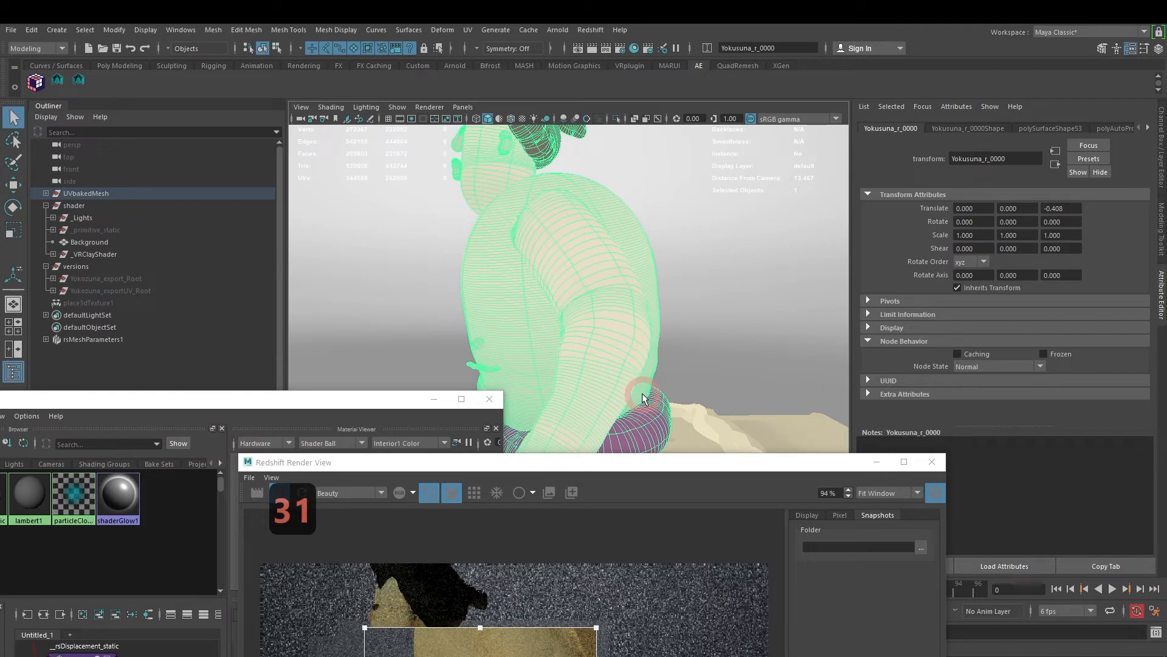
key("3")
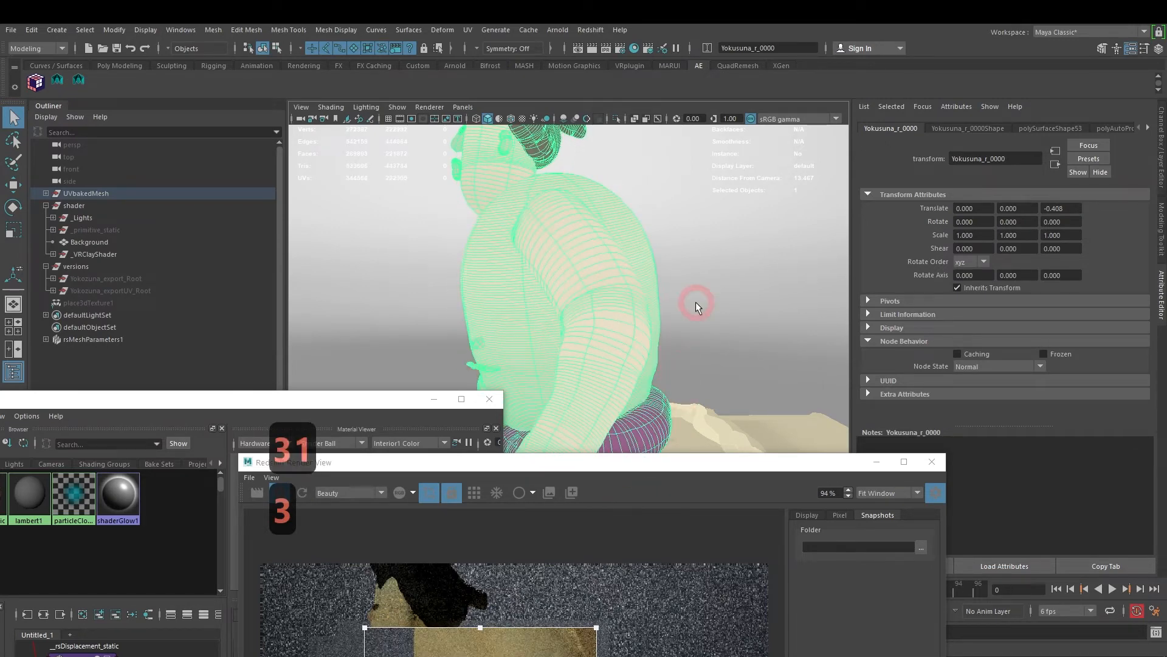
Step: Render a region around the wrestler's waist and inspect the __rsNoise1_static and __rsDisplacement_static nodes in the Hypershade
left_click_drag(663, 304, 681, 111, "alt")
left_click_drag(344, 248, 681, 448)
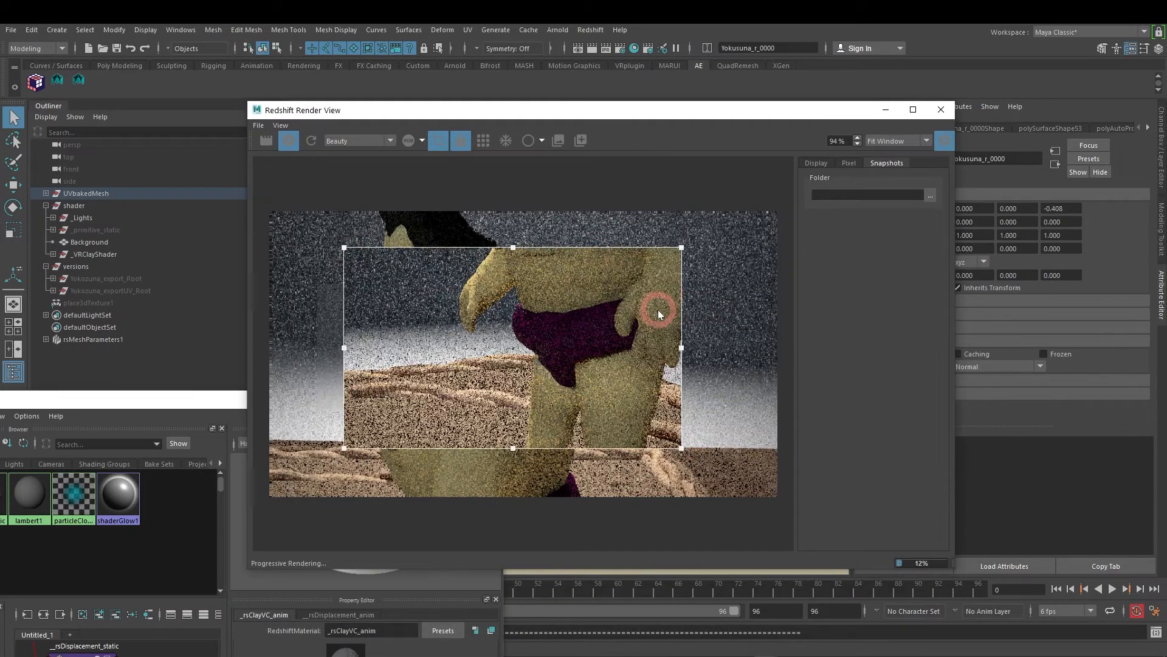
left_click_drag(720, 116, 740, 267)
left_click_drag(156, 400, 463, 159)
middle_click_drag(489, 457, 537, 508, "alt")
middle_click_drag(461, 481, 535, 504, "alt")
middle_click_drag(442, 437, 474, 464, "alt")
left_click(410, 435)
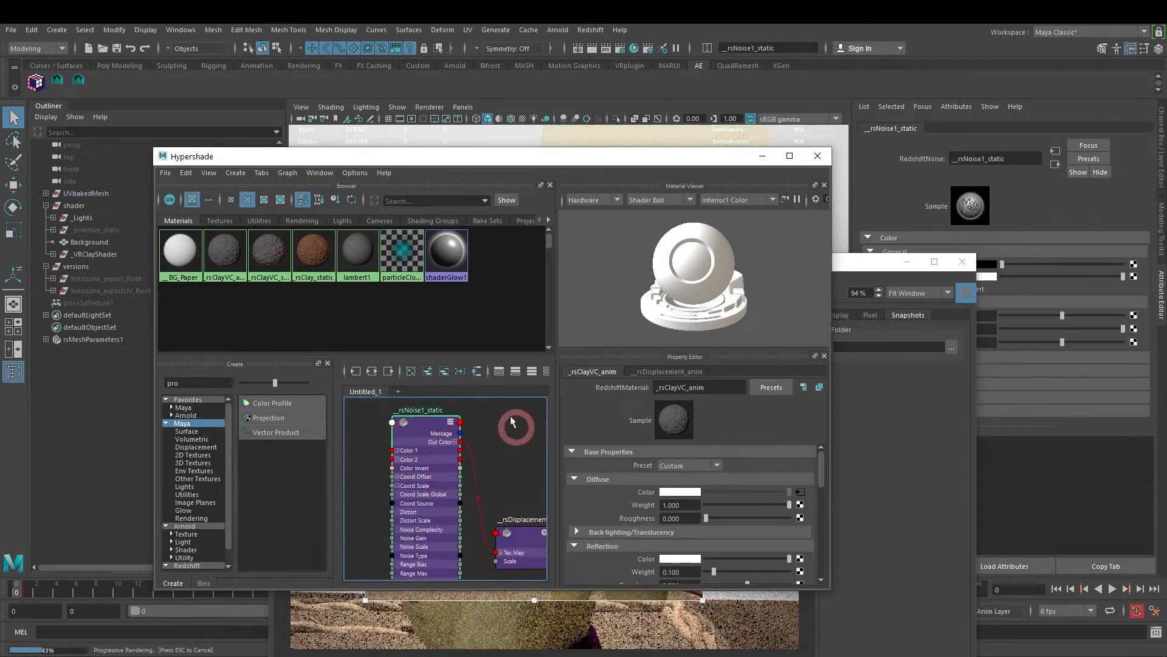
scroll(577, 481, "down", 2)
middle_click_drag(516, 472, 466, 417, "alt")
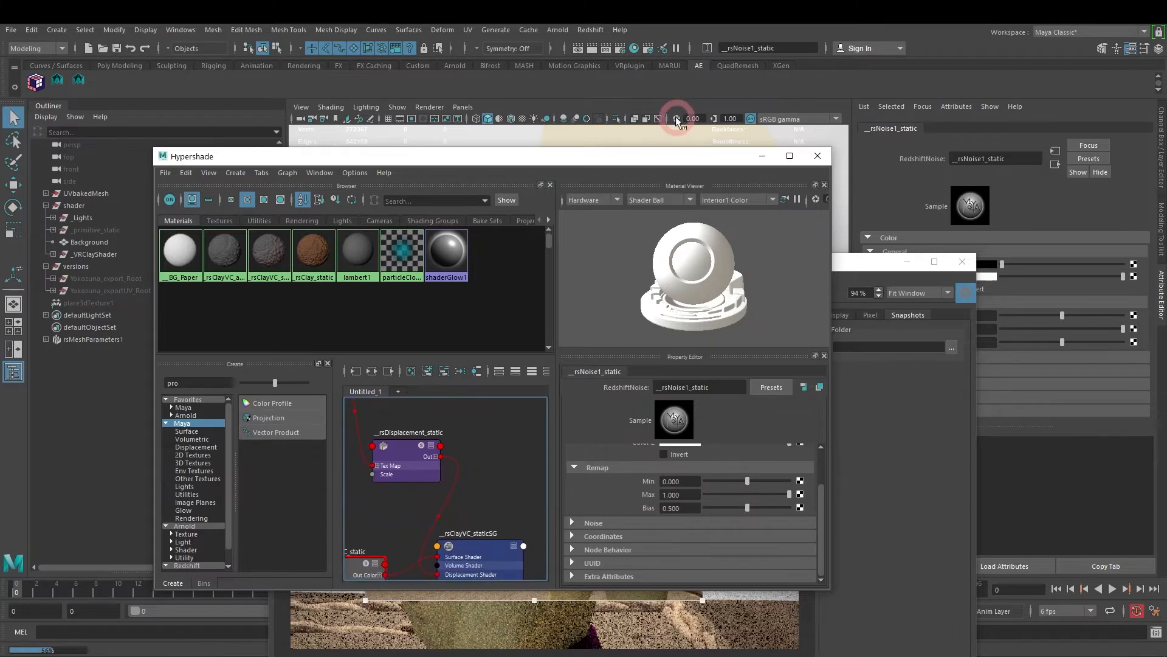
Step: Frame the wrestler's head and back in the viewport and render a region there to examine the displacement
left_click_drag(646, 156, 351, 297)
left_click_drag(707, 263, 310, 115)
left_click(562, 400)
left_click_drag(698, 336, 734, 419, "alt")
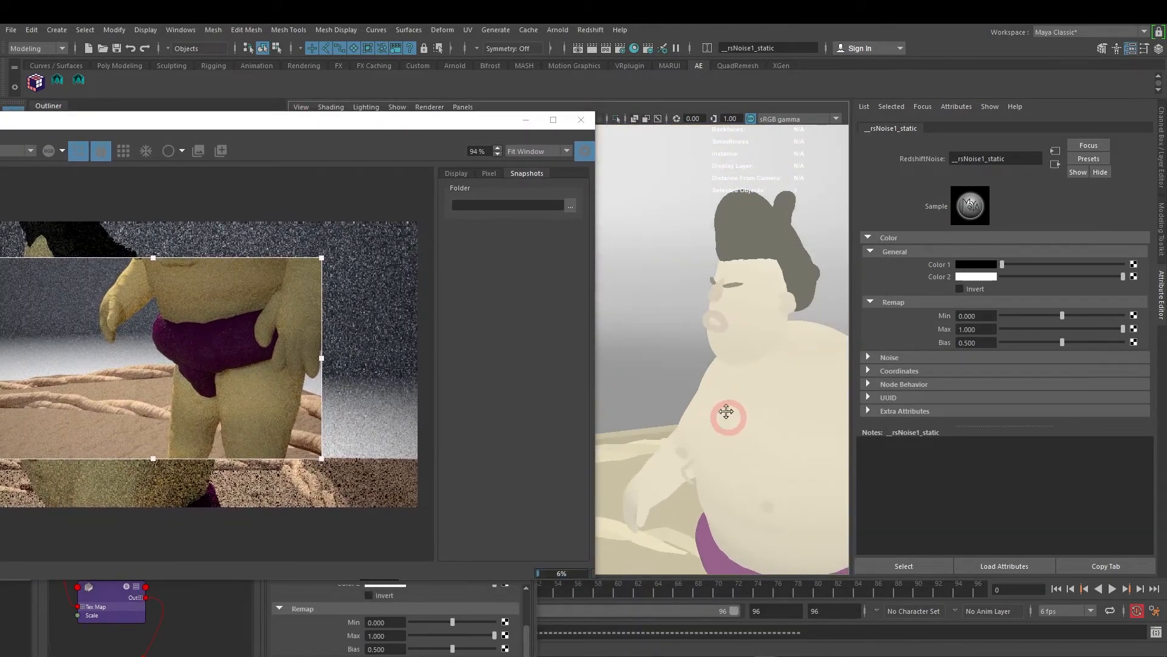
left_click_drag(379, 125, 528, 89)
mouse_move(256, 241)
left_mouse_down()
mouse_move(495, 402)
mouse_move(508, 390)
left_mouse_up()
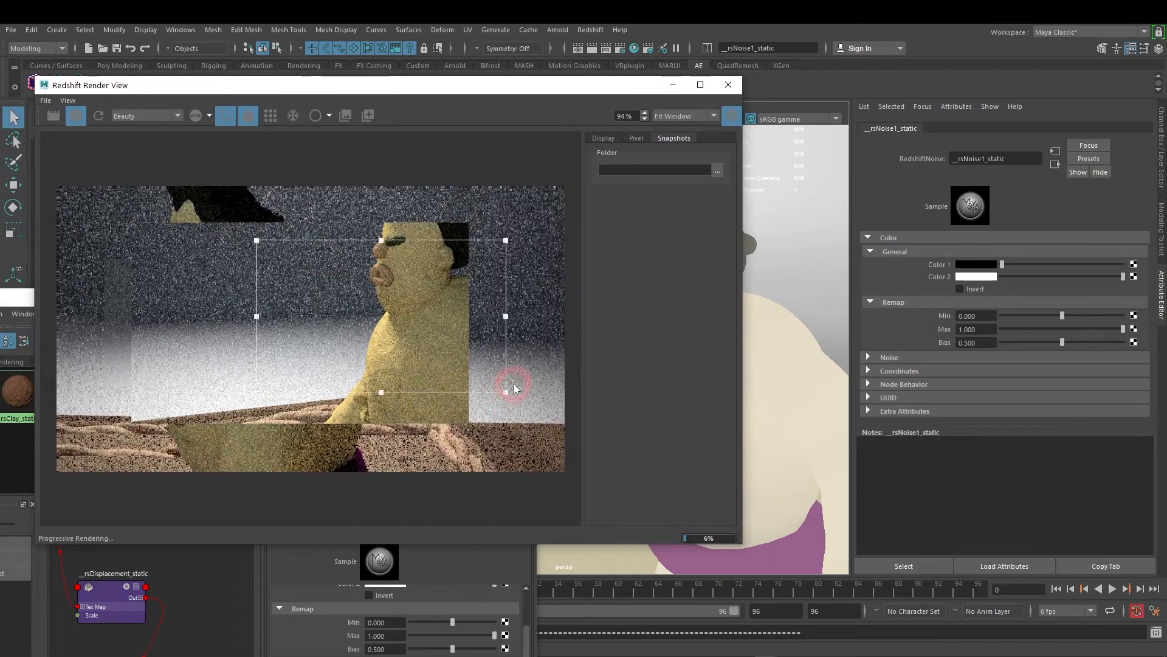
left_click(468, 344)
left_click_drag(471, 305, 431, 453)
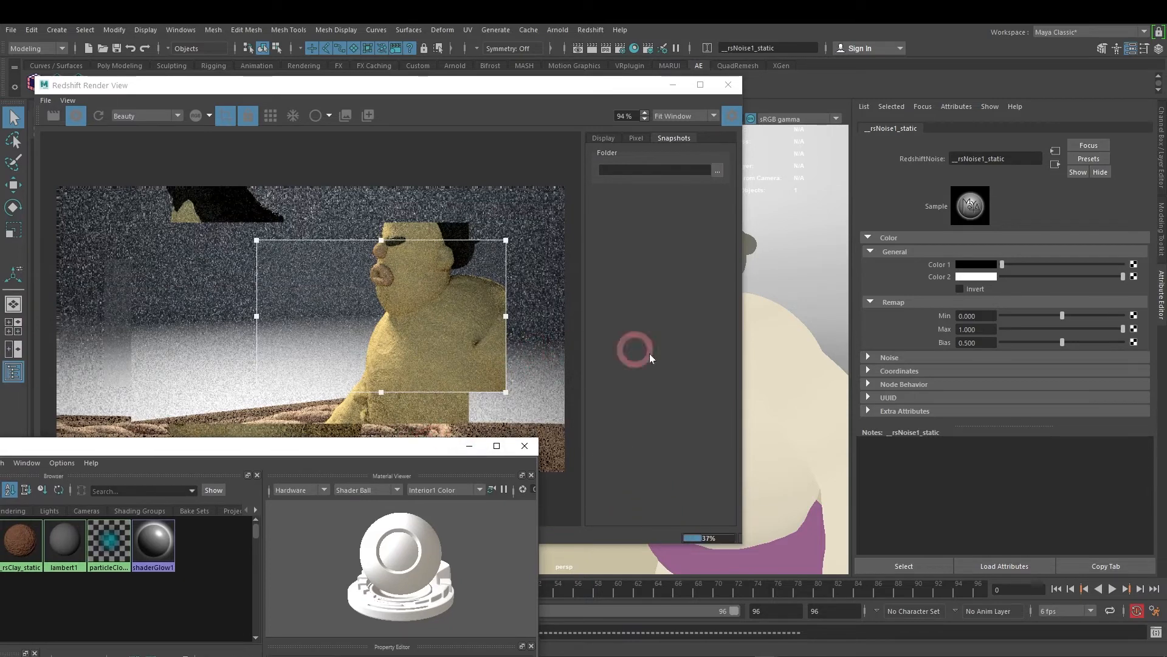
left_click_drag(800, 391, 768, 385, "alt")
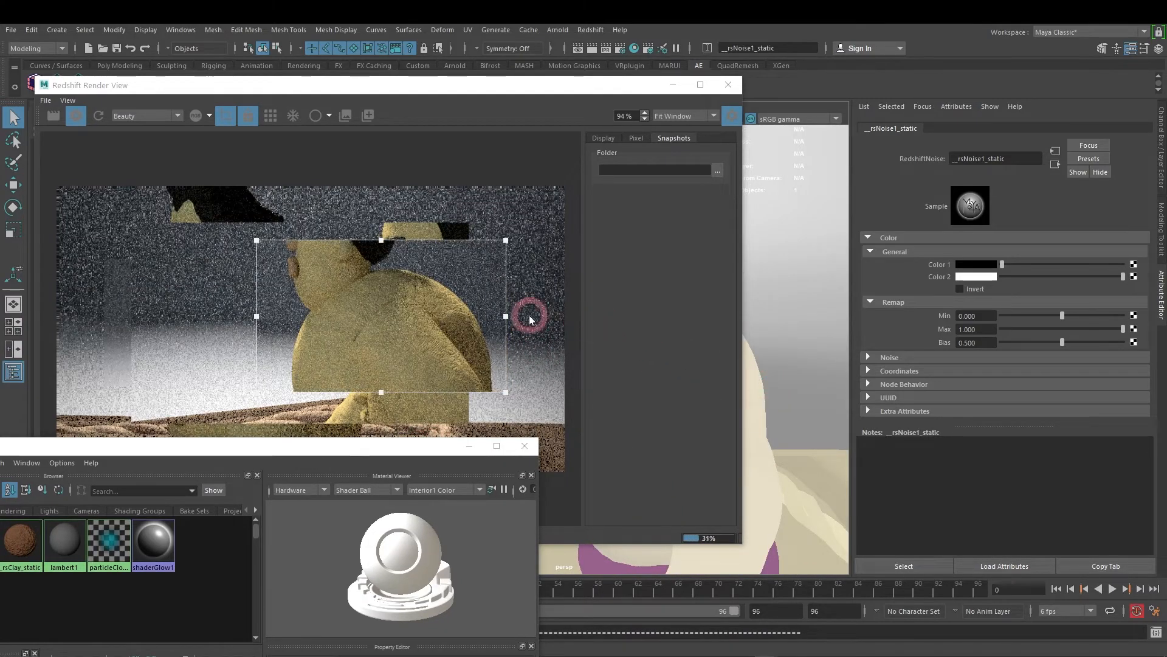
Step: Clear the node selection, move the Hypershade below the Render View and narrow the Attribute Editor
left_click_drag(340, 449, 479, 469)
left_click_drag(404, 81, 492, 64)
left_click(359, 636)
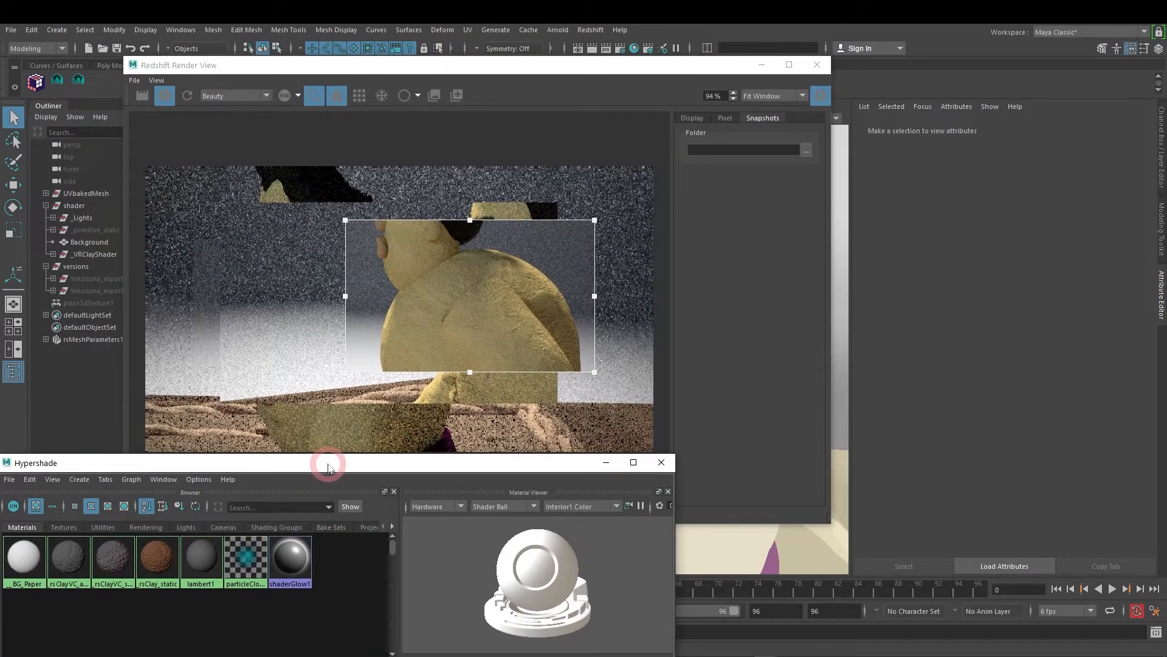
left_click_drag(326, 464, 343, 453)
left_click_drag(379, 394, 318, 320)
mouse_move(852, 254)
left_mouse_down()
mouse_move(930, 253)
mouse_move(874, 253)
left_mouse_up()
left_click(515, 301)
left_click_drag(481, 328, 474, 433)
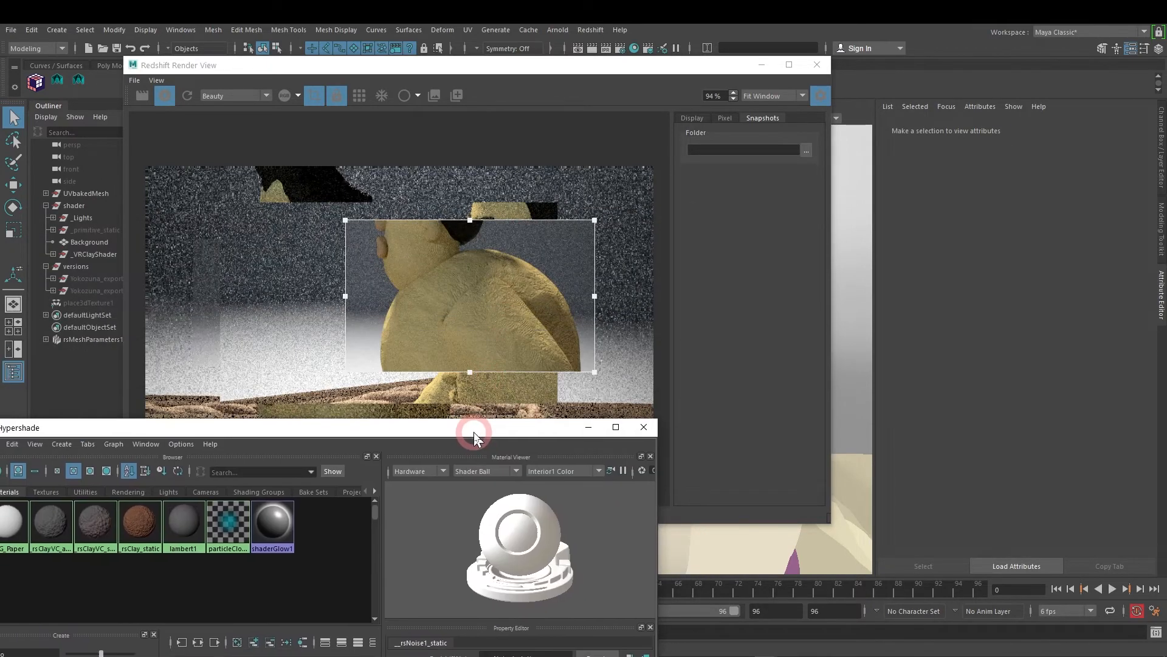
left_click_drag(639, 66, 569, 49)
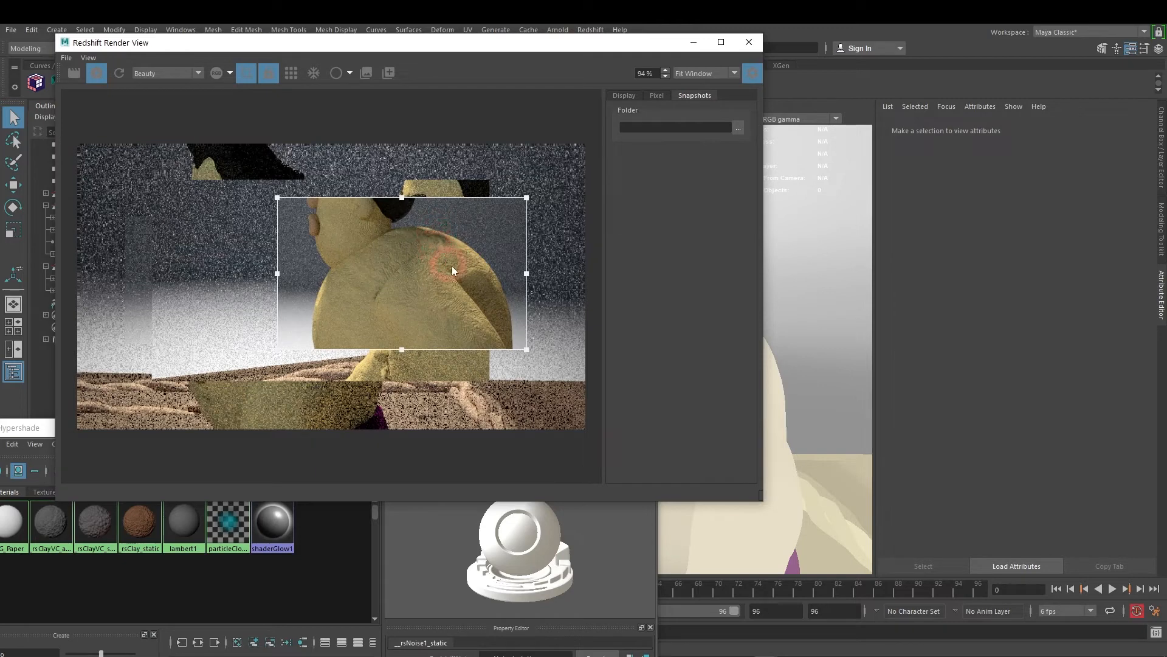
Step: Redraw the render region over the wrestler's back and arm and examine the displaced clay surface
left_click_drag(277, 248, 568, 370)
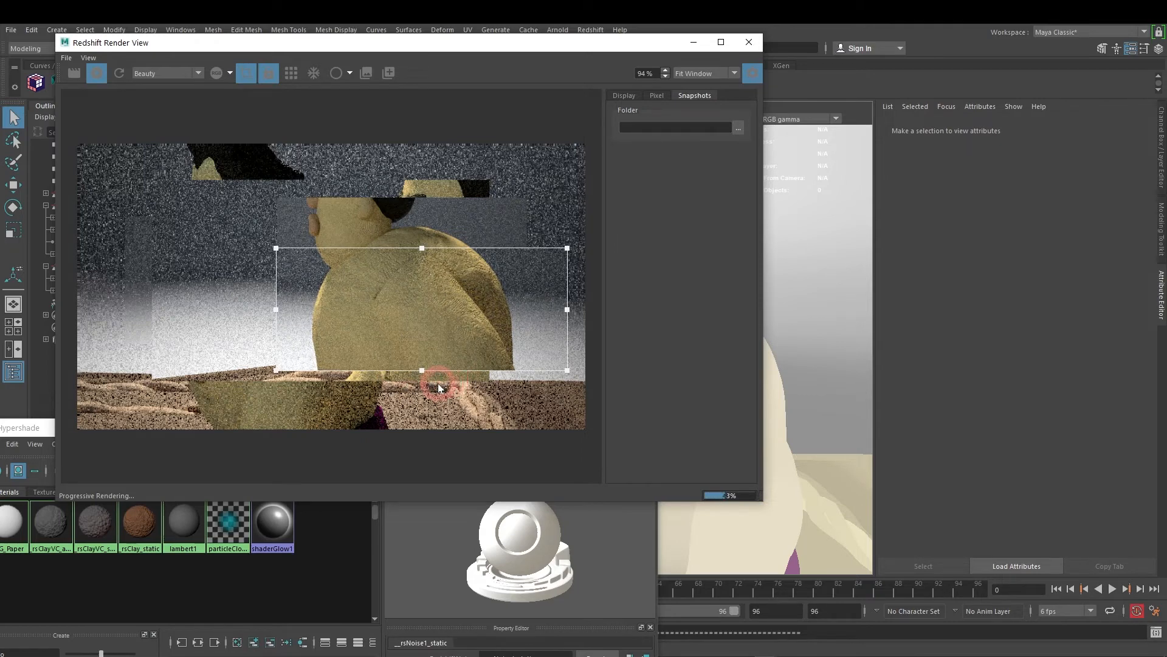
left_click(304, 593)
left_click_drag(392, 421, 427, 417)
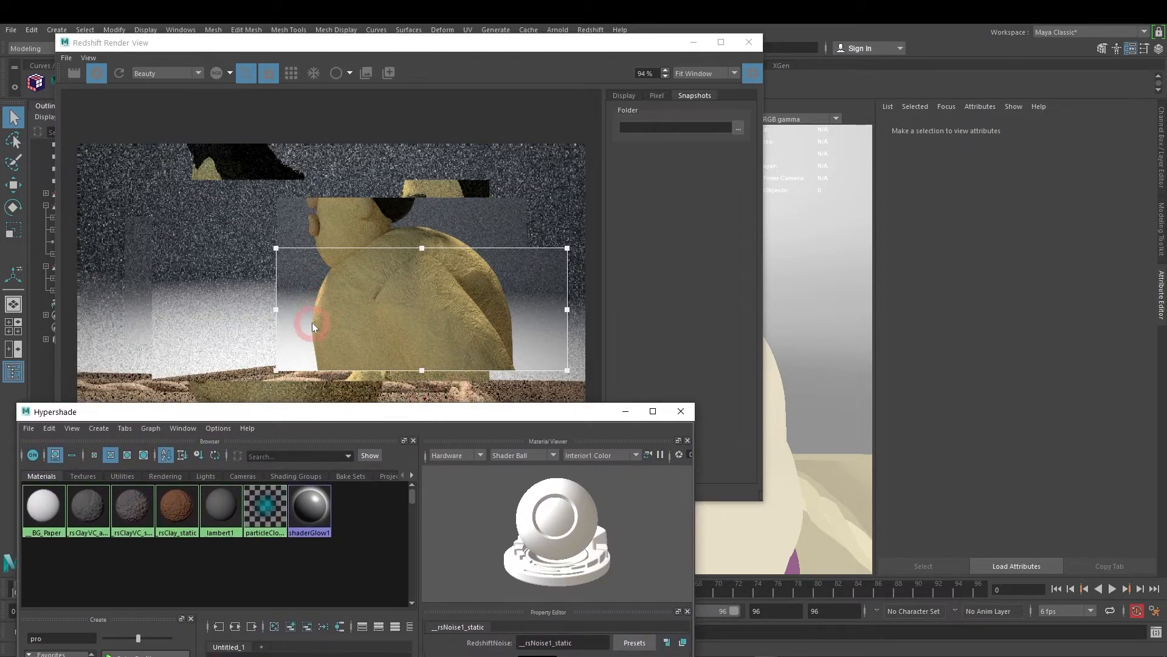
left_click_drag(323, 360, 319, 337)
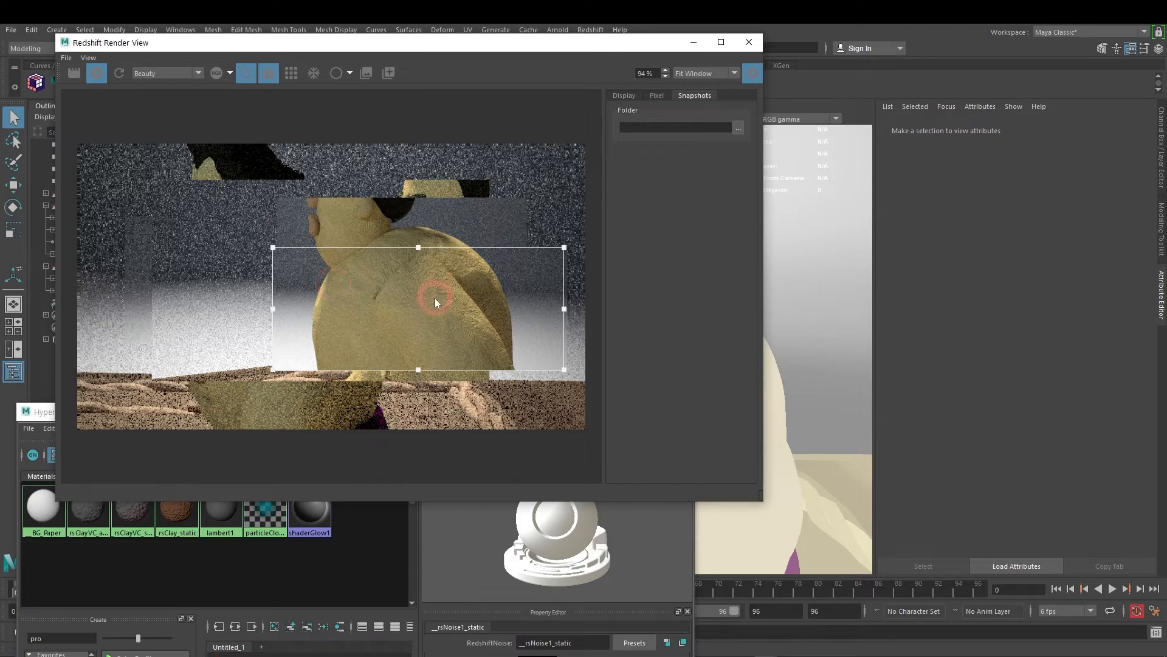
Step: Bring the Hypershade over the Render View, select the __rsNoise1_static node and move it up in the graph
left_click(347, 584)
left_click_drag(404, 412, 459, 186)
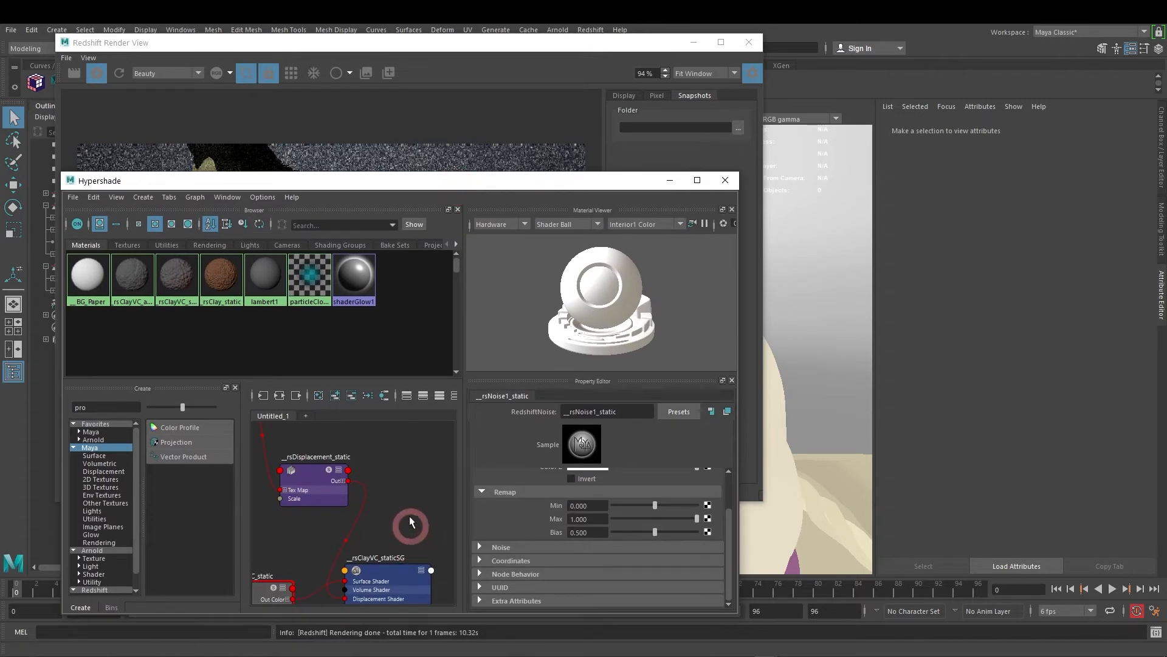
middle_click_drag(396, 513, 493, 573, "alt")
left_click(312, 465)
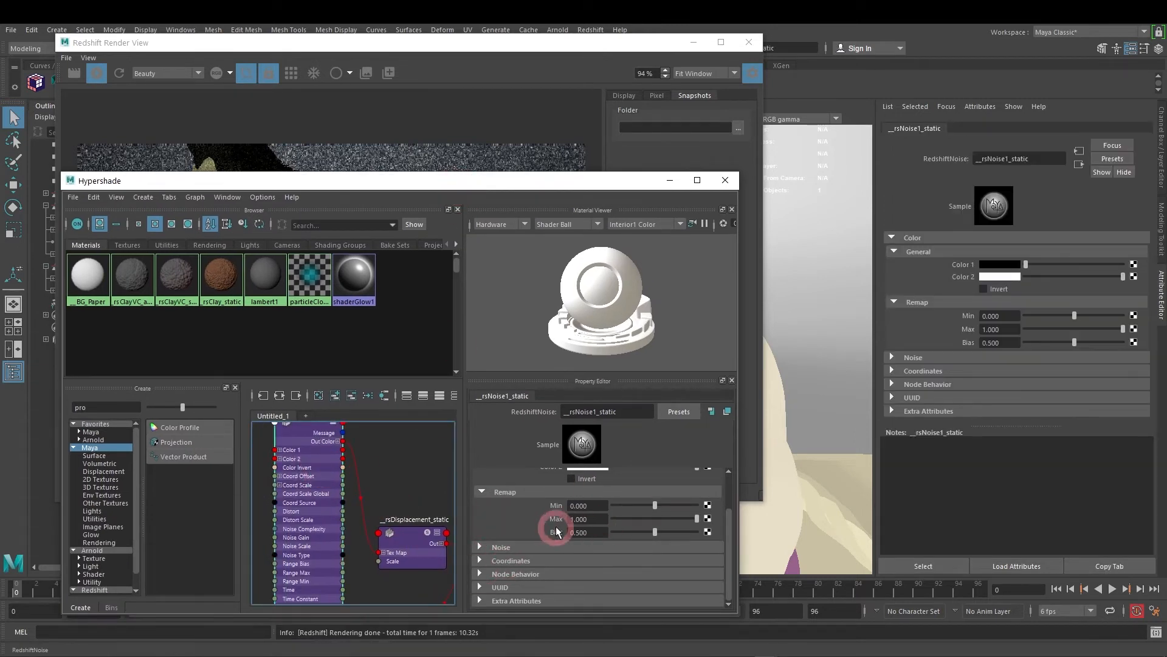
middle_click_drag(374, 435, 404, 471, "alt")
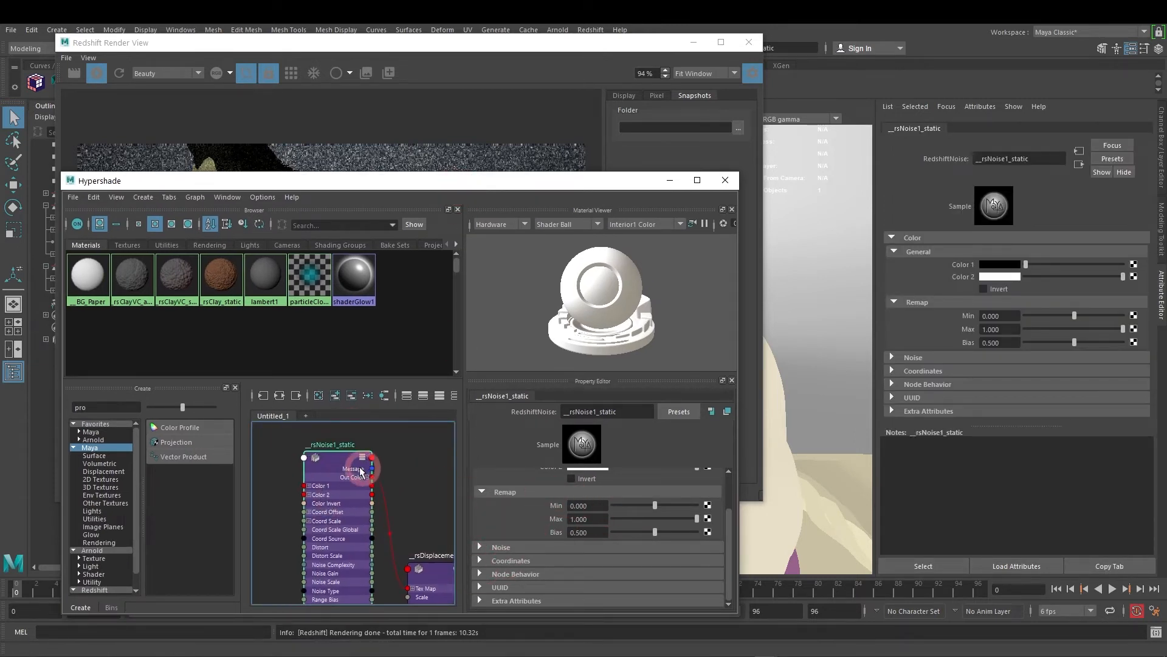
left_click_drag(364, 471, 339, 450)
Step: Search the node list for noise, add a RedshiftNoise node, and create and delete a standard Maya Noise node
left_click(91, 410)
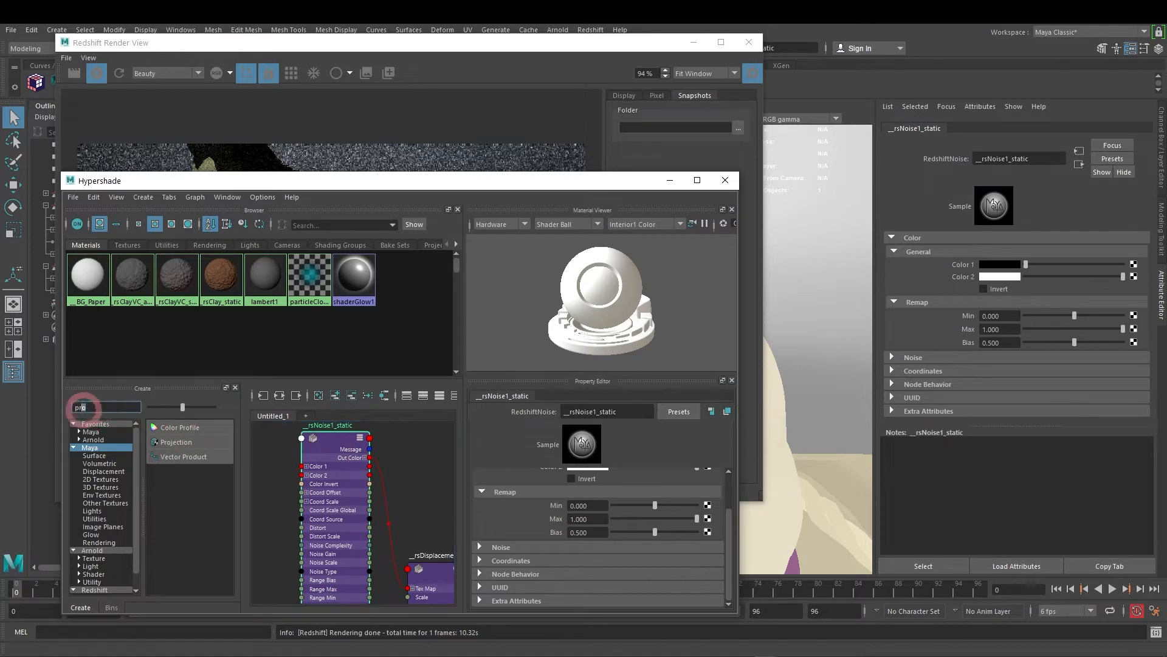
type("noise")
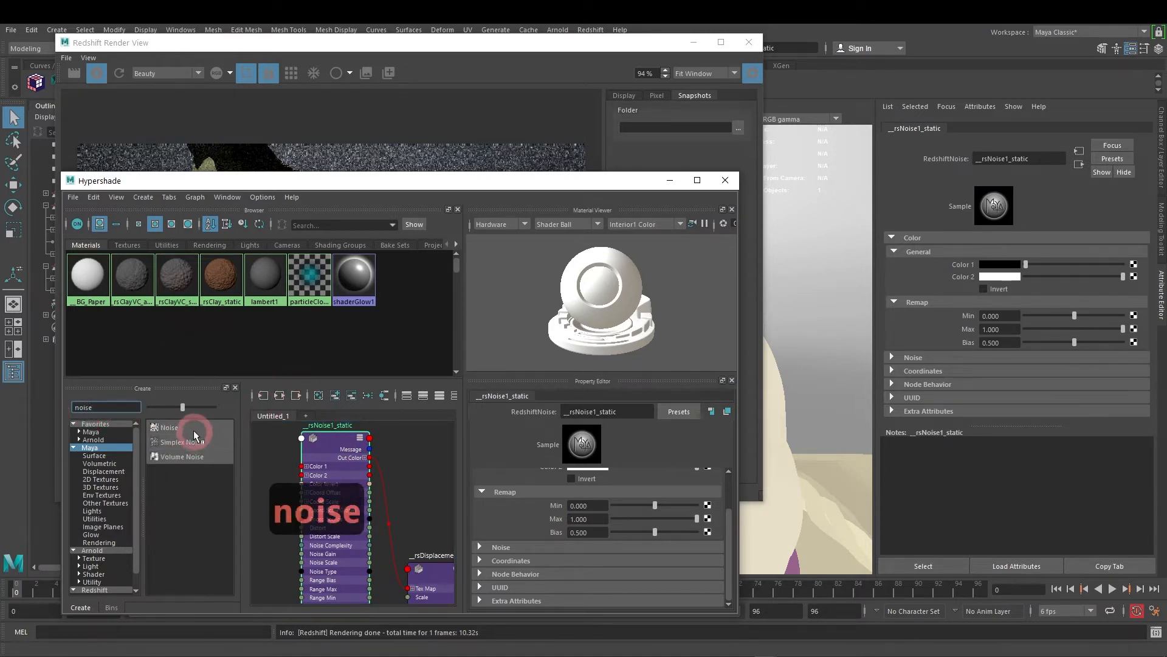
left_click(210, 428)
left_click(407, 492)
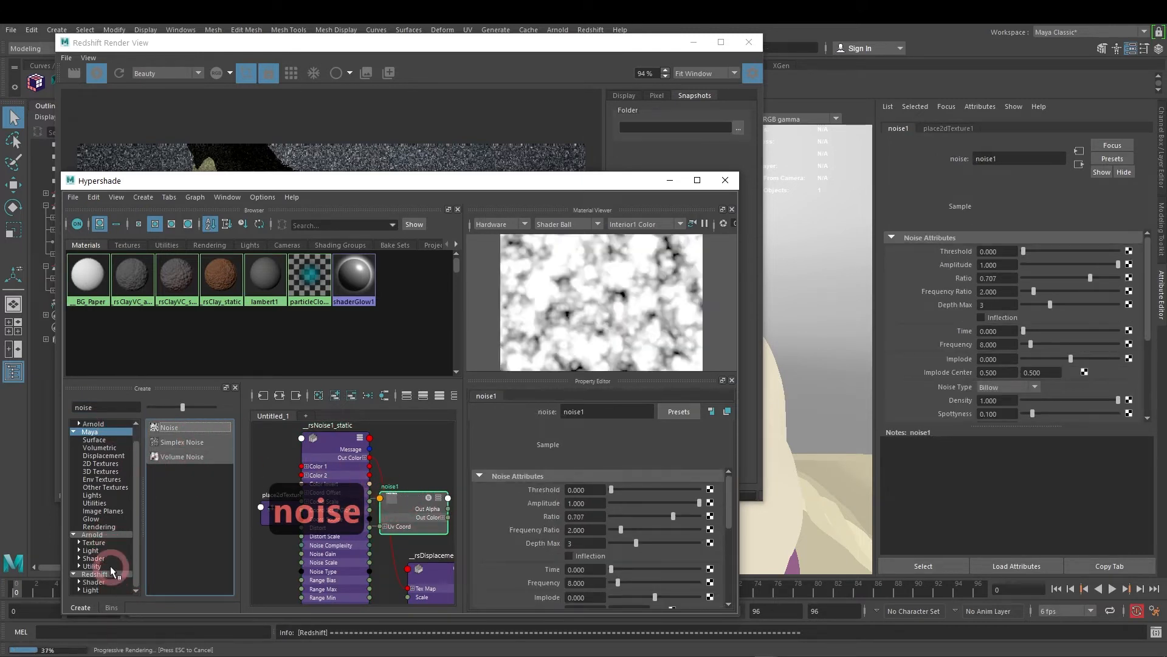
left_click(95, 589)
left_click(206, 430)
left_click(445, 494)
key("Delete")
Step: Position the new rsNoise1 node beside the existing noise node and minimize the Hypershade to reveal the render
left_click_drag(413, 525, 428, 460)
left_click_drag(336, 549, 415, 487)
middle_click_drag(403, 527, 446, 392, "alt")
middle_click_drag(362, 503, 393, 594, "alt")
left_click_drag(370, 524, 372, 386)
middle_click_drag(406, 524, 402, 566, "alt")
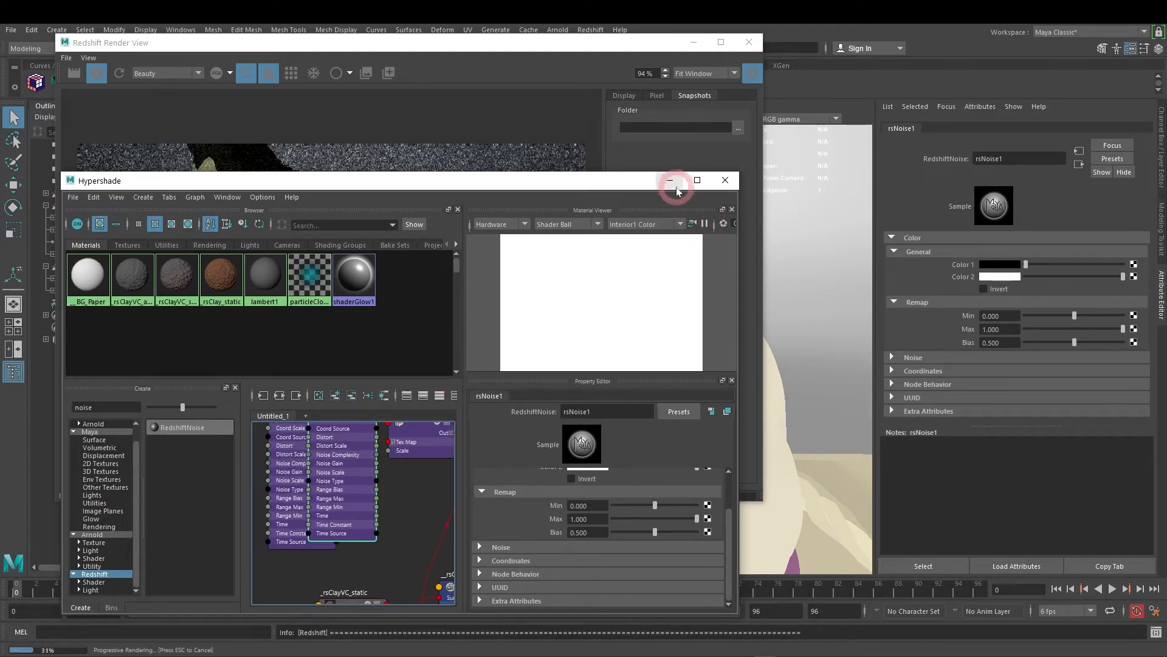
left_click(673, 181)
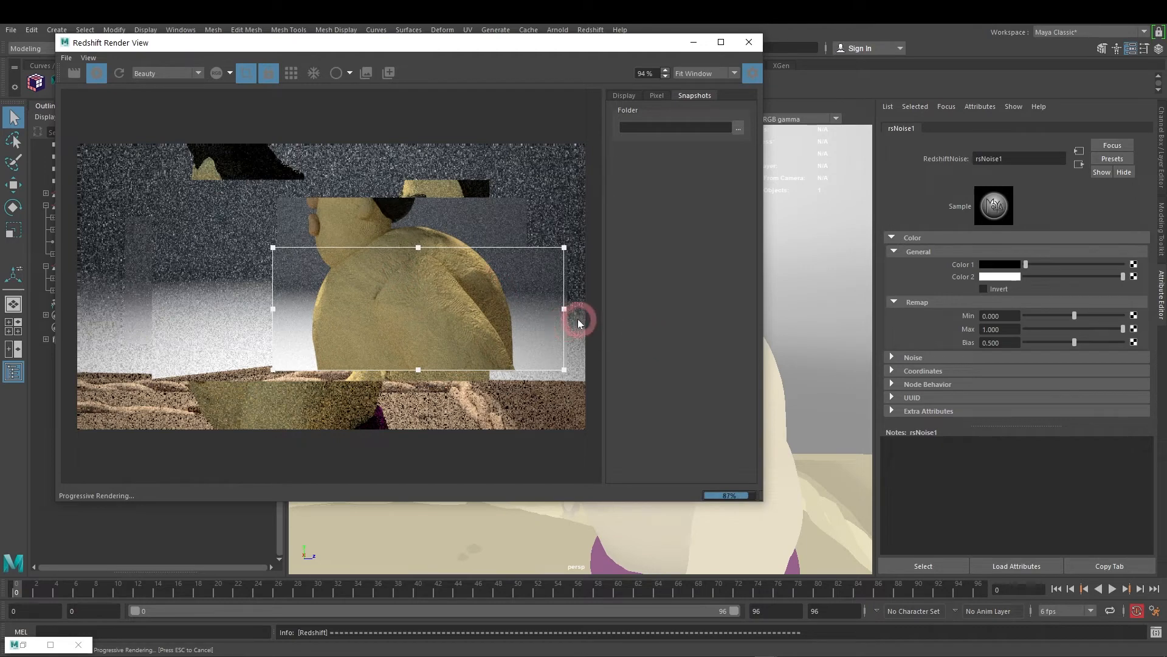
Step: Move the Redshift Render View window out of the main workspace
left_click_drag(512, 36, 636, 106)
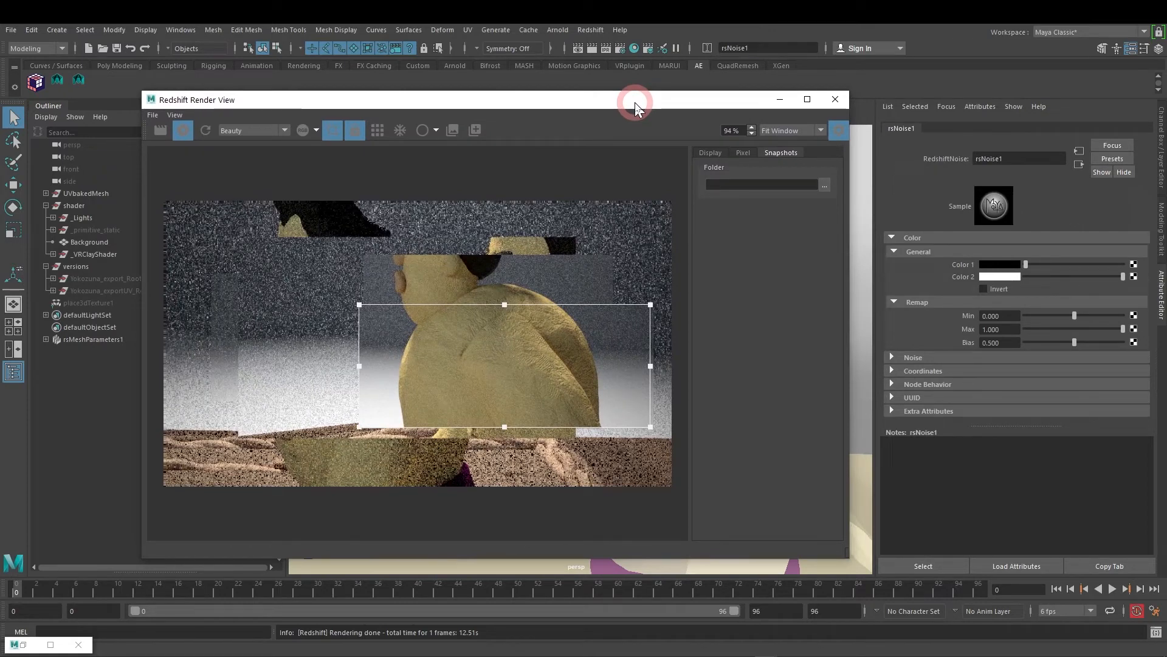
left_click_drag(635, 106, 0, 231)
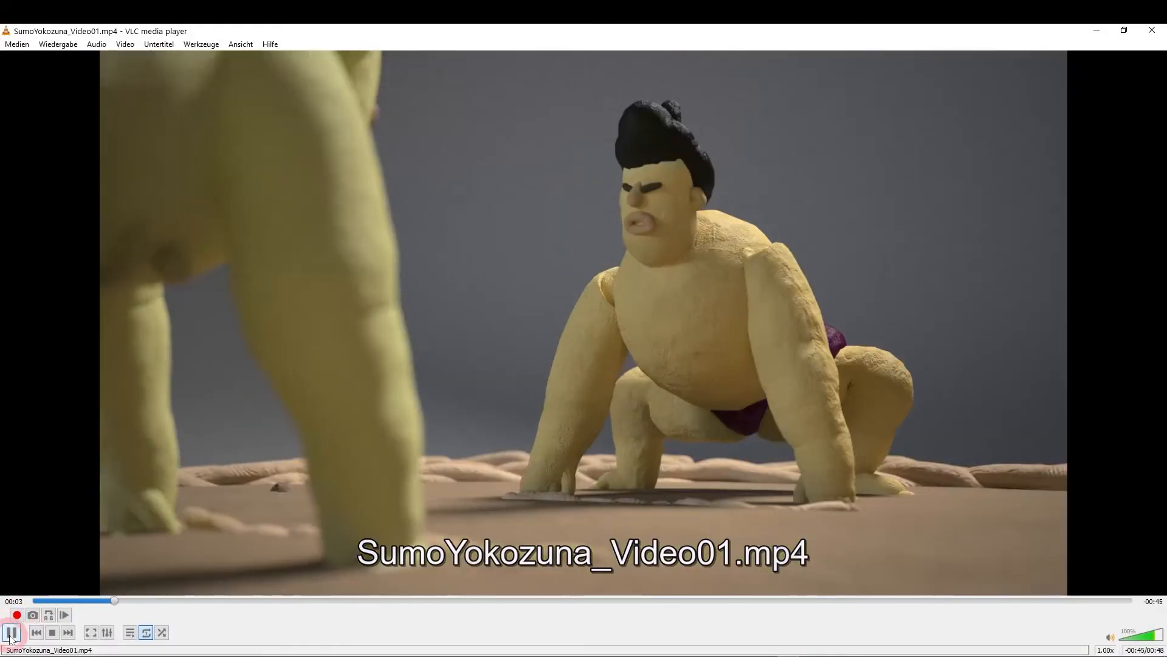
Step: Switch to VLC and review SumoYokozuna_Video01.mp4 around the 12-second mark, pausing on the wrestlers, and minimize the player
left_click(12, 632)
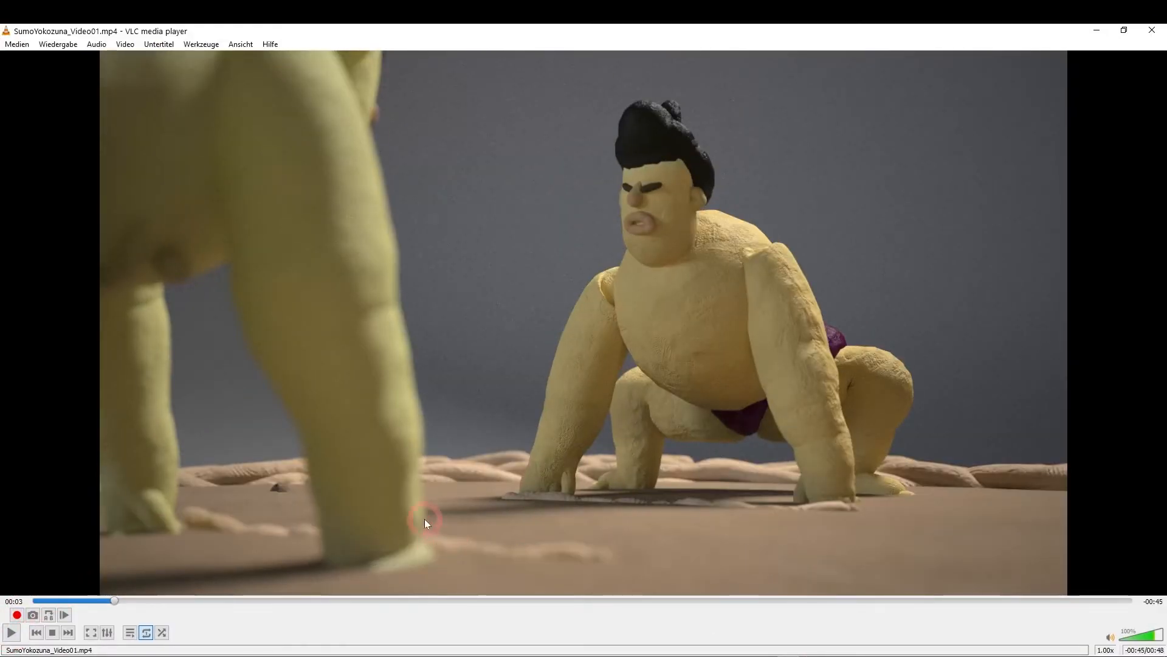
left_click_drag(239, 606, 267, 603)
left_click(12, 632)
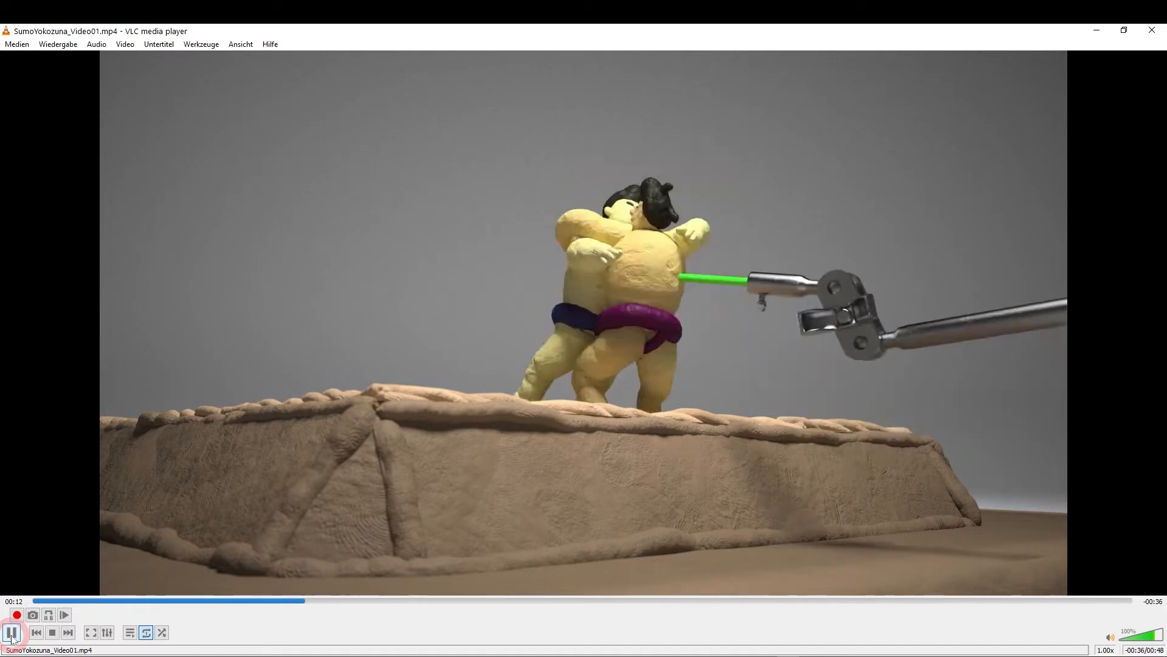
left_click(12, 632)
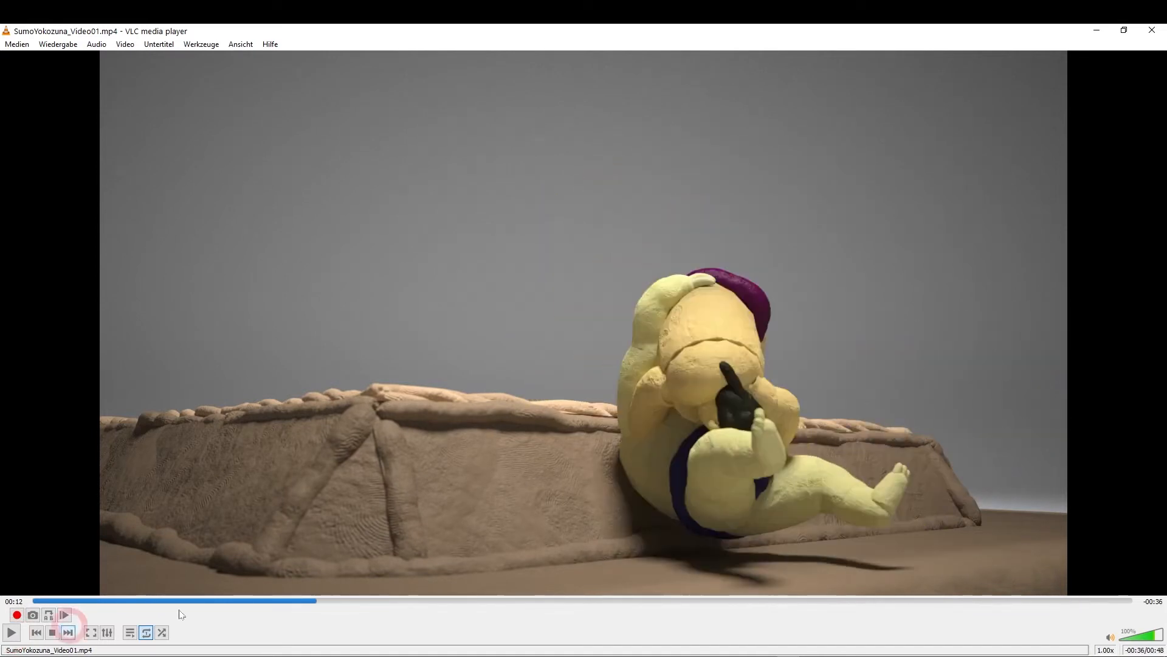
left_click(1099, 30)
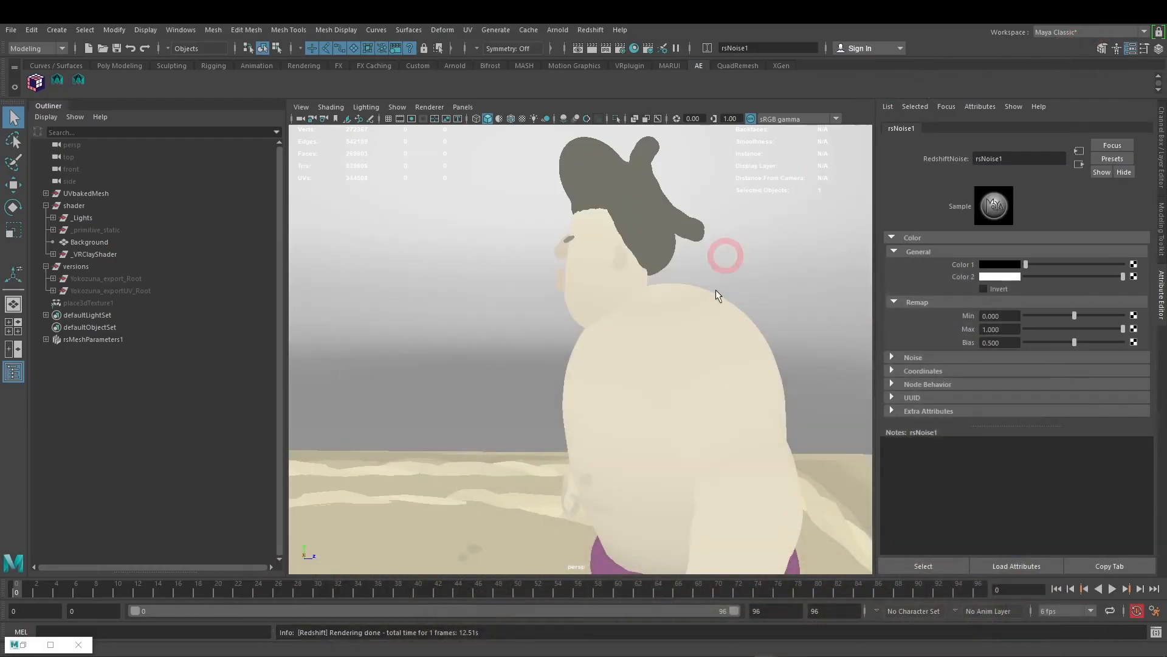
Step: Select the purple-belted wrestler mesh in the perspective view and display it unsmoothed
scroll(509, 353, "down", 10)
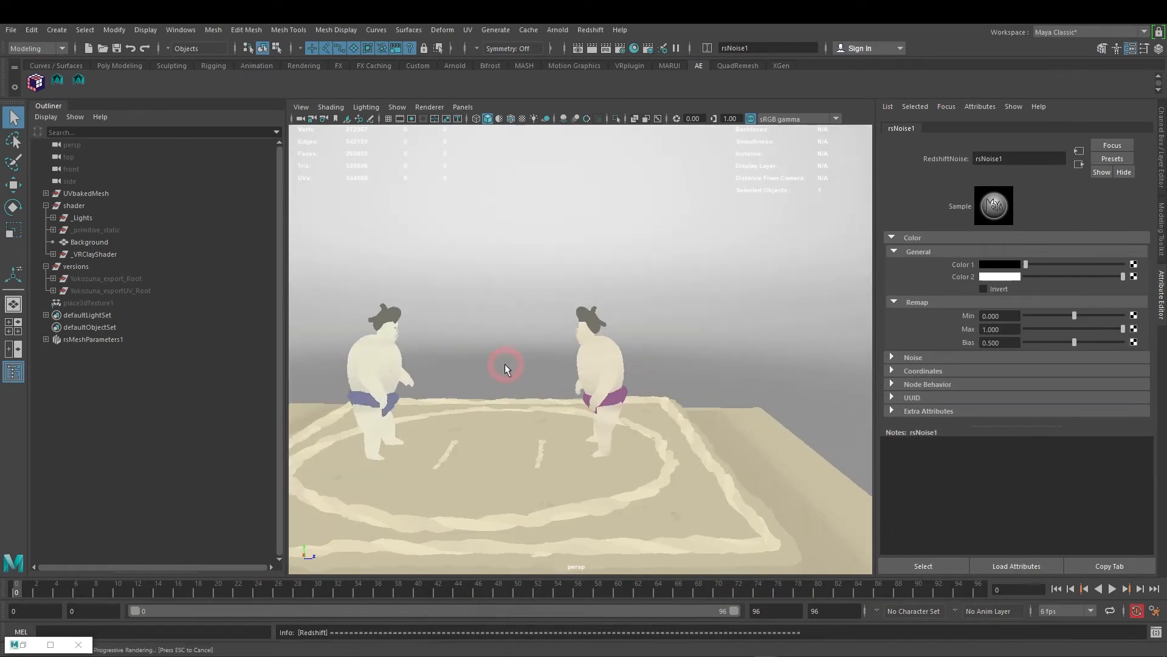
left_click_drag(541, 381, 566, 377, "alt")
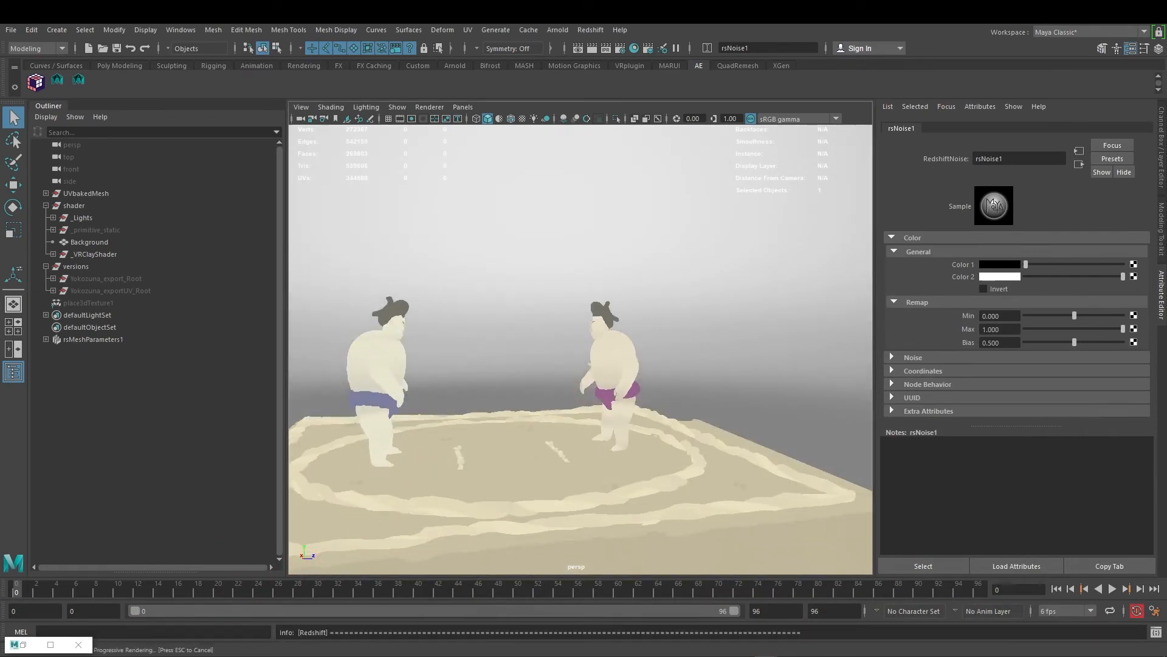
right_click_drag(407, 395, 425, 401, "alt")
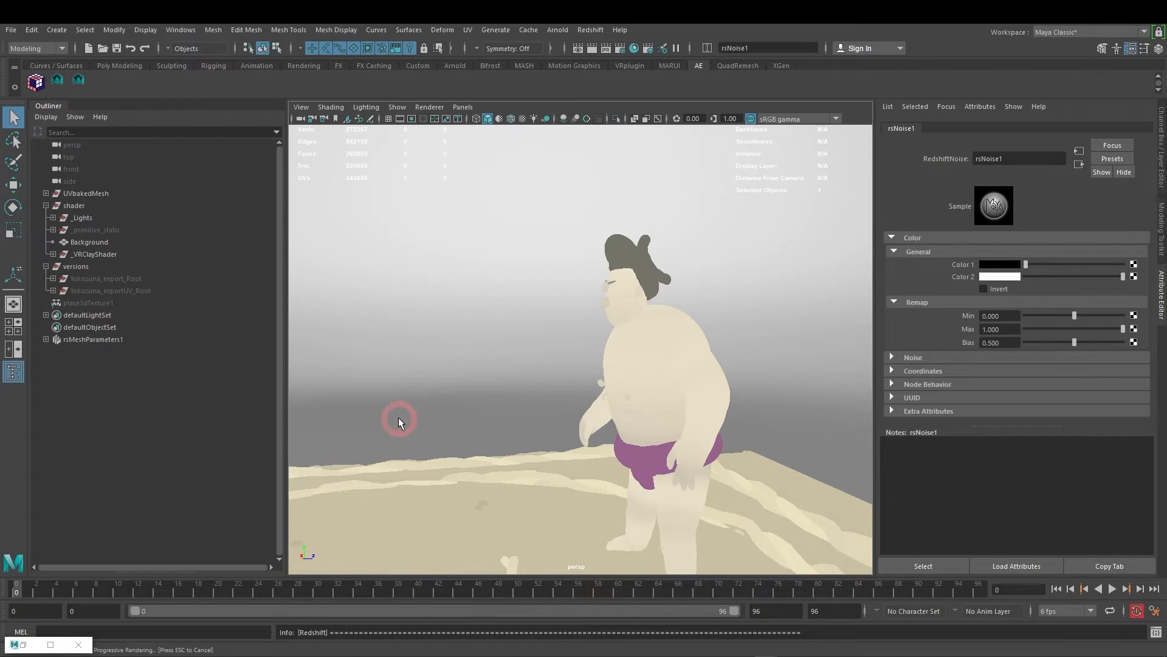
left_click_drag(506, 412, 673, 300, "alt")
left_click(688, 320)
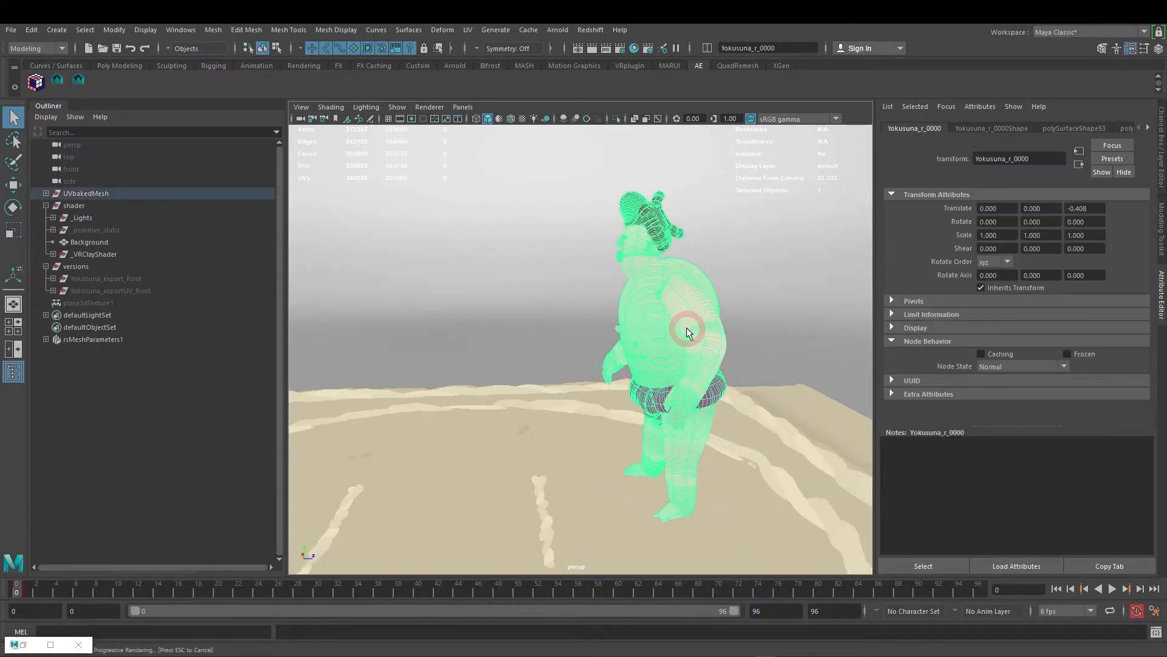
key("1")
Step: In the Hypershade, graph the networks of the _rsClayVC_anim and _rsClayVC_static materials together in a maximized window
left_click(25, 633)
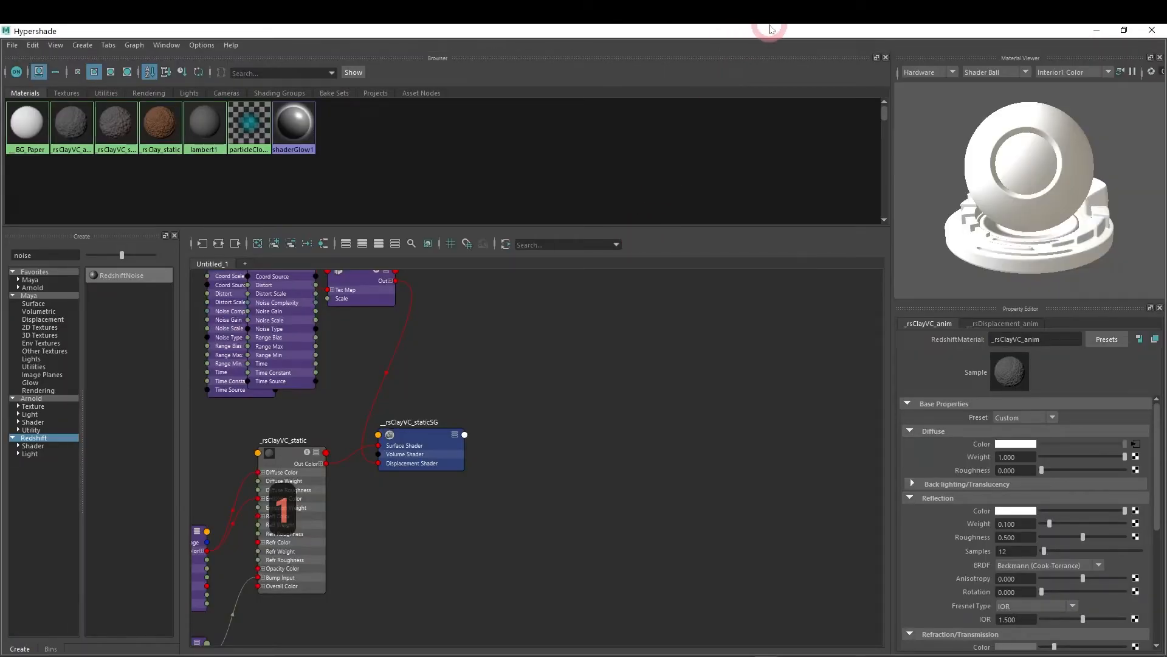
left_click_drag(769, 31, 609, 69)
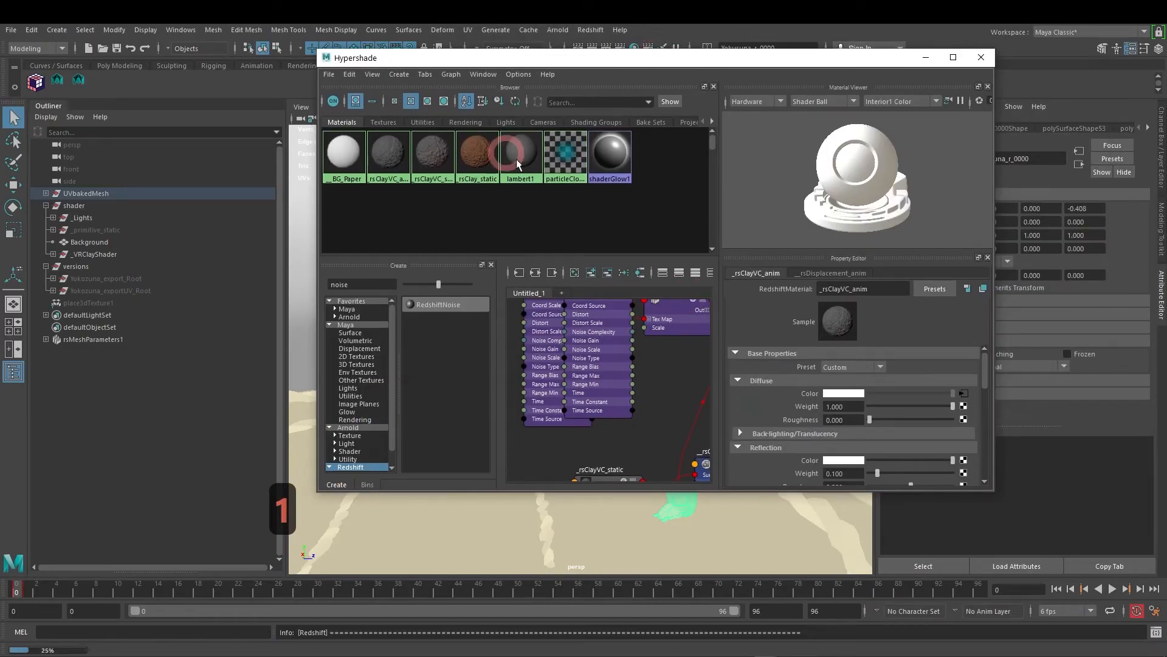
left_click(432, 158)
left_click(459, 211)
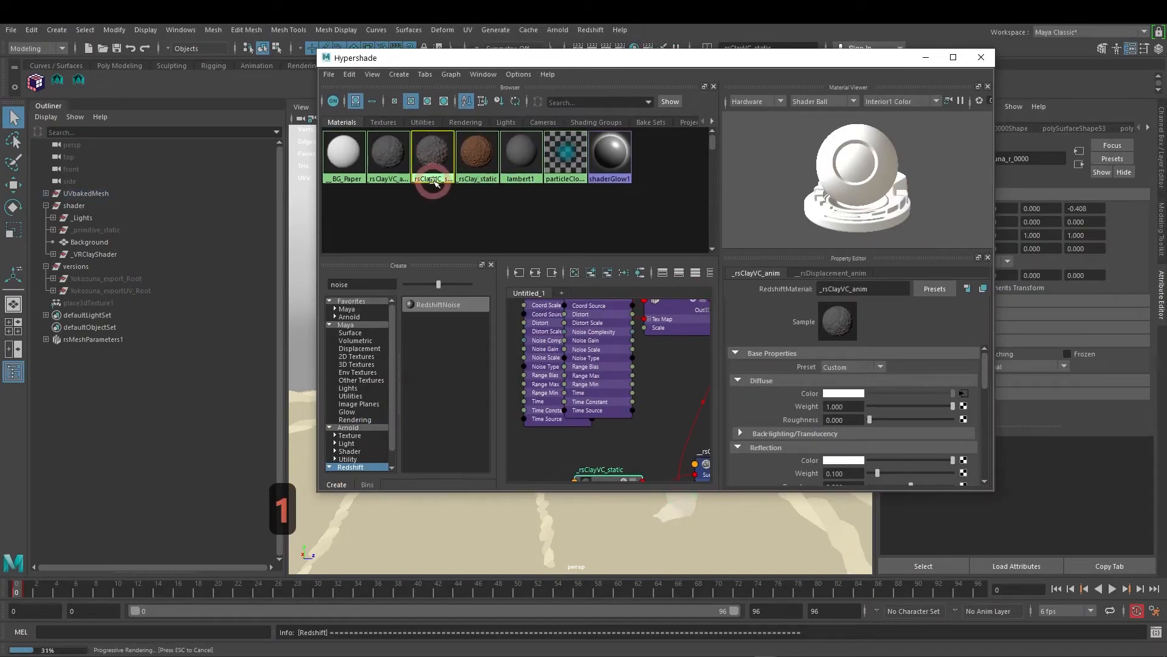
left_click_drag(429, 202, 391, 153)
left_click(535, 272)
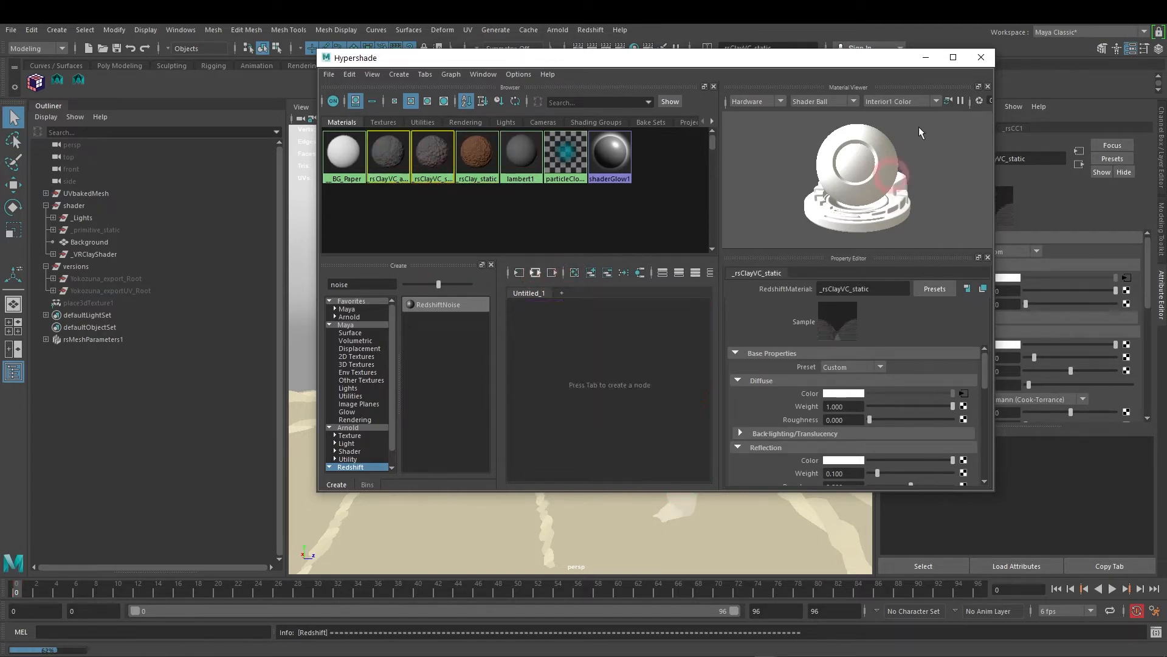
left_click(952, 56)
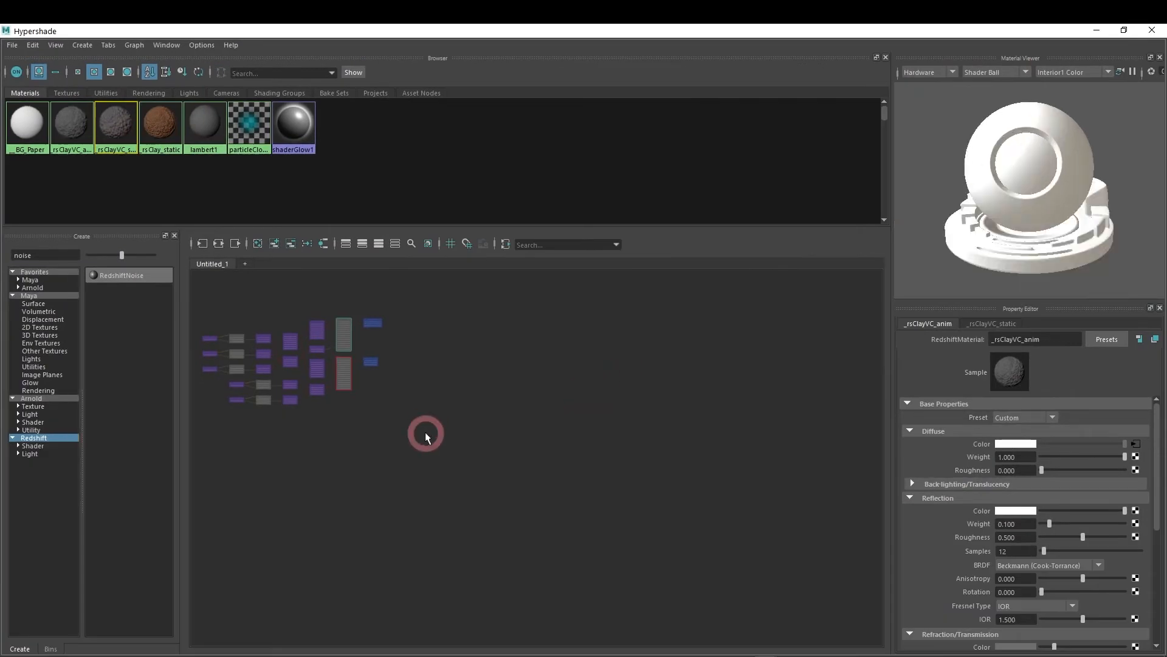
Step: Move the _rsClayVC_anim material and its animated fingerprint bump nodes below the static shader network
scroll(607, 464, "up", 5)
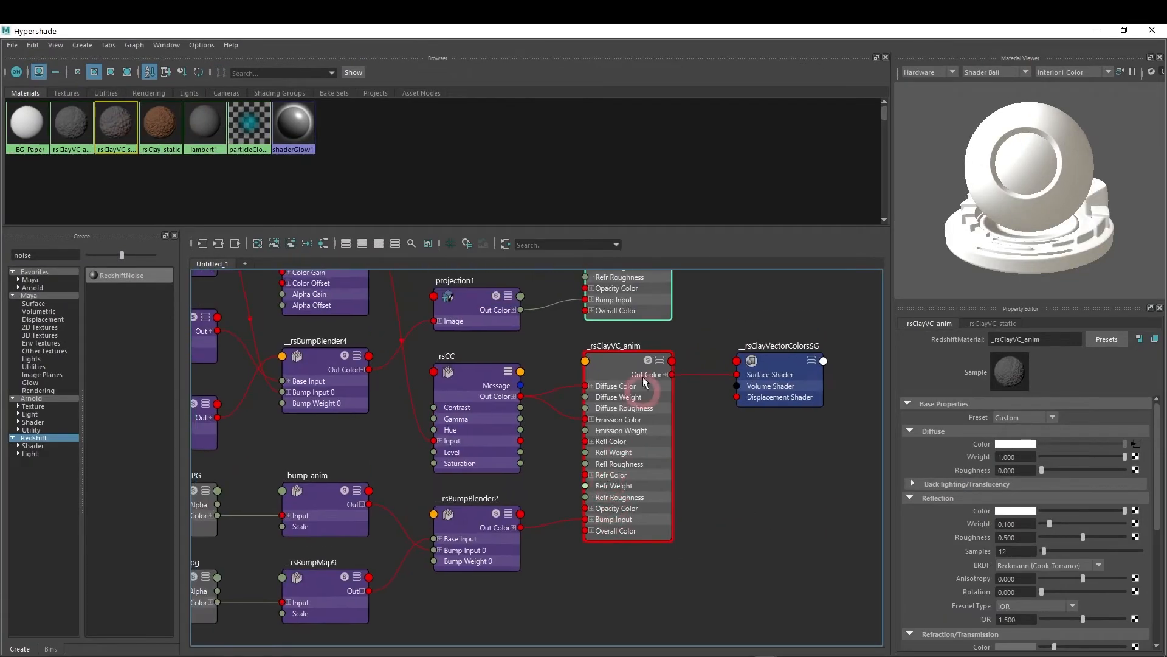
left_click_drag(617, 411, 662, 468)
middle_click_drag(555, 490, 586, 438, "alt")
scroll(586, 438, "down", 5)
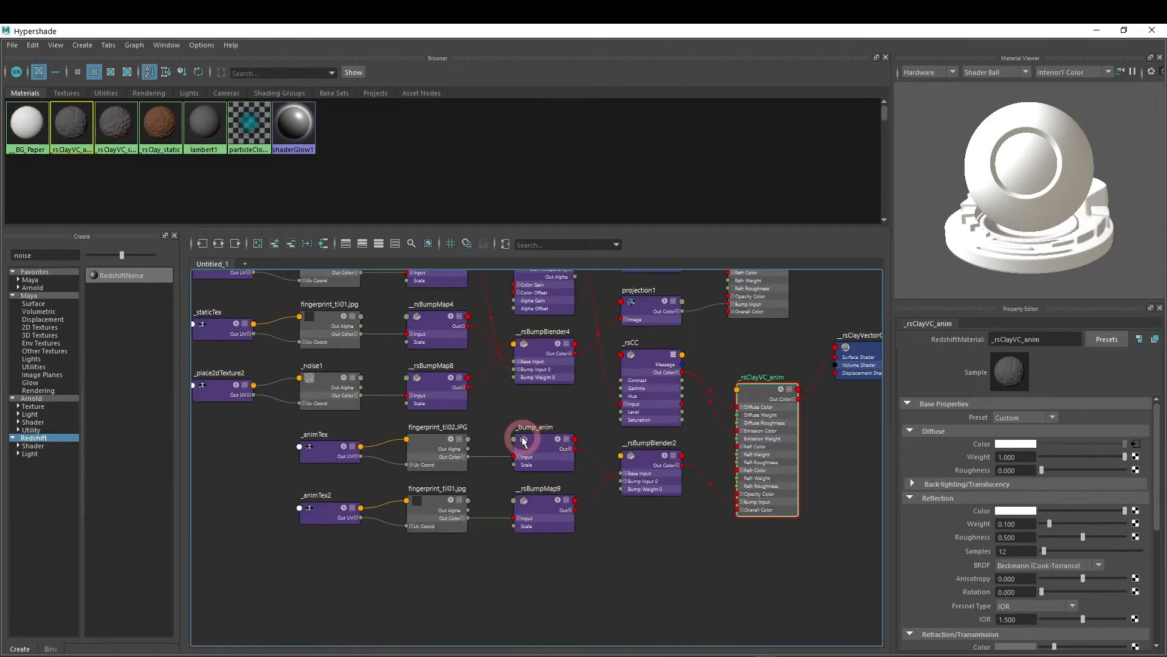
left_click_drag(689, 509, 317, 405)
left_click_drag(679, 446, 666, 548)
middle_click_drag(679, 438, 667, 522, "alt")
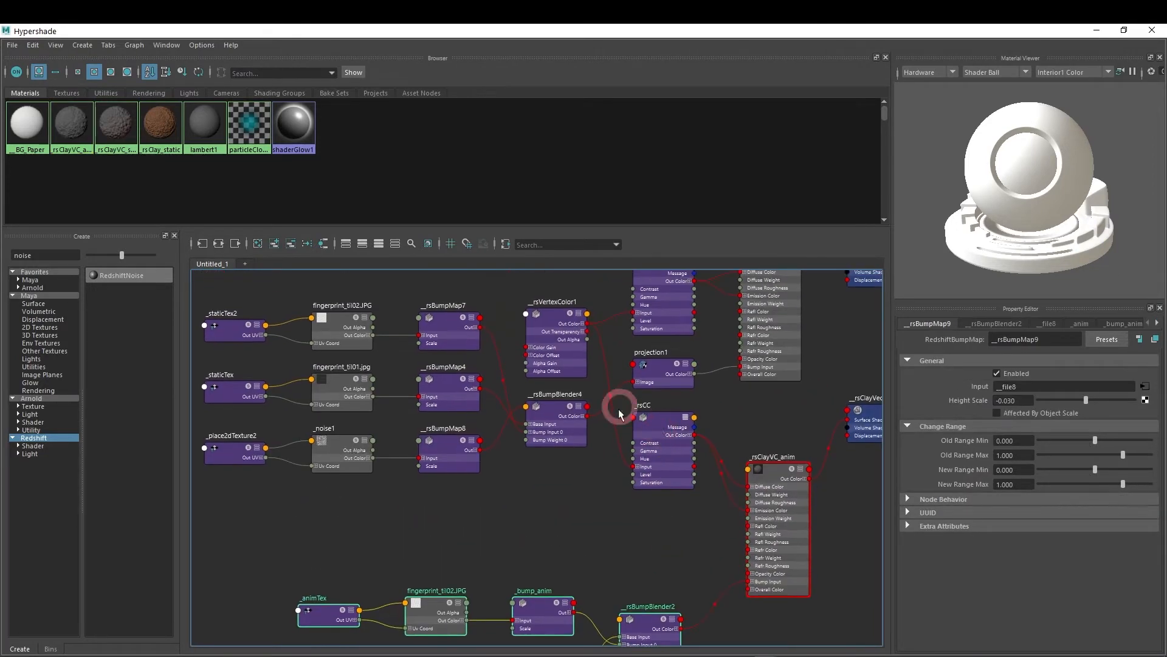
Step: Reposition the _rsCC, __rsVertexColor1 and _rsClayVC_anim nodes so the animated shader network sits apart from the static one
left_click_drag(660, 434, 652, 493)
left_click_drag(558, 331, 501, 484)
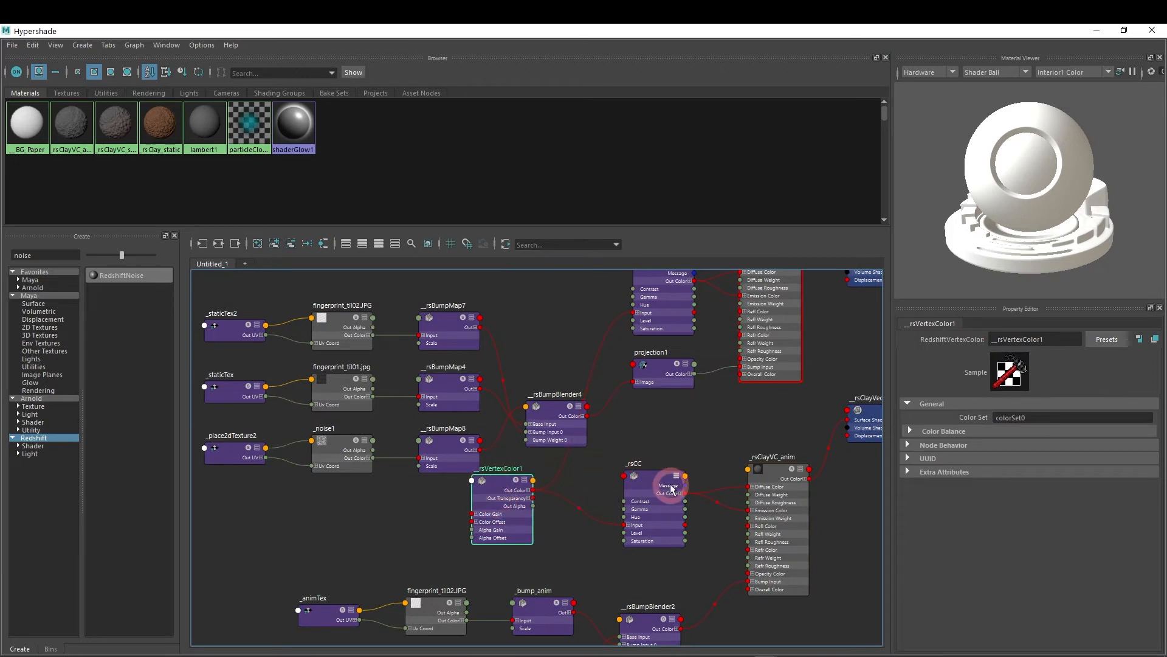
middle_click_drag(671, 488, 637, 343, "alt")
left_click_drag(743, 367, 742, 436)
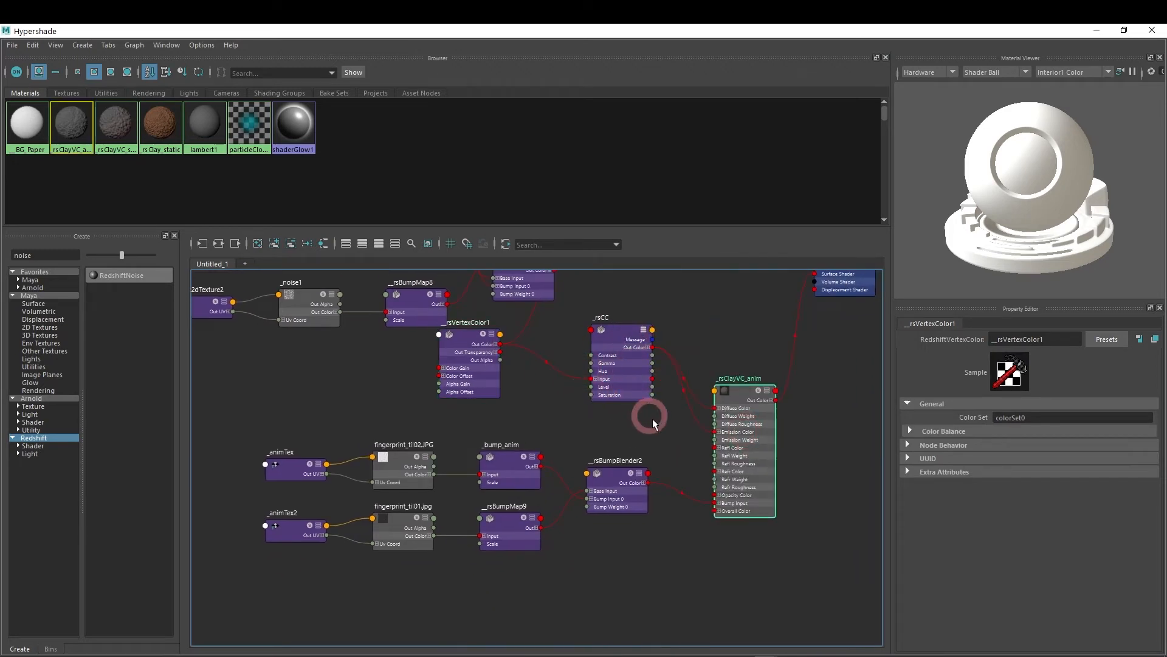
Step: Select the _animTex and _animTex2 placement nodes to examine their 2D texture placement attributes
left_click(527, 443)
left_click(300, 468)
left_click(299, 536, "shift")
left_click_drag(290, 474, 291, 478)
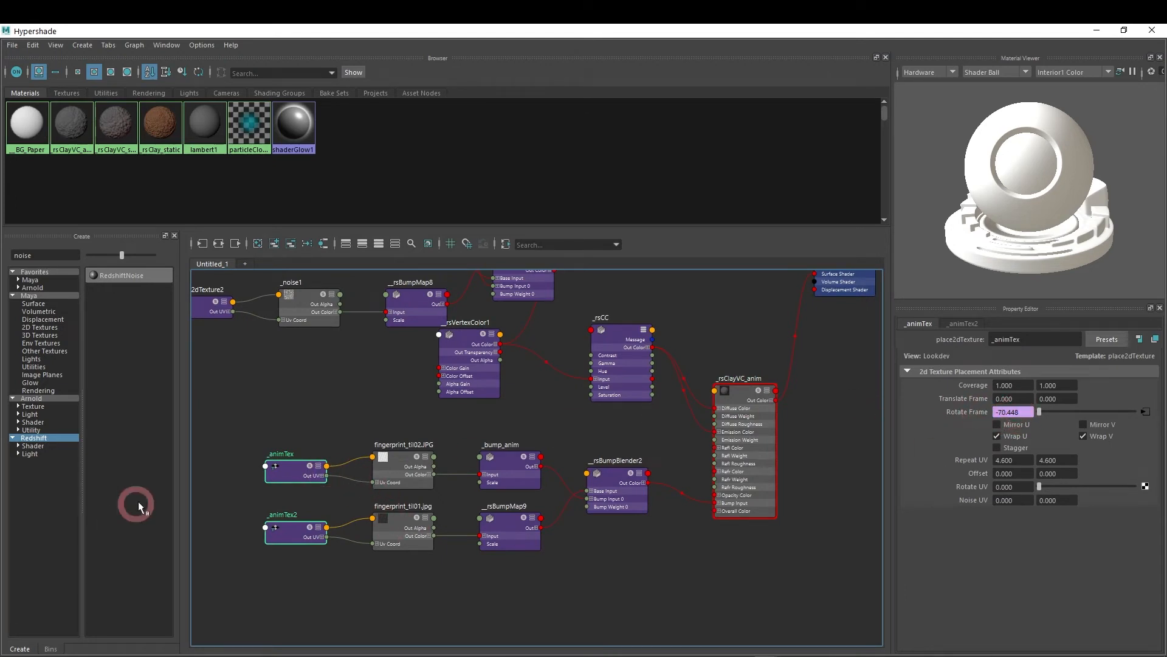
Step: Bring the __rsClayVectorColorsSG node beside the _rsClayVC_anim material and regraph only the connections of these nodes
middle_click_drag(768, 378, 626, 532, "alt")
left_click_drag(681, 453, 705, 540)
middle_click_drag(705, 540, 732, 393, "alt")
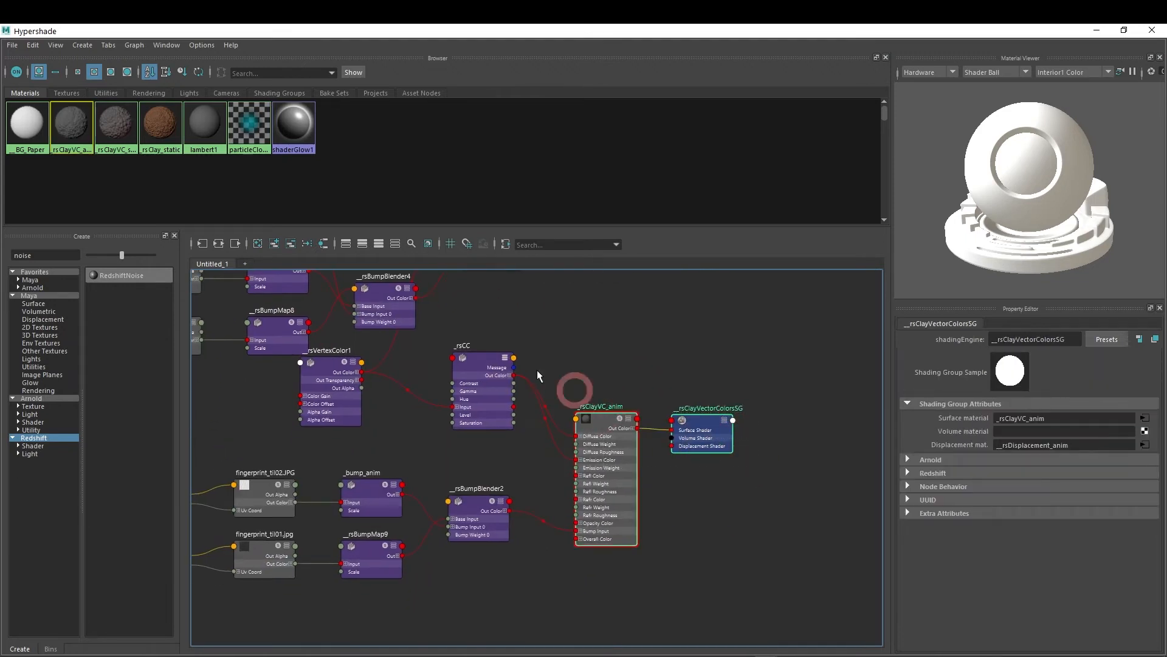
left_click(219, 243)
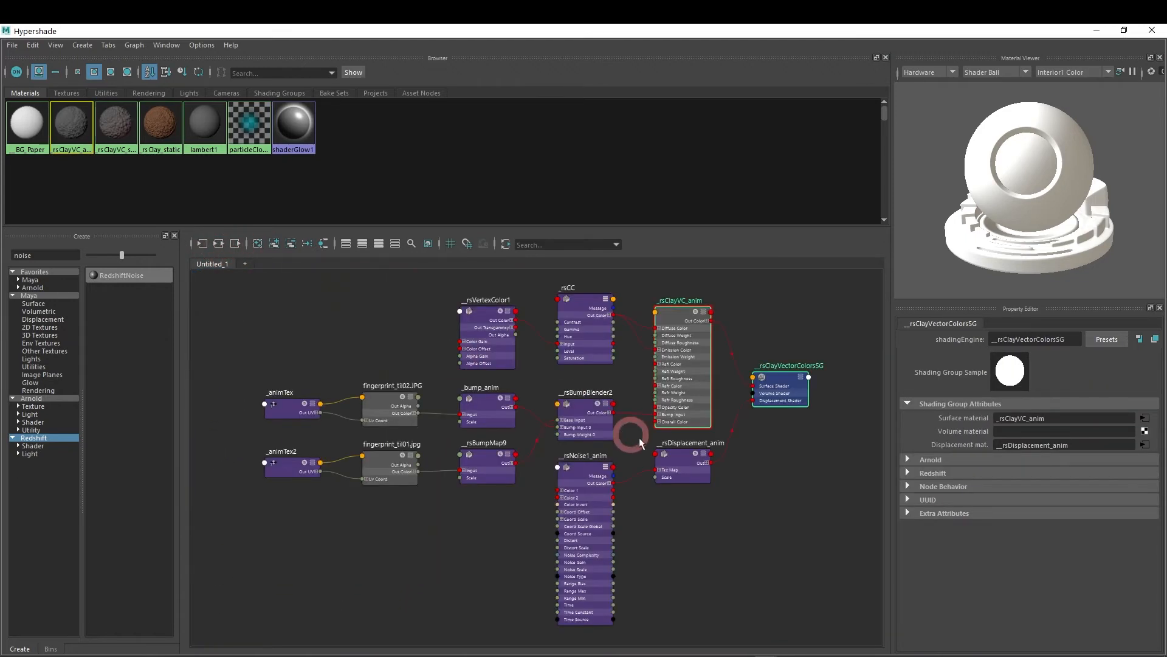
Step: Examine the expression driving the User Time attribute of the __rsNoise1_anim node in the Expression Editor and close it
left_click(581, 481)
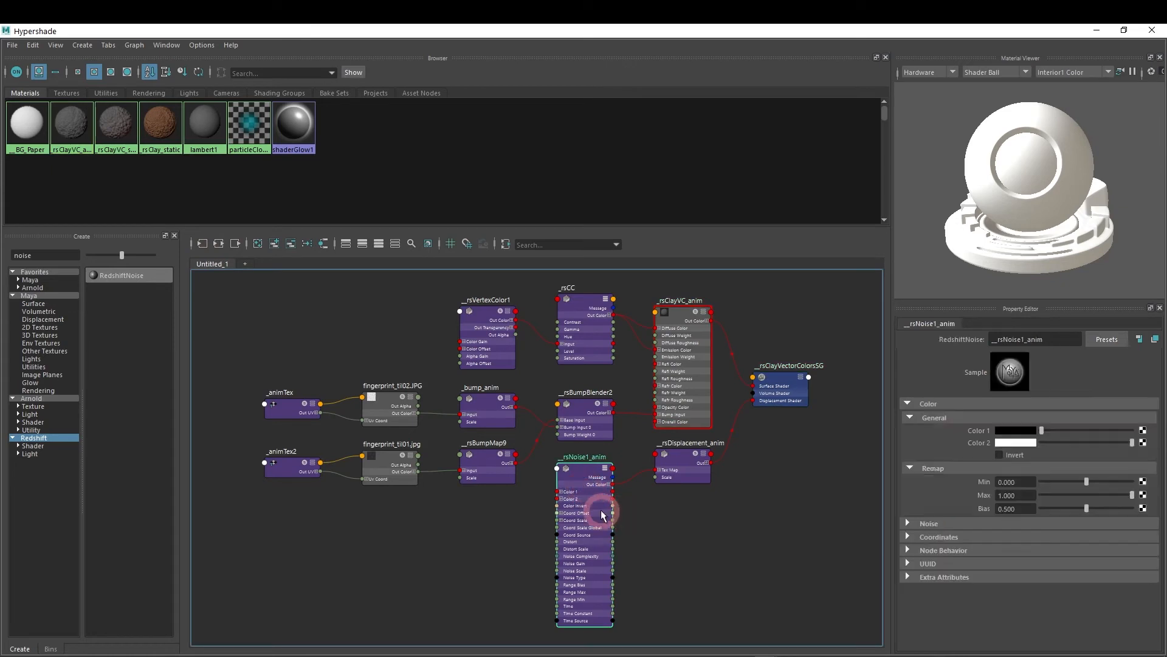
left_click(925, 524)
scroll(1055, 539, "down", 3)
right_click(1023, 587)
left_click(1051, 594)
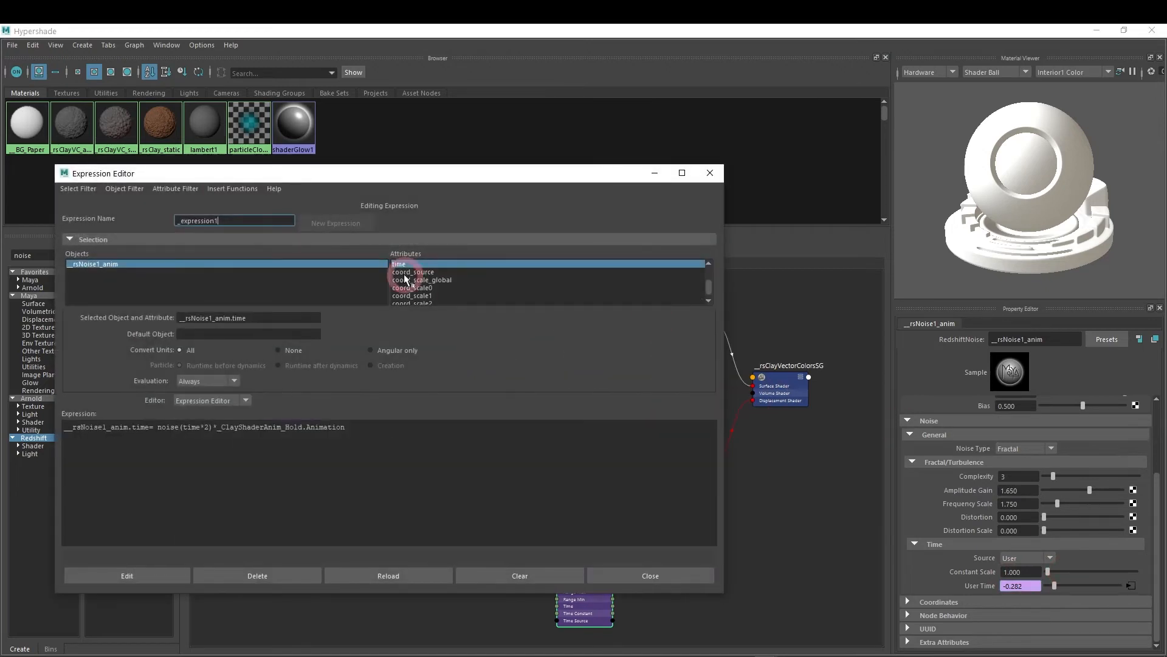
left_click_drag(377, 427, 66, 433)
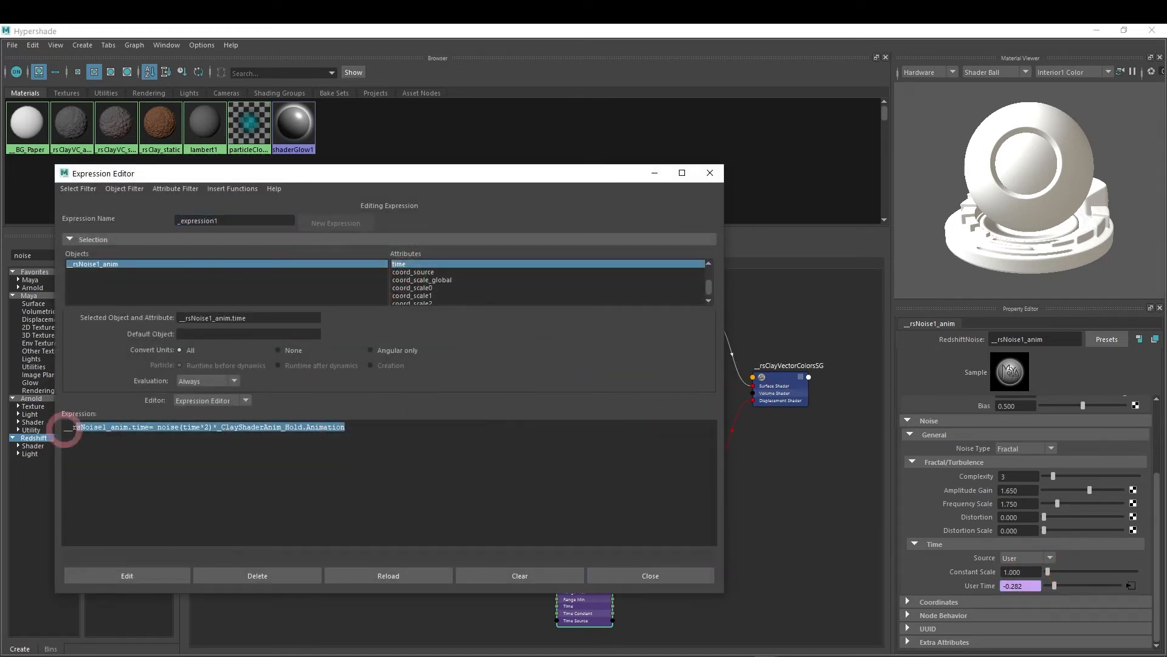
left_click(707, 175)
Step: Restore and minimize the Hypershade, and select the sumo ring mesh in the perspective view
left_click_drag(729, 30, 514, 398)
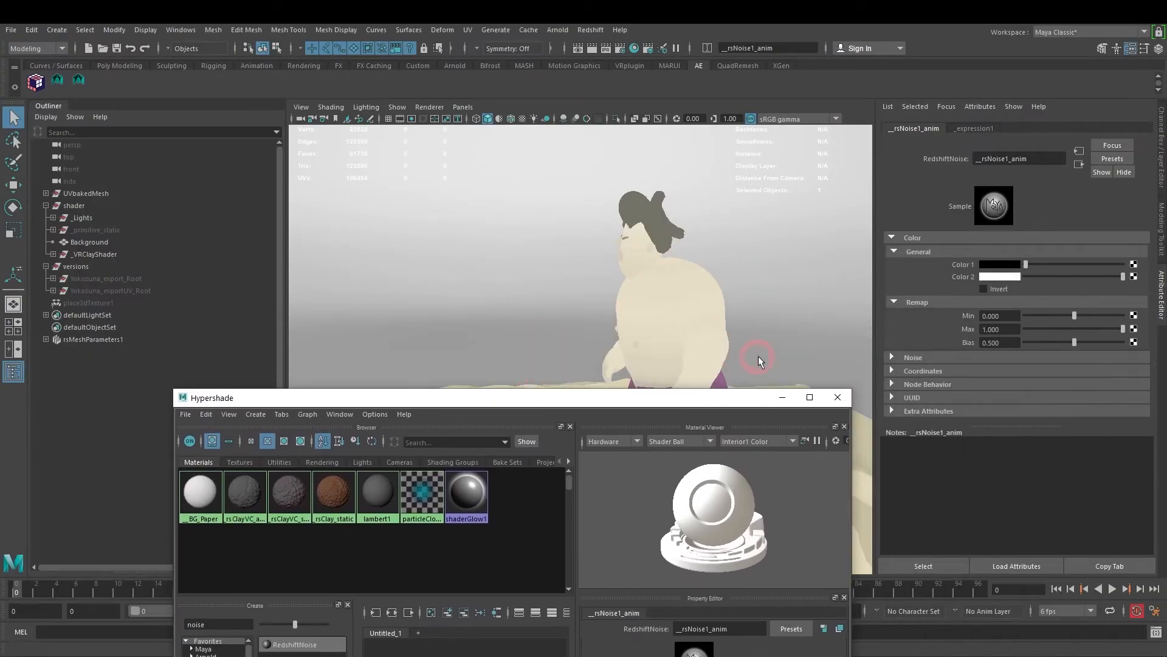
left_click(782, 402)
scroll(563, 330, "down", 5)
left_click_drag(564, 332, 596, 406, "alt")
left_click(597, 406)
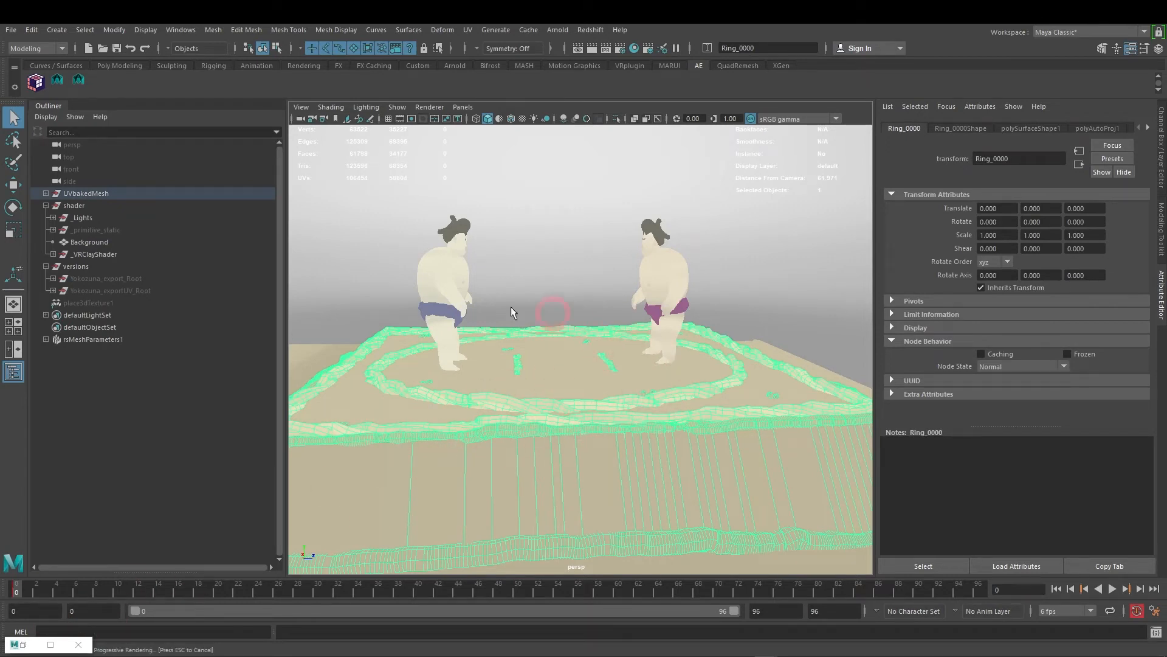
Step: Select both wrestler meshes and scrub the timeline to frame 14
scroll(498, 302, "up", 4)
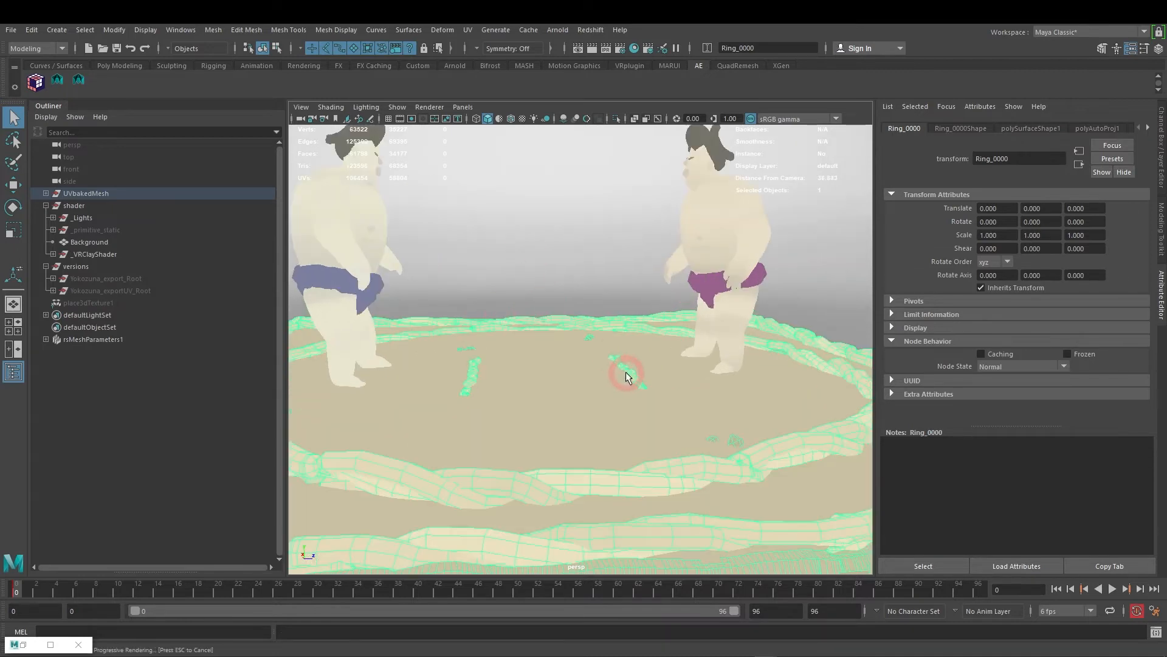
mouse_move(499, 278)
middle_mouse_down("alt")
mouse_move(521, 279)
mouse_move(556, 247)
mouse_move(520, 280)
middle_mouse_up("alt")
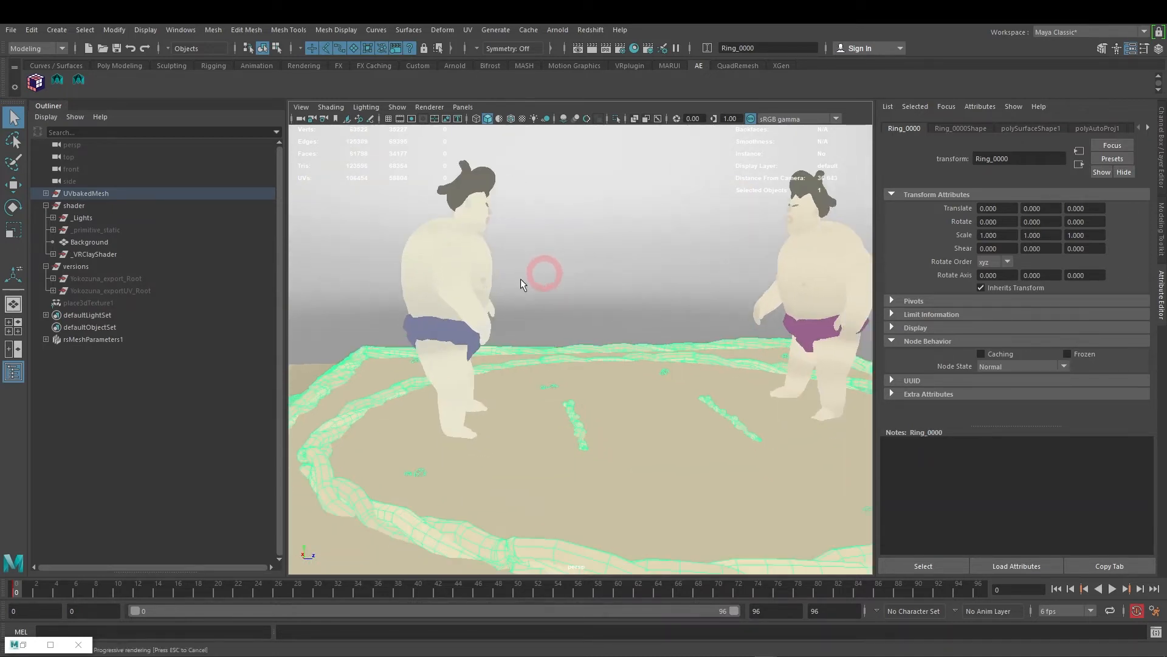
left_click(475, 279)
left_click(731, 261, "shift")
mouse_move(44, 591)
left_mouse_down()
mouse_move(261, 594)
mouse_move(150, 593)
left_mouse_up()
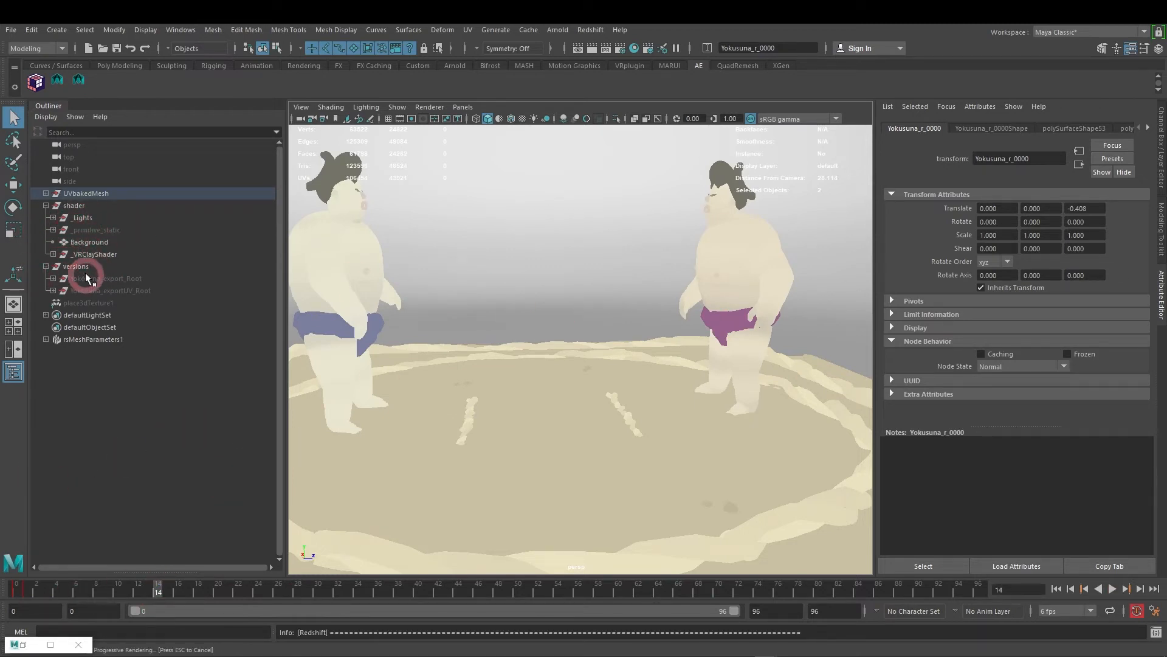
Step: Expand the _Lights, _primitive_static and _VRClayShader groups in the Outliner and select the _ClayShaderAnim_Hold node
left_click(59, 229)
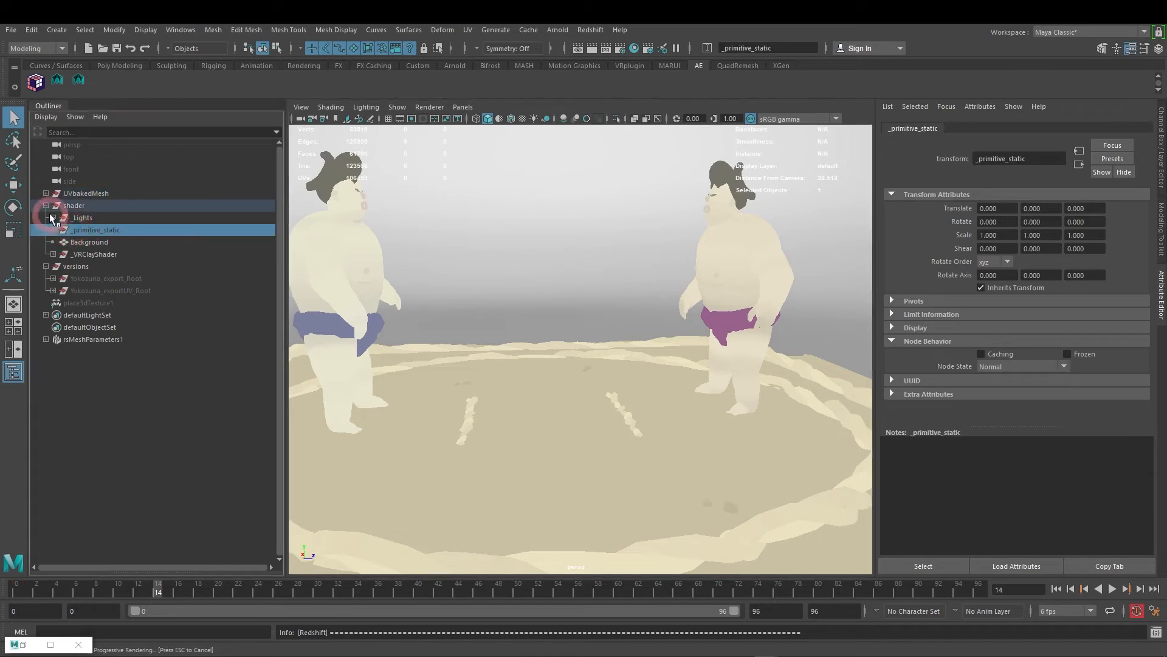
left_click(53, 217)
left_click(53, 254)
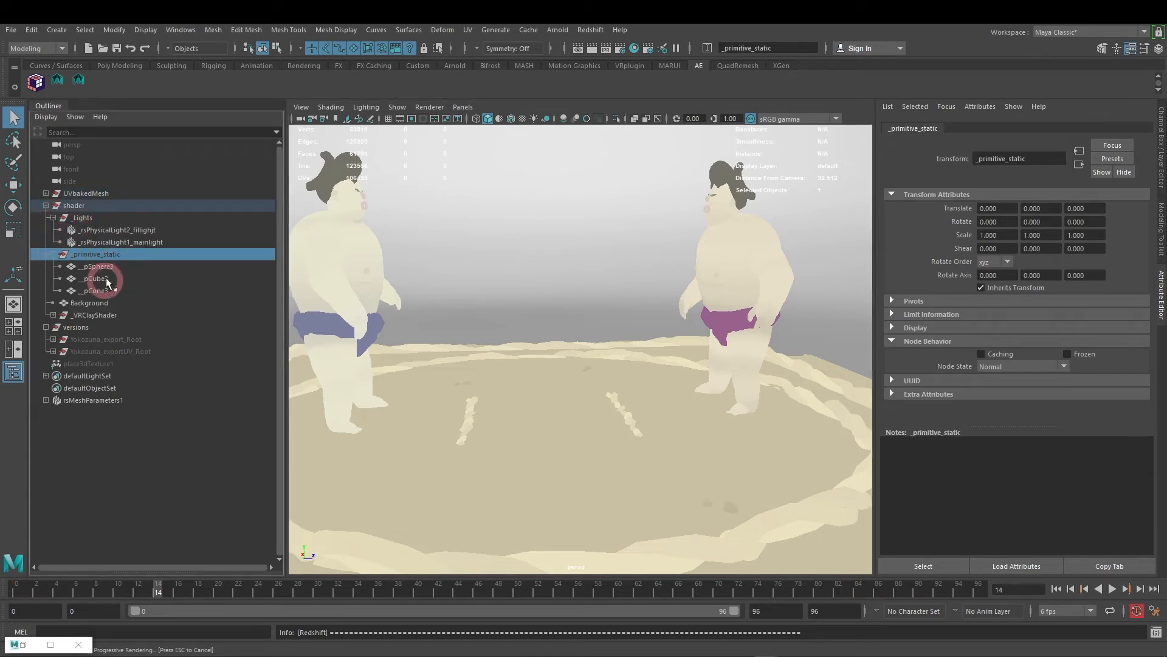
left_click(53, 314)
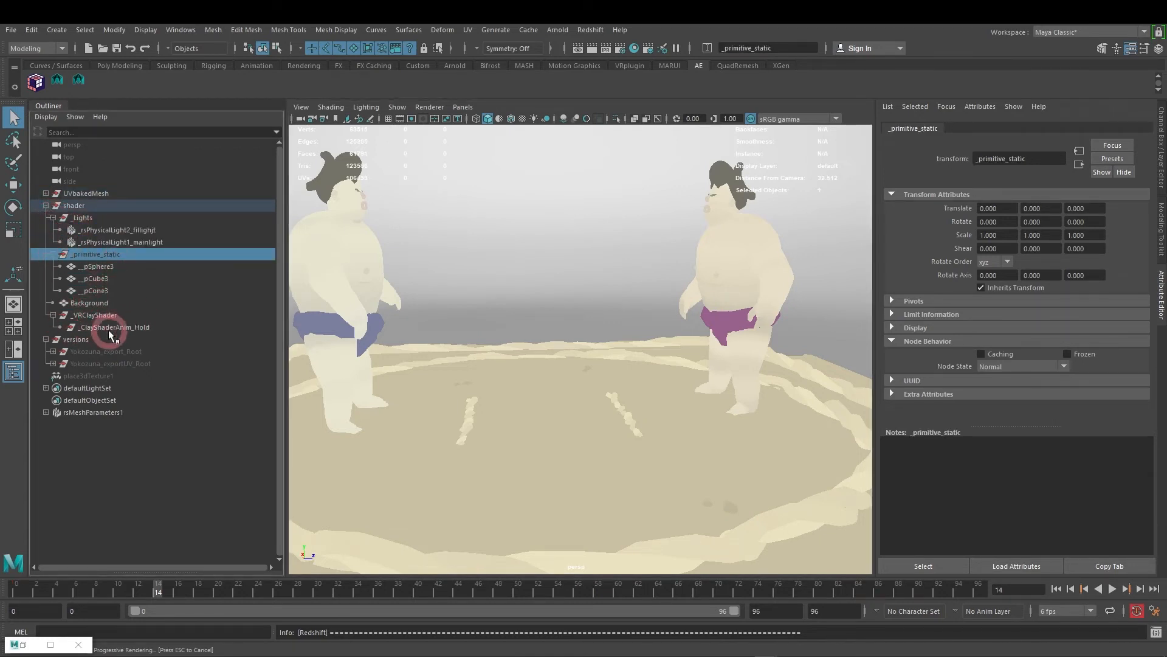
left_click(103, 328)
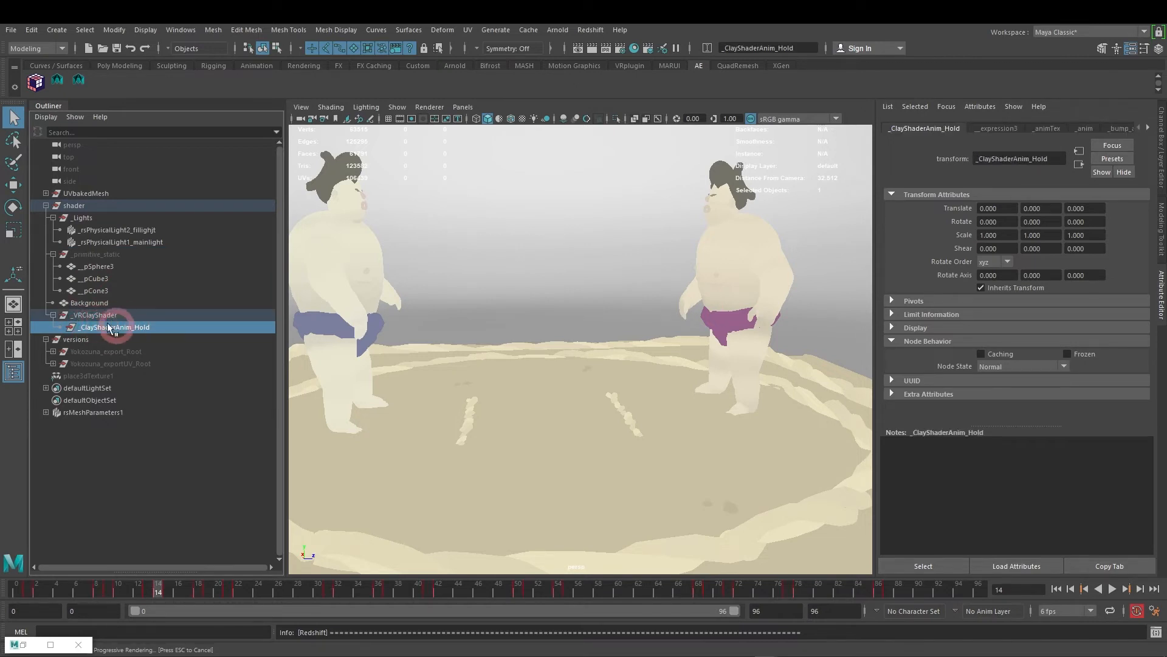
Step: Scrub the timeline back to frame 8 with the _ClayShaderAnim_Hold node selected
mouse_move(118, 328)
left_mouse_down()
mouse_move(107, 330)
mouse_move(132, 332)
left_mouse_up()
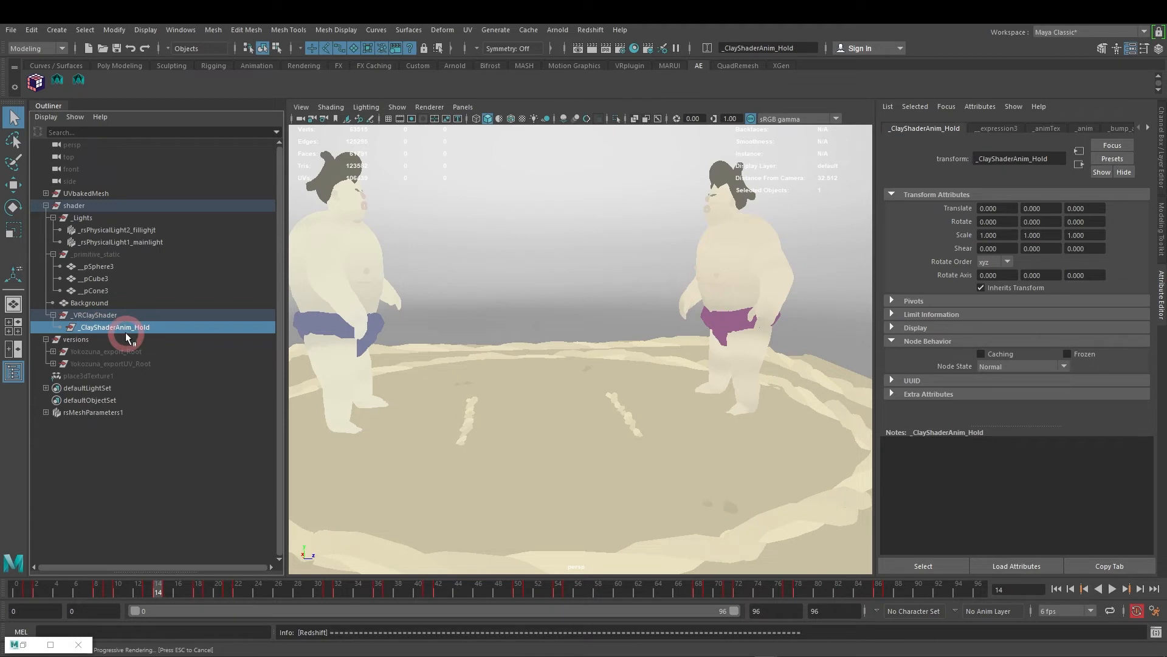
left_click_drag(157, 590, 93, 599)
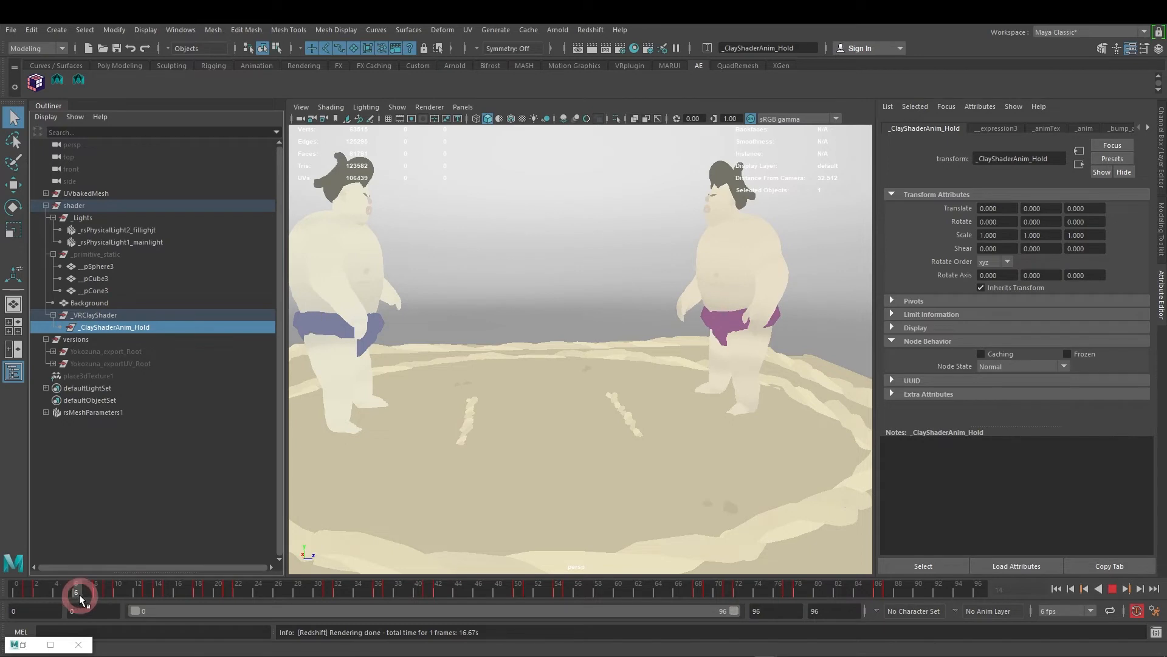
left_click_drag(88, 590, 96, 590)
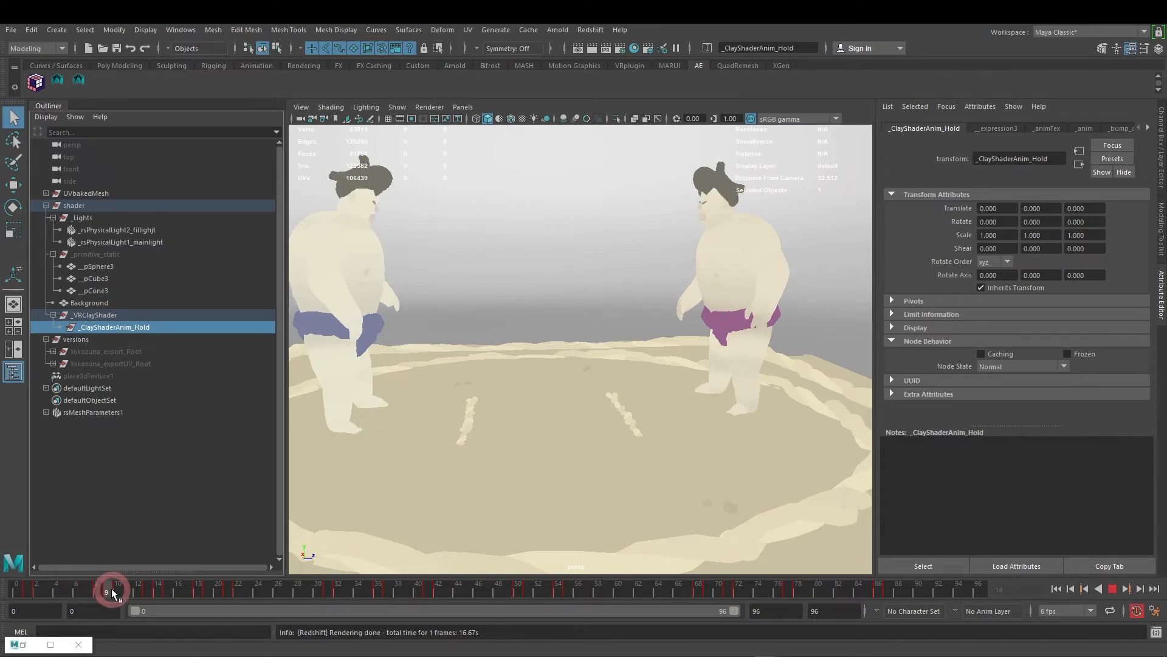
Step: Switch from the attribute view to the channel list of the _ClayShaderAnim_Hold node, showing its custom Animation channel
key("ctrl+a")
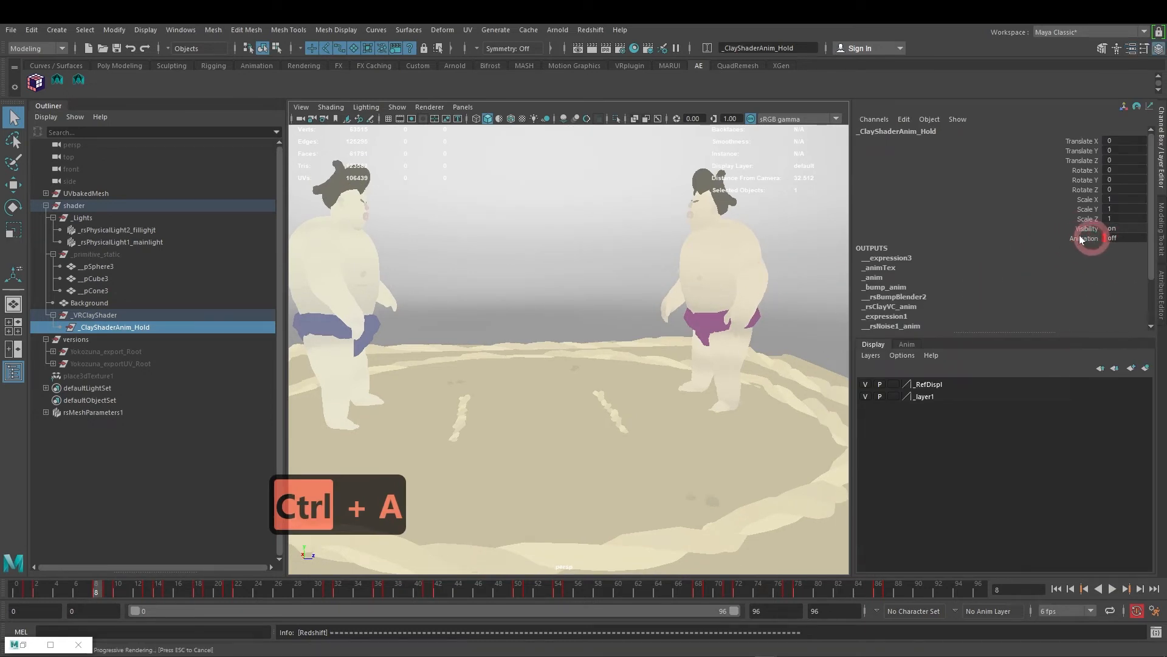
left_click(905, 120)
left_click(920, 121)
left_click(904, 120)
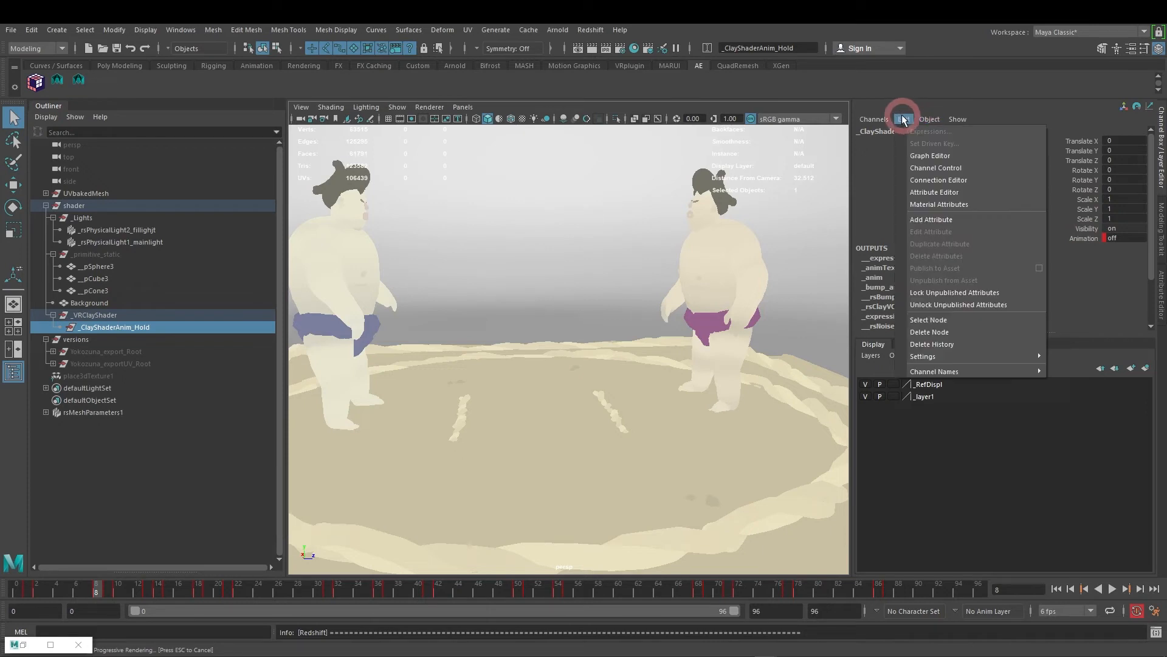
left_click(1088, 279)
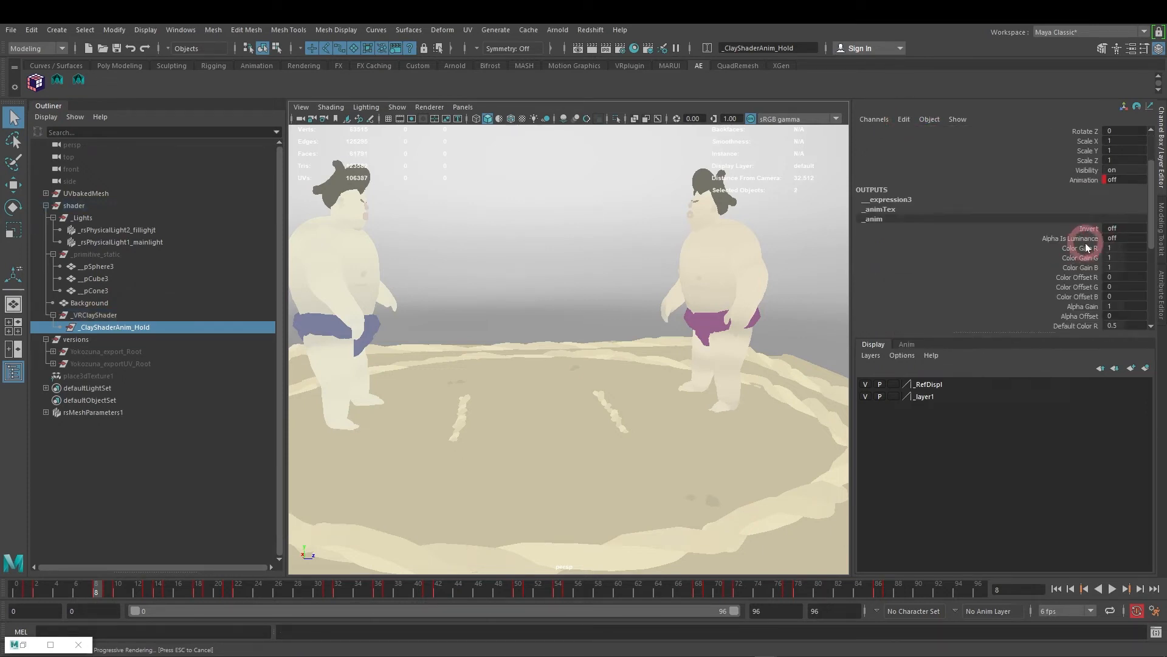
left_click(115, 329)
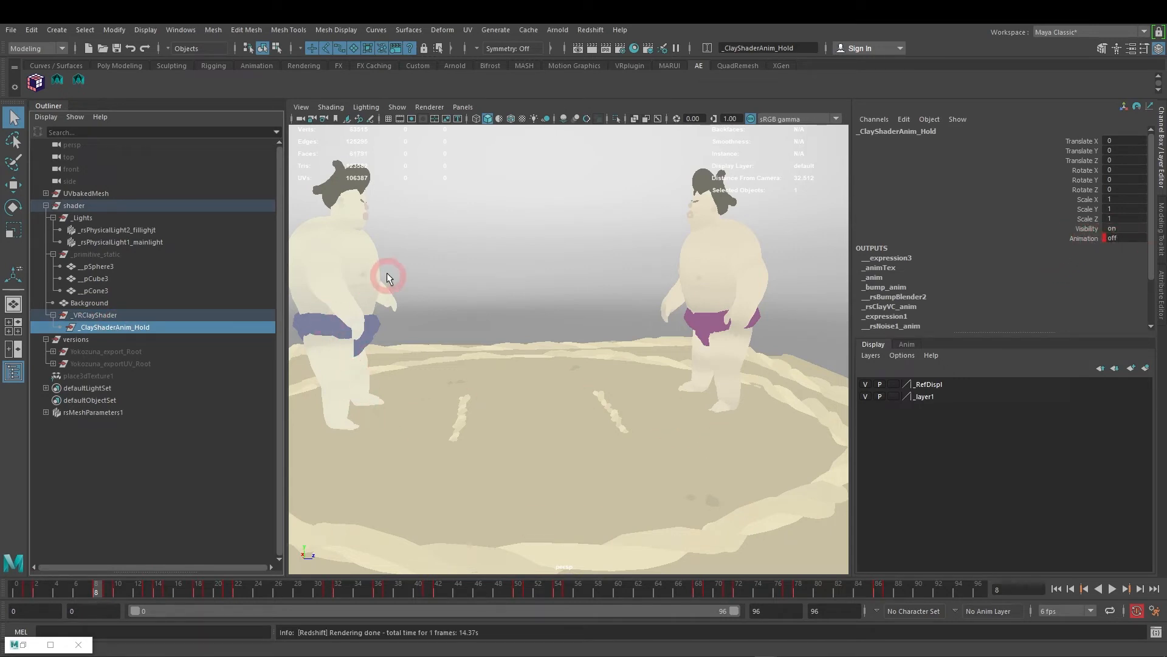
Step: Scrub the timeline to frames 4, 9 and 14 to examine the keyed Animation channel of _ClayShaderAnim_Hold
left_click_drag(508, 308, 373, 297, "alt")
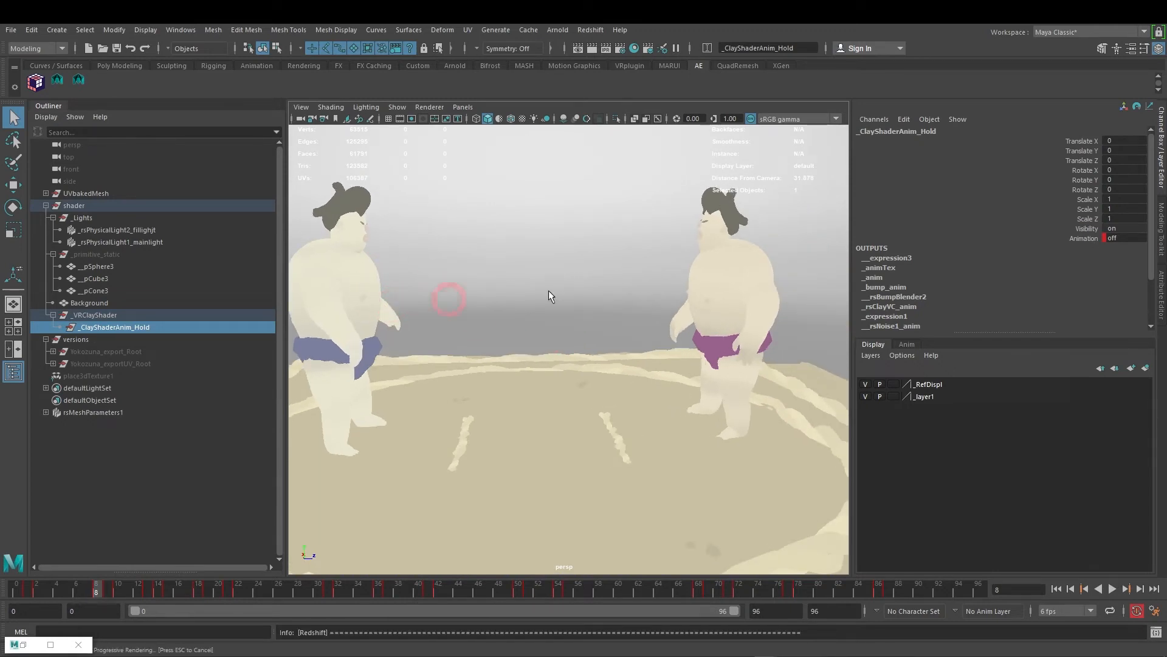
mouse_move(88, 595)
left_mouse_down()
mouse_move(46, 595)
mouse_move(56, 594)
left_mouse_up()
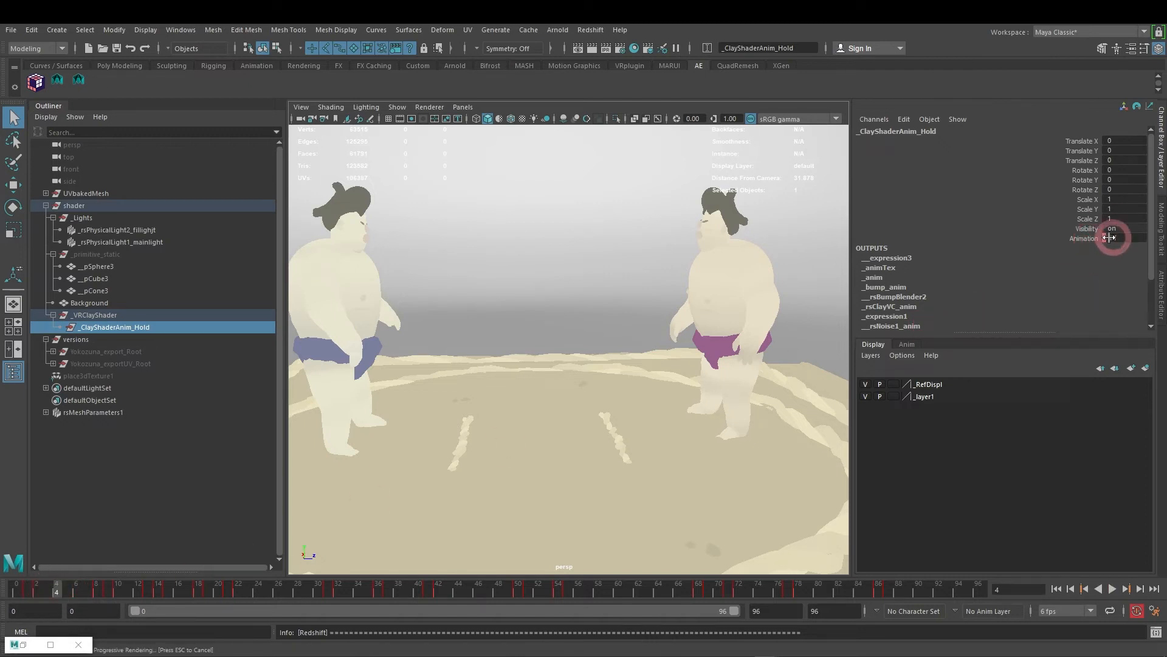
mouse_move(65, 590)
left_mouse_down()
mouse_move(116, 592)
mouse_move(109, 599)
left_mouse_up()
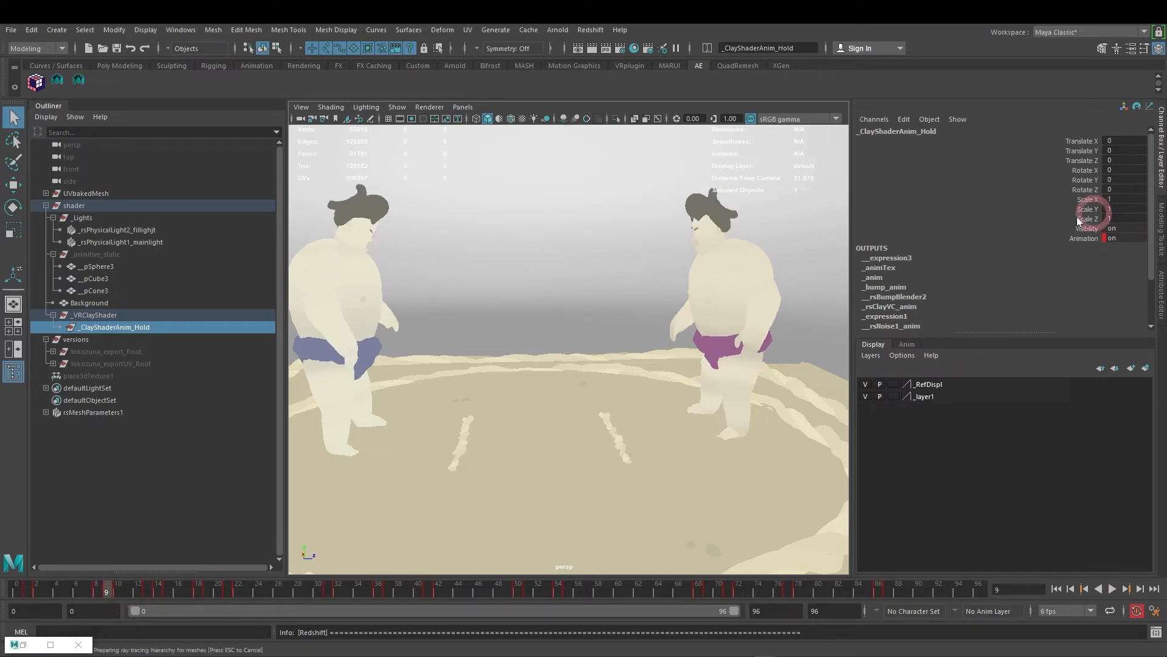
left_click_drag(117, 589, 156, 593)
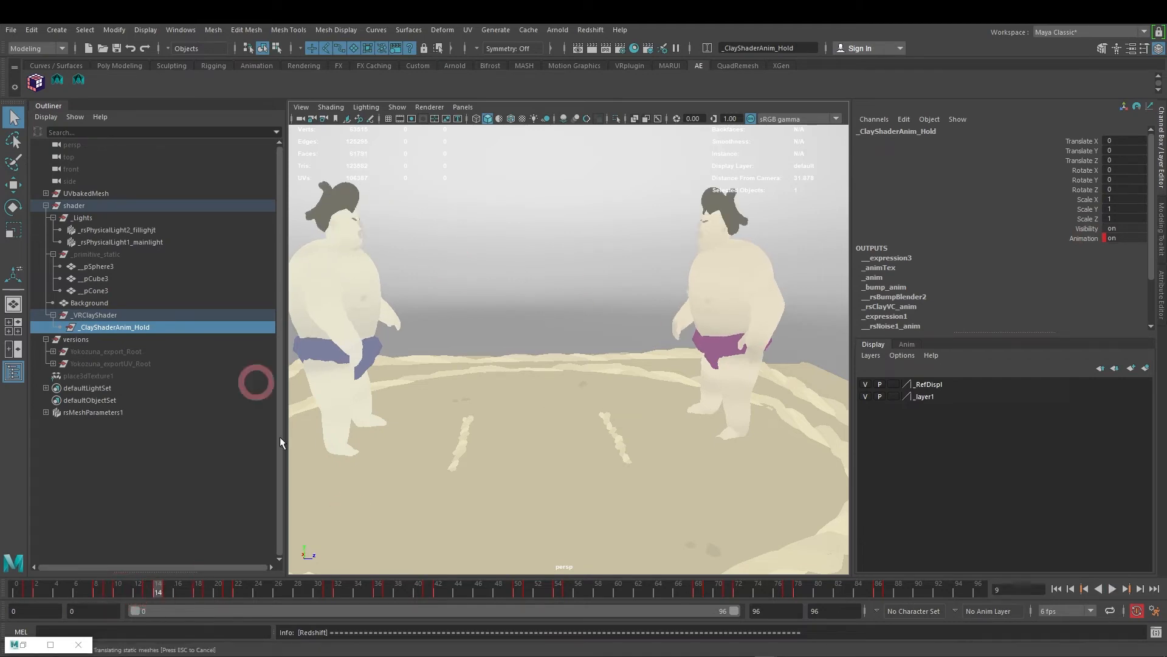
Step: Restore the Hypershade and examine the _animTex and _animTex2 placement nodes feeding the fingerprint textures
left_click(51, 645)
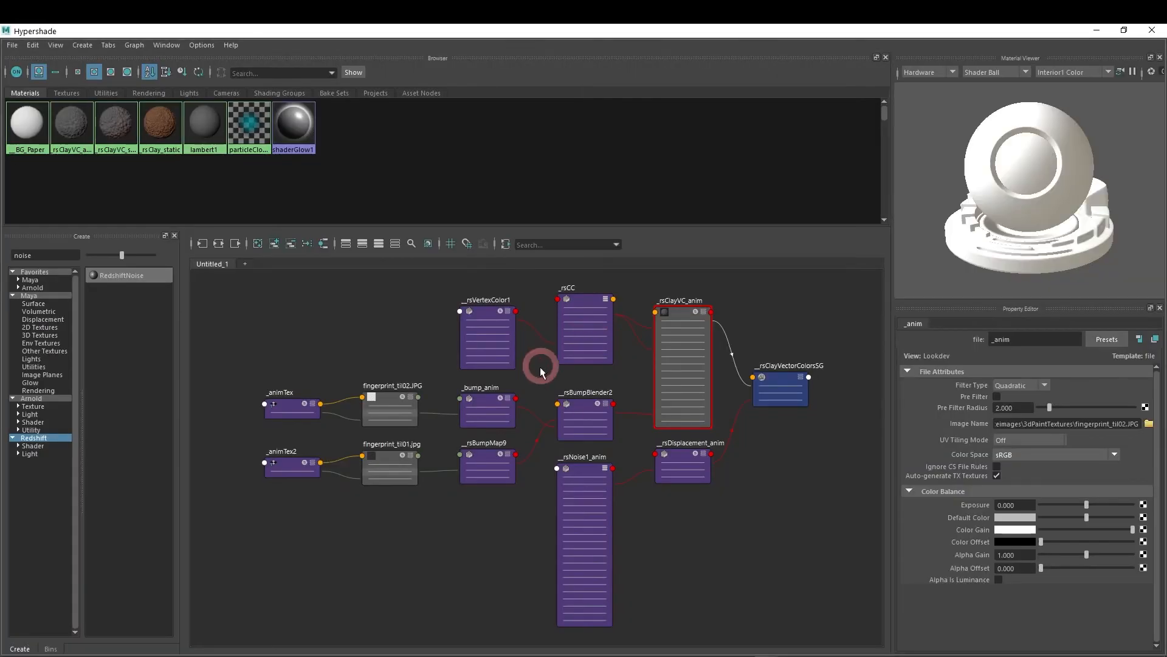
left_click_drag(314, 348, 259, 475)
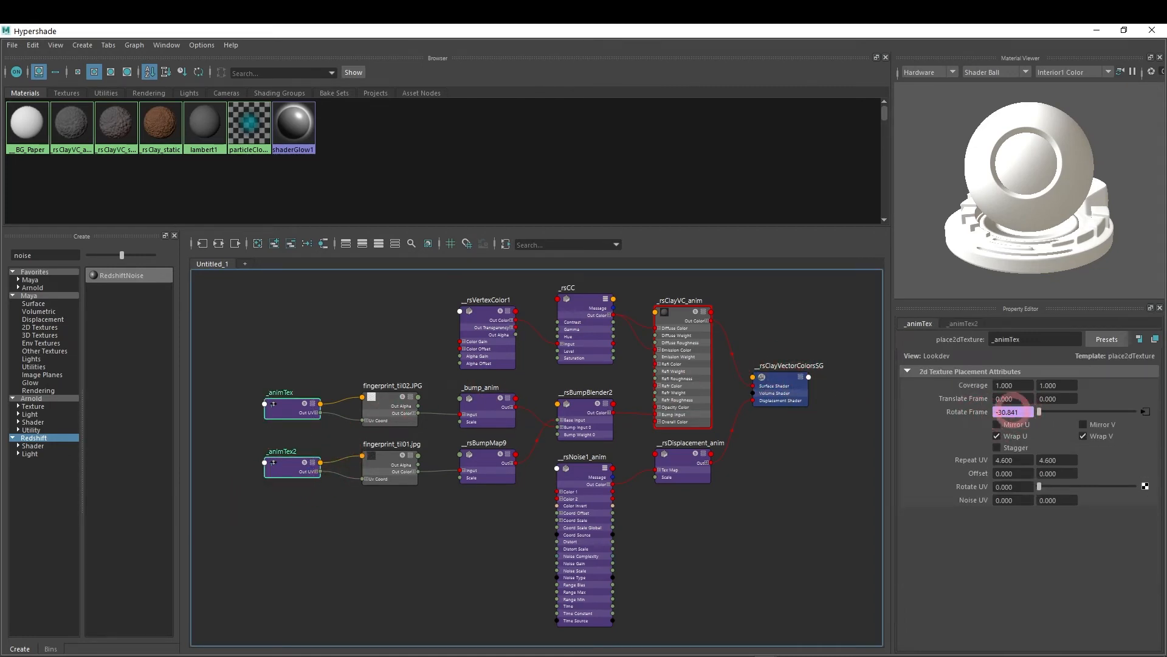
left_click_drag(997, 30, 647, 160)
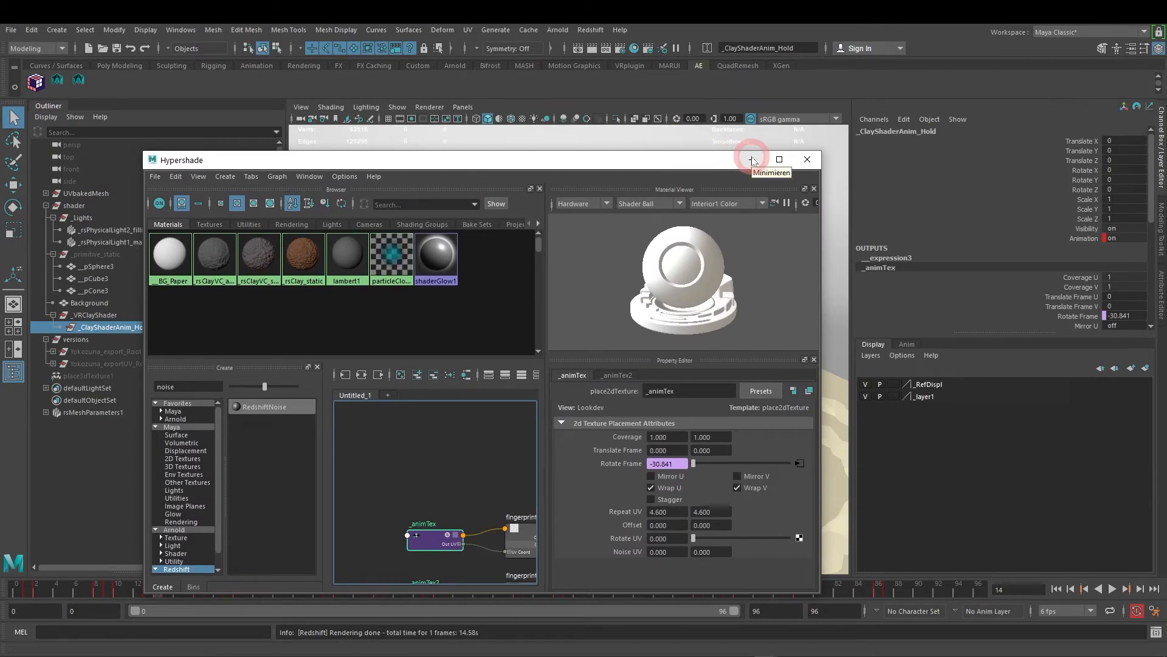
double_click(714, 162)
left_click(1009, 435)
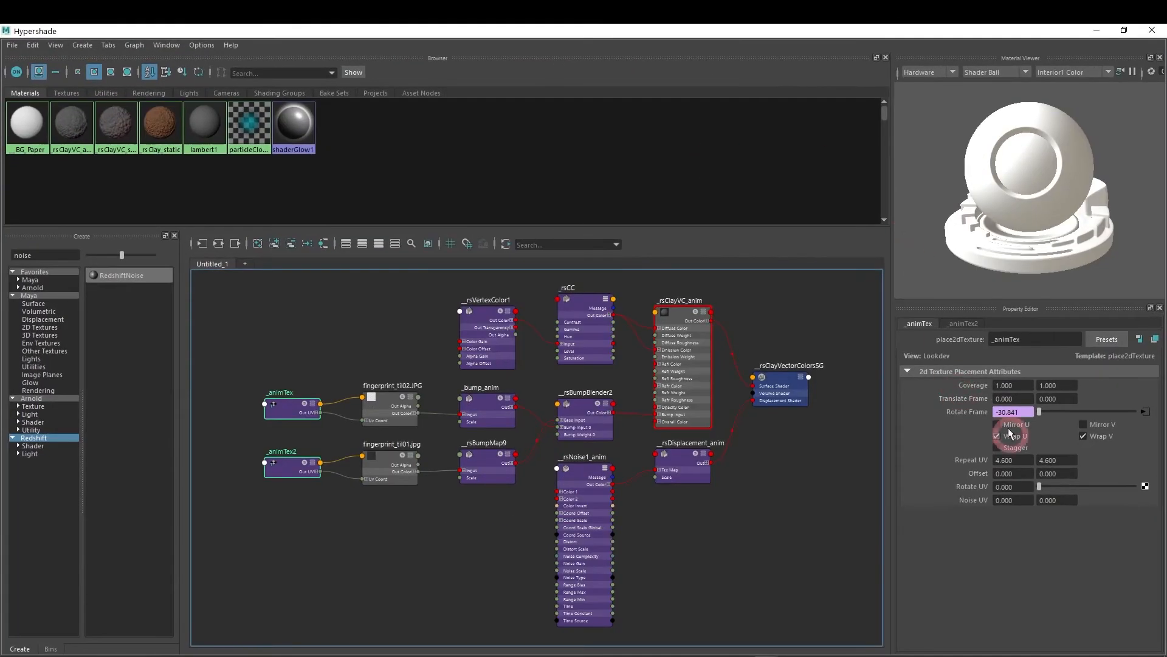
scroll(350, 506, "up", 3)
middle_click_drag(322, 506, 479, 544, "alt")
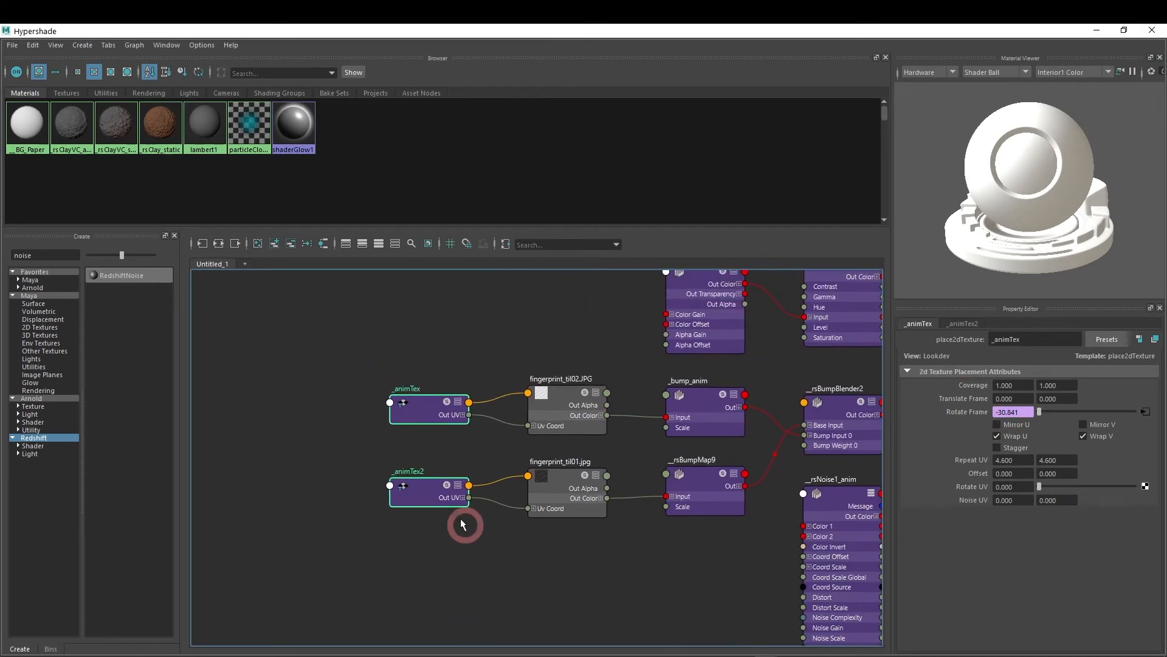
Step: Compare the 2D placement attributes of _animTex2 and _animTex, leaving only _animTex selected
left_click_drag(446, 322, 396, 599)
left_click(448, 389)
middle_click_drag(565, 372, 547, 351, "alt")
left_click(419, 390)
middle_click_drag(576, 314, 476, 302, "alt")
left_click(299, 462)
left_click(318, 388)
left_click(308, 458)
left_click(329, 381)
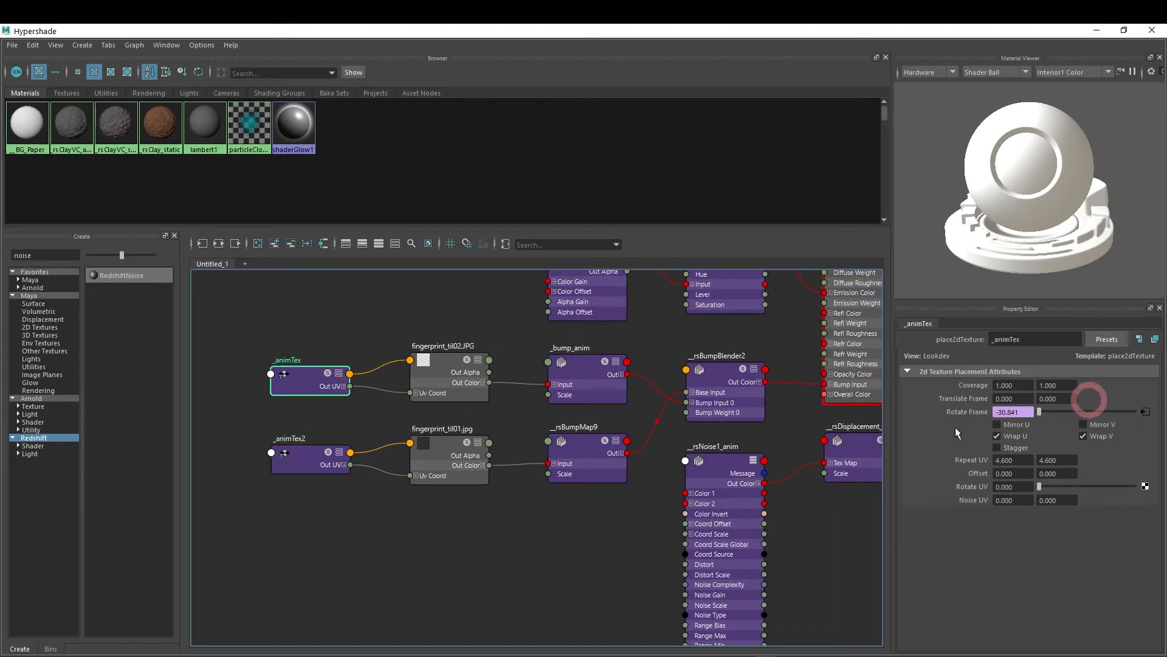
Step: Open the expression driving the Rotate Frame attribute of _animTex in the Expression Editor
right_click(1019, 410)
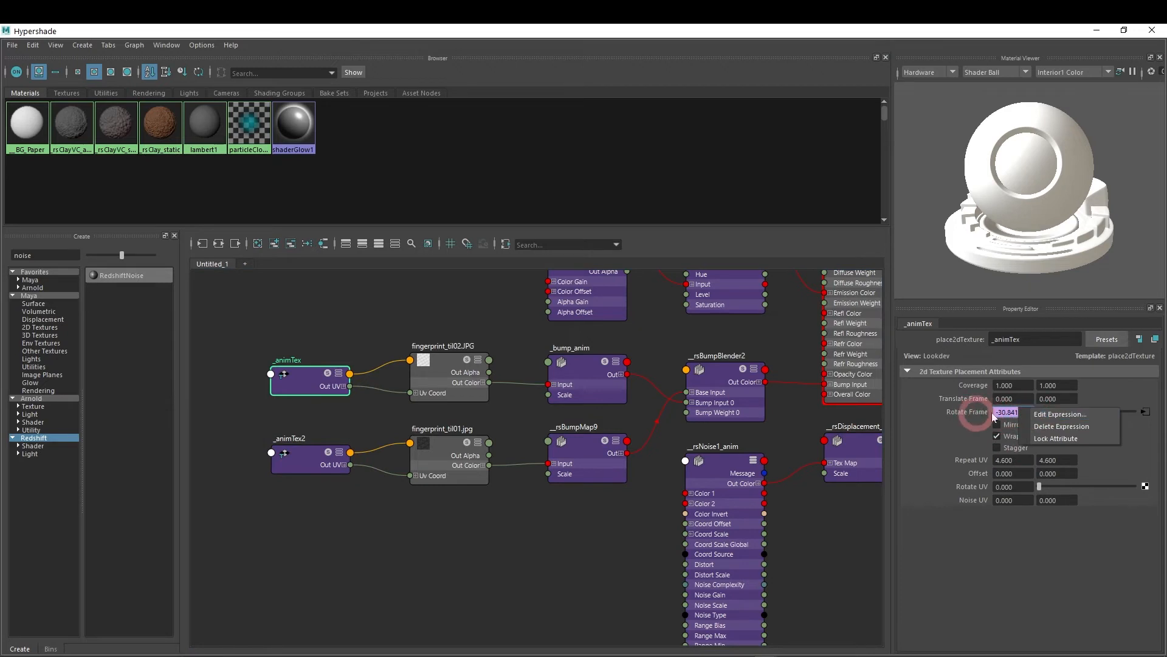
left_click(1051, 414)
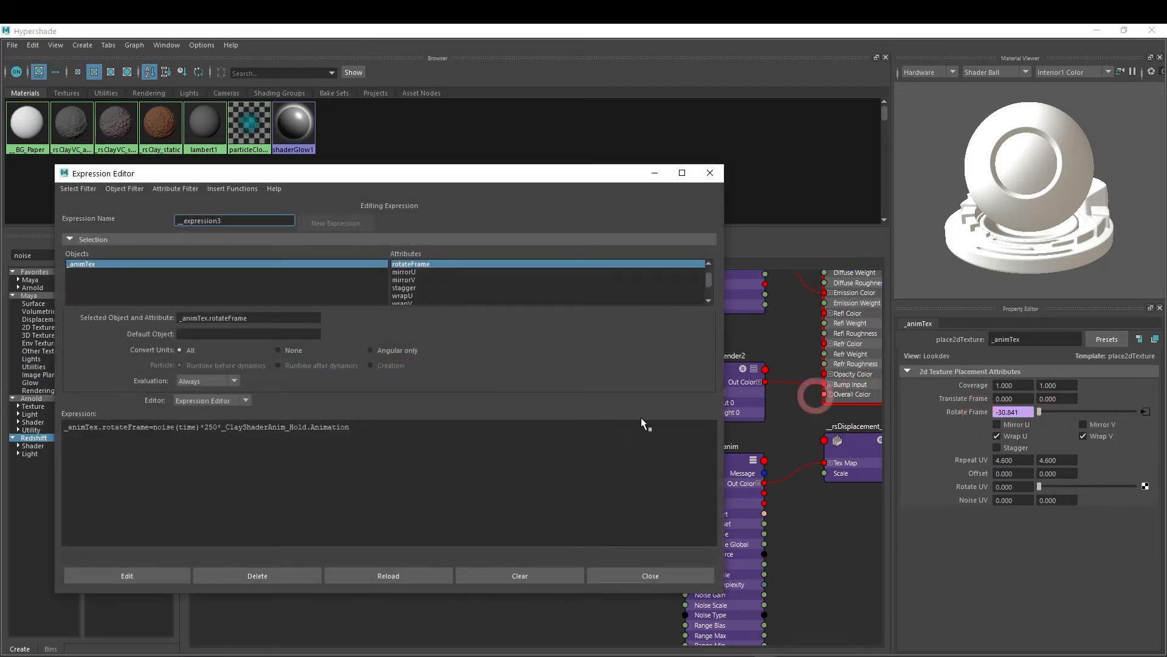
left_click(201, 450)
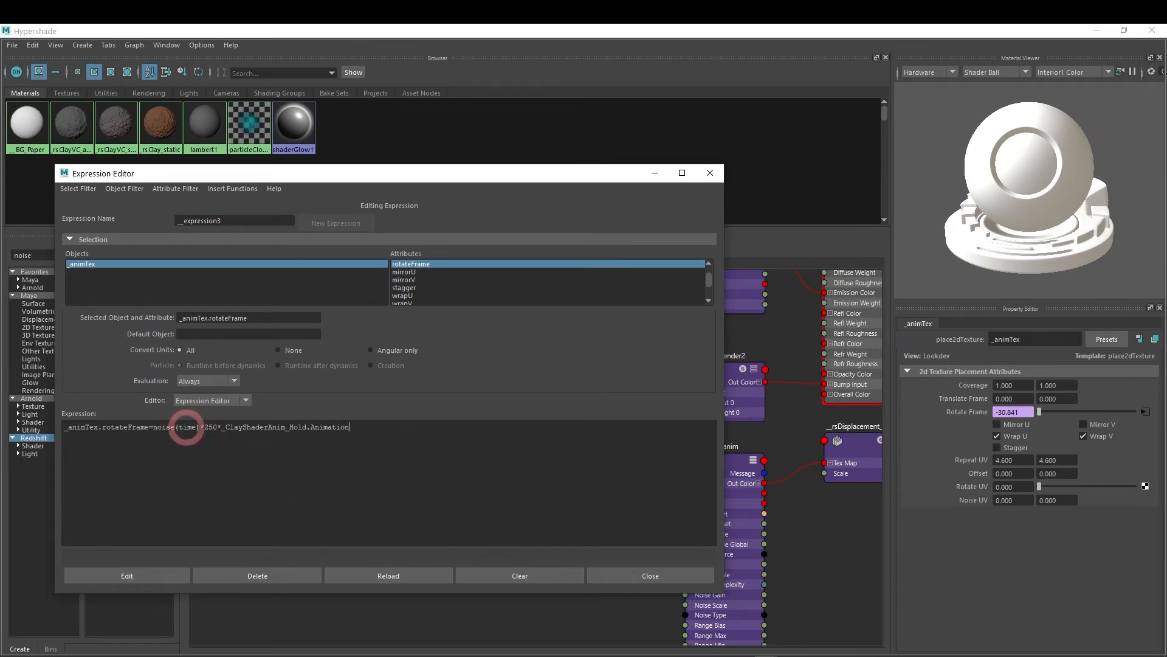
Step: Copy the attribute name _animTex.rotateFrame and paste it two lines below the existing expression
left_click_drag(250, 318, 161, 325)
key("ctrl+c")
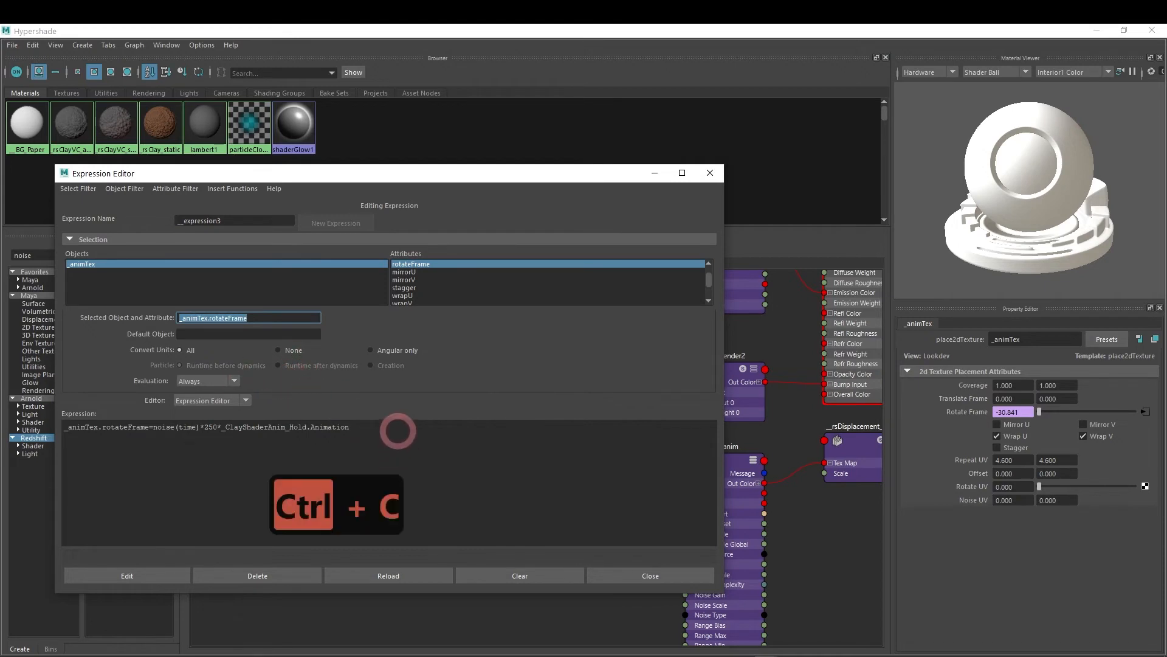
left_click(442, 450)
key("Return")
key("Return")
key("ctrl+v")
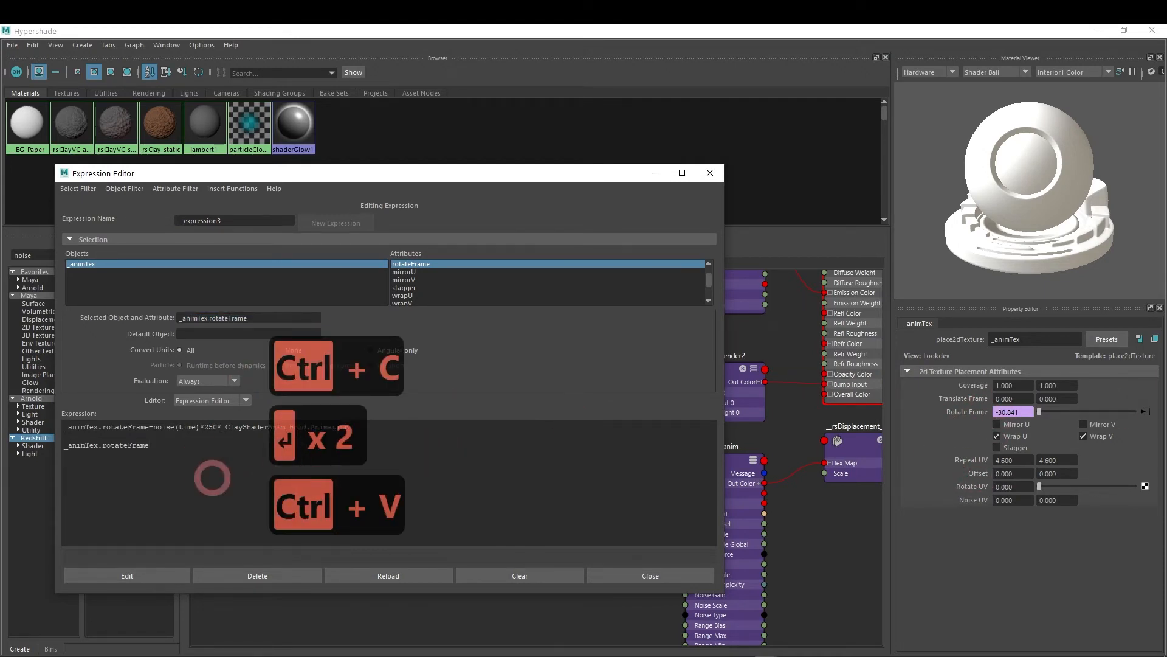
Step: Extend the new expression line after _animTex.rotateFrame with = (time) *125 *
type("=")
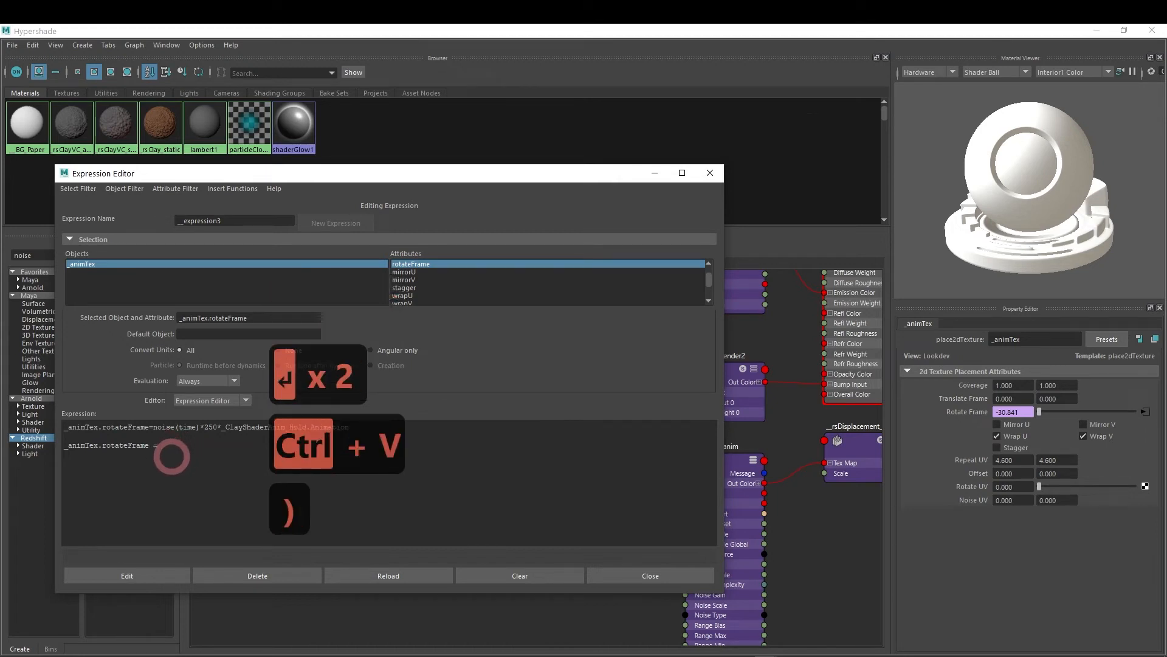
type(" (time")
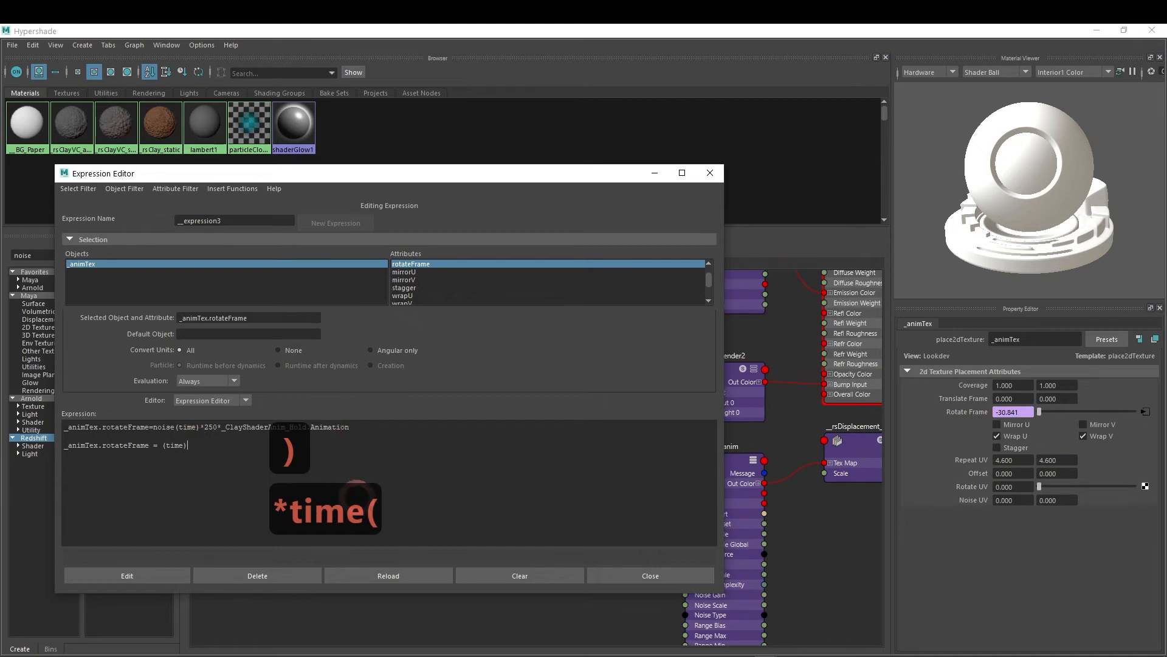
type(") ")
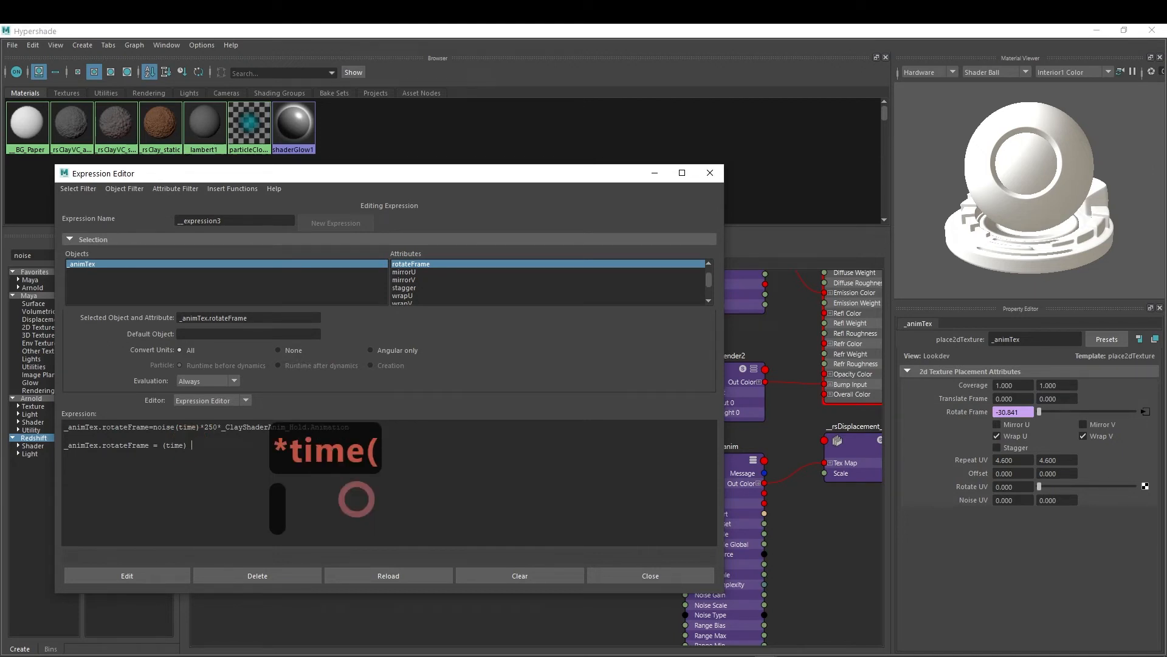
type("*250")
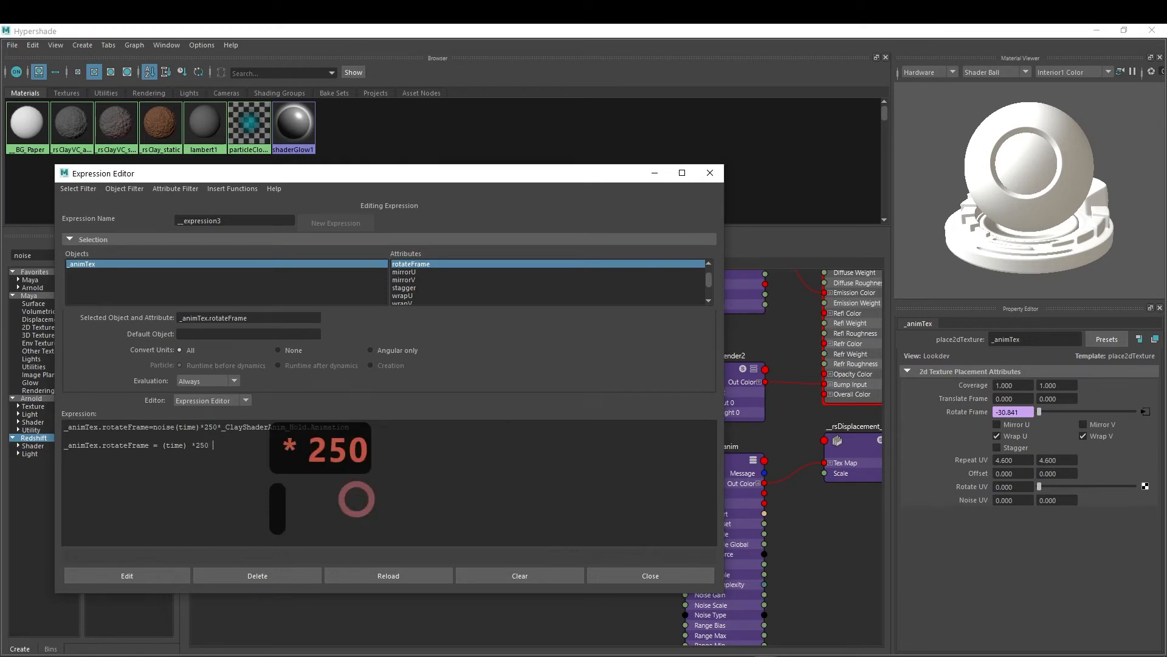
key("BackSpace")
key("BackSpace")
key("BackSpace")
key("BackSpace")
type("125 ")
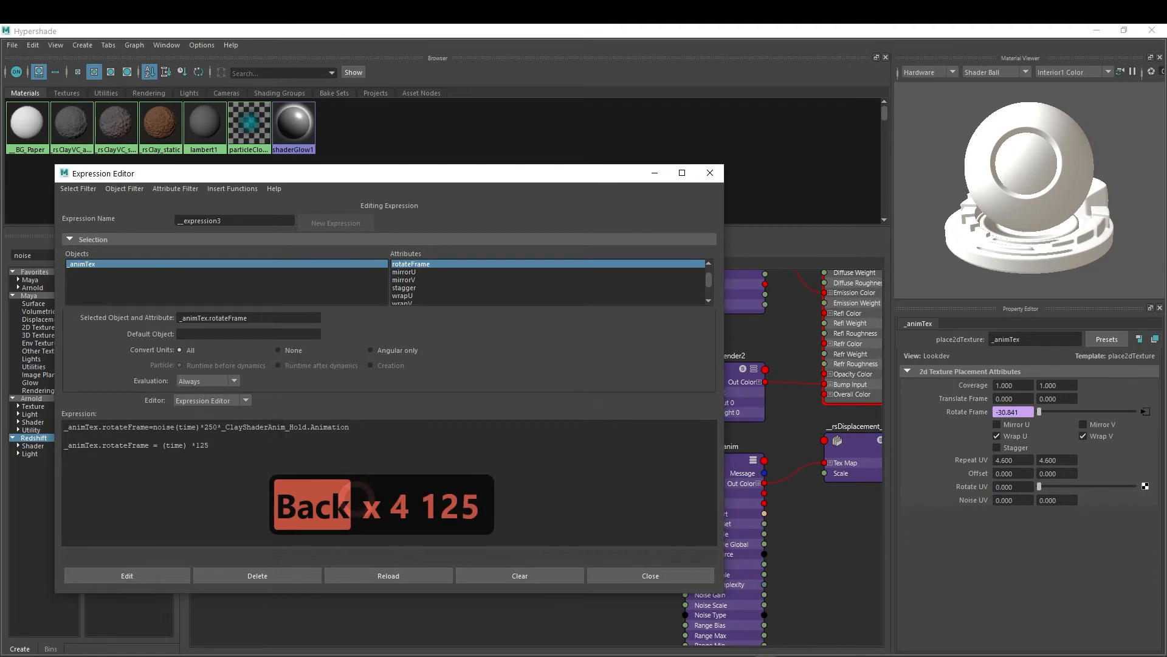
type("*")
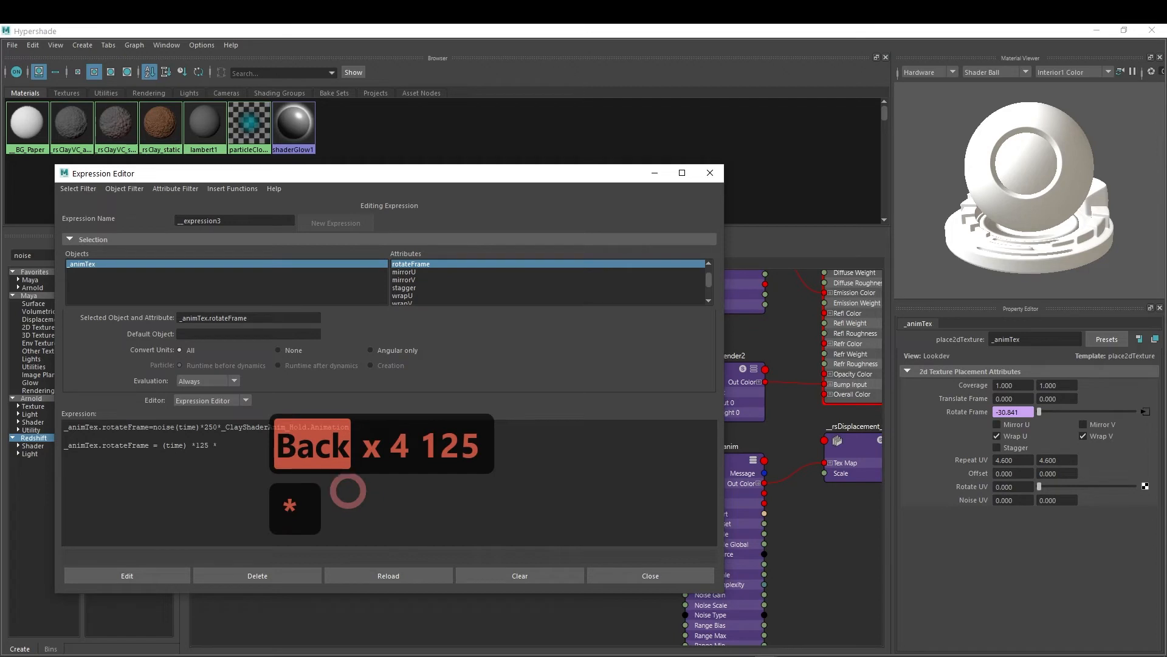
Step: Copy _ClayShaderAnim_Hold.Animation from the existing expression and append it as the final factor of the new line
left_click_drag(221, 427, 326, 431)
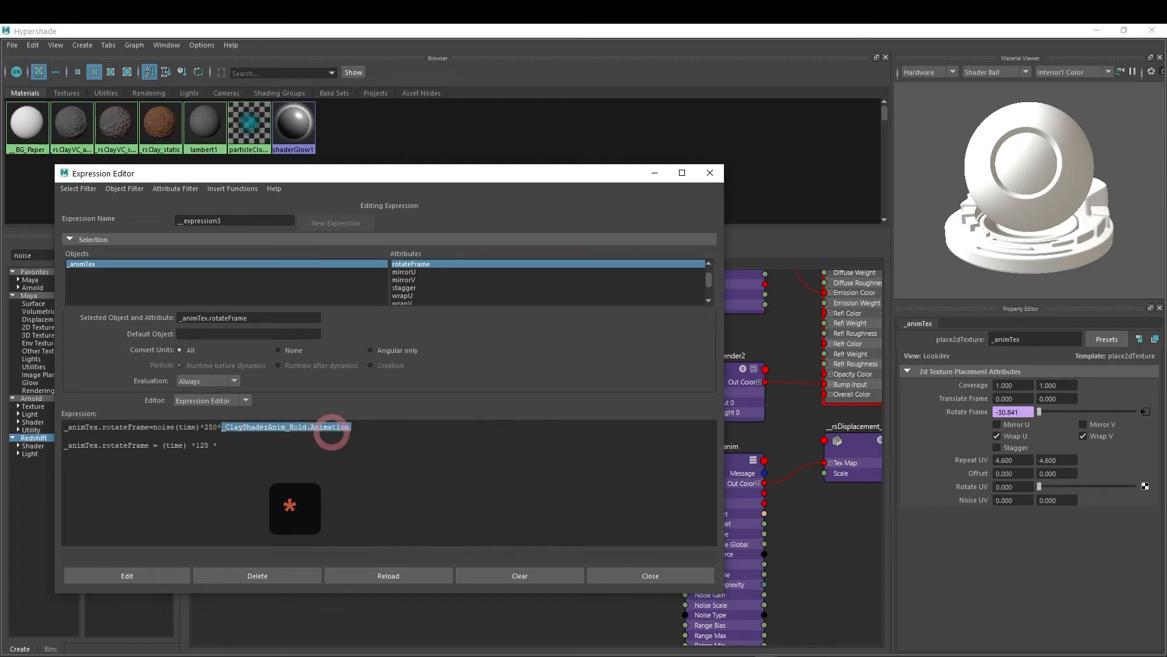
key("ctrl+c")
left_click(231, 445)
key("ctrl+v")
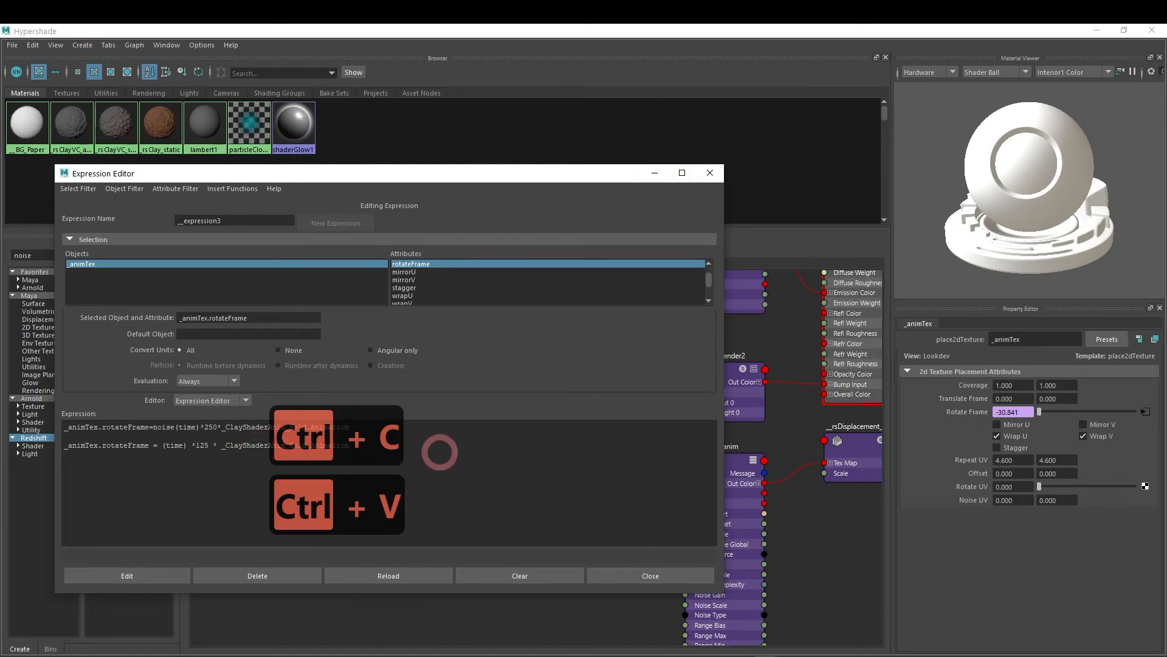
Step: Minimize the Expression Editor and Hypershade, and select the _ClayShaderAnim_Hold node to examine its Animation channel
left_click(661, 176)
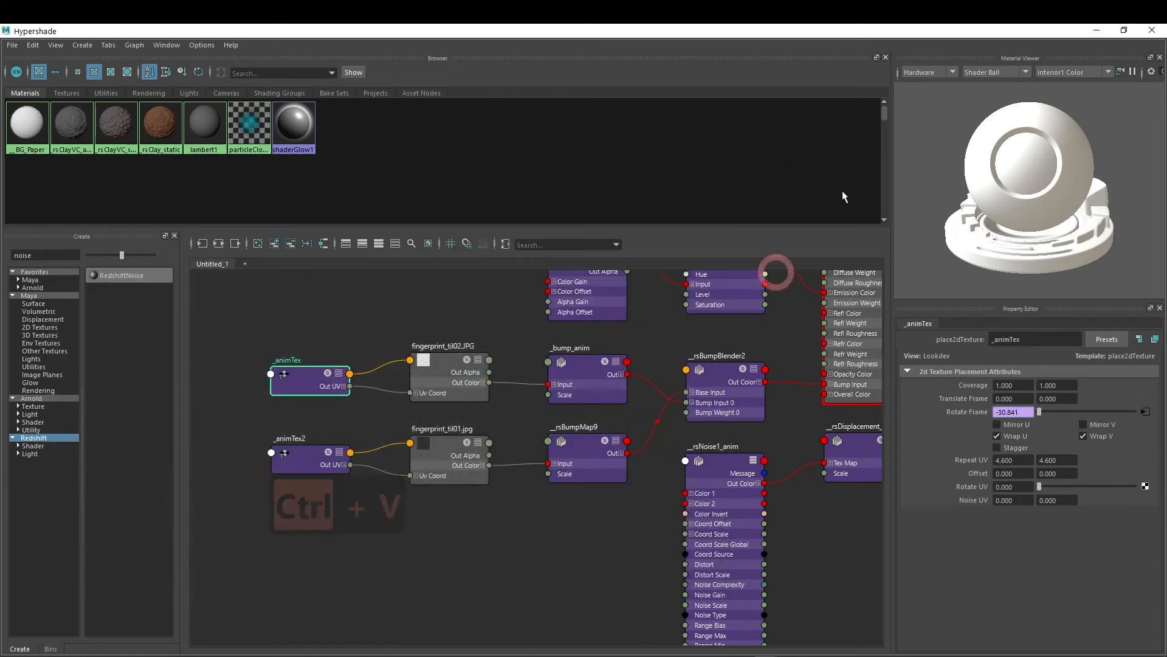
left_click(1096, 30)
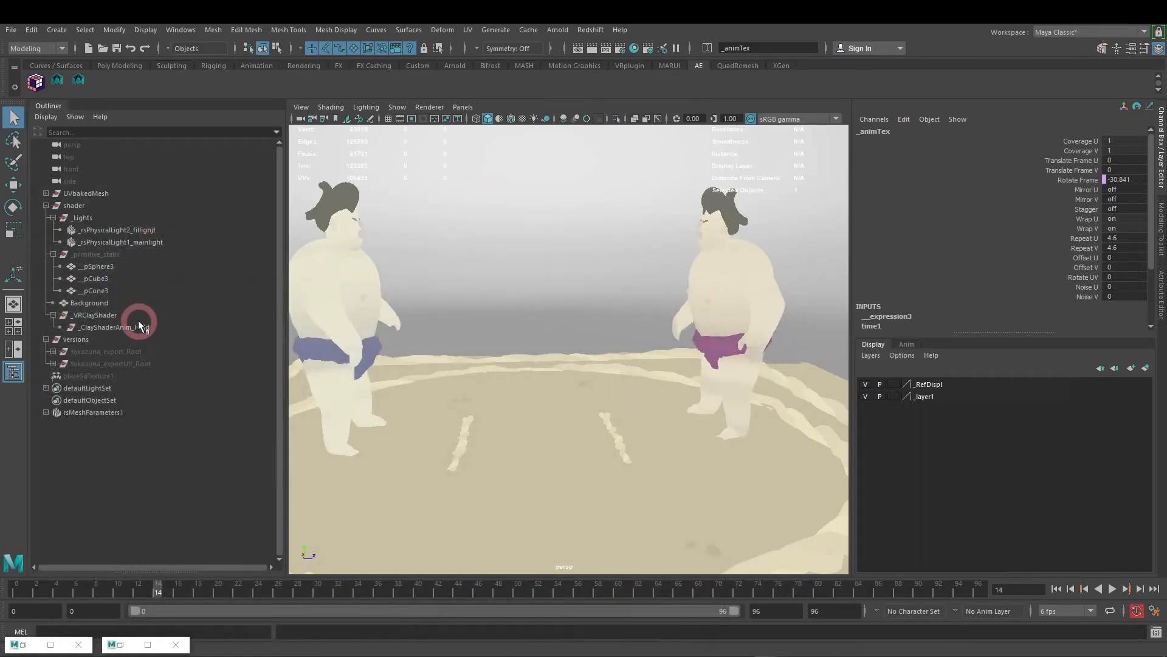
left_click(124, 327)
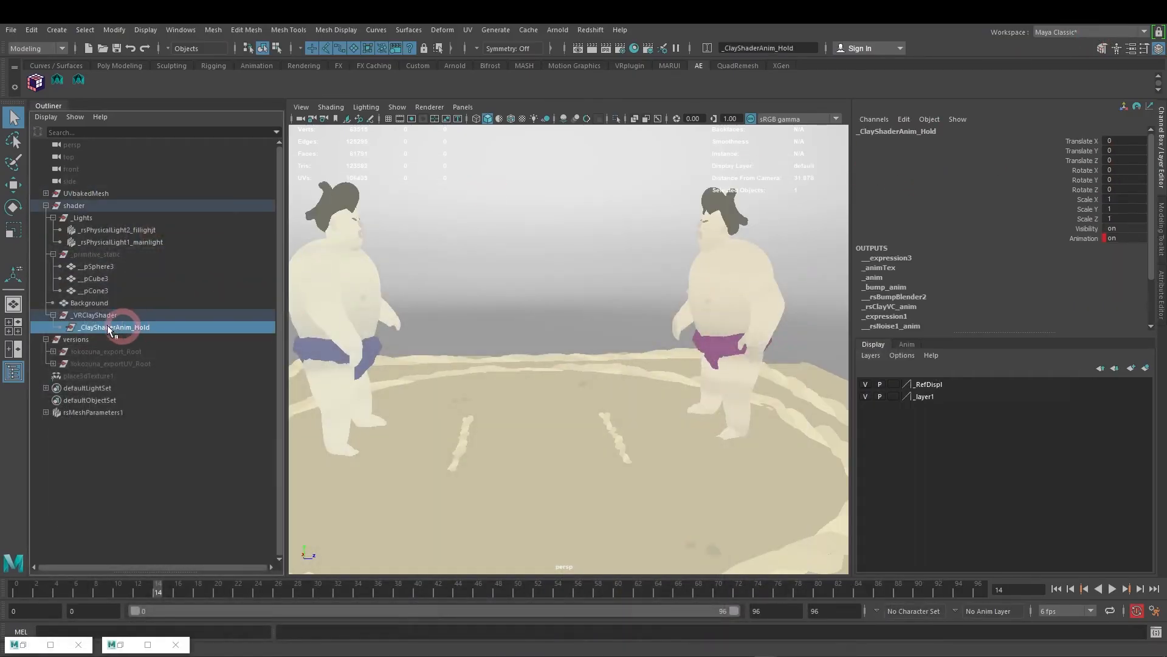
left_click(1092, 241)
left_click(1098, 240)
Step: Return to the maximized Hypershade and select the __rsNoise1_anim node that feeds __rsDisplacement_anim
left_click(51, 644)
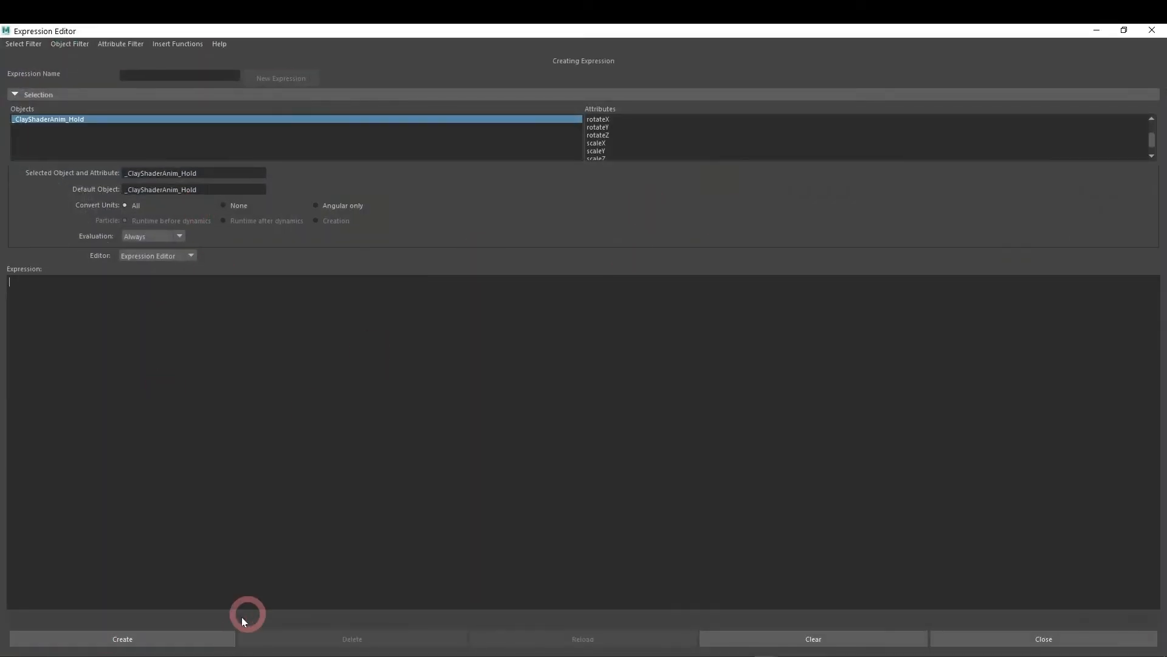
left_click(1123, 30)
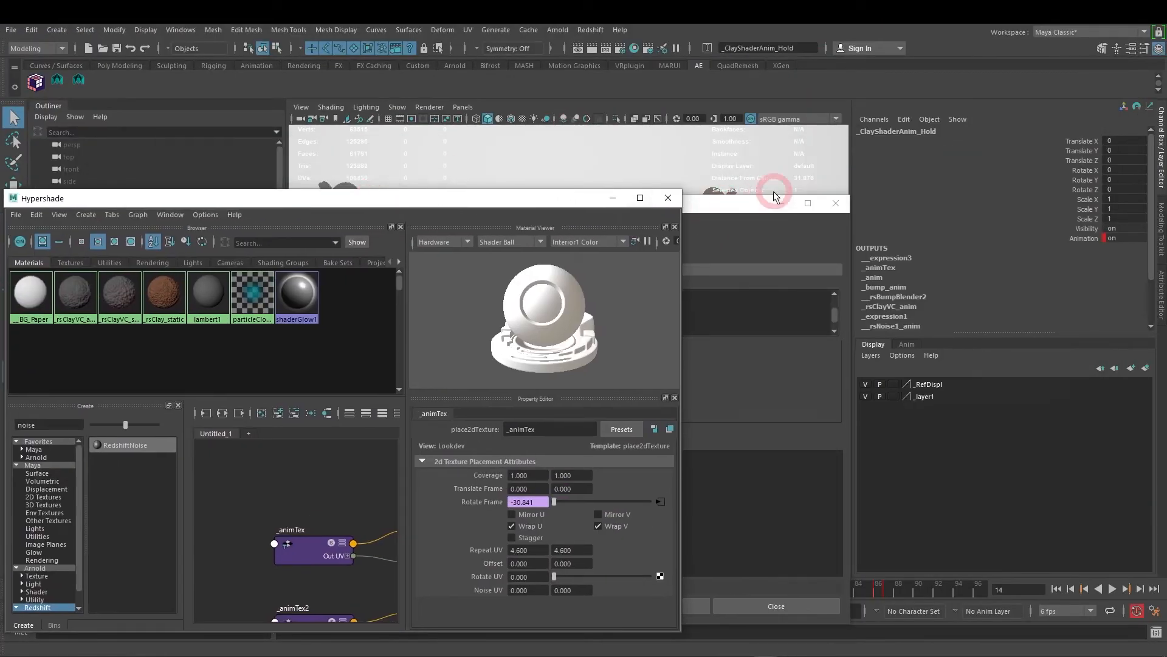
left_click(774, 202)
left_click(640, 197)
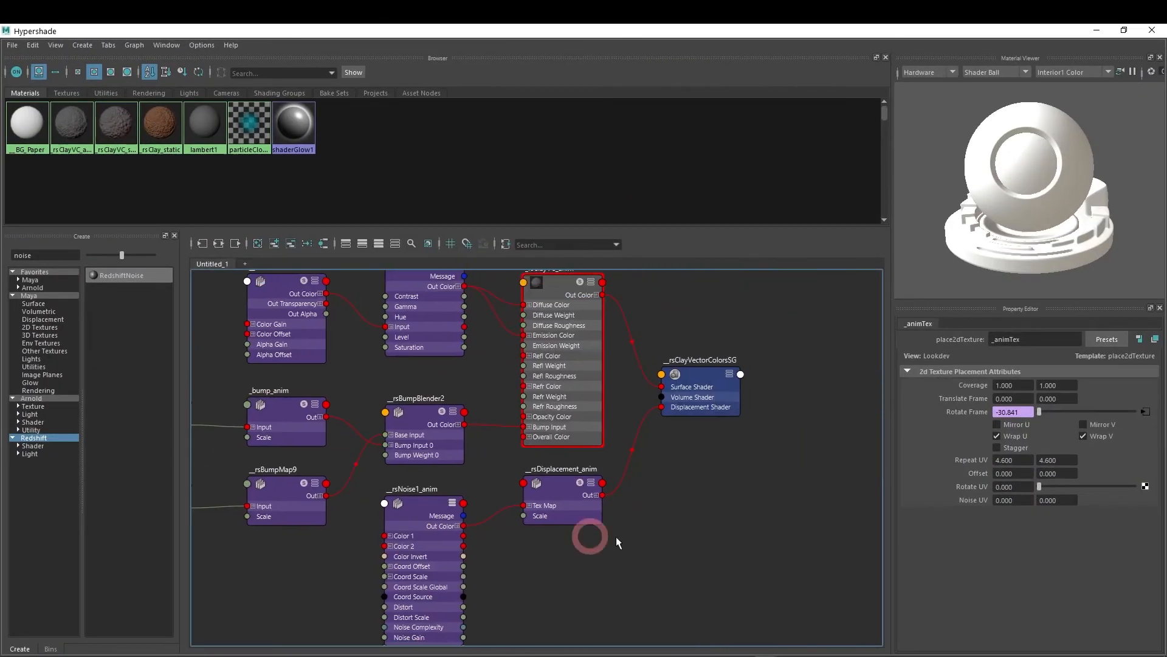
middle_click_drag(693, 506, 643, 373, "alt")
left_click(449, 462)
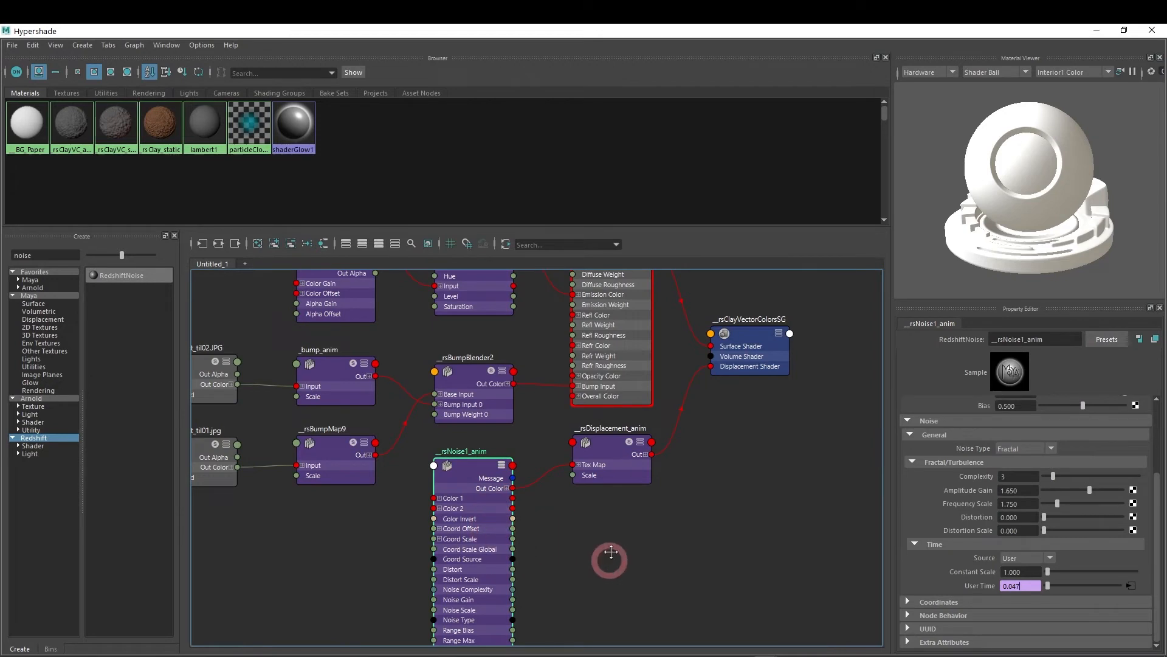
Step: Examine the color, fractal noise and time attributes of __rsNoise1_anim, especially the expression-driven User Time
middle_click_drag(609, 564, 617, 503, "alt")
left_click(990, 587)
left_click(1016, 586)
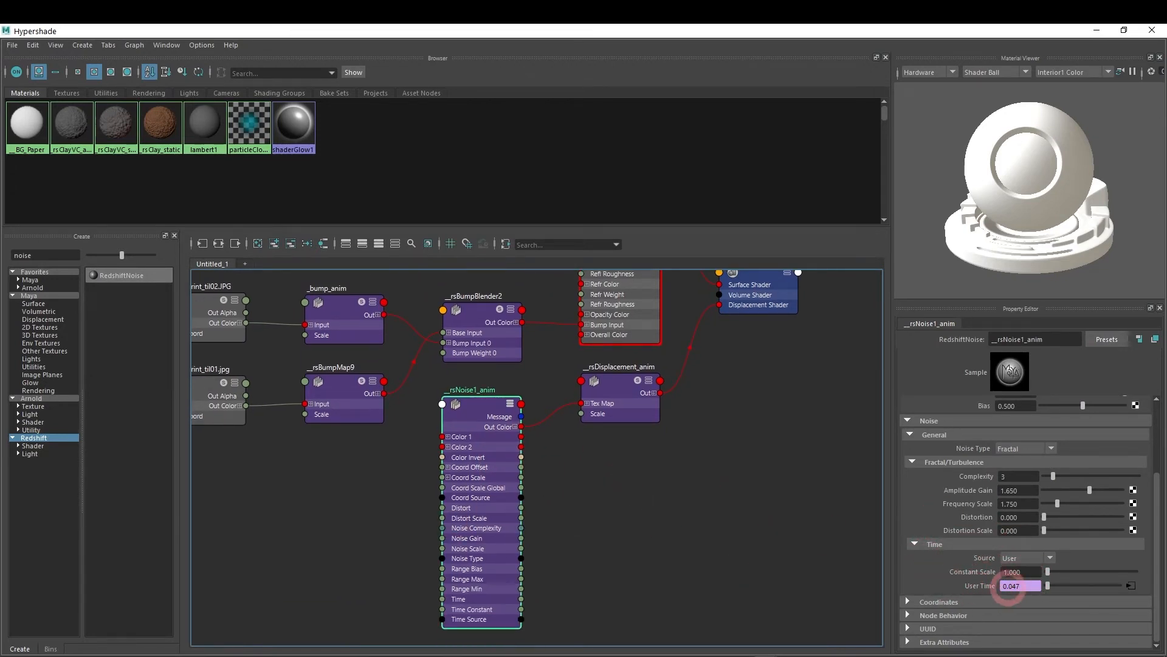
left_click(988, 588)
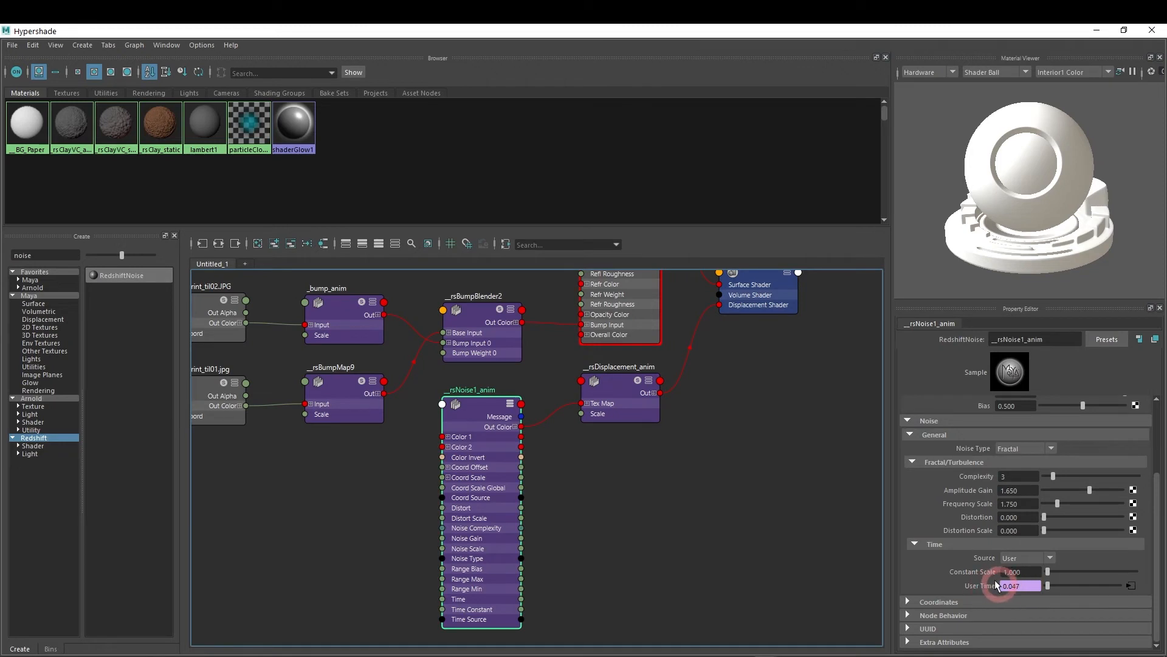
scroll(1005, 470, "up", 3)
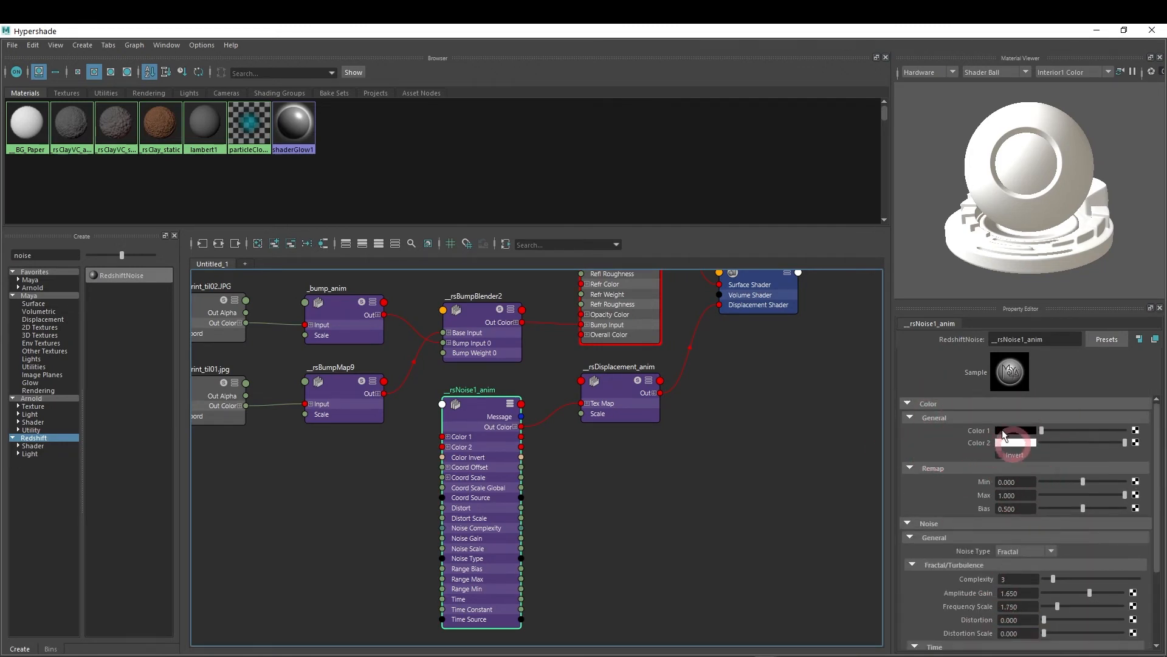
scroll(1012, 477, "down", 3)
Step: Open the User Time expression of __rsNoise1_anim, examine its noise(time*2) and _ClayShaderAnim_Hold.Animation terms, and return to the scene view
right_click(1018, 586)
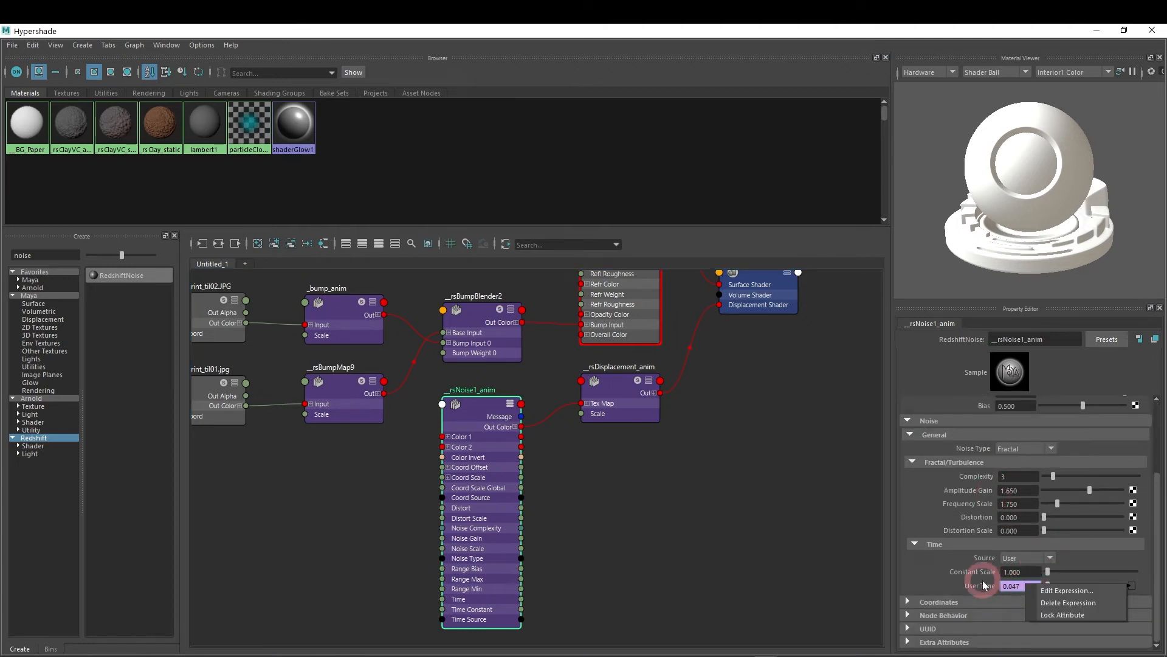
left_click(1070, 590)
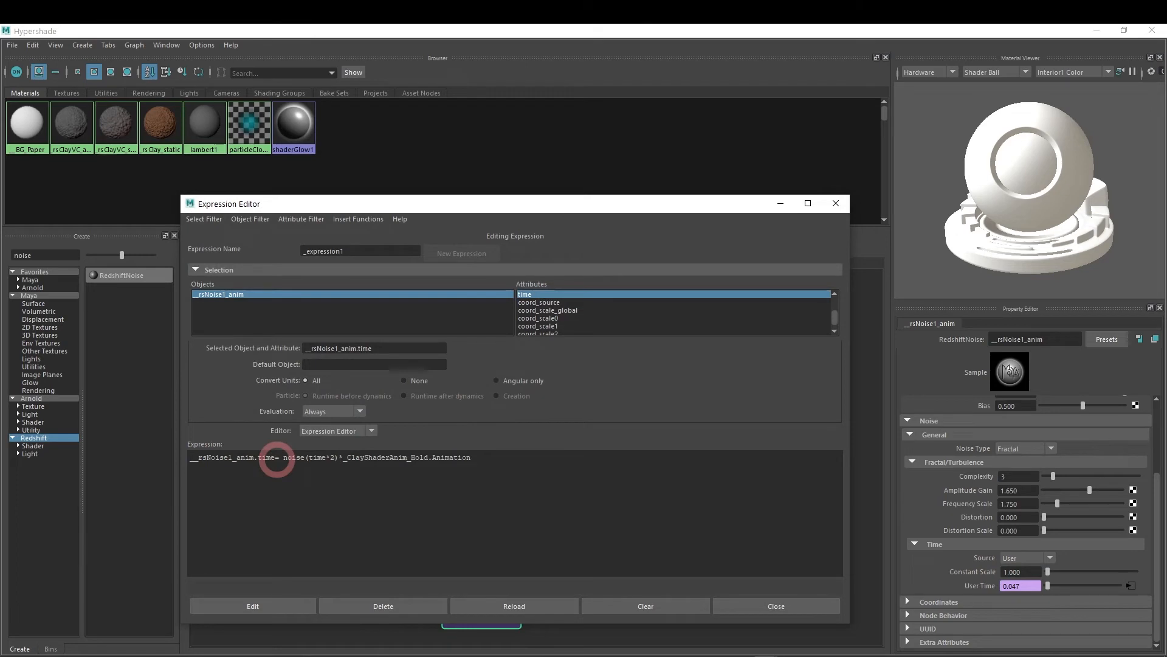
double_click(268, 457)
left_click_drag(292, 460, 385, 457)
left_click_drag(483, 459, 353, 455)
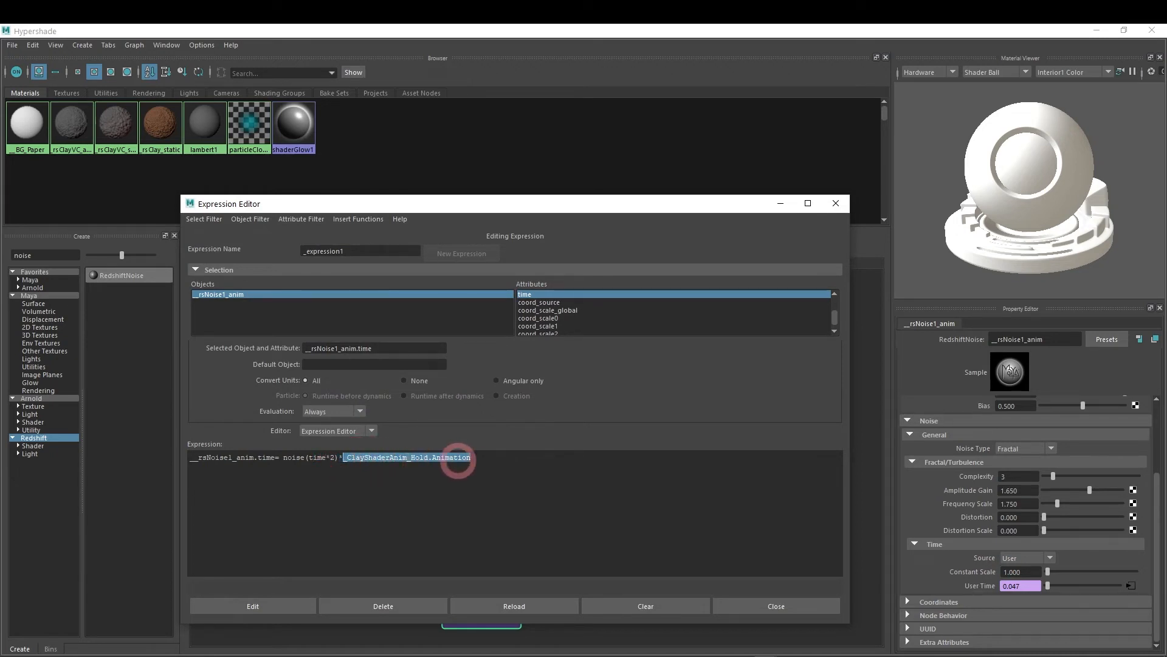
left_click(475, 460)
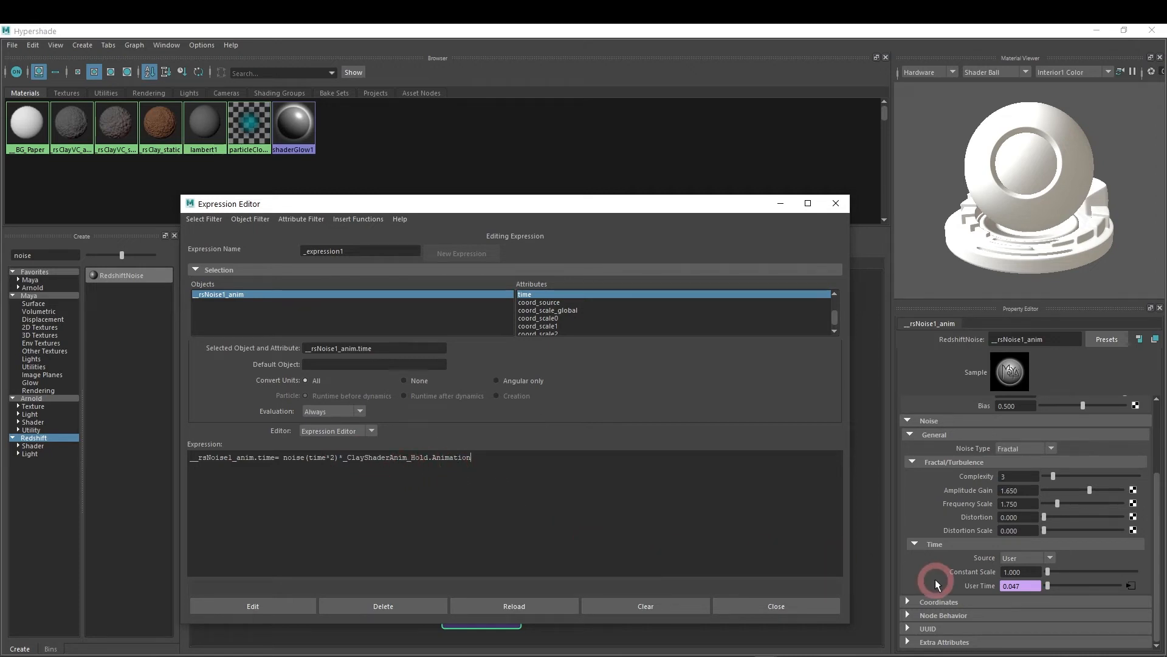
left_click(836, 203)
left_click(1111, 54)
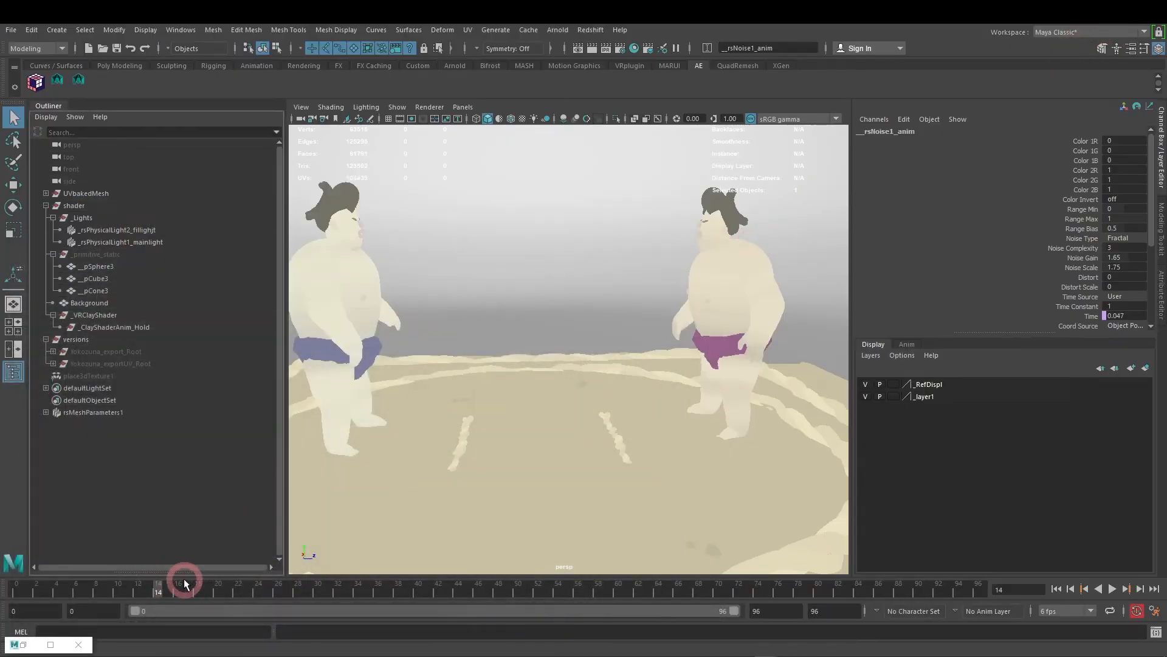
left_click(50, 644)
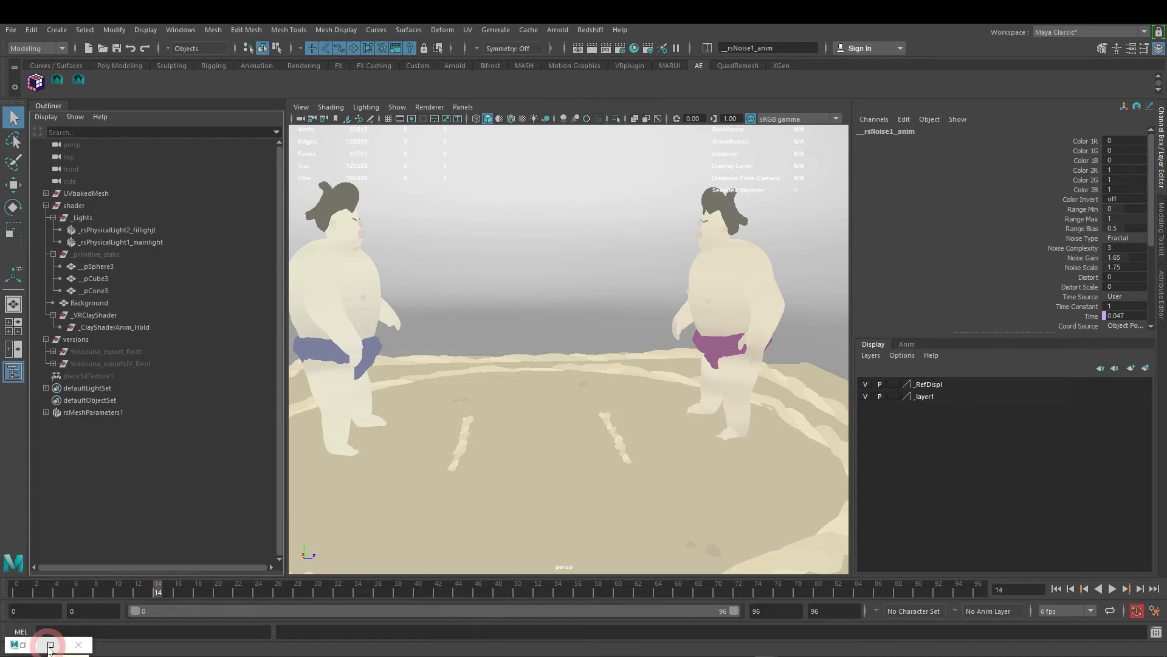
Step: Examine the sumo ring and both wrestlers in the perspective view from several angles and distances
right_click_drag(553, 331, 591, 374, "alt")
left_click_drag(625, 353, 590, 354, "alt")
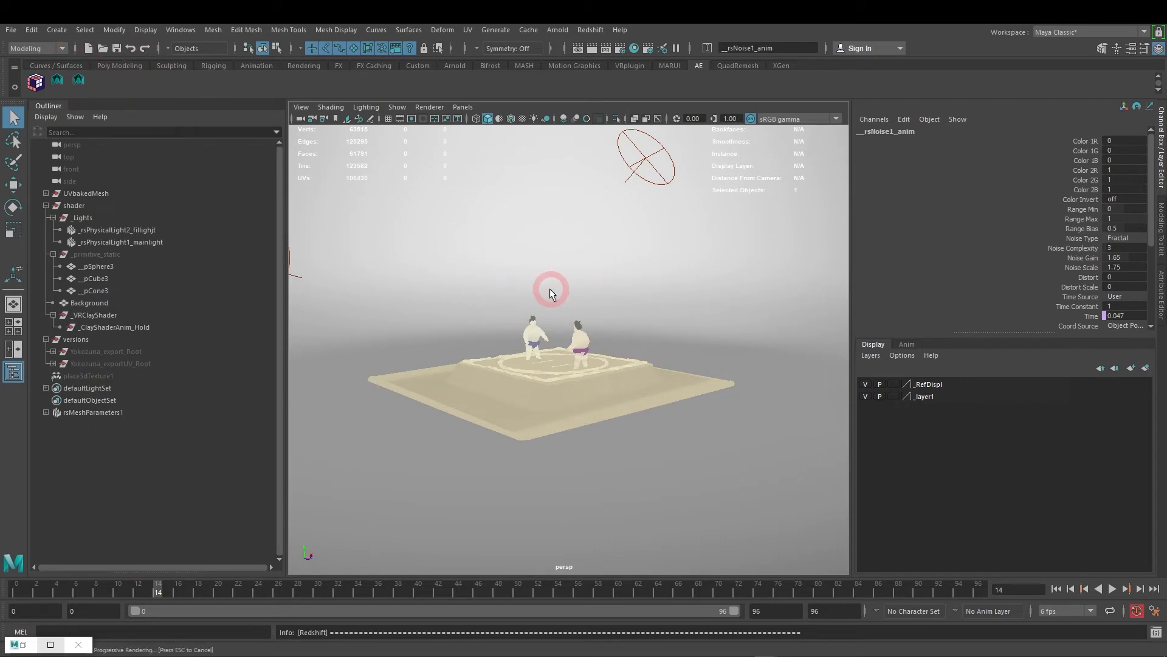
left_click_drag(557, 333, 586, 352, "alt")
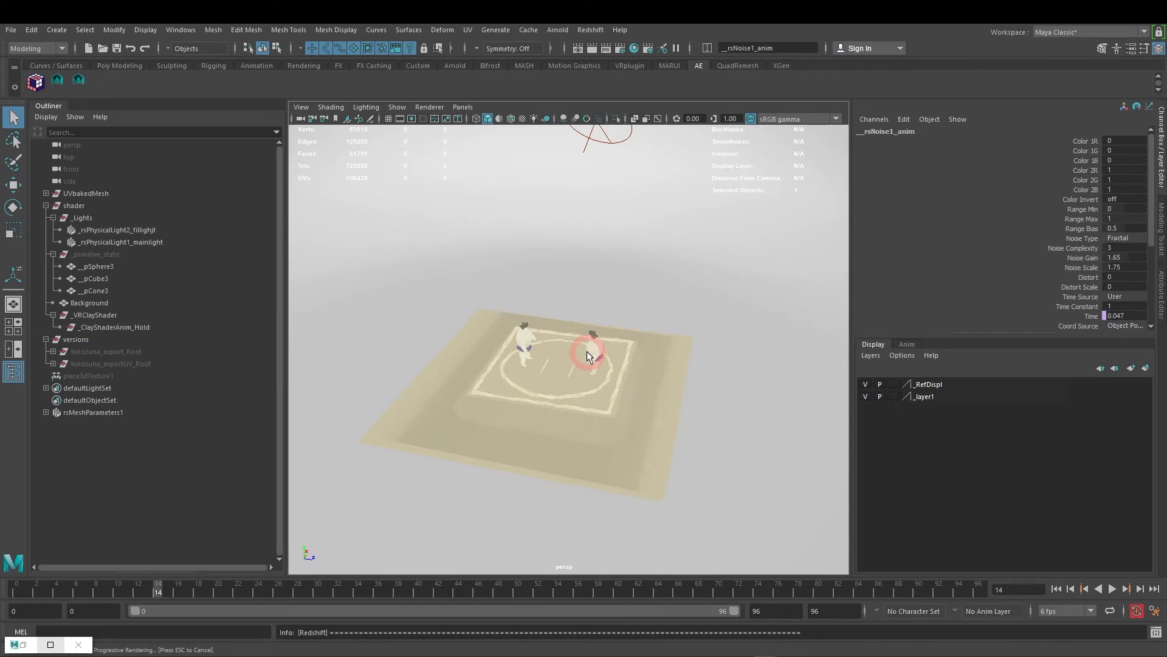
right_click_drag(633, 352, 556, 366, "alt")
mouse_move(601, 367)
left_mouse_down("alt")
mouse_move(633, 347)
mouse_move(563, 347)
mouse_move(616, 358)
left_mouse_up("alt")
right_click_drag(615, 358, 723, 394, "alt")
left_click_drag(723, 394, 666, 381, "alt")
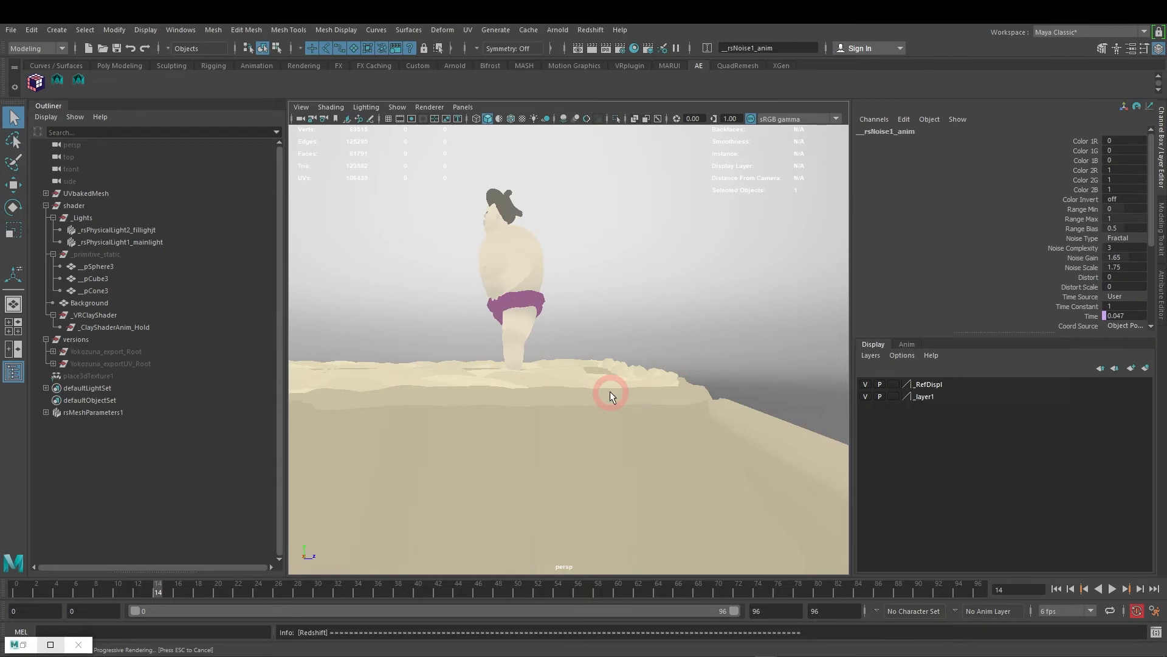
right_click_drag(595, 383, 606, 372, "alt")
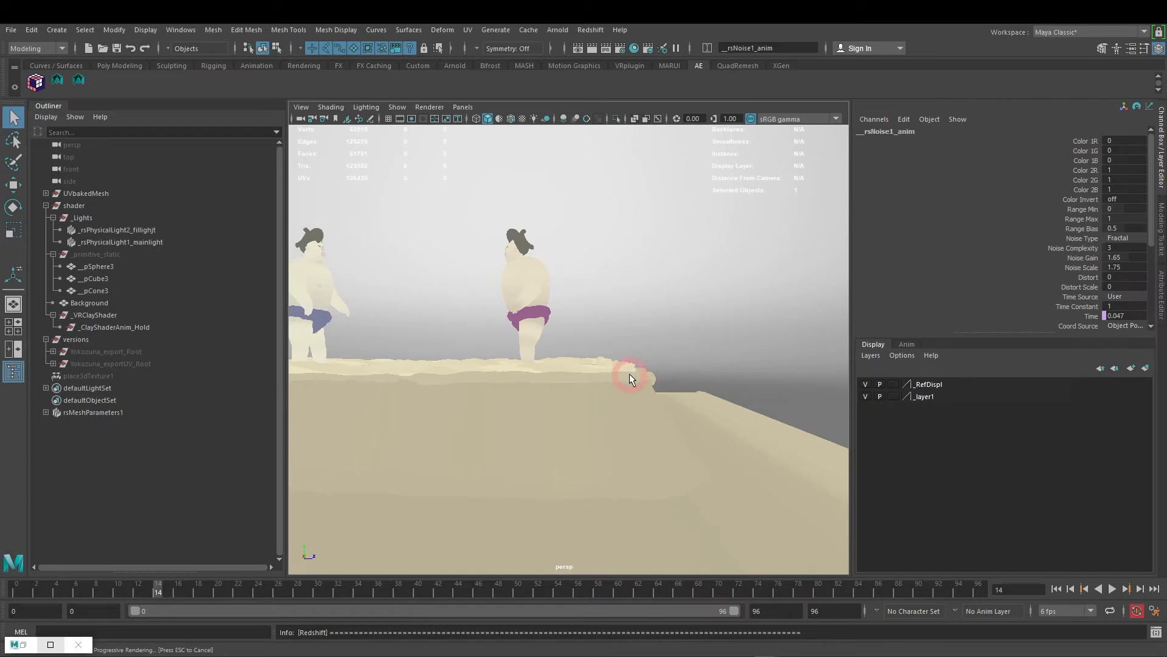
left_click_drag(618, 393, 651, 367, "alt")
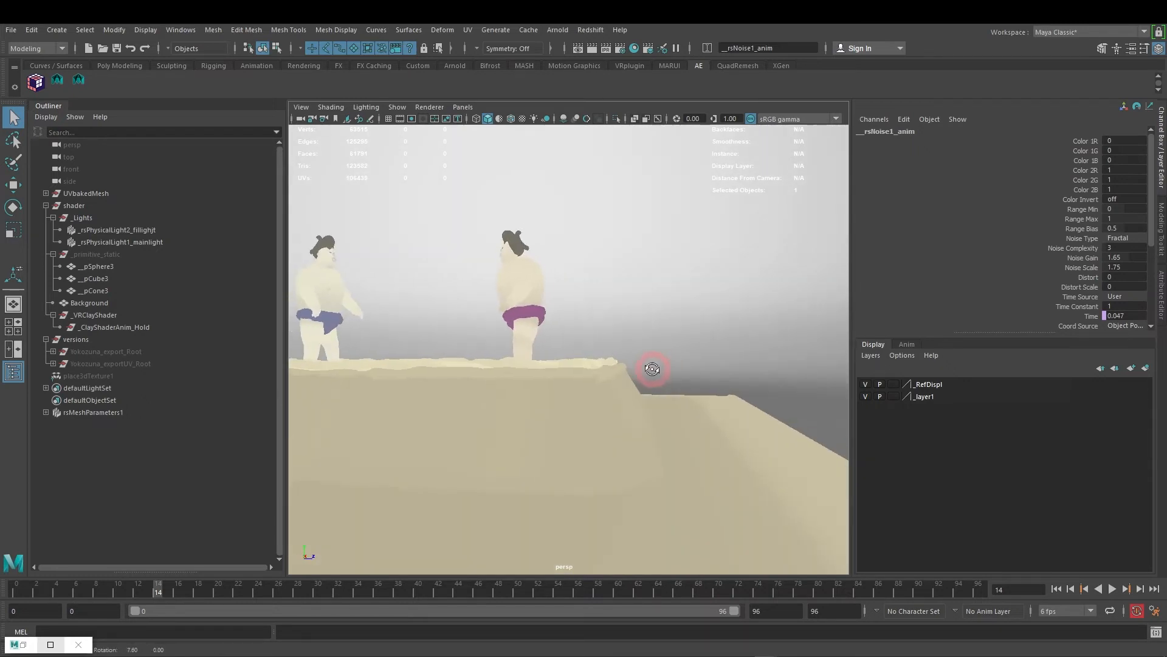
left_click_drag(568, 344, 691, 357, "alt")
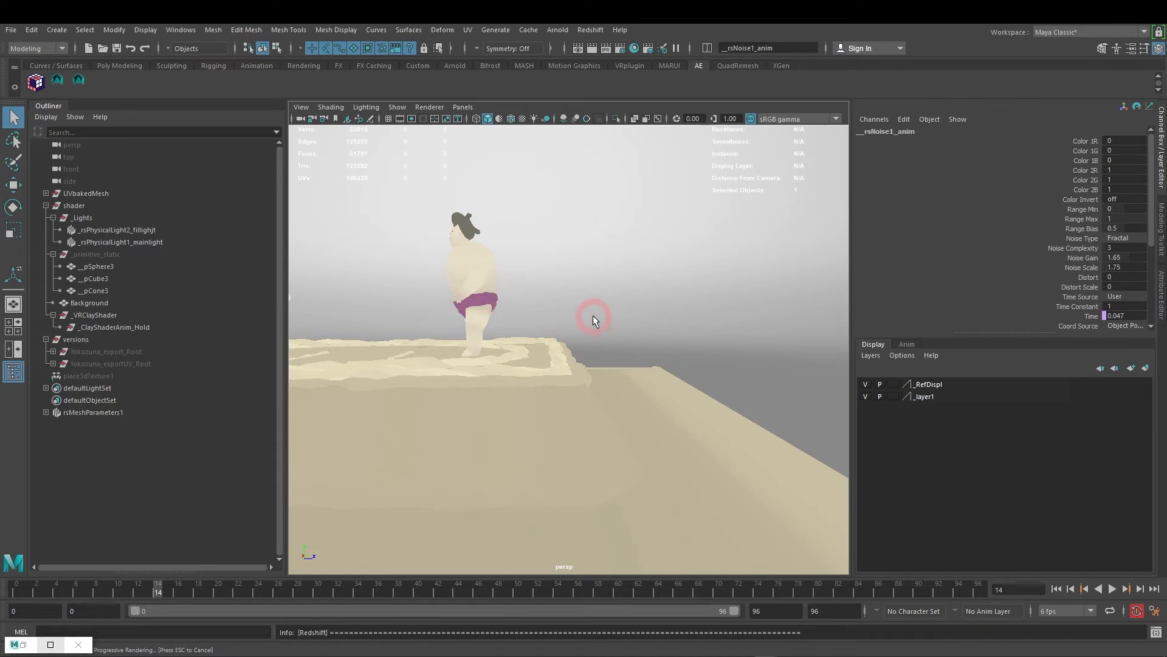
scroll(593, 315, "down", 1)
scroll(421, 334, "up", 1)
middle_click_drag(605, 360, 620, 364, "alt")
left_click_drag(608, 358, 550, 352, "alt")
middle_click_drag(708, 383, 607, 358, "alt")
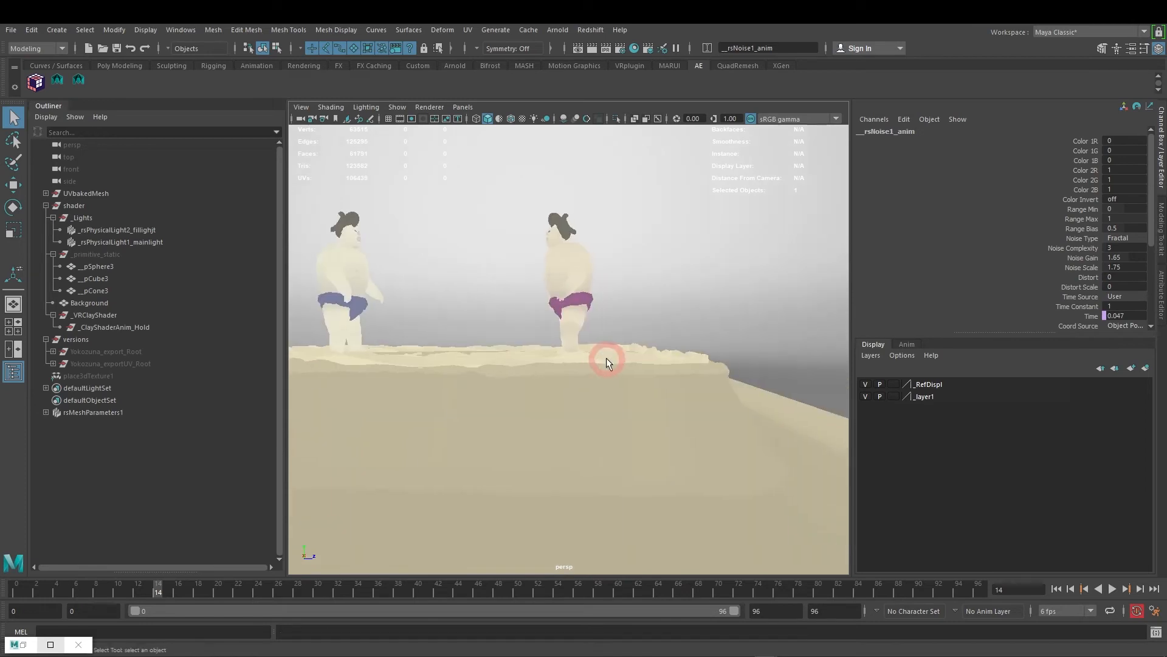
Step: Open the scene file Sumo_Yokosuna_QuillScene_09.mb without saving the changes to the current scene
left_click(11, 30)
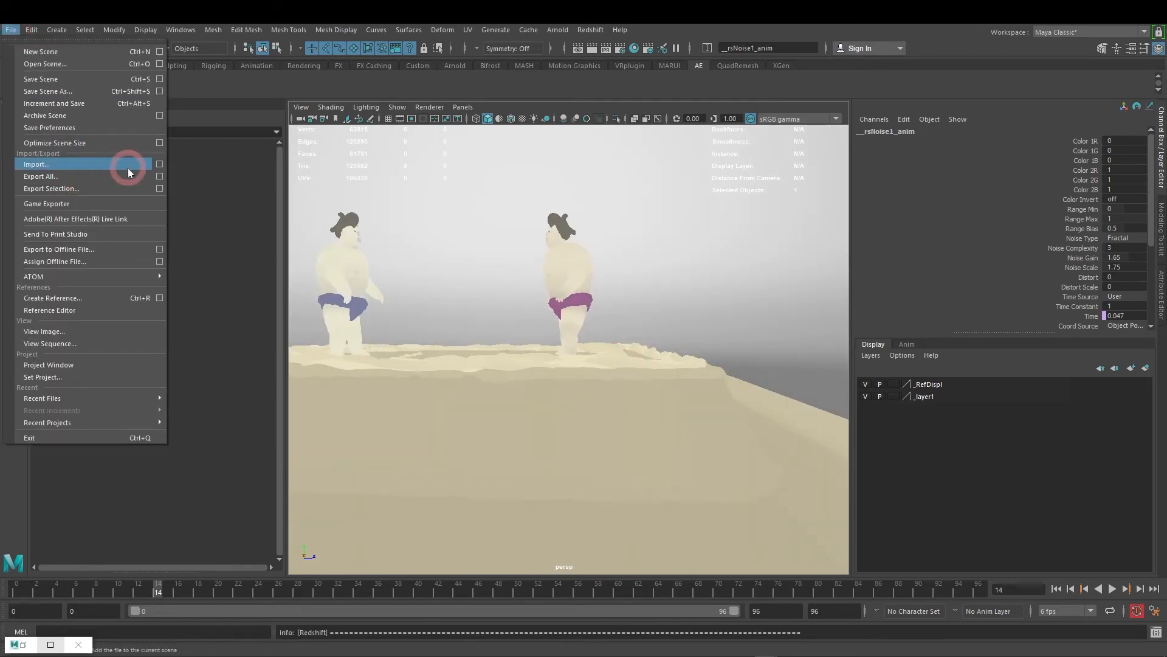
left_click(55, 70)
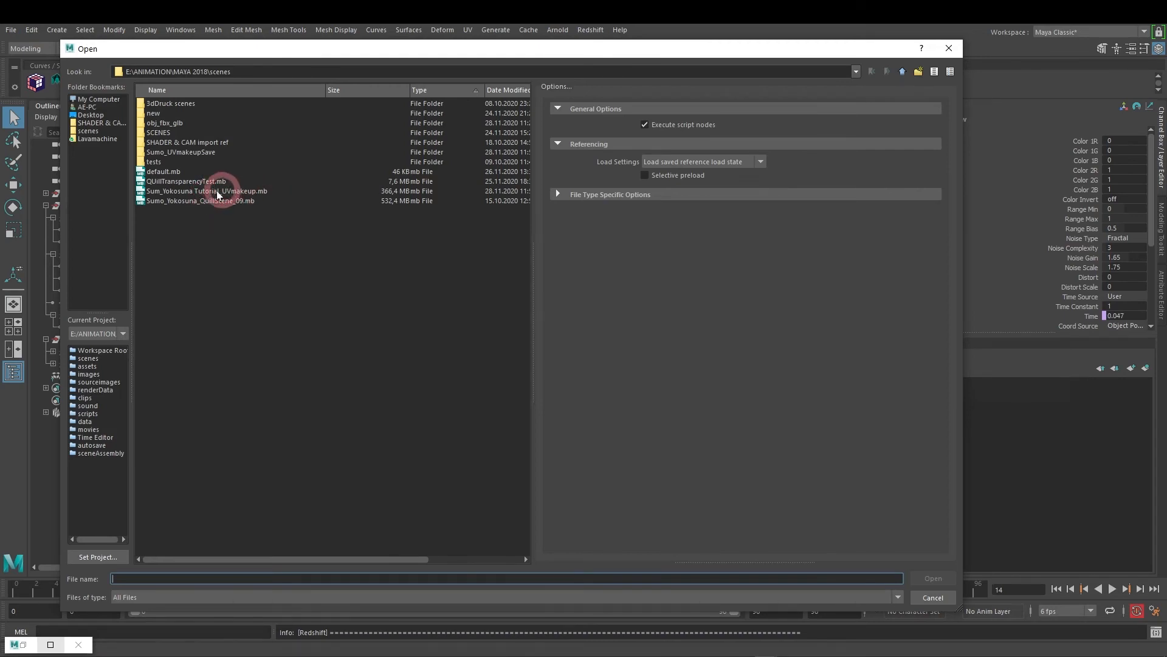
left_click(216, 202)
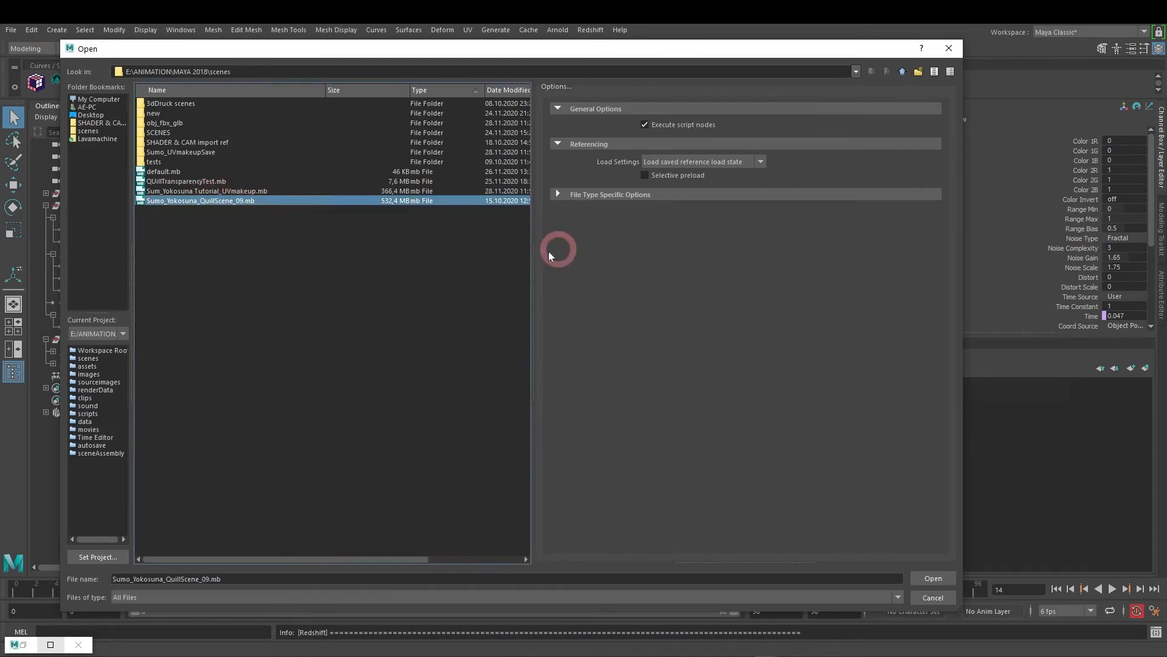
left_click(933, 578)
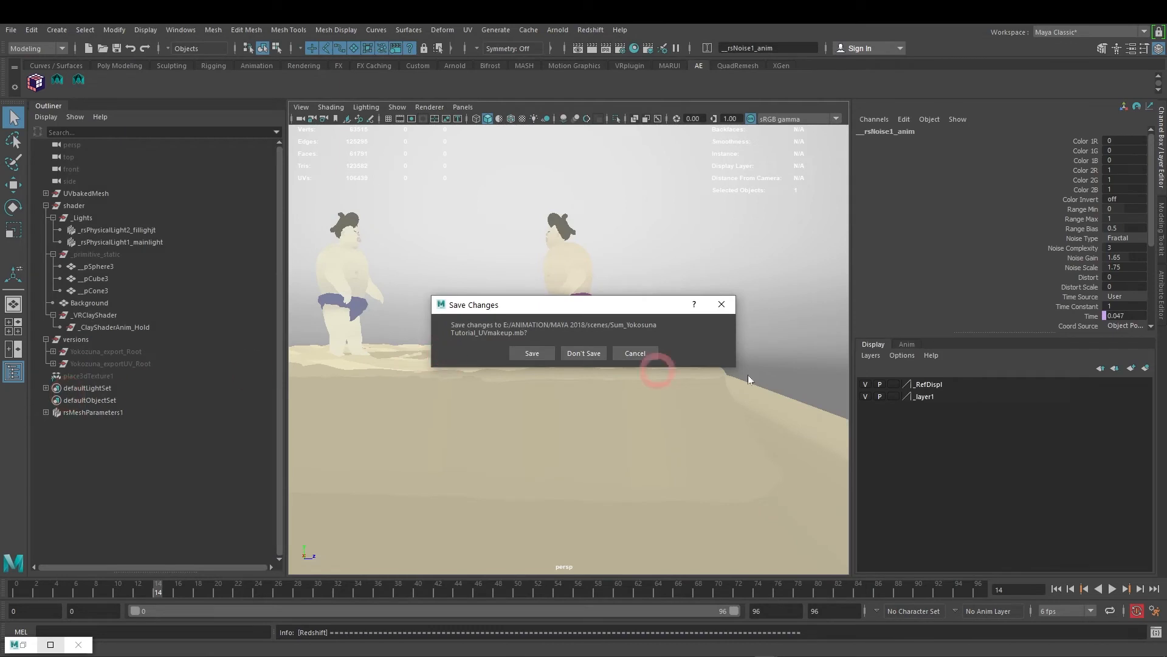
left_click(582, 353)
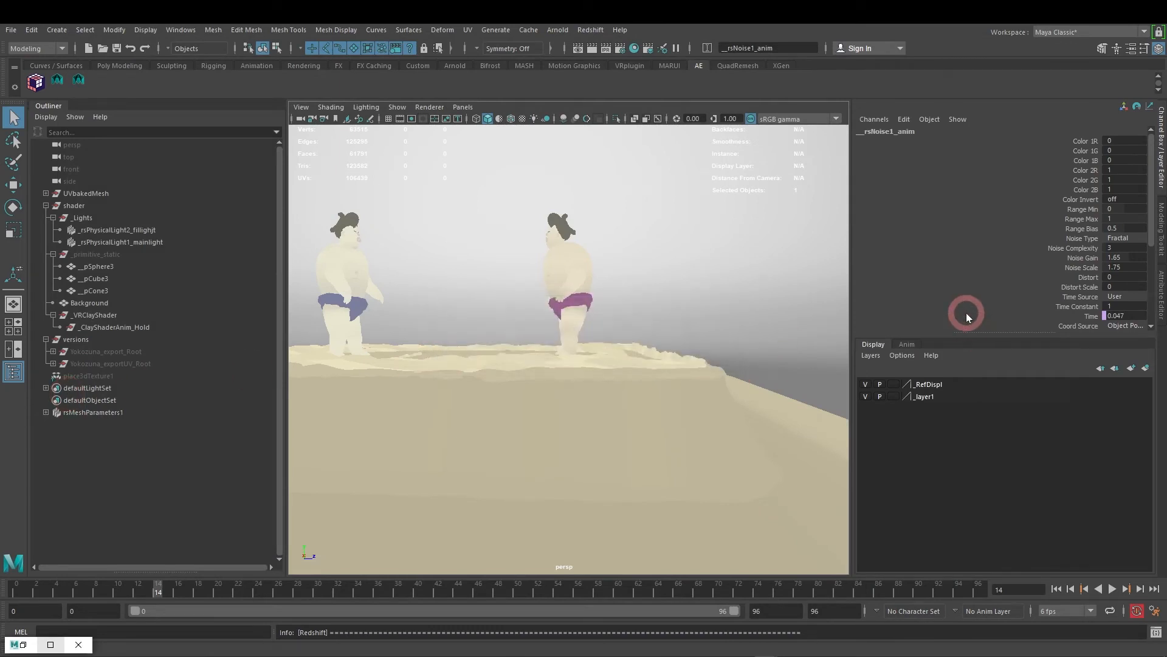
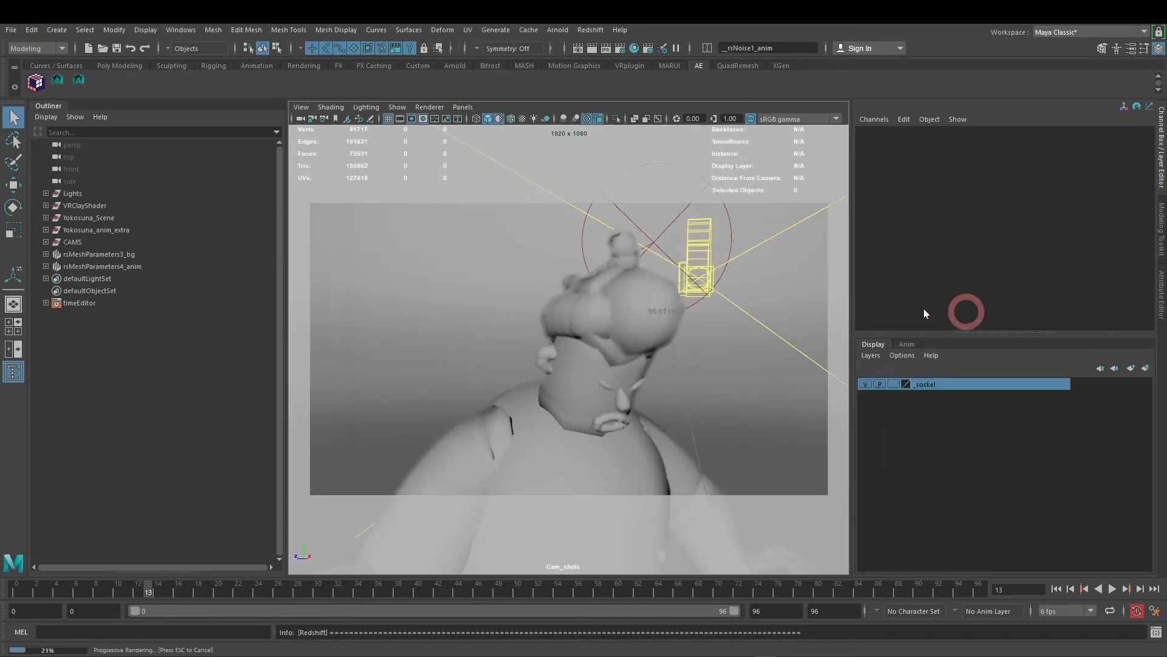
Step: Switch from the shot camera to the perspective view, show the whole ring, and move the timeline to frame 46
left_click(13, 304)
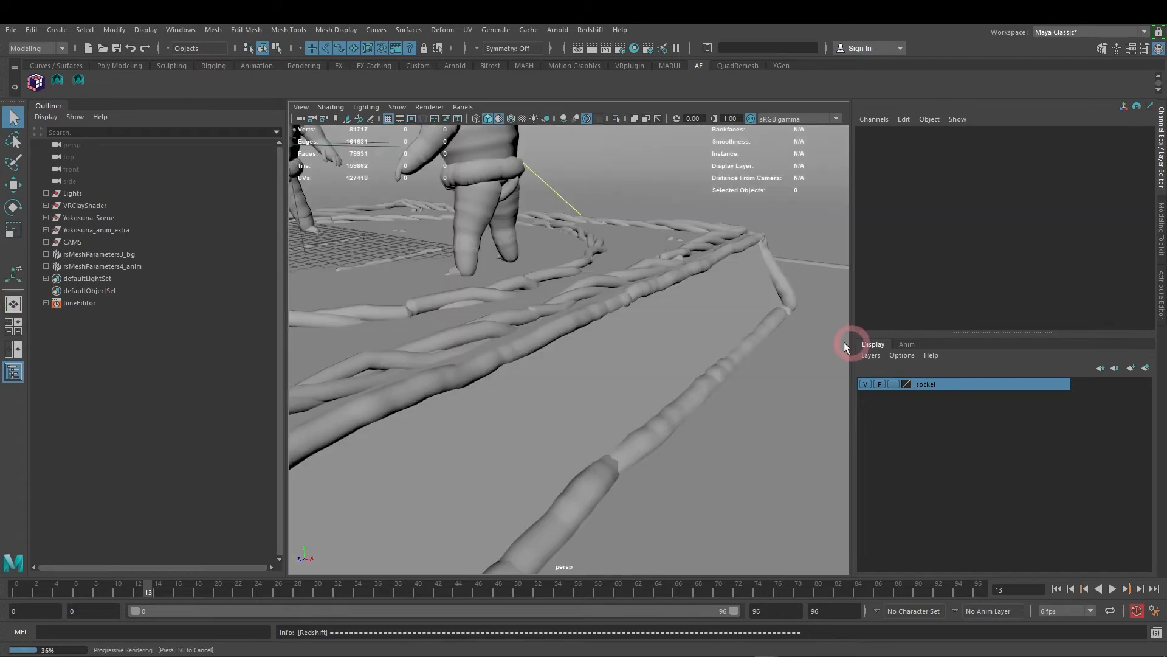
scroll(653, 362, "down", 10)
scroll(614, 385, "up", 10)
left_click_drag(605, 417, 547, 425, "alt")
scroll(653, 411, "down", 7)
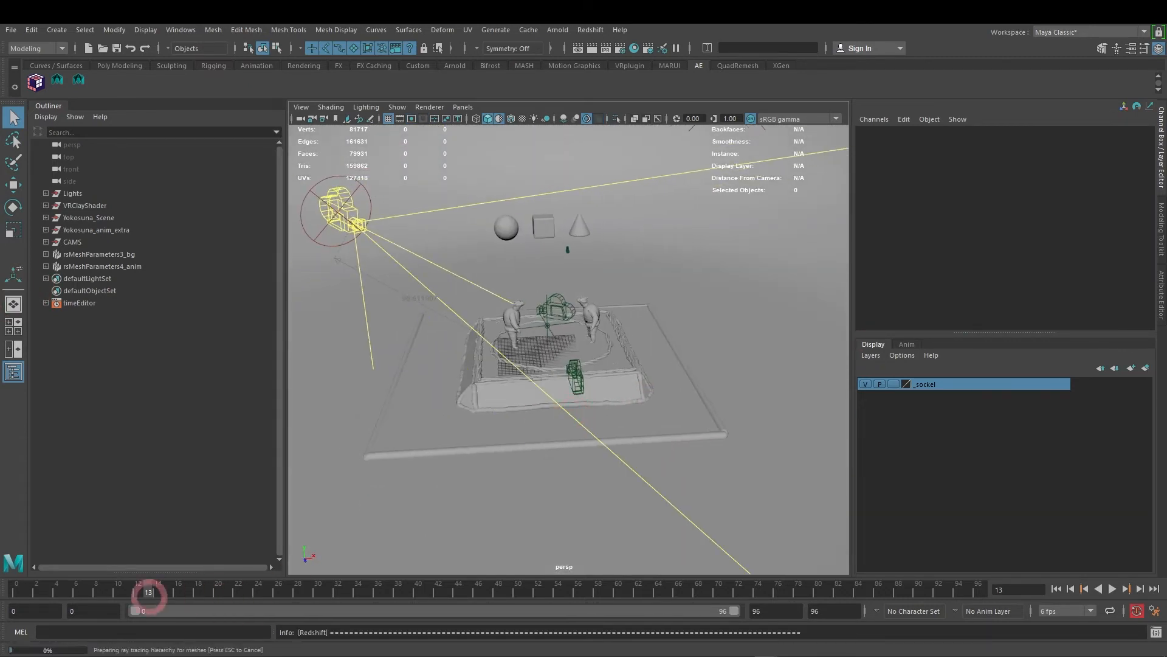
left_click_drag(91, 594, 478, 574)
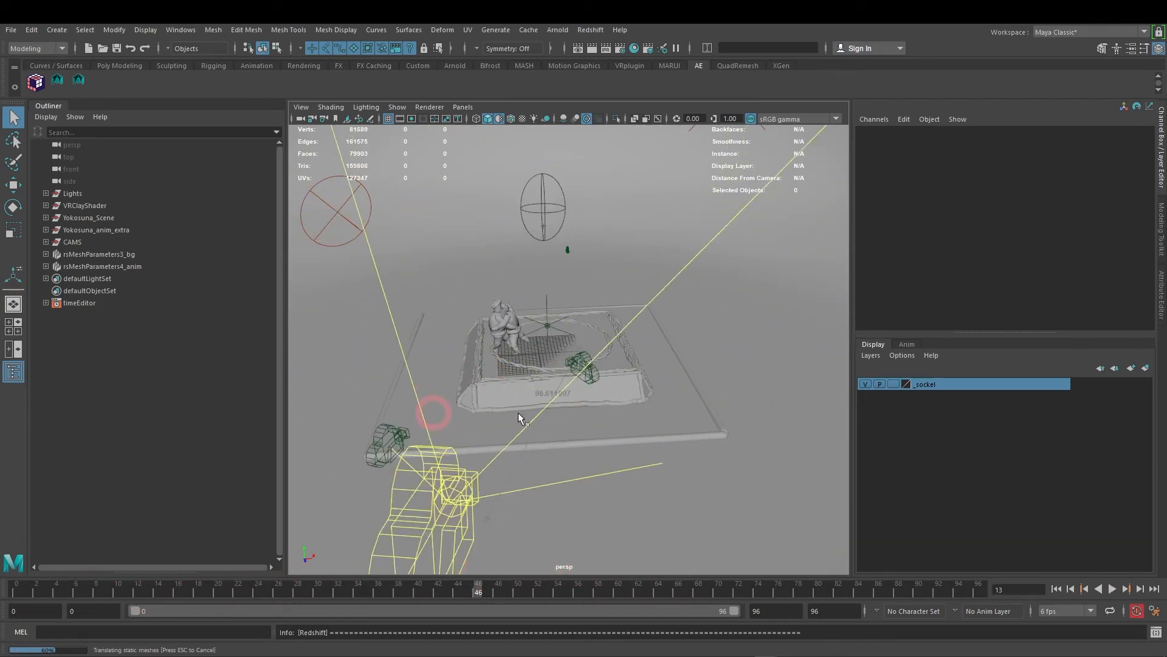
middle_click_drag(621, 411, 702, 380, "alt")
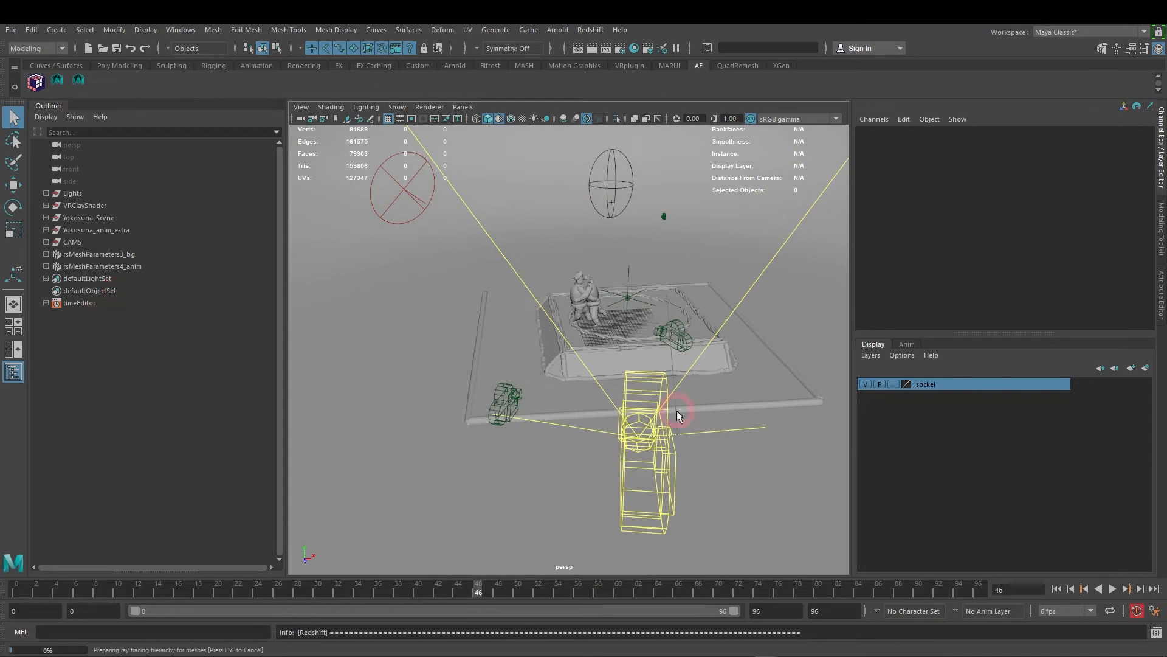
Step: Select the CAMS group and hide all the scene's cameras
left_click(670, 443)
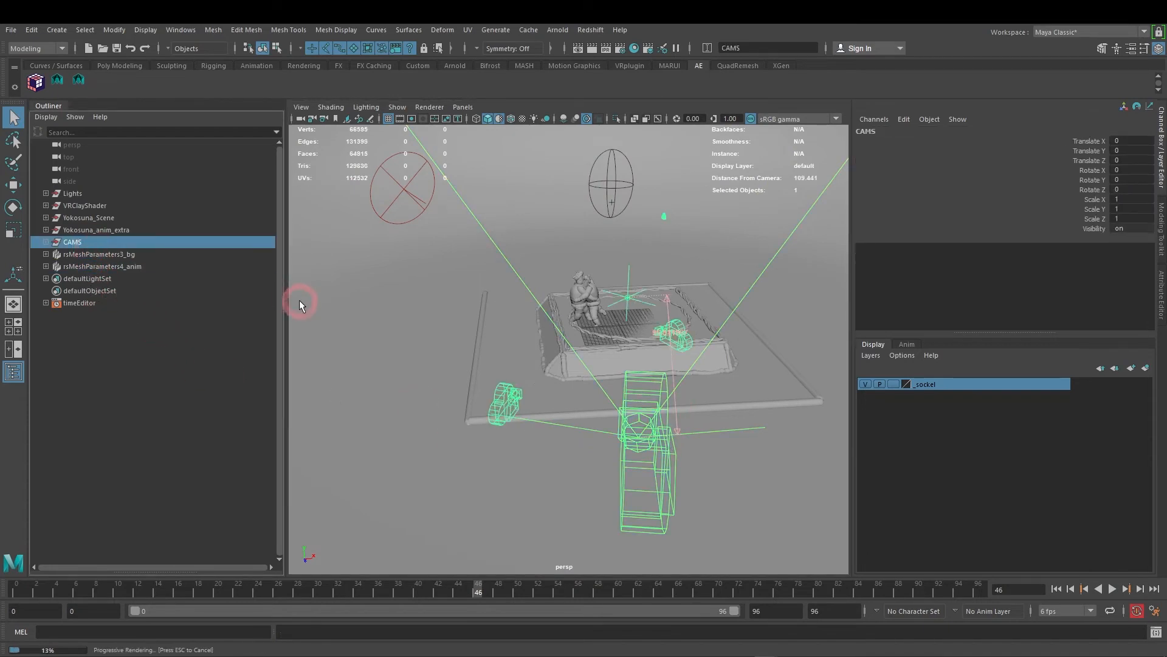
key("ctrl+h")
scroll(629, 360, "up", 3)
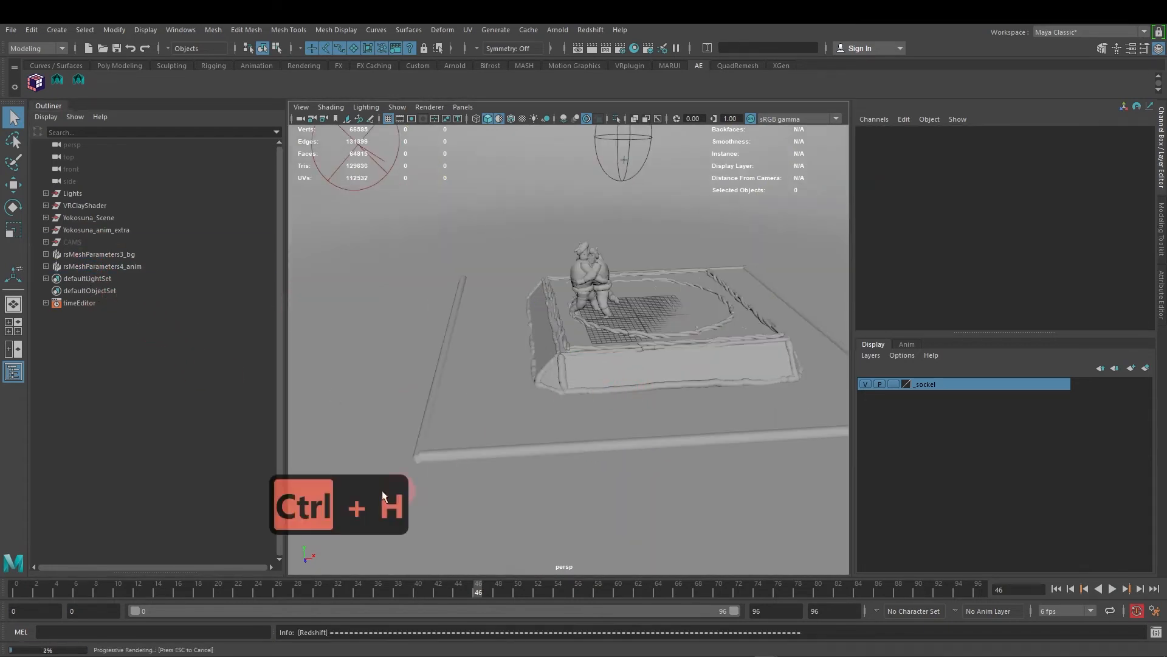
middle_click_drag(601, 350, 587, 405, "alt")
Step: Move the timeline to frame 48, then select the support rig's _mainBar beside the ring and frame it
mouse_move(159, 599)
left_mouse_down()
mouse_move(312, 584)
mouse_move(545, 593)
mouse_move(498, 593)
left_mouse_up()
left_click(402, 331)
left_click(385, 358)
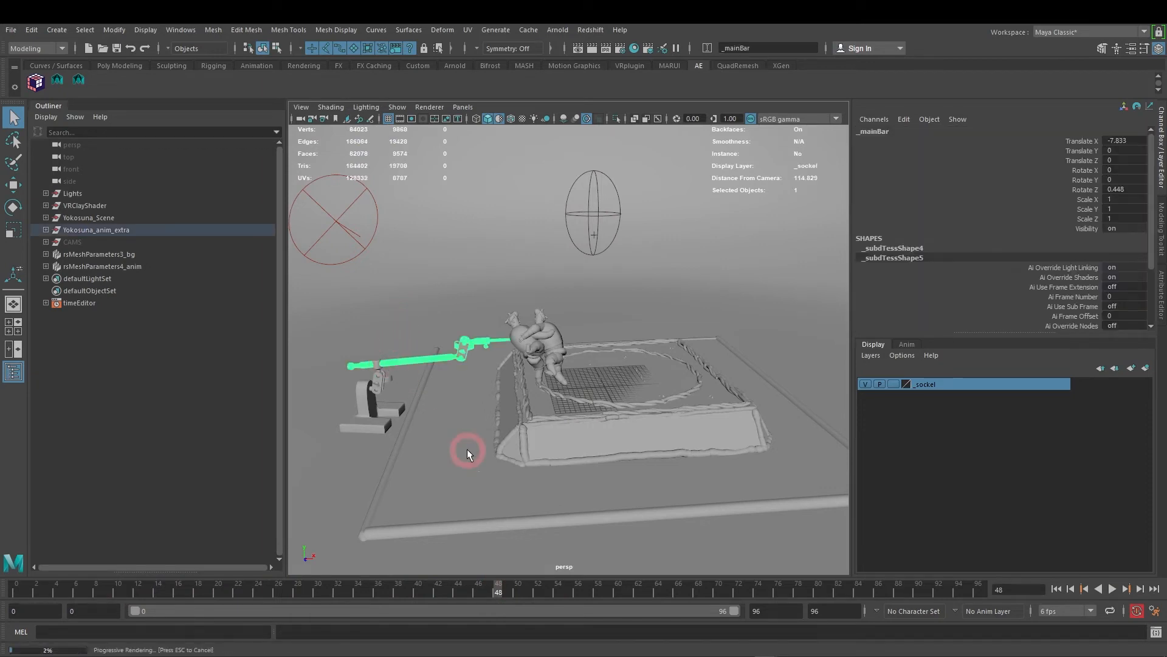
key("f")
left_click_drag(586, 438, 591, 453, "alt")
right_click_drag(591, 453, 516, 448, "alt")
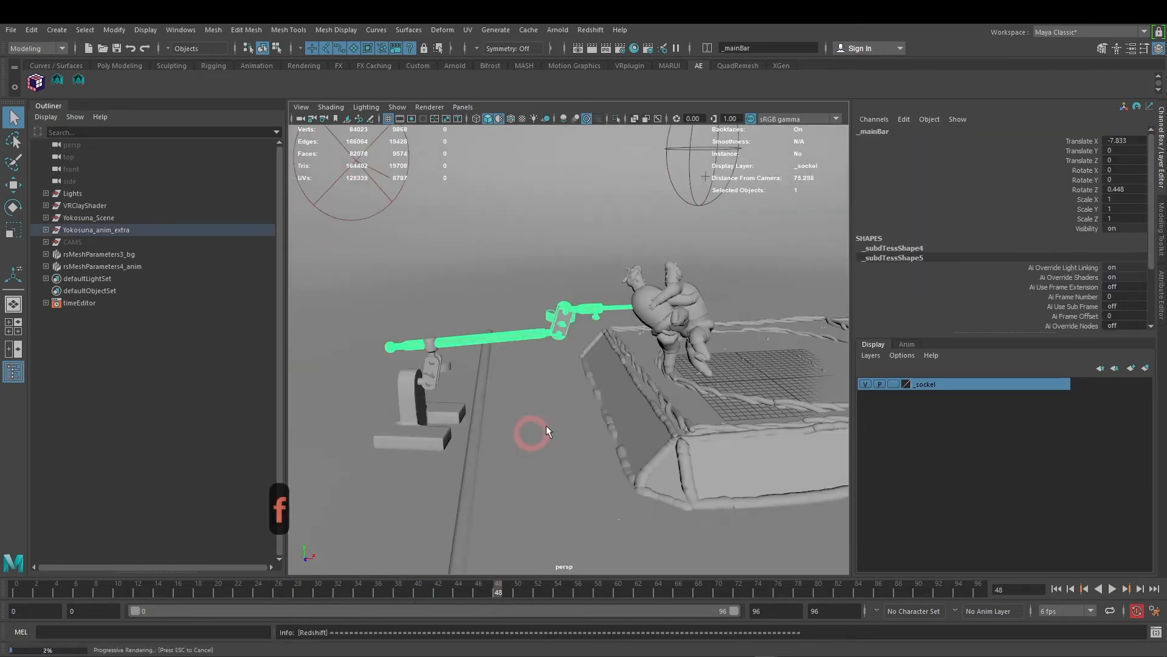
Step: Examine the support rig and wrestlers up close while moving the timeline to frame 50
left_click_drag(491, 582, 497, 587)
mouse_move(646, 402)
left_mouse_down("alt")
mouse_move(683, 386)
mouse_move(652, 385)
left_mouse_up("alt")
right_click_drag(652, 384, 598, 327, "alt")
left_click_drag(494, 593, 518, 588)
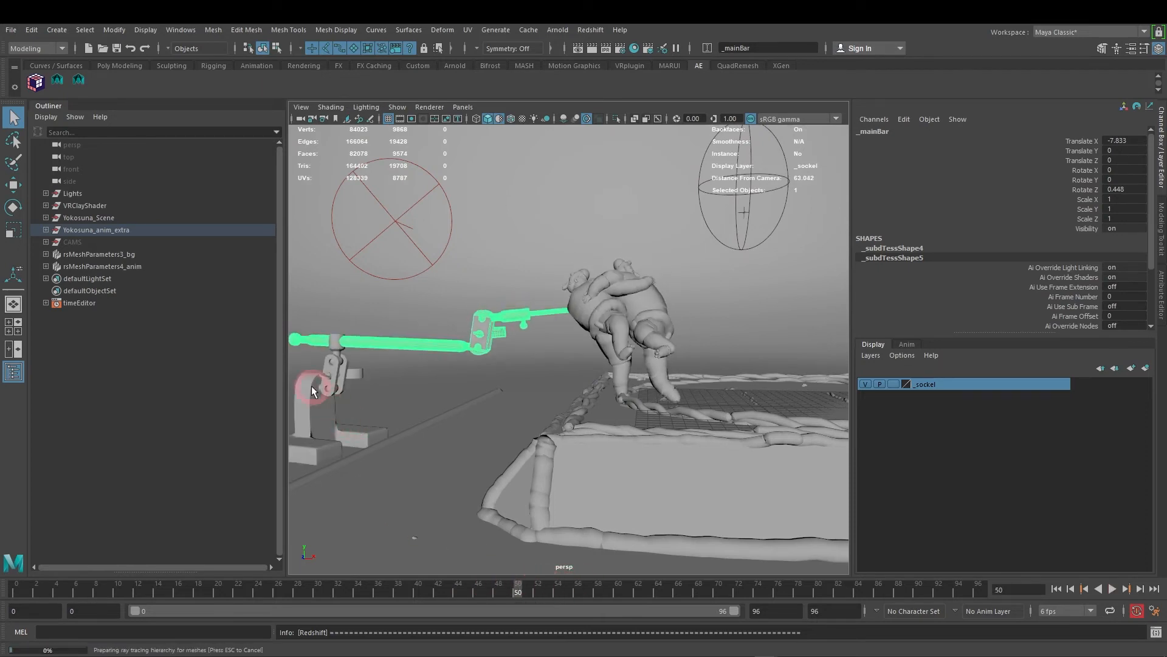
Step: Select the support rig's _Halter base and move the timeline to frame 48
left_click(335, 386)
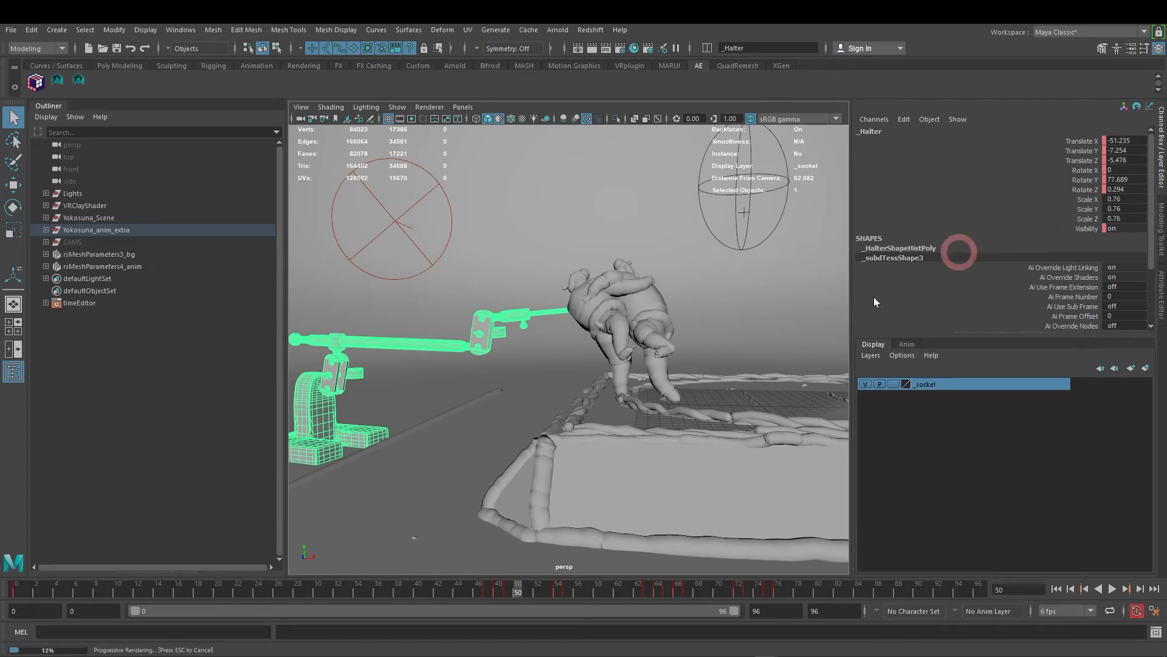
left_click_drag(502, 594, 497, 589)
left_click(1086, 214)
left_click(462, 405)
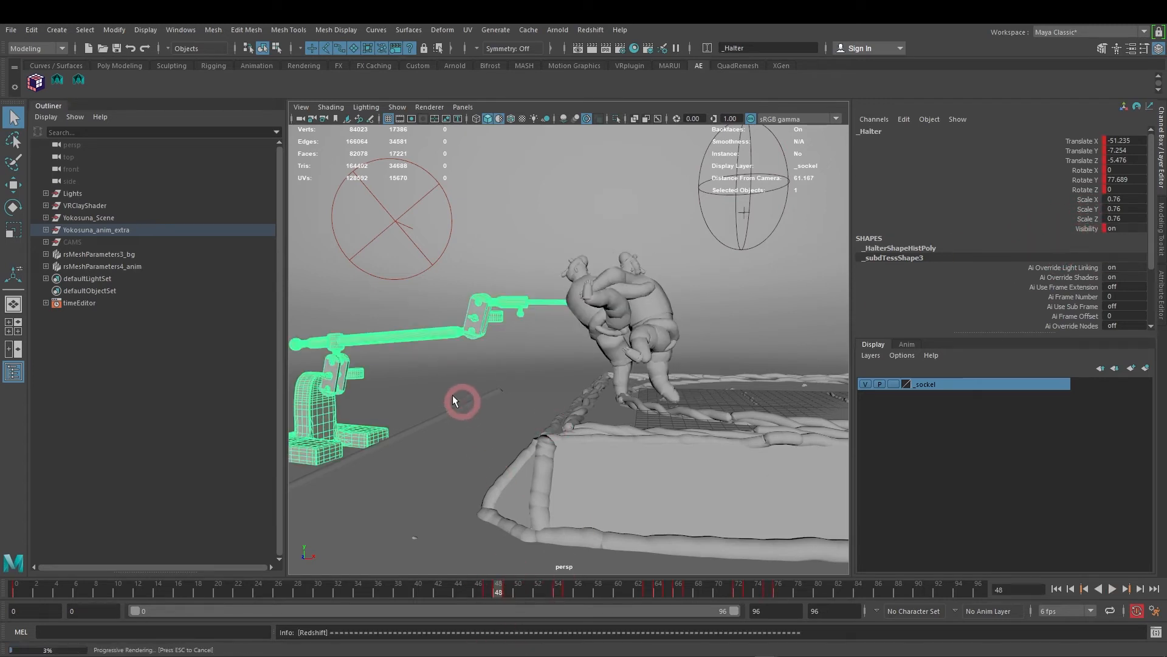
Step: Select the rig's parent group, Yokosuna_anim_extra
key("Up")
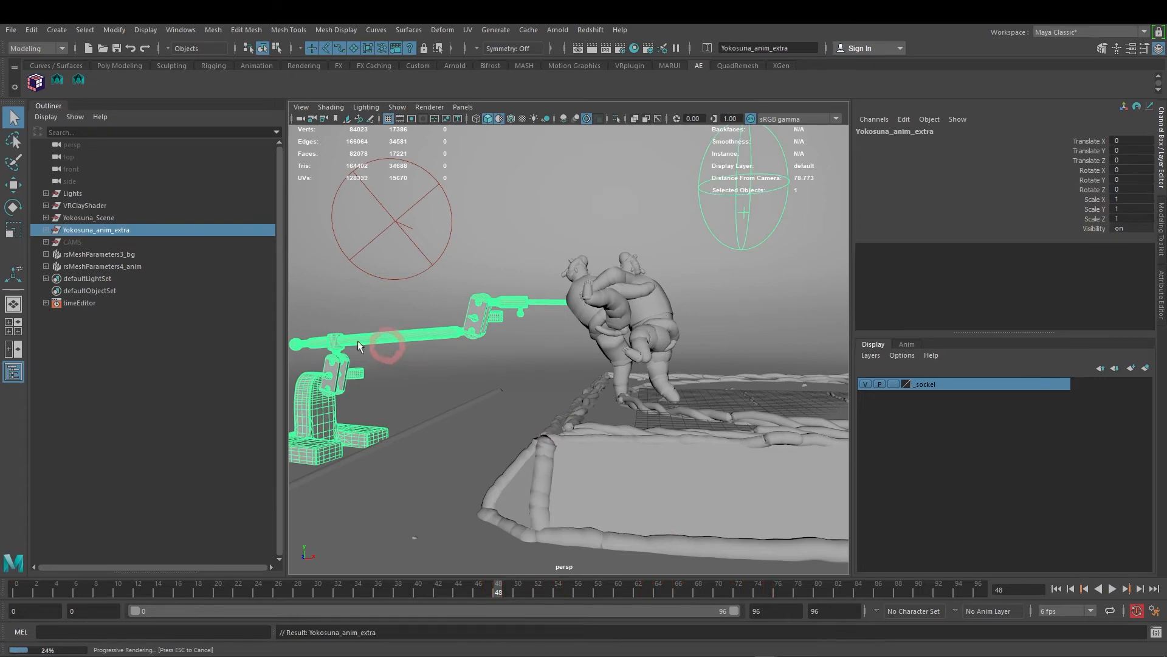
key("g")
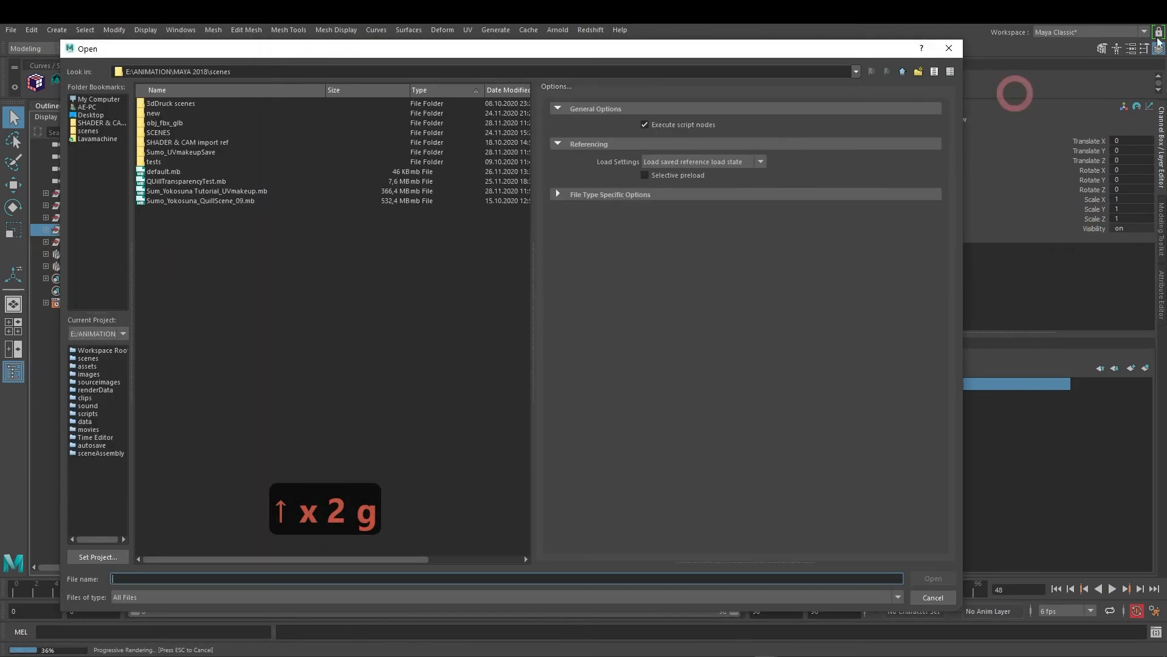
left_click(948, 52)
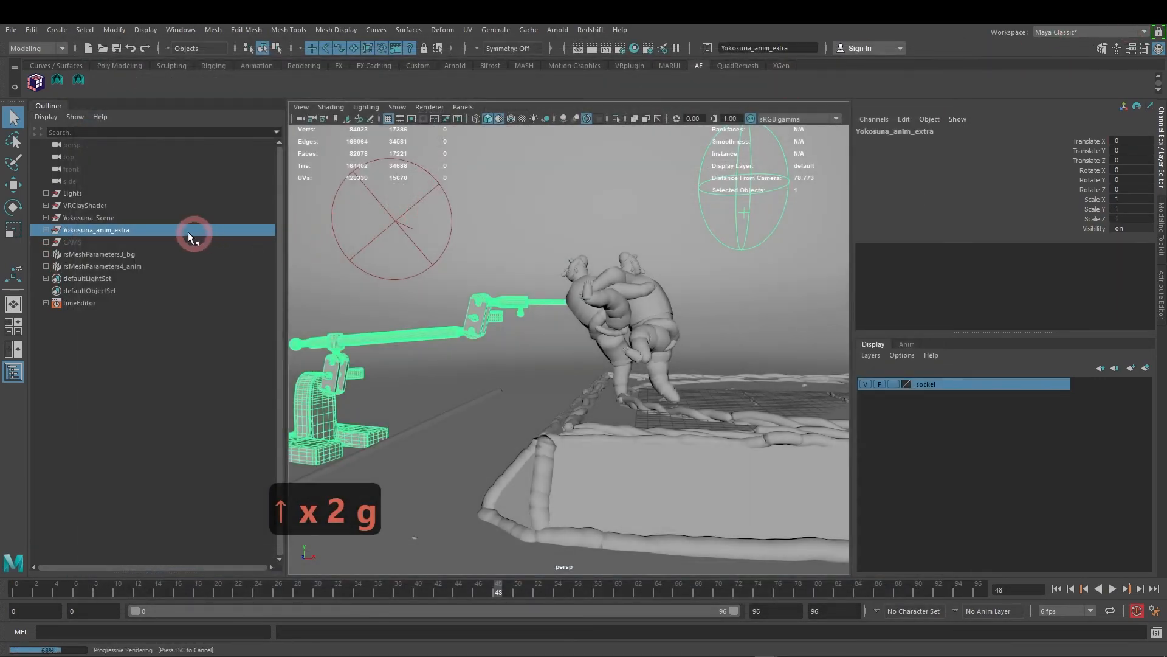
Step: Select the rig's _rightarmjoint, try rotating it up close, and undo the rotation
left_click(475, 322)
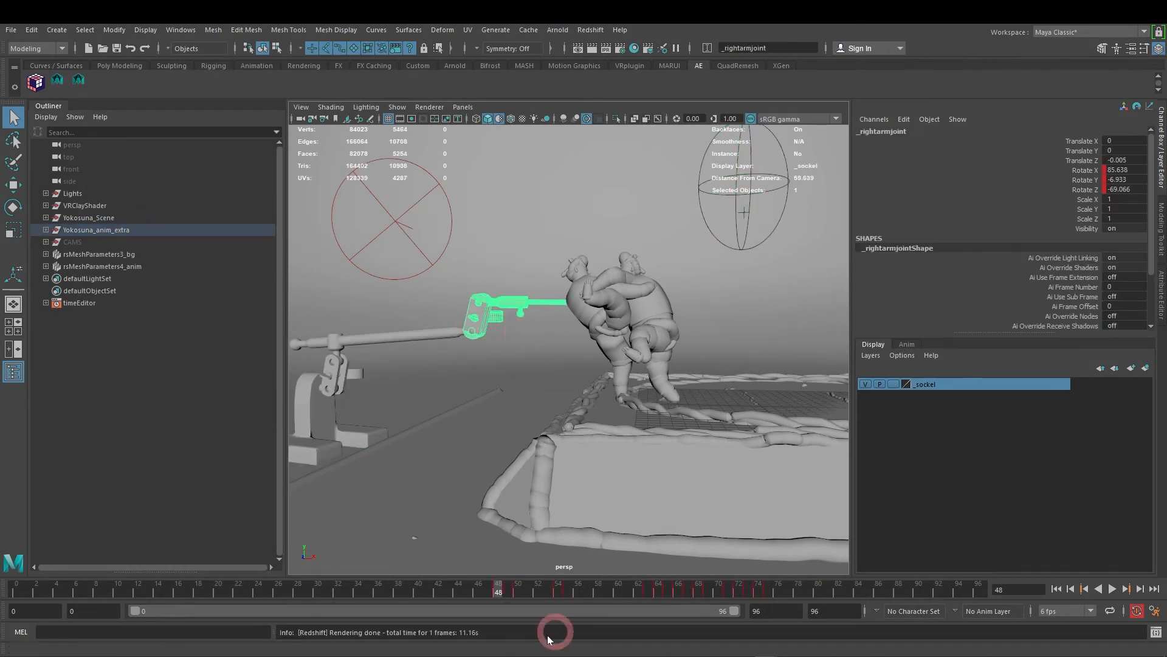
left_click_drag(499, 588, 508, 589)
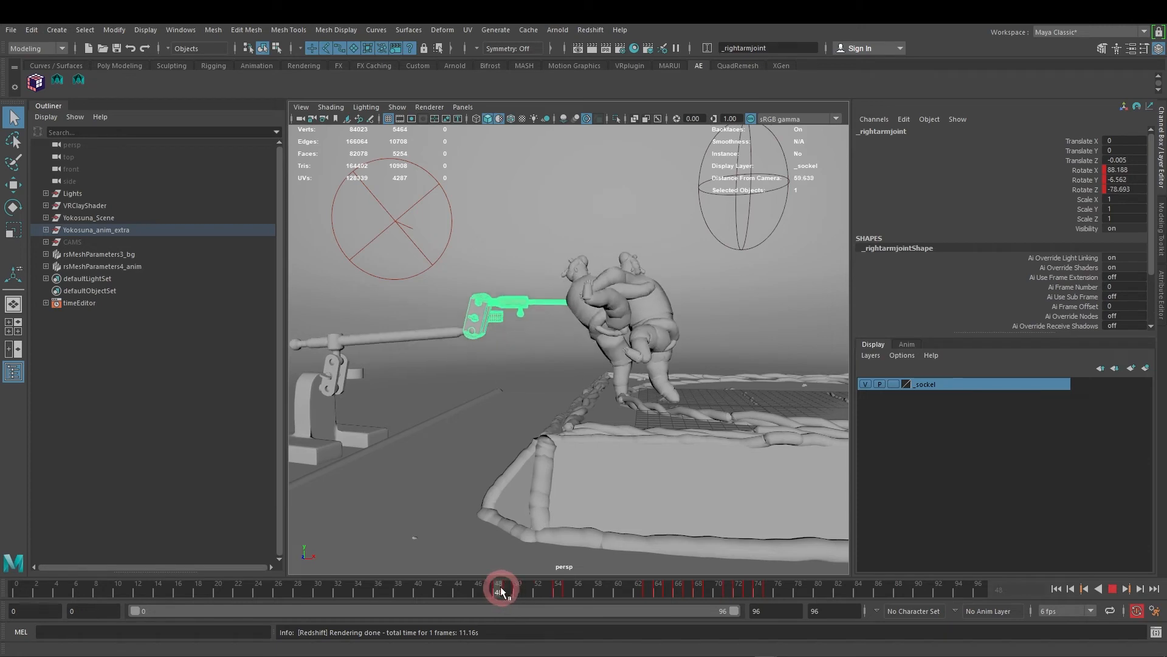
key("shift")
key("shift")
key("e")
left_click_drag(529, 337, 203, 286)
right_click_drag(203, 286, 656, 418, "alt")
left_click_drag(655, 418, 607, 417, "alt")
key("ctrl+z")
Step: At frame 53, select the rig's _zangenarmright, _mainBar and _mainjoint in turn, then move the timeline to frame 50
mouse_move(532, 597)
left_mouse_down()
mouse_move(577, 595)
mouse_move(549, 596)
left_mouse_up()
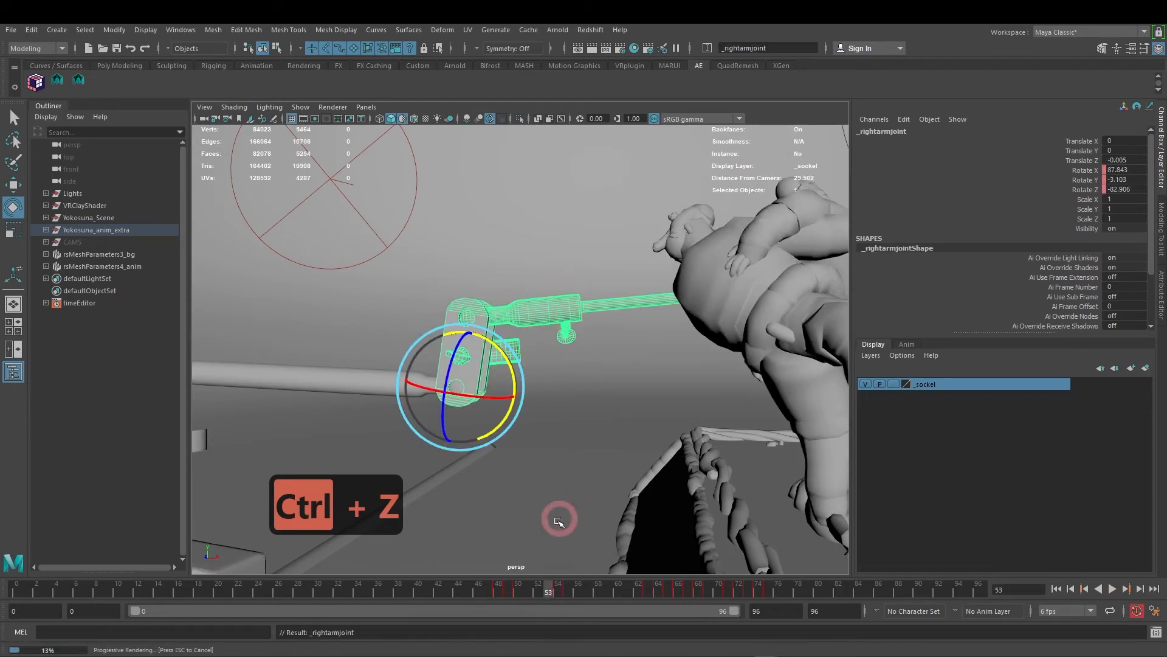
key("w")
left_click(535, 314)
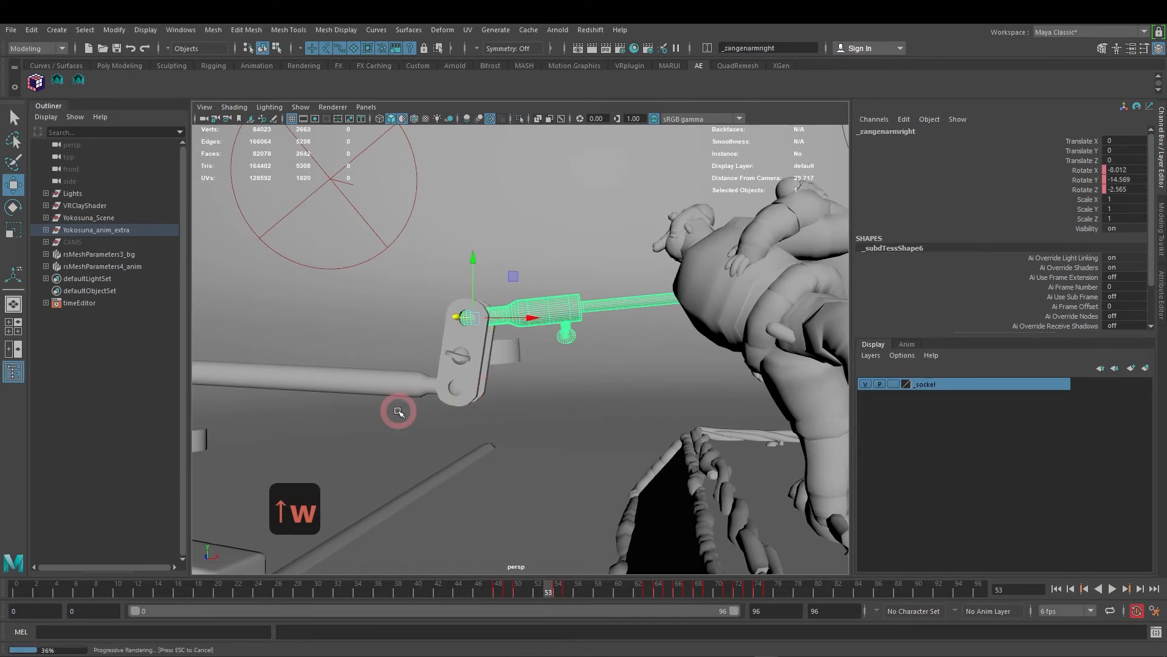
scroll(406, 407, "down", 2)
middle_click_drag(362, 409, 628, 365, "alt")
left_click(526, 329)
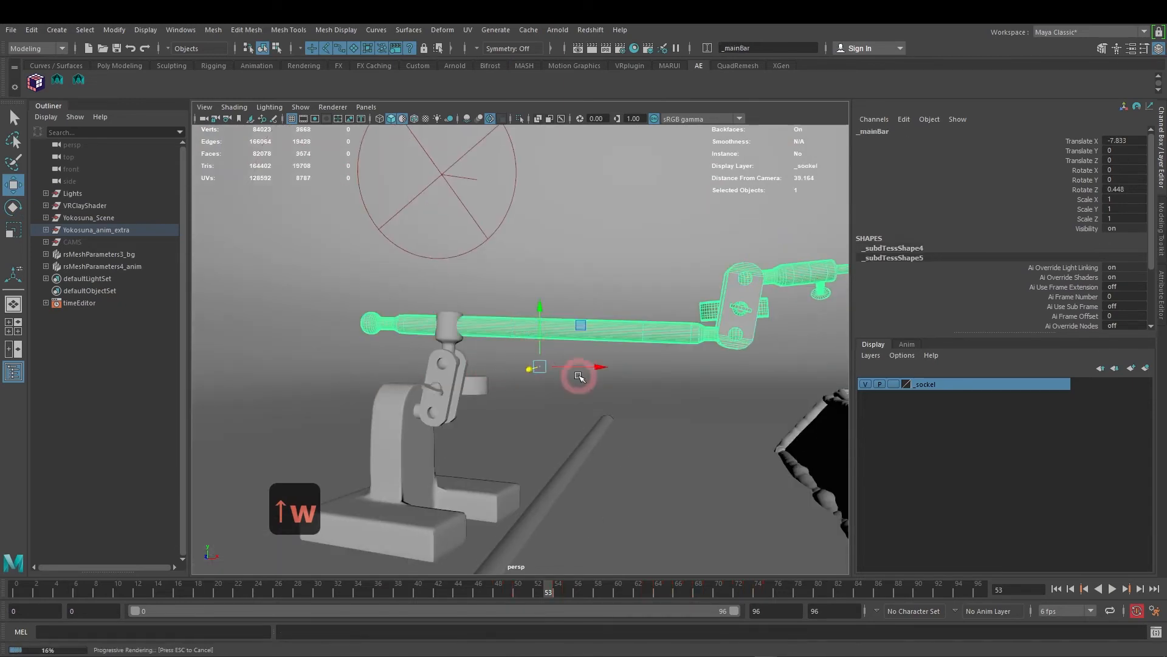
key("Up")
left_click_drag(577, 589, 517, 589)
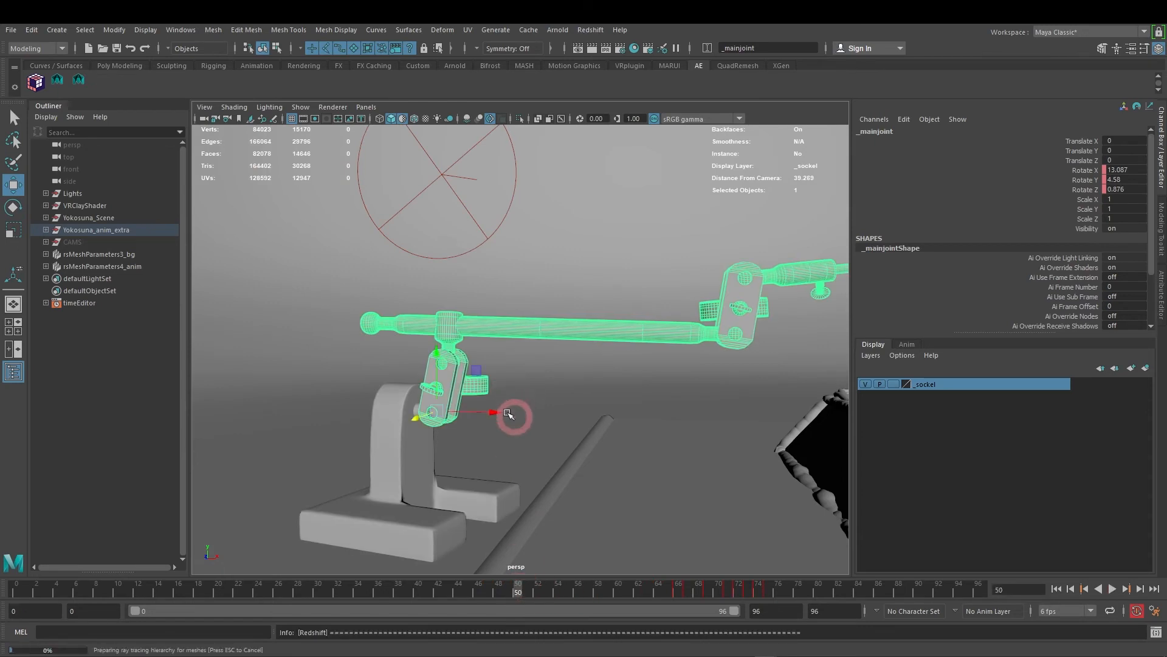
Step: Try rotating _mainjoint slightly around X to swing the whole rig arm, then undo the rotation
key("e")
key("w")
key("e")
key("e")
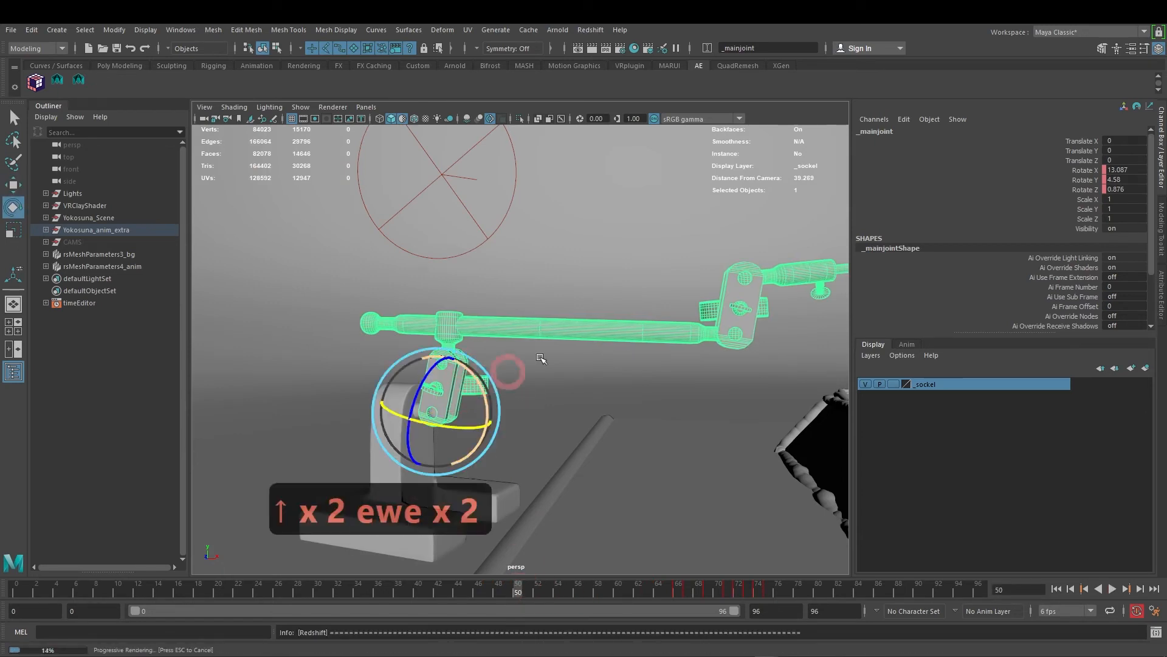
left_click_drag(487, 382, 542, 391)
scroll(578, 395, "down", 5)
scroll(578, 395, "up", 6)
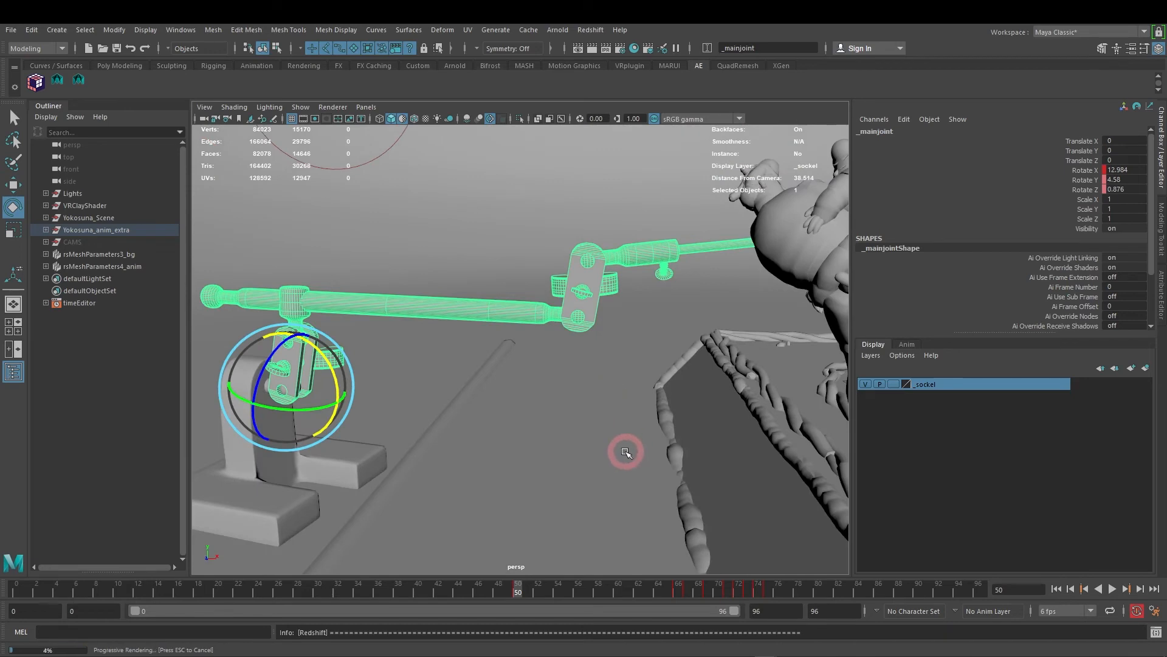
key("ctrl+z")
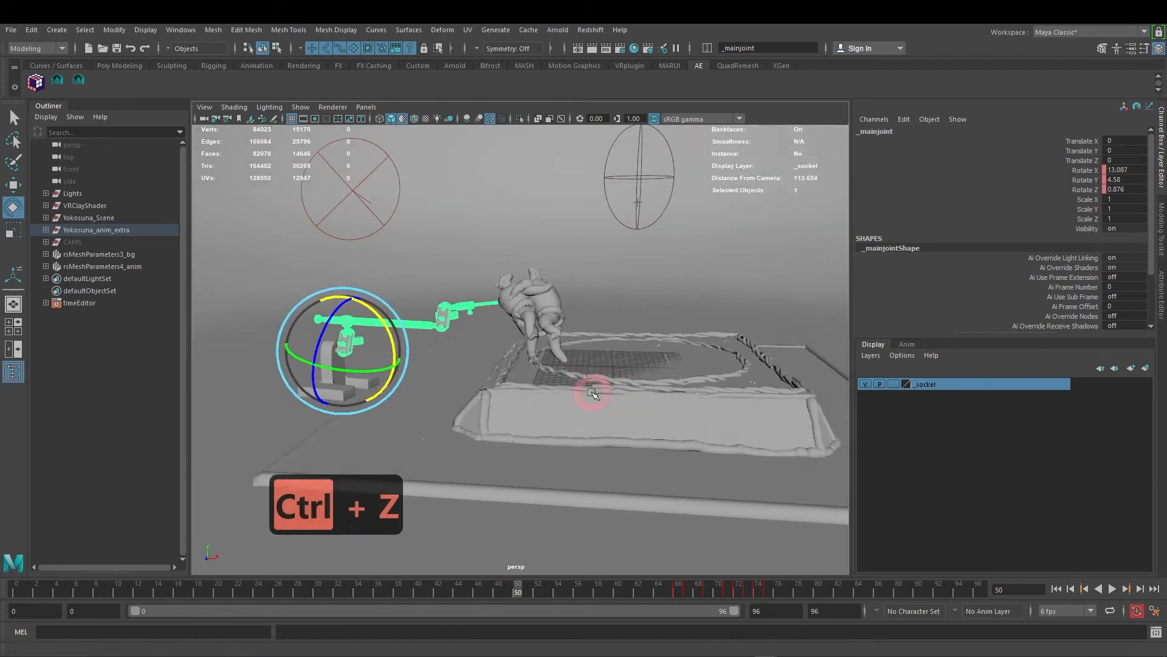
Step: Open the Redshift Render View and turn off its render region so the whole perspective view renders
left_click(590, 30)
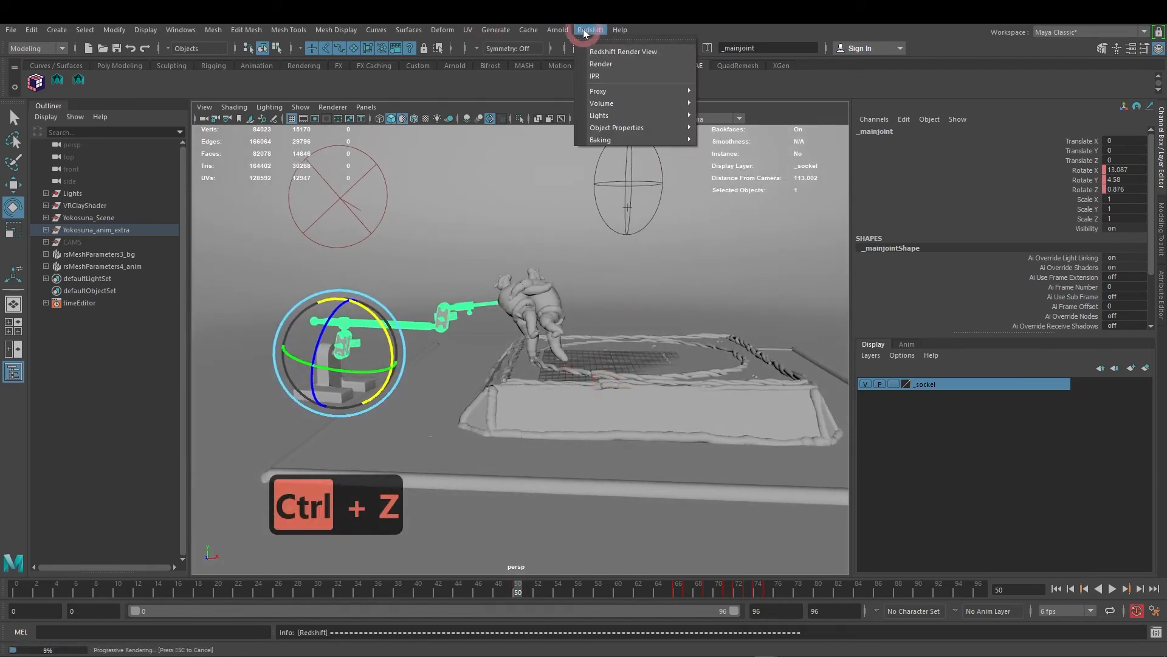
left_click(622, 55)
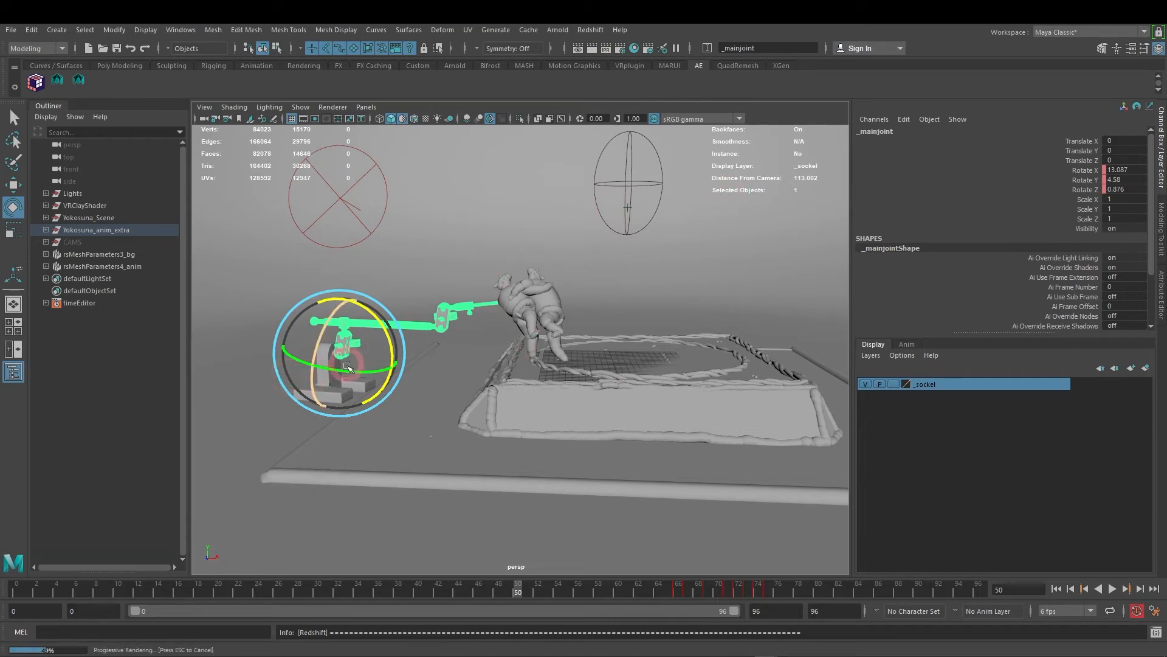
left_click_drag(468, 391, 608, 365, "alt")
left_click_drag(766, 656, 755, 106)
left_click(463, 132)
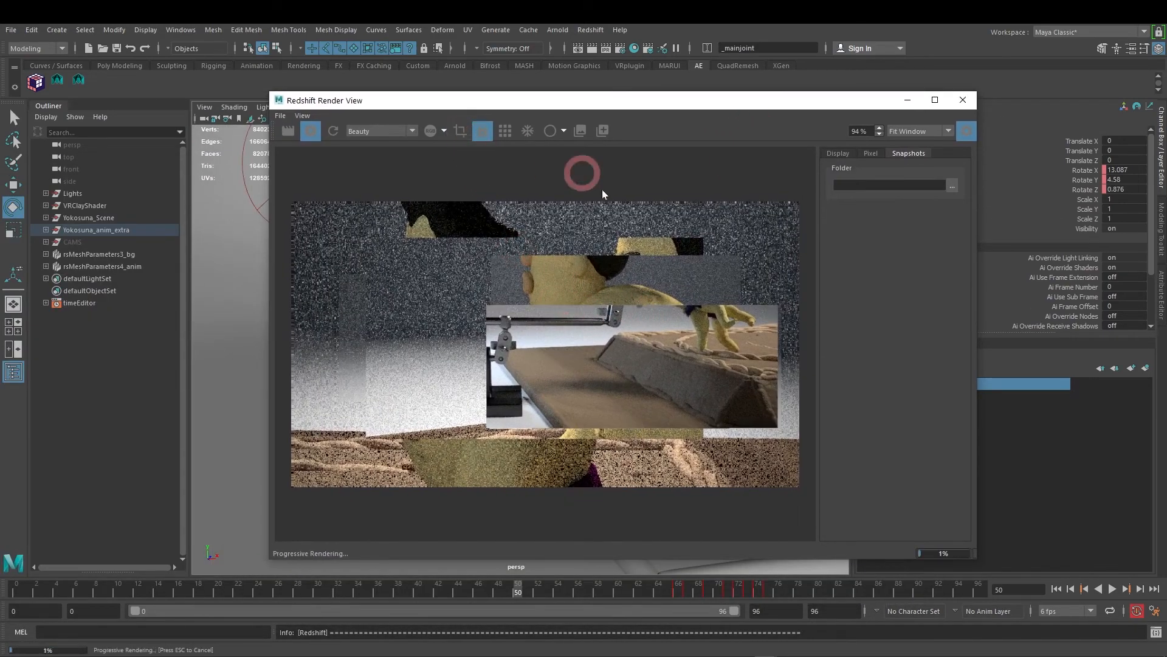
scroll(550, 348, "up", 4)
left_click_drag(626, 98, 756, 73)
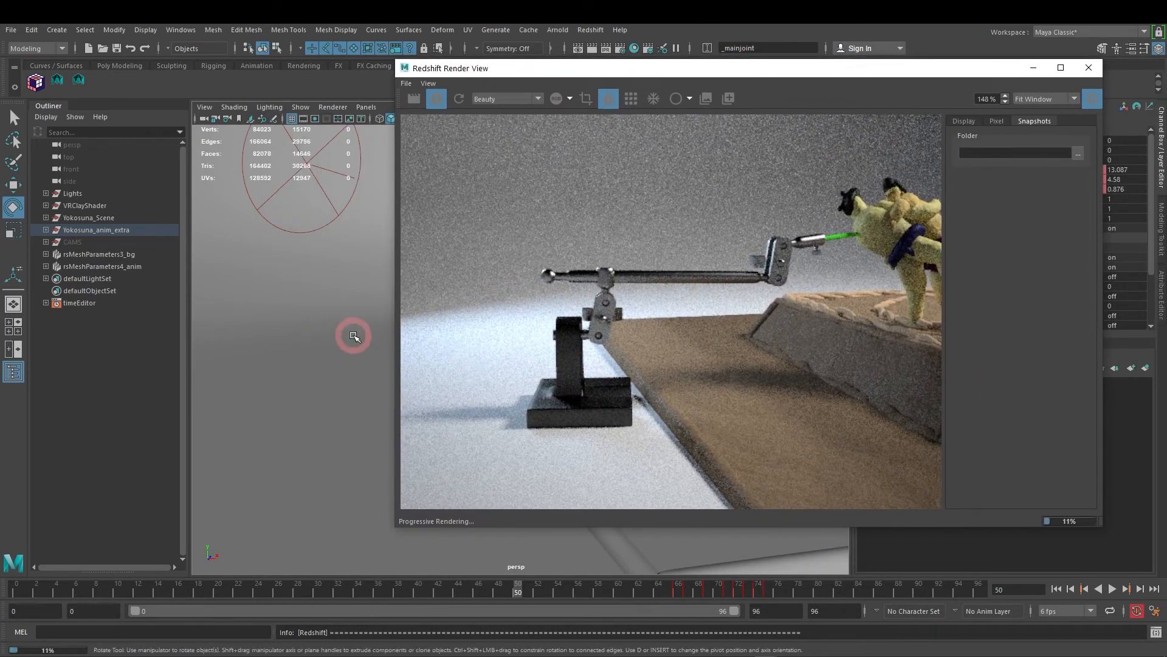
Step: Examine the rendered support rig, wrestlers and ring from several angles, then minimize the render view
left_click_drag(354, 336, 345, 341, "alt")
middle_click_drag(378, 341, 310, 338, "alt")
left_click_drag(310, 338, 309, 272, "alt")
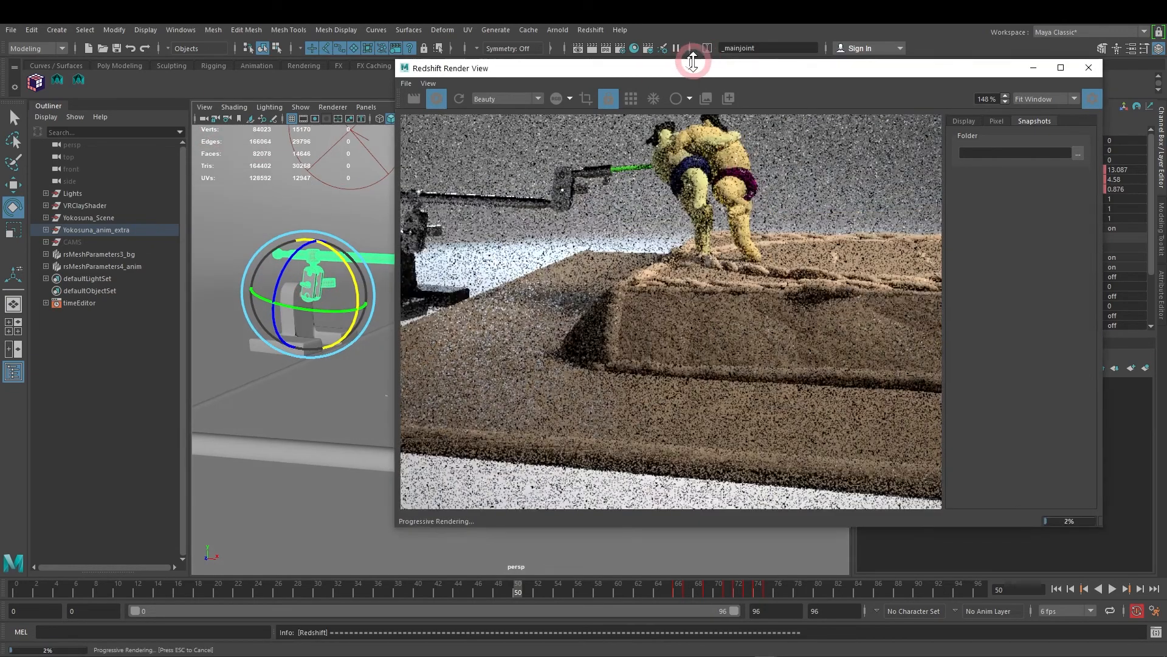
left_click_drag(702, 60, 604, 65)
scroll(560, 363, "down", 2)
left_click(552, 355)
left_click_drag(638, 328, 597, 331)
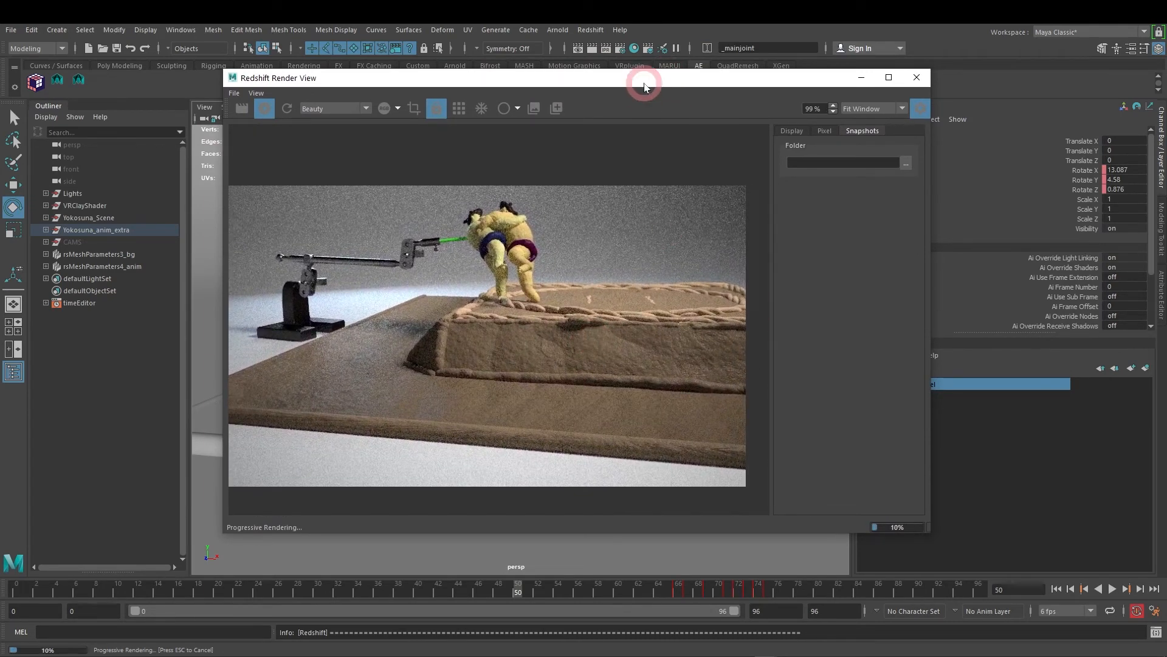
left_click_drag(646, 78, 611, 93)
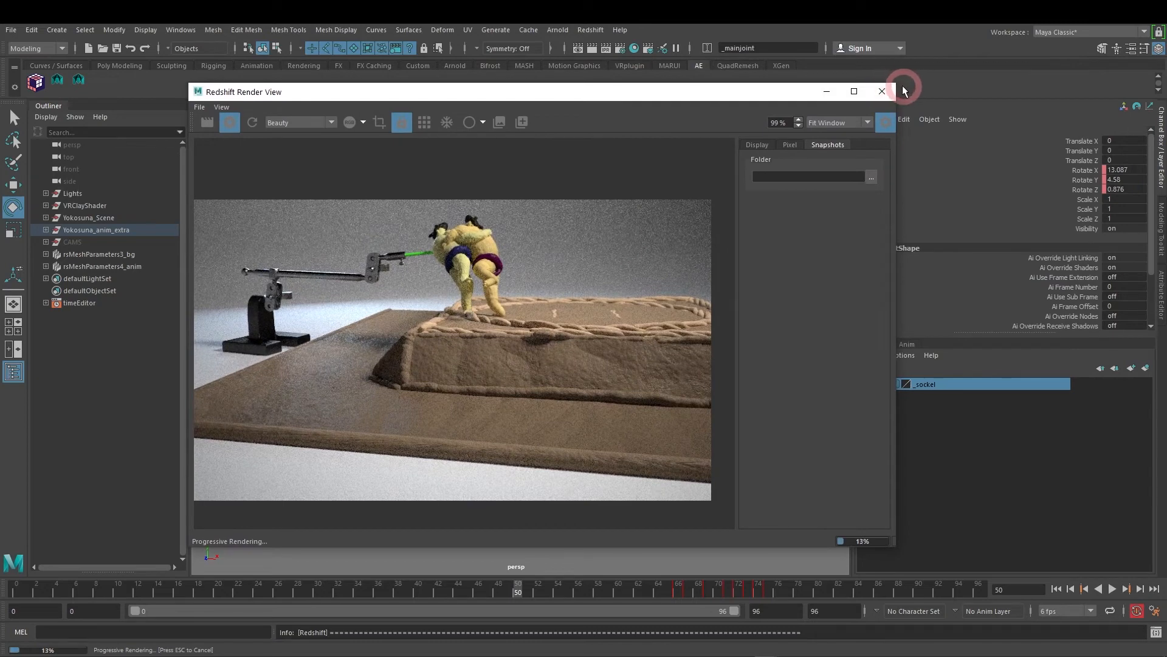
left_click_drag(897, 84, 876, 129)
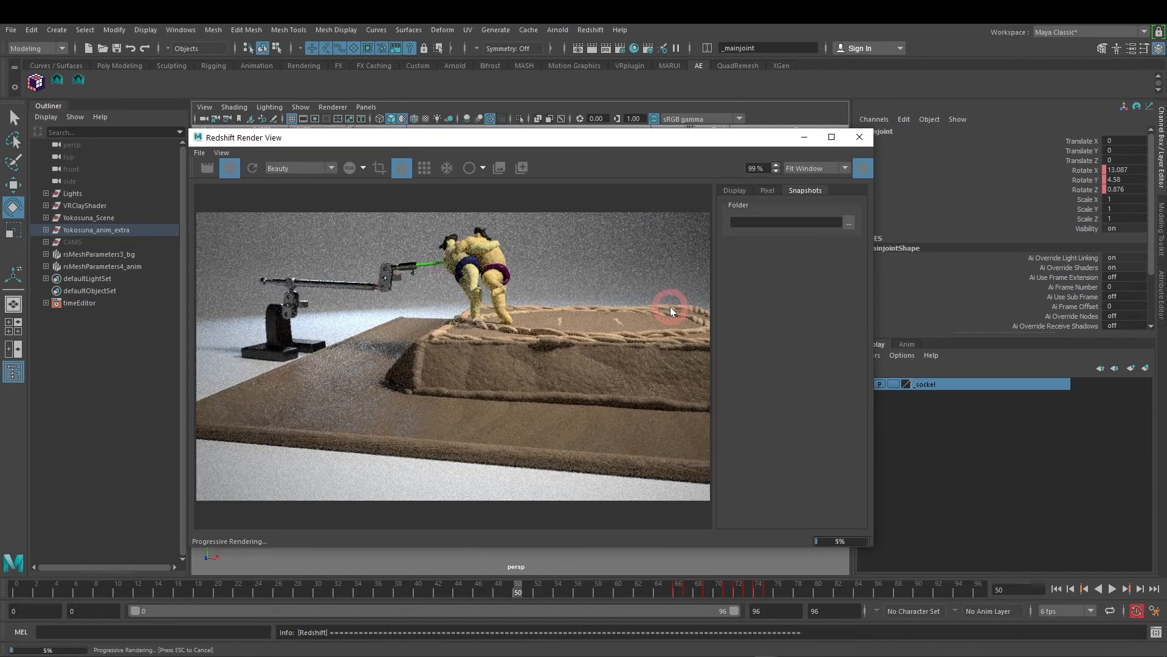
left_click(805, 136)
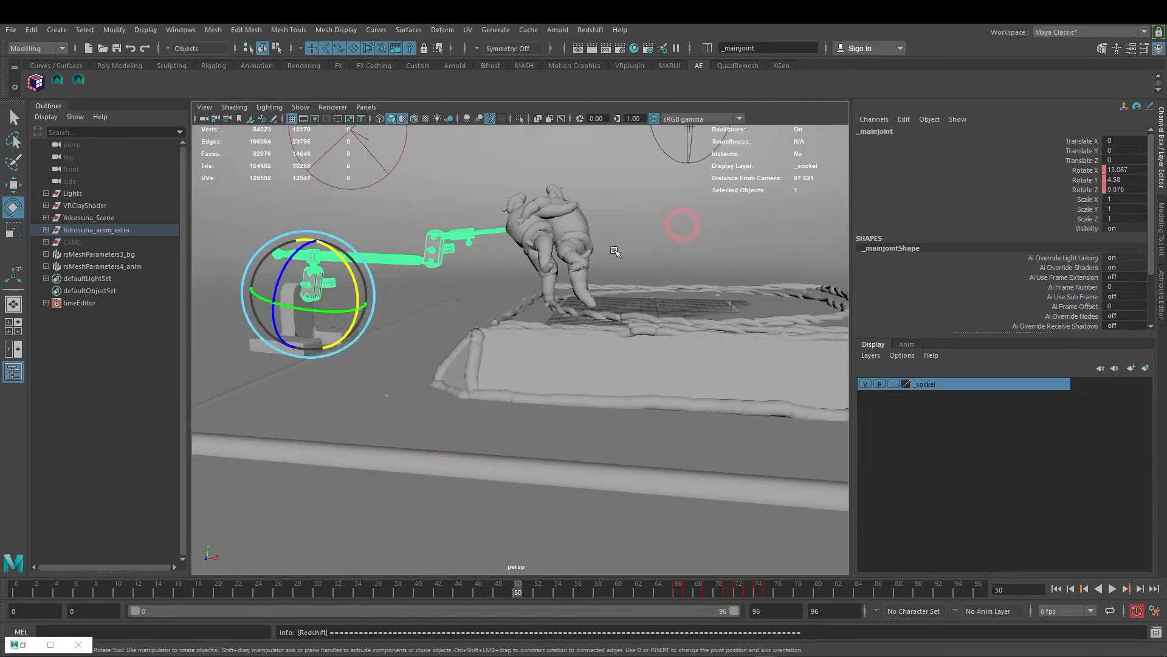
Step: Create a new camera in the scene for filming the ring with its support rig
left_click_drag(528, 369, 473, 381, "alt")
left_click_drag(667, 378, 664, 412, "alt")
left_click(96, 240)
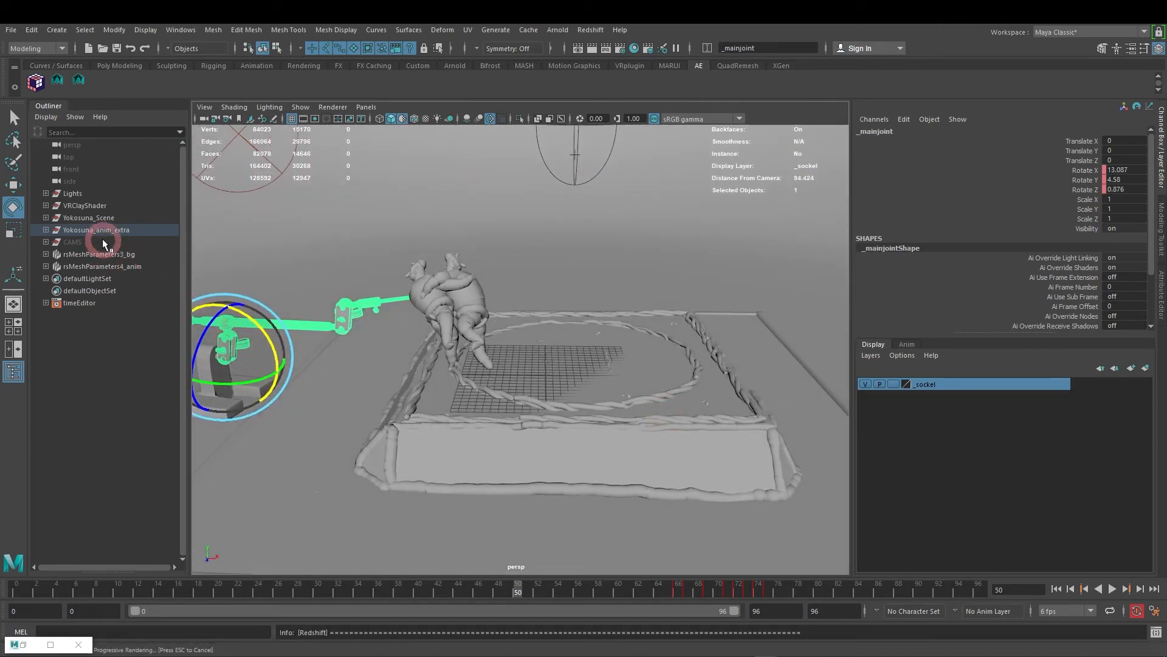
left_click(258, 66)
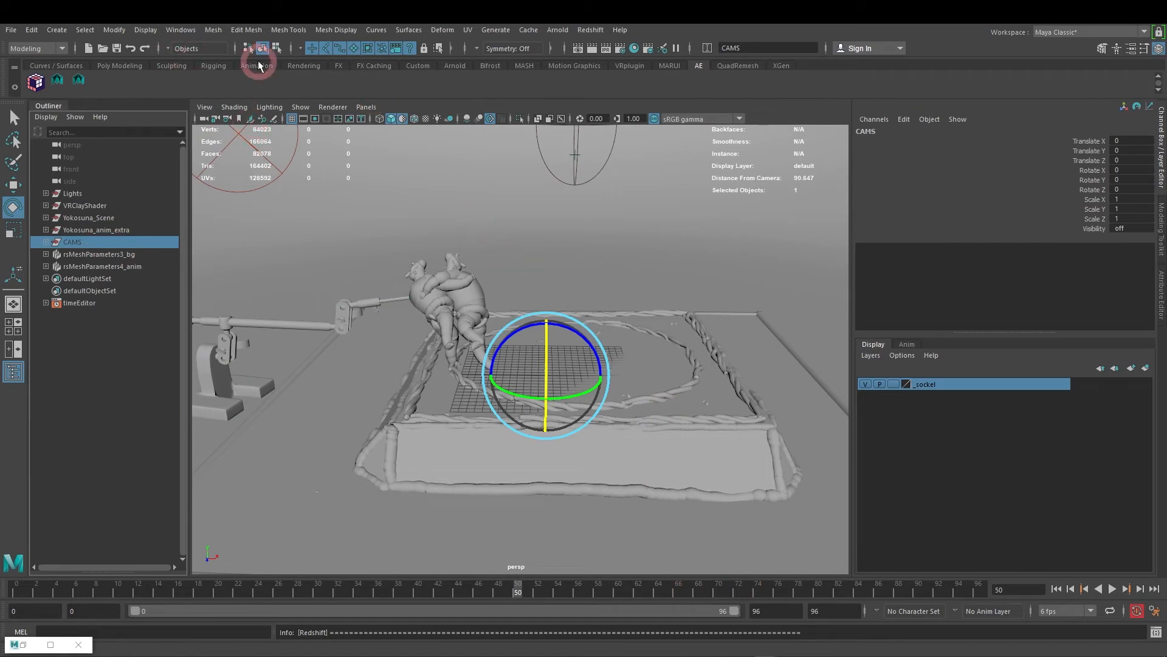
left_click(303, 65)
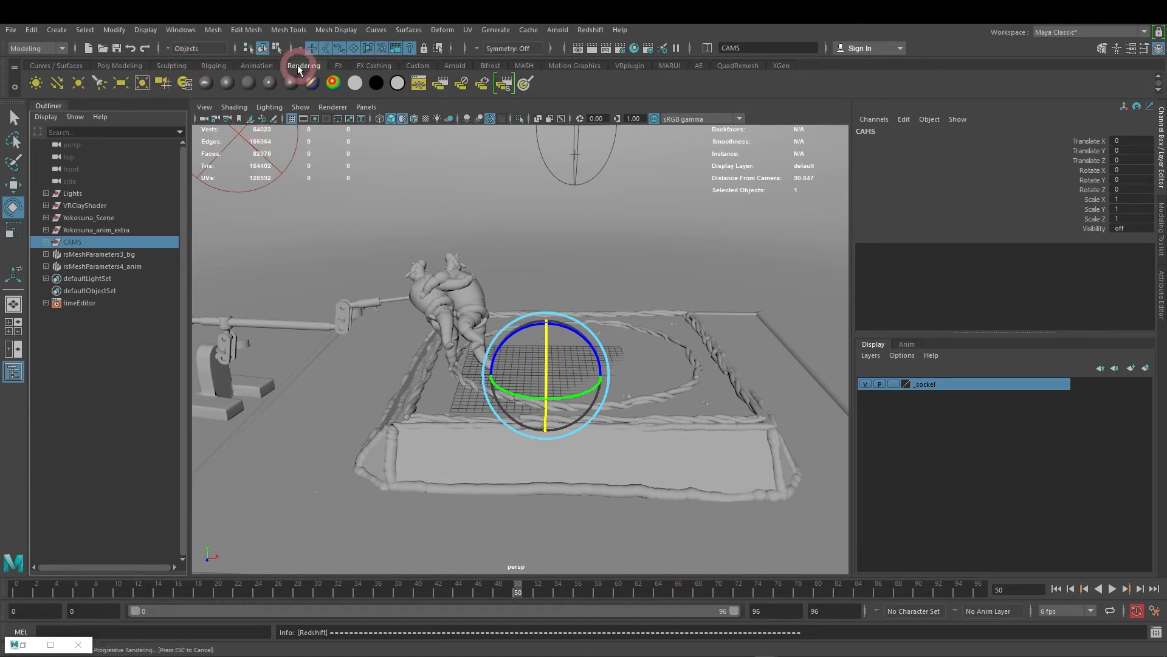
left_click(164, 83)
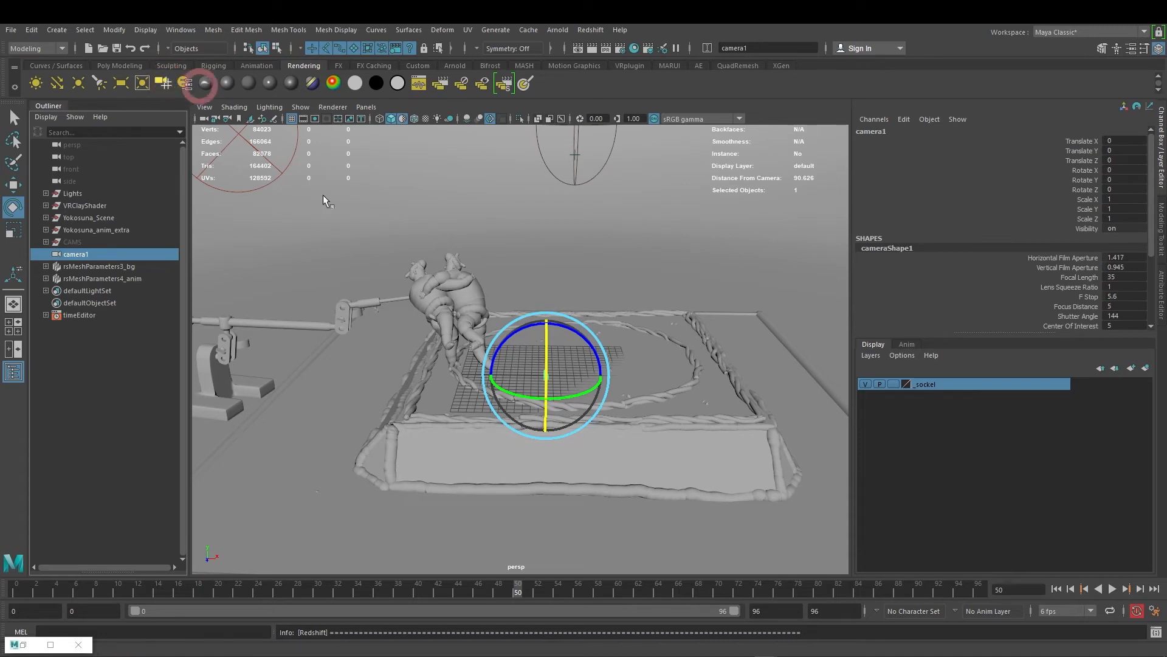
Step: Look through camera1 and position it to frame the whole ring together with the support rig
scroll(640, 378, "up", 3)
scroll(640, 378, "up", 3)
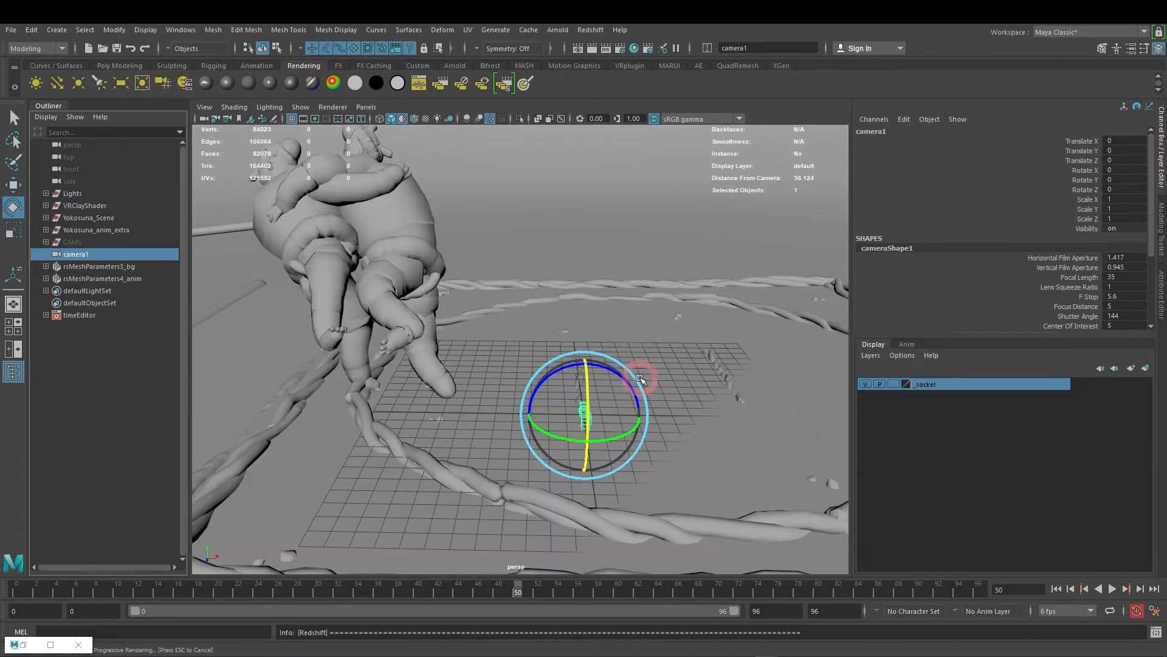
key("l")
right_click_drag(610, 341, 531, 343, "alt")
left_click_drag(532, 343, 516, 377, "alt")
scroll(541, 368, "down", 10)
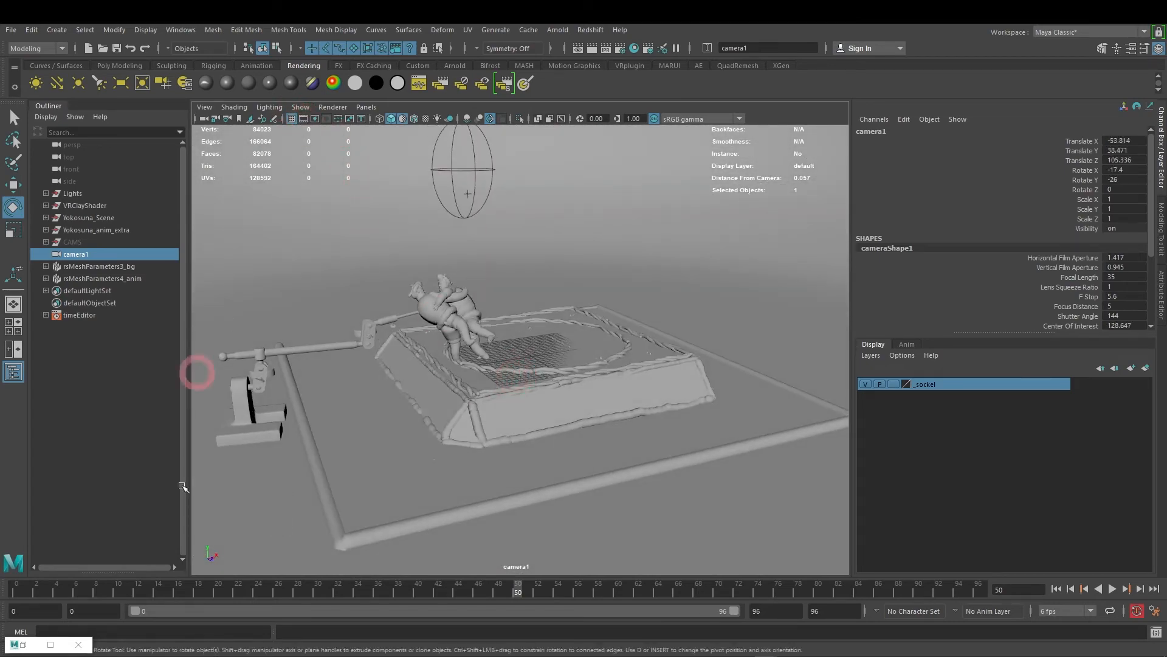
Step: Close the minimized render view and show the 1920 x 1080 resolution gate for camera1
left_click(77, 644)
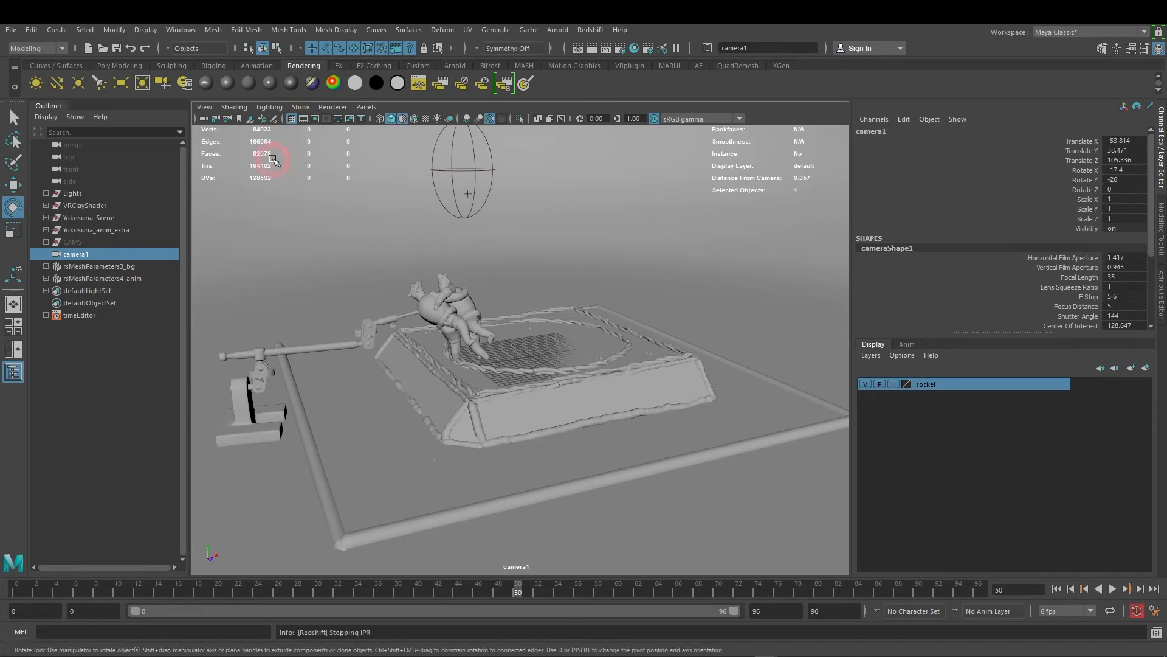
left_click(315, 120)
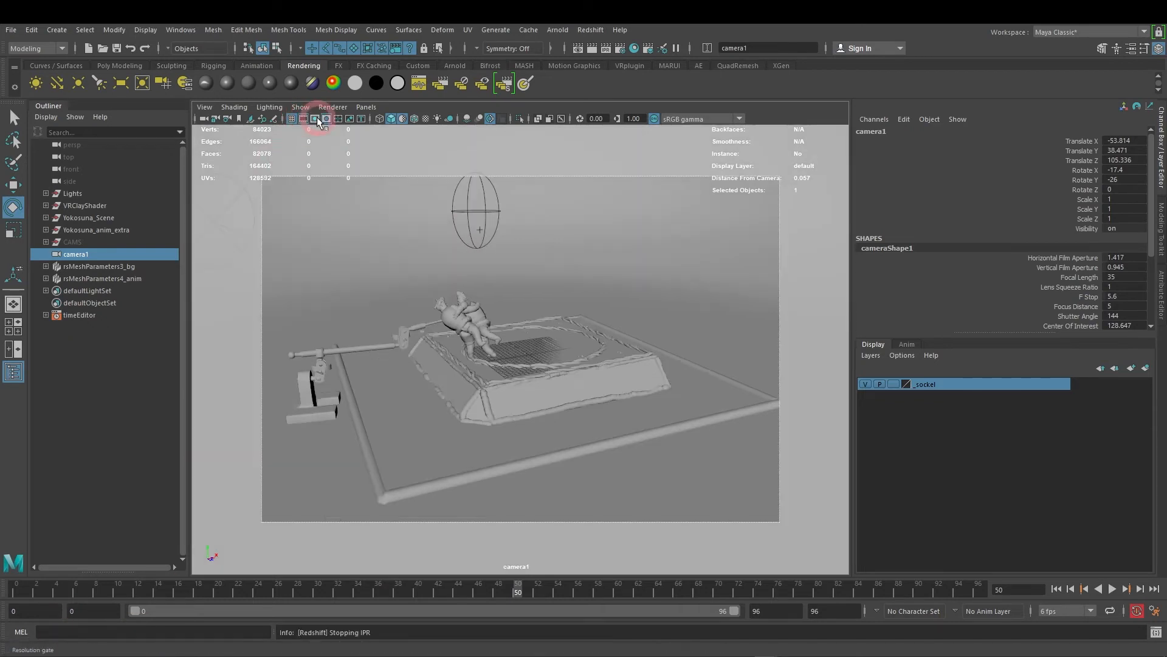
left_click(315, 120)
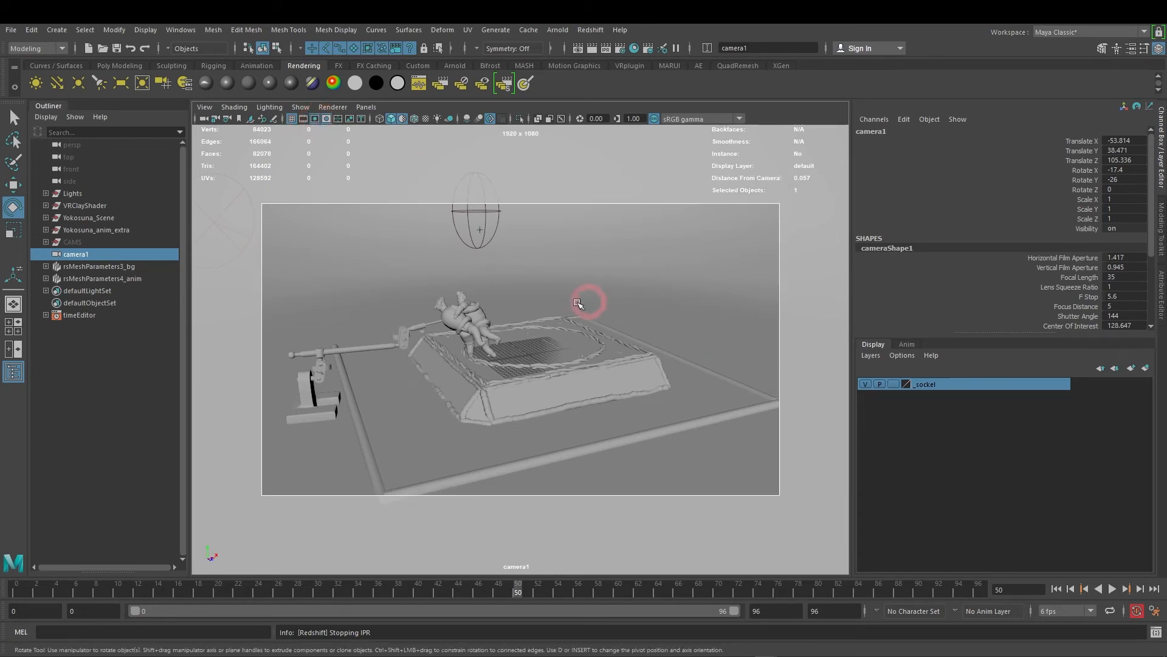
Step: Orbit camera1 to a raised view of the ring's corner and return the timeline to frame 0
left_click_drag(547, 352, 513, 339, "alt")
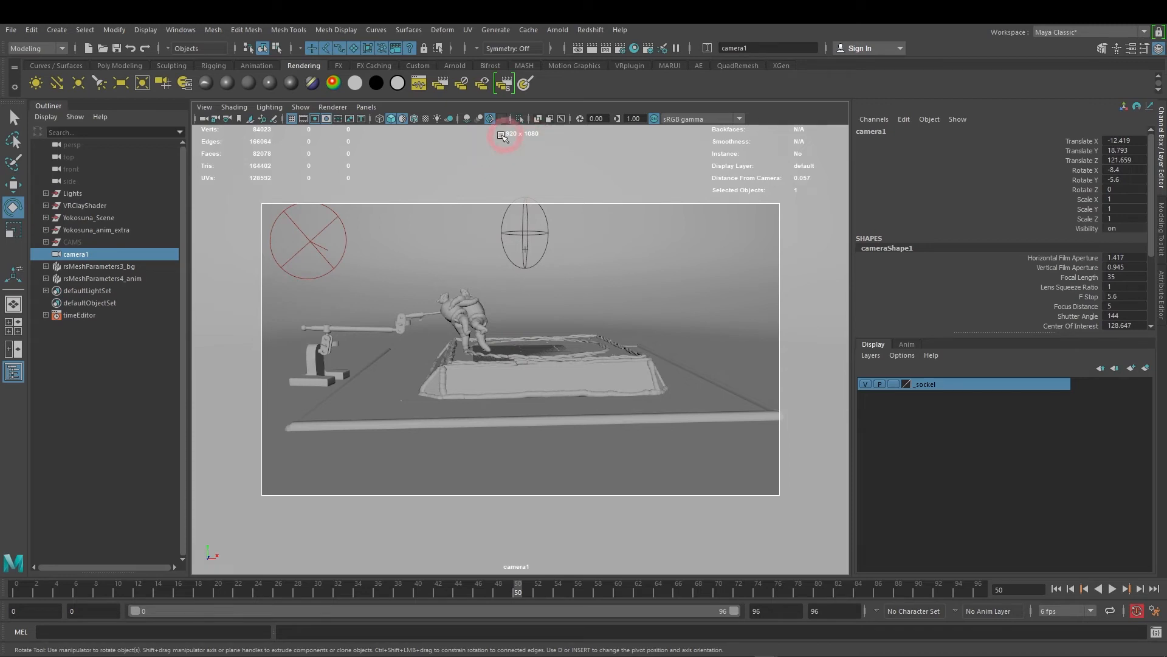
left_click_drag(552, 331, 513, 393, "alt")
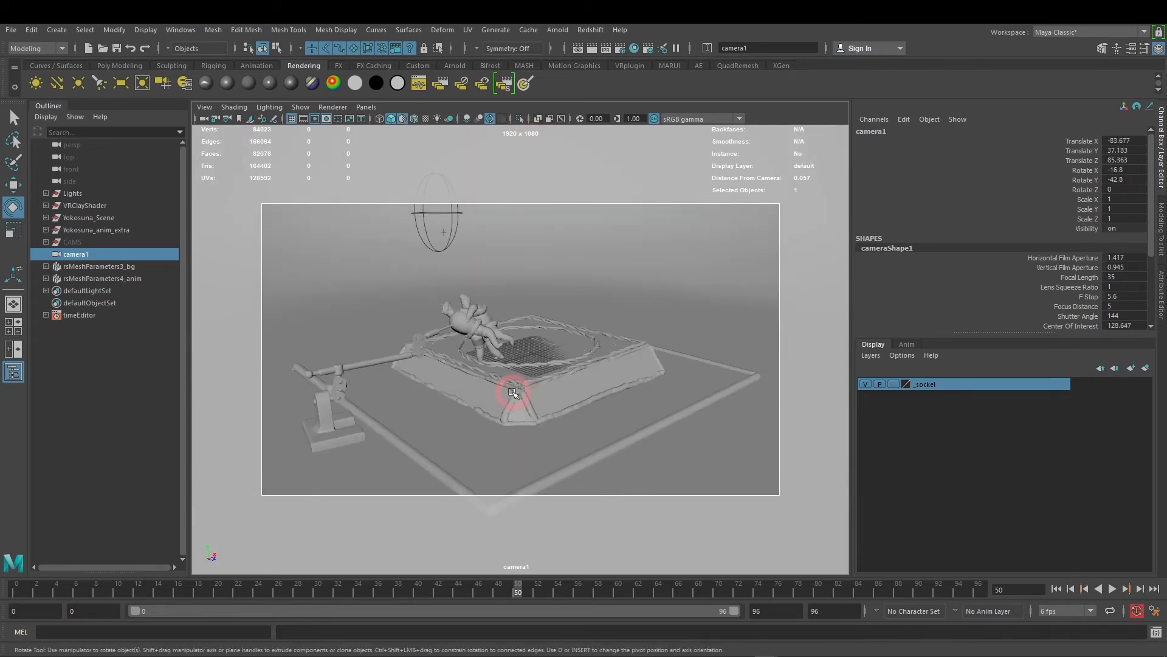
left_click(1057, 589)
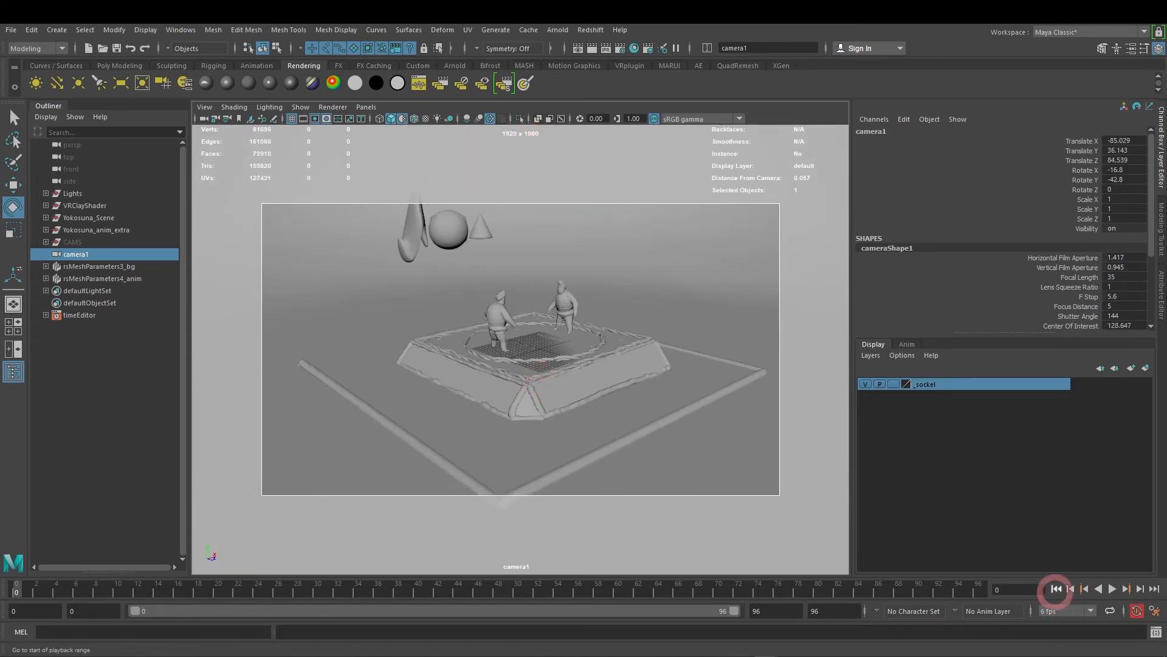
Step: Key camera1's translation and rotation at frame 0, then refine its raised view of the whole ring with auto-keying
left_click_drag(19, 591, 16, 591)
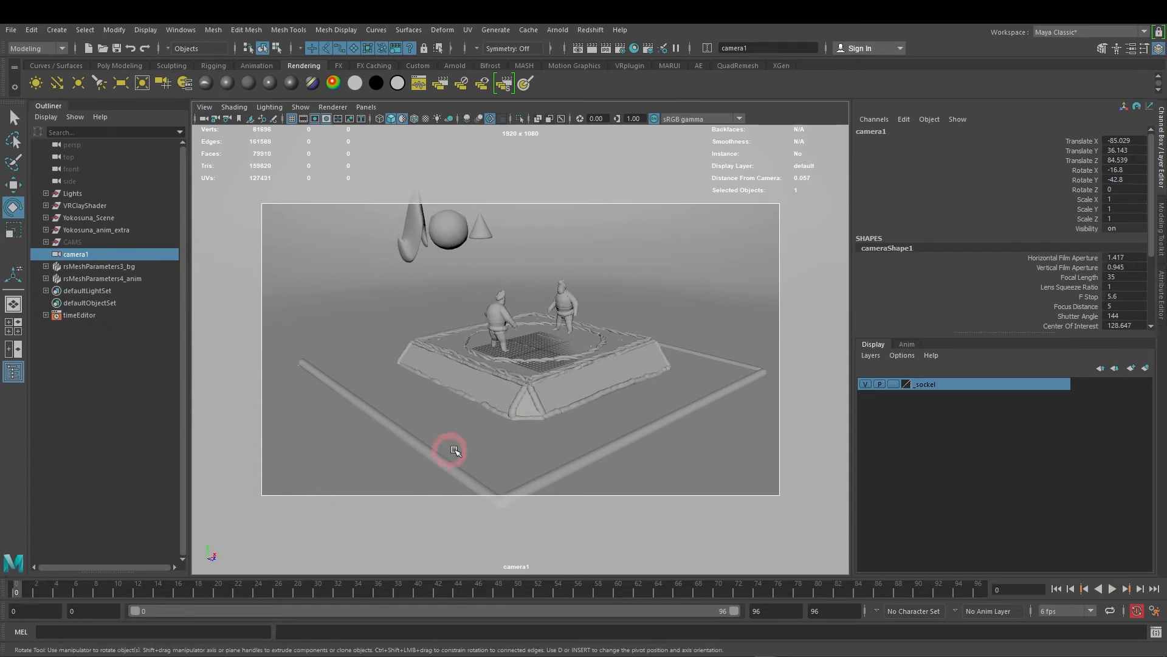
key("shift+w")
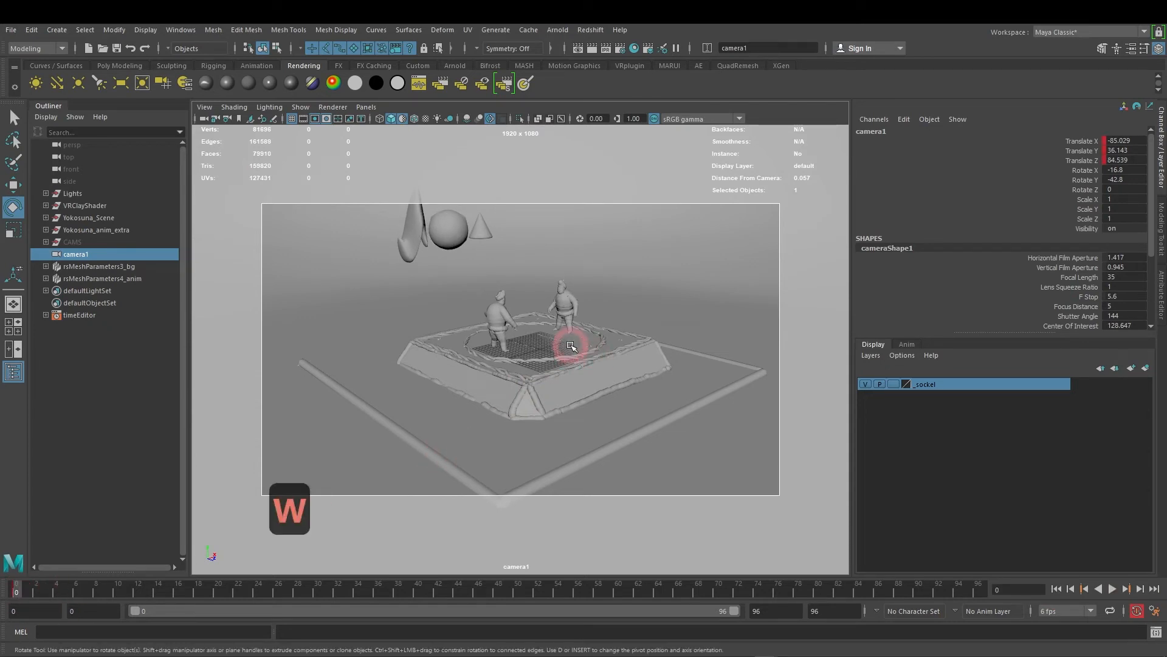
key("shift+e")
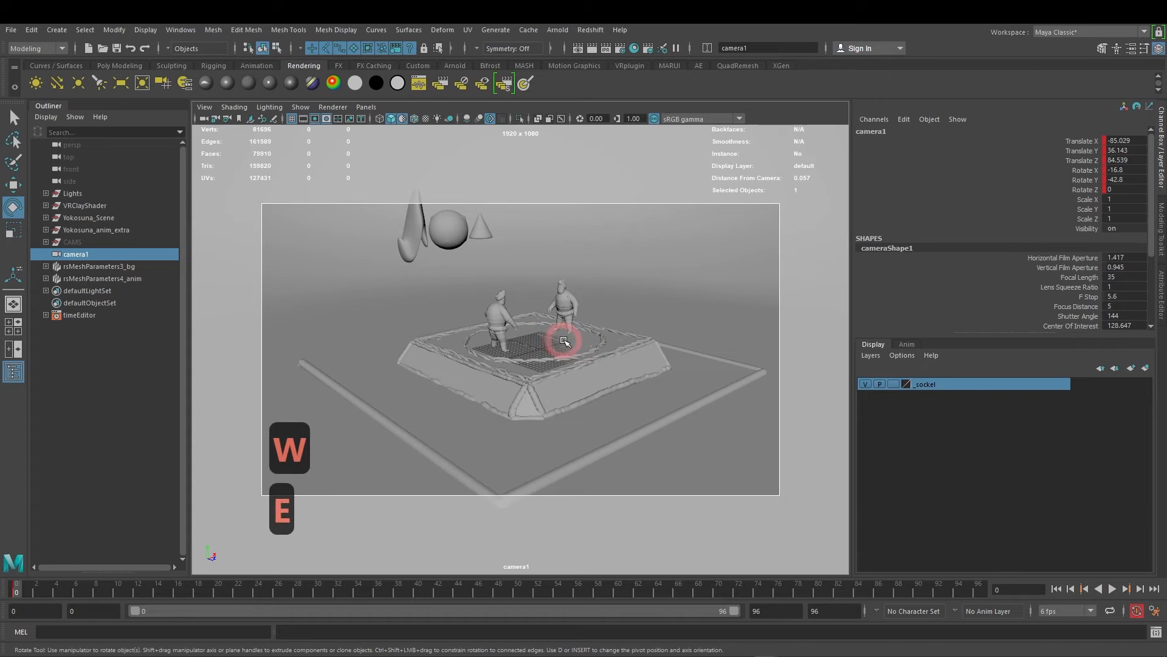
left_click_drag(588, 372, 580, 389, "alt")
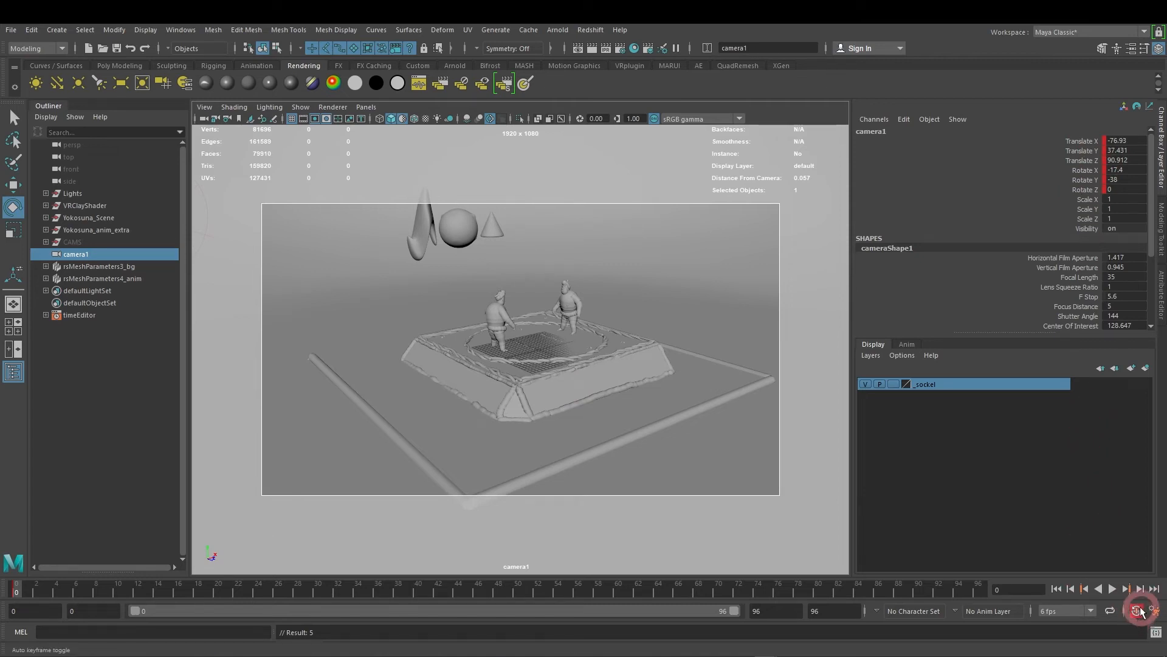
Step: At frame 17, key camera1 with a close view of the two standing wrestlers inside the ring
left_click_drag(57, 590, 76, 589)
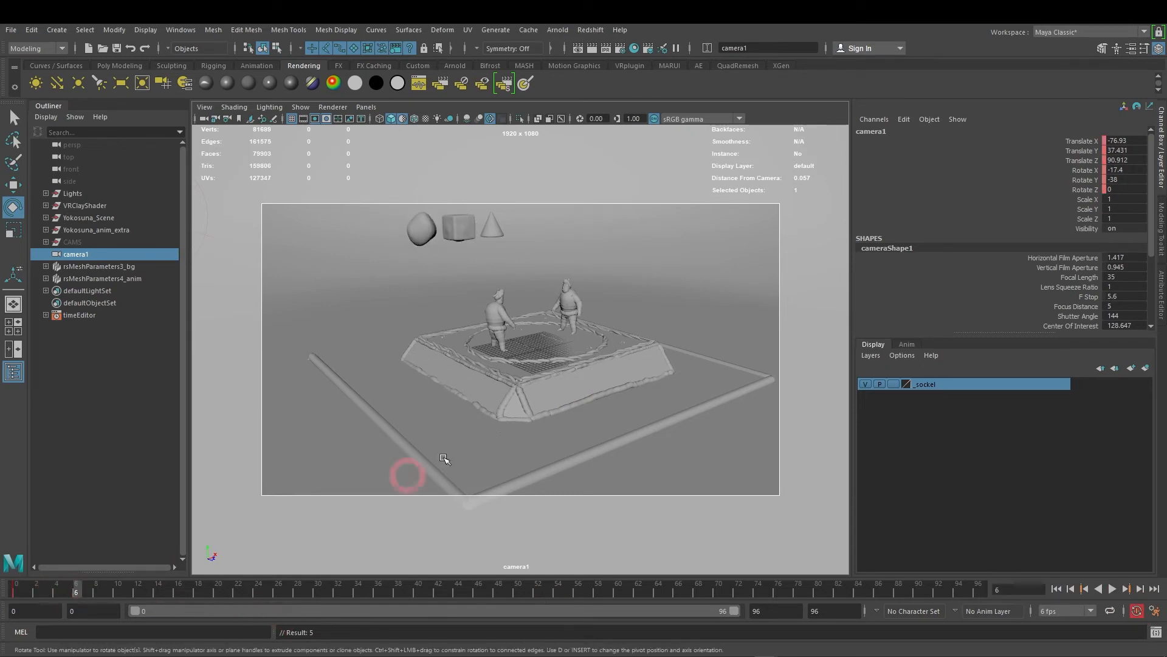
left_click_drag(167, 593, 188, 591)
mouse_move(638, 378)
left_mouse_down("alt")
mouse_move(516, 373)
mouse_move(509, 357)
left_mouse_up("alt")
scroll(513, 362, "up", 6)
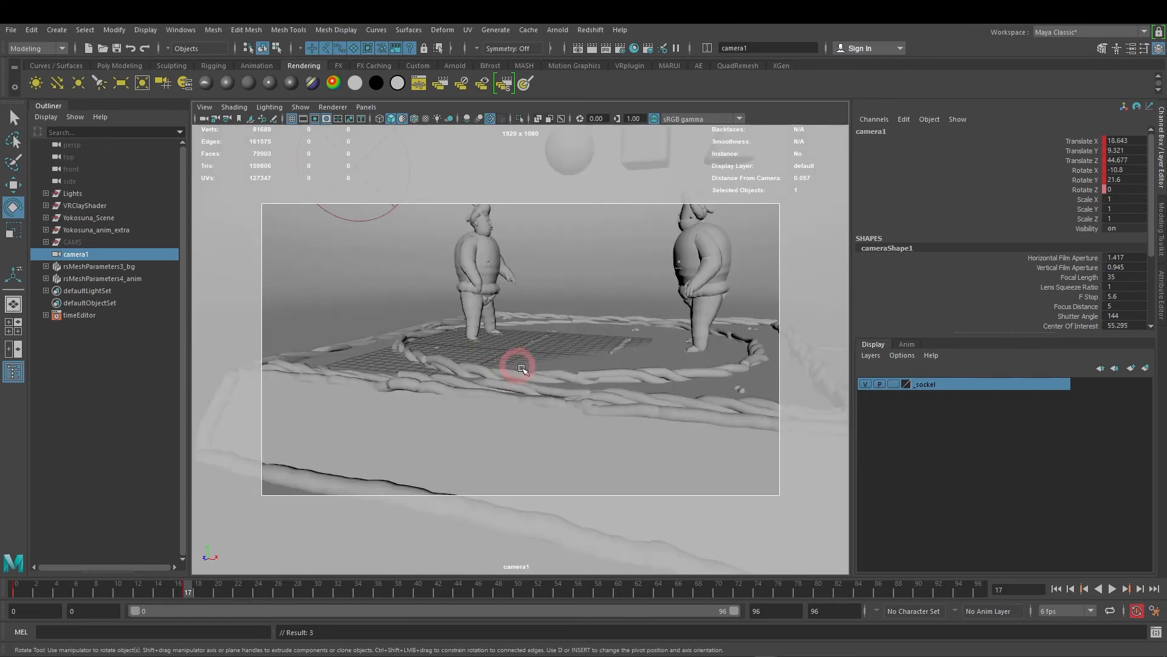
left_click_drag(613, 359, 633, 349, "alt")
middle_click_drag(633, 349, 597, 409, "alt")
scroll(609, 375, "up", 2)
left_click_drag(596, 409, 656, 421, "alt")
Step: Key a new camera1 view of the grappling wrestlers at frame 42, and delete the misplaced key at frame 43
left_click_drag(213, 588, 438, 589)
left_click_drag(620, 370, 569, 413, "alt")
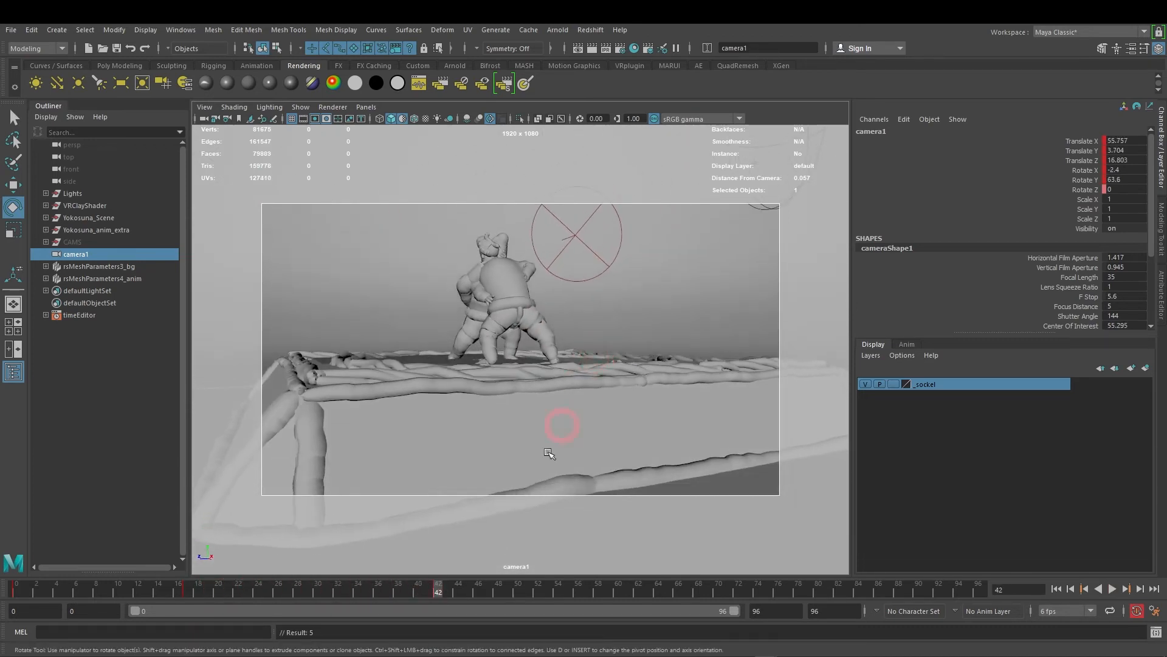
left_click_drag(441, 597, 476, 568)
left_click_drag(478, 411, 608, 417, "alt")
right_click(453, 589)
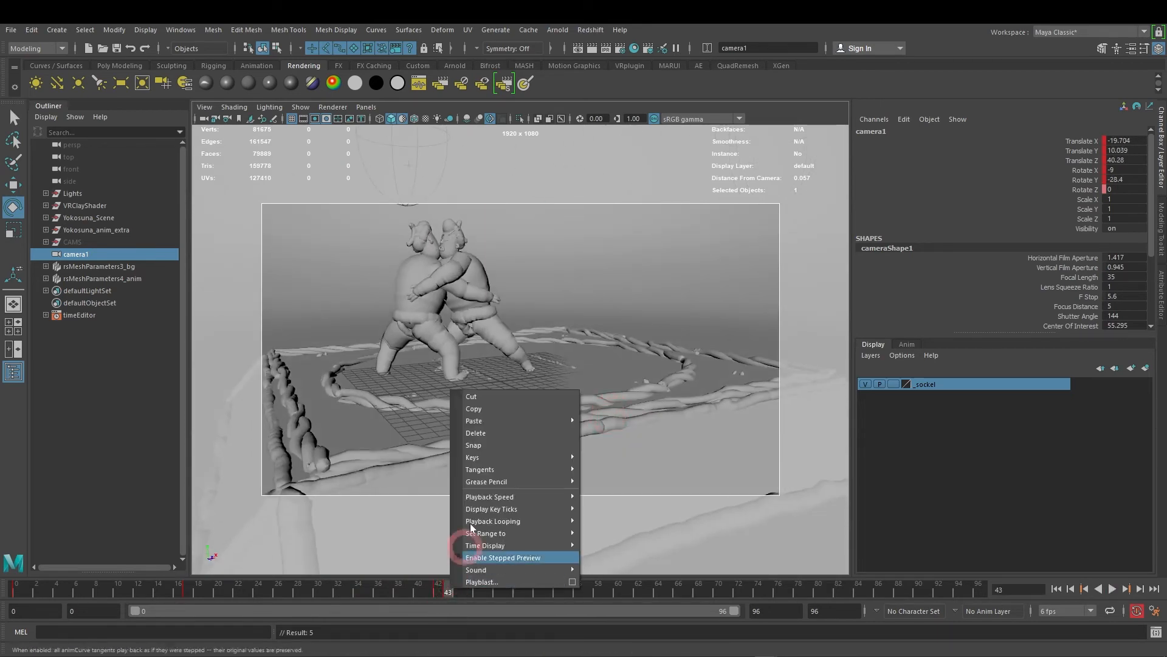
left_click(487, 436)
left_click(438, 594)
left_click_drag(462, 280, 643, 334, "alt")
Step: Orbit camera1 around the wrestlers at frame 55 to key another view, and advance to frame 68
mouse_move(556, 582)
left_mouse_down()
mouse_move(594, 586)
mouse_move(568, 586)
left_mouse_up()
left_click_drag(444, 412, 554, 413, "alt")
left_click(698, 588)
left_click(688, 625)
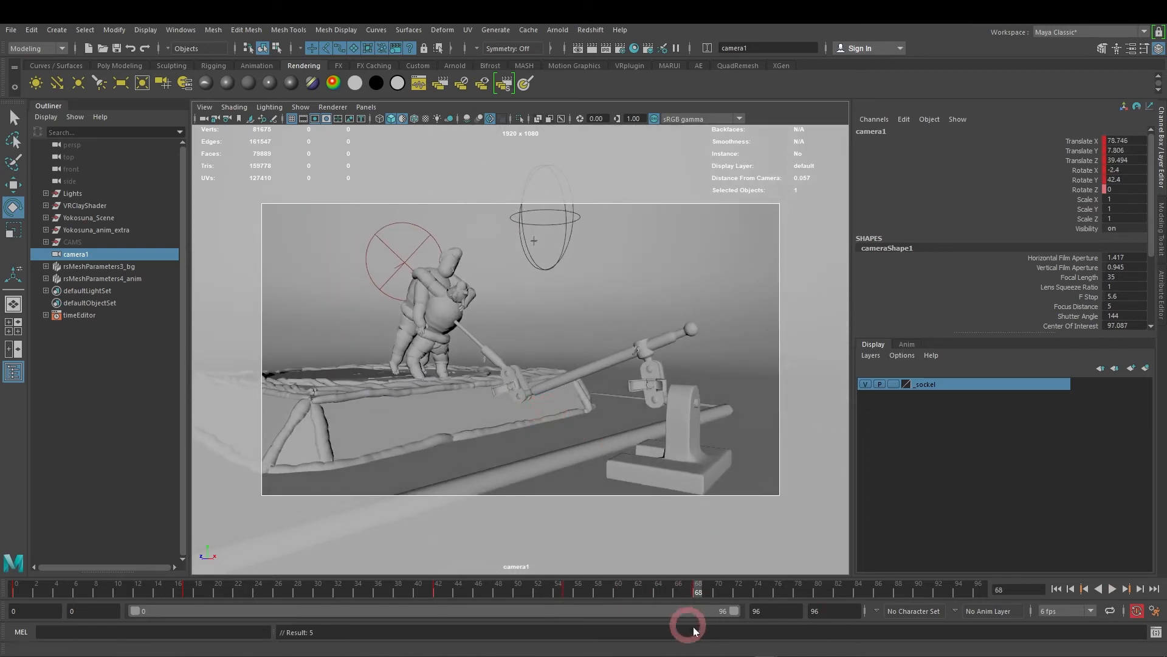
Step: Key camera1 close to the fallen wrestlers beside the platform at frame 81, and facing the ring at frame 96
left_click_drag(701, 593, 828, 593)
left_click_drag(426, 389, 466, 372, "alt")
right_click_drag(466, 372, 729, 483, "alt")
left_click(825, 606)
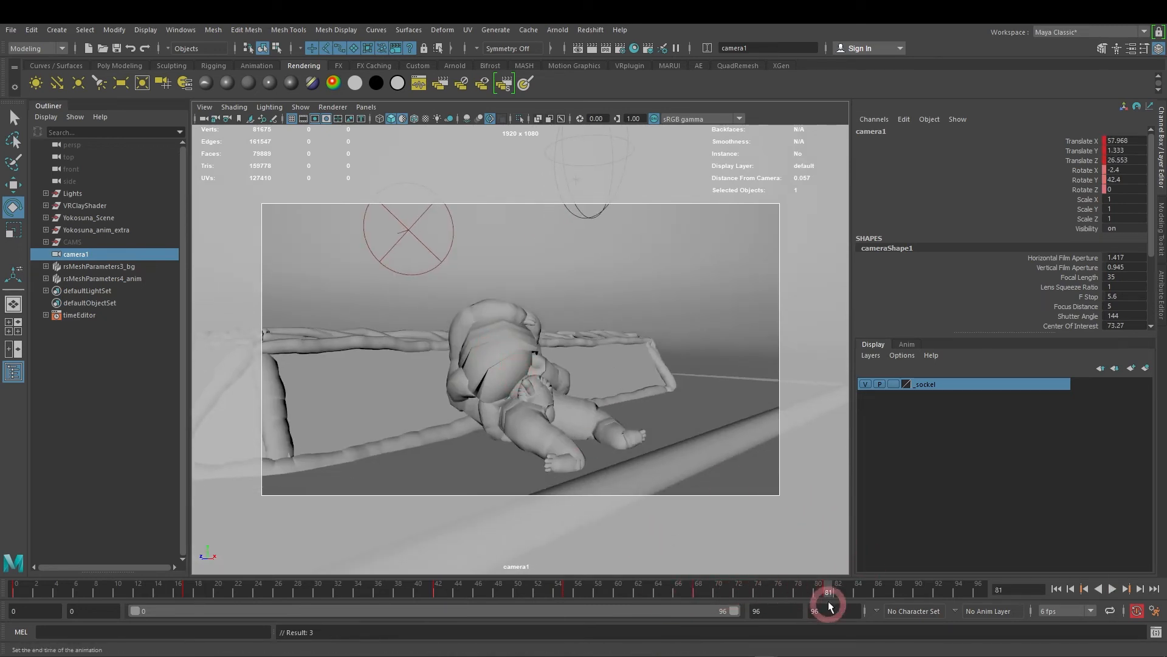
left_click_drag(888, 589, 994, 592)
left_click_drag(391, 307, 675, 479, "alt")
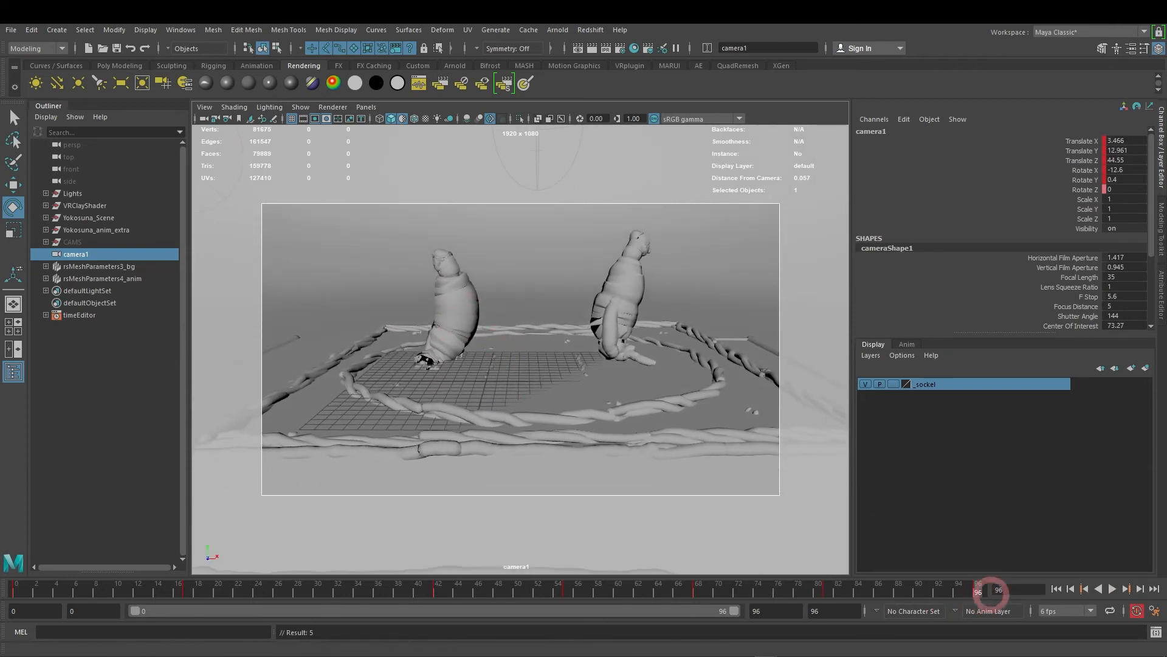
Step: Reframe camera1 at frame 0 to a frontal view of both wrestlers and play back the camera animation
left_click_drag(980, 596, 547, 594)
left_click(1057, 589)
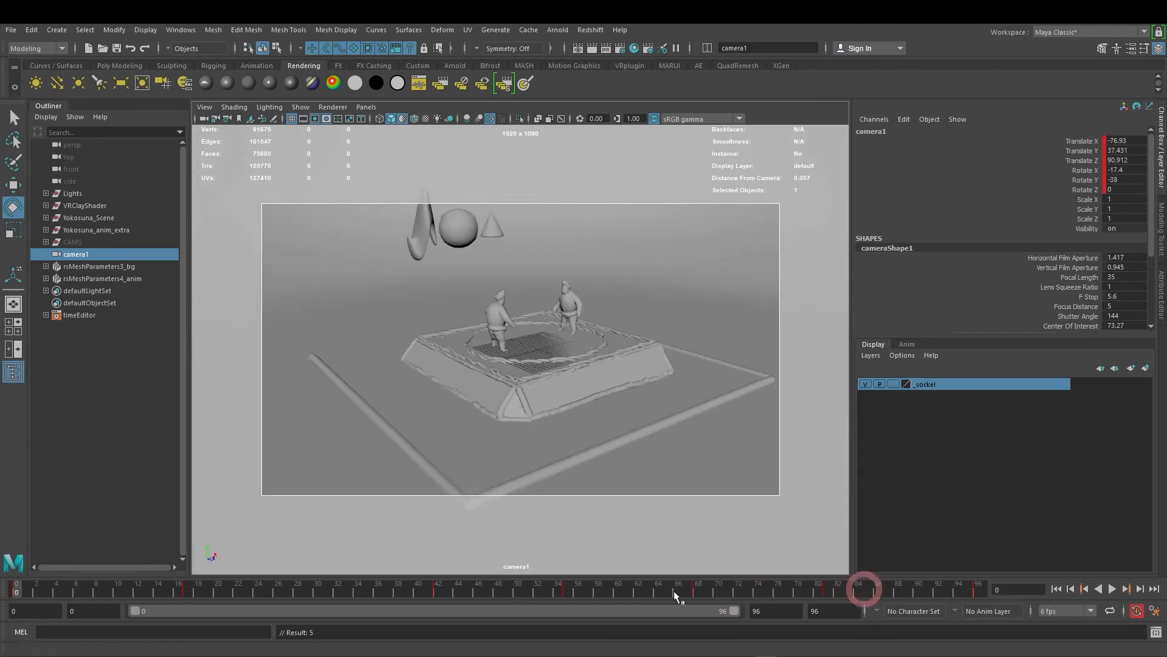
left_click_drag(404, 391, 495, 391, "alt")
middle_click_drag(495, 391, 420, 396, "alt")
left_click_drag(421, 396, 544, 365, "alt")
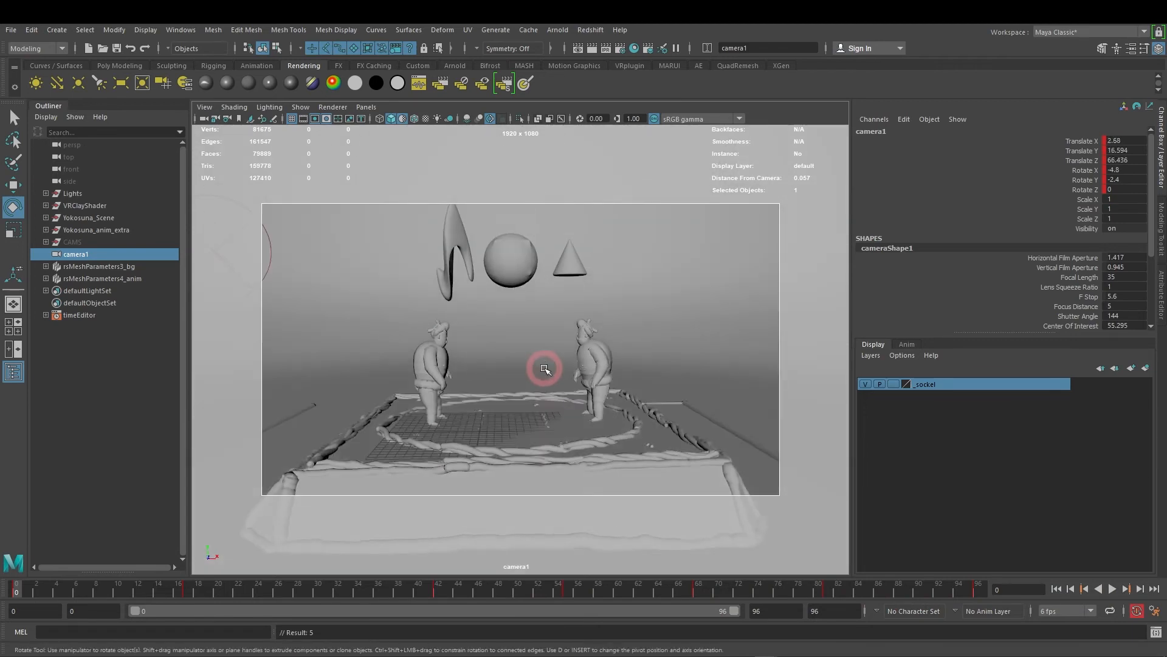
left_click(1113, 588)
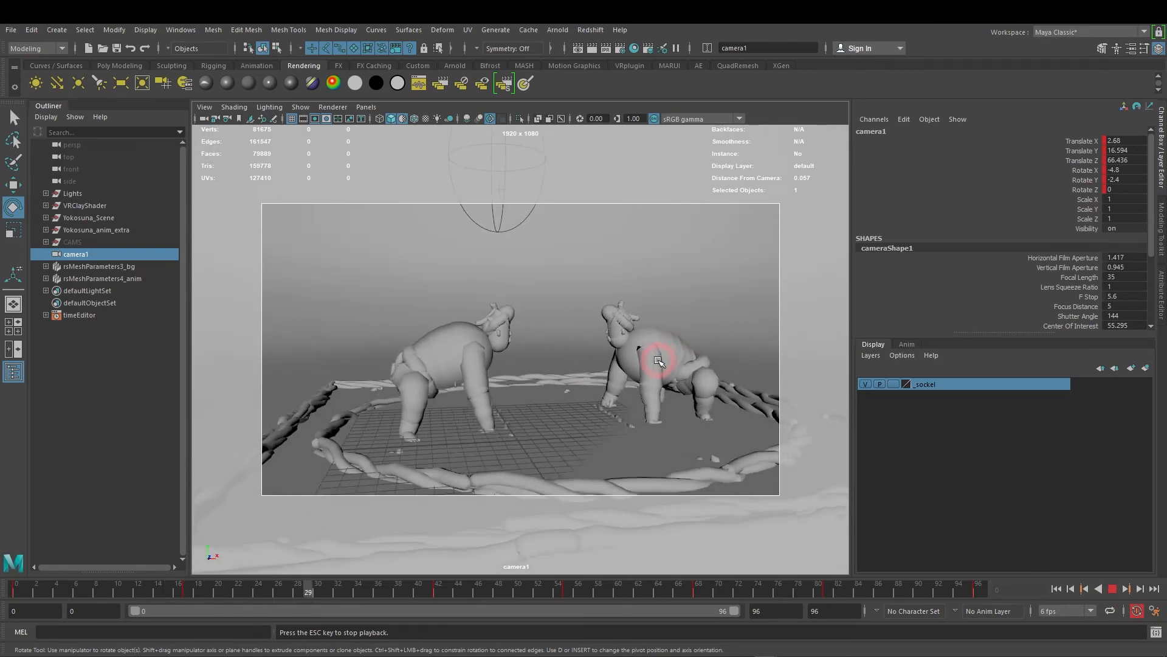
left_click(1113, 589)
Step: Key camera1 at frame 18 behind the nearer wrestler, facing his opponent, and compare the cut with frame 17
mouse_move(384, 586)
left_mouse_down()
mouse_move(194, 604)
mouse_move(185, 589)
mouse_move(199, 592)
left_mouse_up()
left_click_drag(500, 392, 460, 414, "alt")
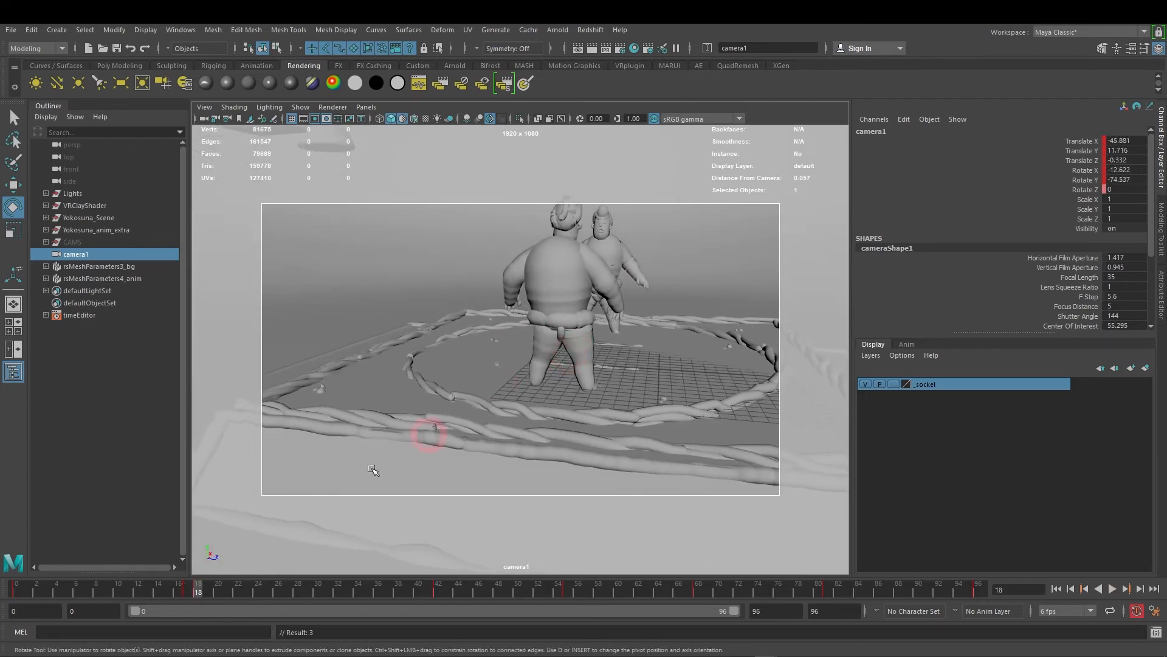
left_click_drag(199, 581, 188, 589)
left_click(593, 367)
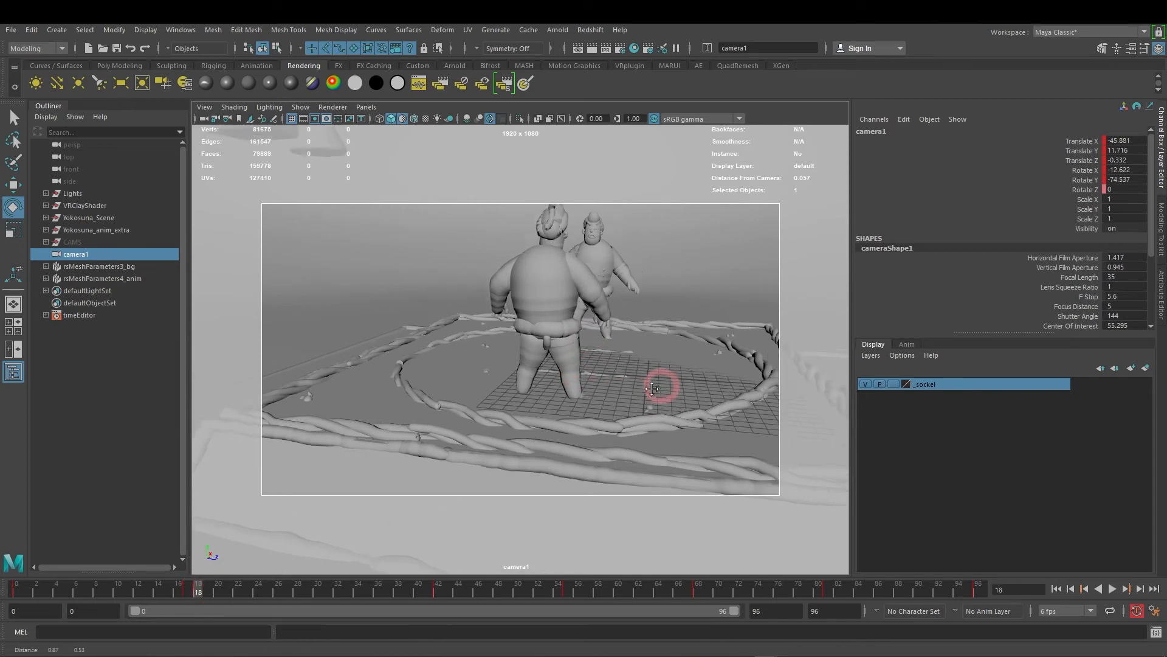
left_click_drag(614, 393, 400, 389, "alt")
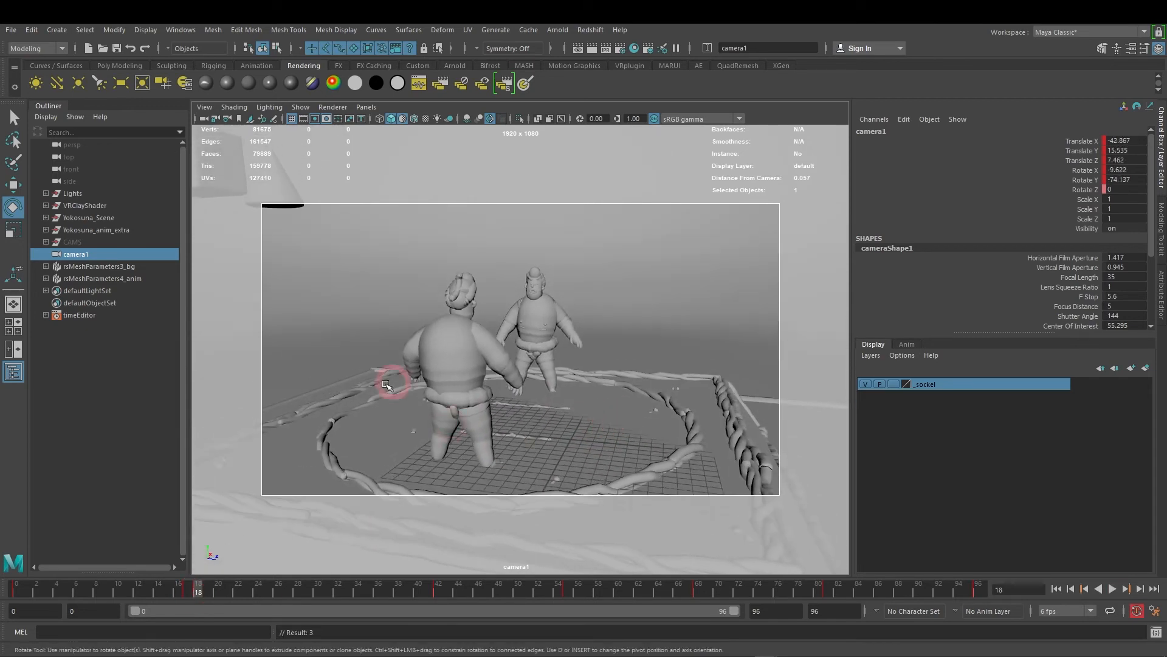
mouse_move(190, 578)
left_mouse_down()
mouse_move(185, 589)
mouse_move(197, 589)
left_mouse_up()
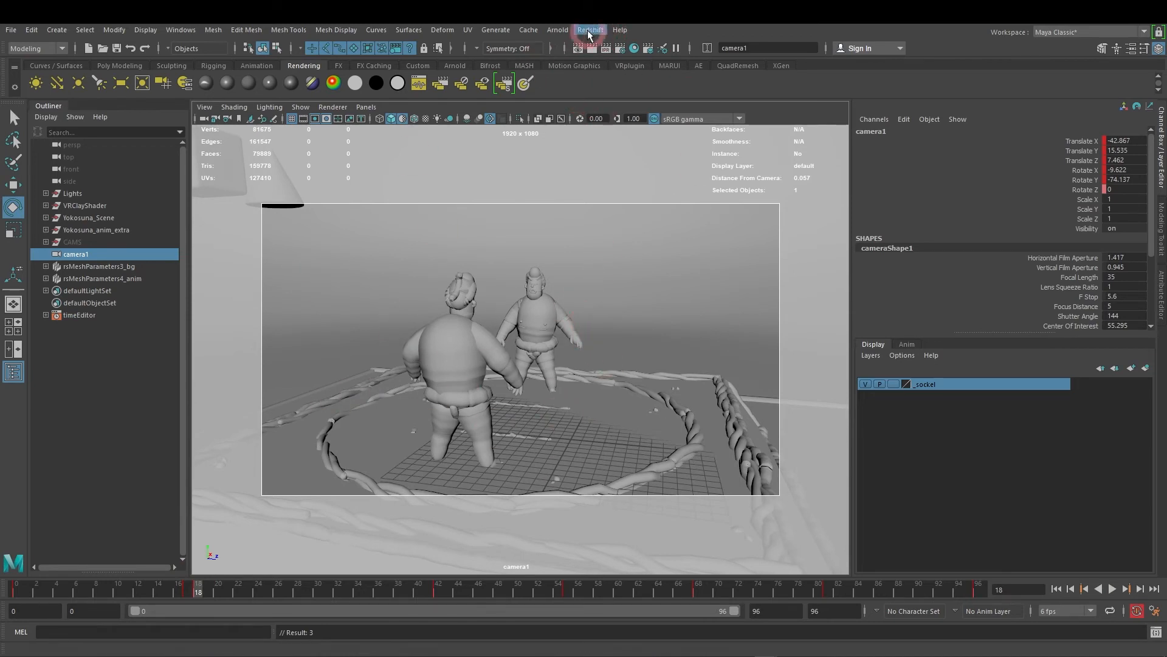
left_click(515, 326)
mouse_move(207, 586)
left_mouse_down()
mouse_move(404, 594)
mouse_move(170, 585)
mouse_move(196, 587)
left_mouse_up()
Step: Open the render settings, review the common and output options, and expand the Motion Blur section
left_click(620, 48)
left_click_drag(433, 161, 596, 131)
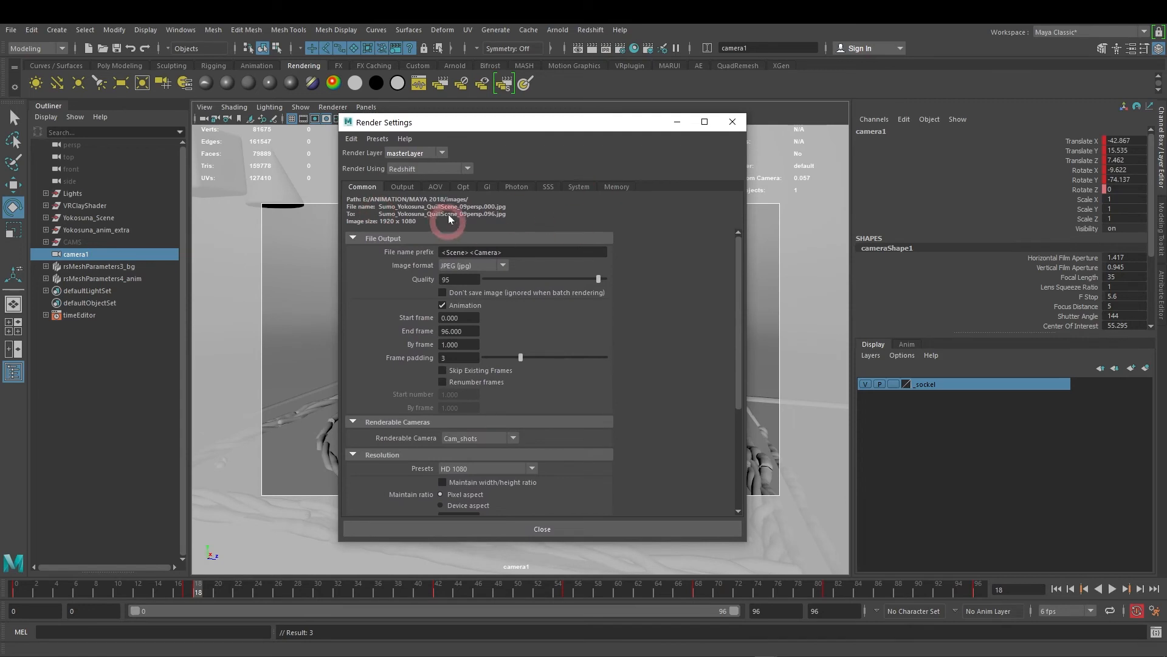
scroll(555, 312, "down", 3)
left_click(403, 187)
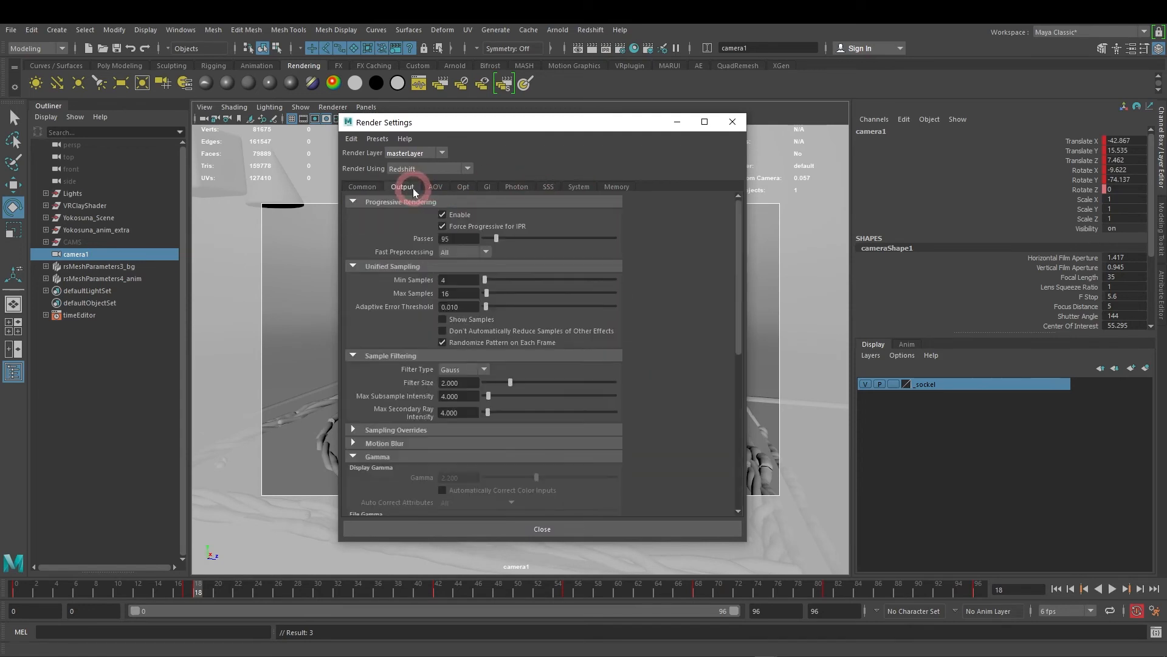
scroll(449, 395, "down", 3)
scroll(498, 309, "up", 1)
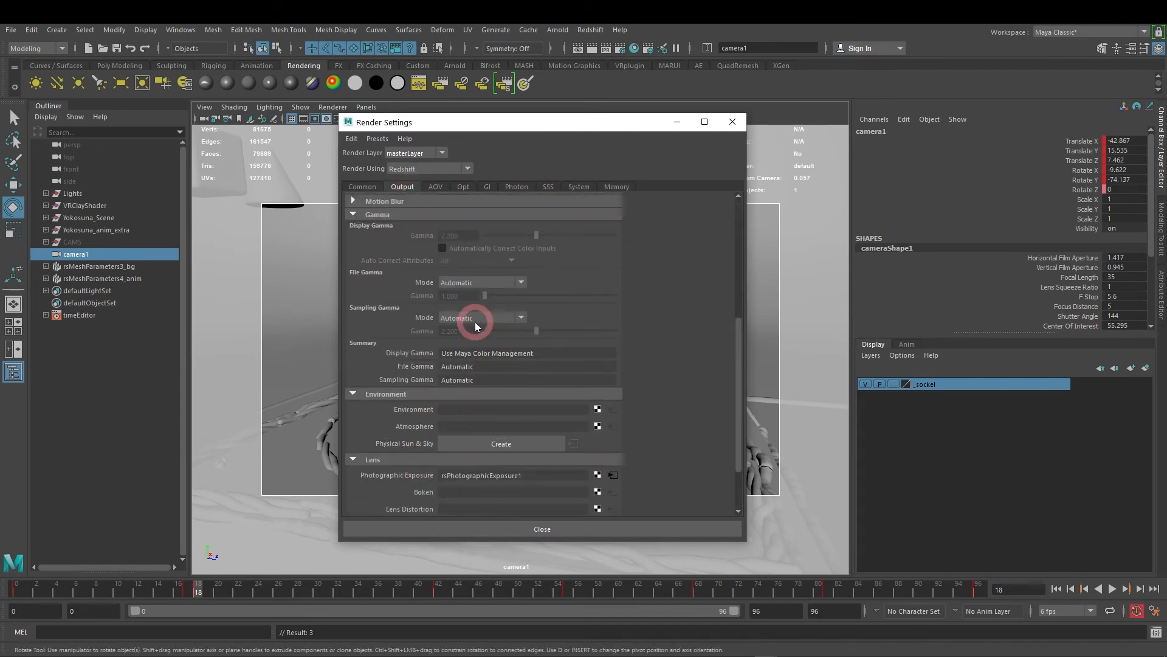
left_click(399, 311)
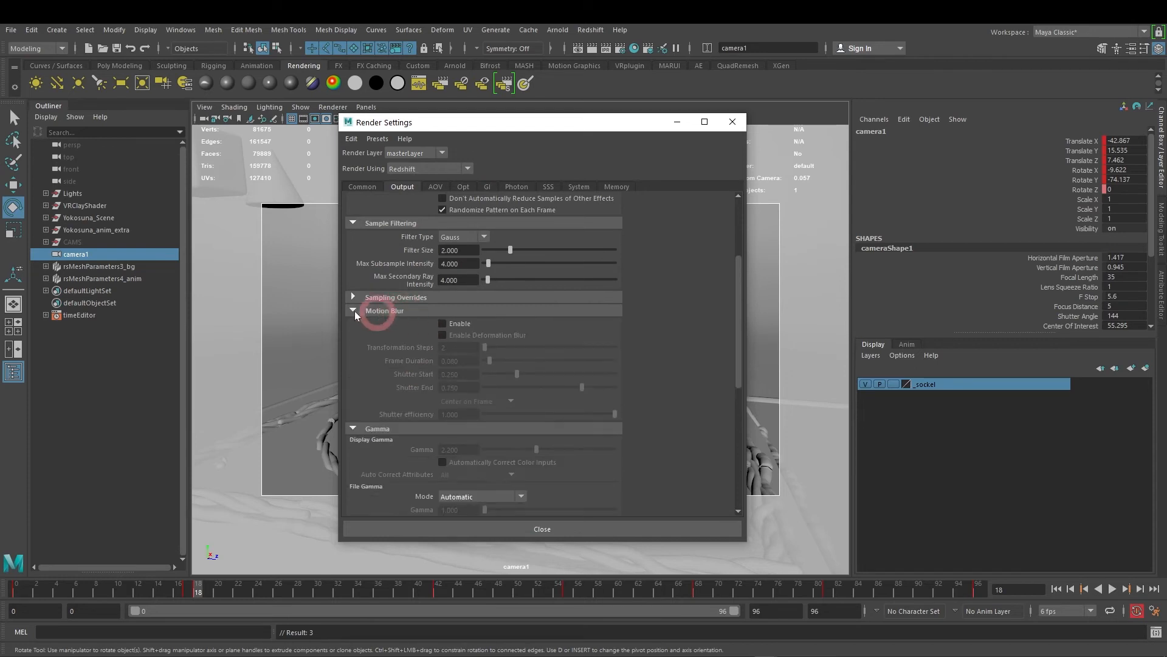
Step: Examine the Motion Blur settings alongside the camera cut at frames 17 and 18, and minimize the render settings
left_click_drag(582, 122, 839, 92)
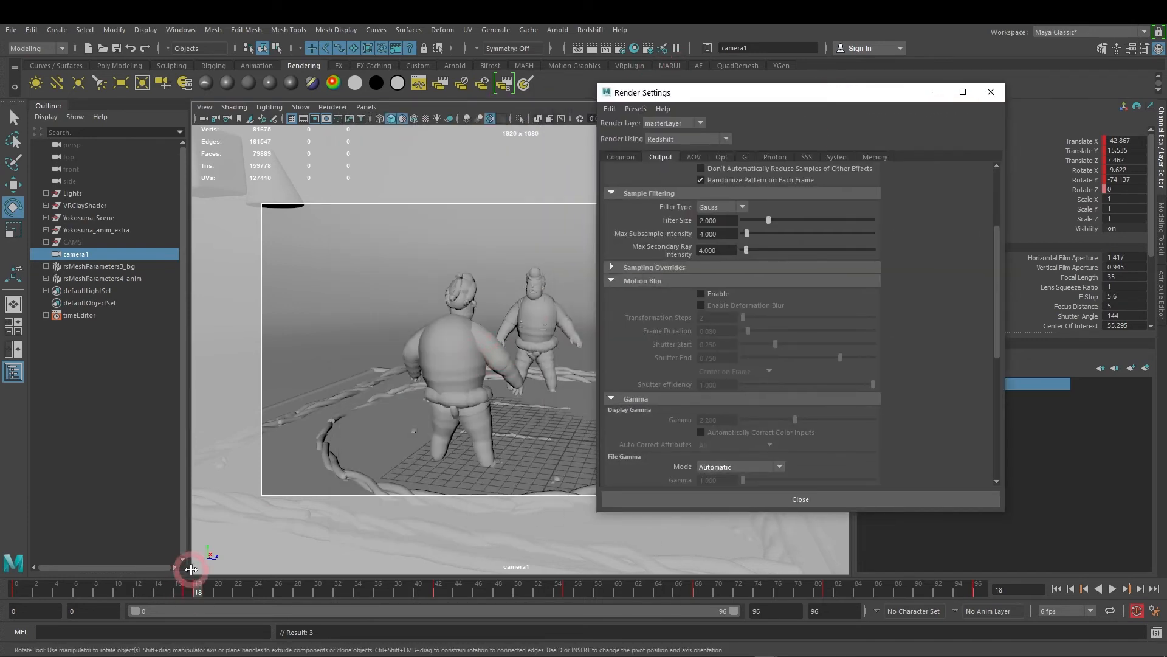
left_click_drag(198, 589, 195, 590)
left_click(669, 386)
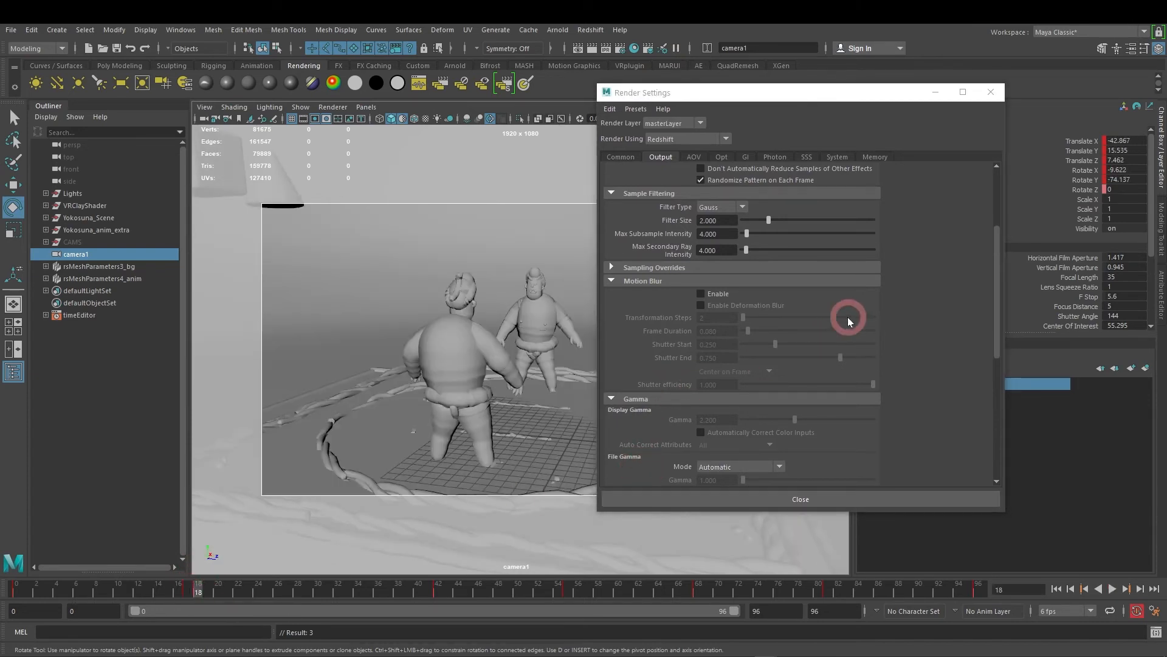
scroll(805, 333, "down", 3)
scroll(790, 341, "up", 2)
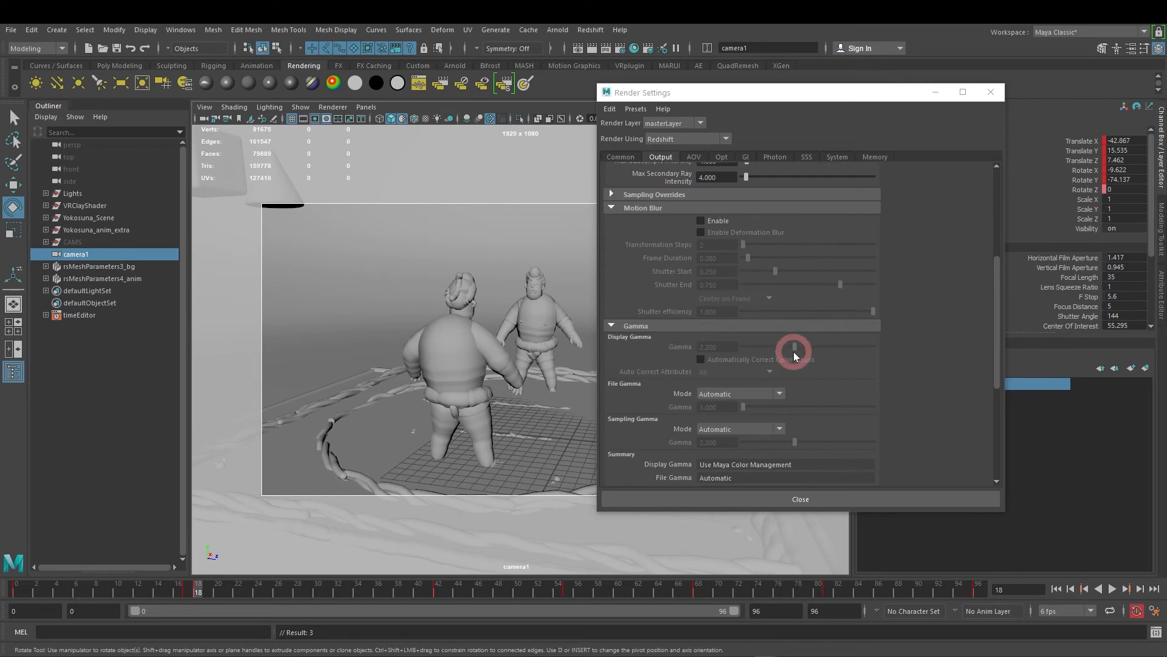
left_click(935, 93)
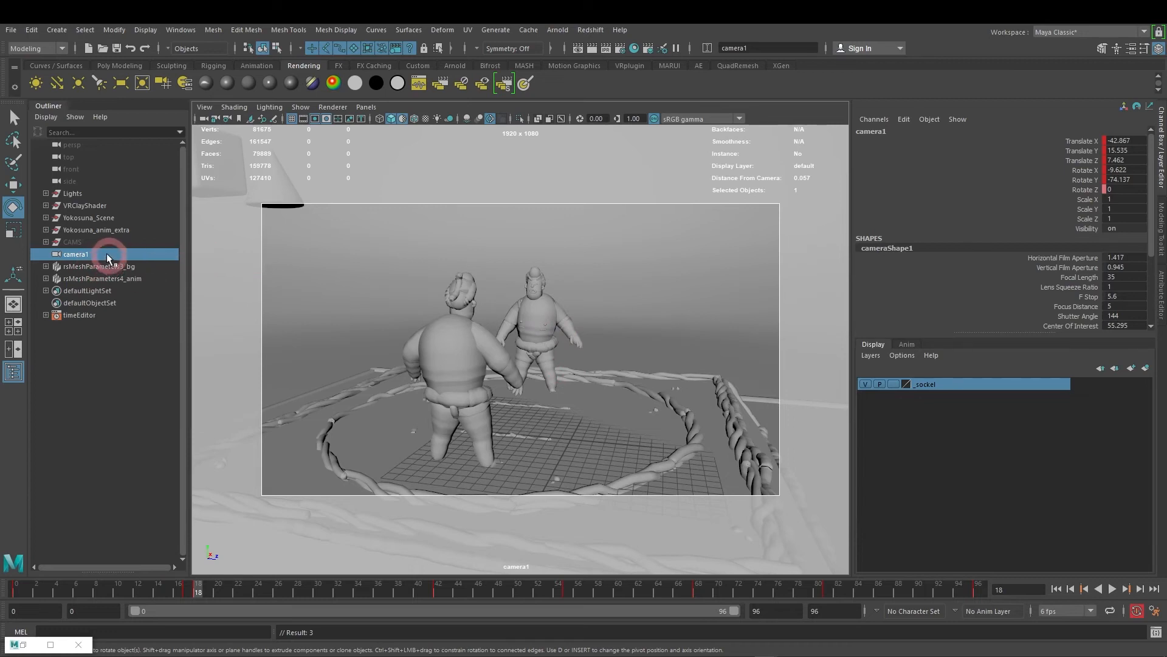
Step: Hide camera1 and unhide the CAMS group
key("ctrl+h")
left_click(94, 244)
key("h")
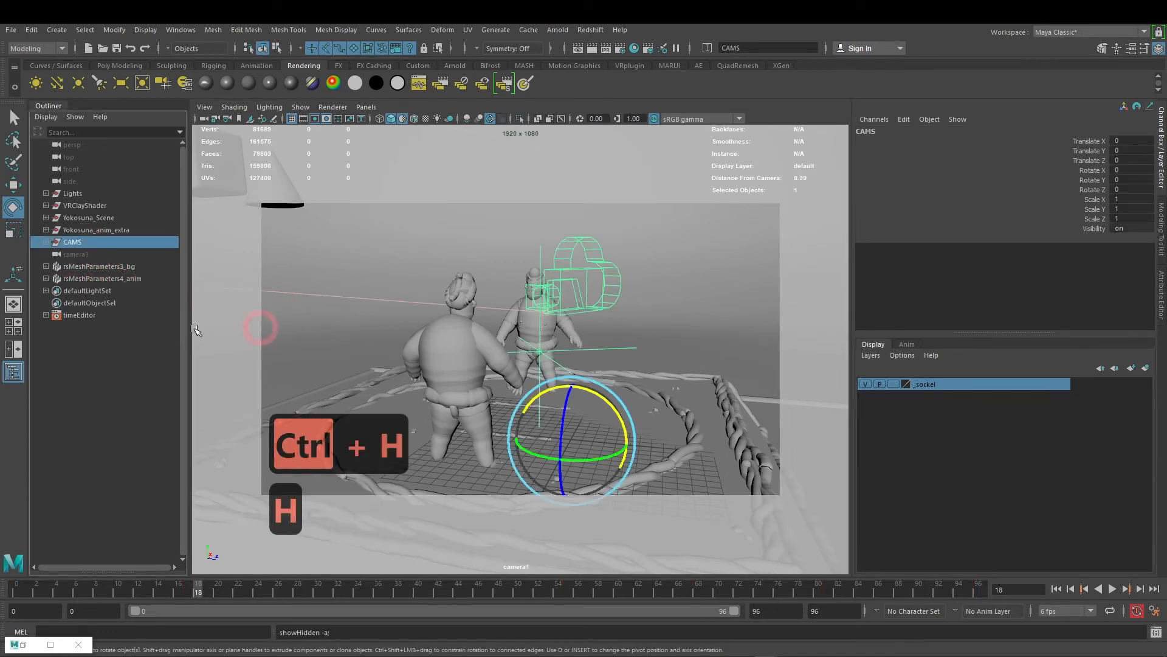
Step: Switch to the perspective view and frame the ring together with the cameras placed around it
left_click(12, 305)
scroll(676, 364, "down", 3)
scroll(676, 365, "down", 4)
left_click_drag(680, 378, 469, 380, "alt")
scroll(633, 370, "down", 4)
middle_click_drag(468, 380, 584, 419, "alt")
left_click_drag(584, 419, 545, 383, "alt")
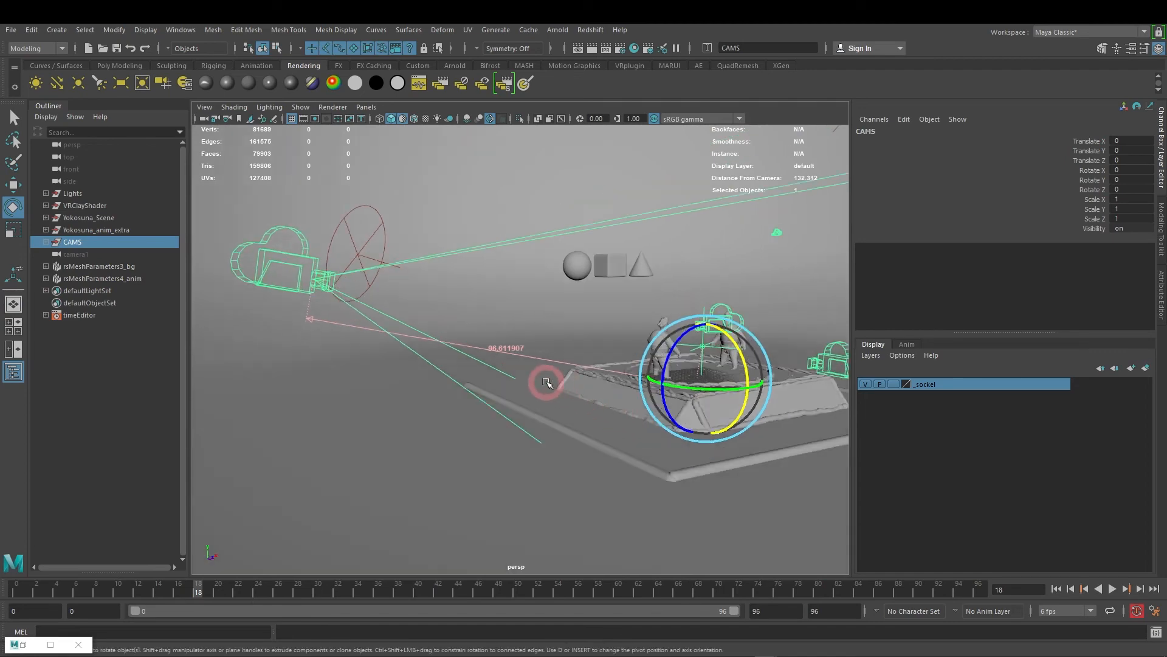
left_click(525, 357)
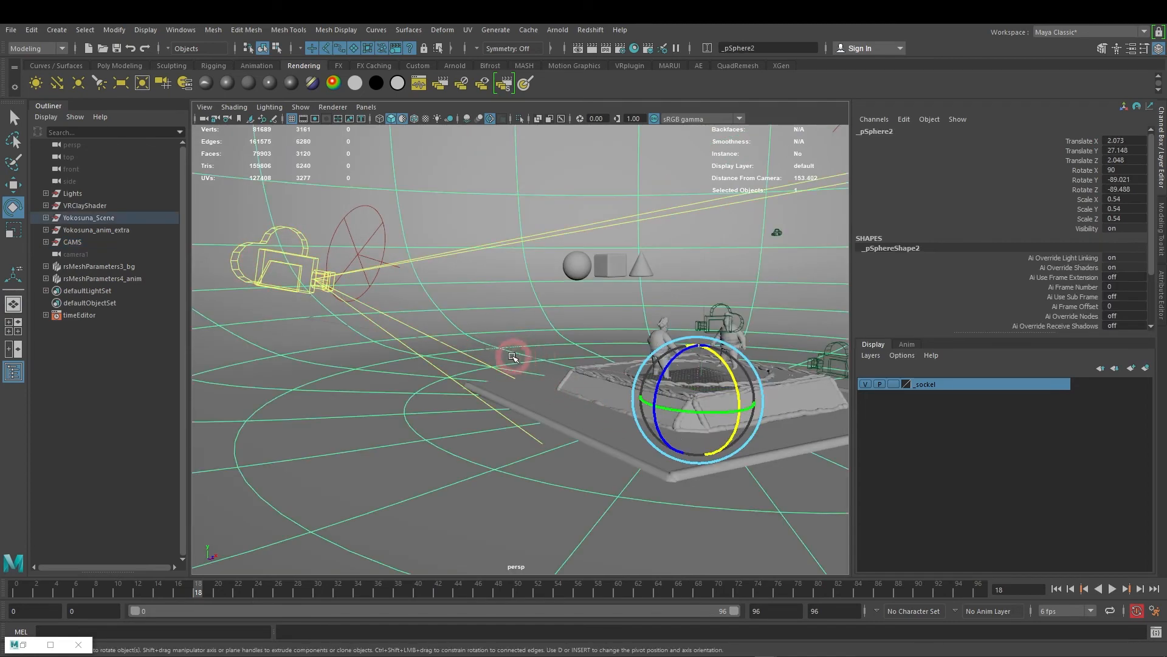
left_click_drag(549, 429, 555, 417, "alt")
key("q")
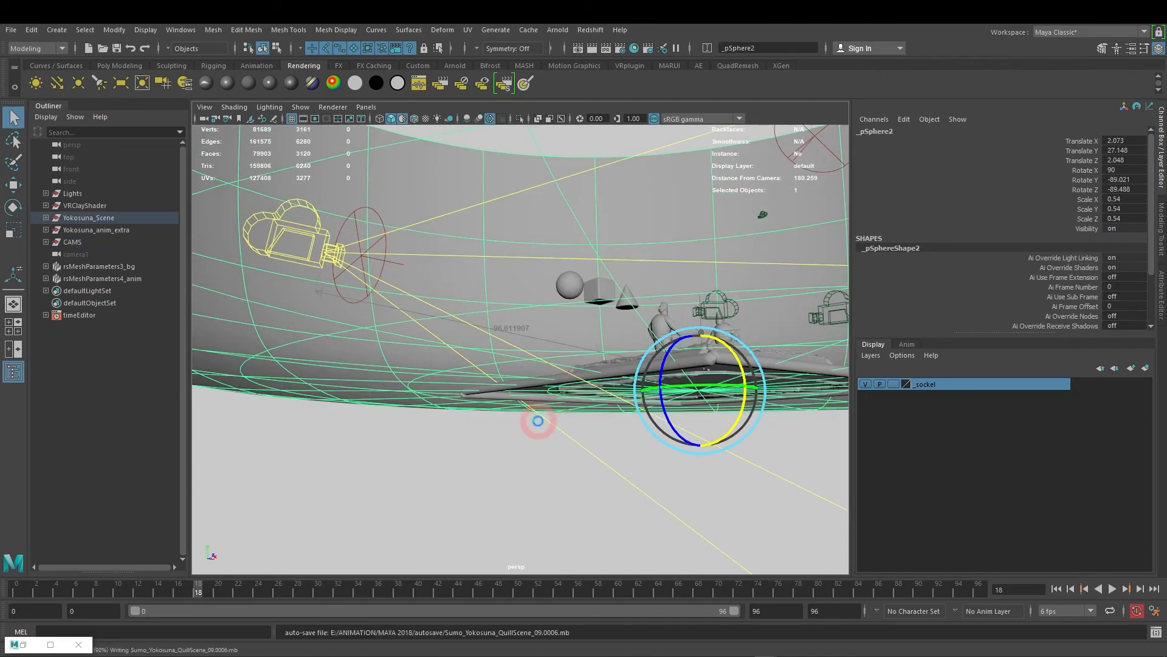
key("e")
scroll(595, 348, "up", 5)
scroll(537, 310, "down", 5)
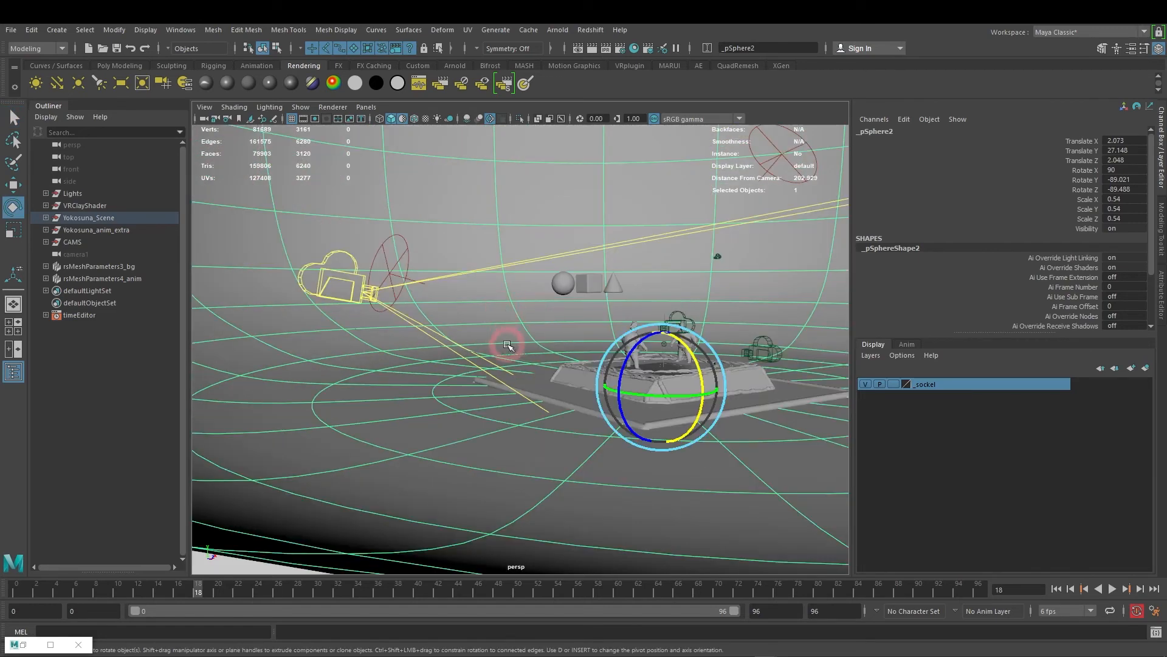
Step: Select the cam_turnt camera facing the ring and look through it
middle_click_drag(506, 341, 519, 371, "alt")
left_click(365, 306)
left_click(562, 384)
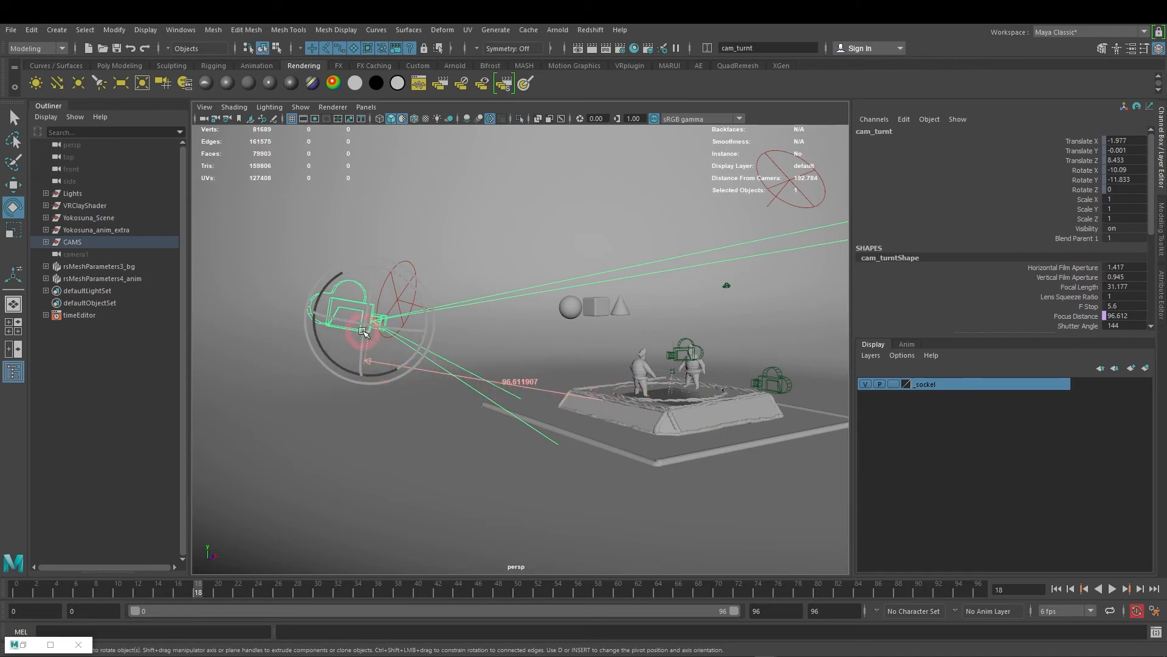
key("w")
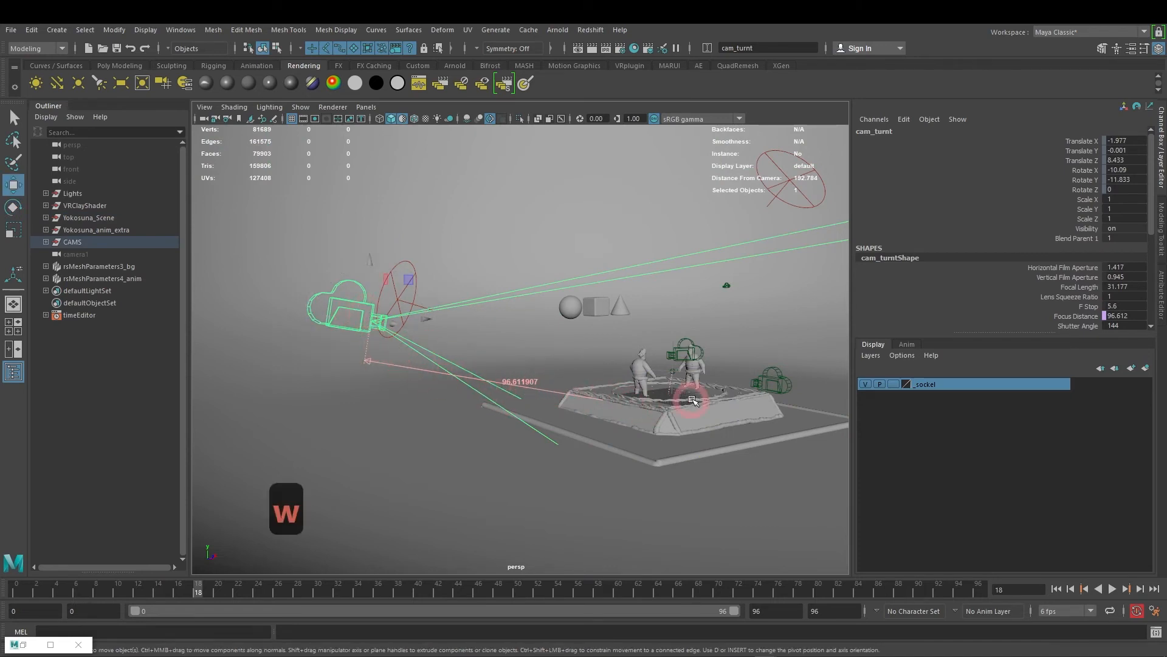
scroll(559, 395, "up", 2)
left_click_drag(616, 402, 587, 411, "alt")
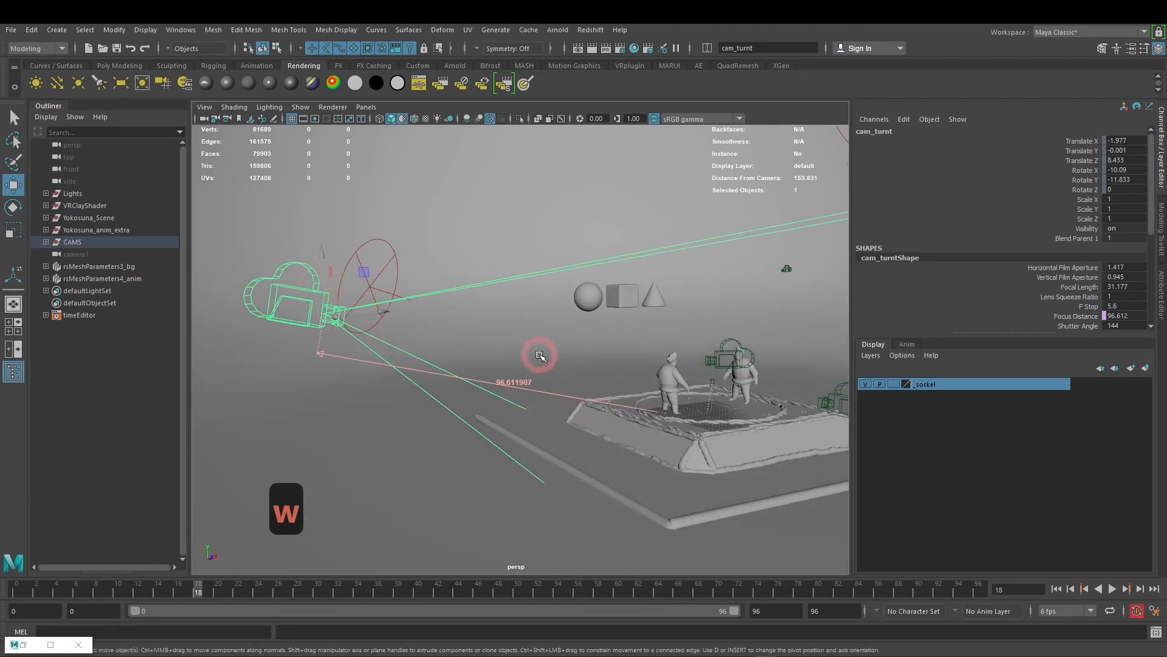
key("l")
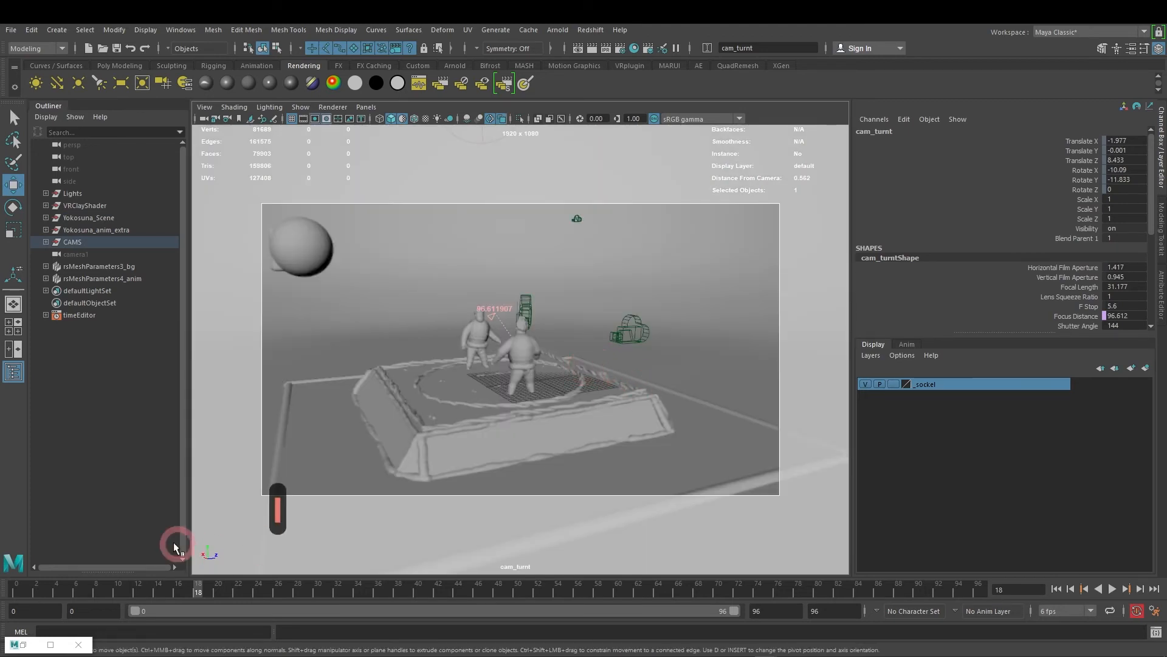
Step: Preview the motion through cam_turnt up to frame 21 and open its shape attributes to inspect the Shake settings
key("alt+v")
mouse_move(331, 593)
left_mouse_down()
mouse_move(491, 607)
mouse_move(228, 602)
left_mouse_up()
key("ctrl+a")
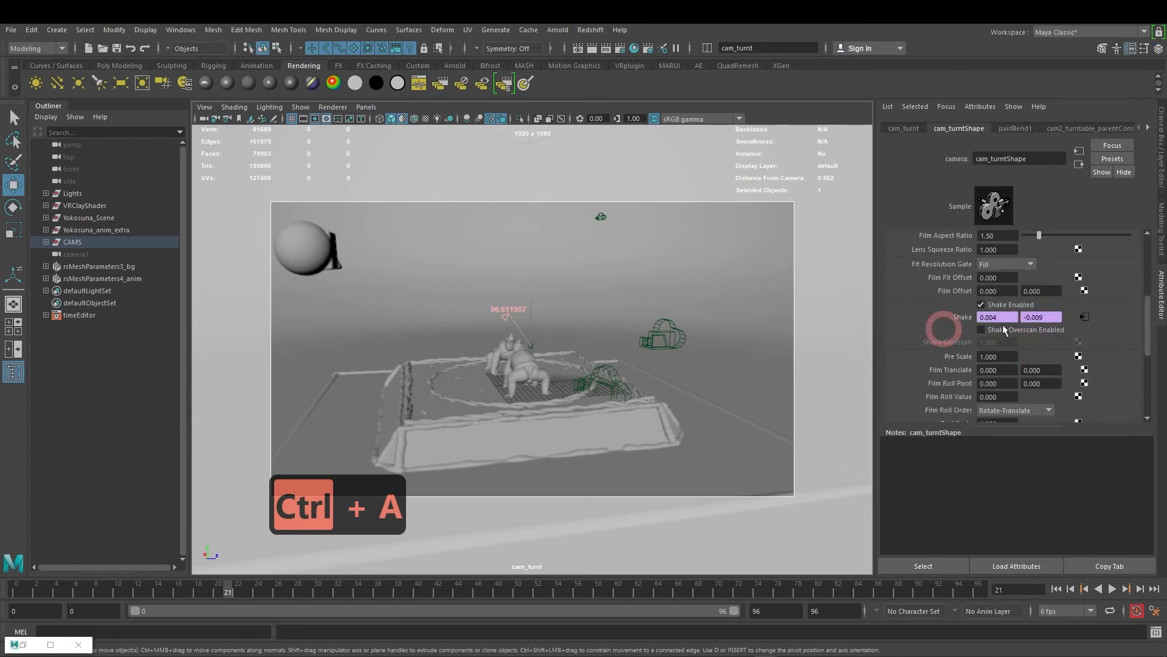
scroll(967, 312, "up", 5)
scroll(992, 305, "down", 10)
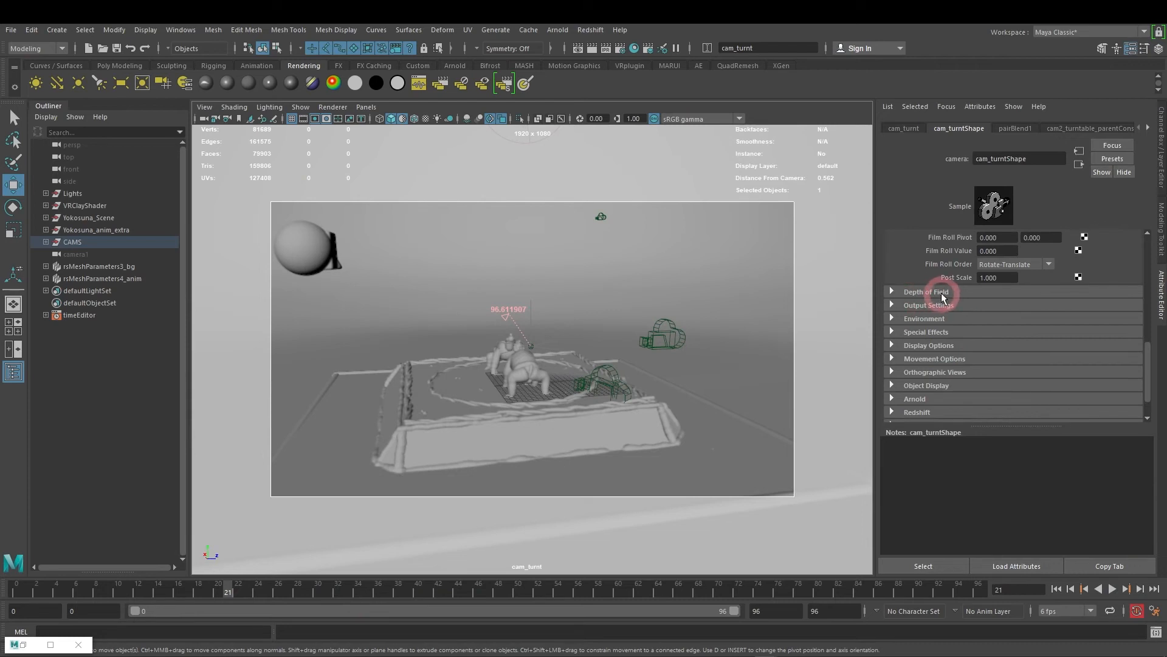
Step: Expand cam_turnt's Depth of Field settings and review them together with the Shake values at frame 19
left_click(941, 293)
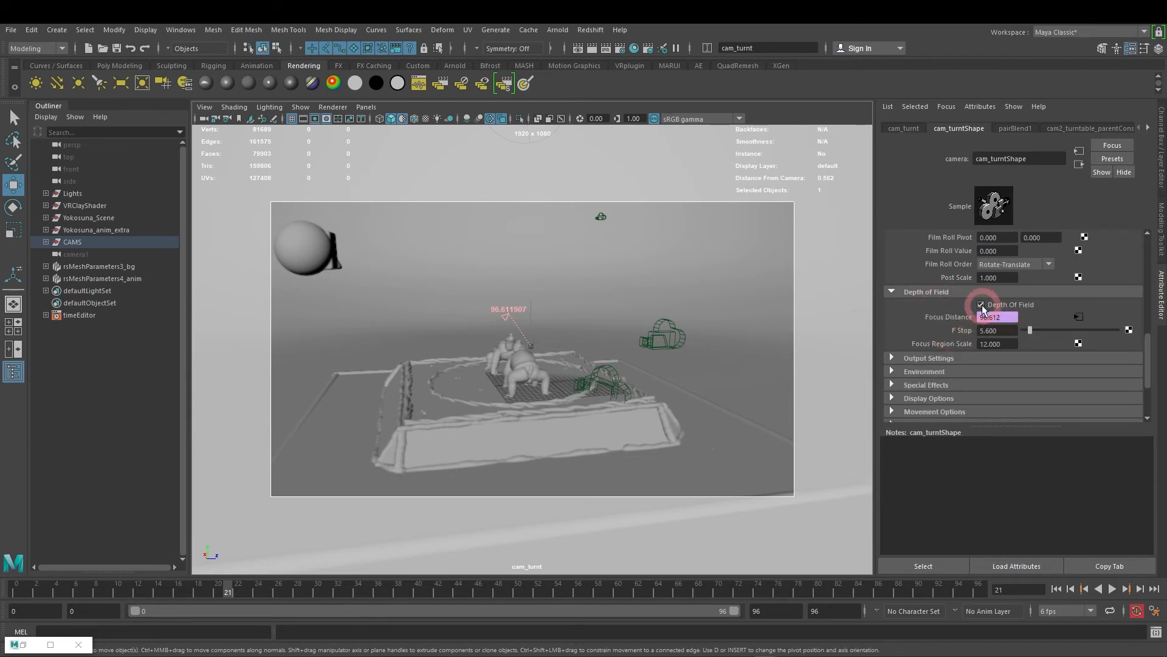
left_click(982, 305)
left_click(982, 305)
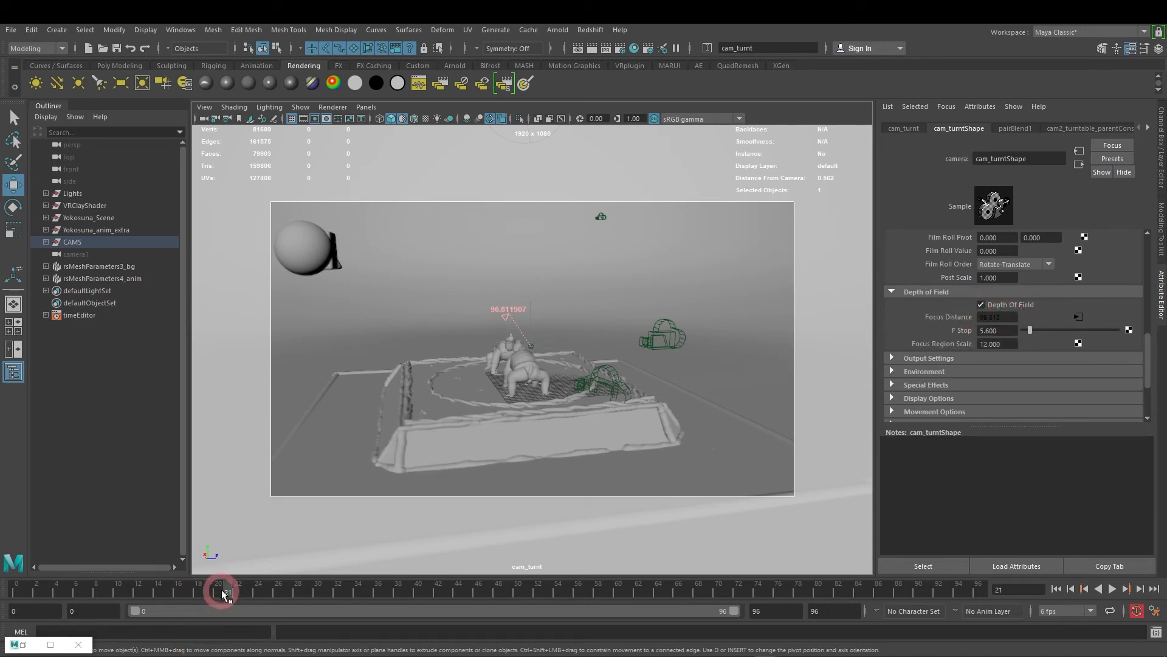
left_click_drag(222, 591, 206, 592)
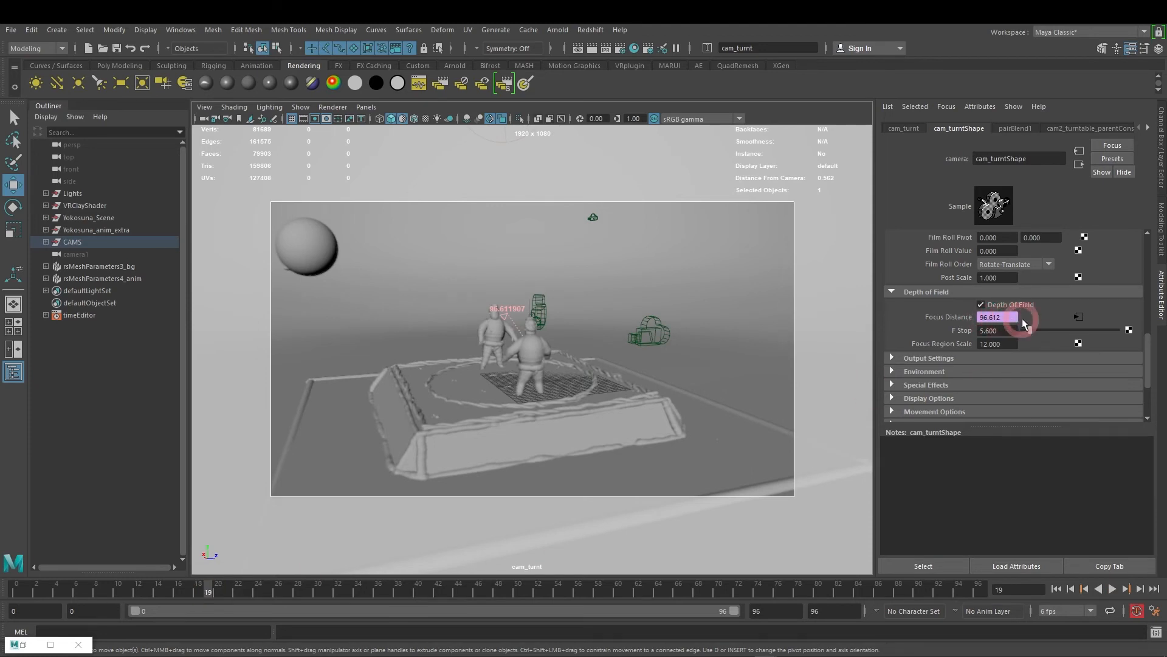
scroll(931, 374, "up", 4)
scroll(991, 345, "down", 1)
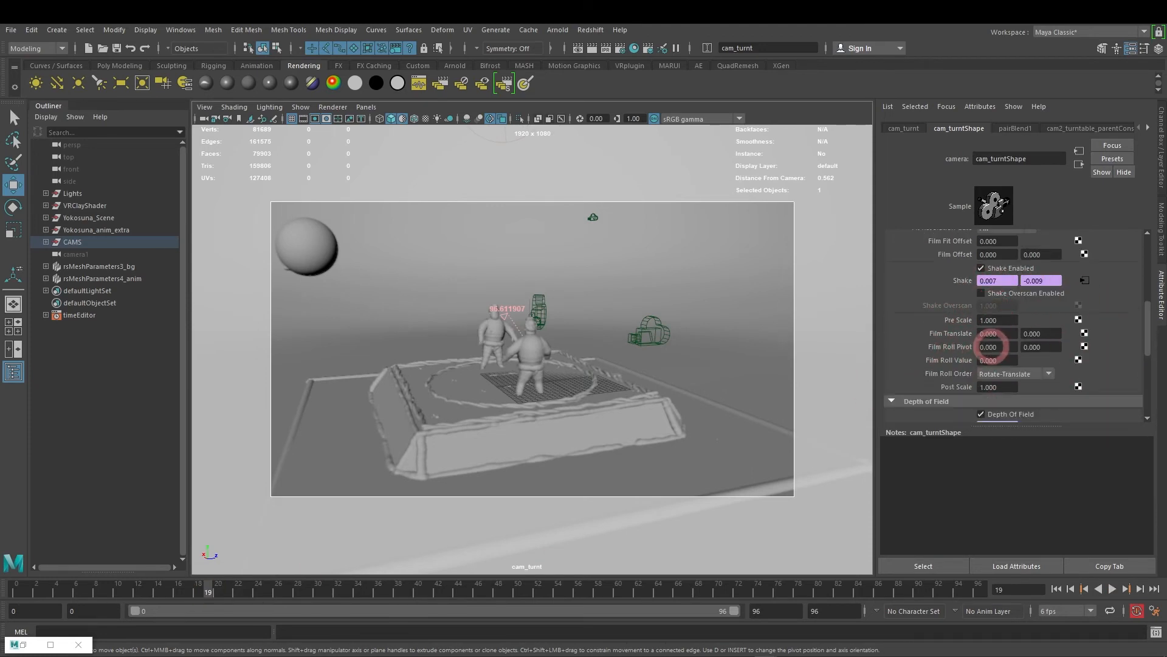
scroll(1075, 356, "up", 2)
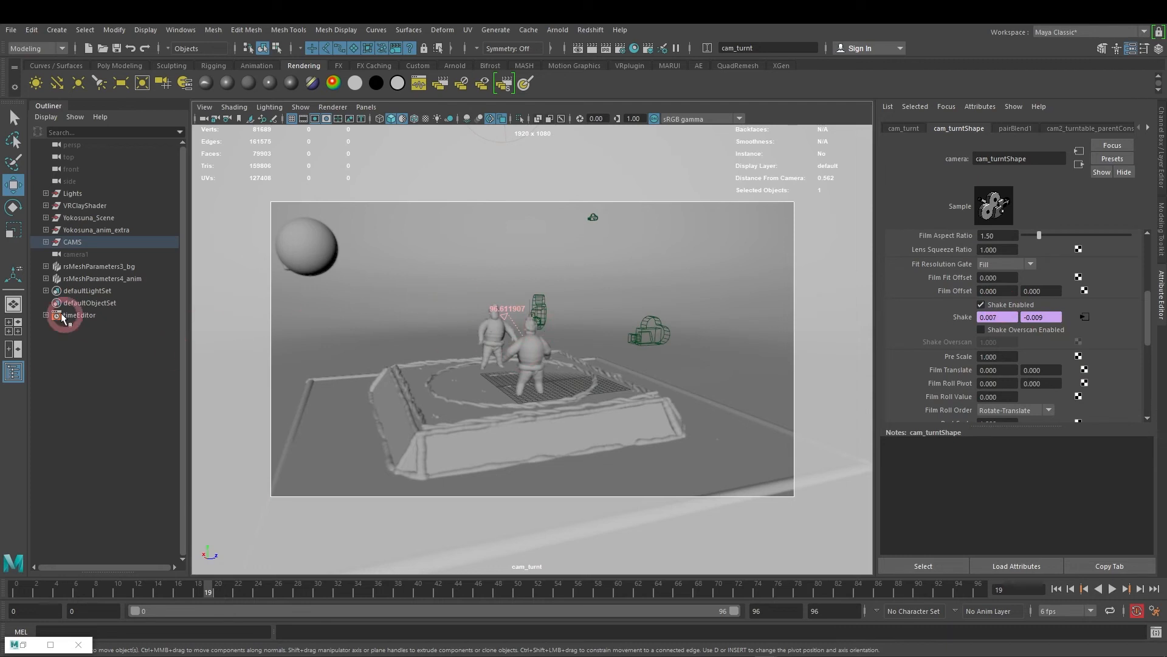
scroll(1029, 357, "down", 10)
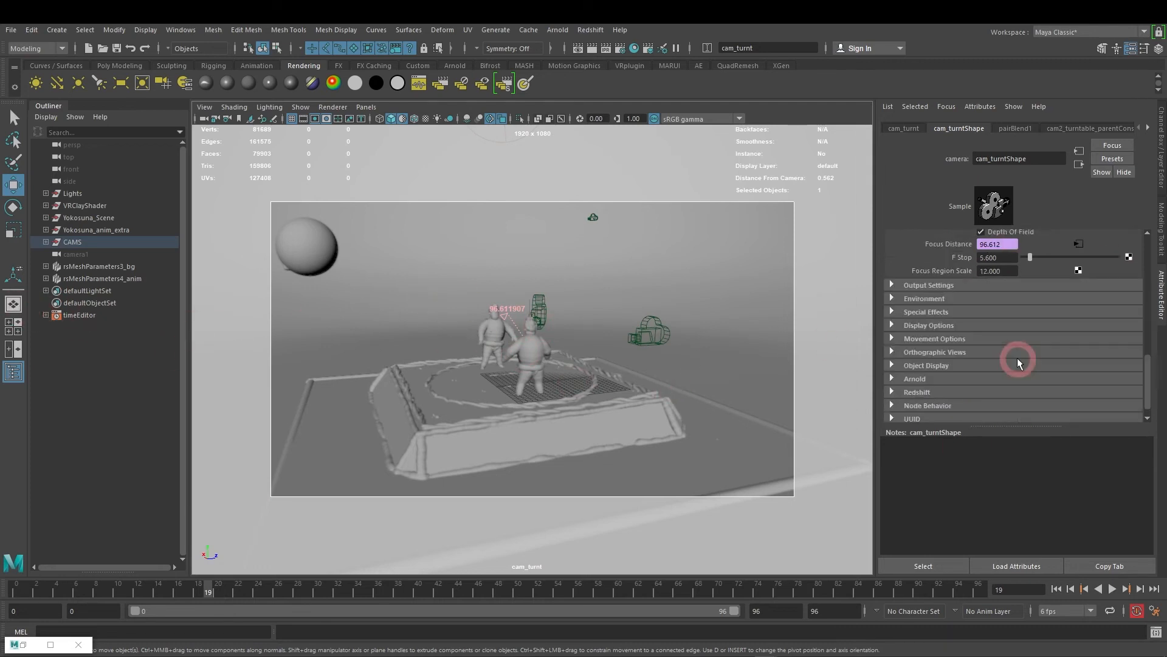
scroll(997, 253, "up", 2)
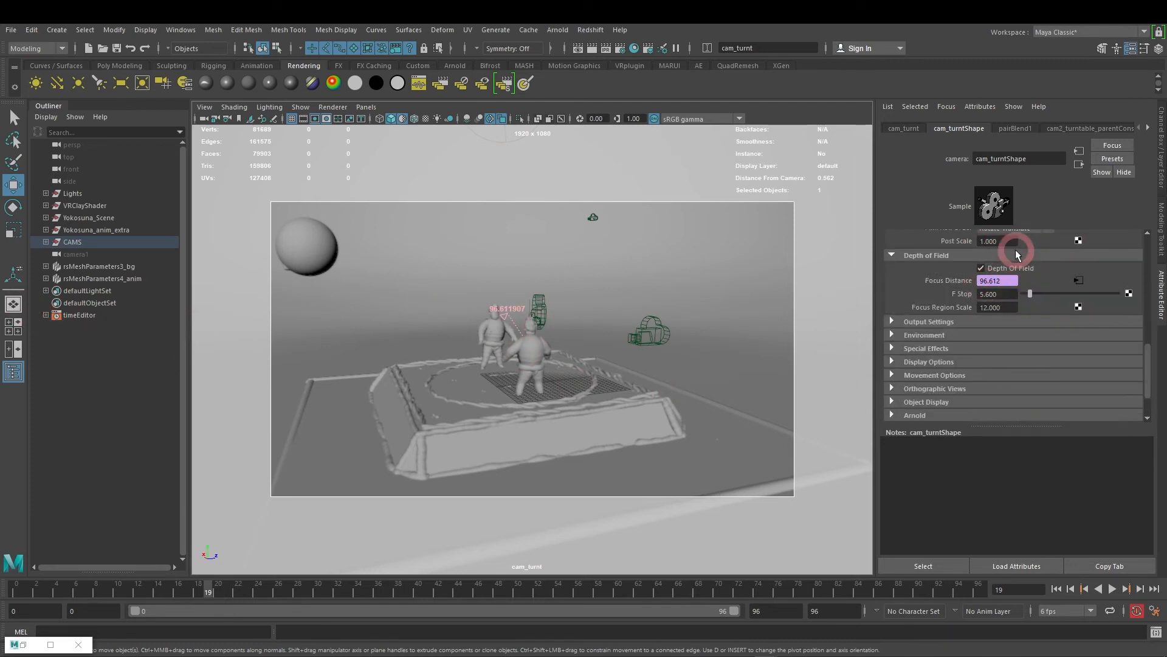
Step: Examine cam_turnt and its focus distance from the perspective view at frame 10, alongside its Shake values
left_click_drag(91, 596, 117, 594)
left_click(655, 514)
left_click(13, 303)
left_click_drag(577, 365, 790, 365, "alt")
left_click_drag(758, 424, 689, 375, "alt")
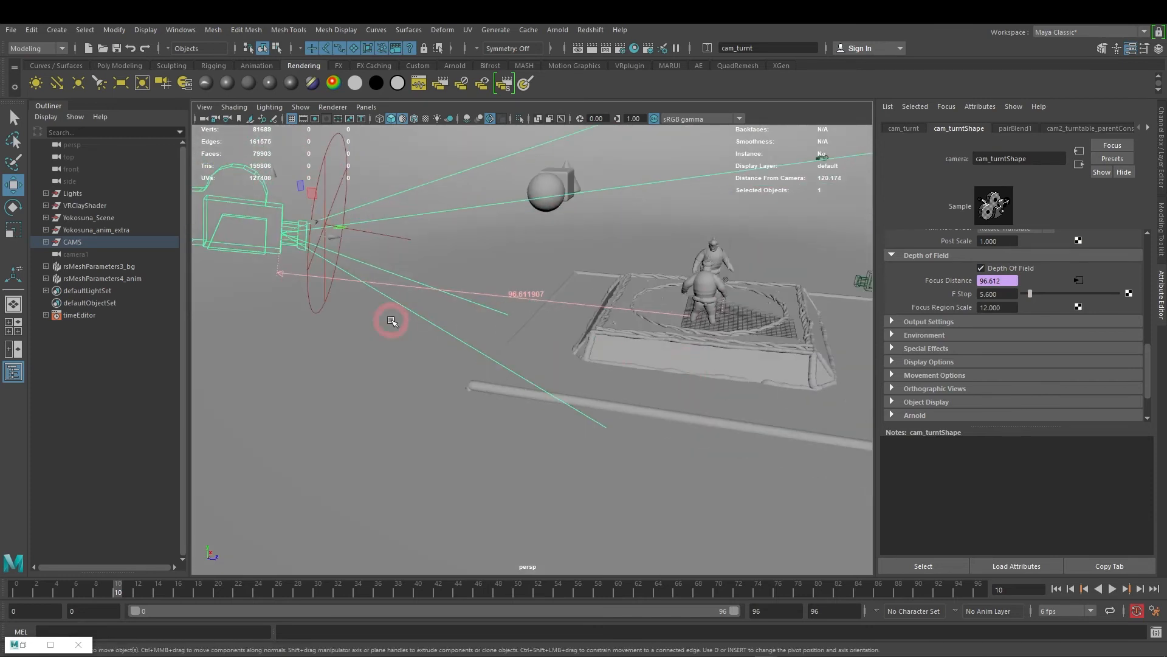
scroll(1041, 344, "up", 3)
scroll(1029, 354, "up", 3)
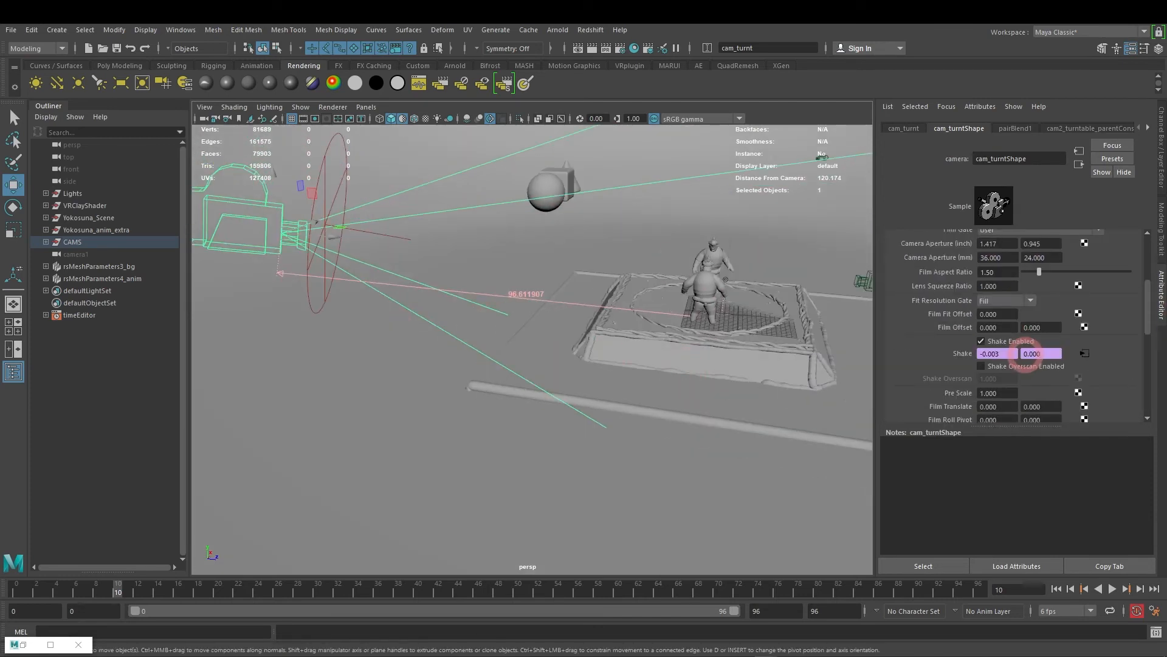
Step: Look through cam_turnt again and scrub the animation from frame 10 to frame 18
key("ctrl+f")
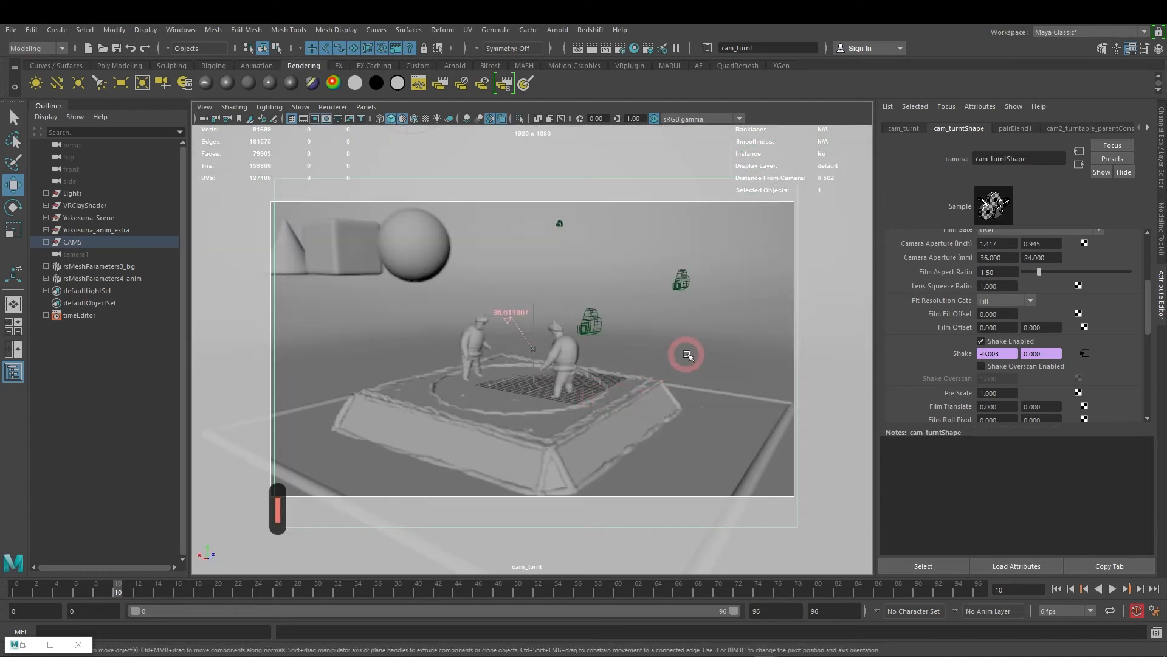
left_click_drag(114, 593, 198, 603)
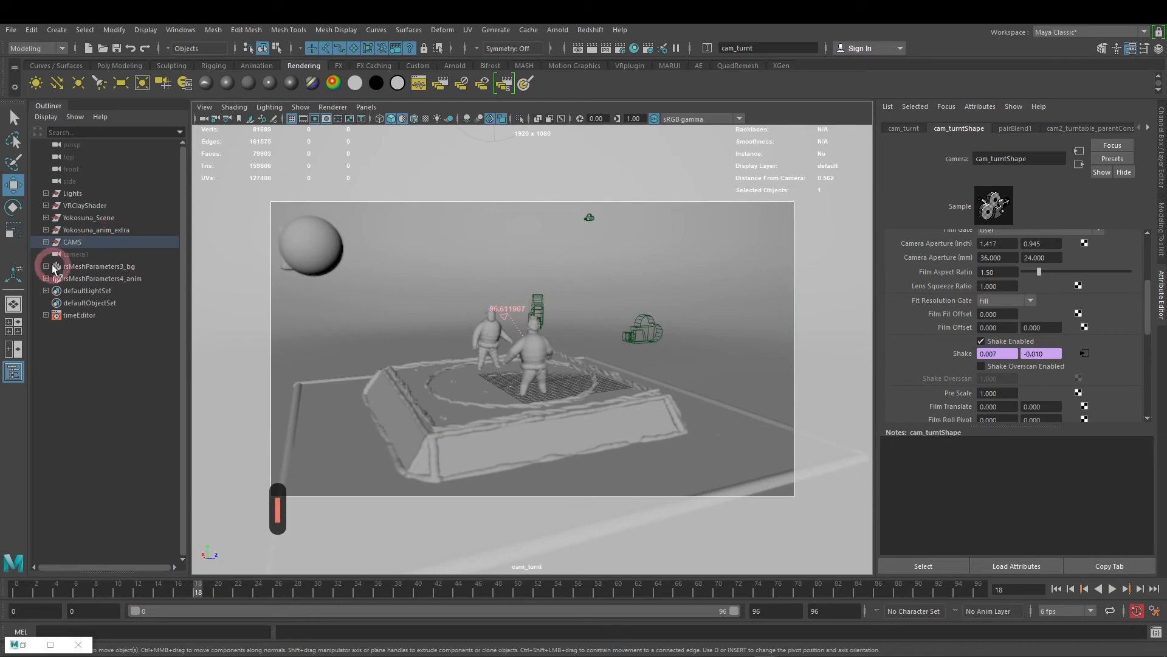
Step: Return to the perspective view, select the Cam_dyn camera beside the ring, and look through it
left_click(14, 303)
left_click_drag(663, 368, 566, 345, "alt")
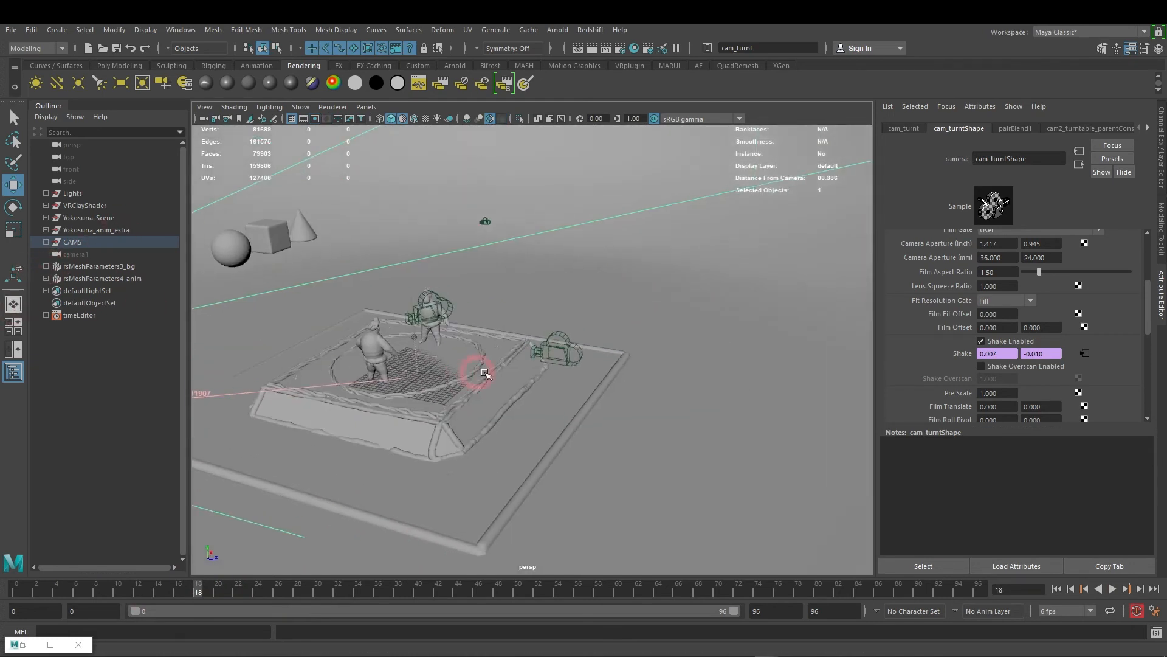
left_click(562, 351)
key("i")
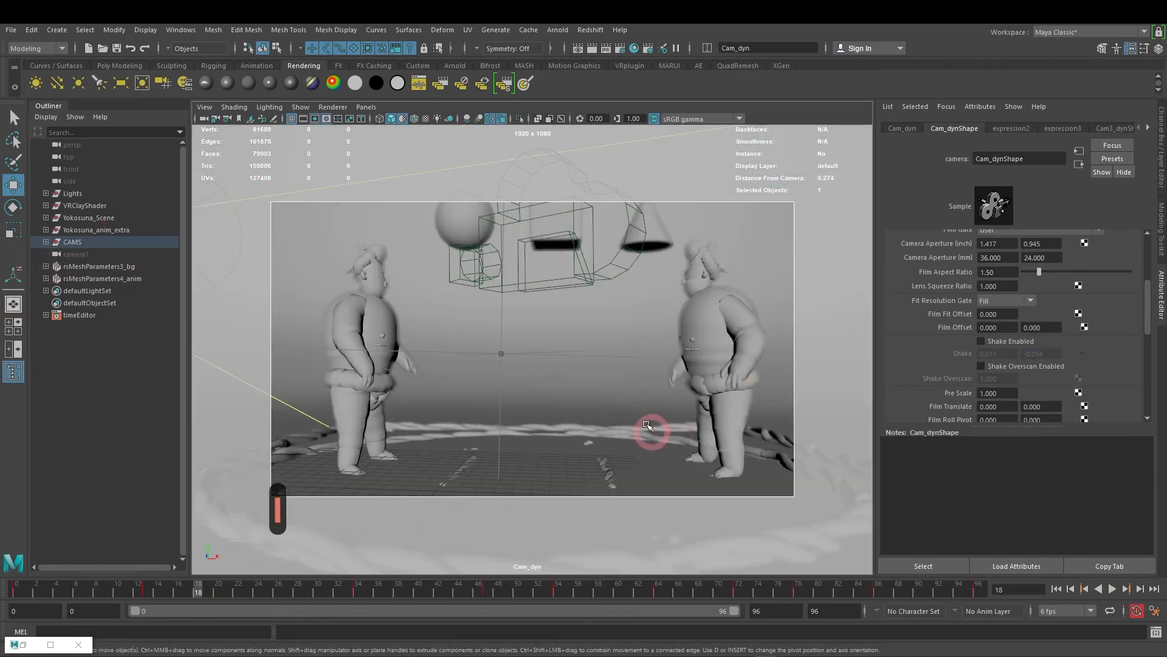
Step: Scrub and play the animation through Cam_dyn to review its camera moves, stopping at frame 64
mouse_move(194, 588)
left_mouse_down()
mouse_move(409, 590)
mouse_move(356, 593)
left_mouse_up()
left_click(1120, 589)
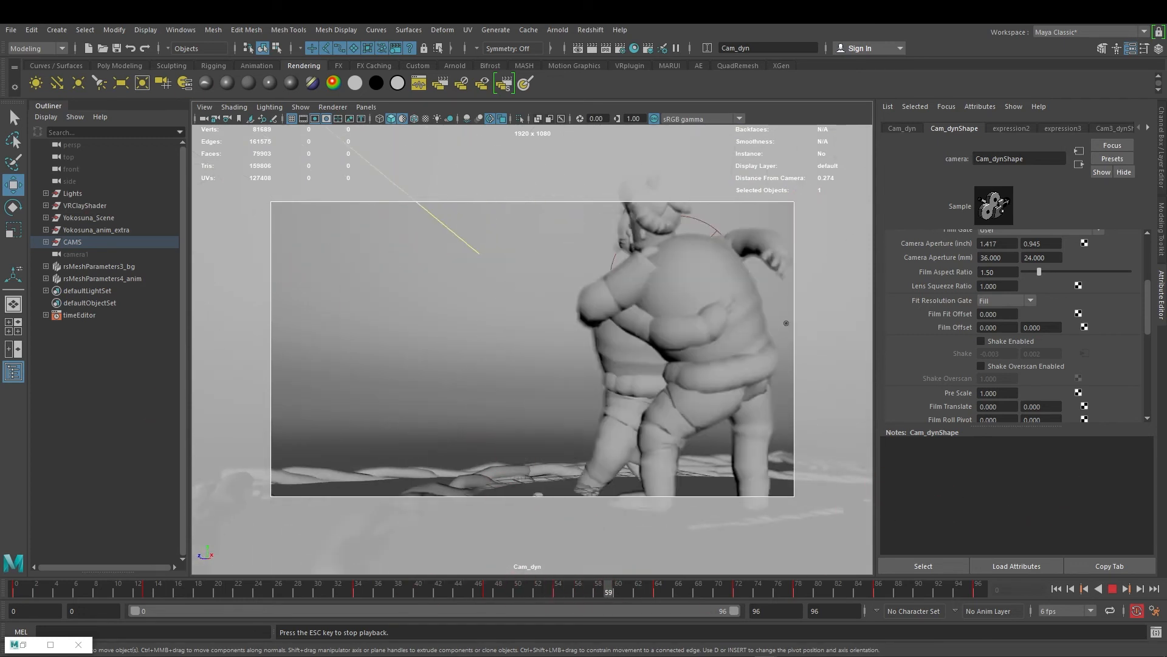
left_click(1125, 587)
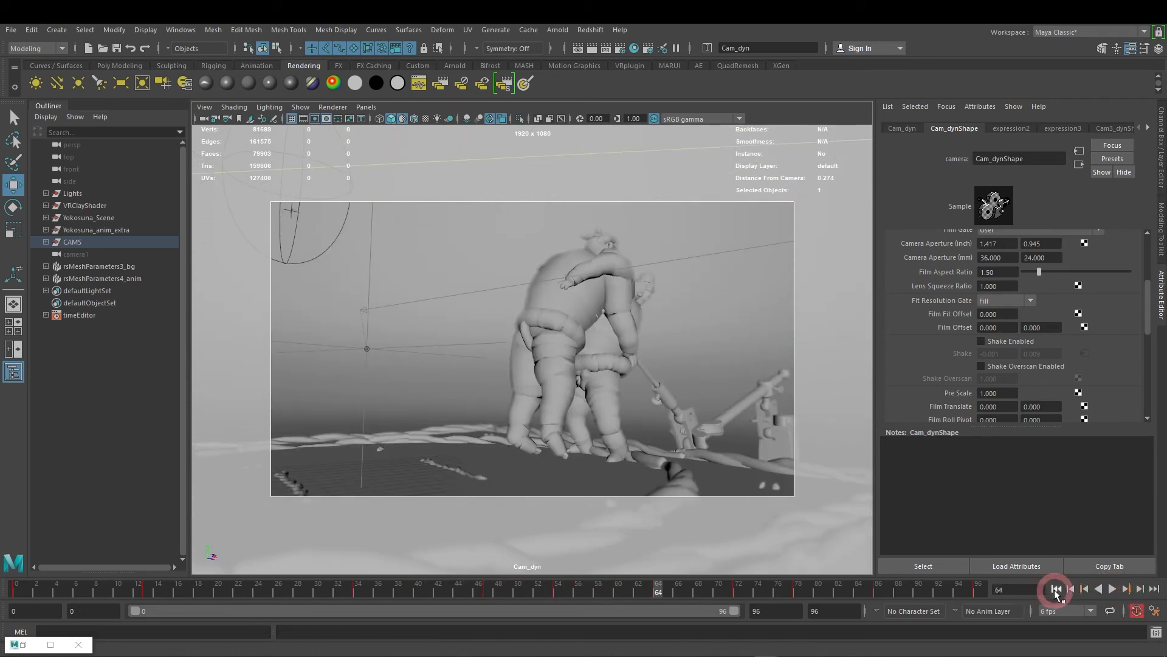
Step: Enlarge the attribute area and examine Cam_dyn's Depth of Field and Film Back settings at frame 66
left_click_drag(1024, 425, 1026, 539)
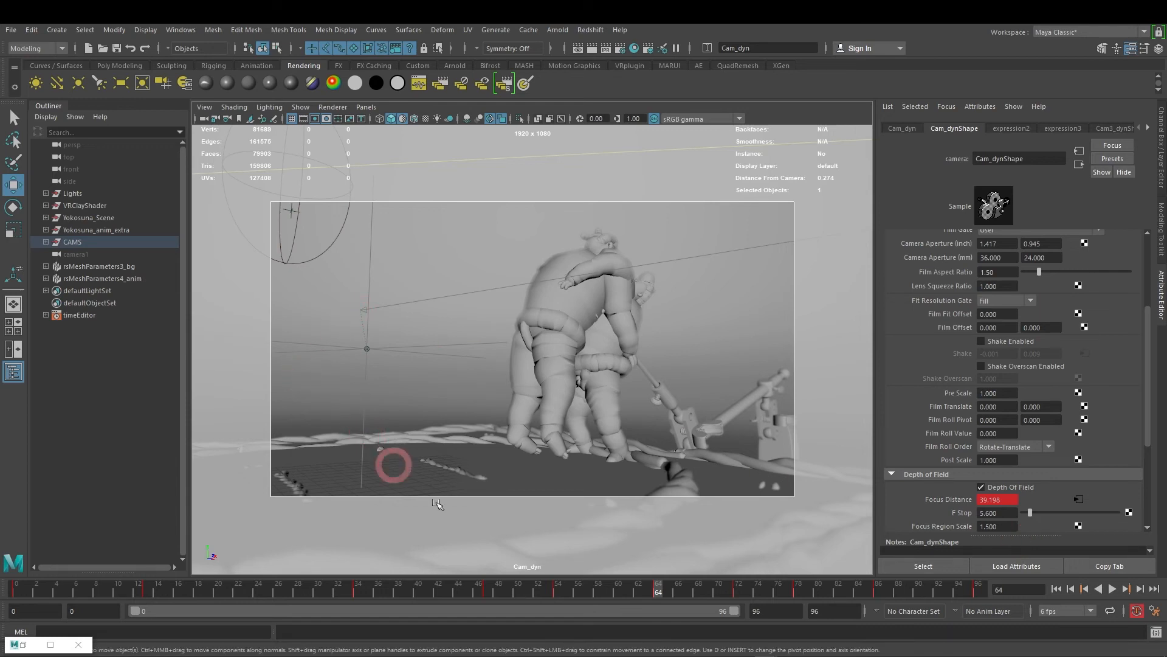
left_click_drag(633, 591, 678, 592)
scroll(983, 436, "down", 3)
scroll(982, 436, "up", 3)
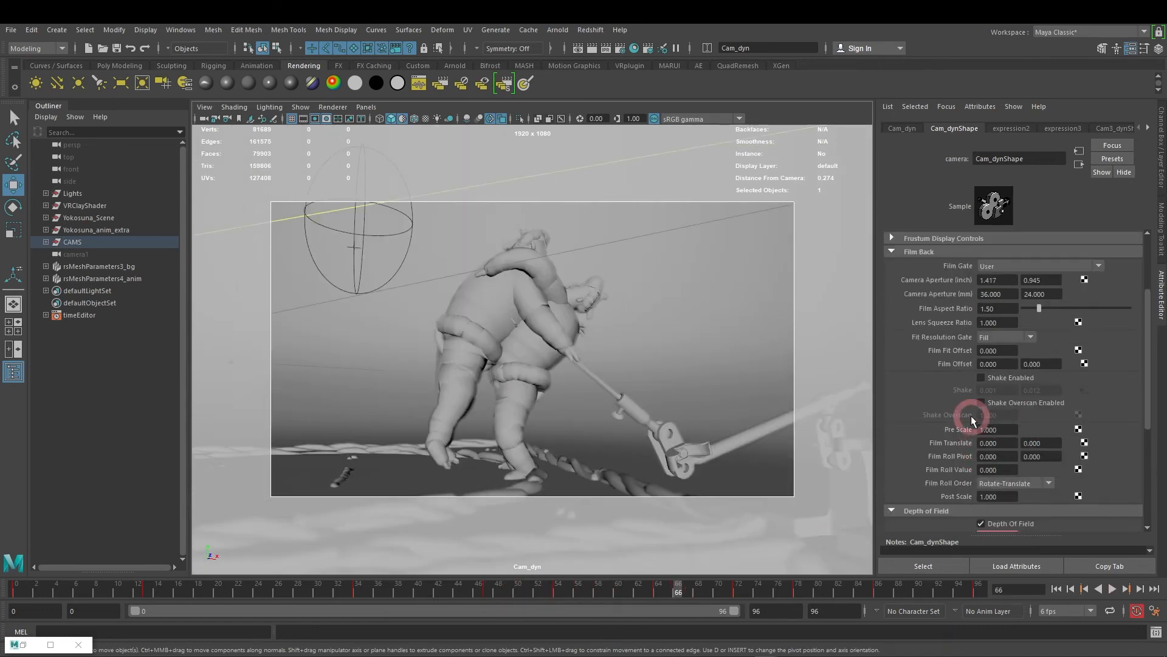
scroll(959, 352, "up", 4)
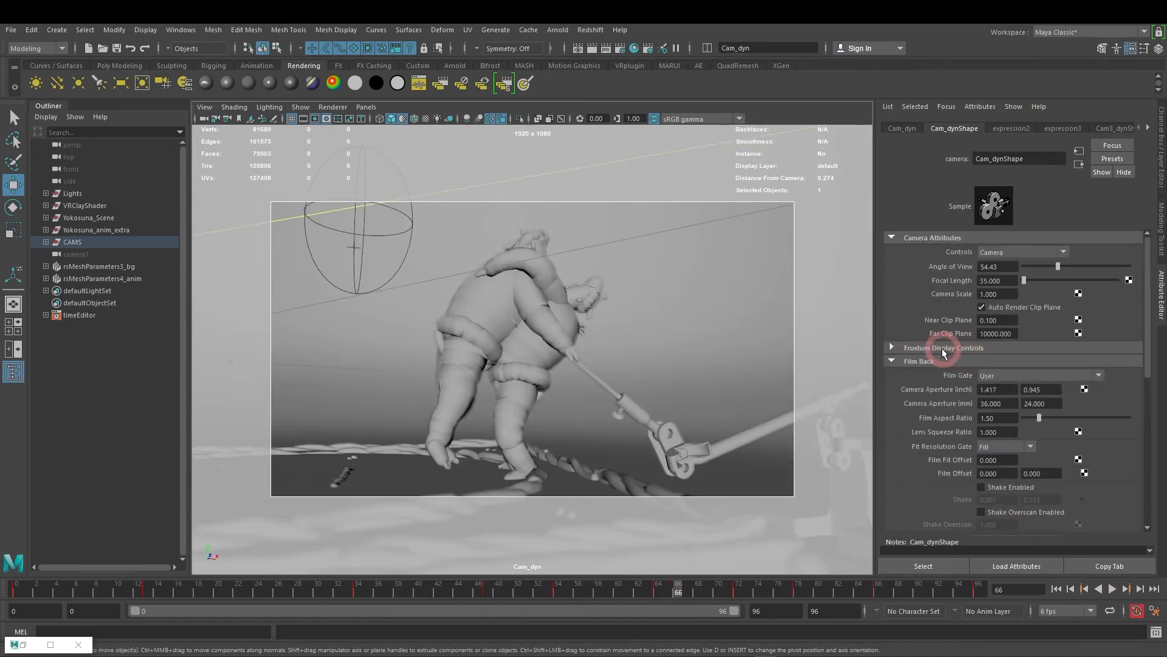
Step: Collapse Film Back and look through Cam_dyn's Frustum Display Controls, Depth of Field and Output Settings
left_click(919, 363)
left_click(923, 375)
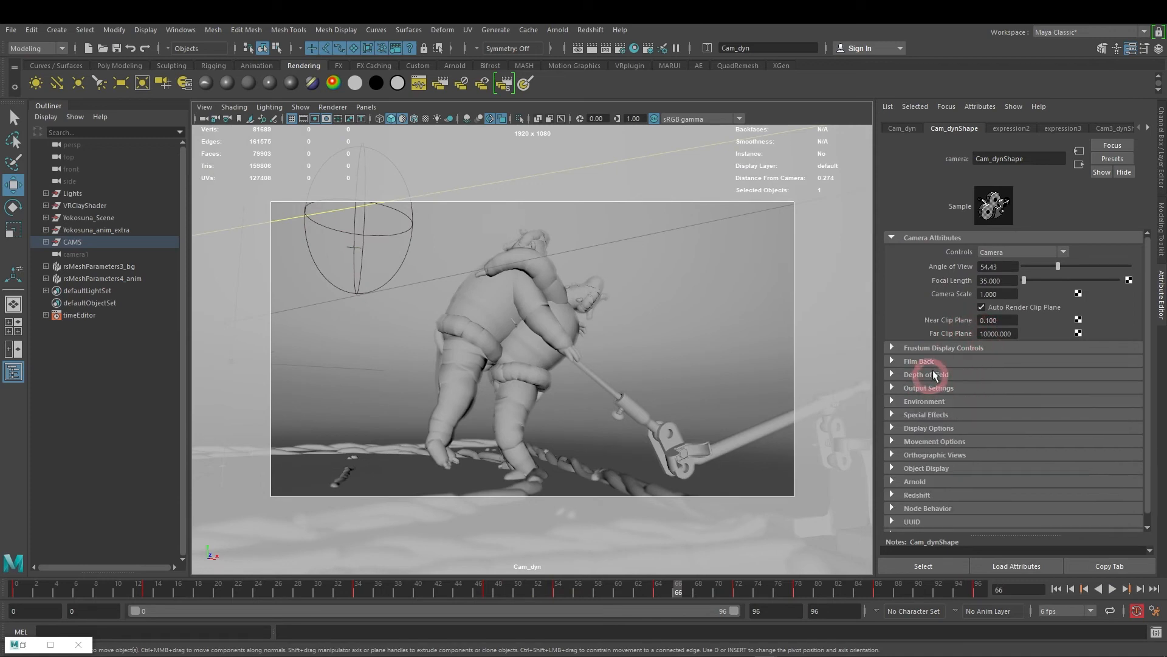
left_click(940, 348)
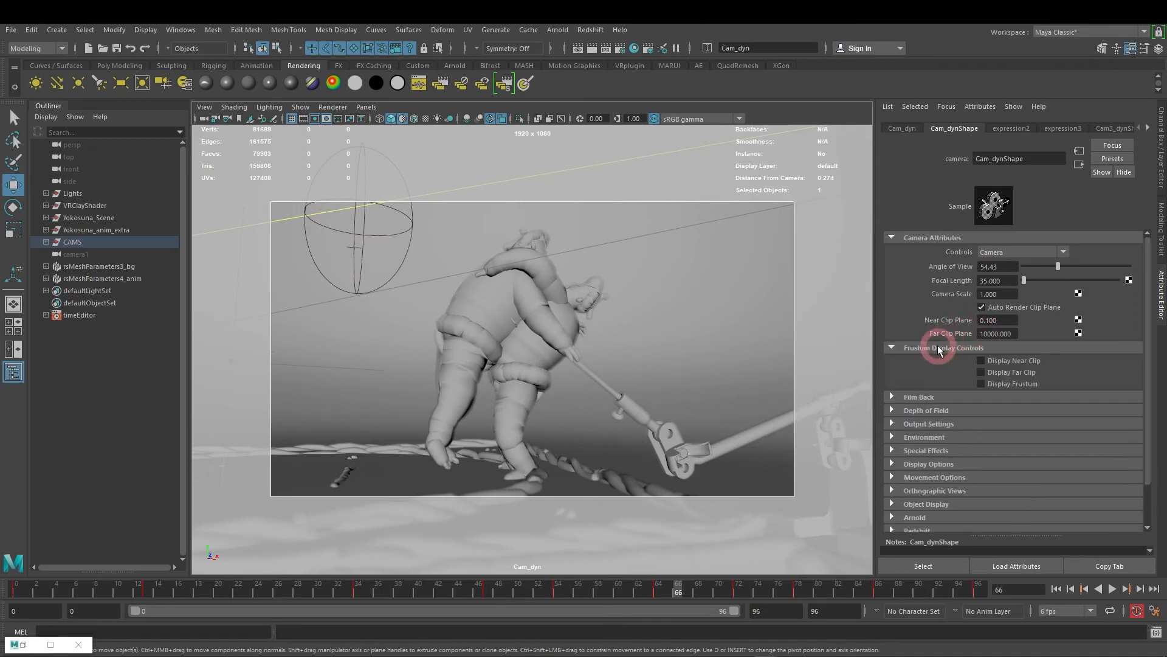
left_click(931, 410)
scroll(932, 409, "down", 1)
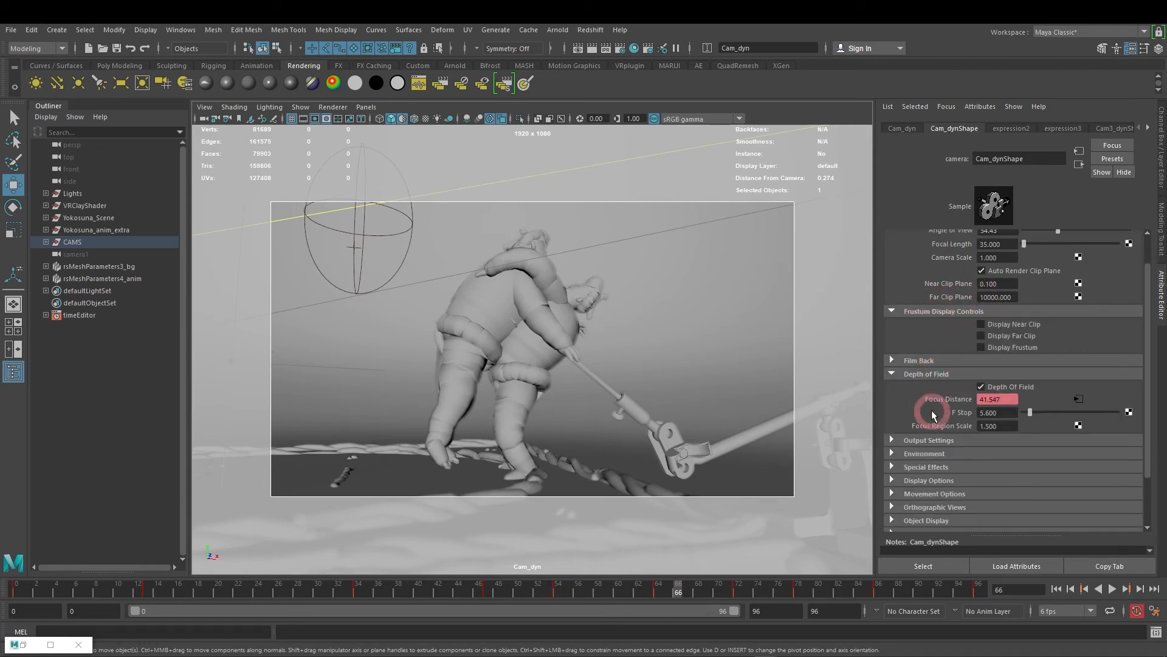
left_click(920, 440)
scroll(922, 428, "down", 1)
scroll(924, 395, "down", 2)
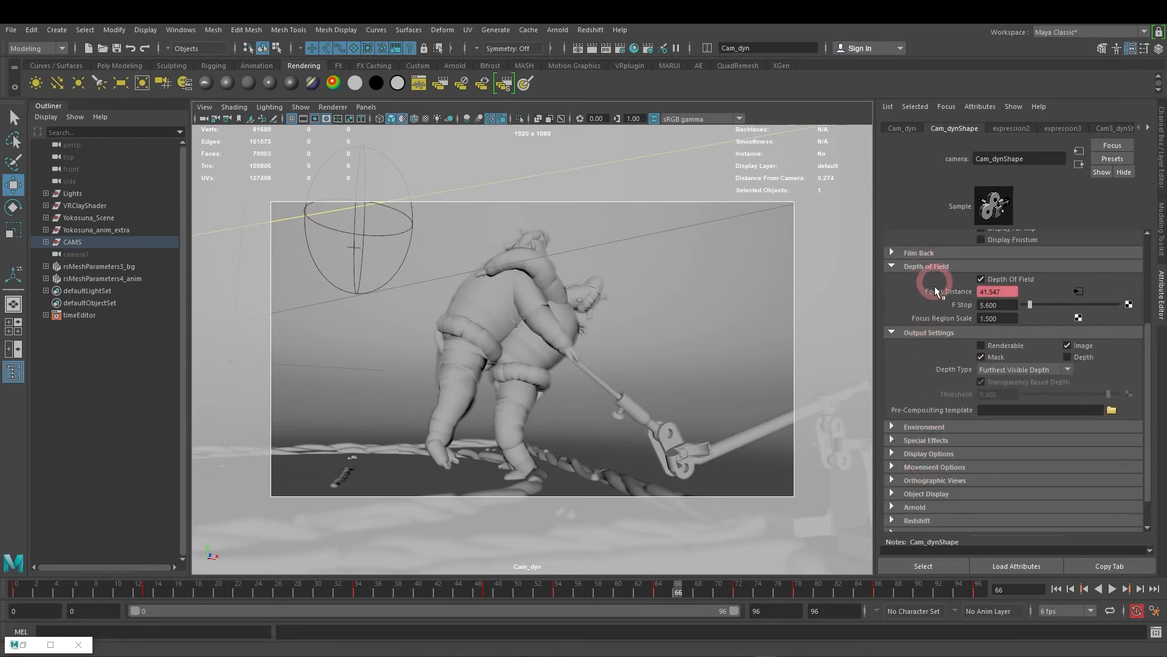
Step: Enable Shake in Cam_dyn's Film Back settings and check its effect up to frame 39
left_click(932, 258)
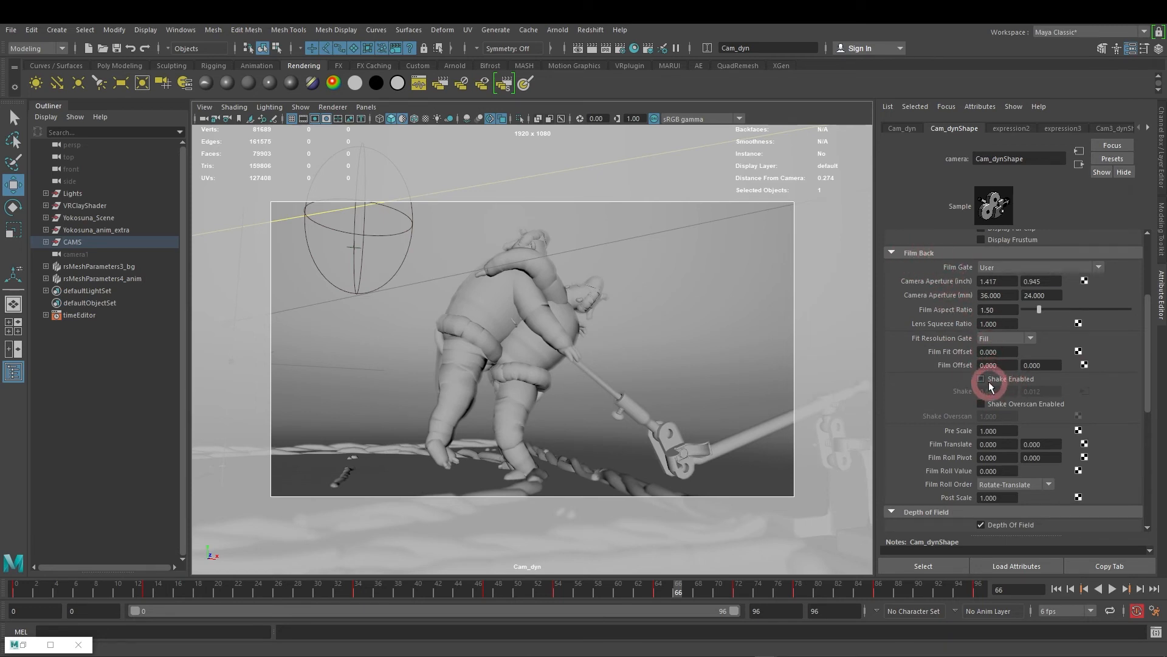
left_click(981, 378)
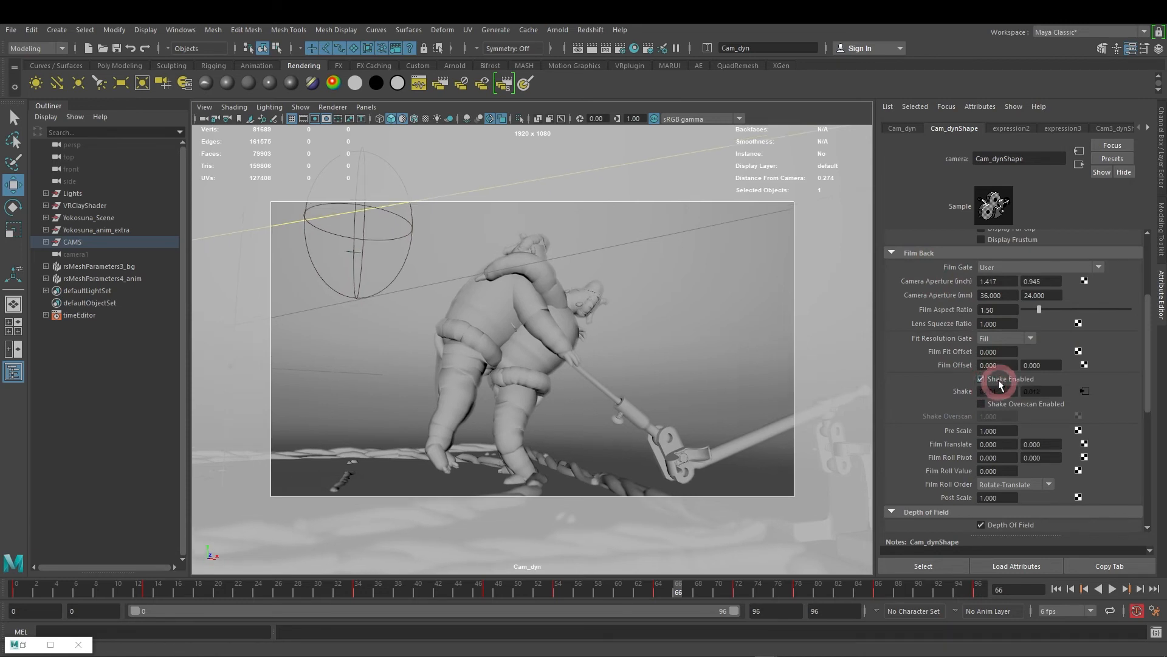
left_click_drag(183, 587, 408, 587)
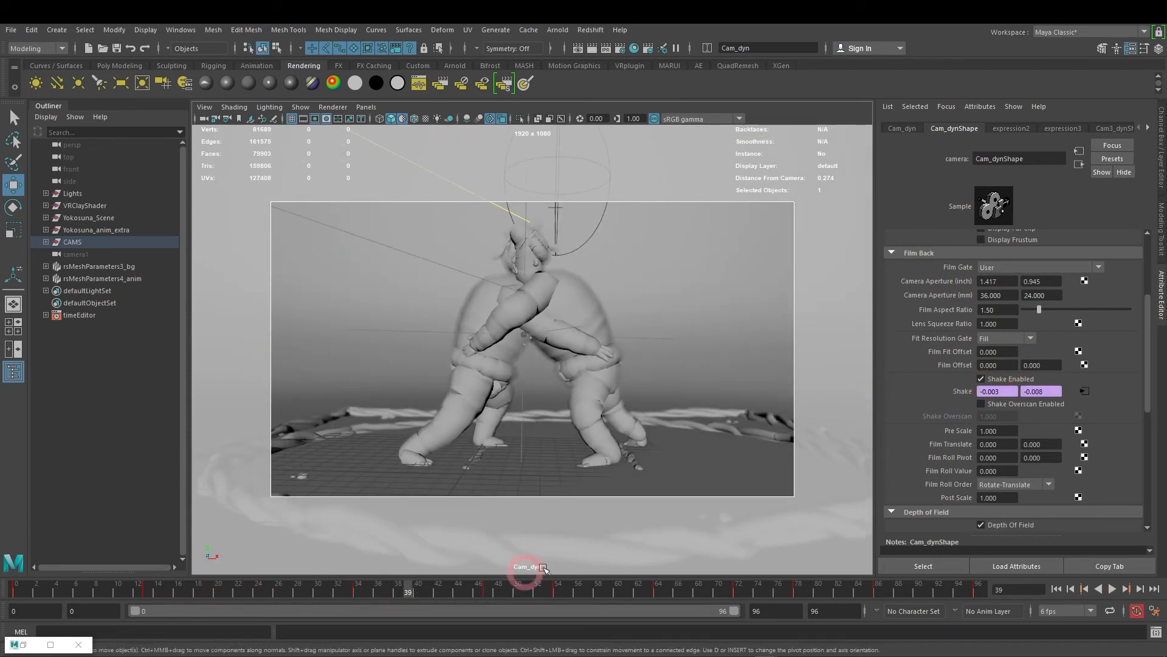
Step: Play the animation twice from the start through Cam_dyn to review the camera shake, stopping at frame 11
left_click(1056, 588)
left_click(1112, 589)
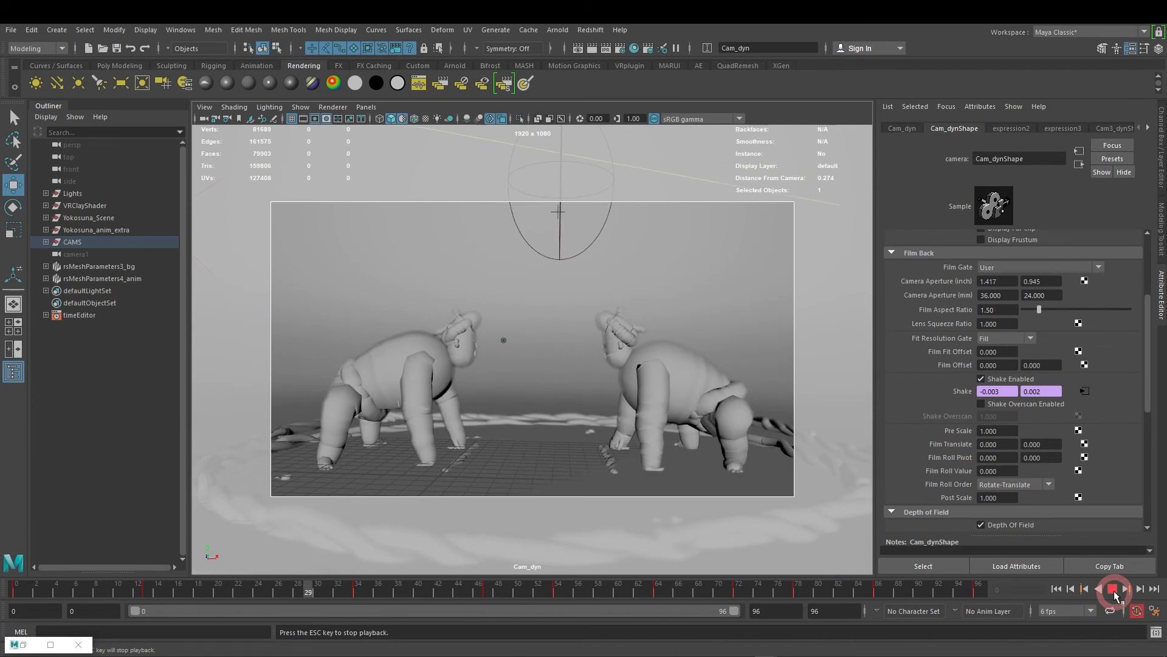
left_click(1114, 588)
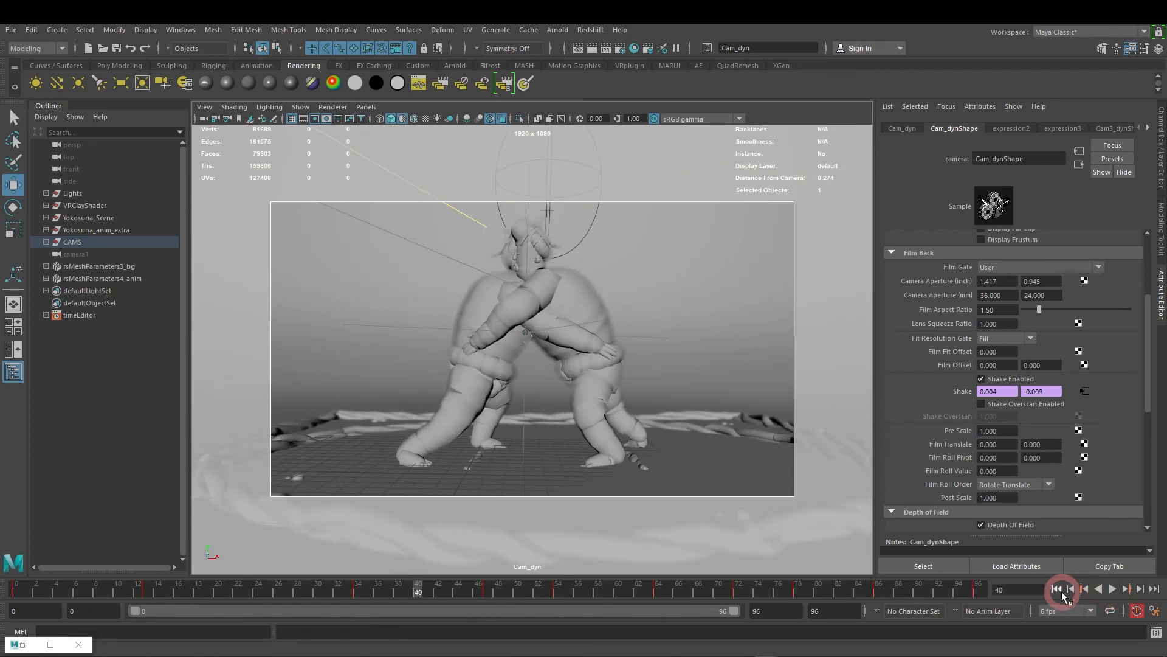
left_click(1061, 589)
left_click(1112, 588)
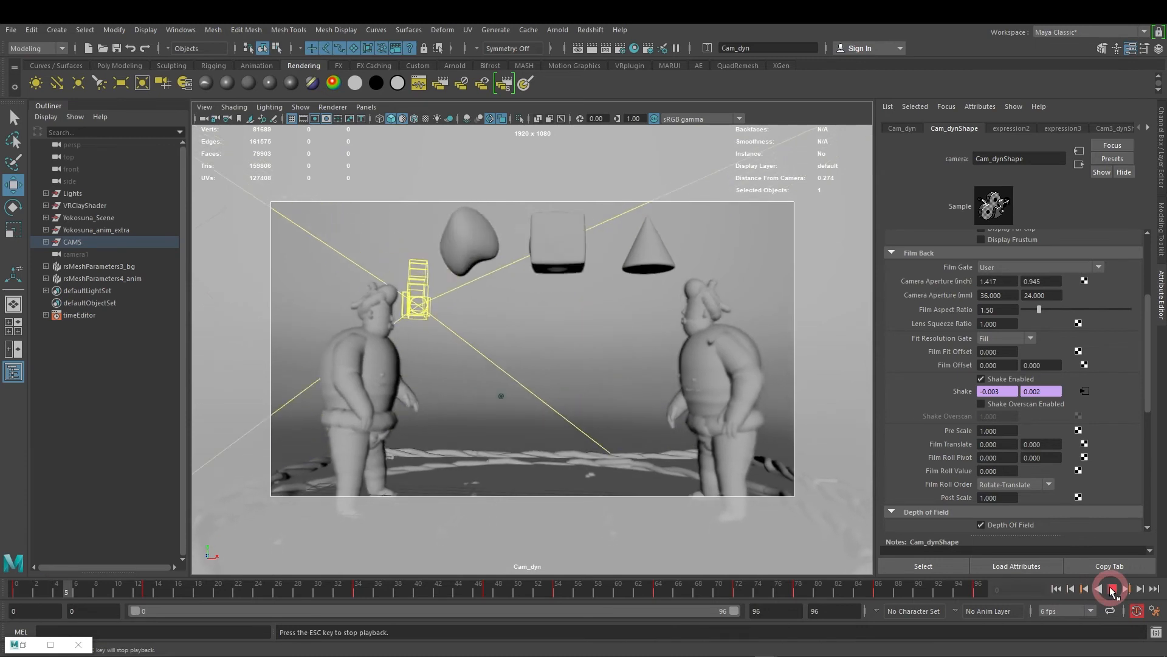
left_click(660, 482)
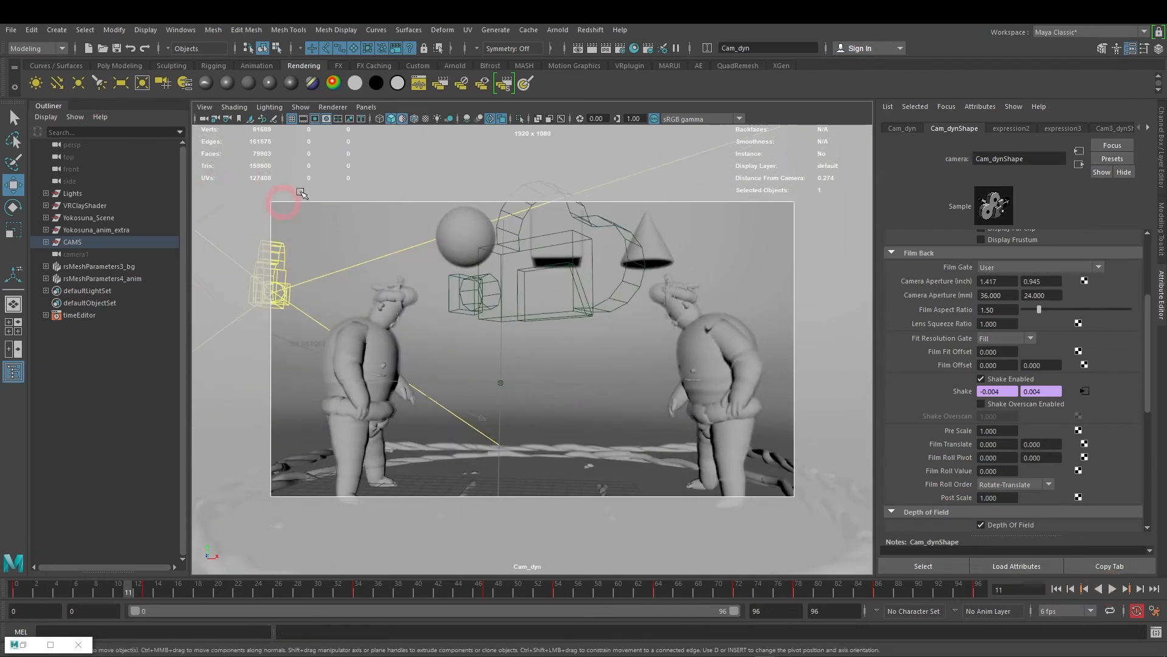
Step: Open the expression driving Cam_dyn's horizontal shake for editing and examine its target attribute and noise formula
left_click(998, 400)
right_click(1000, 394)
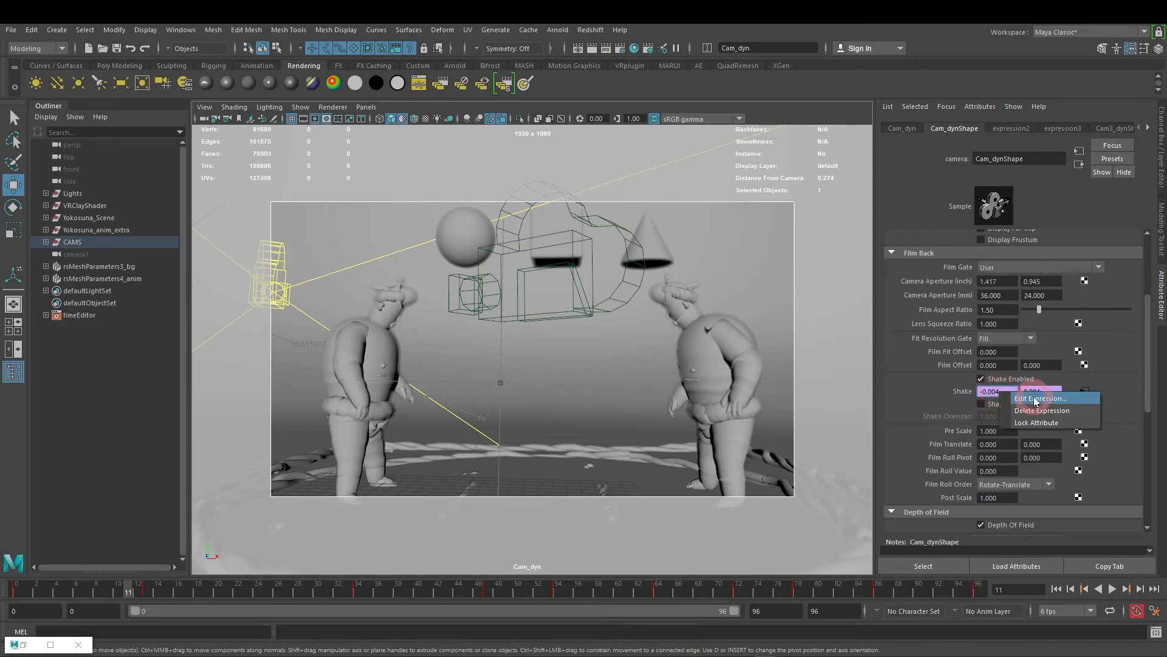
left_click(1027, 399)
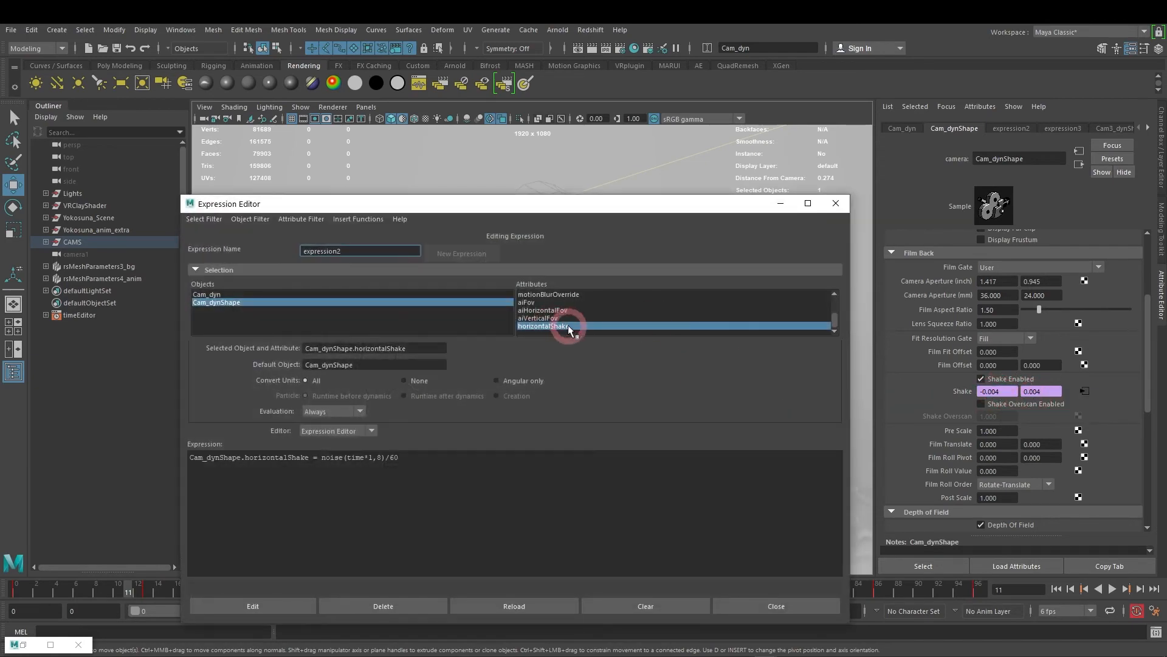
left_click_drag(440, 461, 177, 443)
left_click_drag(469, 196, 471, 150)
left_click(406, 422)
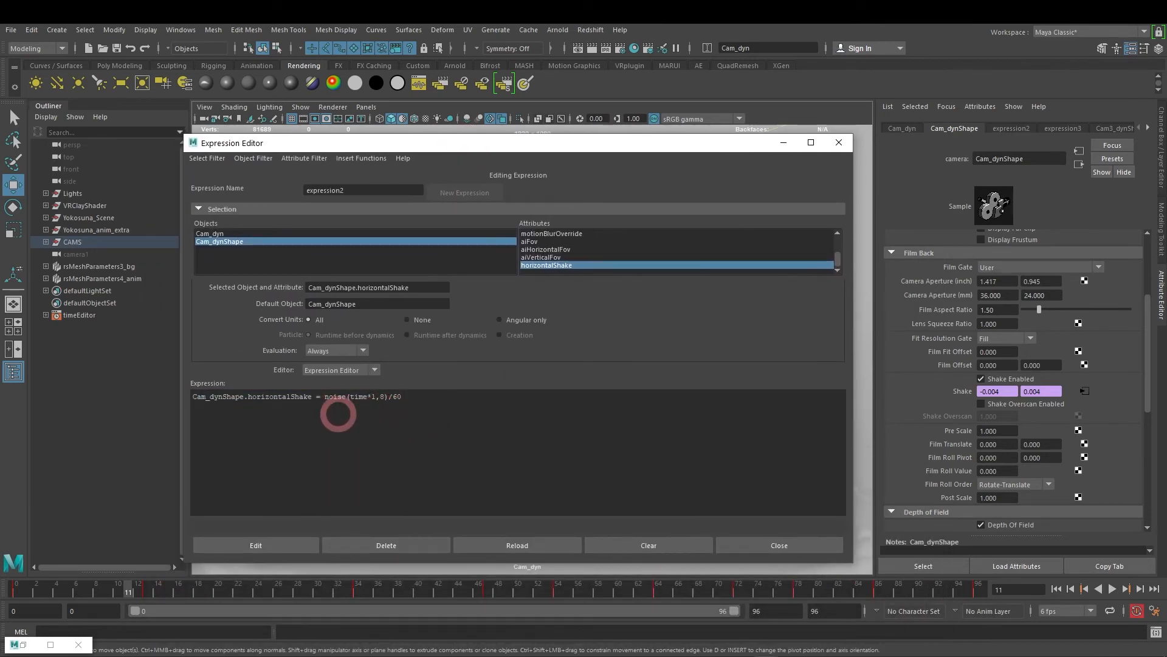
left_click_drag(434, 292, 287, 286)
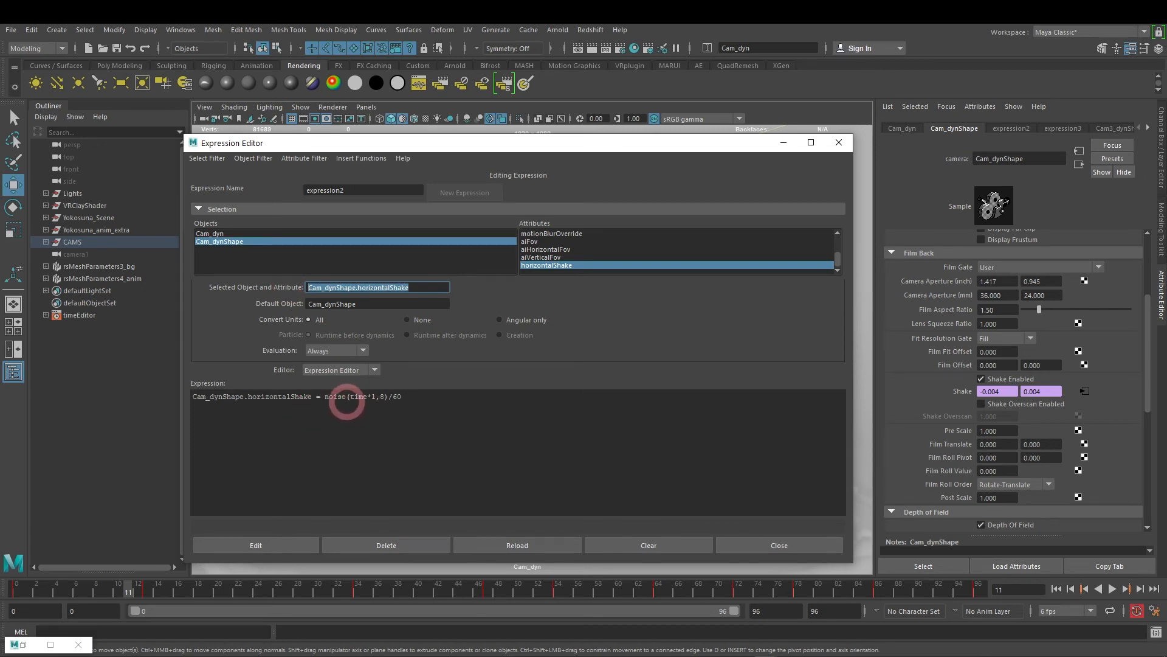
Step: Set the divisor in Cam_dyn's horizontal shake noise expression to 10 and apply the edit
left_click_drag(339, 397, 367, 397)
left_click(382, 397)
key("BackSpace")
type(".")
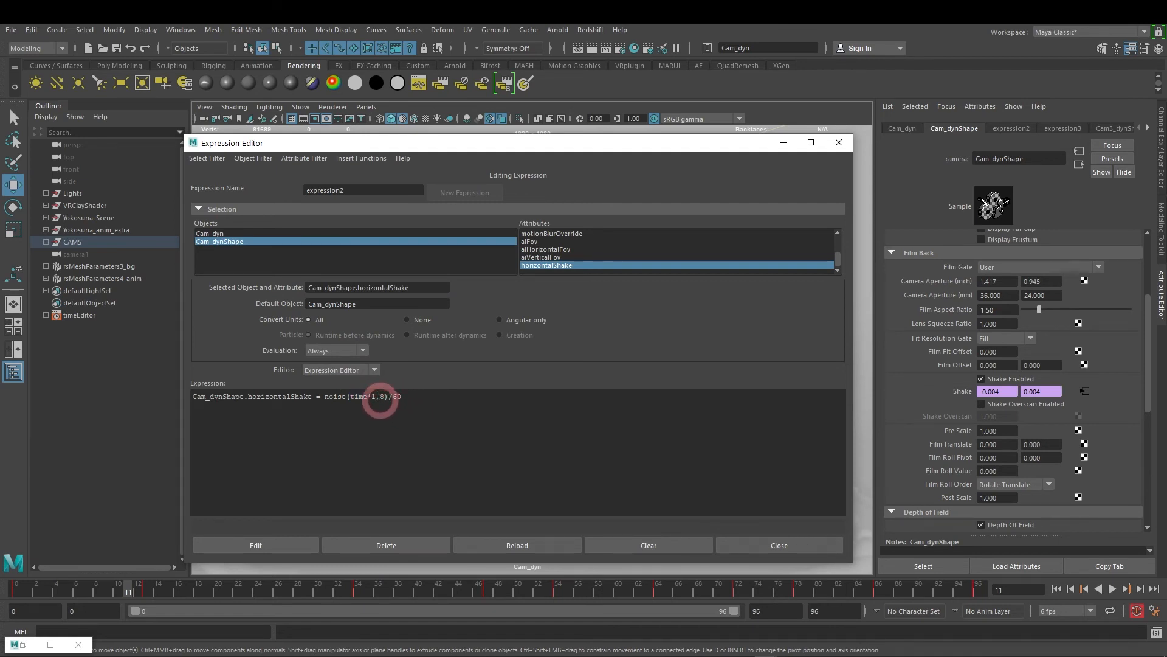
left_click_drag(402, 397, 386, 399)
left_click(443, 407)
left_click_drag(755, 150, 708, 241)
left_click_drag(403, 490, 340, 487)
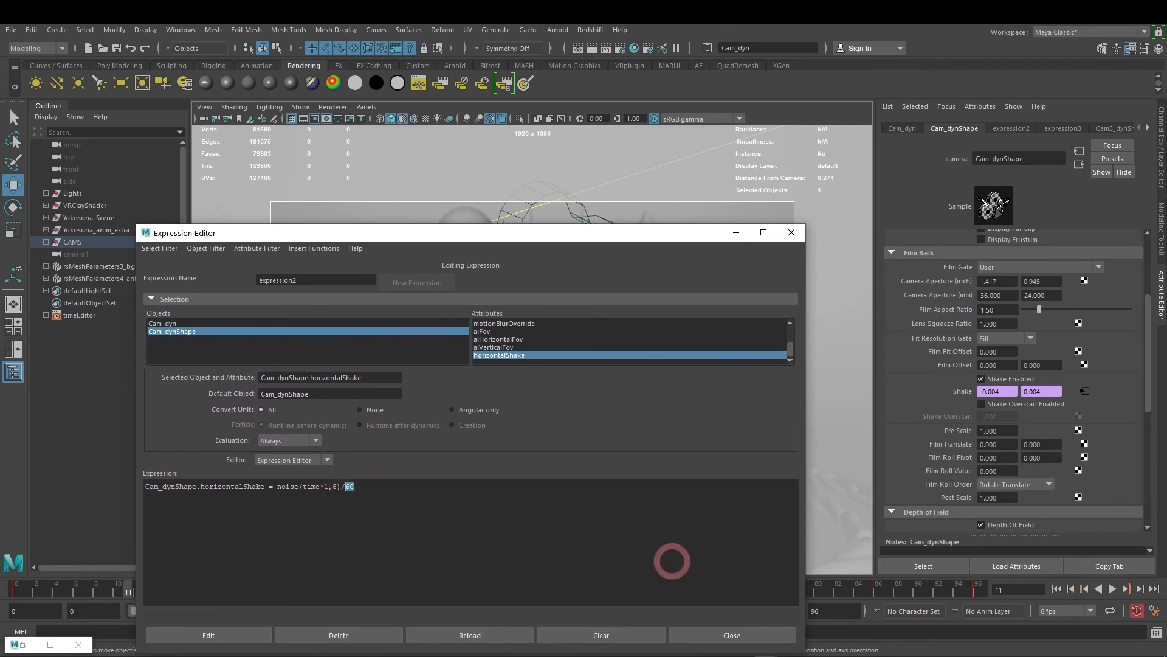
type("32")
key("BackSpace")
key("BackSpace")
type("10")
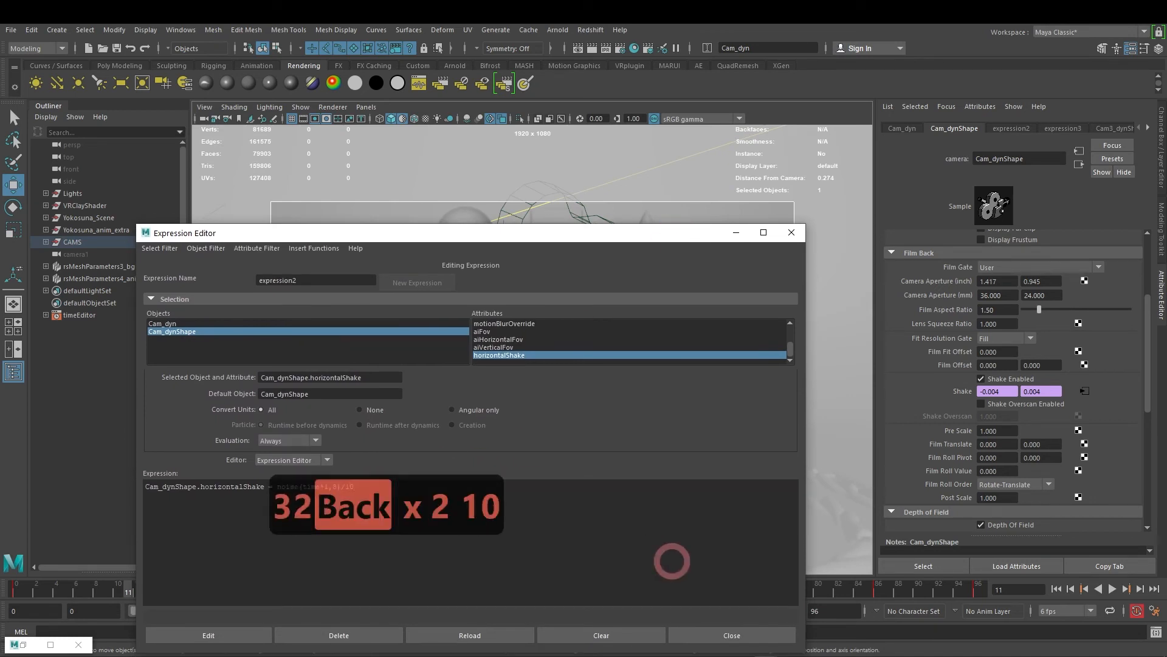
left_click(208, 637)
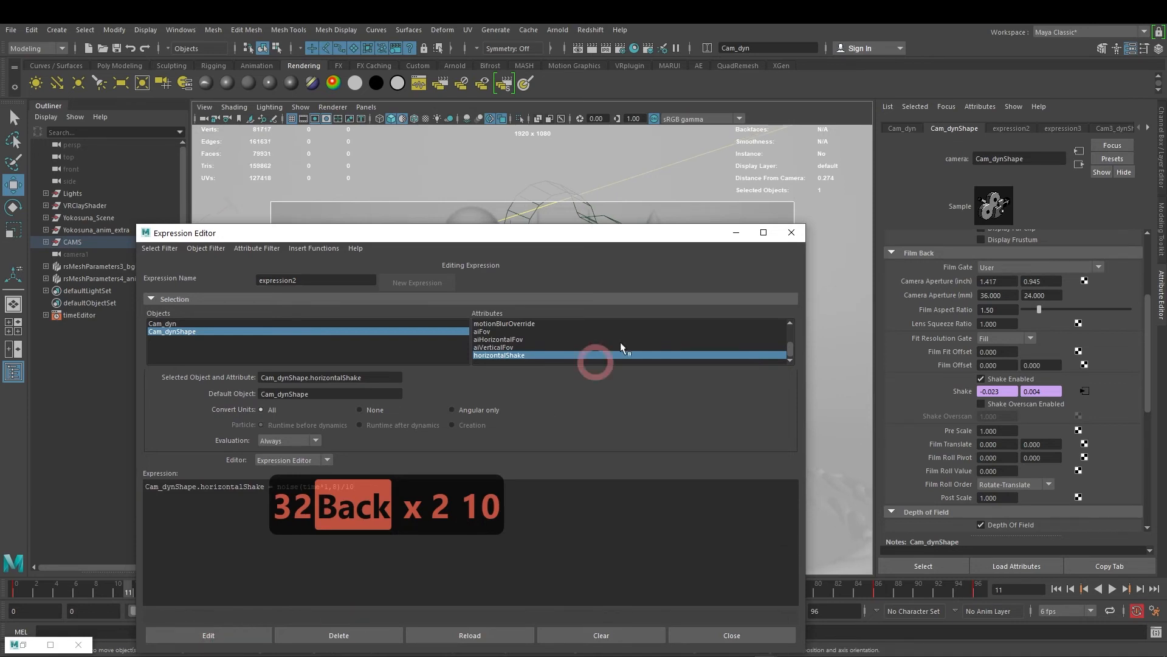
Step: Scrub to frame 16 and play the animation from the start to review the horizontal shake, stopping at frame 45
left_click(740, 231)
left_click_drag(141, 590, 177, 593)
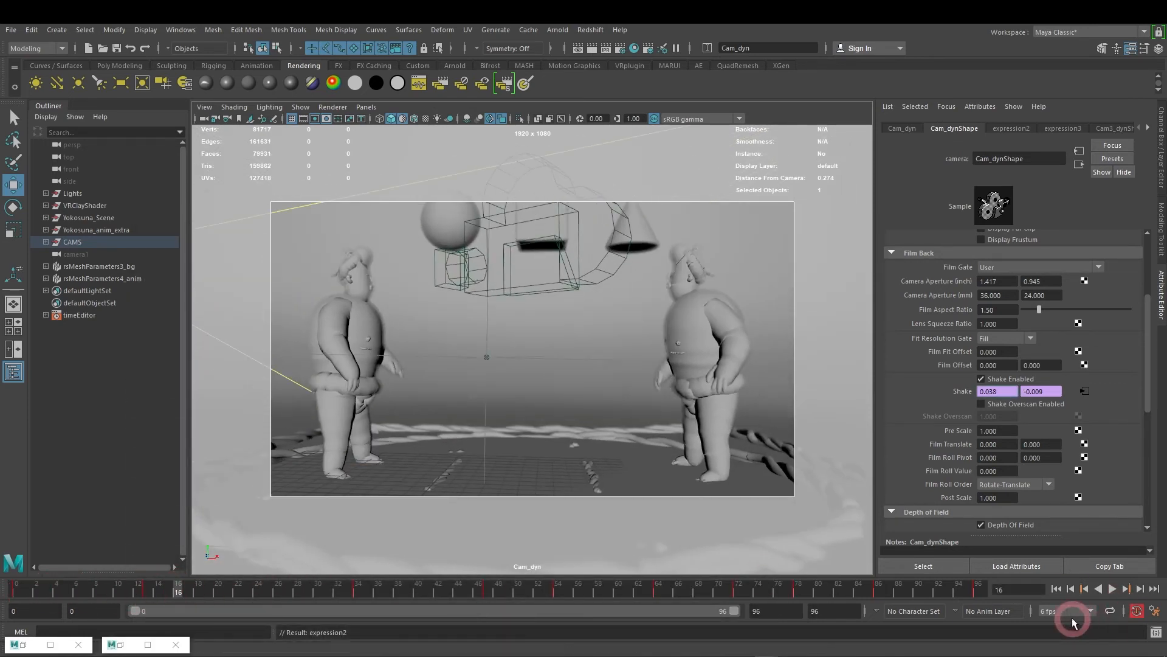
left_click(1057, 589)
left_click(1112, 588)
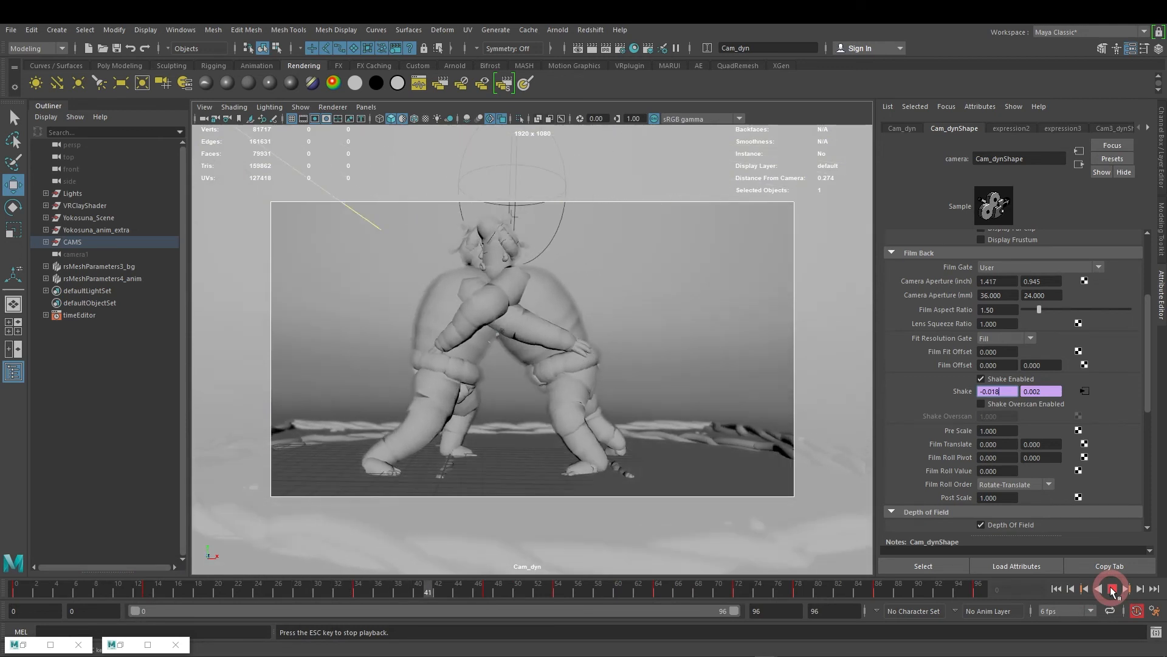
left_click(1095, 399)
Step: Open Cam_dyn's vertical shake expression, set its noise divisor to 5 and apply the edit
right_click(1041, 391)
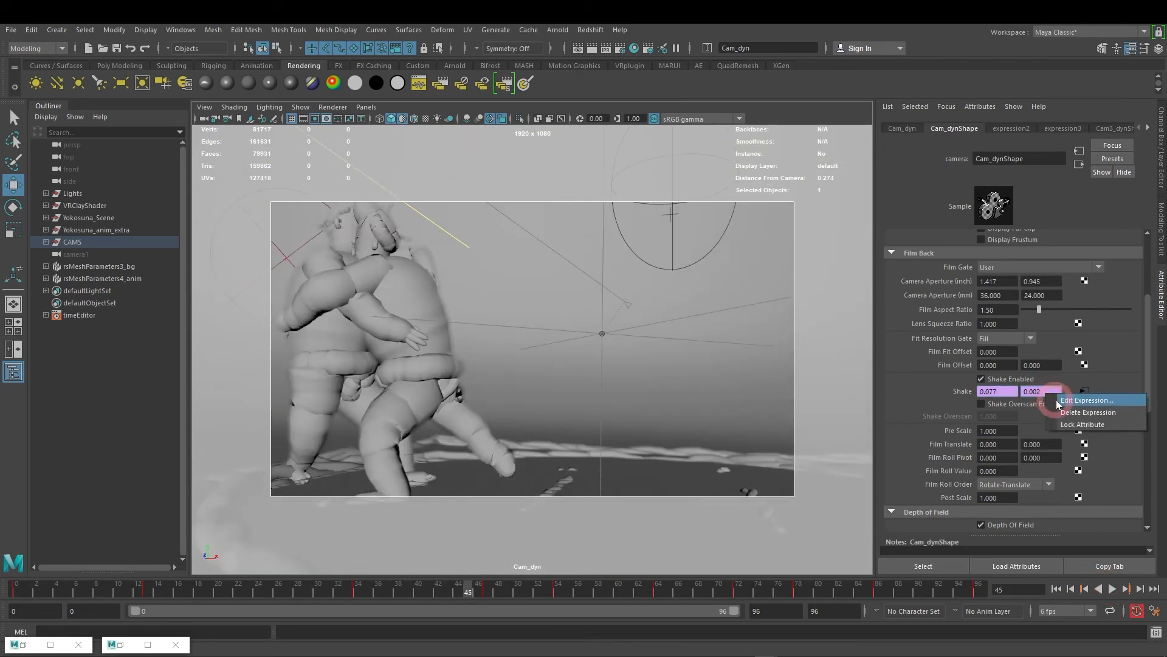
left_click(1065, 398)
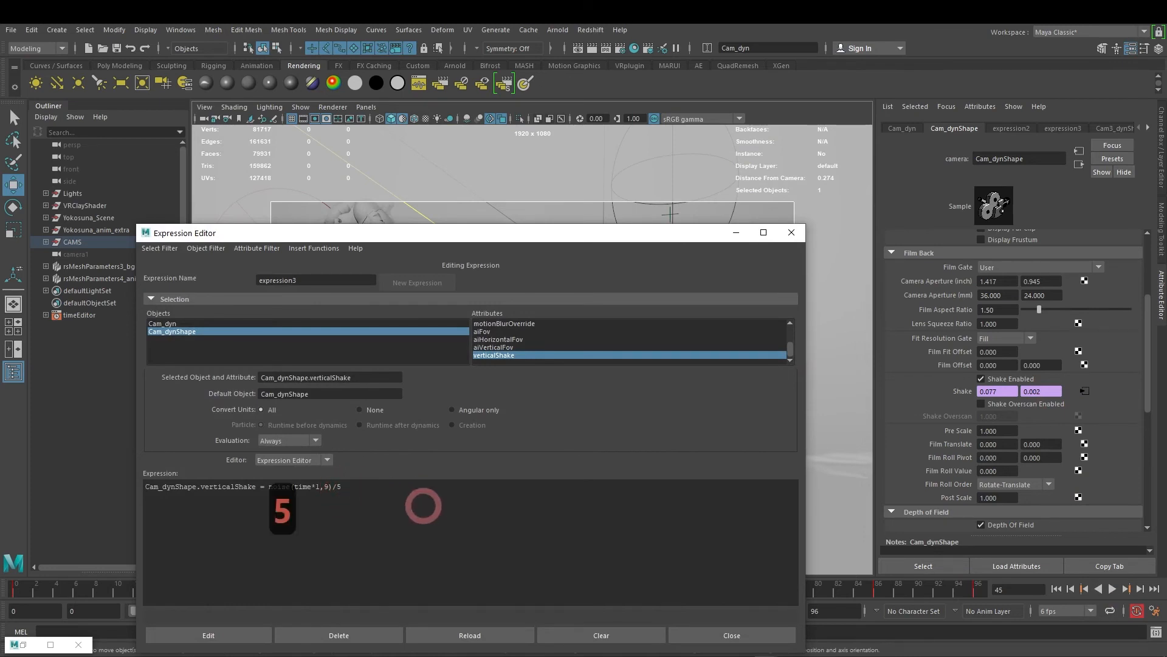
left_click(227, 633)
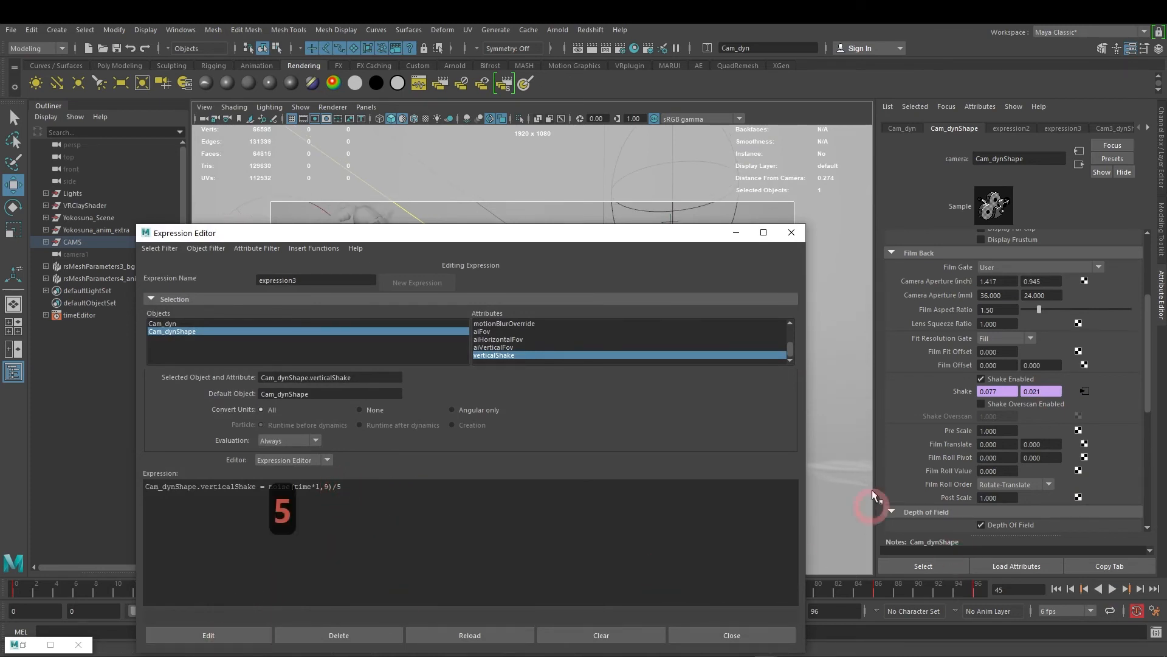
left_click(735, 232)
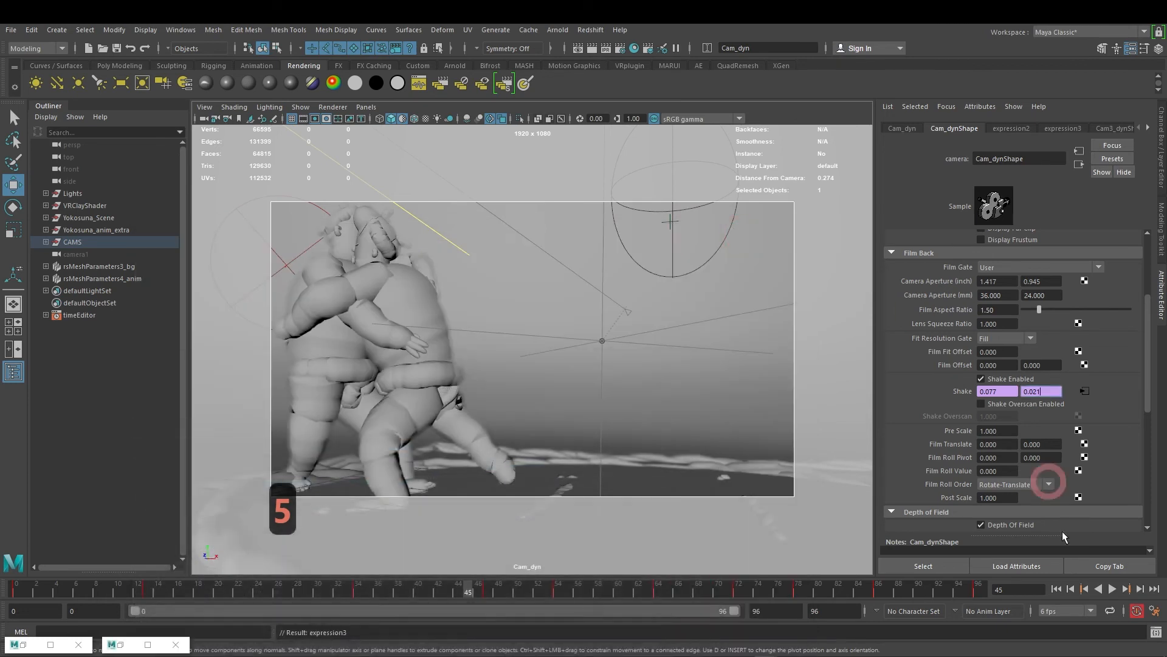
Step: Play the animation from the start through Cam_dyn to review the combined shake, stopping at frame 12
left_click(1056, 588)
left_click(1099, 589)
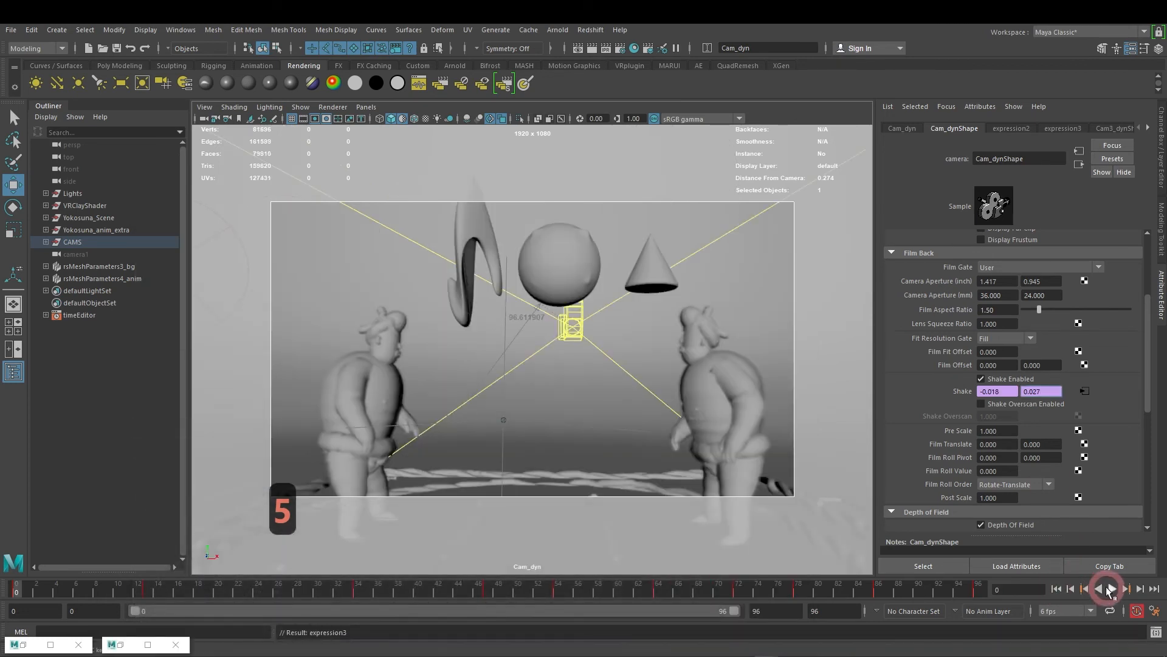
left_click(1110, 588)
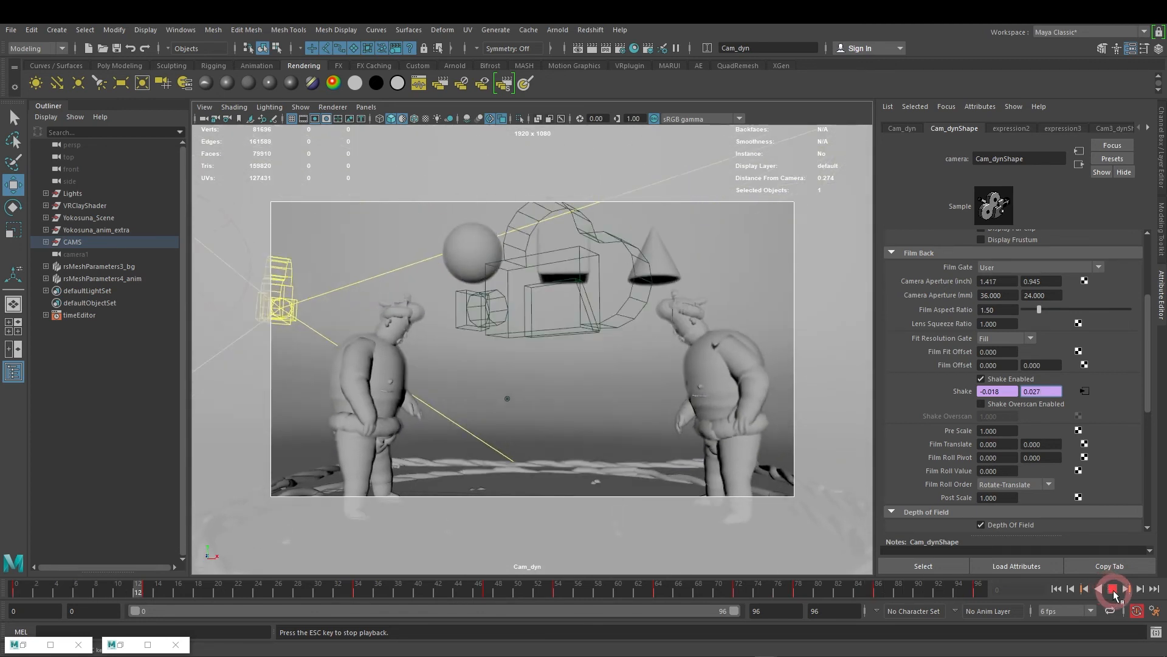
left_click(1113, 588)
left_click(476, 449)
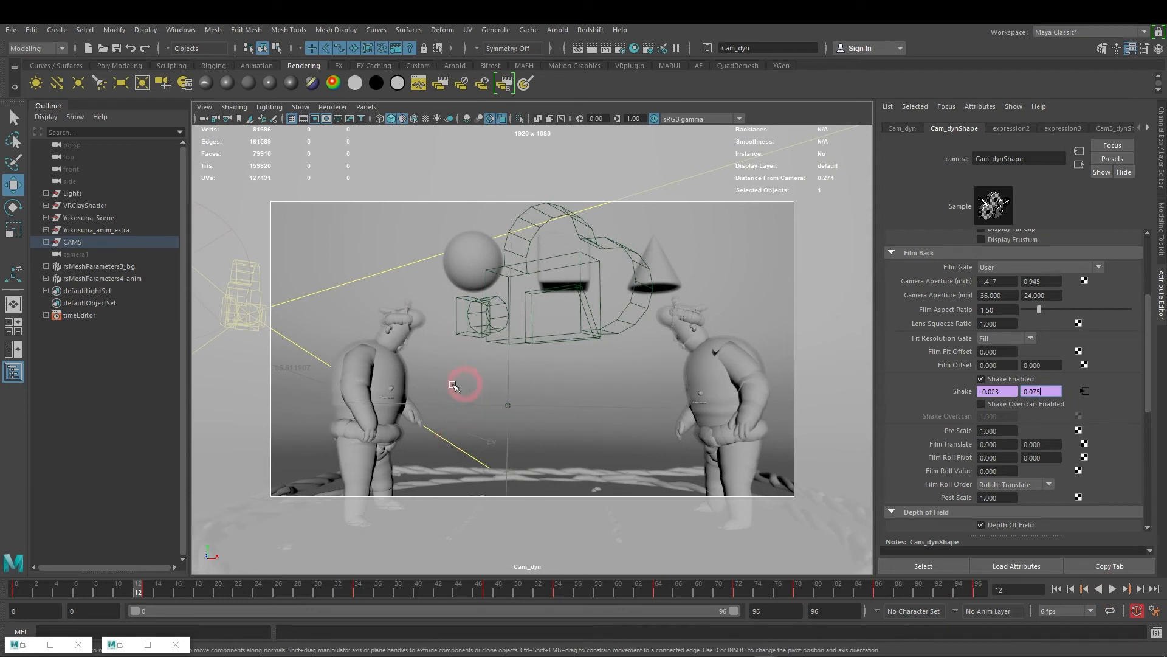
Step: Switch to the perspective view and inspect the scene cameras beside the sumo ring
left_click(12, 304)
scroll(498, 292, "down", 5)
scroll(502, 297, "up", 2)
left_click_drag(545, 378, 607, 370, "alt")
scroll(583, 380, "up", 5)
middle_click_drag(542, 385, 618, 399, "alt")
left_click_drag(618, 400, 609, 365, "alt")
scroll(632, 389, "up", 5)
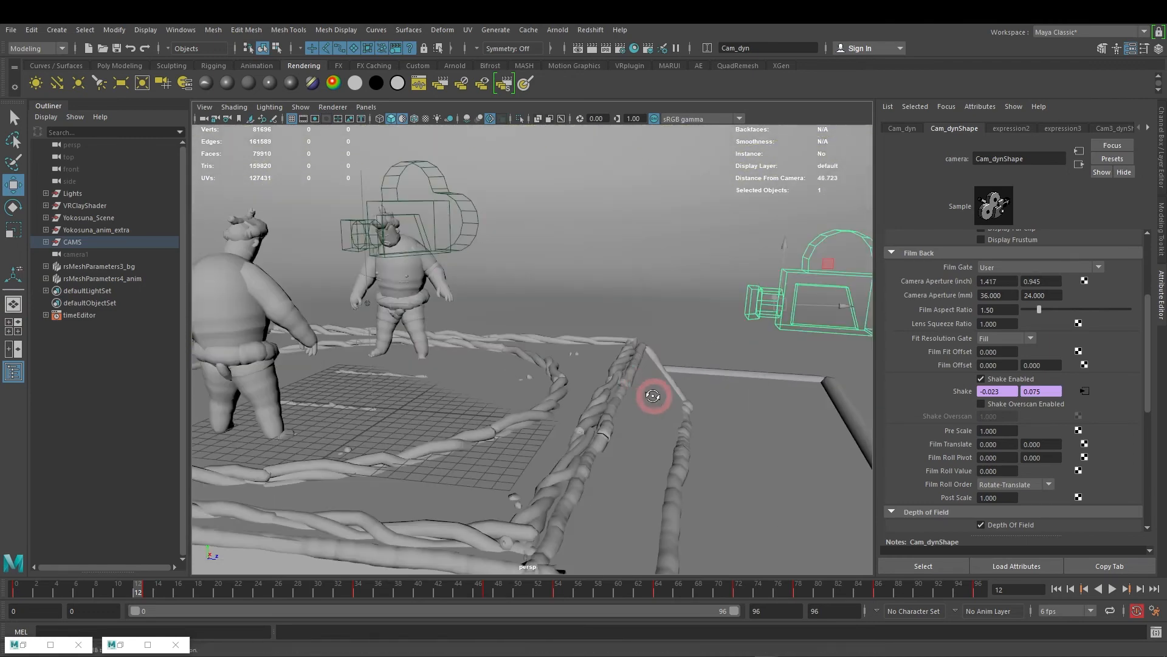
left_click_drag(655, 397, 637, 392, "alt")
Step: Set the Redshift progressive rendering passes to 90 in the Render Settings, keeping progressive rendering enabled
left_click(622, 51)
left_click_drag(828, 101, 629, 96)
scroll(571, 282, "up", 3)
left_click_drag(514, 204, 548, 220)
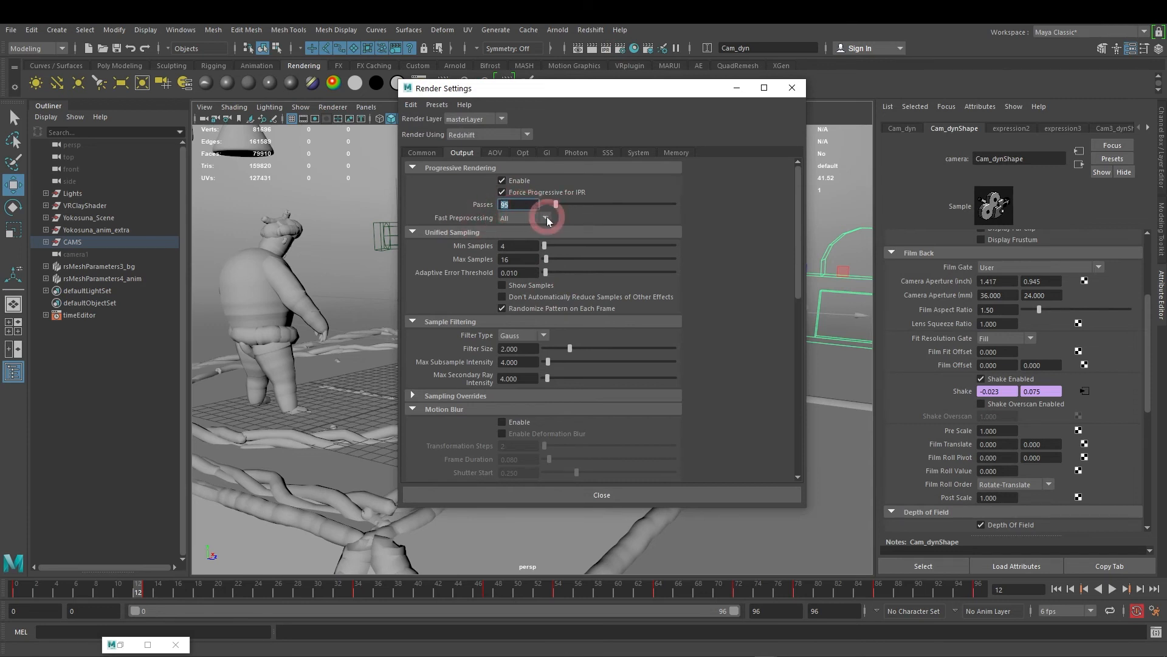
type("90")
key("Tab")
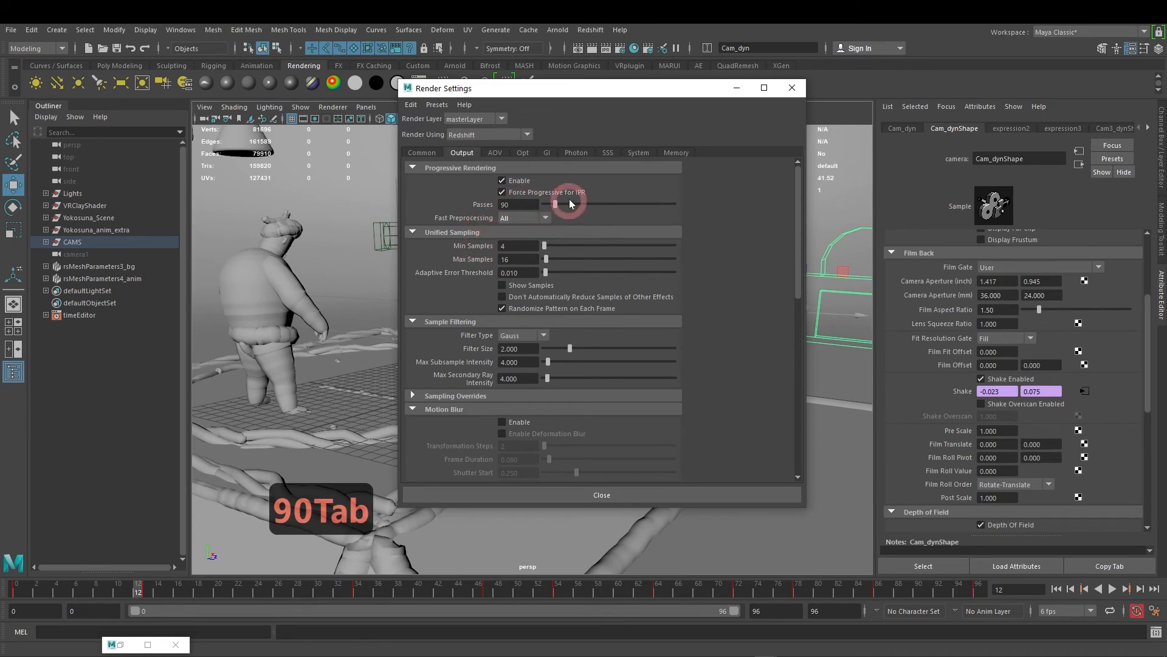
left_click(503, 181)
left_click_drag(612, 93, 443, 113)
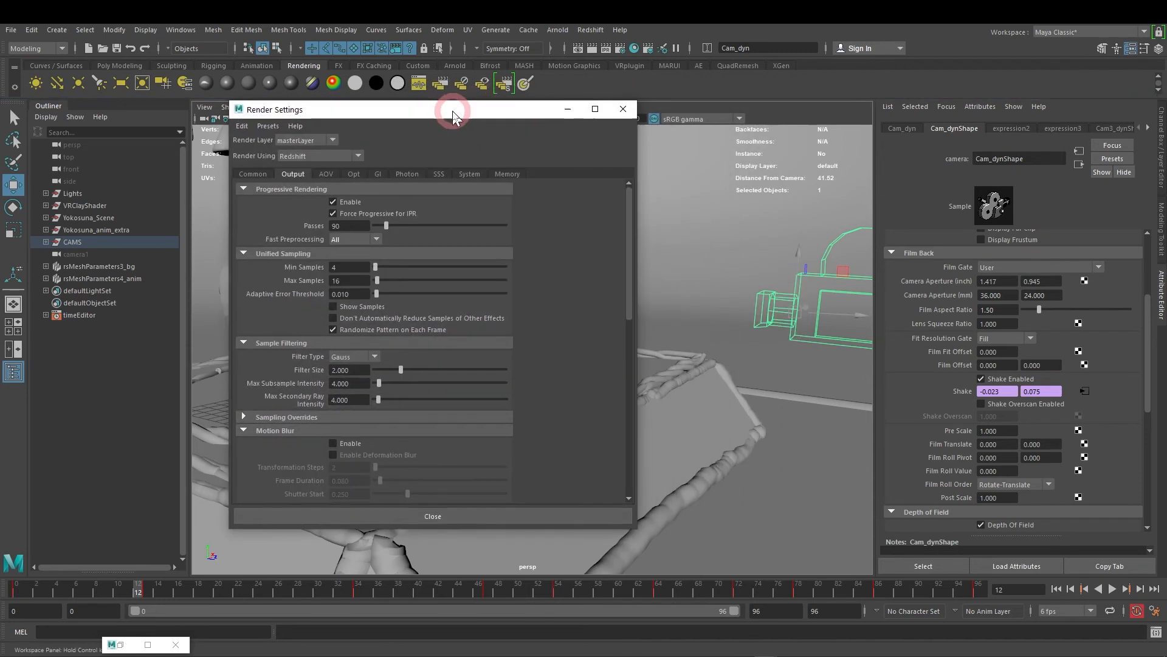
left_click(332, 203)
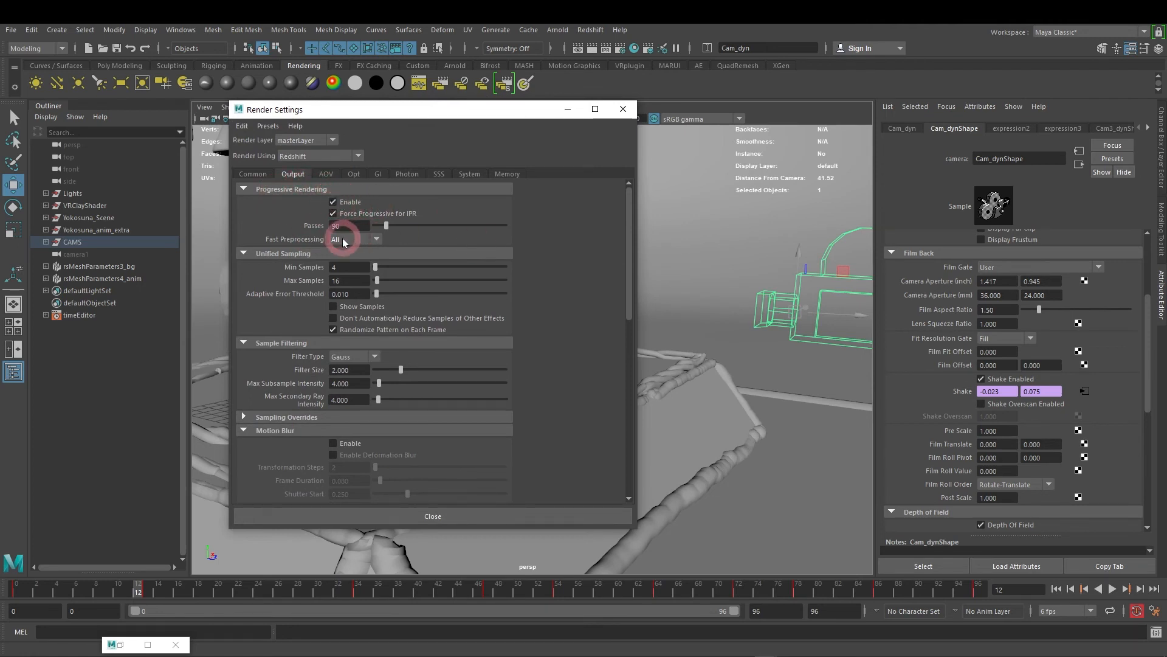
Step: Review the Redshift GI engines and the memory options, keeping Automatic memory management enabled
left_click(374, 175)
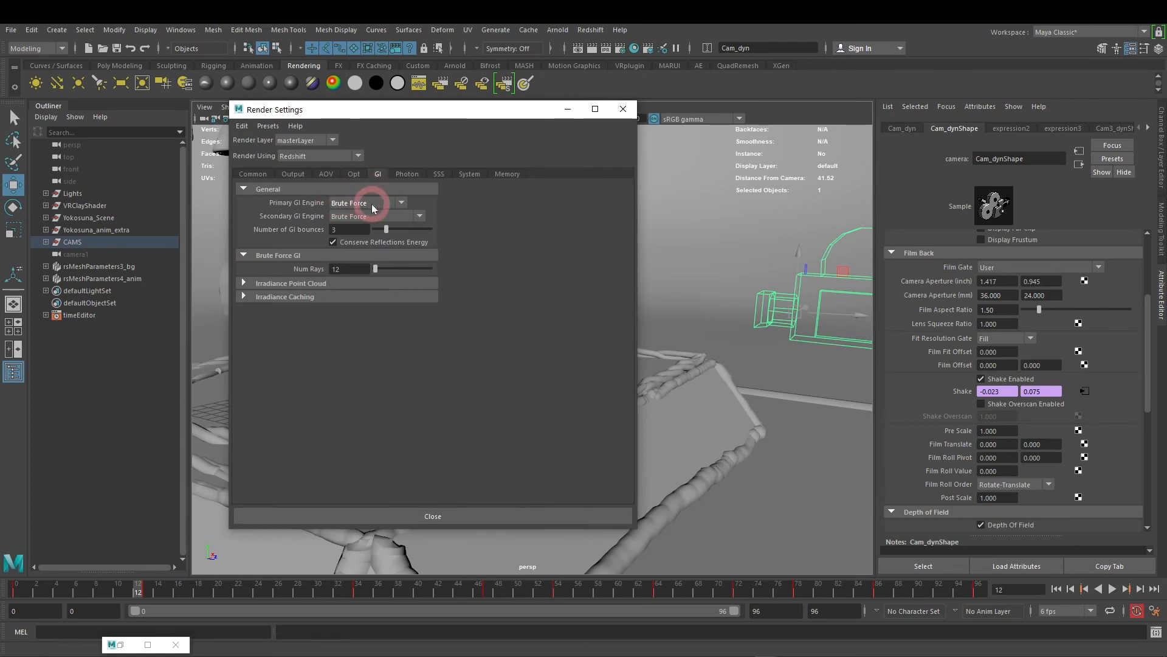
left_click(503, 173)
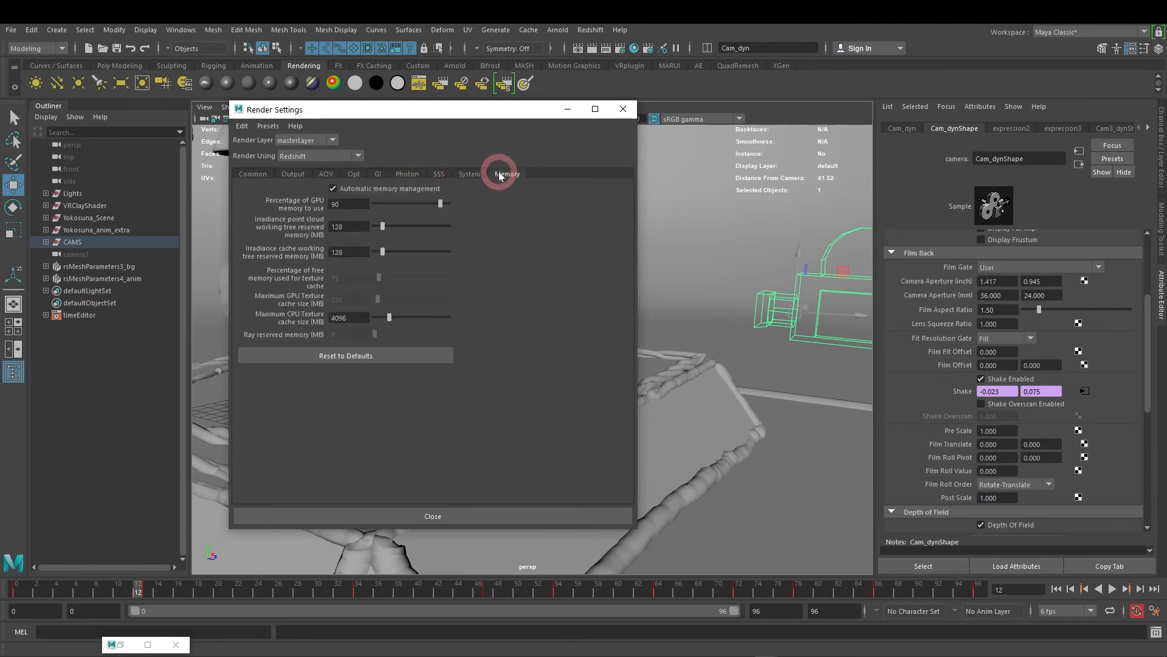
left_click(336, 190)
left_click(333, 189)
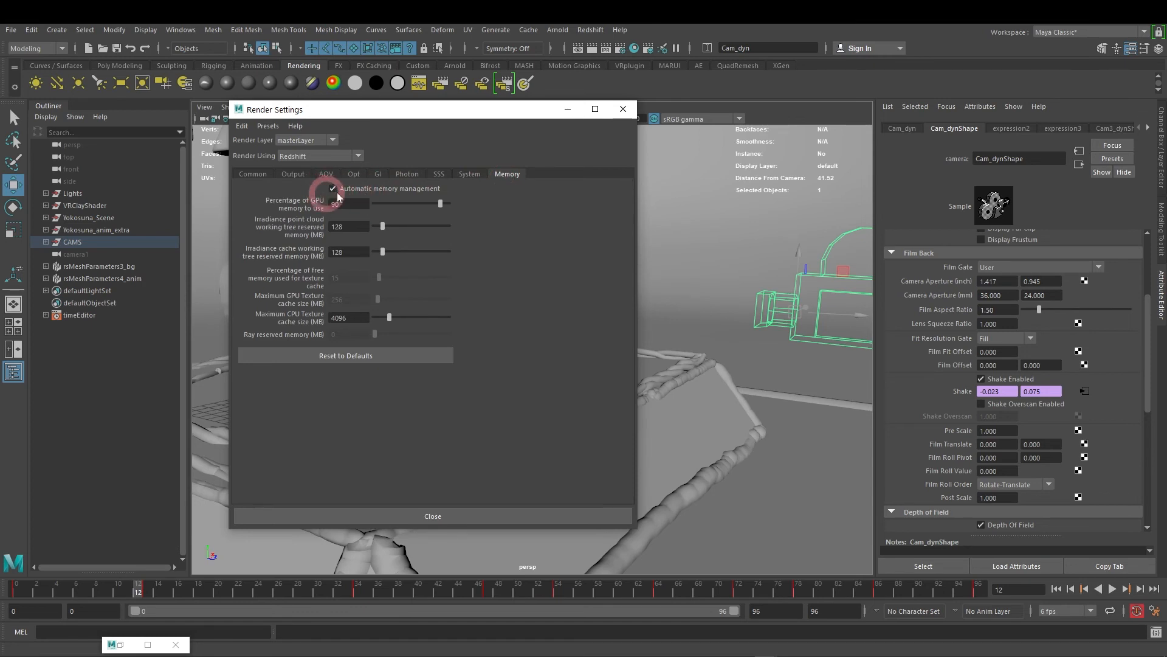
left_click(333, 189)
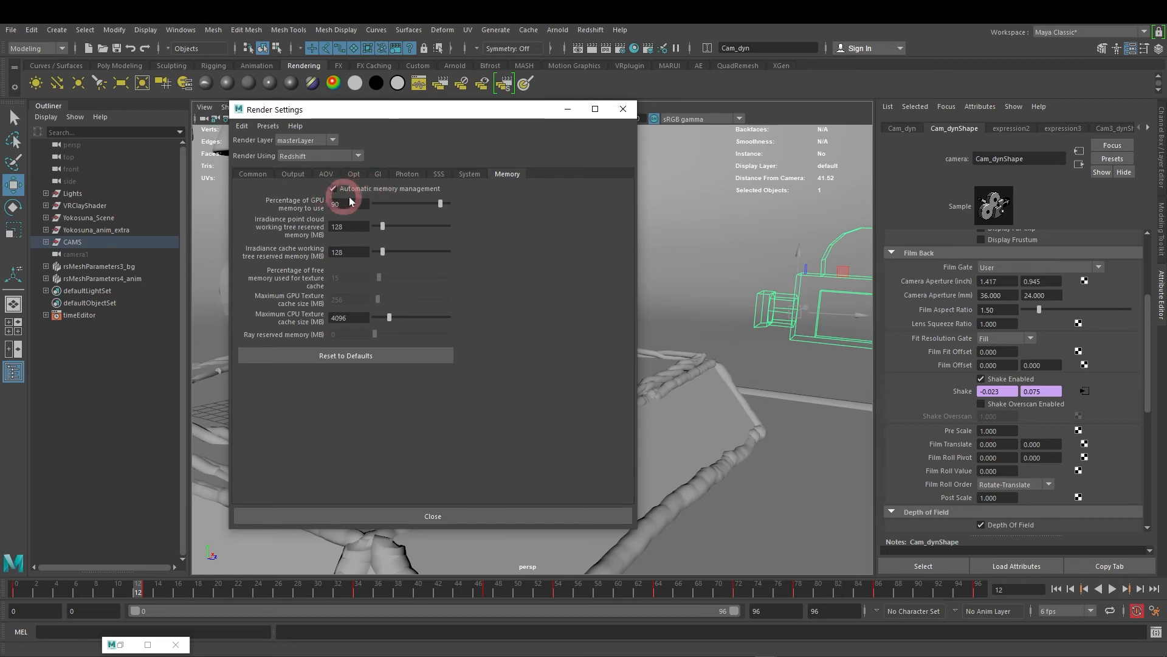
Step: Look through Redshift's System, SSS, Photon, GI, AOV and Opt settings, examining the maximum reflection and refraction trace depths
left_click(467, 175)
left_click(438, 174)
left_click(419, 173)
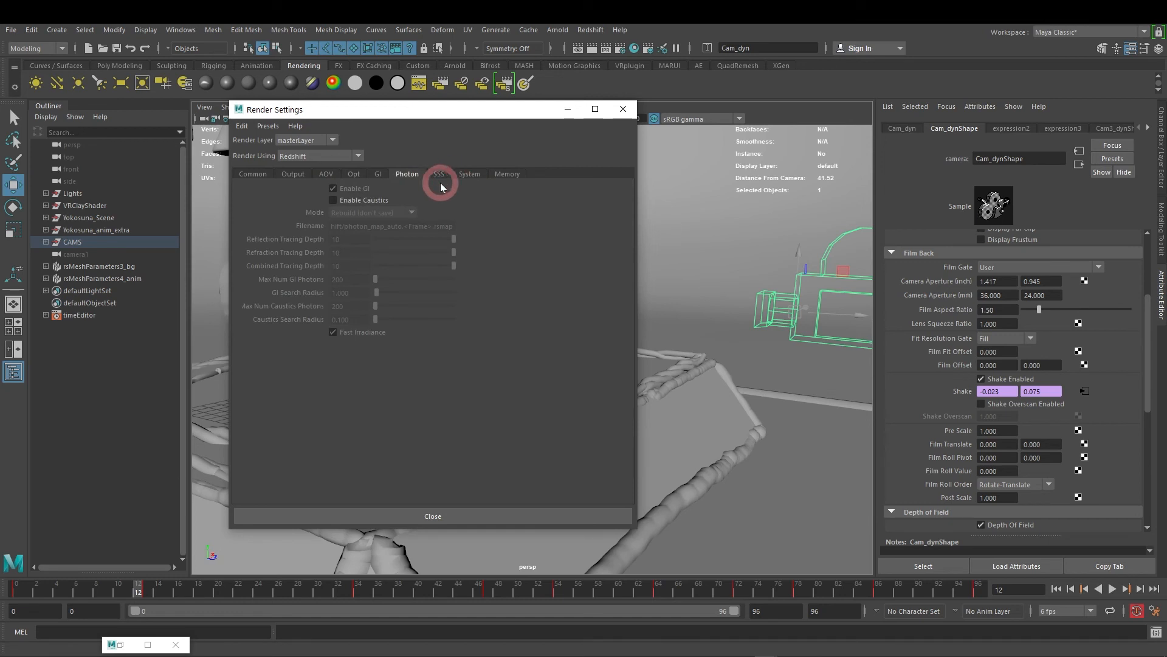
left_click(408, 182)
left_click(382, 176)
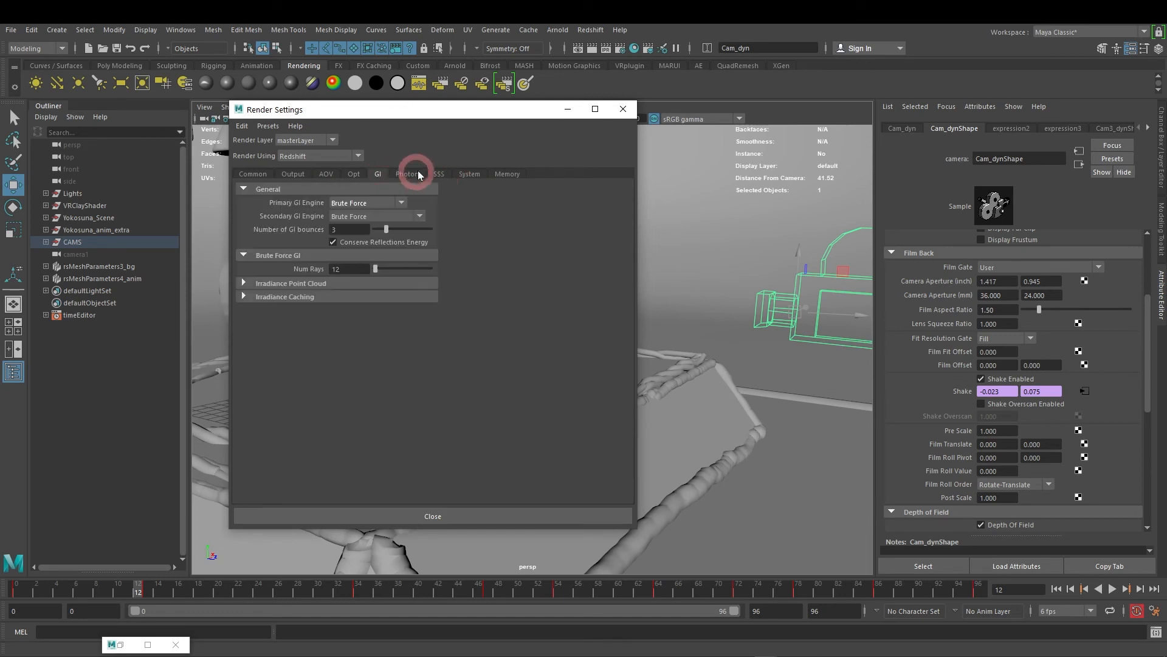
left_click(361, 171)
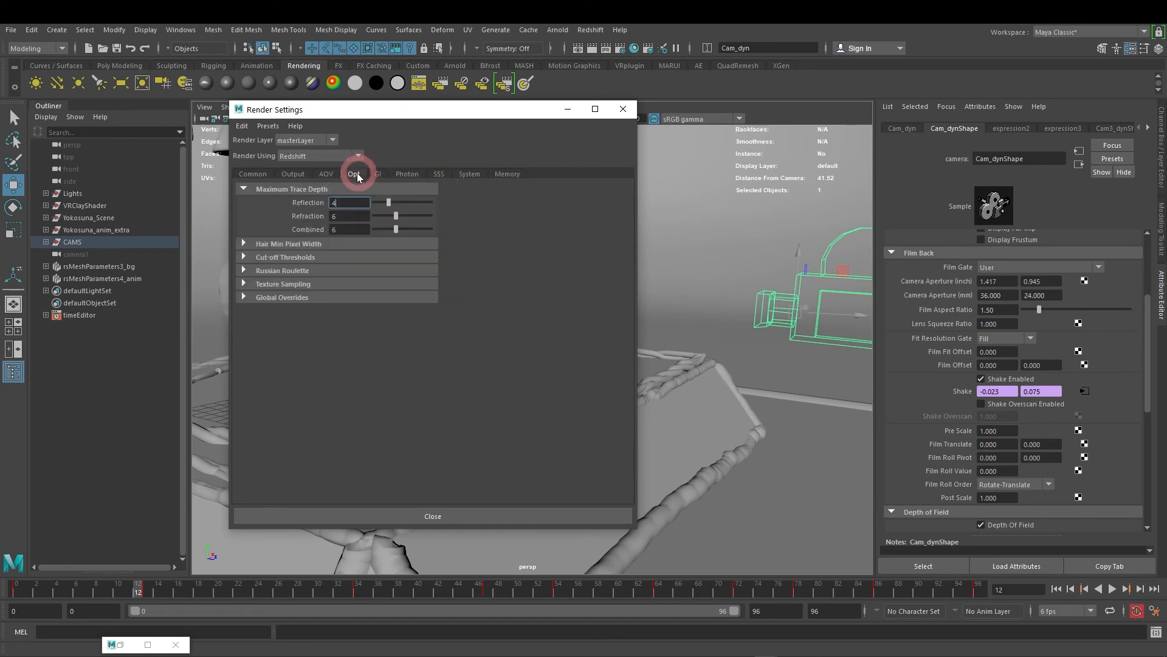
left_click(323, 175)
left_click(351, 174)
left_click(353, 202)
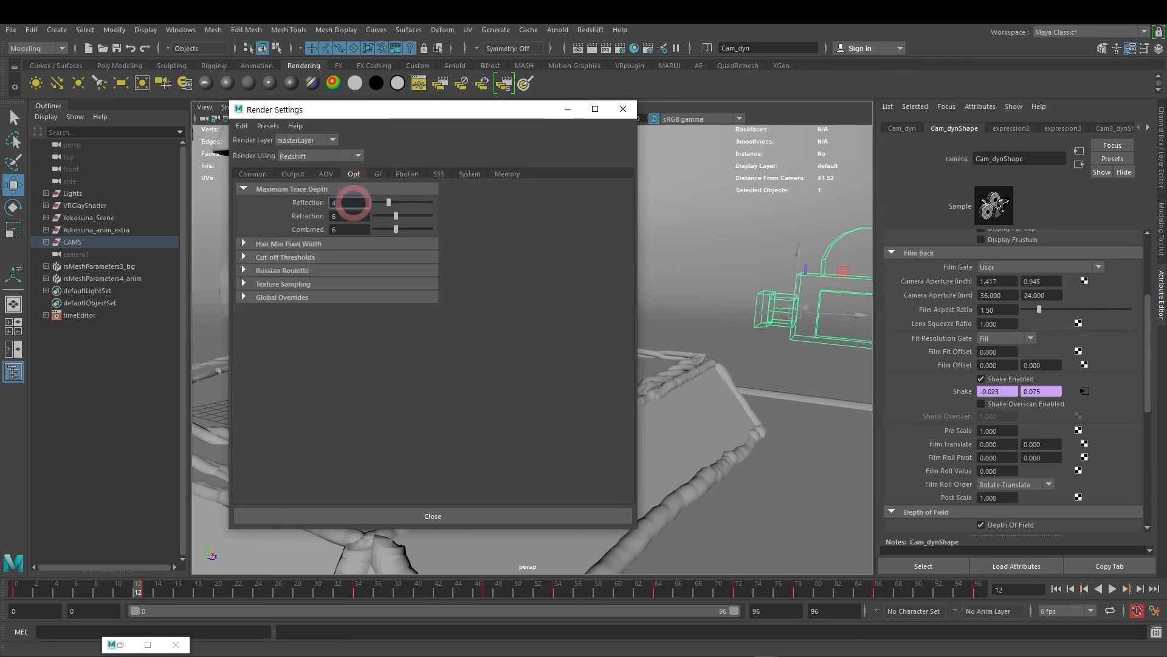
left_click(349, 217)
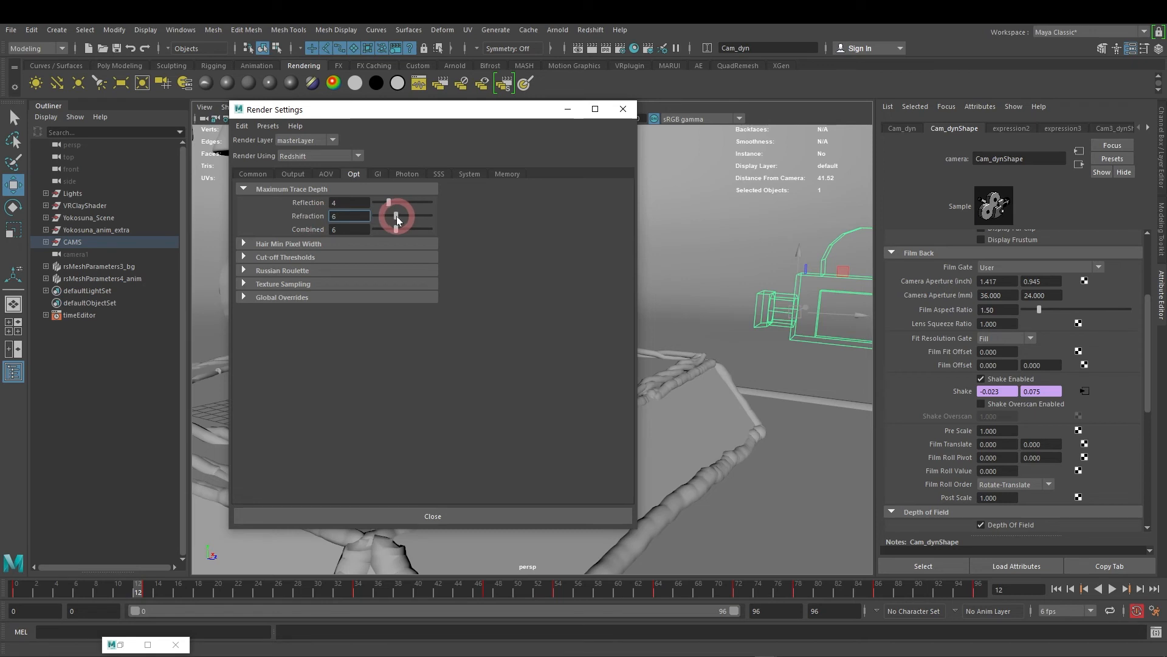
left_click(339, 170)
left_click(326, 174)
left_click(295, 175)
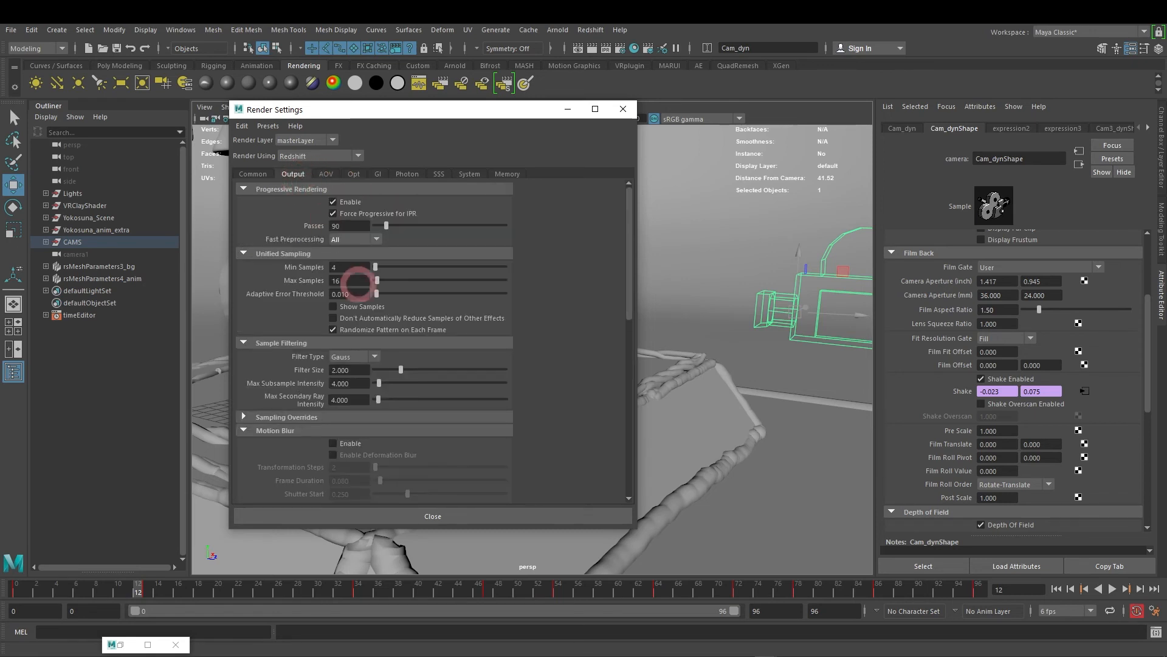
Step: Find the photographic exposure in Redshift's Lens output settings and open the attributes of rsPhotographicExposure1
scroll(241, 291, "down", 5)
scroll(273, 297, "up", 2)
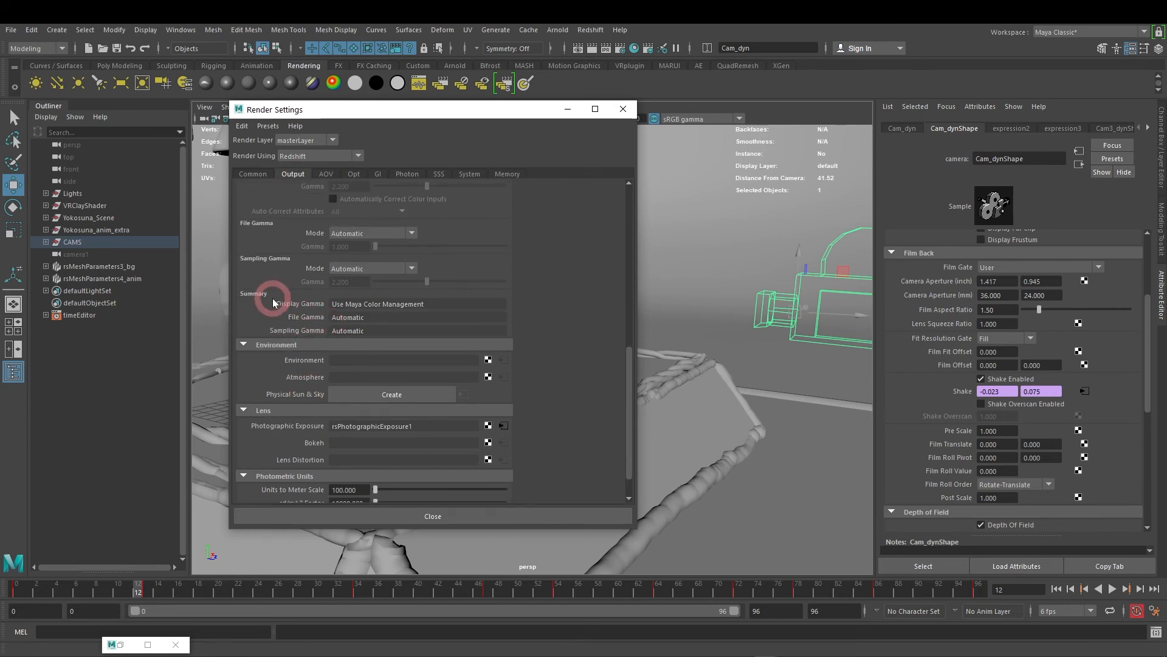
scroll(277, 300, "up", 2)
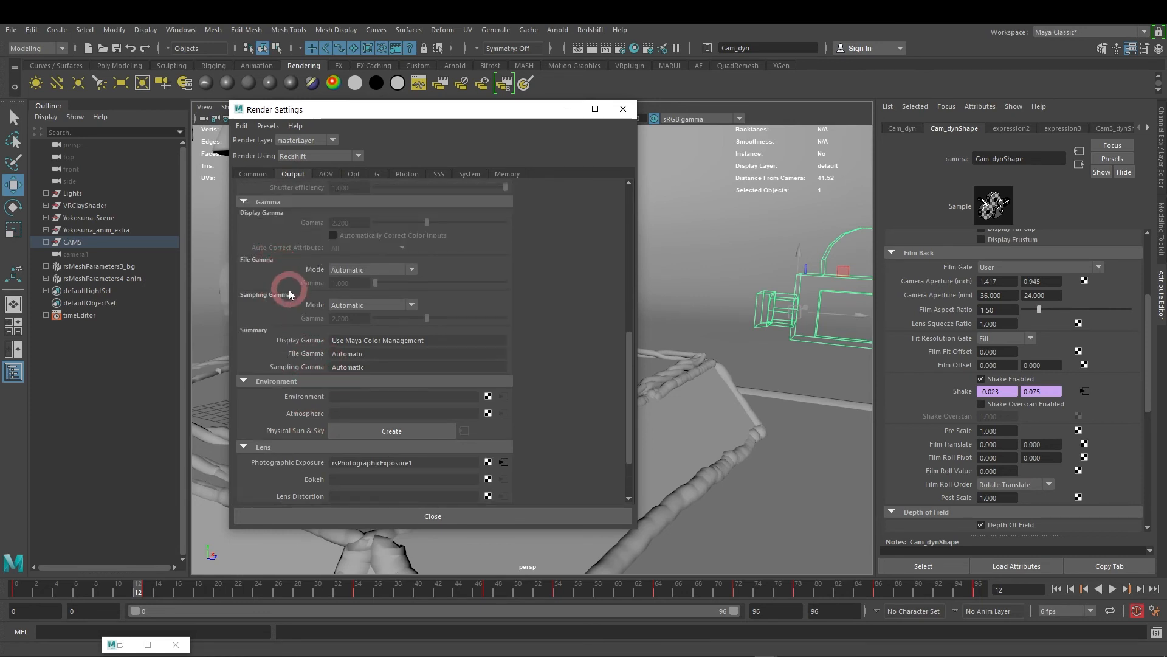
scroll(288, 295, "down", 2)
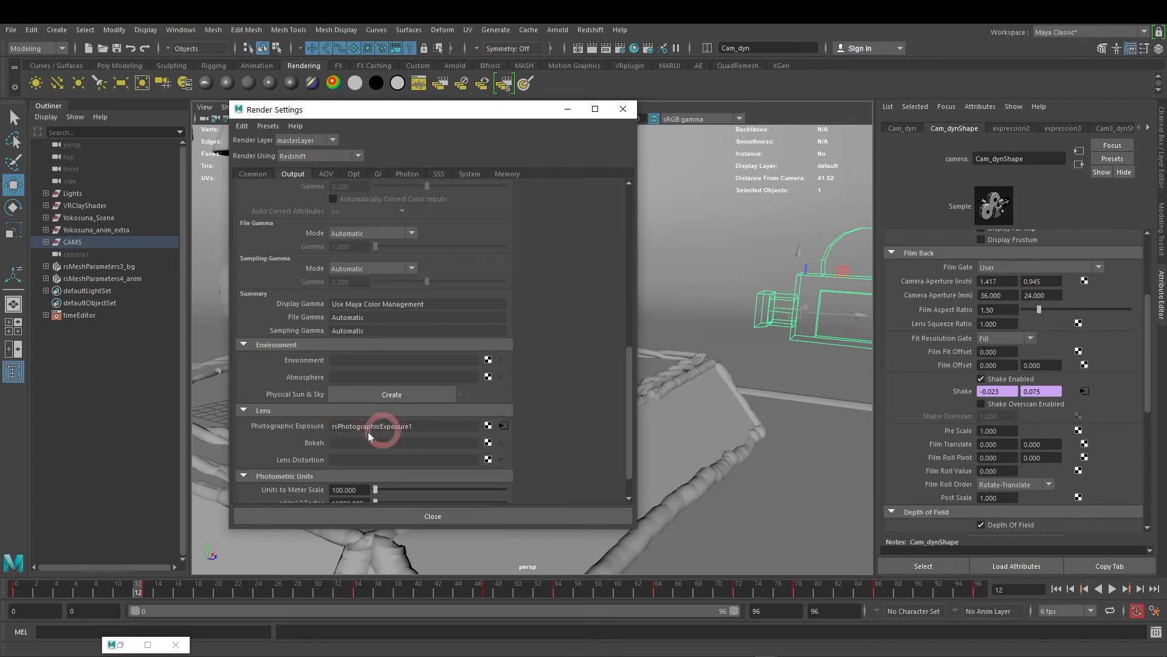
scroll(405, 429, "down", 2)
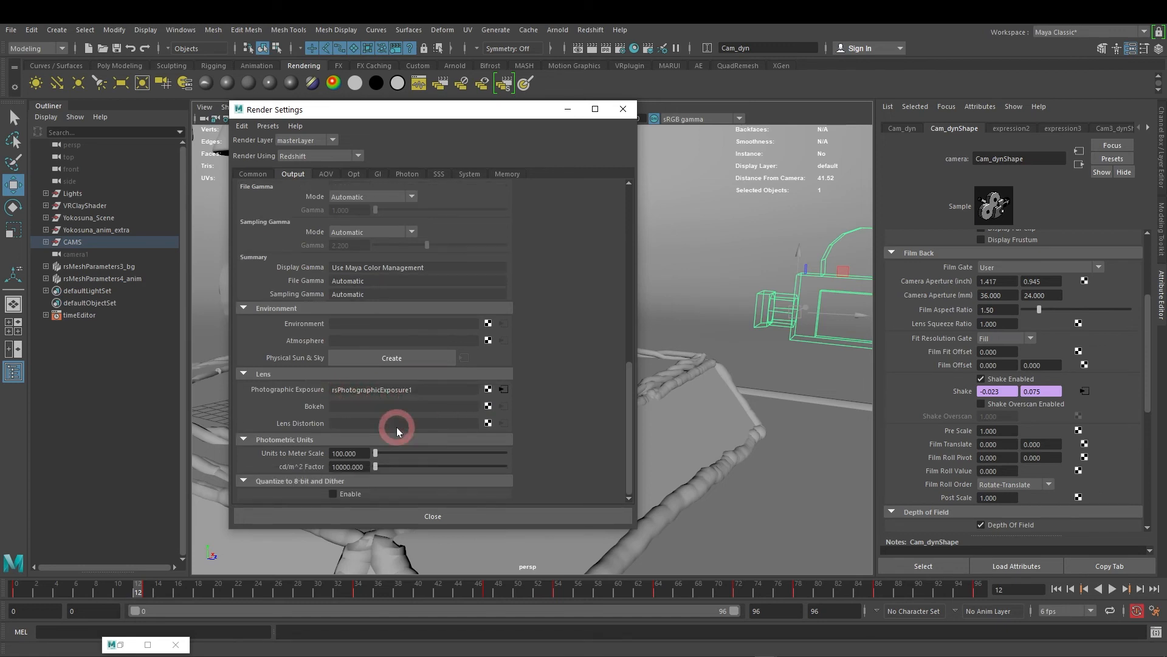
right_click(488, 390)
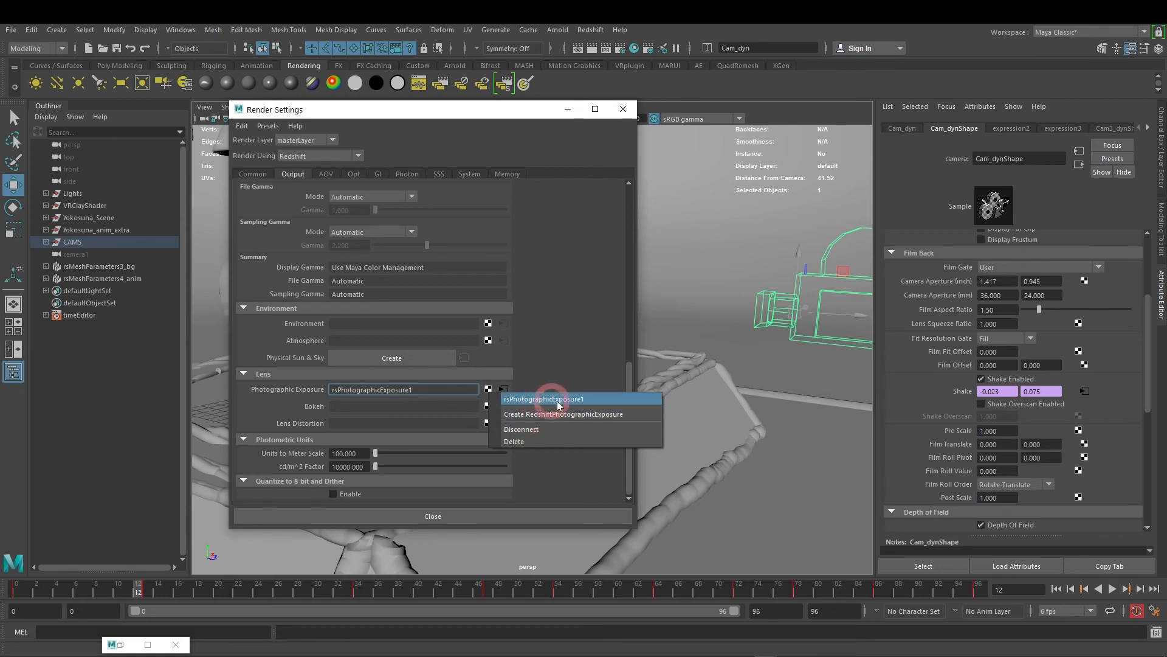
left_click(439, 388)
double_click(341, 389)
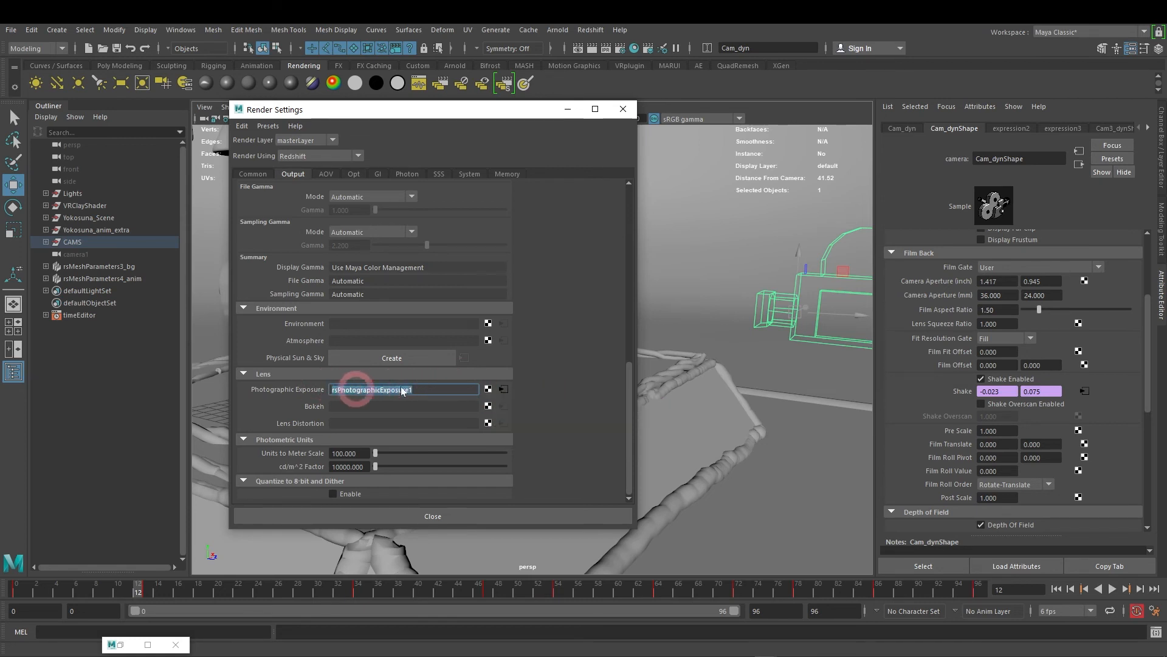
left_click(502, 388)
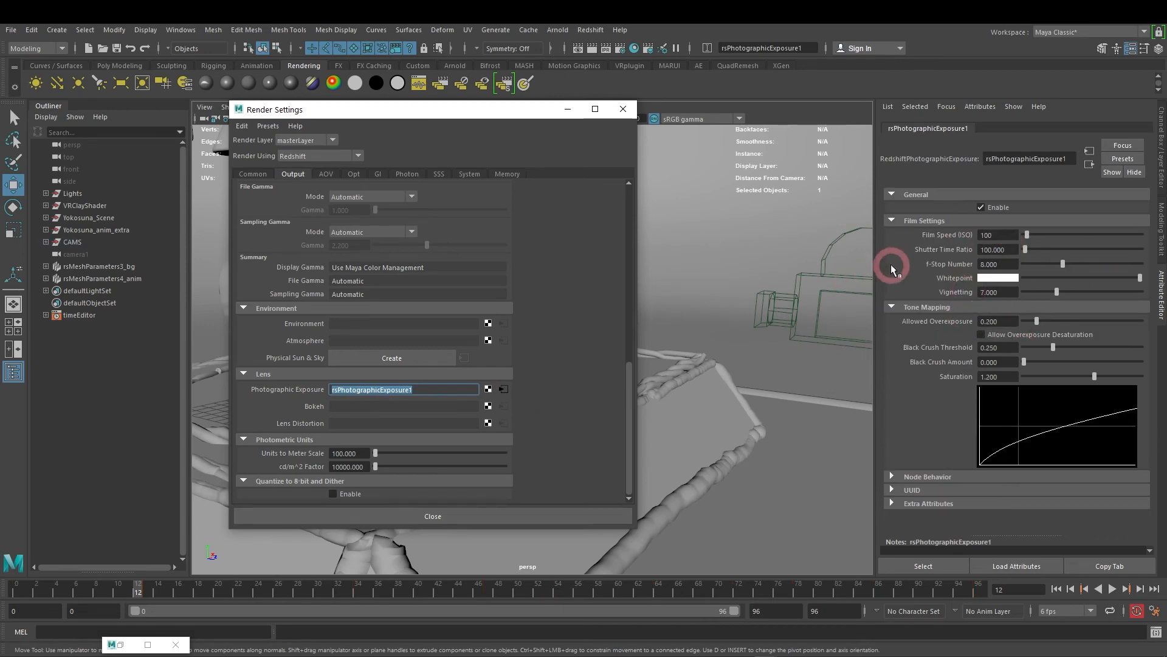
Step: Start a live Redshift IPR render of the scene, framing both wrestlers and the ring beside the exposure attributes
left_click(603, 28)
left_click(601, 47)
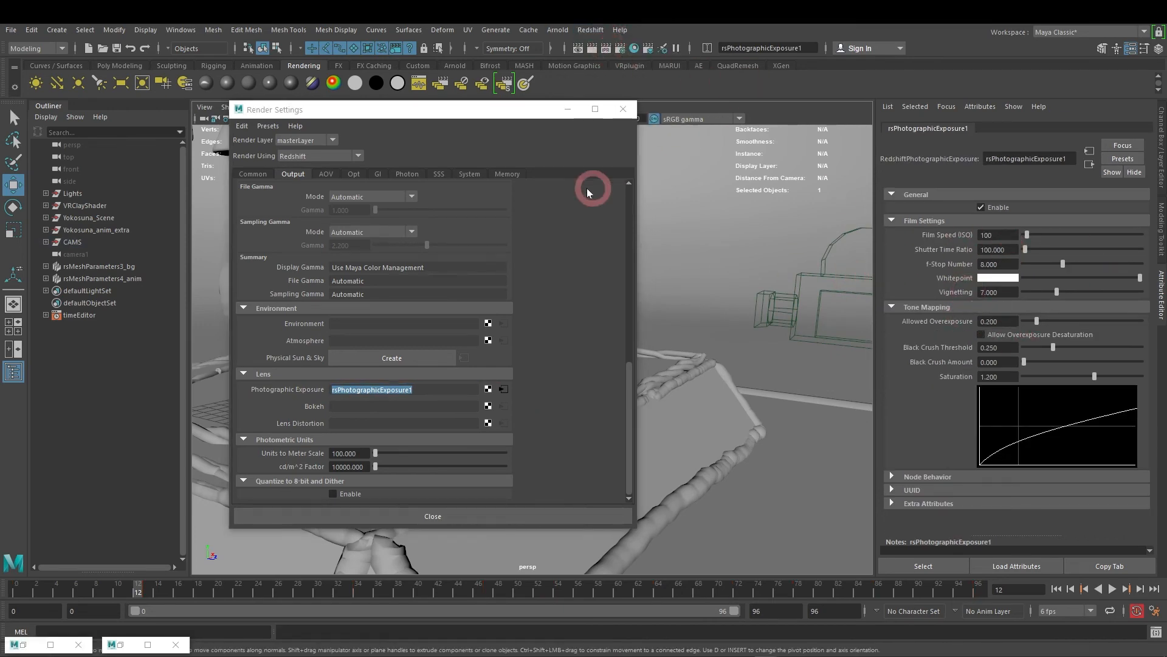
left_click(52, 644)
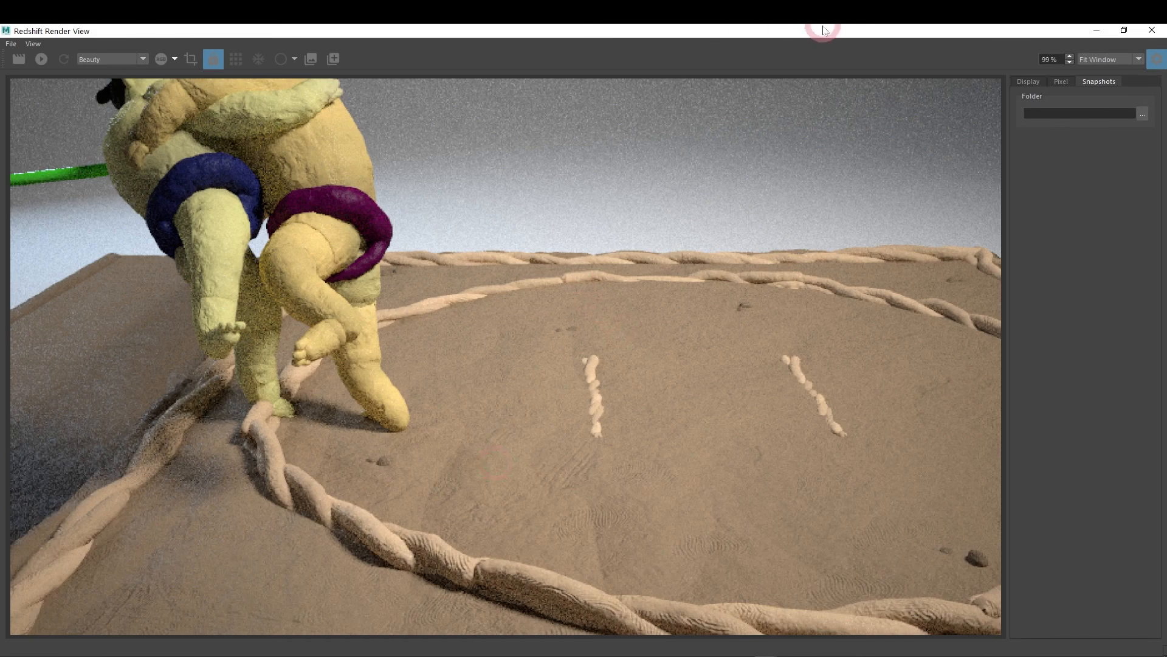
double_click(823, 28)
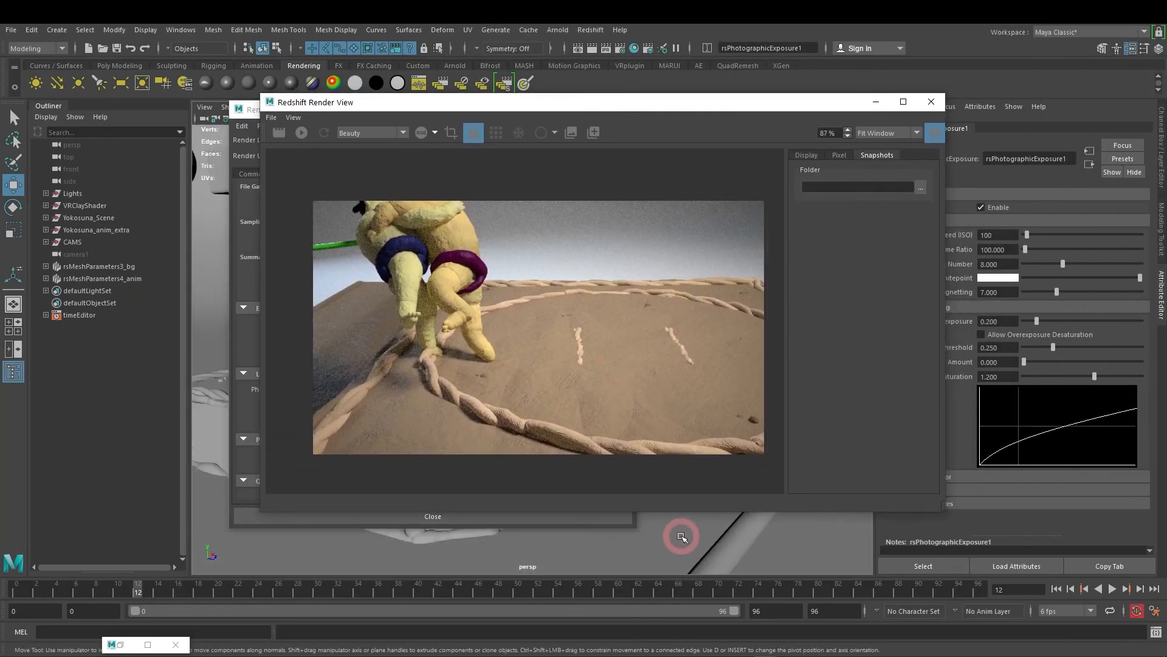
left_click(302, 134)
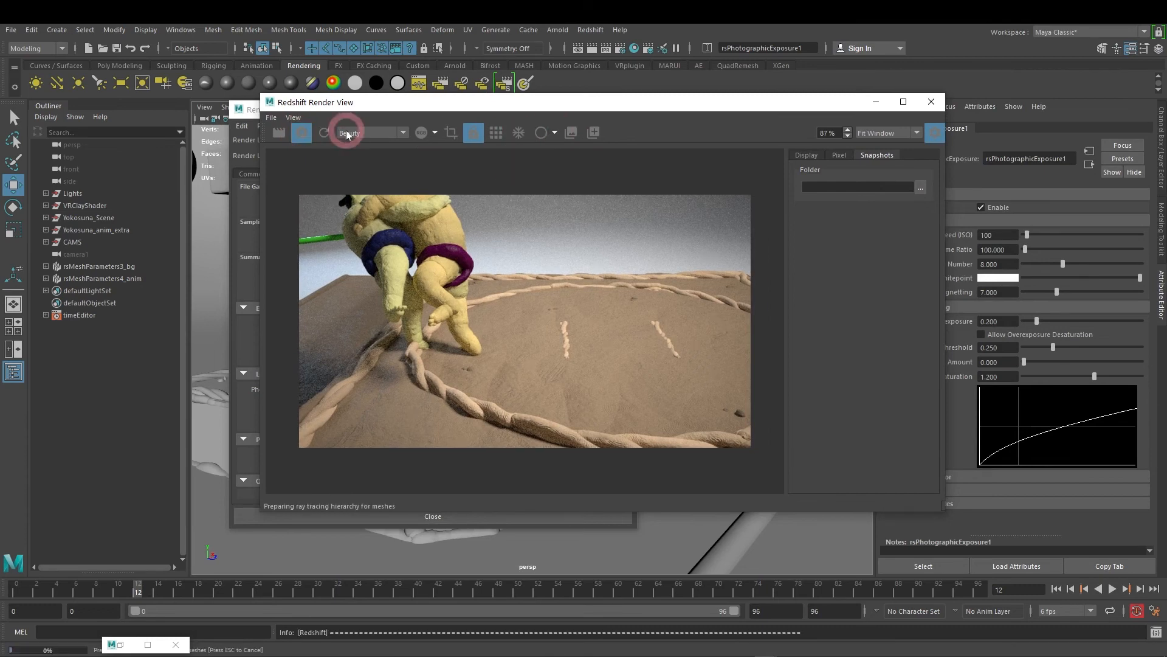
mouse_move(699, 541)
left_mouse_down("alt")
mouse_move(770, 550)
mouse_move(699, 551)
left_mouse_up("alt")
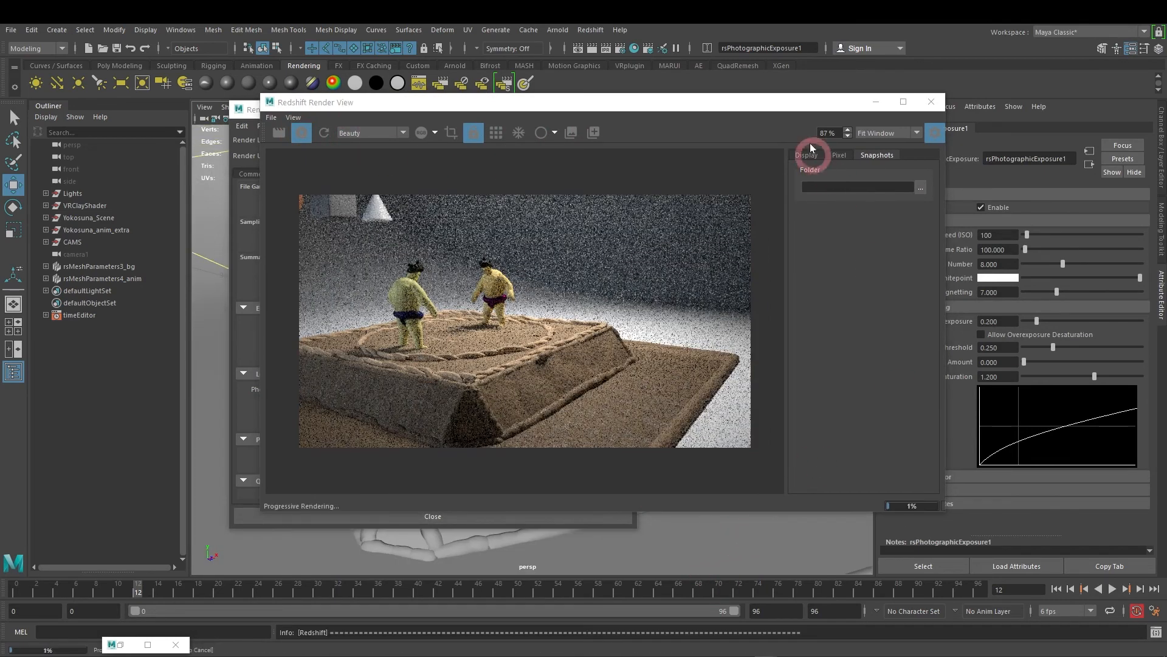
left_click_drag(807, 101, 696, 102)
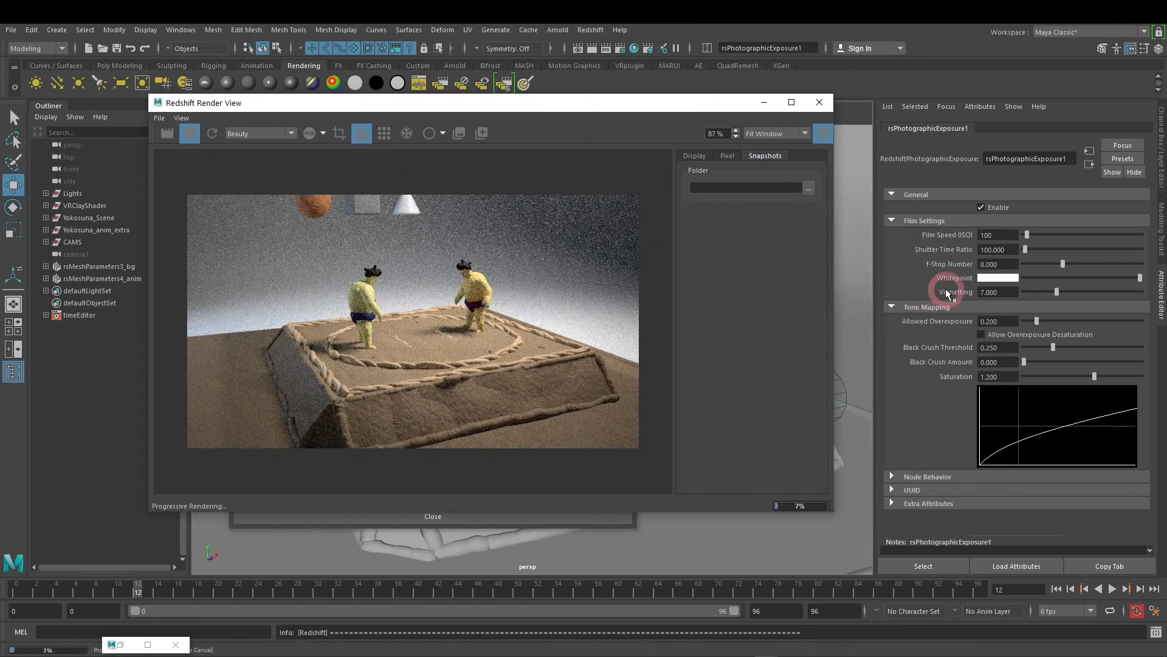
Step: Test the photographic exposure with vignetting at 0, then set vignetting to about 11.589 and saturation to about 0.854
left_click(1057, 291)
left_click_drag(1057, 291, 1020, 292)
left_click(579, 270)
left_click(421, 184)
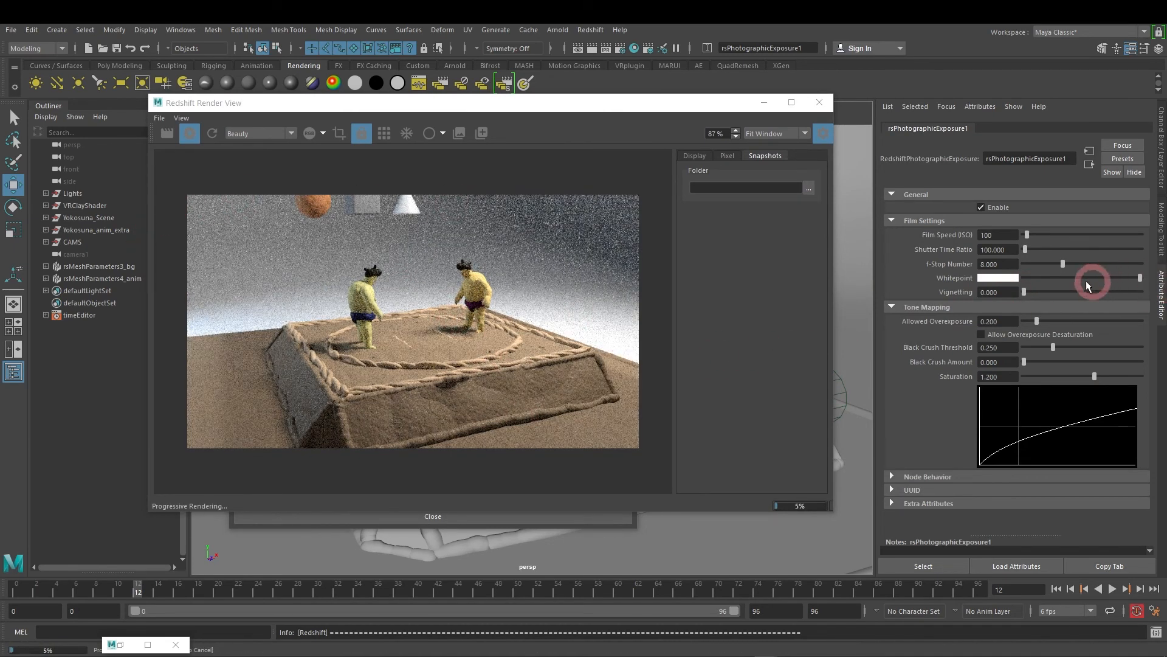
left_click_drag(1052, 290, 1083, 294)
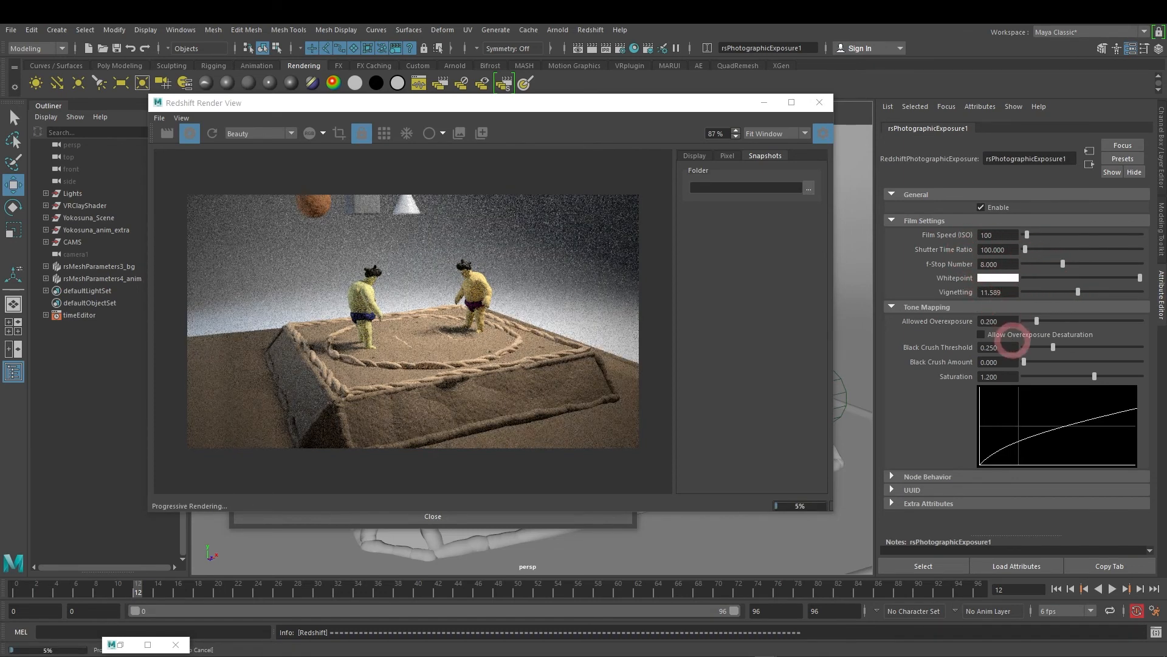
mouse_move(1093, 376)
left_mouse_down()
mouse_move(1103, 376)
mouse_move(1045, 378)
mouse_move(1073, 380)
left_mouse_up()
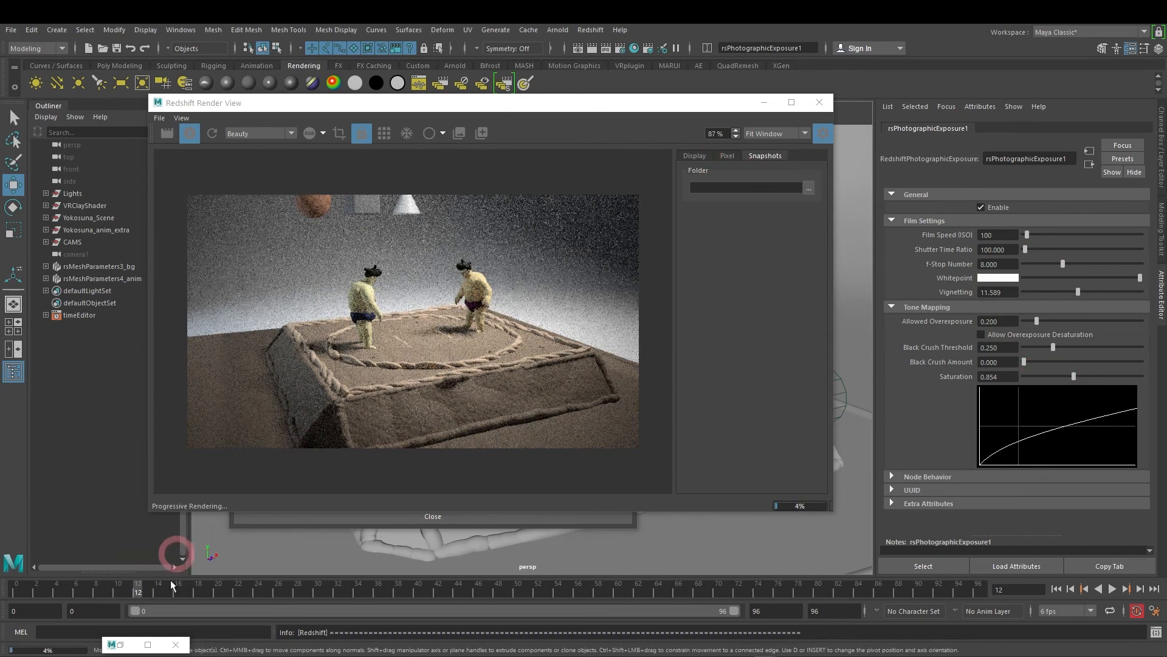
left_click(148, 644)
left_click_drag(716, 35, 700, 60)
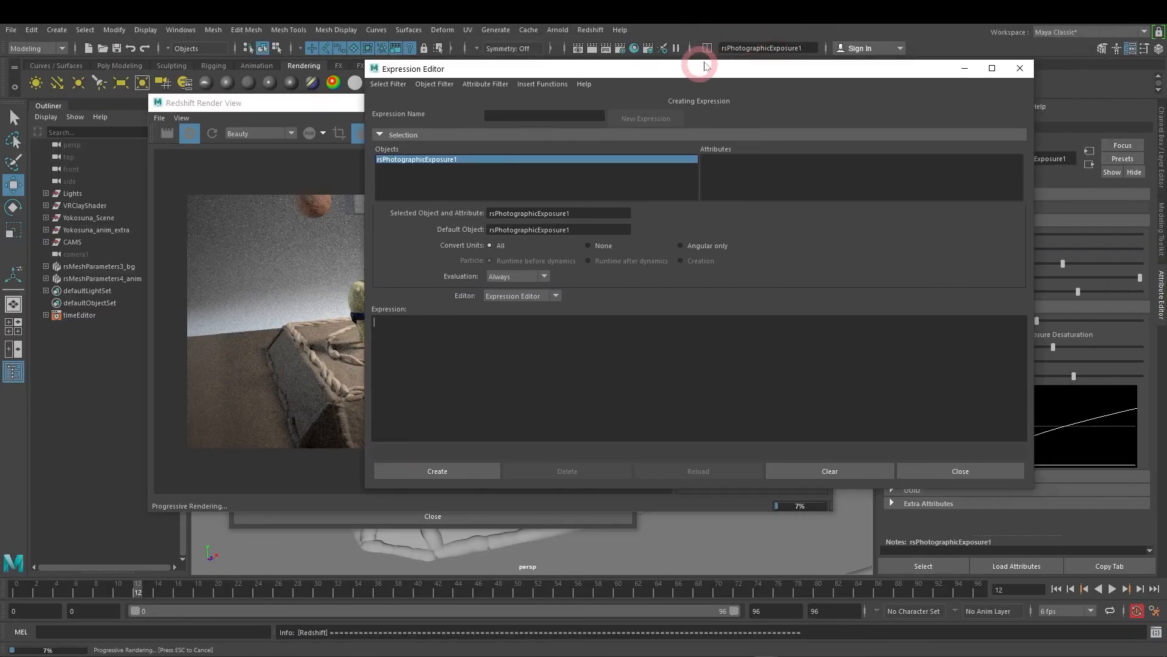
left_click(975, 76)
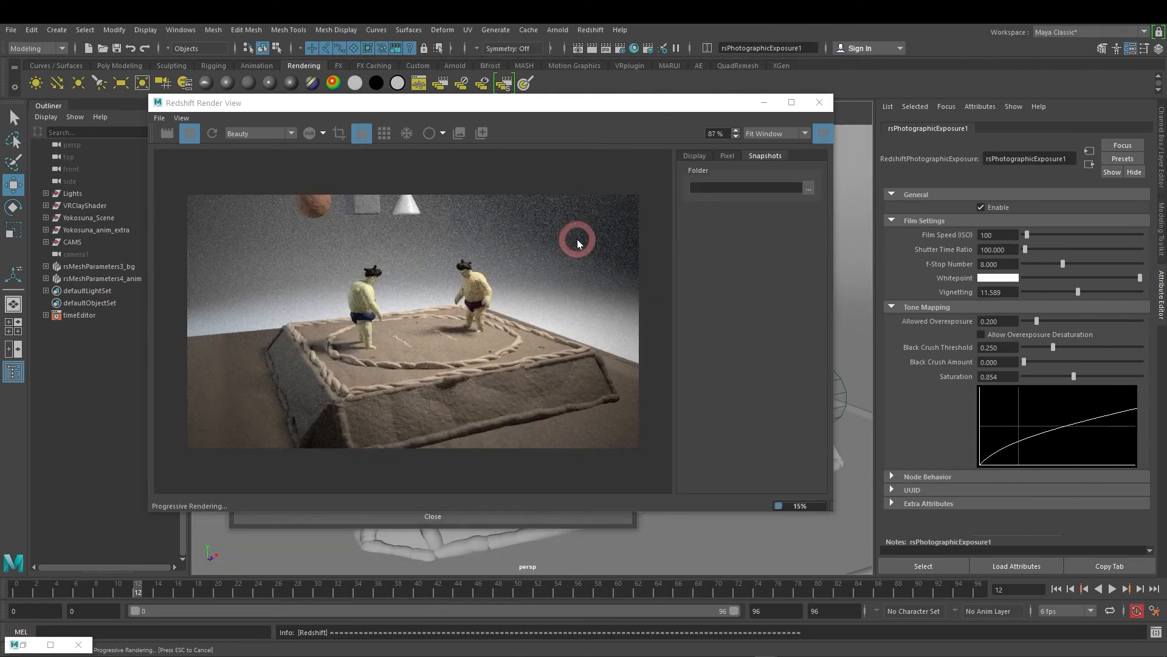
Step: Frame the two wrestlers facing each other more closely in the live render and bring the render view in front of the Render Settings
left_click_drag(721, 107, 788, 108)
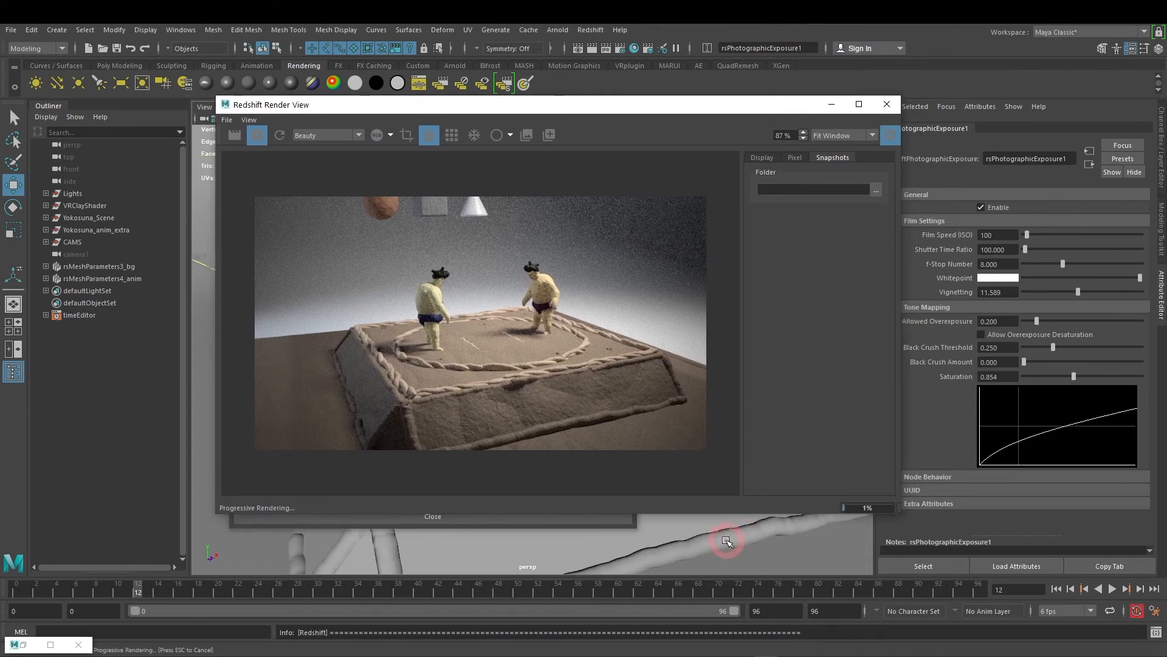
left_click(605, 525)
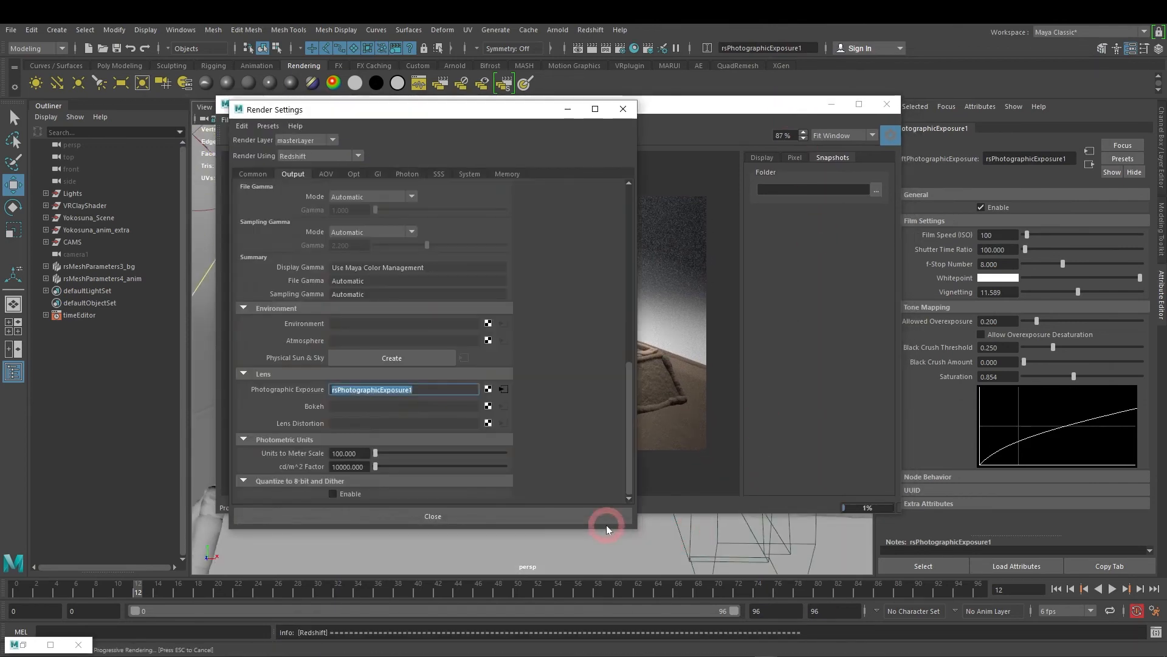
left_click(575, 117)
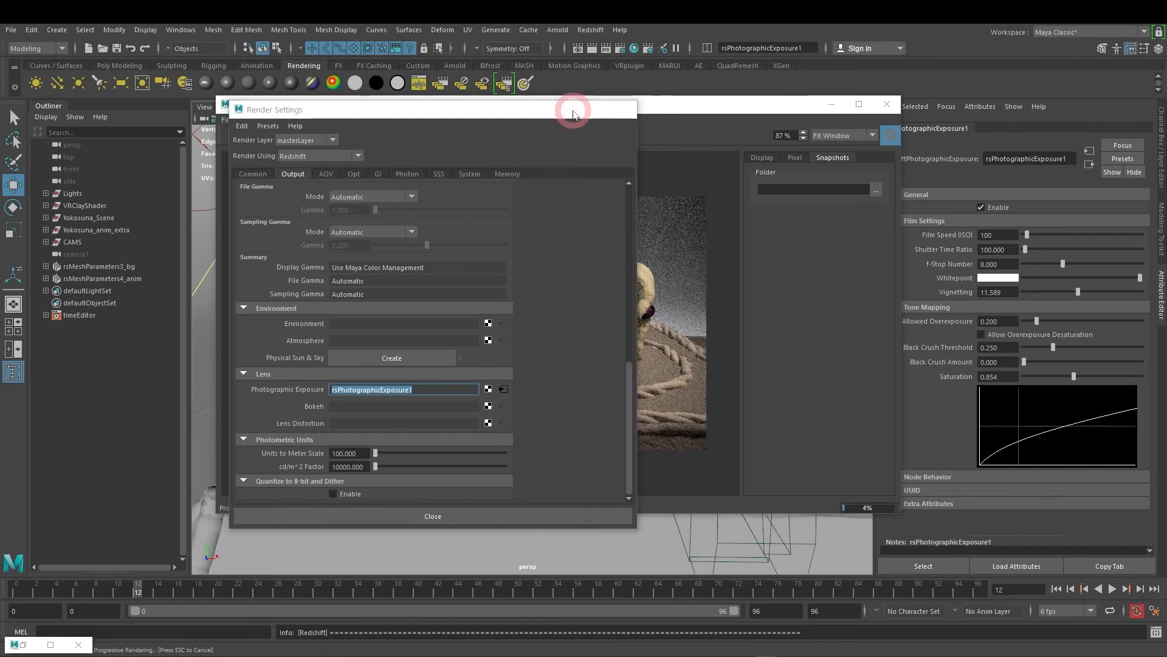
left_click_drag(673, 105, 578, 94)
left_click(743, 233)
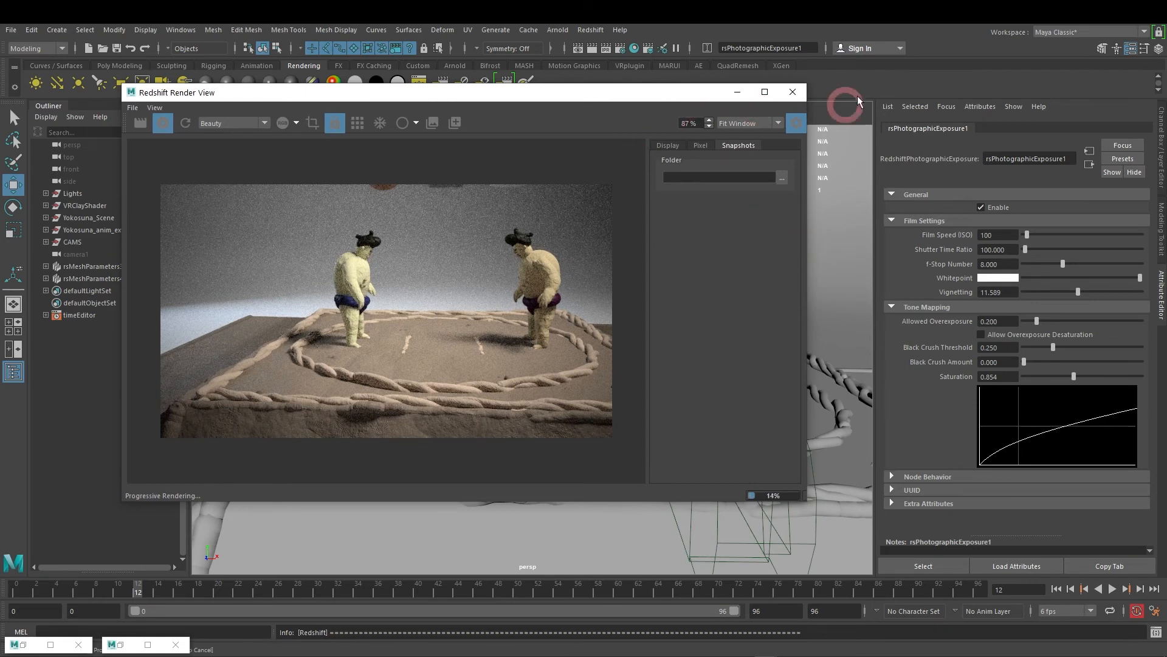
Step: Review the image formats offered in the common Render Settings, keeping JPEG selected
left_click(621, 47)
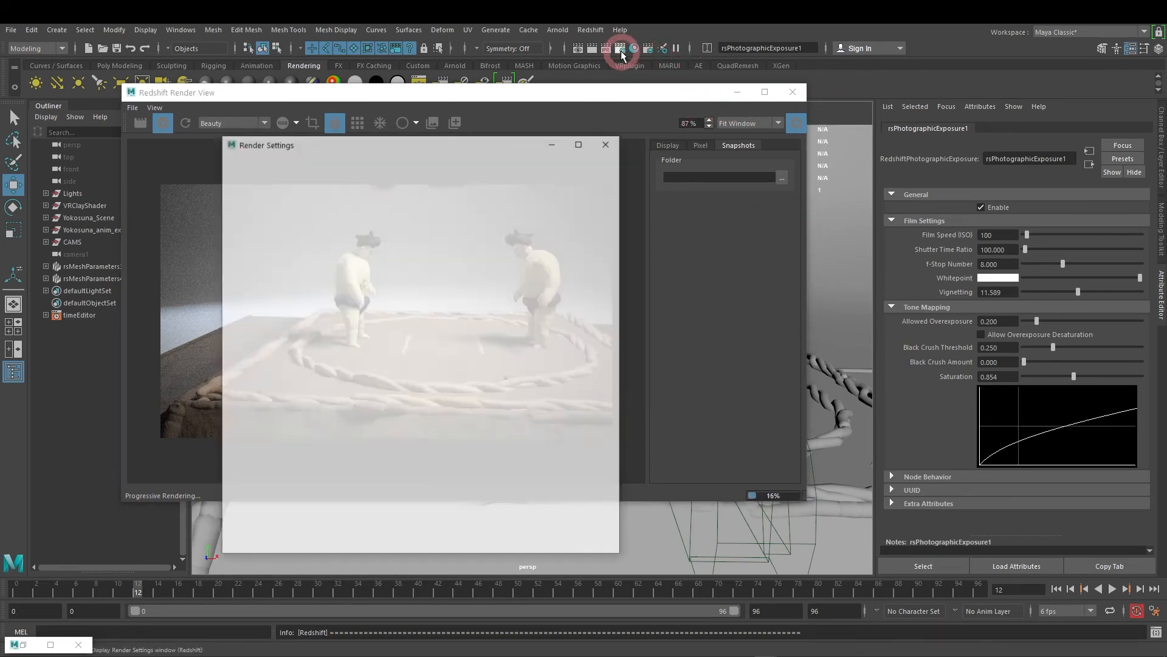
left_click(279, 176)
left_click(252, 174)
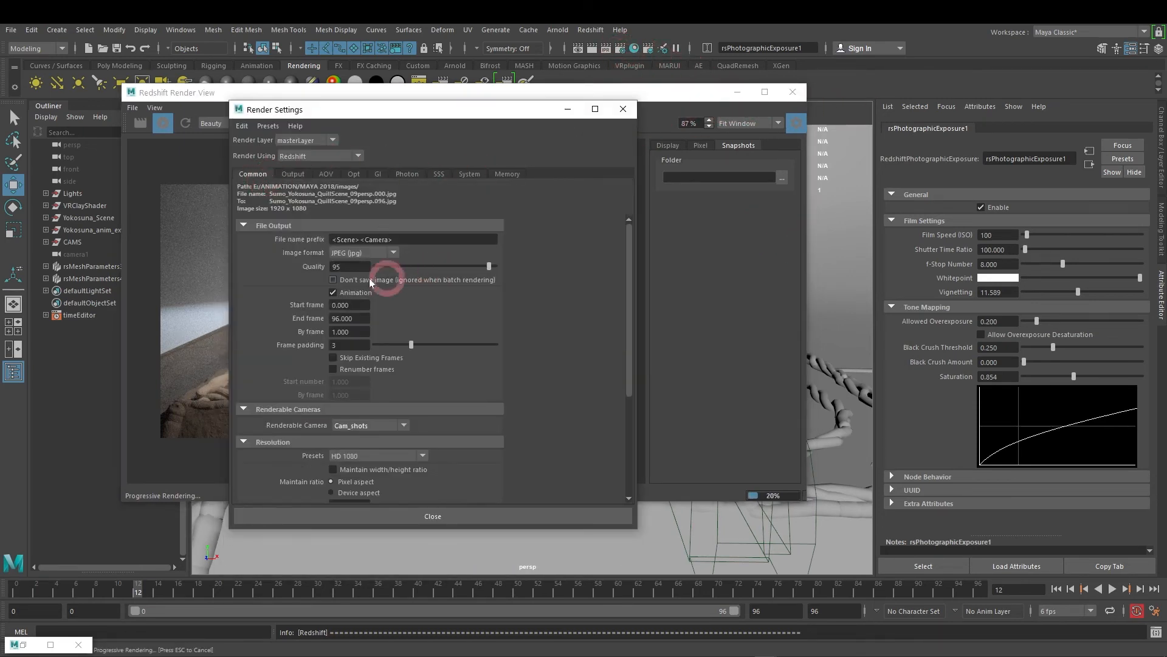
left_click(359, 252)
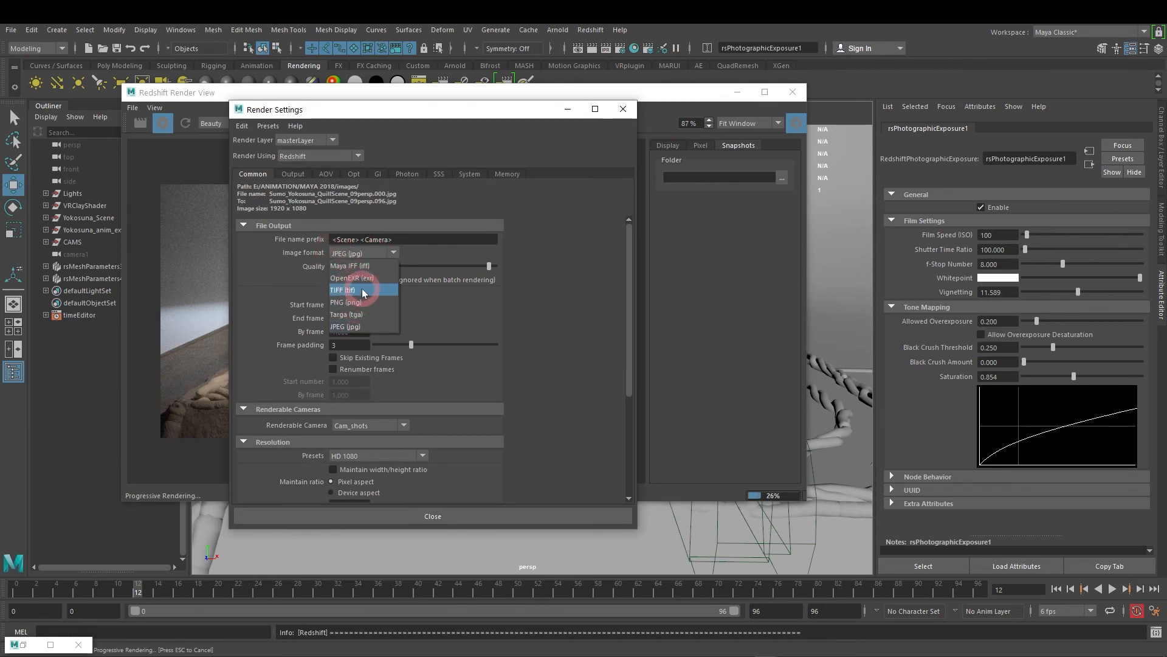
left_click(392, 256)
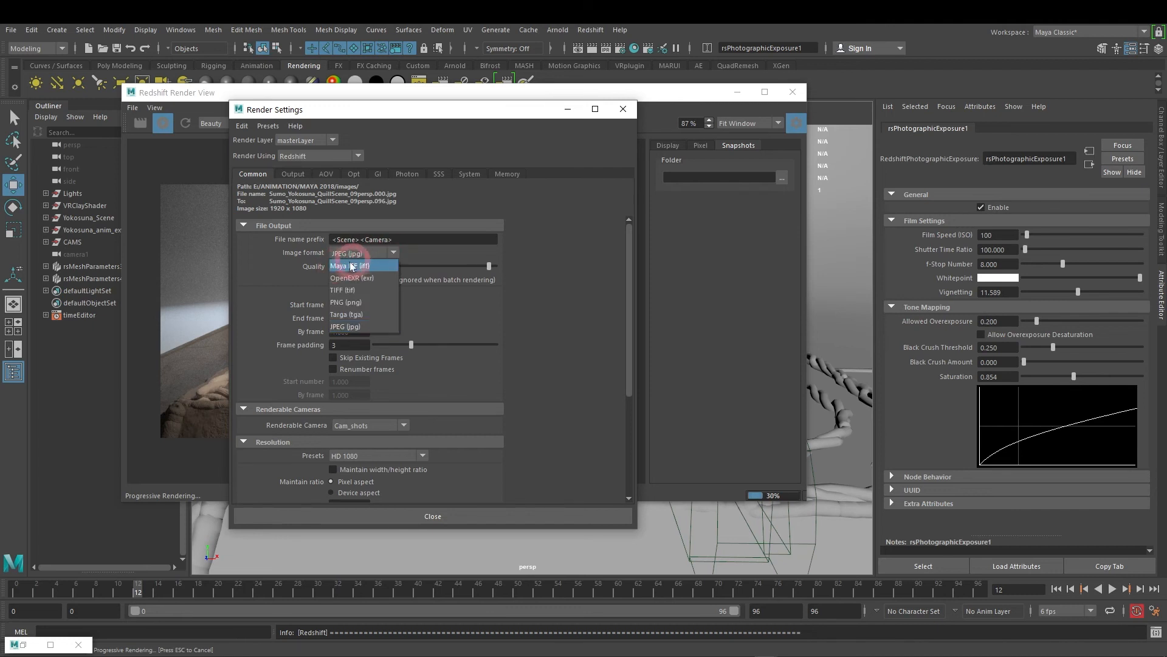
left_click(381, 253)
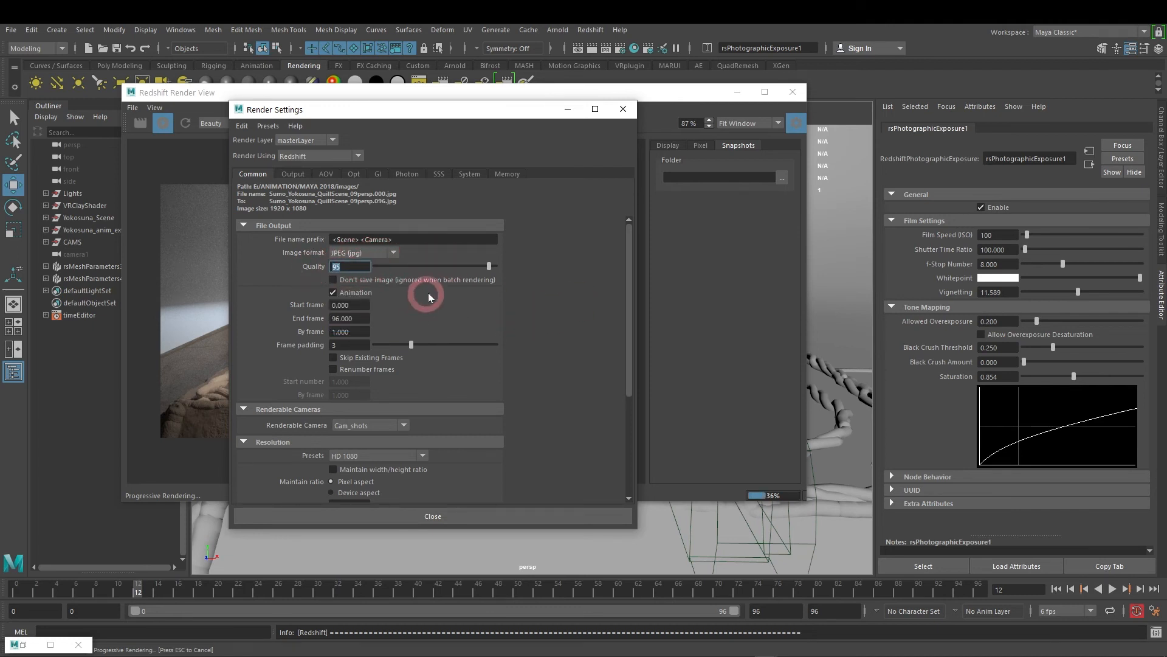
Step: Try the JPEG quality at 100 and set it back to 95
left_click(493, 267)
left_click_drag(492, 271, 517, 268)
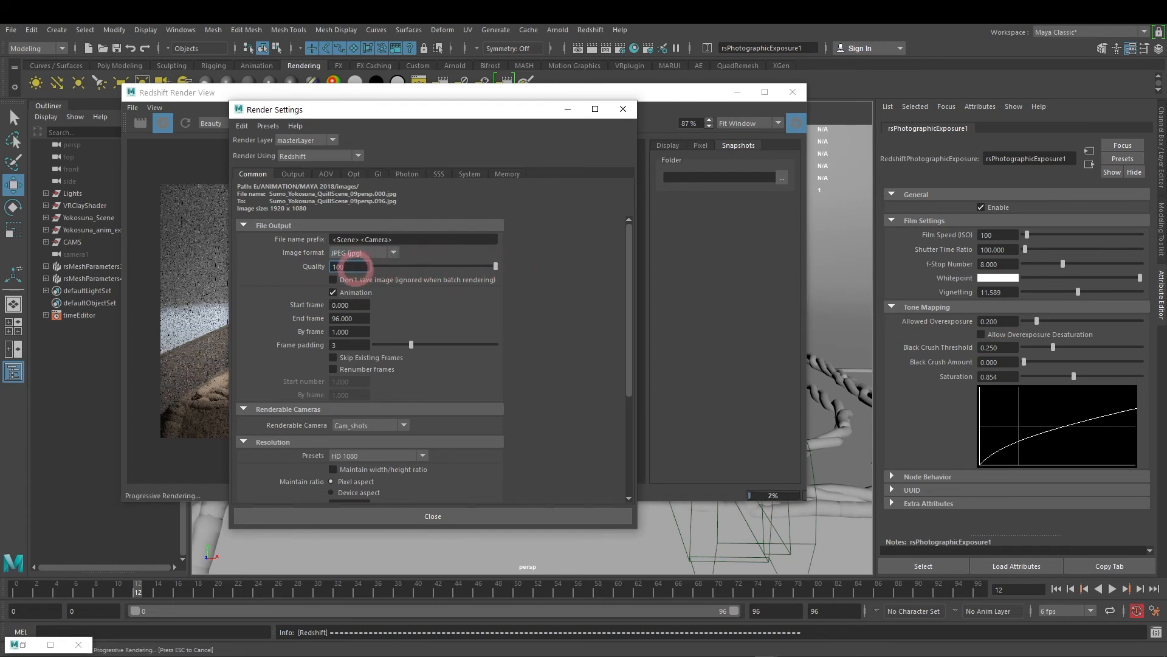
type("95")
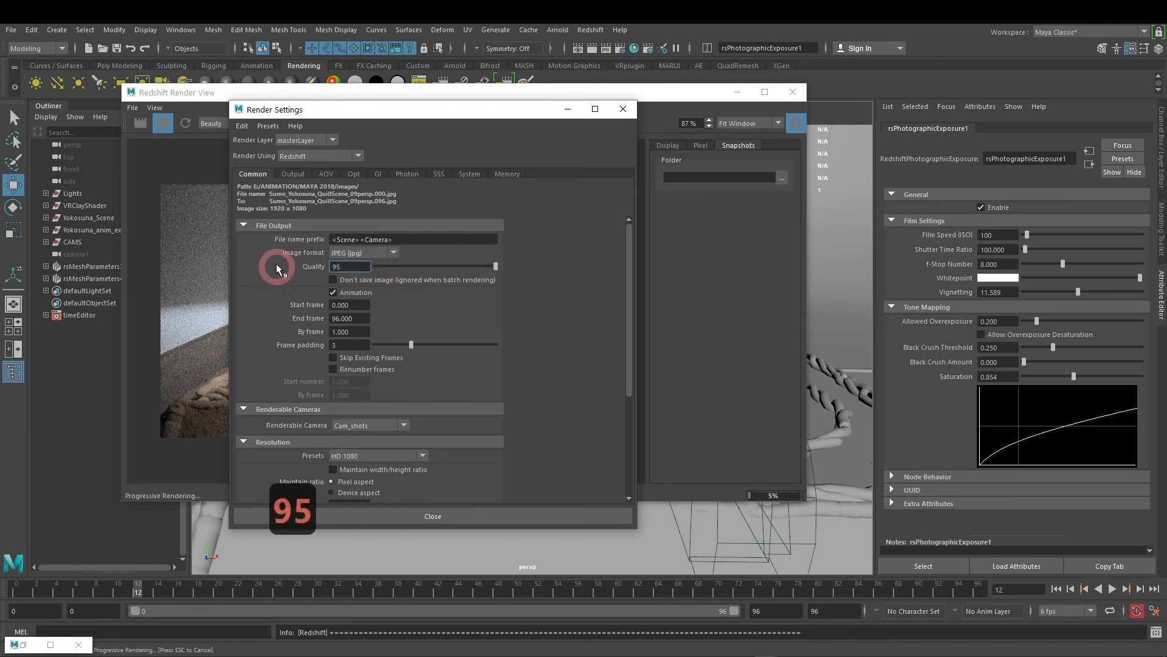
Step: Place the Render Settings beside the render view and examine the grain around the wrestler in the blue belt up close
left_click_drag(464, 112, 662, 117)
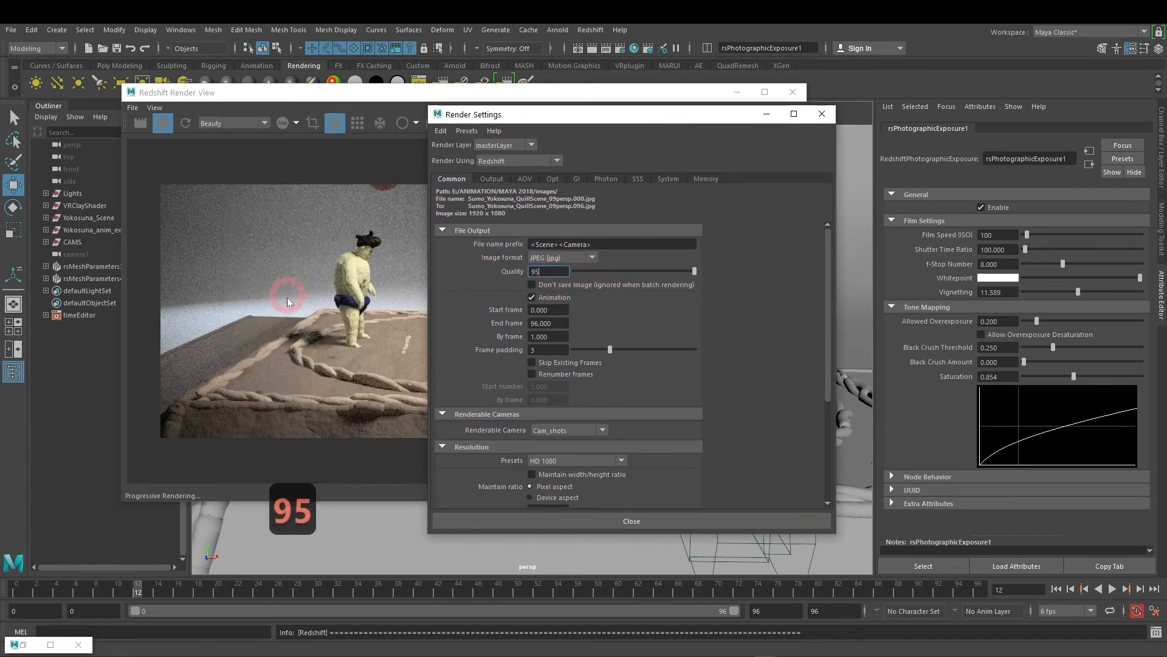
scroll(251, 309, "up", 5)
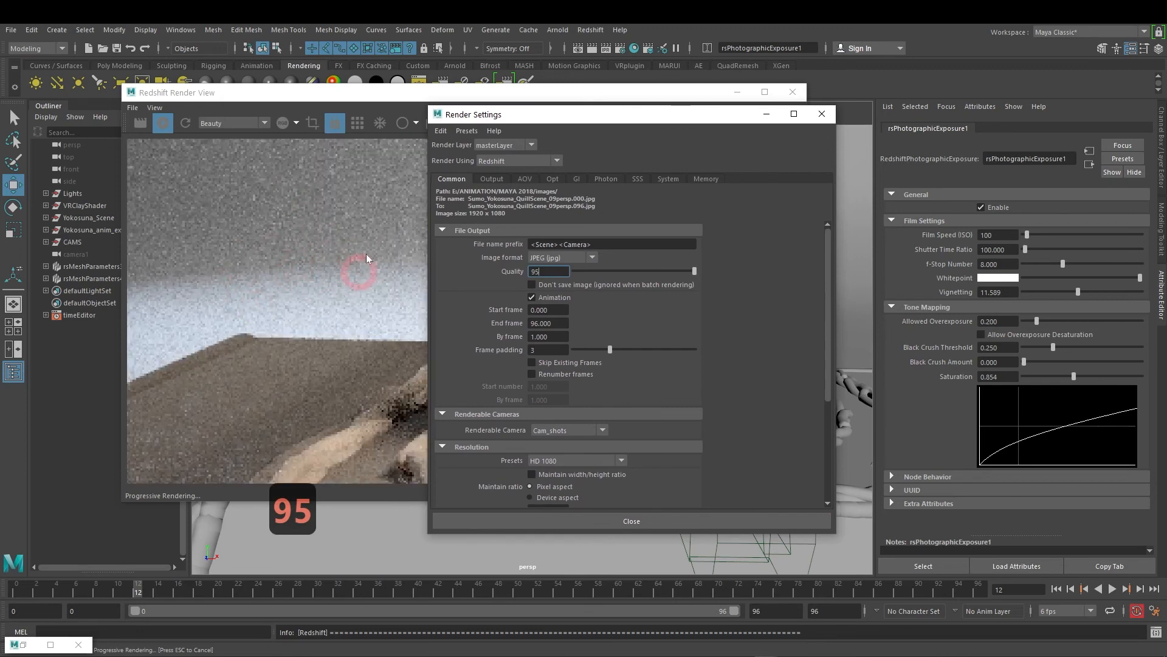
scroll(268, 249, "down", 2)
middle_click_drag(268, 250, 318, 344)
left_click_drag(479, 87, 404, 94)
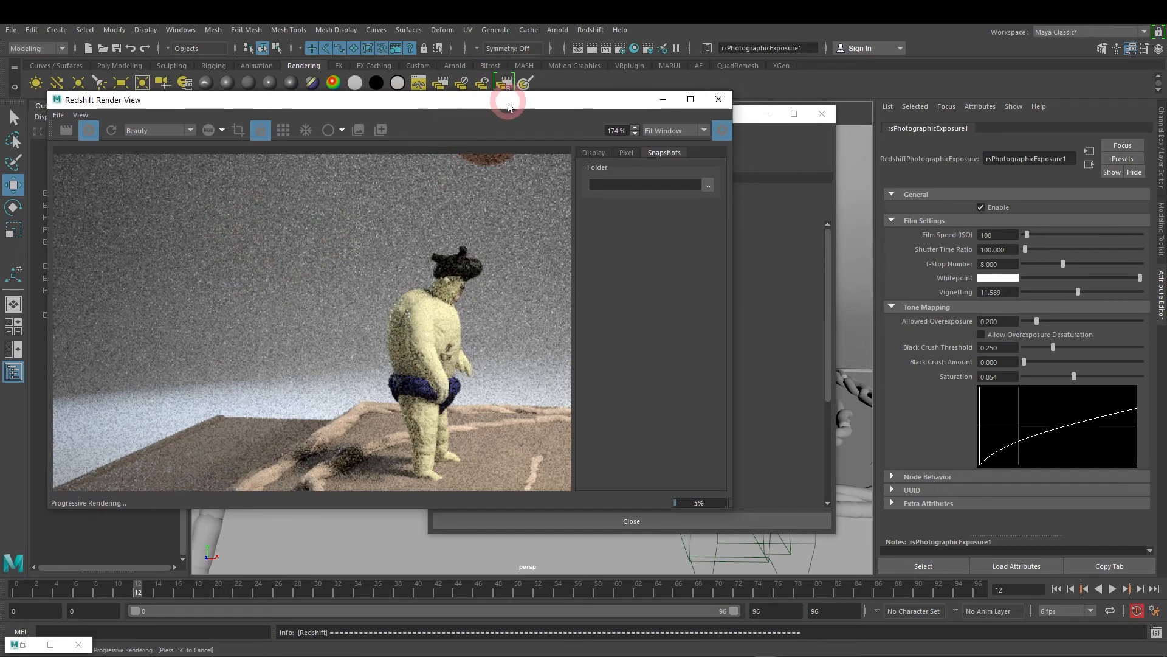
left_click_drag(508, 102, 375, 117)
Step: Look through the Redshift Output, AOV and Opt settings again, examining the progressive rendering passes
left_click(783, 333)
left_click(489, 178)
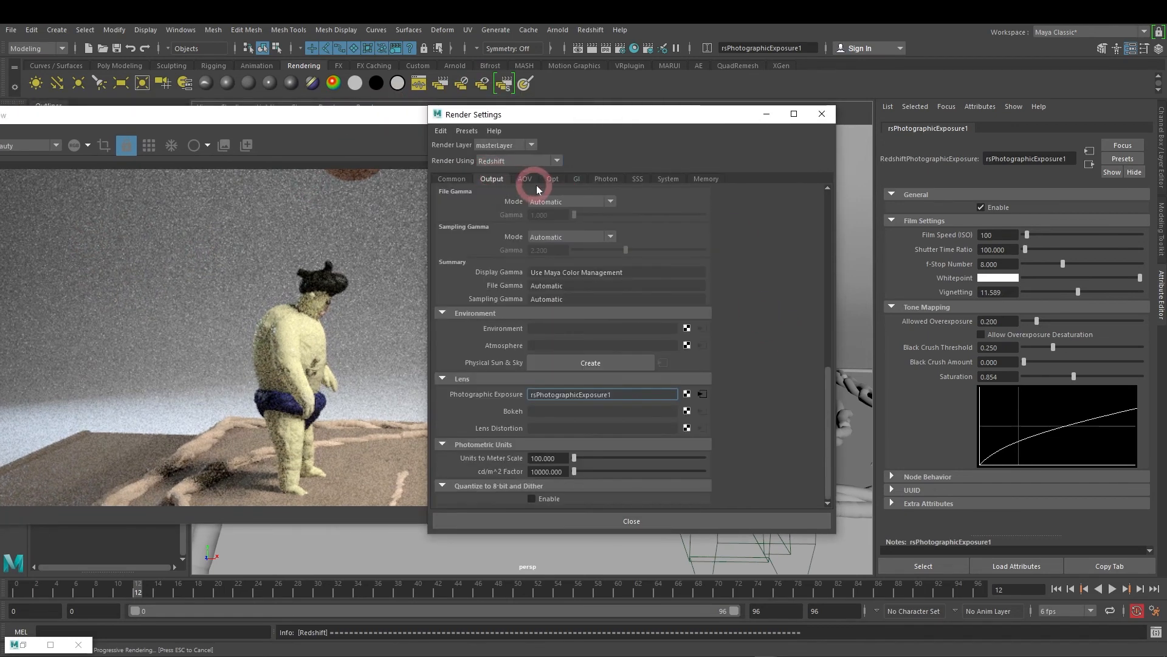
left_click(526, 178)
left_click(559, 180)
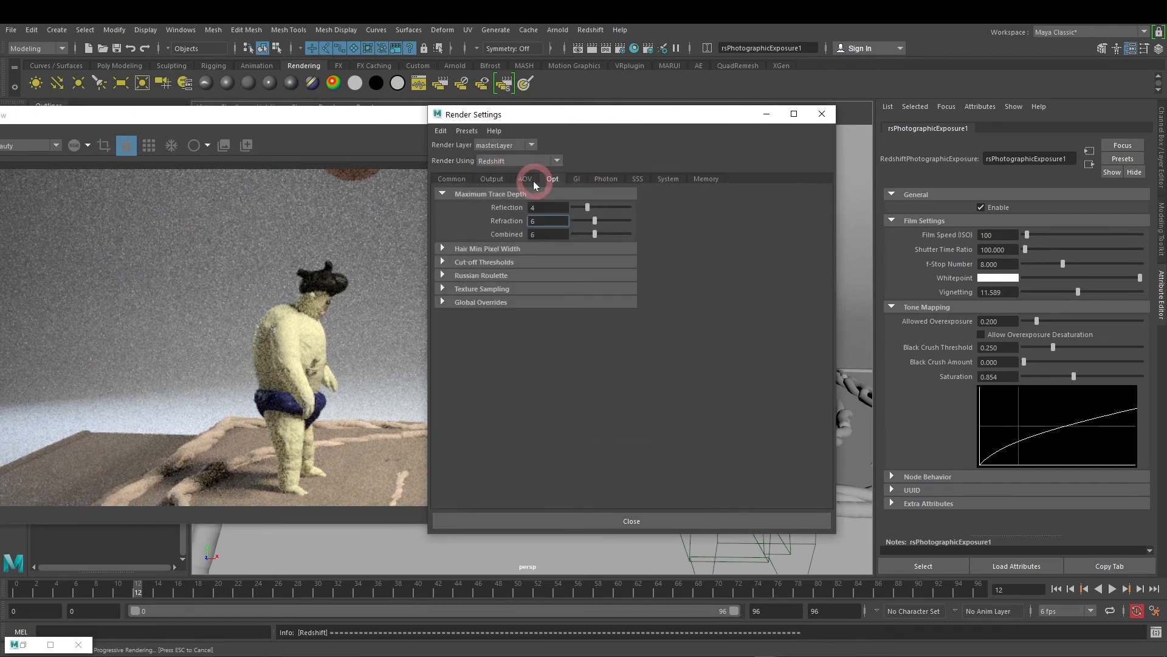
left_click(490, 178)
left_click(606, 234)
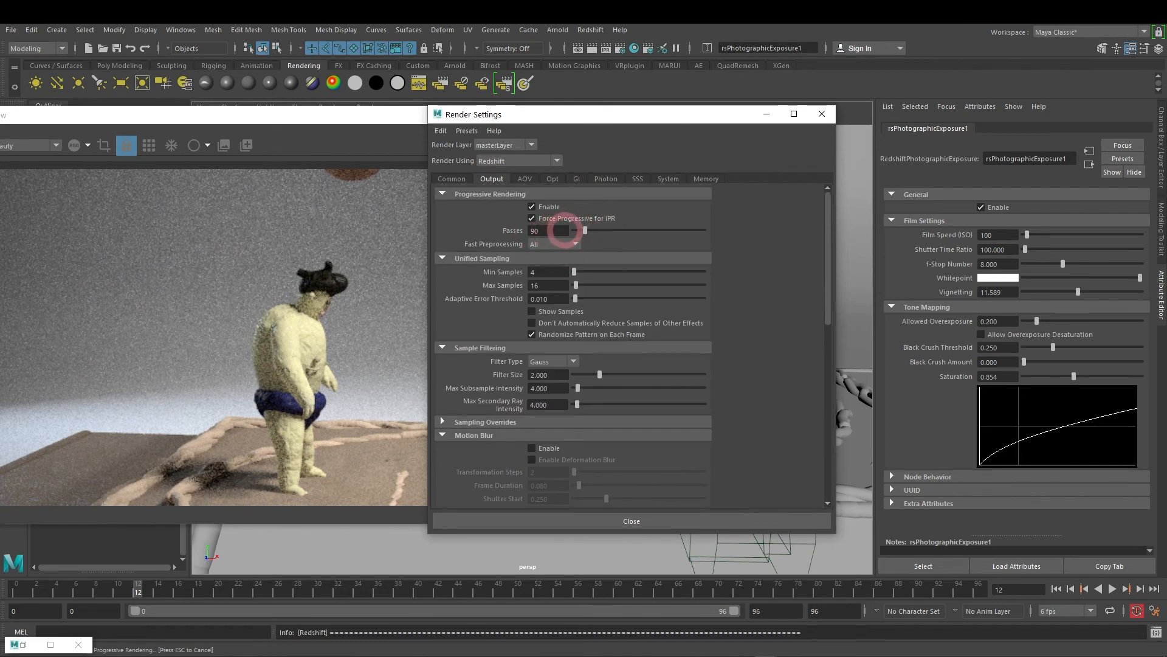
Step: Review the common render settings for image quality, frame range, renderable camera and resolution
left_click(451, 178)
left_click(545, 270)
left_click_drag(546, 270, 530, 274)
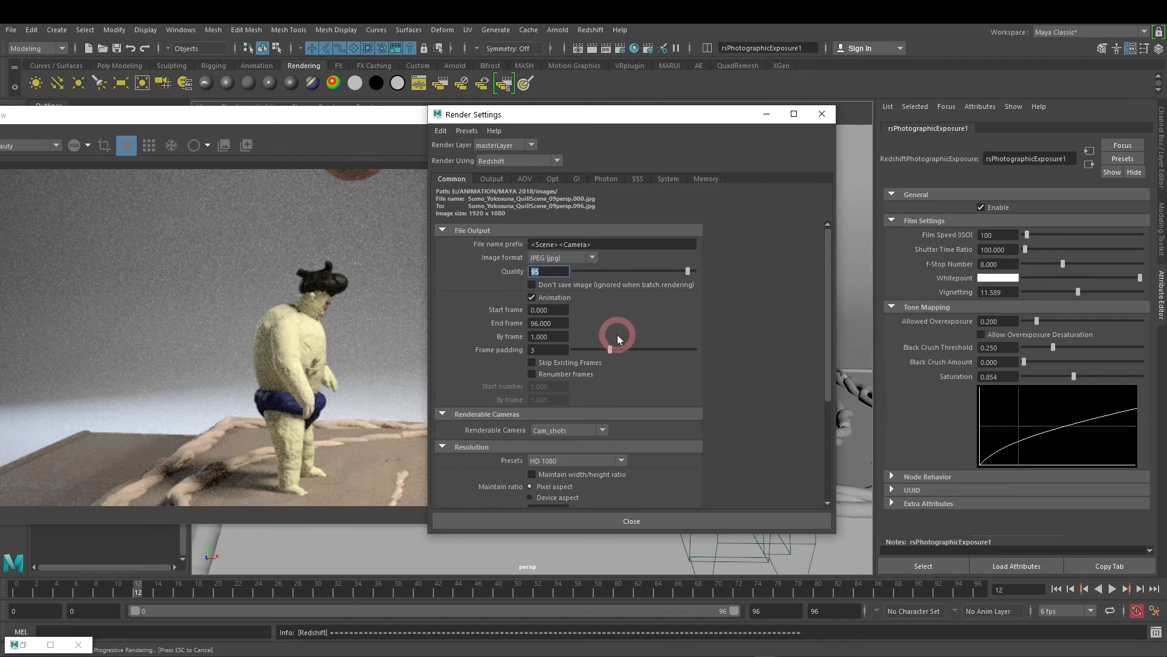
scroll(645, 342, "down", 3)
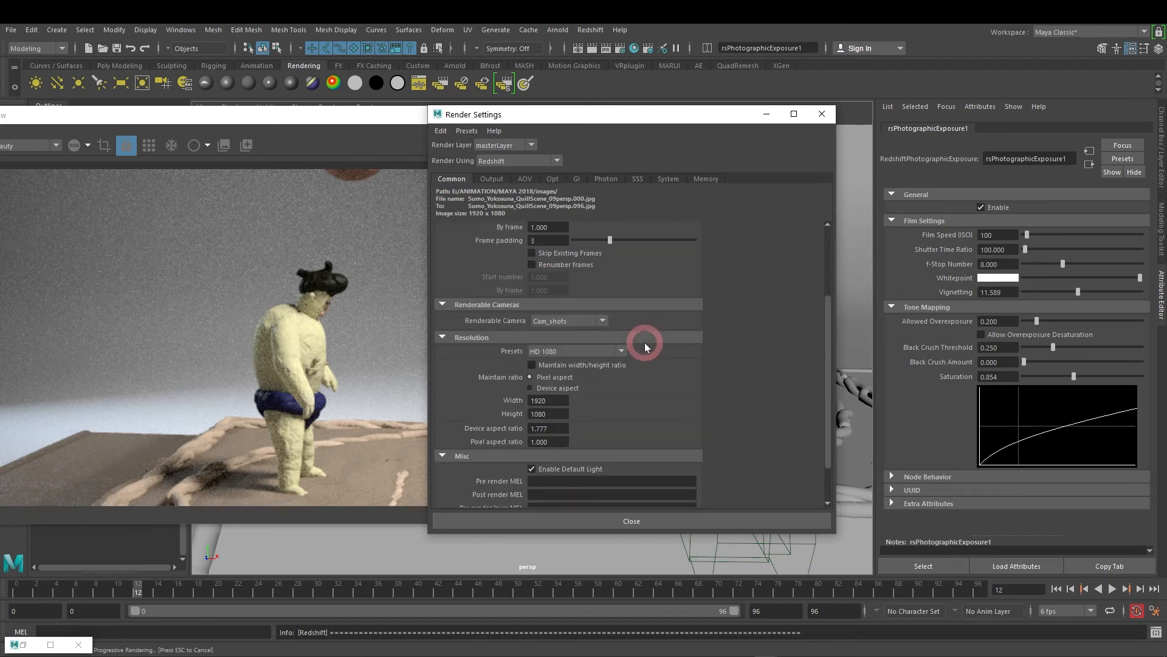
scroll(638, 303, "up", 3)
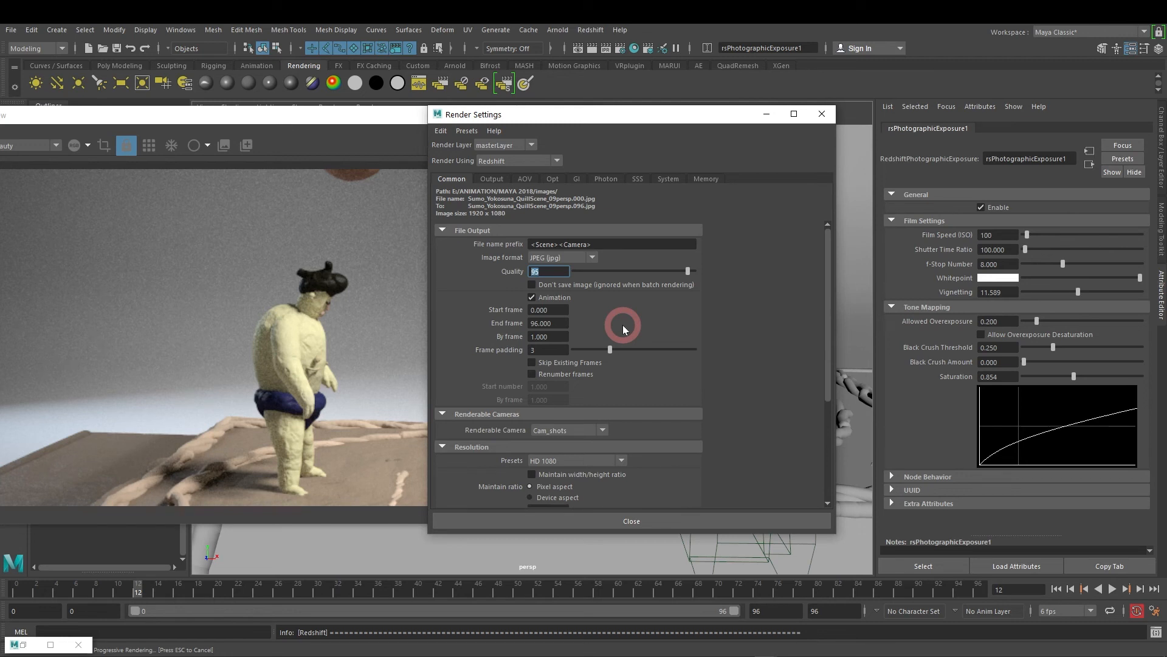
scroll(621, 325, "down", 3)
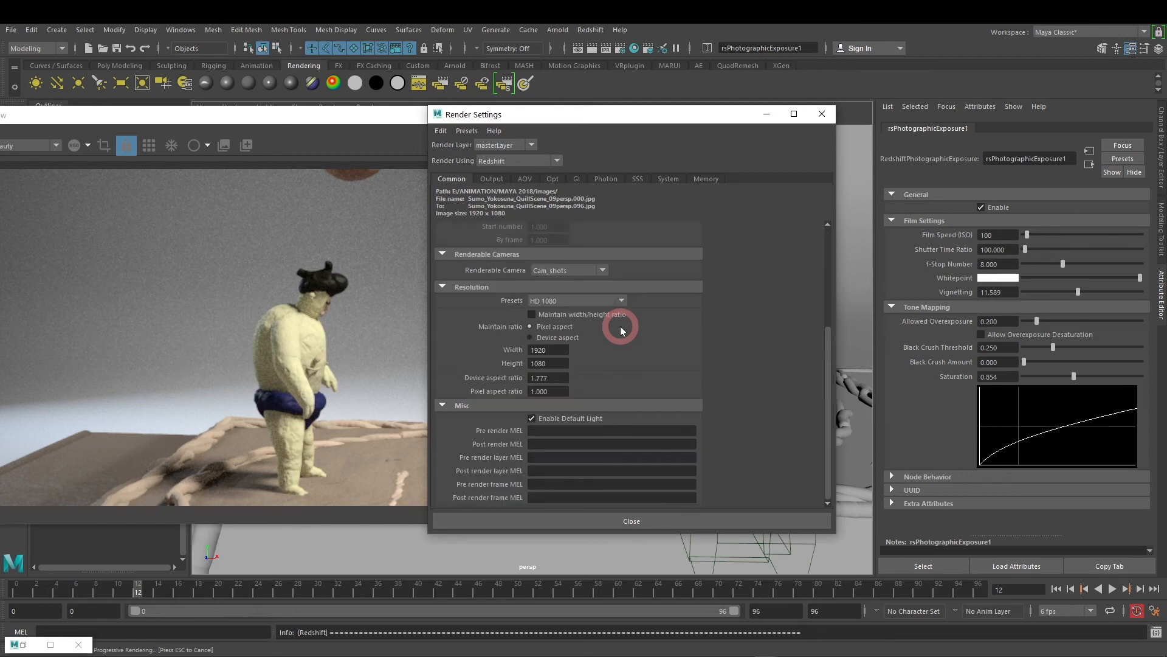
scroll(610, 332, "up", 3)
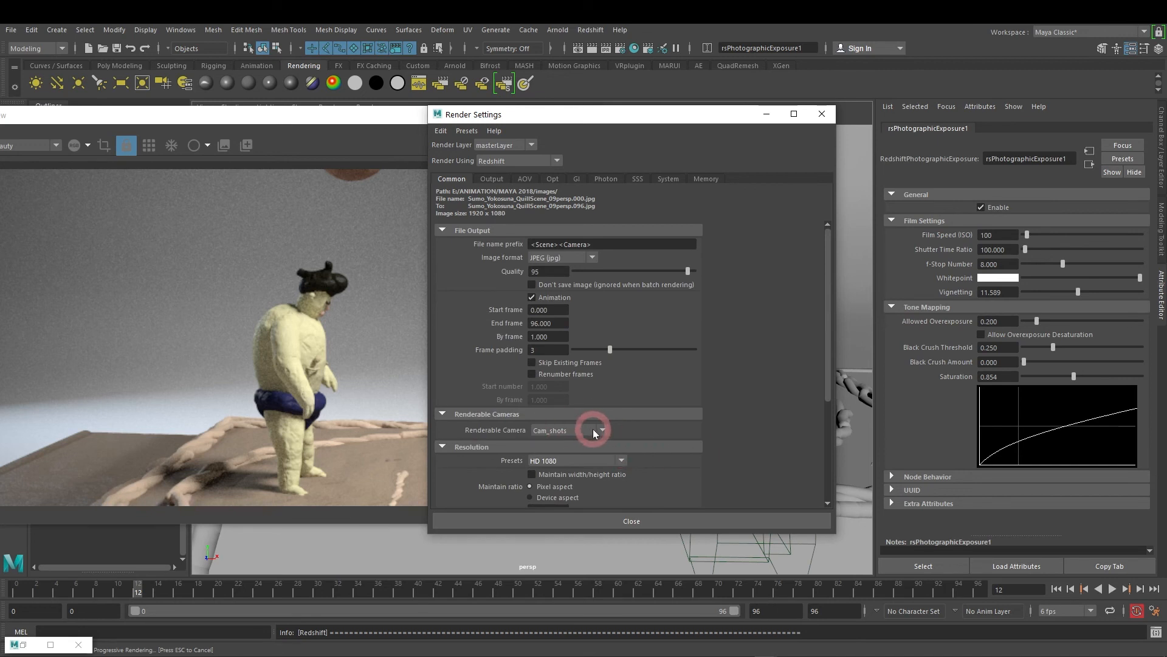
Step: Check the cameras available as the renderable camera, keeping Cam_shots selected
left_click(593, 428)
left_click(616, 434)
left_click(604, 430)
left_click(733, 428)
scroll(669, 417, "down", 2)
scroll(644, 428, "up", 2)
left_click(597, 433)
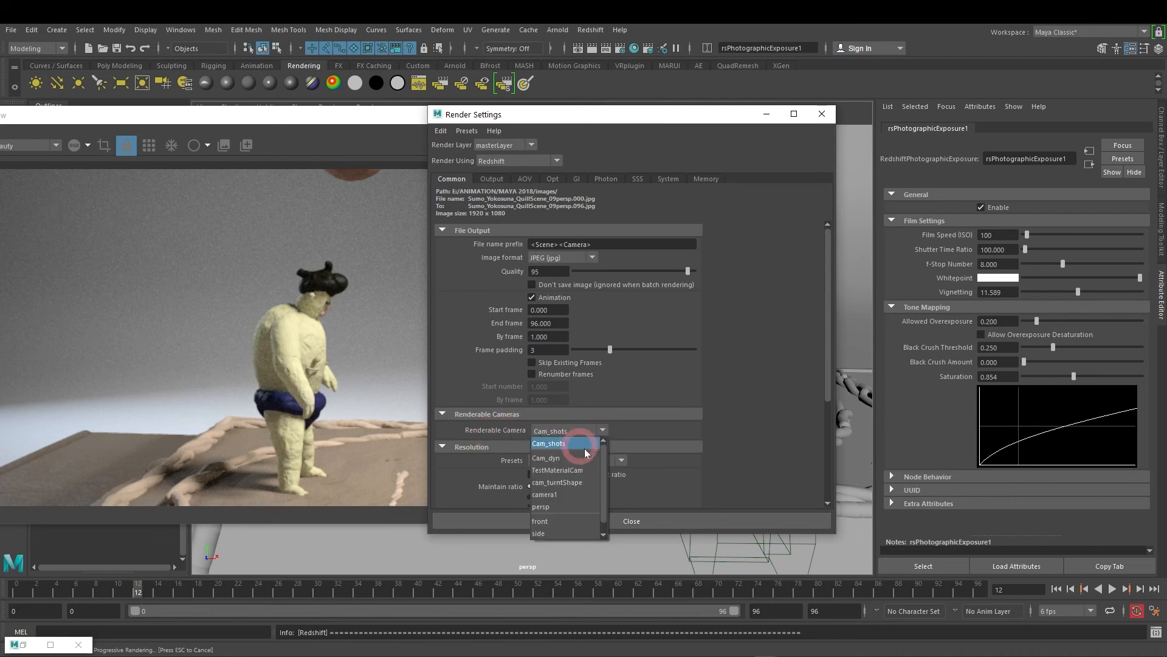
left_click(665, 432)
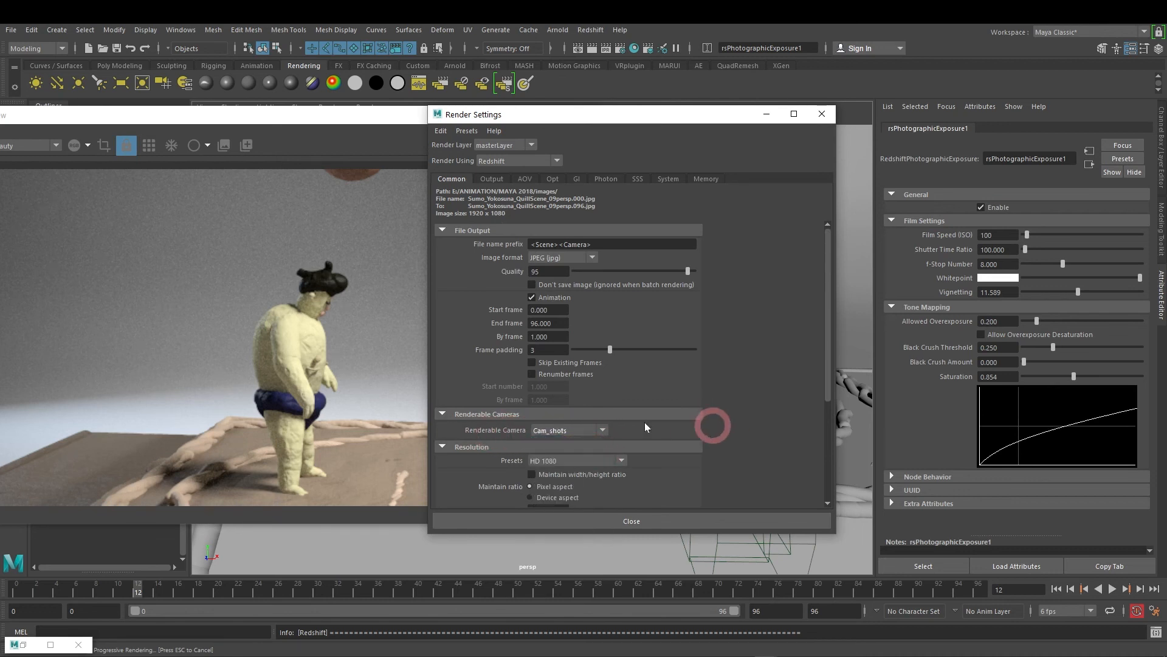
Step: Switch the renderer to Arnold and add Cam_dyn as an additional renderable camera
left_click(511, 161)
left_click(500, 210)
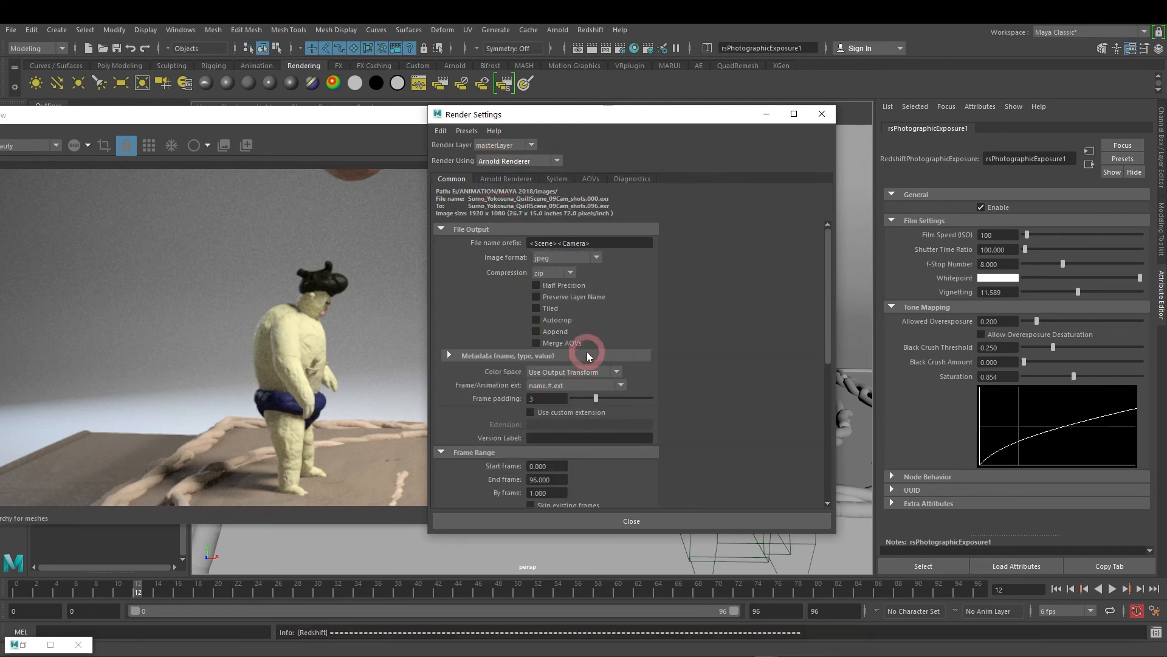
scroll(586, 351, "down", 5)
left_click(626, 389)
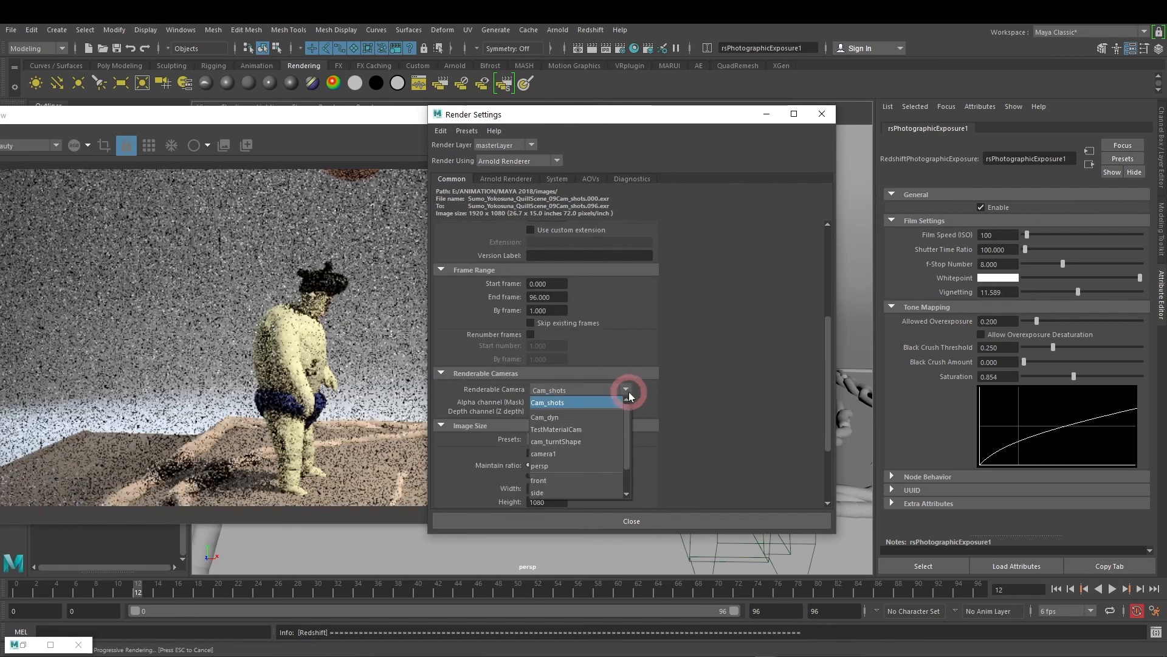
left_click(558, 489)
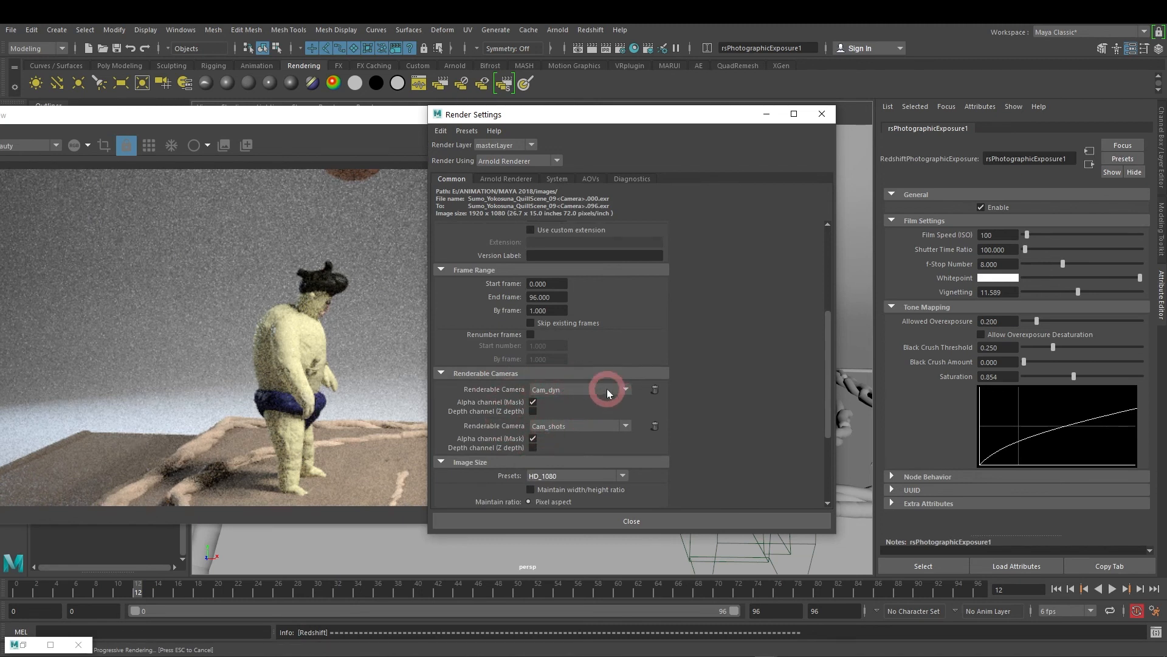
Step: Switch the renderer back to Redshift and remove Cam_shots from the renderable cameras
left_click(512, 161)
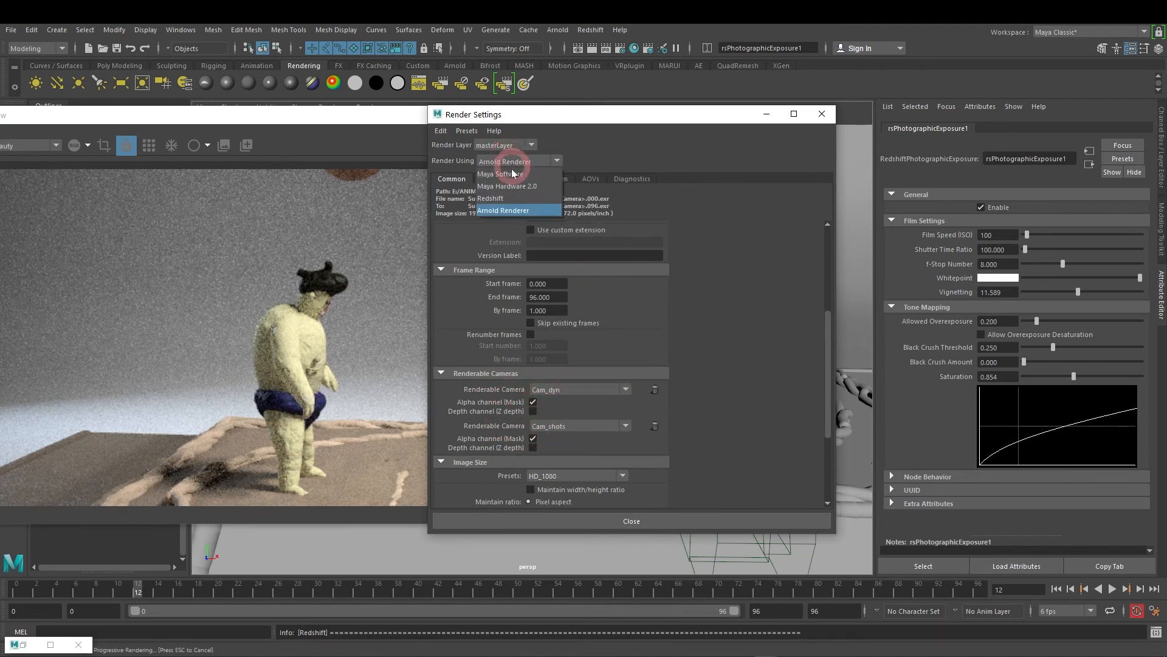
left_click(492, 198)
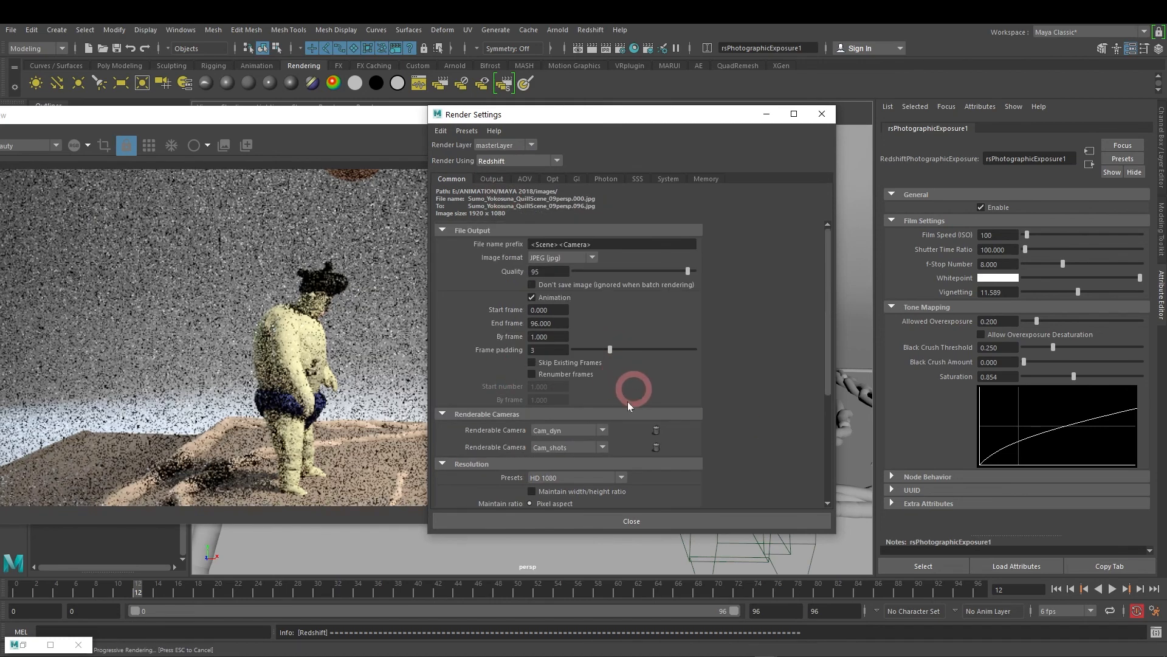
left_click(489, 433)
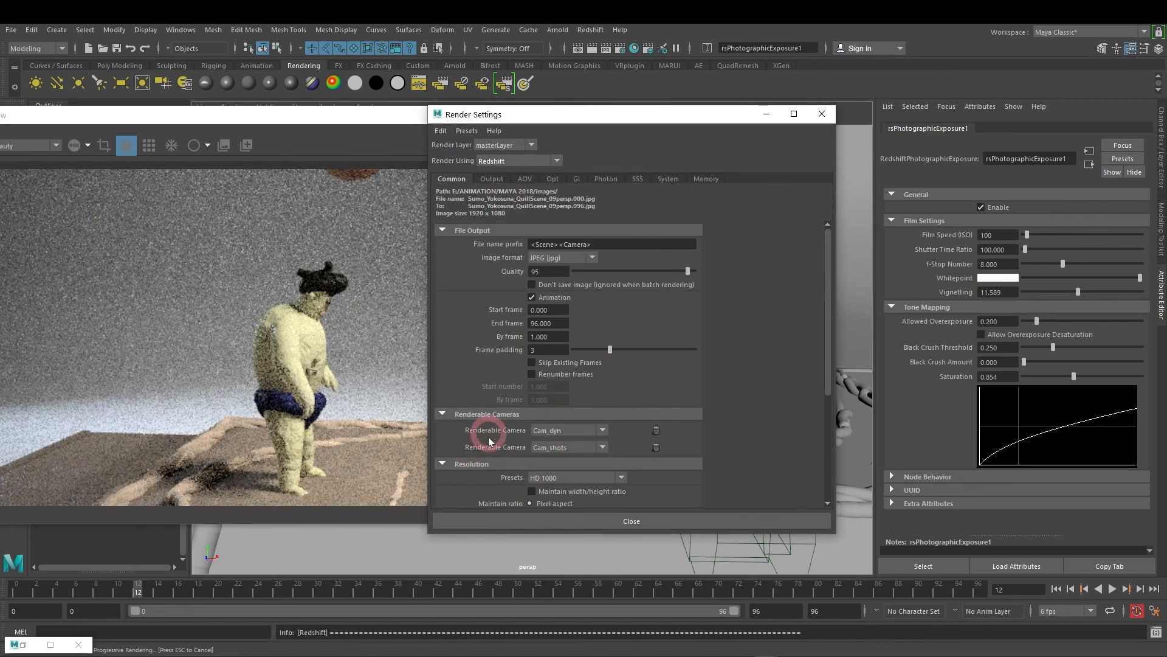
left_click(656, 447)
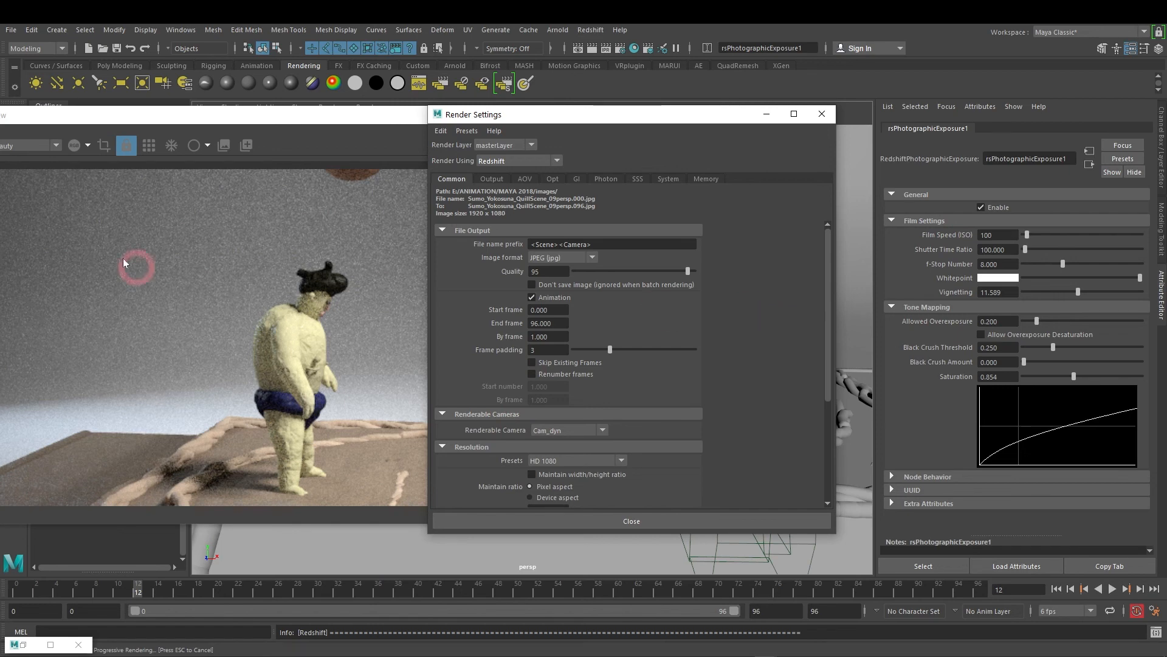
Step: Bring the Redshift Render View to the front and examine the wider framing around the rendered wrestler
left_click(406, 115)
left_click_drag(427, 118, 543, 91)
left_click(535, 204)
left_click(575, 141)
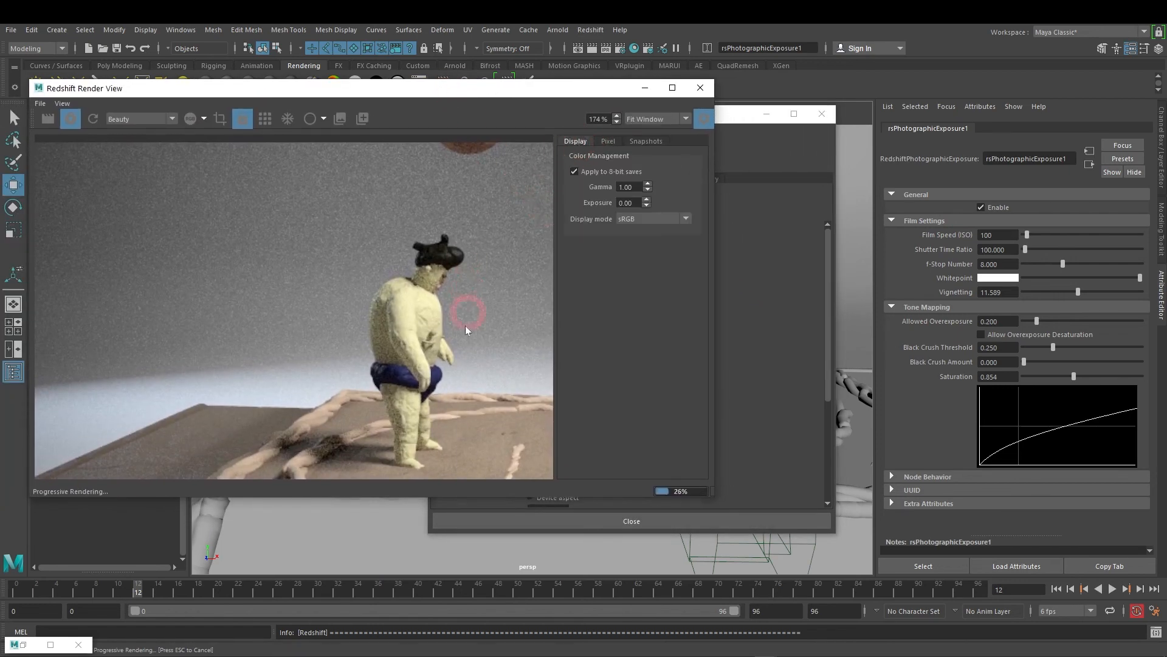
scroll(462, 322, "down", 2)
left_click_drag(489, 403, 377, 326)
scroll(406, 341, "down", 1)
Step: Minimise the render view and Render Settings windows and start a new empty scene
left_click(645, 87)
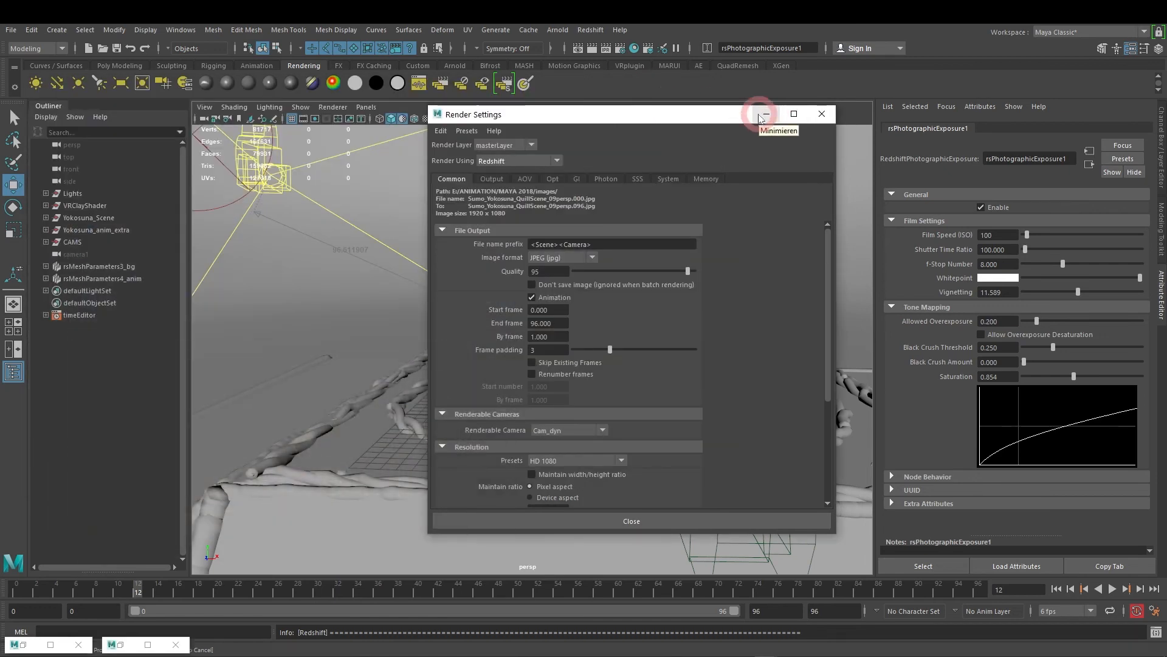
left_click(765, 115)
scroll(568, 304, "down", 5)
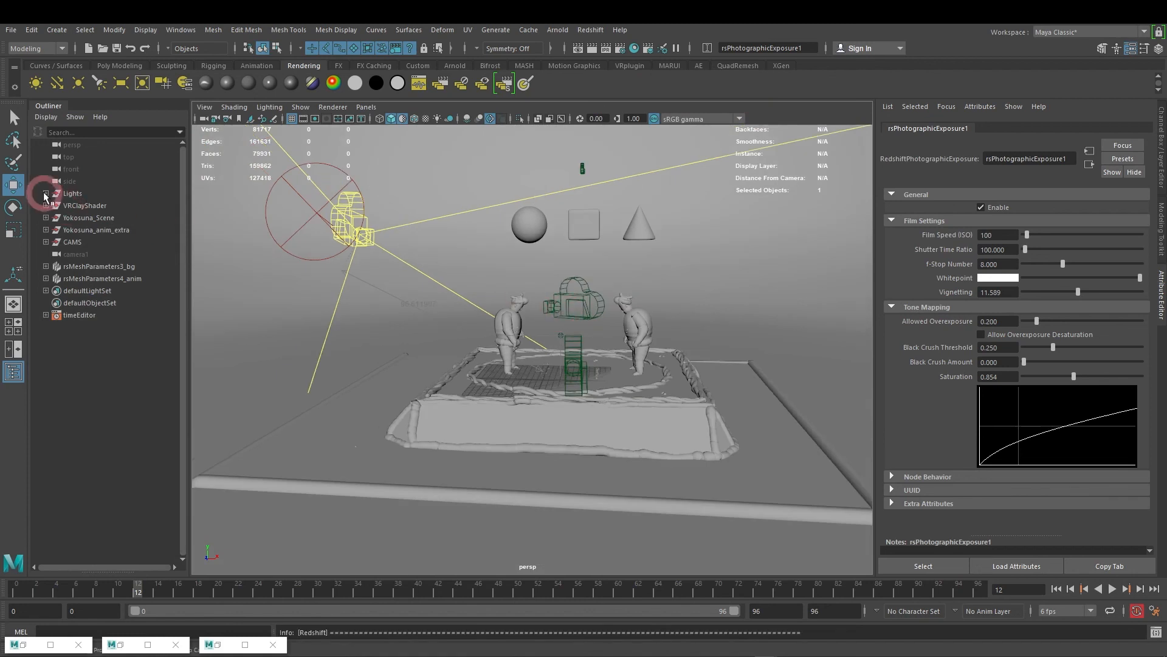
left_click(11, 30)
left_click(31, 49)
left_click(583, 349)
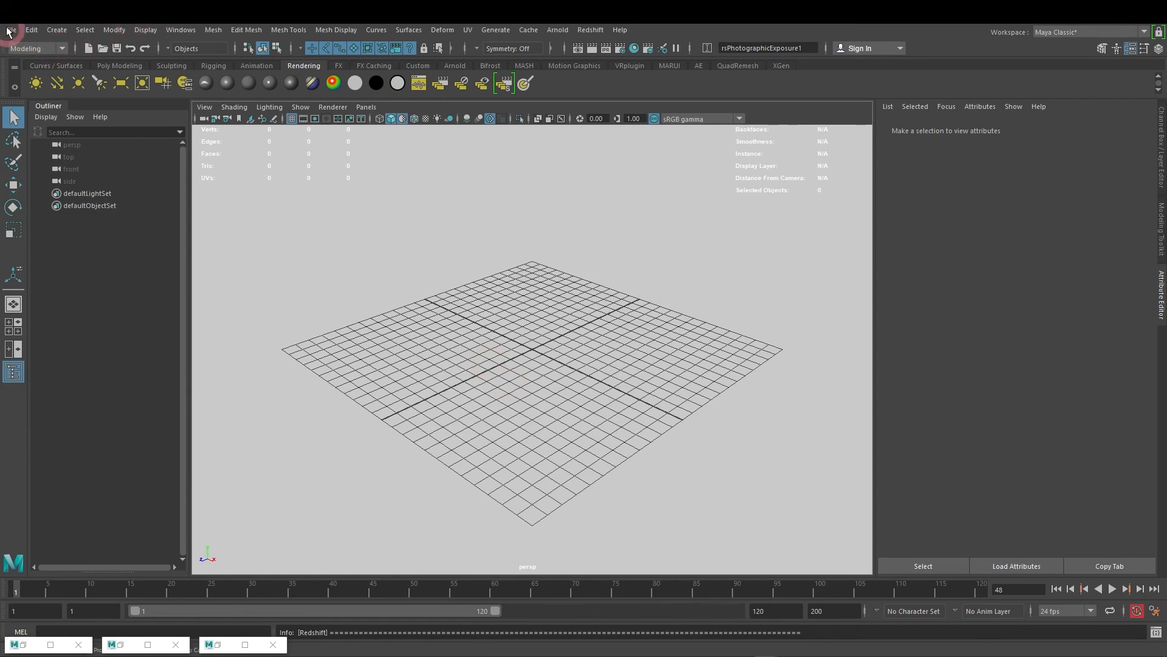
Step: Start a file import and browse to the Yokozuna folder inside the Quill SCENES directory
left_click(8, 30)
left_click(117, 159)
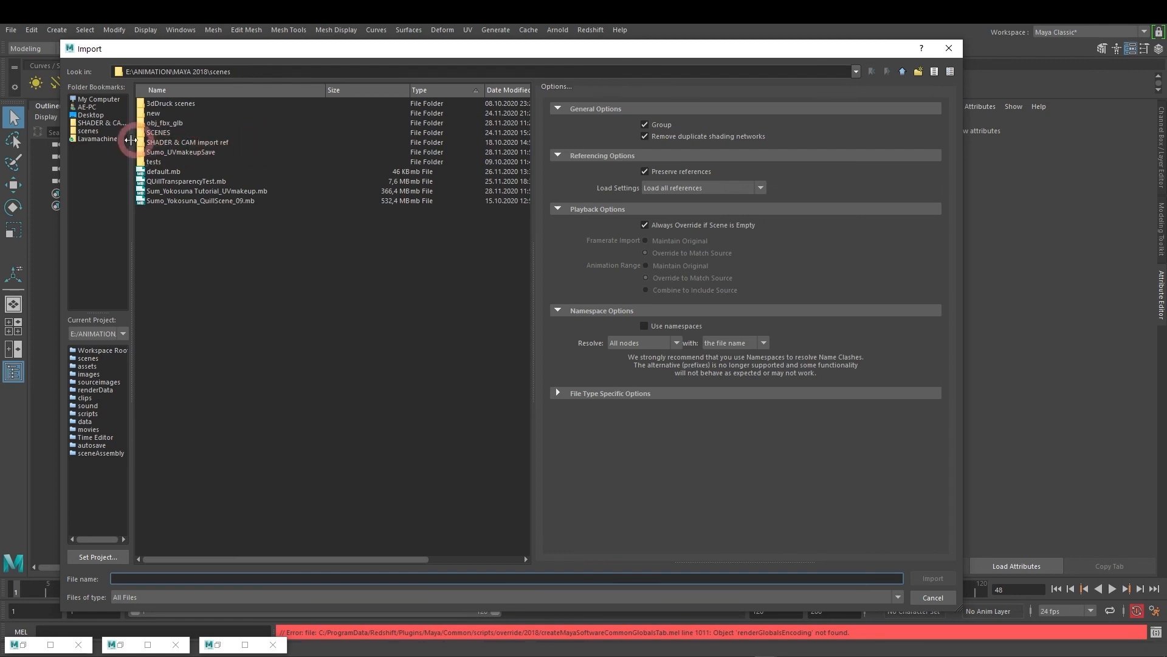
left_click(91, 131)
left_click(112, 123)
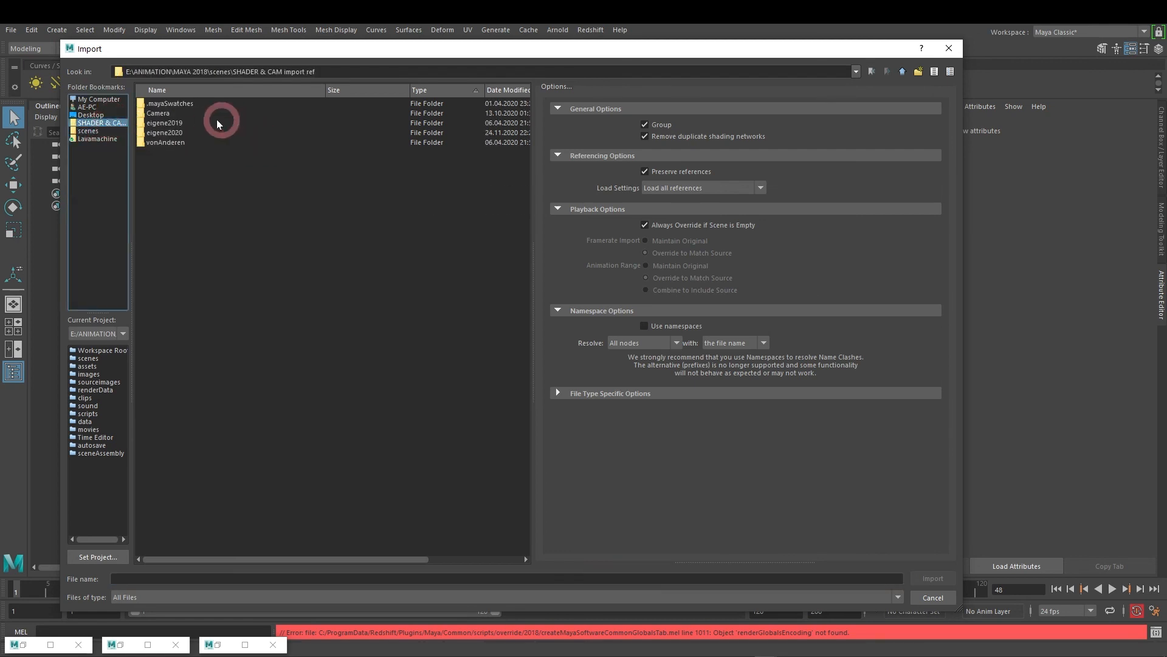
left_click(106, 137)
double_click(163, 181)
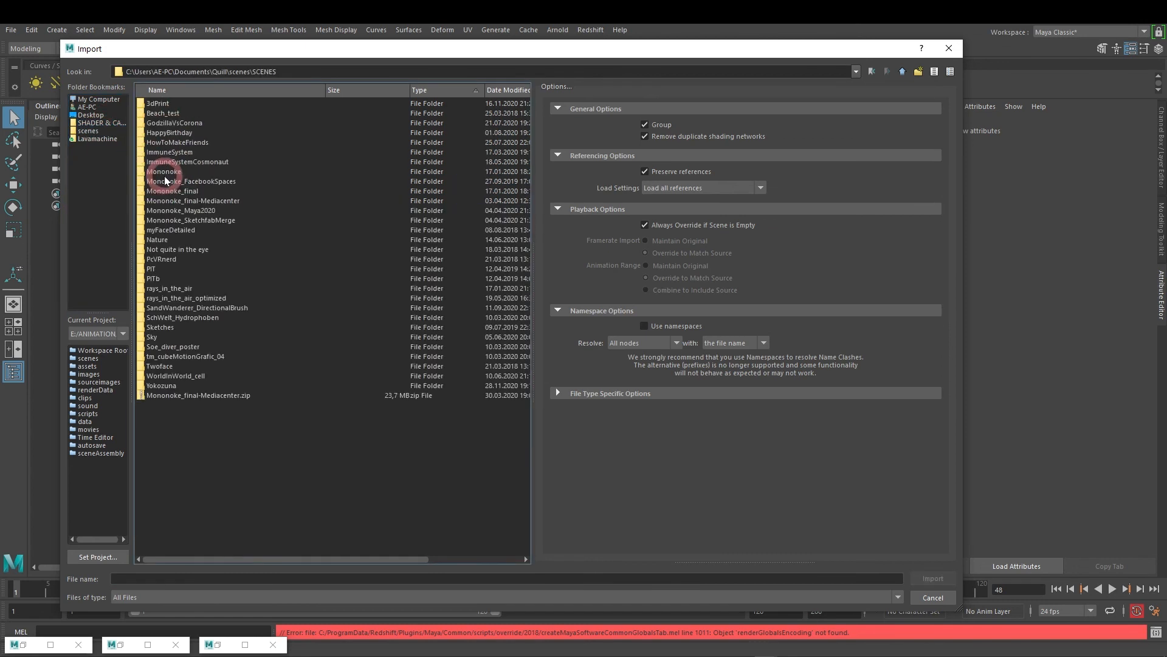
double_click(159, 386)
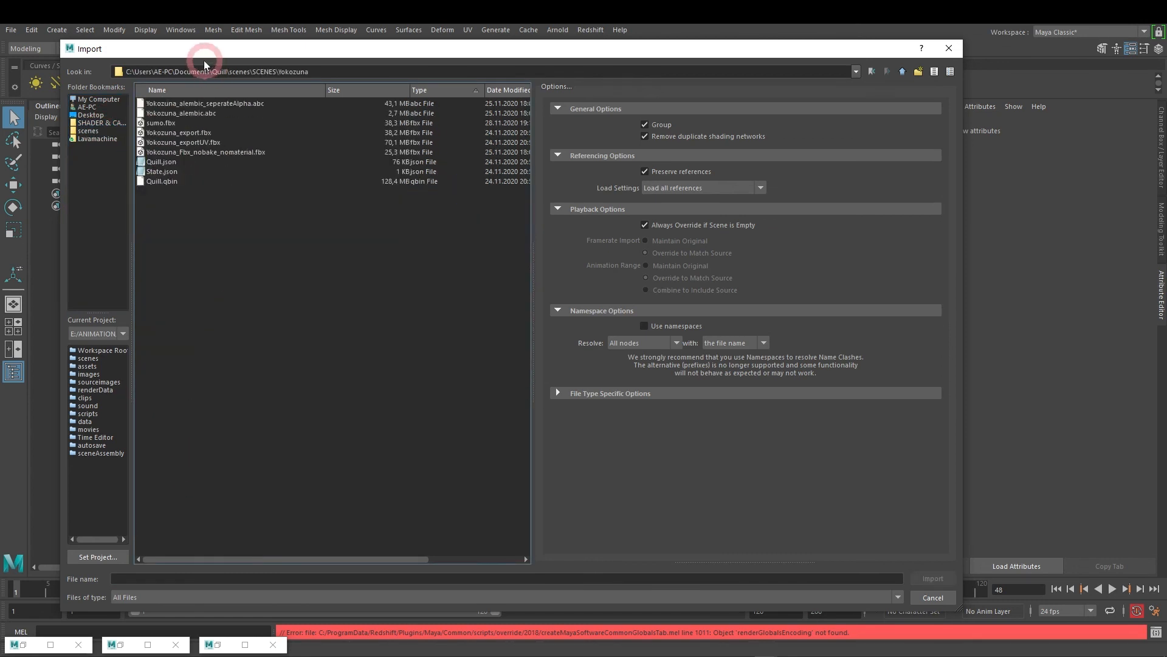
Step: Try to import Yokozuna_alembic.abc into the empty scene
left_click(201, 114)
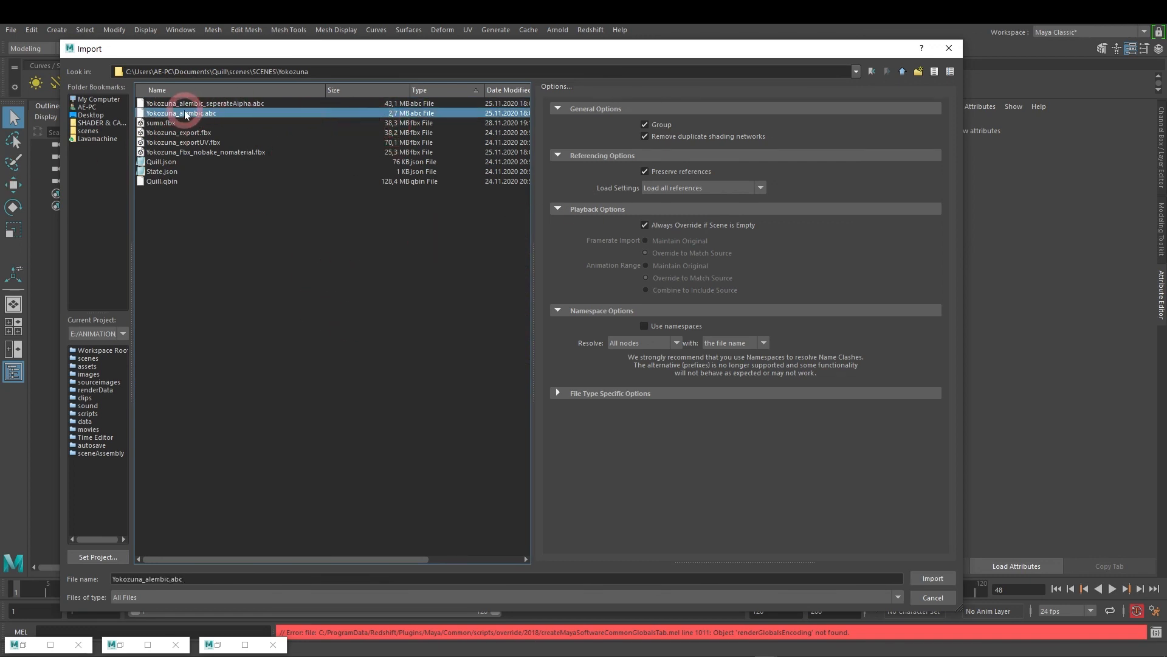
left_click(239, 105)
left_click(225, 113)
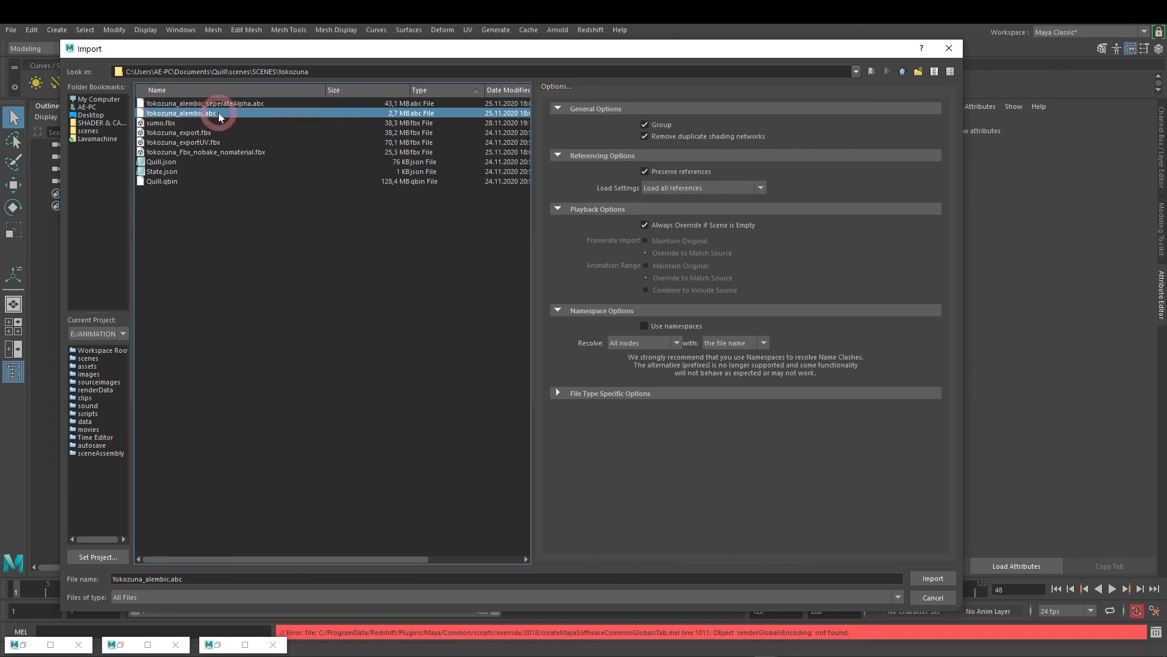
left_click(938, 578)
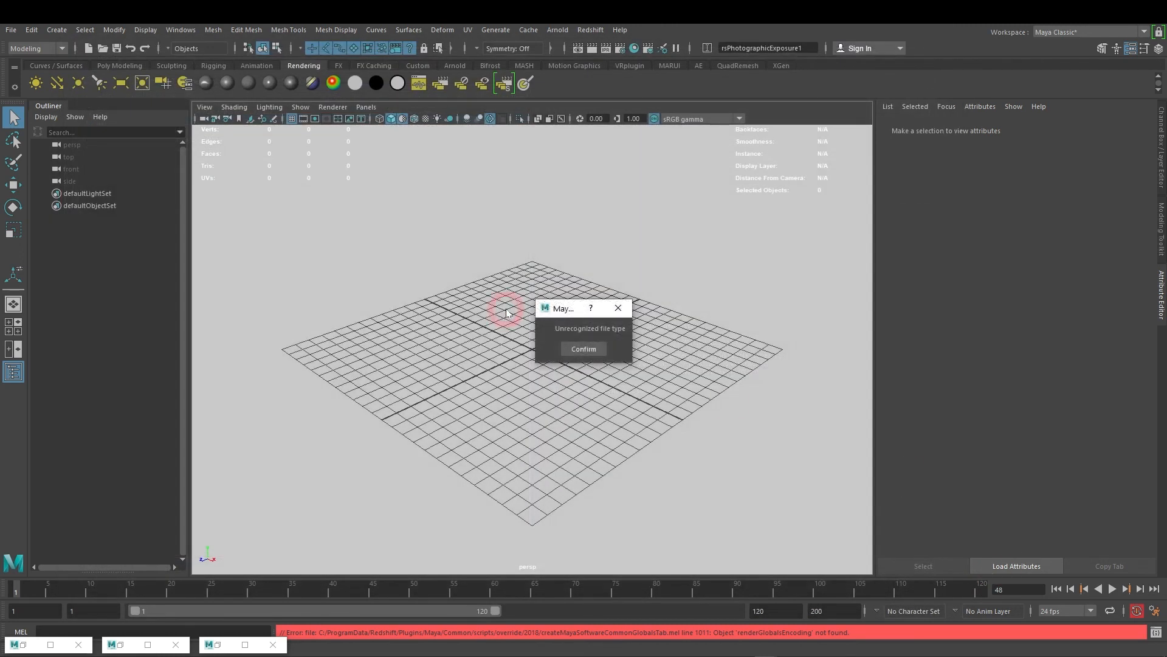
left_click(583, 348)
Step: Load the AbcExport.mll and AbcImport.mll plug-ins in the Plug-in Manager, with auto load enabled for AbcImport.mll
left_click(193, 30)
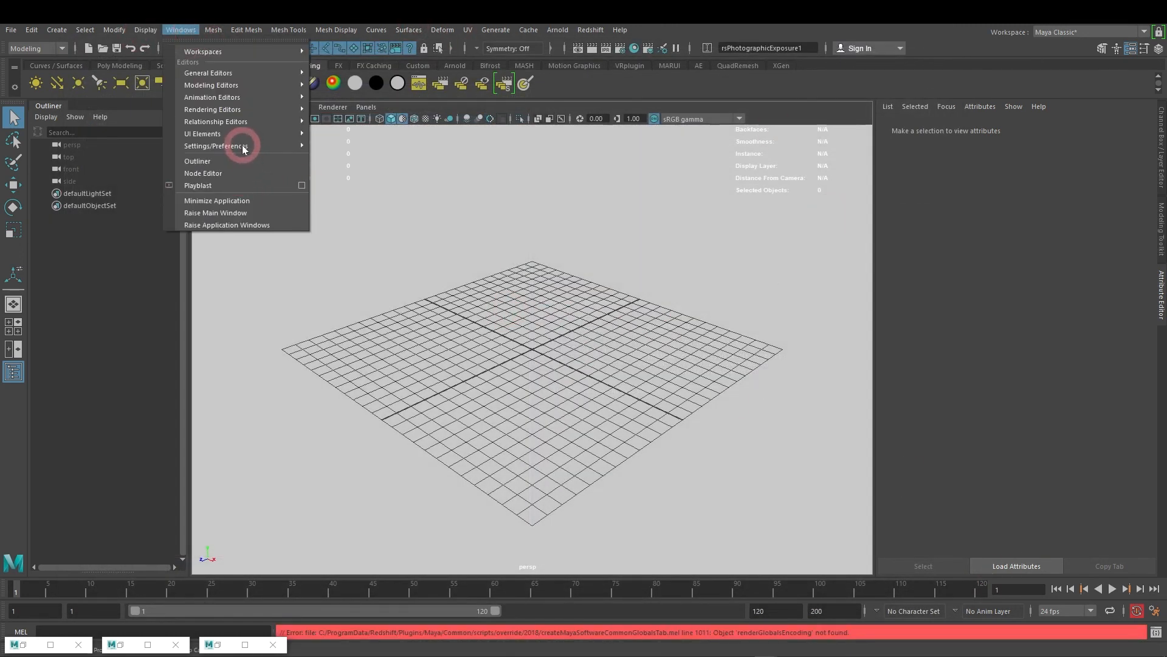
left_click(243, 147)
left_click(375, 237)
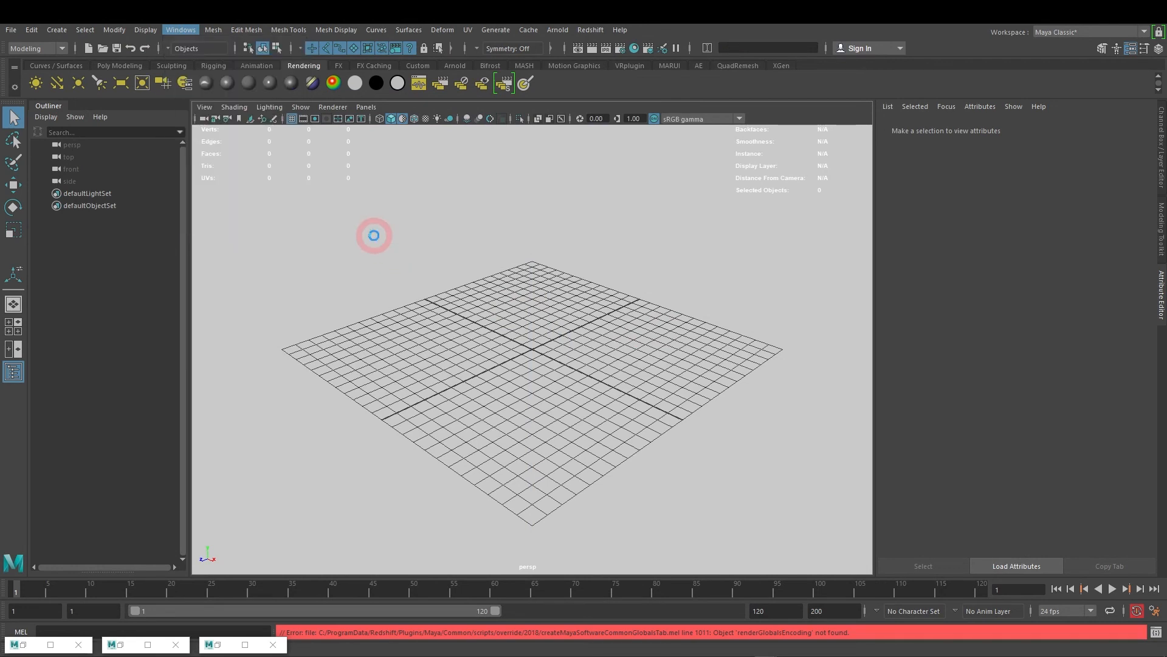
left_click_drag(832, 220, 228, 82)
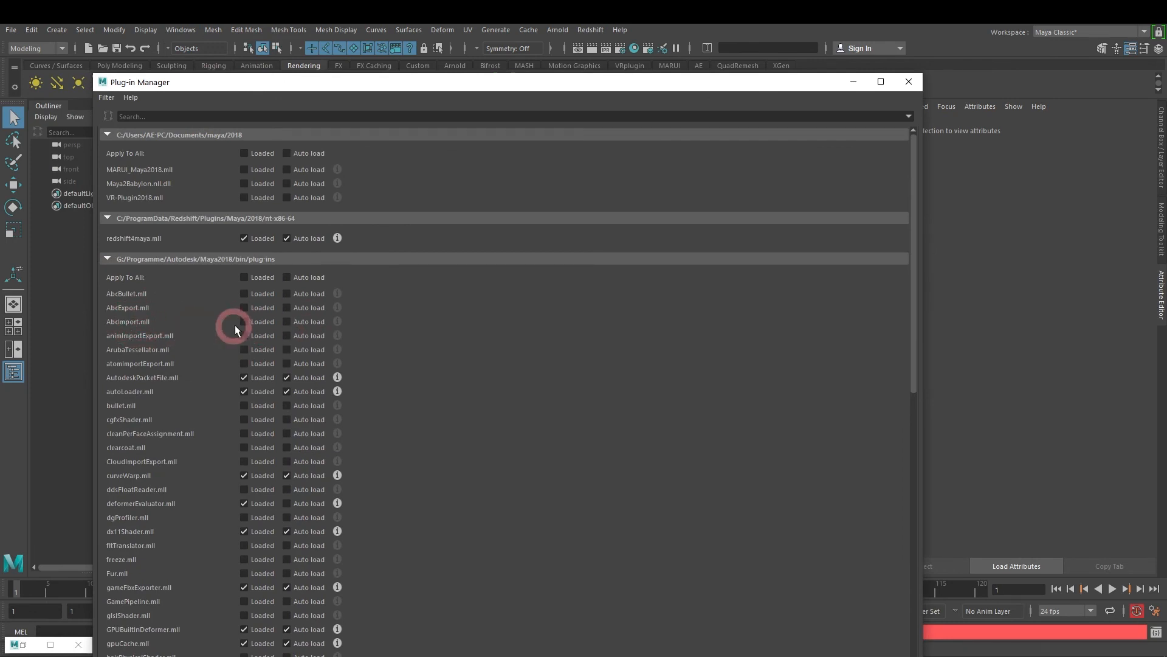
left_click(297, 322)
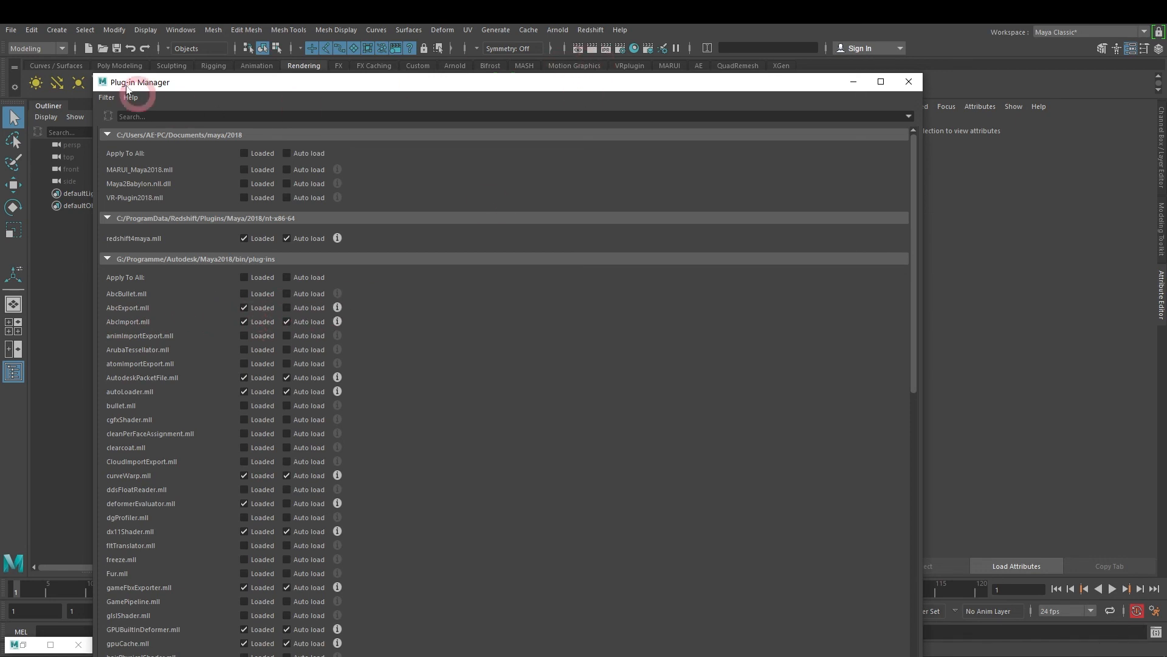
Step: Import Yokozuna_alembic.abc from the Yokozuna folder and minimise the Plug-in Manager
left_click(13, 29)
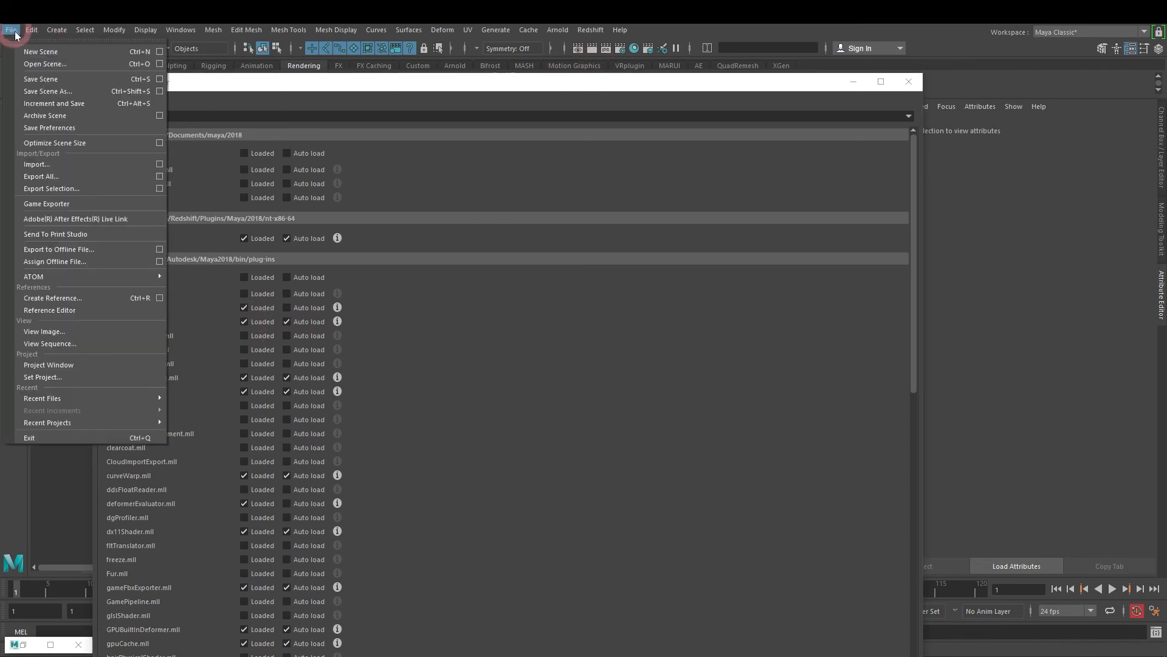
left_click(76, 164)
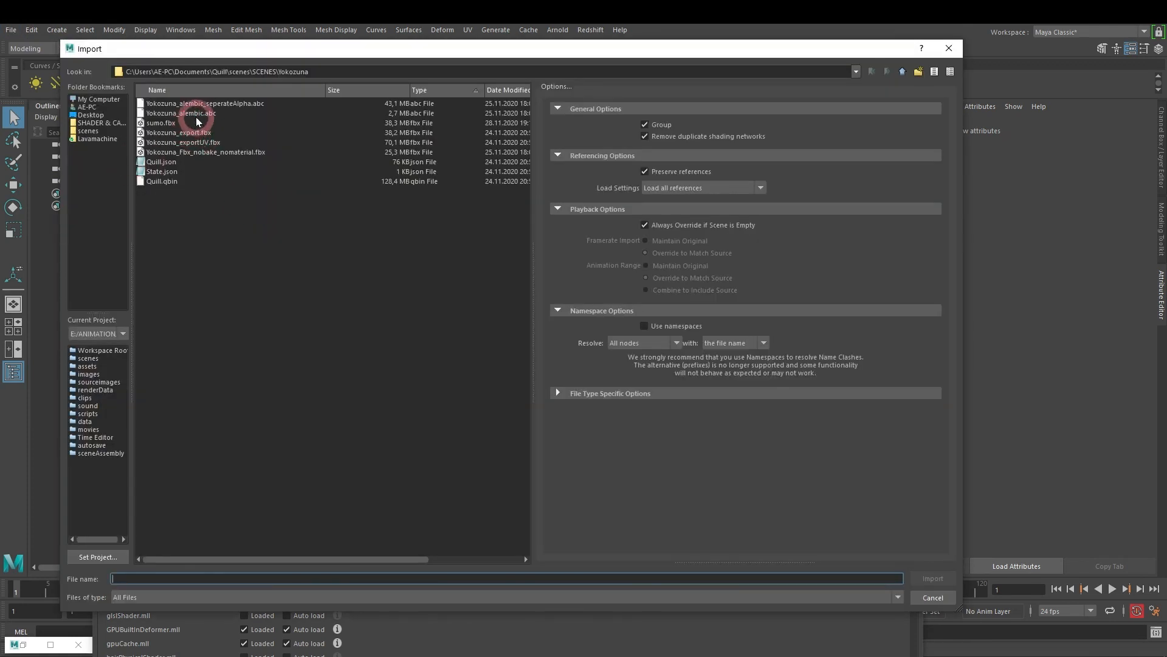
left_click(198, 113)
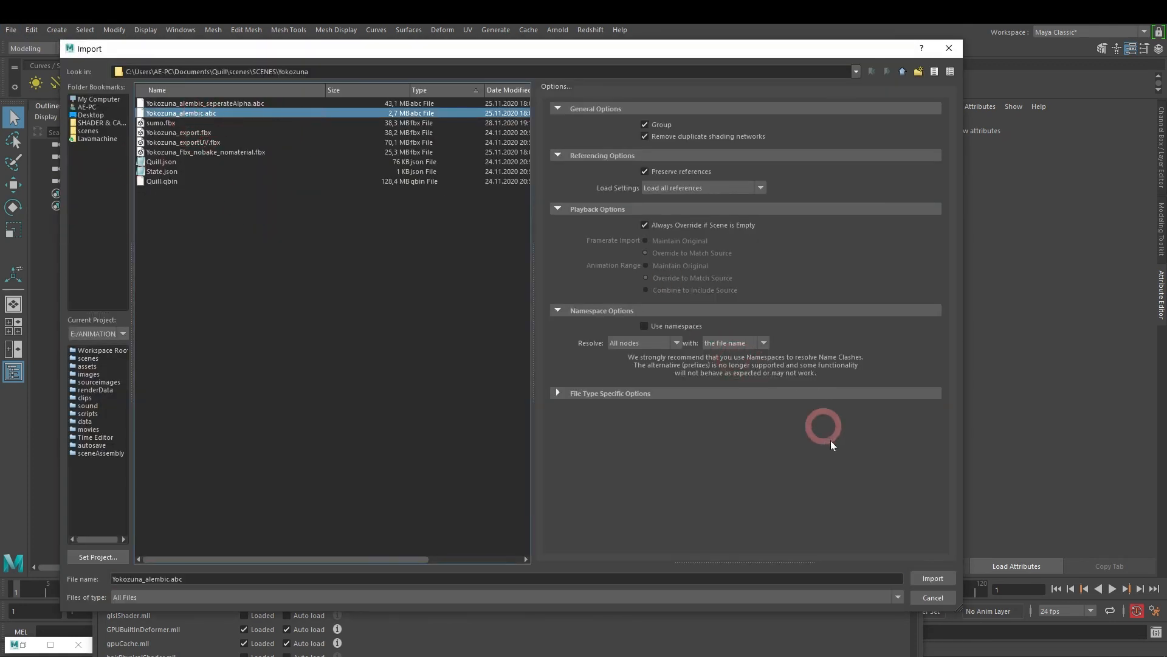
left_click(933, 579)
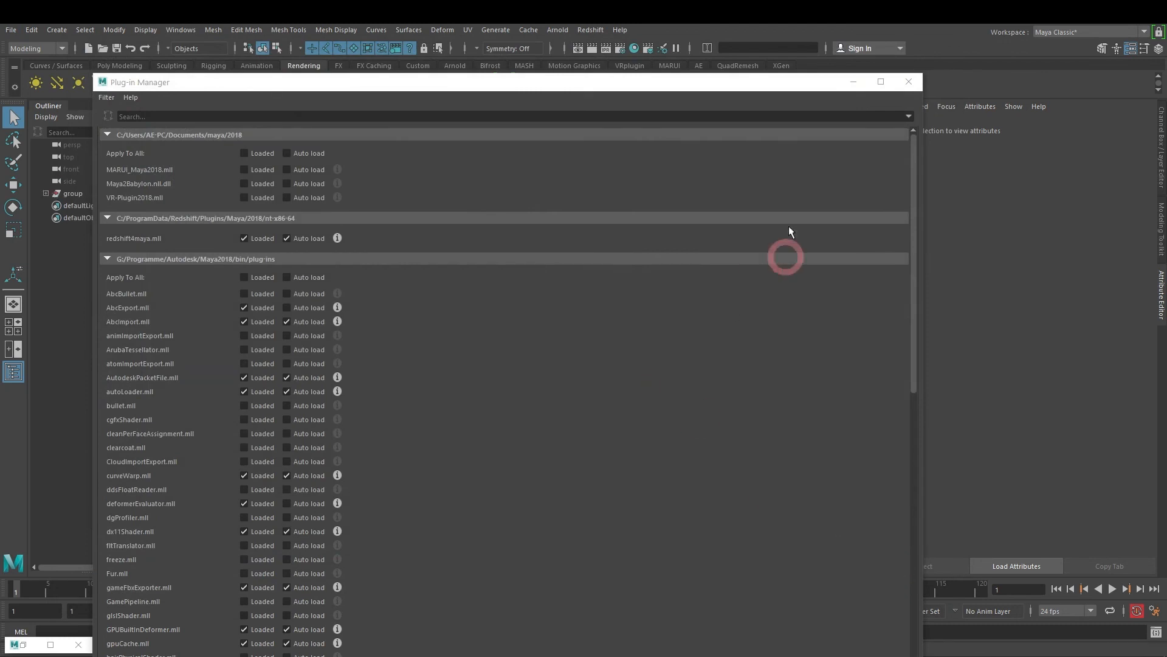
left_click(854, 80)
Step: Turn off the viewport grid and hide the large reference plane behind the sumo ring
right_click_drag(605, 329, 545, 338, "alt")
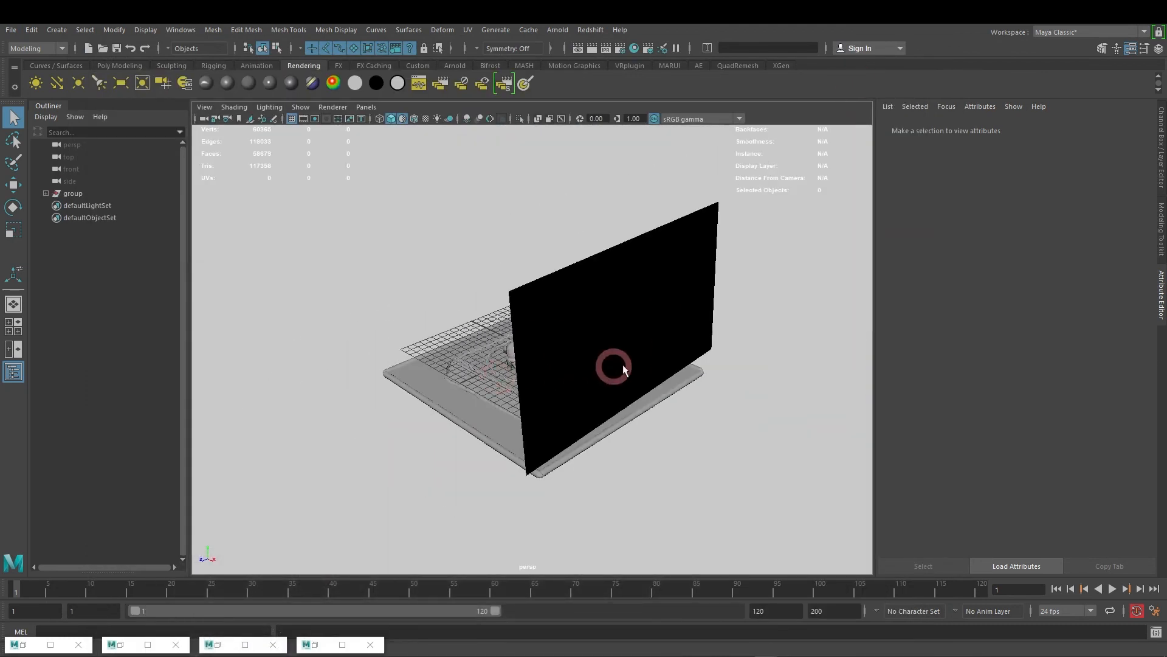
left_click_drag(610, 367, 693, 359, "alt")
right_click_drag(581, 369, 622, 378, "alt")
left_click_drag(622, 380, 645, 372, "alt")
left_click(292, 119)
right_click_drag(619, 327, 669, 322, "alt")
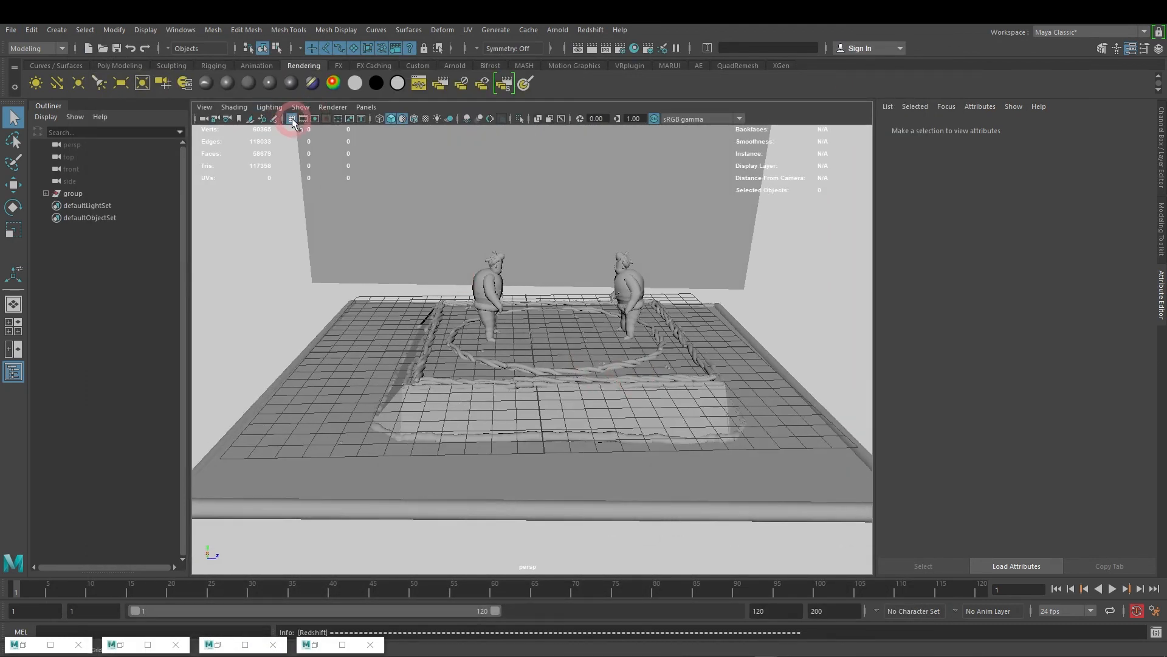
left_click(599, 168)
scroll(679, 271, "down", 8)
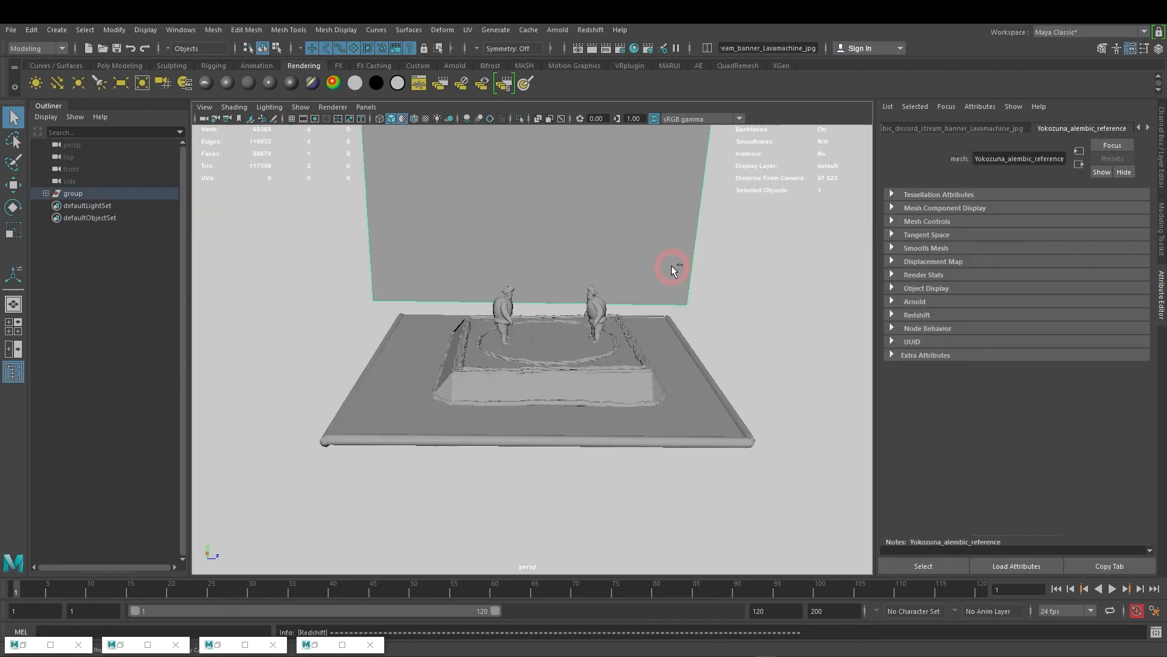
key("ctrl+h")
scroll(651, 338, "up", 5)
Step: Select the left wrestler's mesh and open the Color Set Editor for it
left_click(487, 243)
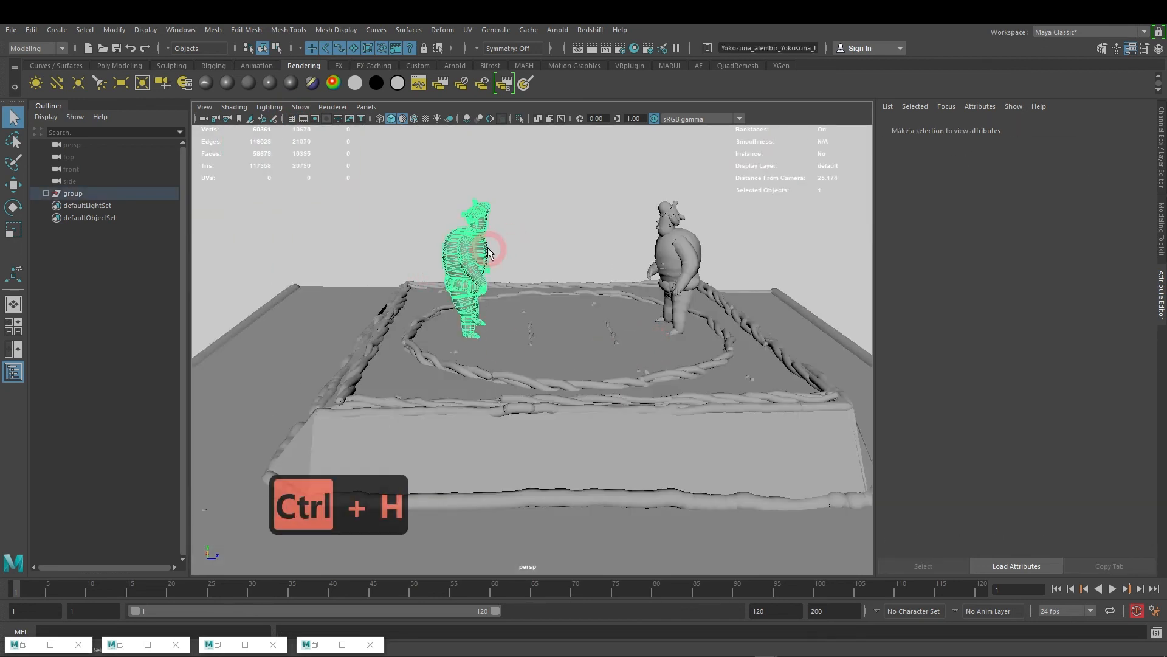
left_click(334, 30)
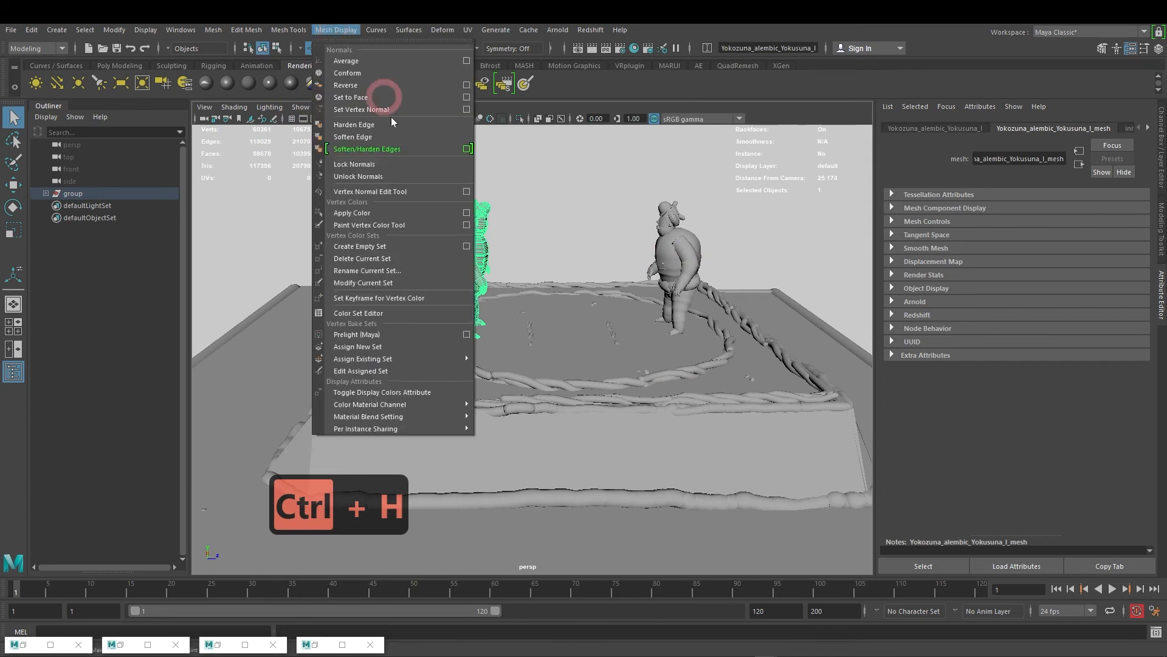
left_click(378, 315)
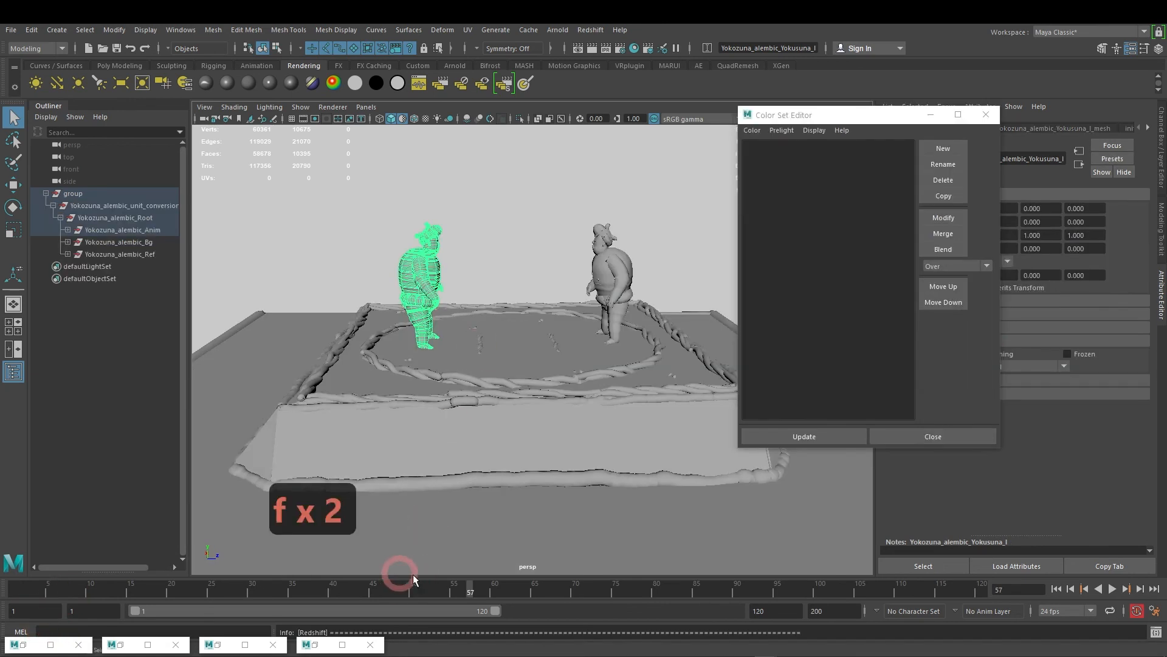
Step: Scrub through the imported animation and extend the playback range to frame 196
mouse_move(441, 589)
left_mouse_down()
mouse_move(198, 580)
mouse_move(769, 570)
mouse_move(389, 589)
mouse_move(770, 603)
mouse_move(698, 606)
left_mouse_up()
left_click_drag(496, 611, 380, 614)
left_click(331, 585)
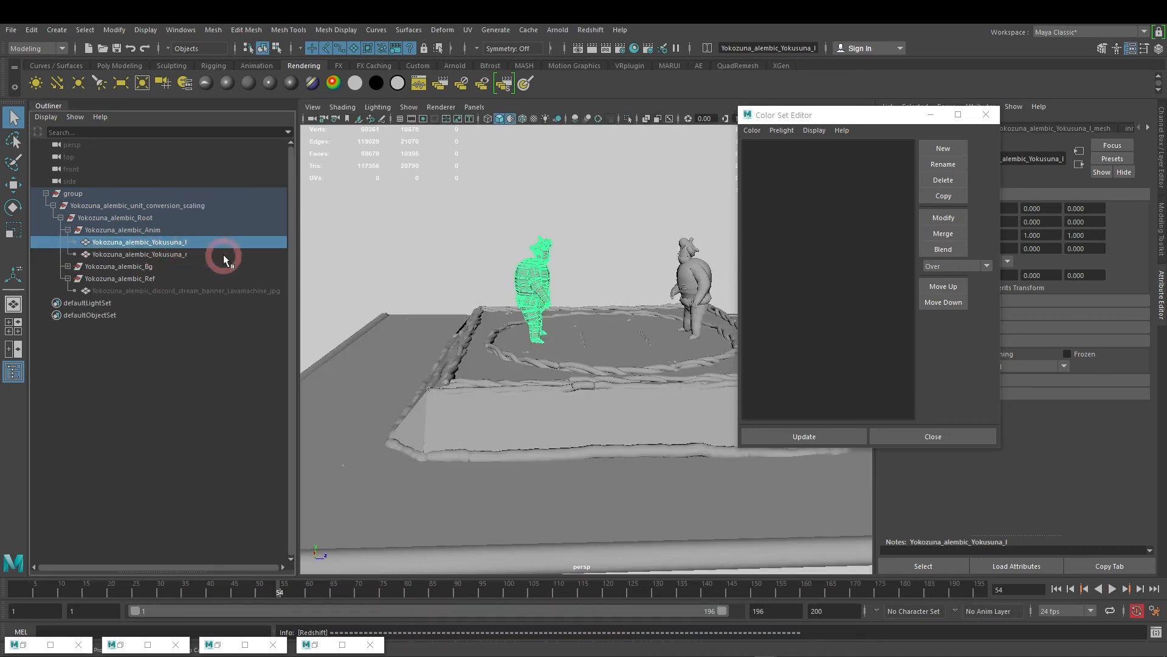
Step: Select the right and left wrestler meshes in turn to check their color sets
left_click(146, 255)
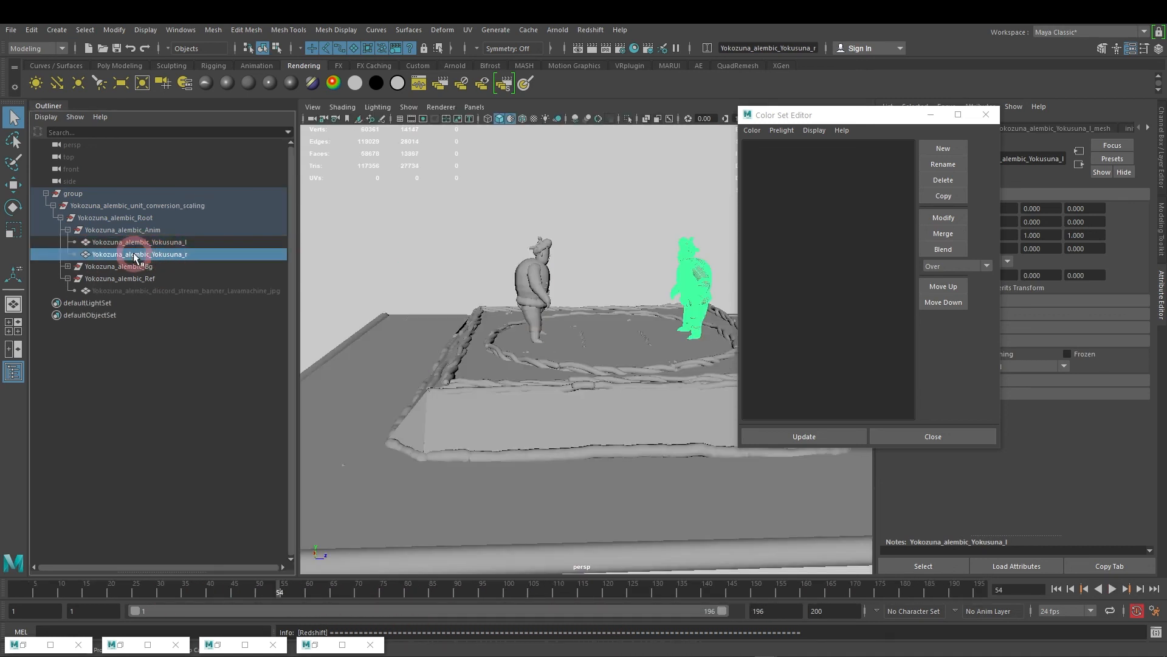
left_click(154, 244)
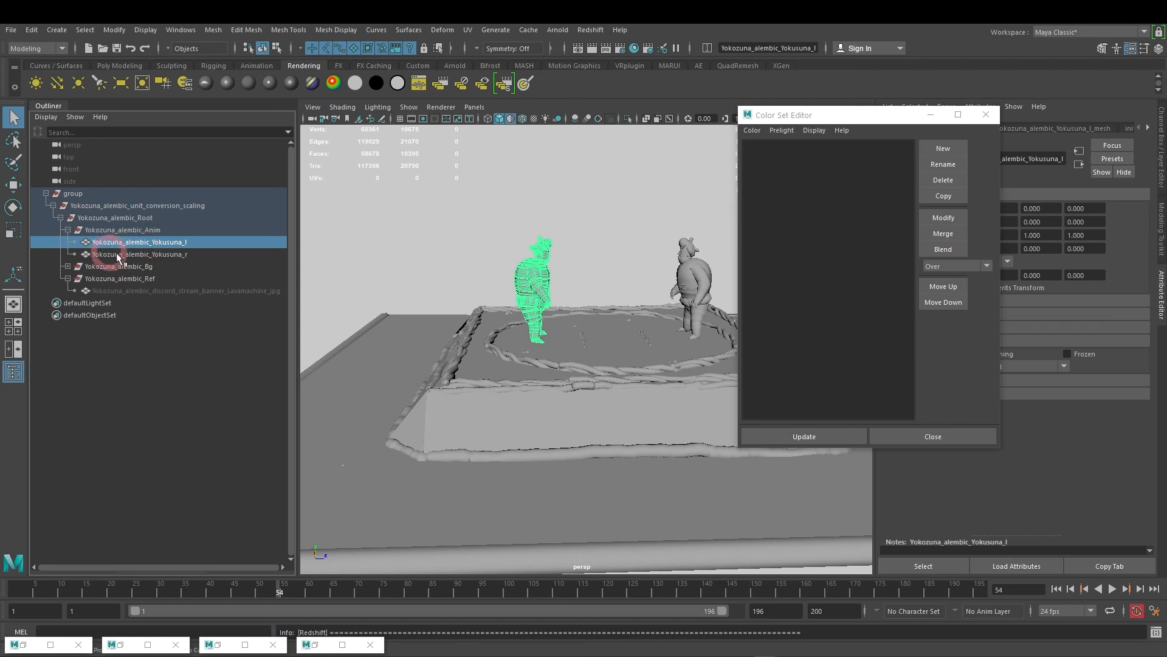
Step: Move the Color Set Editor clear of the attributes, alternate between both wrestler meshes to compare color sets, and frame the left one
left_click_drag(837, 107, 752, 124)
left_click(156, 254)
left_click(167, 245)
left_click(163, 253)
left_click(178, 242)
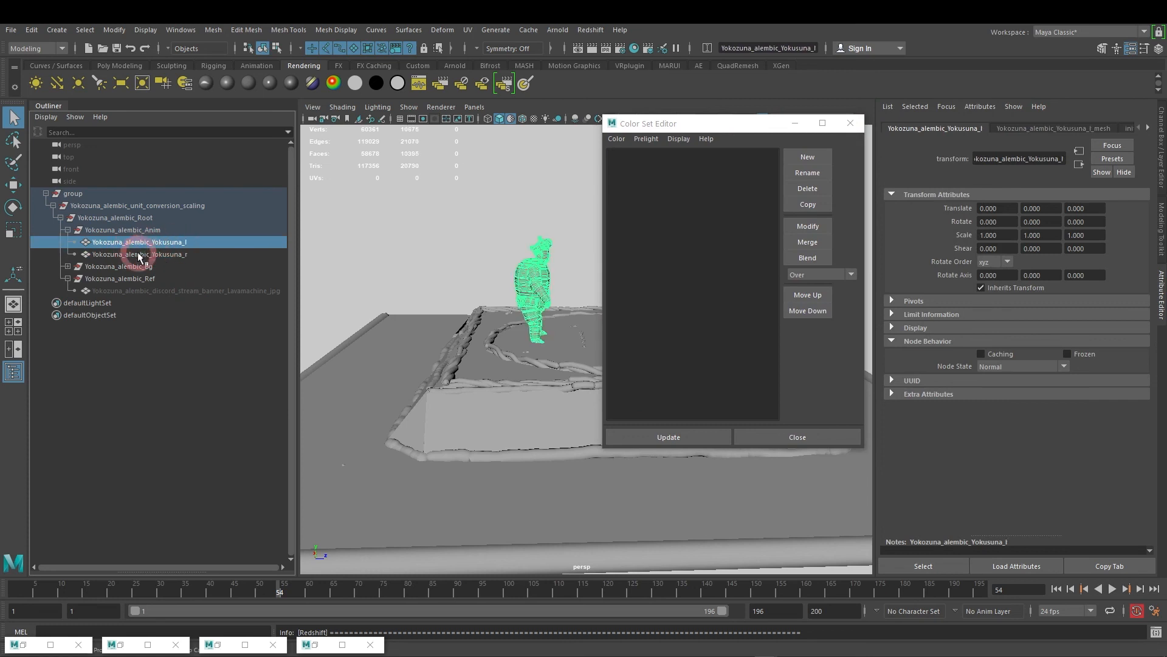
key("f")
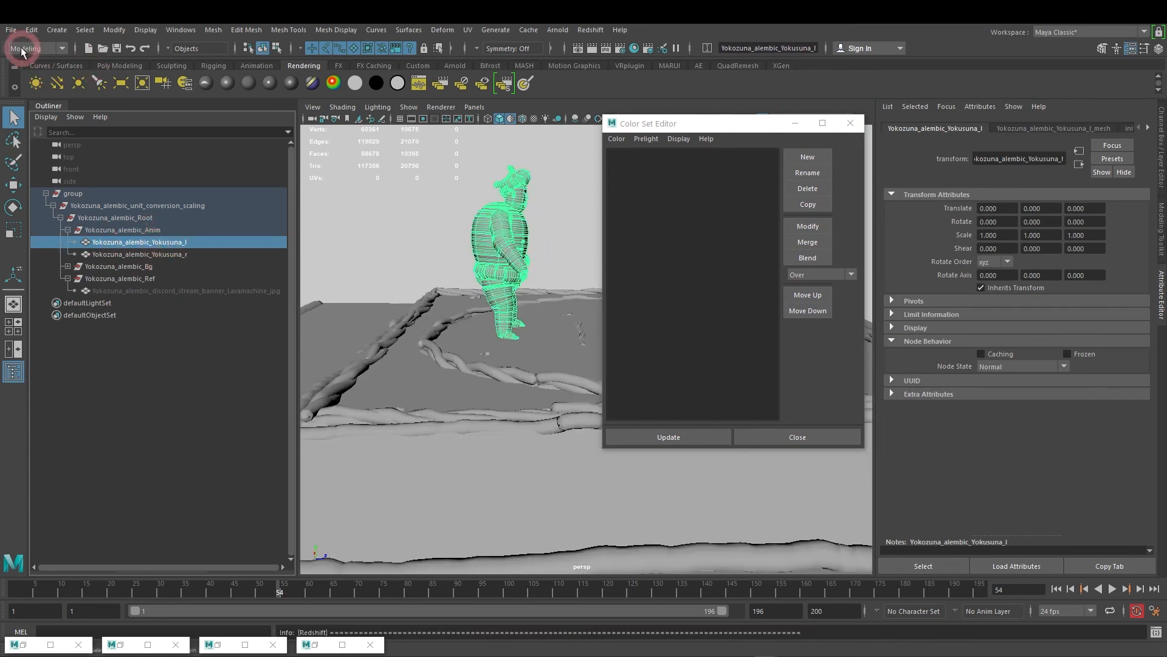
Step: Import the Yokozuna_alembic_seperateAlpha version and play and scrub through its wrestler animation
left_click(11, 29)
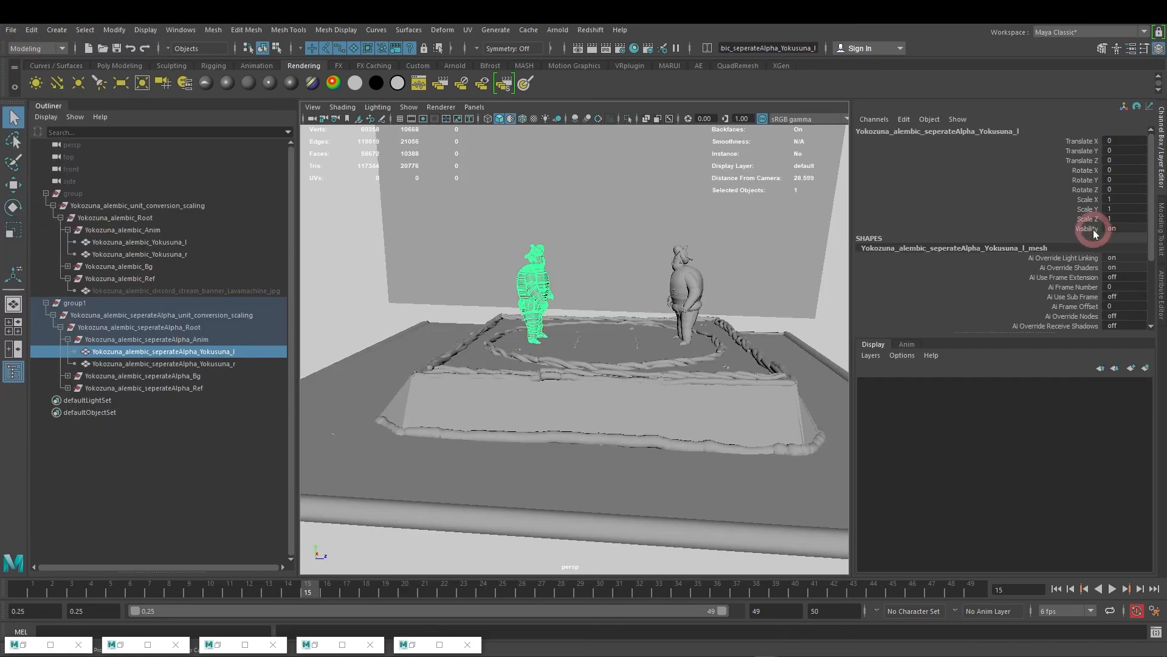
mouse_move(327, 592)
left_mouse_down()
mouse_move(349, 595)
mouse_move(327, 593)
left_mouse_up()
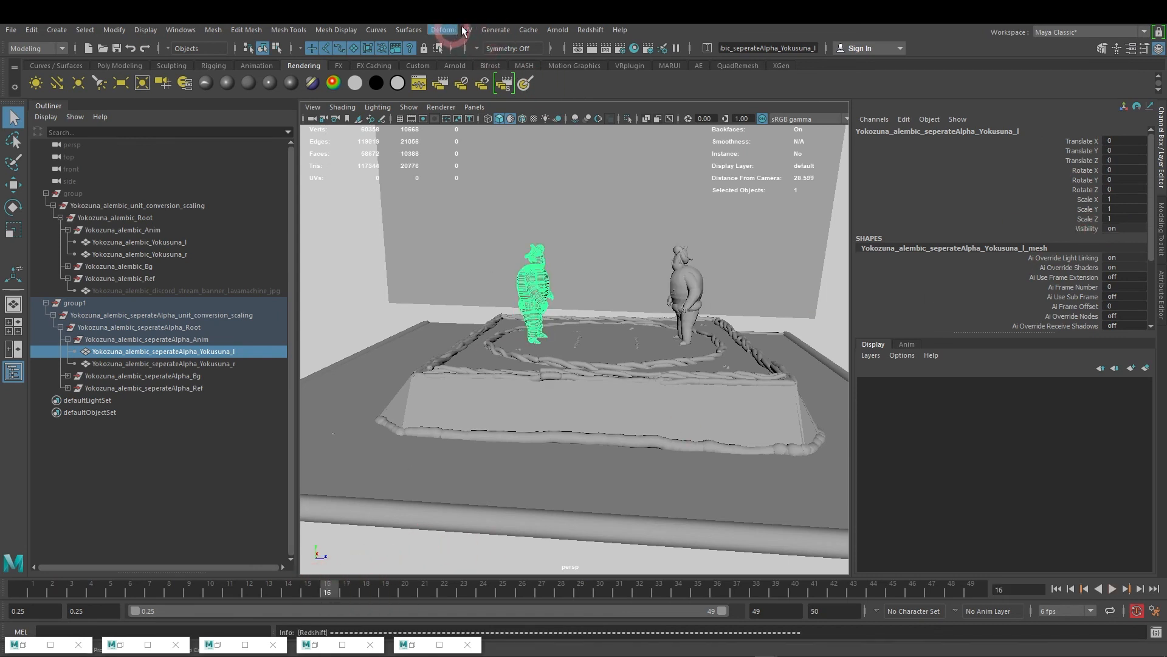
left_click(553, 190)
mouse_move(588, 304)
left_mouse_down("alt")
mouse_move(620, 301)
mouse_move(591, 303)
left_mouse_up("alt")
right_click_drag(591, 302, 600, 355, "alt")
left_click(390, 613)
left_click_drag(377, 599, 813, 588)
key("alt+v")
left_click_drag(576, 581, 169, 592)
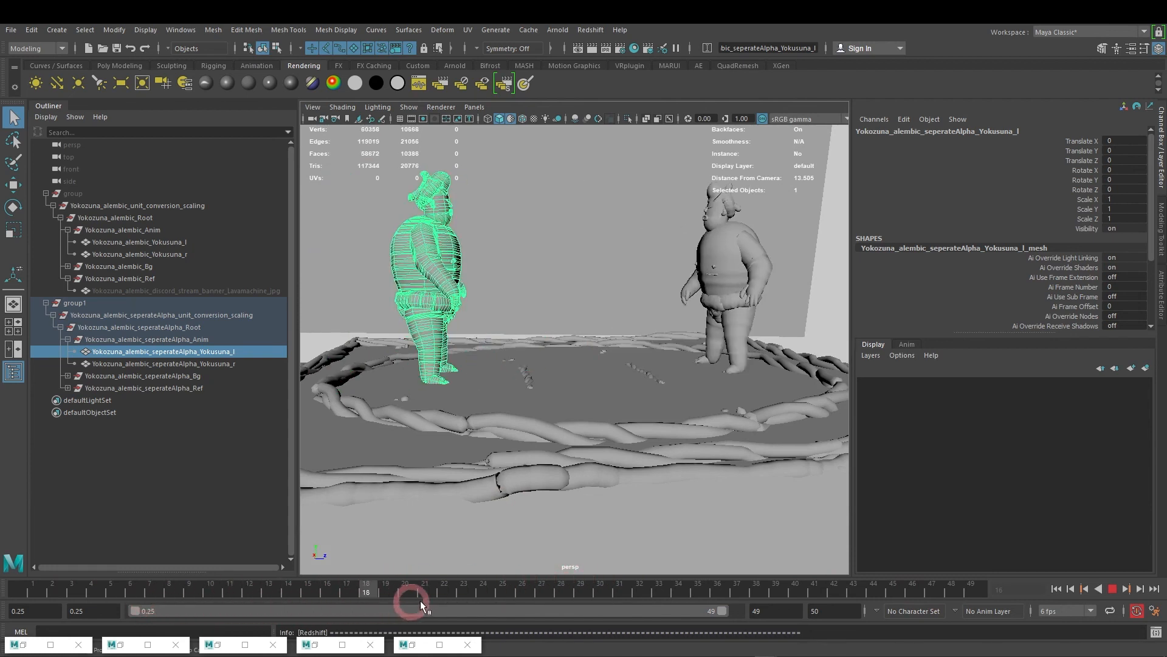
left_click(444, 592)
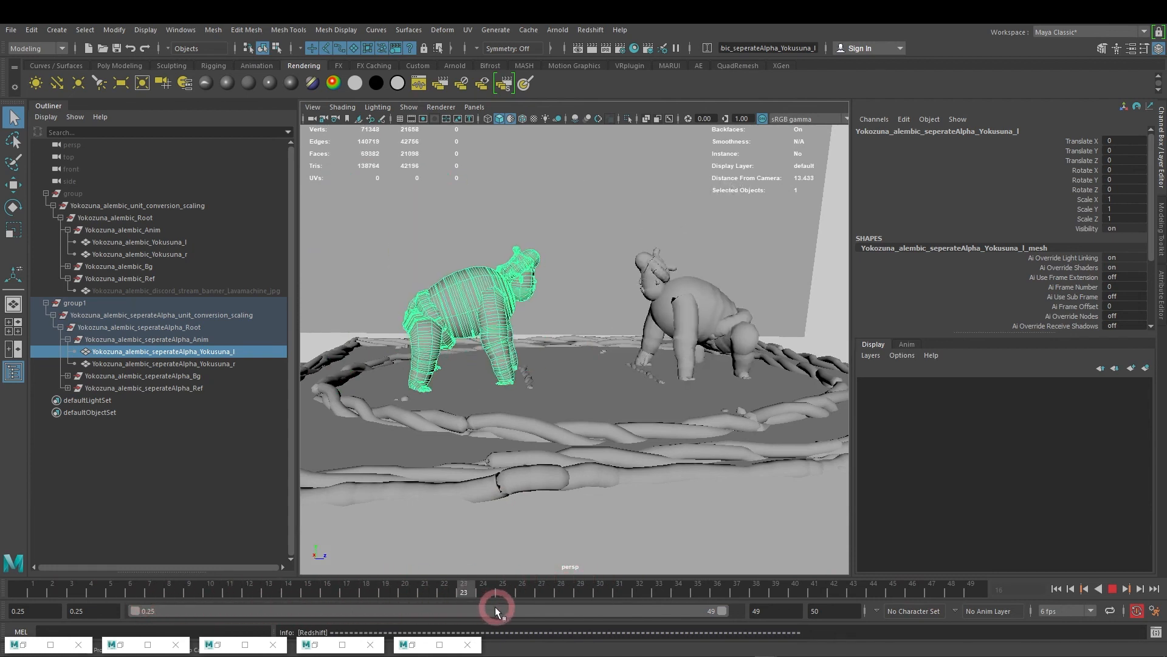
Step: Open the Graph Editor for the left separate-alpha wrestler and expand its node down to the mesh shape
left_click(181, 29)
mouse_move(263, 74)
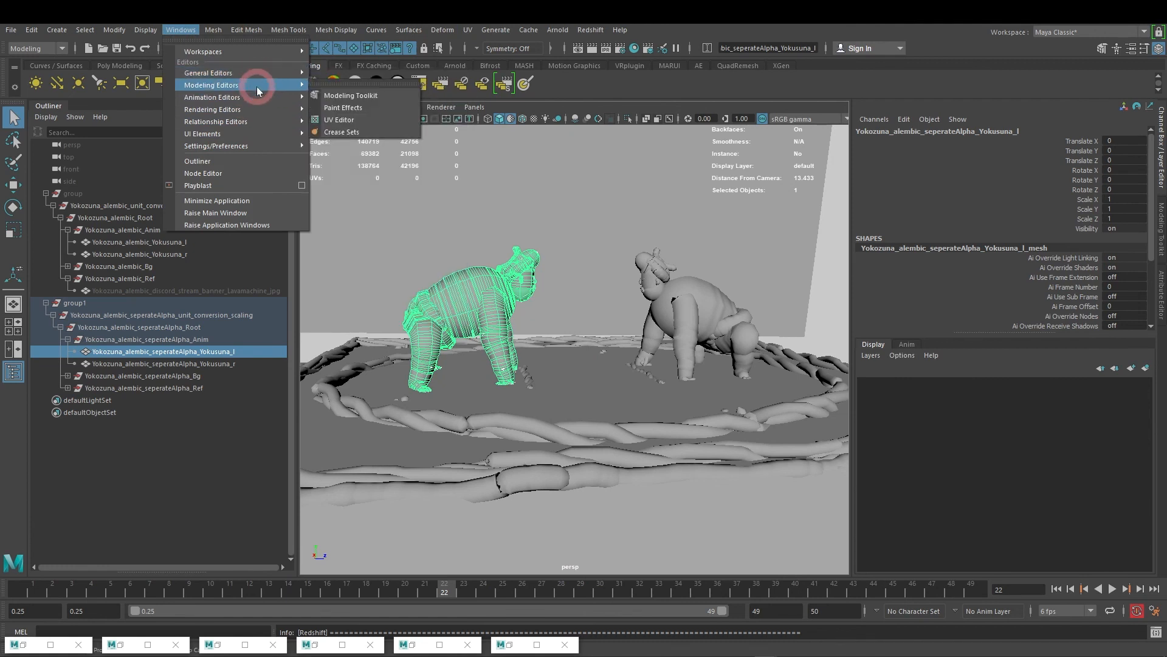
mouse_move(274, 97)
left_click(342, 108)
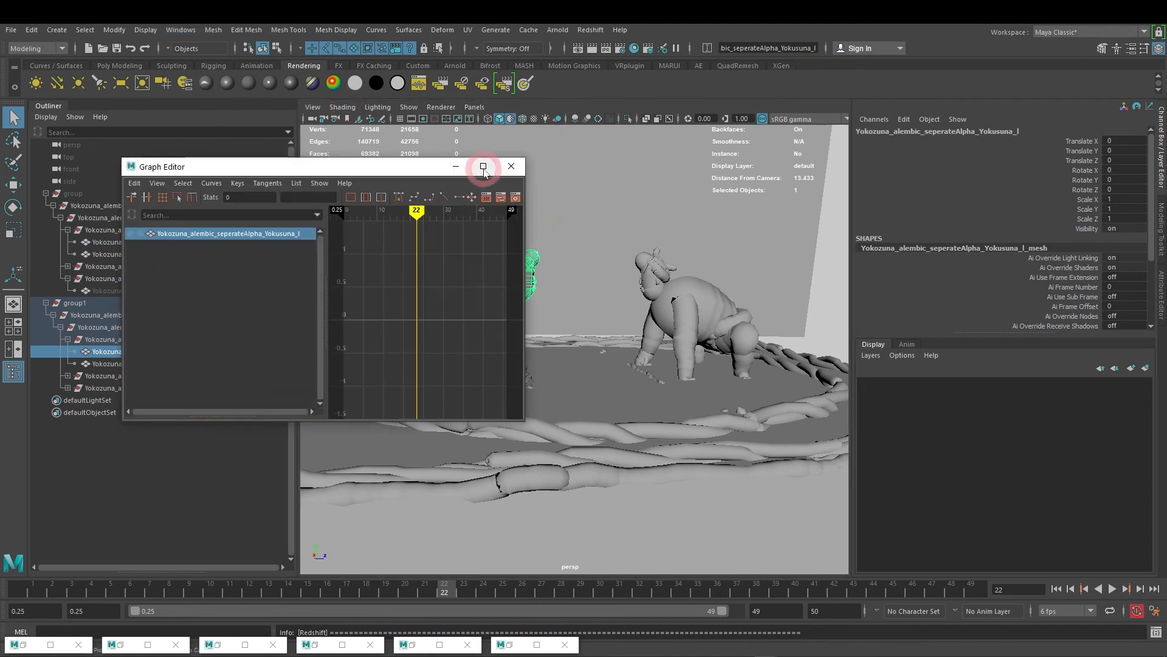
left_click(483, 165)
key("a")
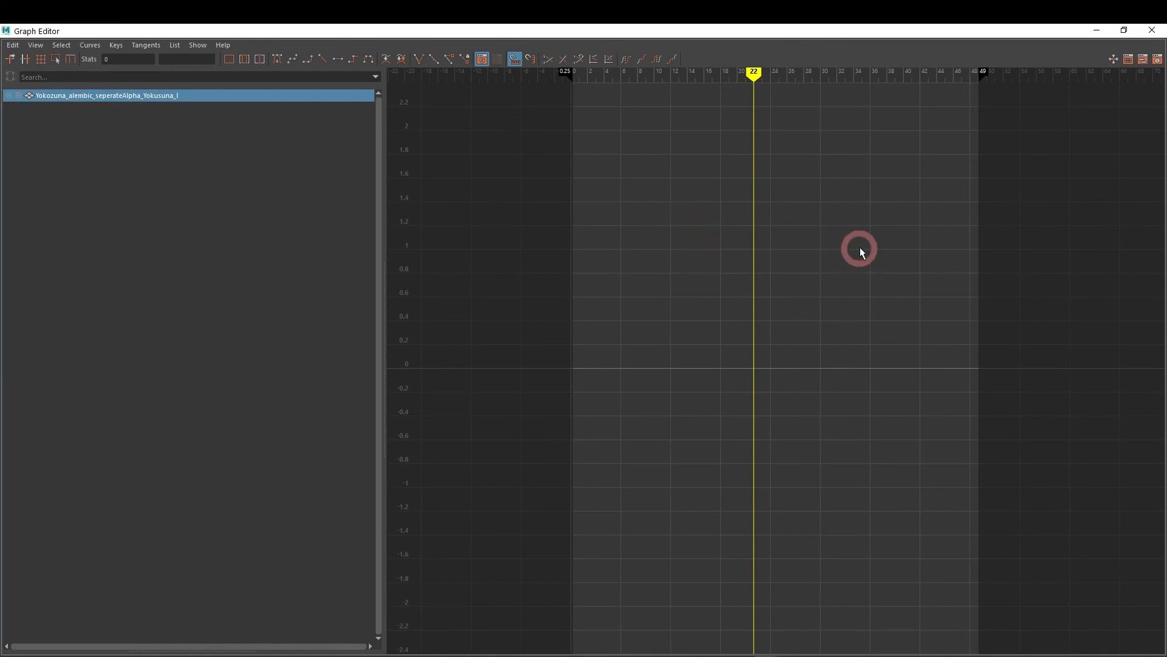
middle_click_drag(857, 247, 782, 289, "alt")
left_click(18, 97)
left_click(108, 109)
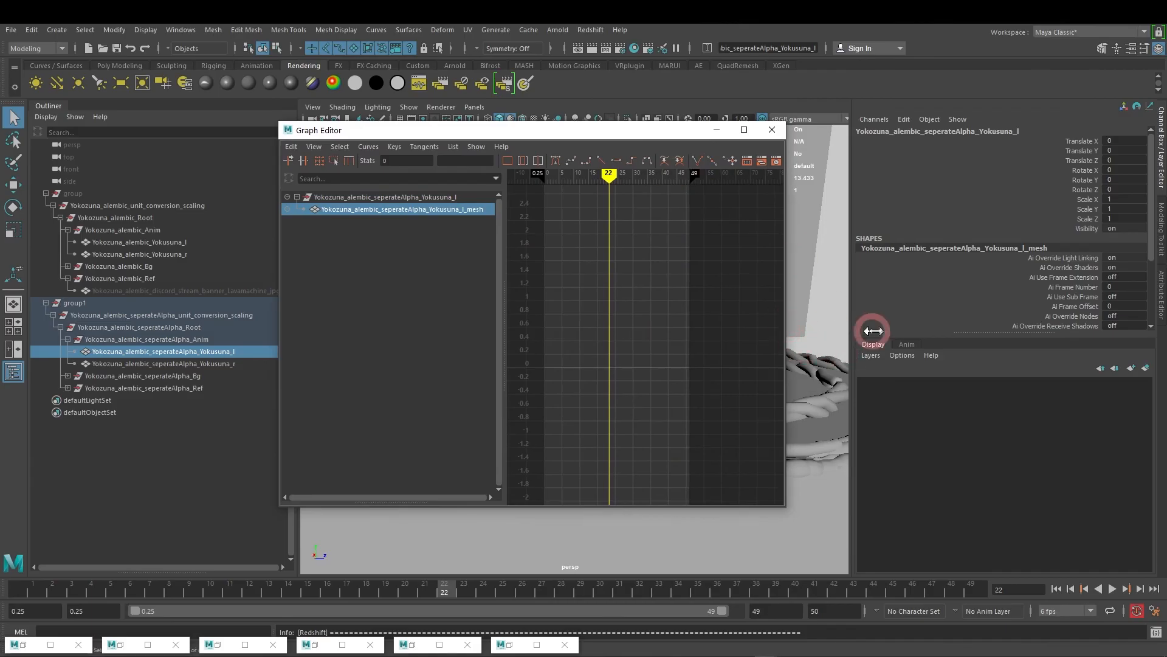
Step: Check the left wrestler's transform and mesh shape nodes for animation curves in the Graph Editor, and close the editor
left_click_drag(854, 329, 881, 330)
left_click_drag(881, 506, 948, 546)
left_click(454, 198)
left_click(449, 210)
left_click(450, 198)
left_click(449, 210)
left_click(451, 199)
left_click(449, 209)
left_click(450, 199)
left_click(449, 210)
left_click(451, 199)
left_click(448, 239)
left_click(406, 218)
left_click(438, 197)
left_click(929, 129)
Step: Hide the large reference plane behind the separate-alpha sumo ring
left_click(746, 334)
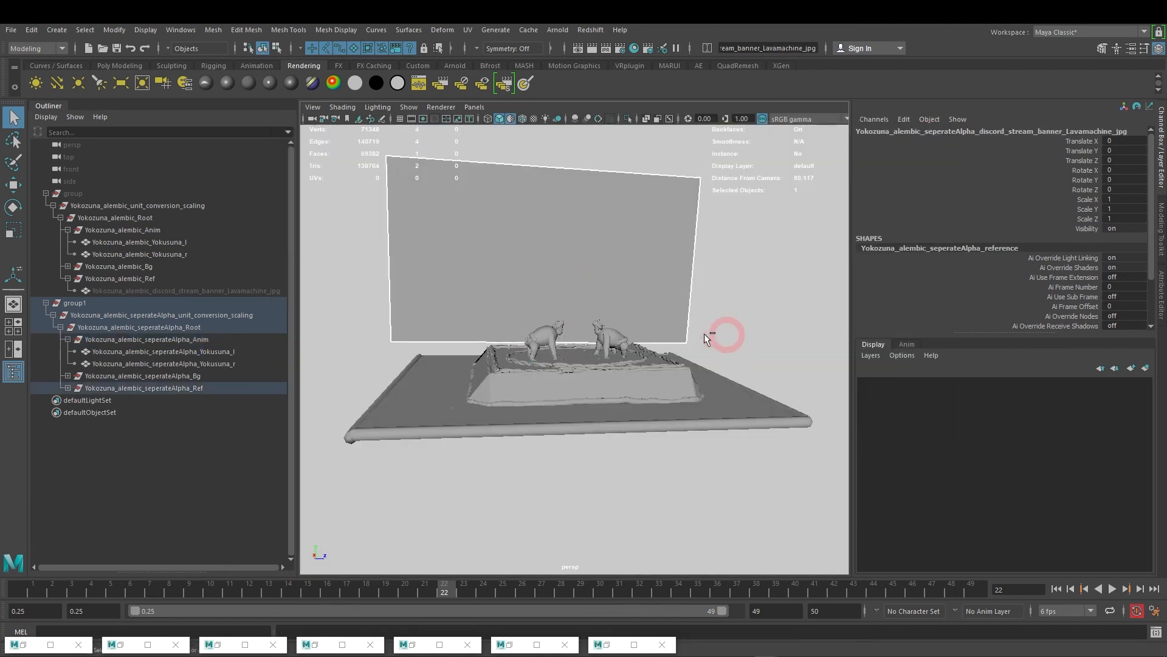
key("ctrl+h")
right_click_drag(652, 330, 626, 367, "alt")
left_click_drag(588, 376, 626, 365, "alt")
Step: Activate the Move tool and select the right separate-alpha wrestler's mesh
key("w")
scroll(608, 359, "up", 6)
left_click(646, 328)
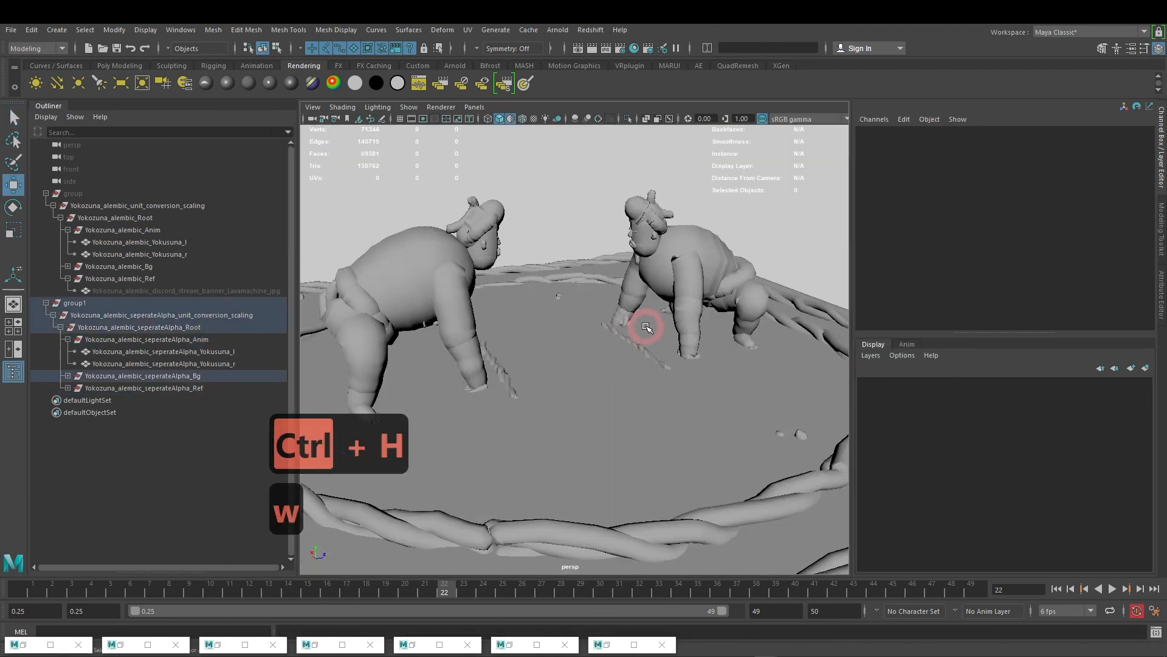
scroll(647, 327, "down", 5)
left_click(698, 262)
left_click_drag(698, 262, 605, 313, "alt")
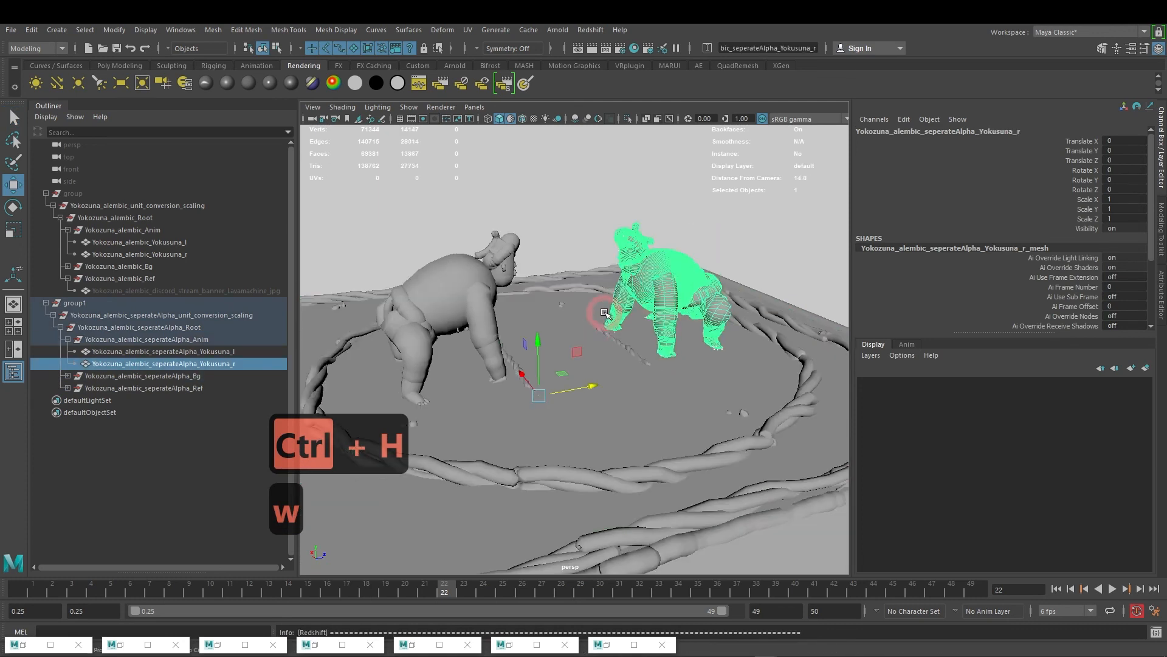
left_click_drag(559, 276, 584, 275, "alt")
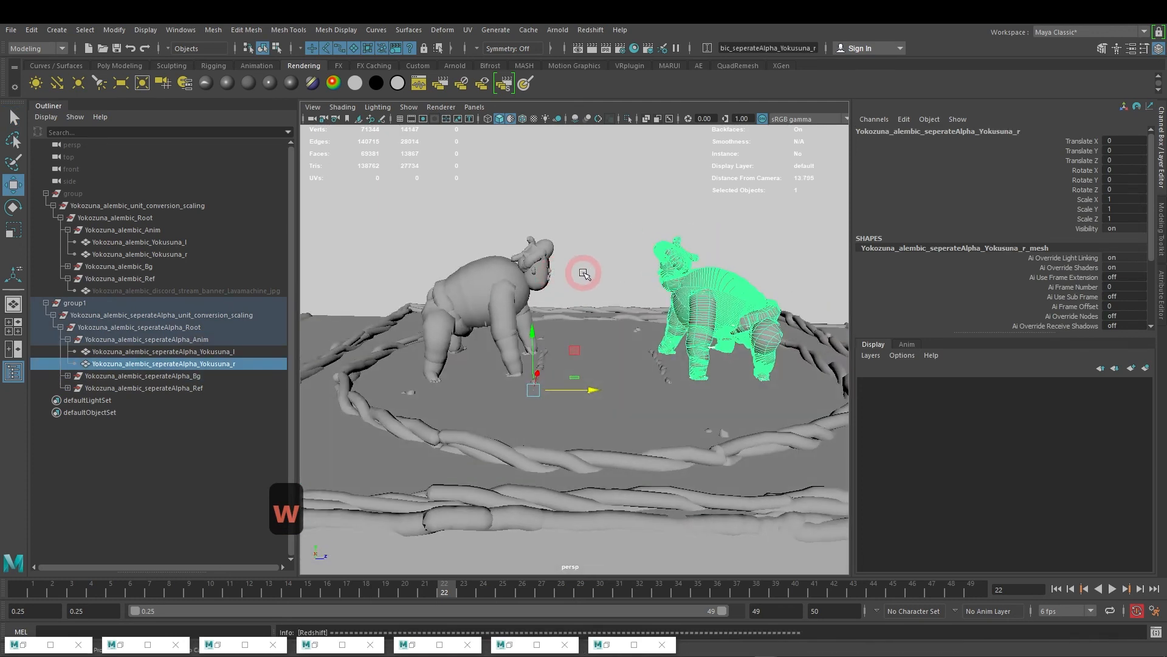
scroll(583, 273, "down", 2)
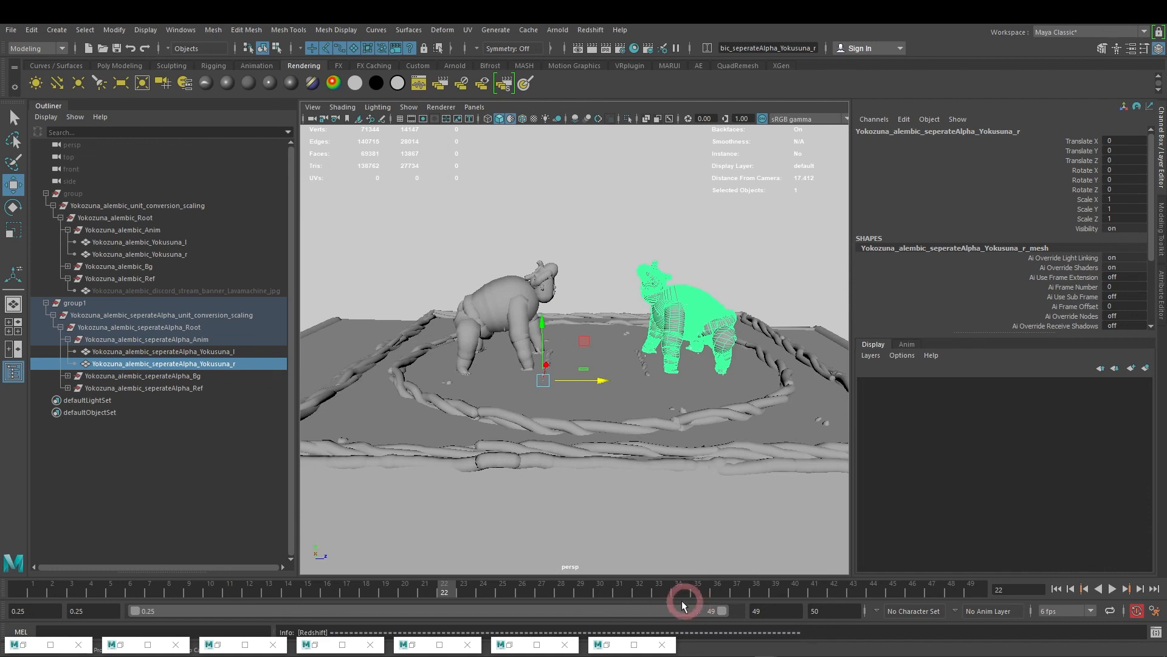
Step: Close all the minimized Maya windows
left_click(663, 645)
left_click(565, 644)
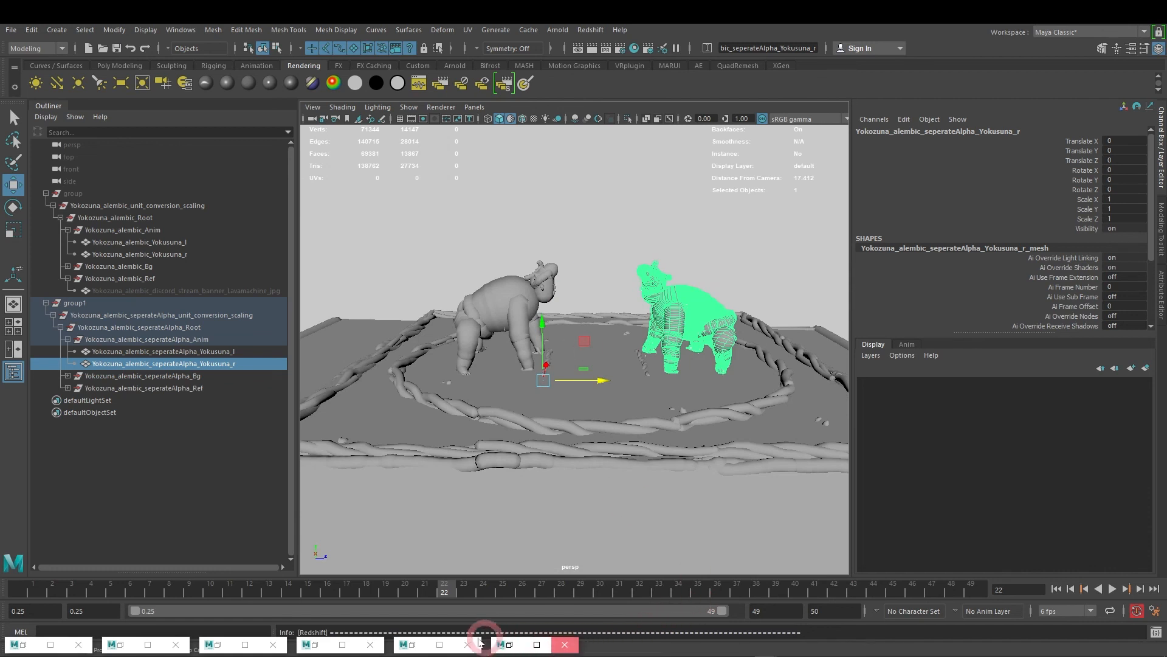
left_click(371, 644)
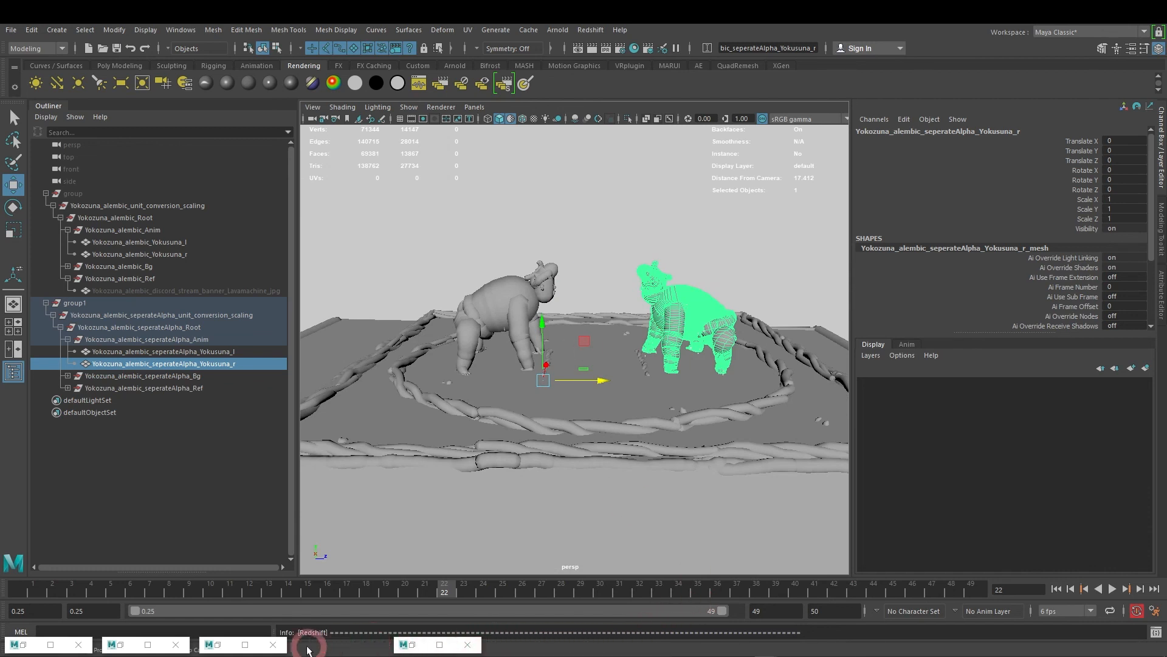
left_click(273, 645)
left_click(468, 644)
left_click(176, 644)
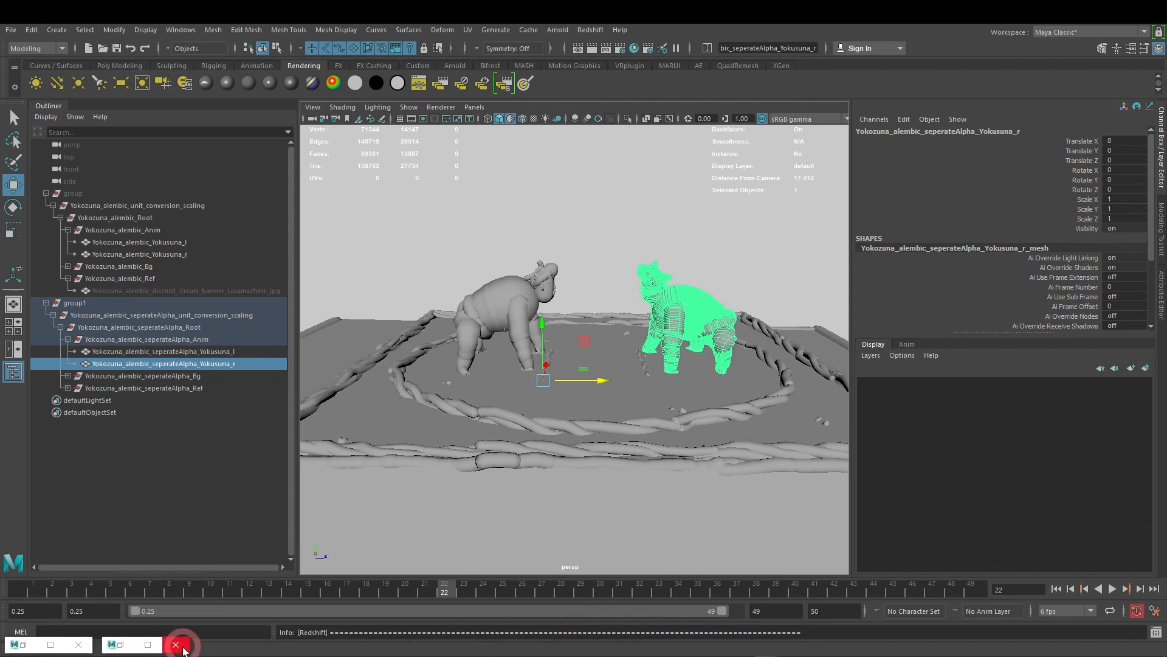
left_click(78, 644)
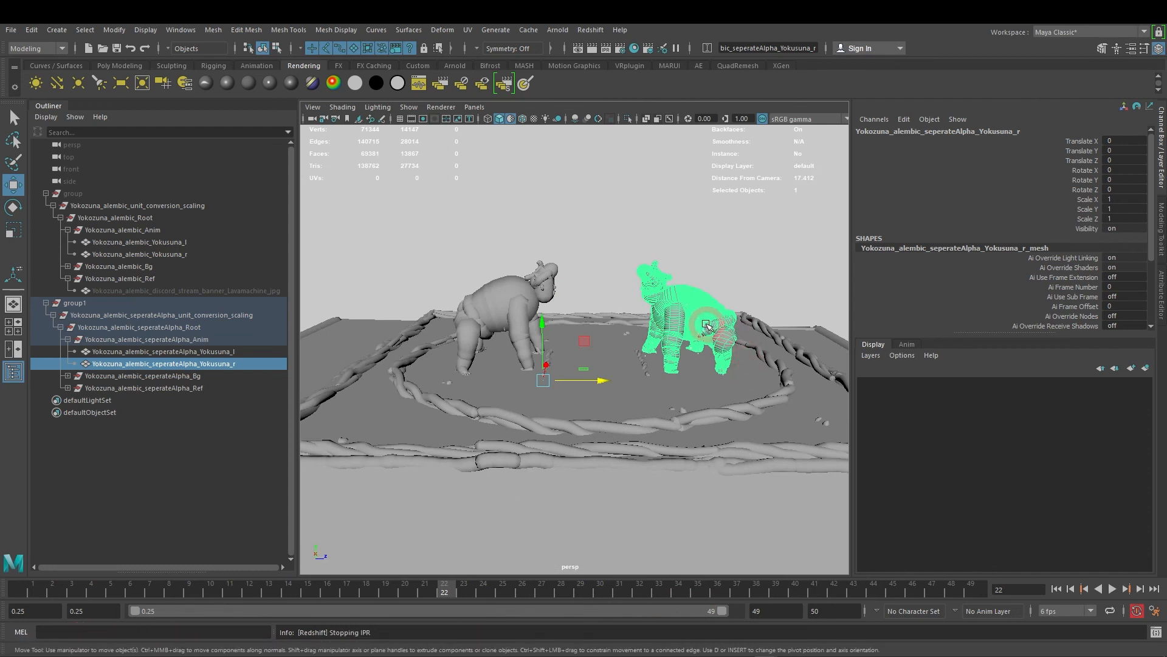
Step: Frame the right wrestler and examine both wrestlers' imported meshes from different angles and distances
key("f")
left_click_drag(695, 300, 709, 264, "alt")
left_click(711, 243)
left_click(637, 273)
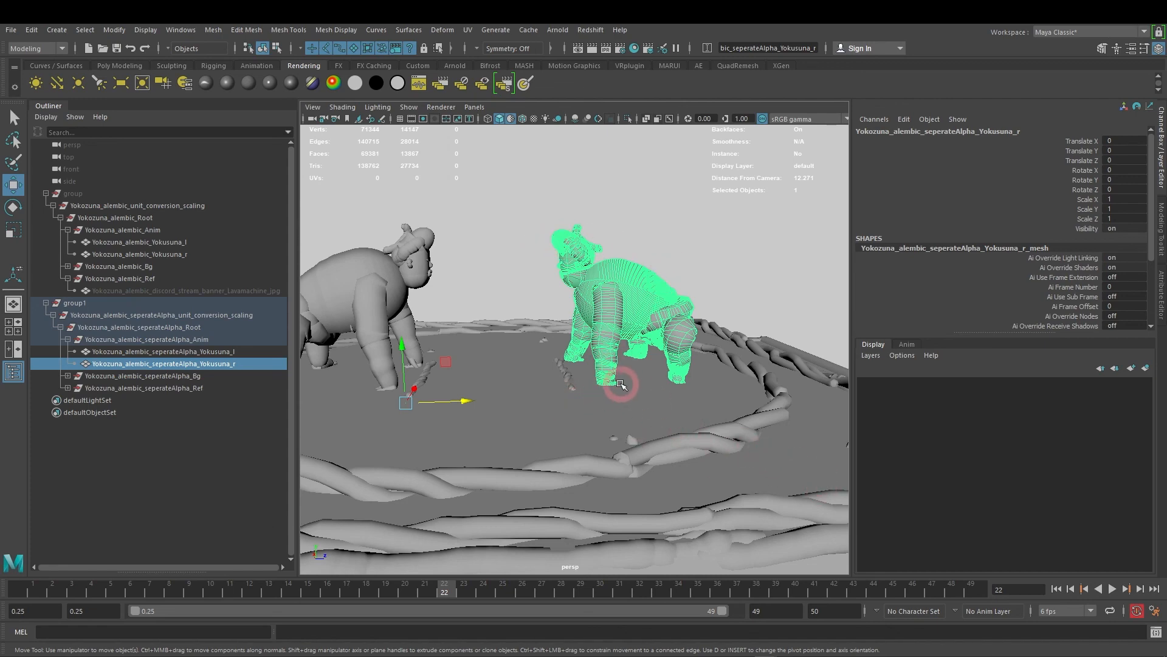
scroll(615, 383, "down", 3)
right_click_drag(616, 383, 533, 388, "alt")
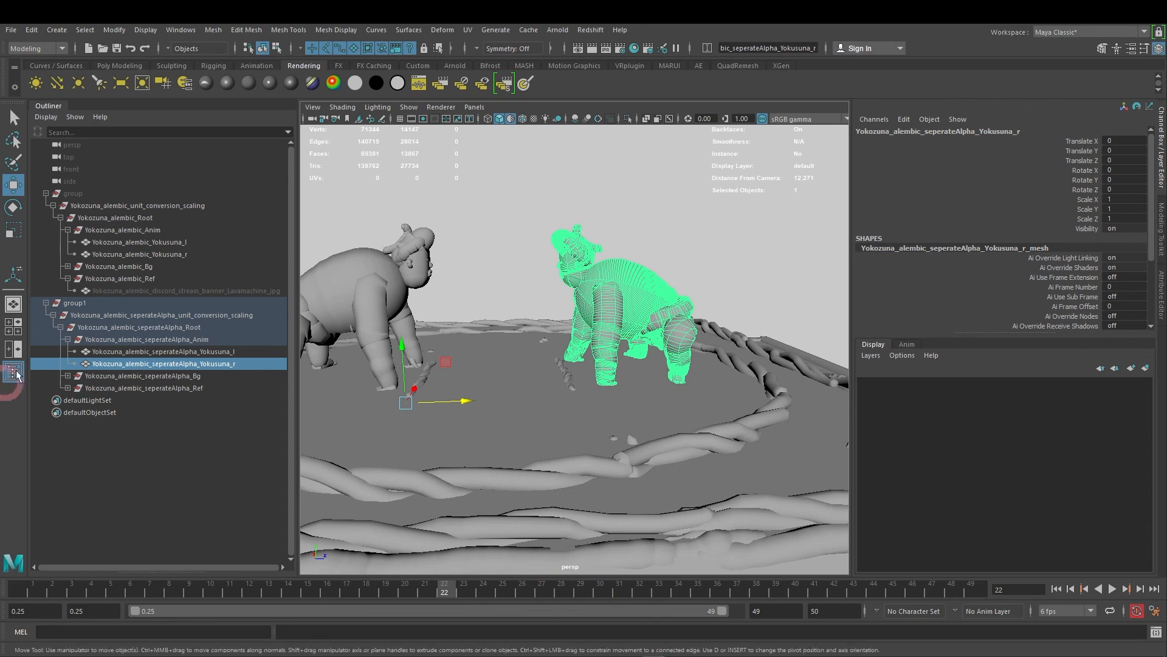
scroll(546, 316, "down", 3)
middle_click_drag(508, 331, 554, 369, "alt")
left_click_drag(555, 370, 541, 367, "alt")
Step: Narrow the Outliner and the Channel Box to give the viewport more width
left_click_drag(283, 288, 220, 287)
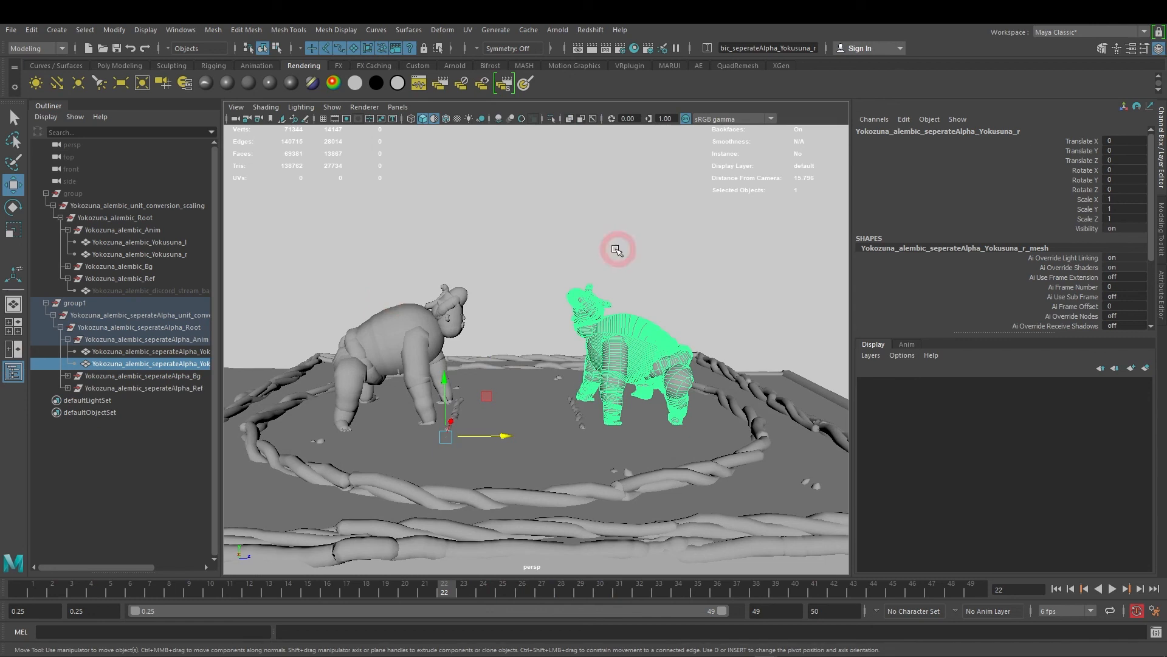
left_click_drag(851, 266, 879, 266)
left_click_drag(541, 317, 573, 317, "alt")
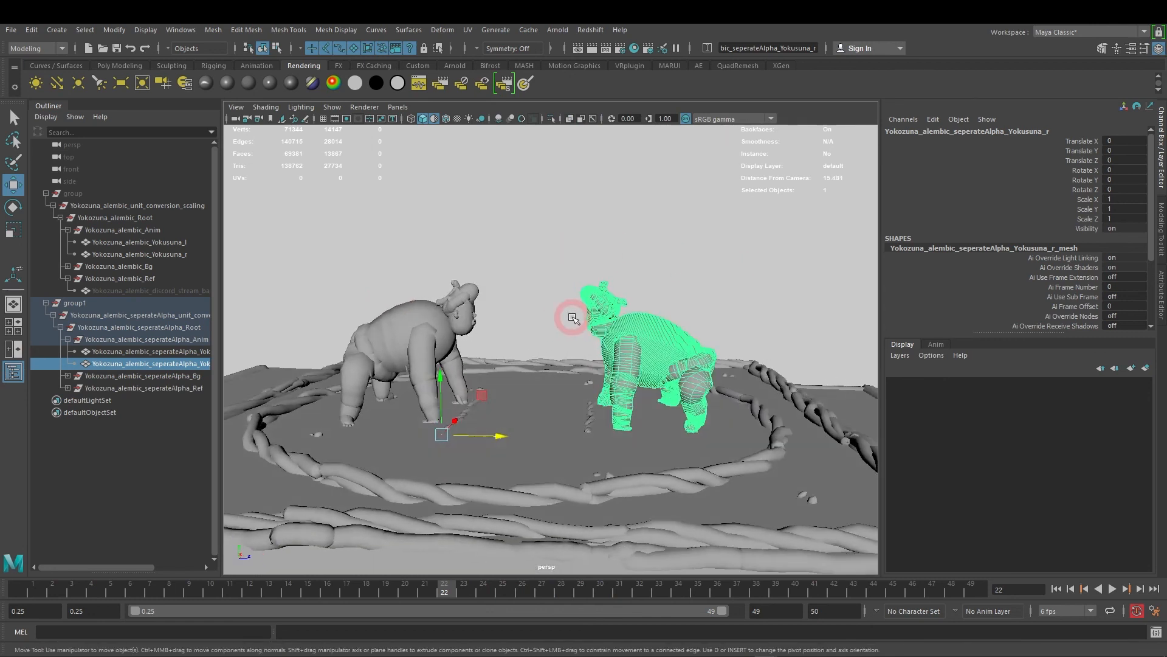